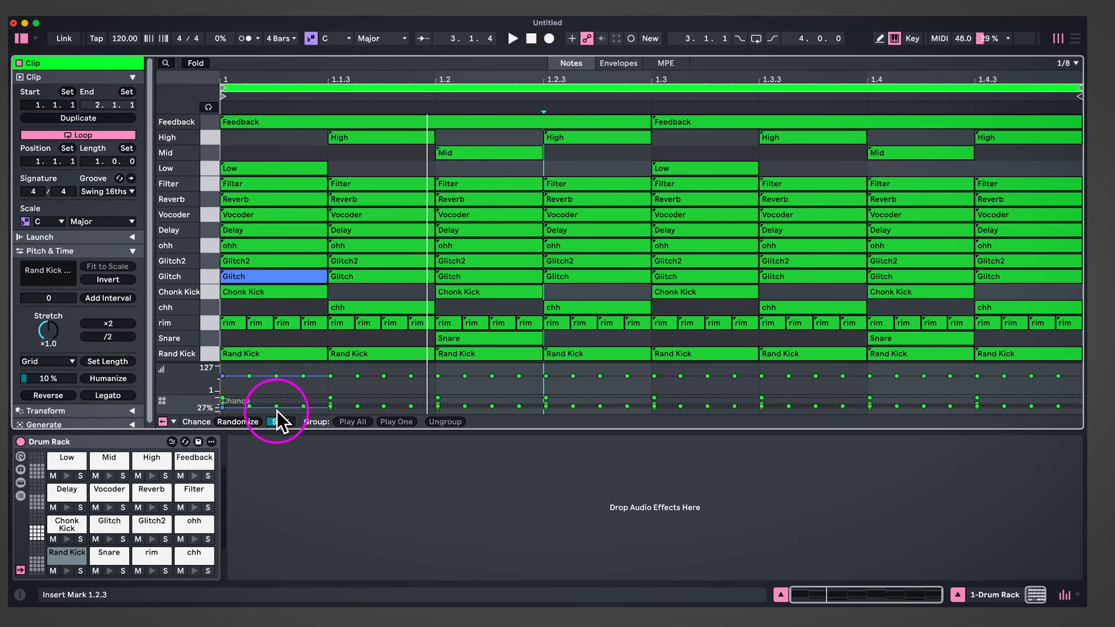
pyautogui.click(413, 324)
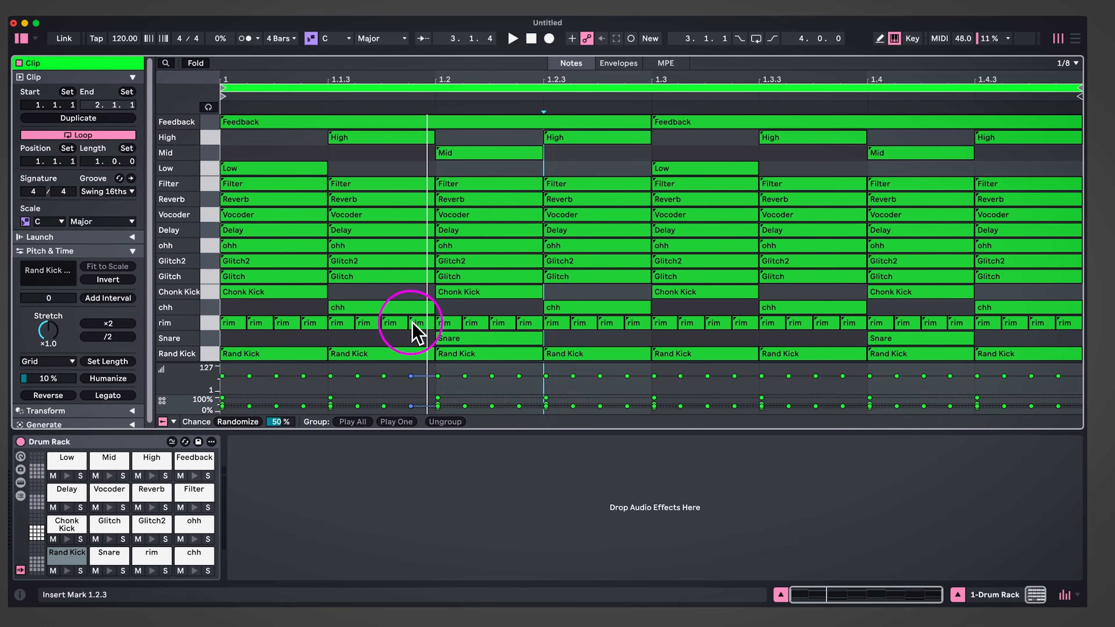
pyautogui.click(389, 281)
pyautogui.click(390, 284)
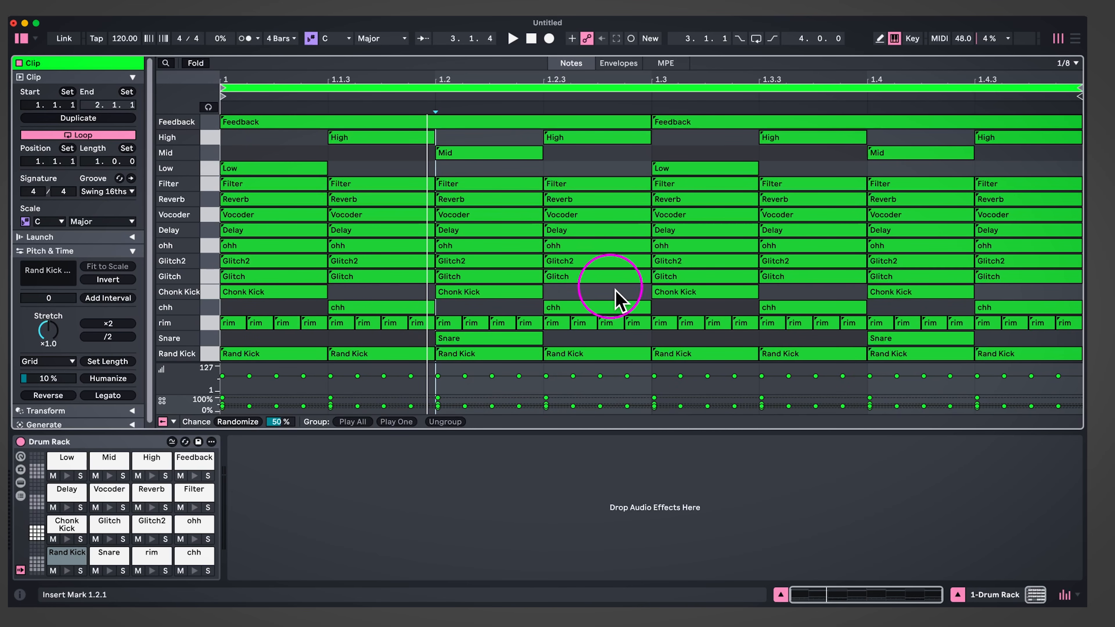
pyautogui.click(383, 217)
pyautogui.moveTo(384, 165); pyautogui.dragTo(374, 277)
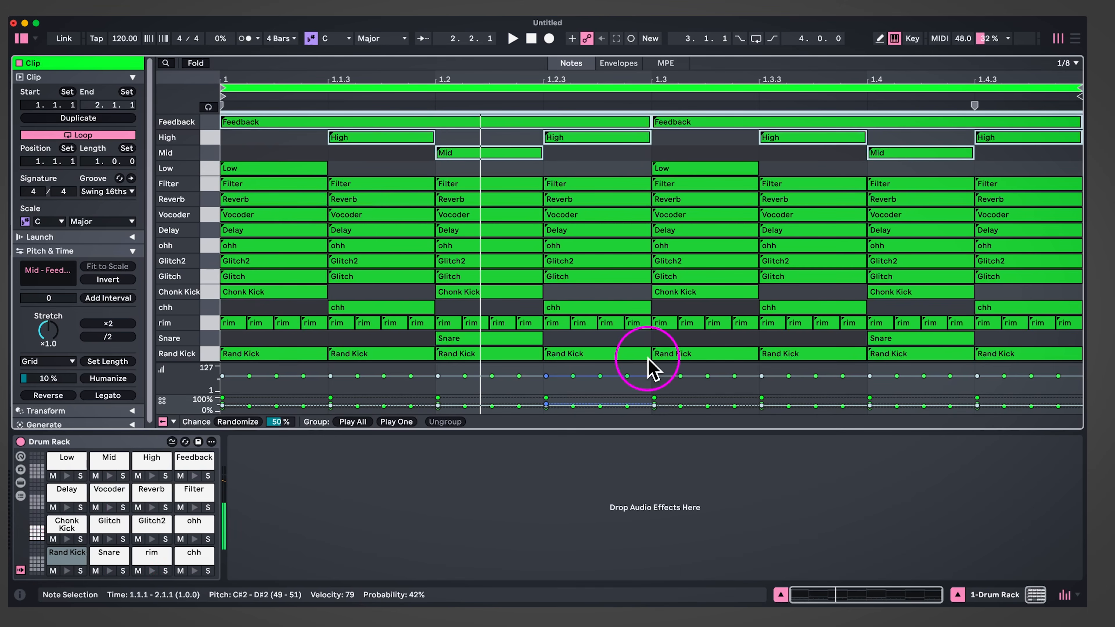
# Delete all notes in the drum clip and set the note grid to 1/16
pyautogui.press('super+a')
pyautogui.press('Delete')
pyautogui.press('super+1')
pyautogui.press('super+1')
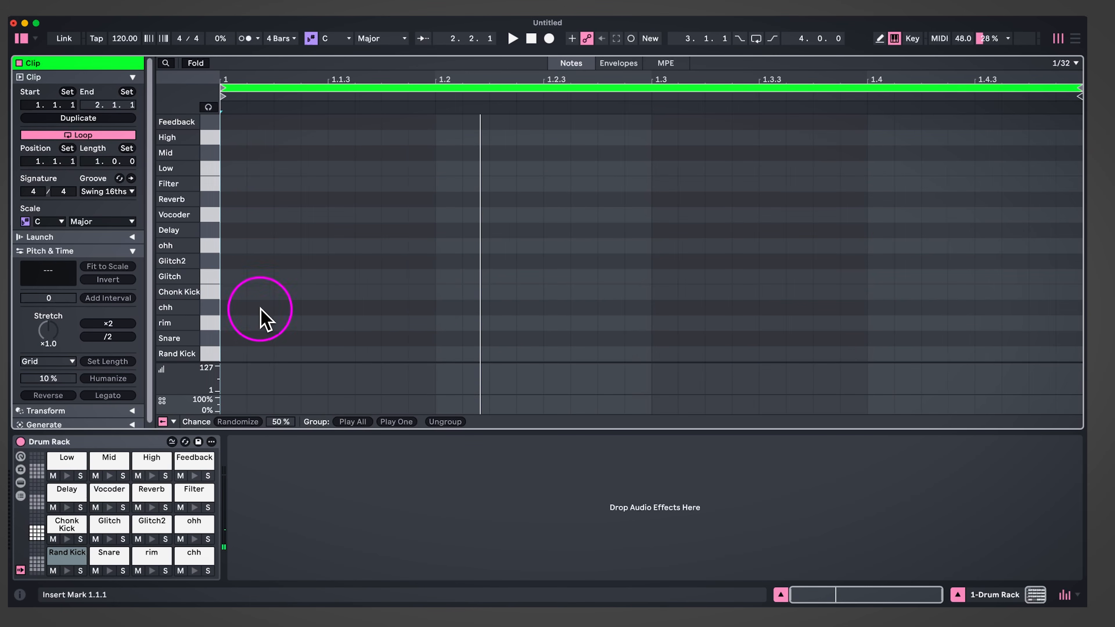
pyautogui.press('super+2')
# Add a sixteenth note for every drum pad at the start of the clip and set their chance to 30%
pyautogui.doubleClick(255, 353)
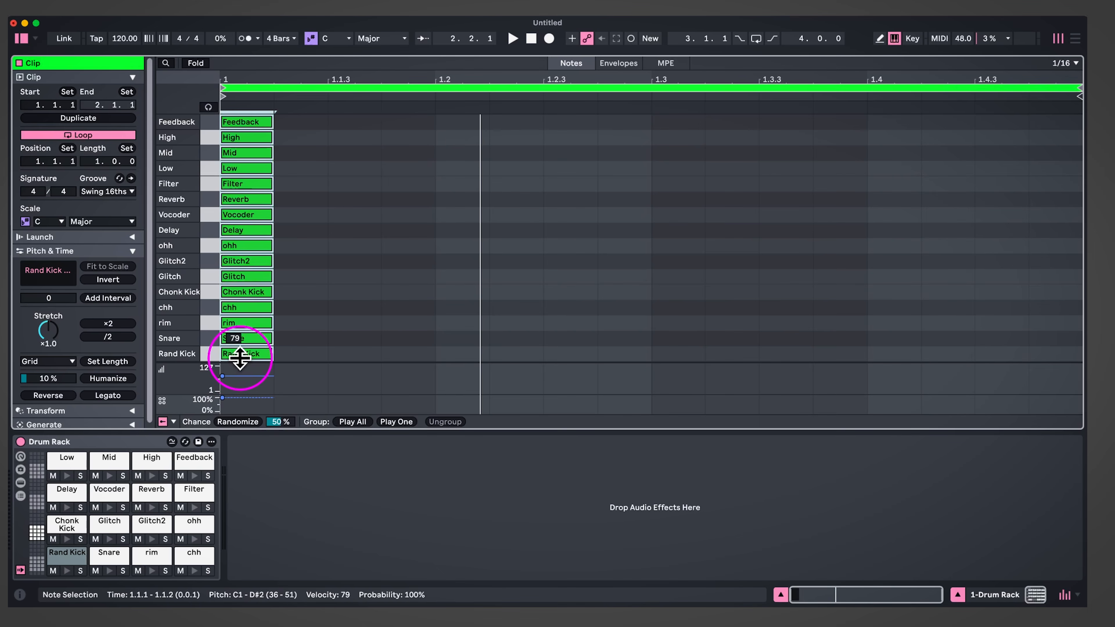
pyautogui.click(175, 421)
pyautogui.click(176, 421)
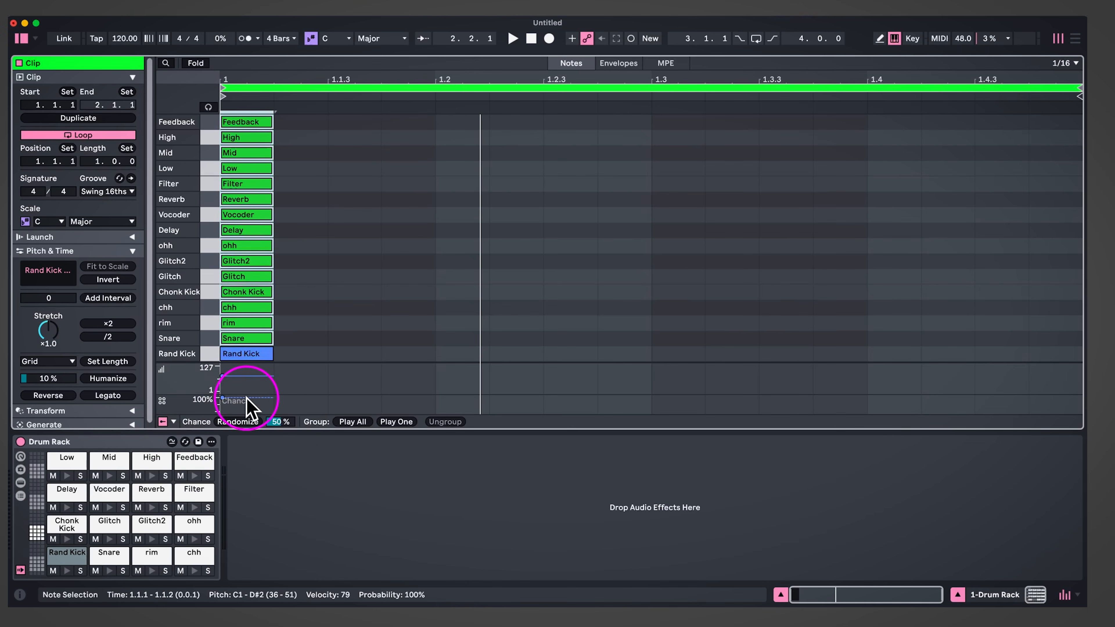
pyautogui.moveTo(247, 397); pyautogui.dragTo(247, 406)
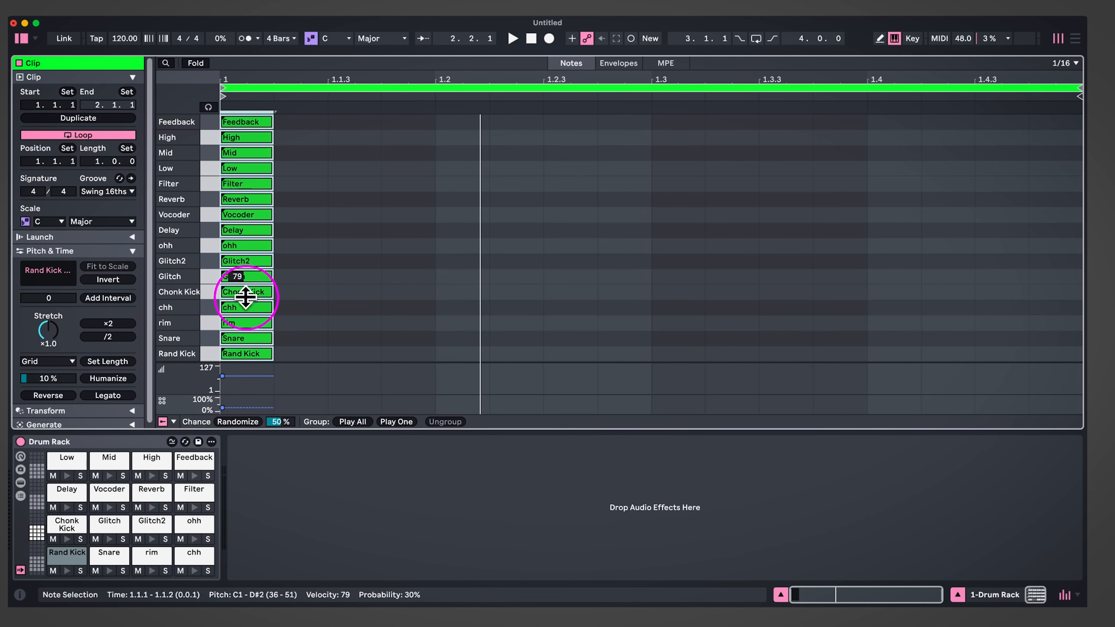
# Duplicate the column of notes repeatedly to fill the one-bar clip and play it
pyautogui.press('super+d')
pyautogui.press('super+d')
pyautogui.press('super+d')
pyautogui.press('super+d')
pyautogui.press('super+d')
pyautogui.press('super+d')
pyautogui.press('super+d')
pyautogui.press('super+d')
pyautogui.press('super+d')
pyautogui.press('super+d')
pyautogui.press('super+d')
pyautogui.press('super+d')
pyautogui.press('super+d')
pyautogui.press('super+d')
pyautogui.press('super+d')
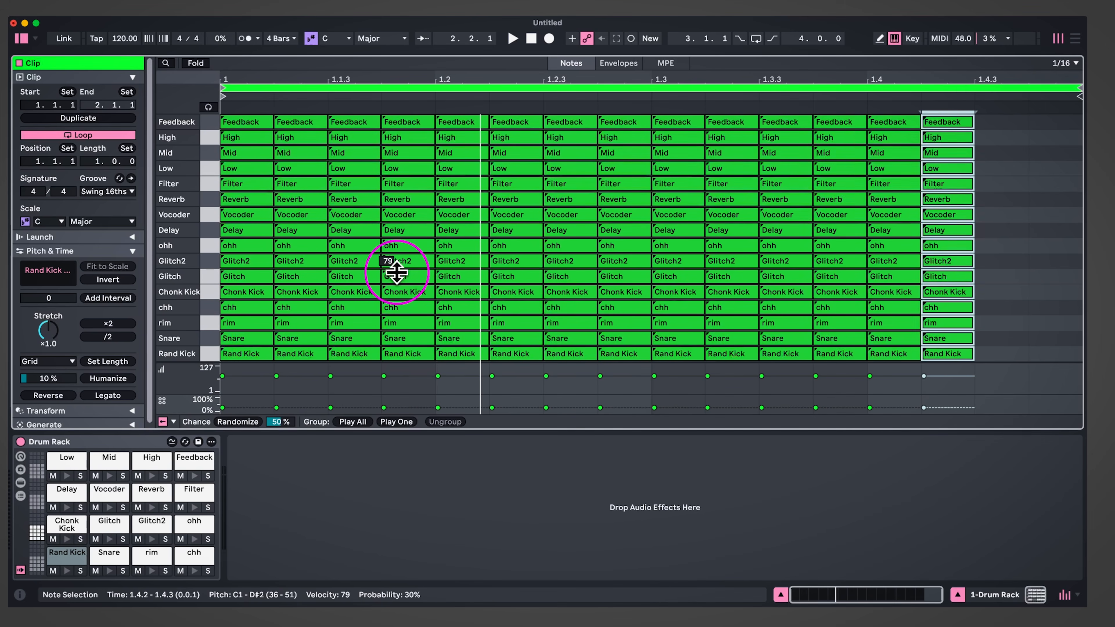
pyautogui.press('space')
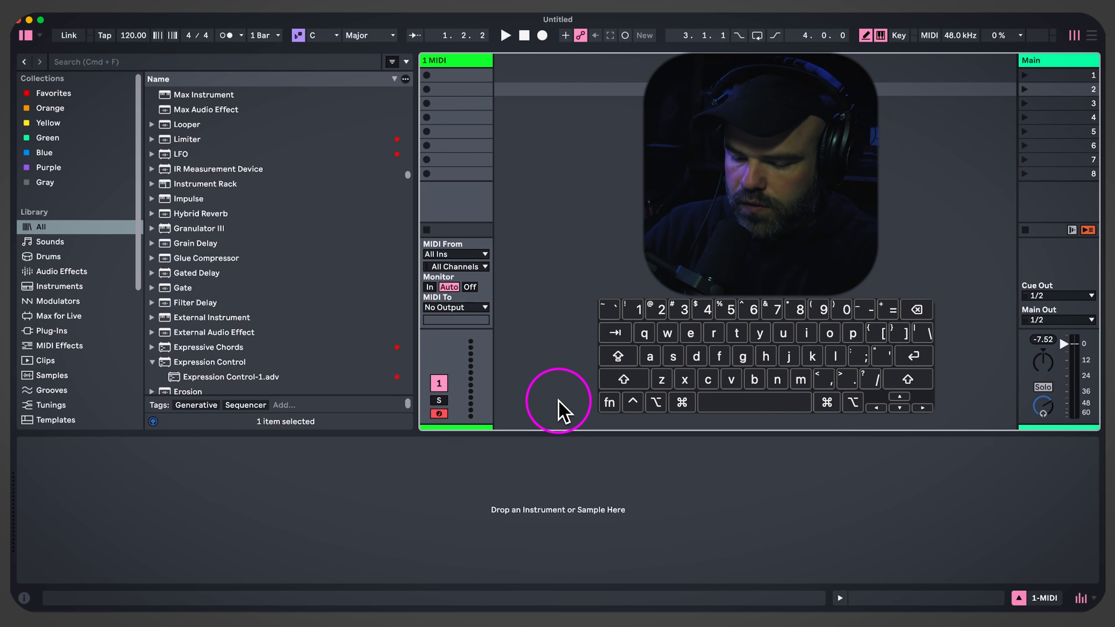
# Load an empty Drum Rack on the MIDI track and place the Operator instrument on its C1 pad
pyautogui.press('super+f')
pyautogui.write('drum ra')
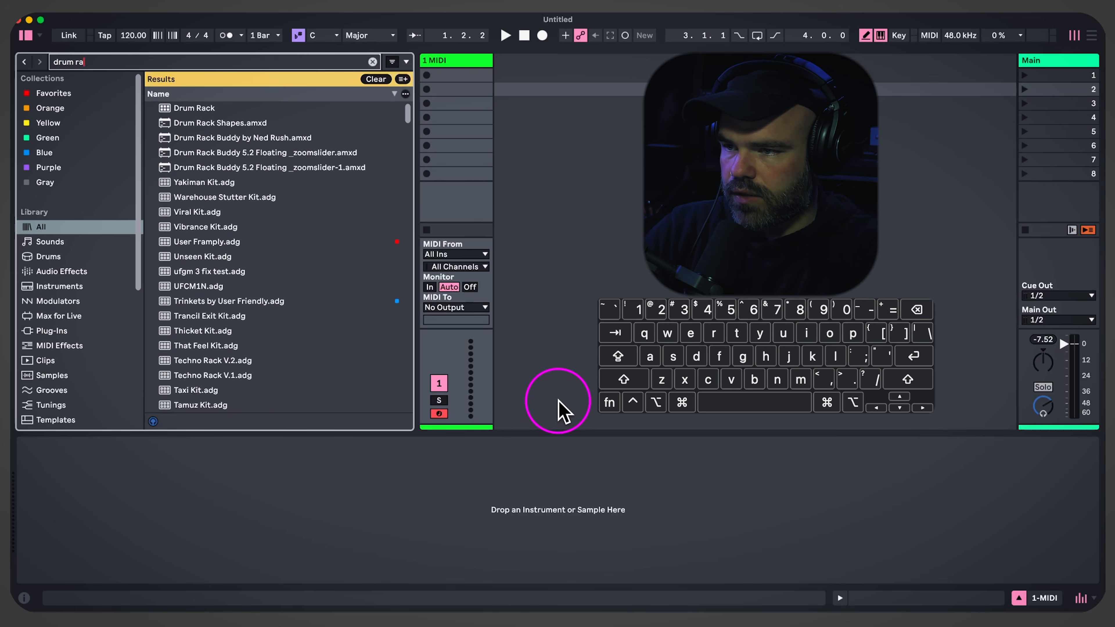
pyautogui.press('Down')
pyautogui.press('Return')
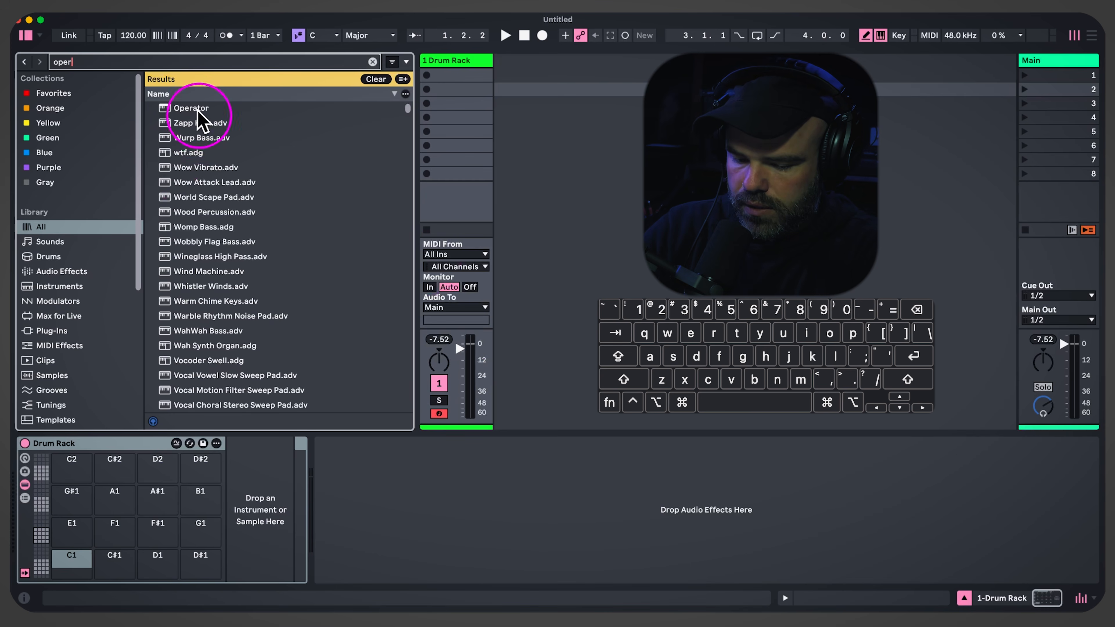
pyautogui.moveTo(190, 108); pyautogui.dragTo(72, 565)
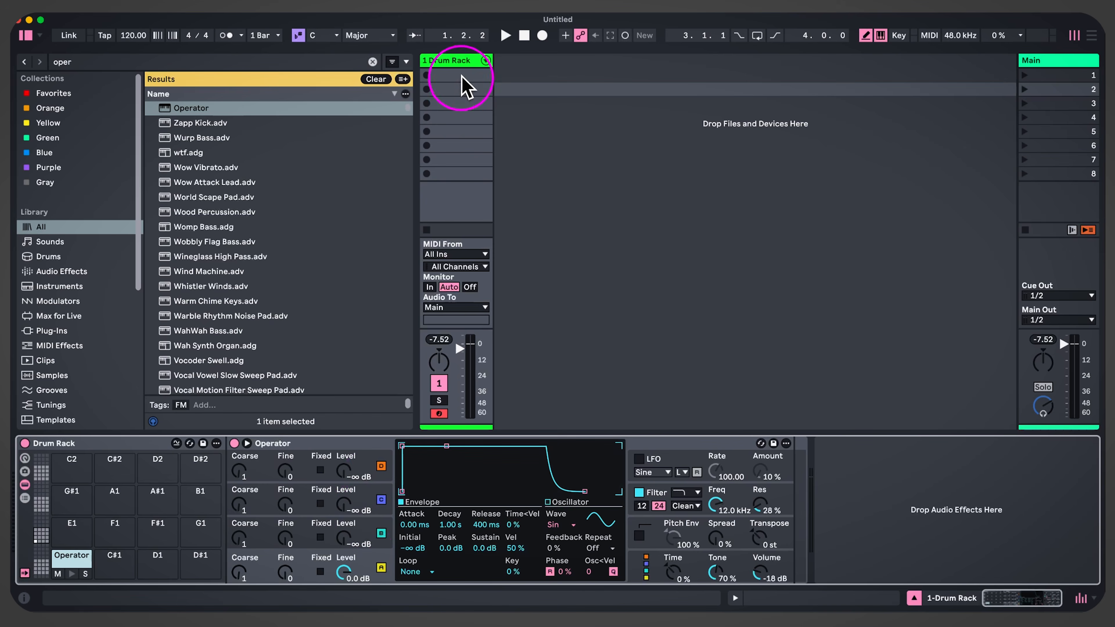
# Create a clip in the Drum Rack track's first slot with an Operator note on each of the four beats and launch it
pyautogui.doubleClick(458, 75)
pyautogui.click(251, 177)
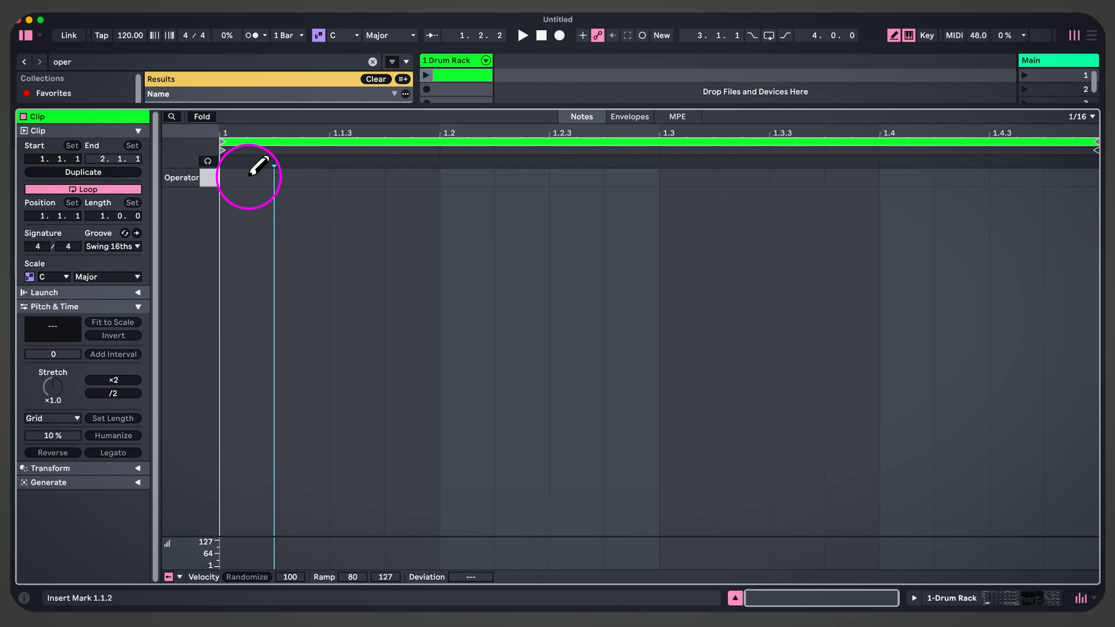
pyautogui.click(480, 174)
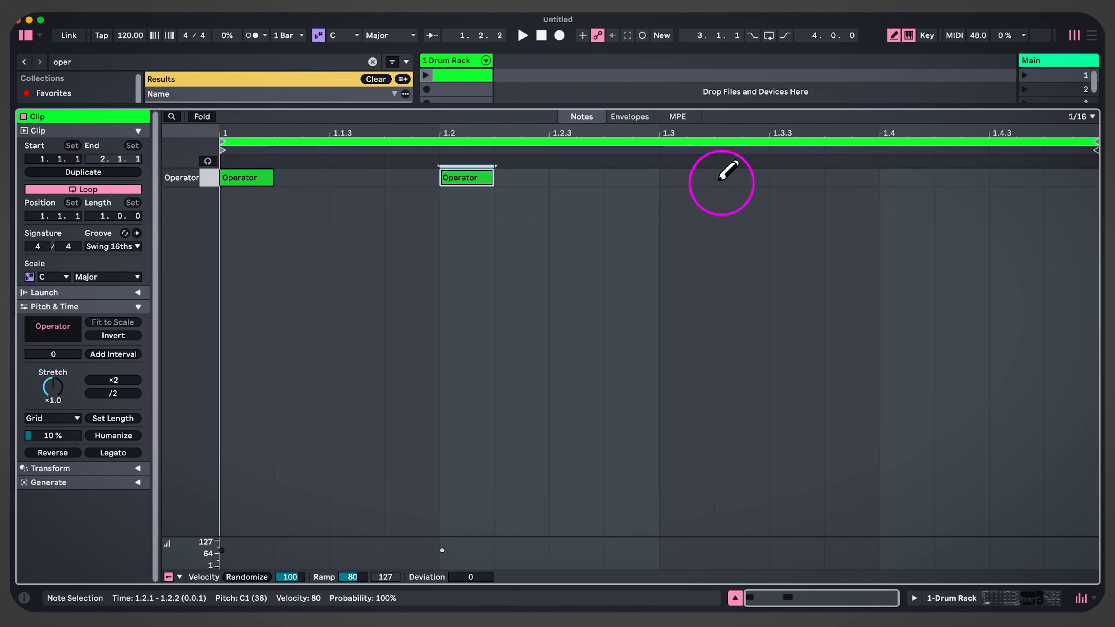
pyautogui.click(694, 177)
pyautogui.click(904, 177)
pyautogui.click(427, 76)
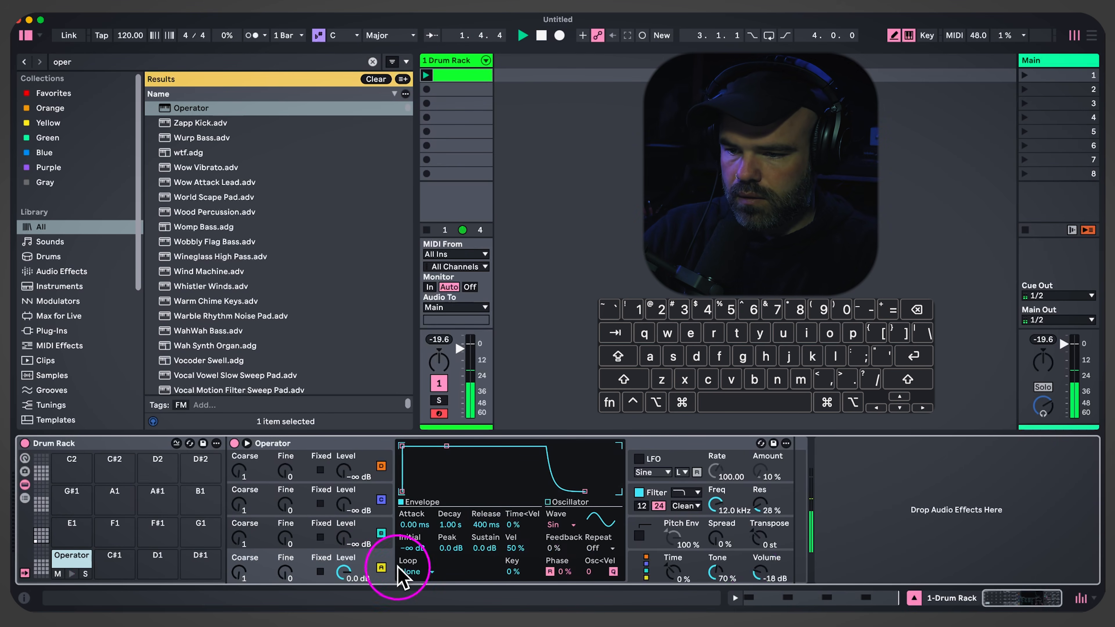
# Enable Operator's pitch envelope with a +43 st peak and about 80 ms decay, and set the transpose to -25 st
pyautogui.moveTo(758, 536); pyautogui.dragTo(762, 545)
pyautogui.click(639, 535)
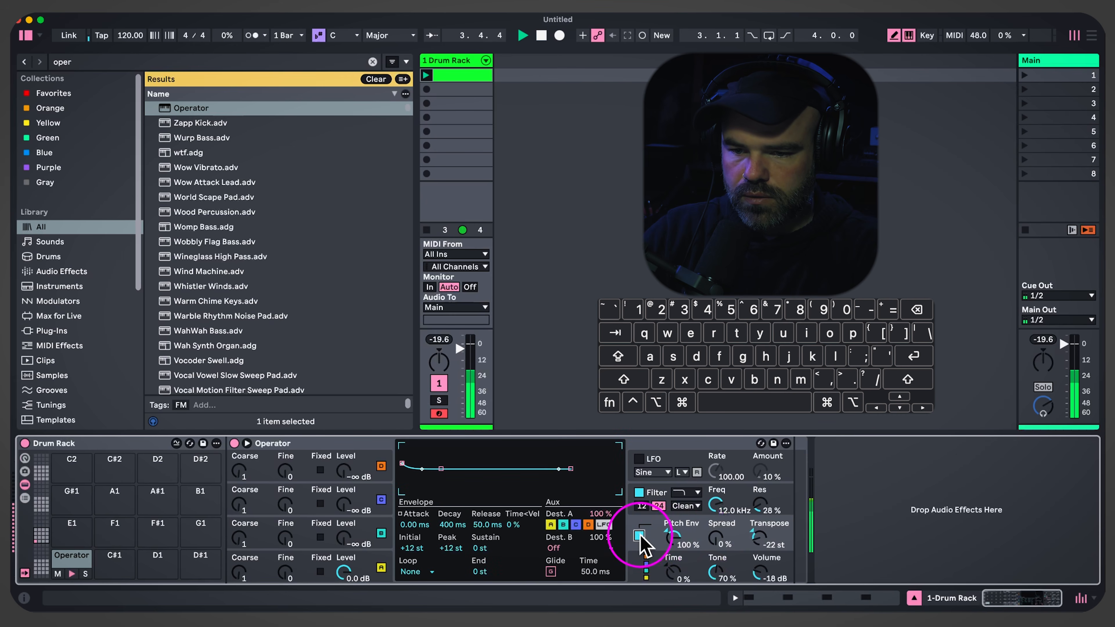
pyautogui.click(669, 542)
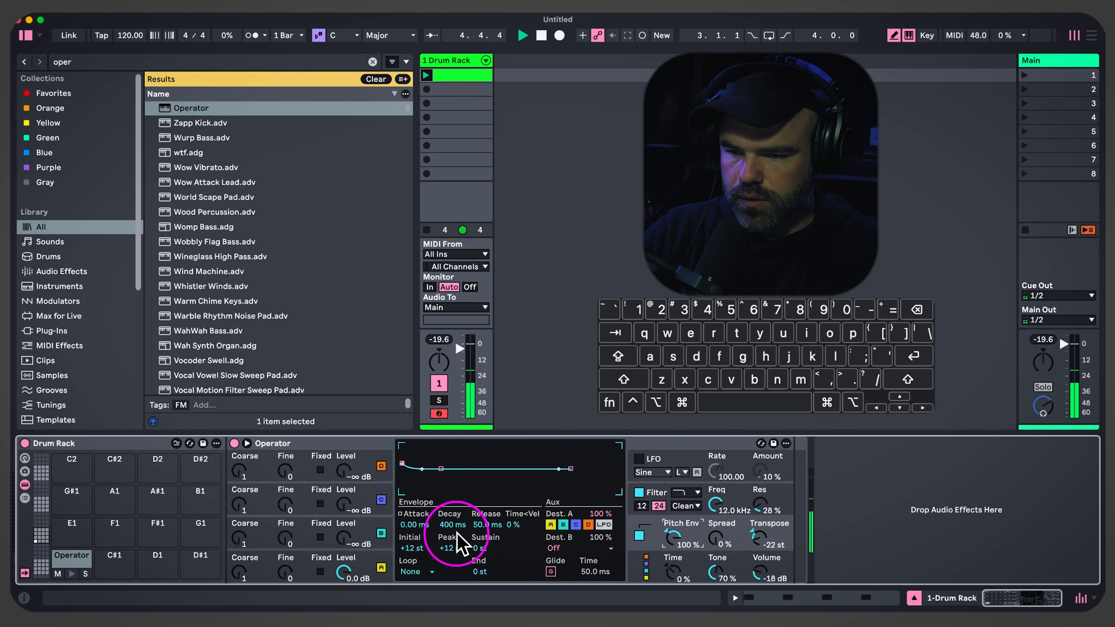
pyautogui.moveTo(451, 529)
pyautogui.mouseDown()
pyautogui.moveTo(453, 549)
pyautogui.moveTo(451, 520)
pyautogui.mouseUp()
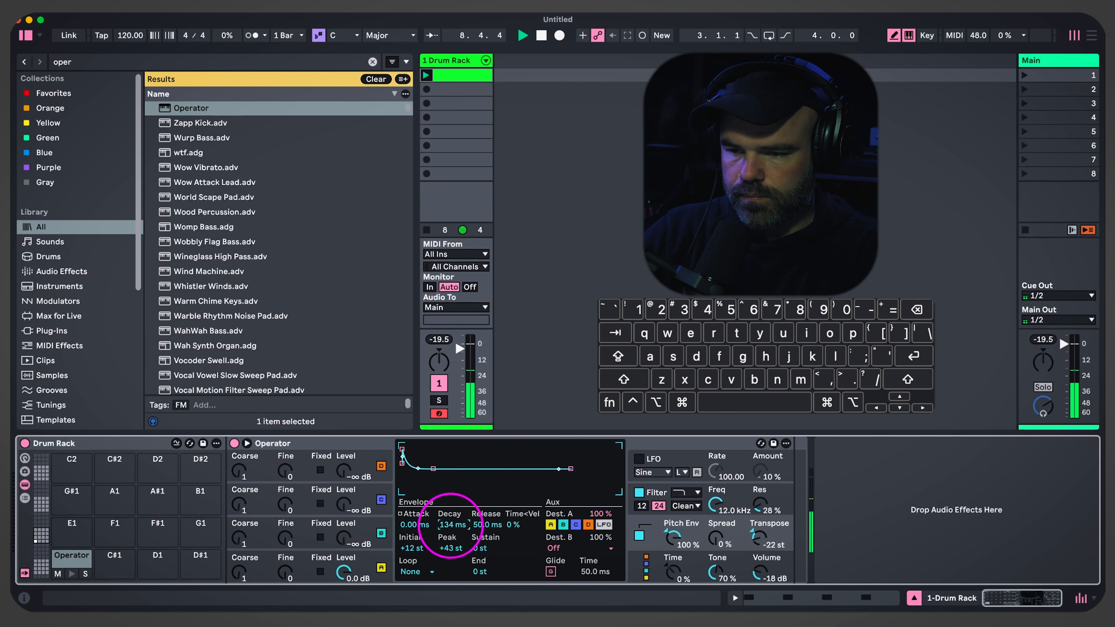
pyautogui.moveTo(762, 541); pyautogui.dragTo(761, 545)
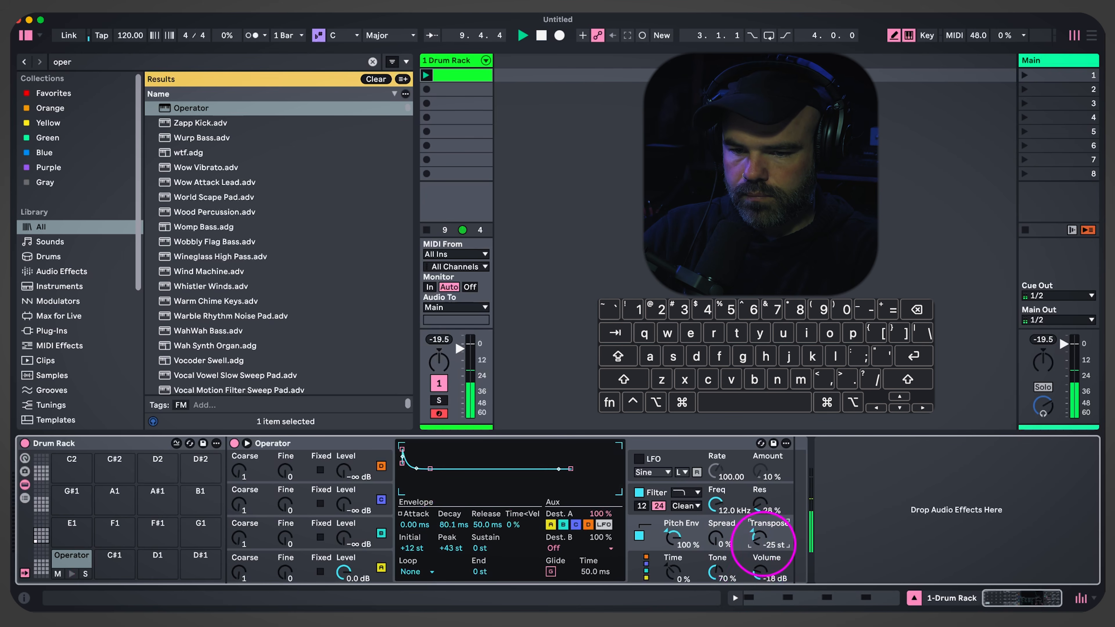
# Set Operator's oscillator B to the NoW wave at -20 dB, with sustain fully down and a decay of about 14.4 ms
pyautogui.click(365, 543)
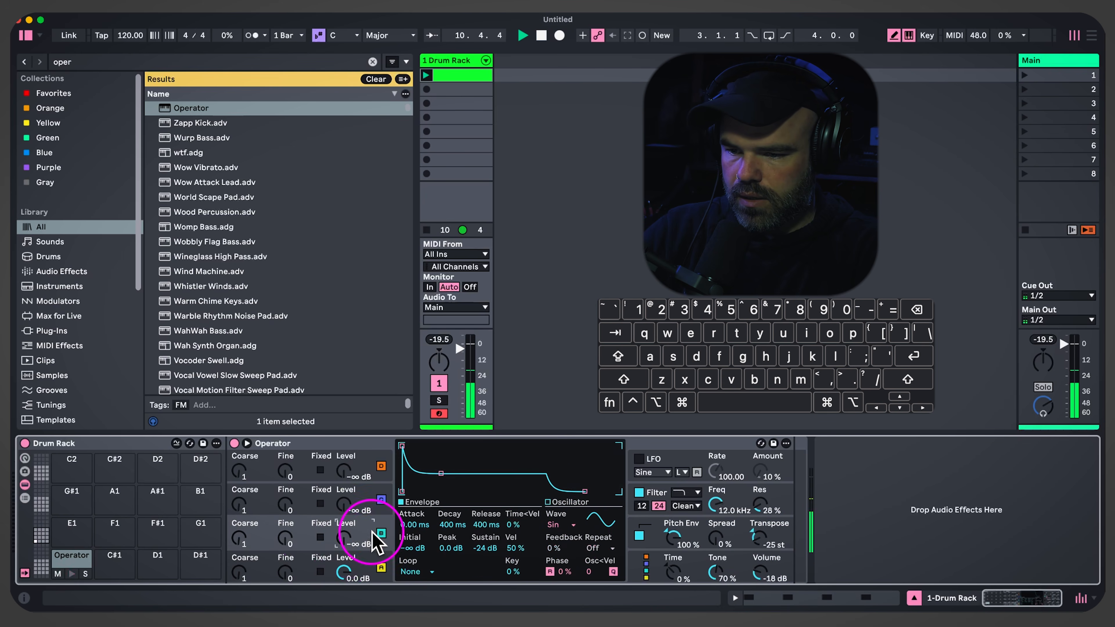
pyautogui.click(564, 525)
pyautogui.click(579, 516)
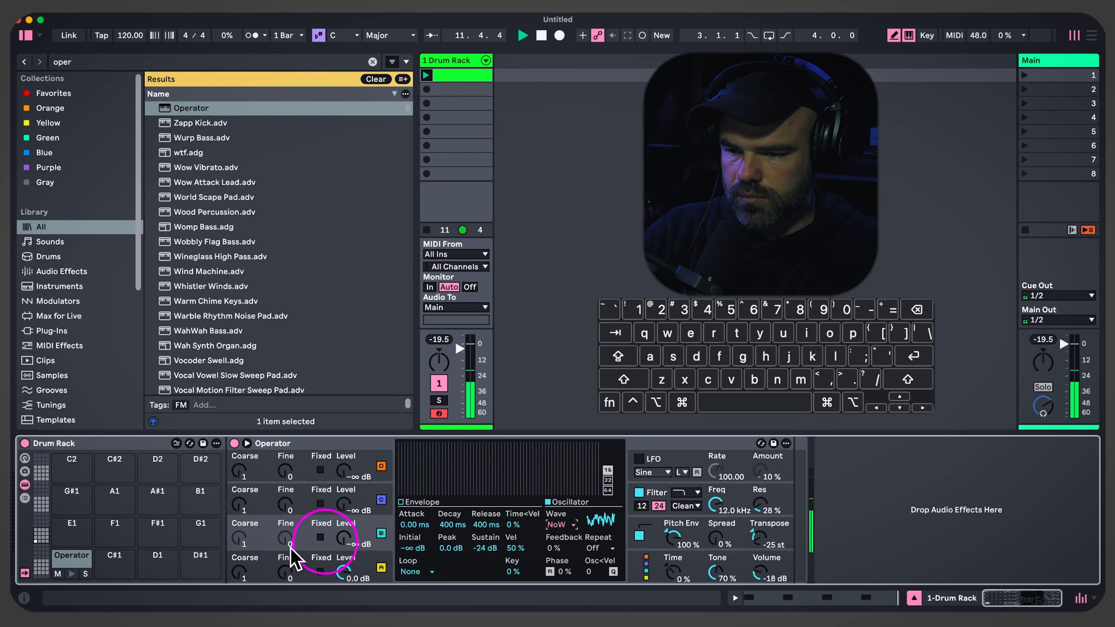
pyautogui.moveTo(346, 539); pyautogui.dragTo(346, 536)
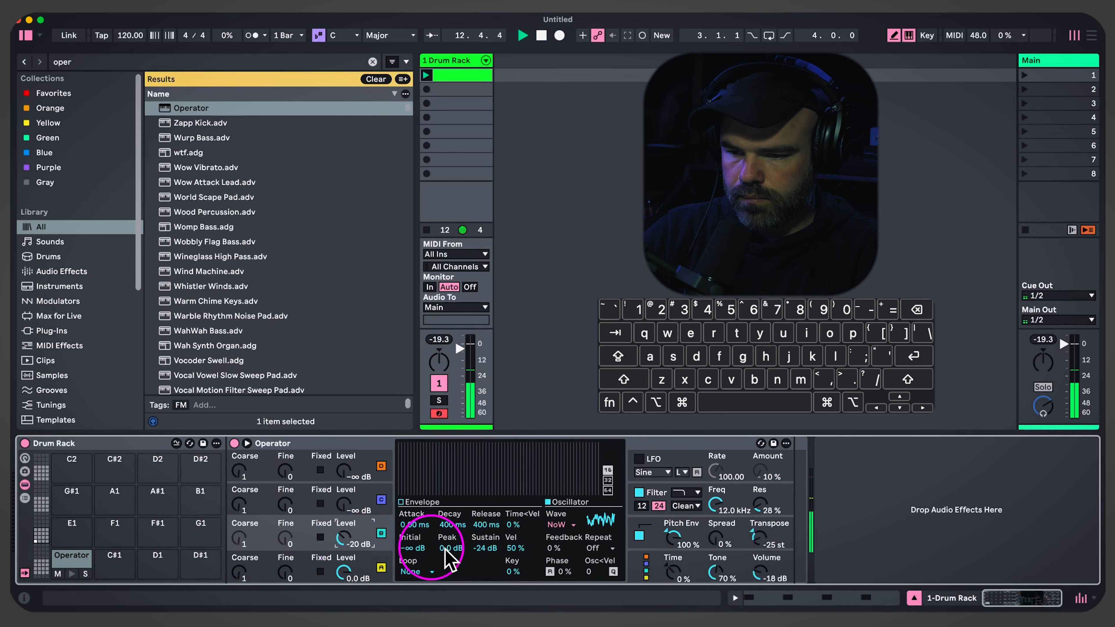
pyautogui.moveTo(492, 549); pyautogui.dragTo(493, 560)
pyautogui.moveTo(448, 521); pyautogui.dragTo(447, 526)
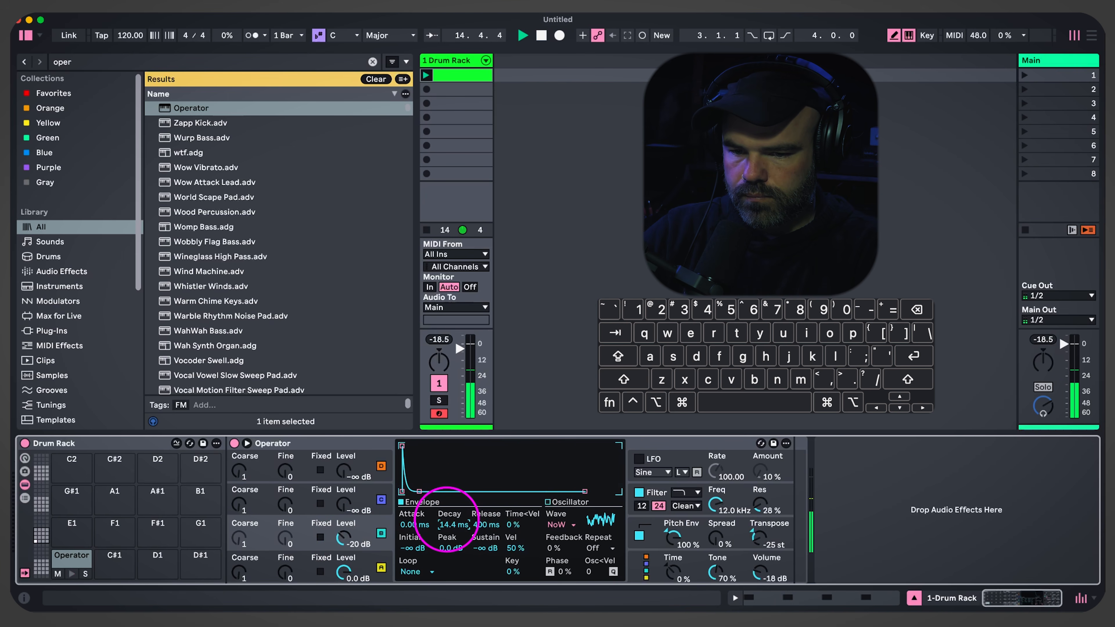
# Set Operator's volume to -34 dB and add a Roar effect after it with Multi Band routing
pyautogui.moveTo(759, 568); pyautogui.dragTo(759, 572)
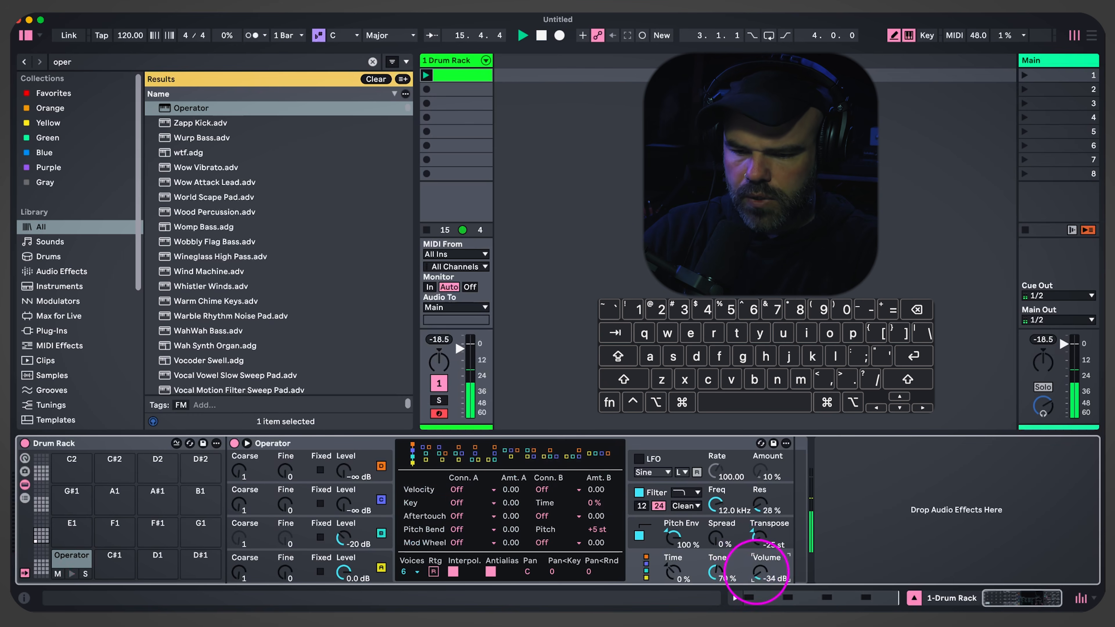
pyautogui.press('super+f')
pyautogui.write('ar')
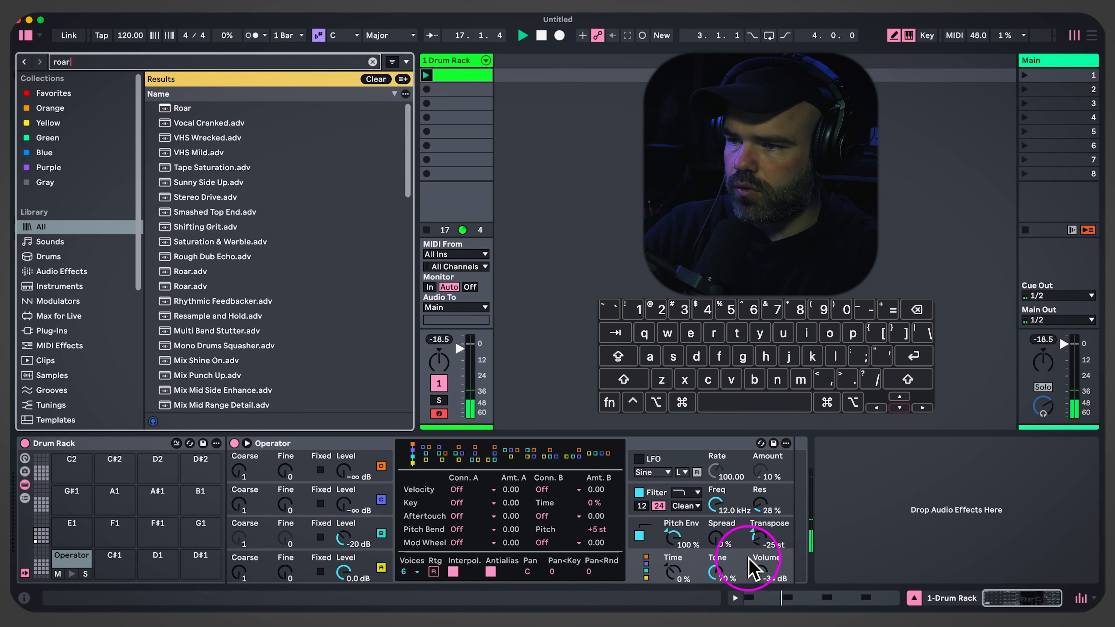
pyautogui.press('Down')
pyautogui.press('Return')
pyautogui.moveTo(713, 445); pyautogui.dragTo(616, 477)
# Set Roar's high band to 52% amount with a high-pass frequency of 3.19 kHz, and set the feedback amount to 0.2%
pyautogui.click(771, 485)
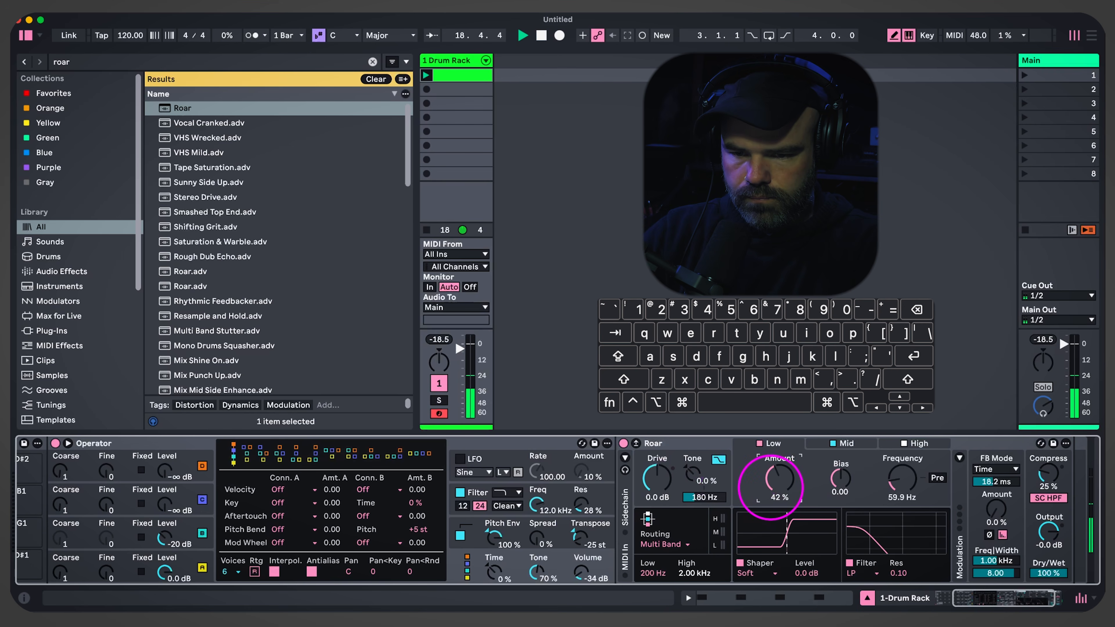
pyautogui.click(860, 443)
pyautogui.click(912, 443)
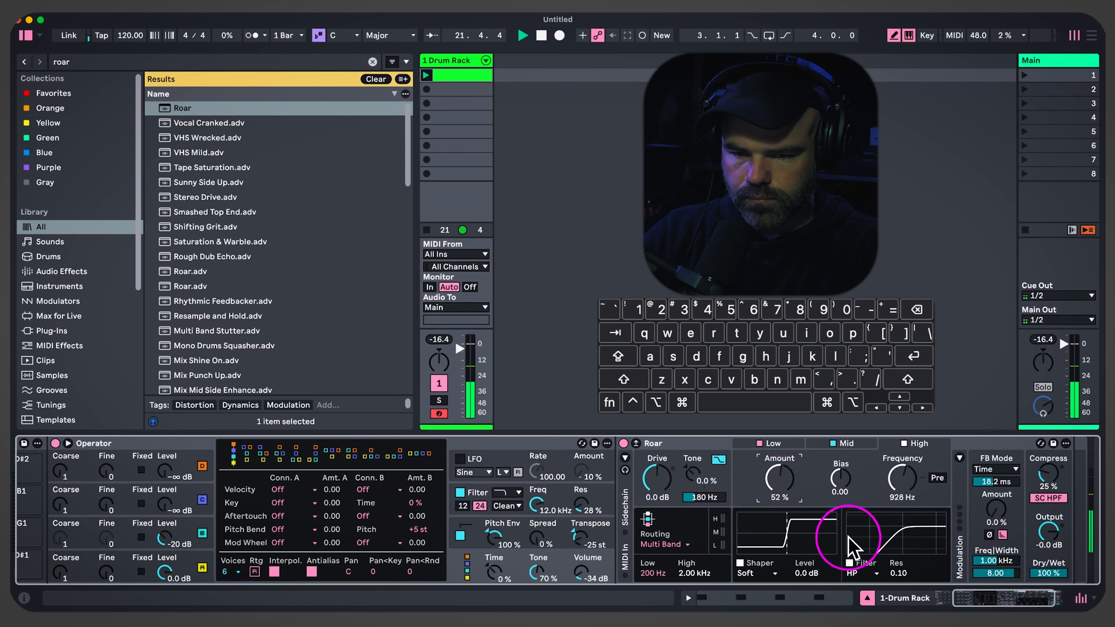
pyautogui.moveTo(891, 485); pyautogui.dragTo(895, 491)
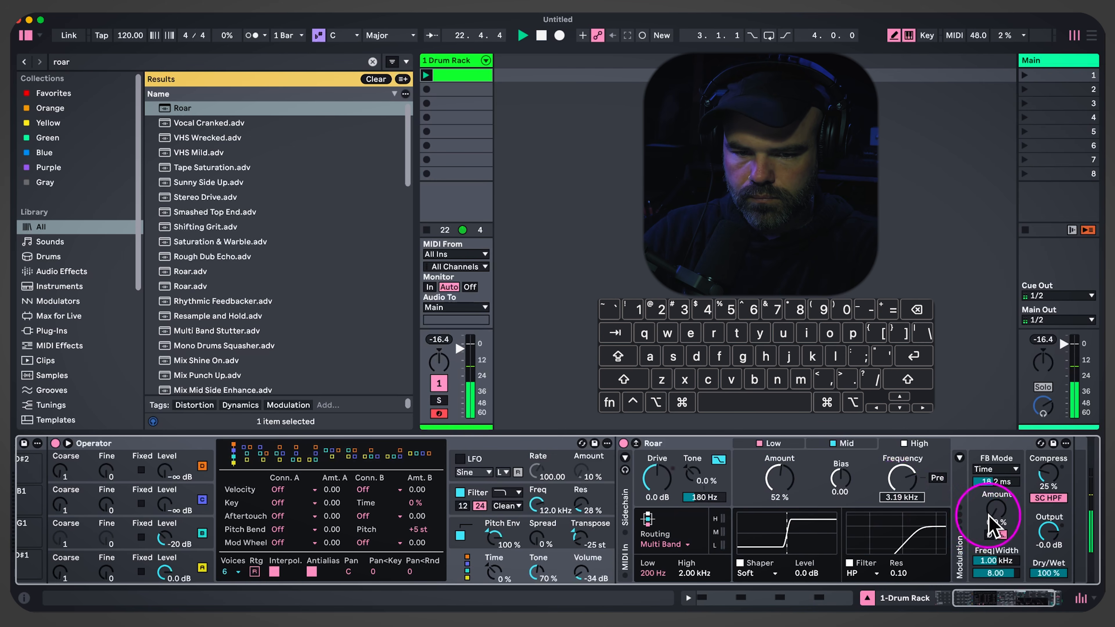
pyautogui.moveTo(996, 509); pyautogui.dragTo(996, 512)
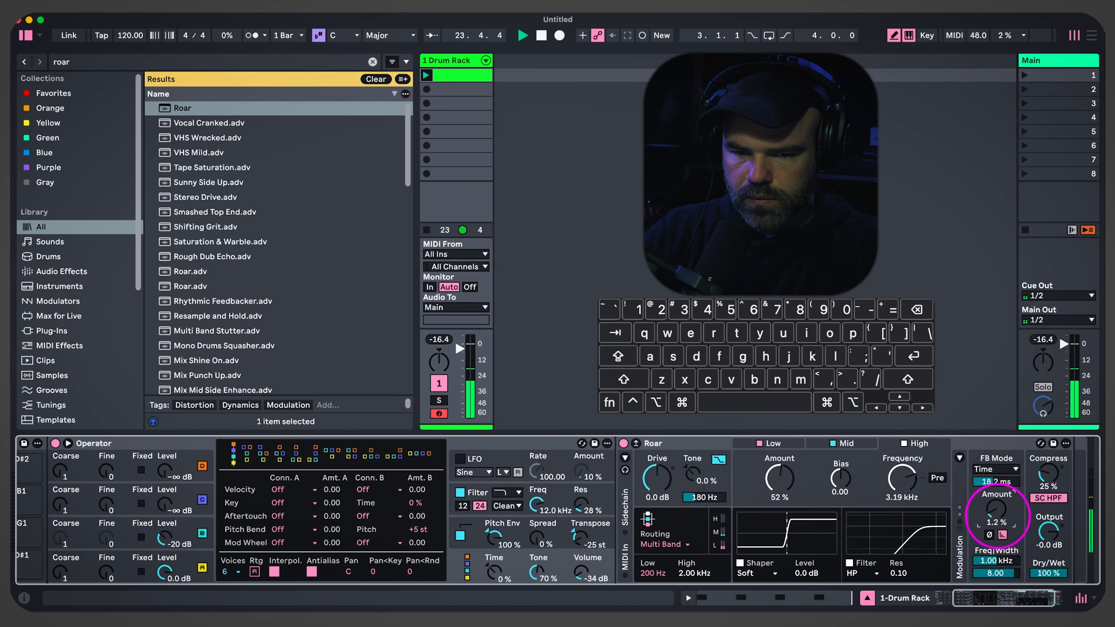
# Set Roar's low band to 72% amount, with its low-pass filter at 129 Hz and a resonance of 0.59
pyautogui.click(774, 444)
pyautogui.moveTo(779, 473); pyautogui.dragTo(779, 474)
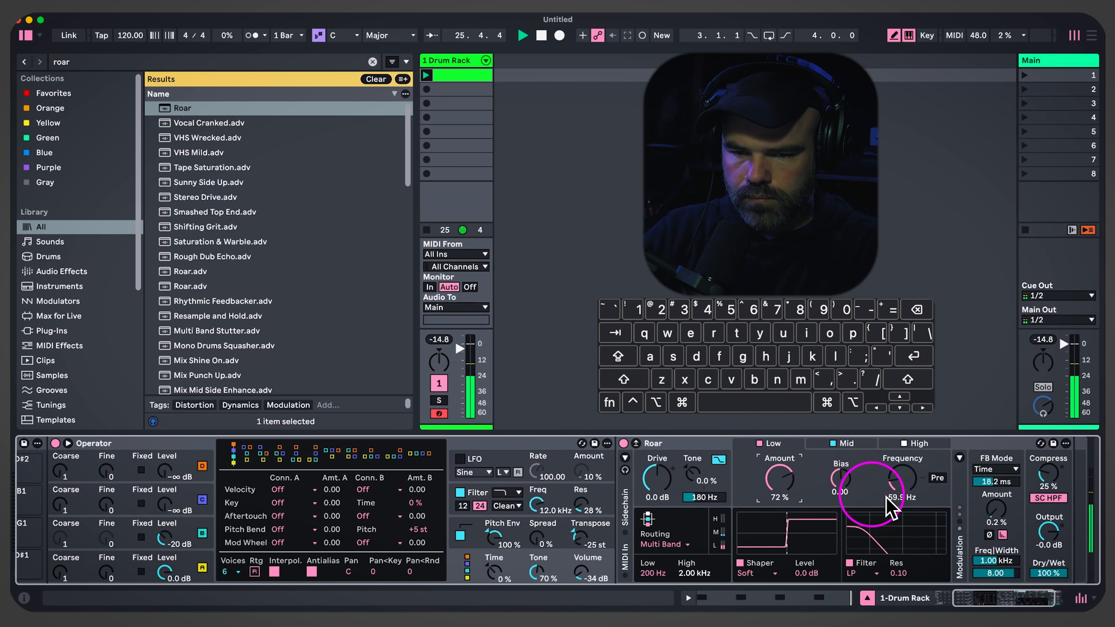
pyautogui.moveTo(901, 481); pyautogui.dragTo(902, 477)
pyautogui.moveTo(897, 573); pyautogui.dragTo(899, 566)
pyautogui.moveTo(901, 474); pyautogui.dragTo(903, 477)
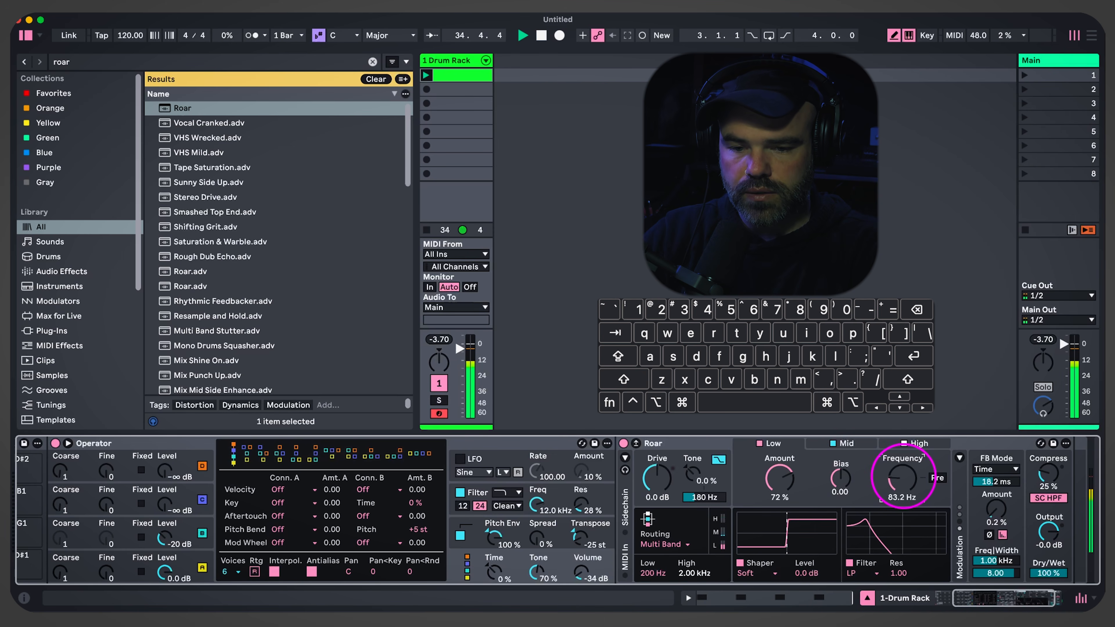
pyautogui.moveTo(898, 573); pyautogui.dragTo(899, 579)
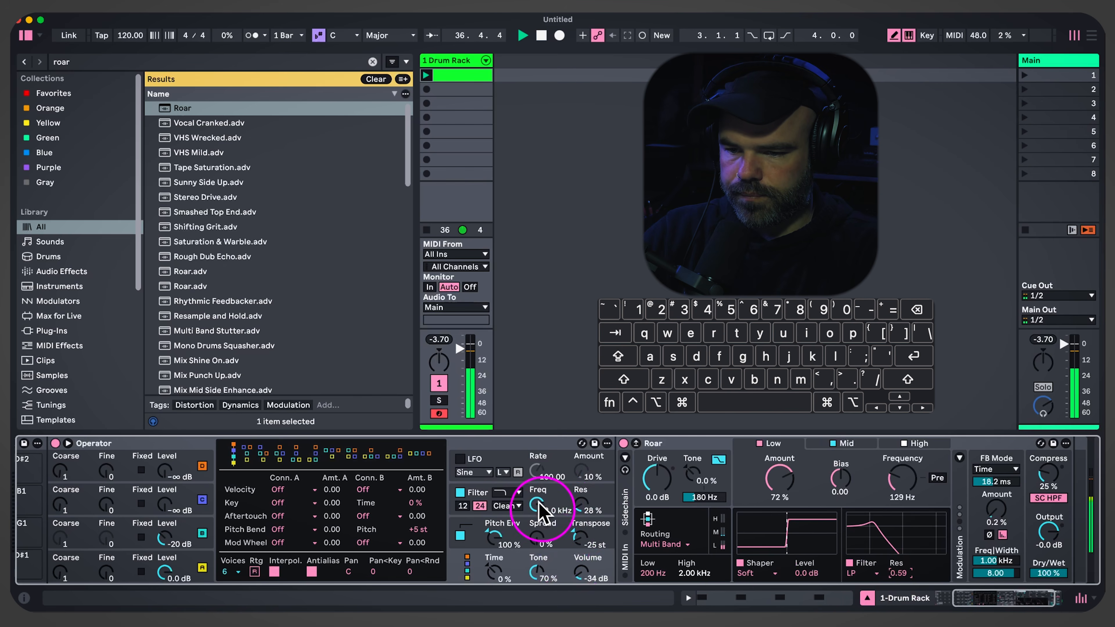
# Set Operator's filter frequency to 18.5 kHz and its pitch envelope decay to 113 ms
pyautogui.moveTo(539, 509); pyautogui.dragTo(539, 498)
pyautogui.hscroll(-4, 588, 536)
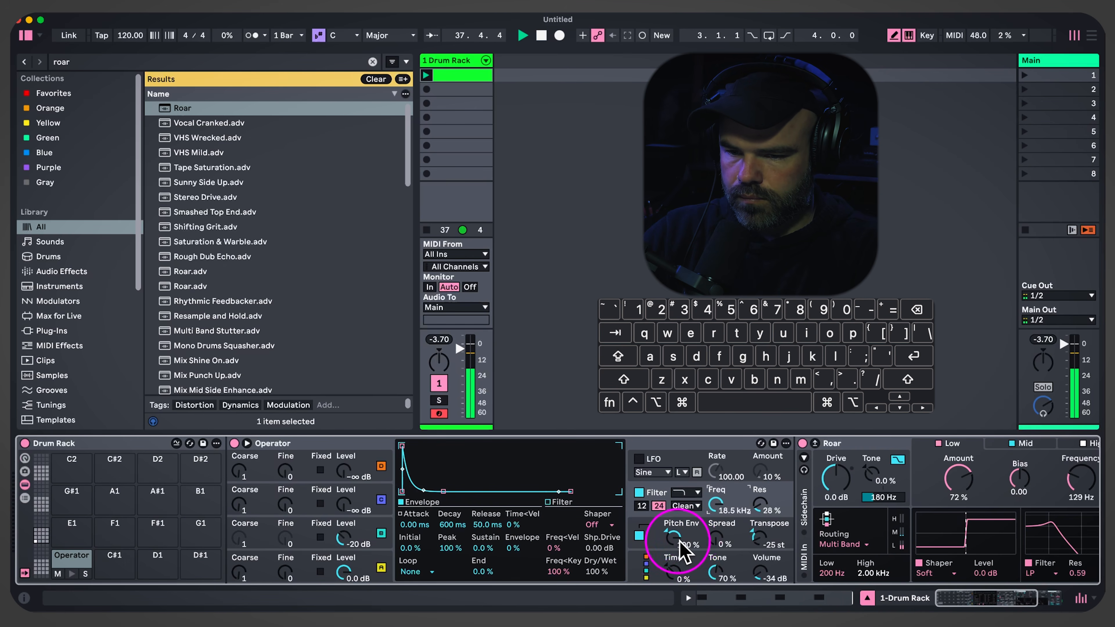
pyautogui.click(670, 544)
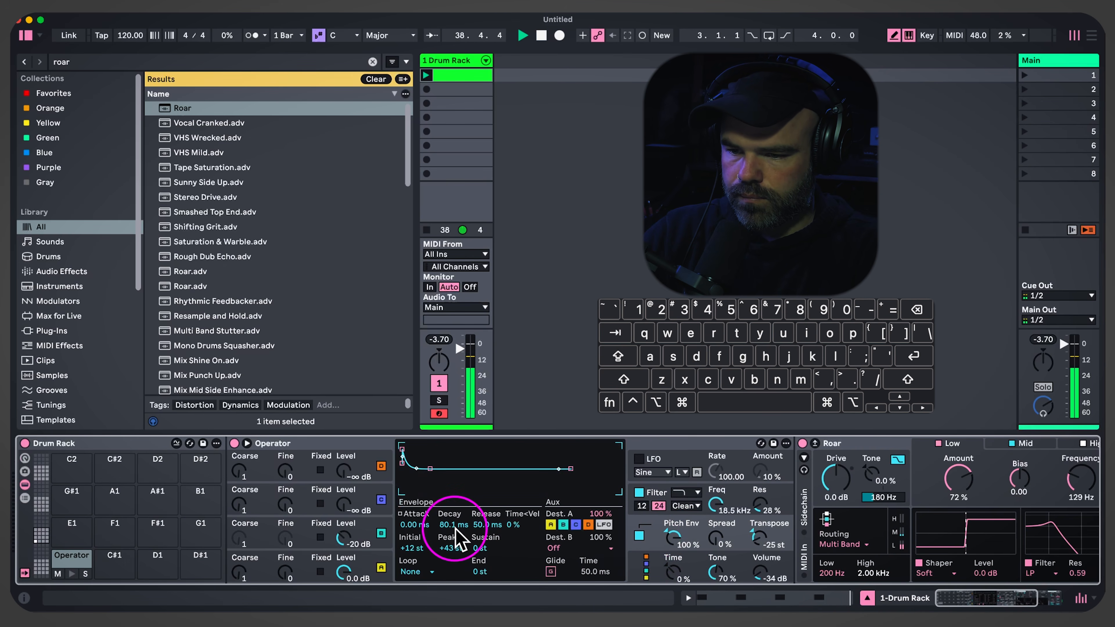
pyautogui.moveTo(453, 526); pyautogui.dragTo(453, 532)
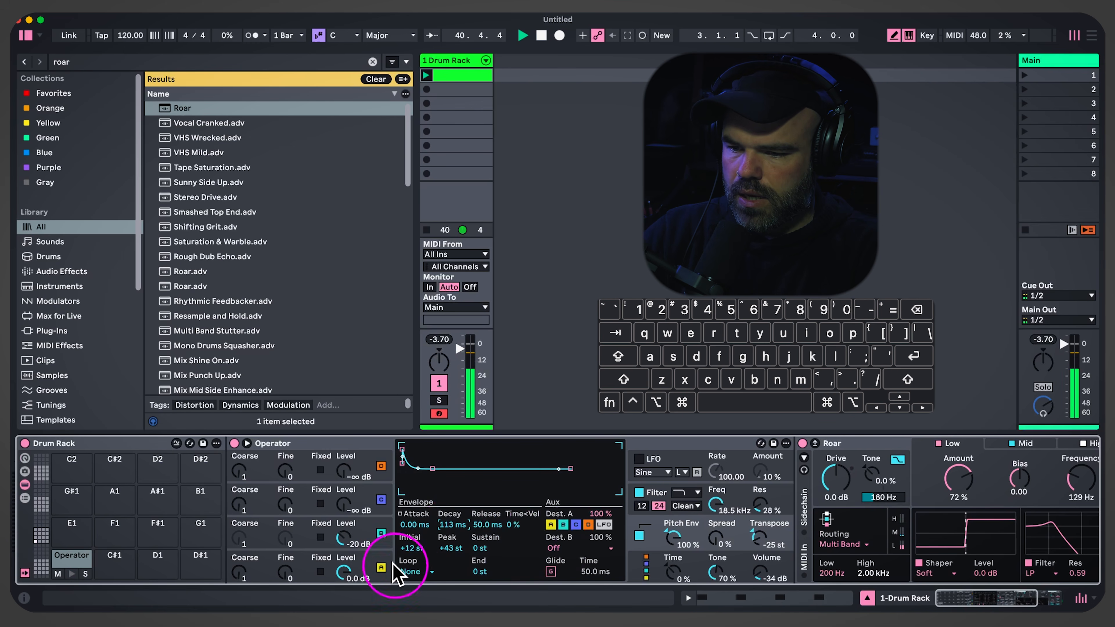
# Set Operator's Oscillator A envelope to Trigger loop mode with a 1.77 s decay and sustain at minus infinity
pyautogui.click(381, 568)
pyautogui.click(425, 572)
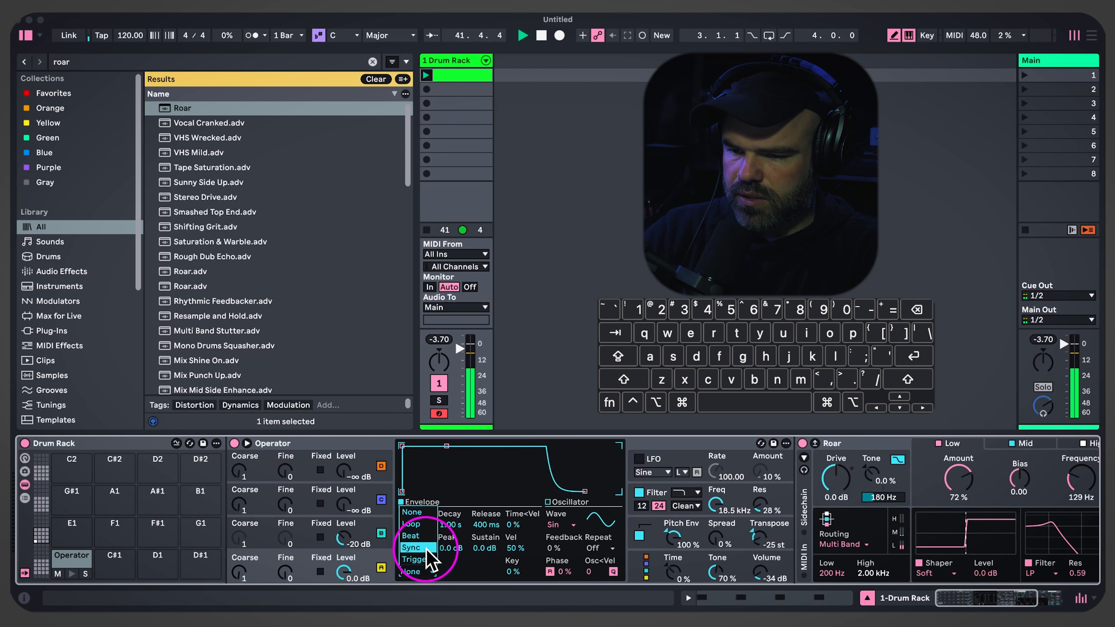
pyautogui.click(415, 559)
pyautogui.moveTo(485, 548); pyautogui.dragTo(488, 560)
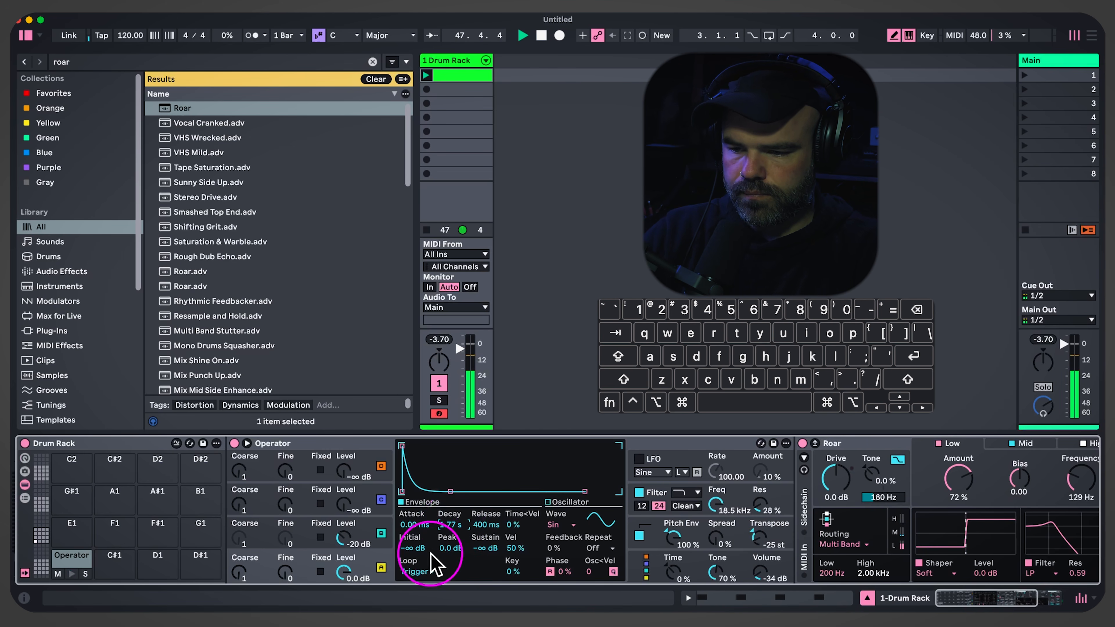
# Set Oscillator B's envelope to Trigger loop mode with a decay of 18.6 ms
pyautogui.click(383, 535)
pyautogui.click(427, 571)
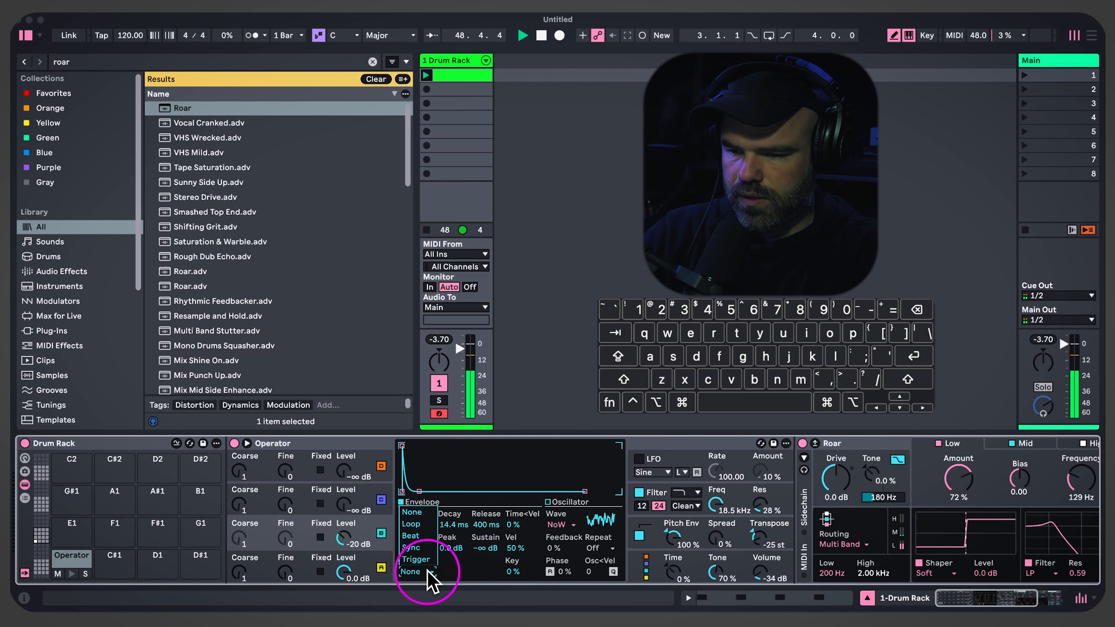
pyautogui.click(427, 560)
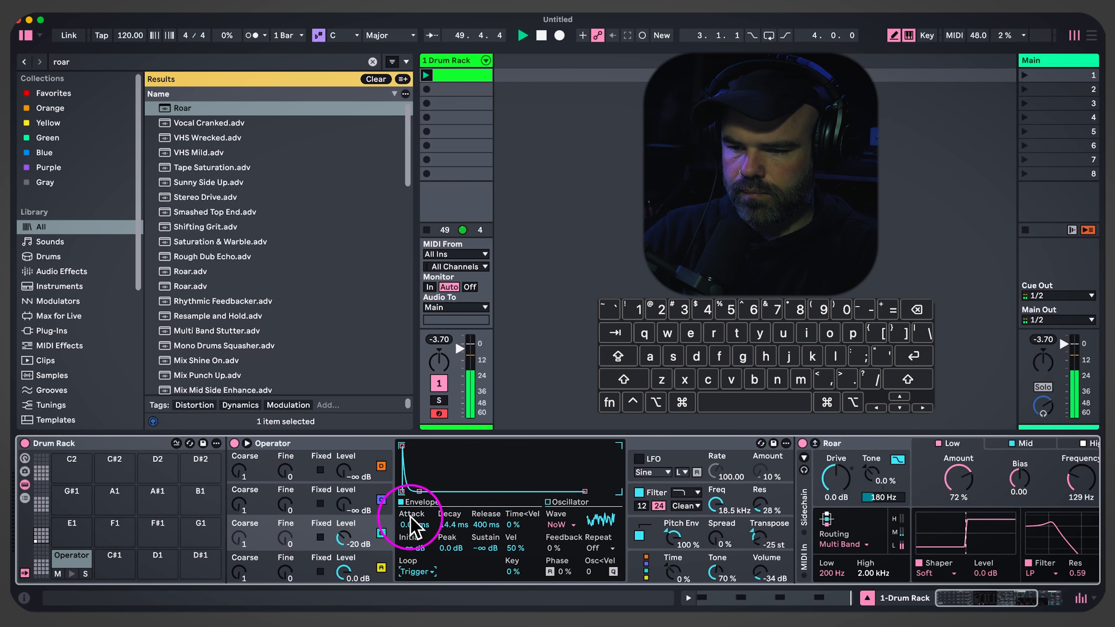
pyautogui.click(450, 525)
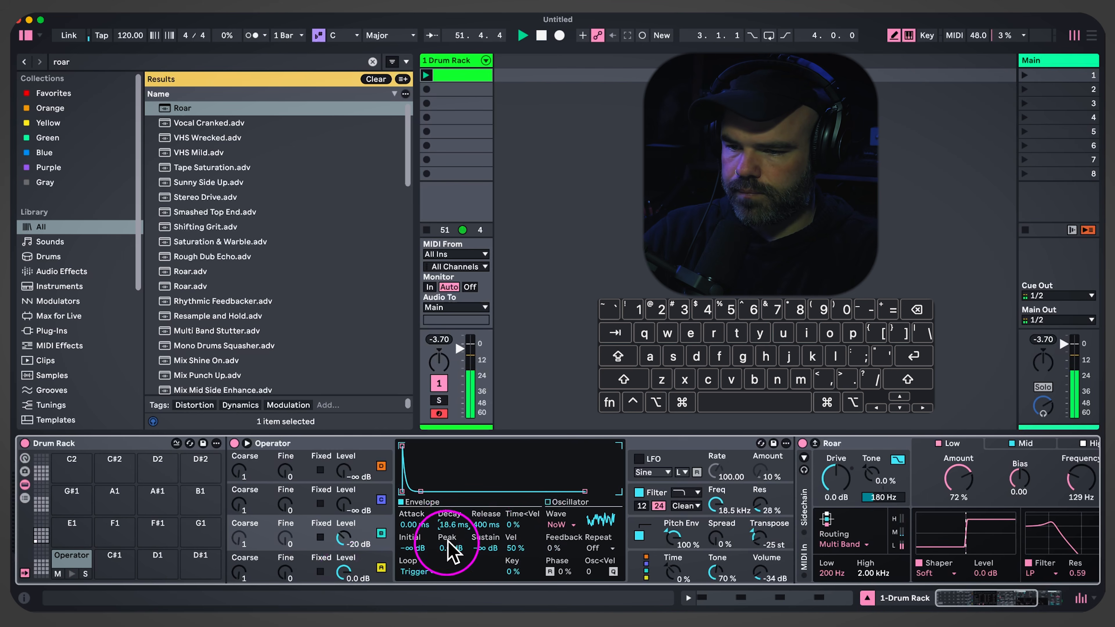
# Copy the Operator kick from the C1 pad onto the C#1 pad of the Drum Rack
pyautogui.doubleClick(483, 77)
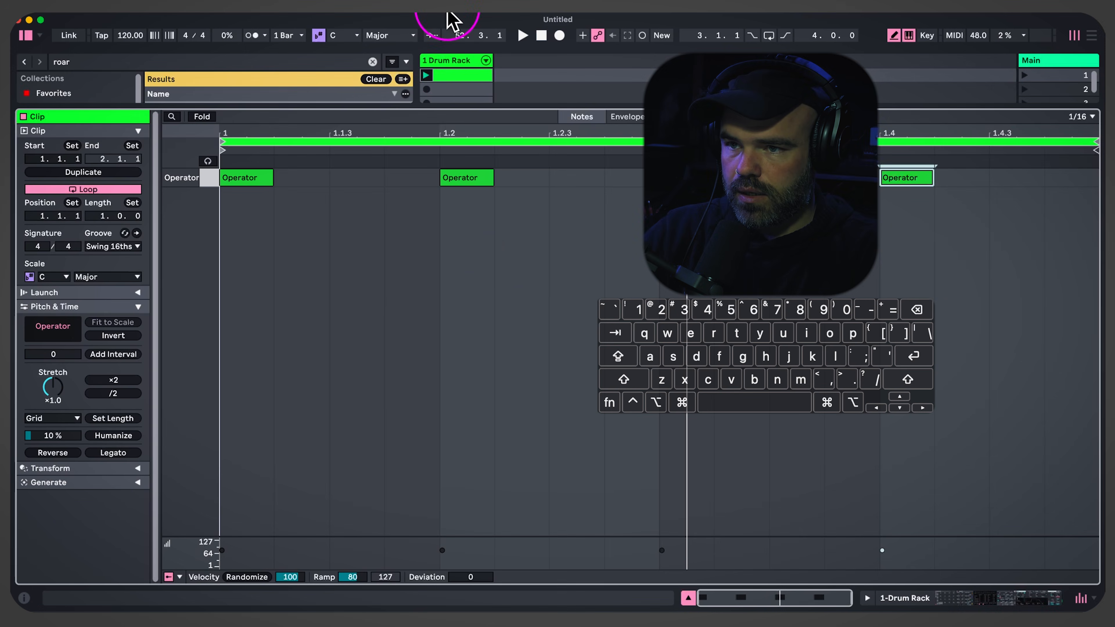
pyautogui.click(450, 61)
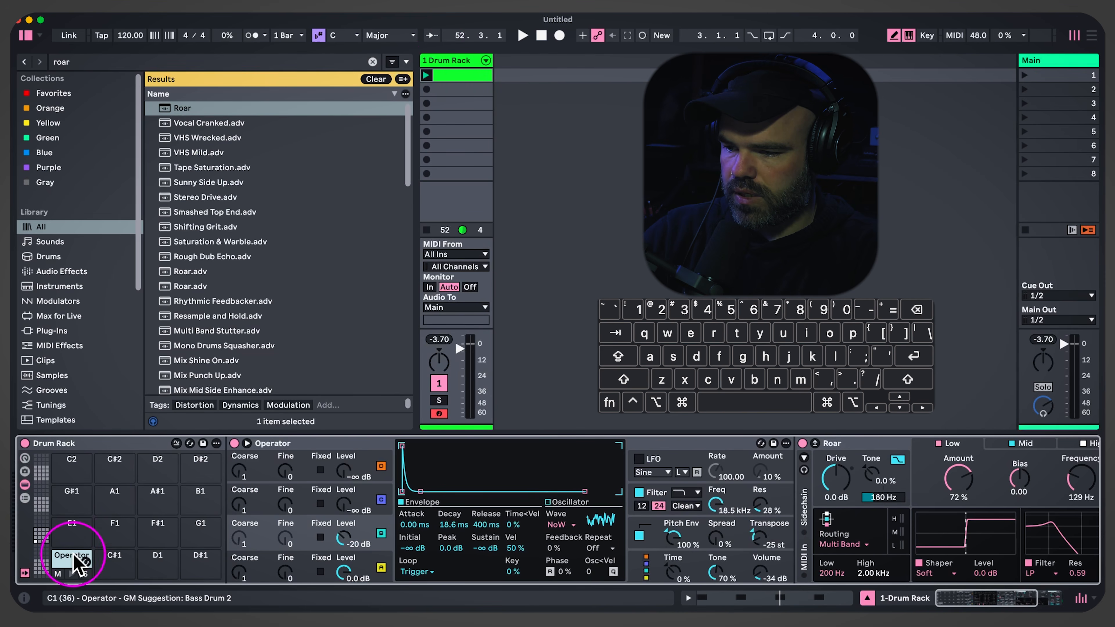
pyautogui.press('alt')
pyautogui.moveTo(79, 564); pyautogui.dragTo(123, 568)
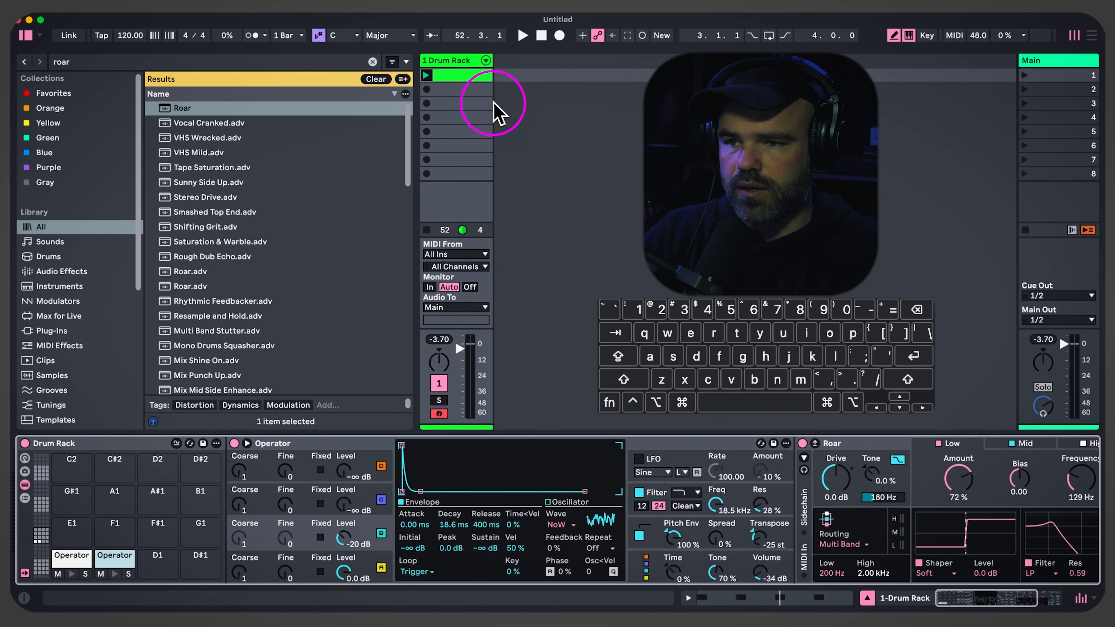
# Move all notes in the drum clip up from C1 to the C#1 pad and start playback
pyautogui.doubleClick(485, 78)
pyautogui.press('cmd+a')
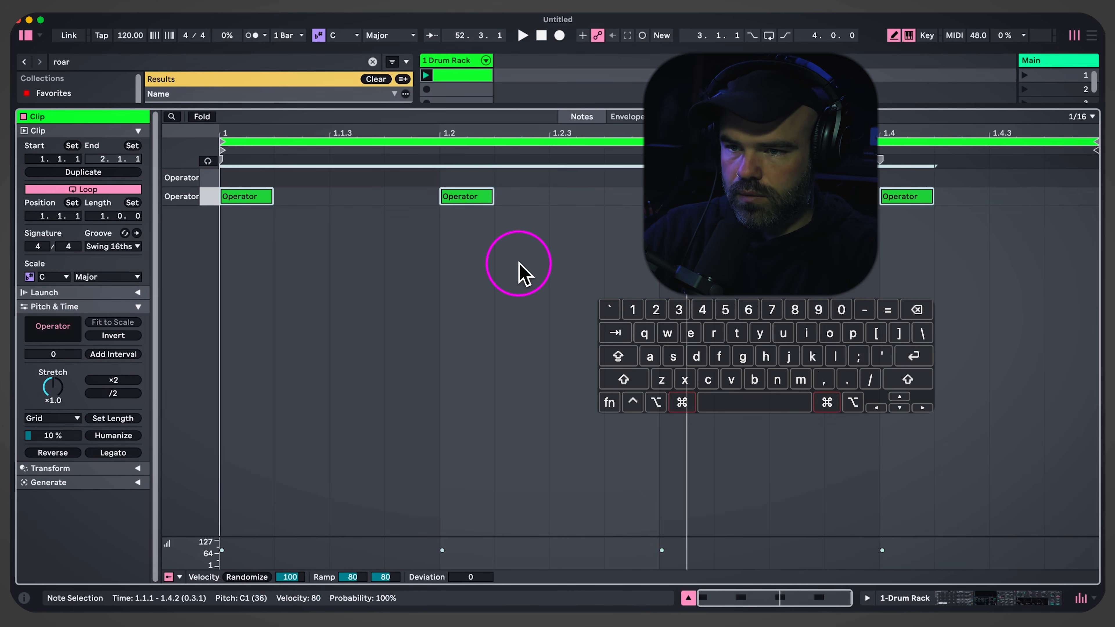
pyautogui.press('Up')
pyautogui.press('space')
# Transpose the C#1 pad's Operator to +3 st, with decays of 345 ms for Oscillator A and 22.1 ms for the pitch envelope
pyautogui.click(454, 60)
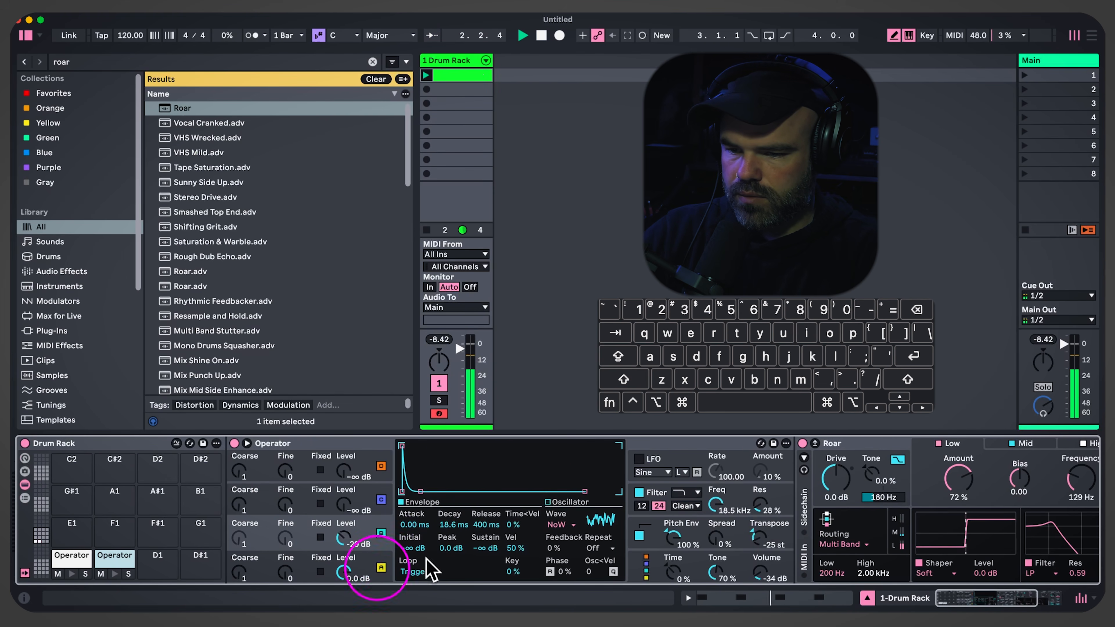
pyautogui.moveTo(756, 543); pyautogui.dragTo(756, 538)
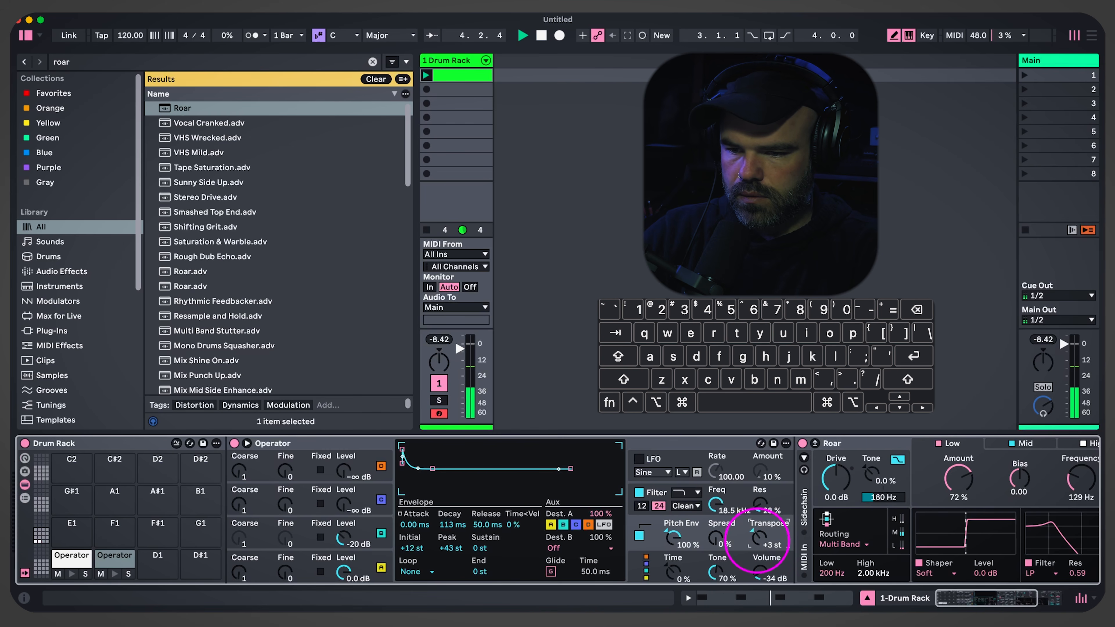
pyautogui.click(374, 564)
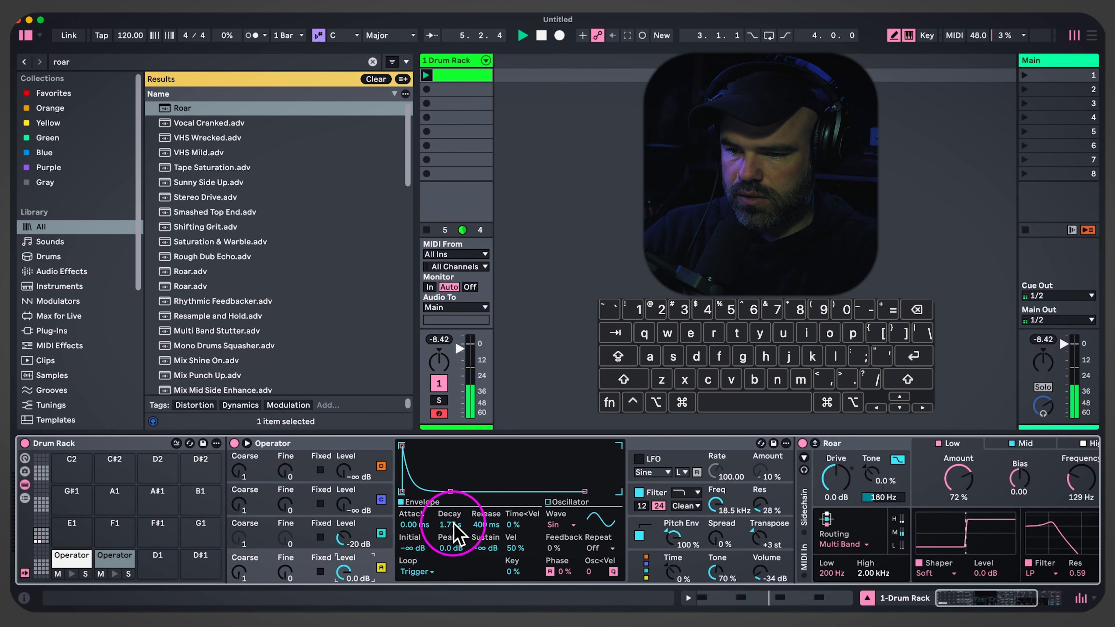
pyautogui.moveTo(450, 525); pyautogui.dragTo(450, 545)
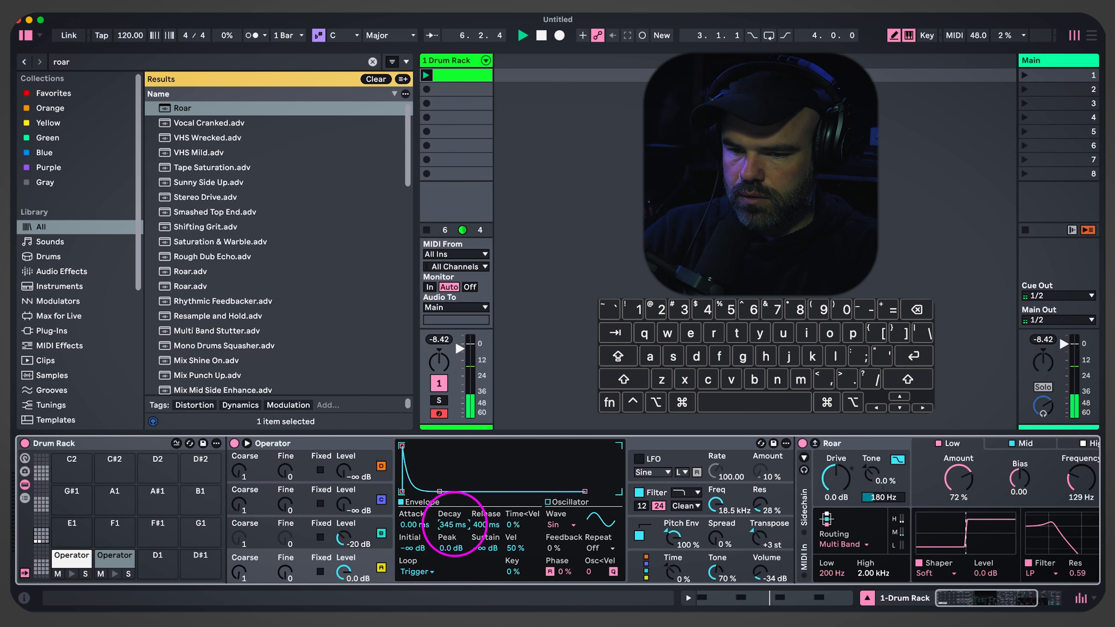
pyautogui.click(672, 536)
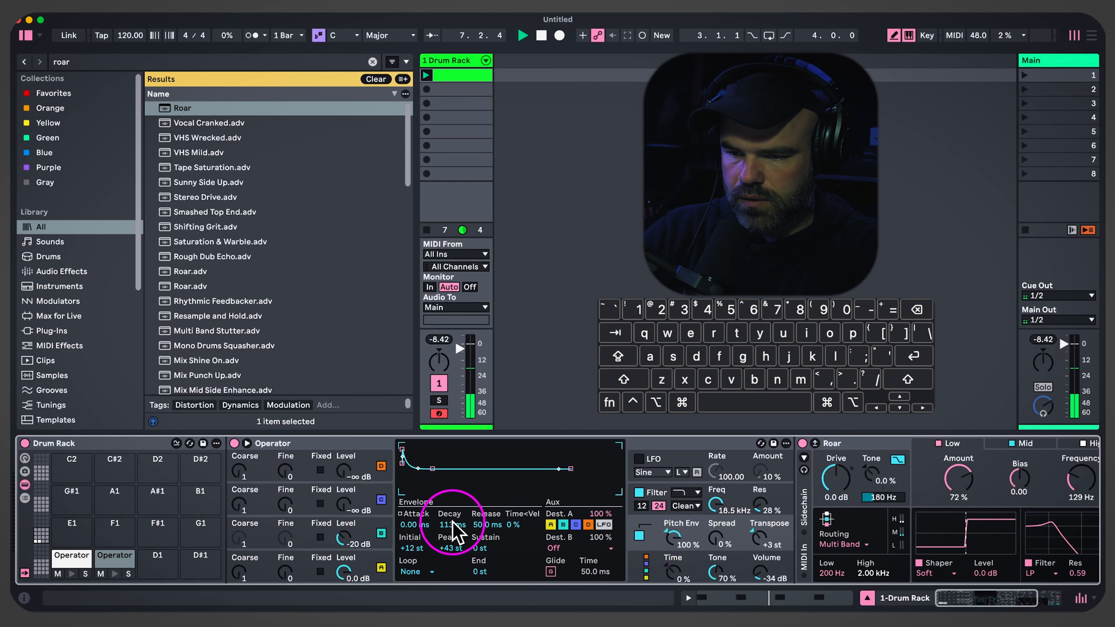
pyautogui.moveTo(453, 523); pyautogui.dragTo(453, 541)
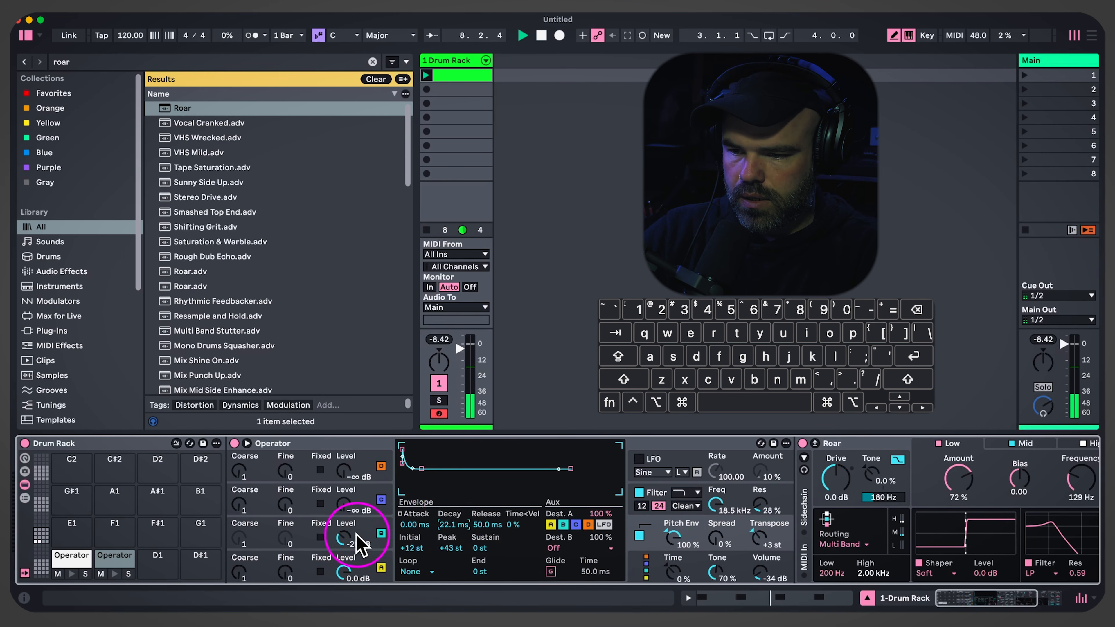
# Set Oscillator B's level to -6.3 dB and decay to 40.3 ms, and make Operator's filter high-pass at 608 Hz with 58% resonance
pyautogui.moveTo(344, 537); pyautogui.dragTo(347, 538)
pyautogui.moveTo(452, 526); pyautogui.dragTo(453, 524)
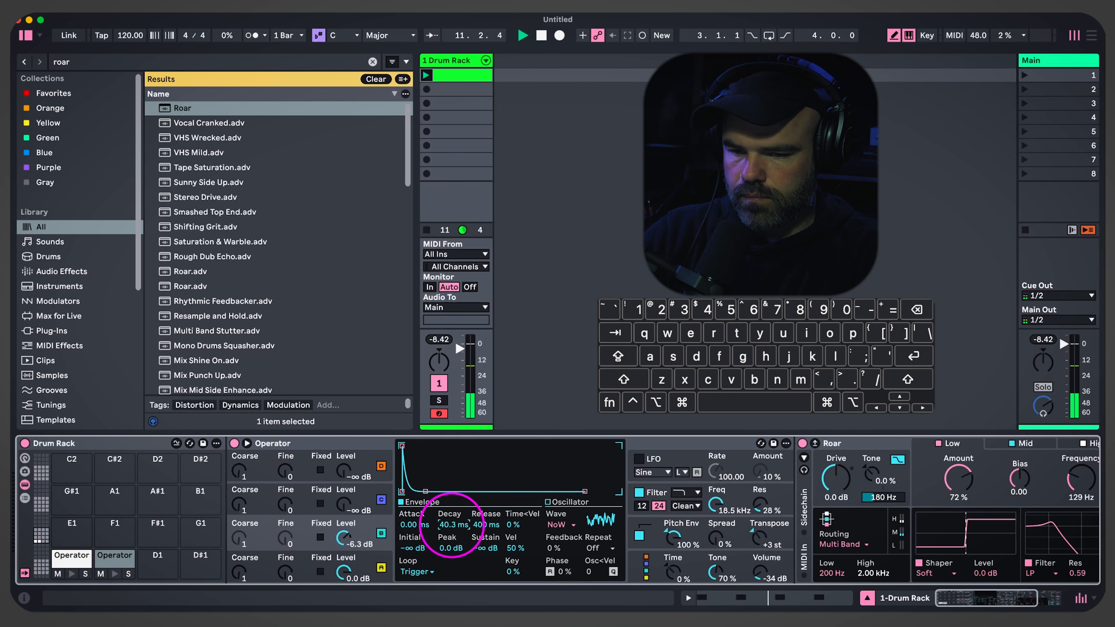
pyautogui.click(686, 492)
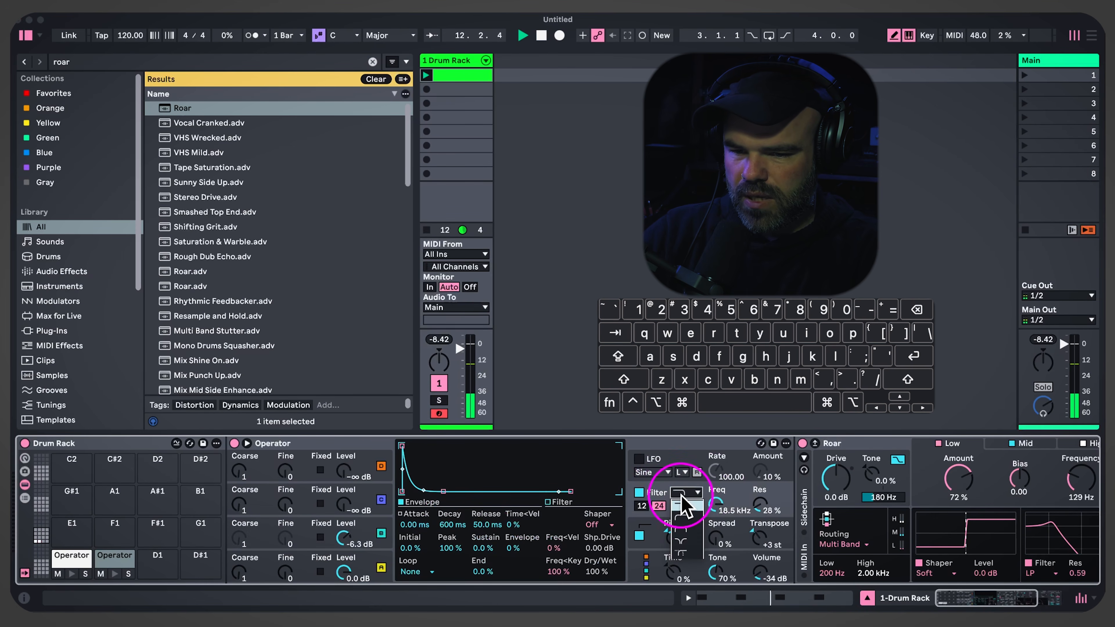
pyautogui.moveTo(726, 499)
pyautogui.mouseDown()
pyautogui.moveTo(727, 510)
pyautogui.moveTo(719, 496)
pyautogui.moveTo(761, 501)
pyautogui.moveTo(710, 509)
pyautogui.mouseUp()
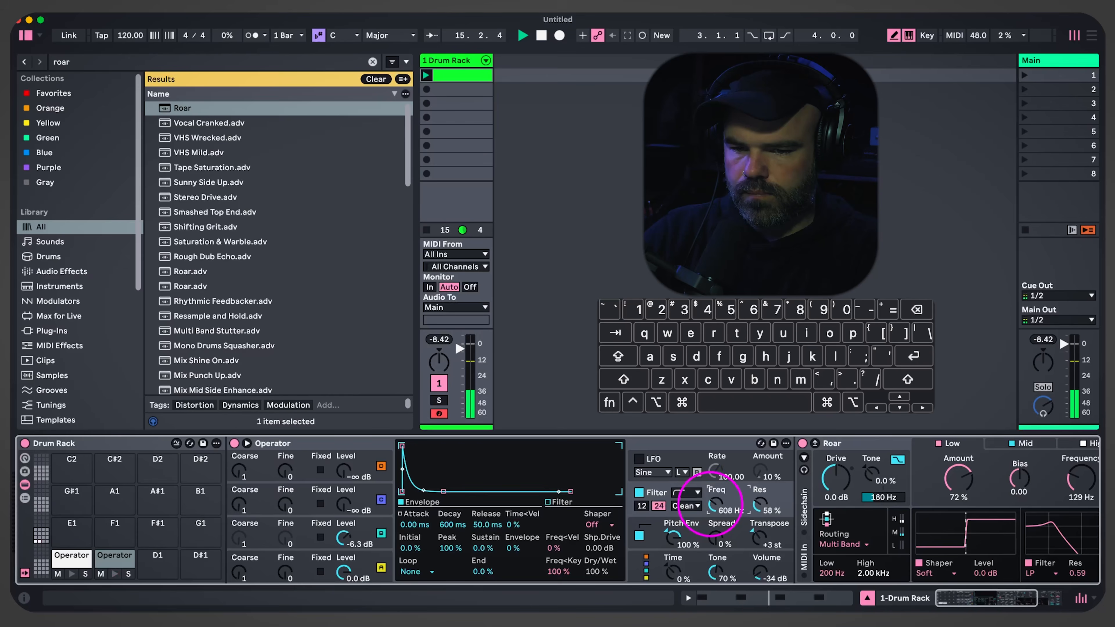
# Set Roar's low band amount to 78%, its drive to 9.5 dB and its output to -9.9 dB
pyautogui.hscroll(5, 714, 502)
pyautogui.moveTo(792, 483); pyautogui.dragTo(799, 471)
pyautogui.moveTo(680, 479); pyautogui.dragTo(681, 476)
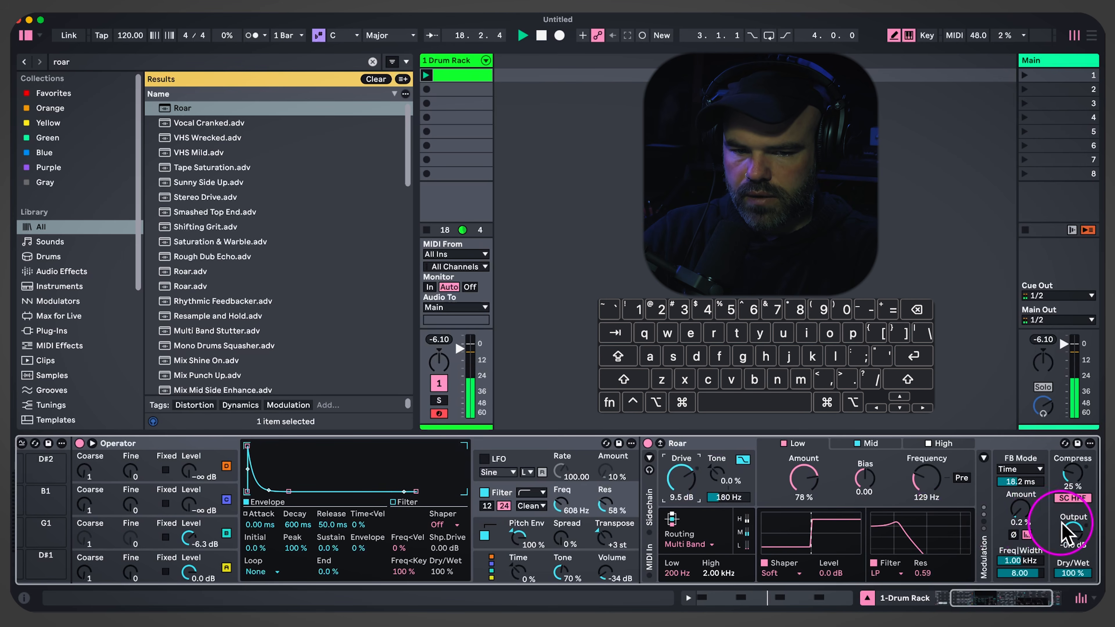
pyautogui.moveTo(1067, 525); pyautogui.dragTo(1069, 533)
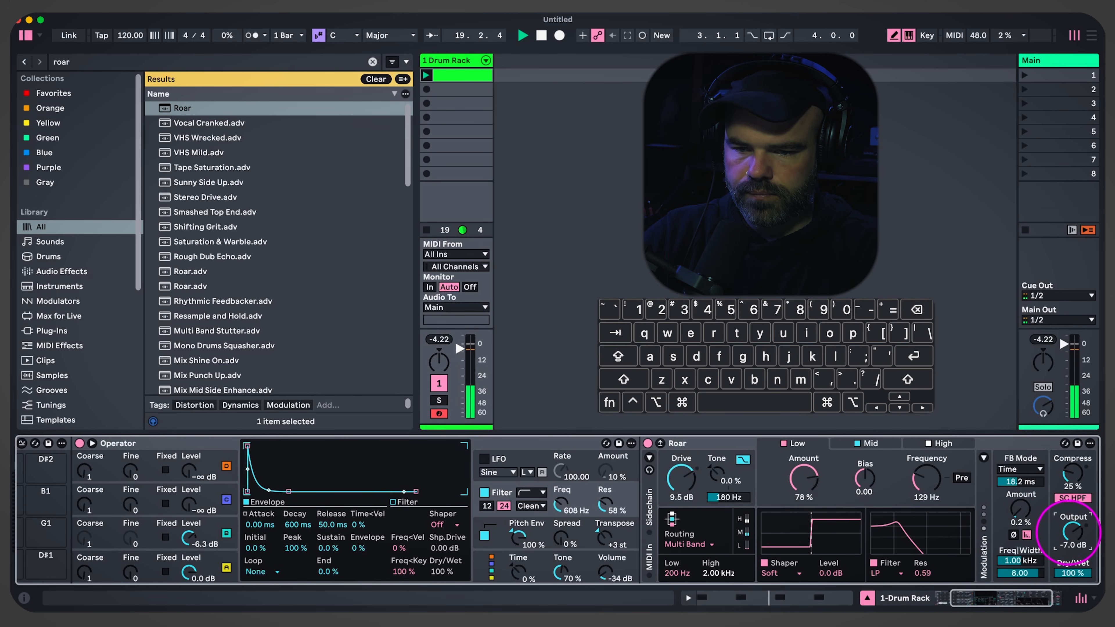
# Search the browser for "rever" and add the Reverb effect after Roar
pyautogui.press('super+f')
pyautogui.write('r')
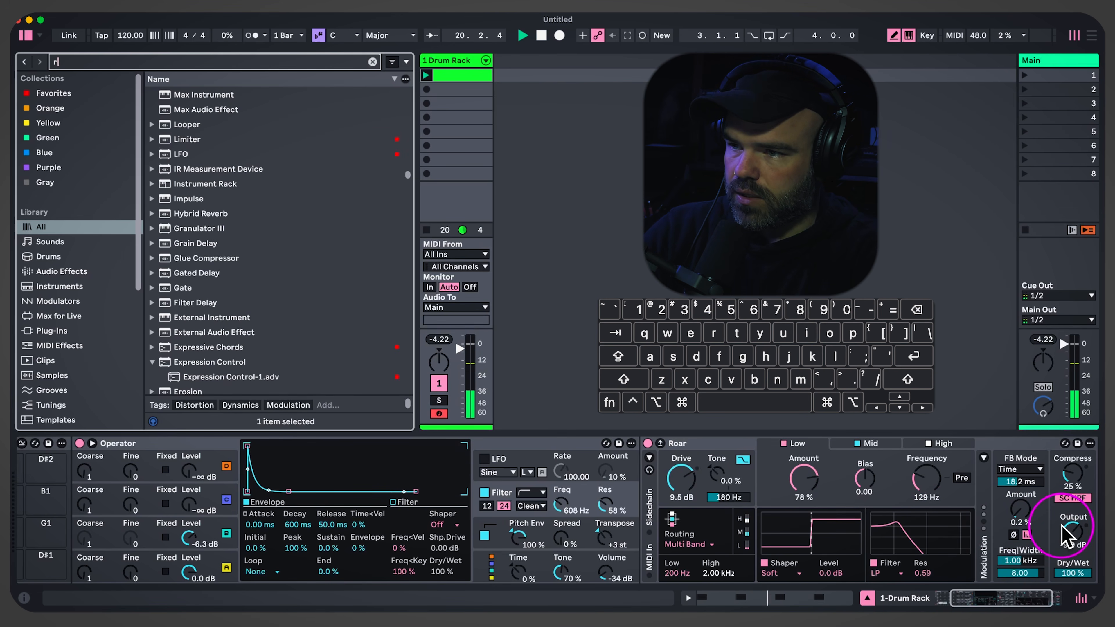
pyautogui.write('ever')
pyautogui.press('Down')
pyautogui.press('Down')
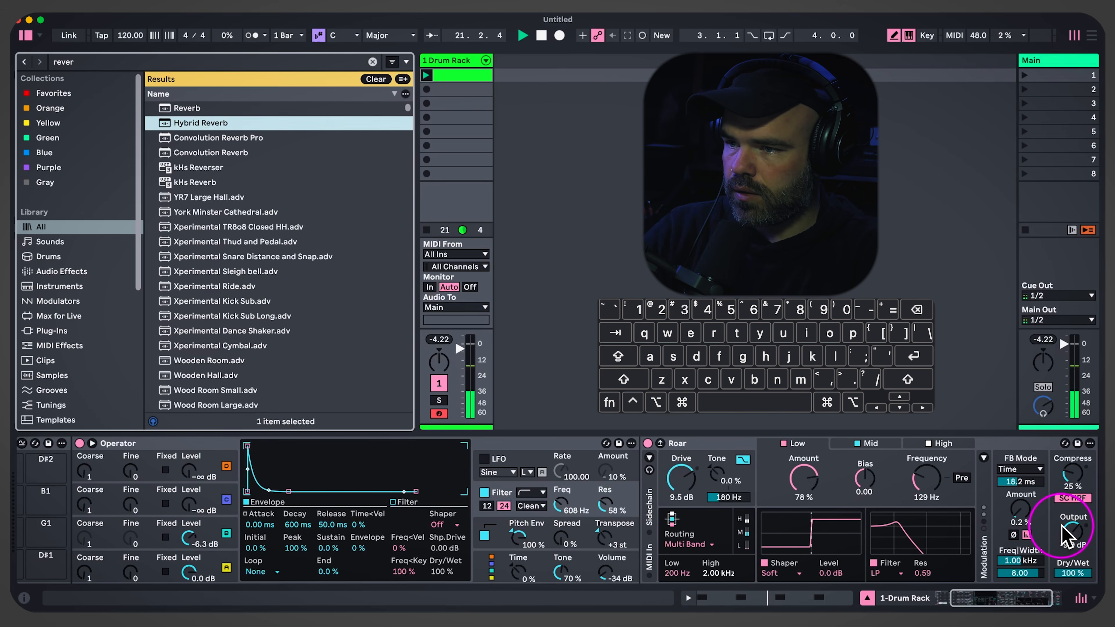
pyautogui.press('Up')
pyautogui.press('Return')
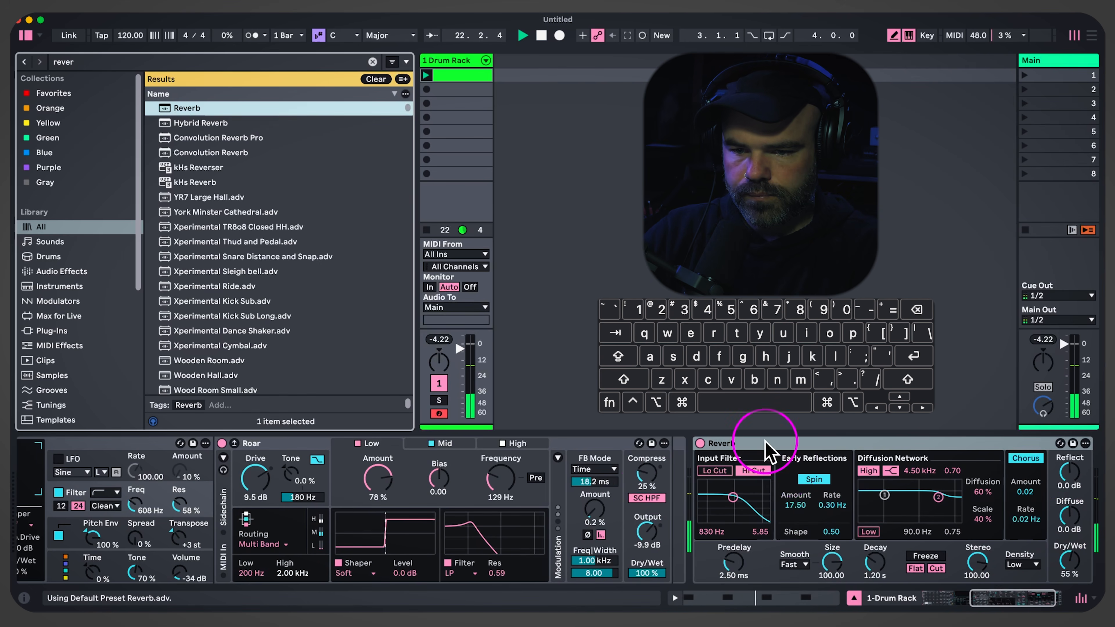
# Place Reverb inside the C#1 pad's chain with Lo Cut on, input filter 1.23 kHz, size 0.46, decay 360 ms and dry/wet 44%
pyautogui.moveTo(765, 441); pyautogui.dragTo(717, 504)
pyautogui.click(699, 469)
pyautogui.moveTo(811, 562)
pyautogui.mouseDown()
pyautogui.moveTo(808, 575)
pyautogui.moveTo(853, 569)
pyautogui.moveTo(811, 560)
pyautogui.mouseUp()
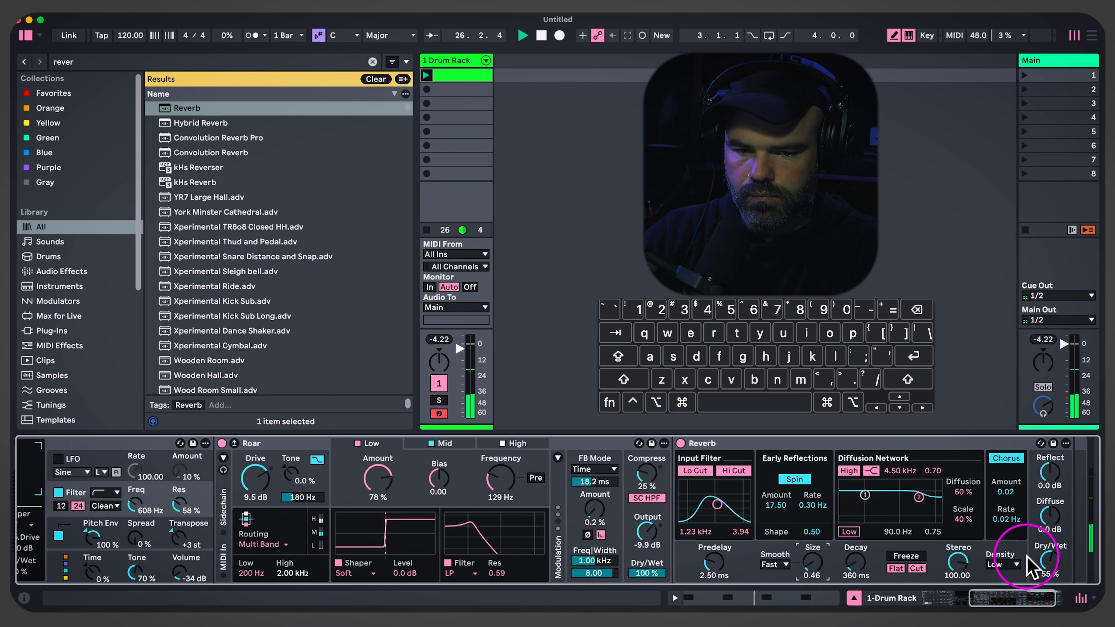
pyautogui.moveTo(1047, 559); pyautogui.dragTo(1047, 562)
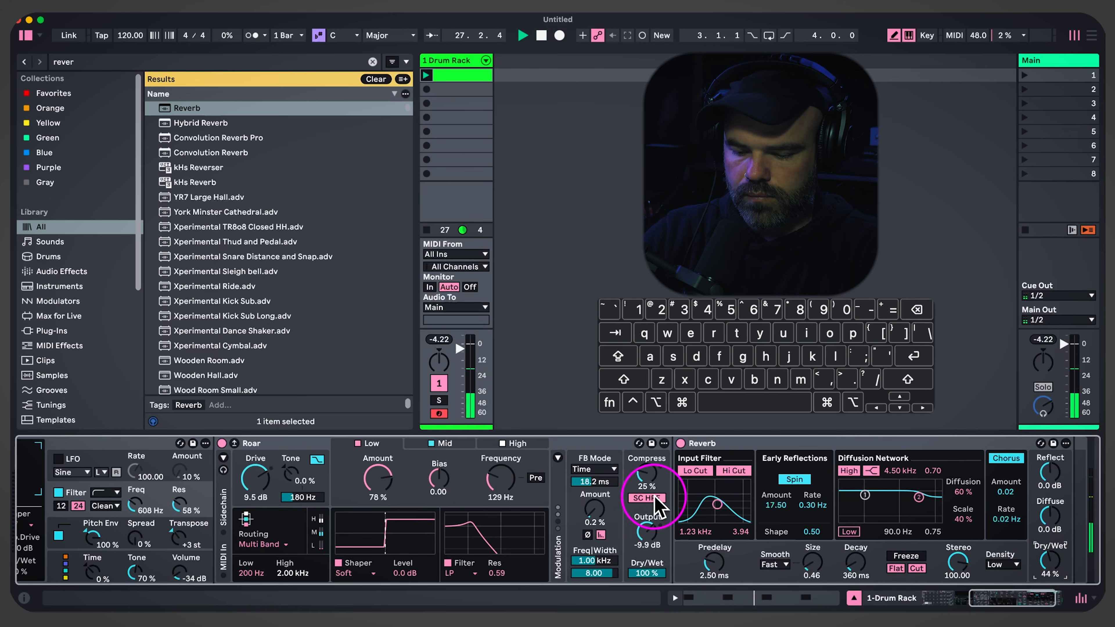
# Set Operator's pitch envelope to Trigger loop mode with a decay of 8.57 ms
pyautogui.hscroll(-10, 387, 504)
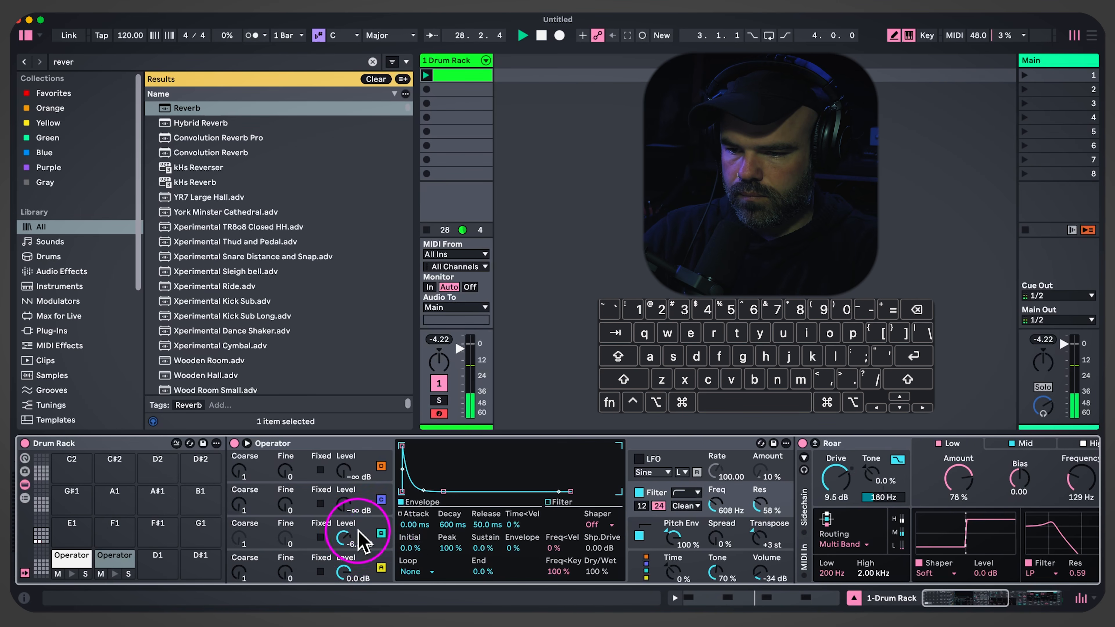
pyautogui.click(368, 558)
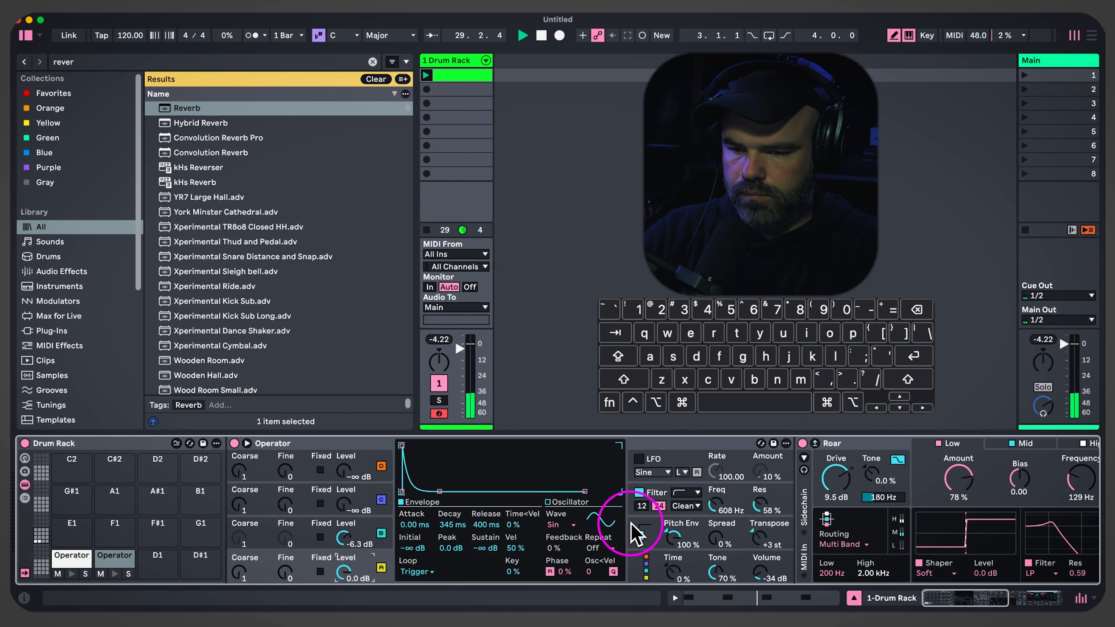
pyautogui.click(641, 526)
pyautogui.moveTo(447, 526); pyautogui.dragTo(447, 530)
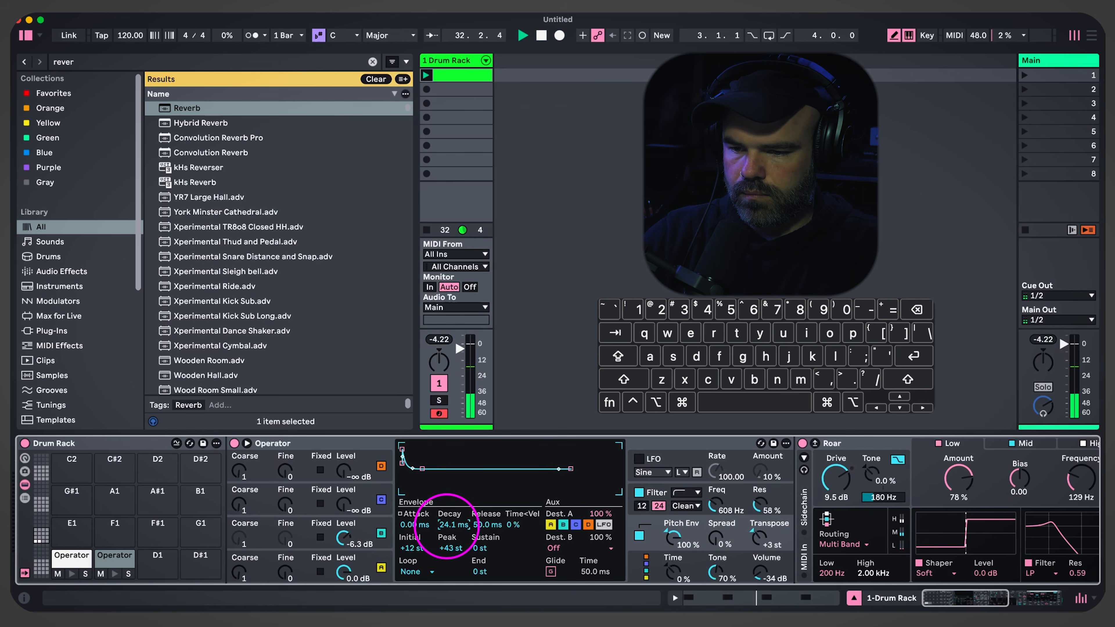
pyautogui.click(368, 560)
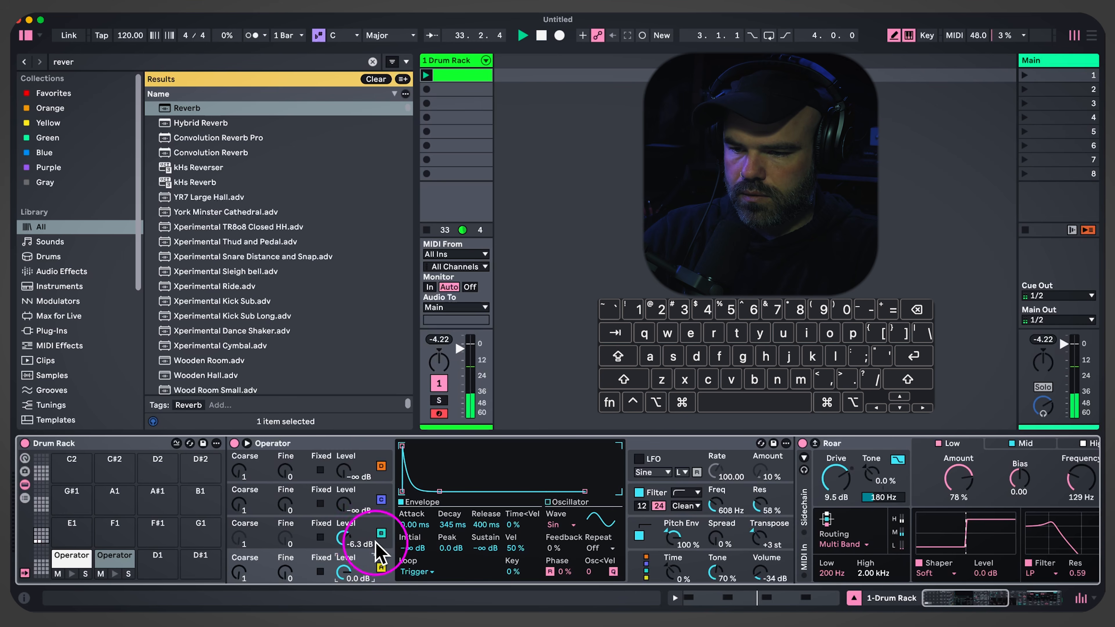
pyautogui.click(643, 546)
pyautogui.click(416, 571)
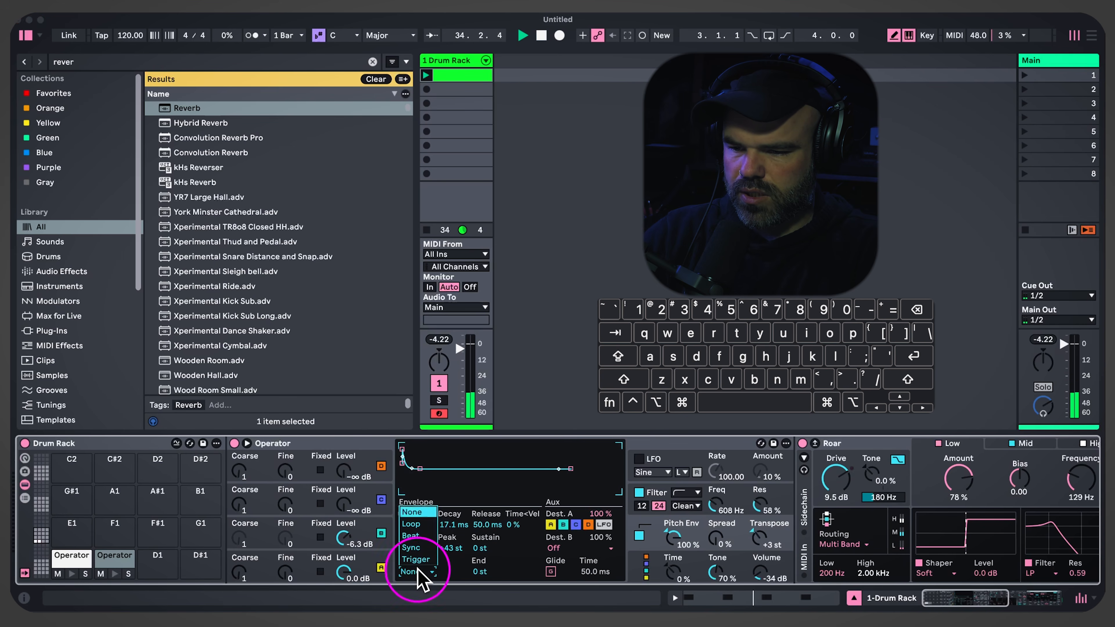
pyautogui.click(415, 559)
pyautogui.moveTo(452, 524); pyautogui.dragTo(452, 544)
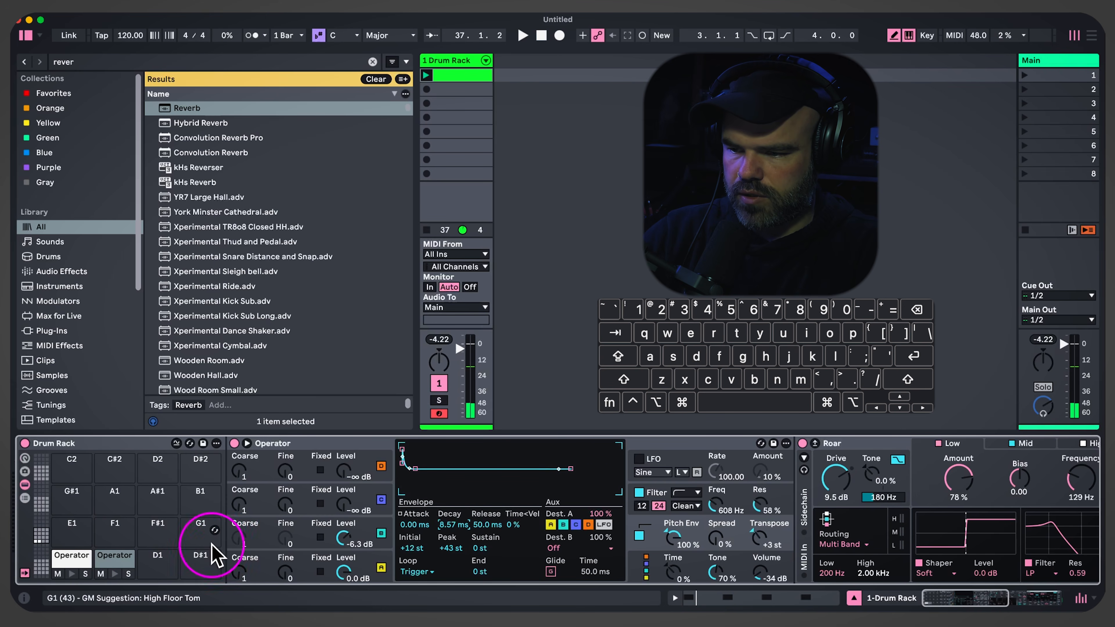
# Copy the Operator sound from the C#1 pad onto the D1 pad and play the drum clip
pyautogui.click(112, 558)
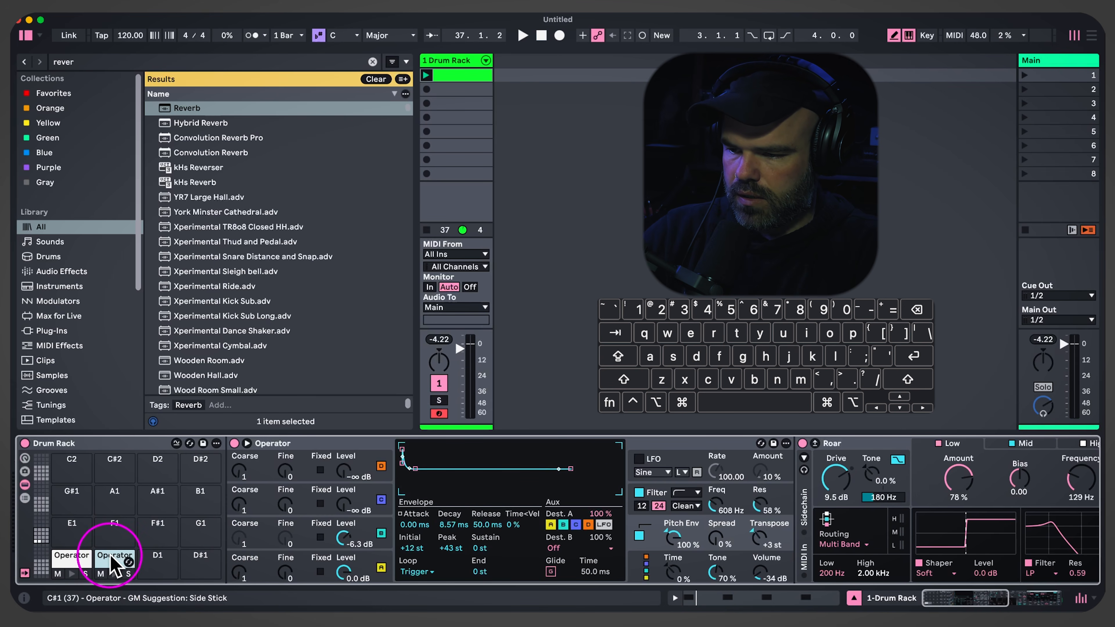
pyautogui.moveTo(111, 557); pyautogui.dragTo(156, 556)
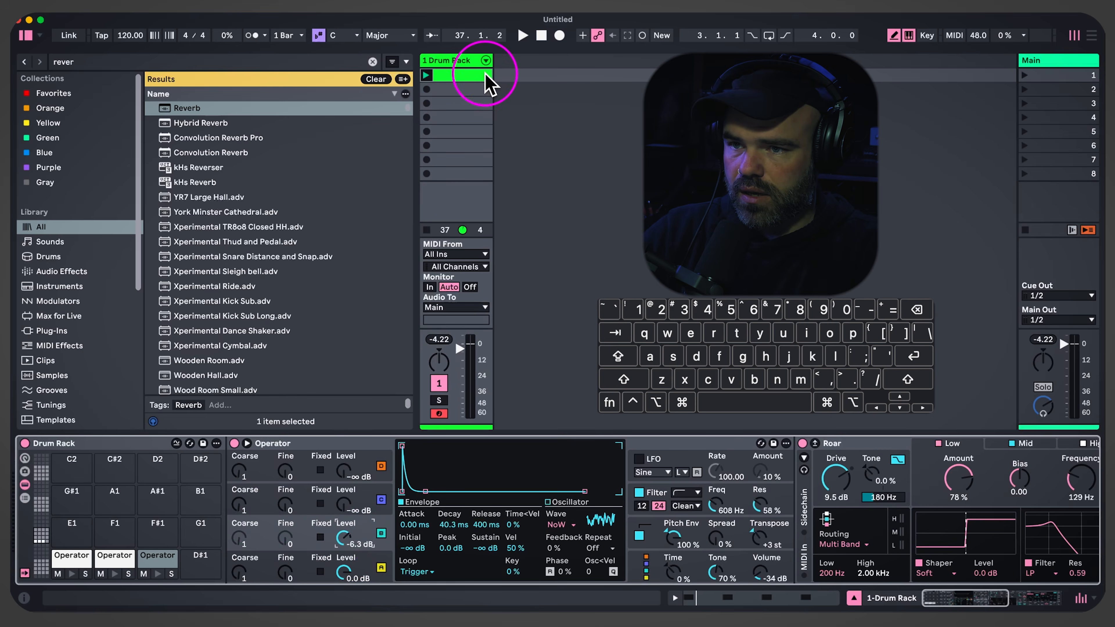
pyautogui.doubleClick(482, 76)
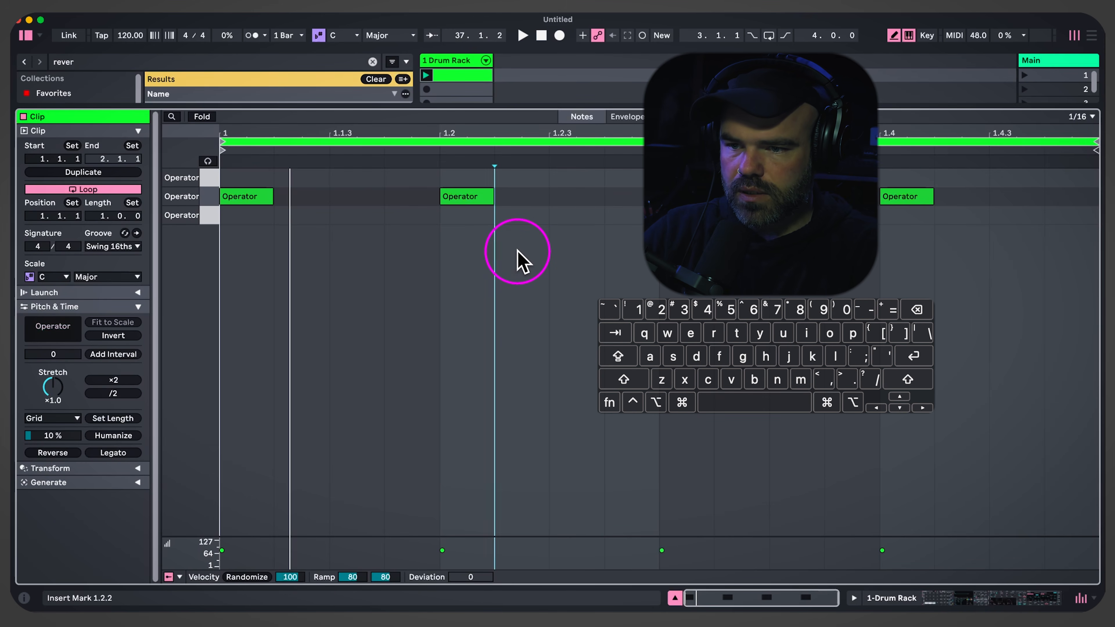
pyautogui.doubleClick(444, 61)
pyautogui.press('space')
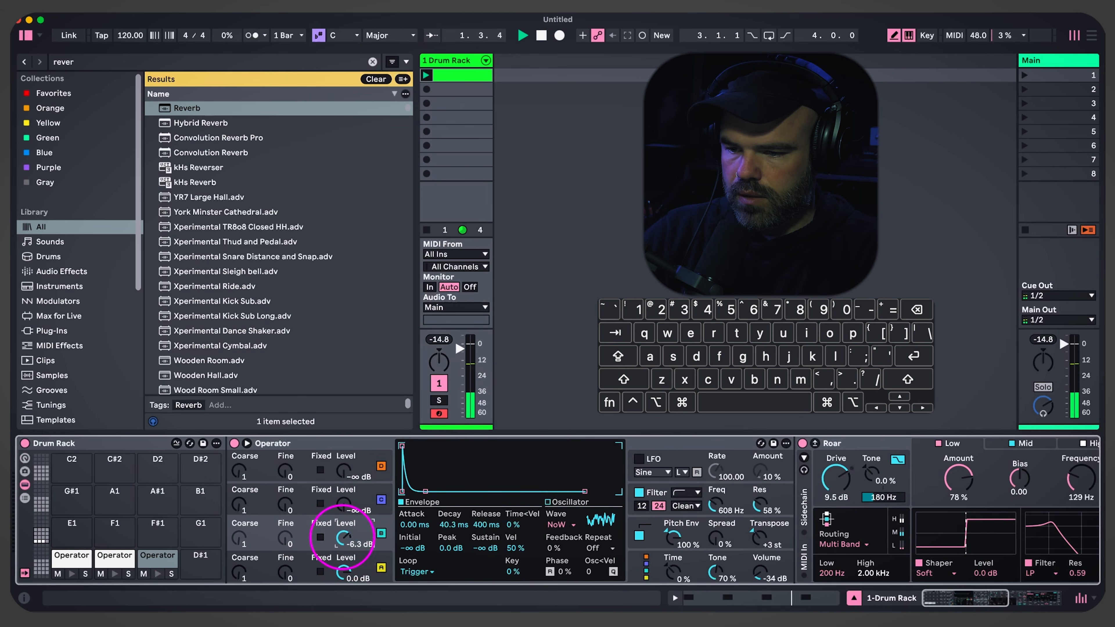
# Set the copied Operator's transpose to +14 st and its filter frequency to 1.18 kHz
pyautogui.click(766, 545)
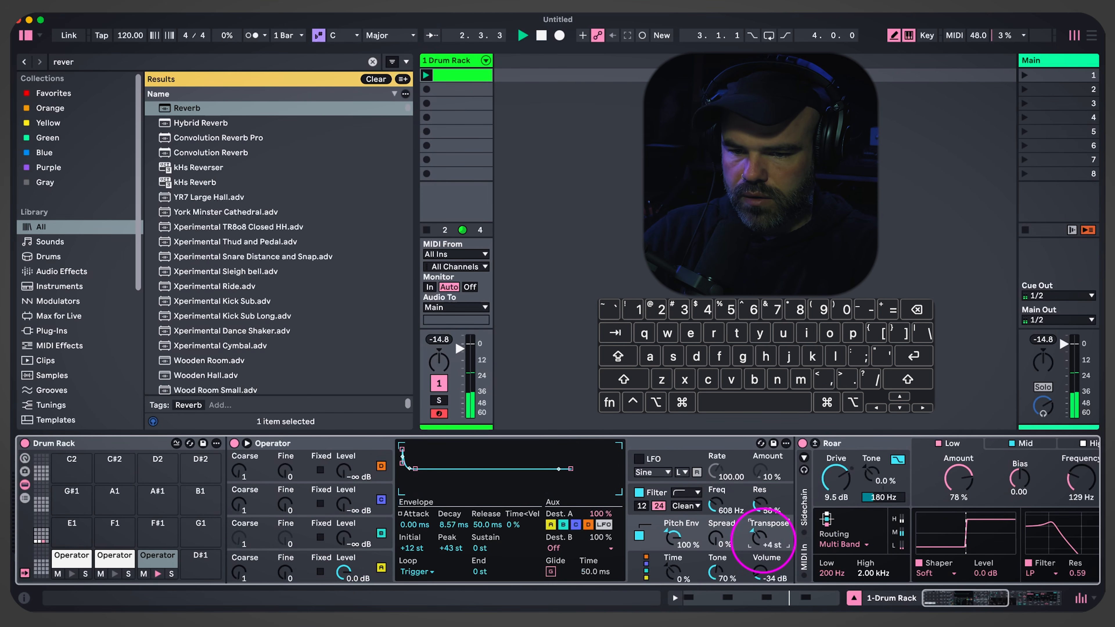
pyautogui.moveTo(763, 541); pyautogui.dragTo(763, 538)
pyautogui.moveTo(721, 501); pyautogui.dragTo(721, 496)
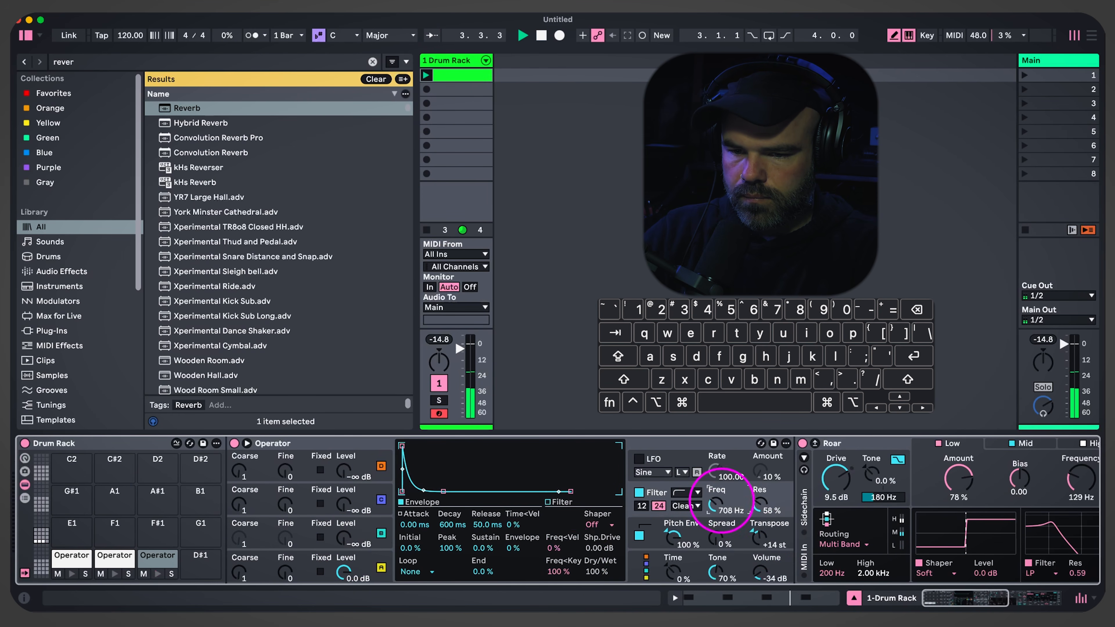
# Shorten Operator's decays to 67.5 ms on the filter envelope, 3.33 ms on the pitch envelope and 61.9 ms on oscillator A
pyautogui.moveTo(452, 525); pyautogui.dragTo(455, 527)
pyautogui.click(702, 530)
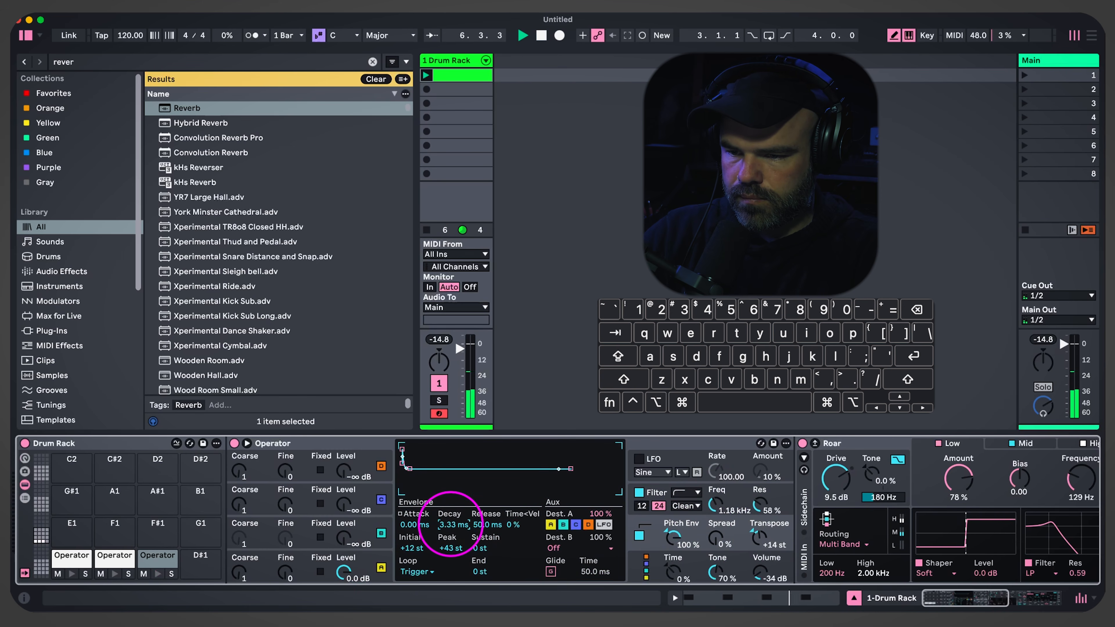
pyautogui.click(385, 555)
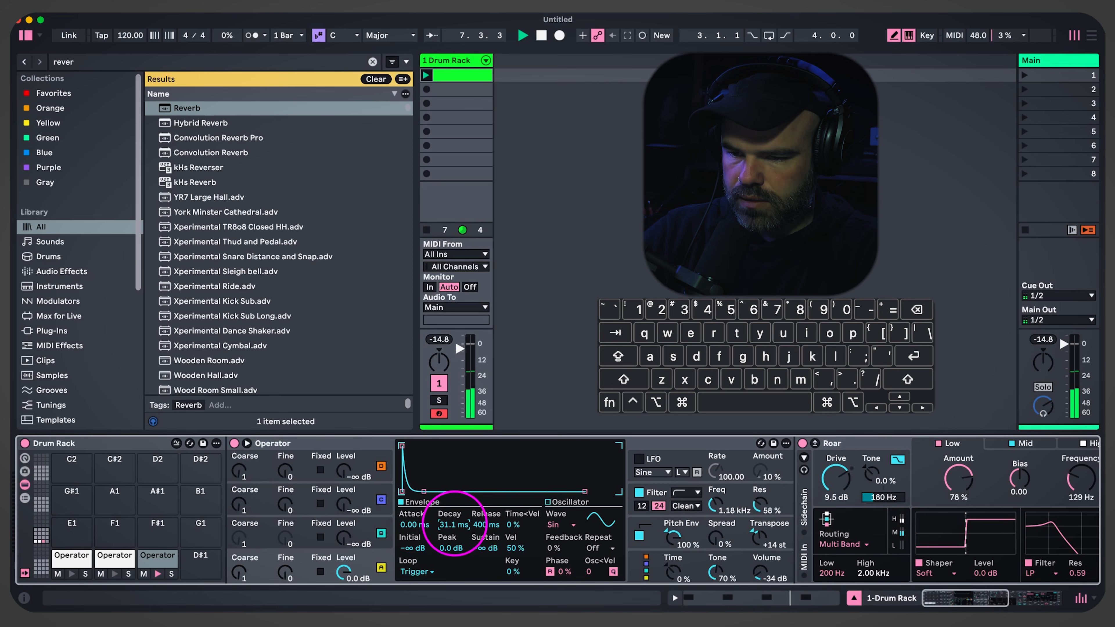
pyautogui.moveTo(455, 523); pyautogui.dragTo(454, 524)
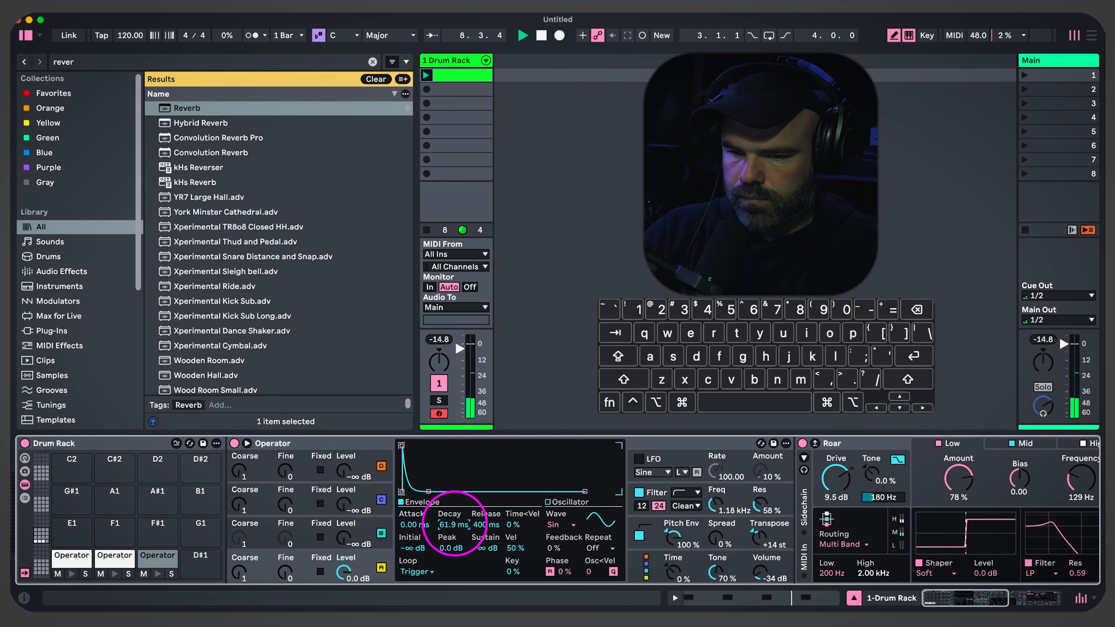
# Set Operator's filter frequency to 674 Hz, resonance to 79% and filter envelope decay to 31.1 ms
pyautogui.moveTo(766, 515); pyautogui.dragTo(763, 499)
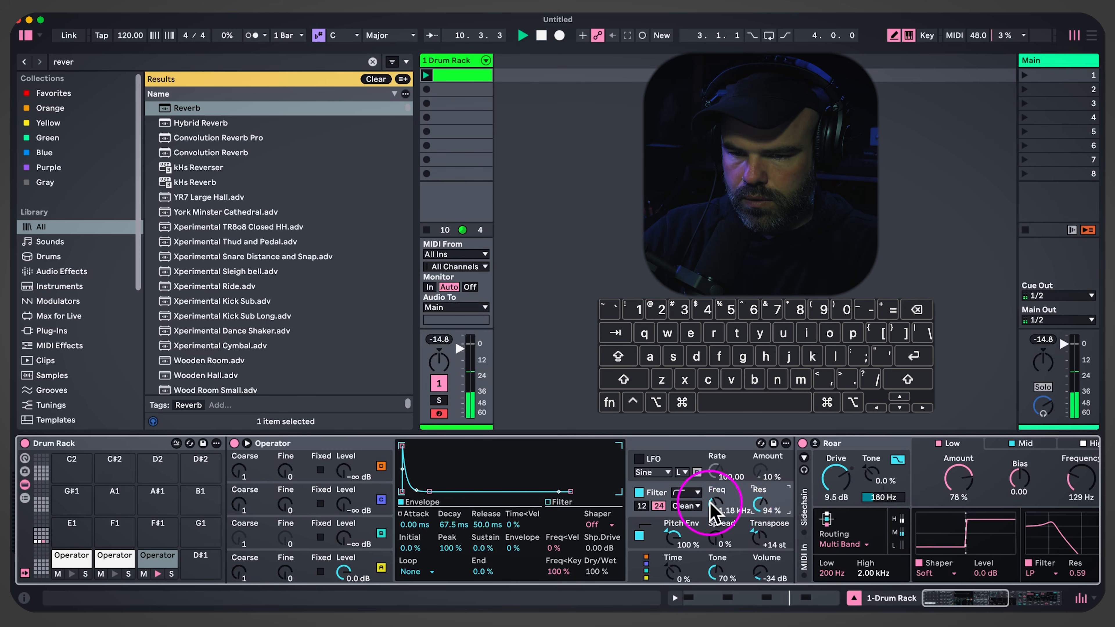
pyautogui.moveTo(714, 502); pyautogui.dragTo(759, 502)
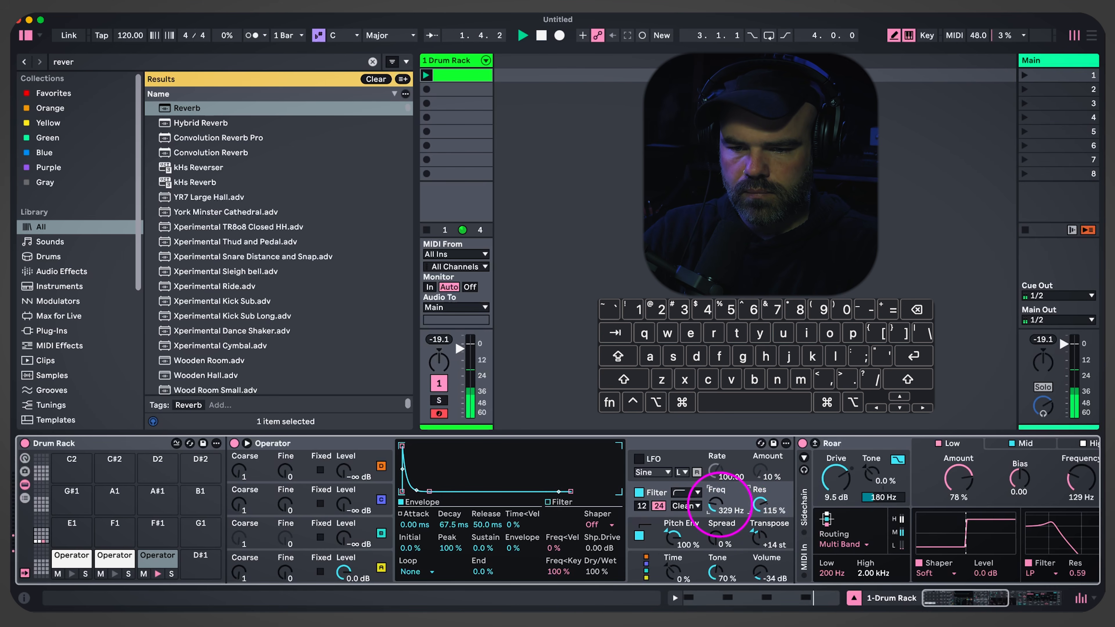
pyautogui.moveTo(719, 504); pyautogui.dragTo(766, 499)
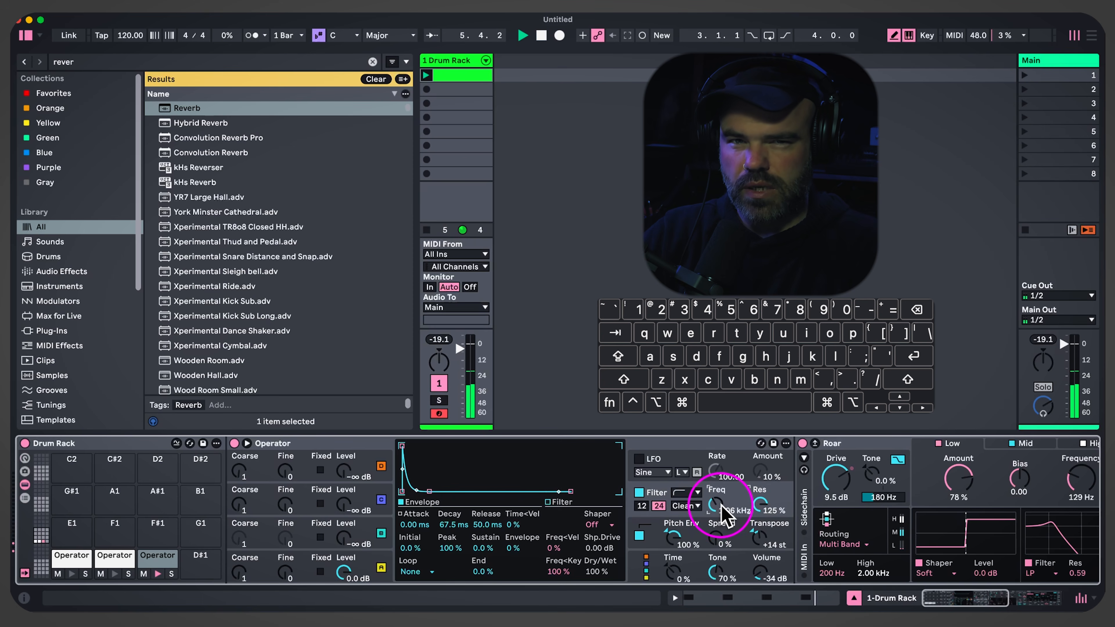
pyautogui.hscroll(1, 728, 496)
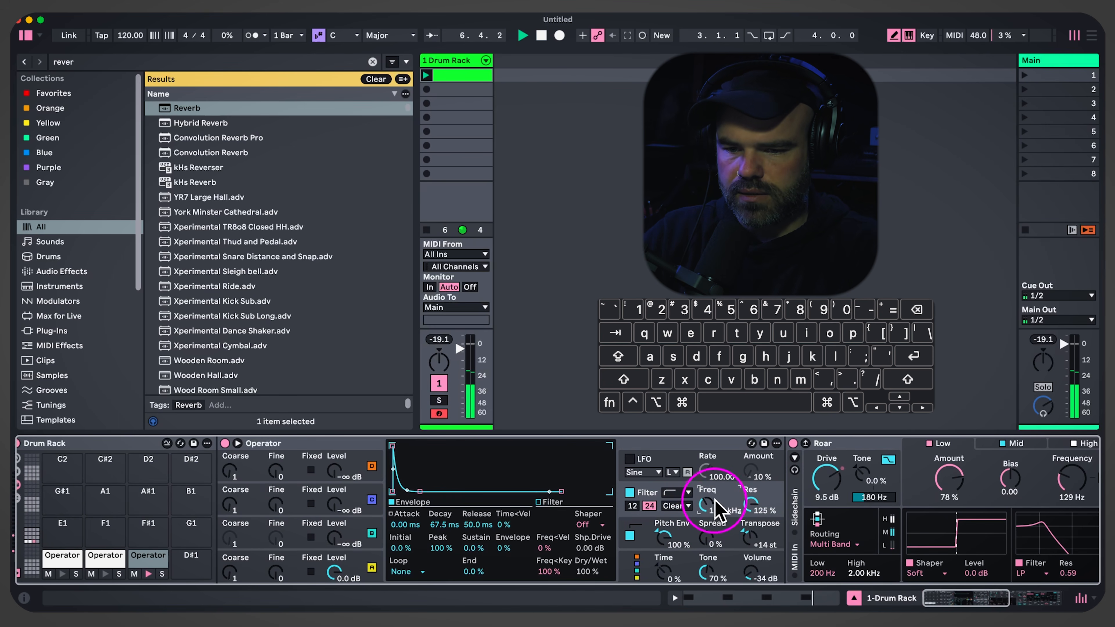
pyautogui.moveTo(759, 508); pyautogui.dragTo(759, 521)
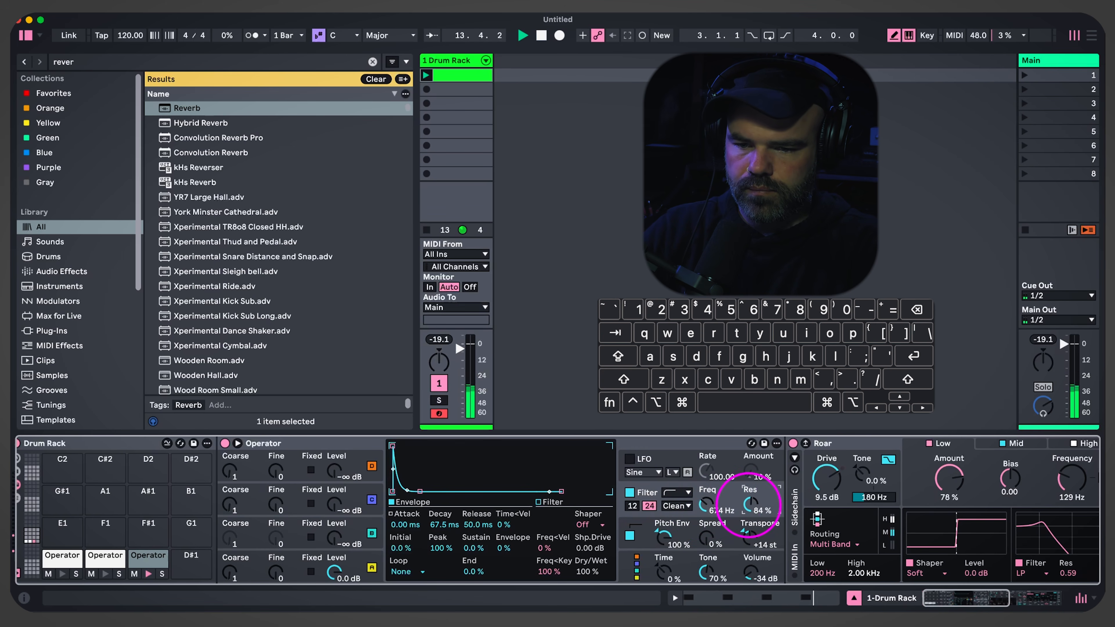
pyautogui.hscroll(-1, 650, 534)
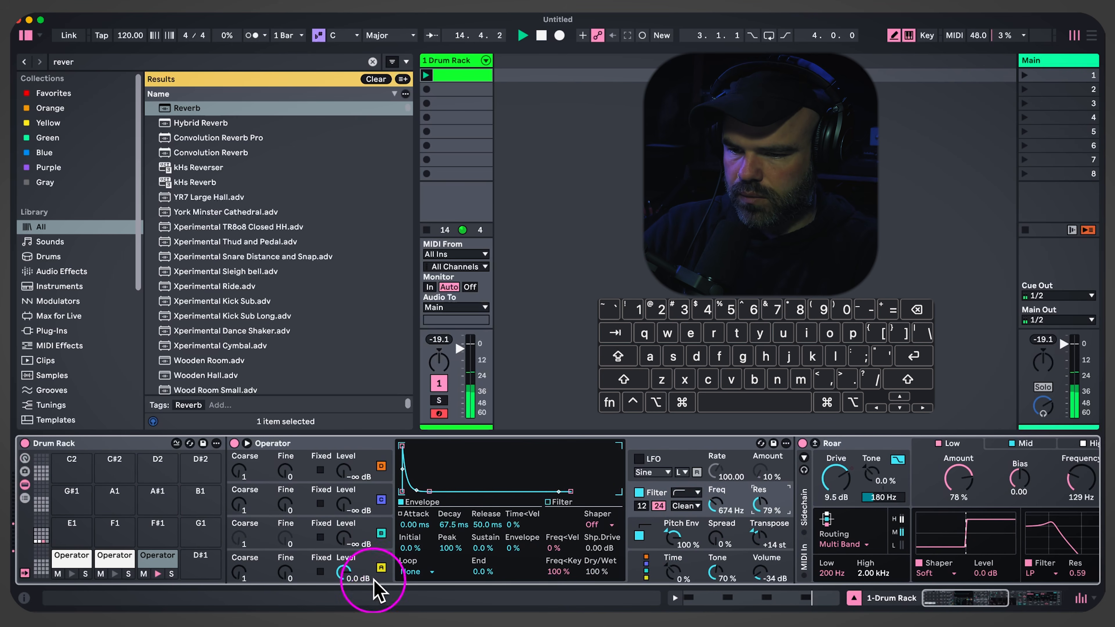
pyautogui.moveTo(460, 524); pyautogui.dragTo(460, 531)
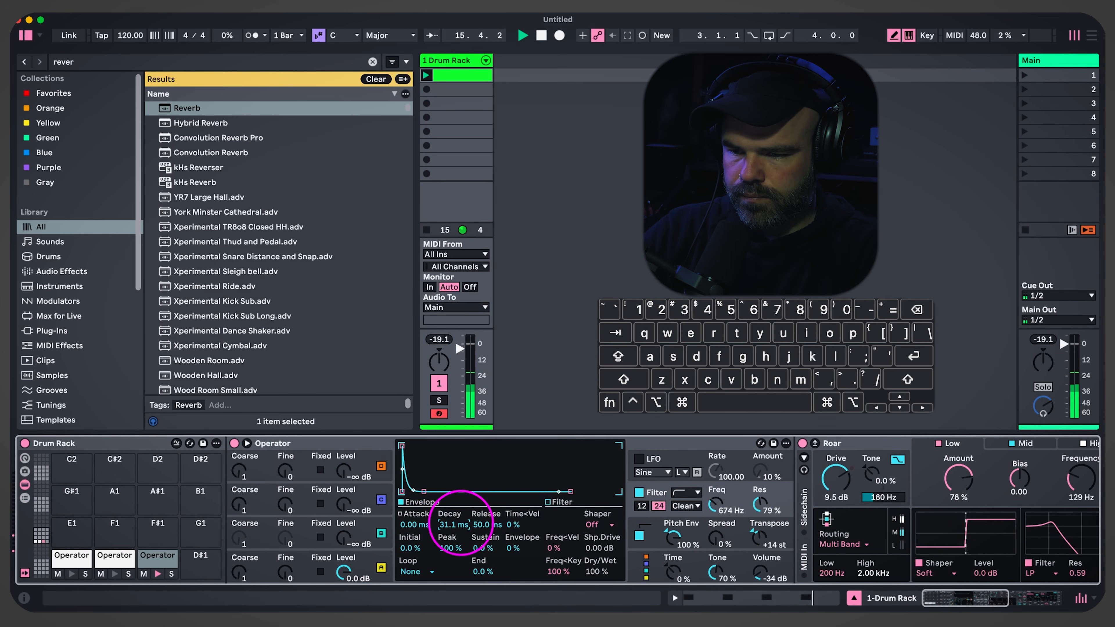
# Set the D1 pad's Reverb to size 2.57 and decay 394 ms, with its input filter at 2.07 kHz and width 5.76
pyautogui.hscroll(10, 821, 552)
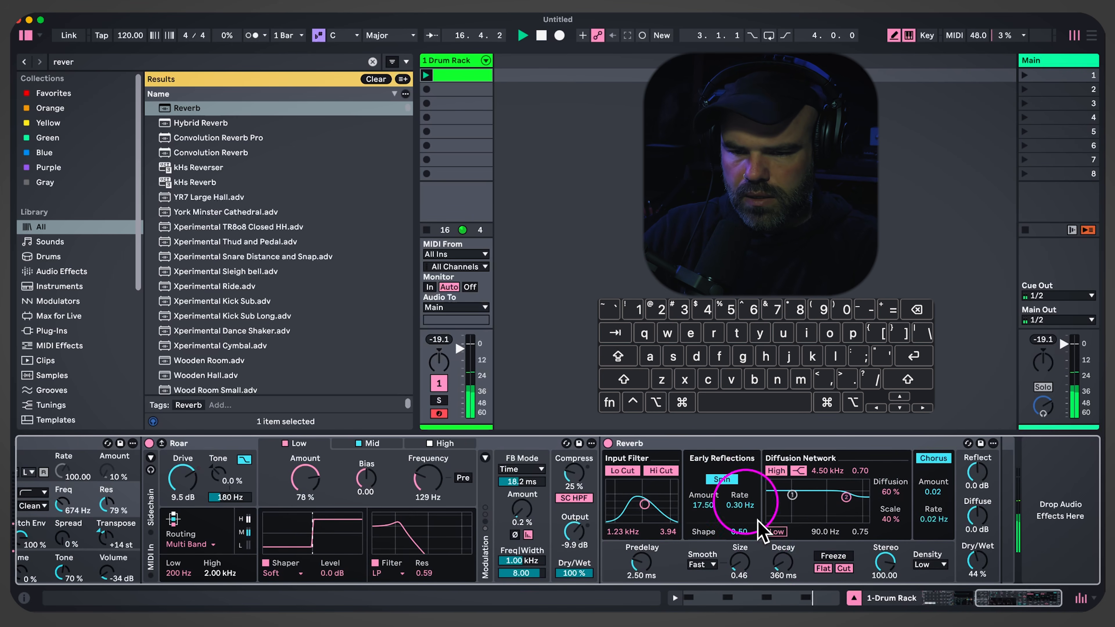
pyautogui.moveTo(782, 561); pyautogui.dragTo(777, 589)
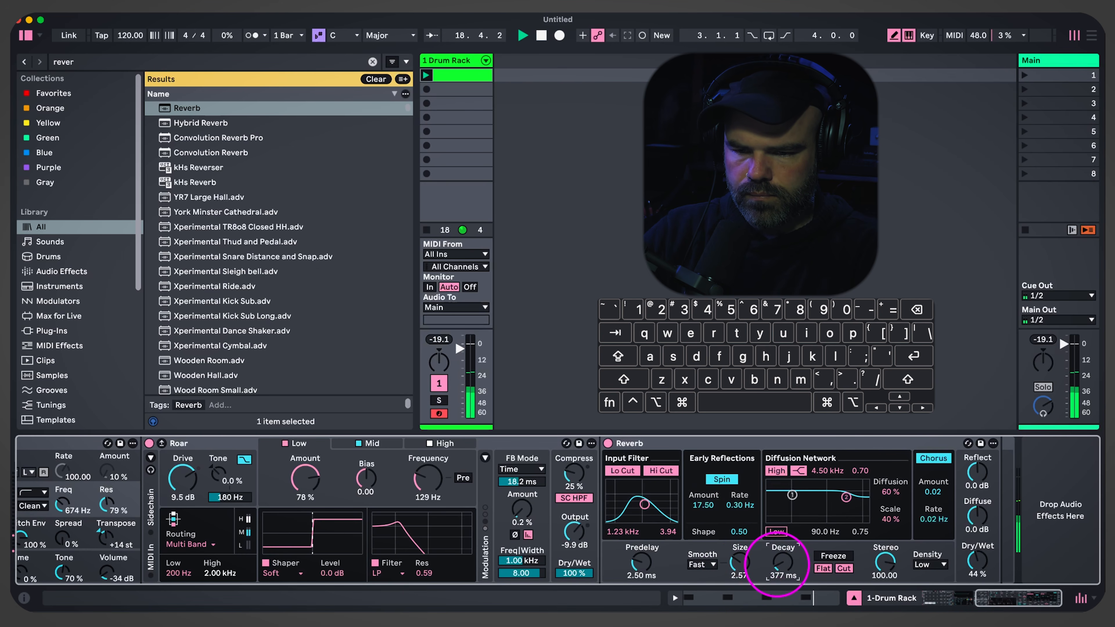
pyautogui.moveTo(644, 504)
pyautogui.mouseDown()
pyautogui.moveTo(635, 500)
pyautogui.moveTo(649, 498)
pyautogui.mouseUp()
pyautogui.hscroll(-5, 664, 510)
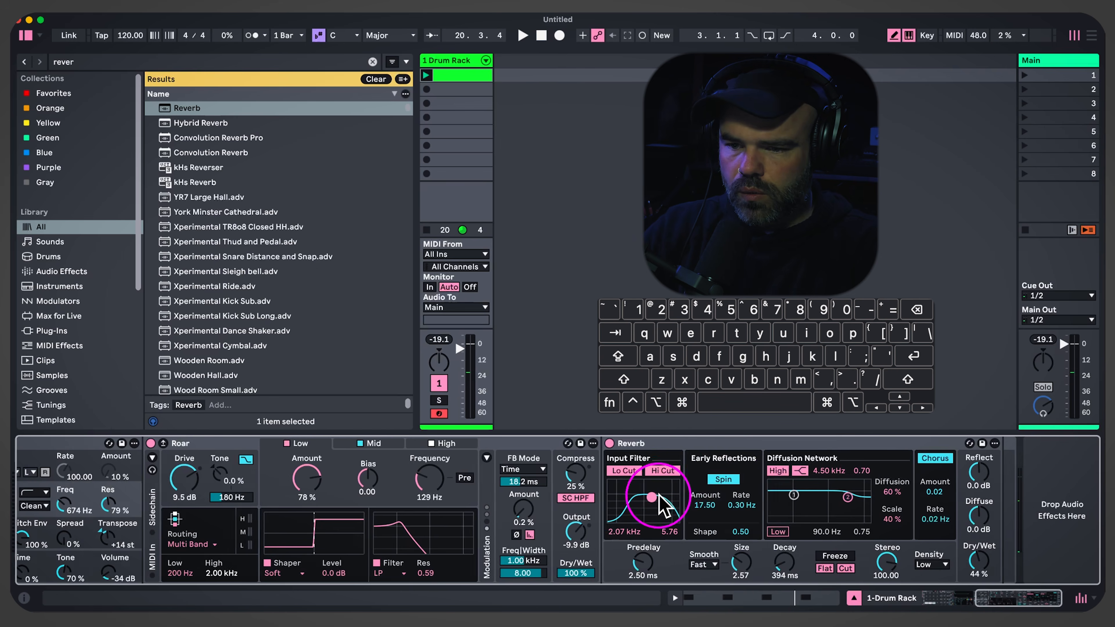
# Search the browser for "envel" and add the Envelope MIDI modulator in front of Operator
pyautogui.hscroll(-10, 662, 500)
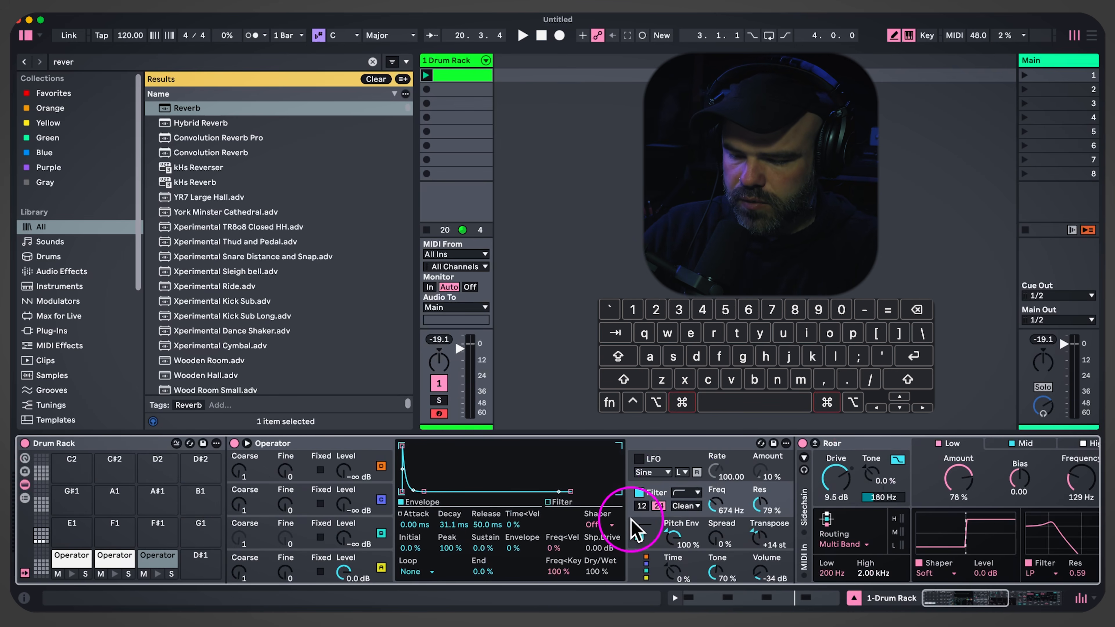
pyautogui.press('super+f')
pyautogui.write('envel')
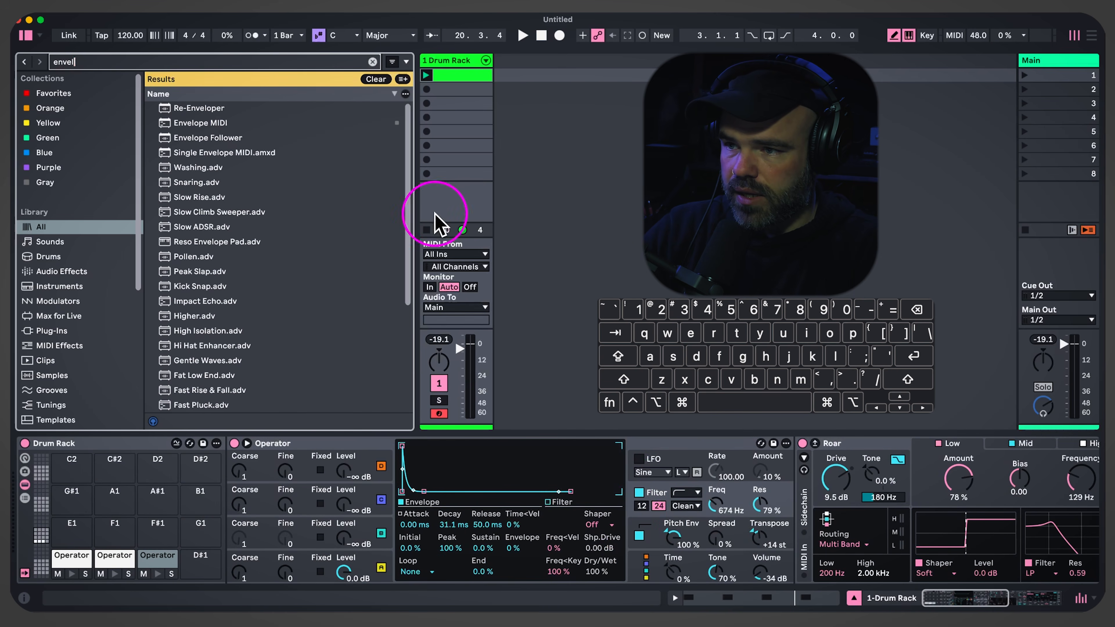
pyautogui.moveTo(209, 130); pyautogui.dragTo(263, 542)
# Map the Envelope MIDI modulator to the Size parameter of Reverb
pyautogui.hscroll(10, 650, 522)
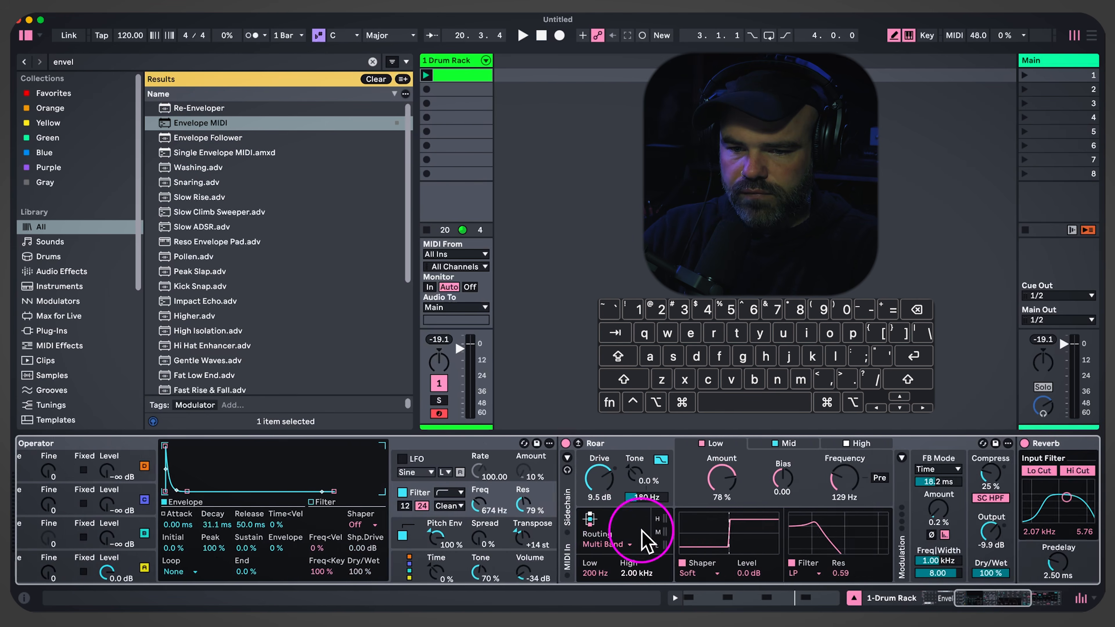
pyautogui.hscroll(8, 812, 566)
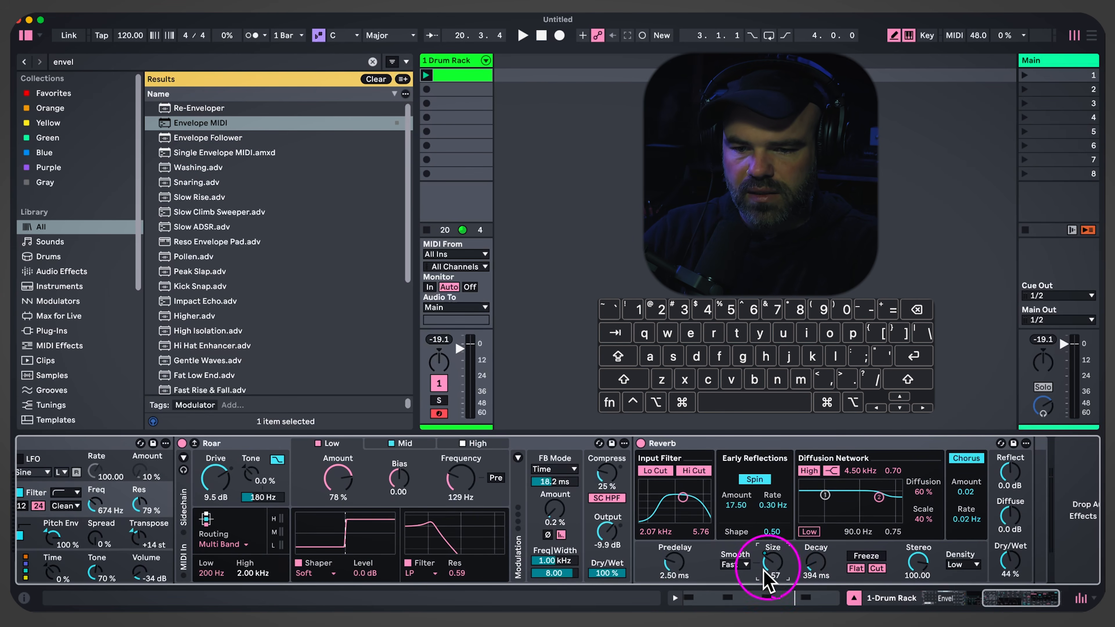
pyautogui.hscroll(-1, 733, 580)
pyautogui.hscroll(-15, 464, 560)
# While the clip plays, shape Envelope MIDI with attack 7.97 ms, decay 139 ms, sustain -inf dB and release 4.48 ms
pyautogui.press('space')
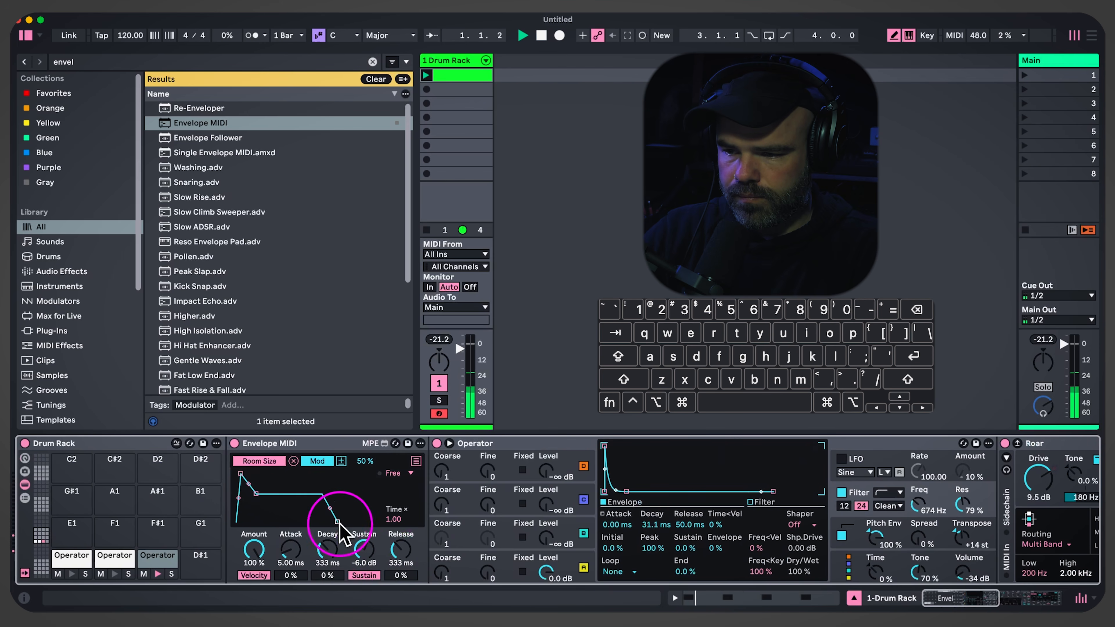
pyautogui.moveTo(296, 571); pyautogui.dragTo(401, 564)
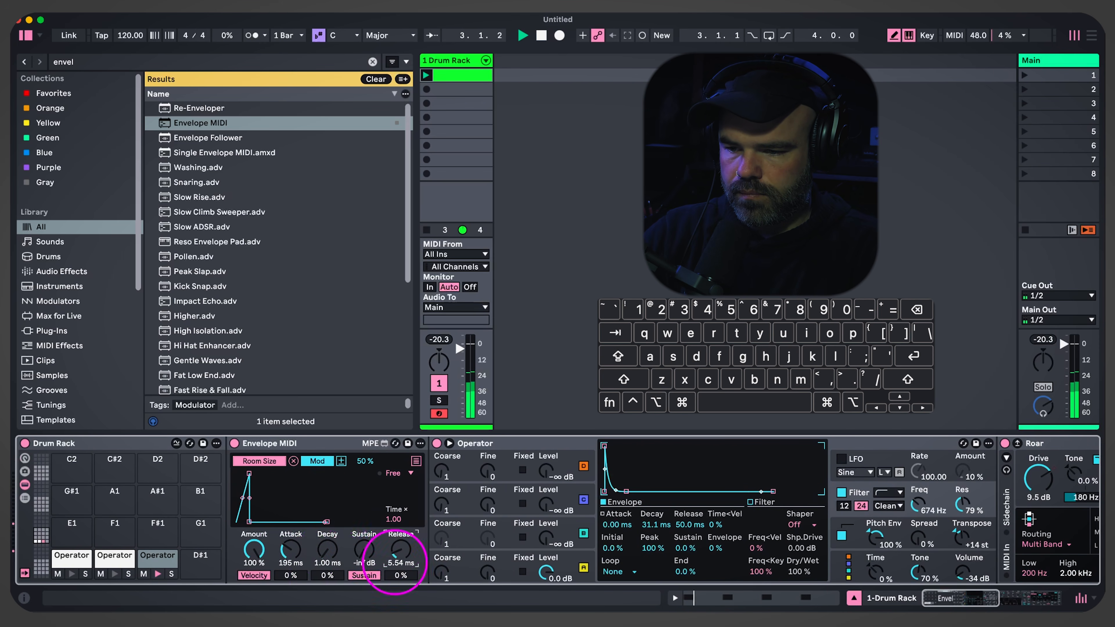
pyautogui.moveTo(327, 555); pyautogui.dragTo(303, 540)
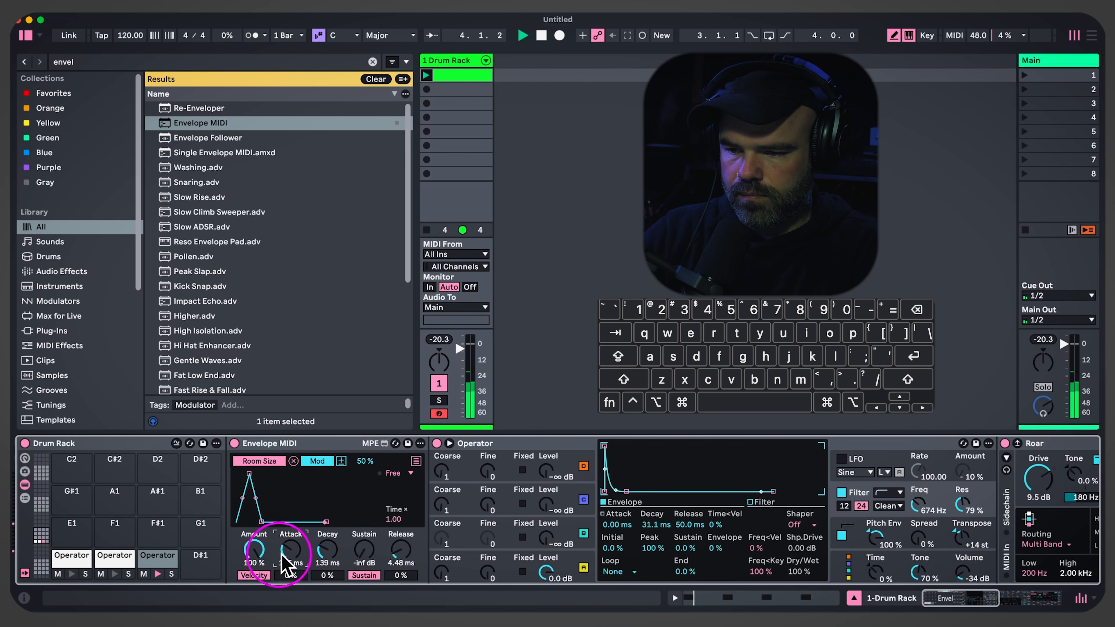
pyautogui.moveTo(284, 576); pyautogui.dragTo(281, 588)
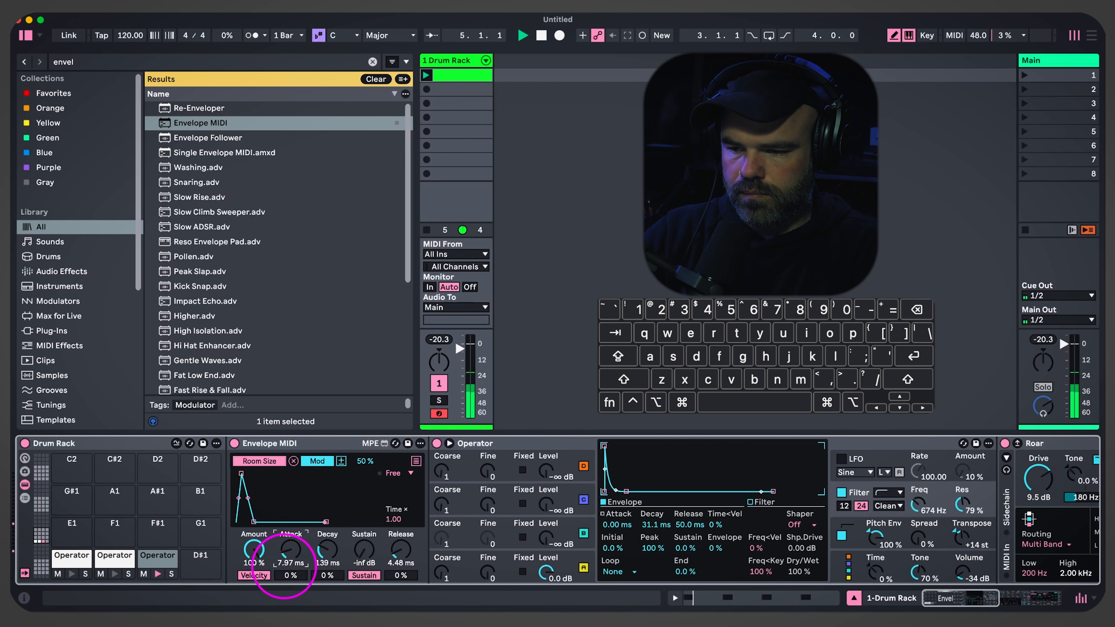
pyautogui.hscroll(5, 513, 529)
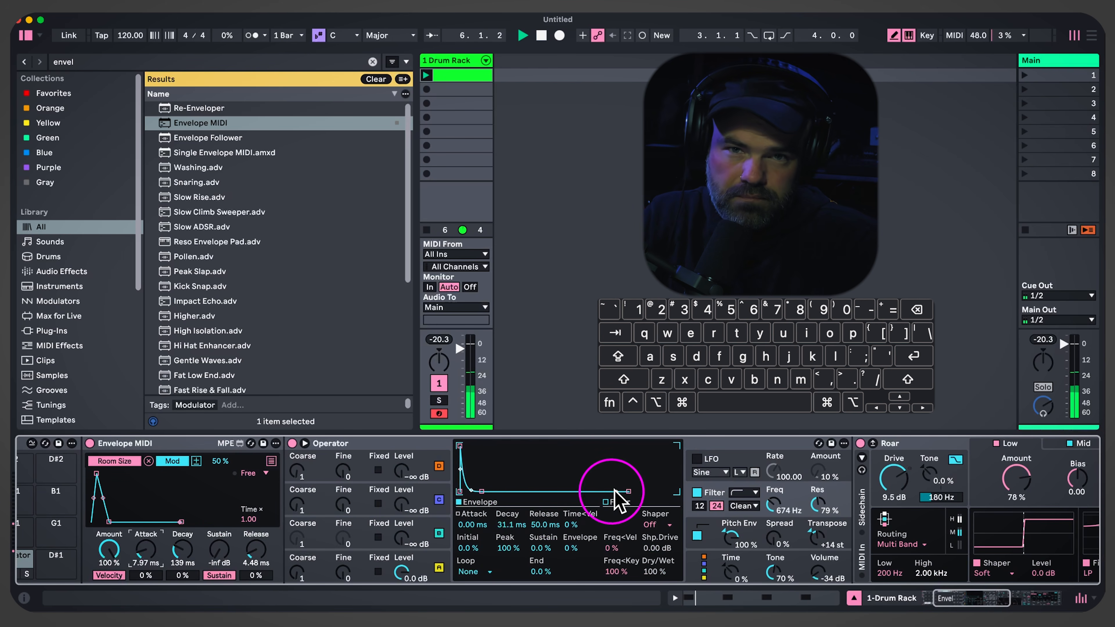
pyautogui.hscroll(20, 610, 505)
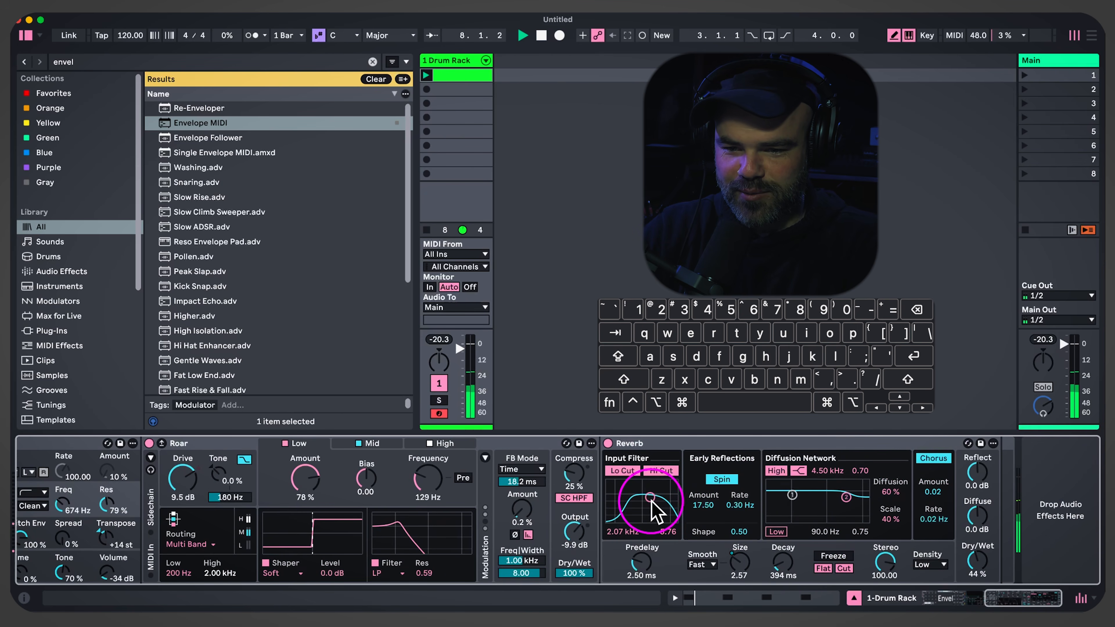
pyautogui.hscroll(-20, 490, 497)
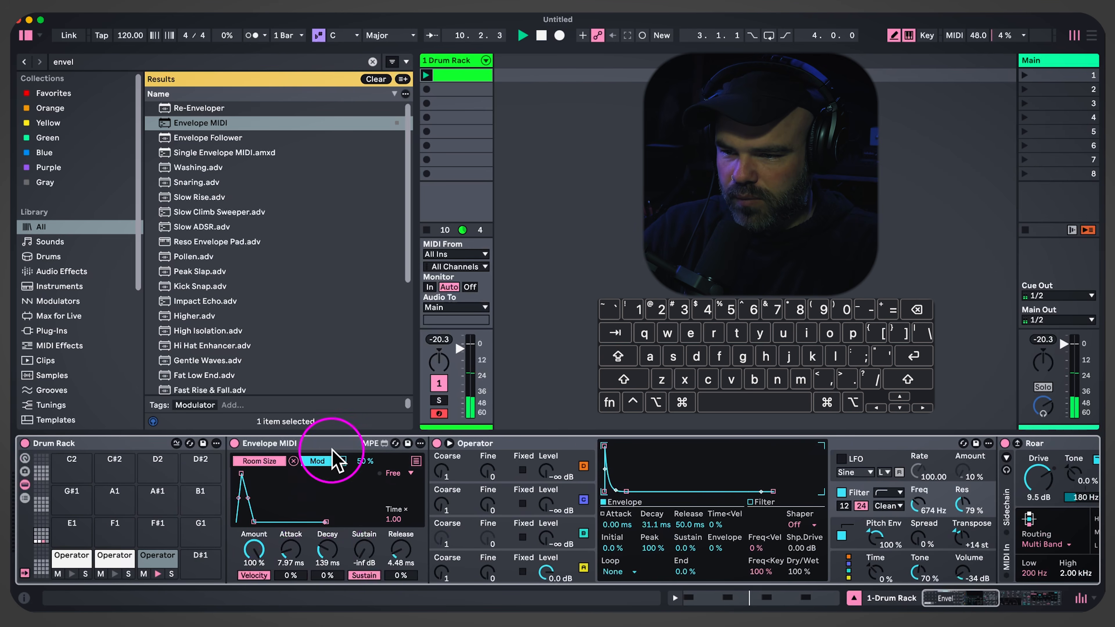
pyautogui.press('space')
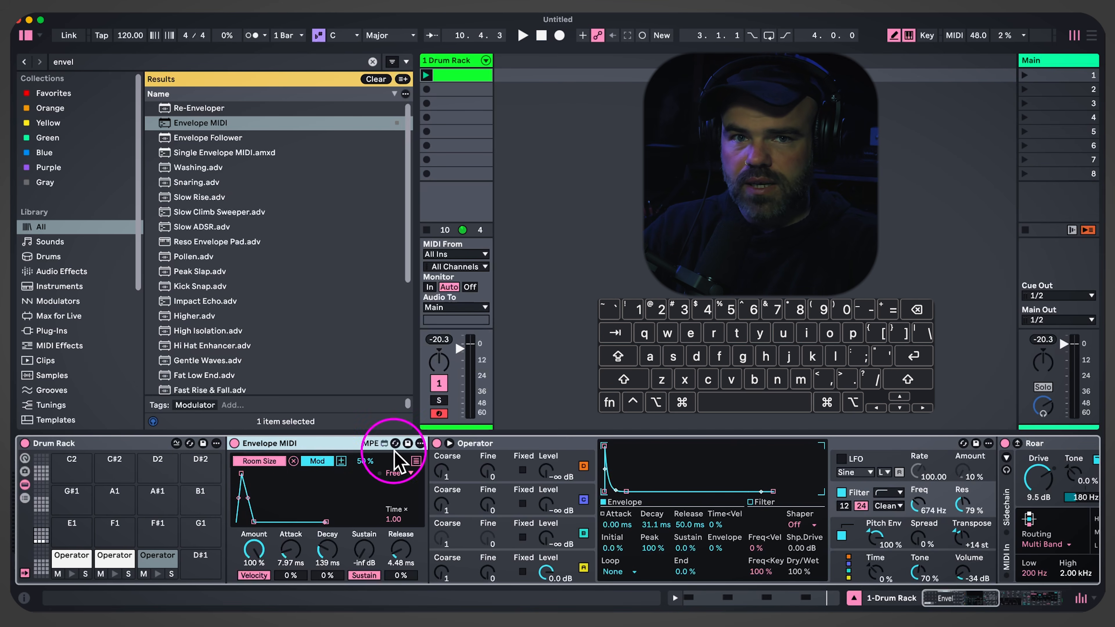
# Examine Envelope MIDI's additional modulation mapping slots and its device options, returning to the envelope view
pyautogui.click(416, 461)
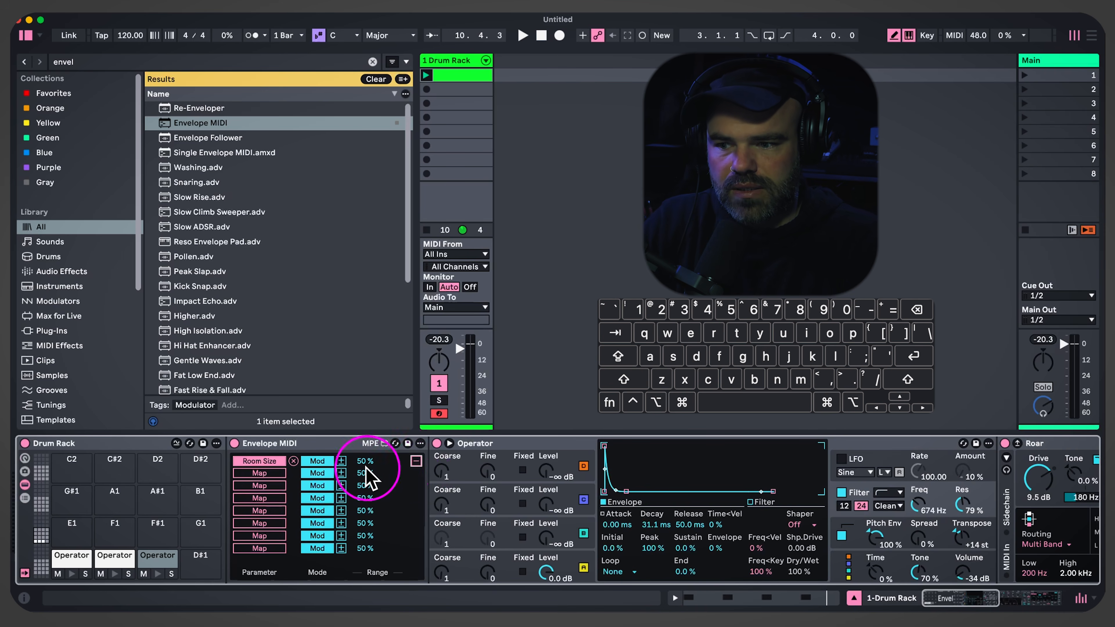
pyautogui.click(416, 461)
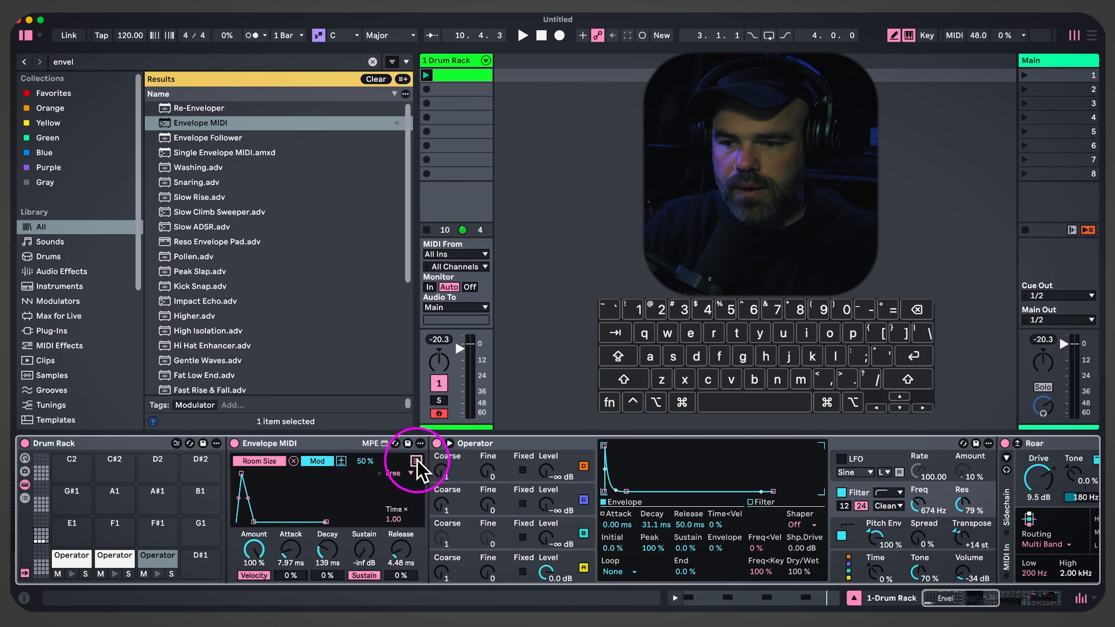
pyautogui.click(322, 445)
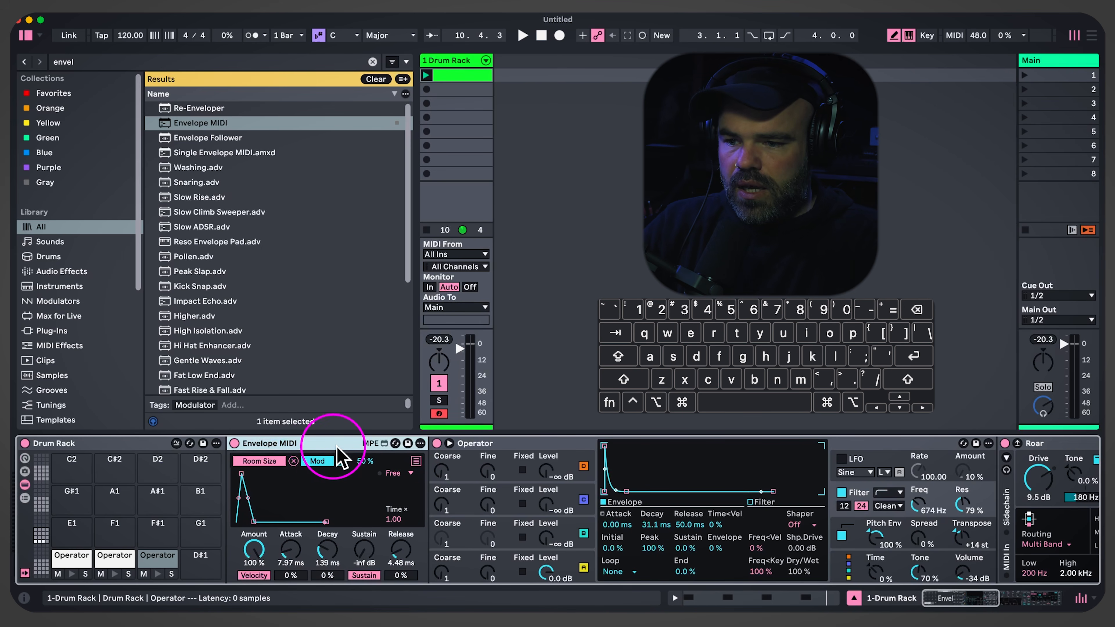
pyautogui.click(420, 444)
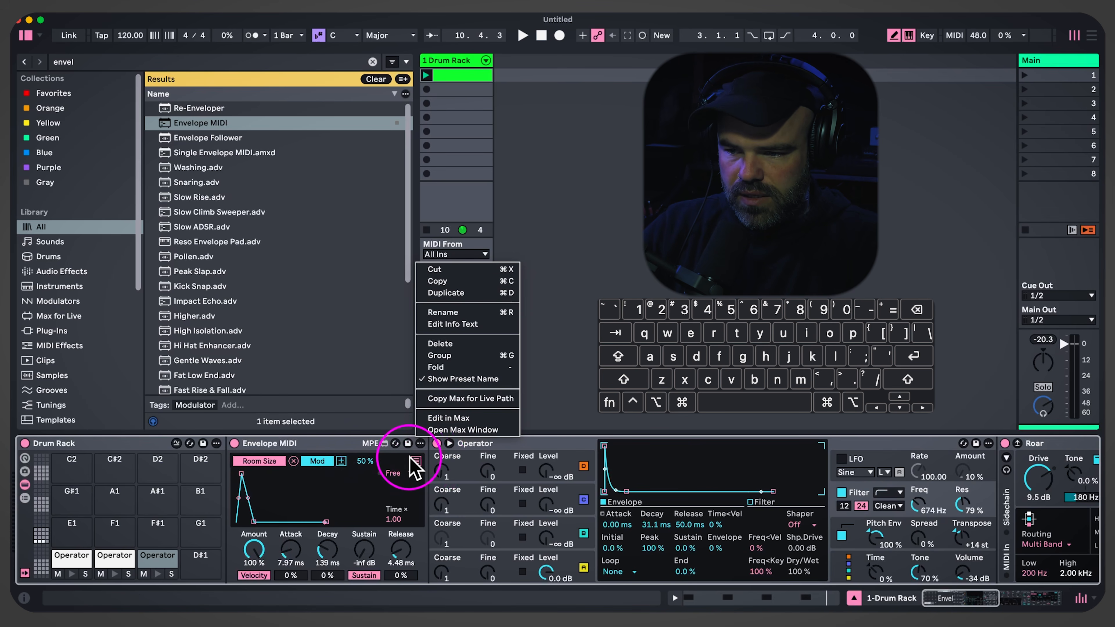
pyautogui.click(414, 465)
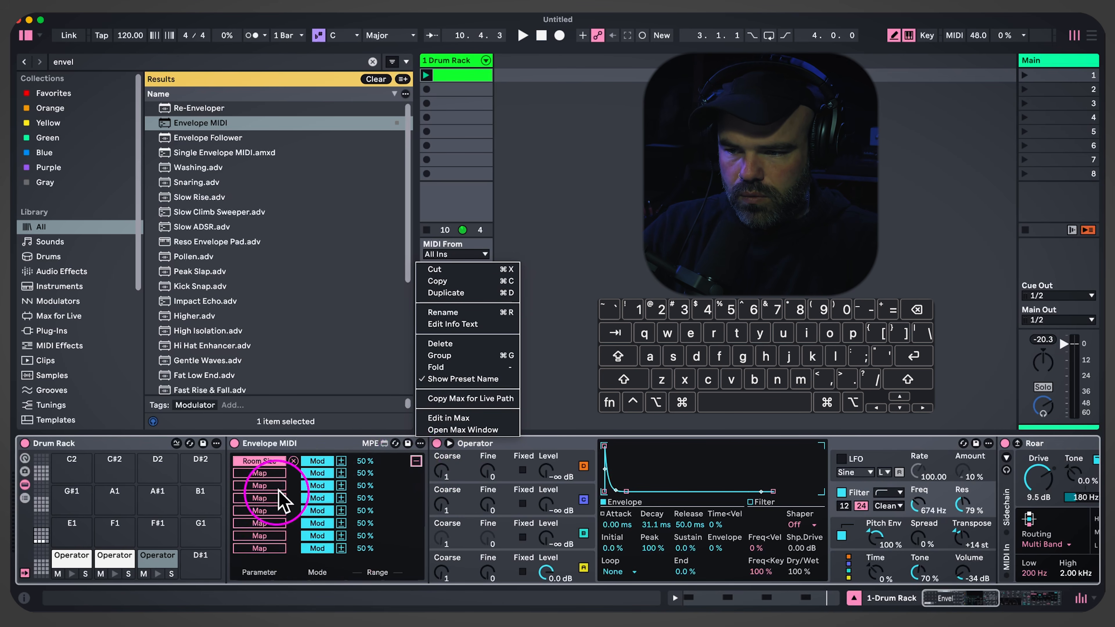
pyautogui.click(415, 466)
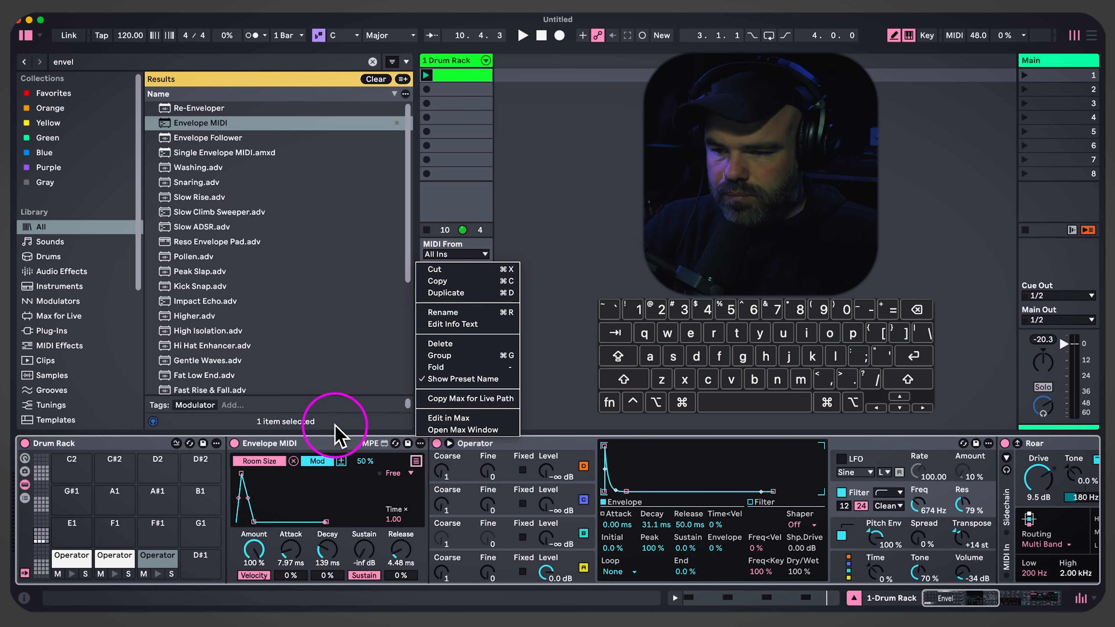
# Delete the Envelope MIDI device from the D1 pad's chain
pyautogui.click(337, 450)
pyautogui.click(336, 447)
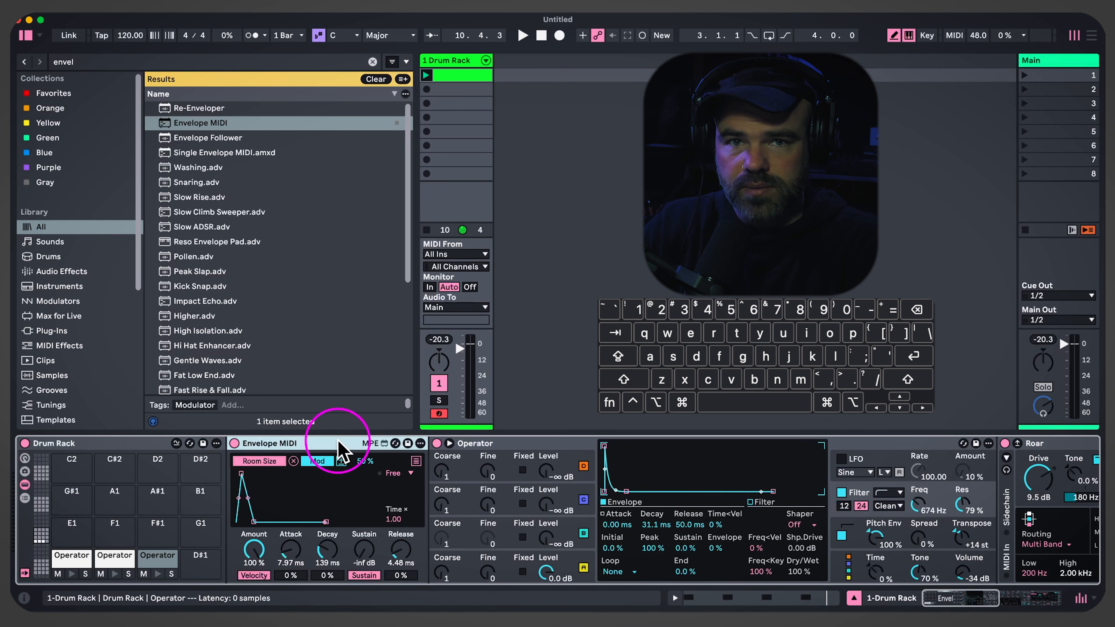
pyautogui.press('Delete')
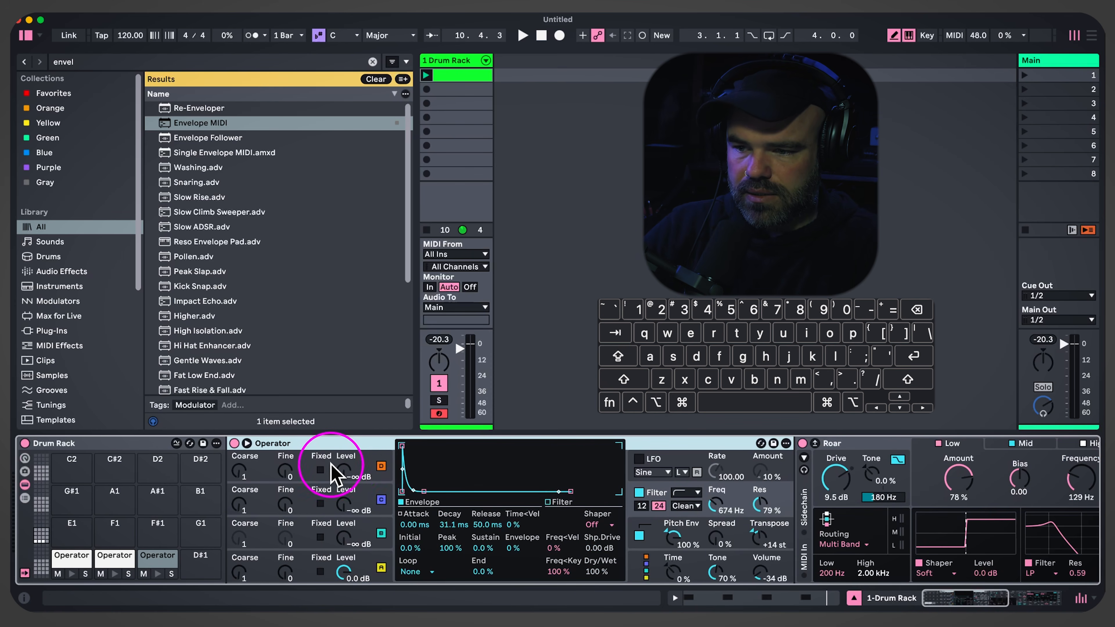
# Remove Reverb from the D1 chain and set Roar's drive to 14 dB, feedback time to 1.62 ms and feedback amount to 3.3 %
pyautogui.press('space')
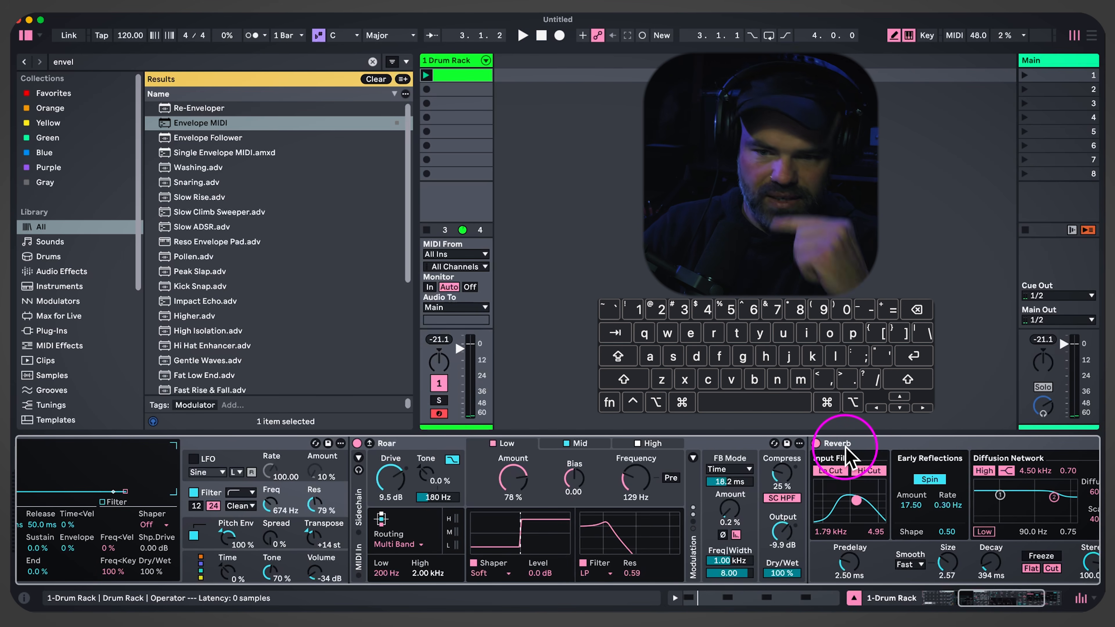
pyautogui.click(837, 445)
pyautogui.press('Delete')
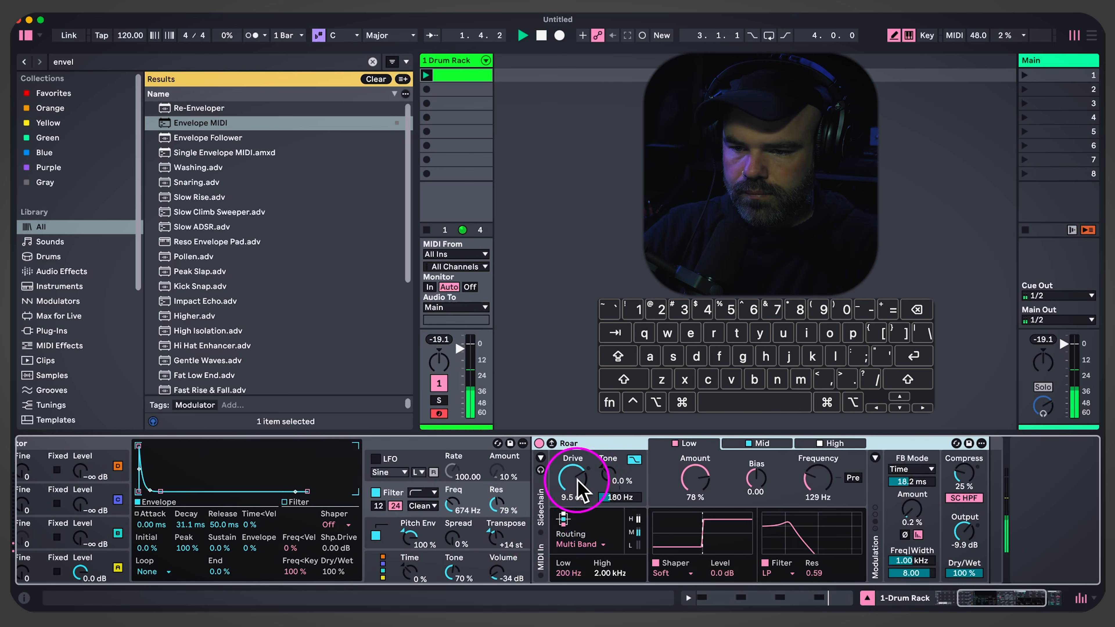
pyautogui.moveTo(911, 508); pyautogui.dragTo(911, 504)
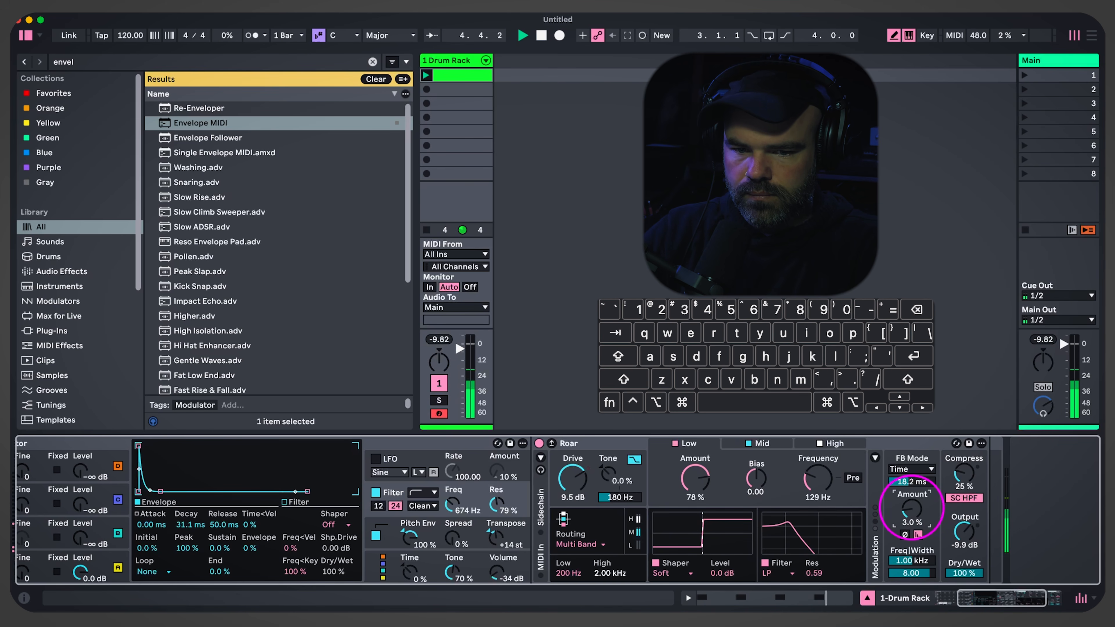
pyautogui.moveTo(911, 481); pyautogui.dragTo(911, 496)
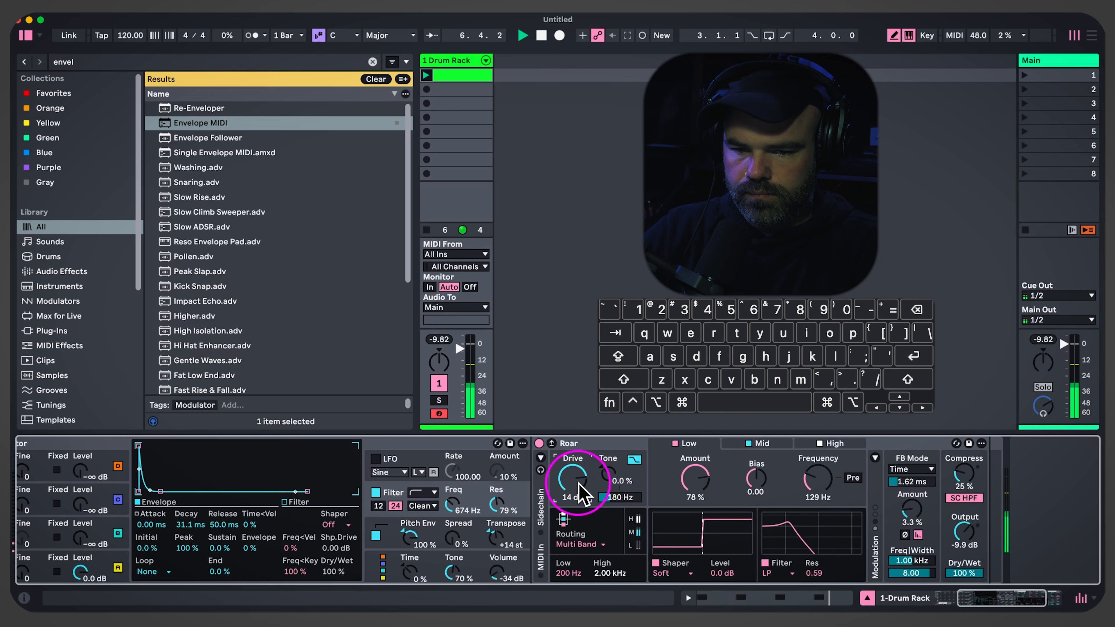
# Copy the D1 chain to the D#1 pad and move all the clip's notes up to D#1, with the clip playing
pyautogui.hscroll(-5, 577, 492)
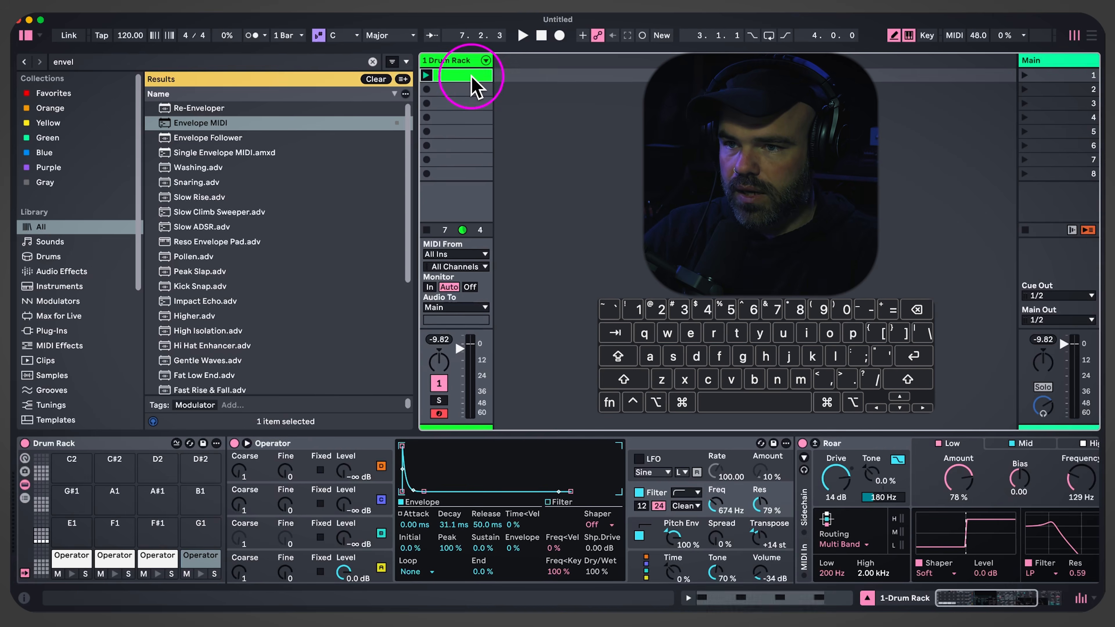
pyautogui.doubleClick(473, 86)
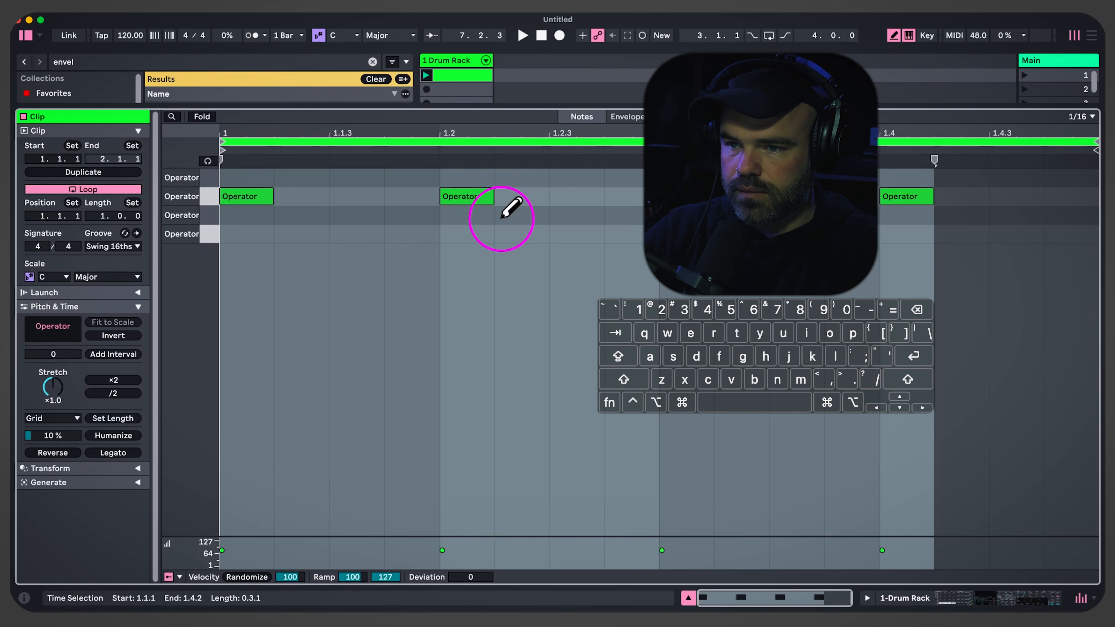
pyautogui.press('super+a')
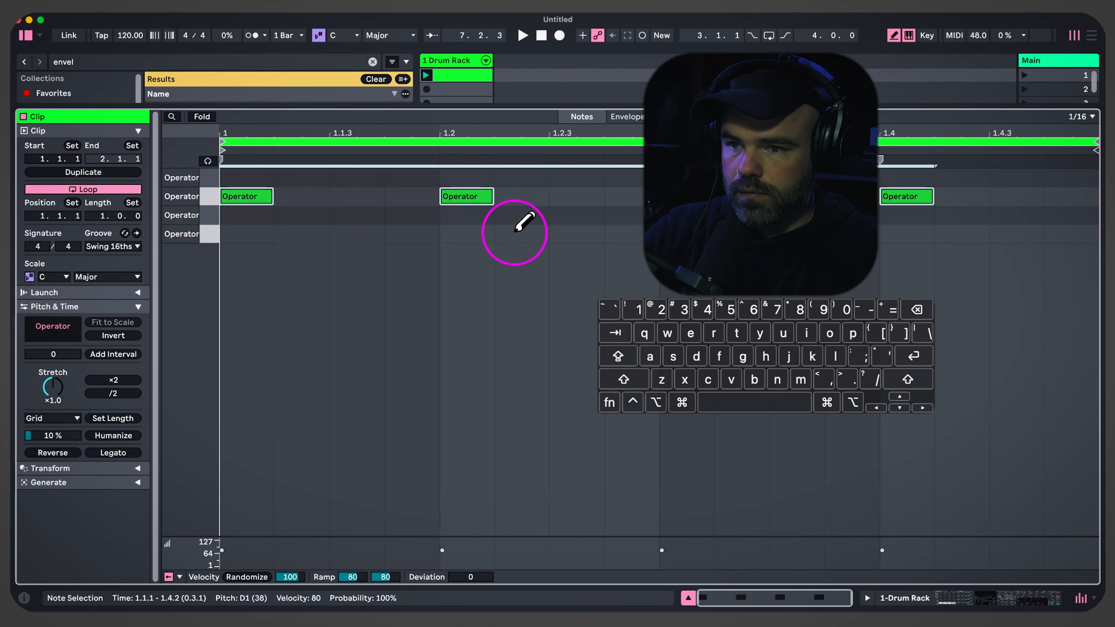
pyautogui.press('space')
pyautogui.click(461, 64)
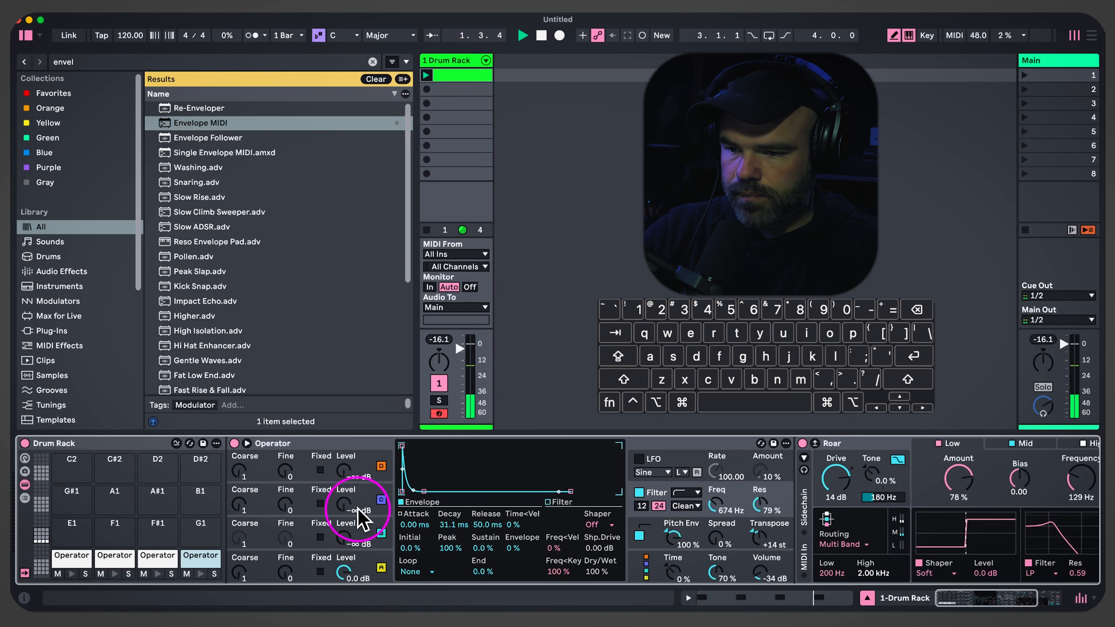
# Set Oscillator A of the D#1 pad's Operator to Noise White with a decay of 15.7 ms
pyautogui.click(353, 570)
pyautogui.click(570, 522)
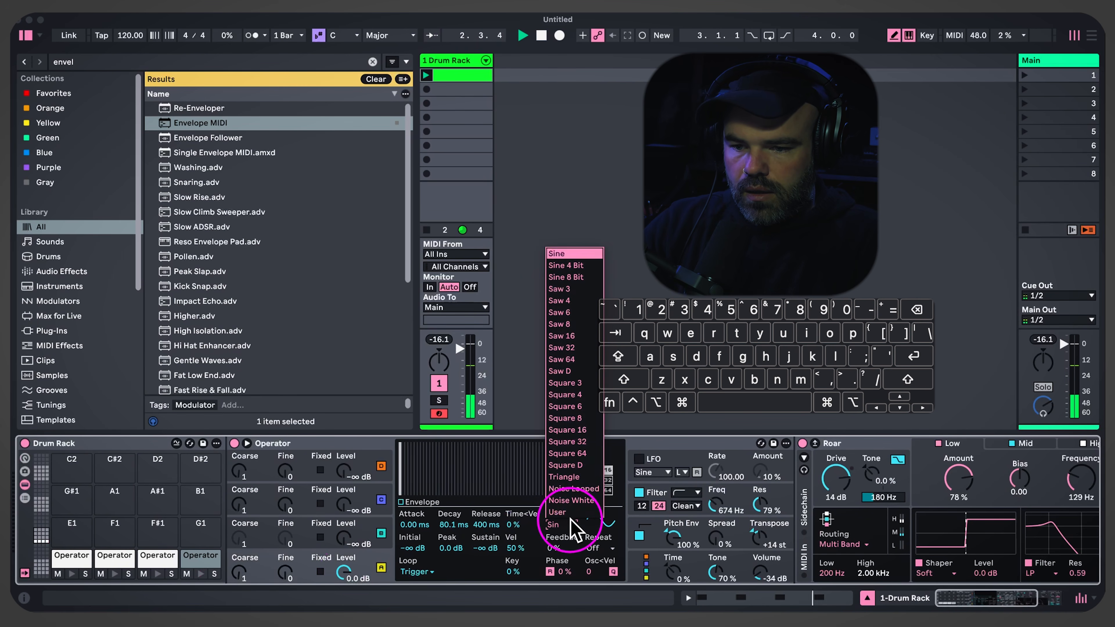
pyautogui.click(570, 500)
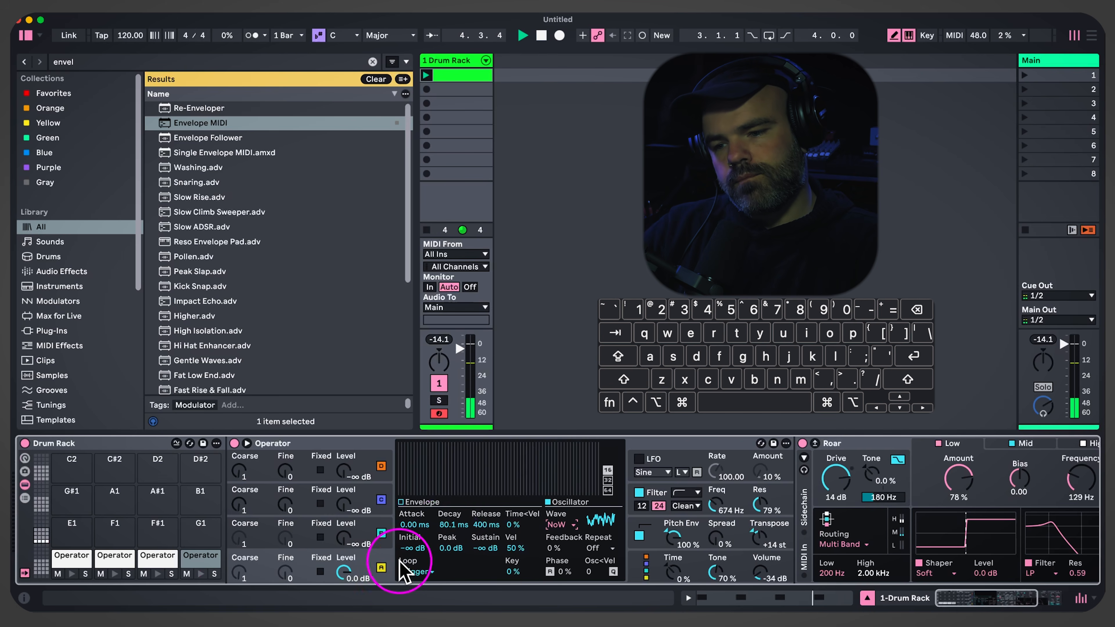
pyautogui.moveTo(453, 524); pyautogui.dragTo(453, 541)
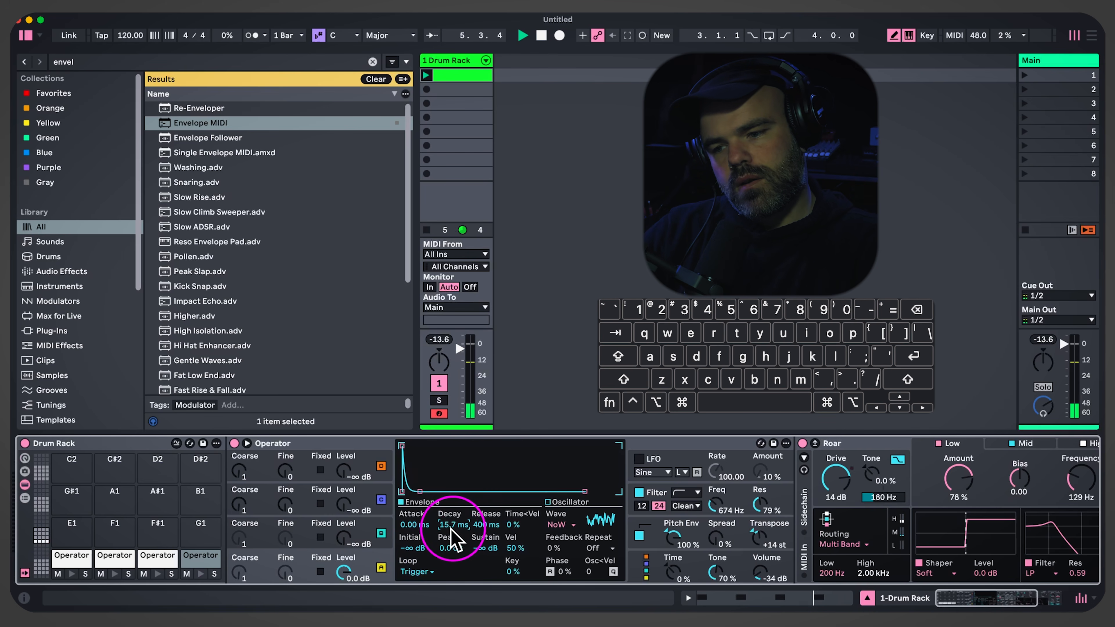
pyautogui.click(561, 516)
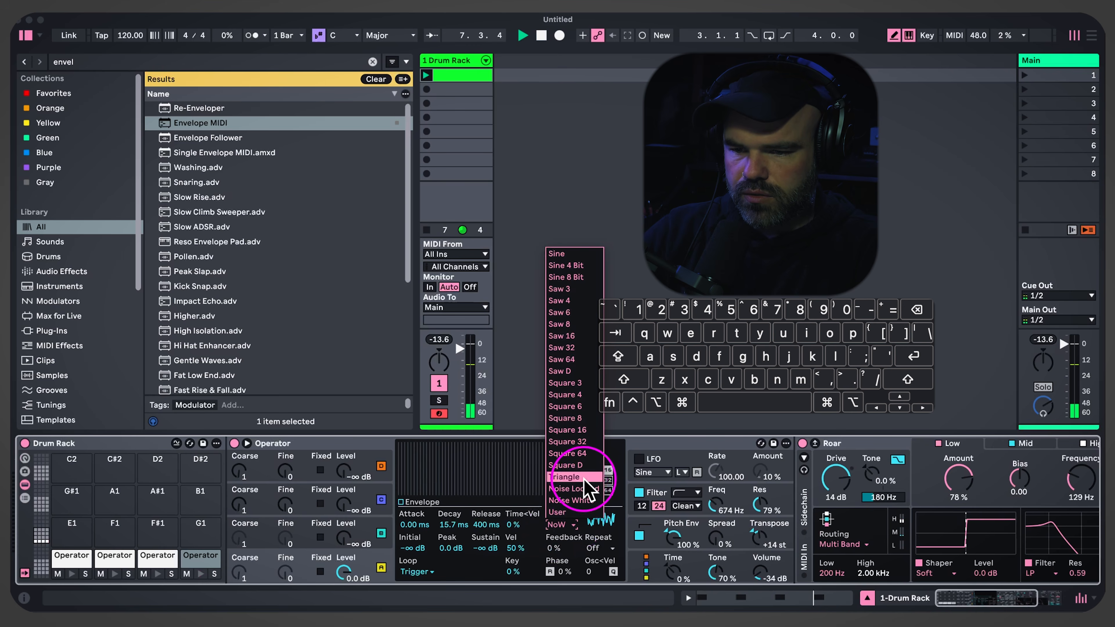
# Set Oscillator B to a Sine wave at -3.5 dB and switch the D#1 Operator to the parallel algorithm
pyautogui.click(343, 536)
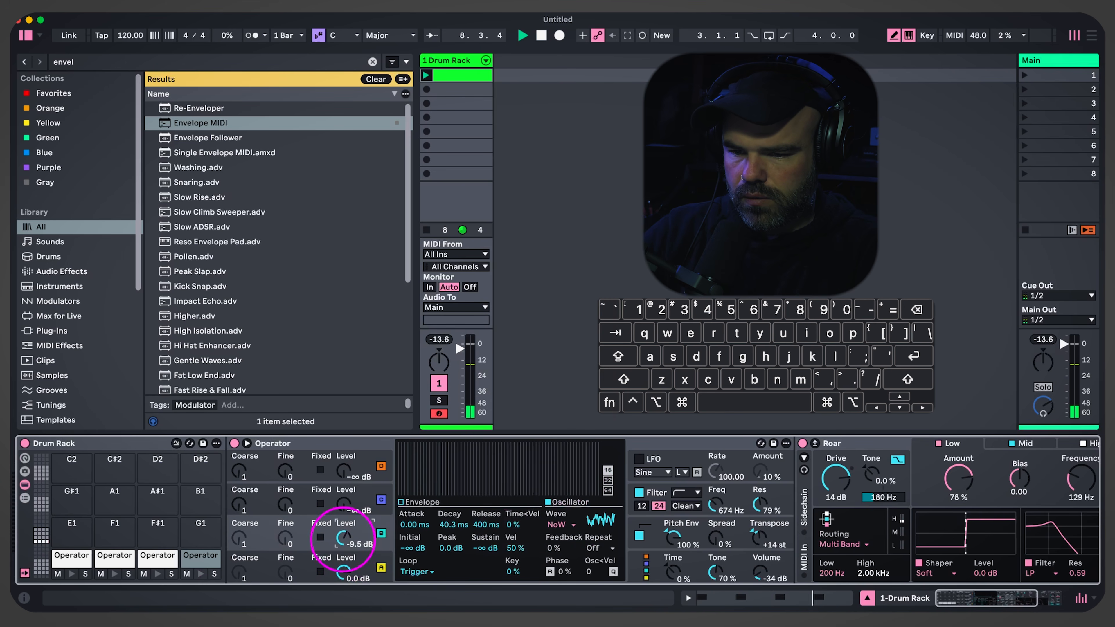
pyautogui.click(560, 518)
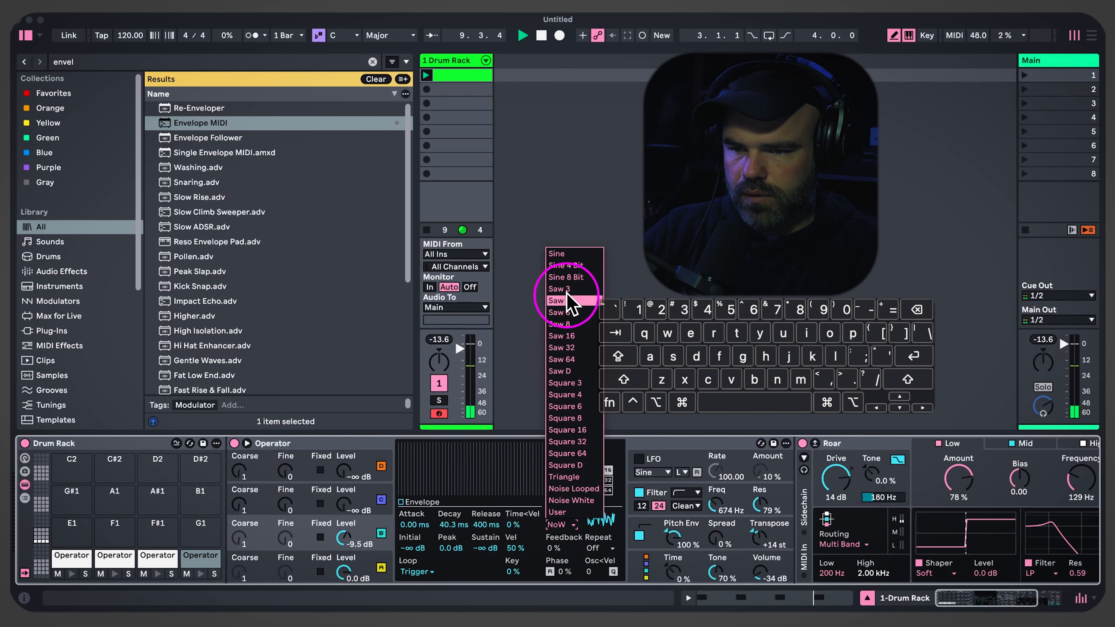
pyautogui.click(564, 254)
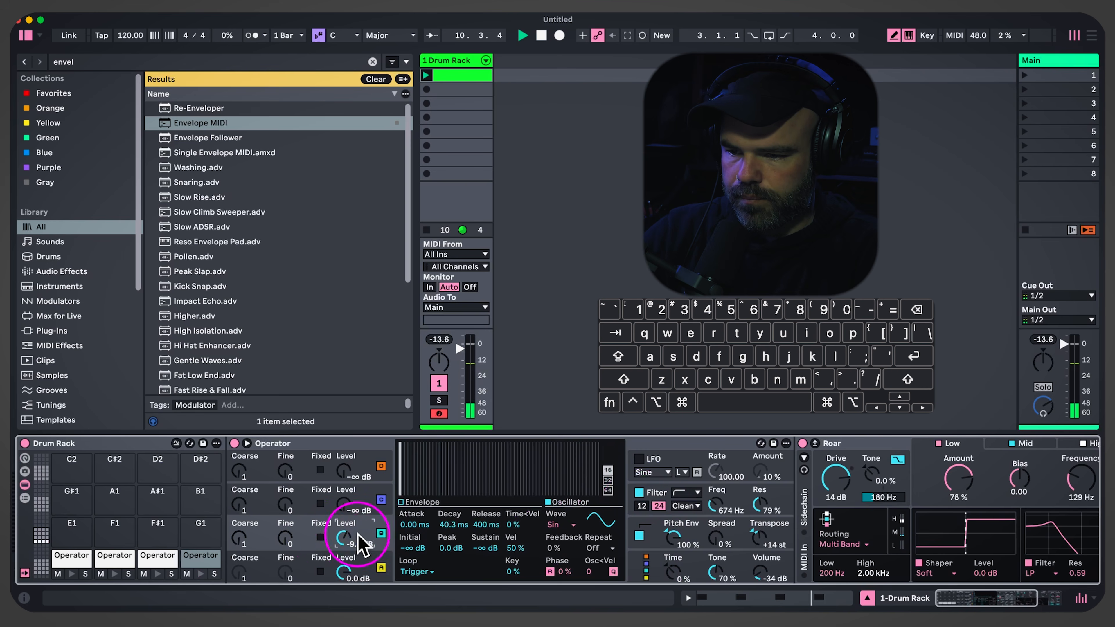
pyautogui.click(643, 554)
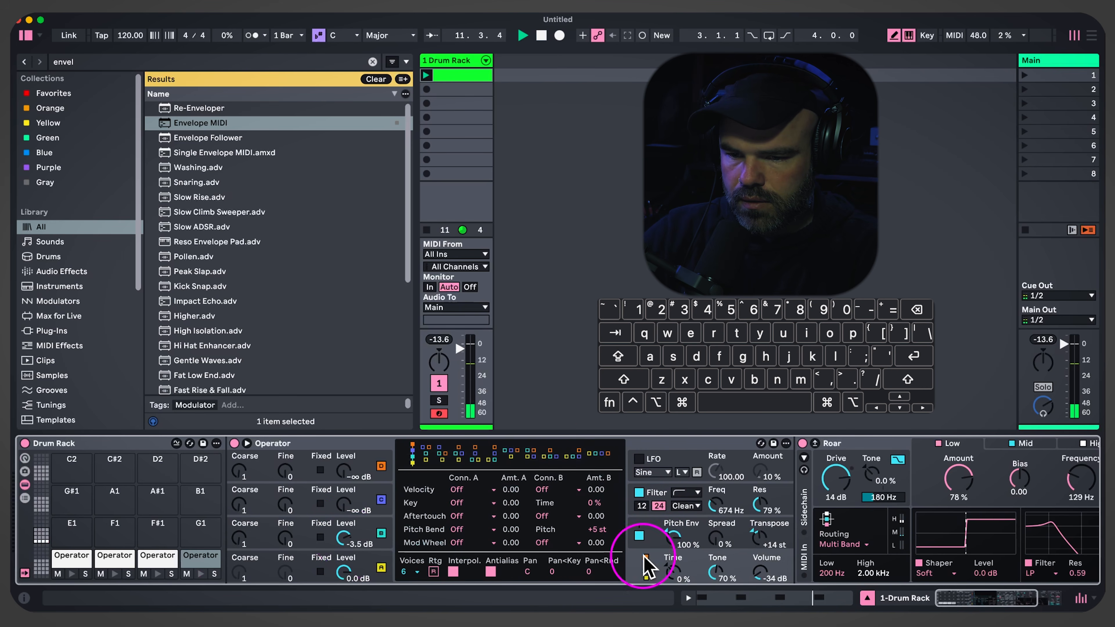
# Switch the C1 pad's Operator to the parallel algorithm and preview the pad
pyautogui.click(70, 564)
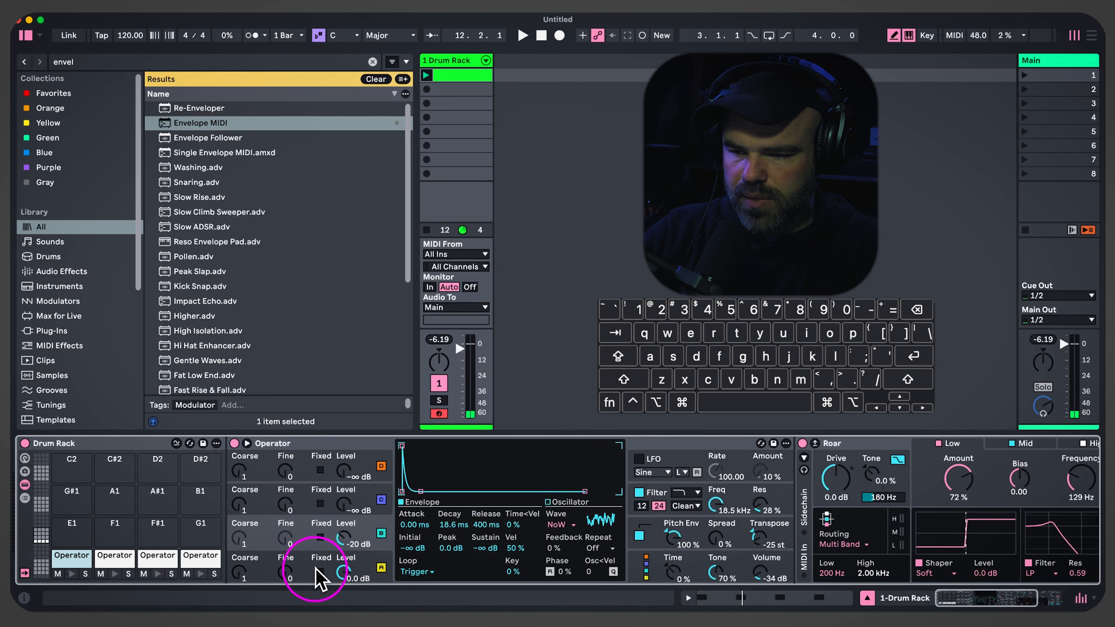
pyautogui.click(645, 568)
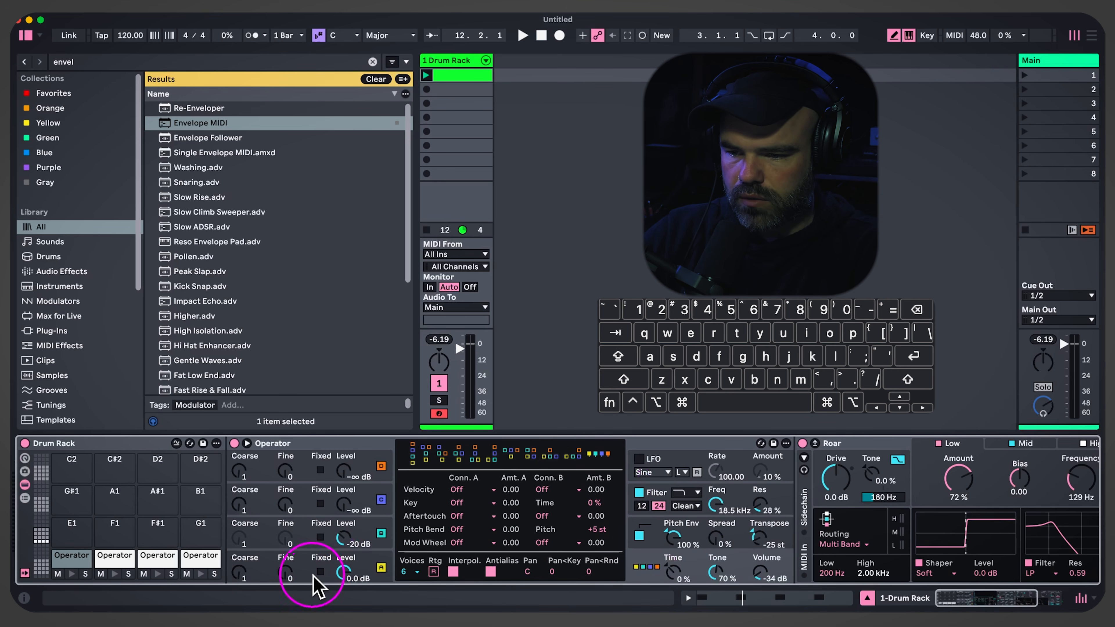
pyautogui.click(66, 576)
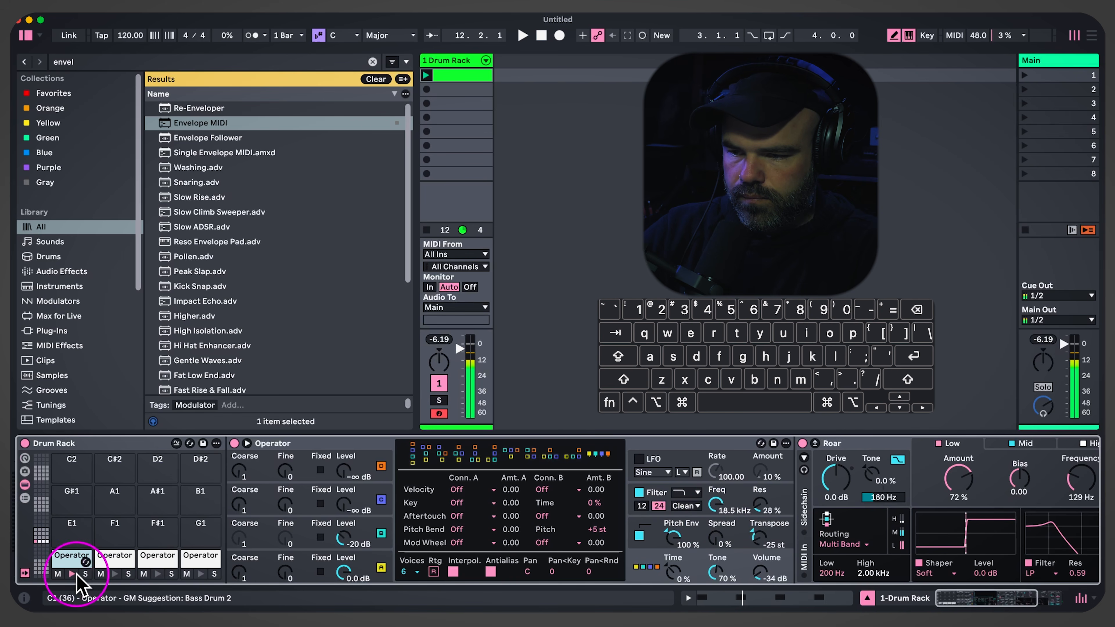
# Try the parallel algorithm on the C#1 pad's Operator, restore the fully stacked algorithm and preview the pad
pyautogui.click(115, 565)
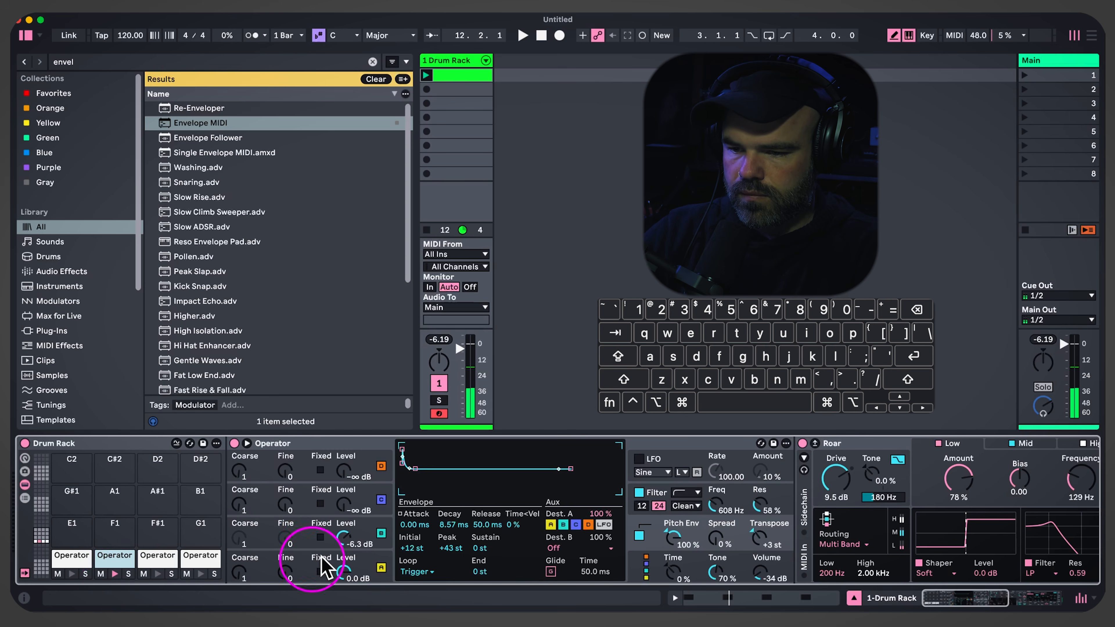
pyautogui.click(371, 534)
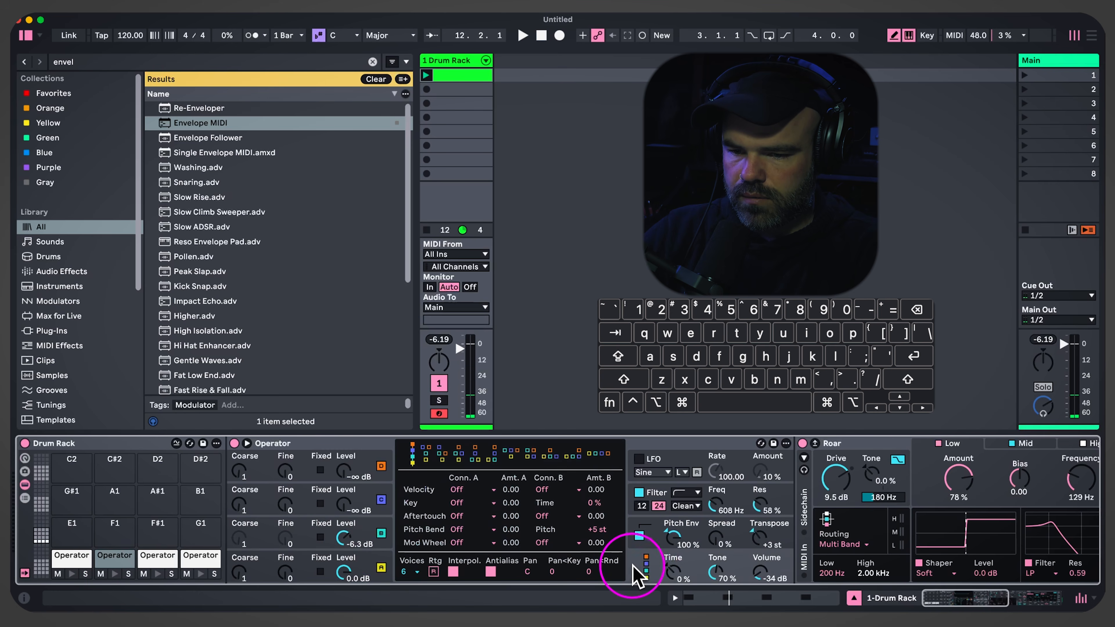
pyautogui.click(595, 454)
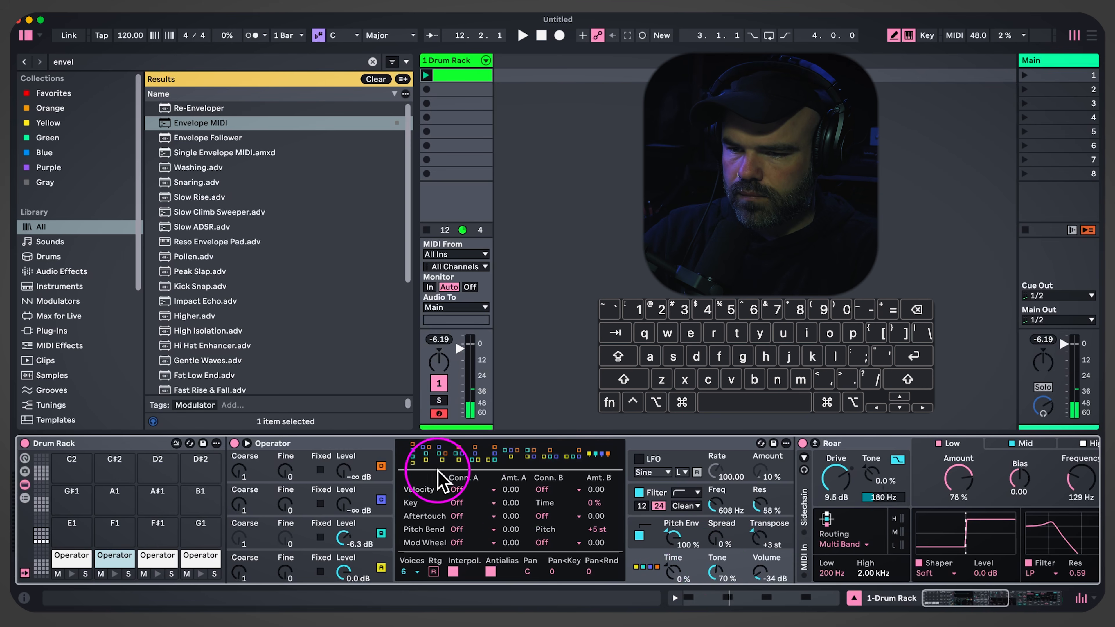
pyautogui.click(414, 455)
pyautogui.click(116, 574)
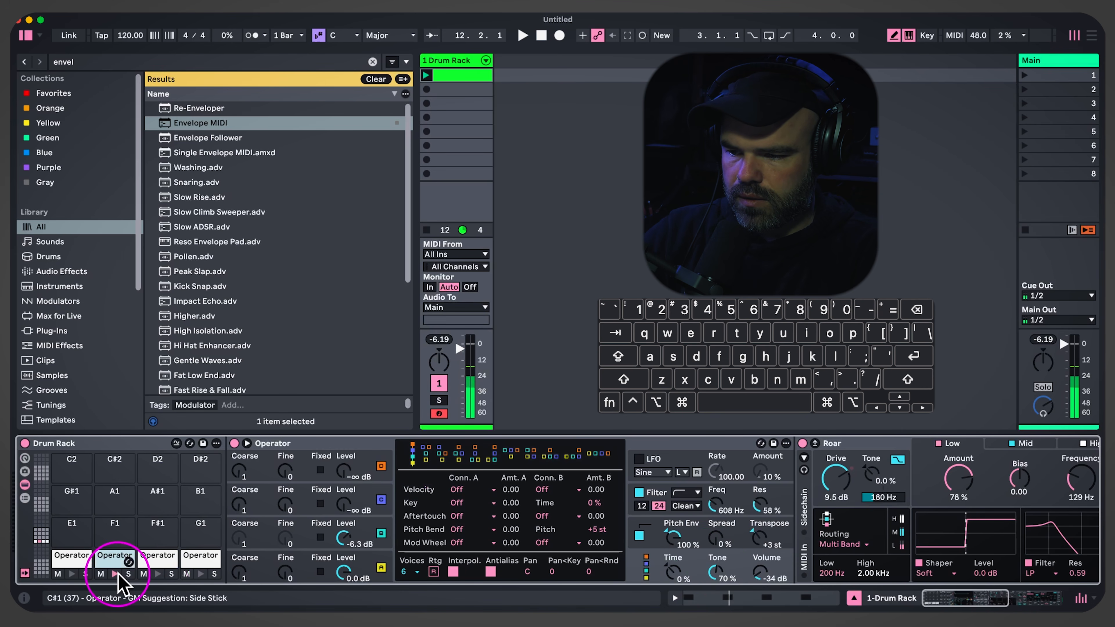
# With the clip playing, set Oscillator B of the D#1 pad's Operator to coarse 24, decay 174 ms and level -11 dB
pyautogui.click(156, 564)
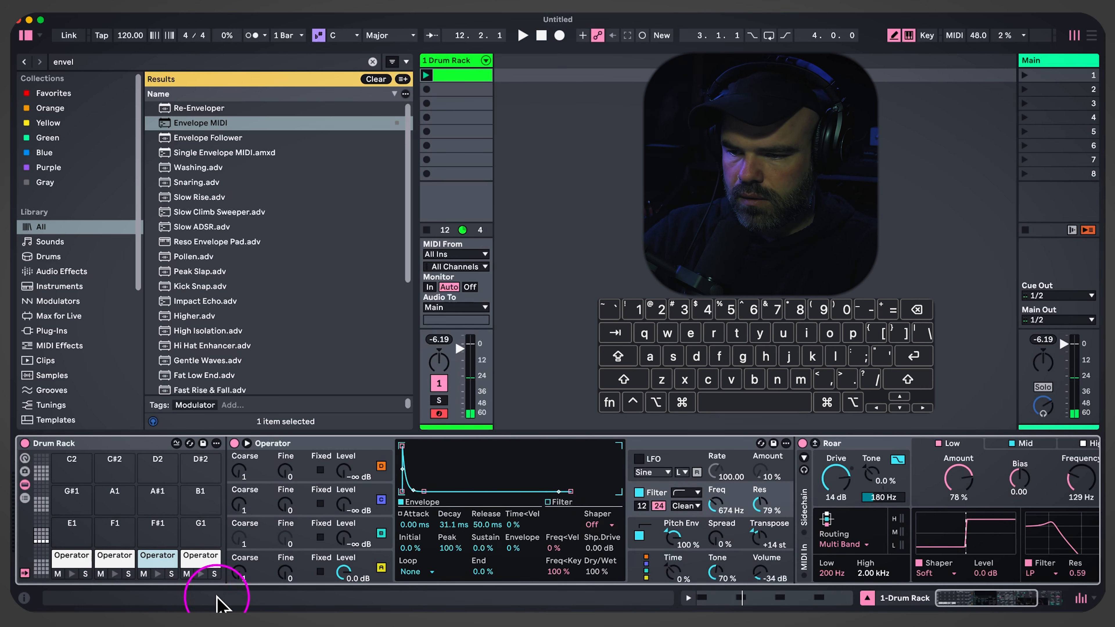
pyautogui.click(200, 560)
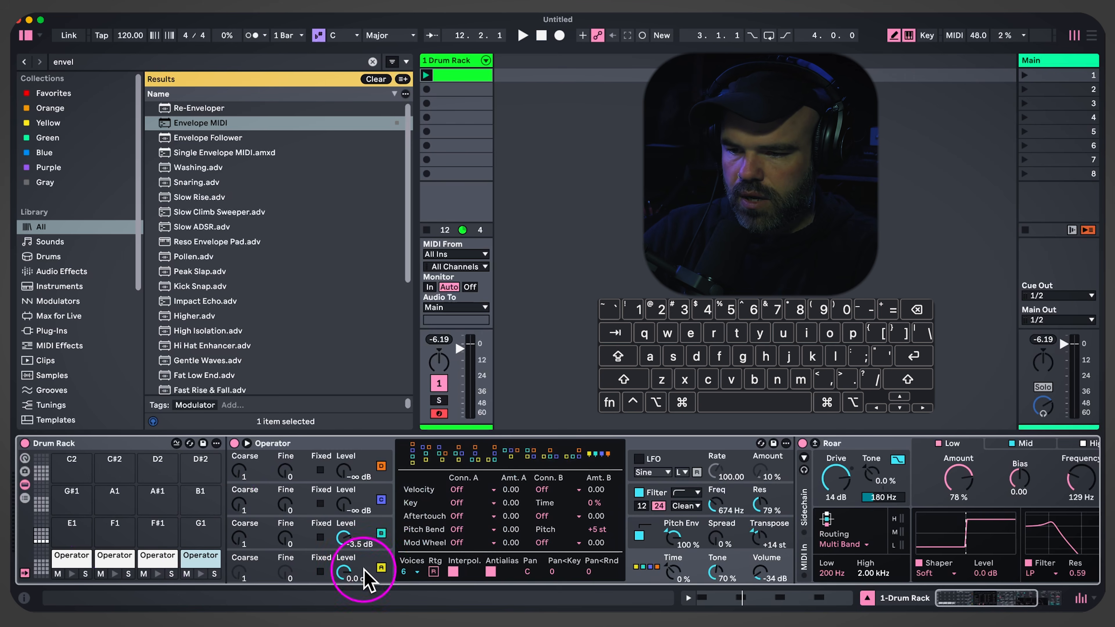
pyautogui.press('space')
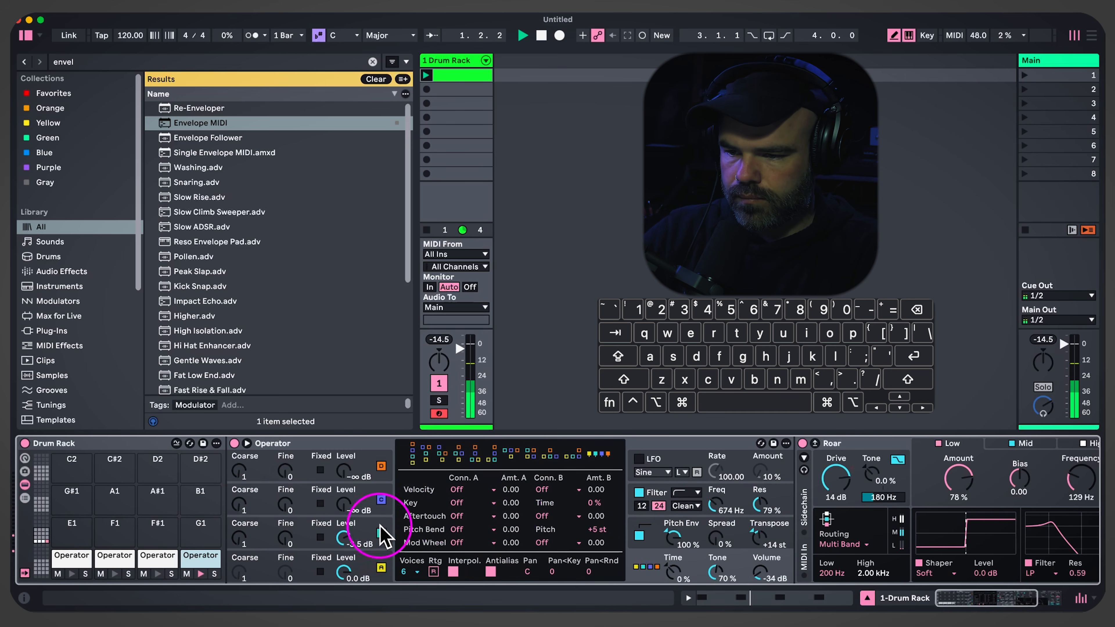
pyautogui.moveTo(345, 538); pyautogui.dragTo(402, 547)
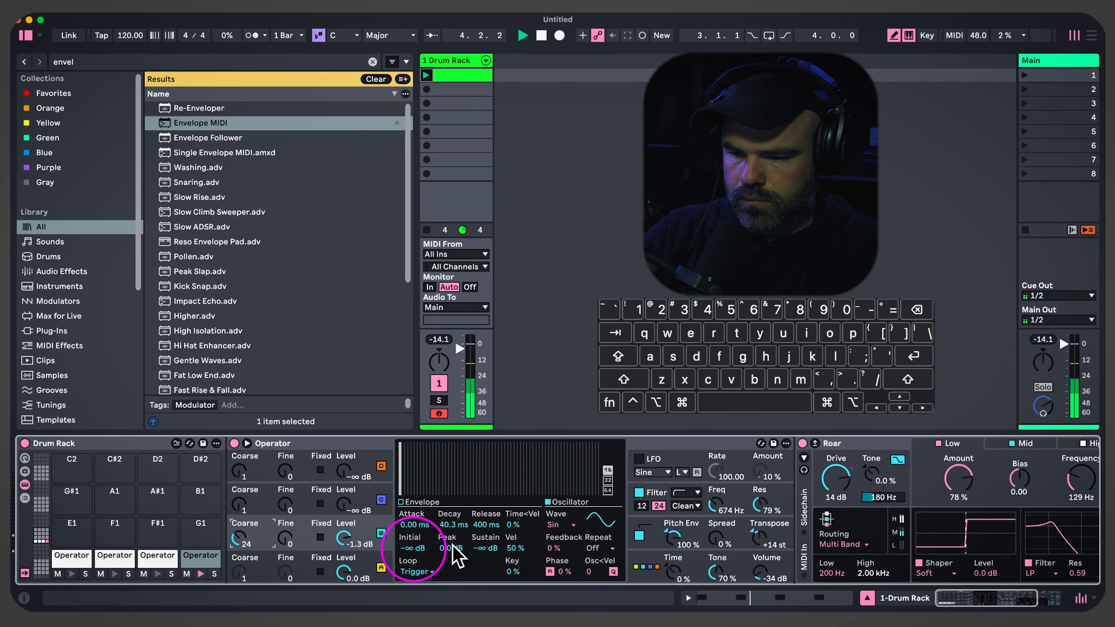
pyautogui.moveTo(479, 548); pyautogui.dragTo(445, 514)
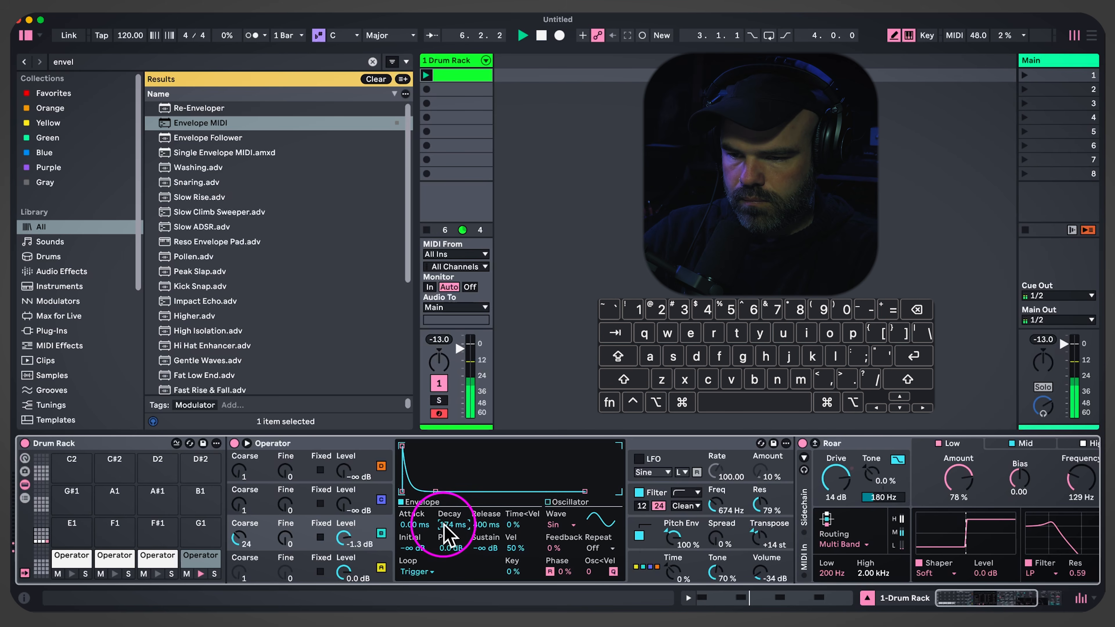
pyautogui.moveTo(346, 539); pyautogui.dragTo(346, 542)
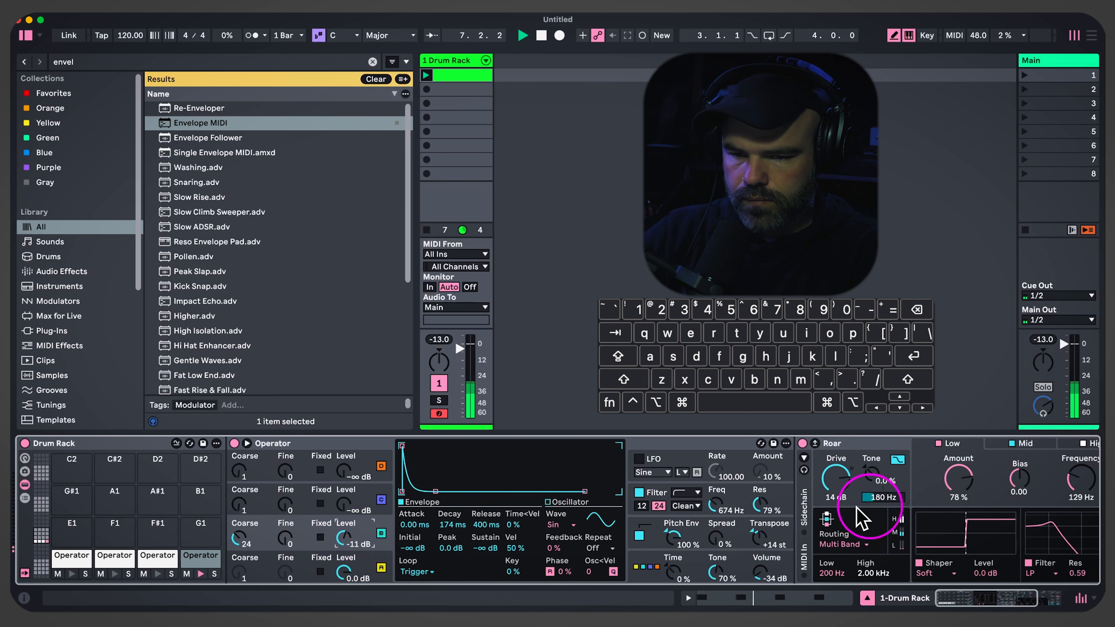
# Set the D#1 Operator's filter to 708 Hz with 0 % resonance, and Oscillator B to -4.1 dB with 317 ms decay and a longer release
pyautogui.moveTo(760, 513); pyautogui.dragTo(760, 545)
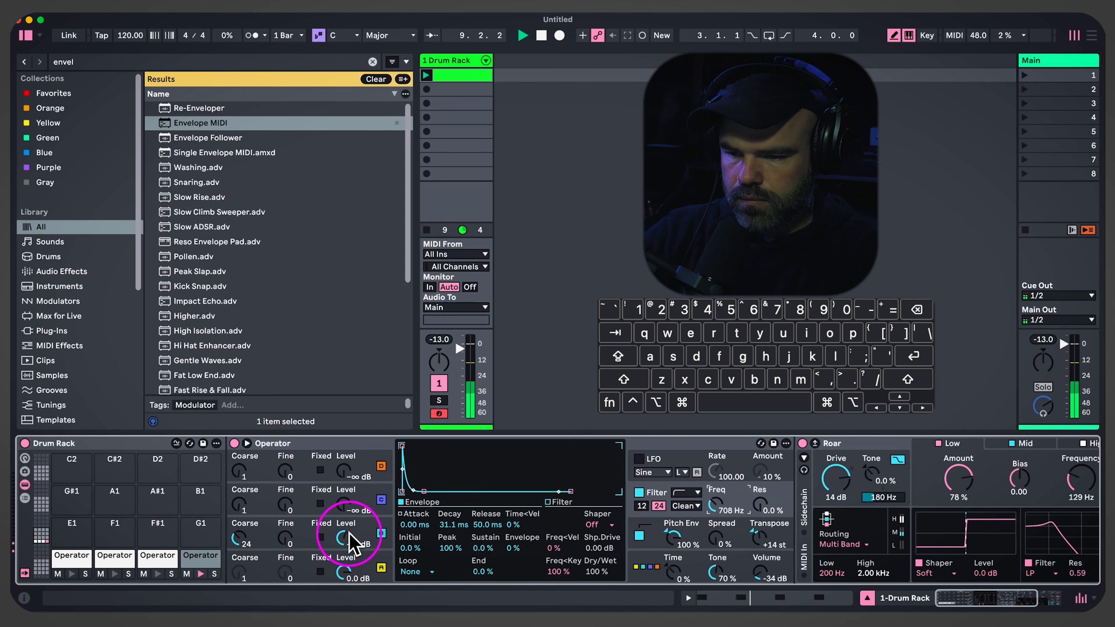
pyautogui.moveTo(349, 535); pyautogui.dragTo(349, 533)
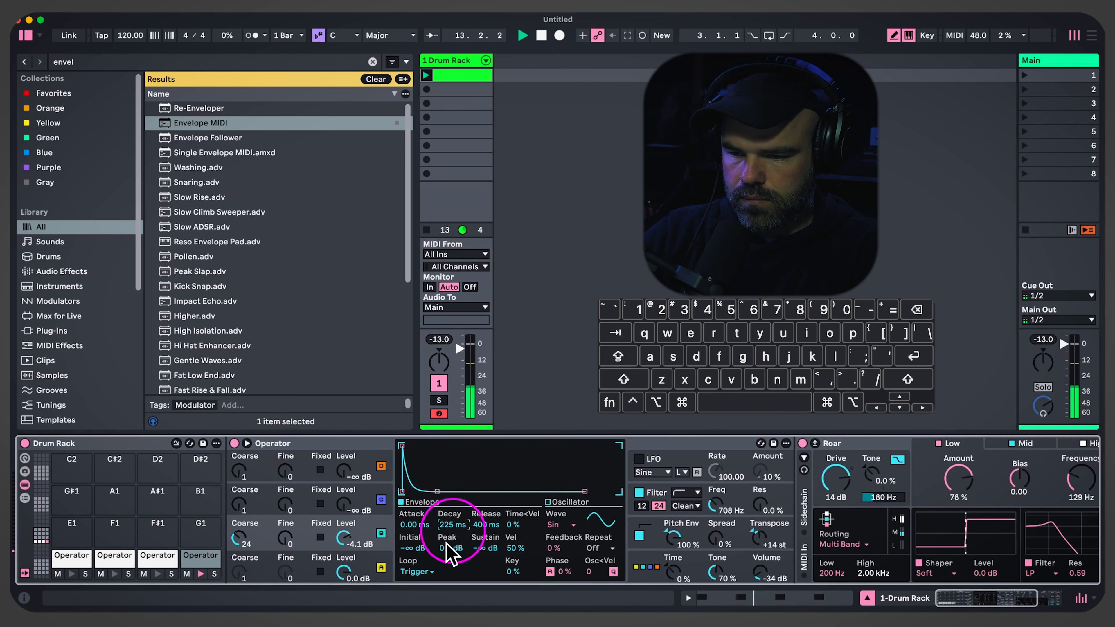
pyautogui.moveTo(487, 524); pyautogui.dragTo(450, 521)
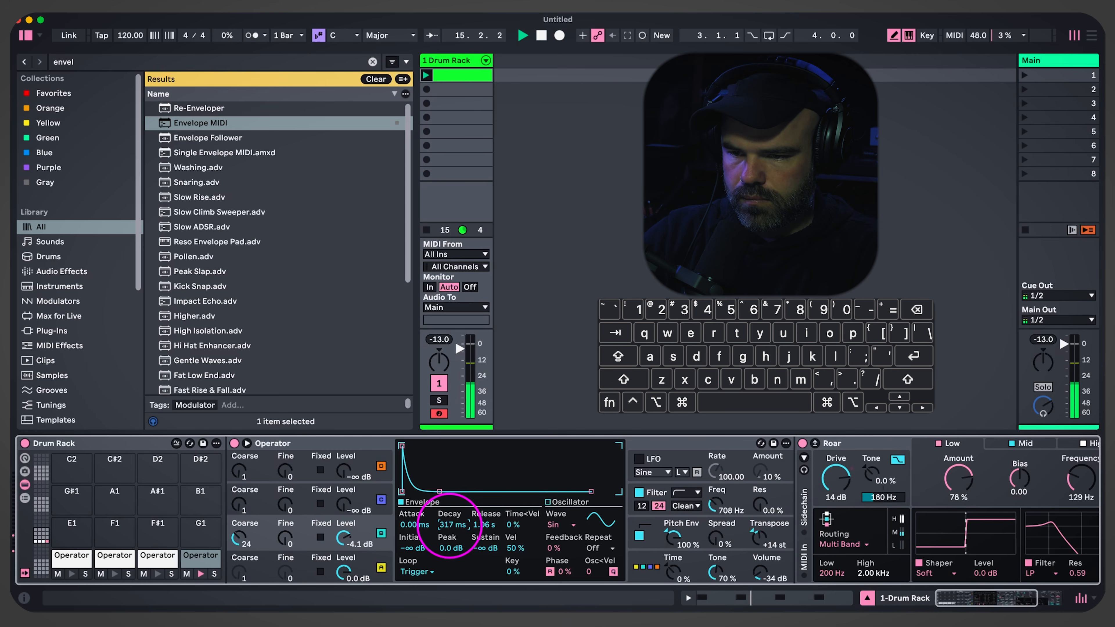
# Set Oscillator C of the D#1 Operator to coarse 27, fine 315, level -7.3 dB, decay 1.25 s, no sustain and Trigger loop mode
pyautogui.moveTo(344, 505); pyautogui.dragTo(343, 509)
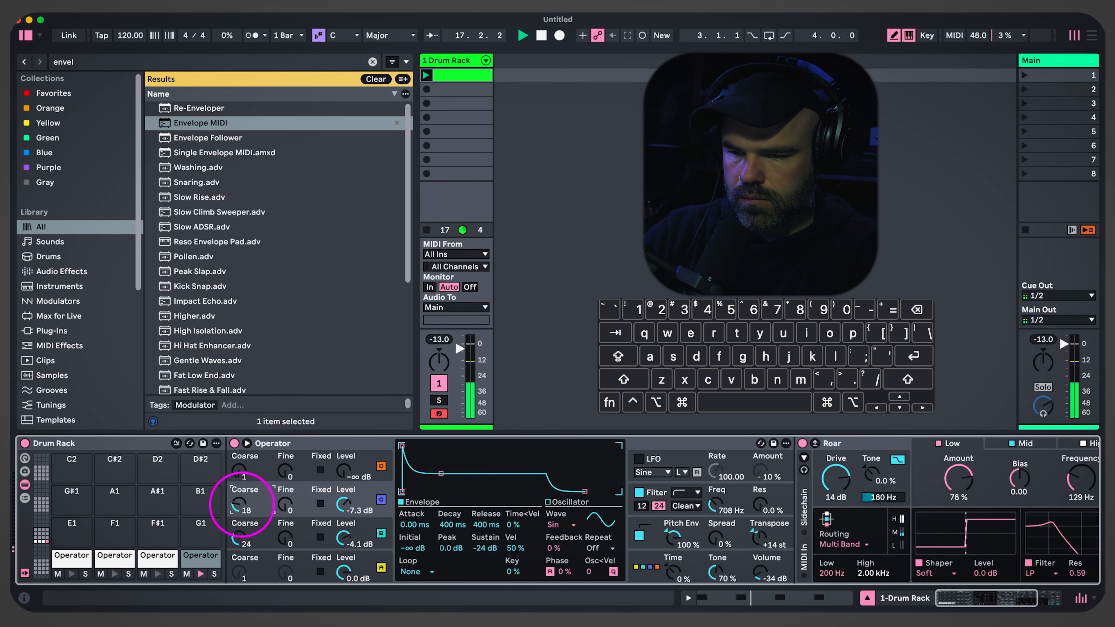
pyautogui.moveTo(285, 505); pyautogui.dragTo(284, 497)
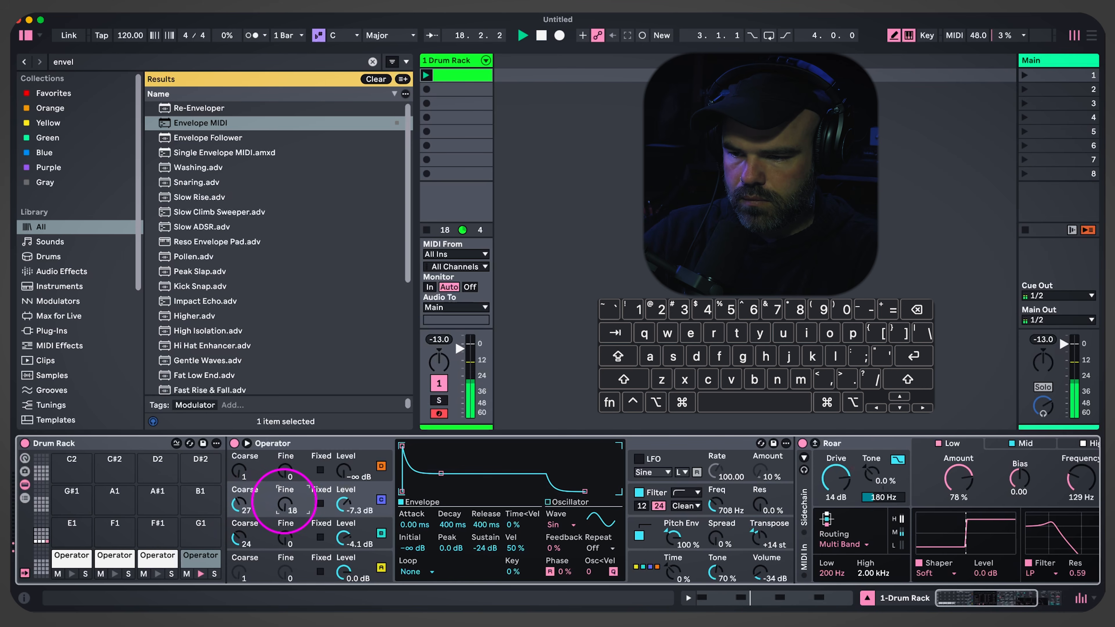
pyautogui.moveTo(454, 519); pyautogui.dragTo(454, 509)
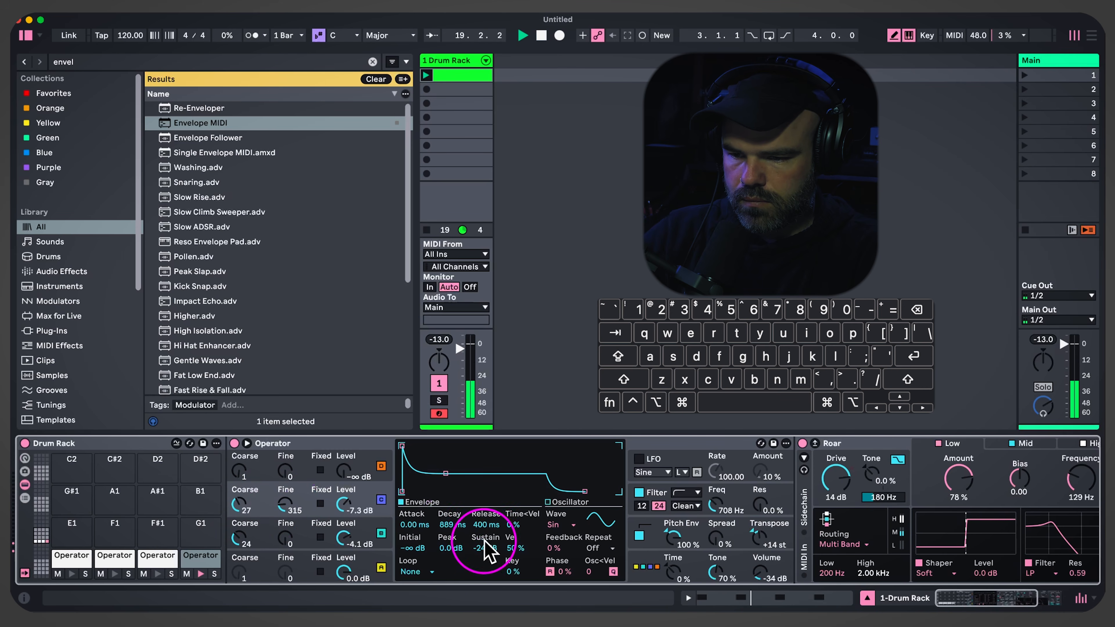
pyautogui.moveTo(481, 552); pyautogui.dragTo(481, 571)
pyautogui.click(416, 572)
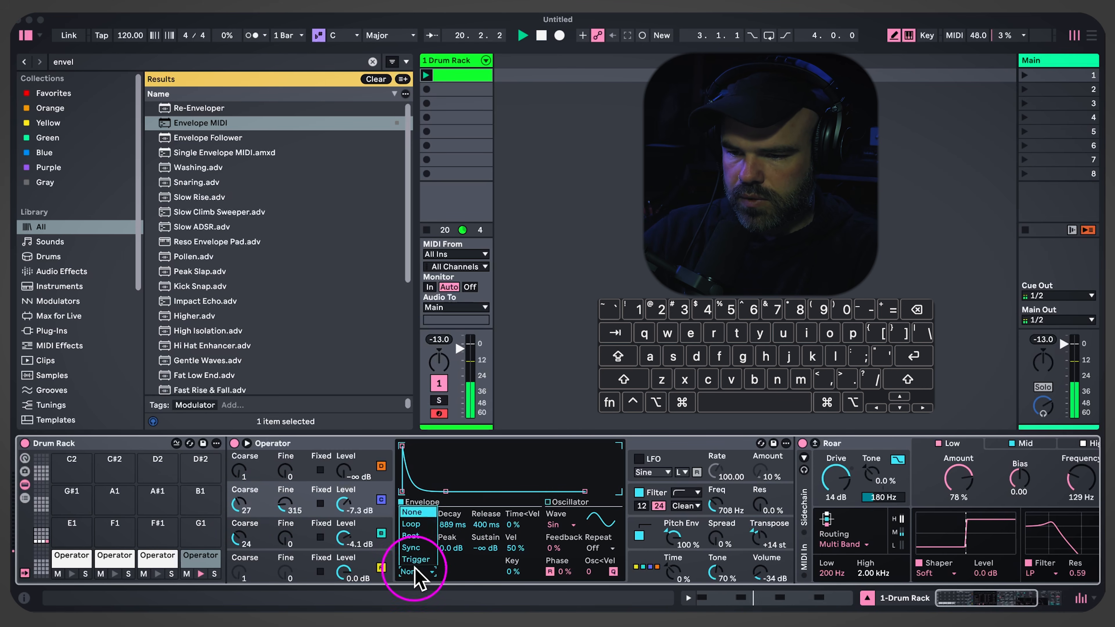
pyautogui.click(415, 562)
pyautogui.moveTo(451, 520); pyautogui.dragTo(451, 513)
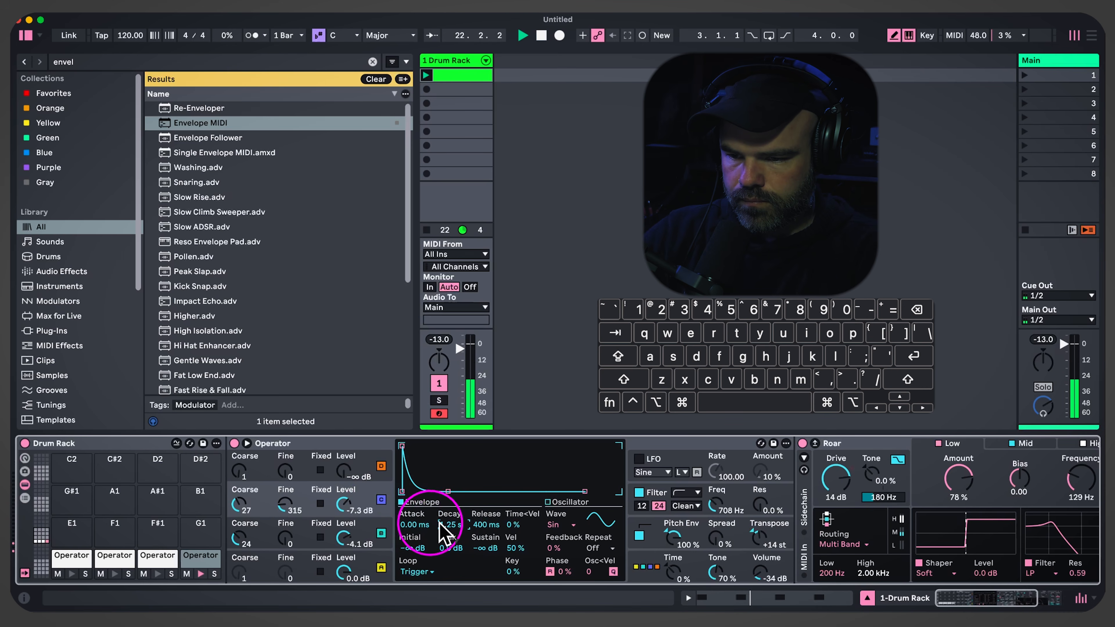
# Set the D#1 Operator's pitch transpose to +5 st and lower Oscillator C's level to -12 dB
pyautogui.moveTo(764, 537); pyautogui.dragTo(764, 541)
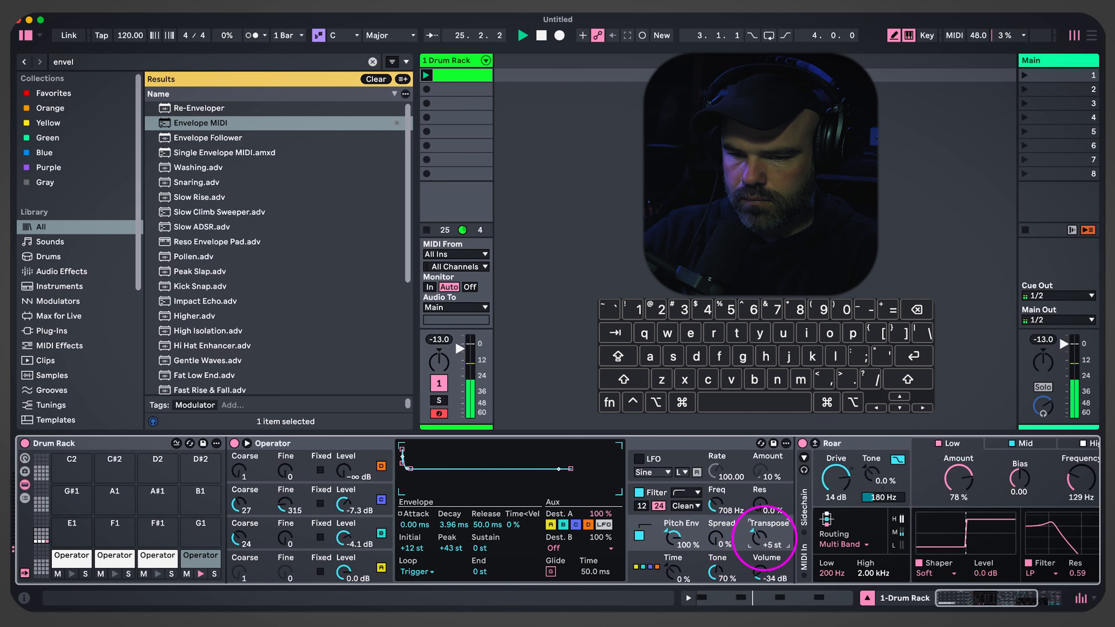
pyautogui.click(367, 502)
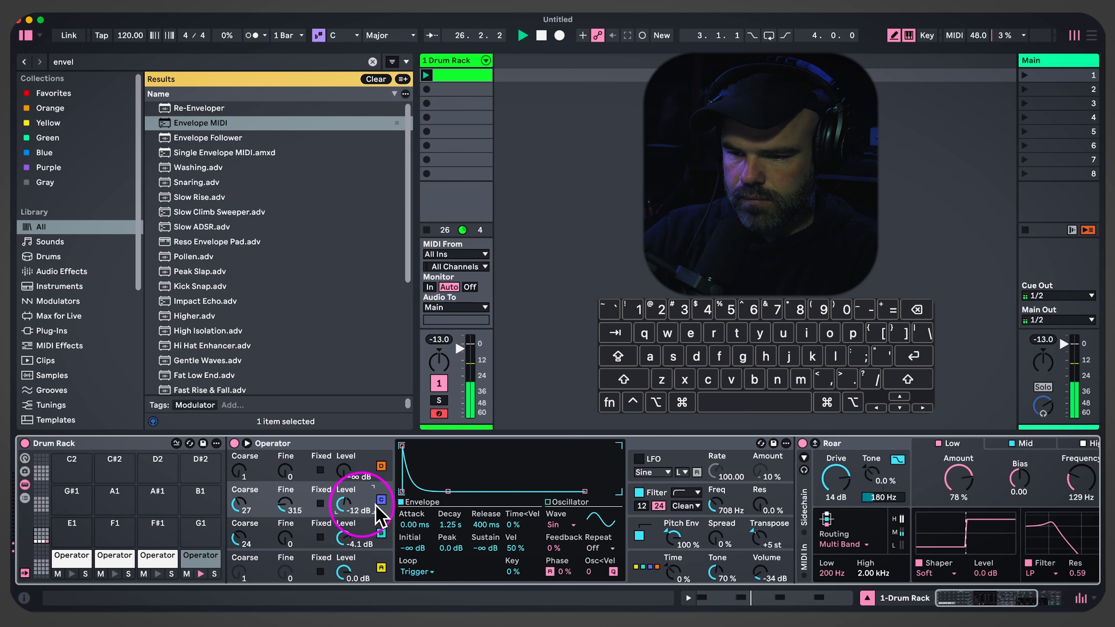
pyautogui.moveTo(452, 523); pyautogui.dragTo(454, 526)
# Give Oscillator A a white-noise wave with 95.2 ms decay, and bring in Oscillator D as Noise White at -30 dB
pyautogui.click(360, 561)
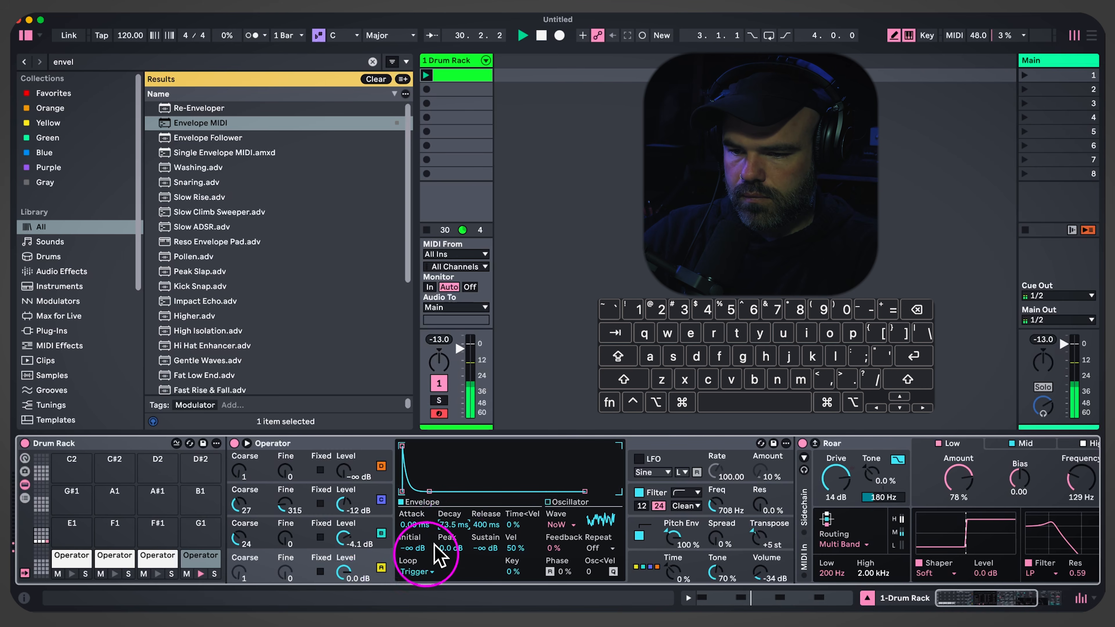
pyautogui.moveTo(452, 523); pyautogui.dragTo(452, 520)
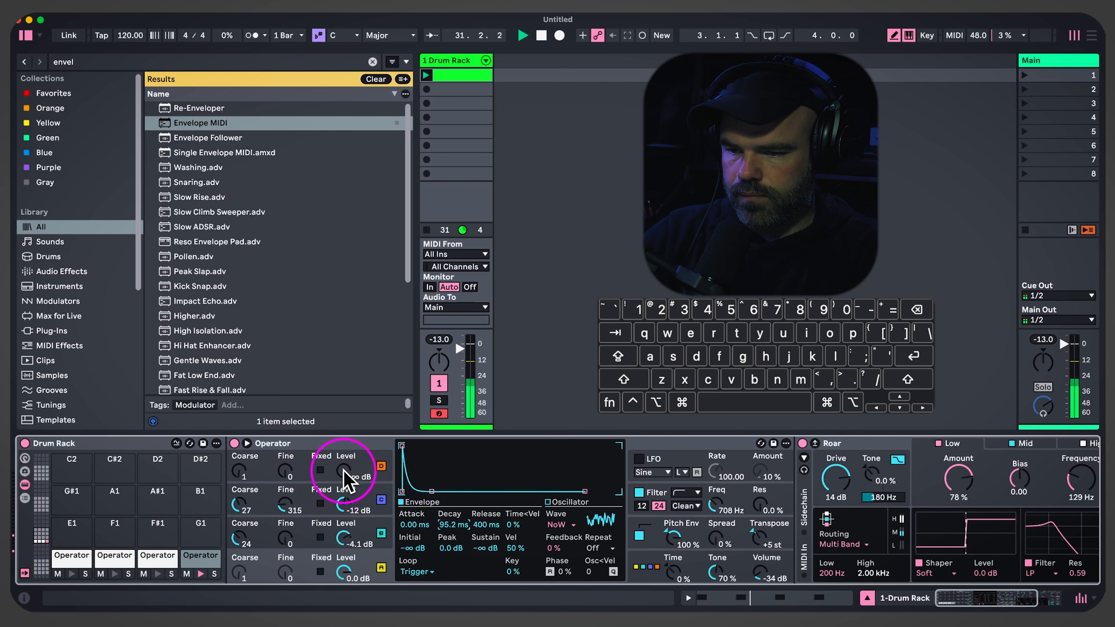
pyautogui.click(358, 472)
pyautogui.click(560, 525)
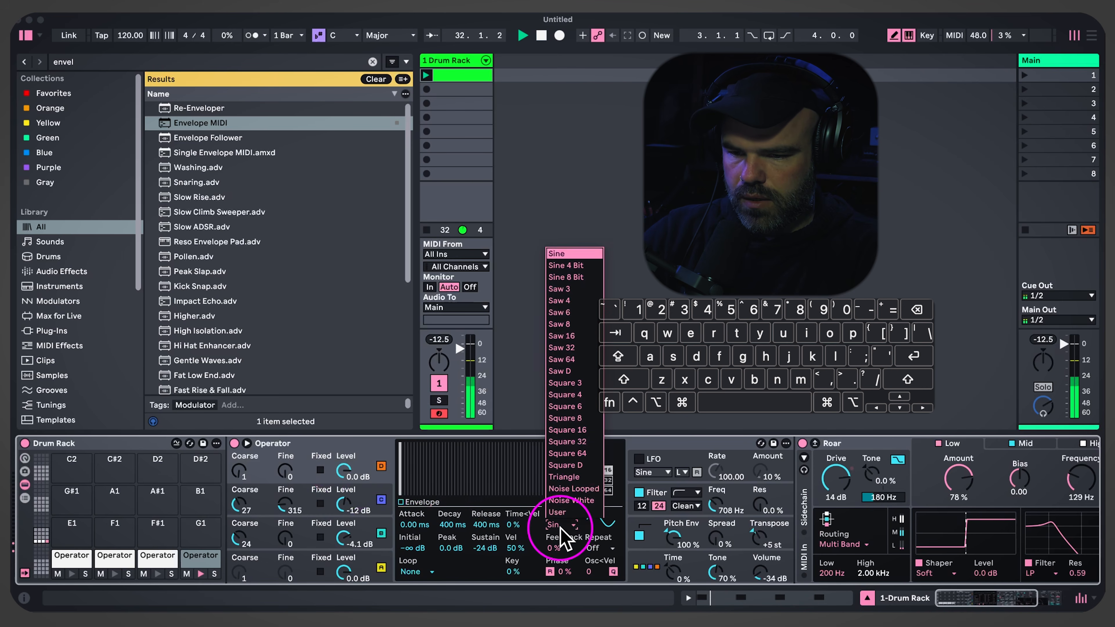
pyautogui.click(570, 500)
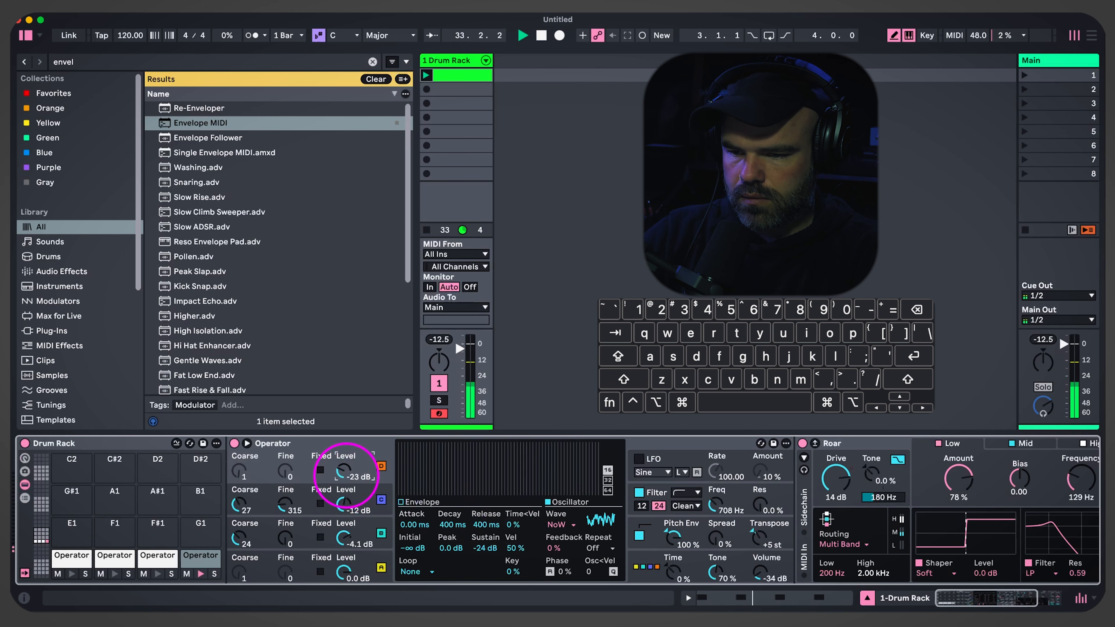
# Try several oscillator algorithms on the D#1 Operator and choose the square two-by-two arrangement
pyautogui.click(646, 567)
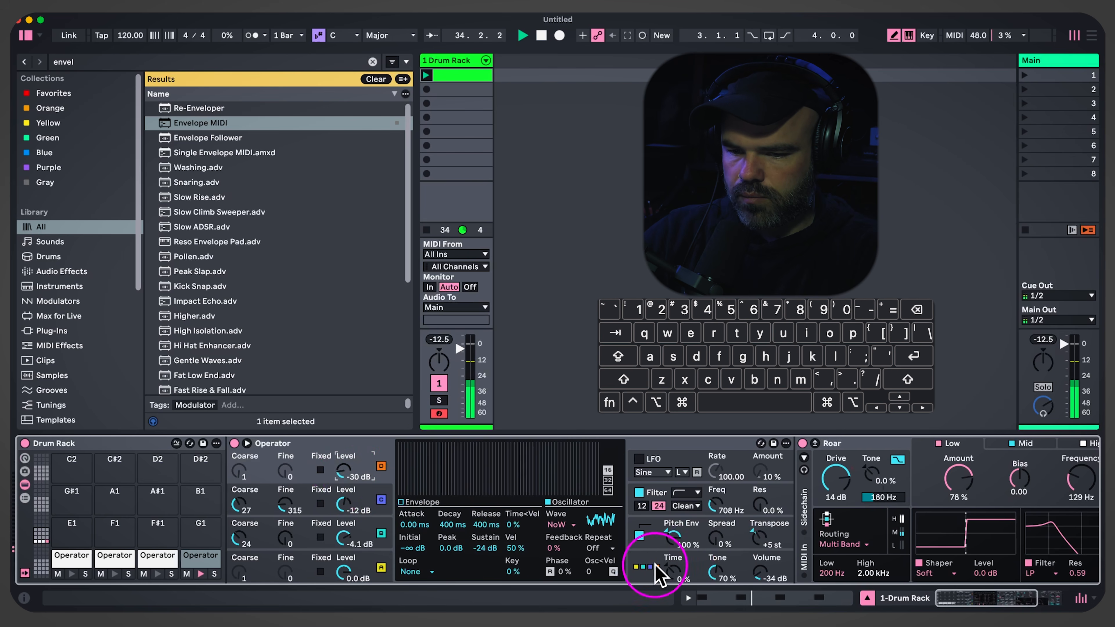
pyautogui.moveTo(419, 458); pyautogui.dragTo(560, 458)
pyautogui.click(528, 457)
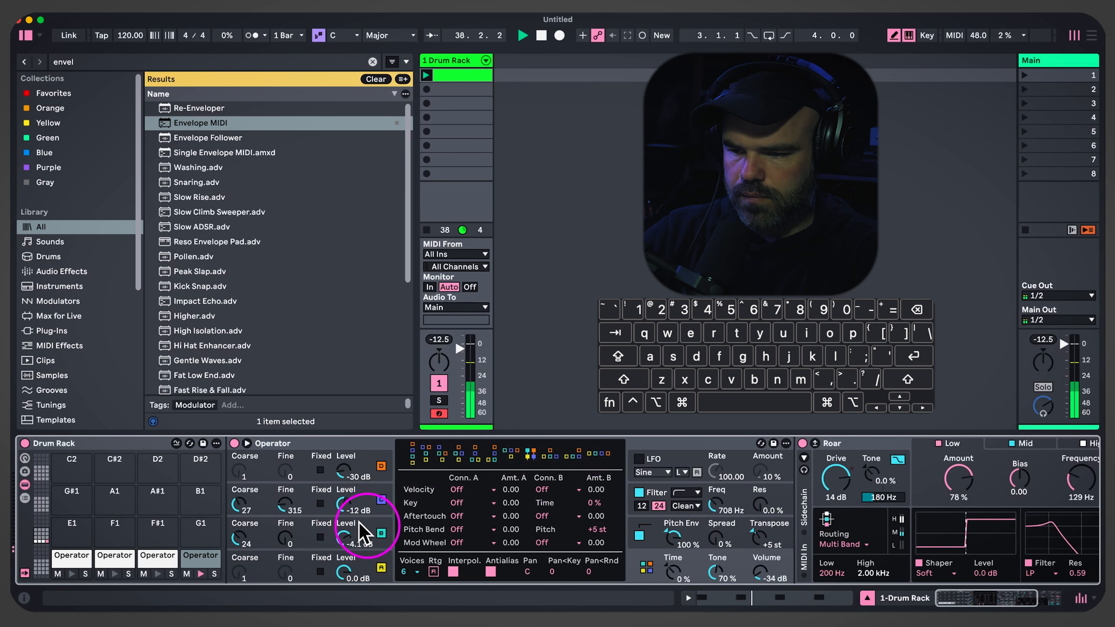
# Raise Oscillator C to -7.5 dB and Oscillator D to -22 dB, and set the D#1 Operator's filter frequency to 866 Hz
pyautogui.moveTo(347, 508); pyautogui.dragTo(351, 485)
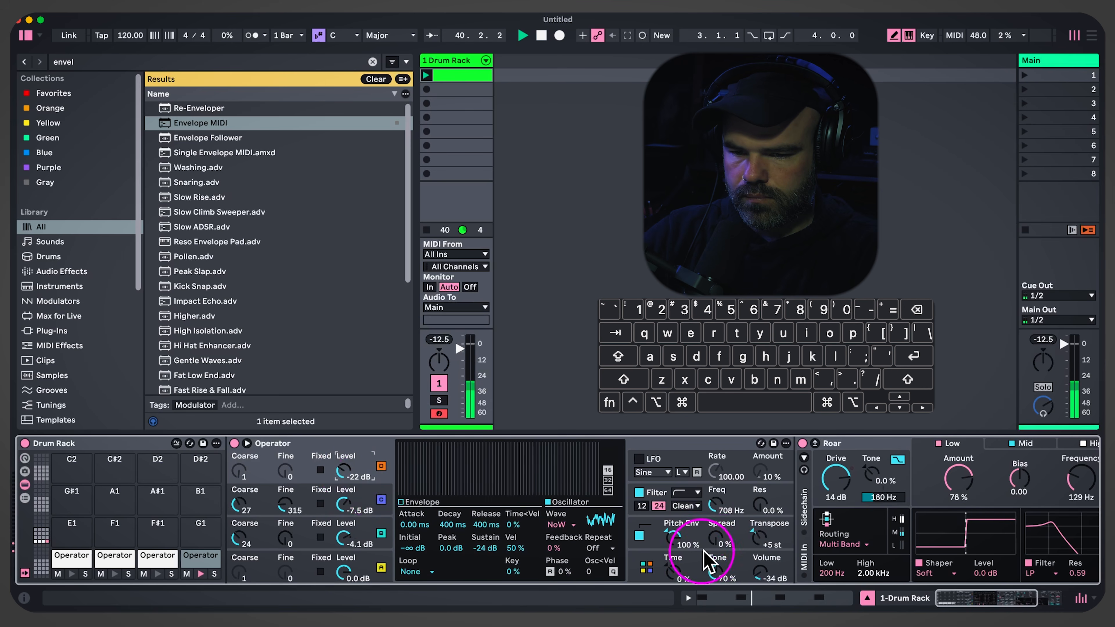
pyautogui.click(373, 562)
pyautogui.moveTo(445, 527); pyautogui.dragTo(463, 522)
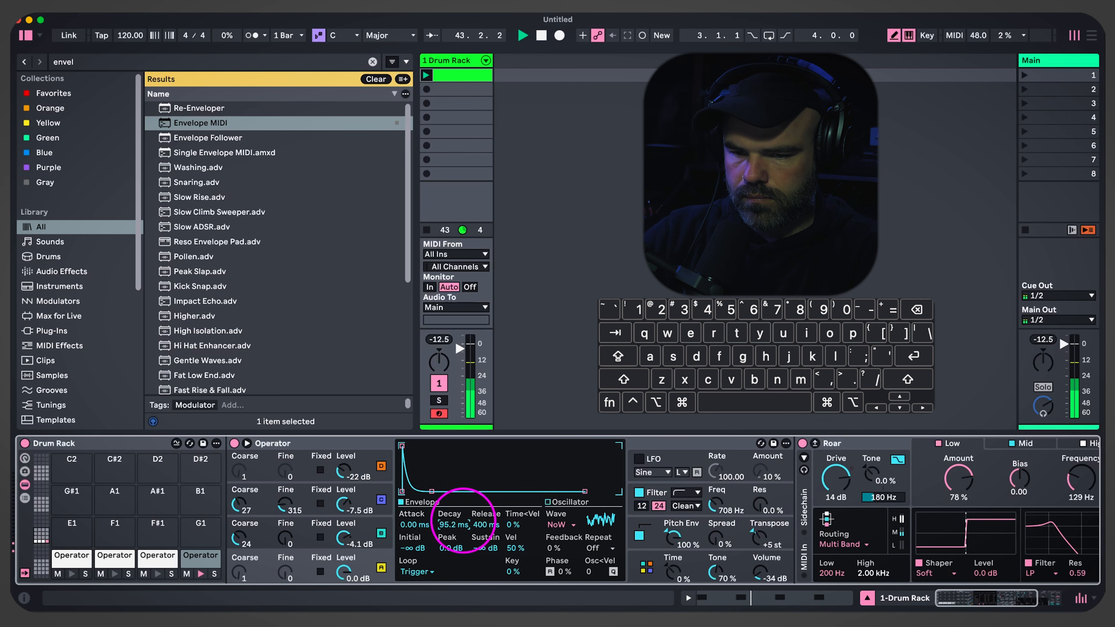
pyautogui.moveTo(720, 508); pyautogui.dragTo(720, 504)
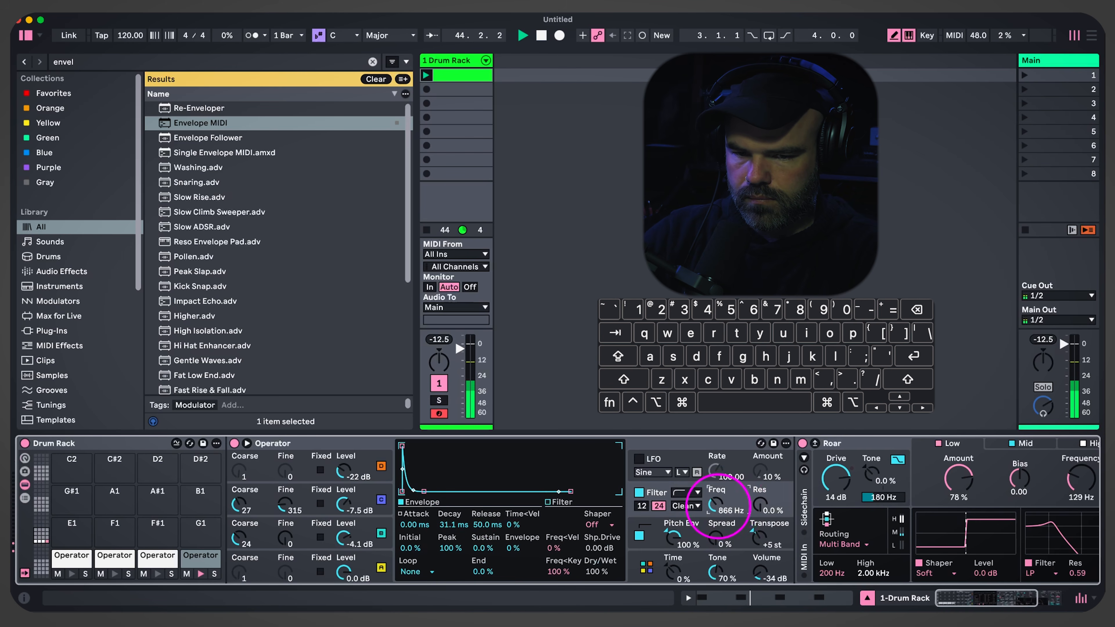
# Remove Roar from the D#1 chain and add the default Delay effect after Operator
pyautogui.hscroll(5, 878, 510)
pyautogui.click(642, 452)
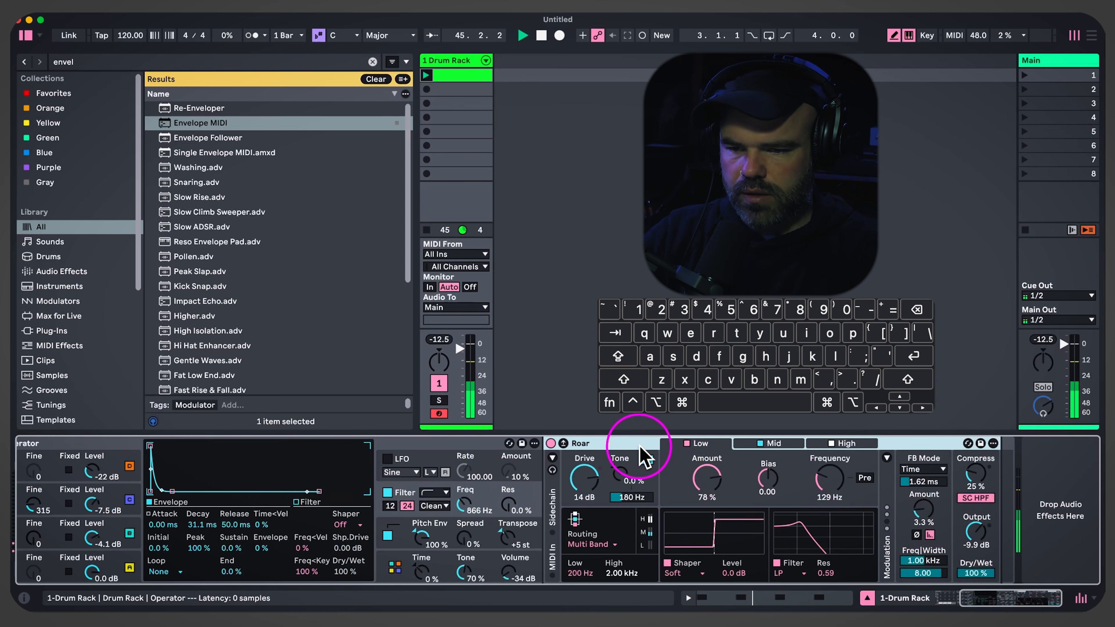
pyautogui.press('Delete')
pyautogui.press('super+f')
pyautogui.write('d')
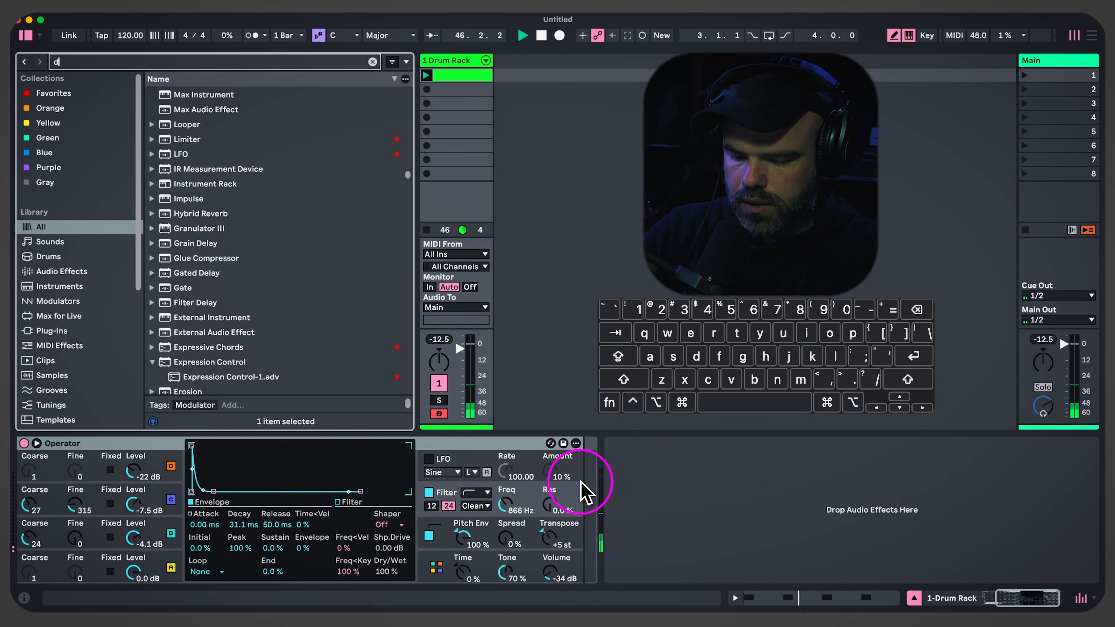
pyautogui.write('elay')
pyautogui.press('Down')
pyautogui.press('Down')
pyautogui.press('Down')
pyautogui.press('Down')
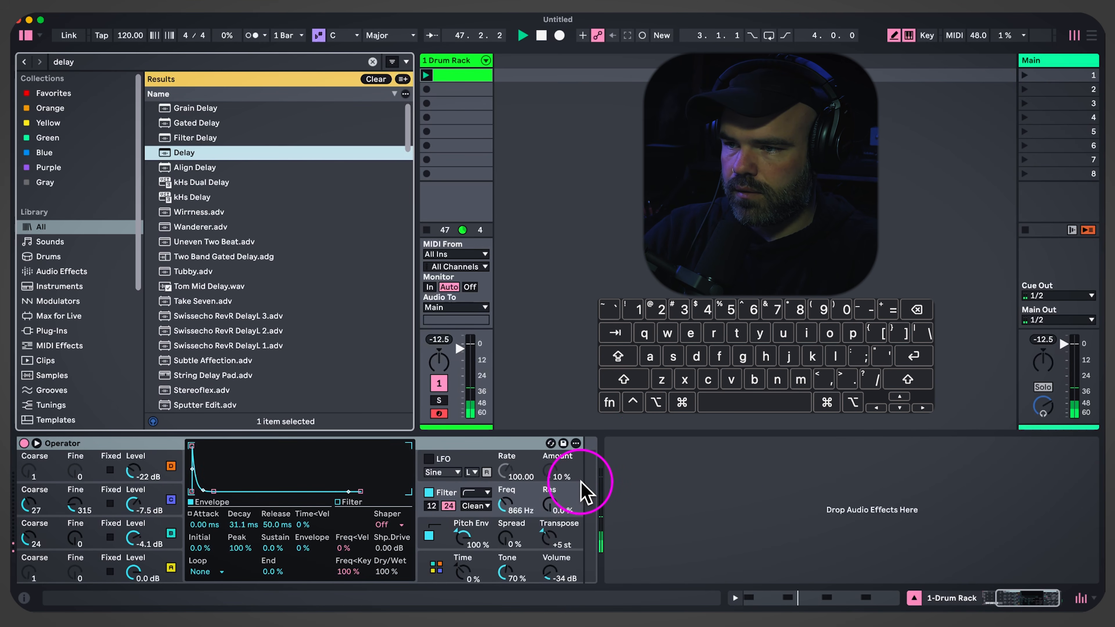
pyautogui.press('Return')
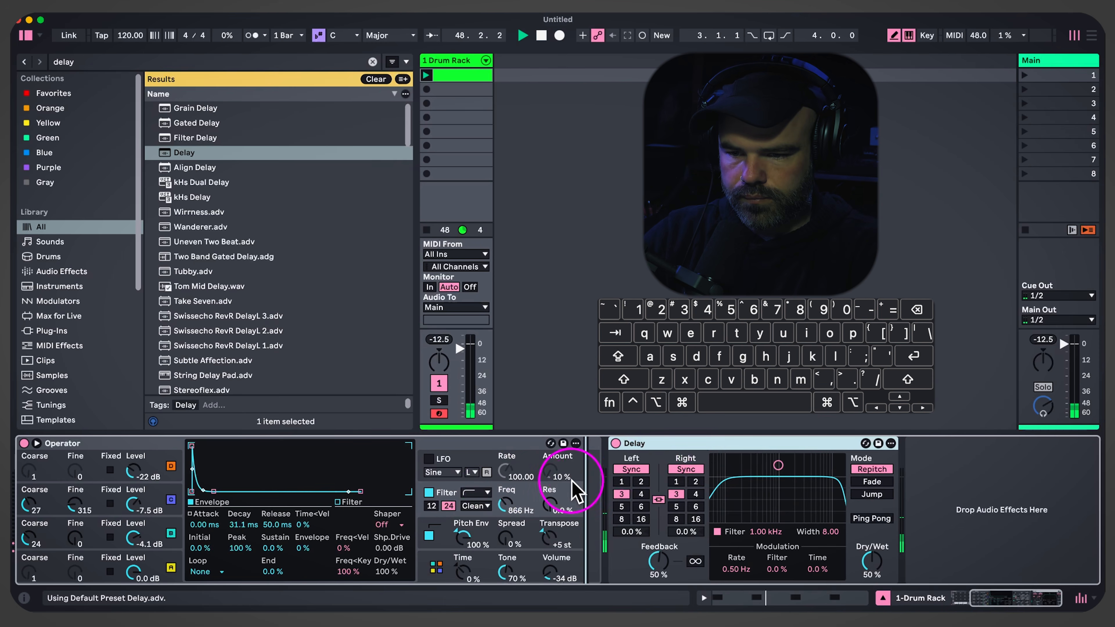
# Set the Delay to unsynced 2.87 ms, Ping Pong, 47 % feedback and 30 % dry/wet, with Operator's volume at -15 dB
pyautogui.click(609, 468)
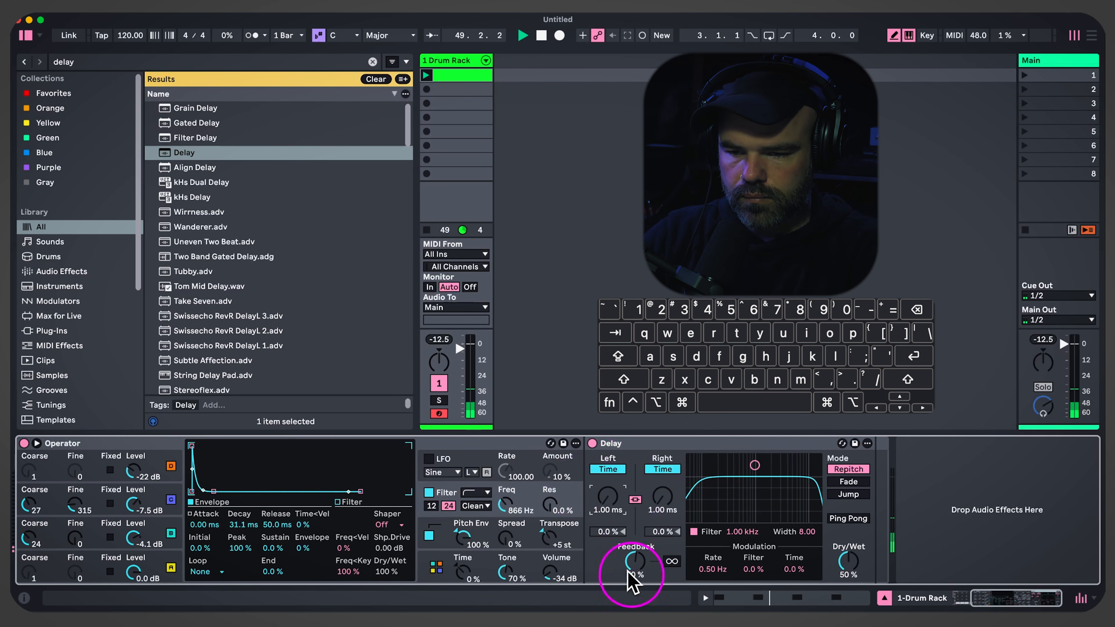
pyautogui.click(554, 573)
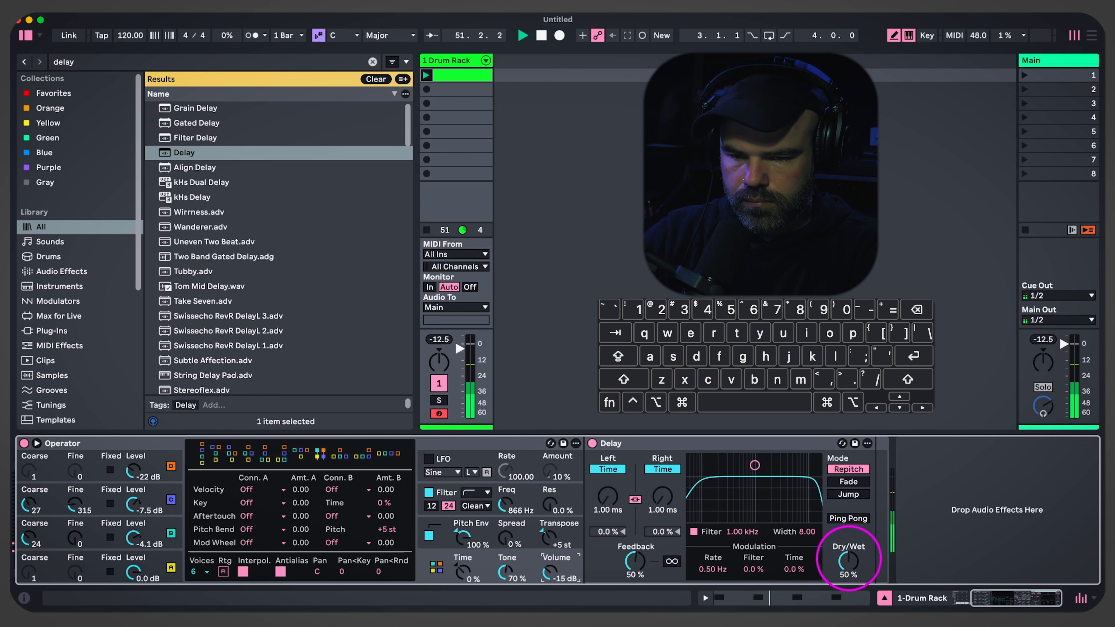
pyautogui.click(848, 518)
pyautogui.moveTo(636, 561); pyautogui.dragTo(635, 581)
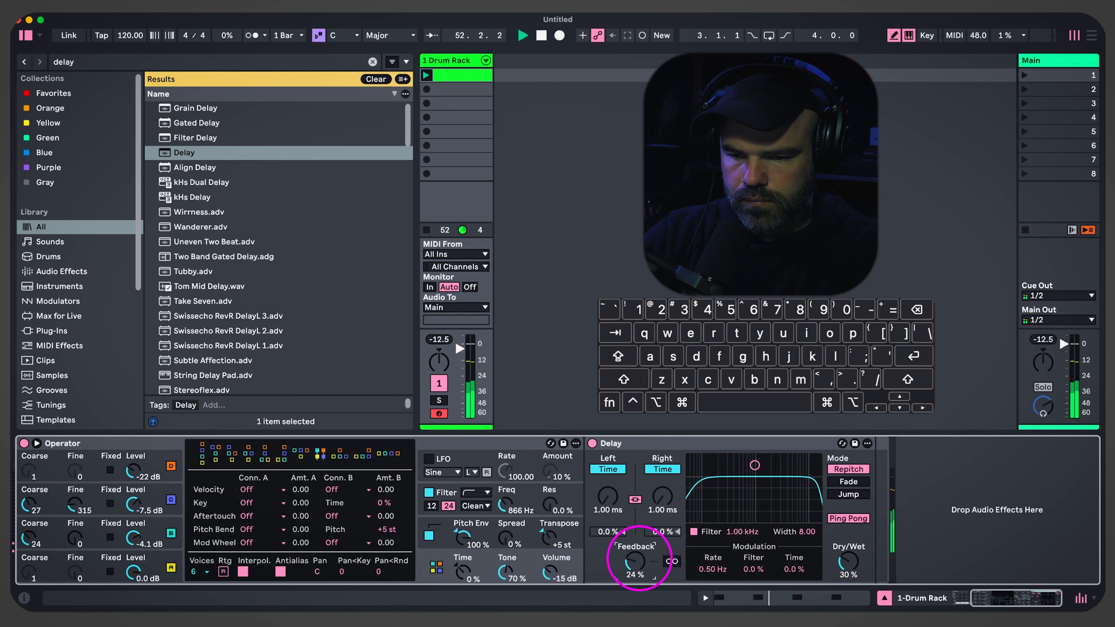
pyautogui.moveTo(662, 497); pyautogui.dragTo(661, 495)
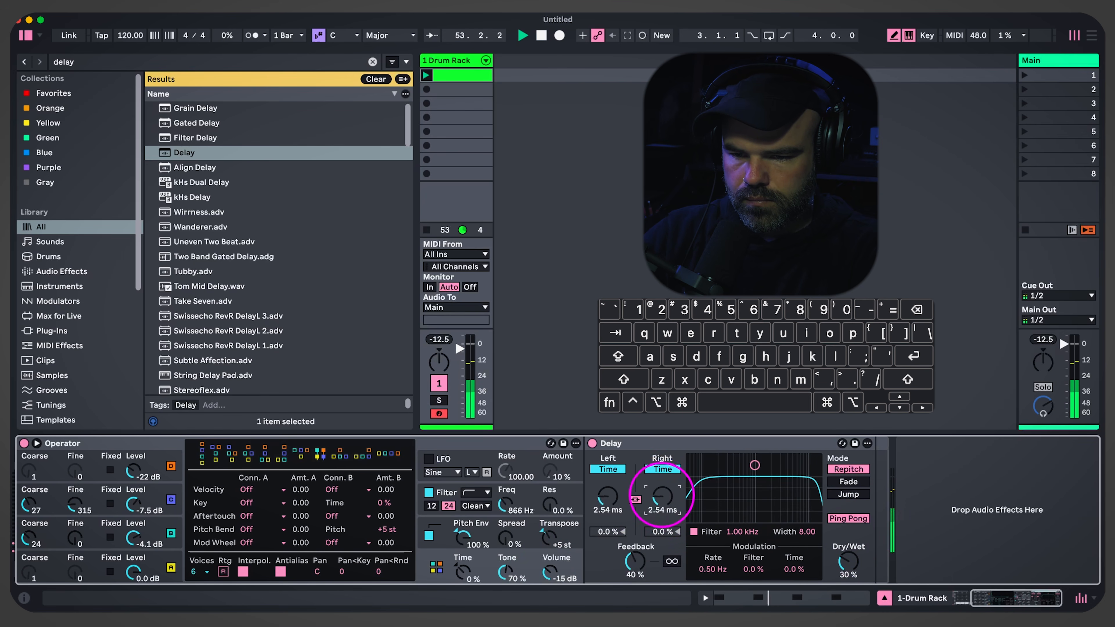
pyautogui.moveTo(662, 497); pyautogui.dragTo(662, 485)
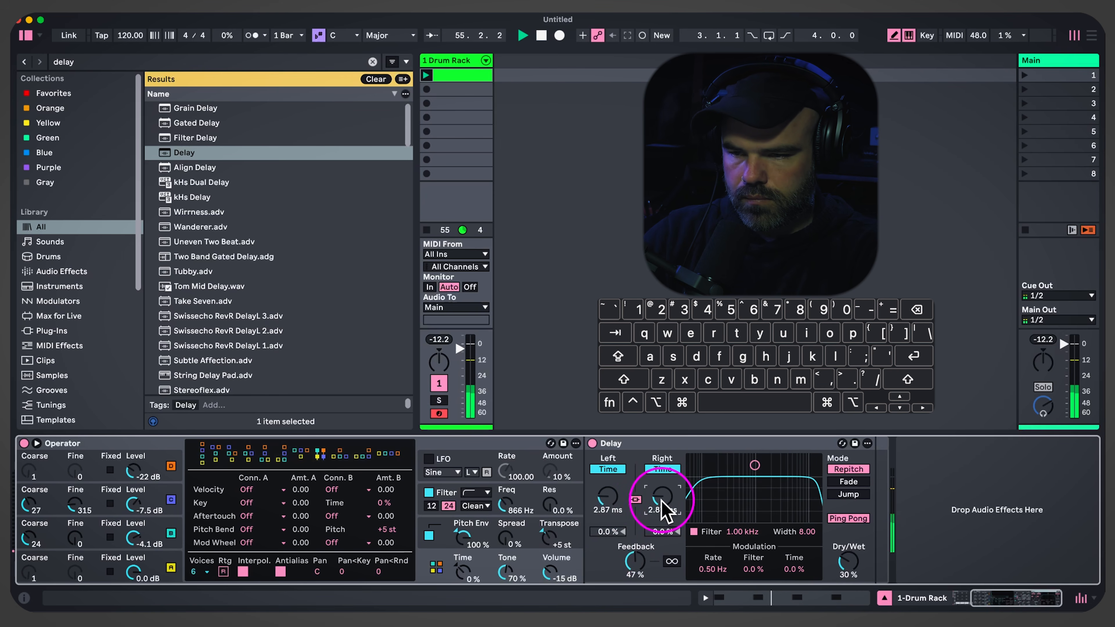
# Clear the D#1 notes from the Drum Rack clip and draw quarter-note C1 hits on all four beats
pyautogui.hscroll(-5, 522, 564)
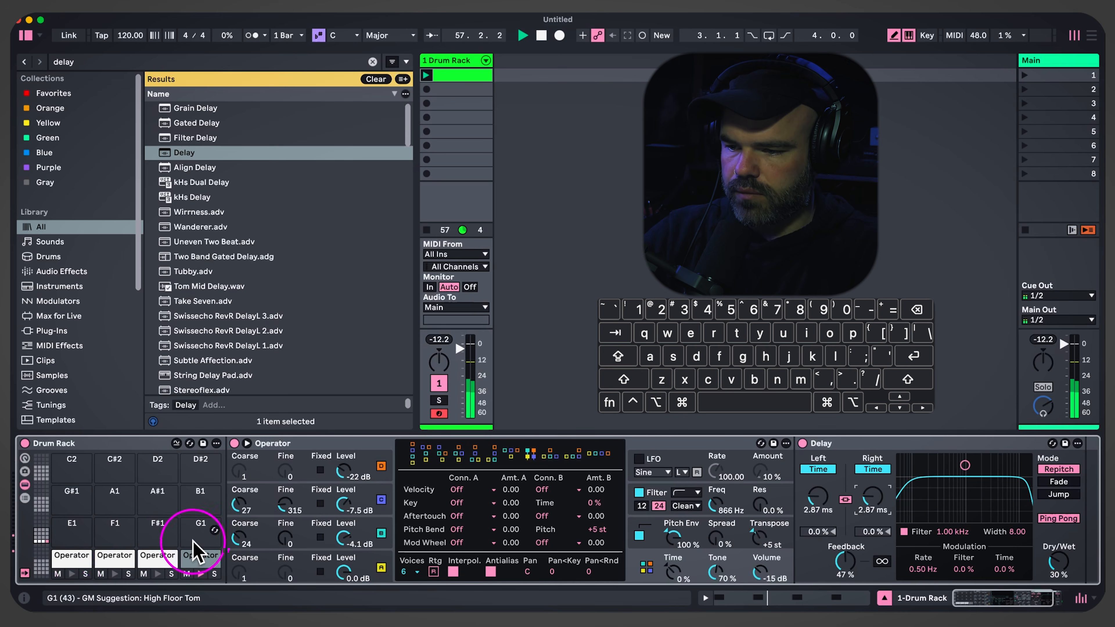
pyautogui.doubleClick(472, 78)
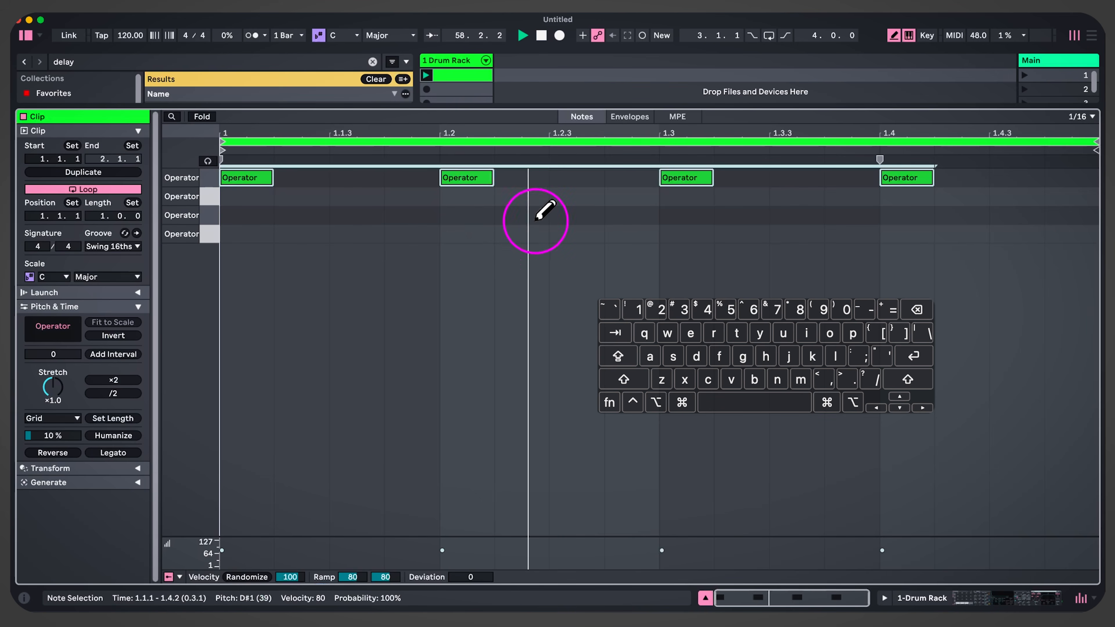
pyautogui.press('Delete')
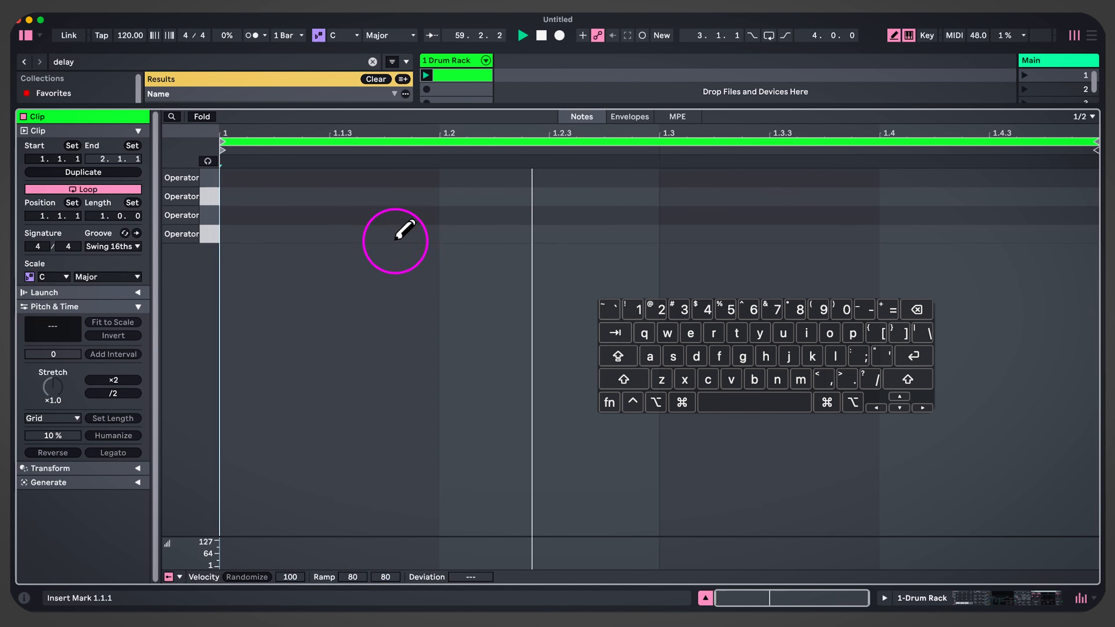
pyautogui.moveTo(376, 231)
pyautogui.mouseDown()
pyautogui.moveTo(463, 257)
pyautogui.moveTo(752, 216)
pyautogui.moveTo(867, 217)
pyautogui.mouseUp()
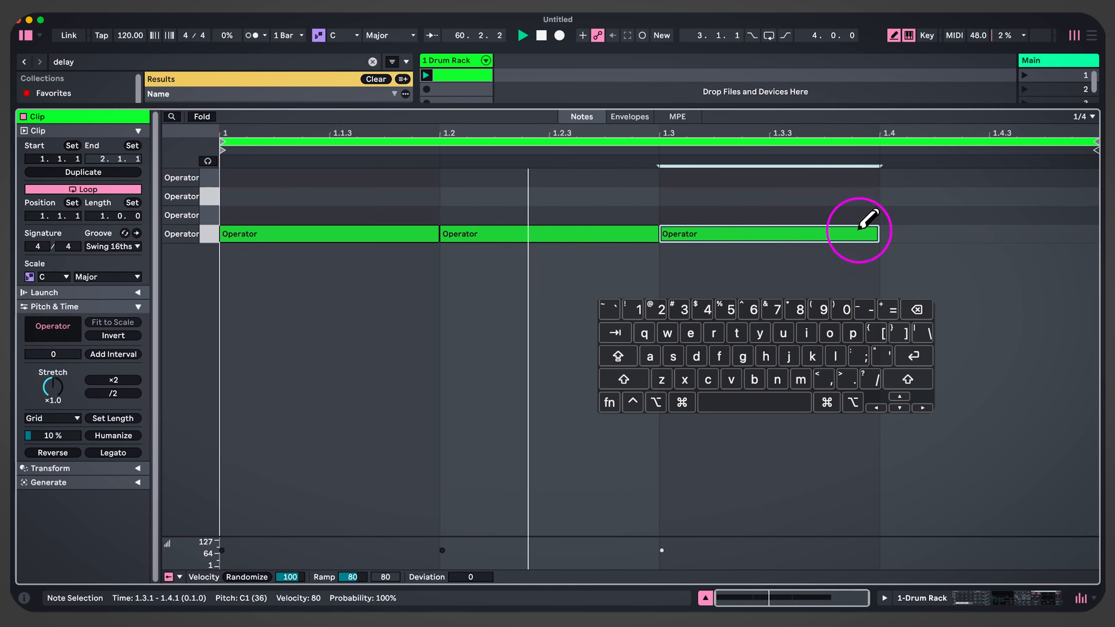
pyautogui.click(921, 234)
# Draw eighth-note C#1 hits on beats 2 and 4 of the clip
pyautogui.press('super+1')
pyautogui.click(478, 215)
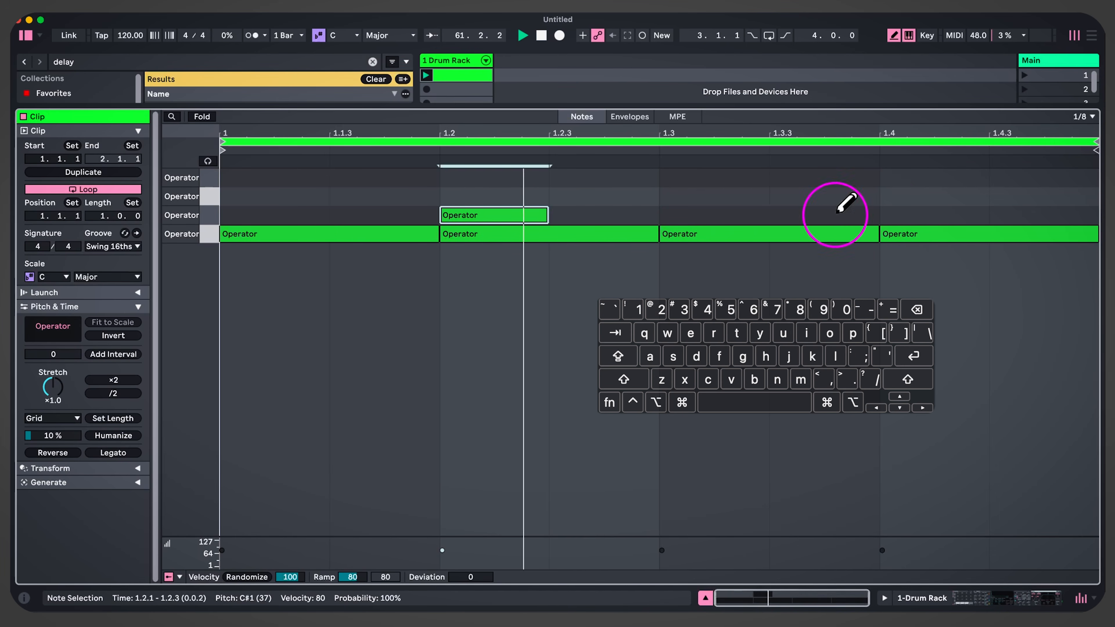
pyautogui.click(837, 214)
pyautogui.click(919, 215)
pyautogui.click(834, 215)
# Add eighth-note D#1 hits at 1.1.3, 1.3 and 1.4.3
pyautogui.click(378, 177)
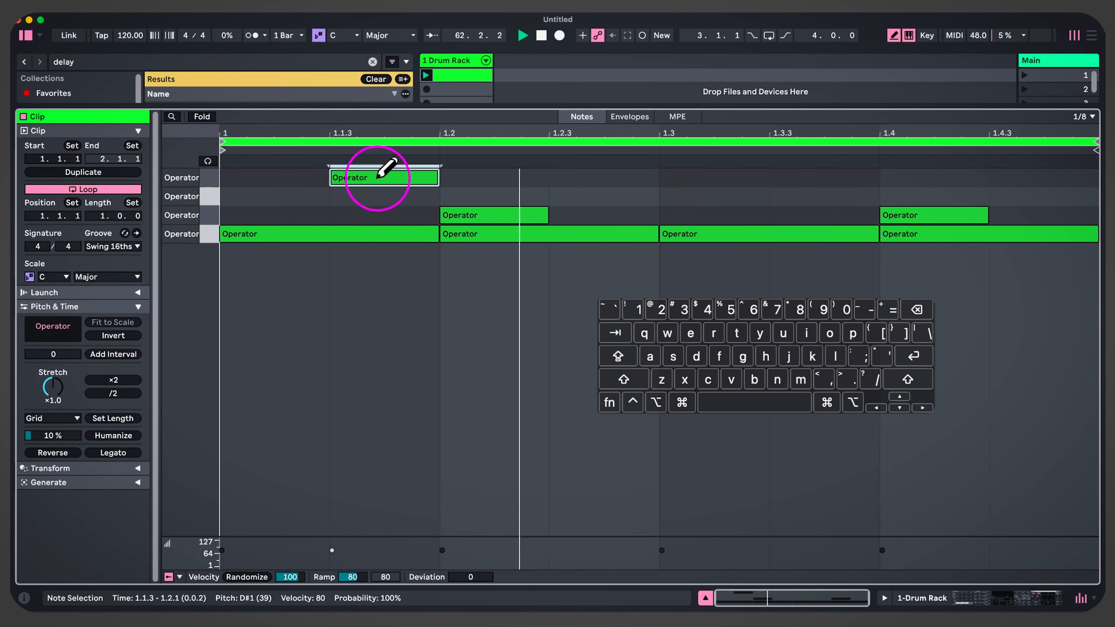
pyautogui.click(755, 178)
pyautogui.click(1018, 177)
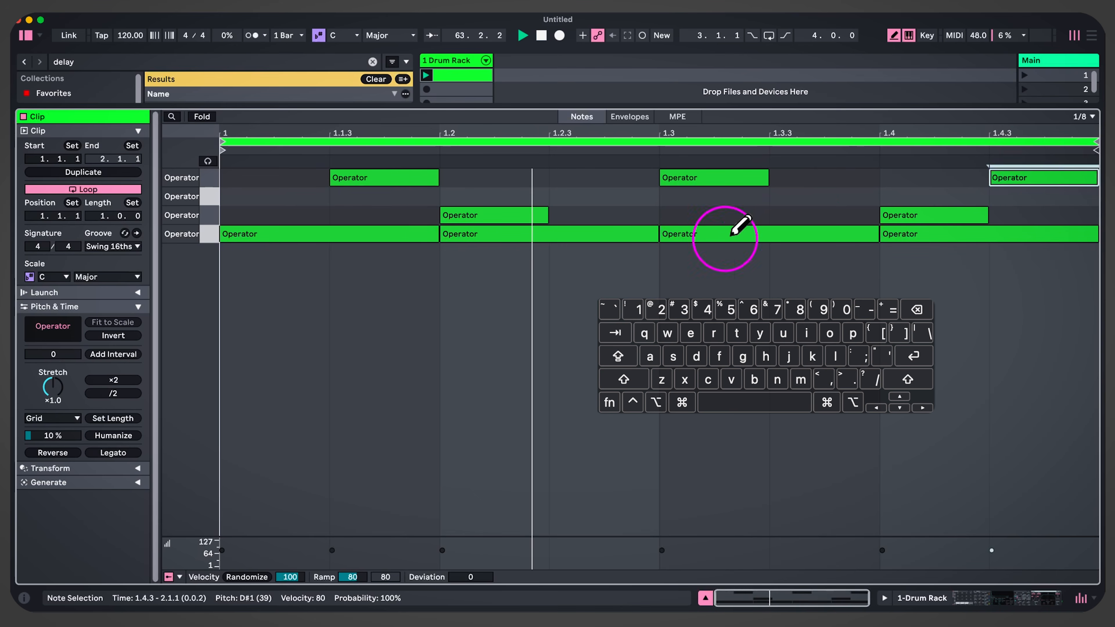
# Replace the D#1 hit on beat 3 with eighth-note hits at 1.2.3 and 1.3.3, and set the grid to 1/16
pyautogui.press('super+1')
pyautogui.press('super+3')
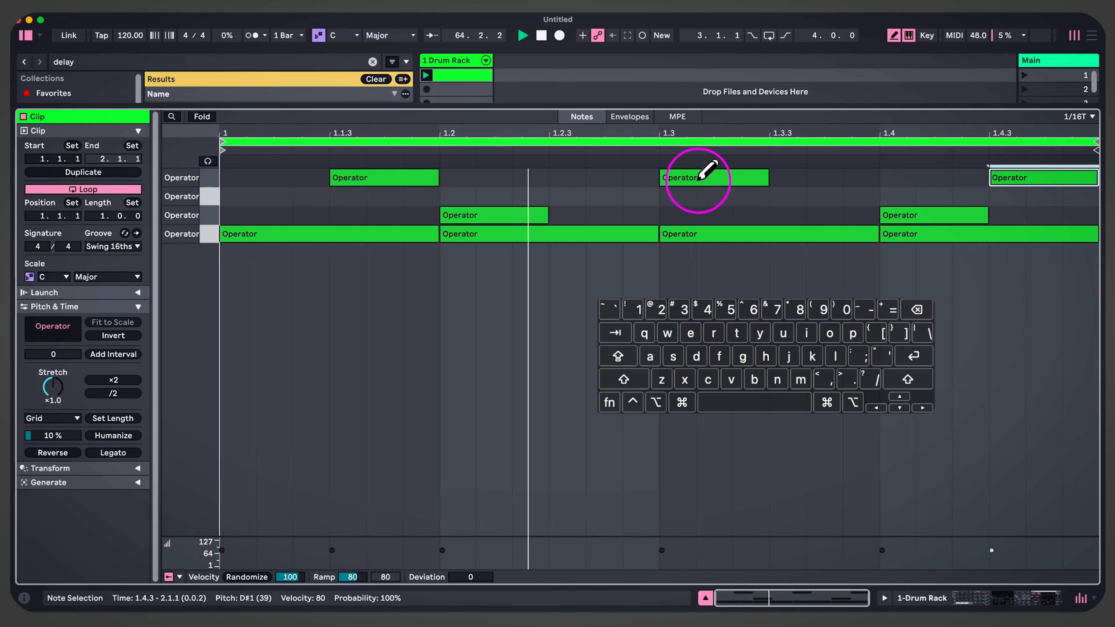
pyautogui.click(700, 176)
pyautogui.press('super+3')
pyautogui.press('super+2')
pyautogui.click(610, 177)
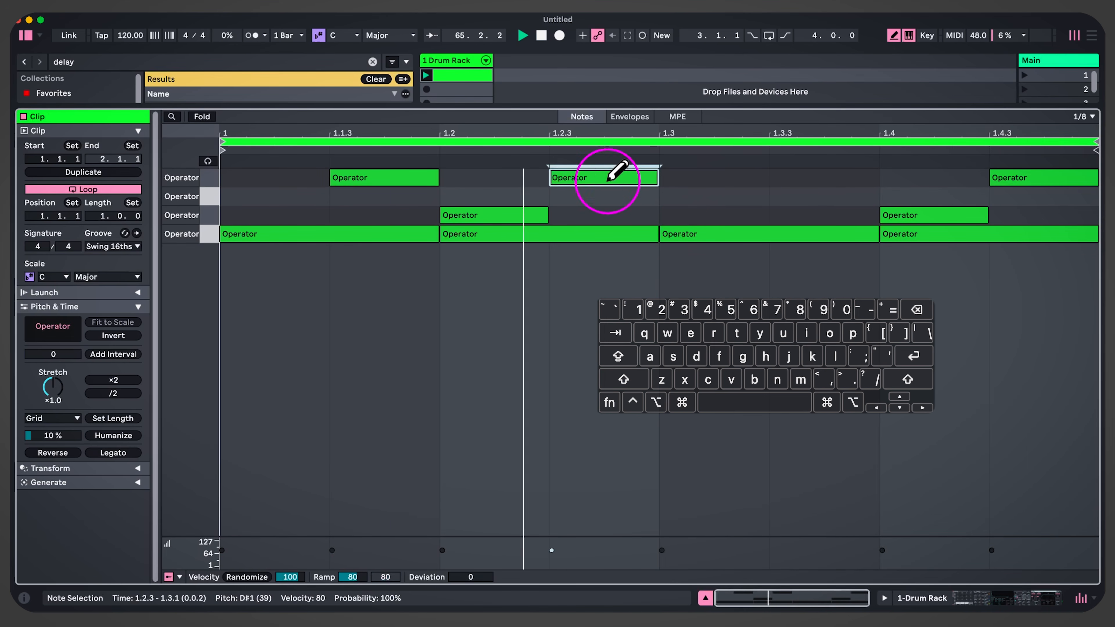
pyautogui.click(862, 177)
pyautogui.press('super+1')
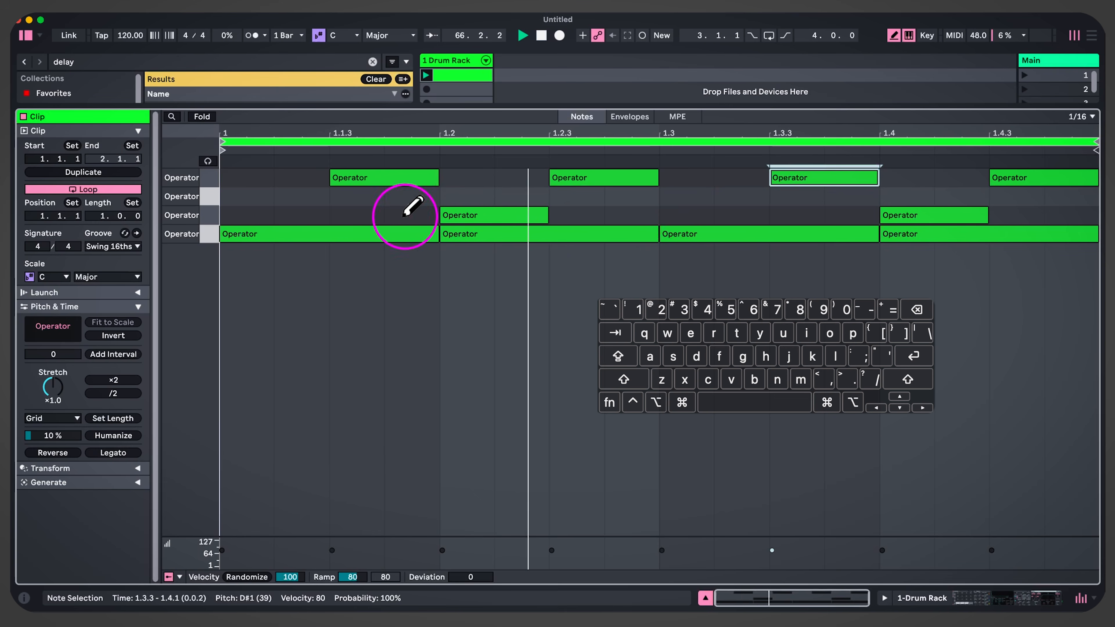
# Add sixteenth-note D1 hits to the clip at 1.1.4, 1.3.2 and 1.4.3
pyautogui.click(404, 196)
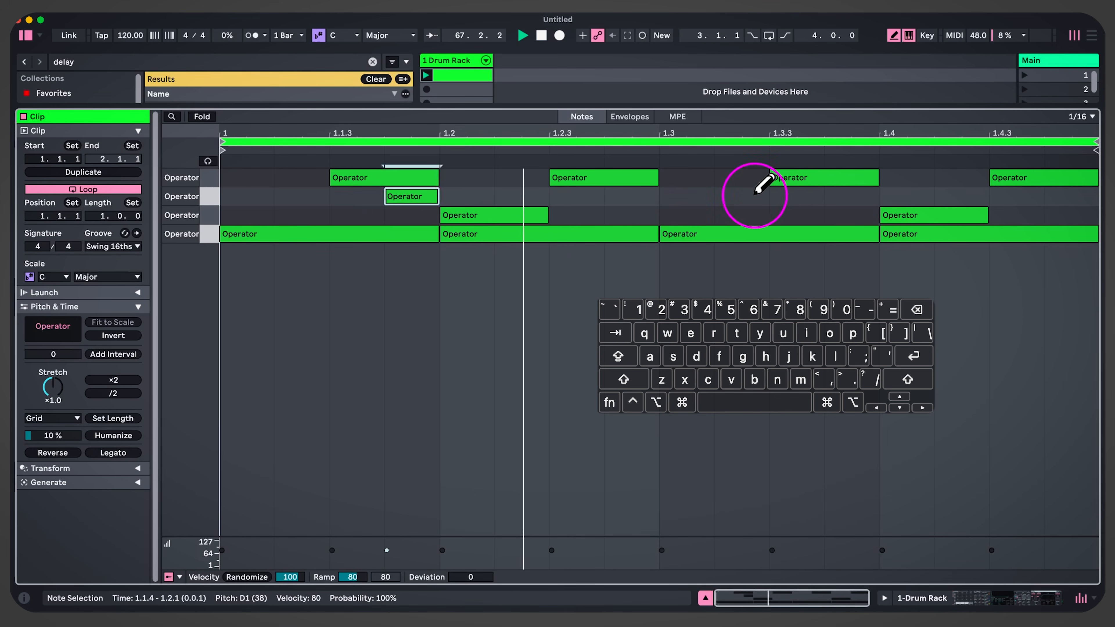
pyautogui.click(756, 193)
pyautogui.click(1010, 196)
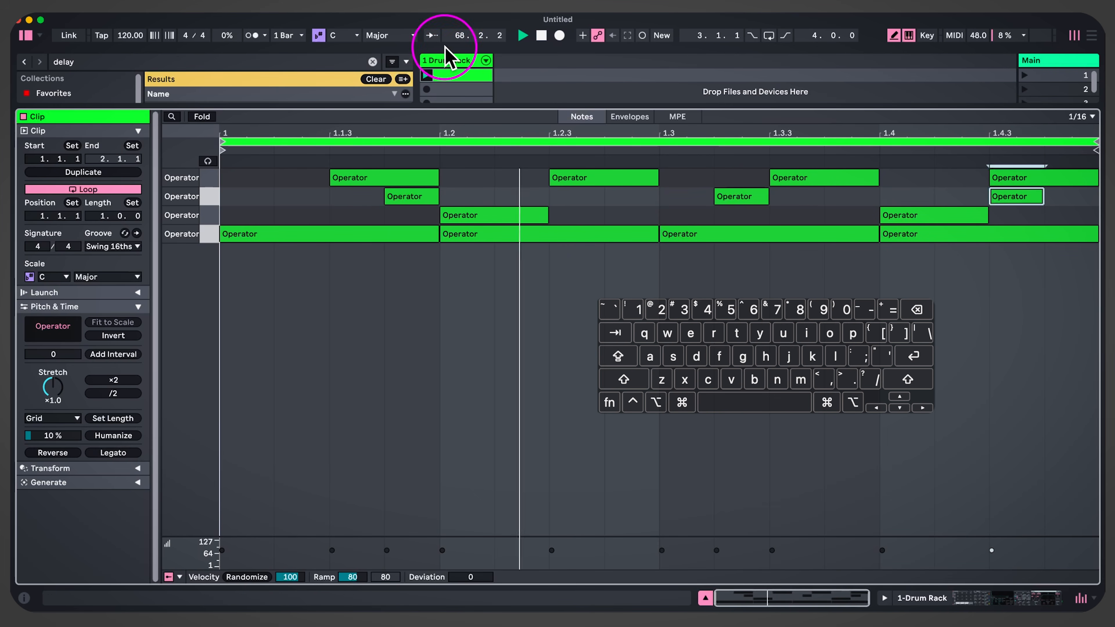
# Copy the Drum Rack's C1 Operator to the E1 pad and rename the copy Chonk Kick
pyautogui.click(450, 60)
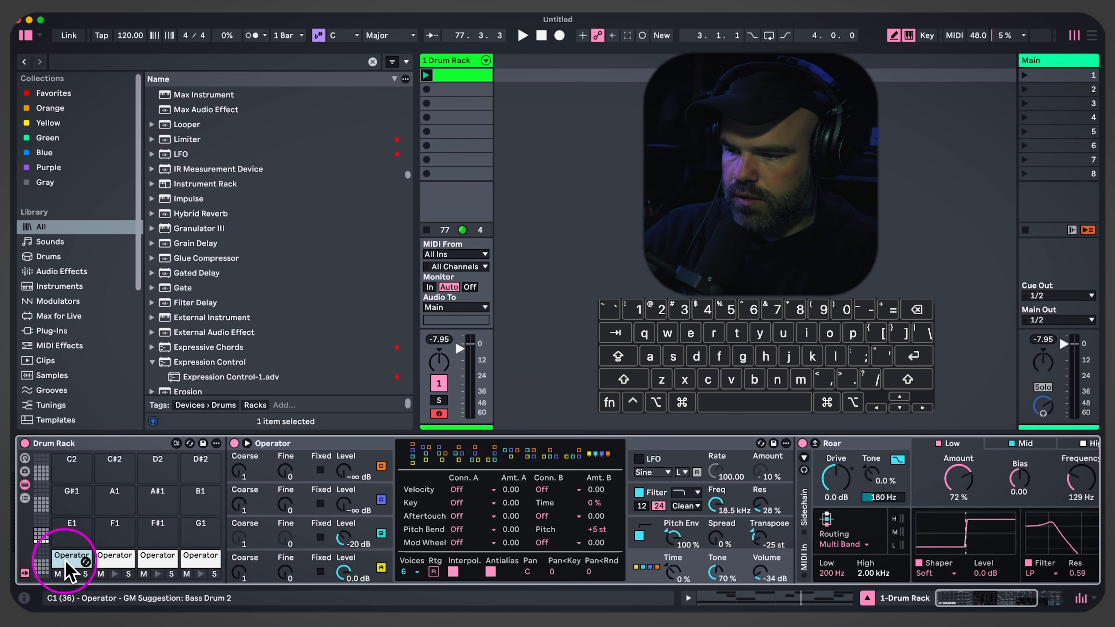
pyautogui.moveTo(71, 570); pyautogui.dragTo(81, 527)
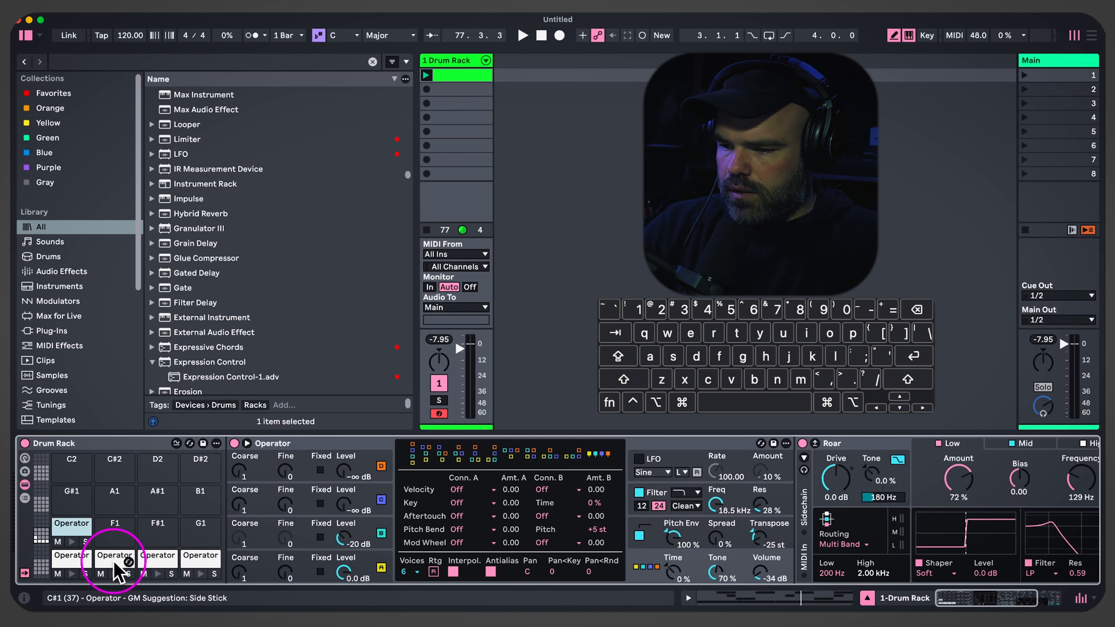
pyautogui.click(72, 505)
pyautogui.click(69, 529)
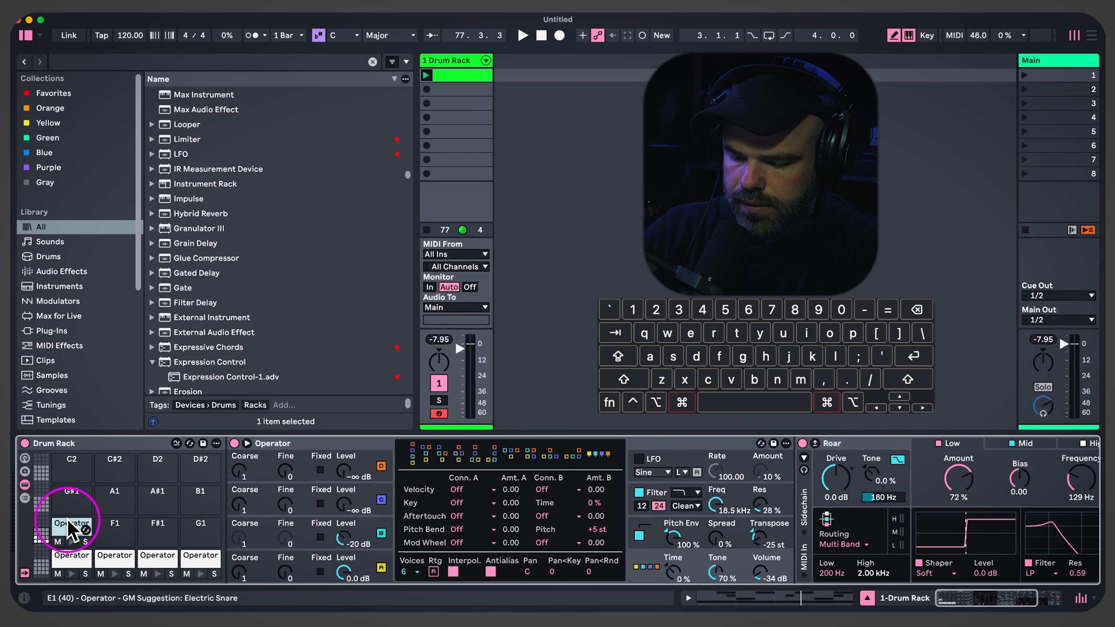
pyautogui.press('super+r')
pyautogui.write('Cho')
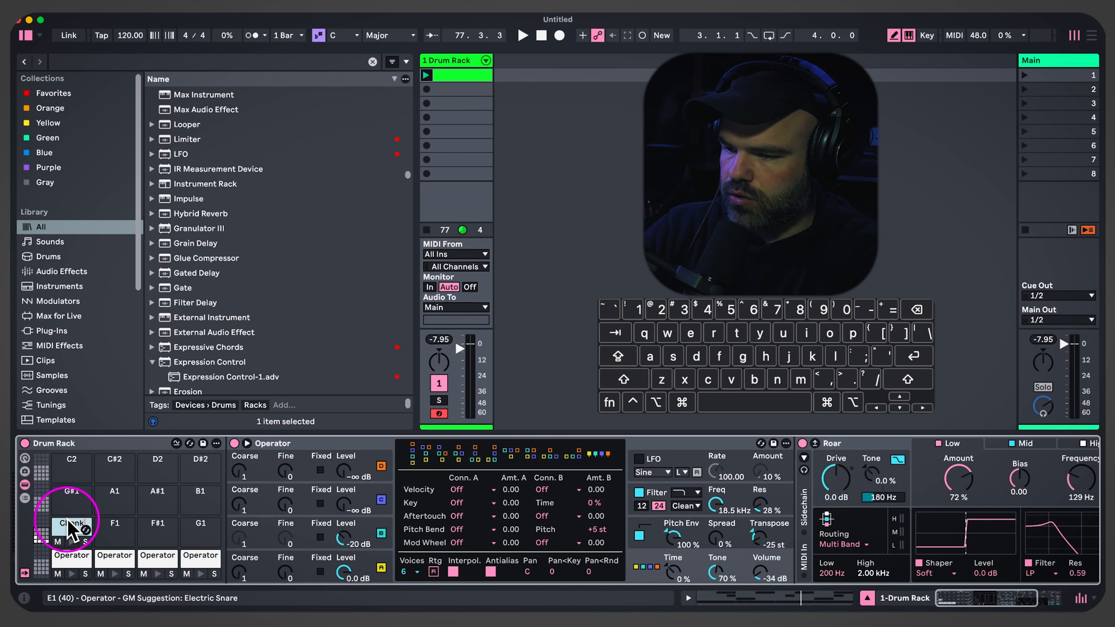
pyautogui.write('nk Kick')
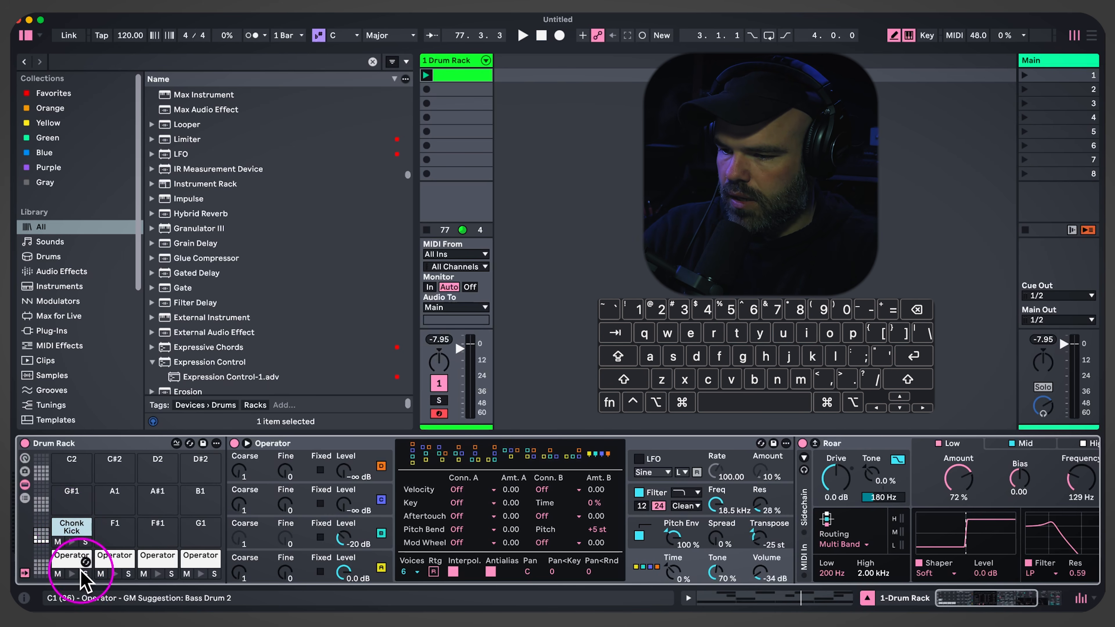
# Rename the C1 pad as Rand Kick
pyautogui.click(70, 562)
pyautogui.press('super+r')
pyautogui.write('Rand K')
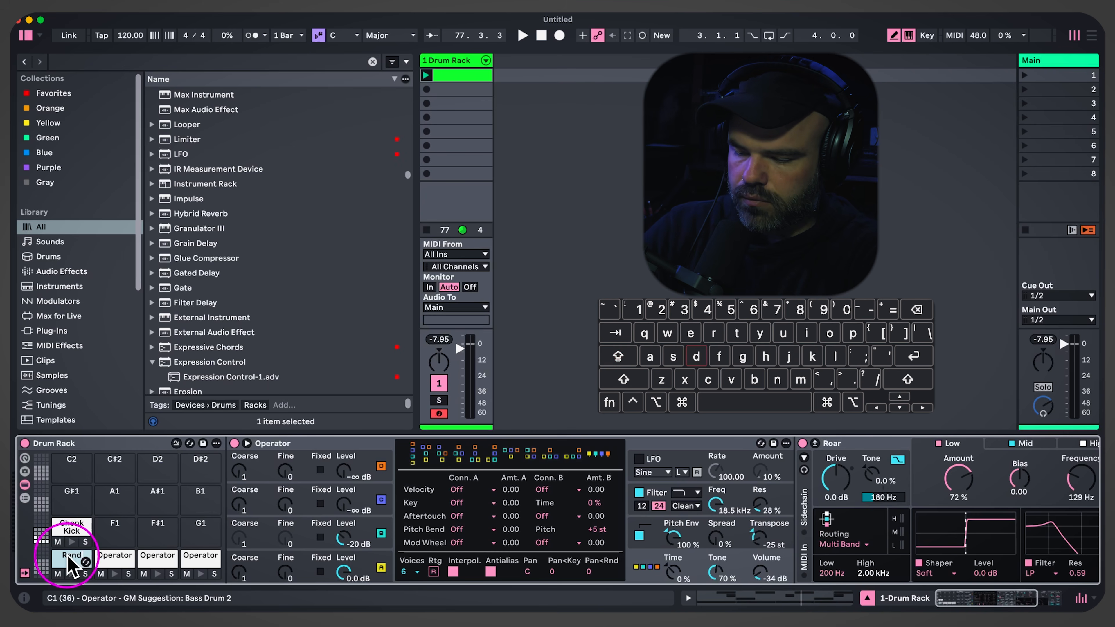
pyautogui.write('ick')
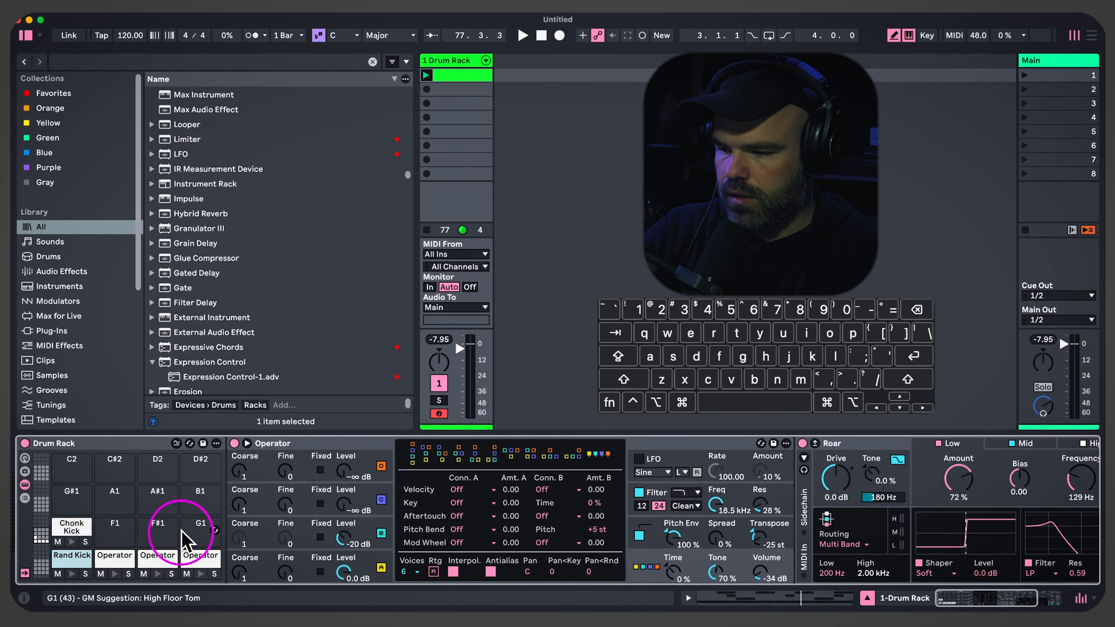
# Rename the C#1, D1 and D#1 pads as Snare, rim and hh
pyautogui.click(105, 562)
pyautogui.press('super+r')
pyautogui.write('Sna')
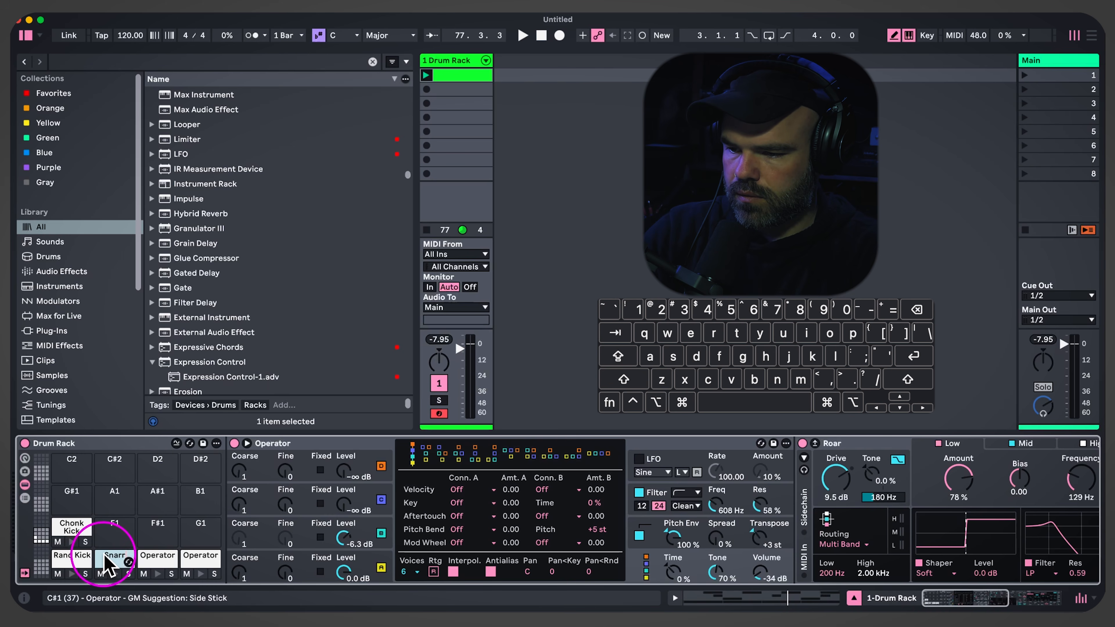
pyautogui.click(157, 560)
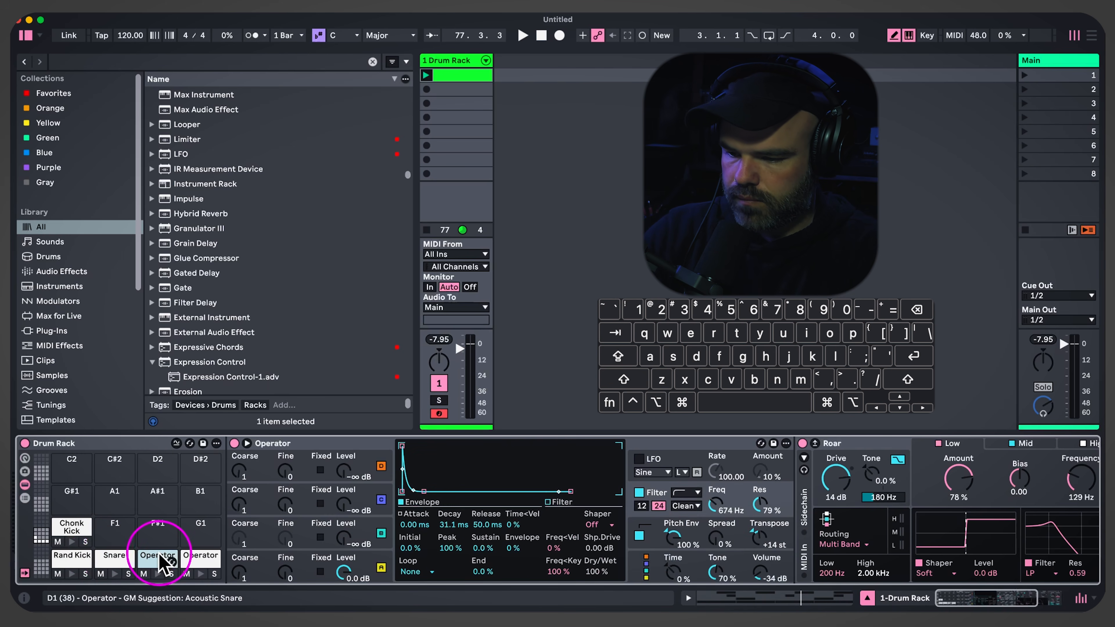
pyautogui.write('rim')
pyautogui.click(199, 560)
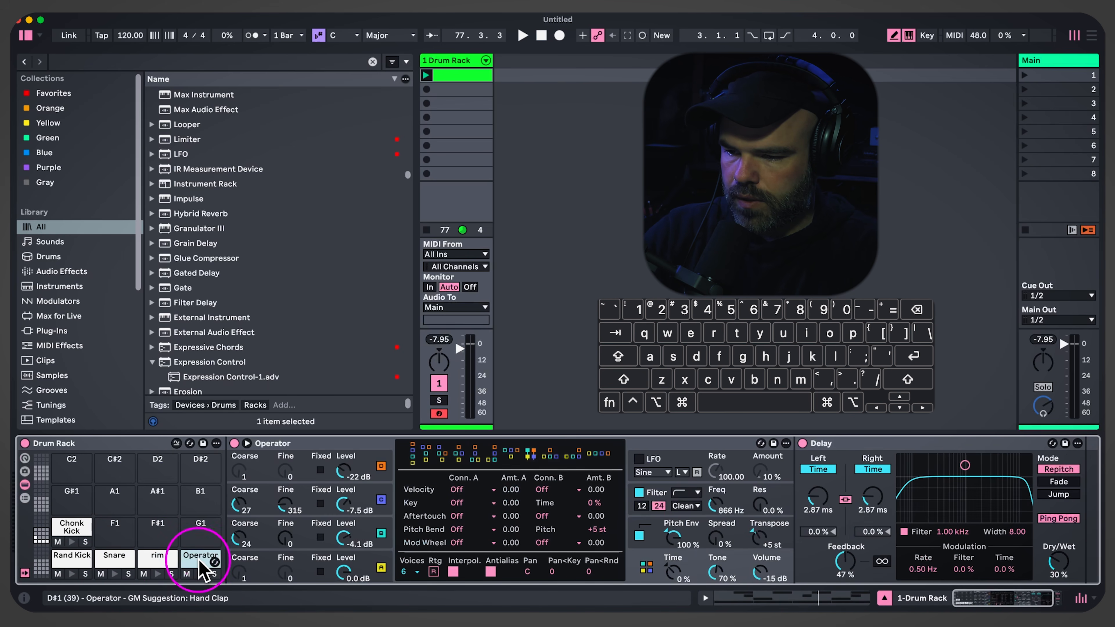
pyautogui.press('super+r')
pyautogui.write('hh')
# Find Expression Control in the browser and add it before the Operator on the Rand Kick pad
pyautogui.click(71, 557)
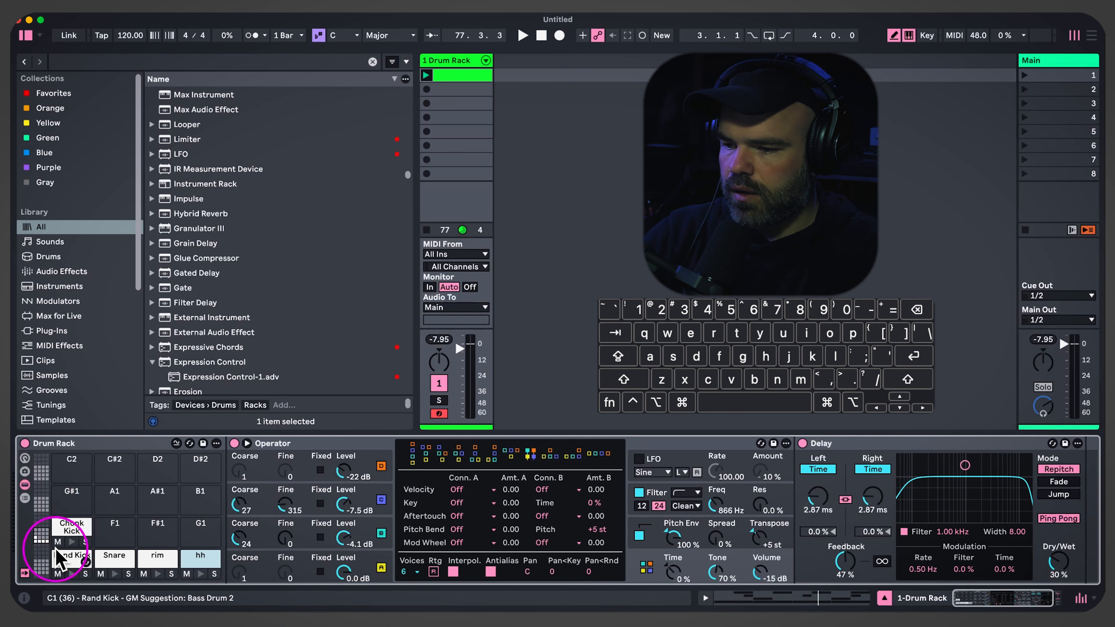
pyautogui.click(241, 471)
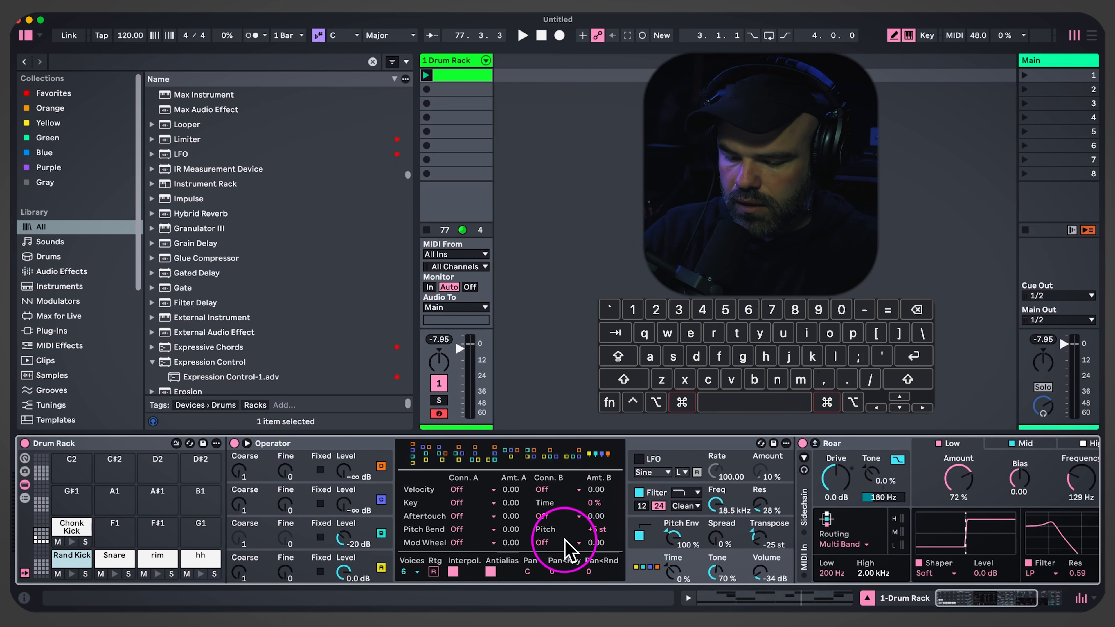
pyautogui.press('super+f')
pyautogui.write('expre')
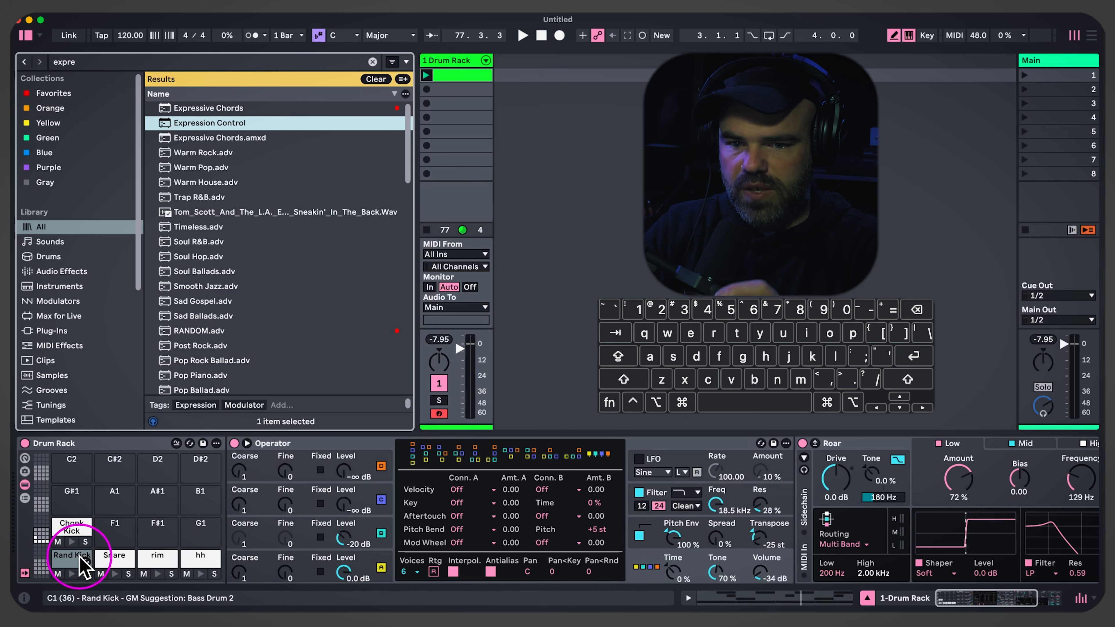
pyautogui.moveTo(210, 124); pyautogui.dragTo(252, 477)
pyautogui.moveTo(243, 491); pyautogui.dragTo(239, 492)
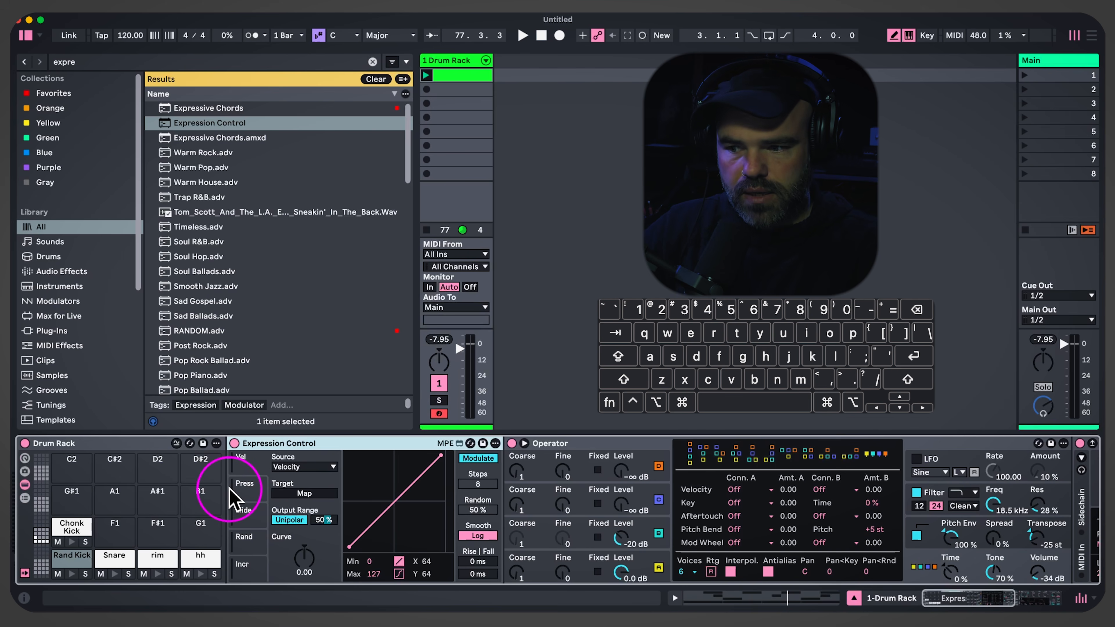
# Swap the Rand Kick's Expression Control for the preset Expression Control-1.adv
pyautogui.click(470, 443)
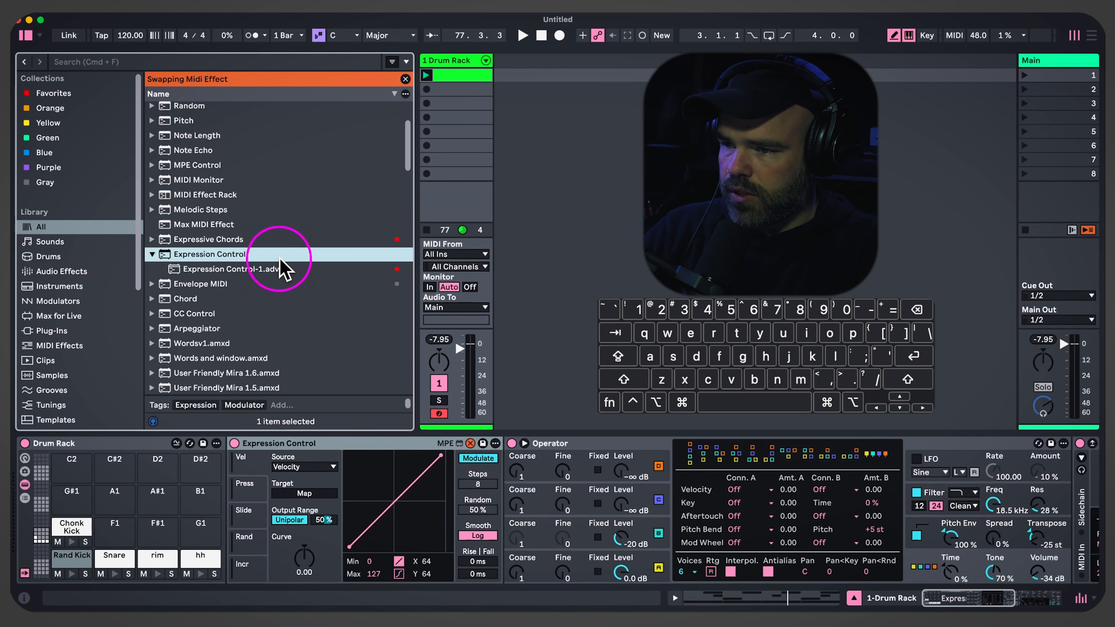
pyautogui.doubleClick(226, 270)
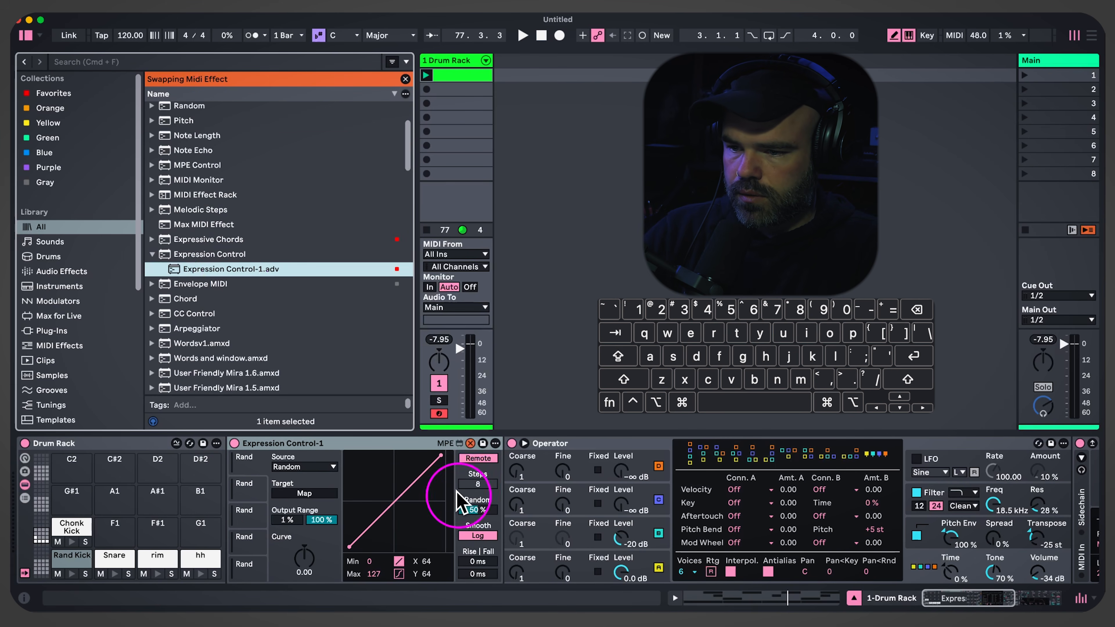
pyautogui.click(471, 444)
pyautogui.click(470, 443)
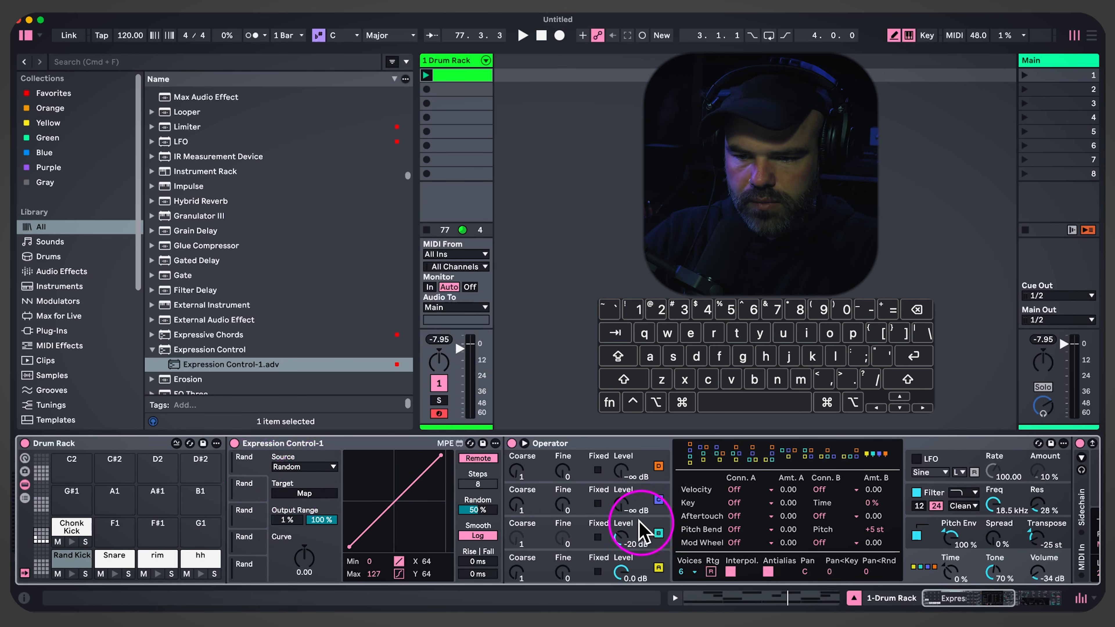
# Map the first two Rand slots of Expression Control-1 to the envelope decays of Operator's oscillators A and B
pyautogui.click(651, 562)
pyautogui.click(279, 493)
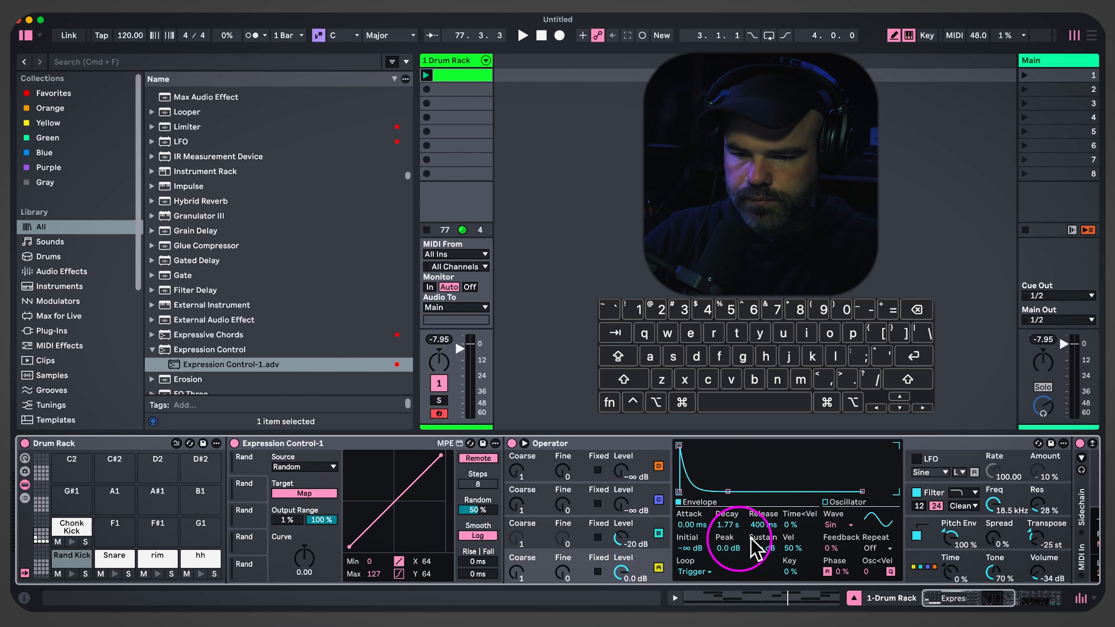
pyautogui.click(723, 524)
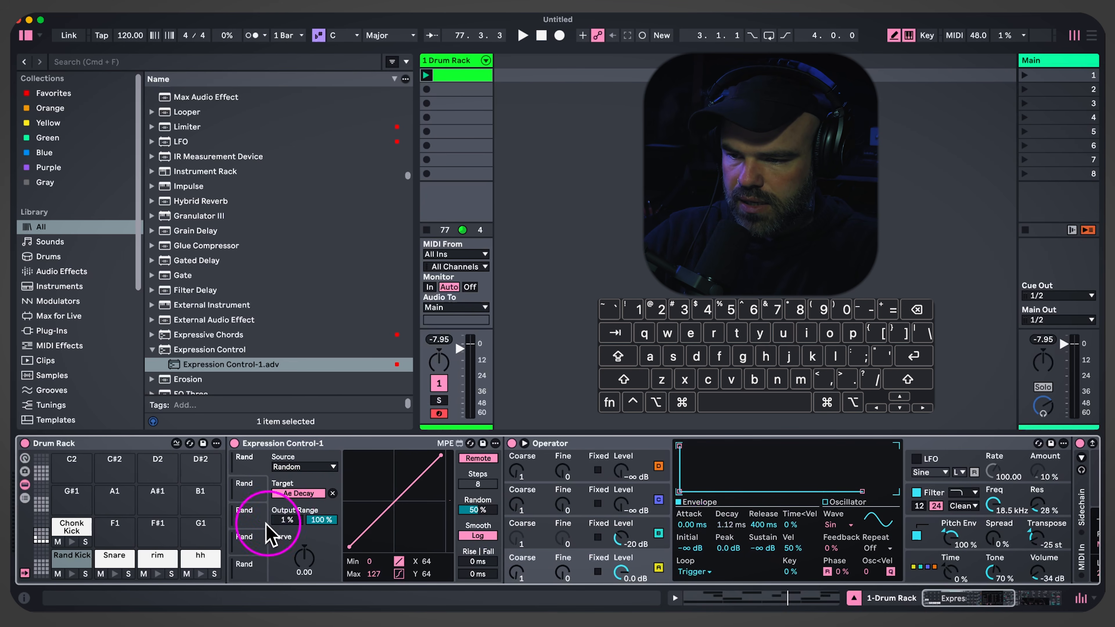
pyautogui.click(332, 493)
pyautogui.click(643, 538)
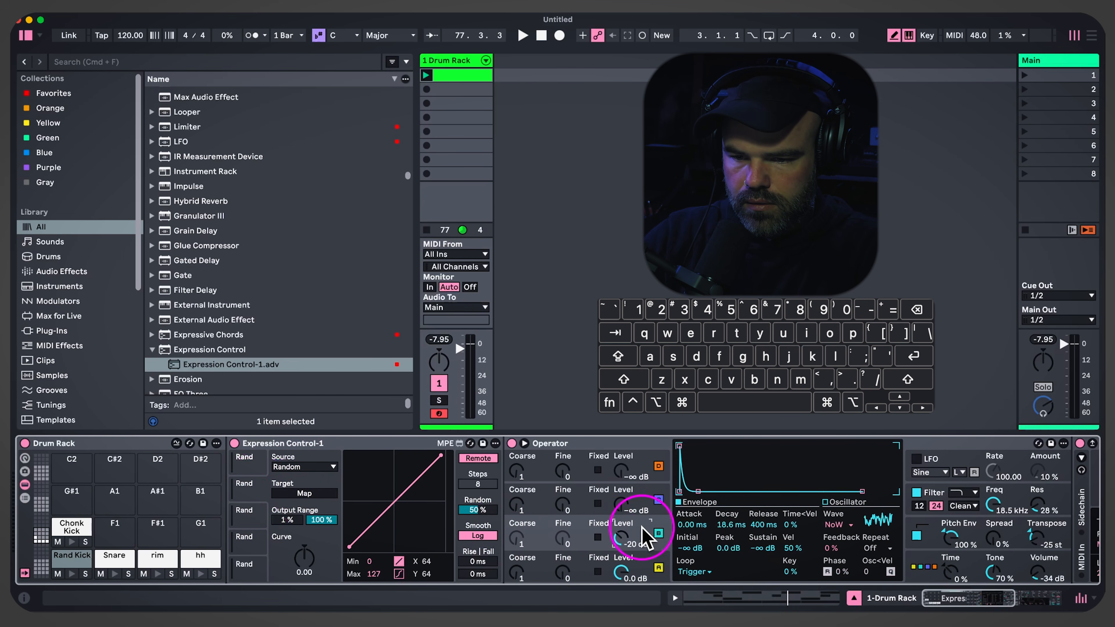
pyautogui.click(304, 494)
pyautogui.click(722, 523)
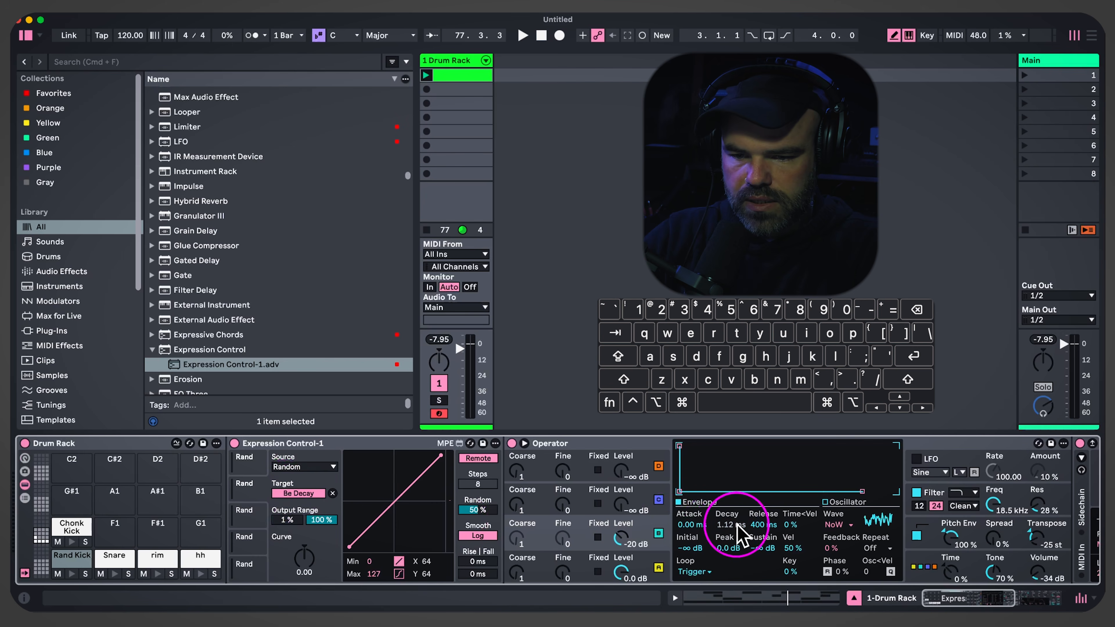
# Map the third Rand slot to the decay of Operator's pitch envelope
pyautogui.click(263, 520)
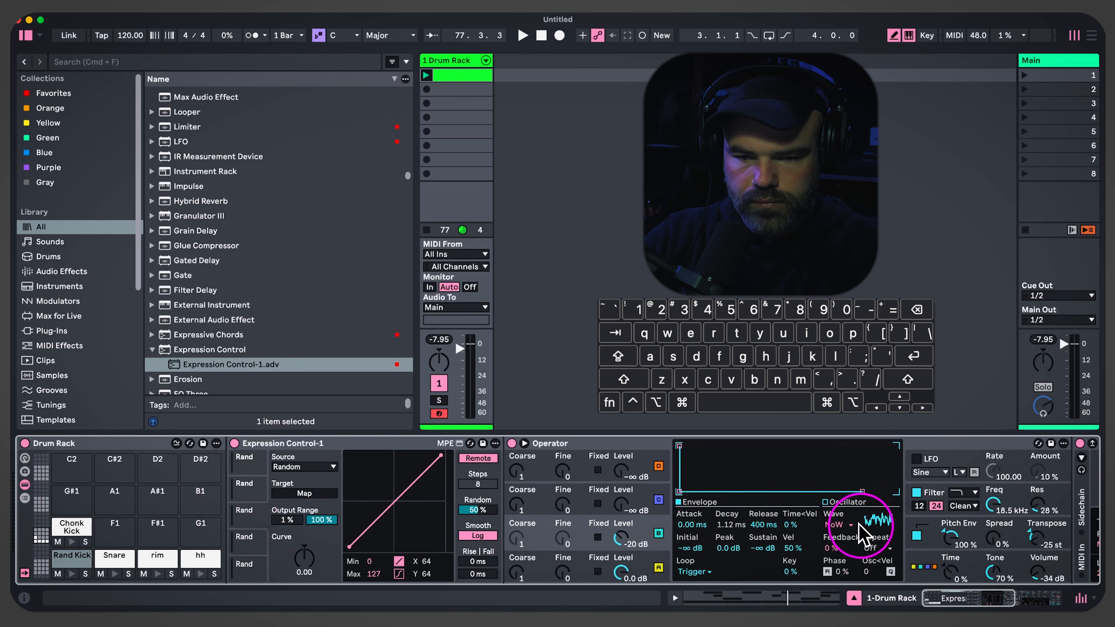
pyautogui.click(918, 527)
pyautogui.click(304, 493)
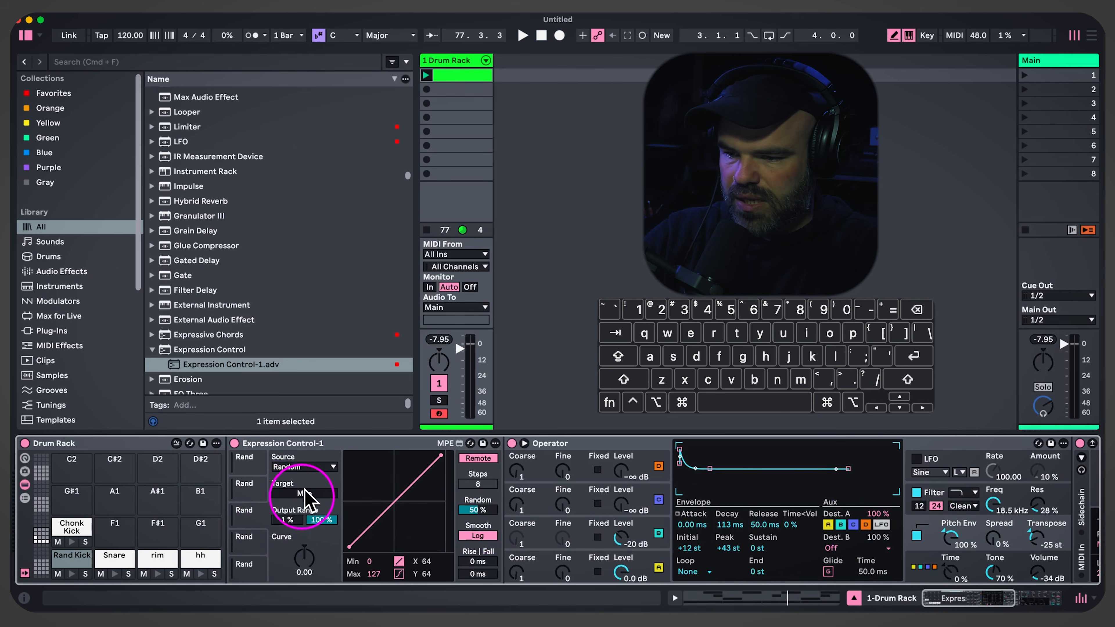
pyautogui.click(726, 525)
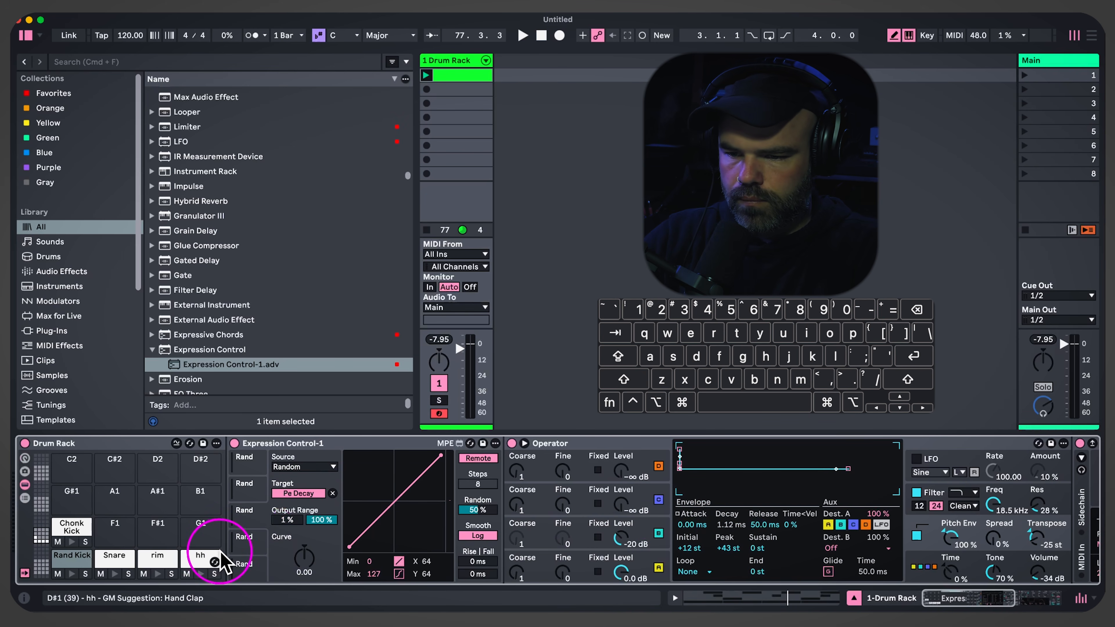
# Map the fourth Rand slot to the Amount of Roar's Low band
pyautogui.click(332, 493)
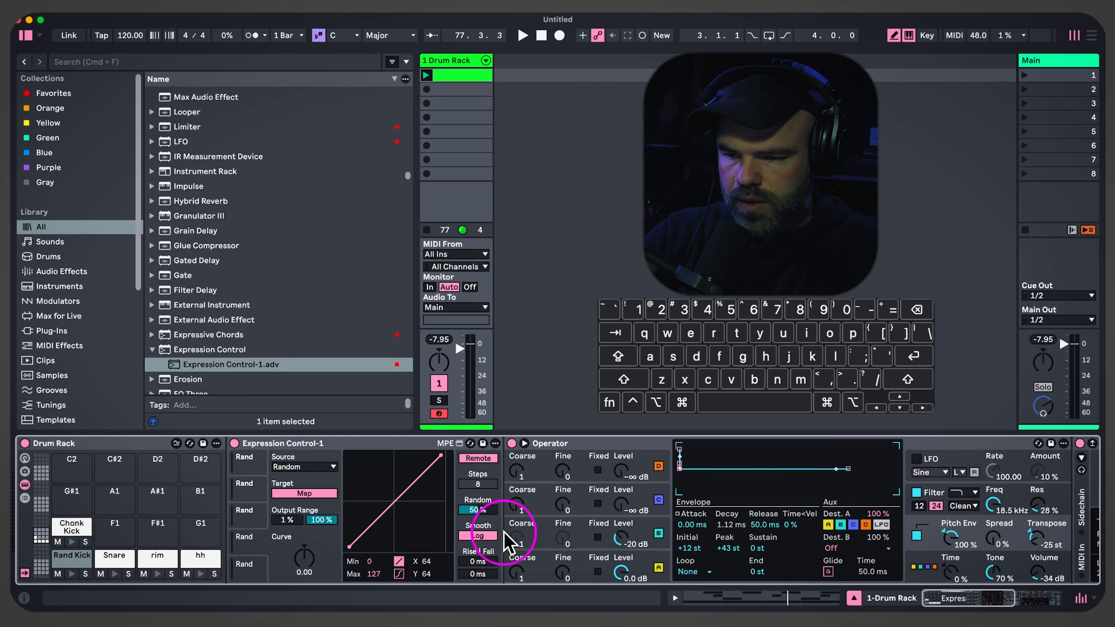
pyautogui.hscroll(5, 737, 505)
pyautogui.hscroll(5, 737, 504)
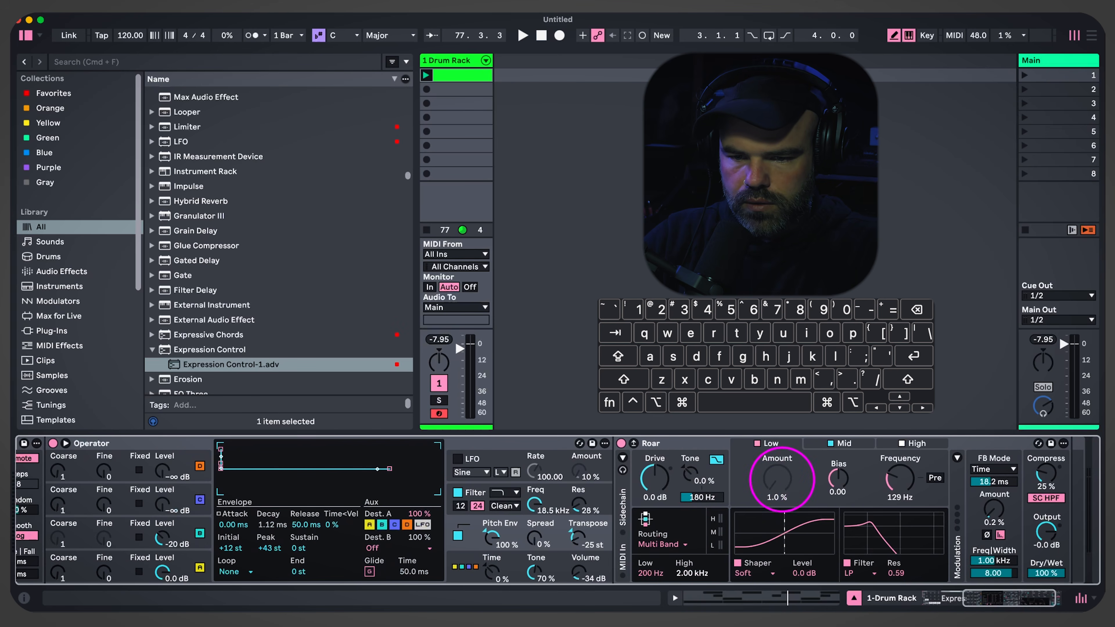
pyautogui.hscroll(-10, 729, 503)
pyautogui.hscroll(7, 455, 521)
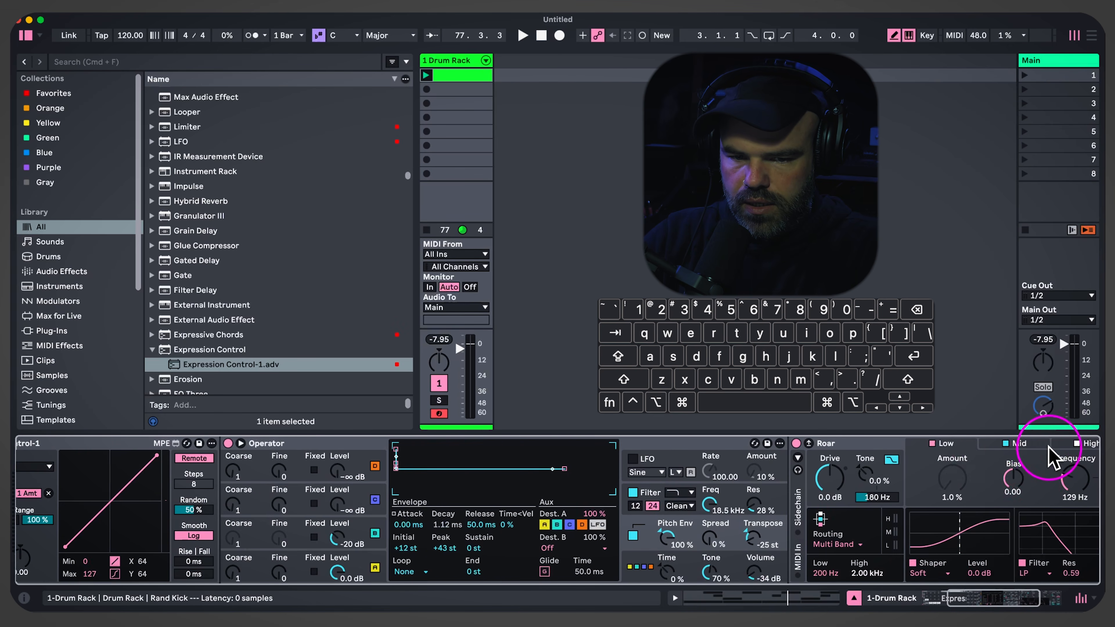
# Map the fifth Rand slot to the Amount of Roar's Mid band
pyautogui.click(1008, 446)
pyautogui.hscroll(-10, 546, 523)
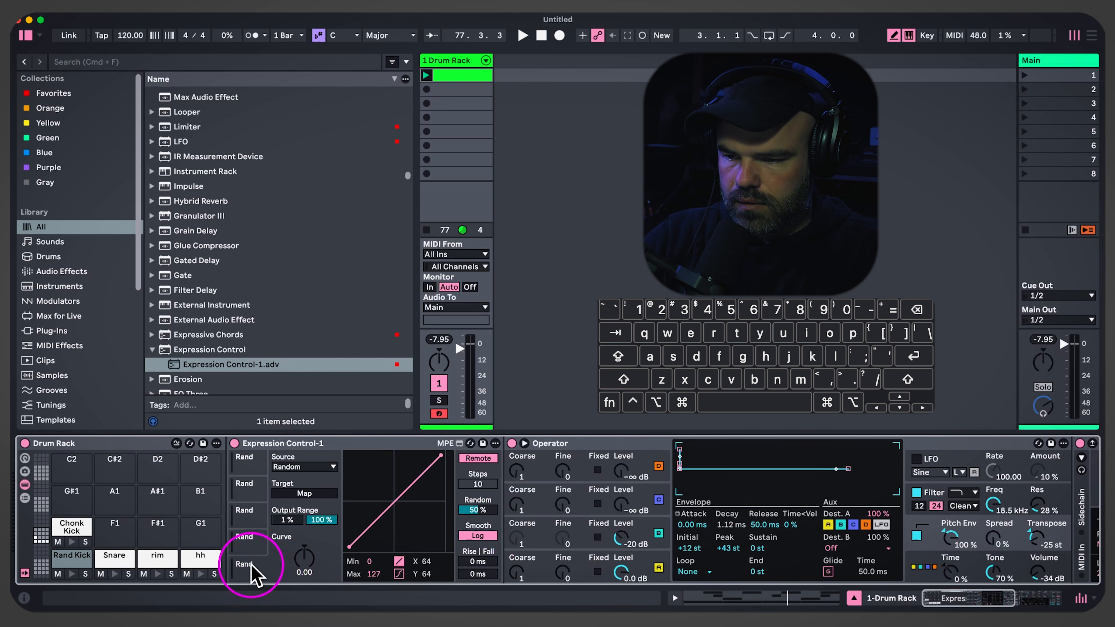
pyautogui.hscroll(8, 806, 506)
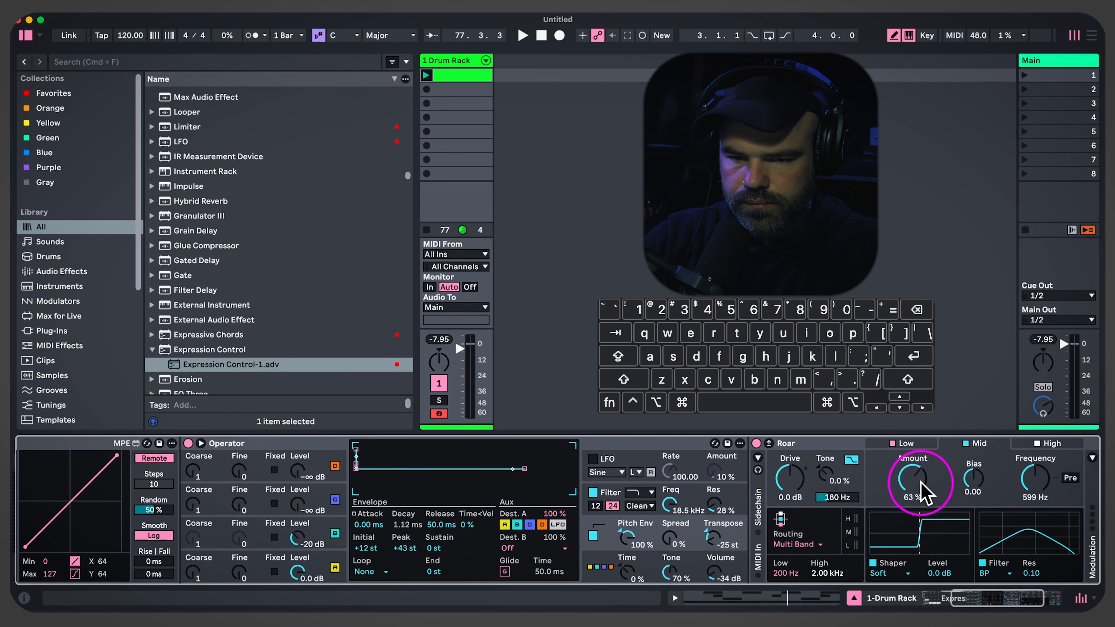
pyautogui.moveTo(920, 491); pyautogui.dragTo(921, 549)
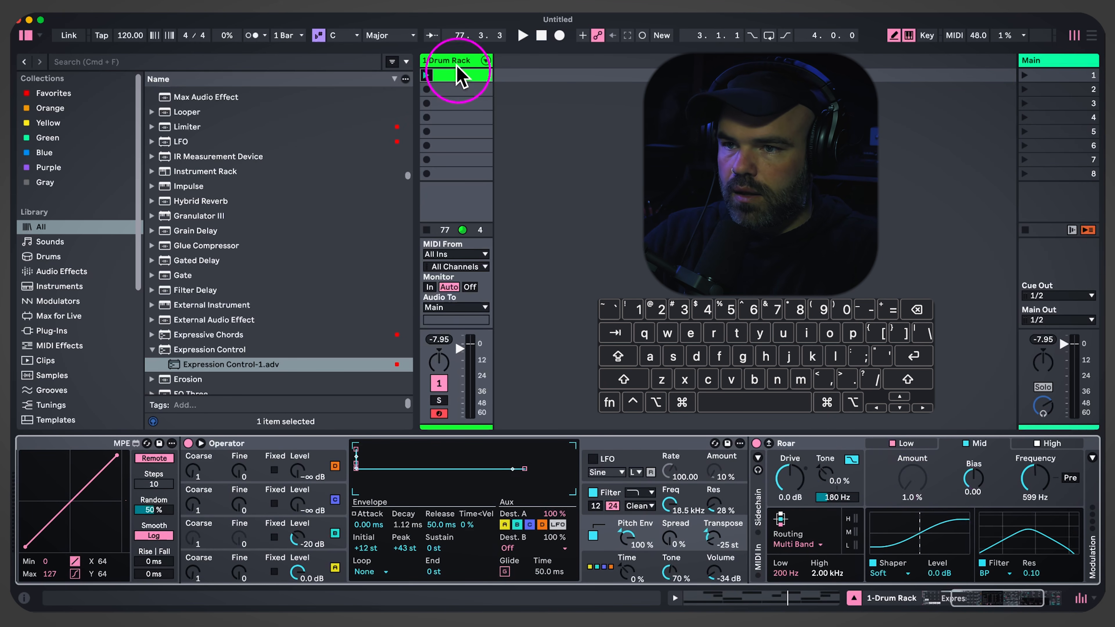
# Clear the notes in the Drum Rack clip and draw a Rand Kick quarter note on each of the four beats
pyautogui.doubleClick(465, 75)
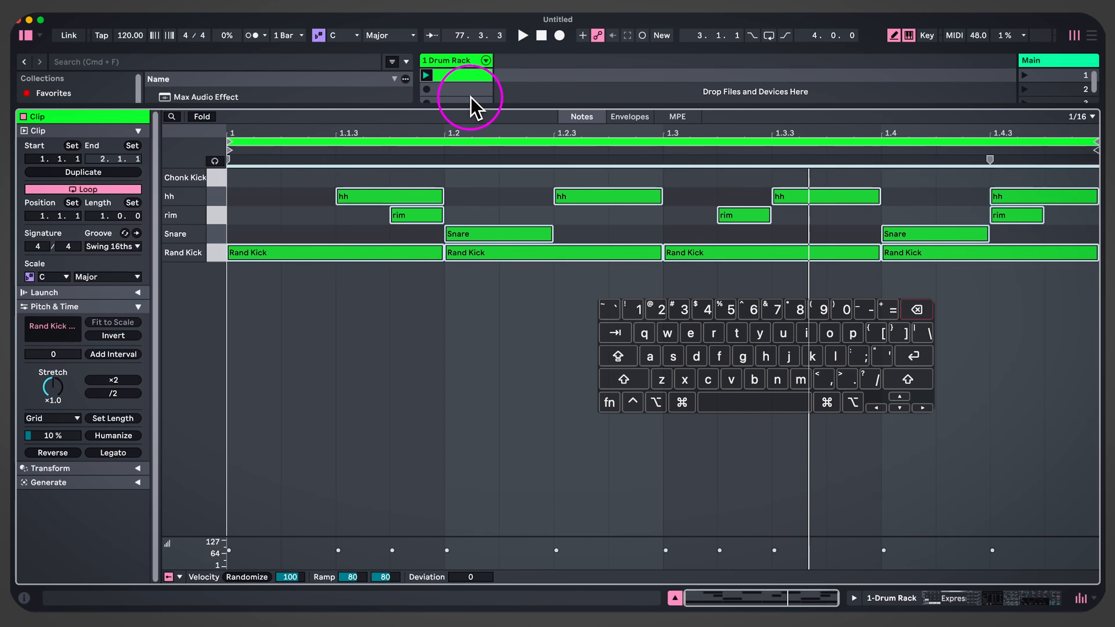
pyautogui.press('super+2')
pyautogui.press('super+2')
pyautogui.click(321, 251)
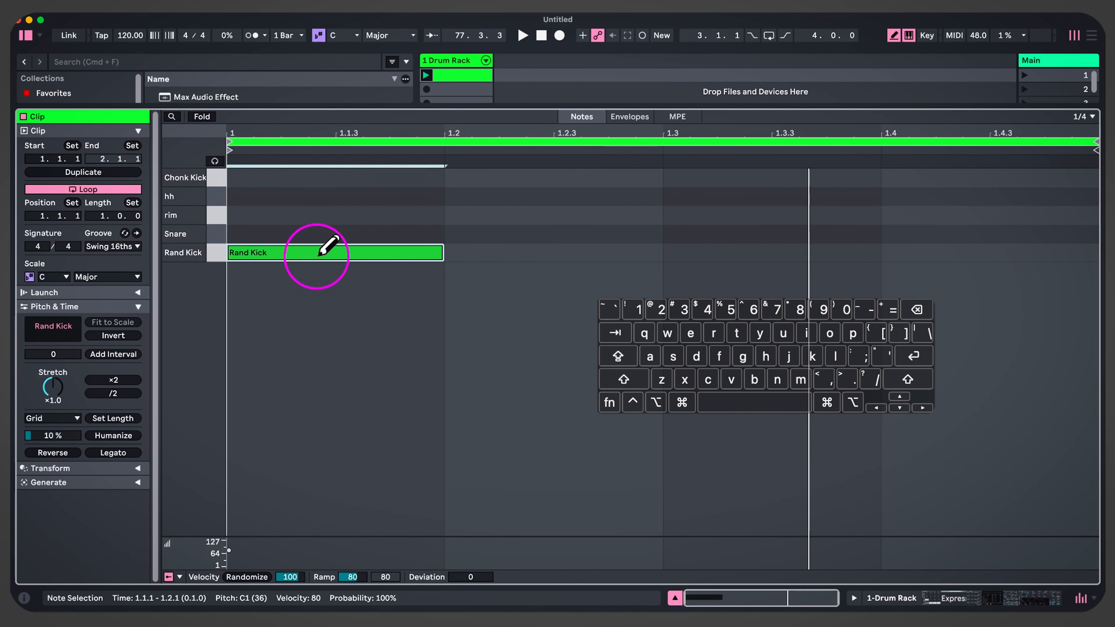
pyautogui.click(643, 251)
pyautogui.click(753, 251)
pyautogui.click(931, 242)
pyautogui.click(917, 232)
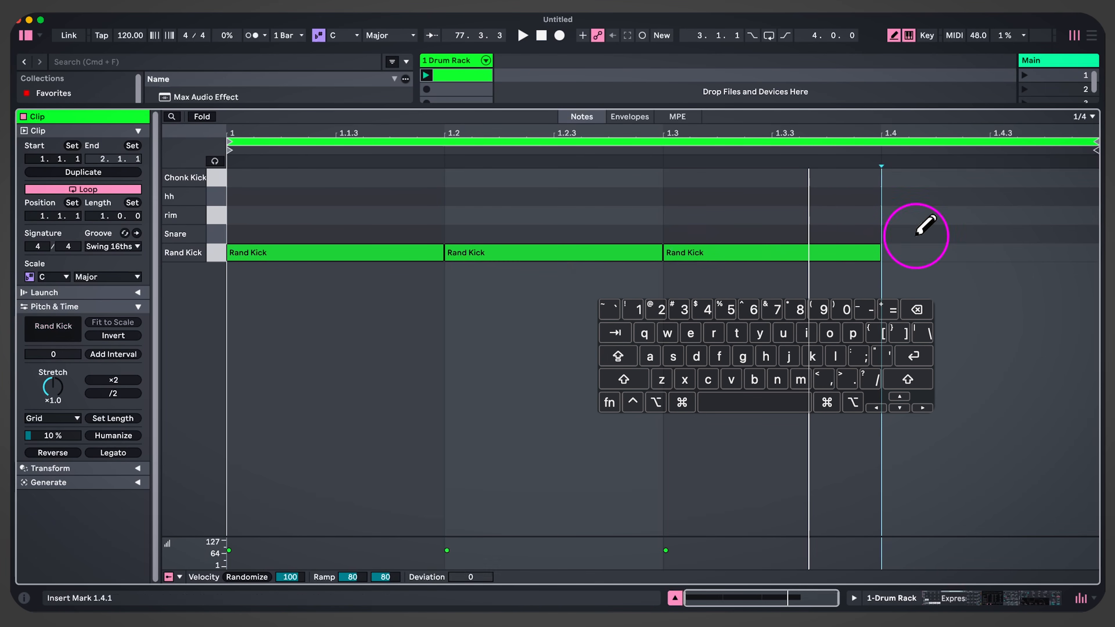
pyautogui.click(915, 252)
# Break up the Rand Kick pattern with 1/16 notes in beats 1 and 2 and a 1/8 note at 1.4.3
pyautogui.press('super+1')
pyautogui.press('super+1')
pyautogui.click(585, 253)
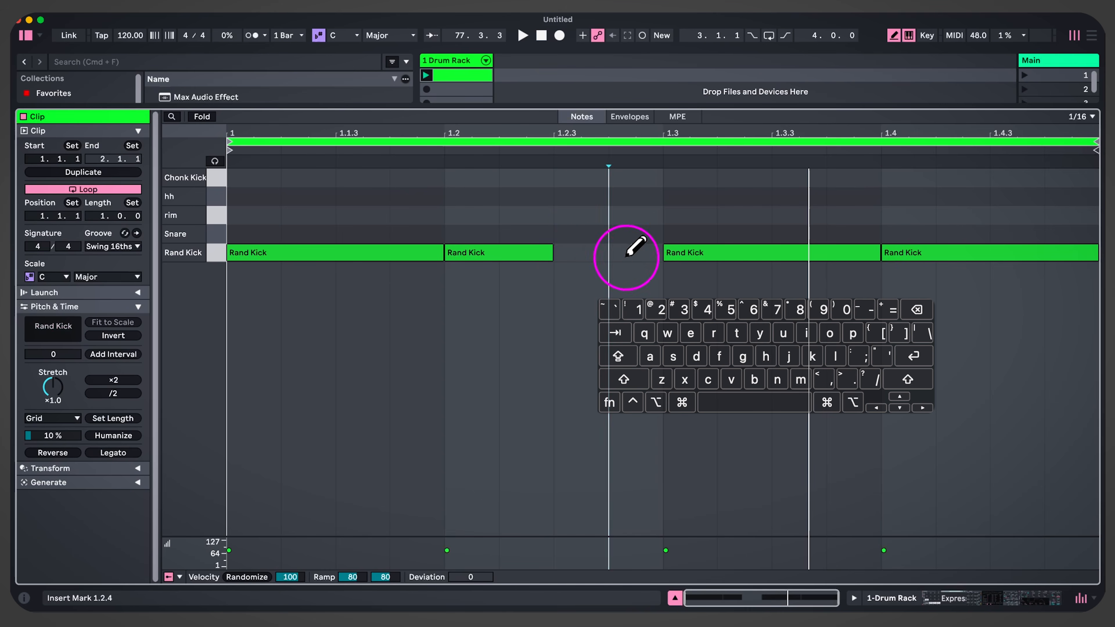
pyautogui.moveTo(635, 256); pyautogui.dragTo(582, 258)
pyautogui.click(315, 252)
pyautogui.click(307, 253)
pyautogui.click(362, 252)
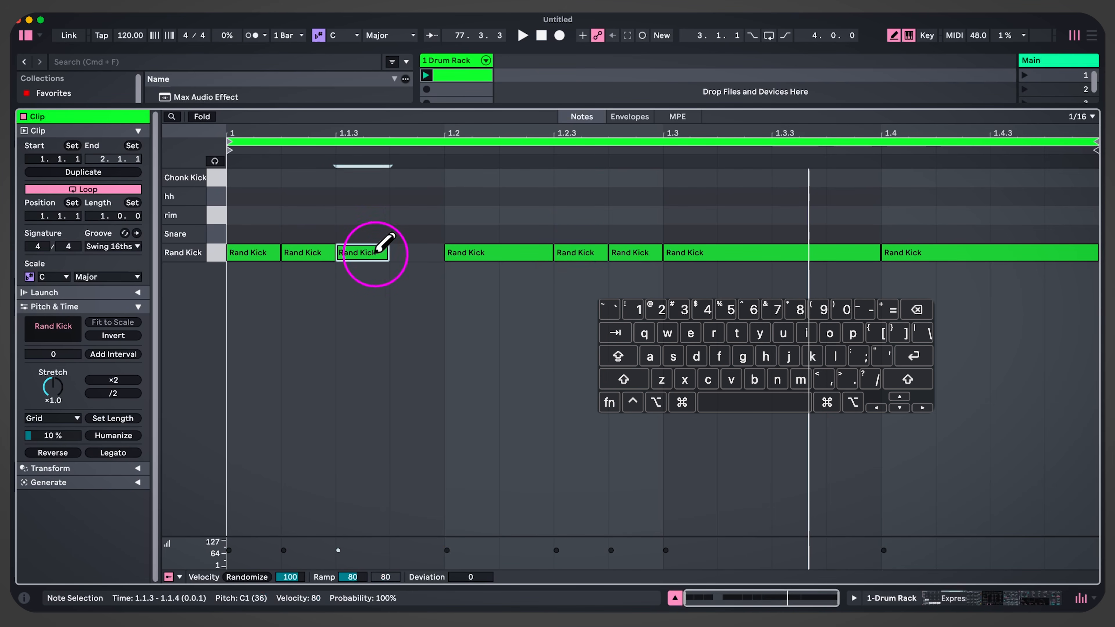
pyautogui.press('super+2')
pyautogui.click(1006, 253)
pyautogui.click(1006, 253)
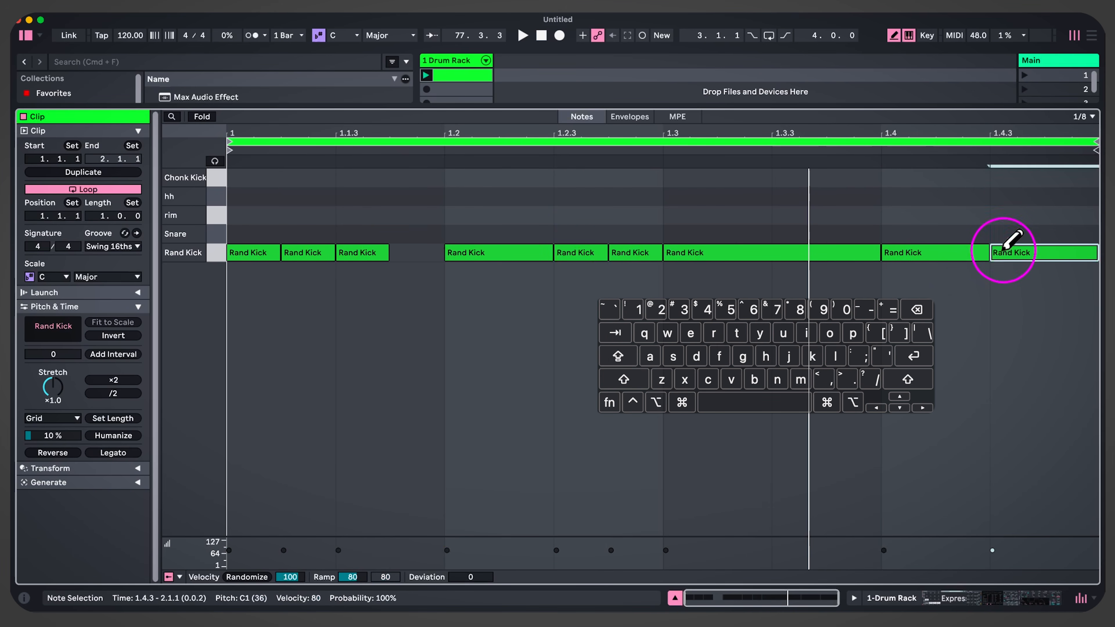
# Play the clip and narrow the output range of the pitch envelope decay mapping, with a maximum of 40 %
pyautogui.click(426, 75)
pyautogui.doubleClick(434, 61)
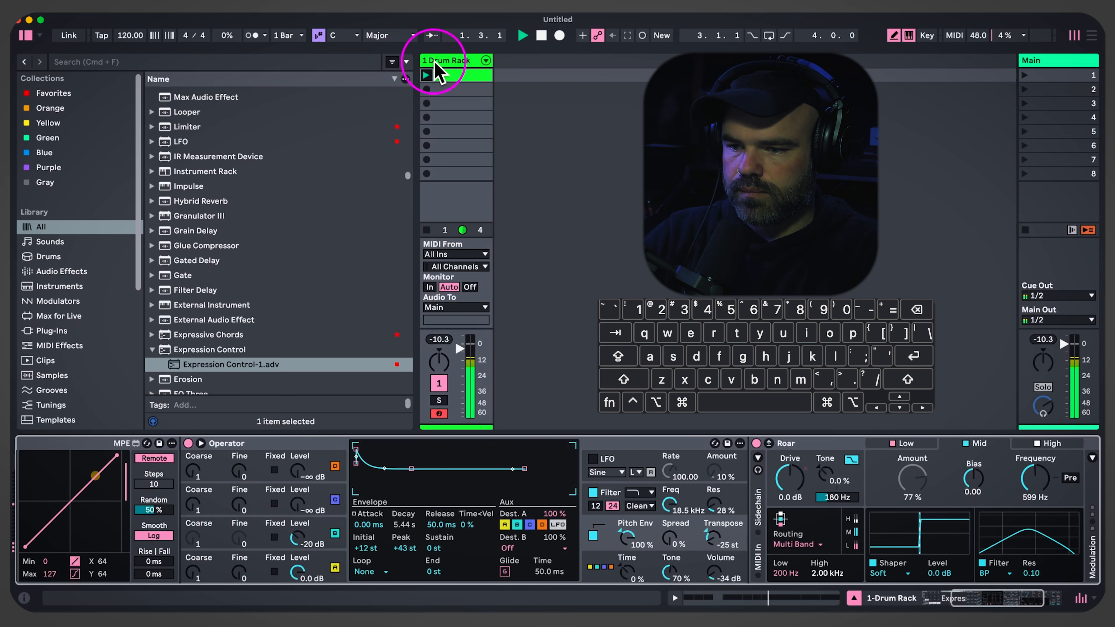
pyautogui.hscroll(-7, 380, 531)
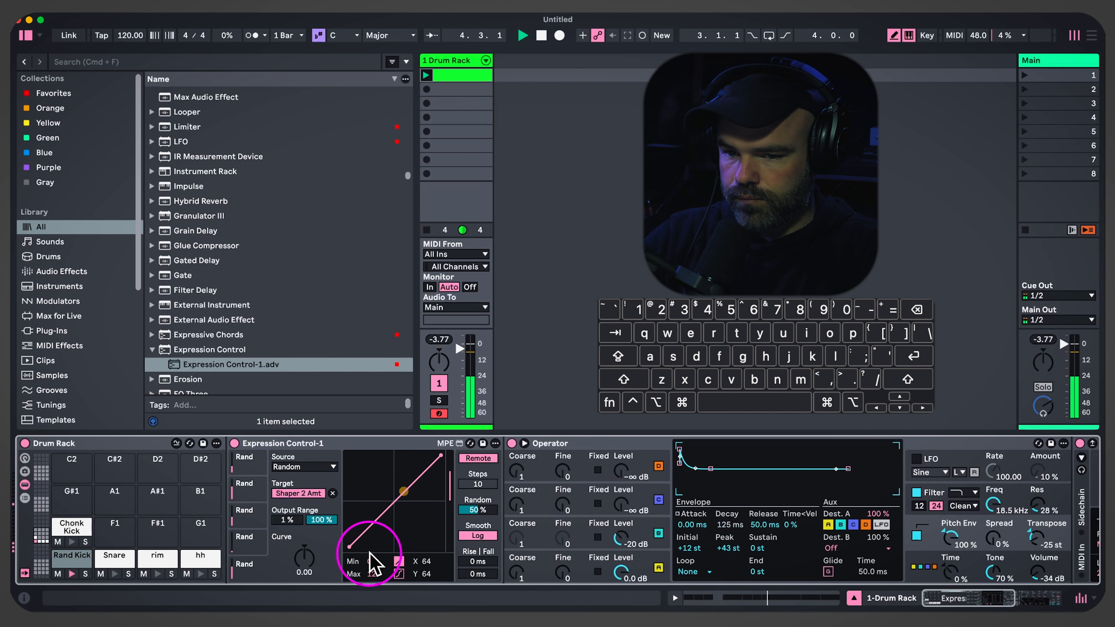
pyautogui.click(256, 466)
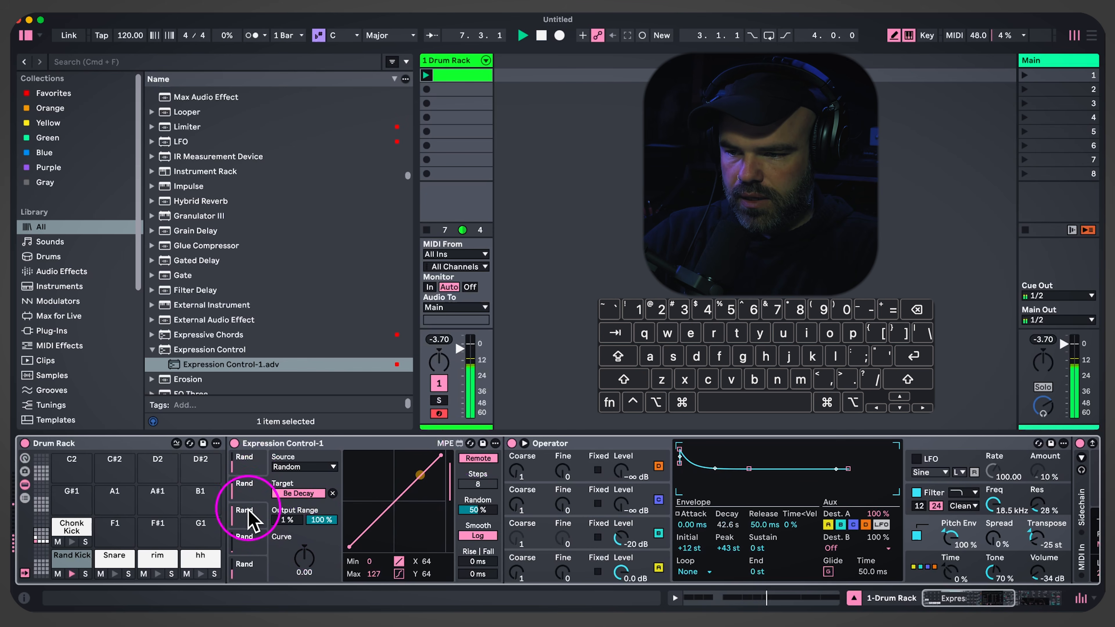
pyautogui.click(251, 544)
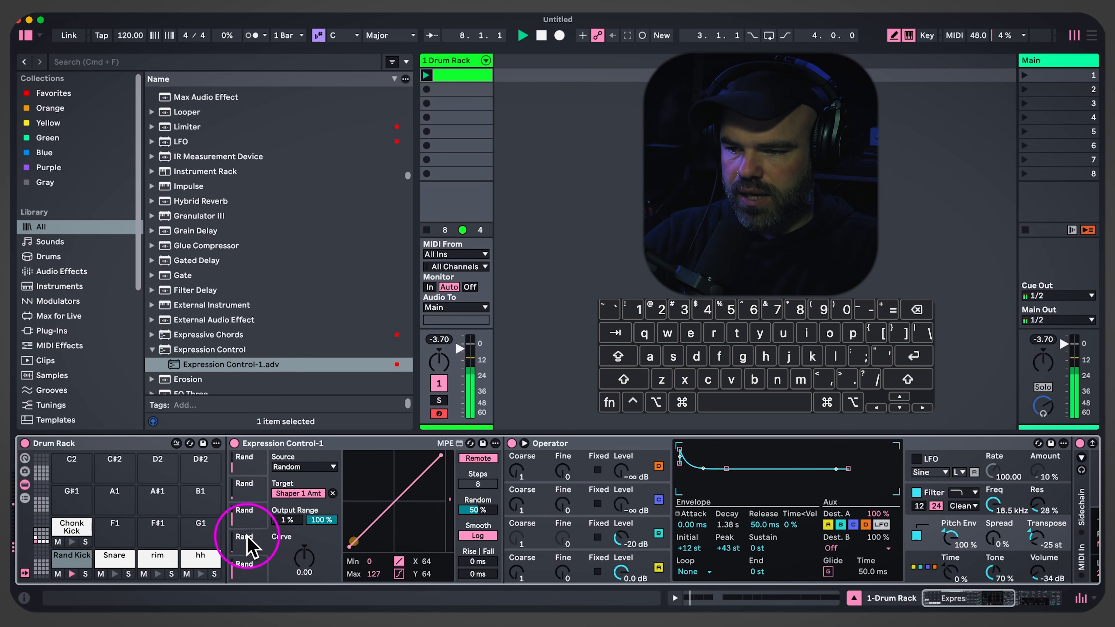
pyautogui.click(248, 514)
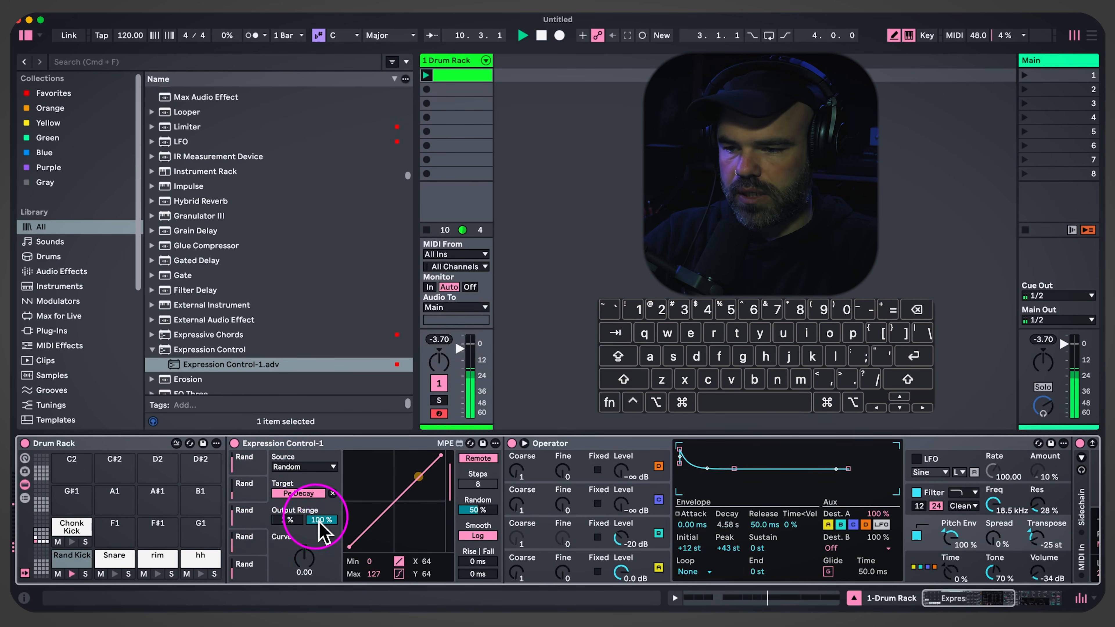
pyautogui.moveTo(321, 521); pyautogui.dragTo(314, 561)
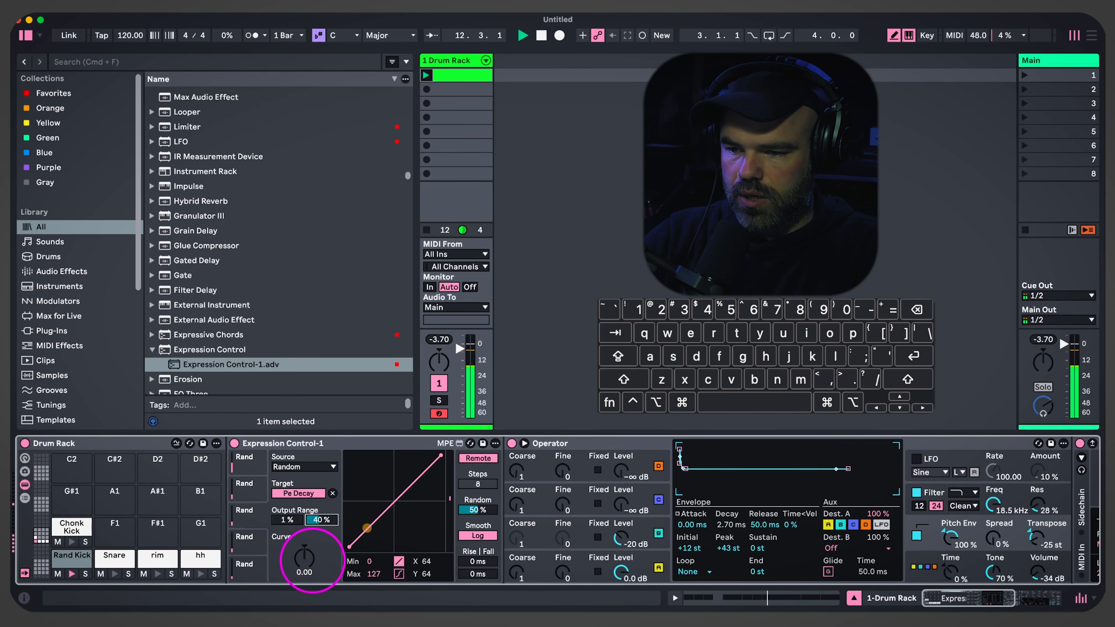
pyautogui.moveTo(293, 519); pyautogui.dragTo(295, 511)
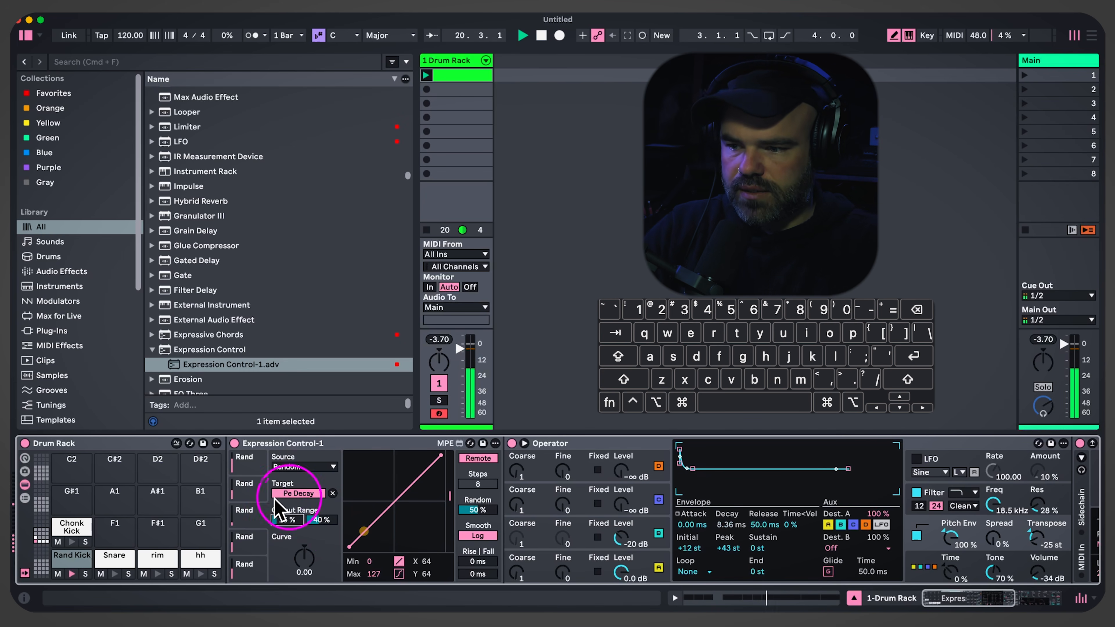
# Set the output range of the Be Decay mapping to 11–31 % and narrow the Ae Decay mapping's range
pyautogui.click(258, 492)
pyautogui.moveTo(292, 522); pyautogui.dragTo(315, 571)
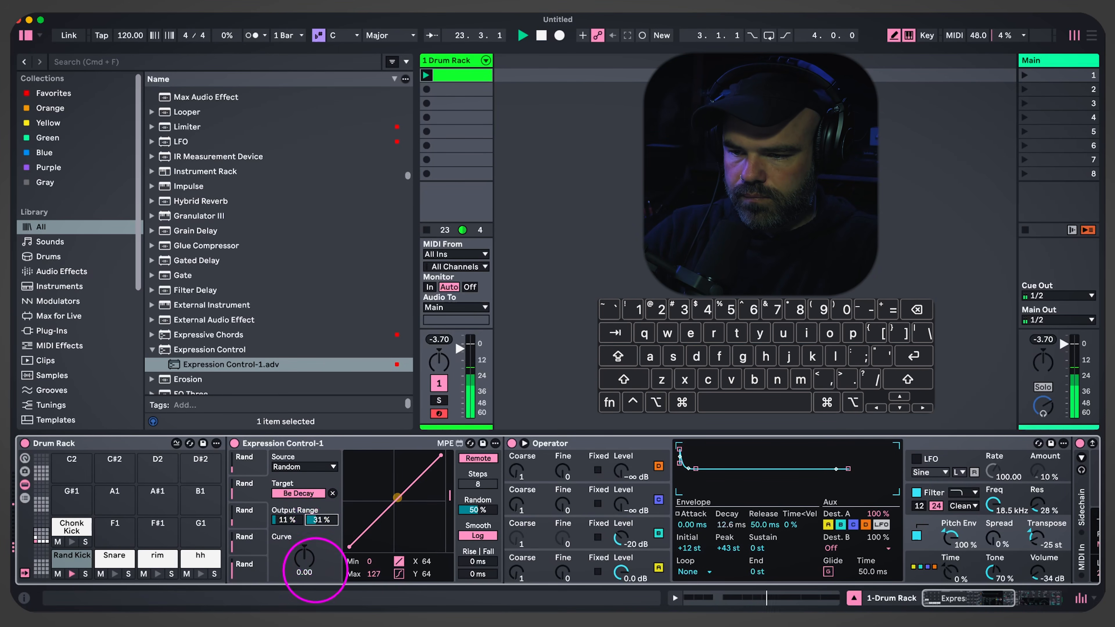
pyautogui.click(260, 470)
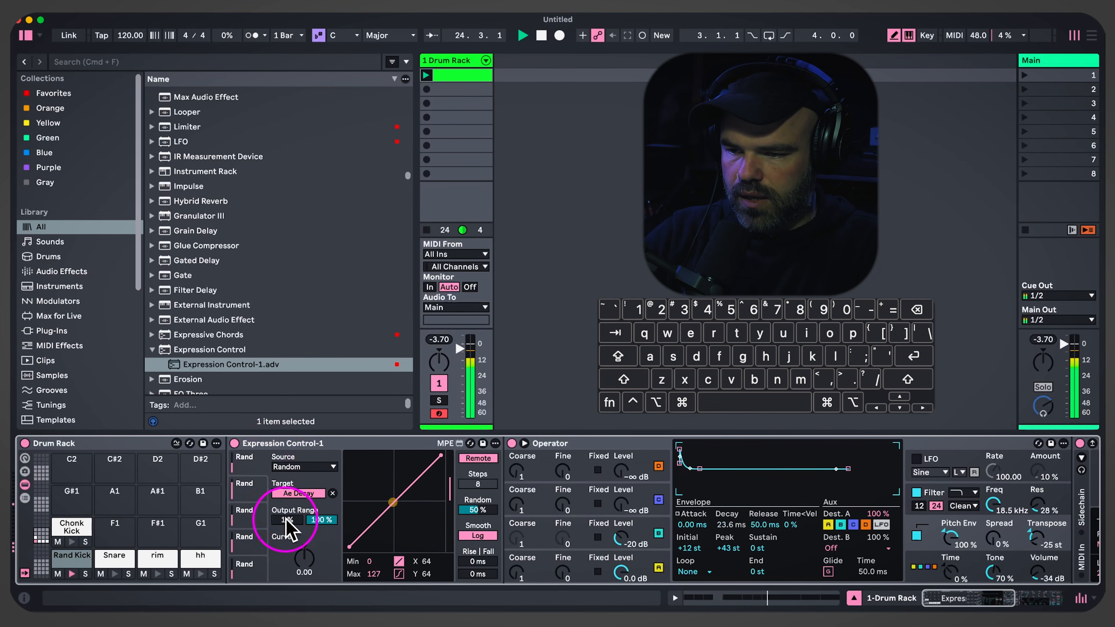
pyautogui.moveTo(288, 521); pyautogui.dragTo(294, 508)
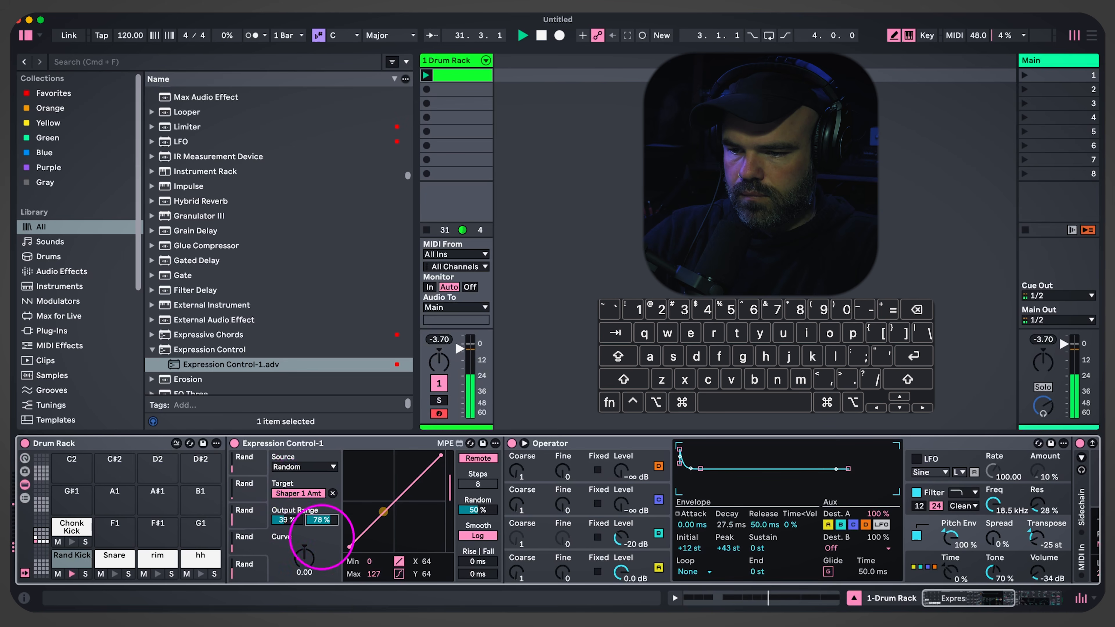
# Set the output ranges to 39–78 % for the Shaper 1 Amt mapping and 21–63 % for Shaper 2 Amt
pyautogui.moveTo(319, 541); pyautogui.dragTo(297, 528)
pyautogui.click(320, 520)
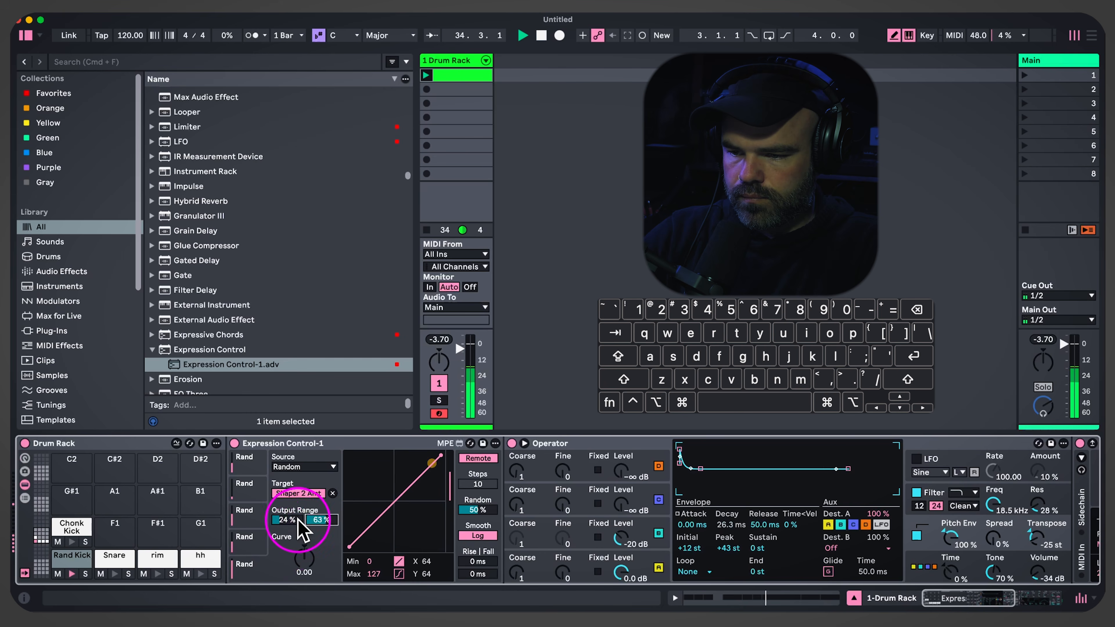
pyautogui.hscroll(10, 433, 551)
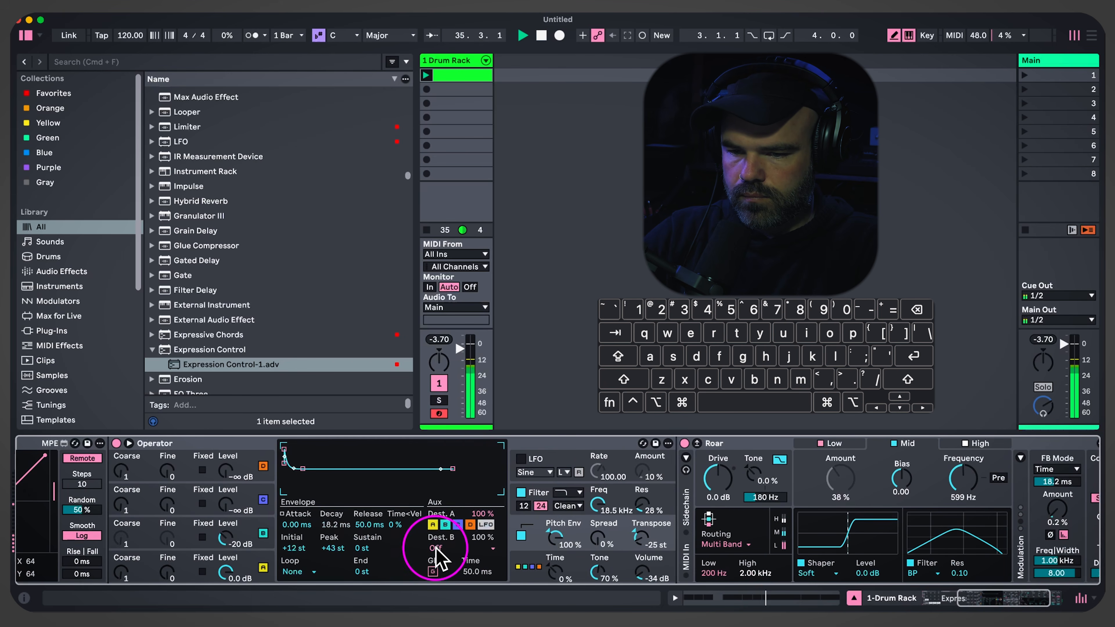
pyautogui.hscroll(-10, 432, 551)
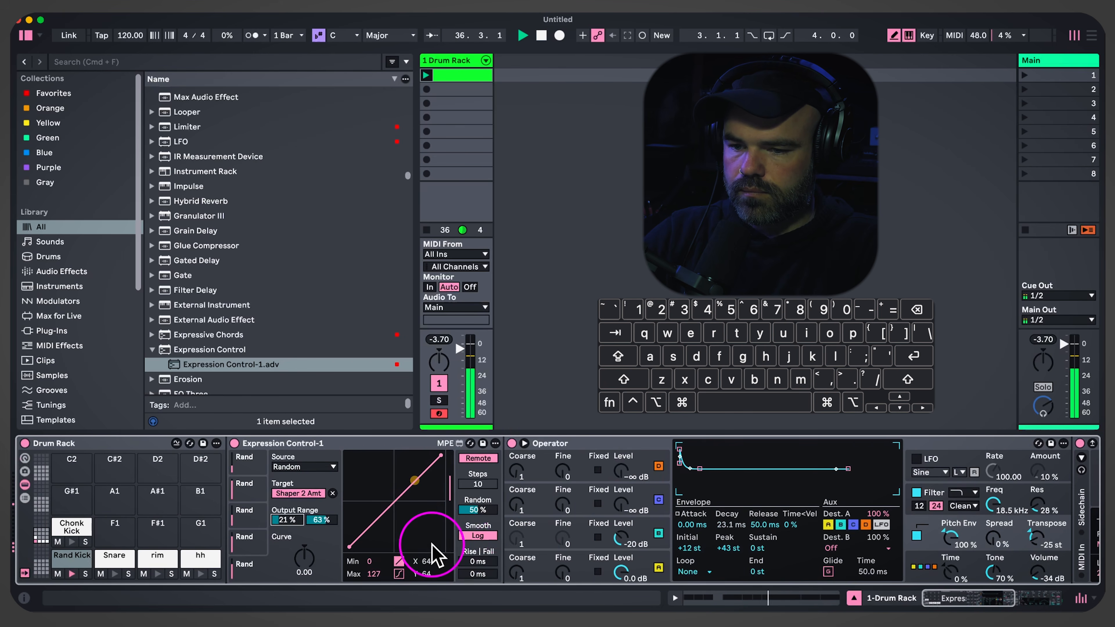
# Search the browser for "compr" and add a Compressor after Roar in the Rand Kick chain
pyautogui.hscroll(10, 509, 518)
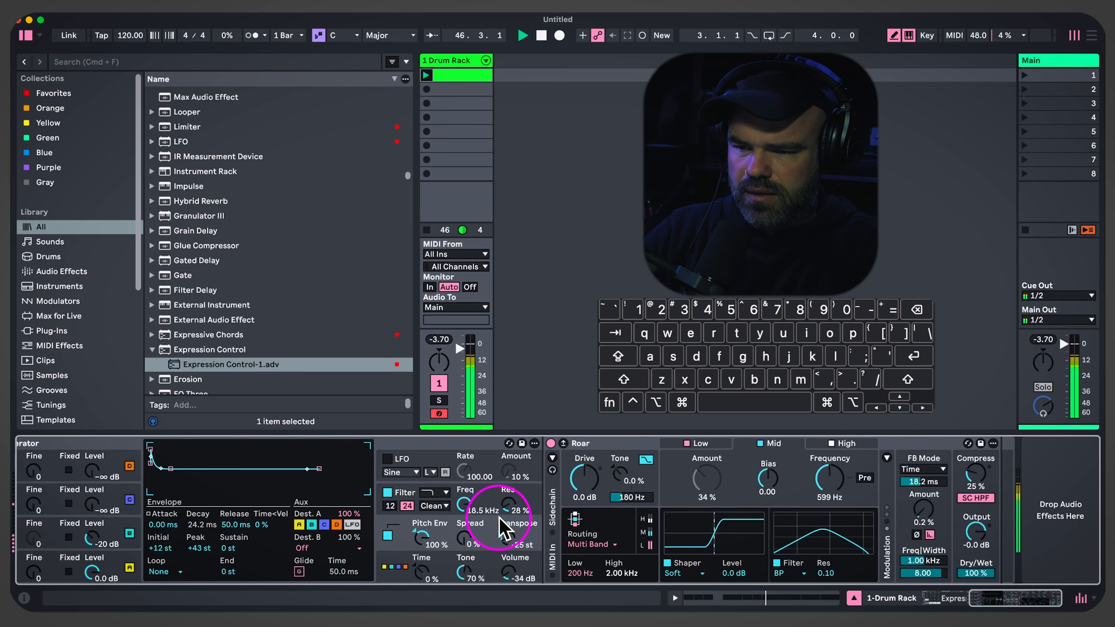
pyautogui.press('super+f')
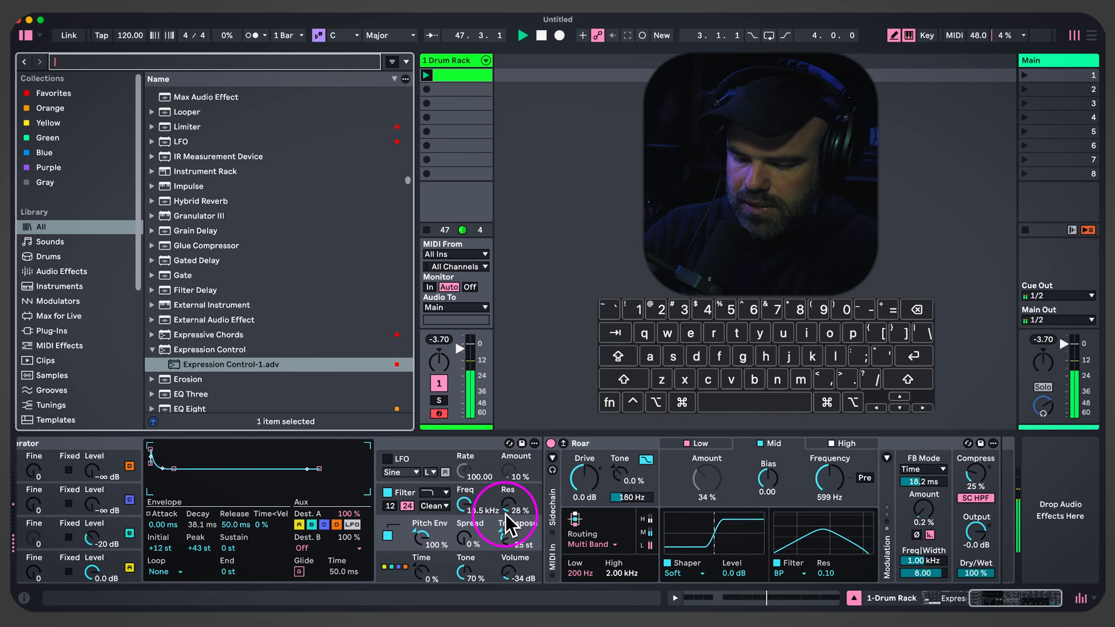
pyautogui.write('compr')
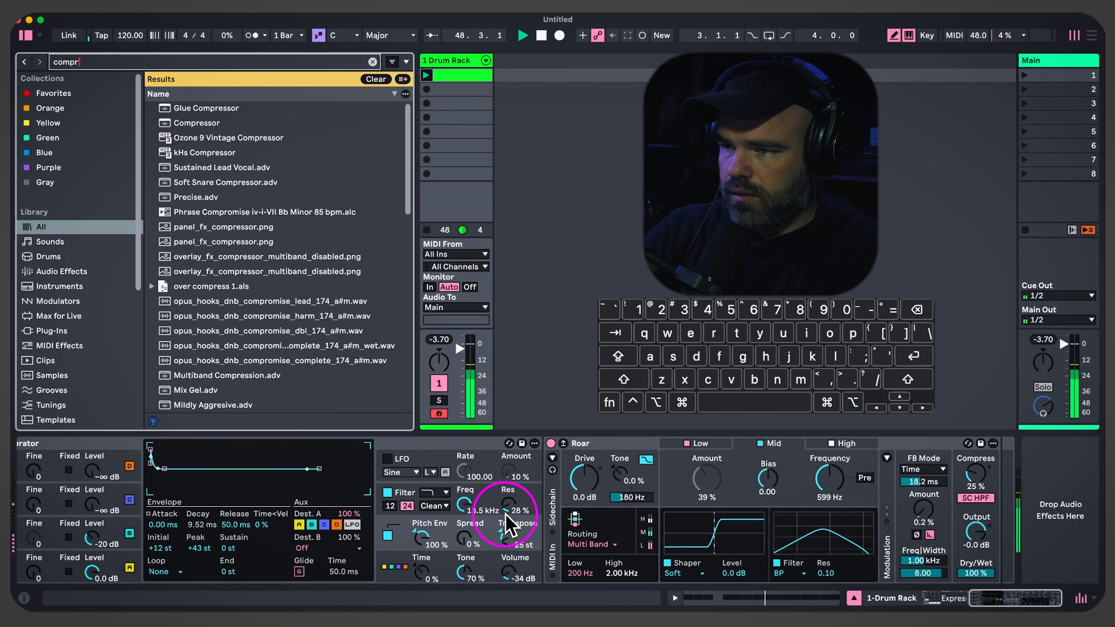
pyautogui.moveTo(210, 123); pyautogui.dragTo(961, 492)
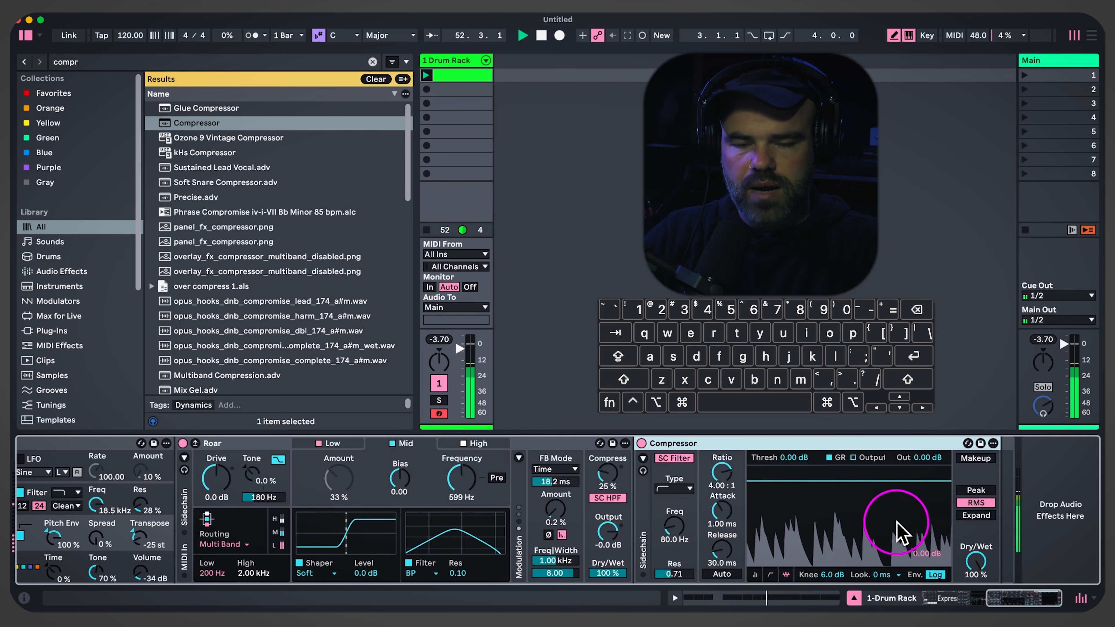
# Set the Compressor to Peak mode, threshold -27.2 dB, ratio 3.23:1, attack 0.31 ms, release 27.7 ms and output 3.94 dB
pyautogui.moveTo(797, 457); pyautogui.dragTo(797, 460)
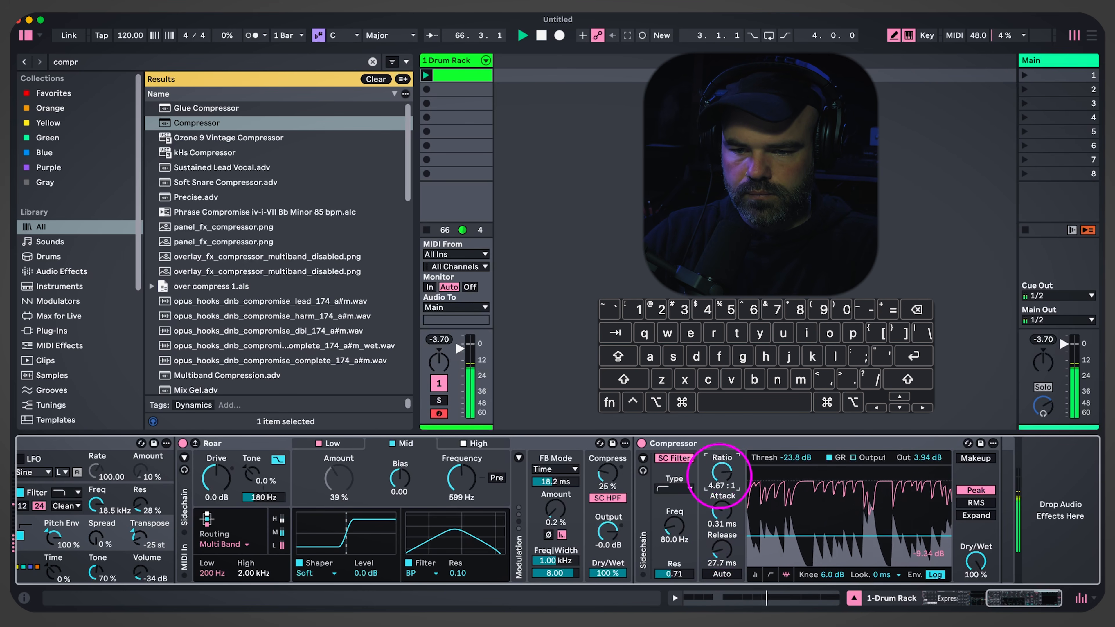
pyautogui.moveTo(720, 477); pyautogui.dragTo(720, 476)
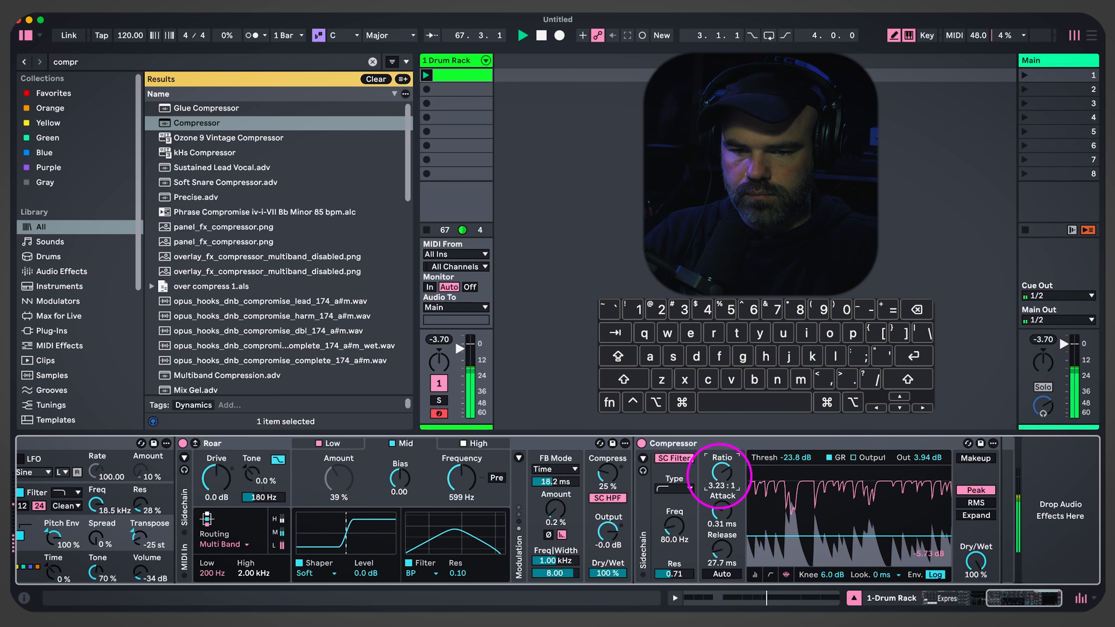
pyautogui.moveTo(800, 455); pyautogui.dragTo(800, 451)
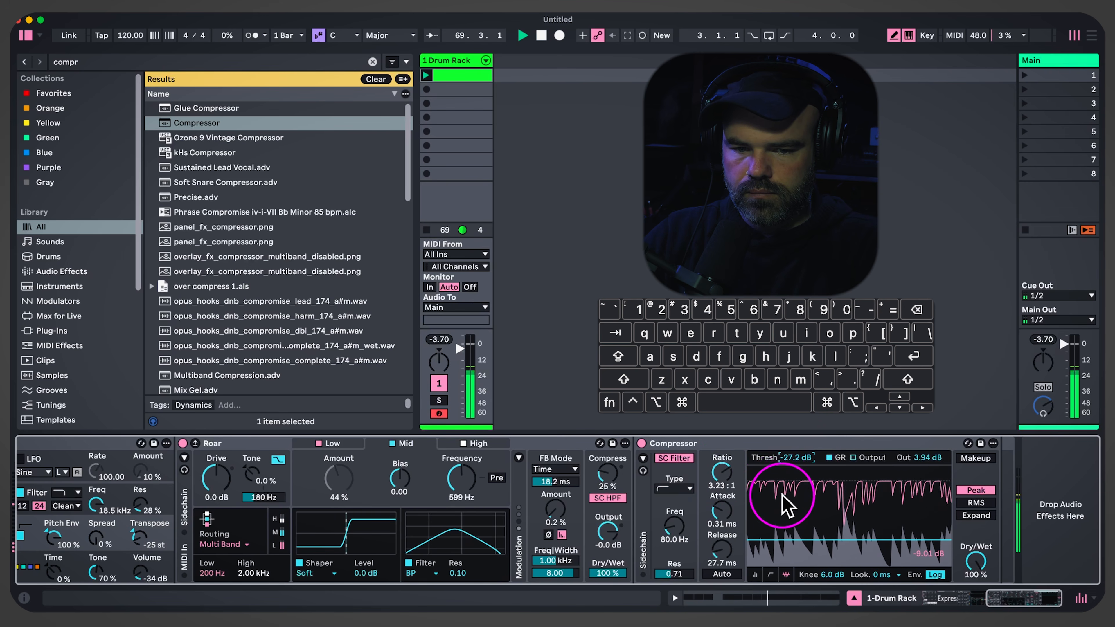
# Raise Roar's Drive to about 6.9 dB and set the Ae Decay mapping's output range to 30–64 %
pyautogui.hscroll(-5, 588, 521)
pyautogui.hscroll(-1, 572, 520)
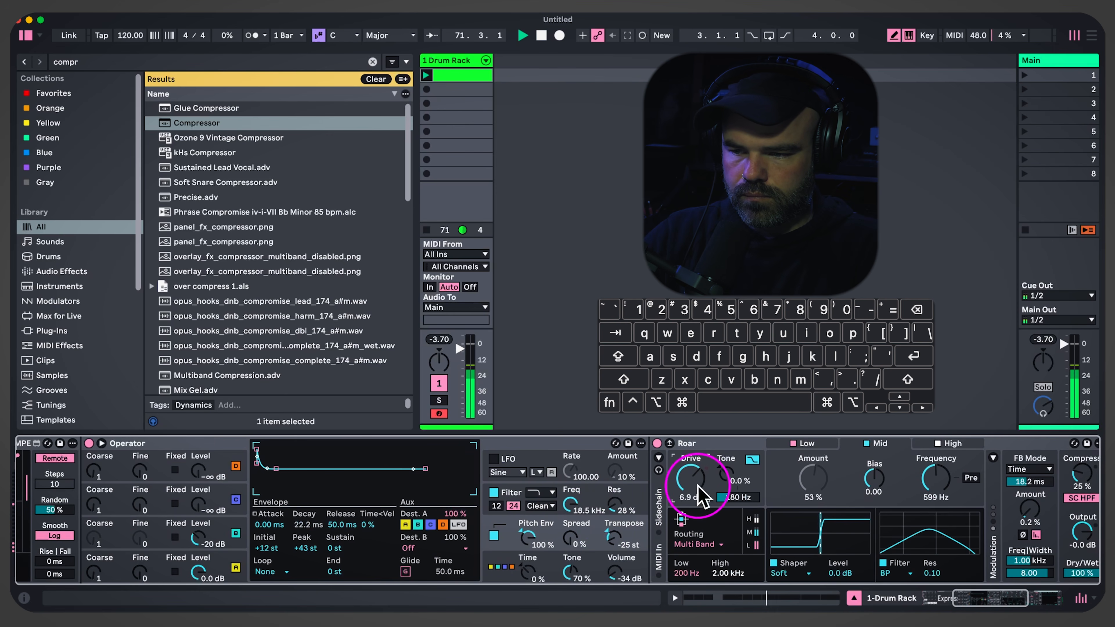
pyautogui.hscroll(-5, 349, 522)
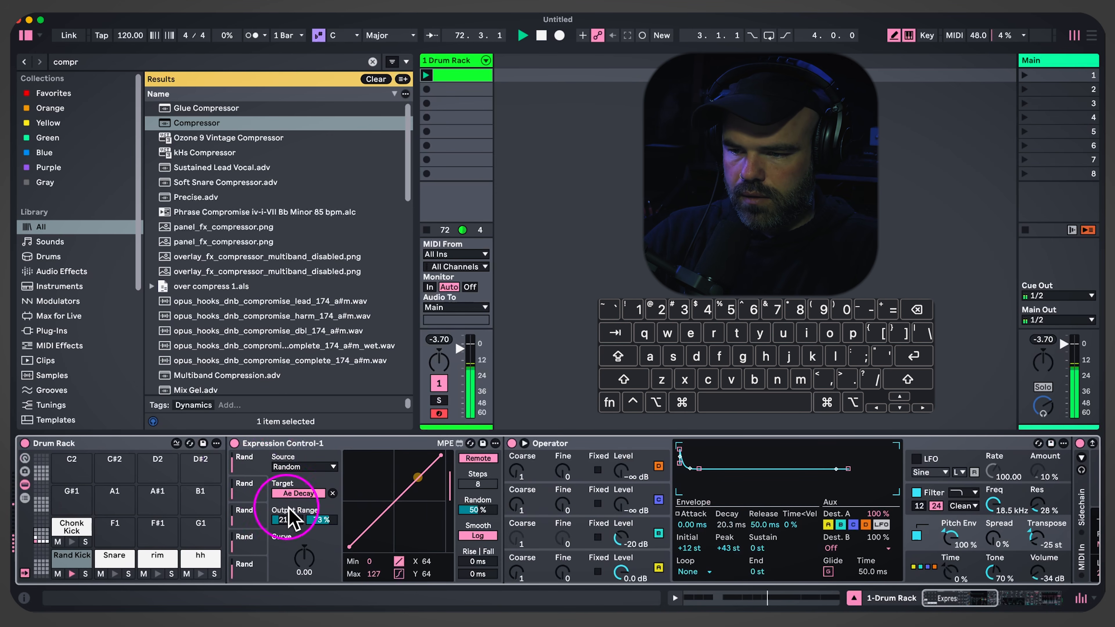
pyautogui.click(287, 519)
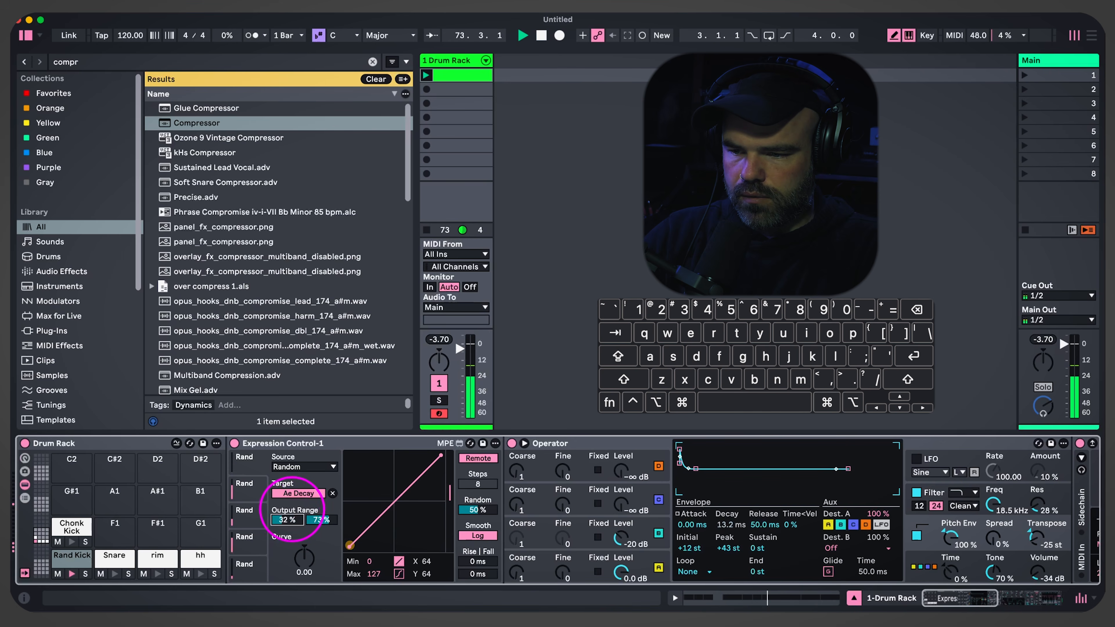
pyautogui.moveTo(295, 509); pyautogui.dragTo(330, 525)
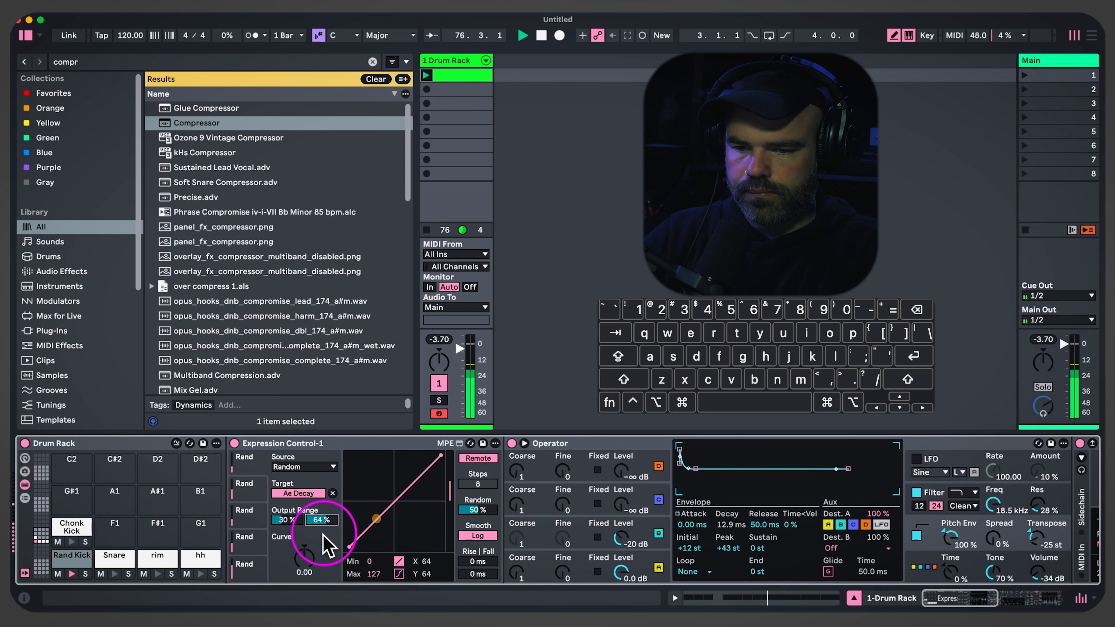
# Add a Chonk Kick 1/8 note on each of the four beats of the Drum Rack clip
pyautogui.click(455, 77)
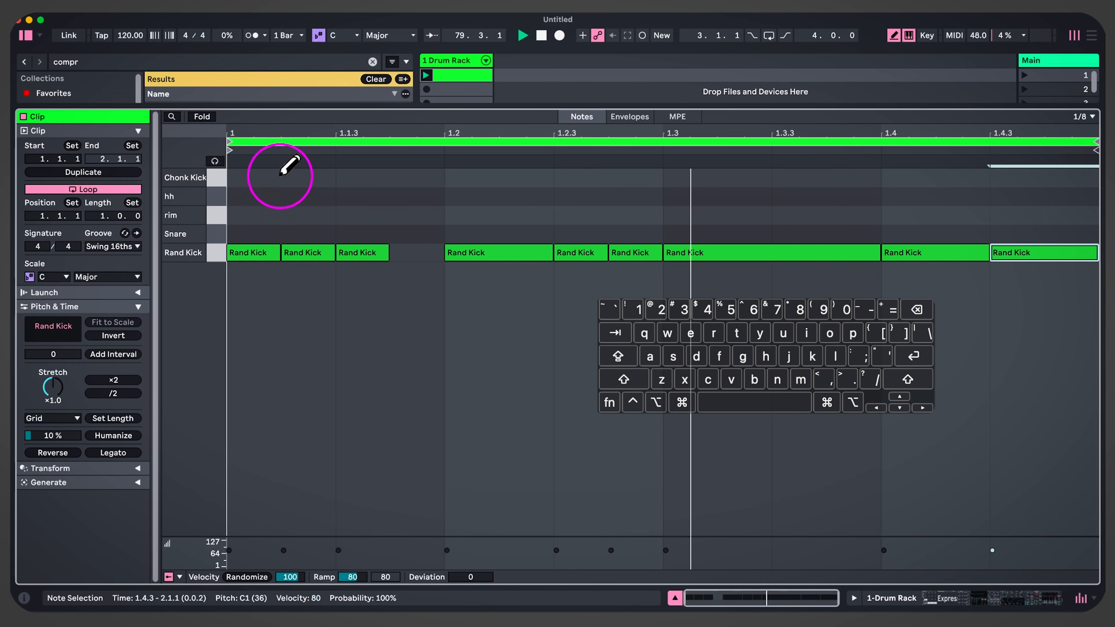
pyautogui.click(283, 178)
pyautogui.click(548, 176)
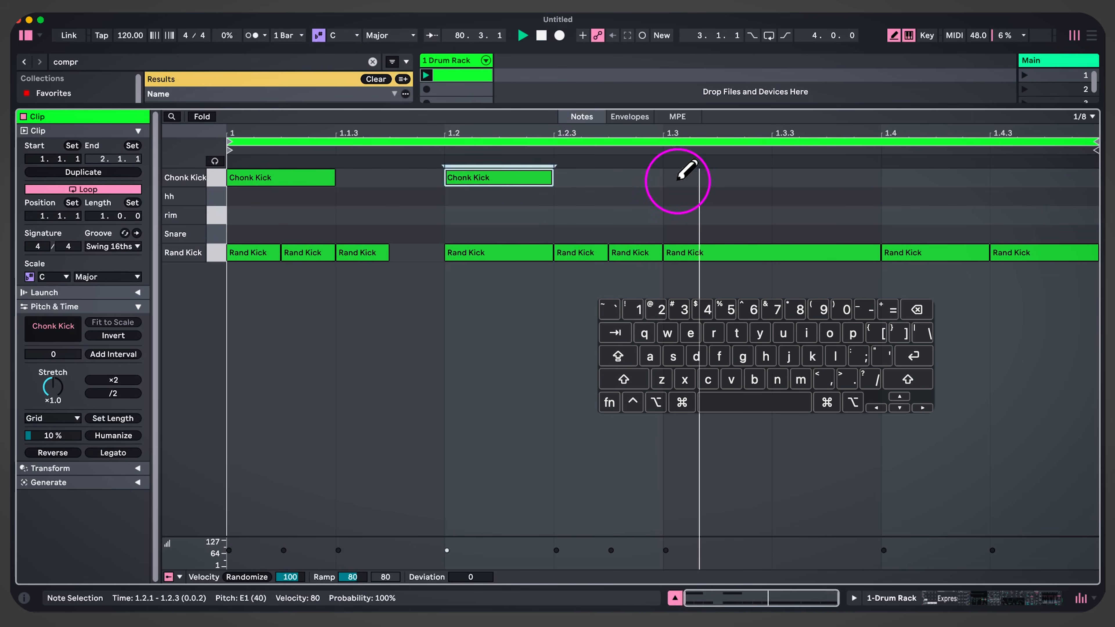
pyautogui.click(678, 177)
pyautogui.click(896, 177)
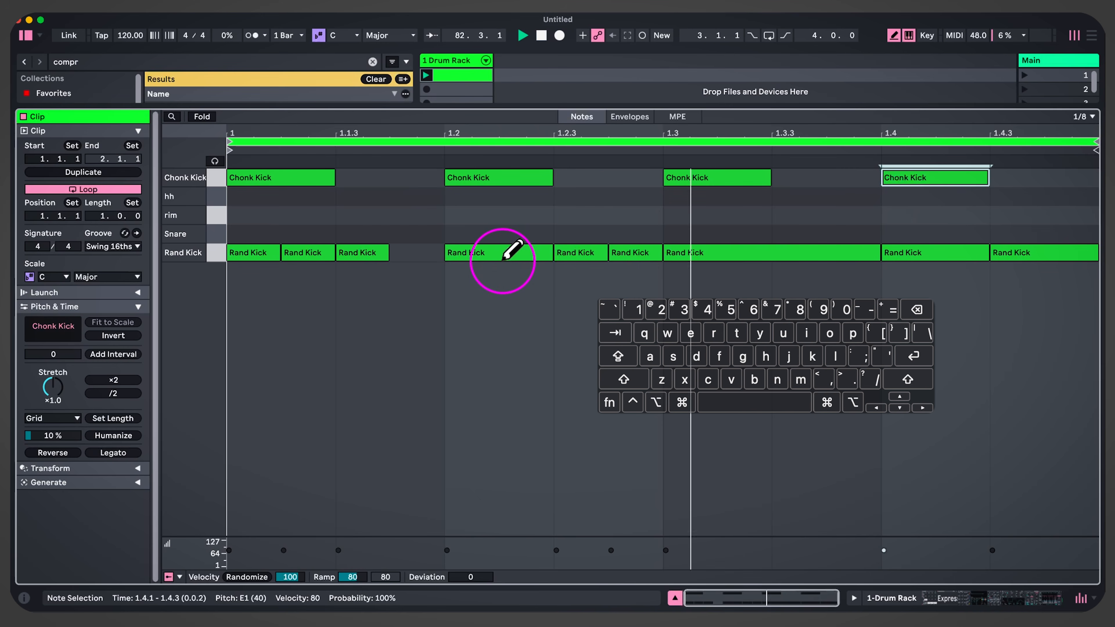
# Replace the Rand Kick note on beat 2 with a 1/16 note and delete the Rand Kick note on beat 1
pyautogui.click(494, 255)
pyautogui.click(475, 254)
pyautogui.click(500, 254)
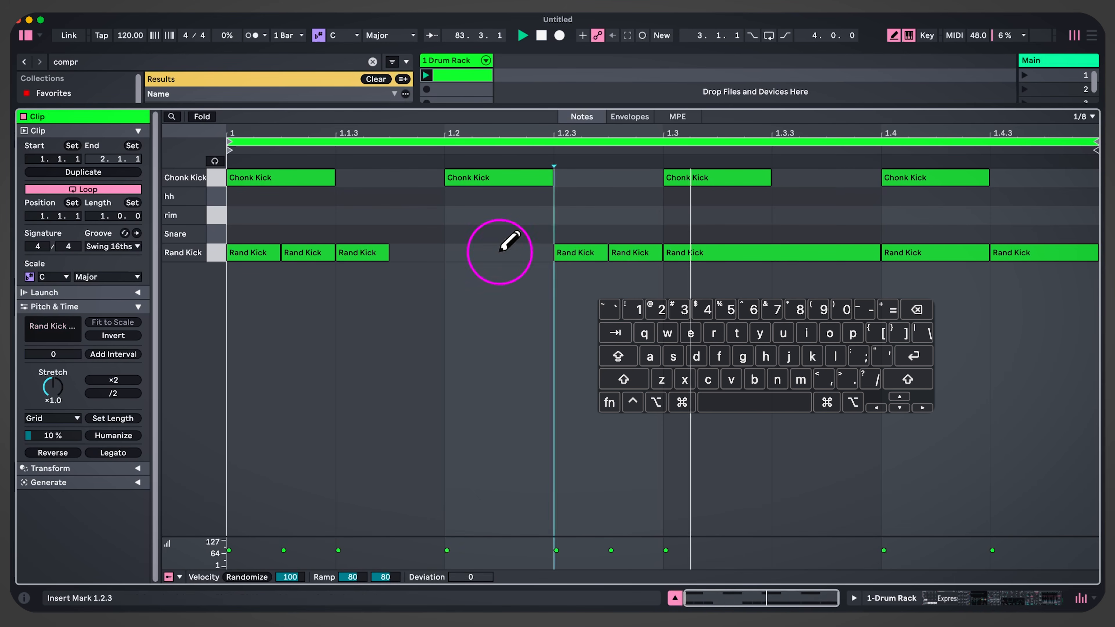
pyautogui.click(491, 253)
pyautogui.press('super+1')
pyautogui.click(475, 254)
pyautogui.click(461, 255)
pyautogui.click(253, 254)
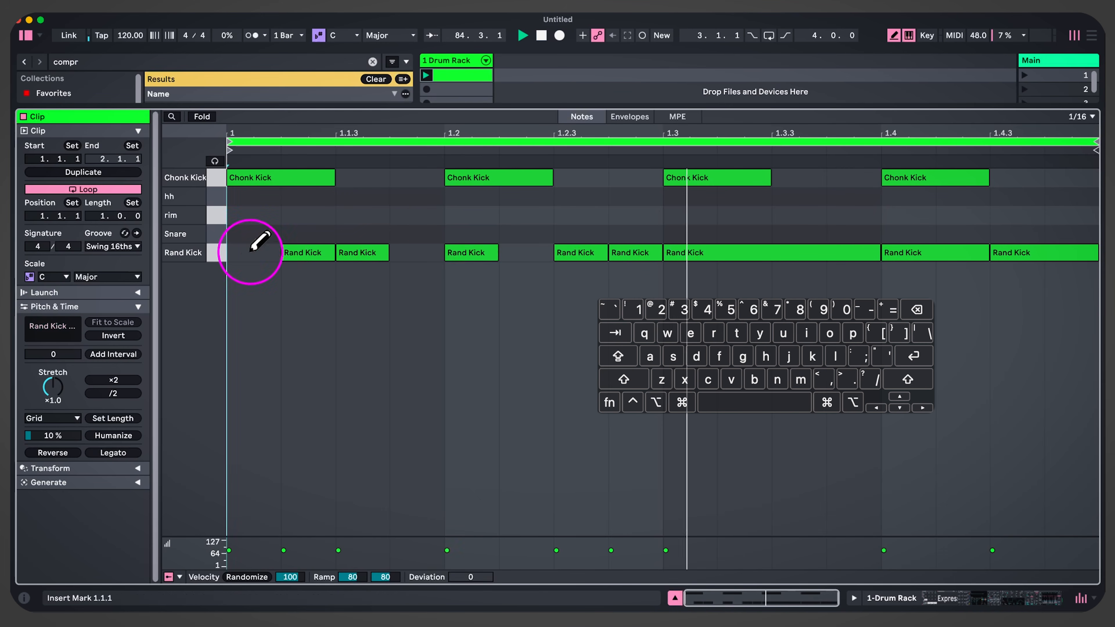
# Fill the Rand Kick row with 1/16 notes across the whole bar and set their chance to 29%
pyautogui.moveTo(255, 255)
pyautogui.mouseDown()
pyautogui.moveTo(1038, 242)
pyautogui.moveTo(218, 307)
pyautogui.mouseUp()
pyautogui.press('b')
pyautogui.click(178, 577)
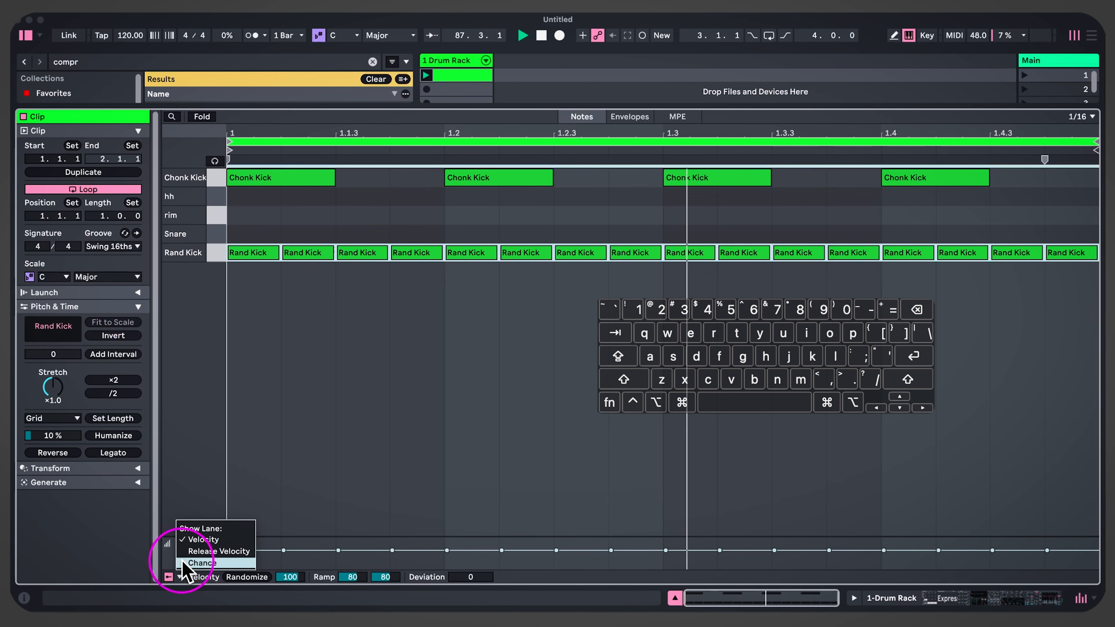
pyautogui.click(189, 567)
pyautogui.moveTo(256, 552); pyautogui.dragTo(257, 550)
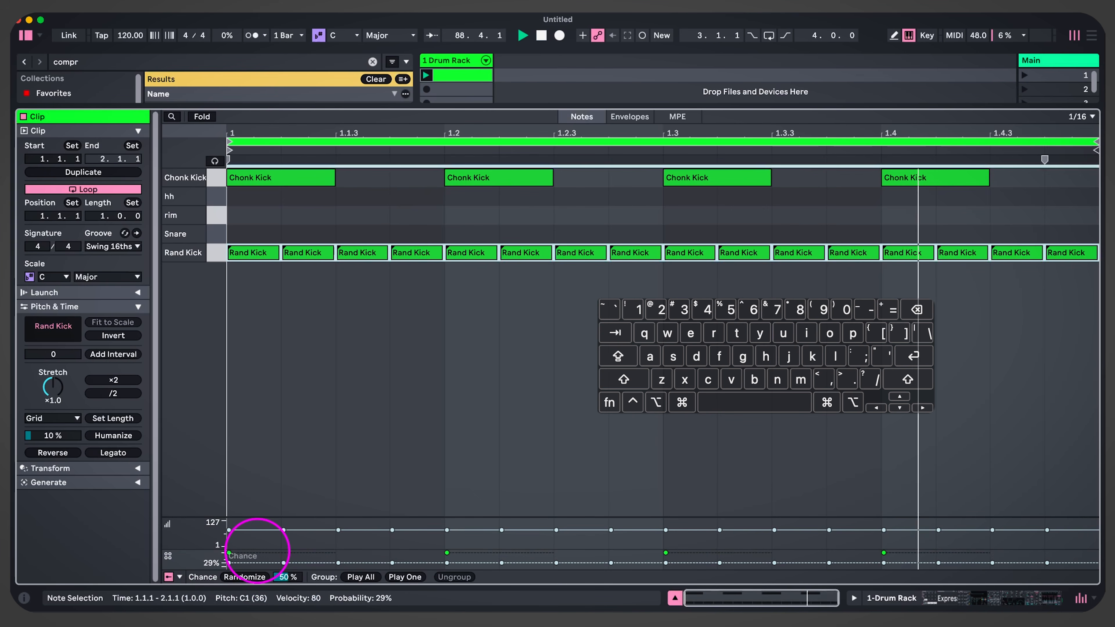
pyautogui.click(437, 349)
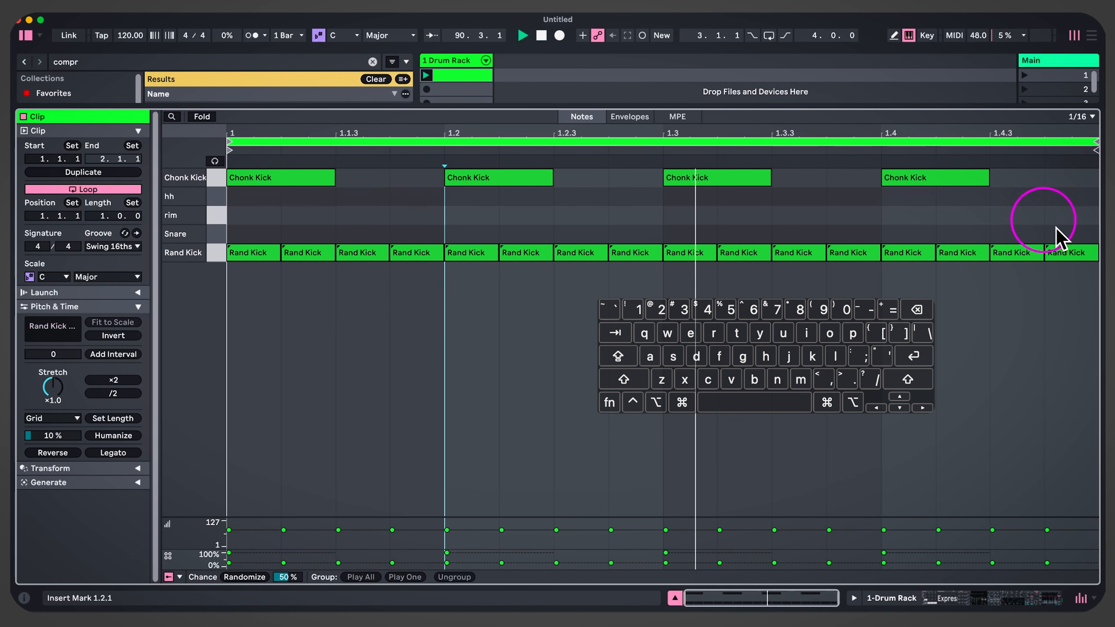
# Shorten all Rand Kick notes to 1/32 and duplicate them into the gaps so 1/32 notes fill the bar
pyautogui.moveTo(1062, 228); pyautogui.dragTo(256, 304)
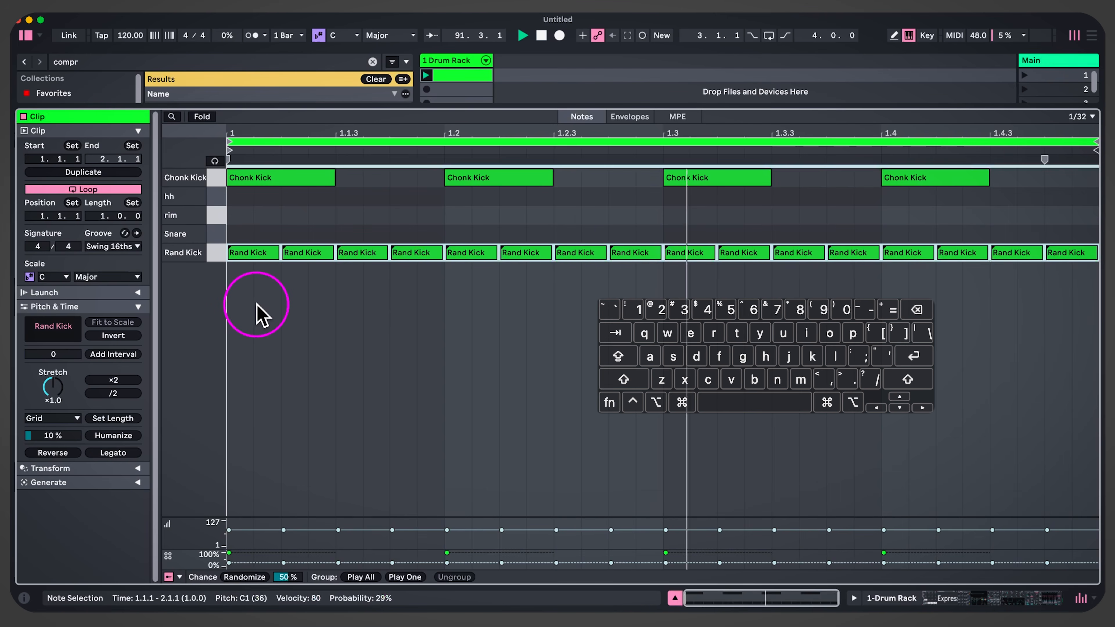
pyautogui.press('super+1')
pyautogui.hotkey('shift', 'Left')
pyautogui.press('super+d')
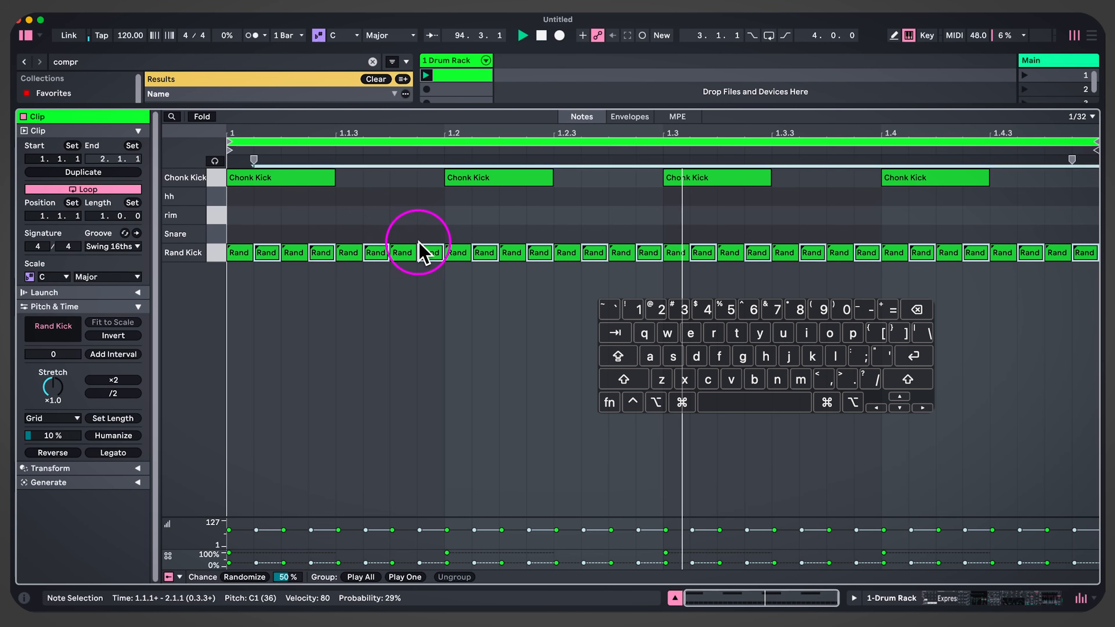
# Widen the grid to 1/8 and add 1/8 Snare notes on beats 2 and 4
pyautogui.press('super+2')
pyautogui.press('super+2')
pyautogui.click(387, 212)
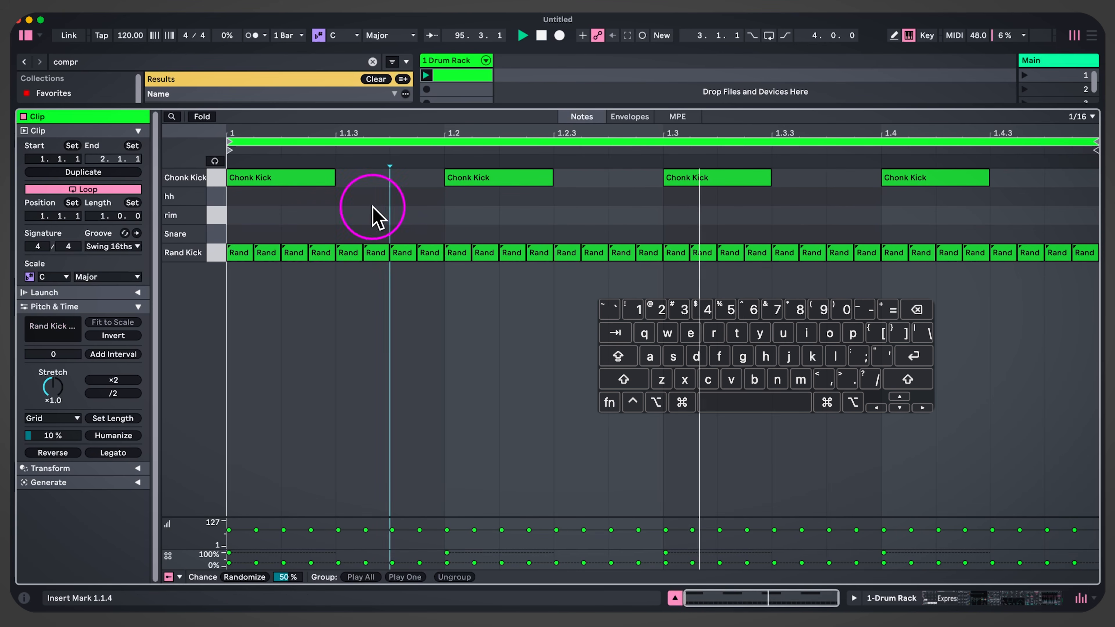
pyautogui.doubleClick(463, 233)
pyautogui.doubleClick(904, 234)
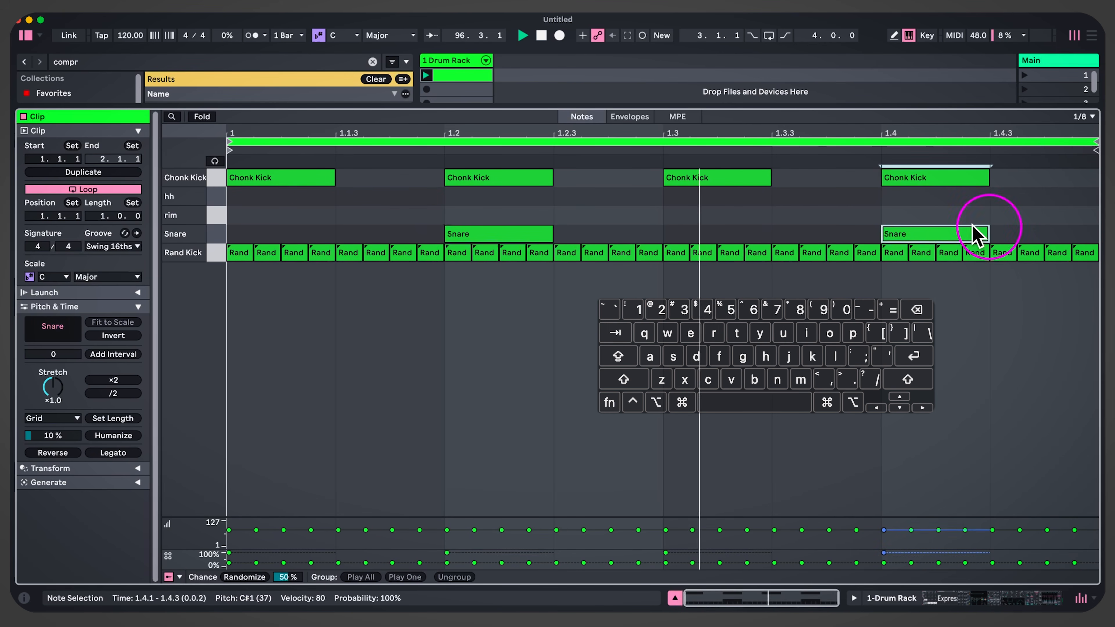
# Add a 1/8 hh note on the off-beat of each of the four beats
pyautogui.doubleClick(395, 197)
pyautogui.doubleClick(630, 197)
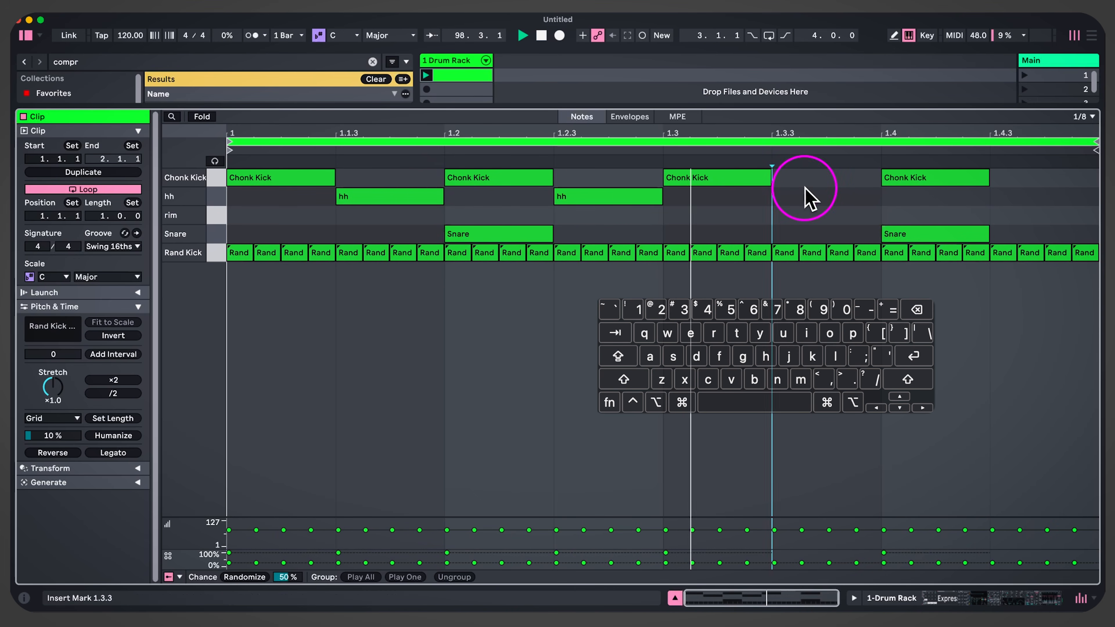
pyautogui.doubleClick(804, 194)
pyautogui.doubleClick(1022, 196)
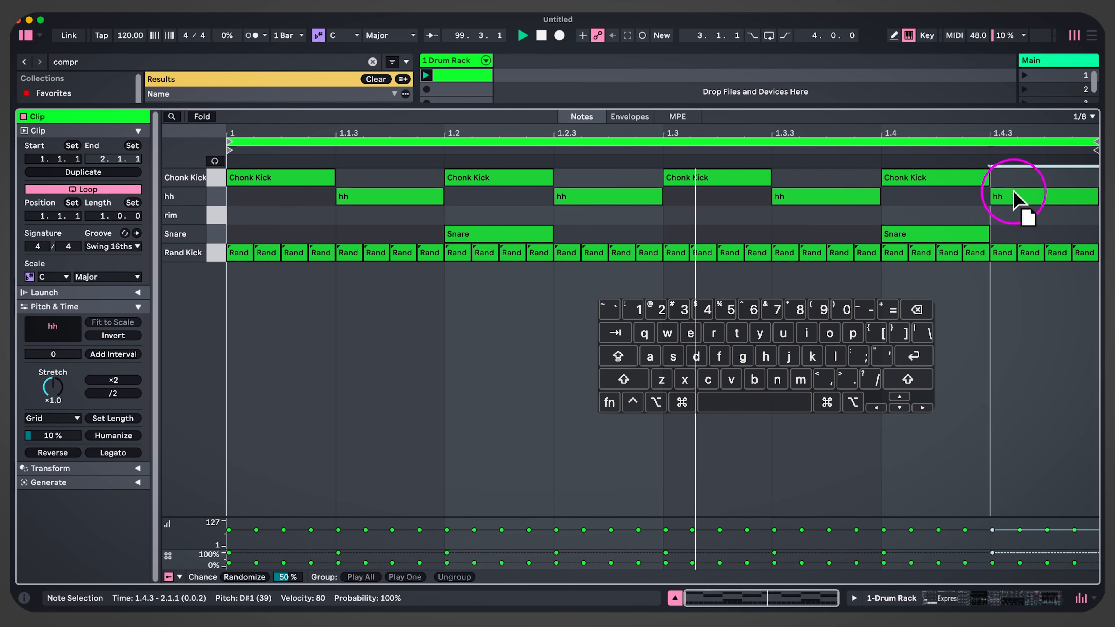
# Set the Chonk Kick's pitch envelope Transpose to -29 st, oscillator A decay to 889 ms and Roar Drive to 5.3 dB
pyautogui.doubleClick(438, 61)
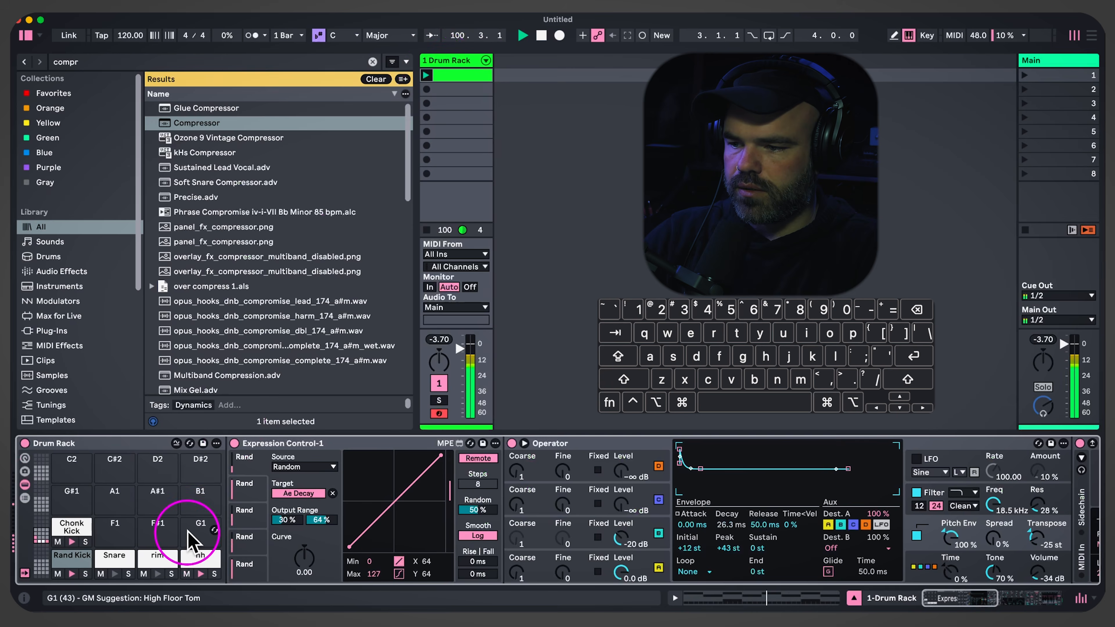
pyautogui.click(66, 530)
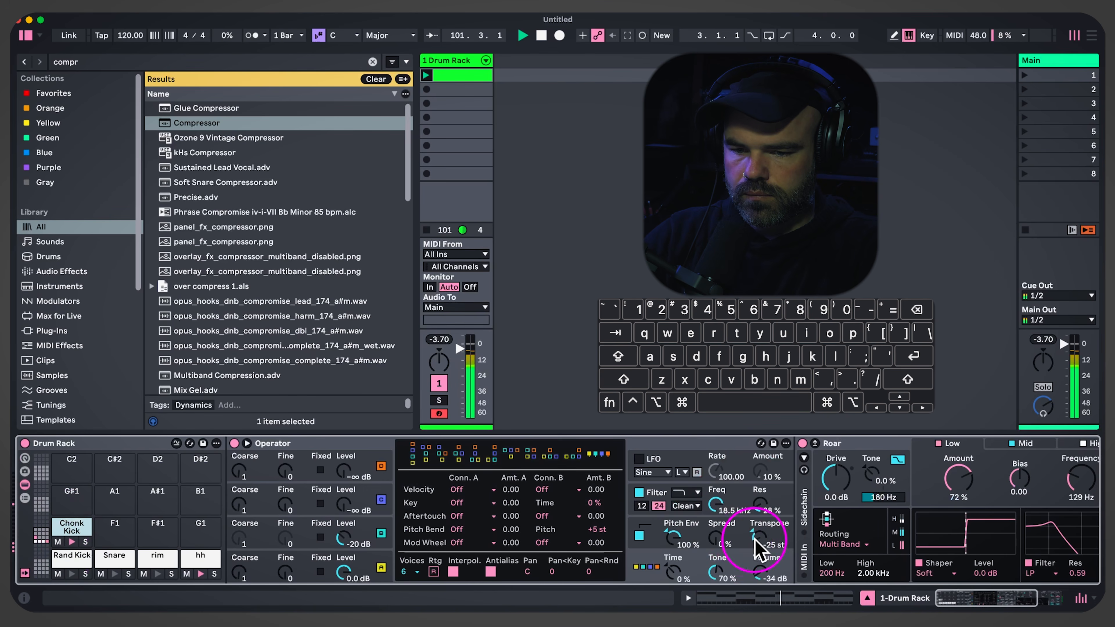
pyautogui.moveTo(758, 547); pyautogui.dragTo(758, 553)
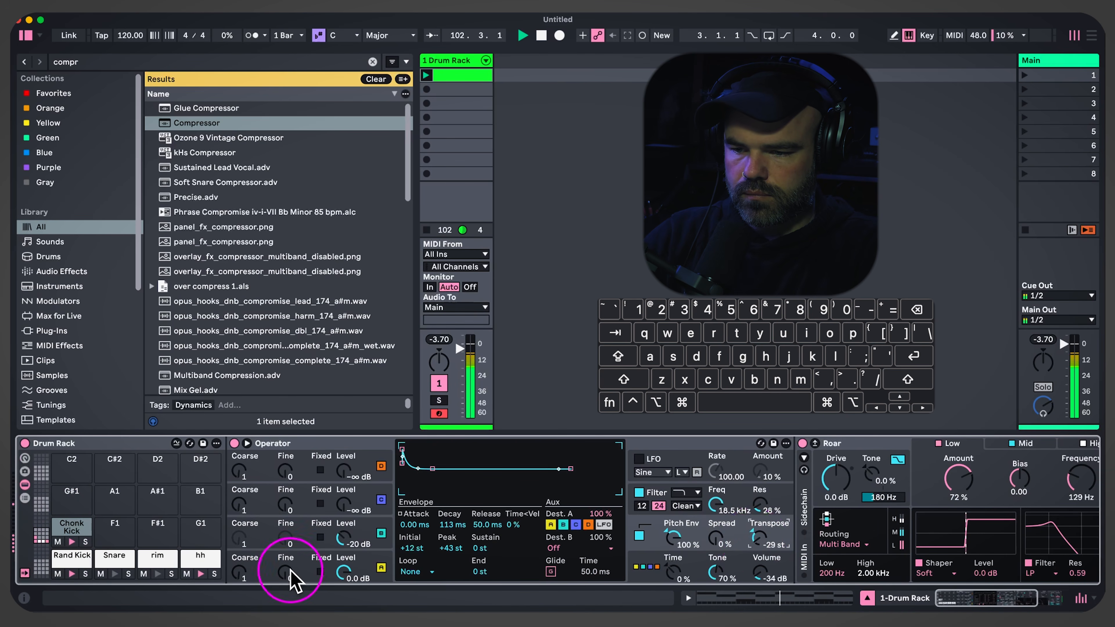
pyautogui.click(360, 566)
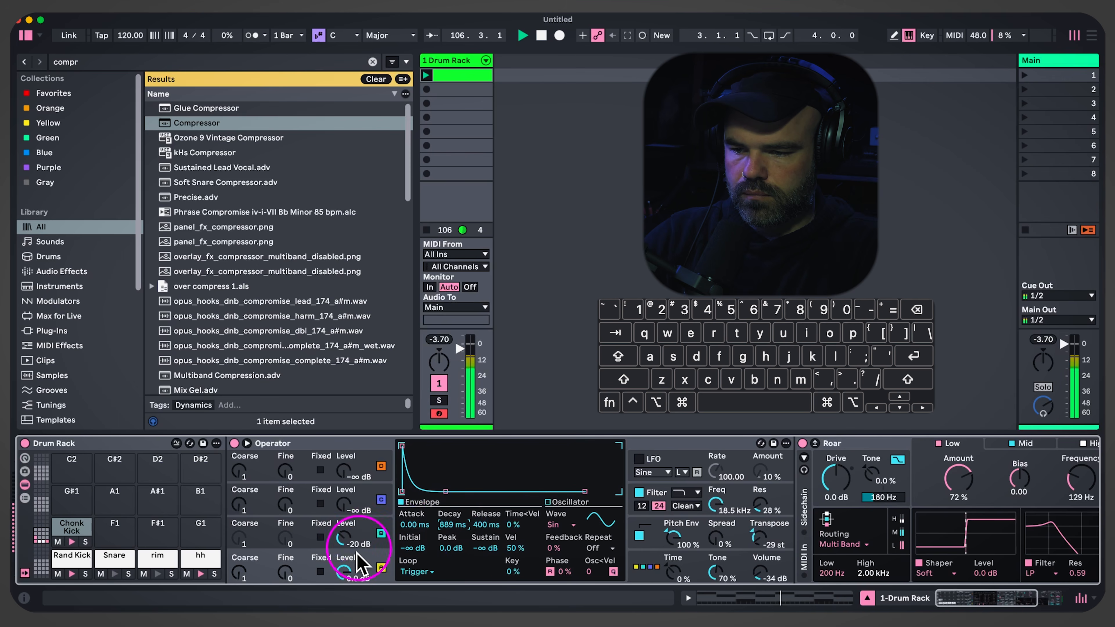
pyautogui.hscroll(5, 463, 549)
pyautogui.hscroll(2, 461, 534)
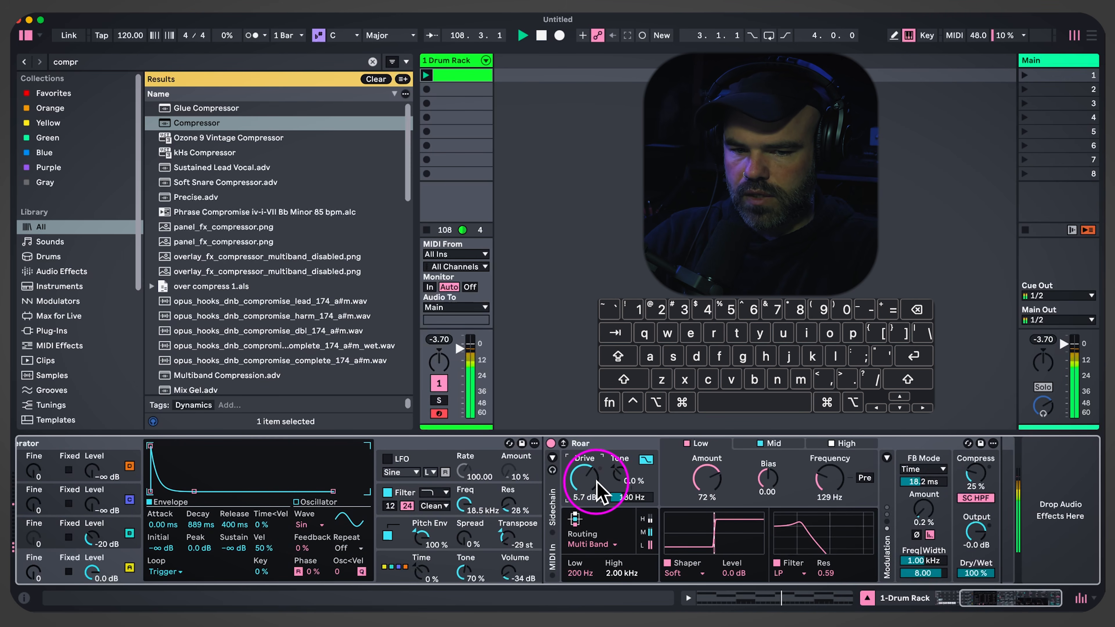
pyautogui.hscroll(-7, 466, 512)
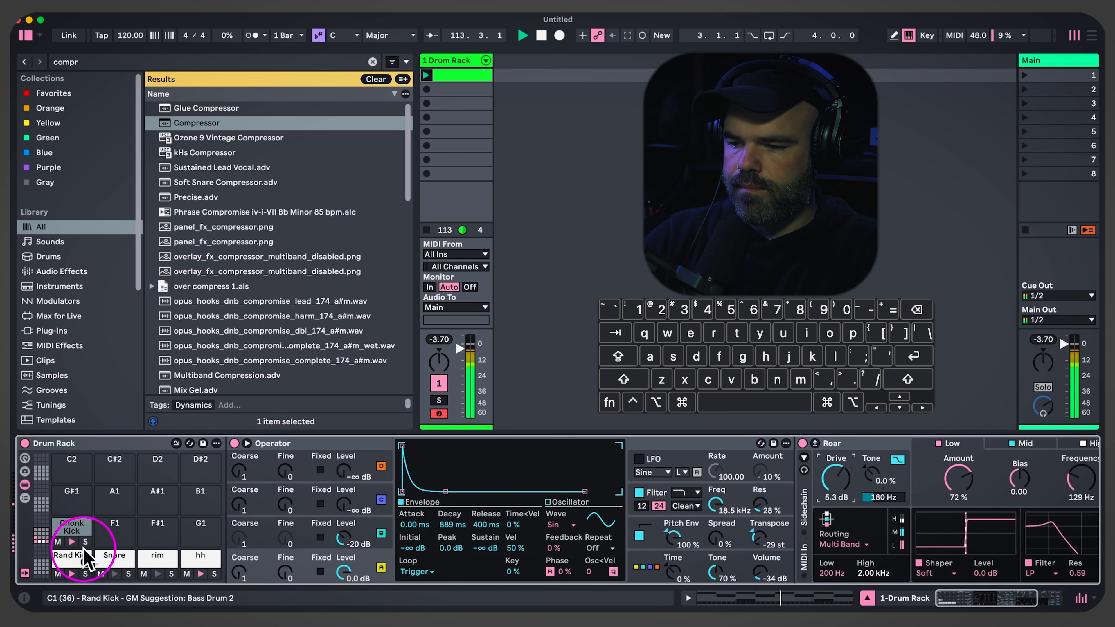
# Set the Snare's Operator Transpose to 0 st and its noise oscillator's decay to 73.5 ms
pyautogui.click(114, 555)
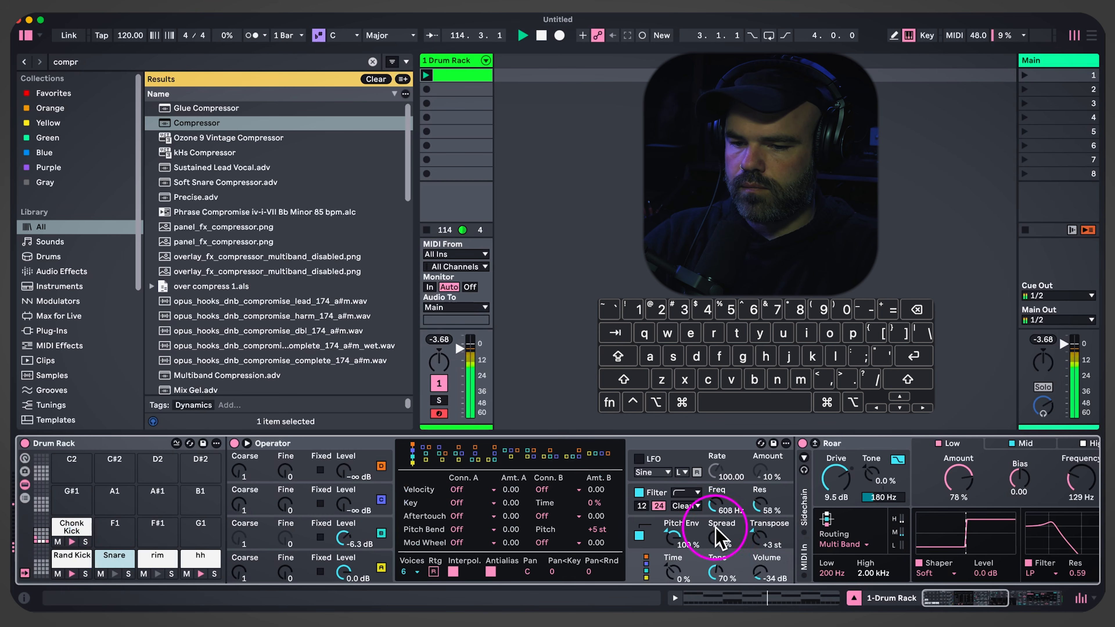
pyautogui.moveTo(757, 537); pyautogui.dragTo(757, 544)
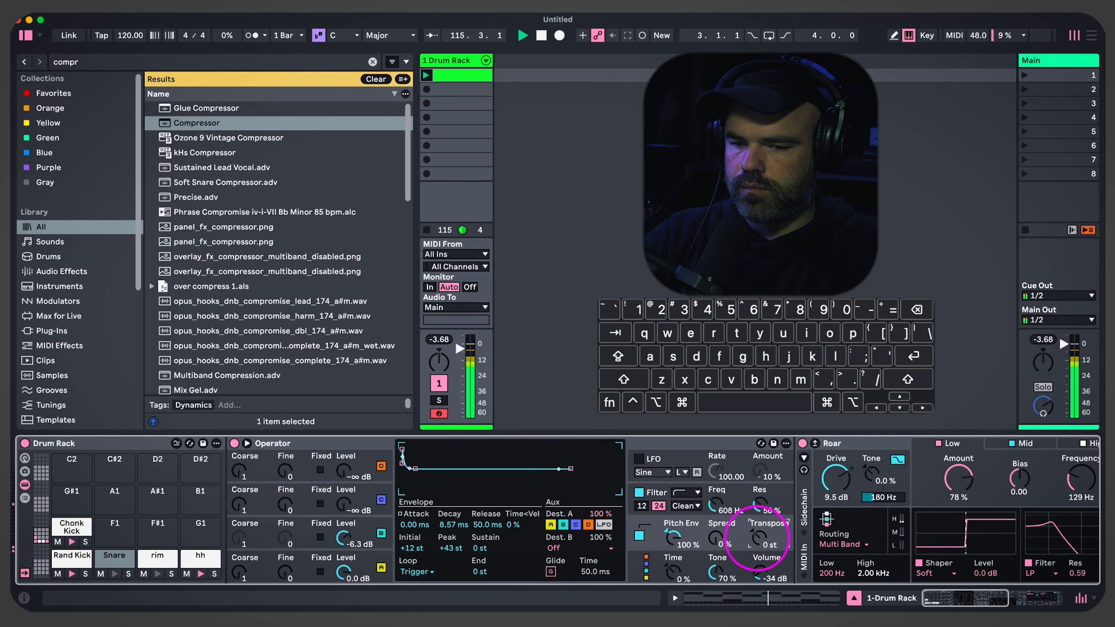
pyautogui.click(376, 526)
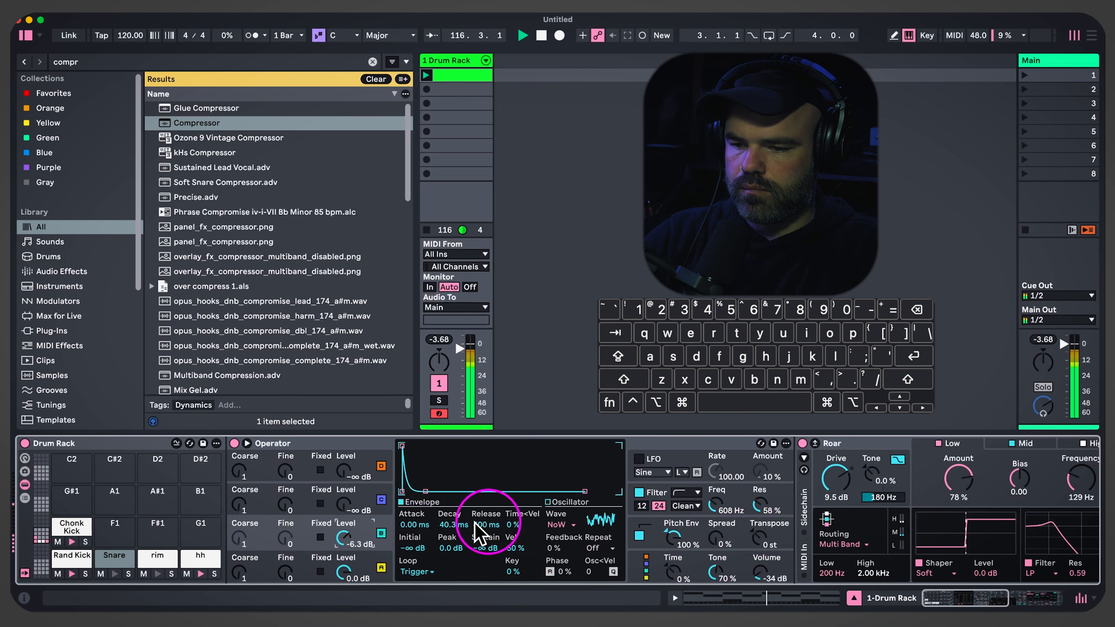
pyautogui.moveTo(453, 525); pyautogui.dragTo(453, 528)
# Set the Snare's Reverb size to 1.03, decay to 413 ms, dry/wet to 40% and input filter frequency to about 2.41 kHz
pyautogui.hscroll(10, 737, 503)
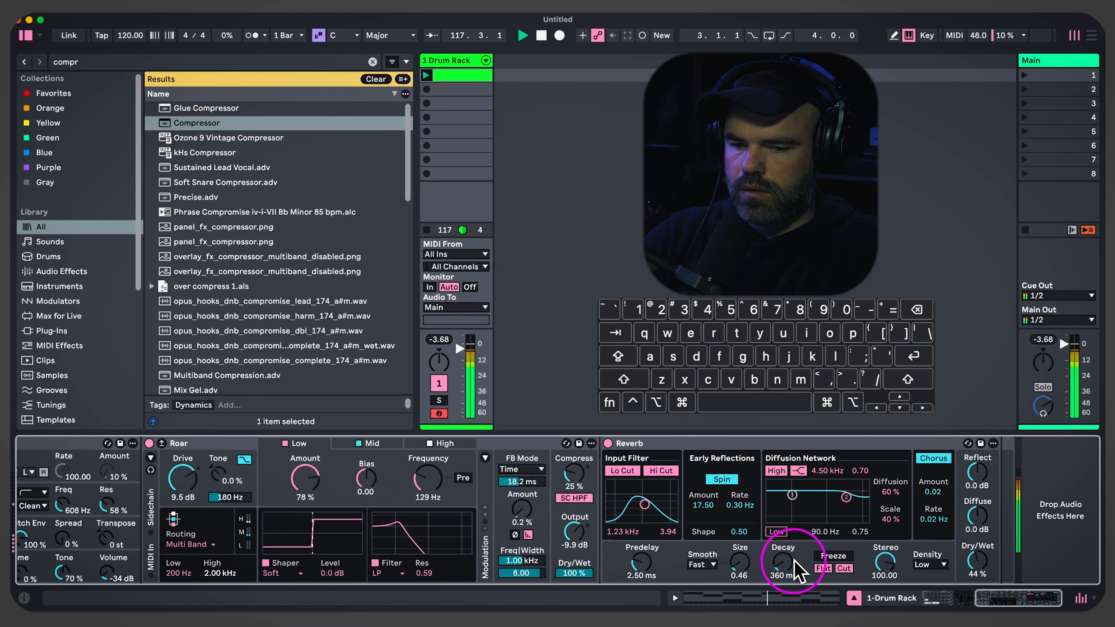
pyautogui.moveTo(783, 560); pyautogui.dragTo(783, 561)
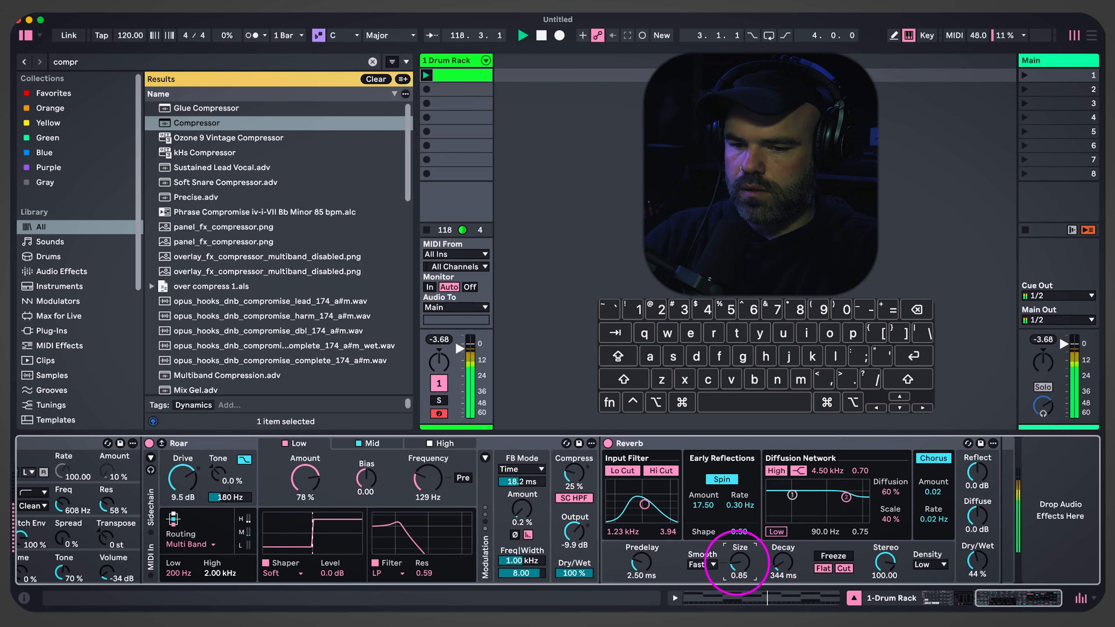
pyautogui.click(793, 563)
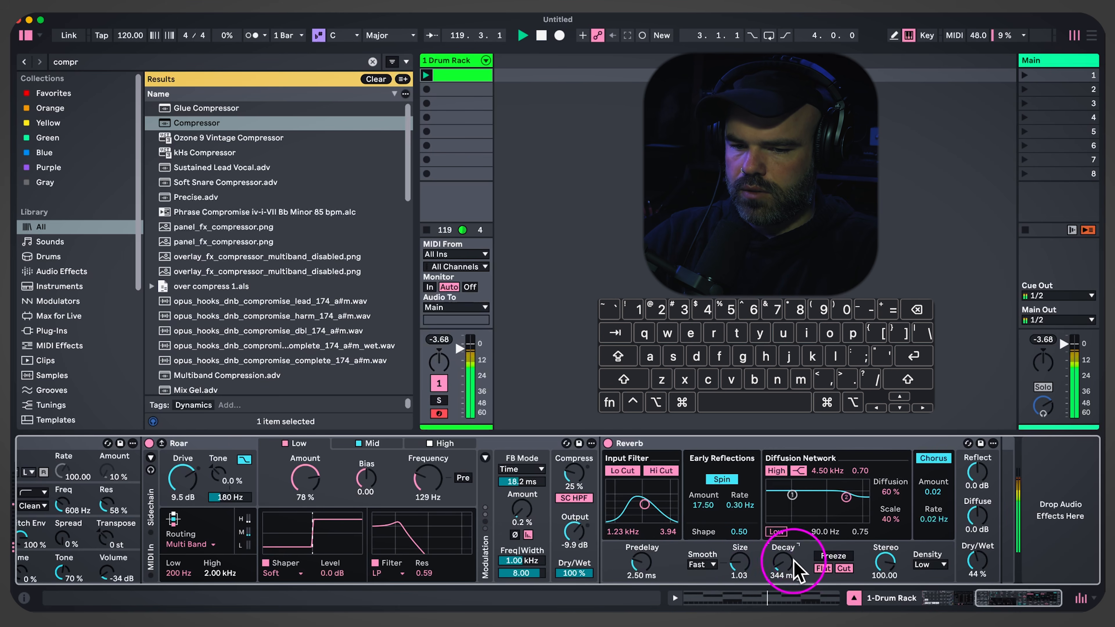
pyautogui.moveTo(790, 559); pyautogui.dragTo(789, 548)
pyautogui.click(971, 557)
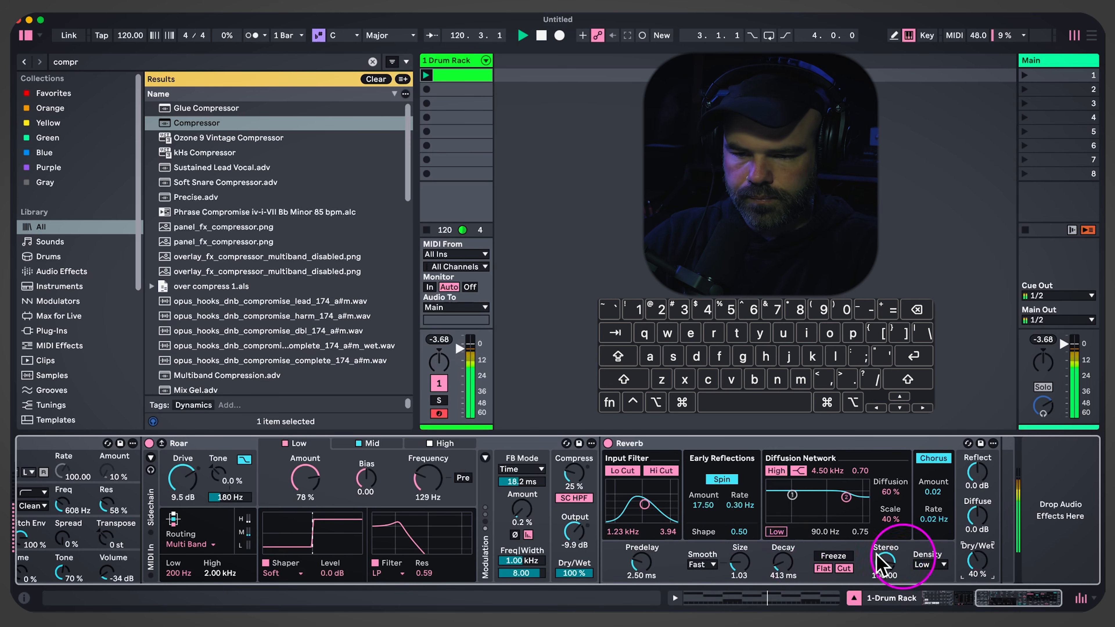
pyautogui.moveTo(644, 504); pyautogui.dragTo(654, 505)
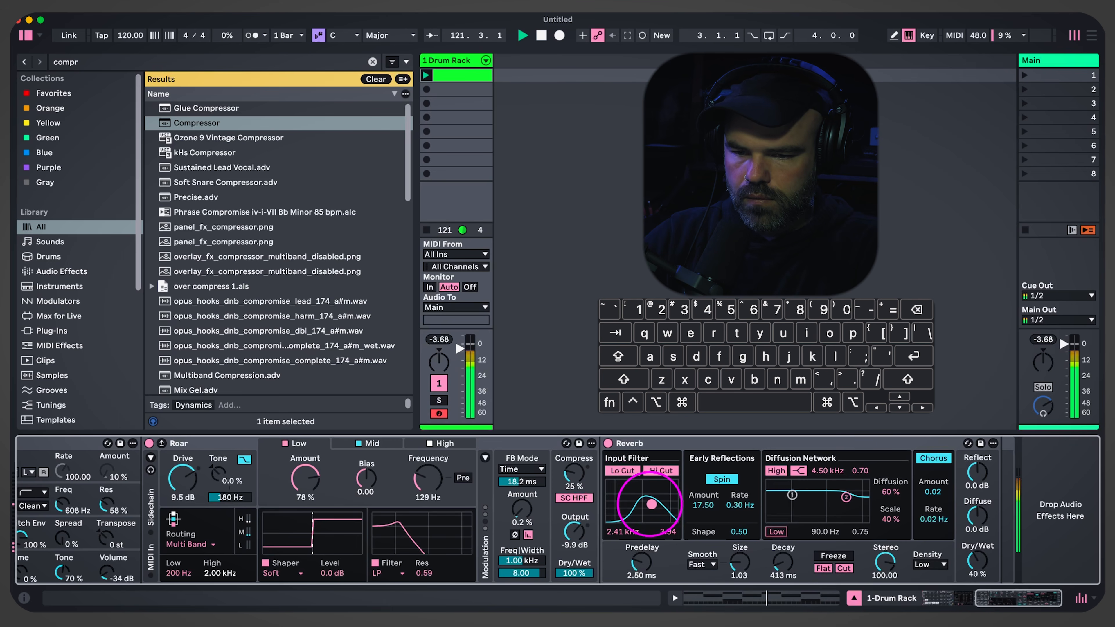
pyautogui.hscroll(-10, 435, 510)
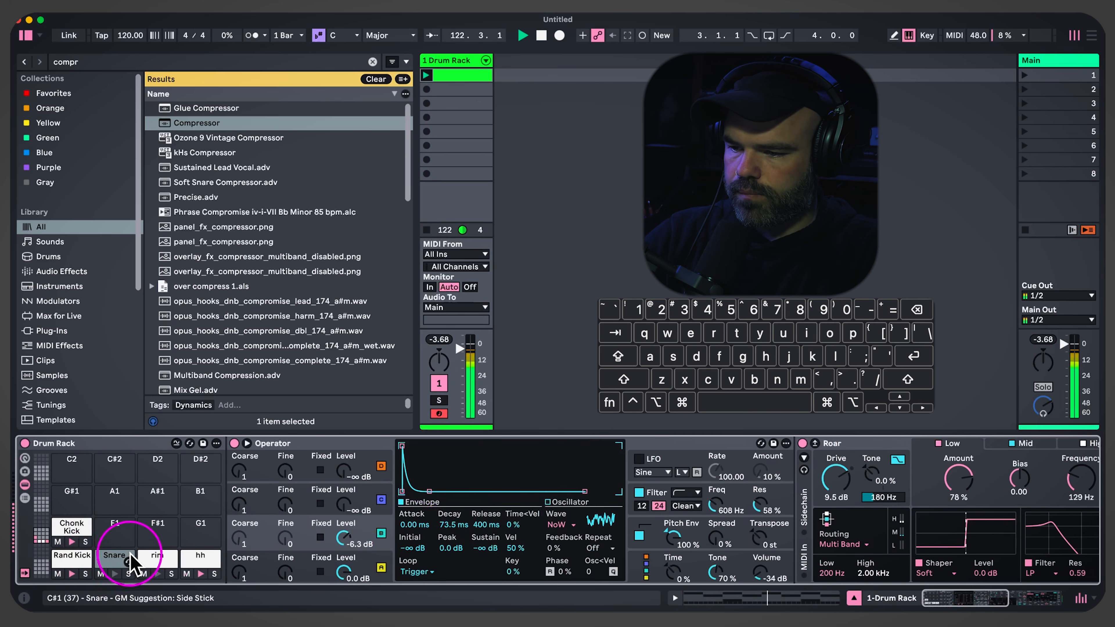
# Stop playback, clear the browser search and select the rim pad, leaving it unmuted
pyautogui.press('space')
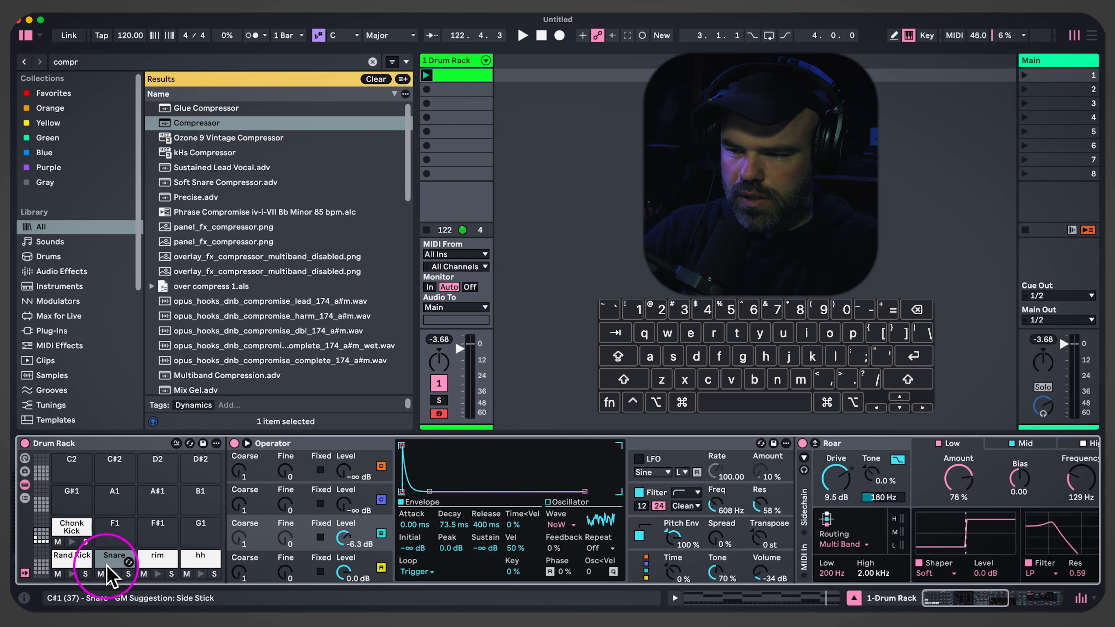
pyautogui.click(170, 558)
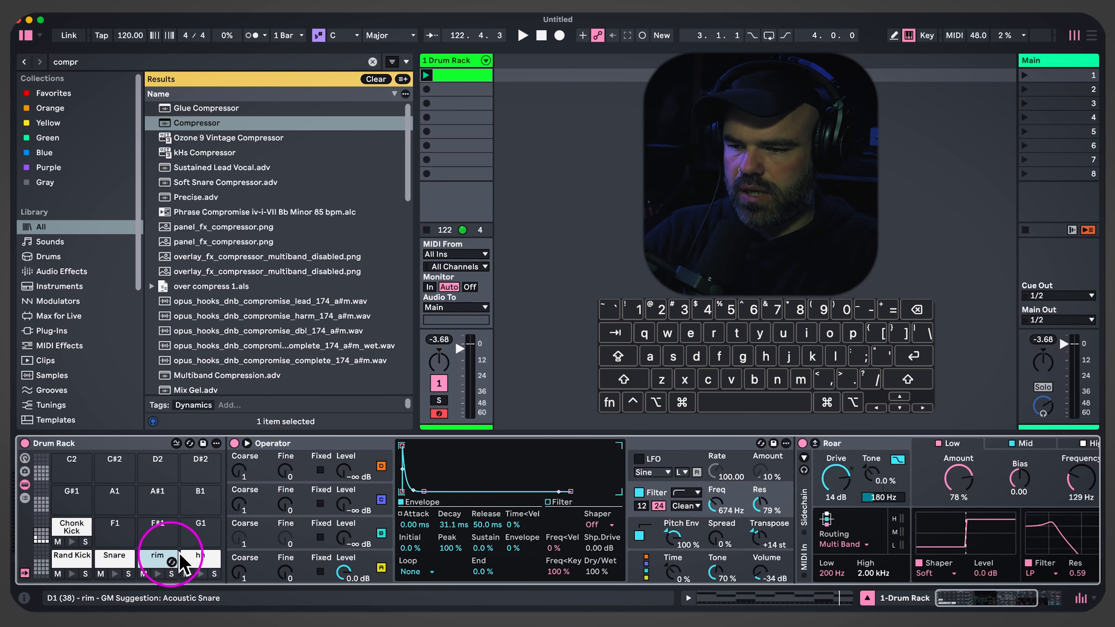
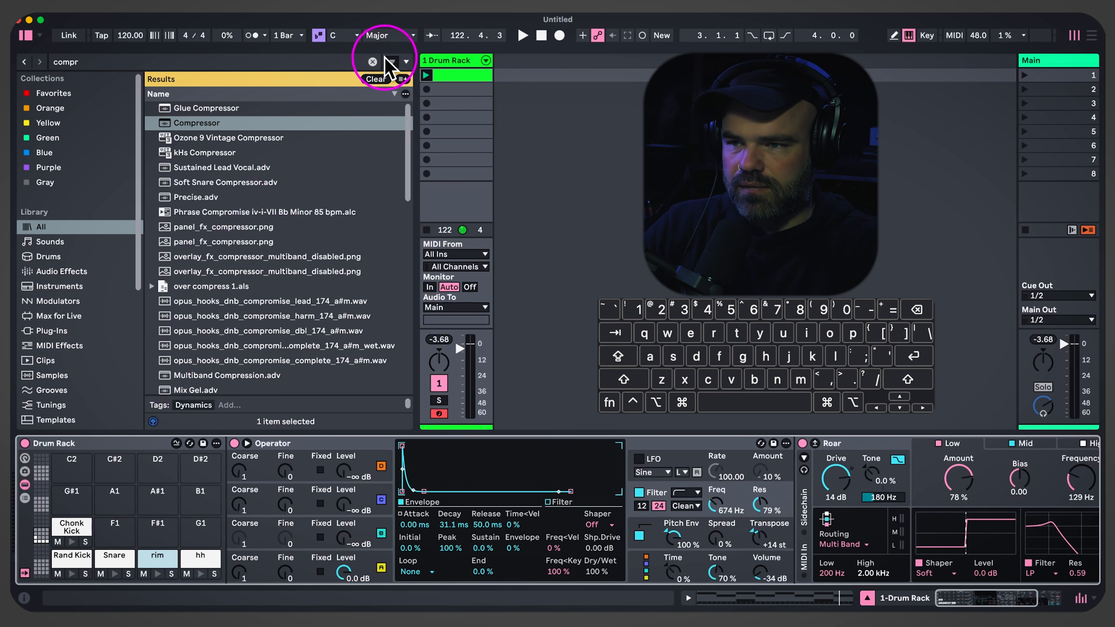
pyautogui.click(372, 61)
pyautogui.click(160, 554)
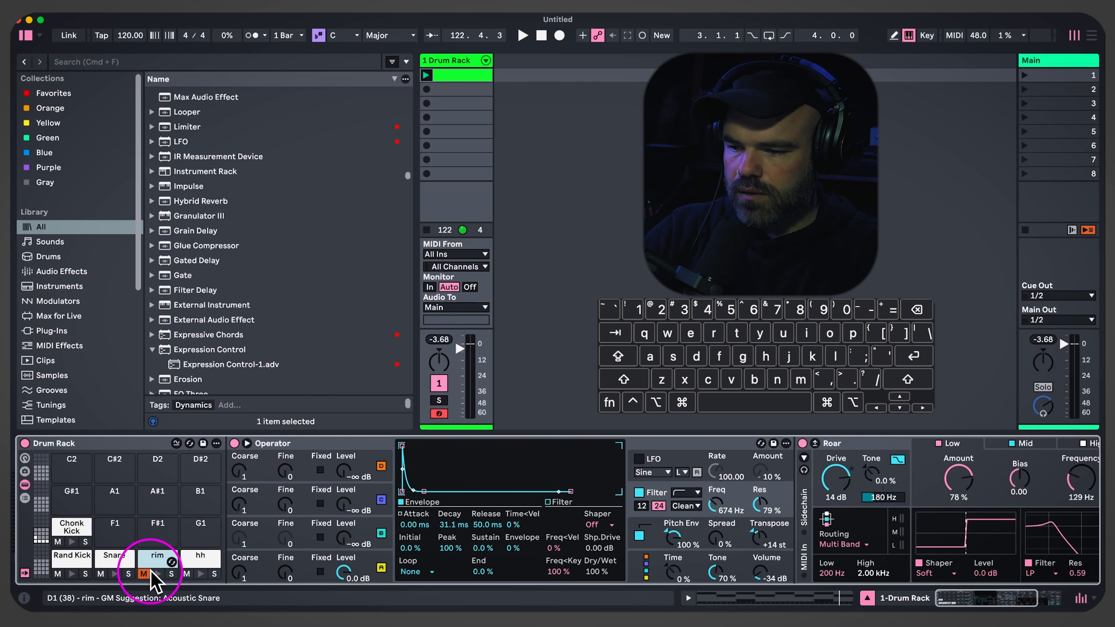
pyautogui.click(144, 573)
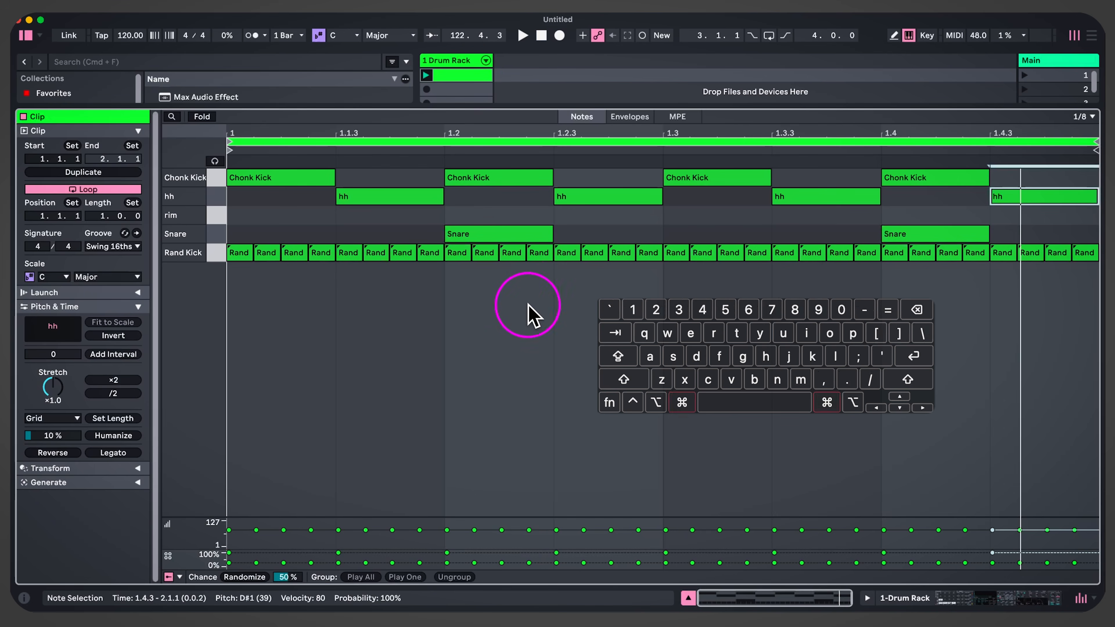
# Replace all notes in the clip with consecutive 1/8 rim notes filling the bar and play it
pyautogui.press('super+a')
pyautogui.press('Delete')
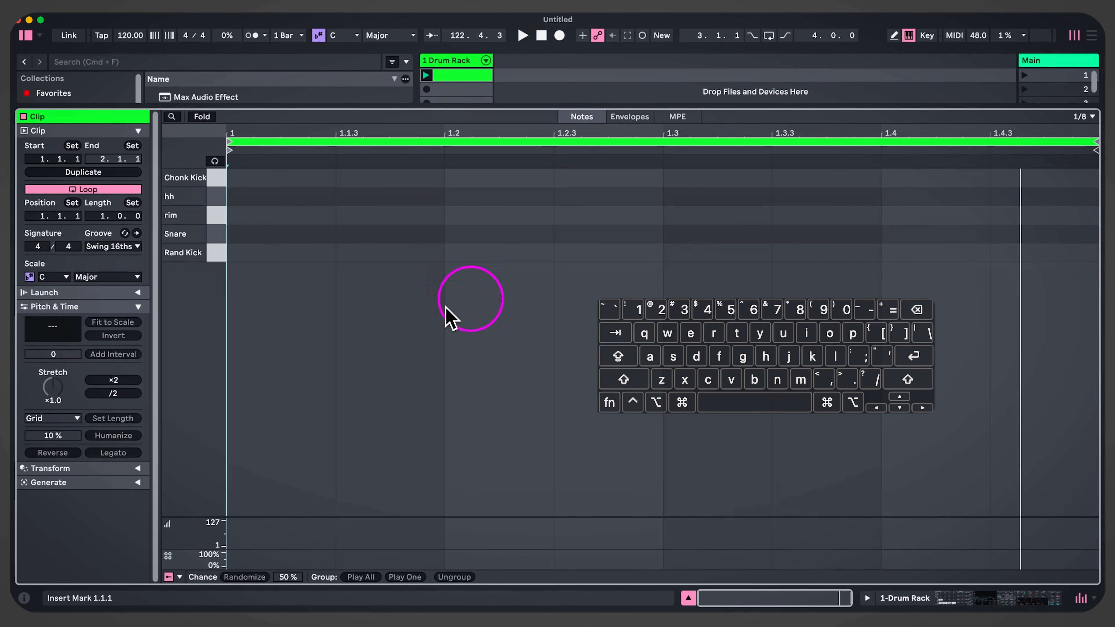
pyautogui.doubleClick(306, 215)
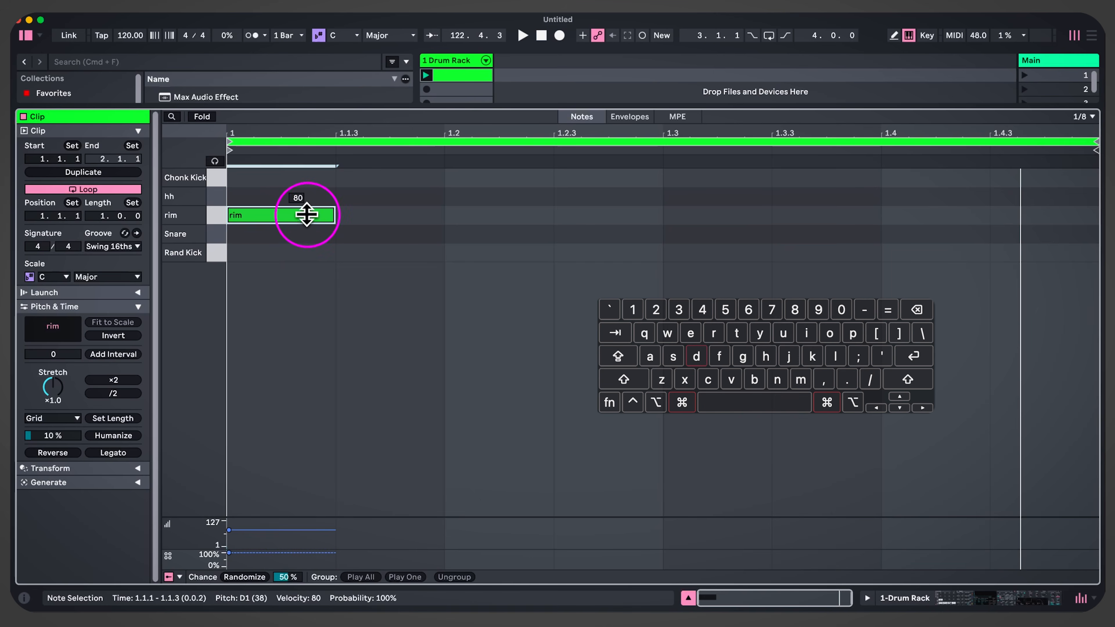
pyautogui.press('super+d')
pyautogui.press('super+d')
pyautogui.press('super+d')
pyautogui.press('super+d')
pyautogui.press('super+d')
pyautogui.press('super+d')
pyautogui.press('super+d')
pyautogui.press('space')
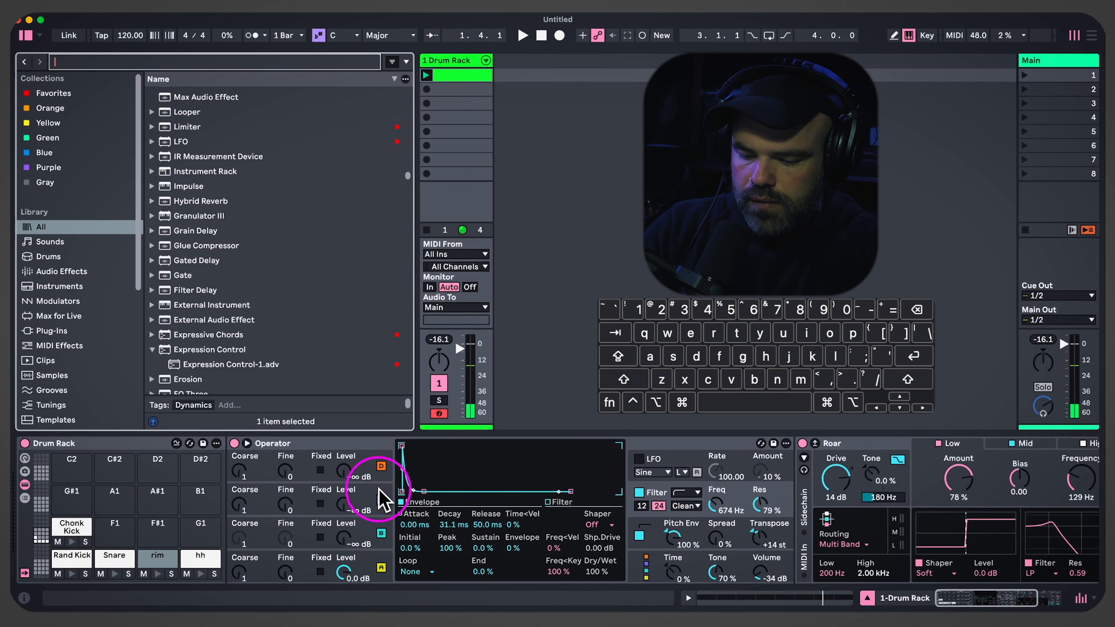
# Add Expression Control before the rim pad's Operator and load the Expression Control-1.adv preset into it
pyautogui.write('expre')
pyautogui.press('Down')
pyautogui.press('Down')
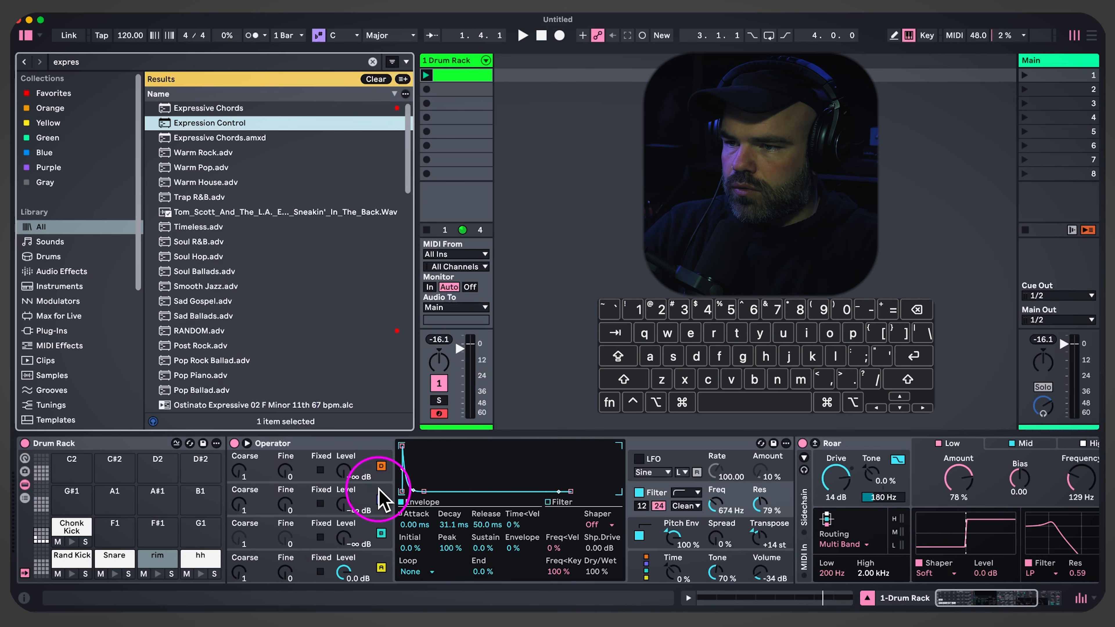
pyautogui.moveTo(202, 125); pyautogui.dragTo(245, 496)
pyautogui.click(471, 444)
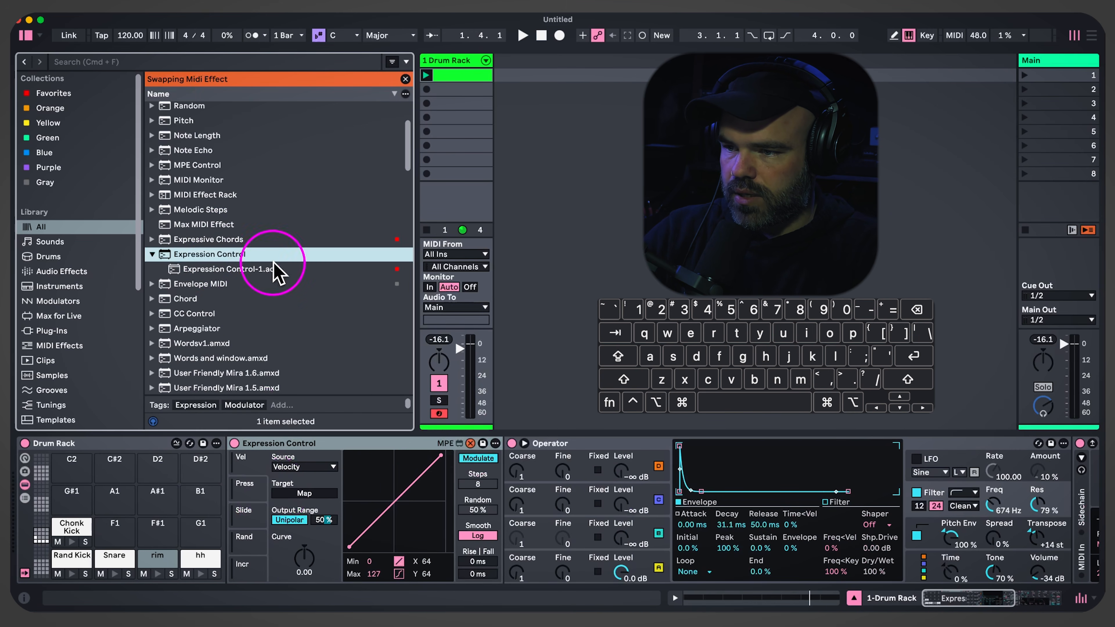
pyautogui.doubleClick(221, 269)
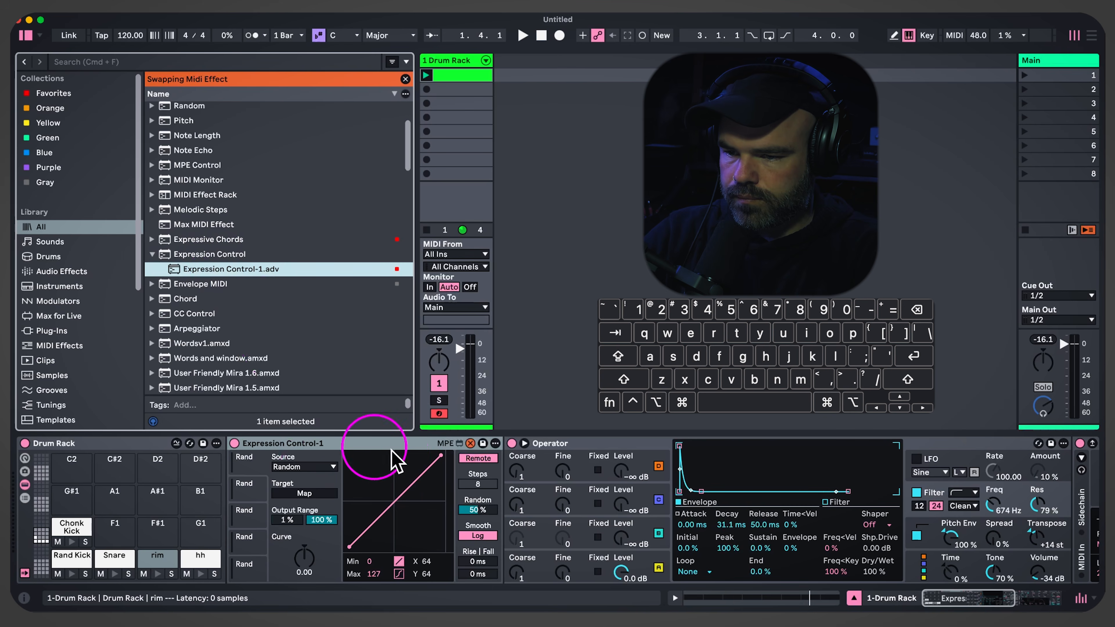
# Leave preset swapping and set the five Expression Control rows' rise/fall smoothing to 126/291, 323/315, 307/378, 213/268 and 94/252 ms
pyautogui.click(471, 443)
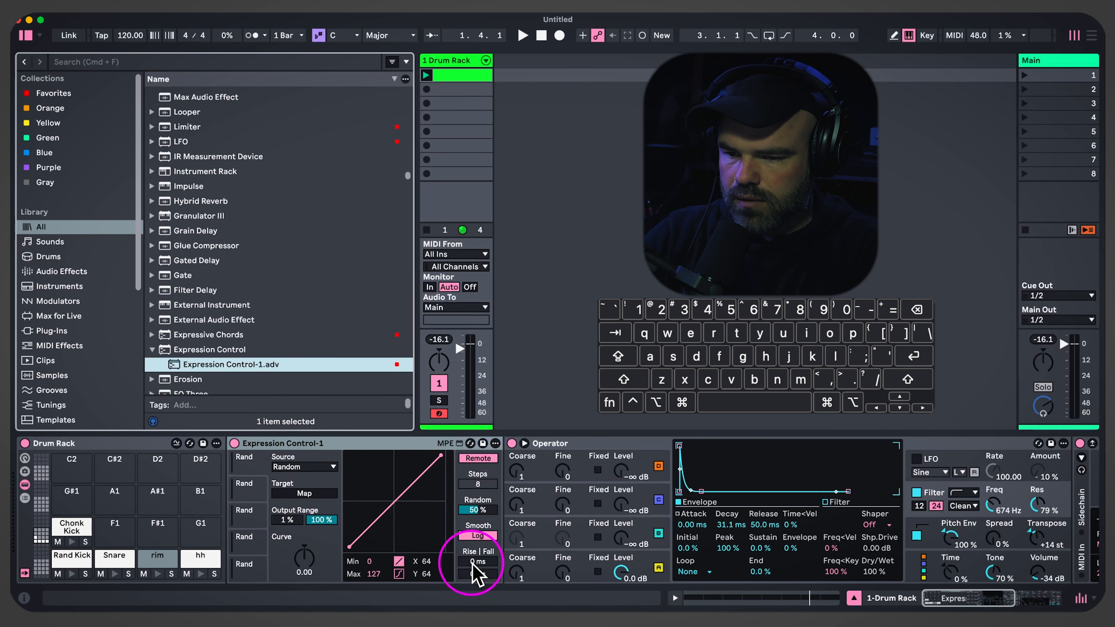
pyautogui.moveTo(473, 568); pyautogui.dragTo(481, 566)
pyautogui.click(255, 488)
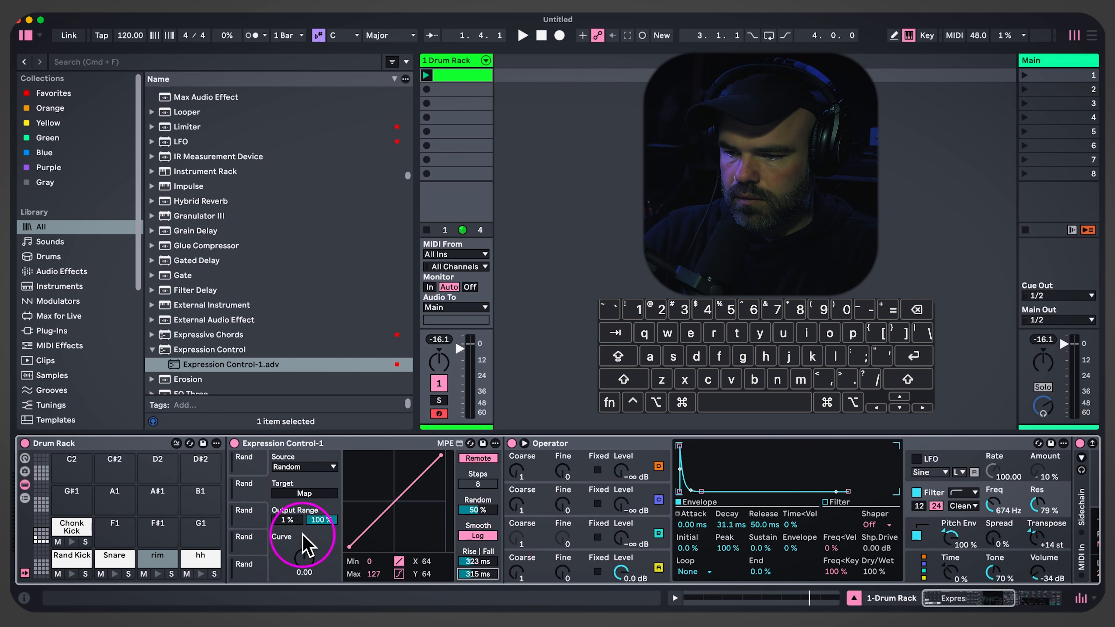
pyautogui.click(255, 513)
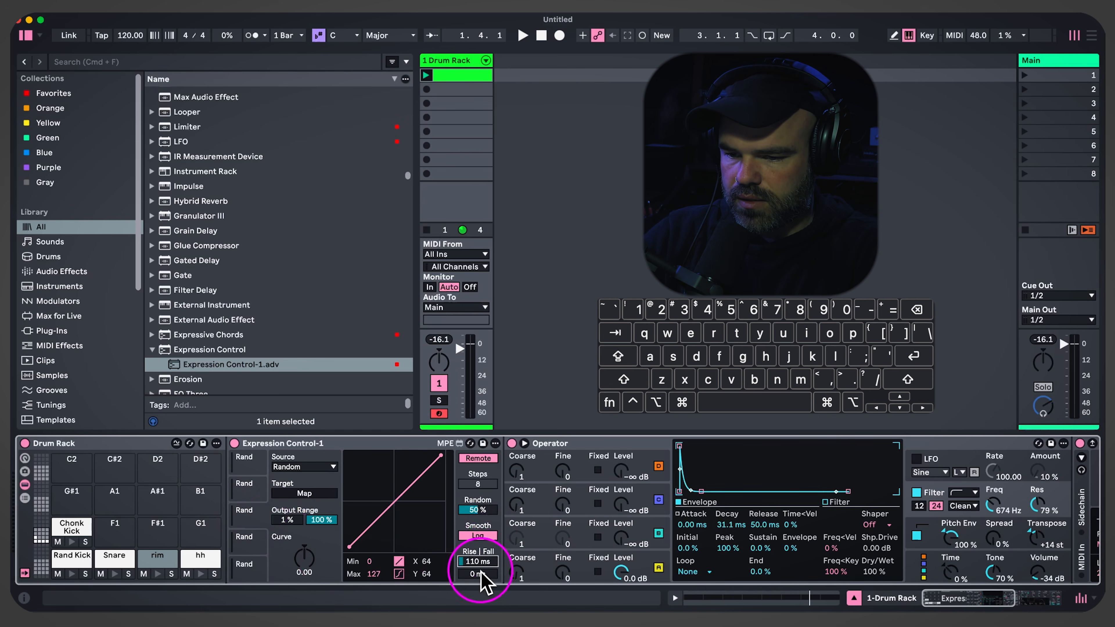
pyautogui.moveTo(480, 545); pyautogui.dragTo(480, 547)
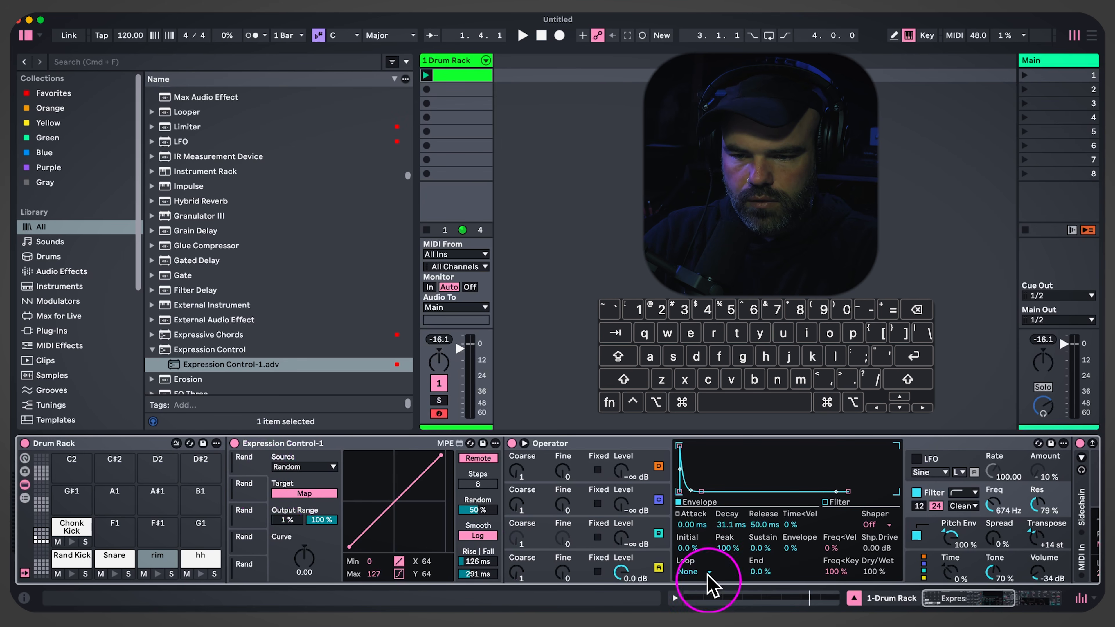
# Map the first three random modulation rows to Operator's Ae Decay, Osc-C Level and Filter Freq
pyautogui.click(661, 555)
pyautogui.click(721, 524)
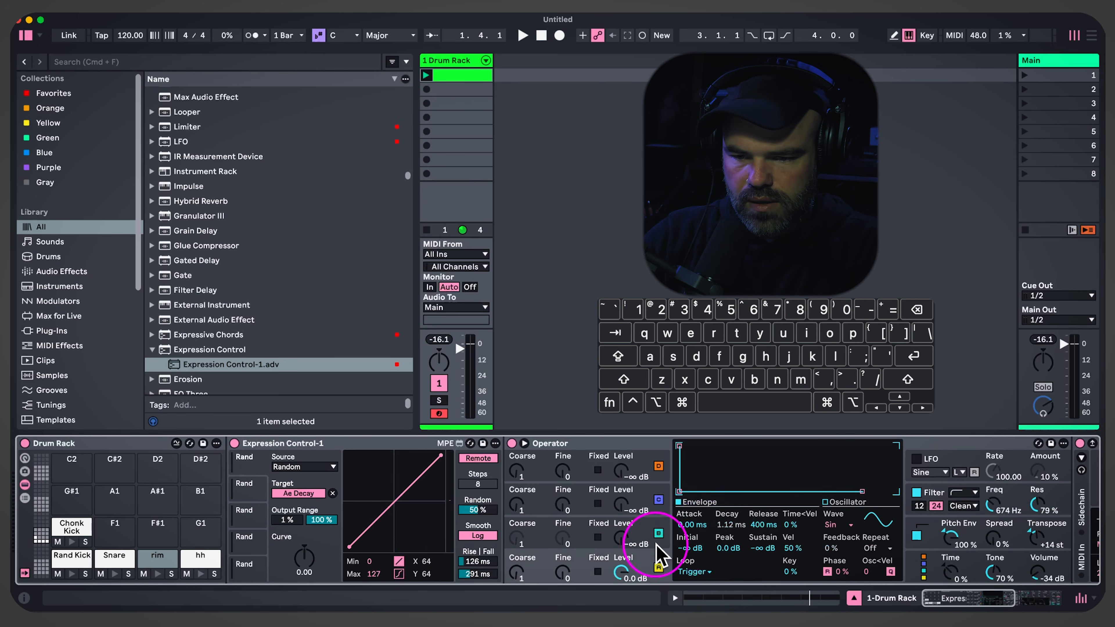
pyautogui.click(332, 494)
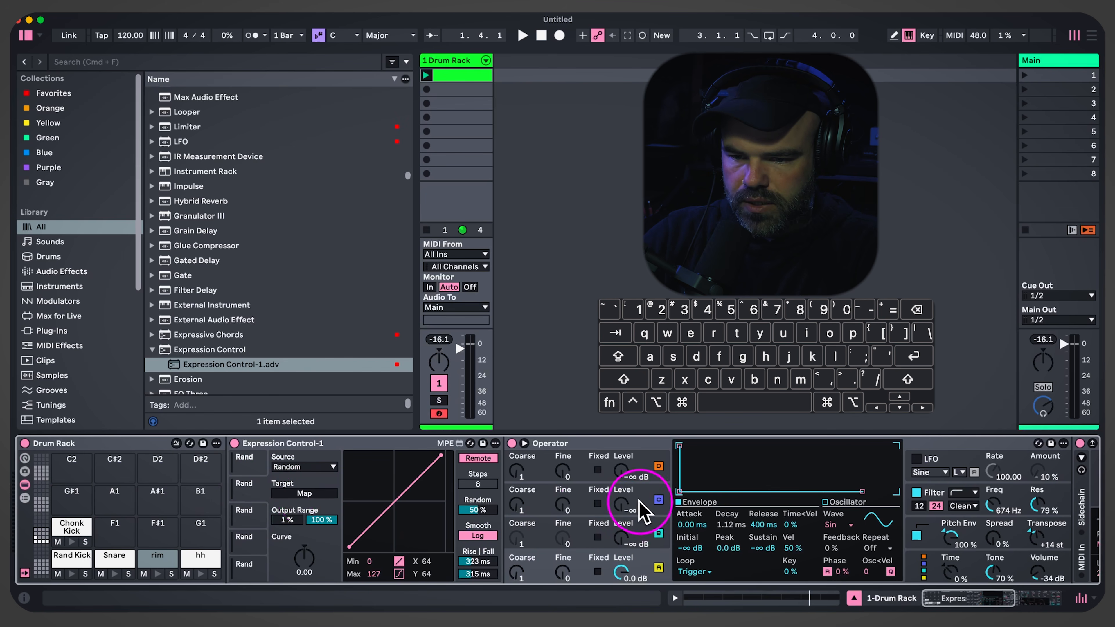
pyautogui.click(621, 503)
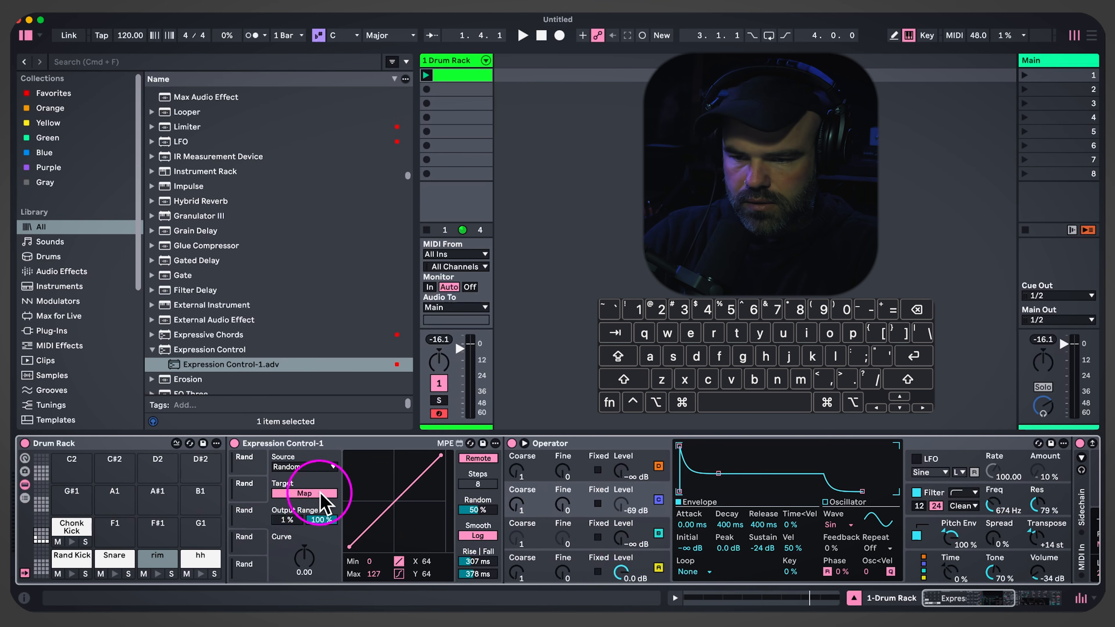
pyautogui.click(995, 505)
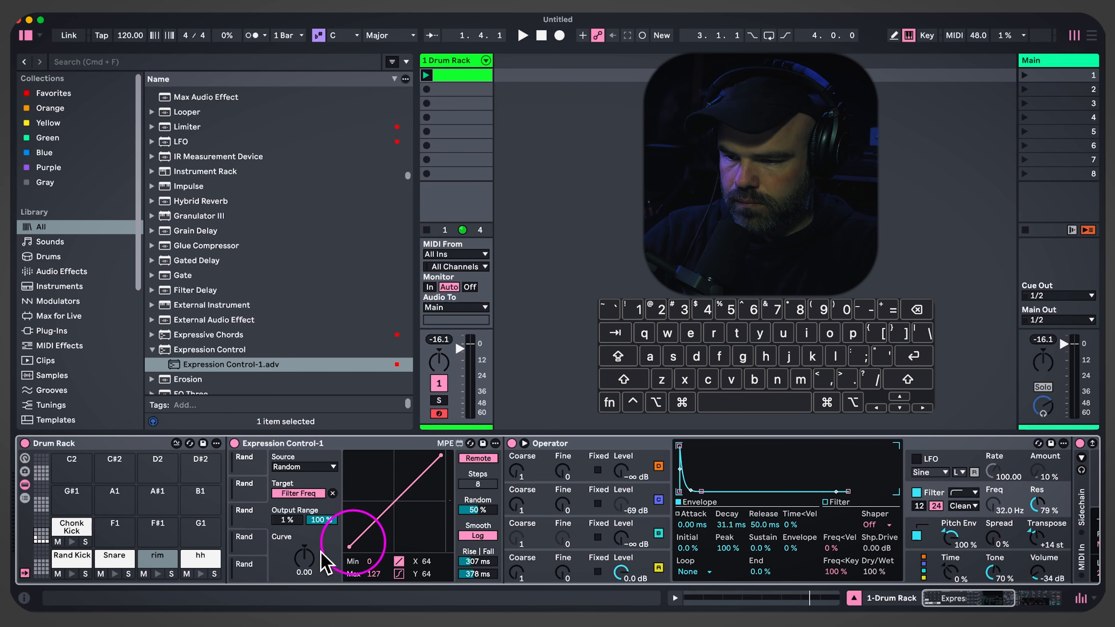
# Map the fourth random row to the Mid band Amount in Roar and the fifth to the Mid band filter Frequency
pyautogui.click(246, 544)
pyautogui.hscroll(10, 948, 523)
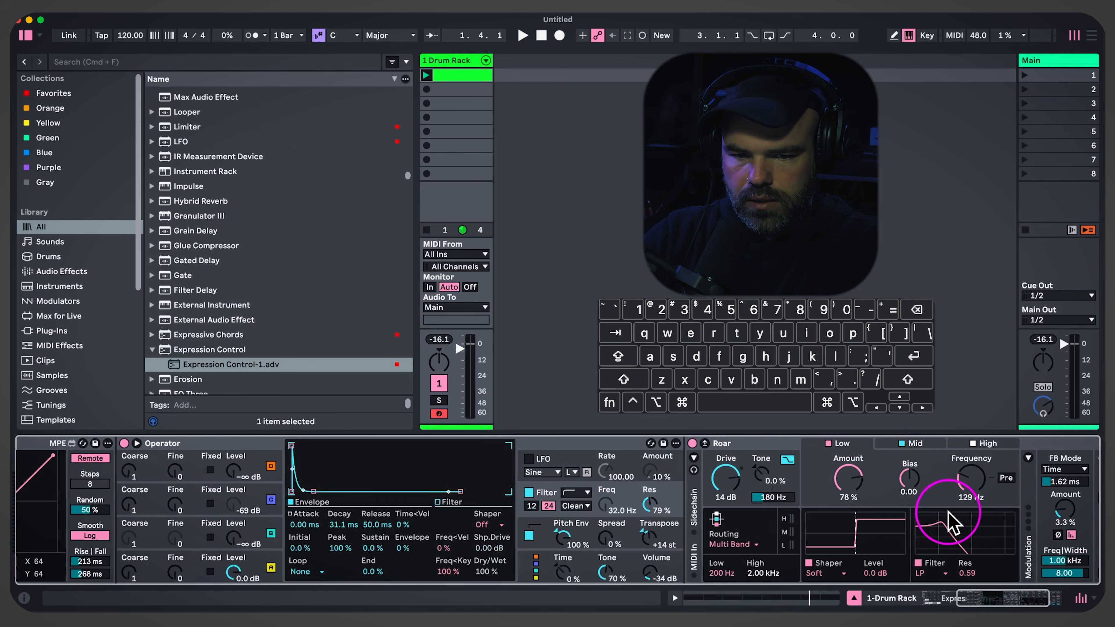
pyautogui.click(917, 443)
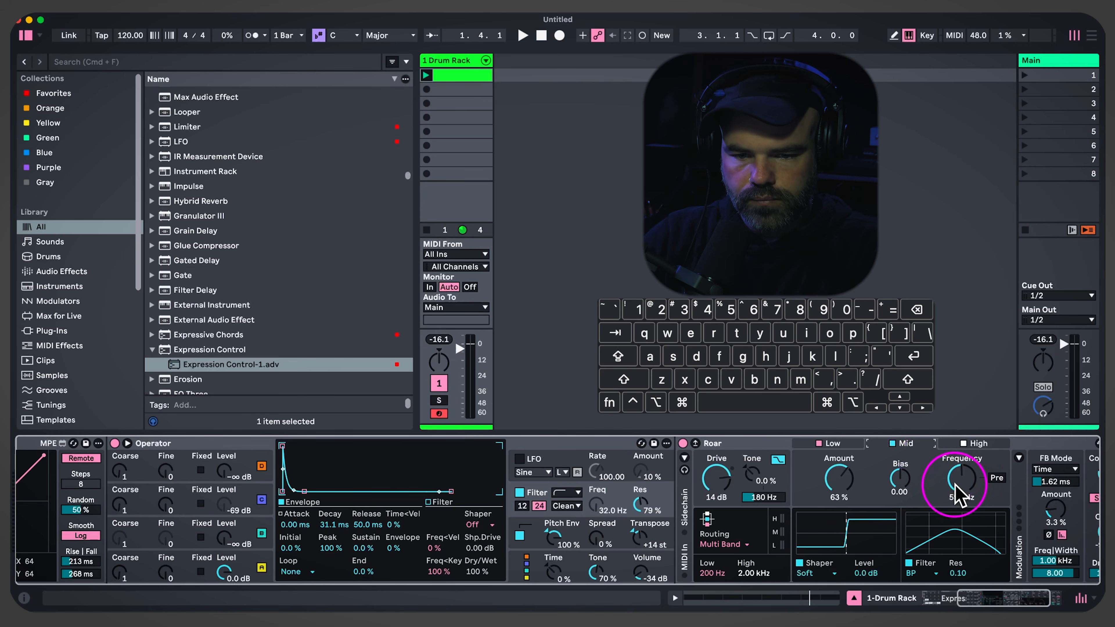
pyautogui.click(839, 487)
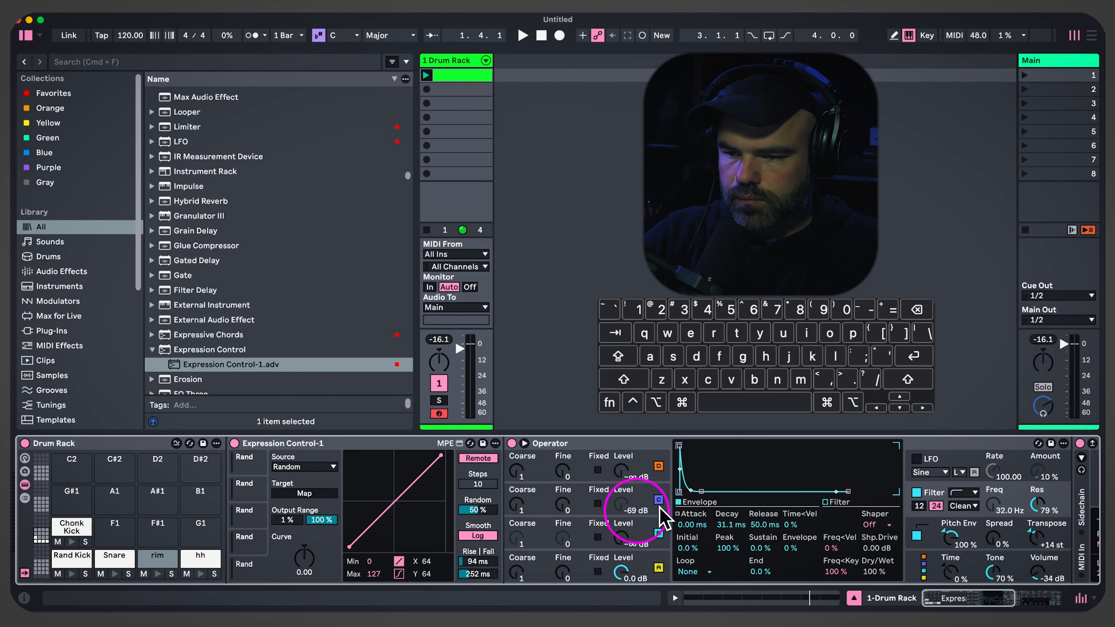
pyautogui.hscroll(10, 663, 520)
pyautogui.click(836, 482)
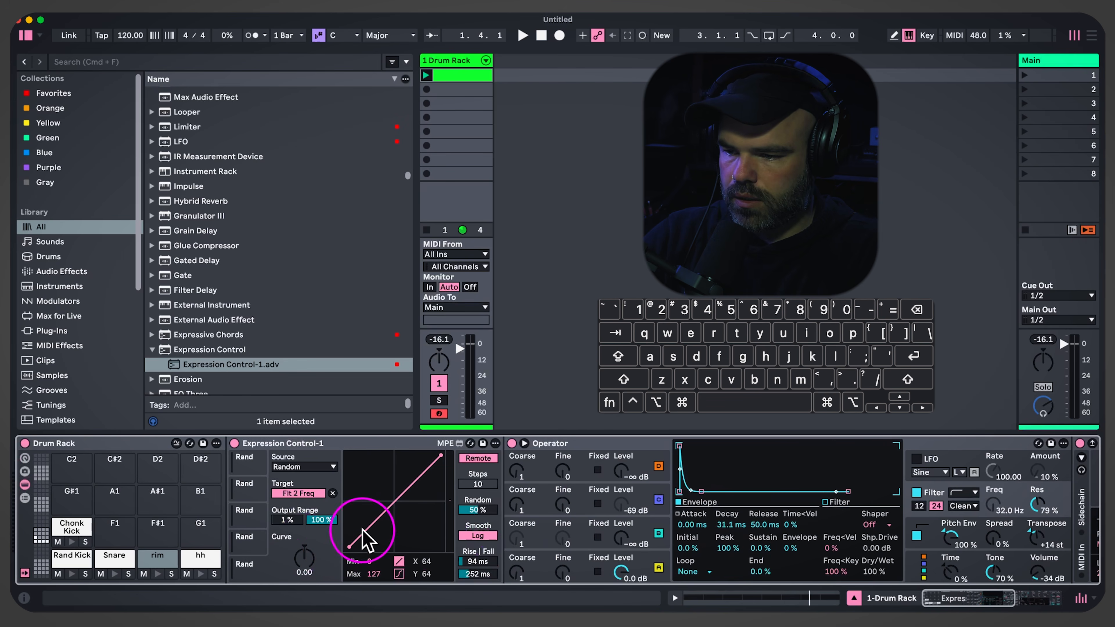
# Start playback and limit the Ae Decay row's maximum output range to 58%
pyautogui.press('space')
pyautogui.click(245, 459)
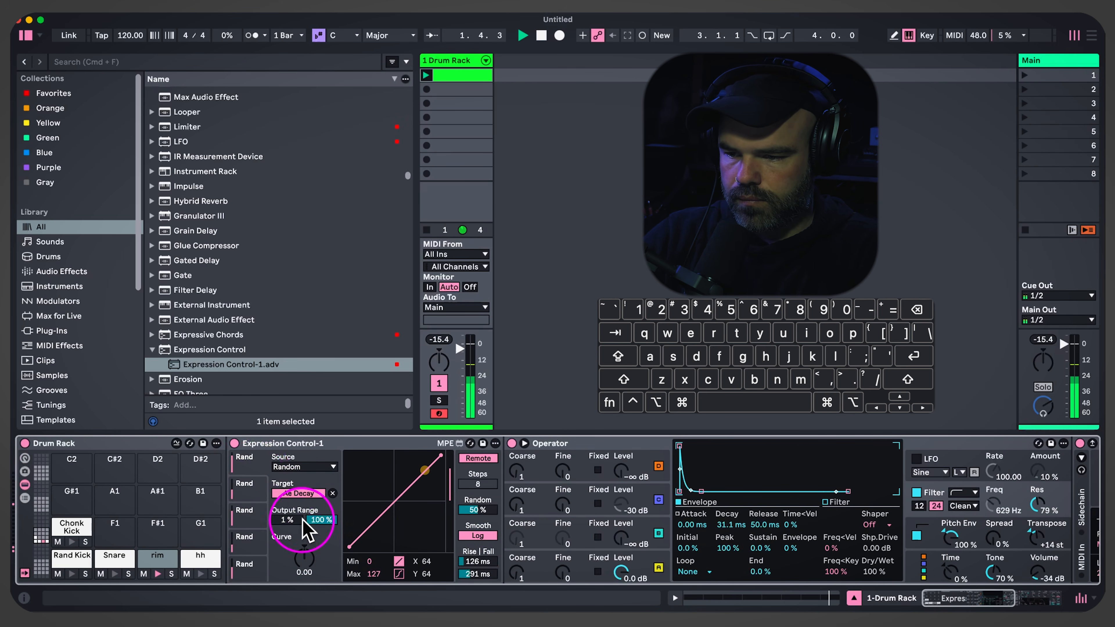
pyautogui.moveTo(320, 519); pyautogui.dragTo(320, 547)
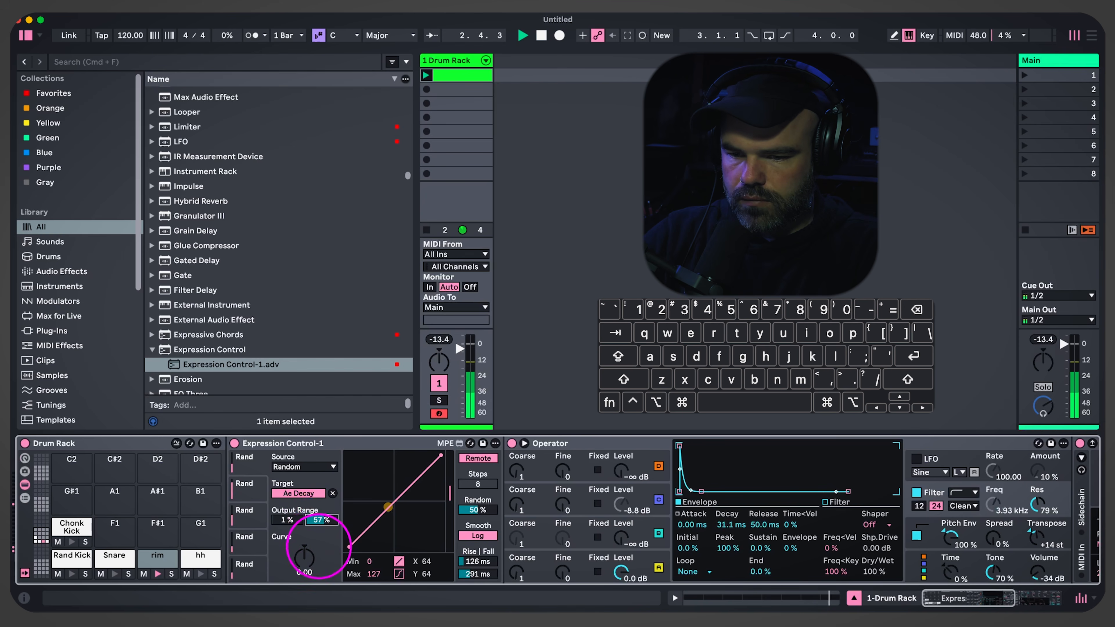
# In Operator's oscillator C envelope, set the sustain to -inf dB and the decay to 40.3 ms
pyautogui.click(650, 567)
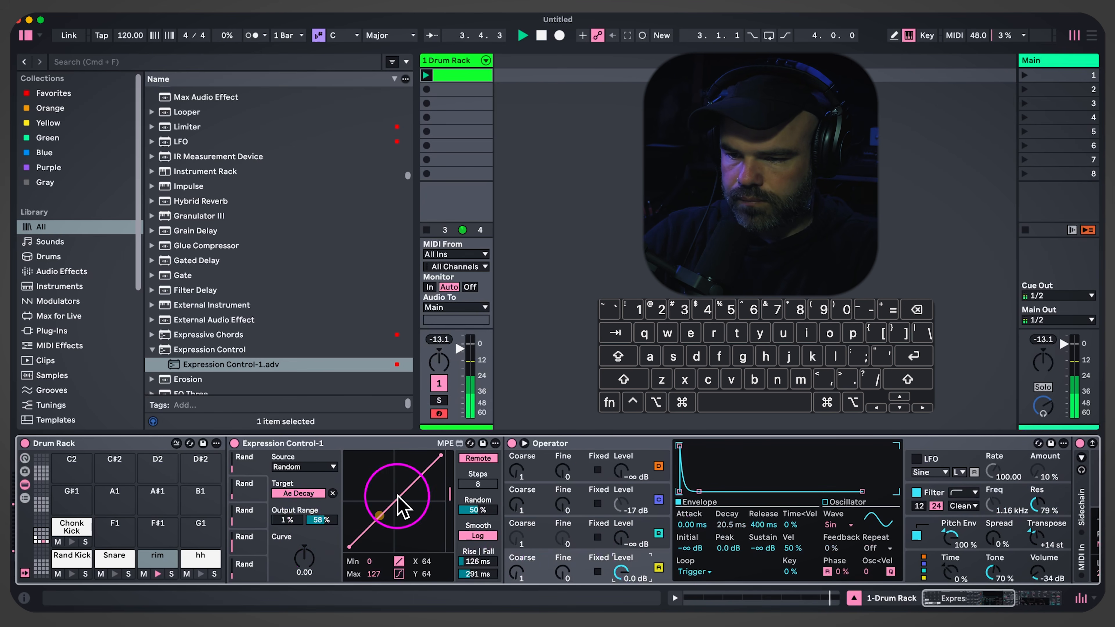
pyautogui.click(605, 490)
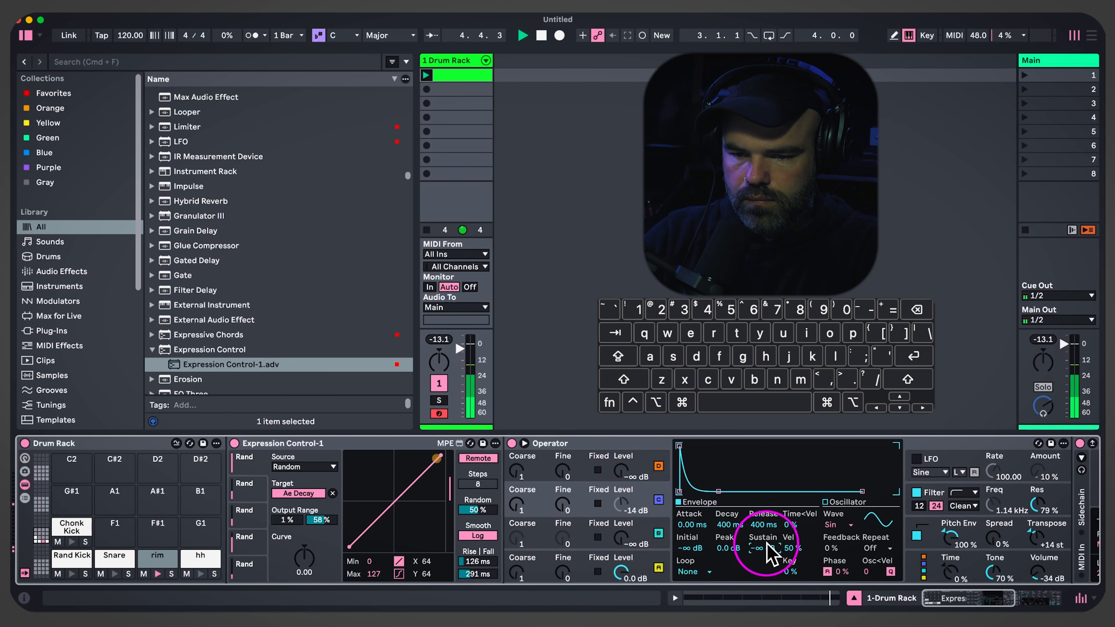
pyautogui.click(729, 525)
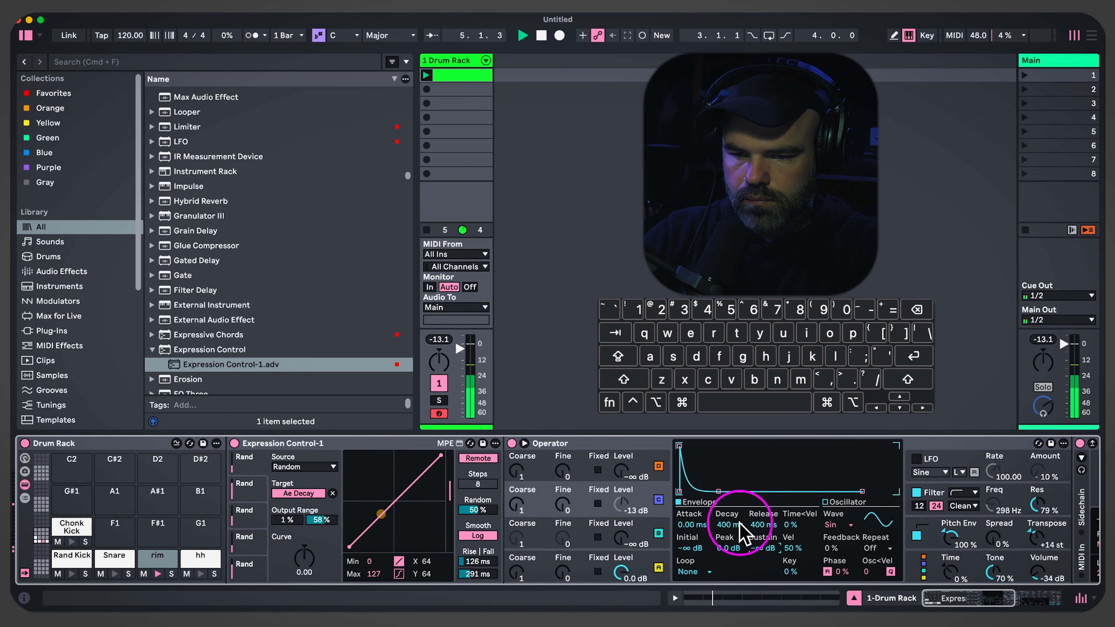
# Set the Filter Freq row's output range to 32–79% and Operator's filter resonance to 64%
pyautogui.click(254, 495)
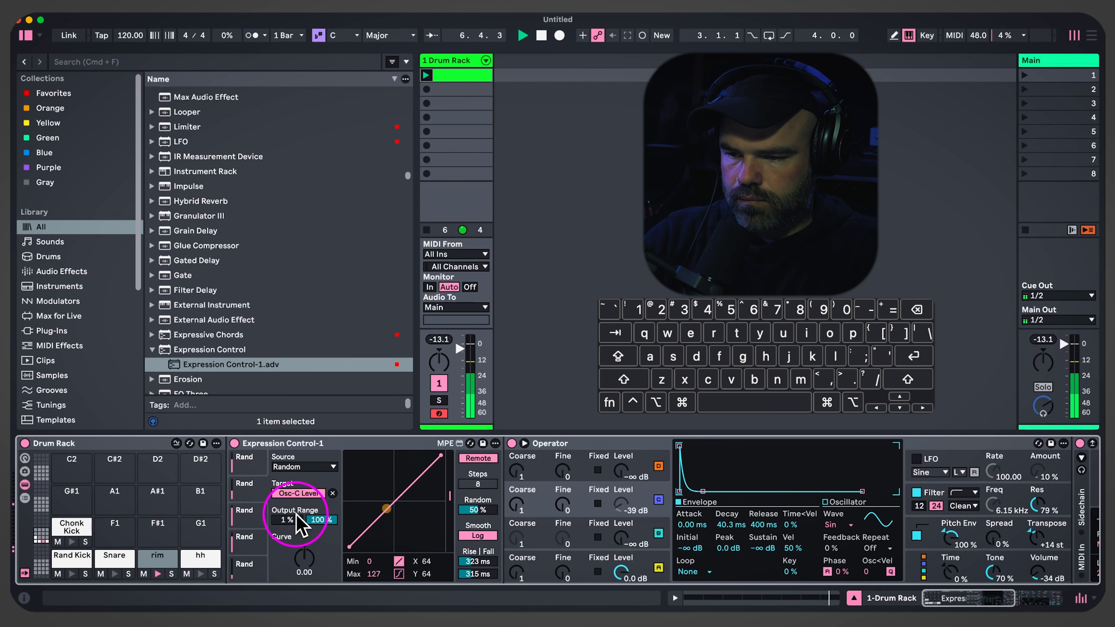
pyautogui.click(251, 512)
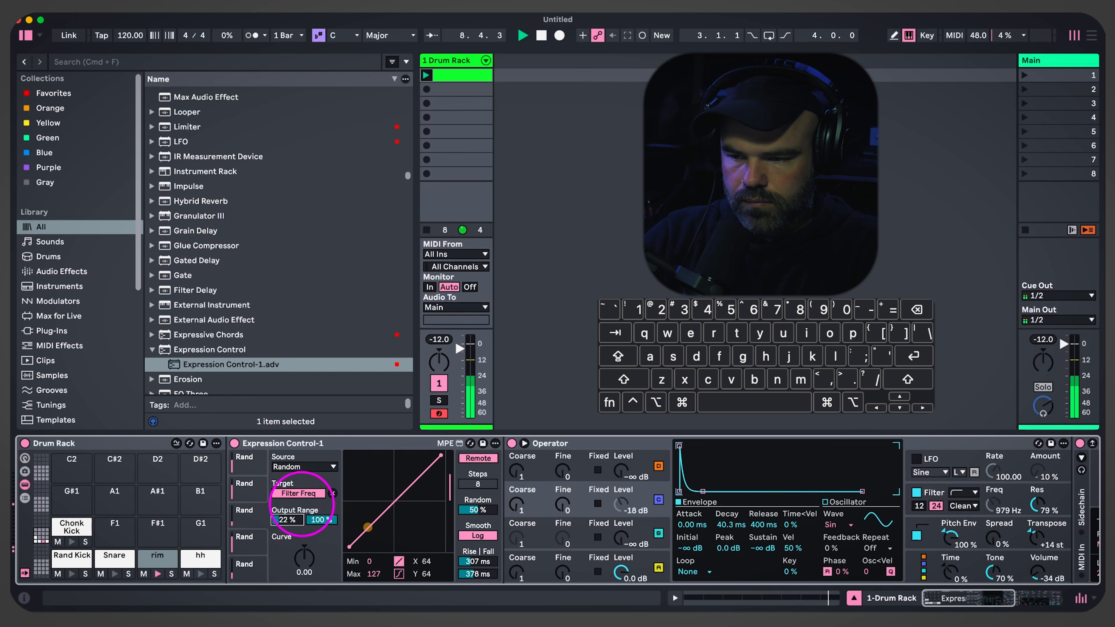
pyautogui.moveTo(325, 521); pyautogui.dragTo(325, 535)
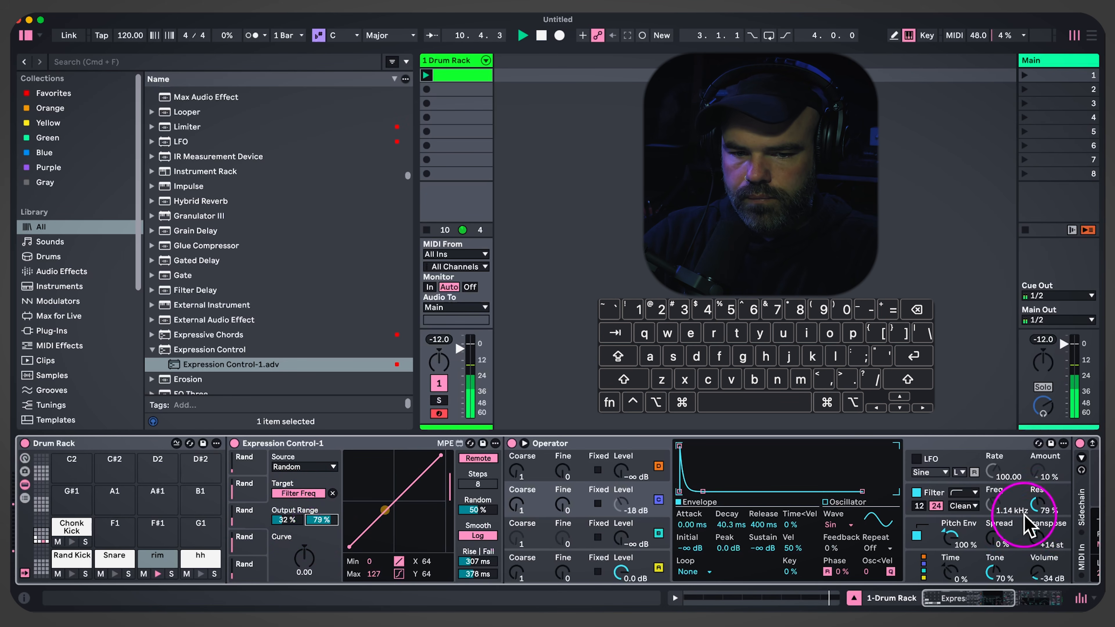
pyautogui.click(1039, 505)
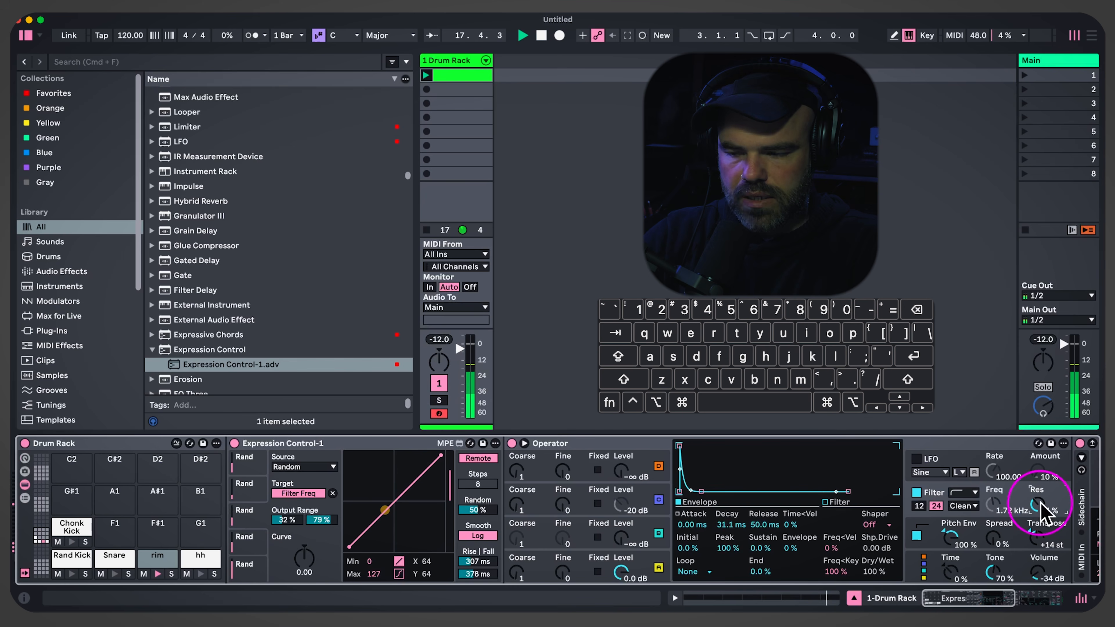
# Raise the minimum output of the row controlling Roar's Mid band Amount to 26% and set Operator's volume to -31 dB
pyautogui.click(264, 555)
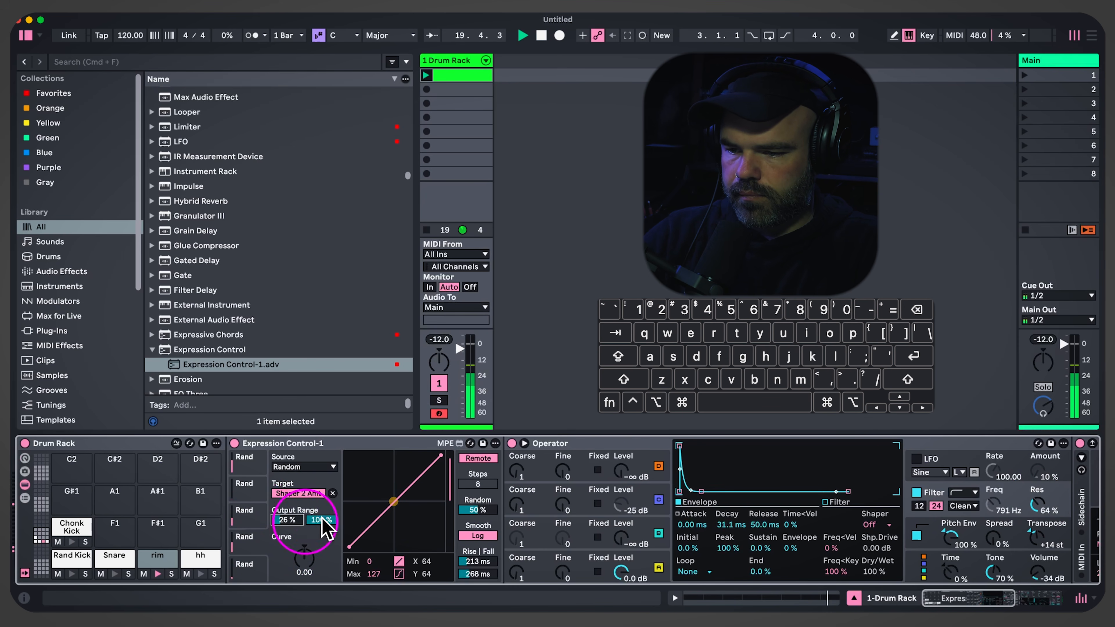
pyautogui.click(246, 567)
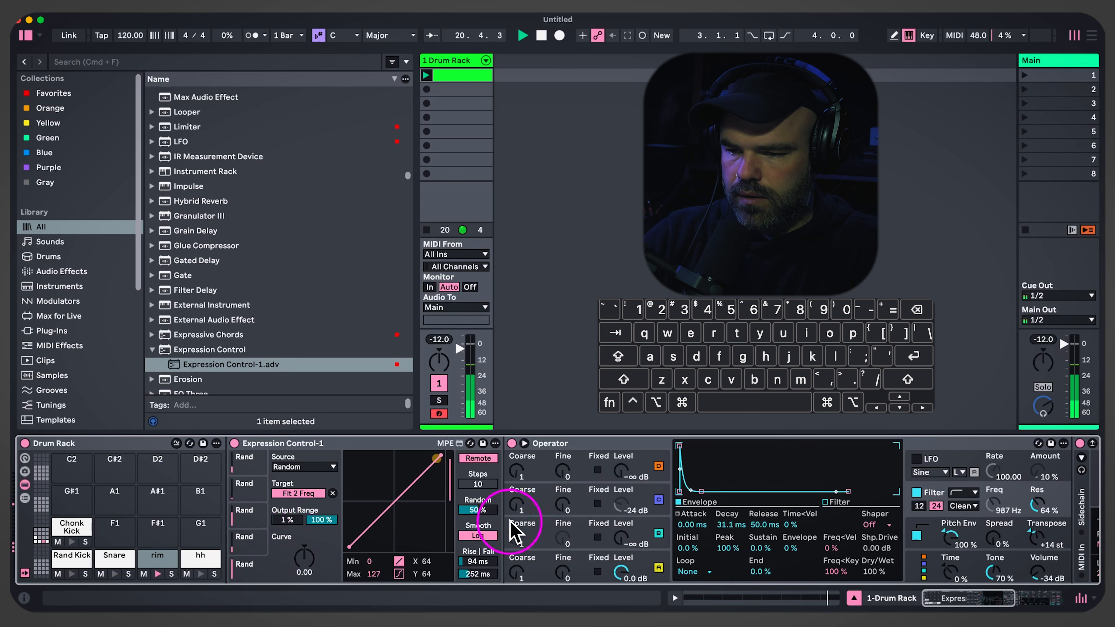
pyautogui.hscroll(6, 516, 532)
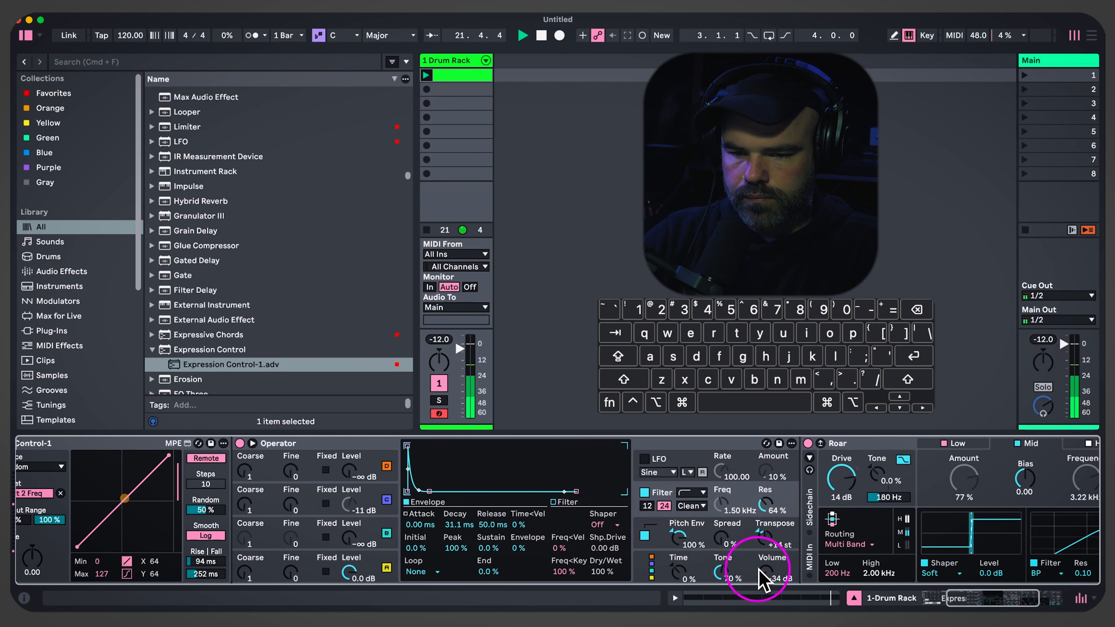
pyautogui.click(763, 571)
# Add a Compressor after Roar with Peak detection, -24.5 dB threshold, 2.68:1 ratio, 0.06 ms attack, 53.6 ms release and about 4.5 dB output
pyautogui.hscroll(6, 766, 581)
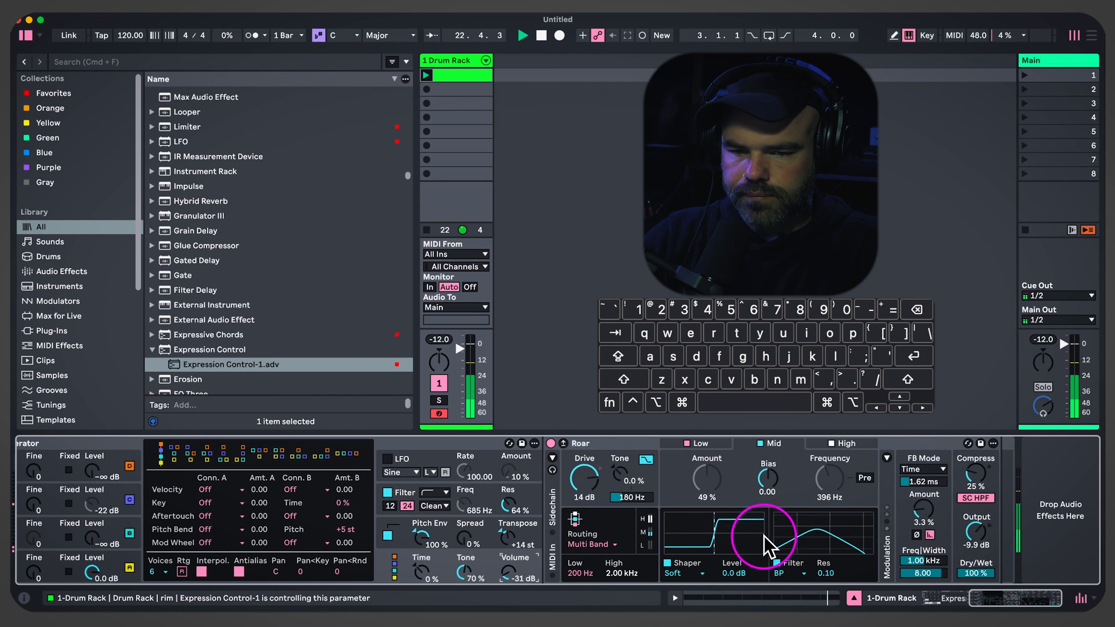
pyautogui.press('super+f')
pyautogui.write('compre')
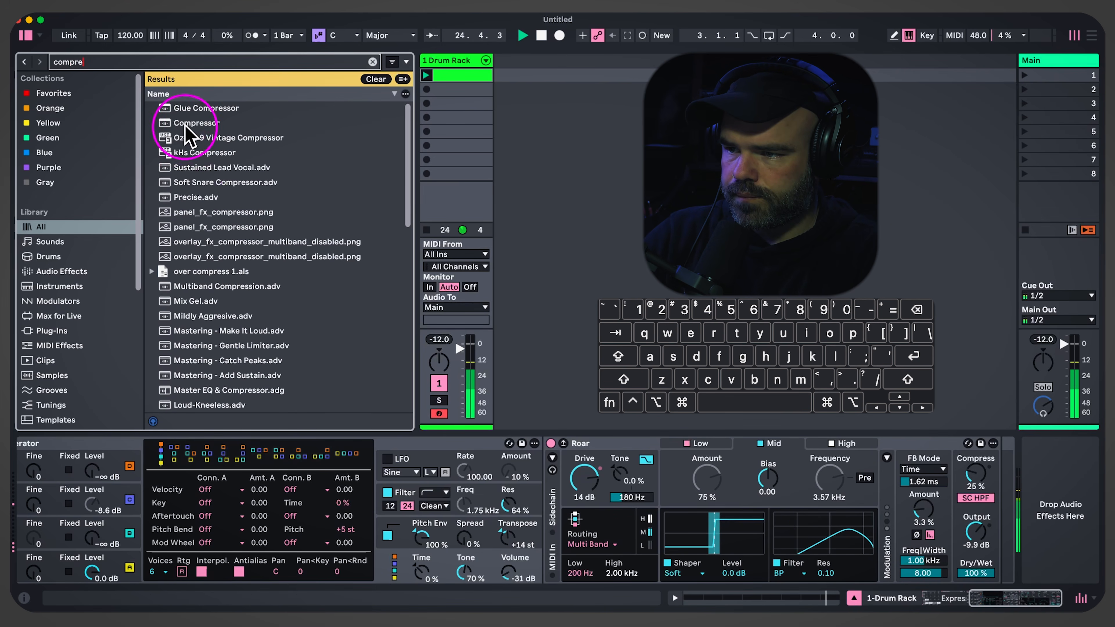
pyautogui.moveTo(142, 123); pyautogui.dragTo(933, 493)
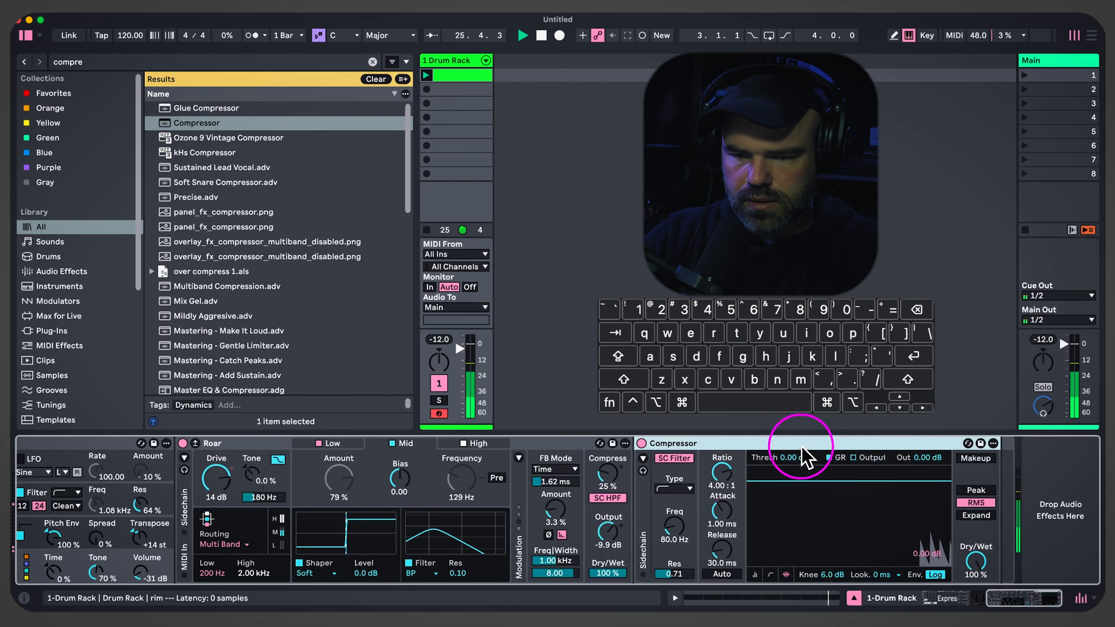
pyautogui.moveTo(802, 456); pyautogui.dragTo(795, 457)
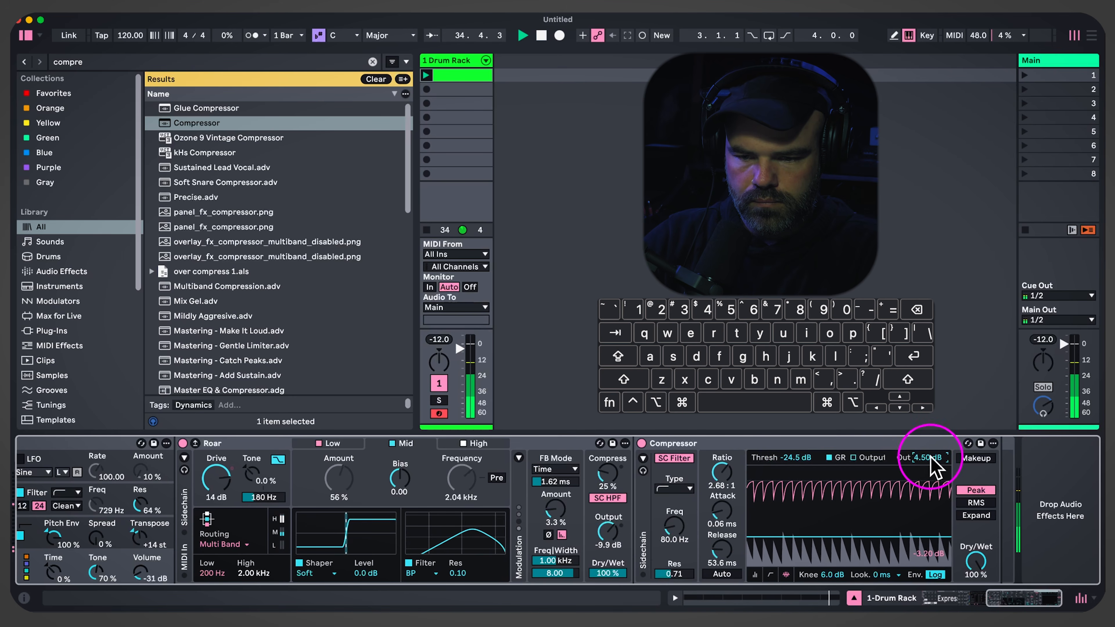
# Search the browser for Delay and insert the Delay effect between Operator and Roar
pyautogui.hscroll(-5, 717, 518)
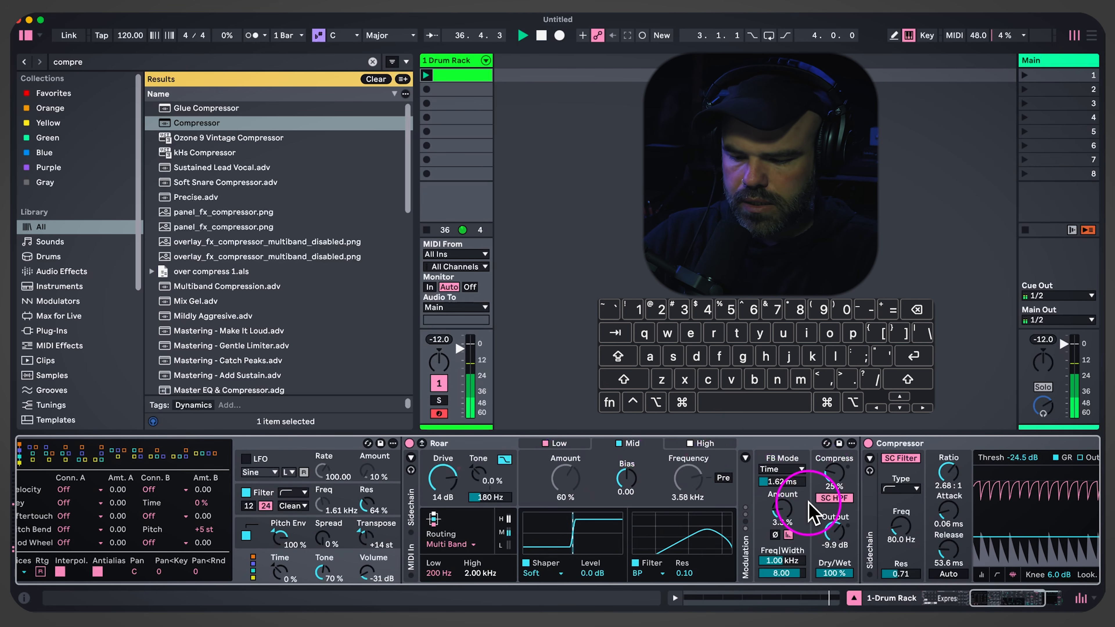
pyautogui.write('dela')
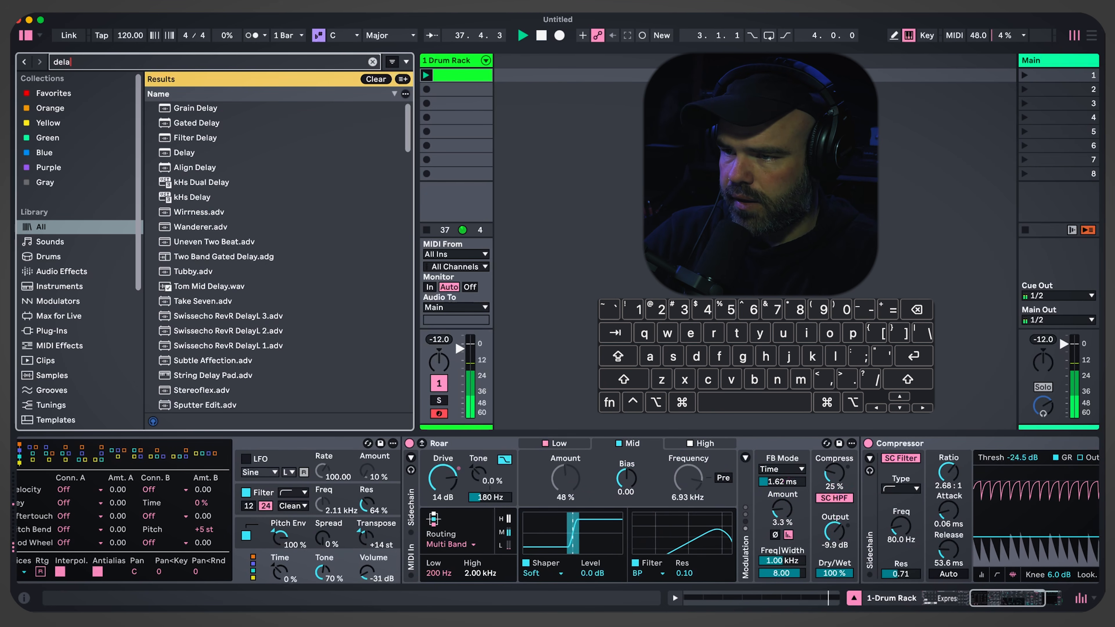
pyautogui.click(199, 153)
pyautogui.moveTo(199, 158)
pyautogui.mouseDown()
pyautogui.moveTo(255, 226)
pyautogui.moveTo(798, 555)
pyautogui.moveTo(774, 534)
pyautogui.moveTo(729, 584)
pyautogui.moveTo(454, 510)
pyautogui.mouseUp()
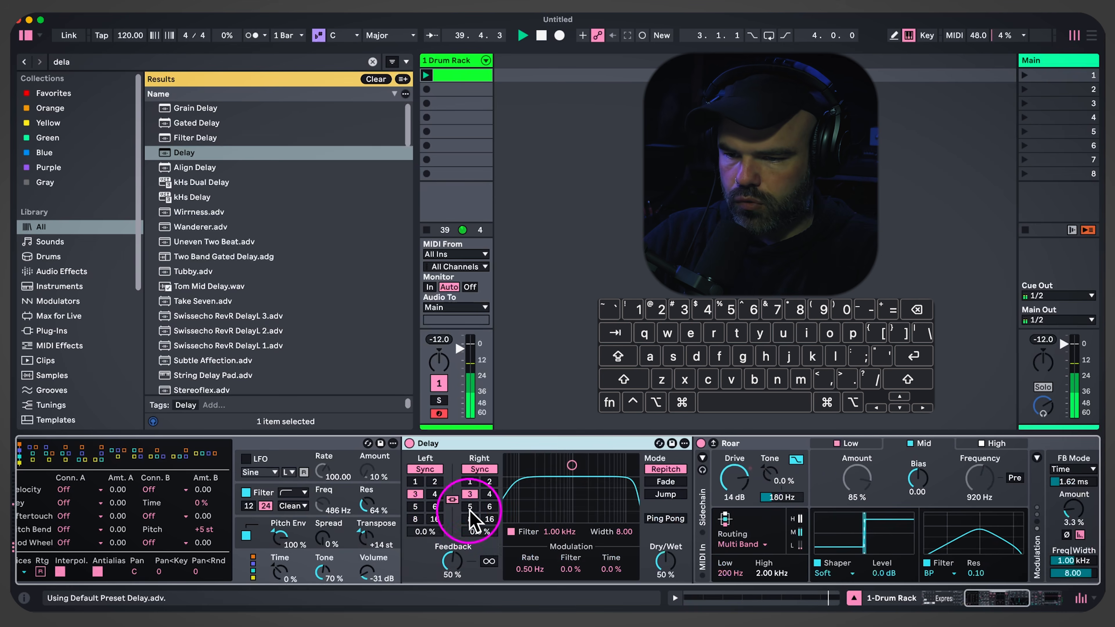
# Set Delay to Time mode at 1.30 ms with 30% feedback, 28% dry/wet and a filter at 1.06 kHz, width 5.09
pyautogui.click(642, 469)
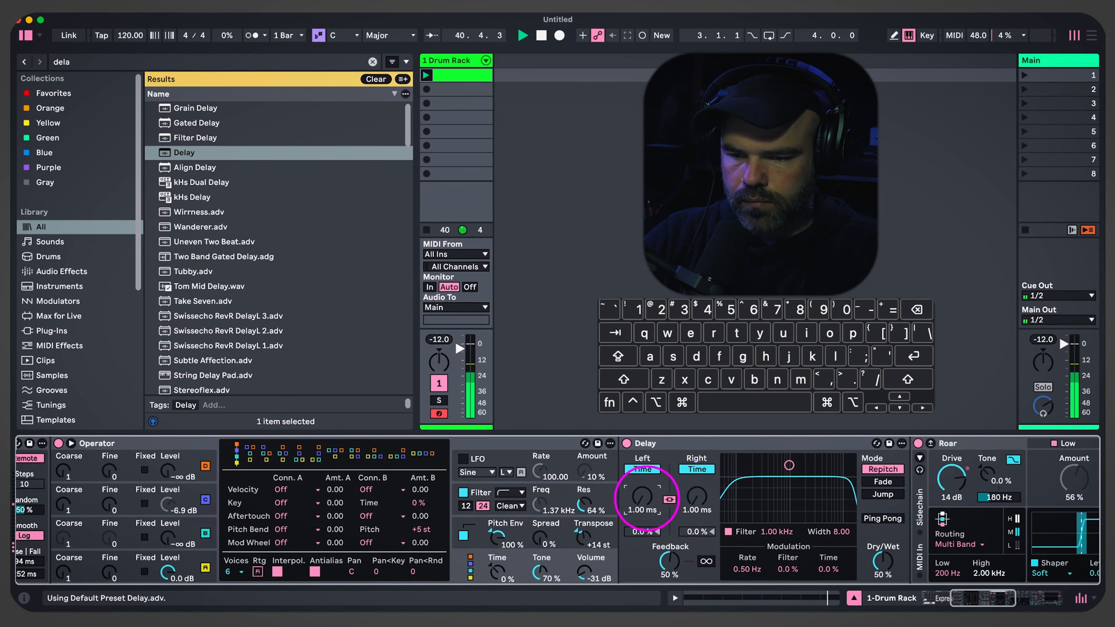
pyautogui.moveTo(670, 555); pyautogui.dragTo(671, 572)
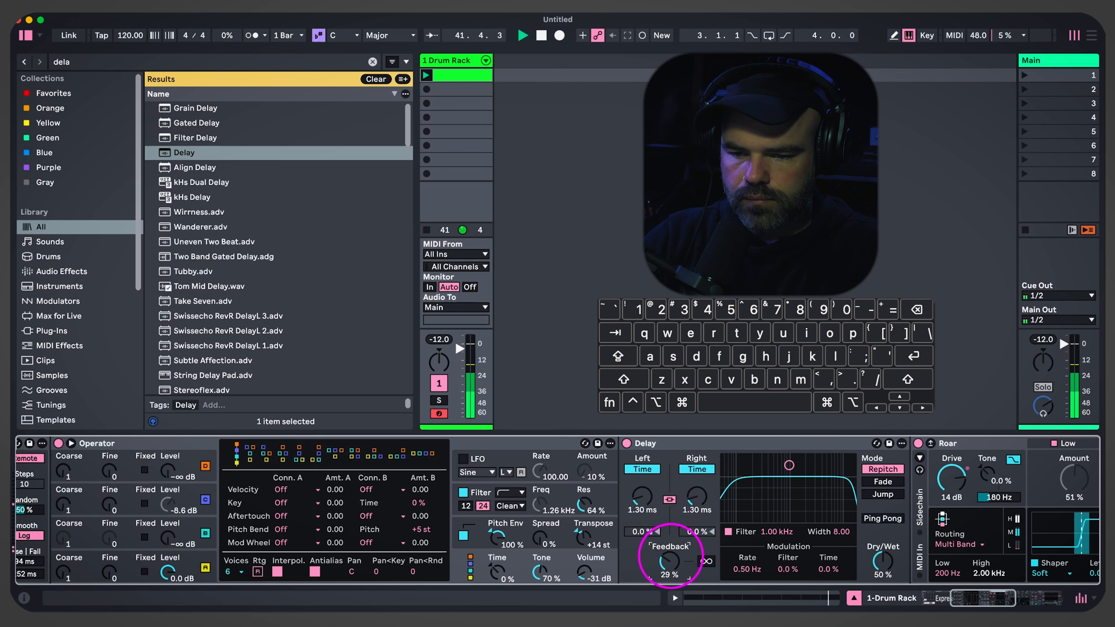
pyautogui.click(883, 519)
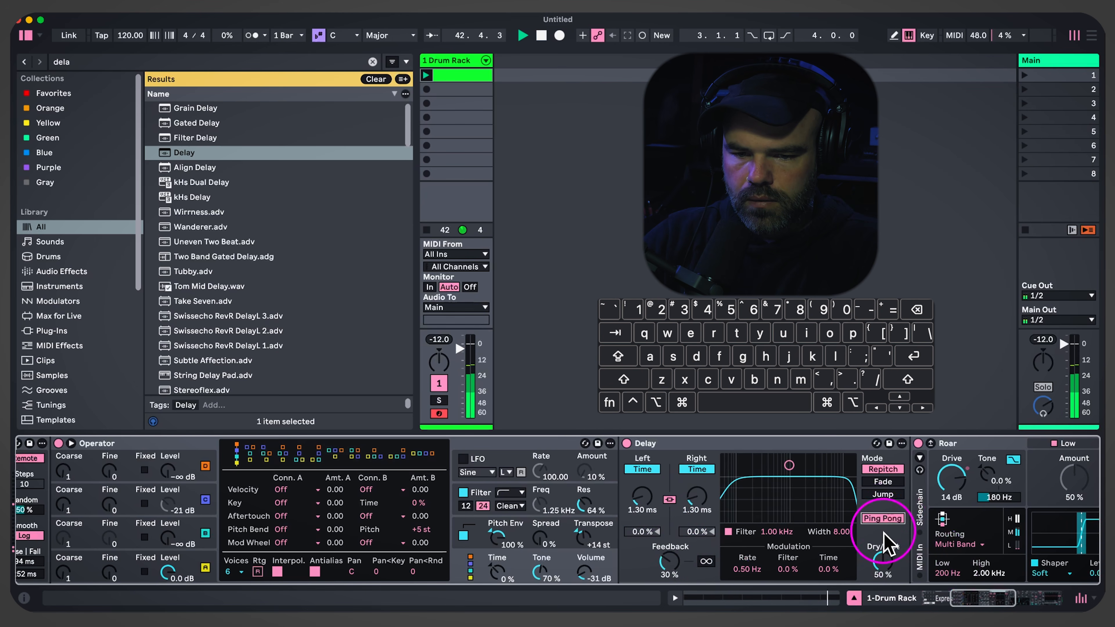
pyautogui.click(880, 522)
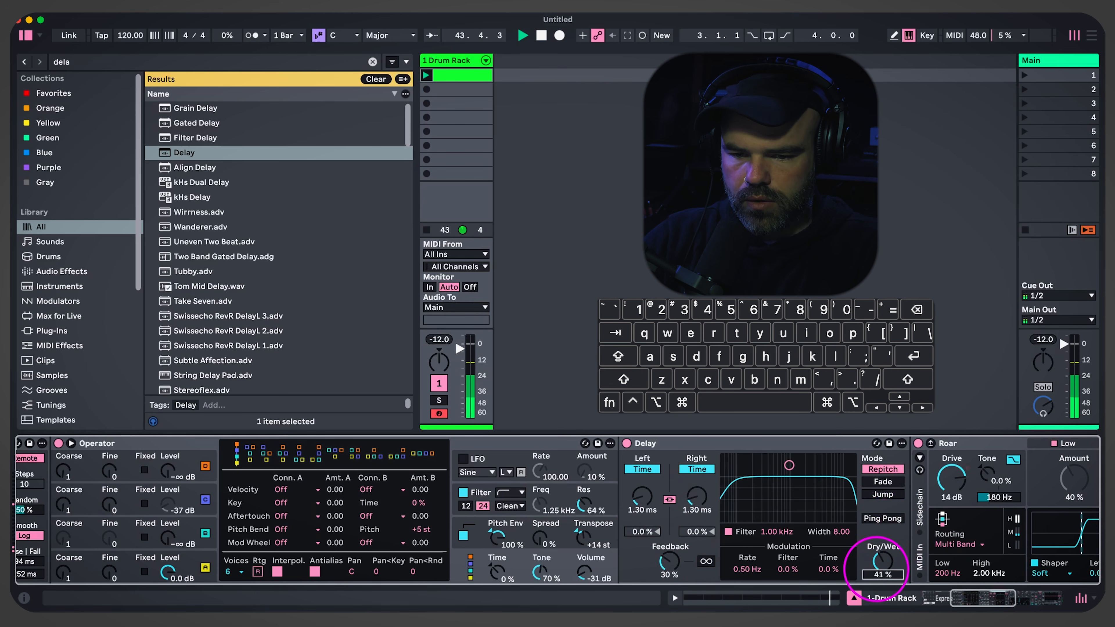
pyautogui.moveTo(787, 469)
pyautogui.mouseDown()
pyautogui.moveTo(788, 493)
pyautogui.moveTo(790, 482)
pyautogui.mouseUp()
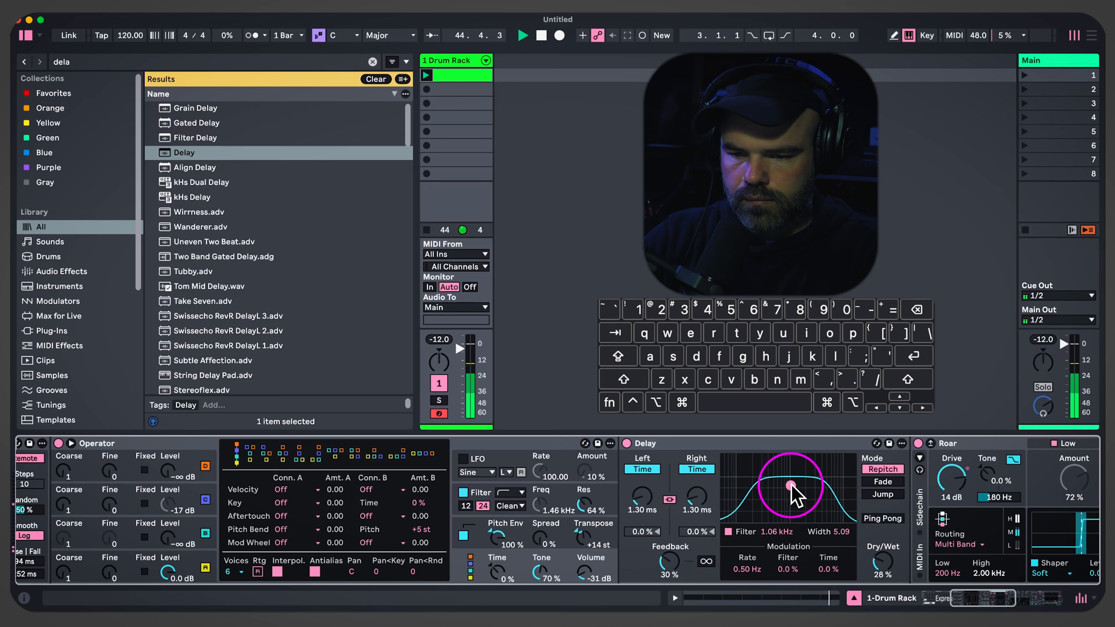
# Remap the Expression Control row targeting Osc-C Level to Delay's left time
pyautogui.hscroll(-10, 785, 485)
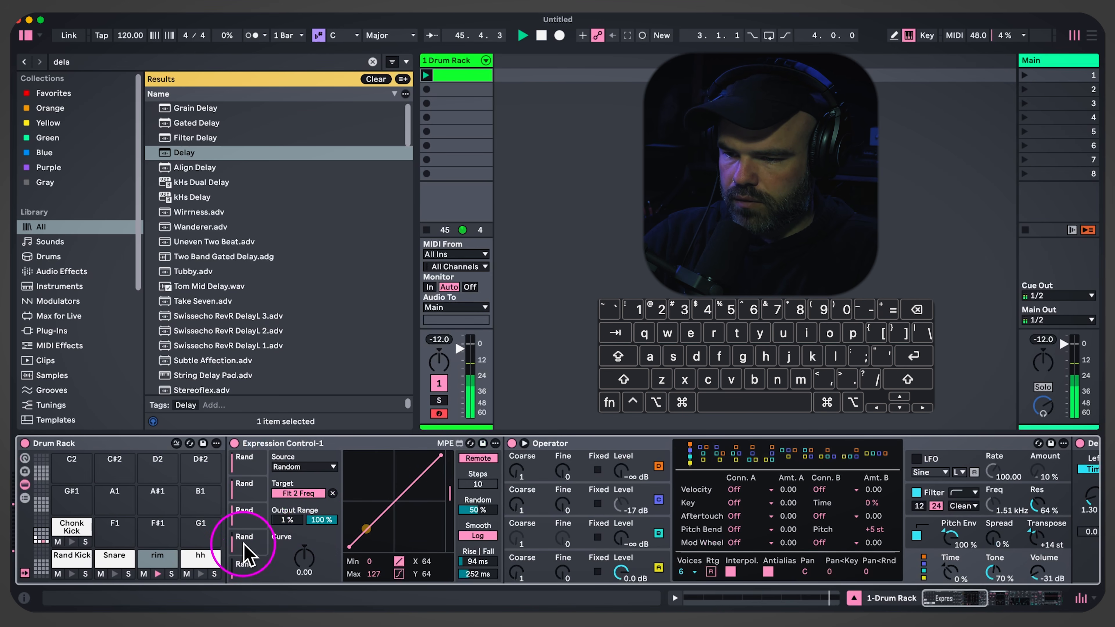
pyautogui.click(252, 517)
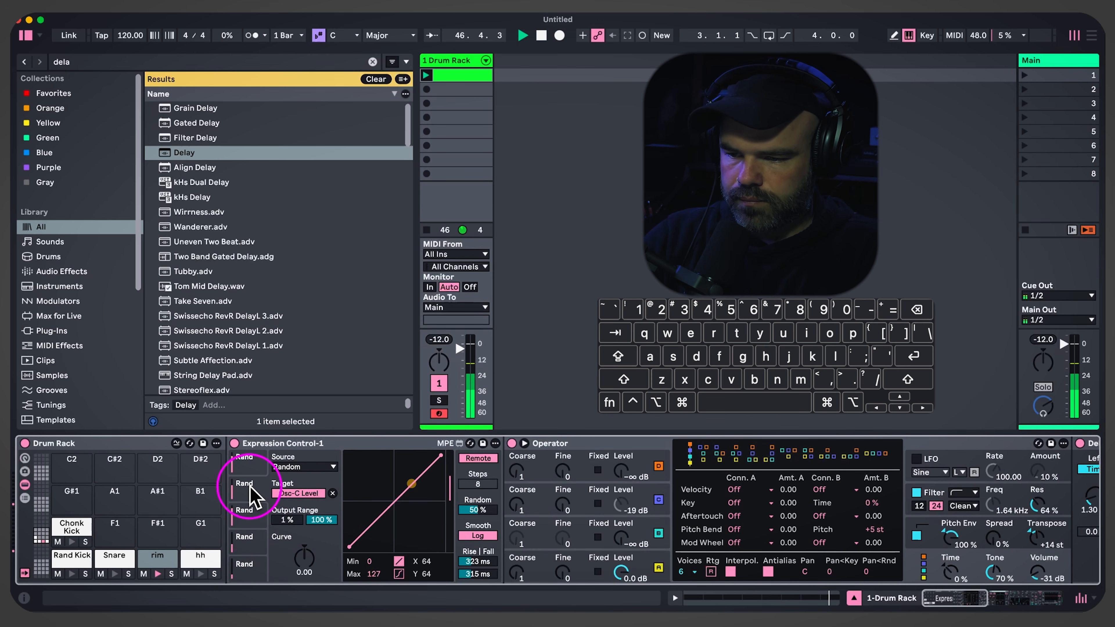
pyautogui.click(659, 500)
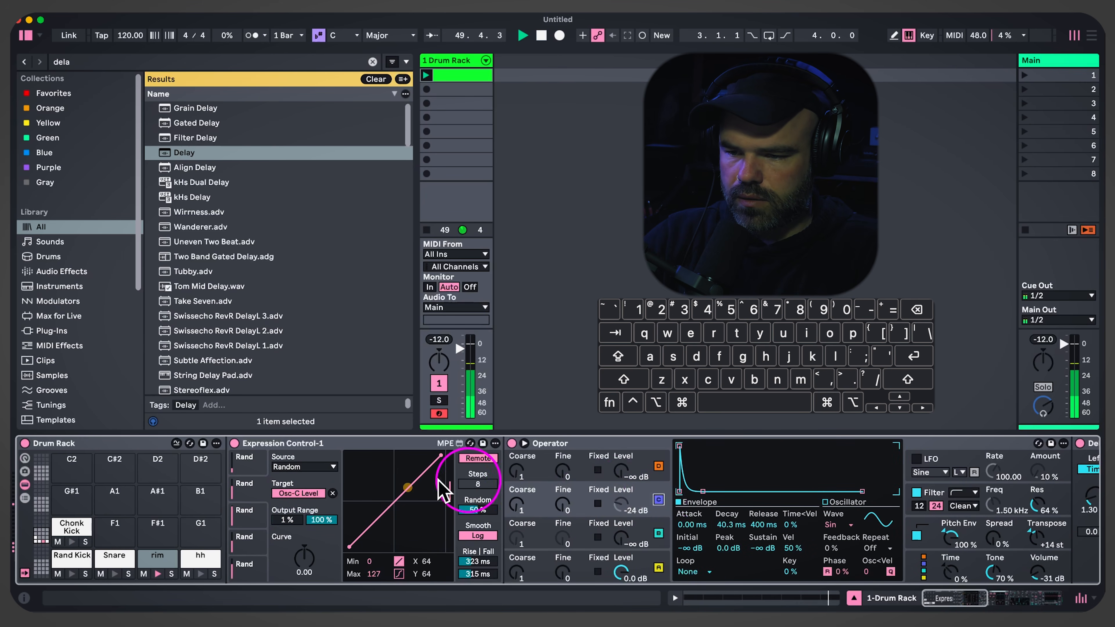
pyautogui.click(332, 492)
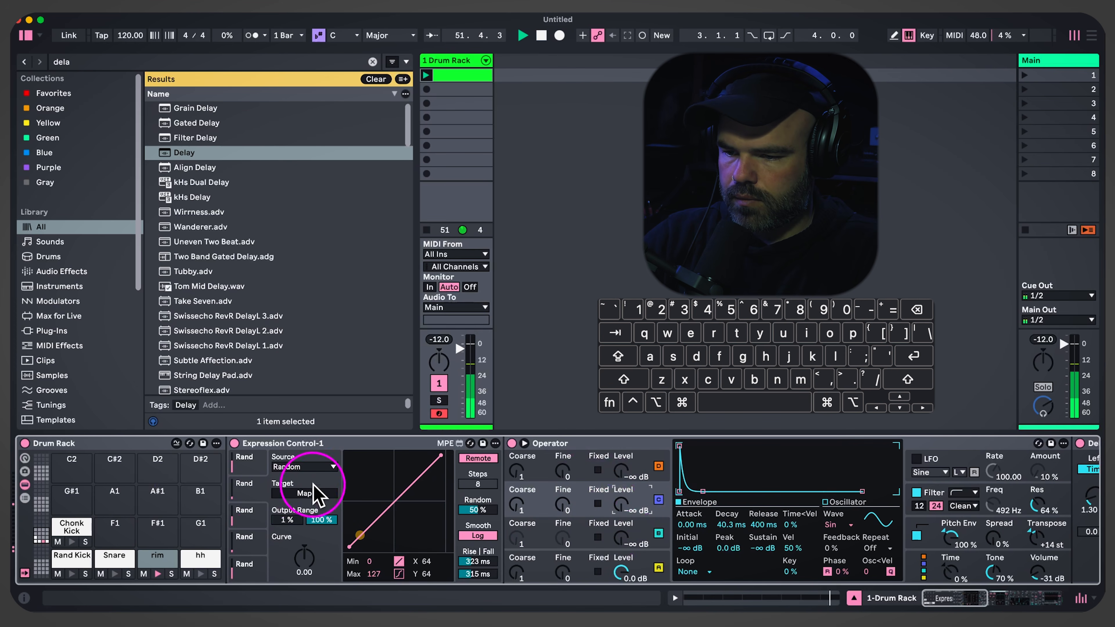
pyautogui.click(323, 494)
pyautogui.hscroll(10, 544, 501)
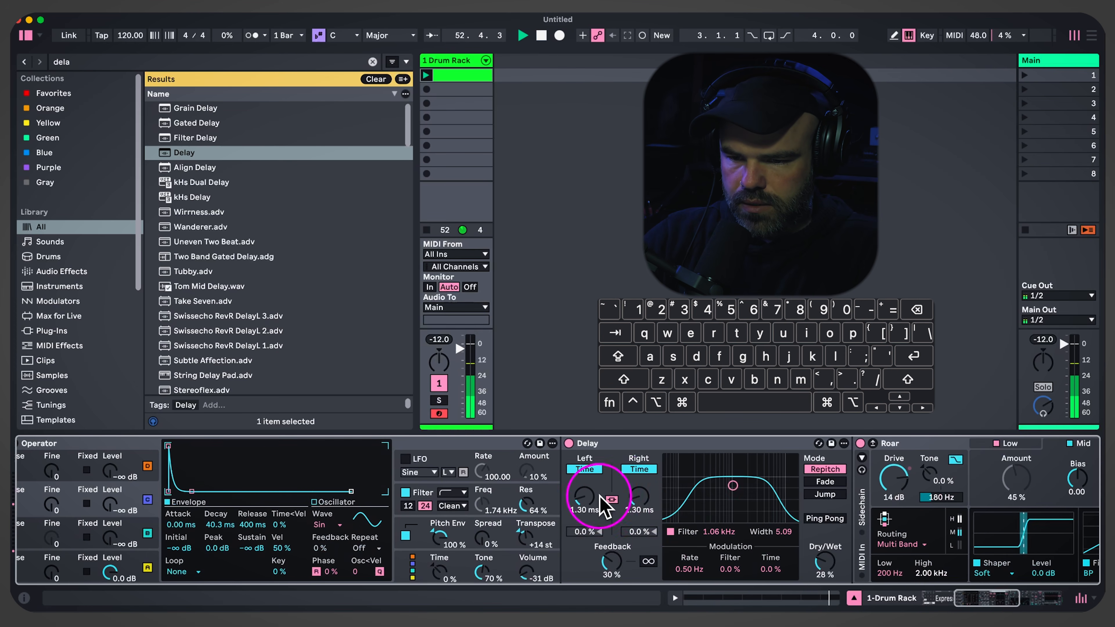
pyautogui.click(585, 499)
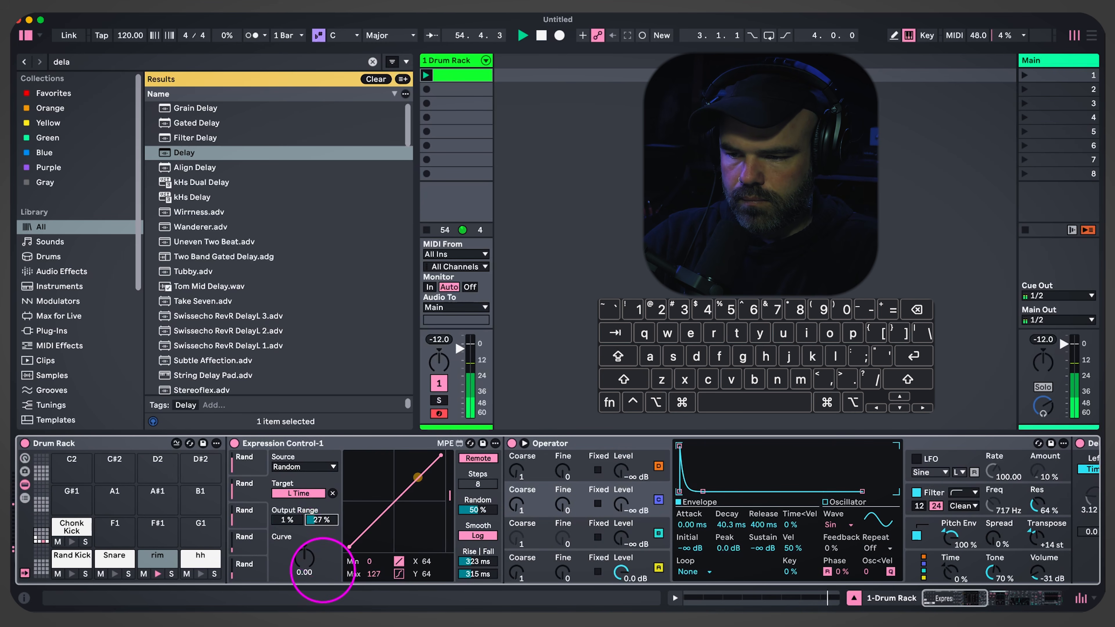
# Set the L Time row's output range to 14–32% and Delay's filter to 915 Hz with a width of 3.97
pyautogui.click(287, 519)
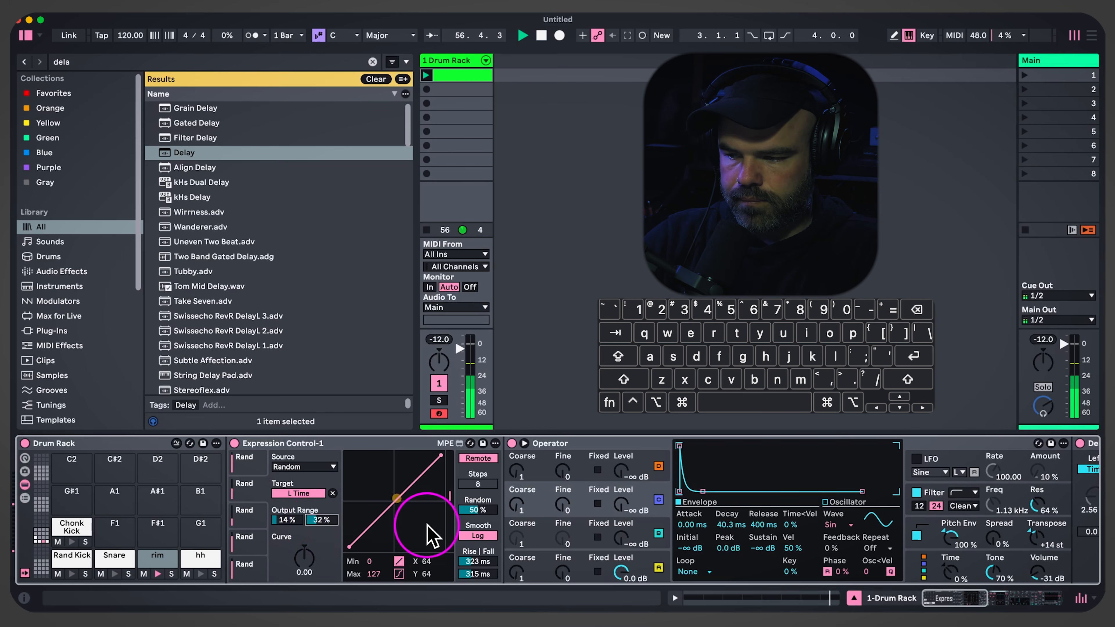
pyautogui.hscroll(10, 428, 529)
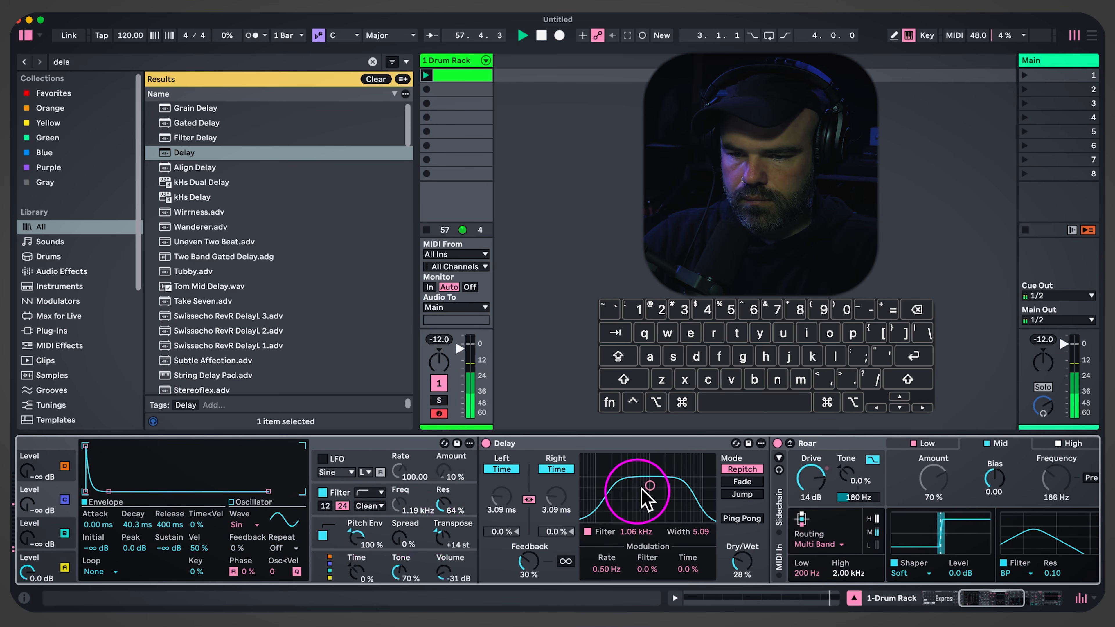
pyautogui.moveTo(641, 491); pyautogui.dragTo(648, 493)
pyautogui.hscroll(10, 647, 492)
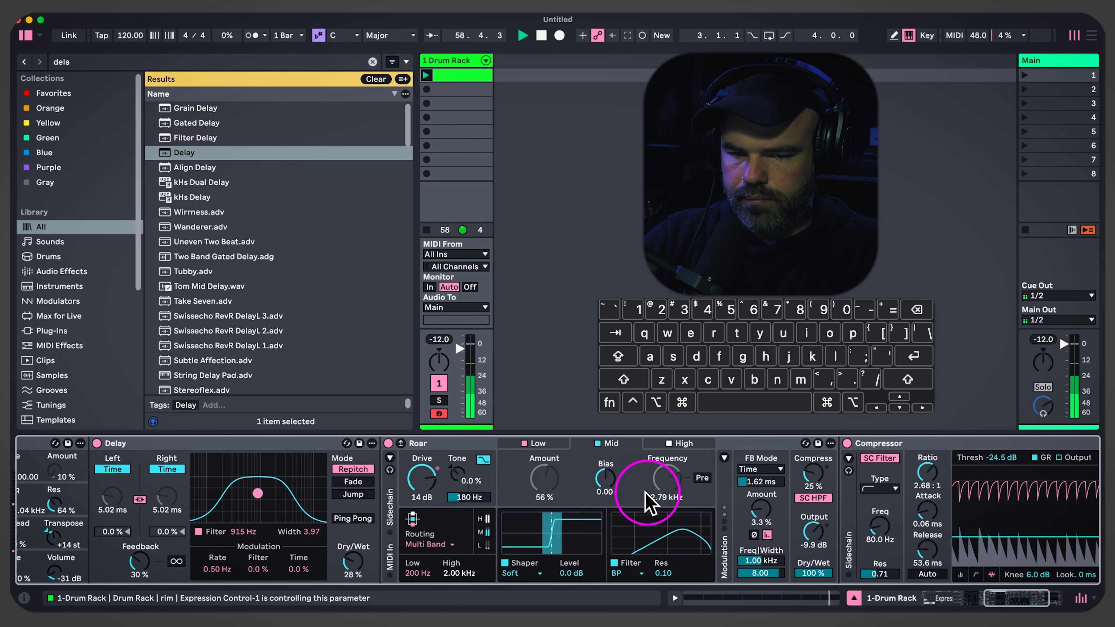
pyautogui.hscroll(-20, 645, 500)
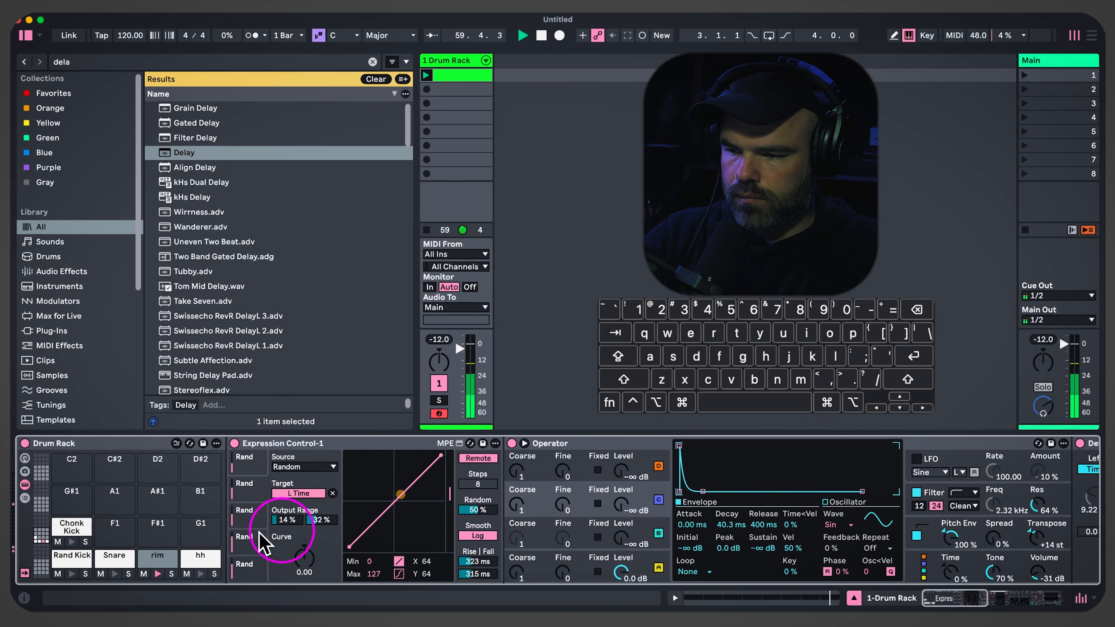
# Open the Drum Rack clip, set the grid to 1/32 and shorten all rim notes to 1/32
pyautogui.doubleClick(465, 75)
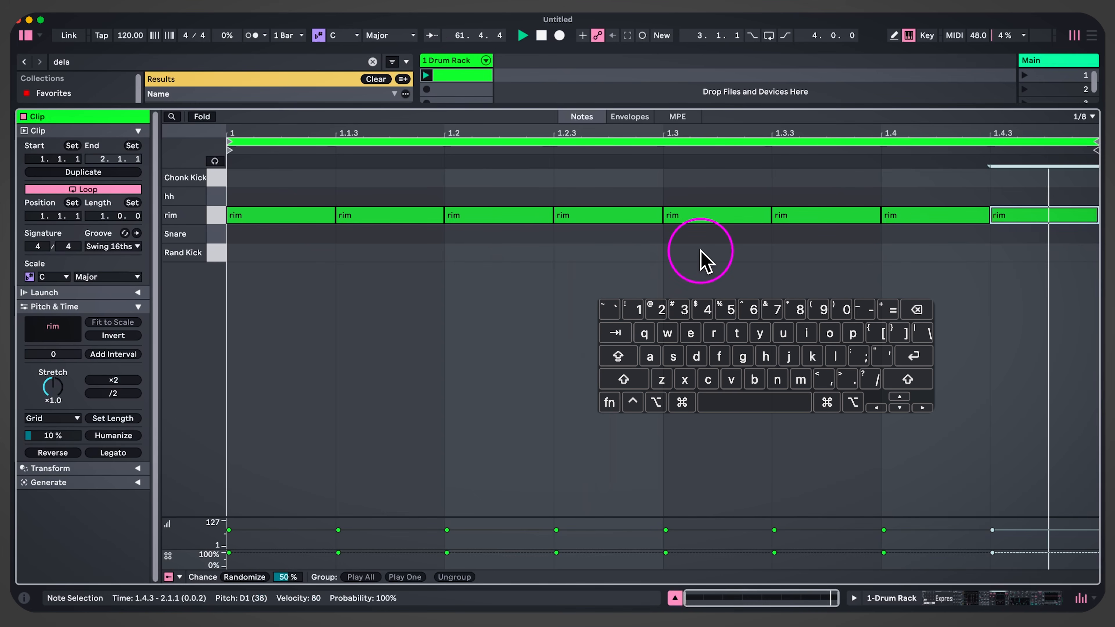
pyautogui.press('super+1')
pyautogui.press('super+1')
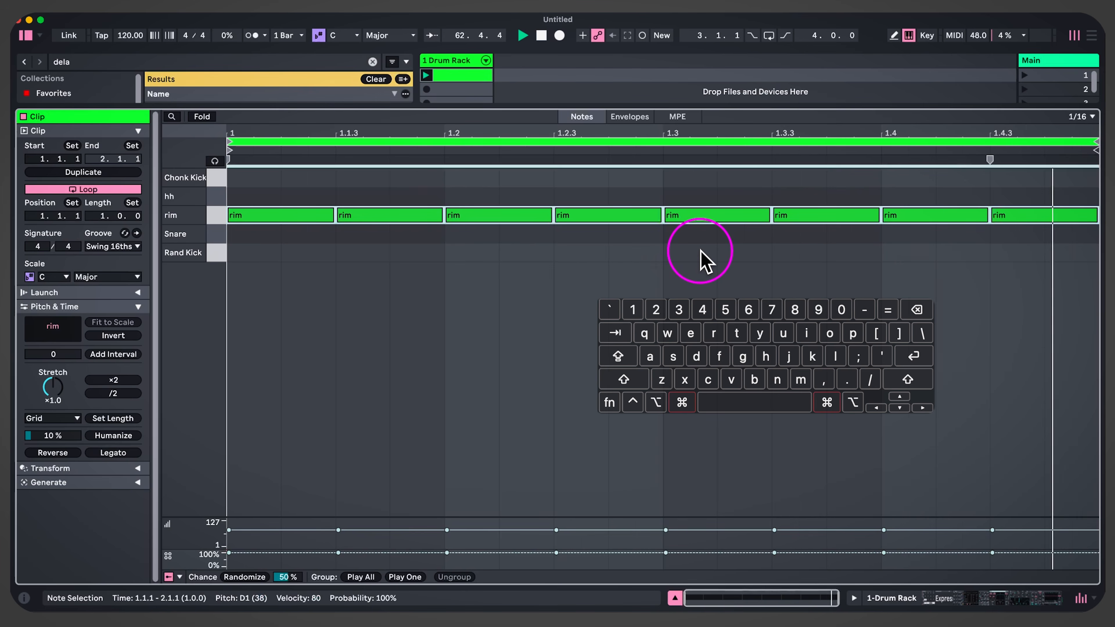
pyautogui.hotkey('shift', 'Left')
pyautogui.hotkey('shift', 'Left')
pyautogui.hotkey('shift', 'Left')
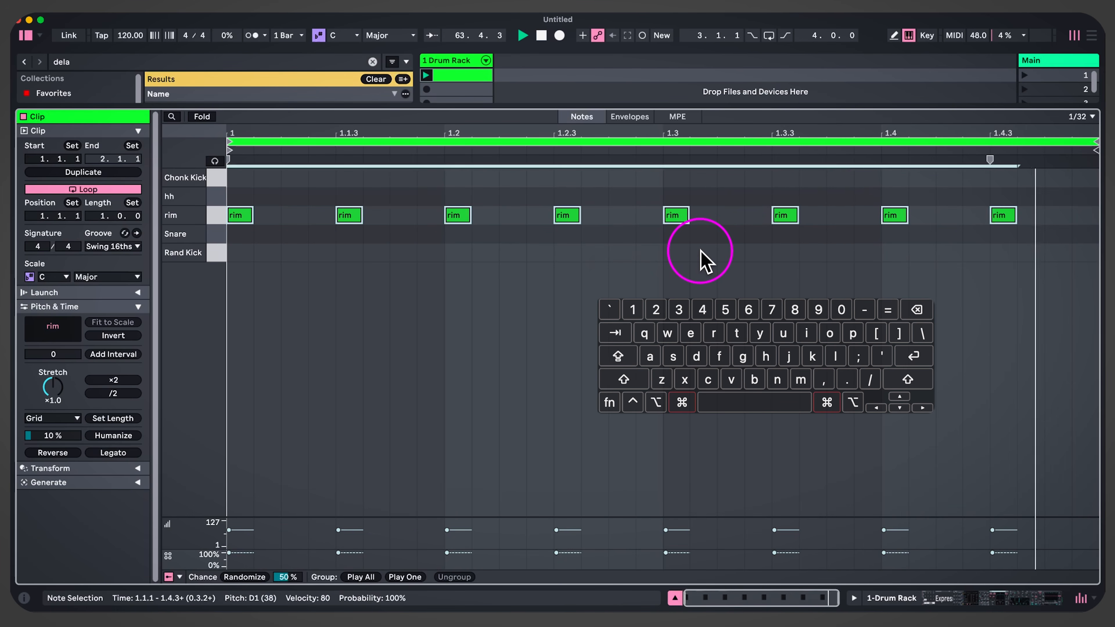
# Duplicate the rim notes until they fill the bar with 1/32 notes, and lower their chance to 18%
pyautogui.press('super+d')
pyautogui.press('super+d')
pyautogui.press('super+d')
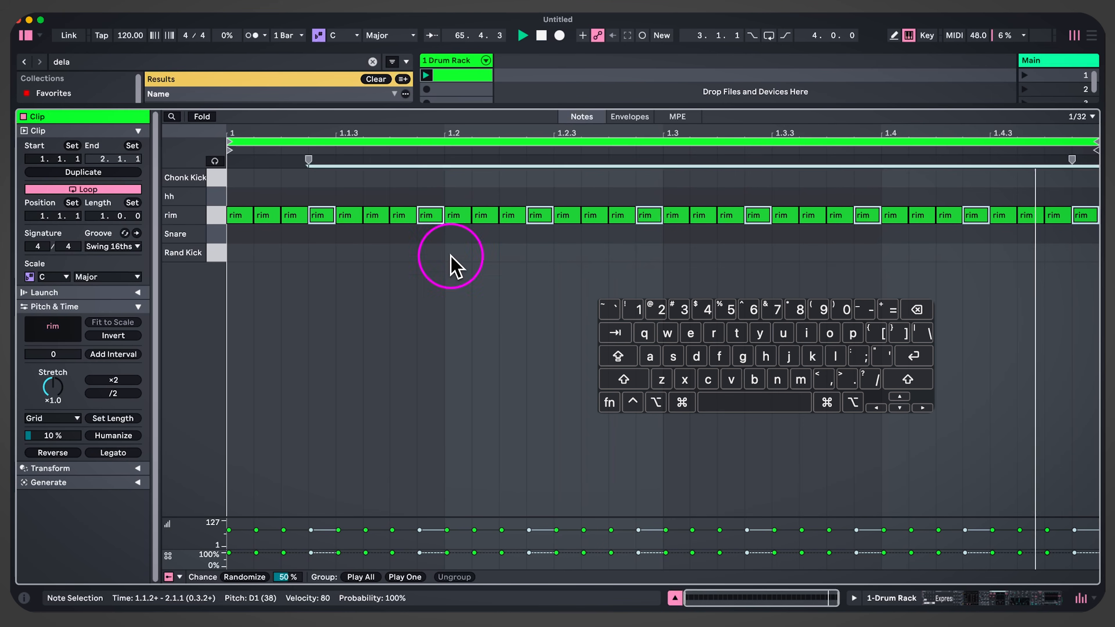
pyautogui.press('super+a')
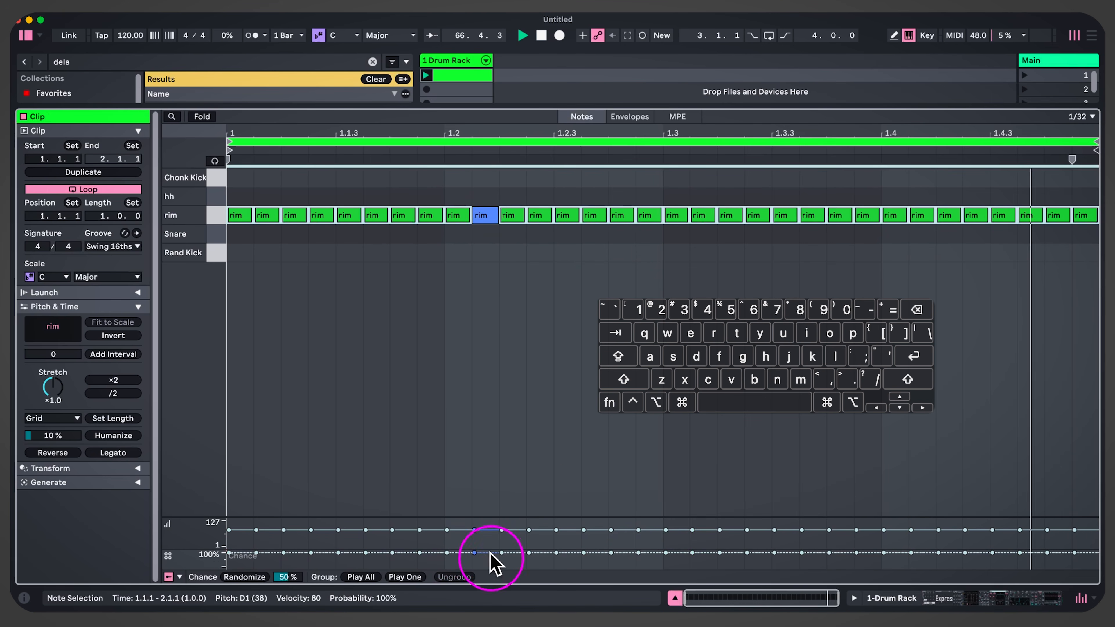
pyautogui.moveTo(491, 553); pyautogui.dragTo(491, 564)
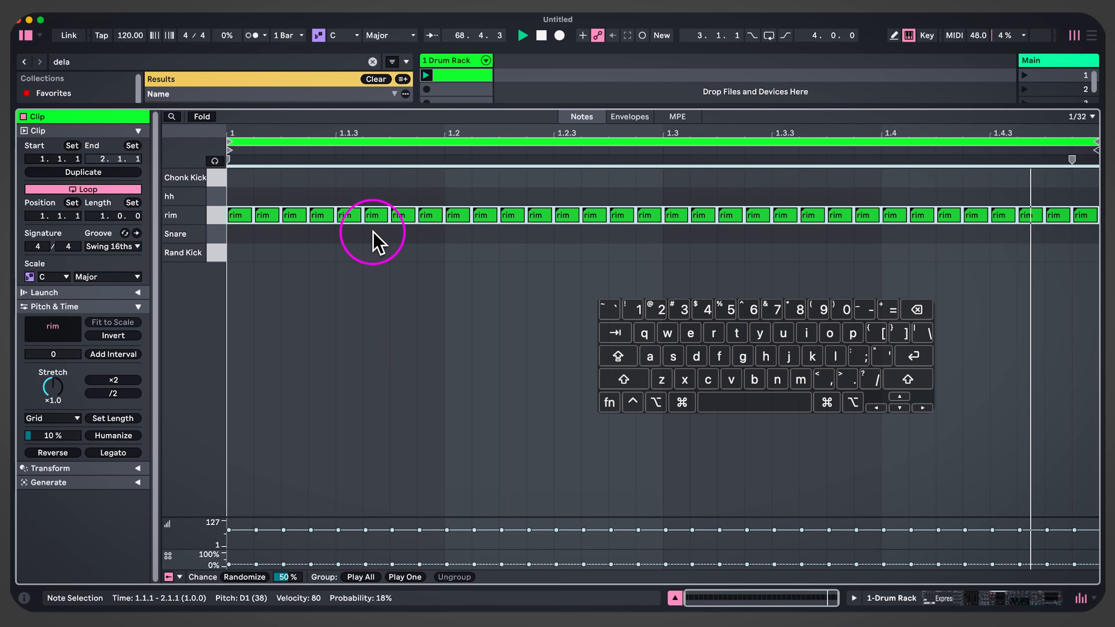
pyautogui.press('Down')
pyautogui.moveTo(1087, 190); pyautogui.dragTo(247, 258)
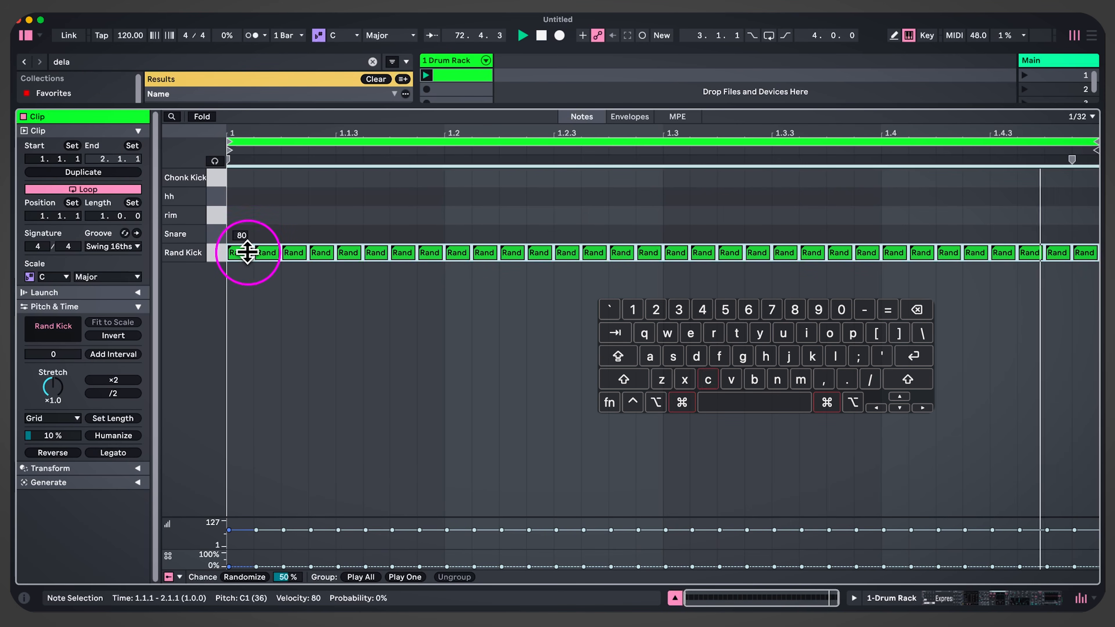
pyautogui.click(247, 231)
pyautogui.press('super+a')
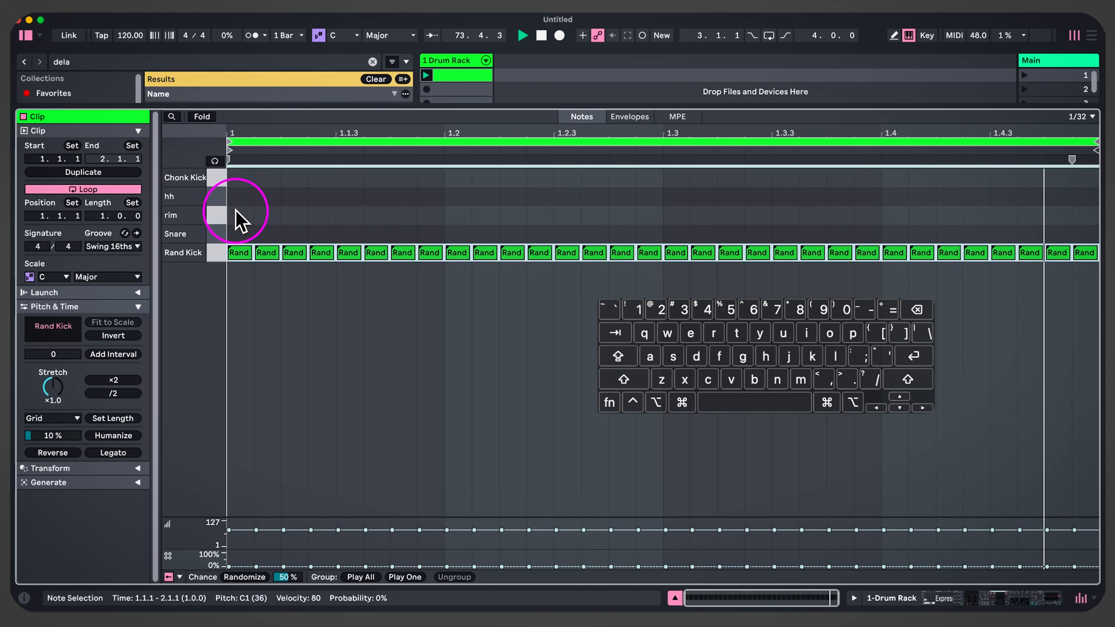
pyautogui.click(245, 257)
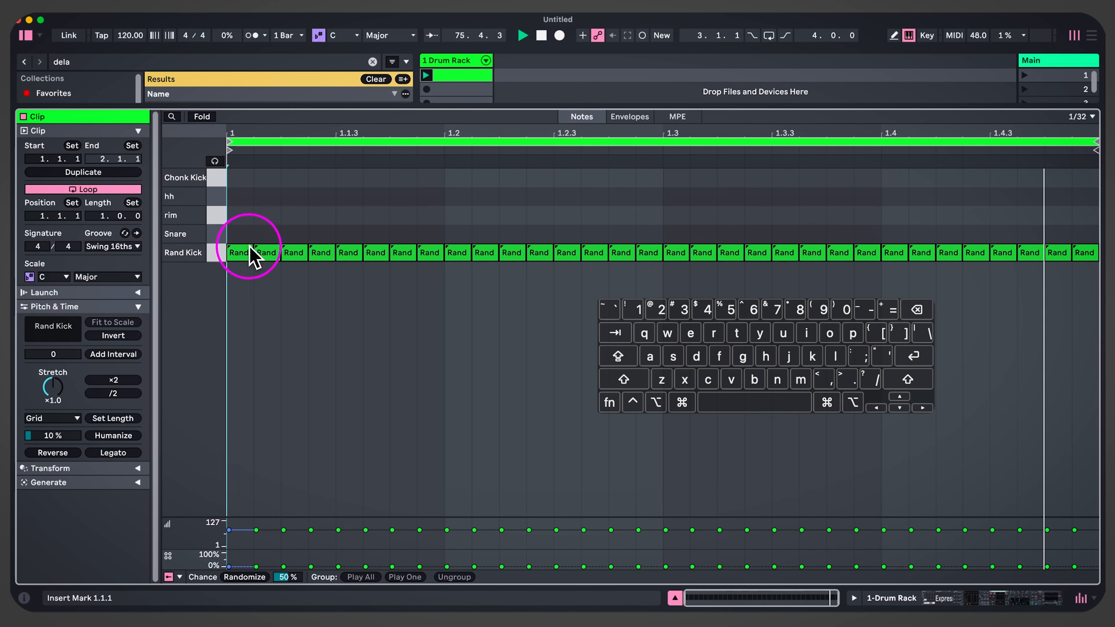
pyautogui.press('super+a')
pyautogui.press('Up')
pyautogui.press('Up')
pyautogui.click(263, 248)
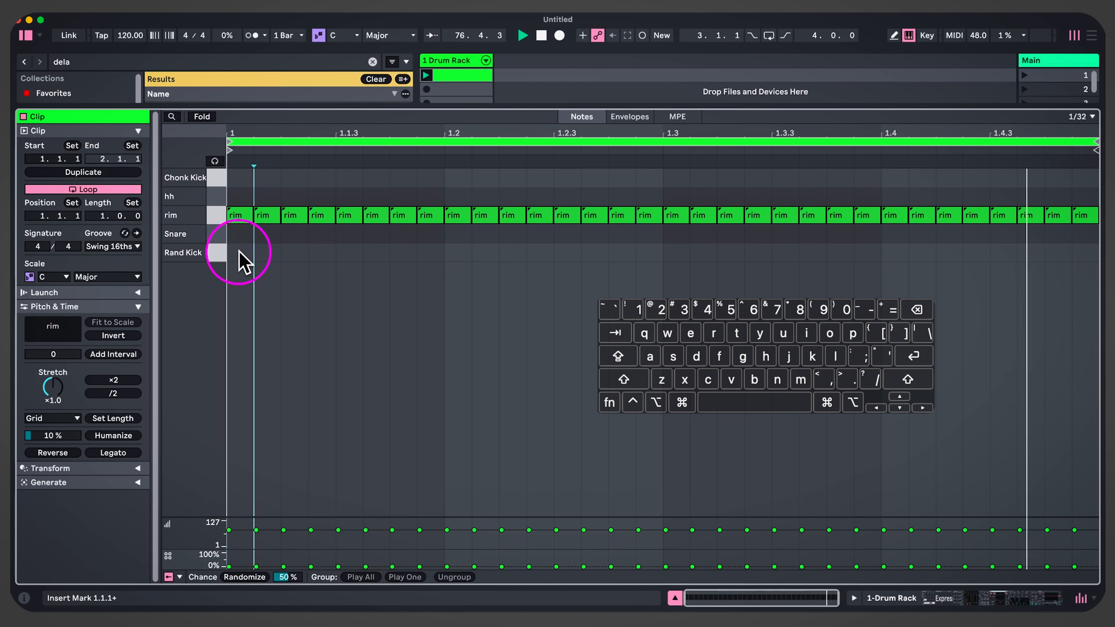
# Add a 1/32 Rand Kick note at the bar's start with 27% chance, and set all rim notes to 32% chance
pyautogui.doubleClick(242, 253)
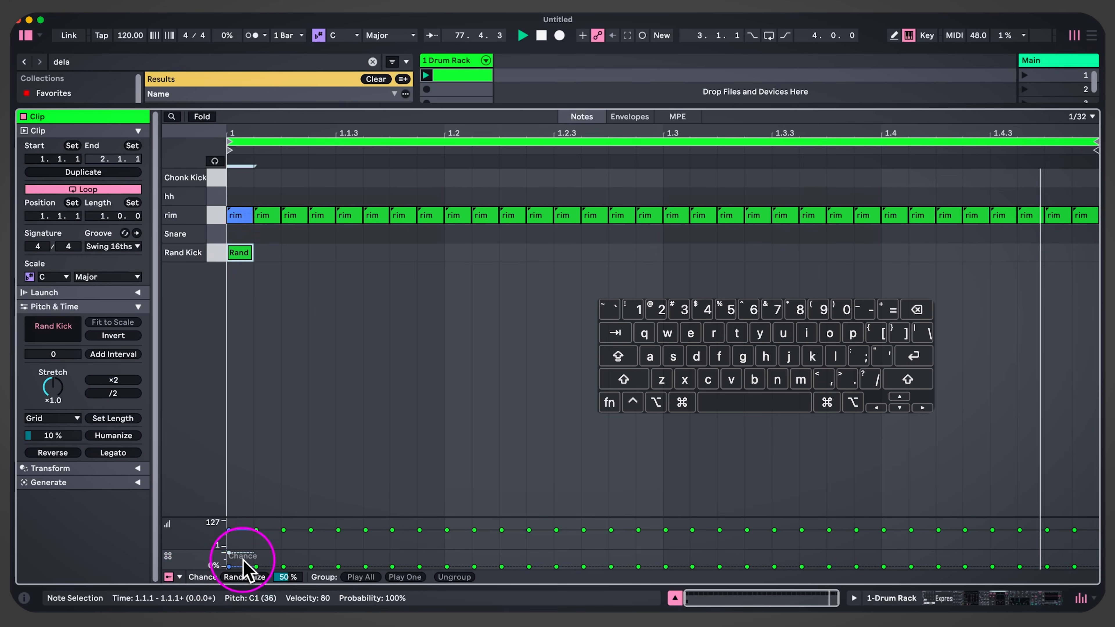
pyautogui.moveTo(241, 554); pyautogui.dragTo(242, 563)
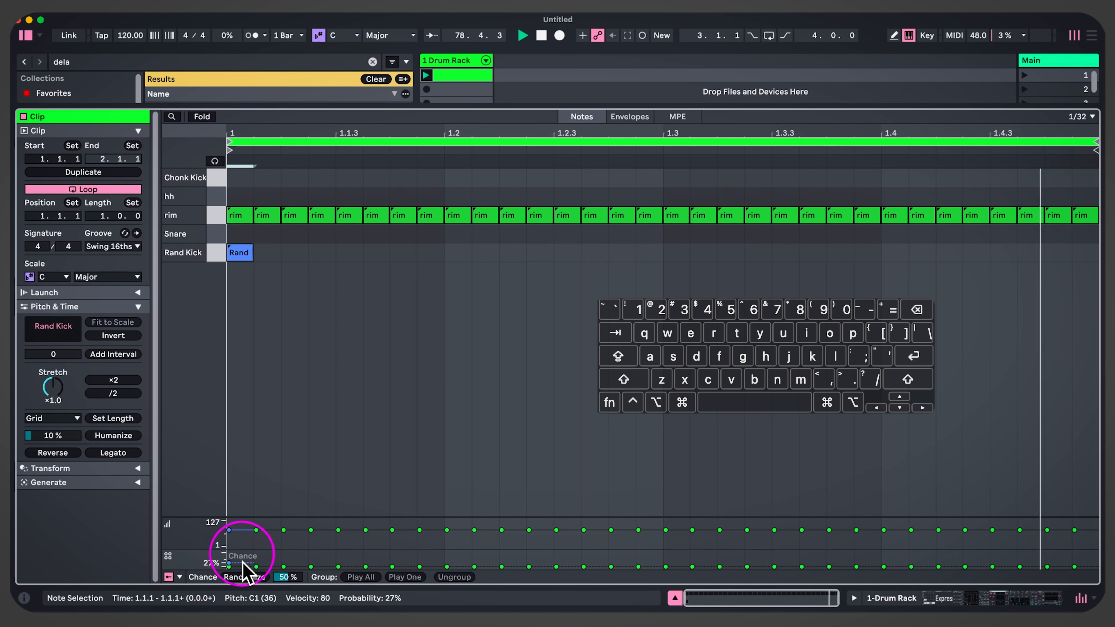
pyautogui.moveTo(1083, 198); pyautogui.dragTo(240, 227)
pyautogui.moveTo(257, 562); pyautogui.dragTo(247, 561)
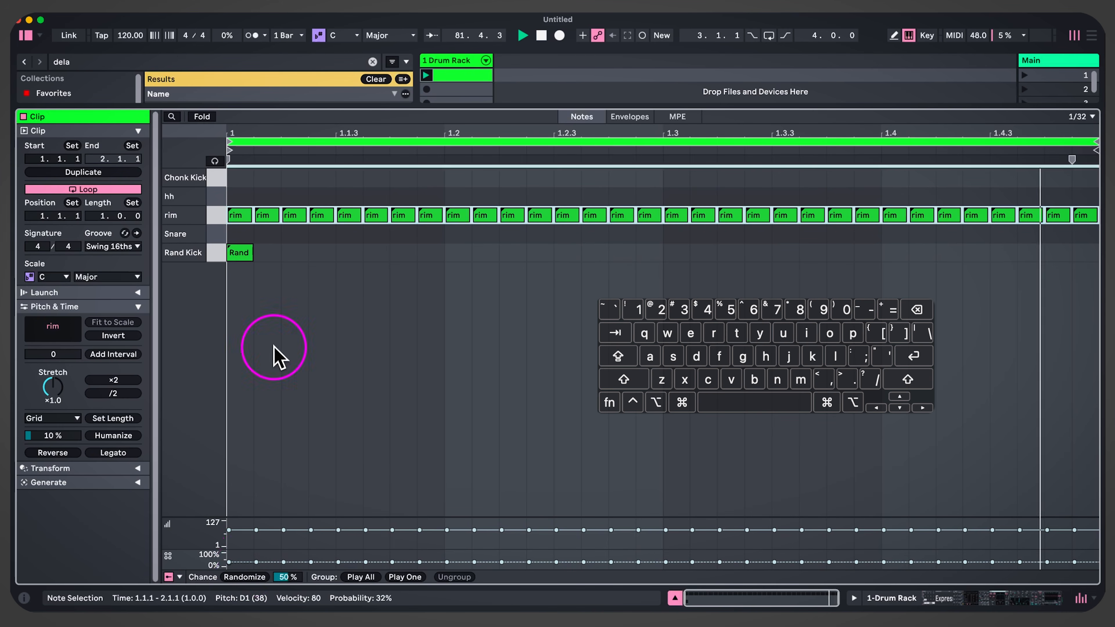
# Duplicate the Rand Kick note across the first beat, and repeat that group to fill the bar with 1/32 notes
pyautogui.click(238, 252)
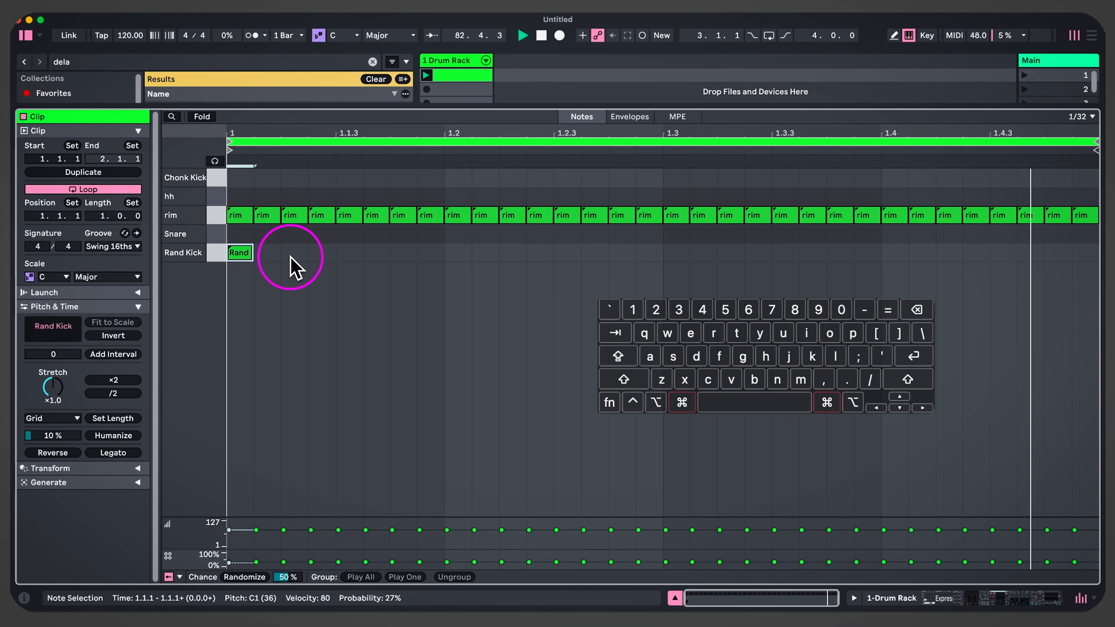
pyautogui.press('super+d')
pyautogui.press('super+d')
pyautogui.press('super+d')
pyautogui.press('super+d')
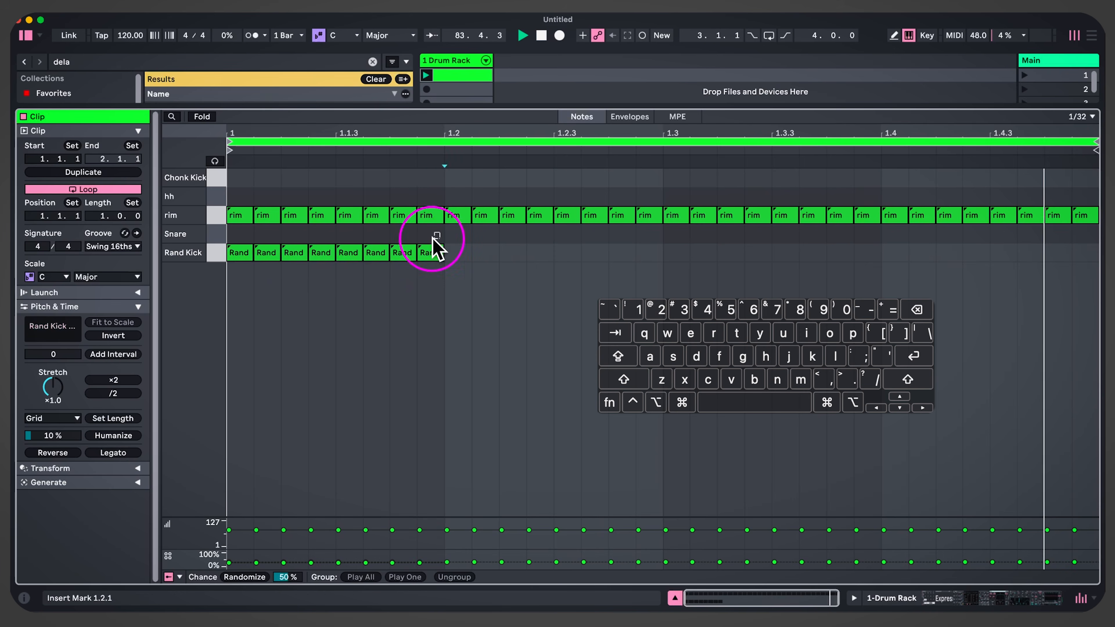
pyautogui.moveTo(439, 233); pyautogui.dragTo(221, 281)
pyautogui.press('super+d')
pyautogui.press('super+d')
pyautogui.press('super+d')
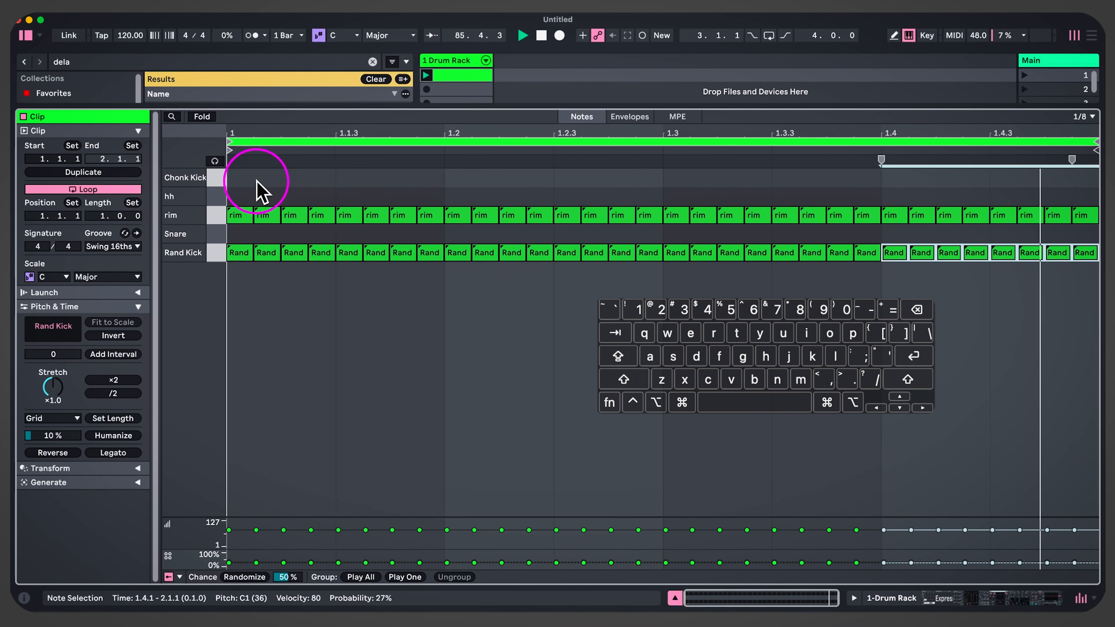
# Set the grid to 1/4 and add quarter-note Chonk Kicks on all four beats
pyautogui.press('super+2')
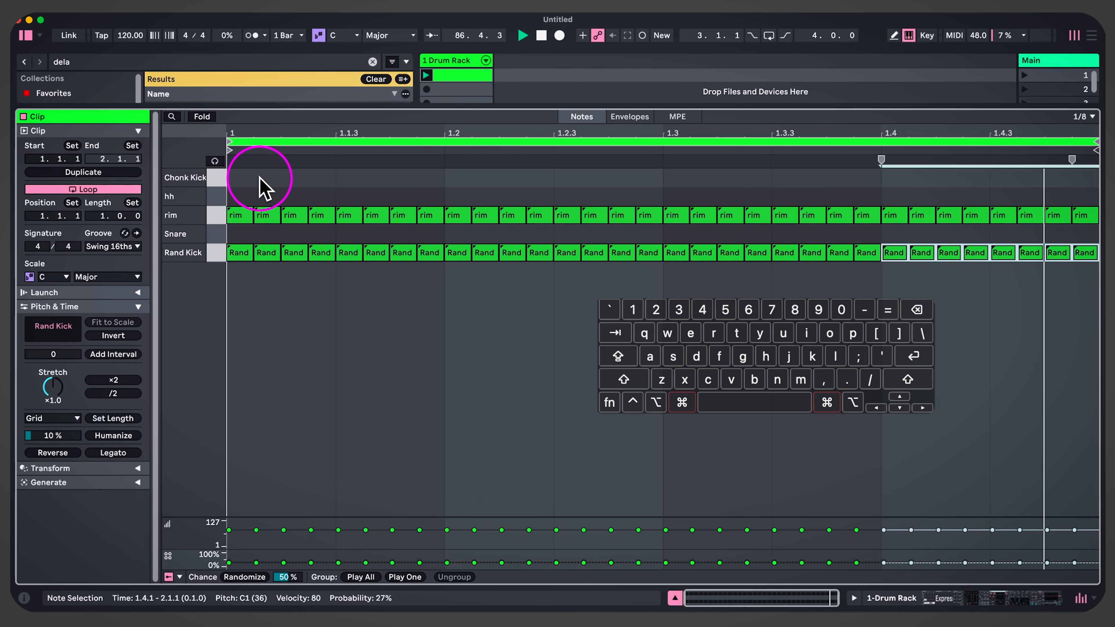
pyautogui.press('super+2')
pyautogui.press('super+2')
pyautogui.doubleClick(259, 178)
pyautogui.press('super+d')
pyautogui.press('super+d')
pyautogui.press('super+d')
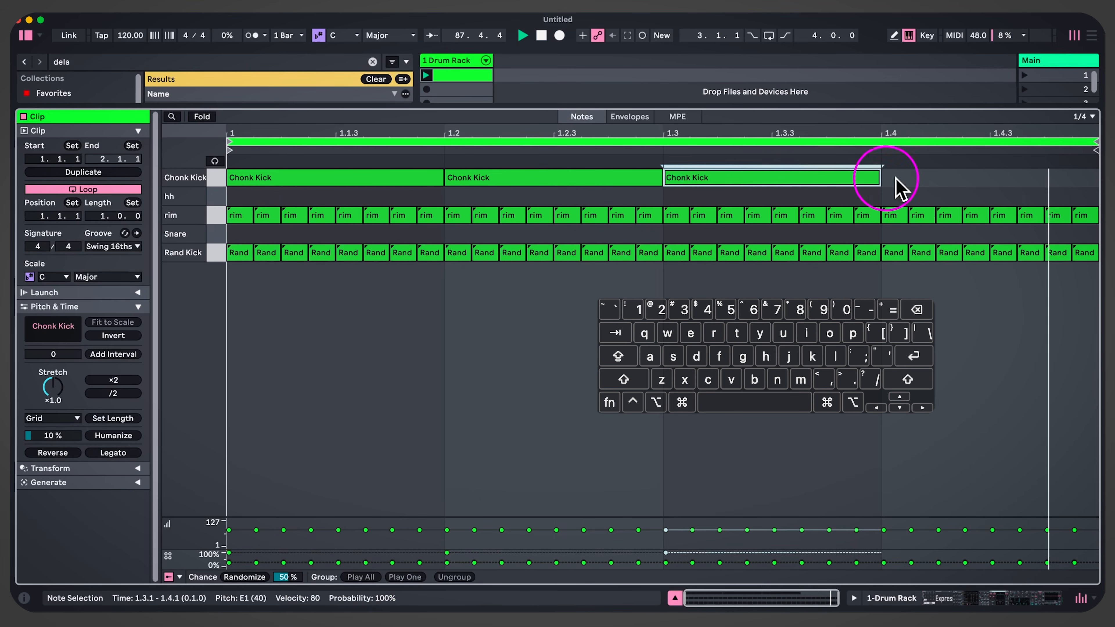
# Add a quarter-note Snare on beat 2
pyautogui.doubleClick(478, 234)
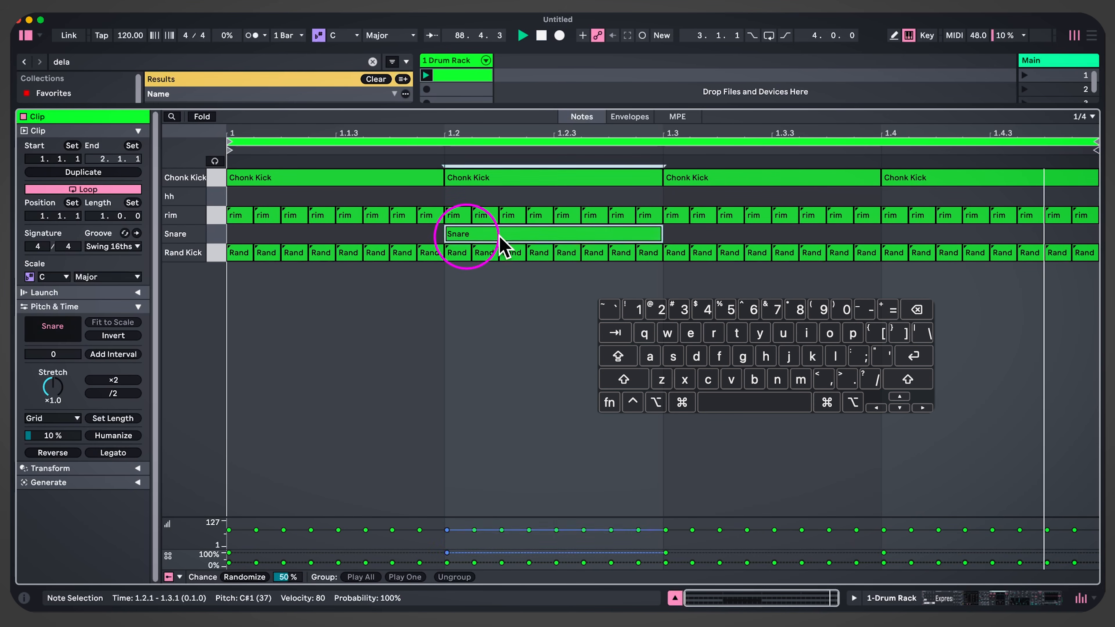
# Add a quarter-note Snare hit at 1.4 and eighth-note hh hits at 1.1.3, 1.3.3 and 1.4.3
pyautogui.doubleClick(907, 238)
pyautogui.press('super+1')
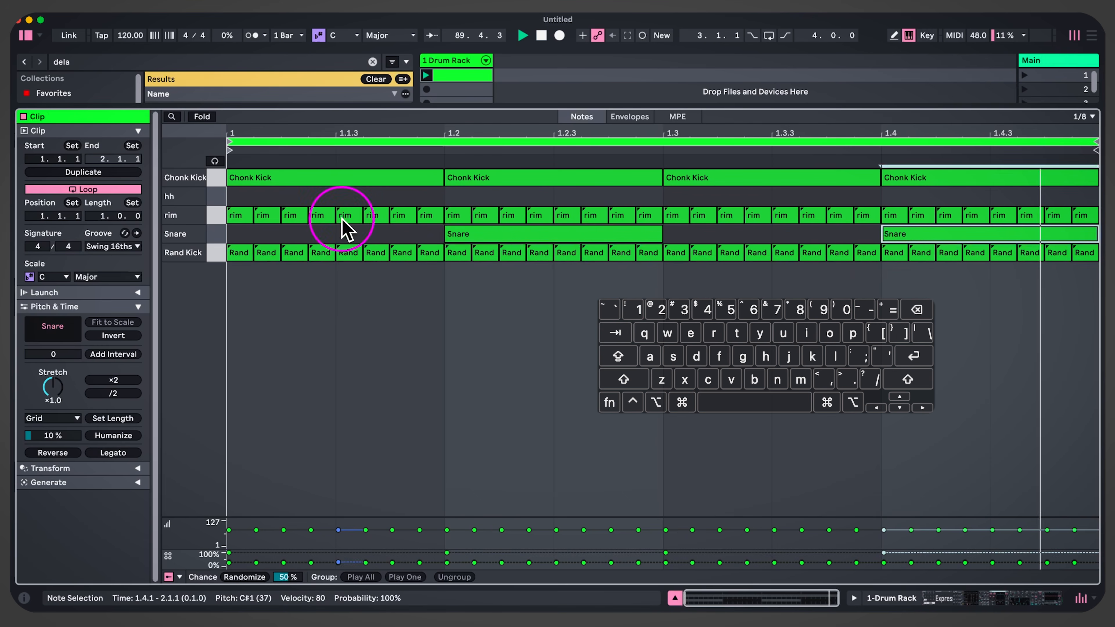
pyautogui.click(375, 195)
pyautogui.doubleClick(375, 195)
pyautogui.doubleClick(803, 196)
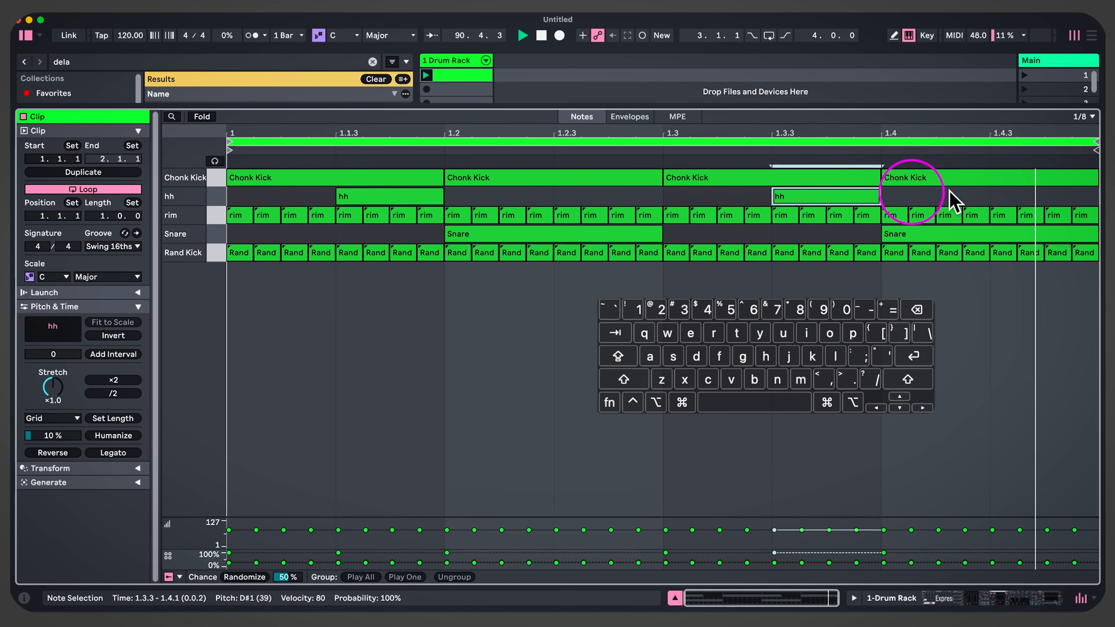
pyautogui.doubleClick(1036, 197)
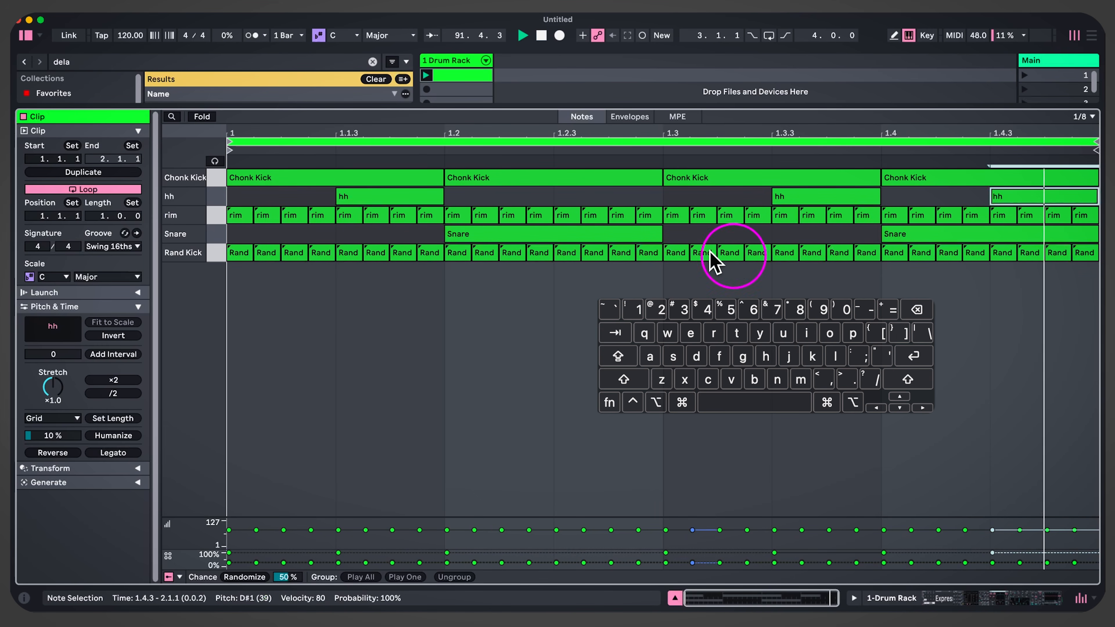
# Find Drum Buss by searching for "drum" and add it to the track after the Drum Rack
pyautogui.click(456, 75)
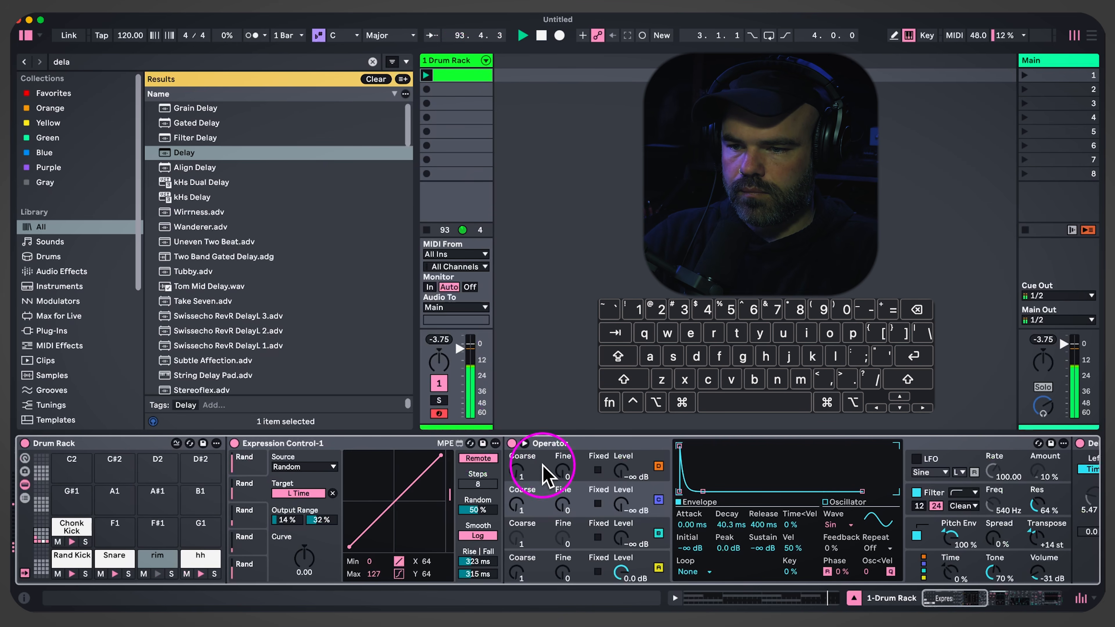
pyautogui.hscroll(10, 590, 496)
pyautogui.hscroll(12, 590, 503)
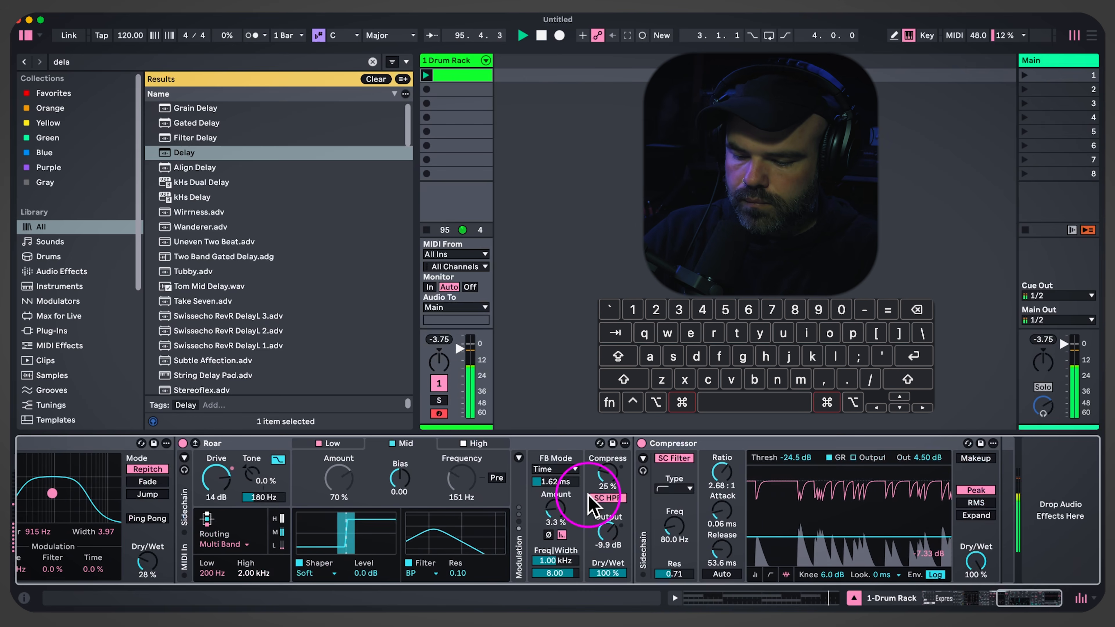
pyautogui.press('super+f')
pyautogui.write('drum')
pyautogui.press('Down')
pyautogui.press('Down')
pyautogui.press('Down')
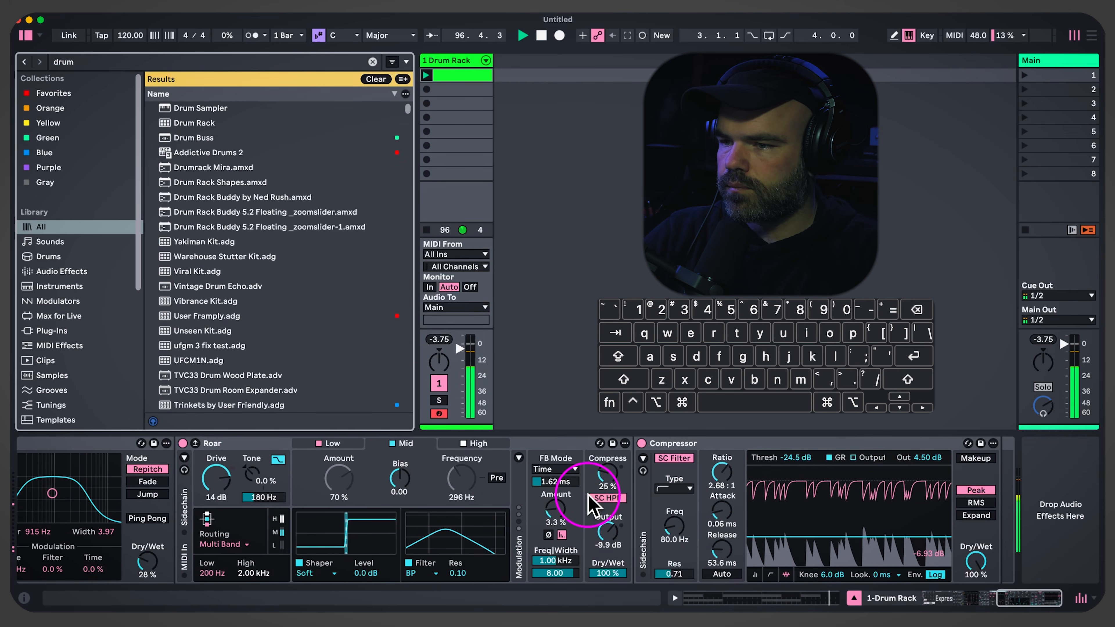
pyautogui.press('Return')
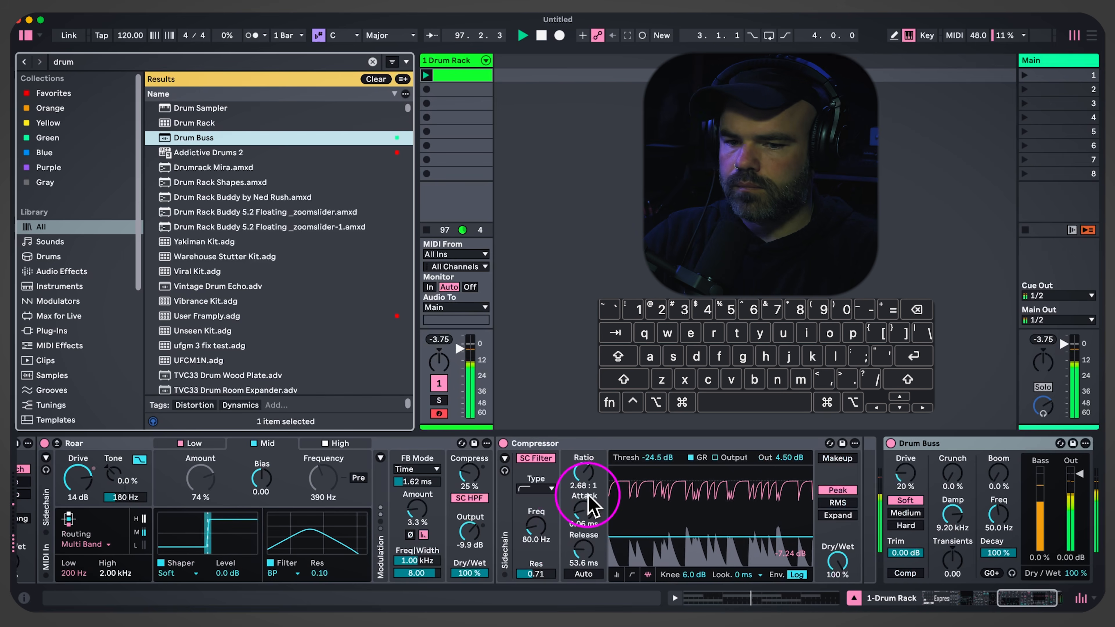
# On Drum Buss, enable Comp and set Transients to -0.49, Damp to 20.0 kHz, Drive to 0% and the output to -2.66 dB
pyautogui.click(905, 573)
pyautogui.moveTo(951, 561); pyautogui.dragTo(954, 561)
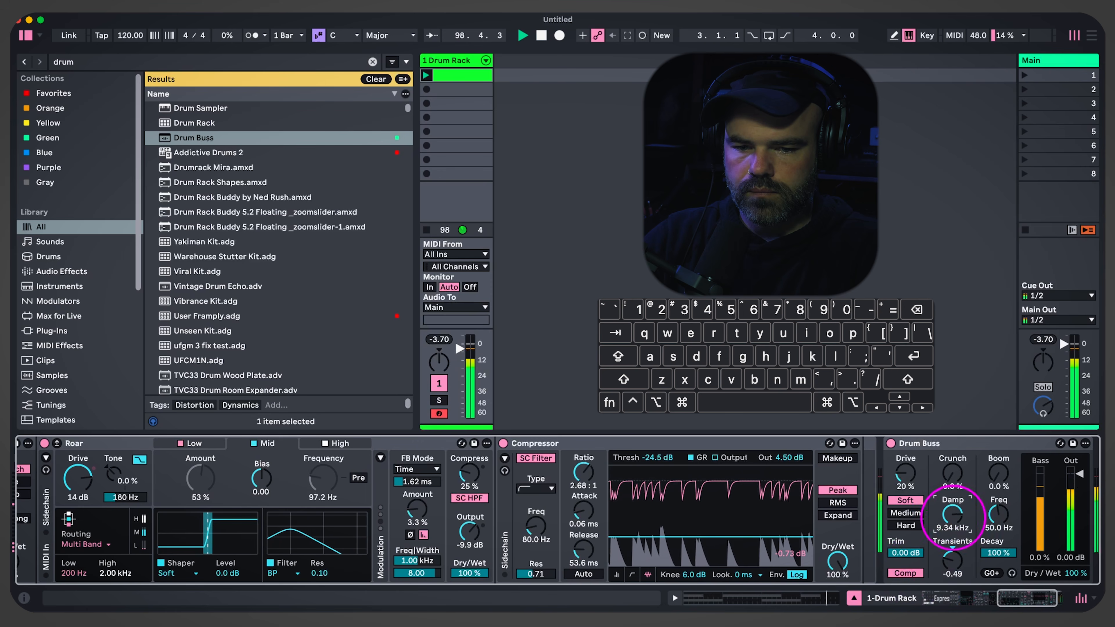
pyautogui.moveTo(952, 522); pyautogui.dragTo(907, 494)
pyautogui.click(1080, 474)
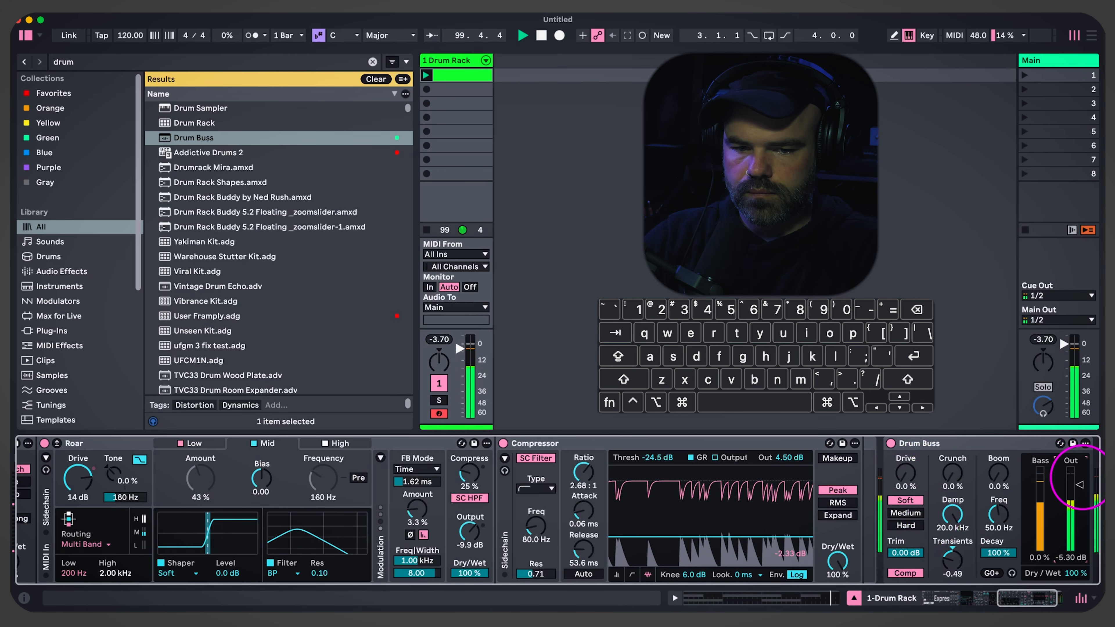
# Narrow the note grid to 1/32 and delete all the notes in the Drum Rack clip
pyautogui.hscroll(-3, 360, 562)
pyautogui.hscroll(-10, 361, 566)
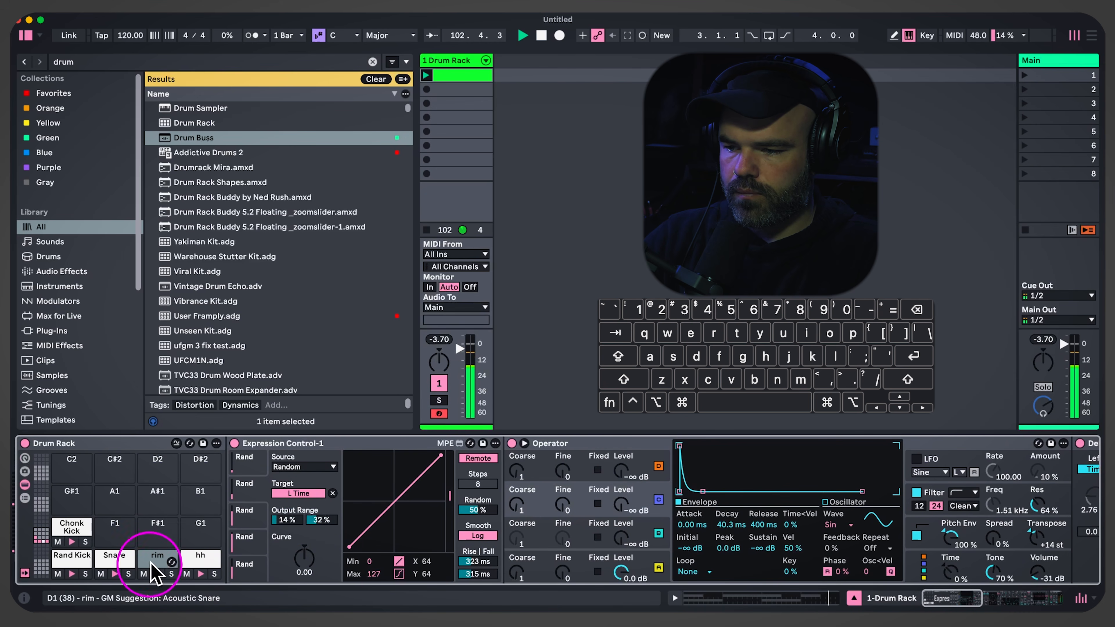
pyautogui.doubleClick(468, 79)
pyautogui.click(604, 333)
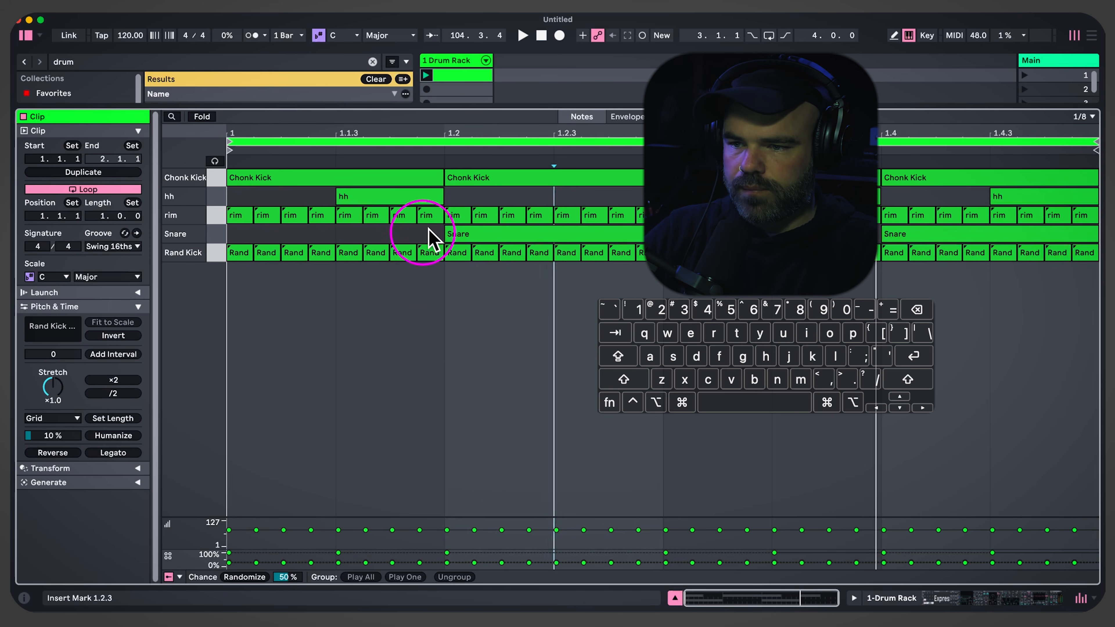
pyautogui.click(406, 218)
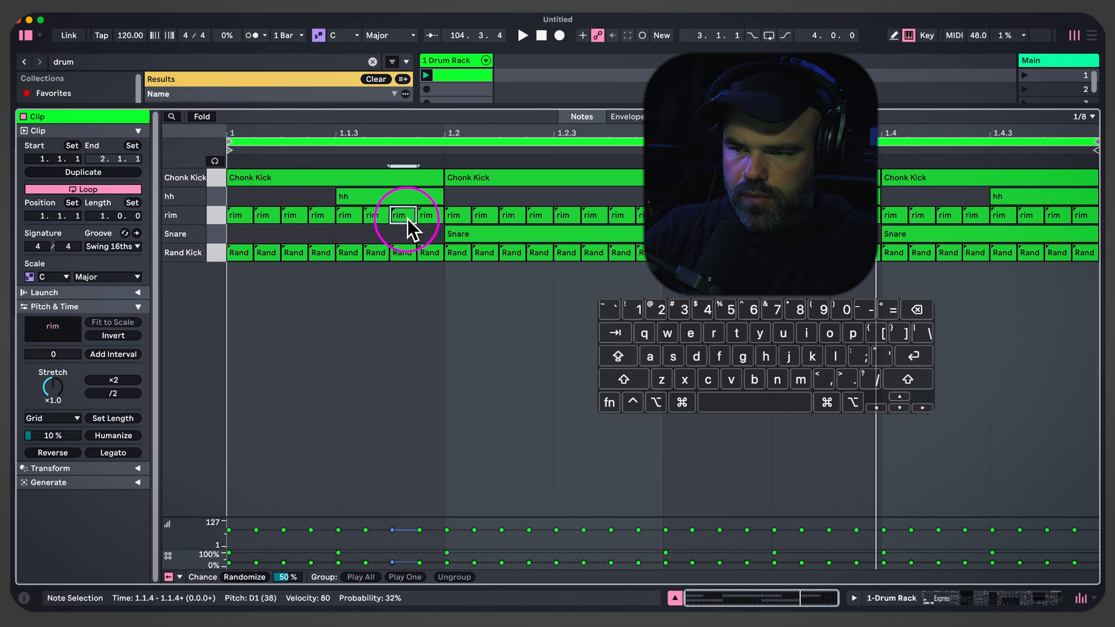
pyautogui.press('super+1')
pyautogui.press('super+1')
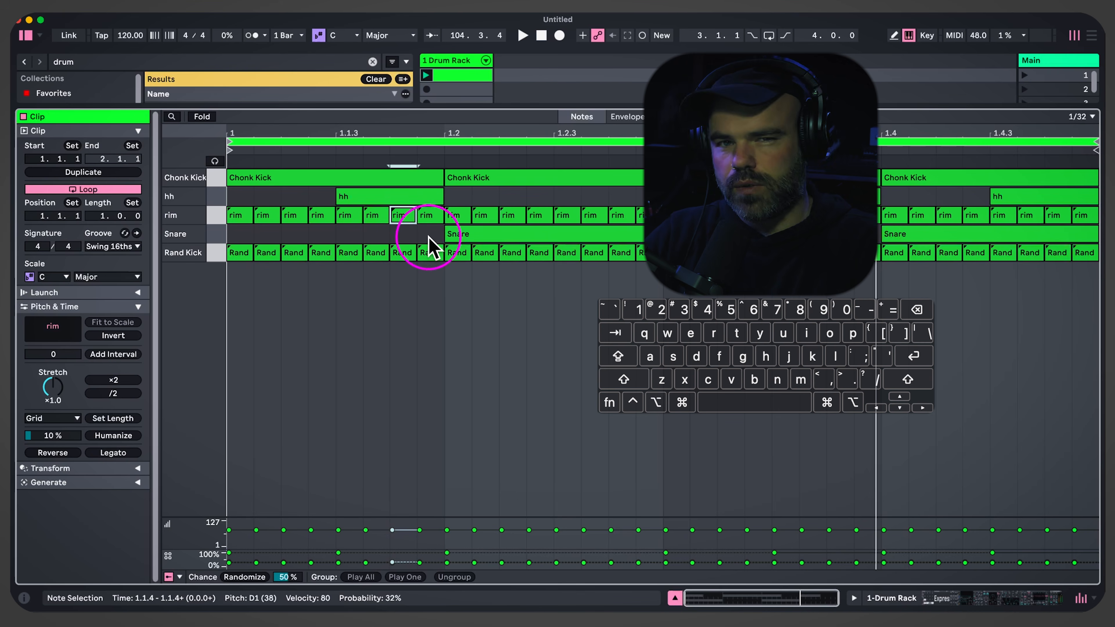
pyautogui.press('super+a')
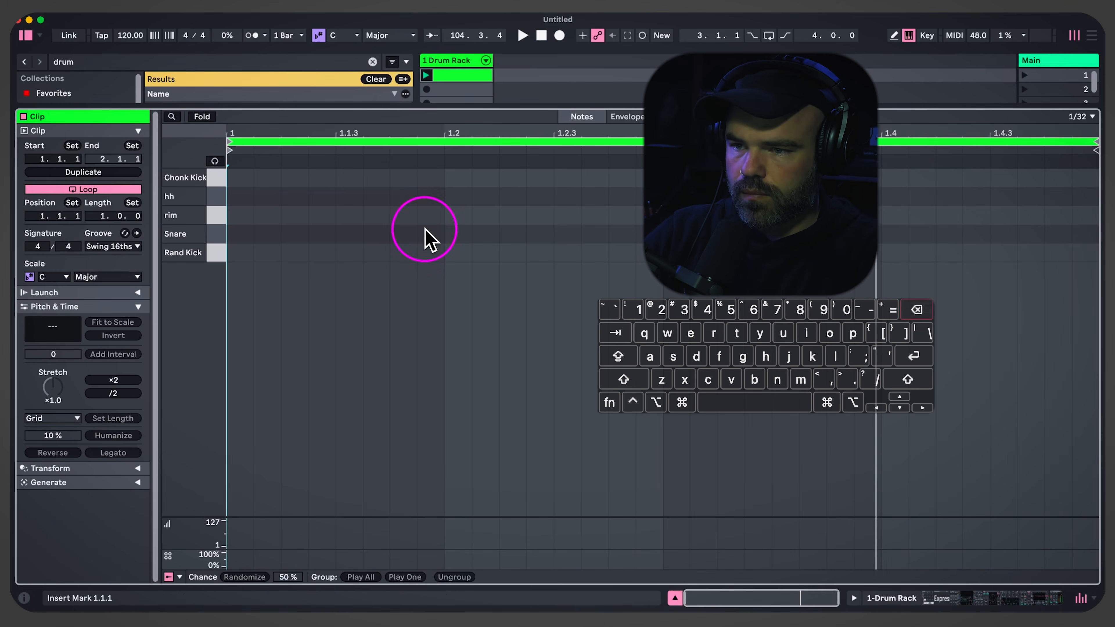
pyautogui.press('BackSpace')
# Copy the hh pad on D#1 to the empty G1 pad of the Drum Rack
pyautogui.click(460, 59)
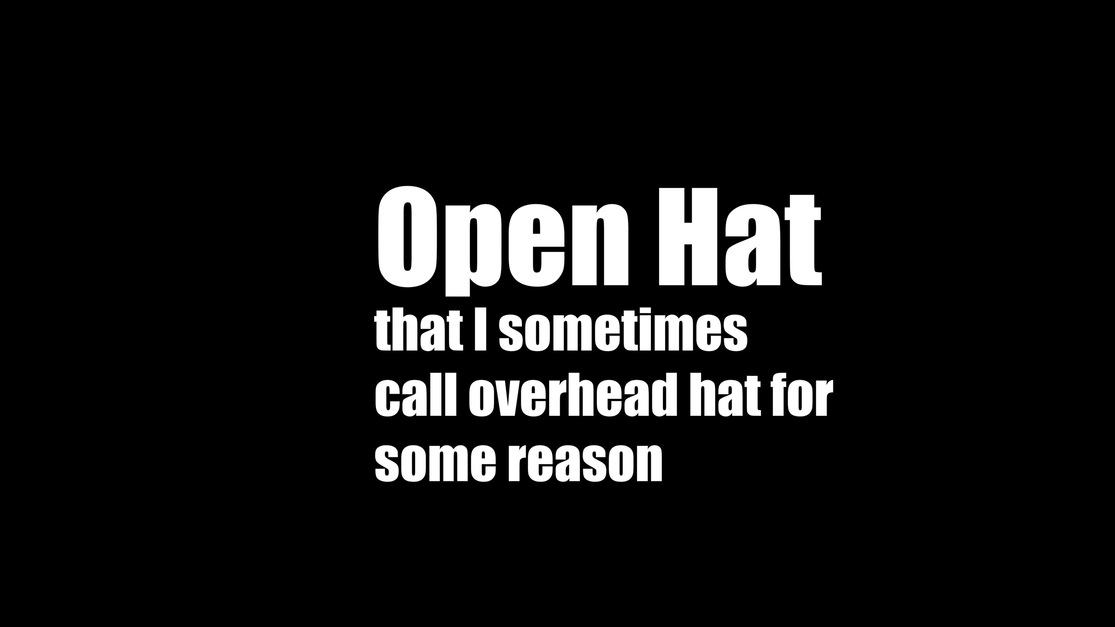
pyautogui.moveTo(198, 554); pyautogui.dragTo(199, 525)
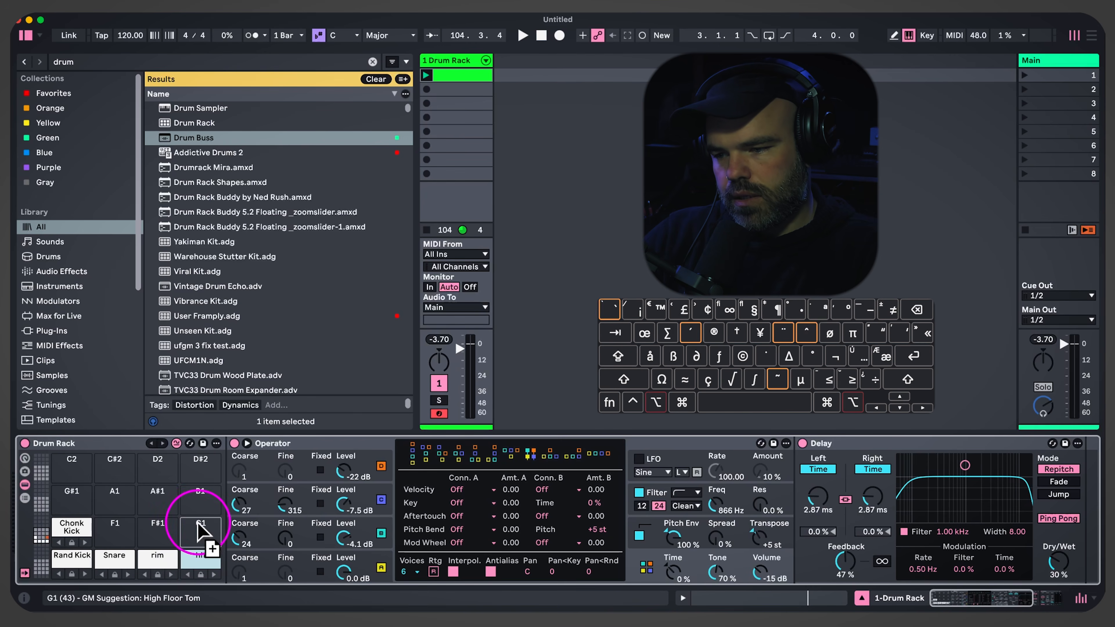
pyautogui.doubleClick(202, 527)
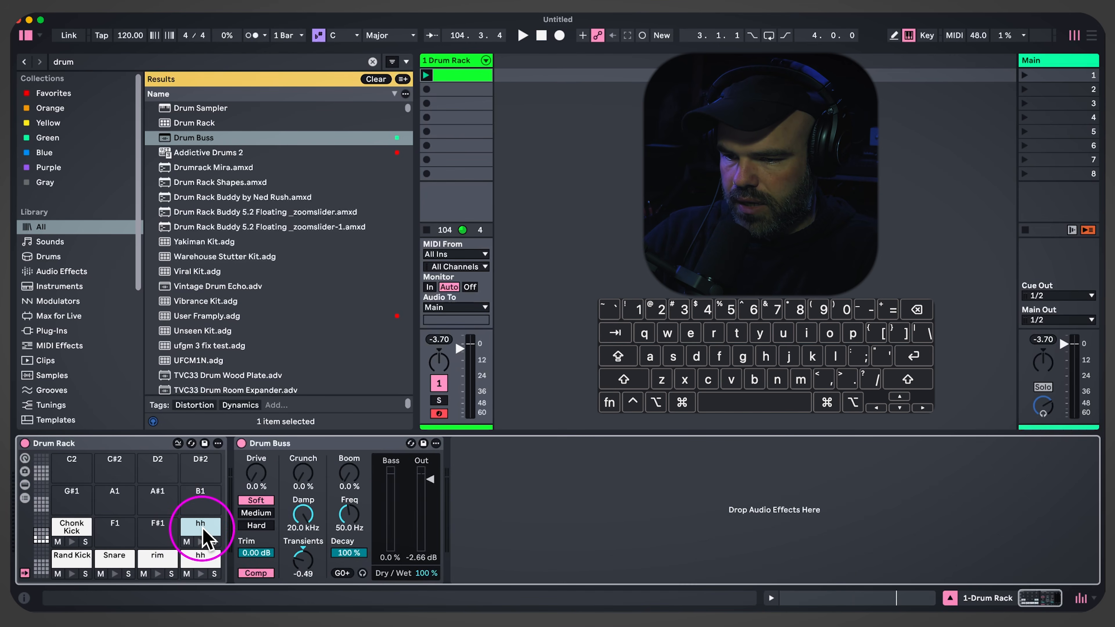
pyautogui.doubleClick(202, 527)
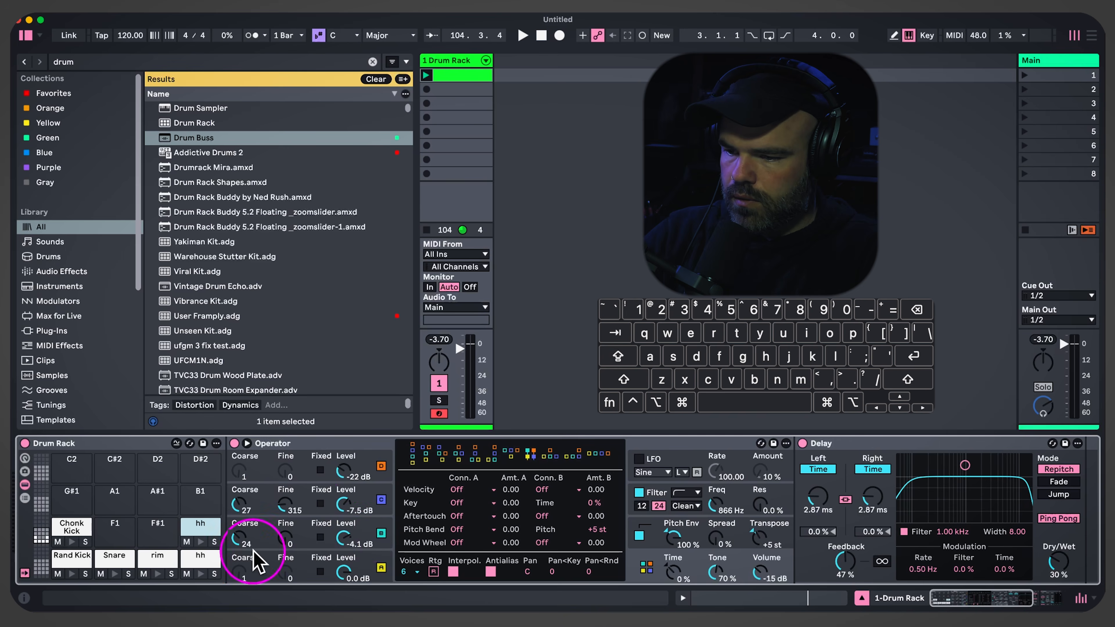
# Rename the original D#1 hat pad to chh and its copy on G1 to ohh
pyautogui.doubleClick(473, 77)
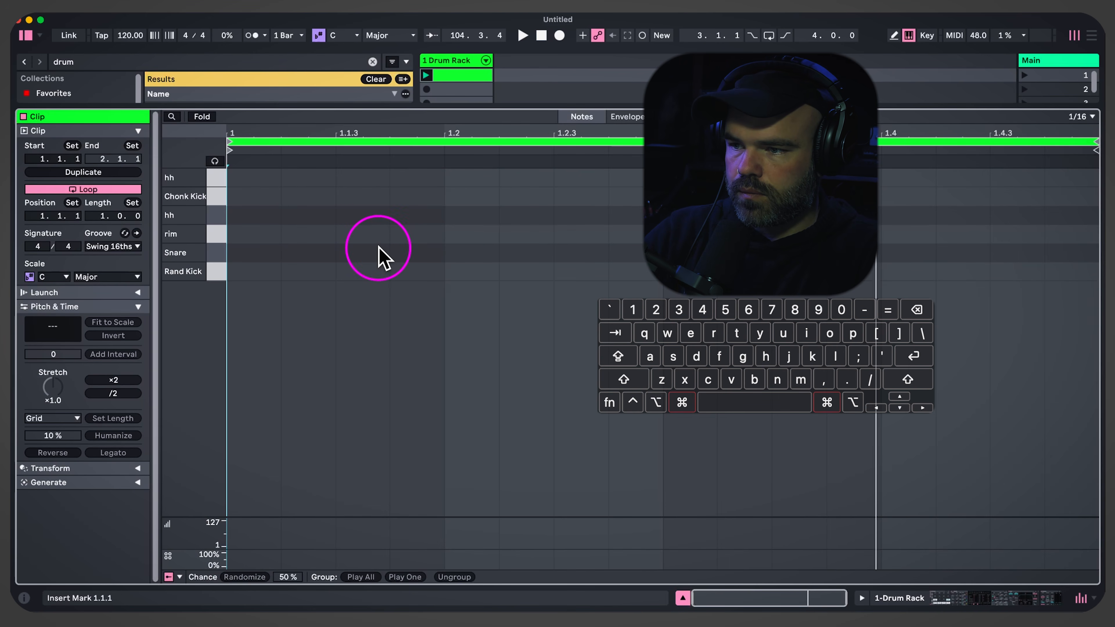
pyautogui.doubleClick(461, 76)
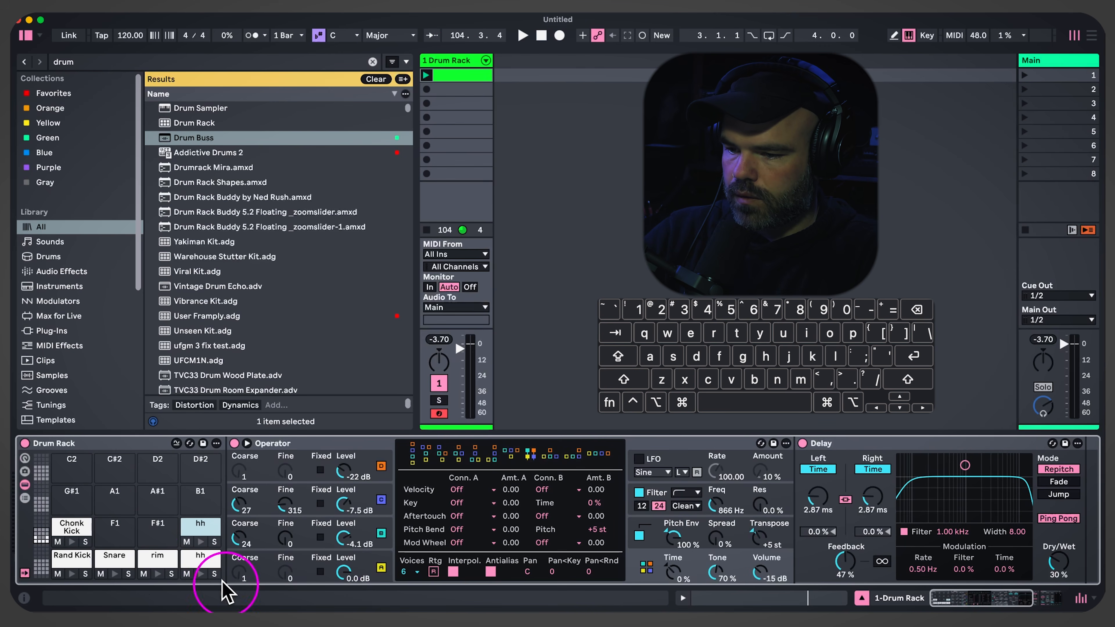
pyautogui.click(206, 559)
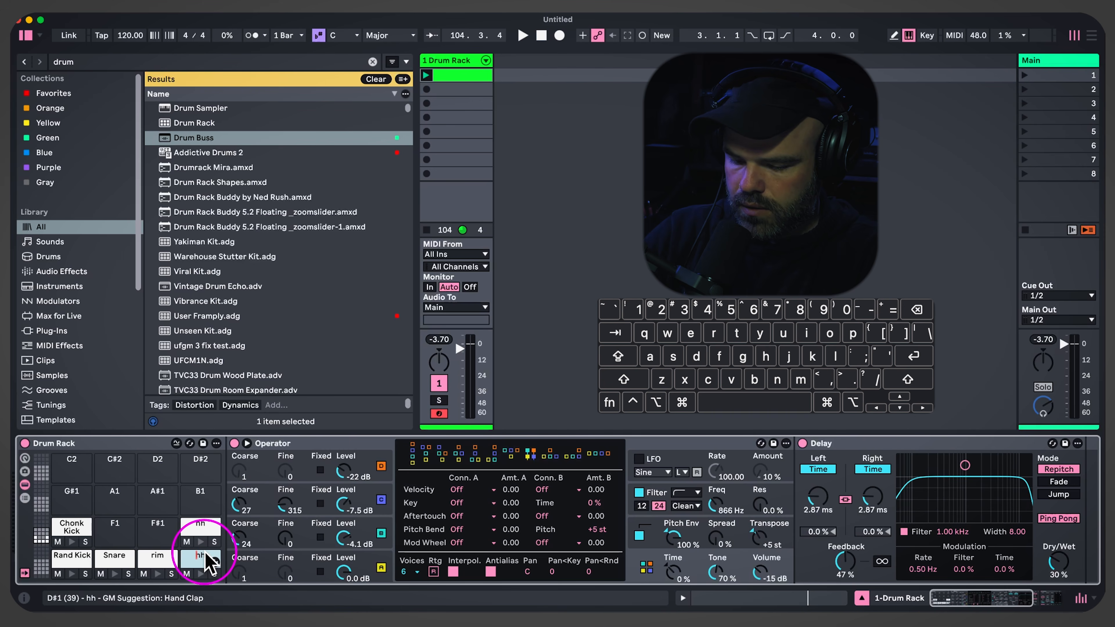
pyautogui.write('h')
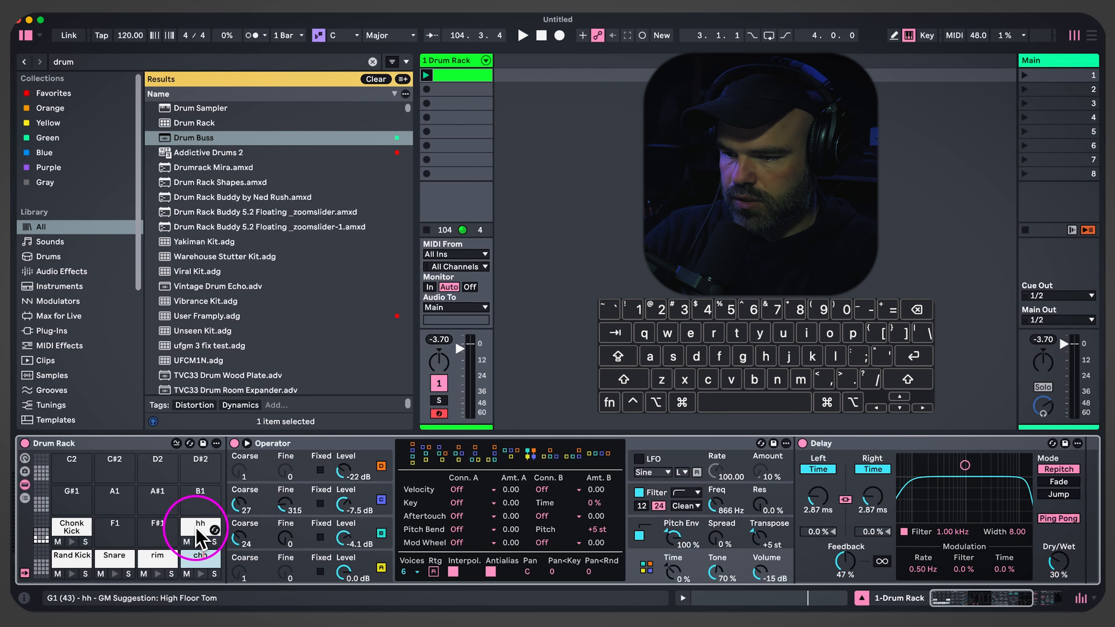
pyautogui.press('Left')
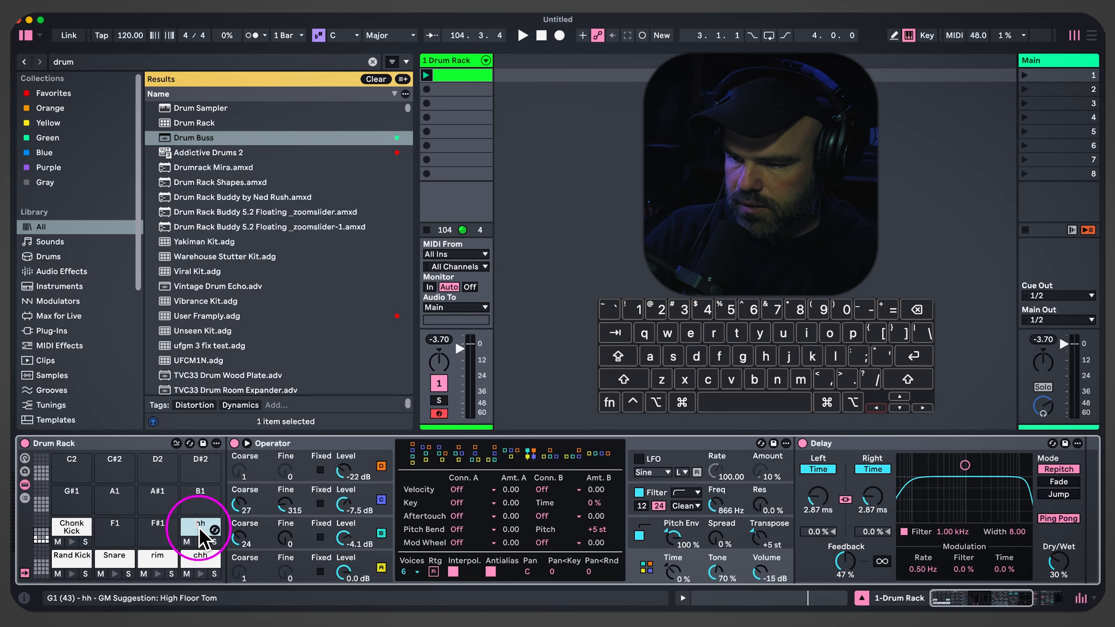
pyautogui.click(673, 269)
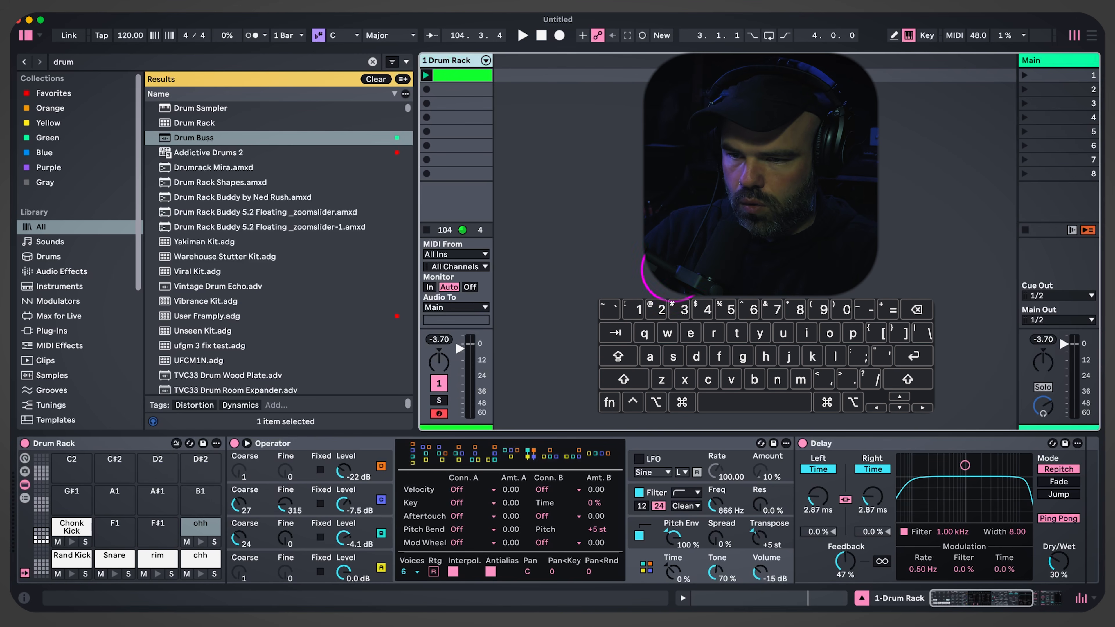
# In the clip, add an eighth-note ohh hit at 1.2 and an eighth-note chh hit at 1.1.3
pyautogui.doubleClick(473, 75)
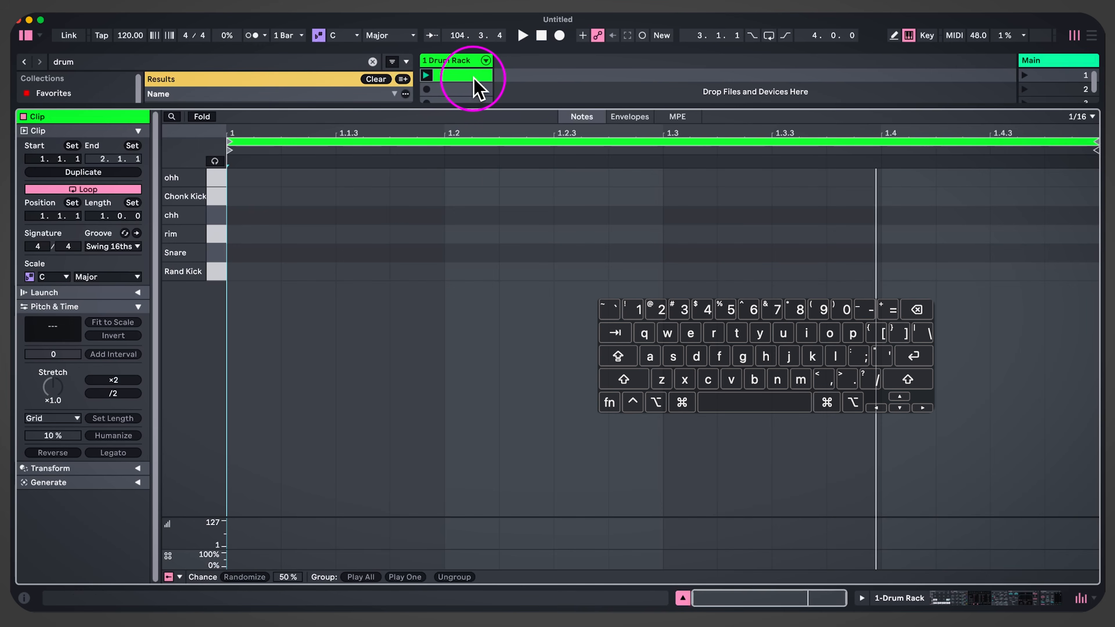
pyautogui.doubleClick(473, 178)
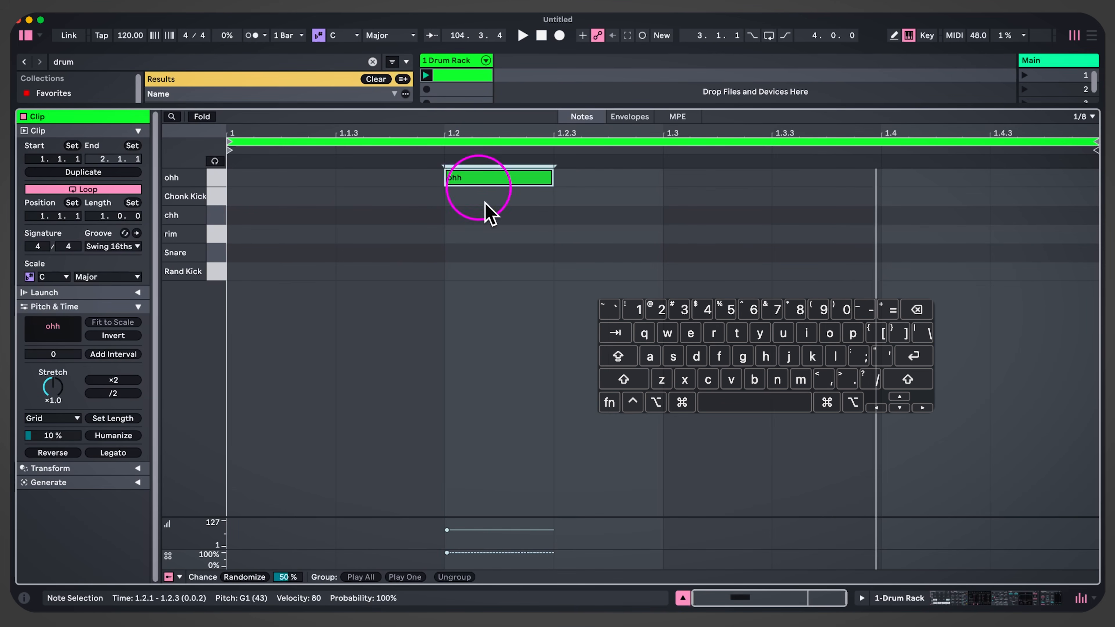
pyautogui.click(368, 219)
pyautogui.doubleClick(417, 218)
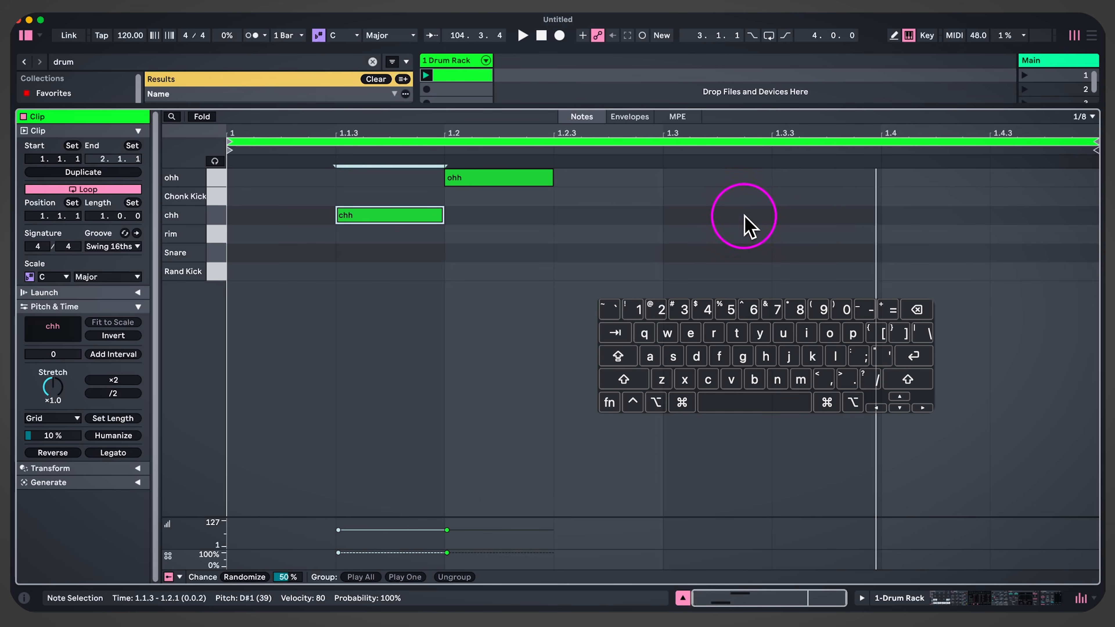
pyautogui.doubleClick(645, 215)
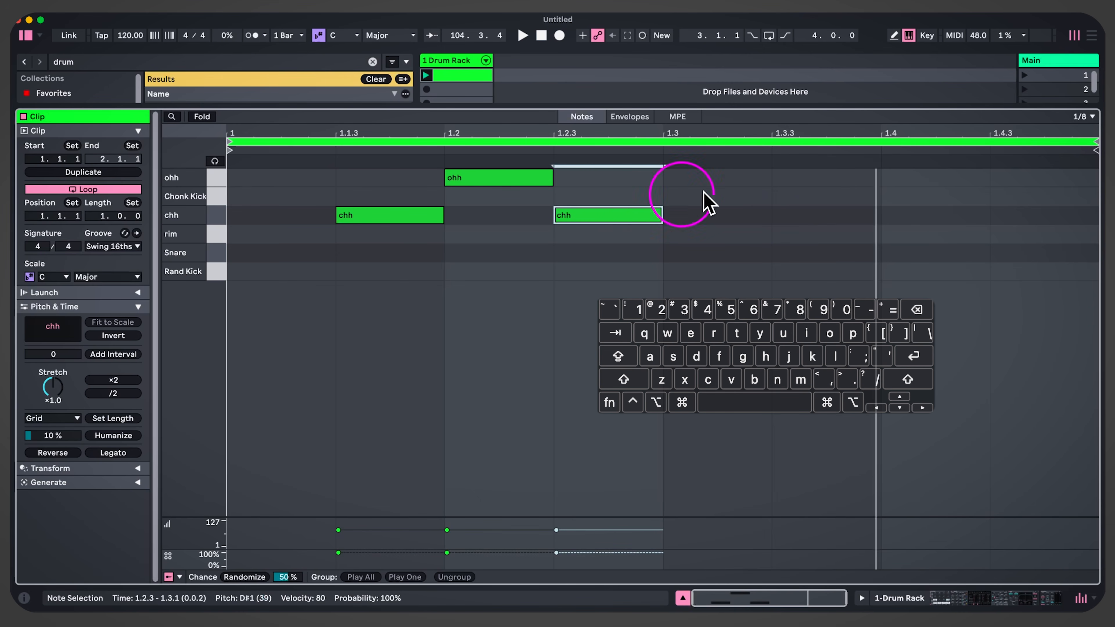
pyautogui.doubleClick(580, 217)
# Duplicate the chh and ohh hits to 1.3.3 and 1.4, and start playback
pyautogui.moveTo(523, 242); pyautogui.dragTo(378, 174)
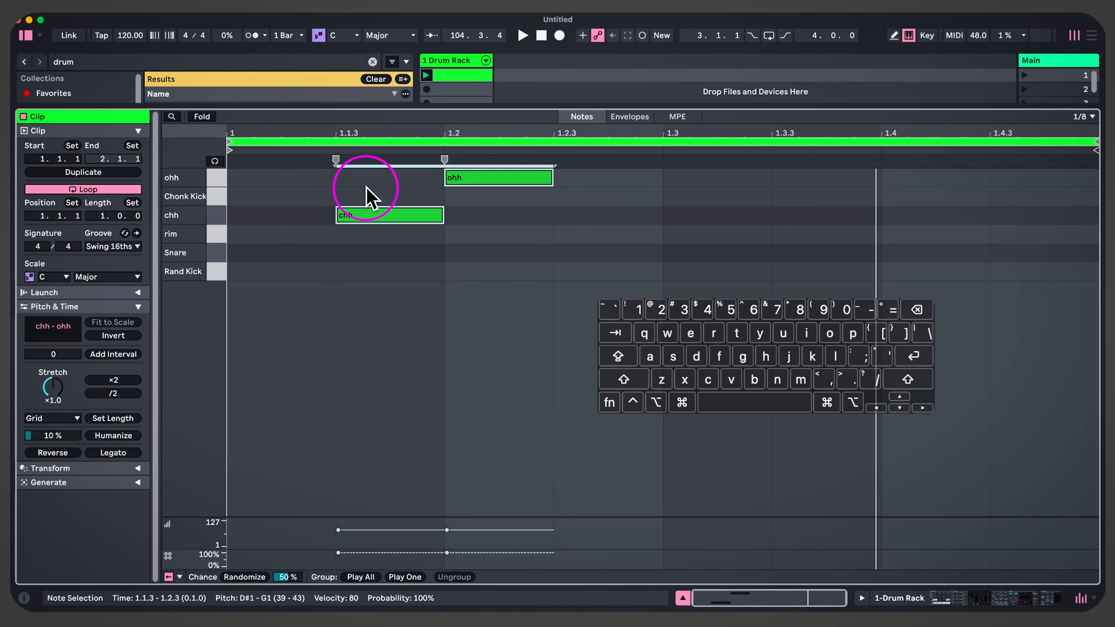
pyautogui.press('super+d')
pyautogui.press('space')
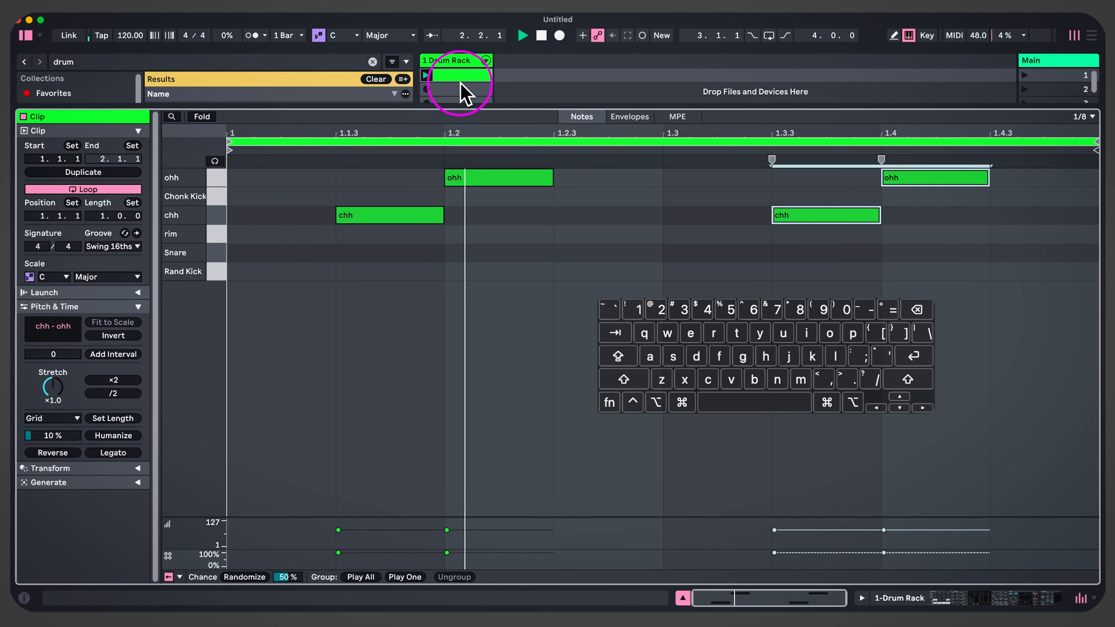
# In the ohh pad's Operator, try different envelope settings for oscillators B, C and D, and undo the trial edits
pyautogui.doubleClick(463, 59)
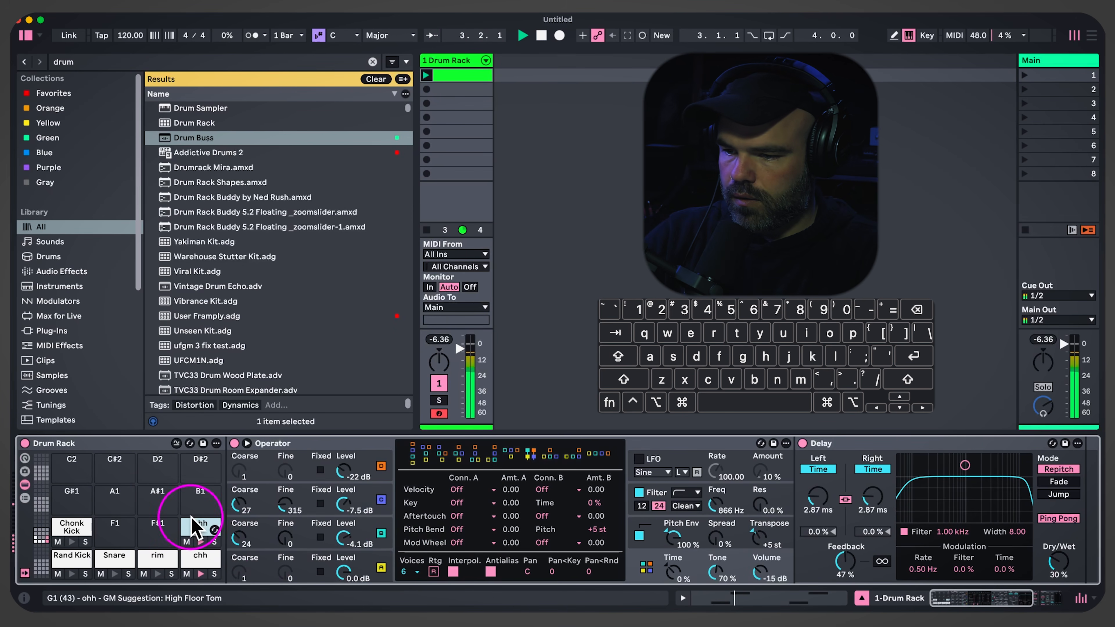
pyautogui.click(357, 535)
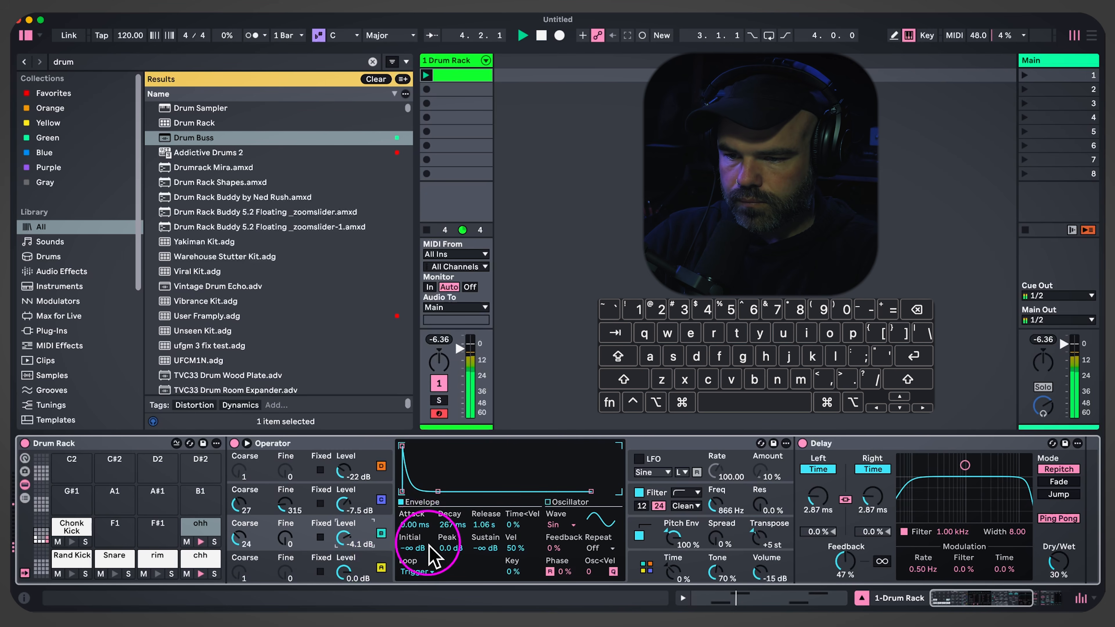
pyautogui.moveTo(441, 524); pyautogui.dragTo(441, 488)
pyautogui.click(364, 489)
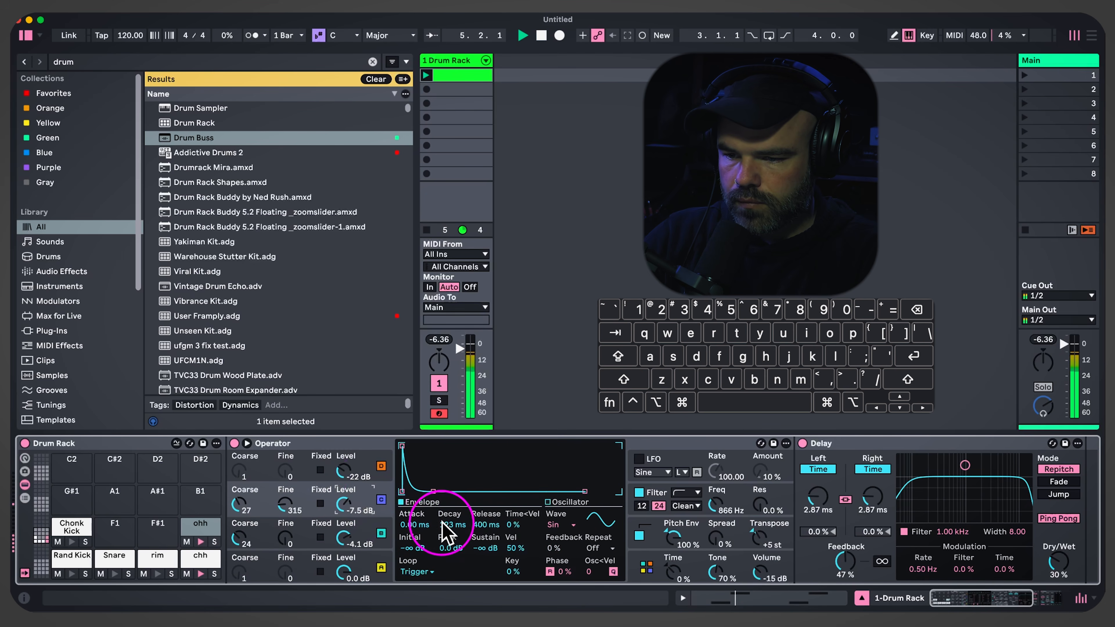
pyautogui.click(369, 477)
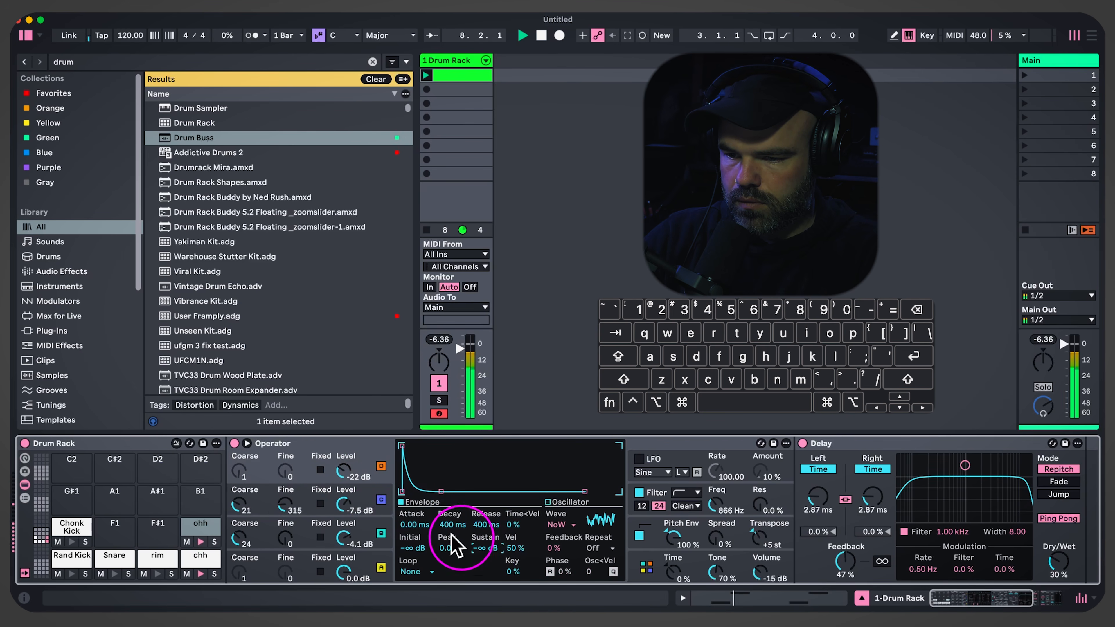
pyautogui.press('super+z')
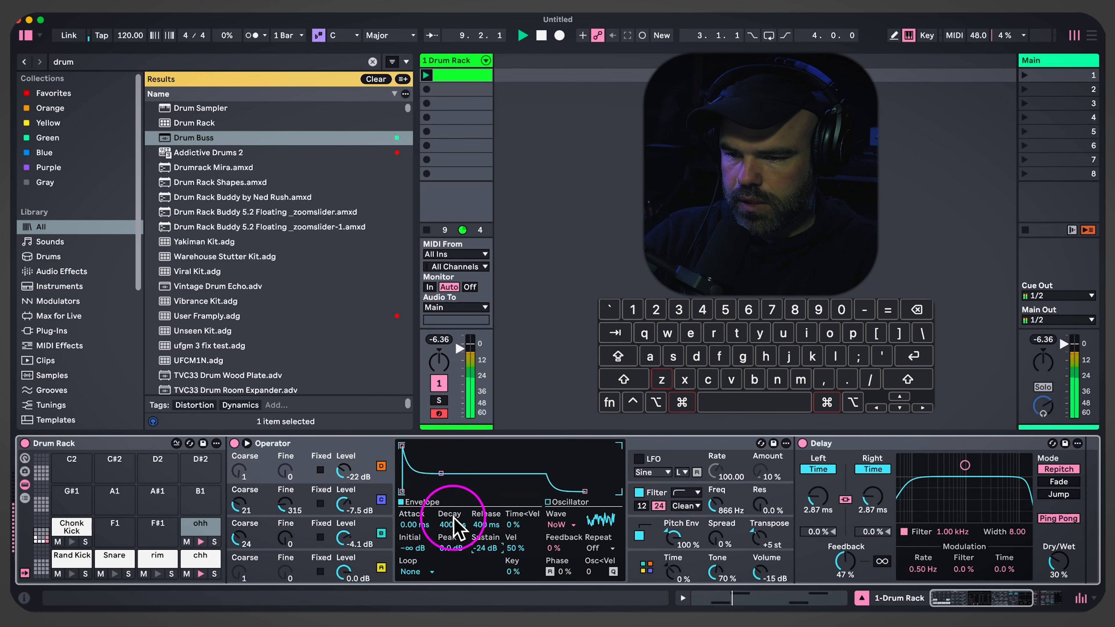
# Lengthen the decay of the ohh Operator's oscillator A to 3.52 s and set the linked Delay times to 1.64 ms
pyautogui.click(370, 566)
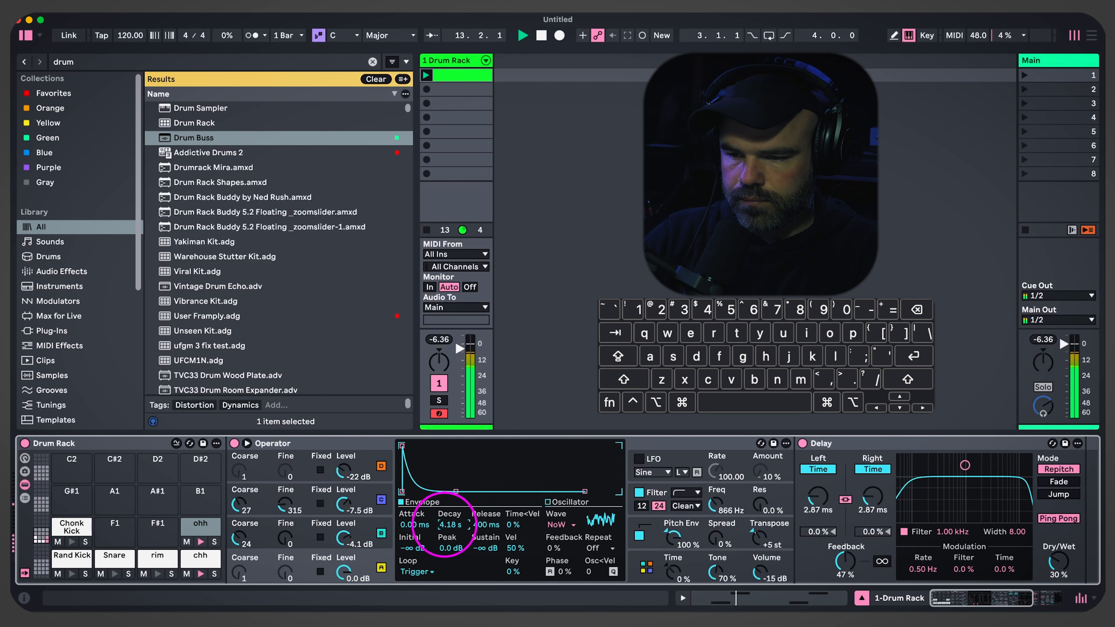
pyautogui.click(719, 503)
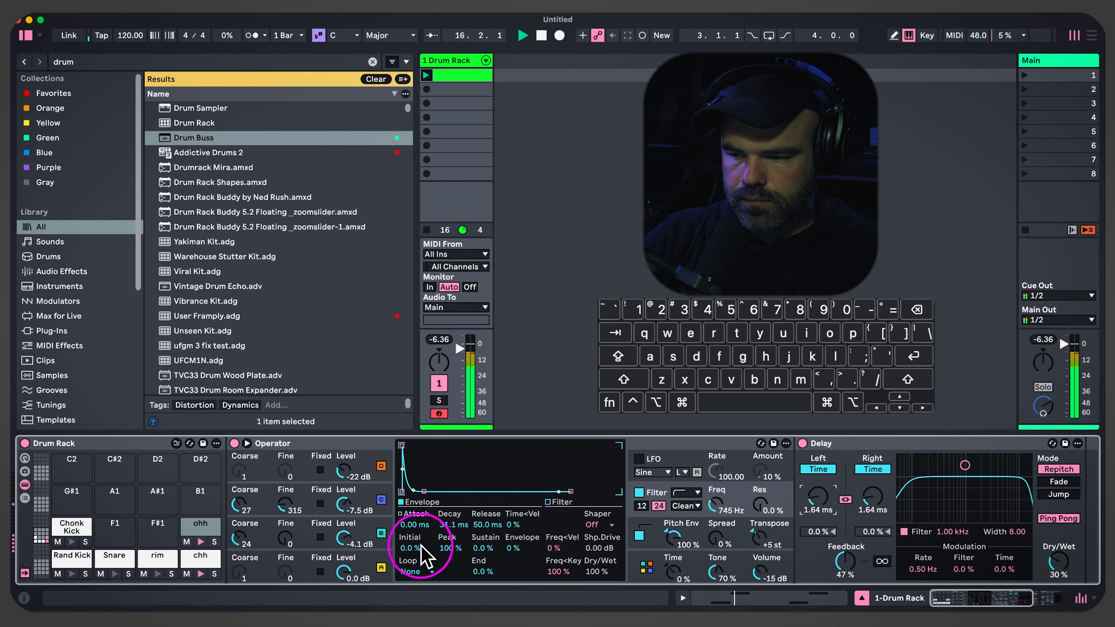
pyautogui.click(371, 569)
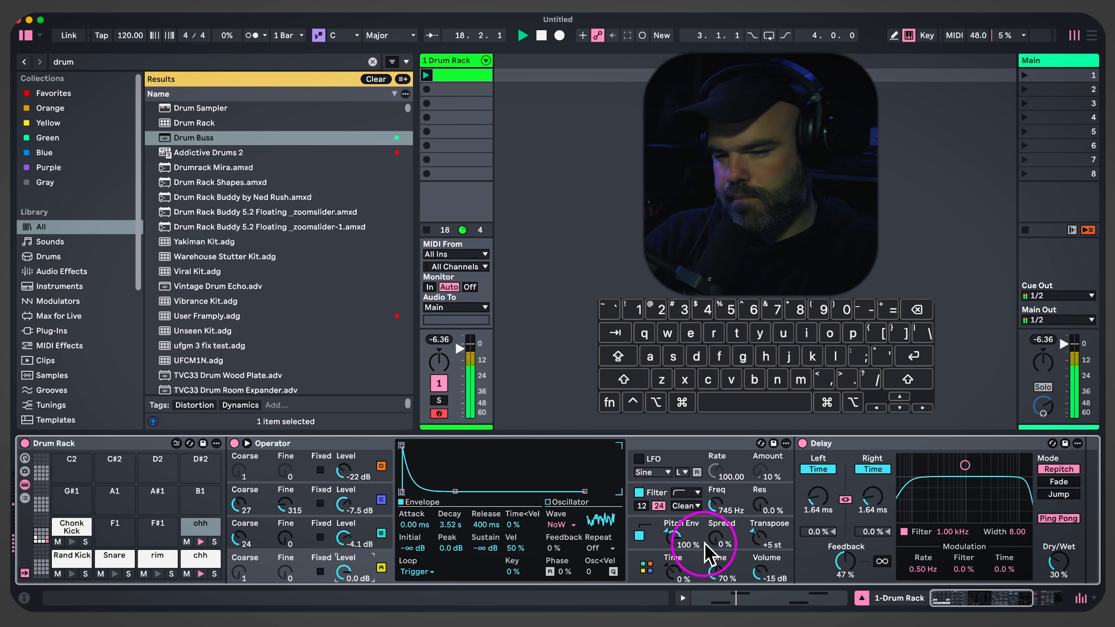
# Set the ohh Operator's filter frequency to 957 Hz and its volume to -17 dB
pyautogui.moveTo(707, 510)
pyautogui.mouseDown()
pyautogui.moveTo(708, 531)
pyautogui.moveTo(720, 517)
pyautogui.mouseUp()
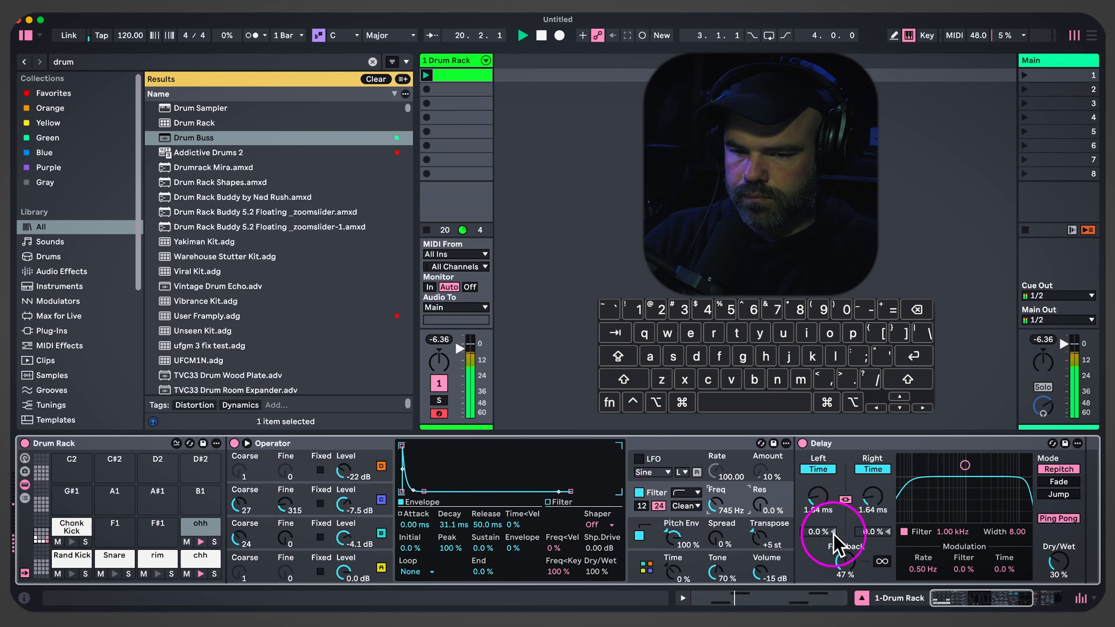
pyautogui.hscroll(4, 834, 535)
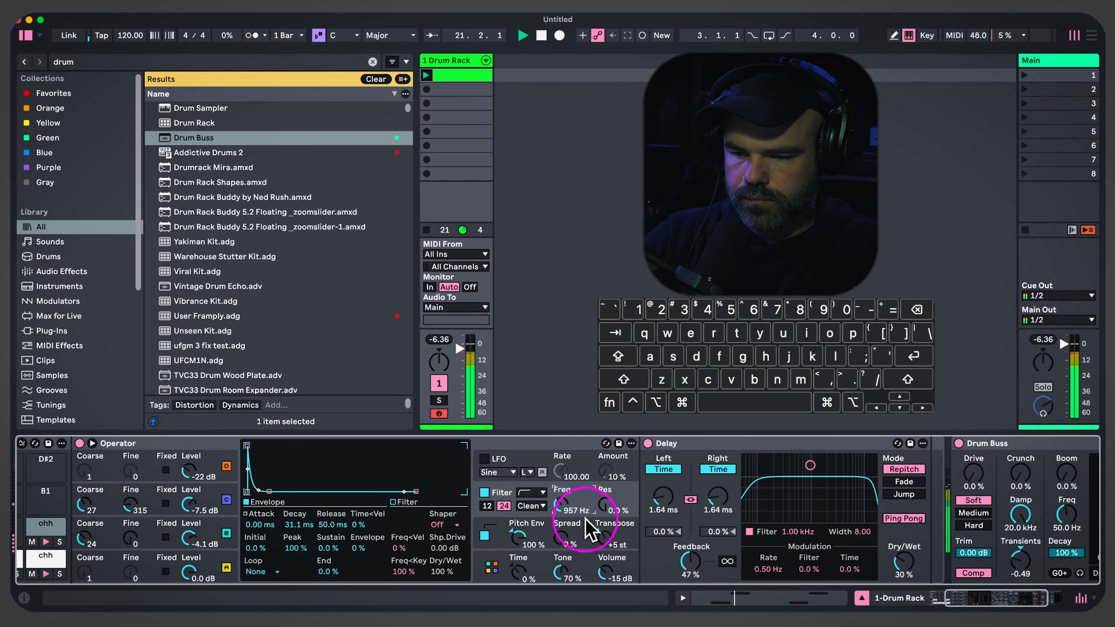
pyautogui.moveTo(605, 581); pyautogui.dragTo(610, 577)
# Set the oscillator levels to -23 dB for D, -14 dB for C and -10 dB for B, and shorten oscillator B's decay to 113 ms
pyautogui.hscroll(-3, 298, 516)
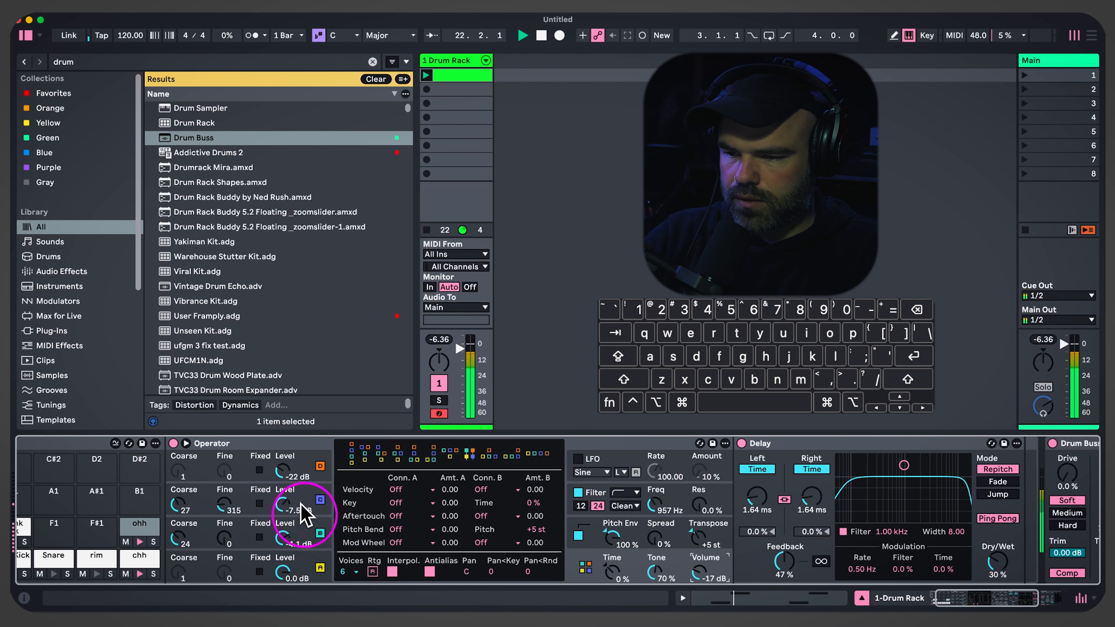
pyautogui.click(285, 507)
pyautogui.moveTo(285, 475); pyautogui.dragTo(284, 479)
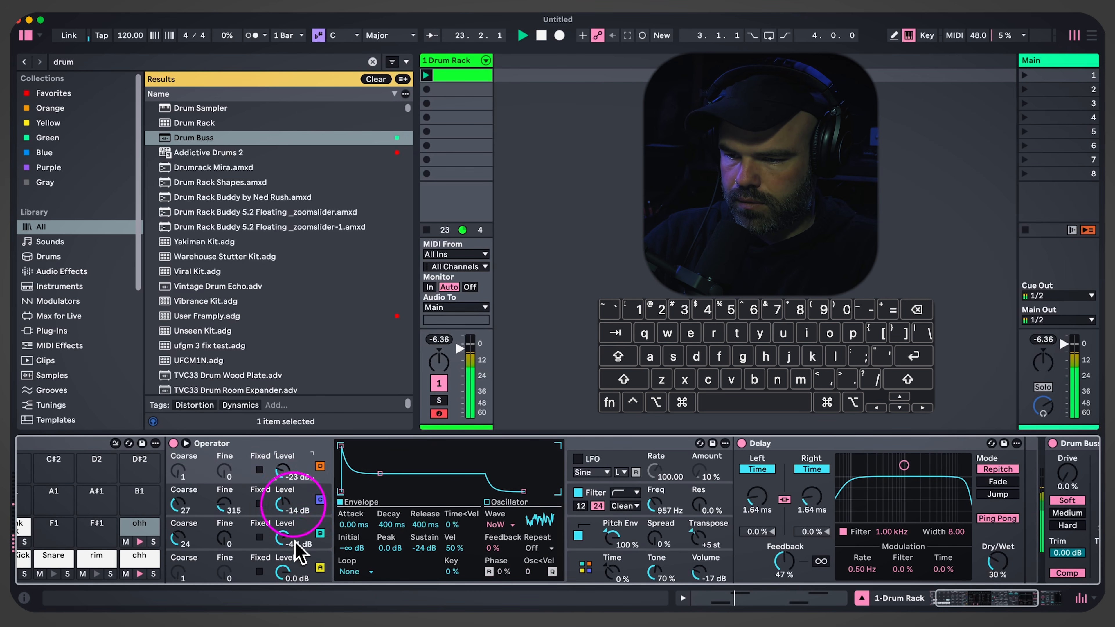
pyautogui.moveTo(283, 538); pyautogui.dragTo(283, 543)
pyautogui.click(386, 522)
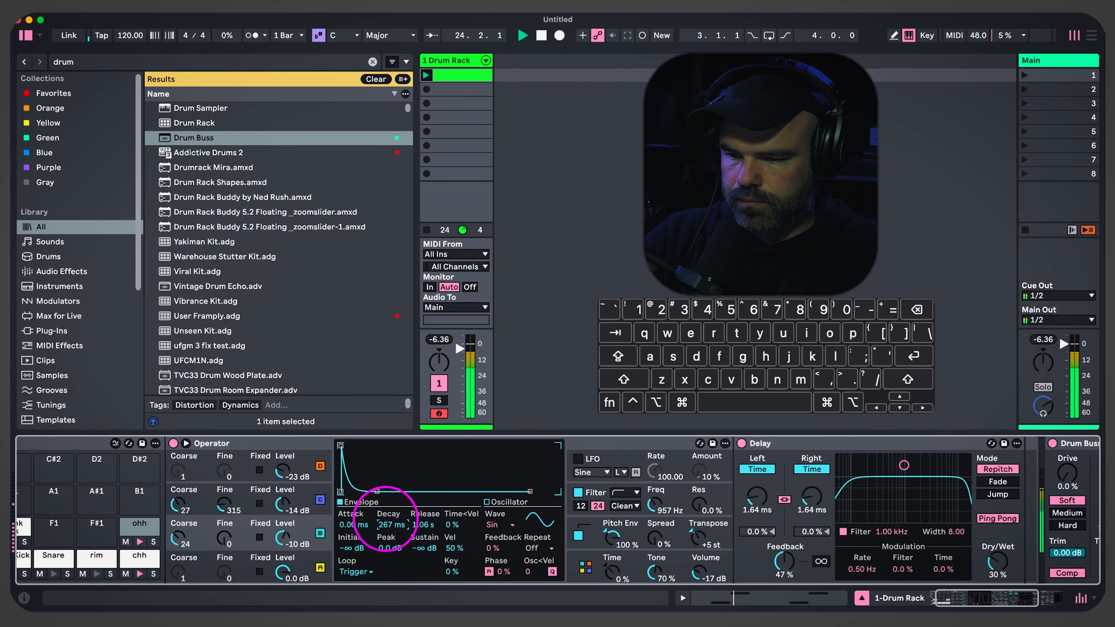
pyautogui.hscroll(-3, 382, 523)
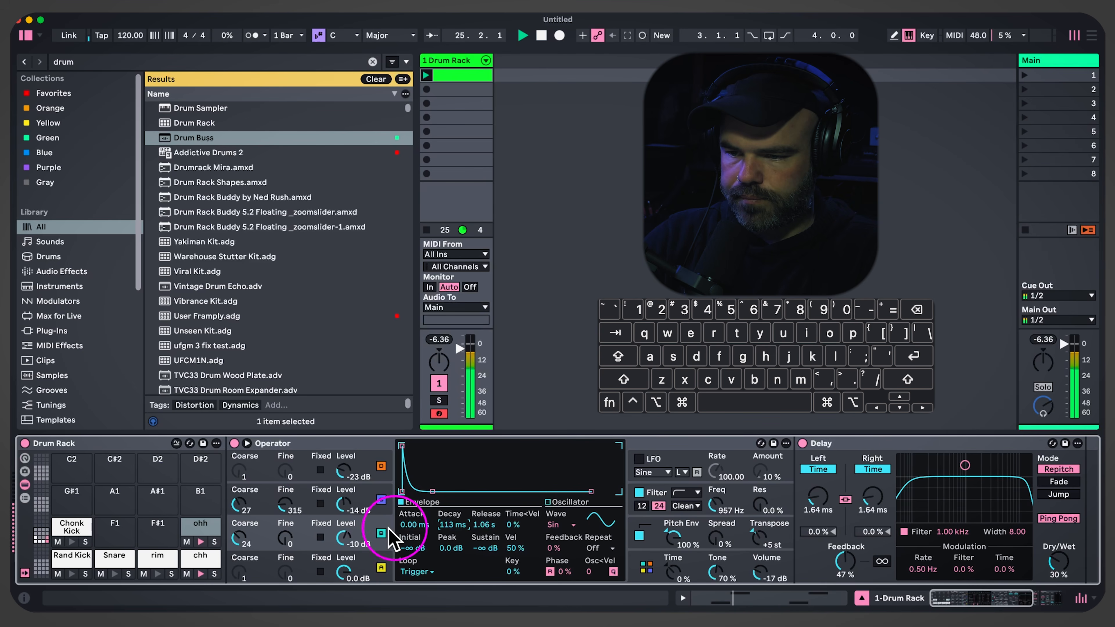
# Show the Drum Rack's chain list with input and choke settings, and assign both chh and ohh to choke group 1
pyautogui.click(25, 498)
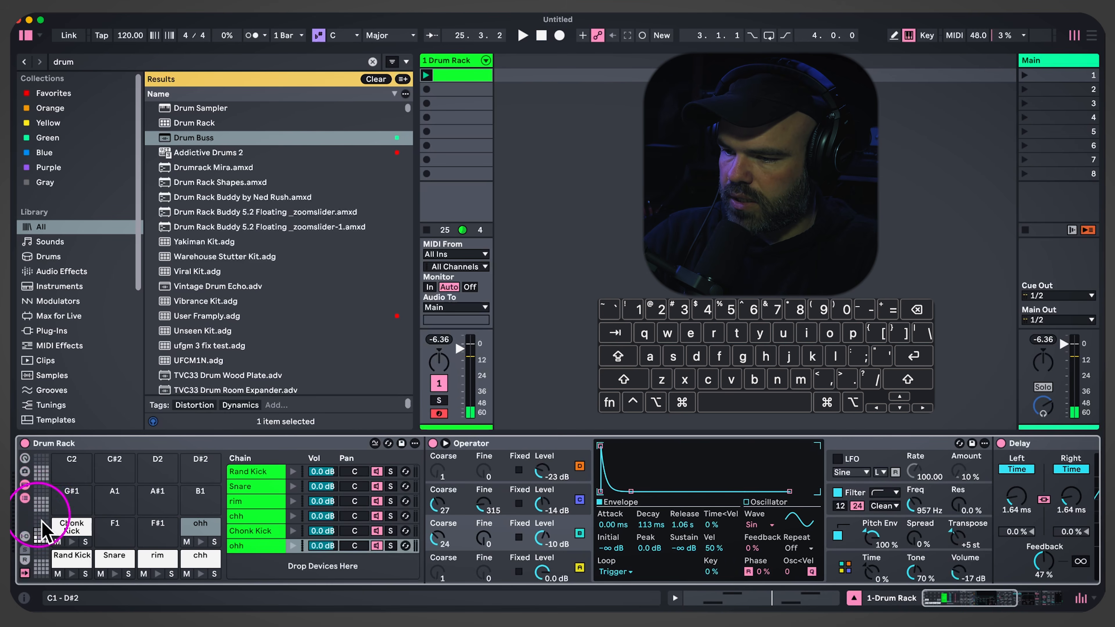
pyautogui.click(25, 536)
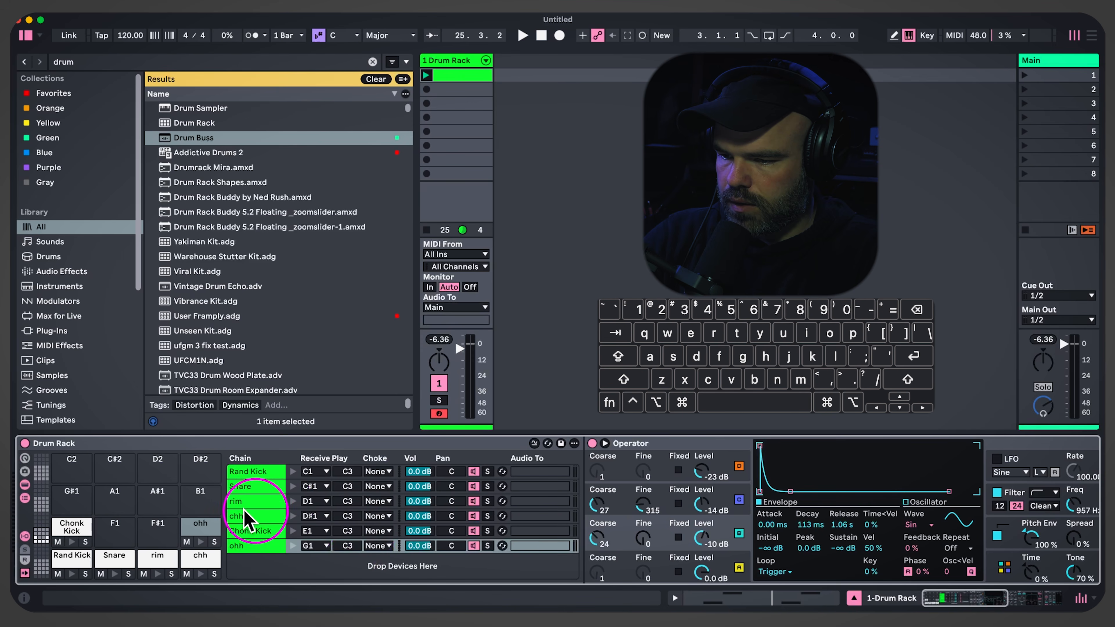
pyautogui.click(255, 518)
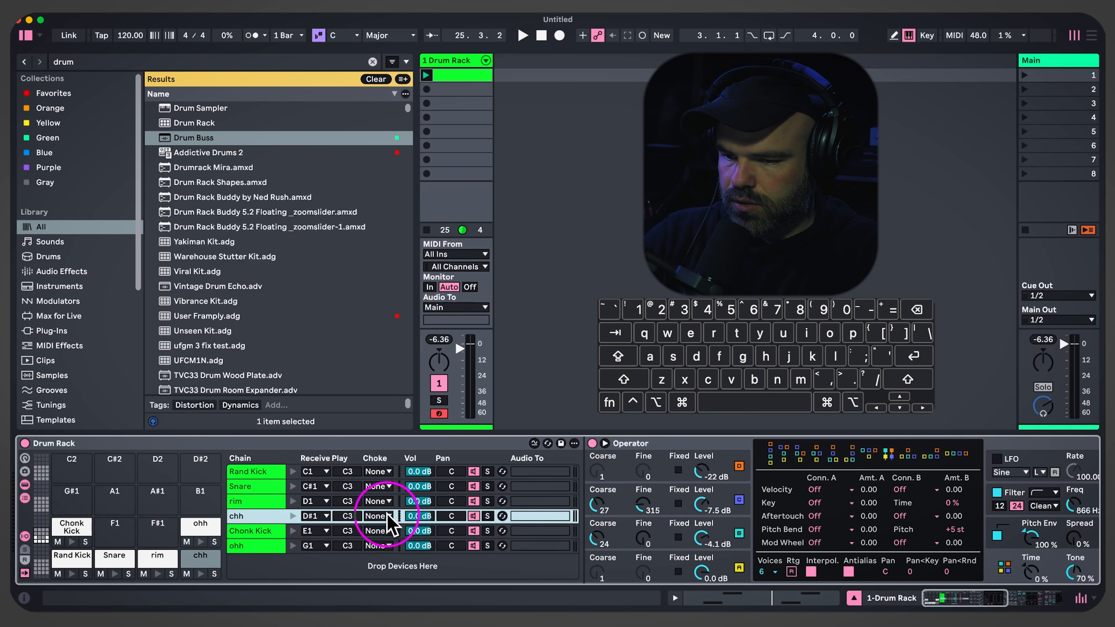
pyautogui.click(377, 516)
pyautogui.click(370, 326)
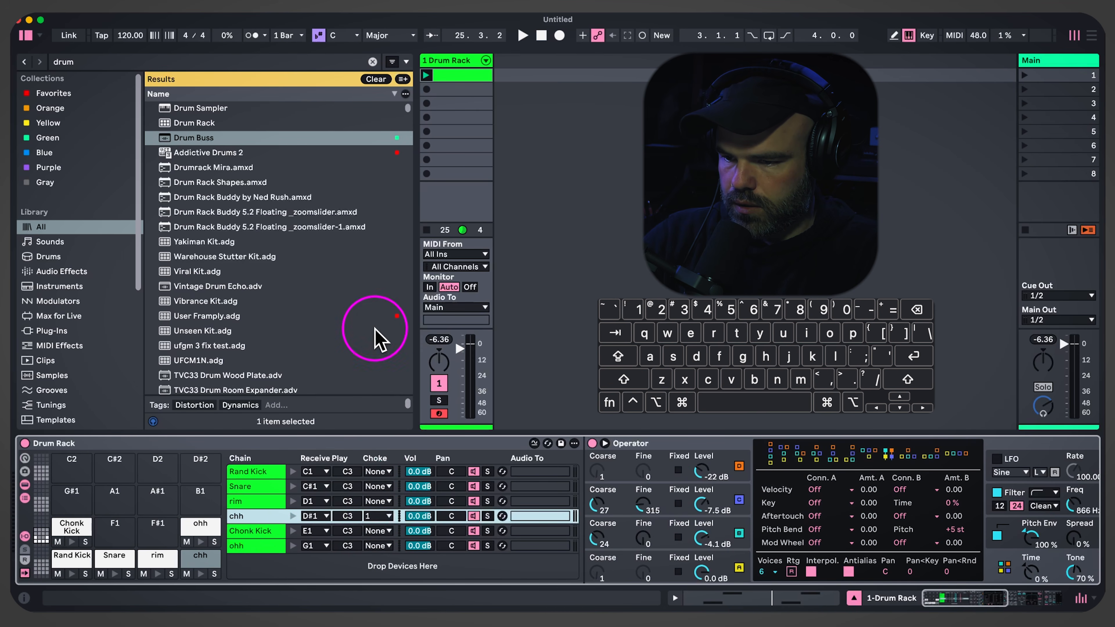
pyautogui.click(201, 525)
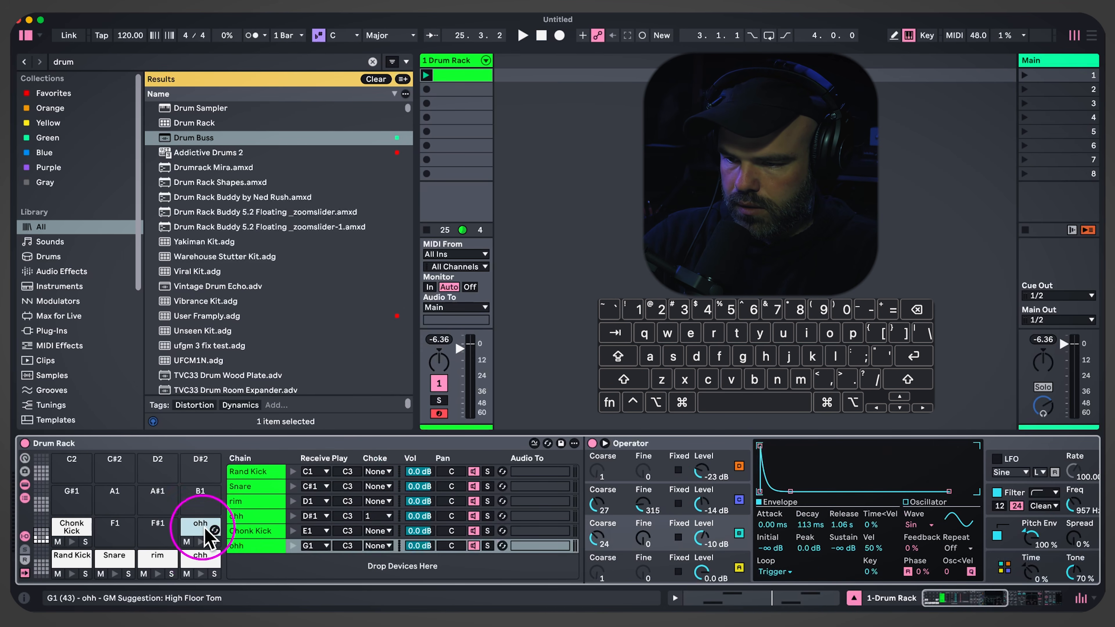
pyautogui.click(377, 546)
pyautogui.click(380, 357)
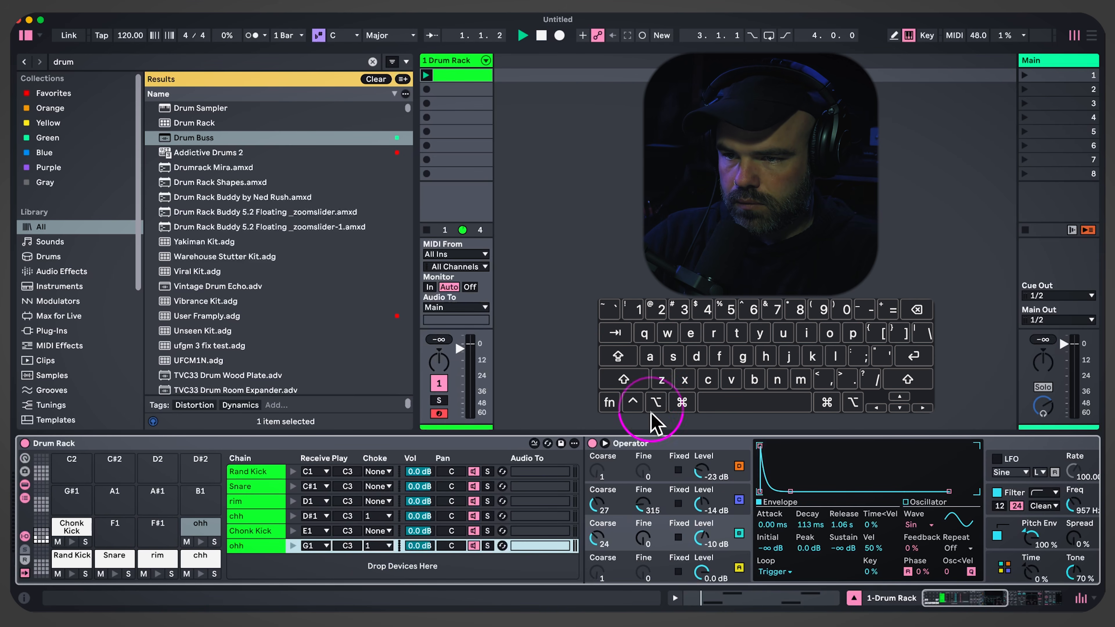
# Start playback and add eighth-note chh hits at 1.2.3 and 1.4.3 in the clip
pyautogui.press('space')
pyautogui.doubleClick(466, 75)
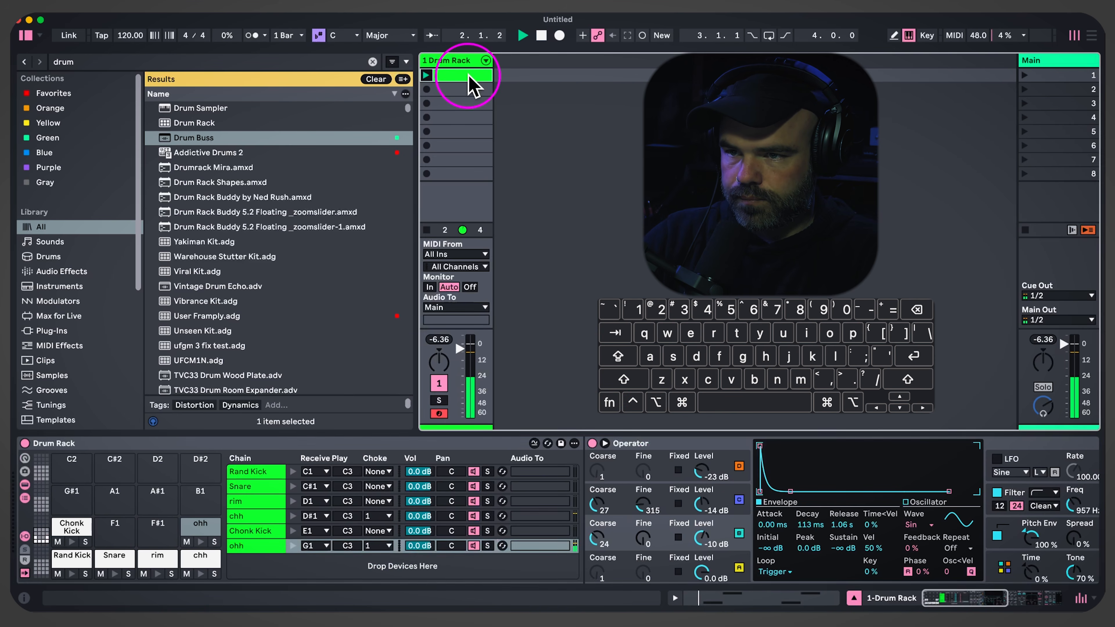
pyautogui.doubleClick(606, 214)
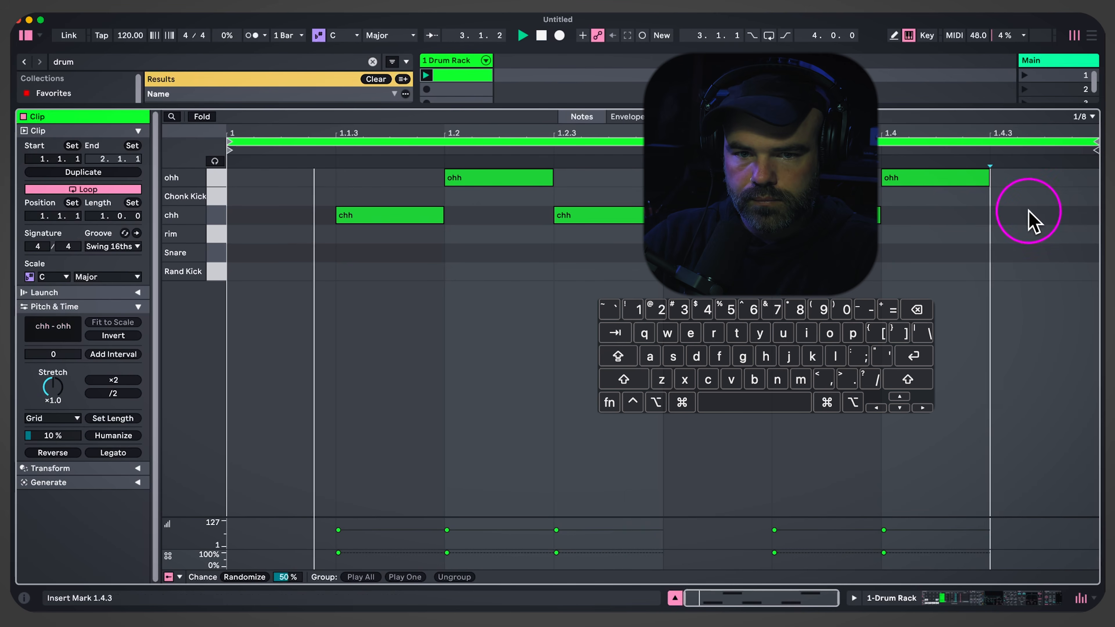
pyautogui.doubleClick(1009, 215)
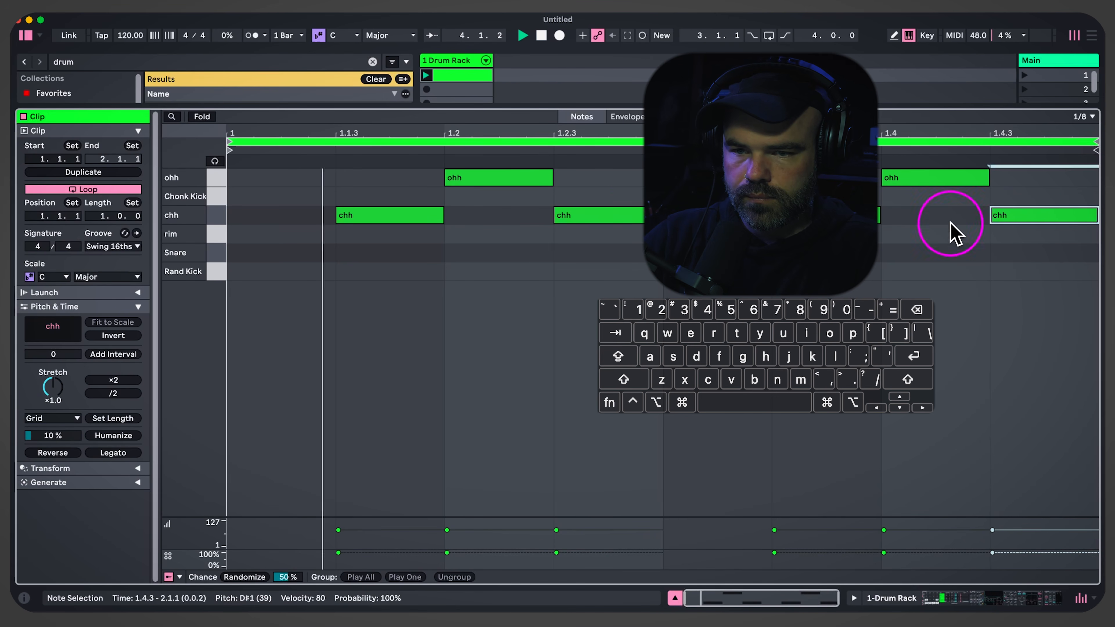
# In the ohh Operator, set oscillator D's level to -31 dB and its sustain to -54 dB
pyautogui.click(452, 60)
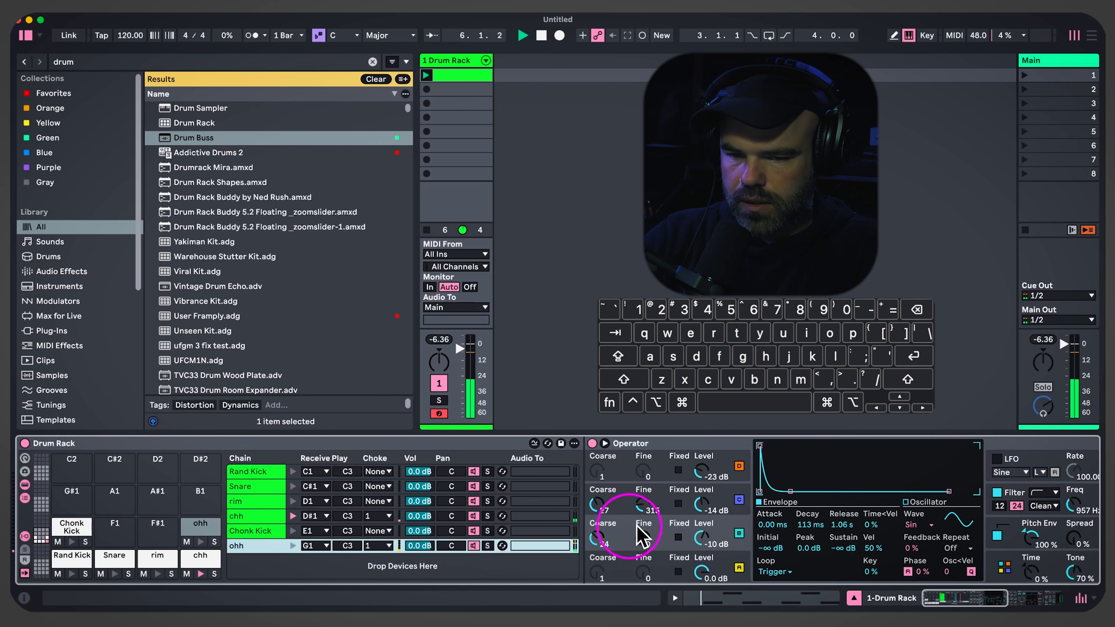
pyautogui.hscroll(5, 637, 527)
pyautogui.moveTo(472, 473); pyautogui.dragTo(472, 479)
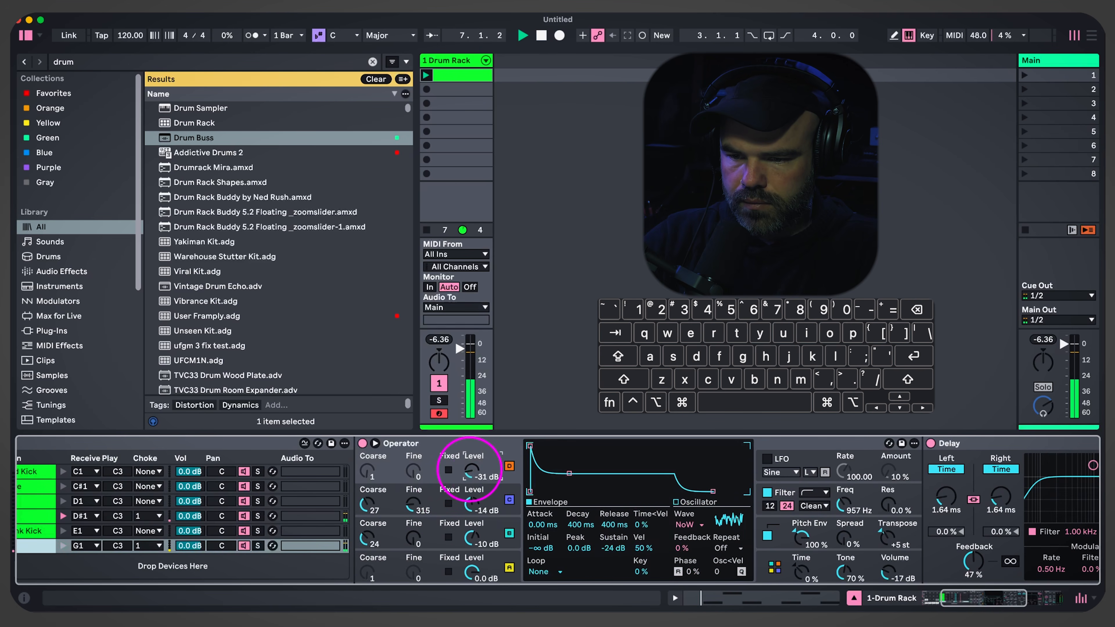
pyautogui.moveTo(605, 546); pyautogui.dragTo(605, 539)
# Try a 609 Hz filter frequency in the ohh Operator, with Delay times of 1.02 ms and a 14% dry/wet mix
pyautogui.hscroll(3, 899, 527)
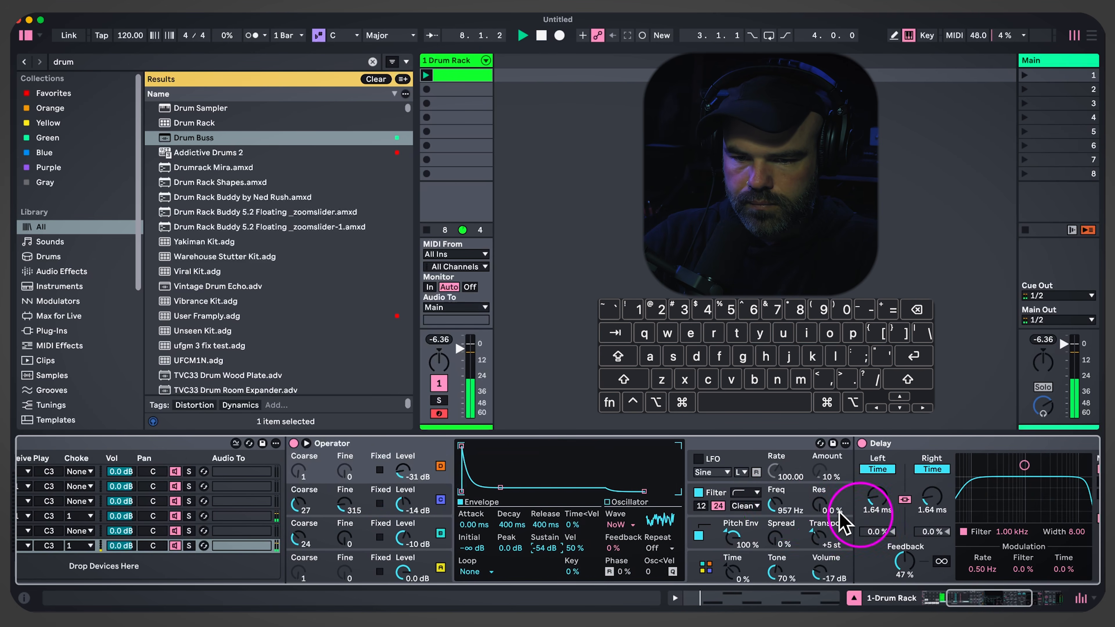
pyautogui.moveTo(778, 506); pyautogui.dragTo(778, 508)
pyautogui.hscroll(15, 834, 536)
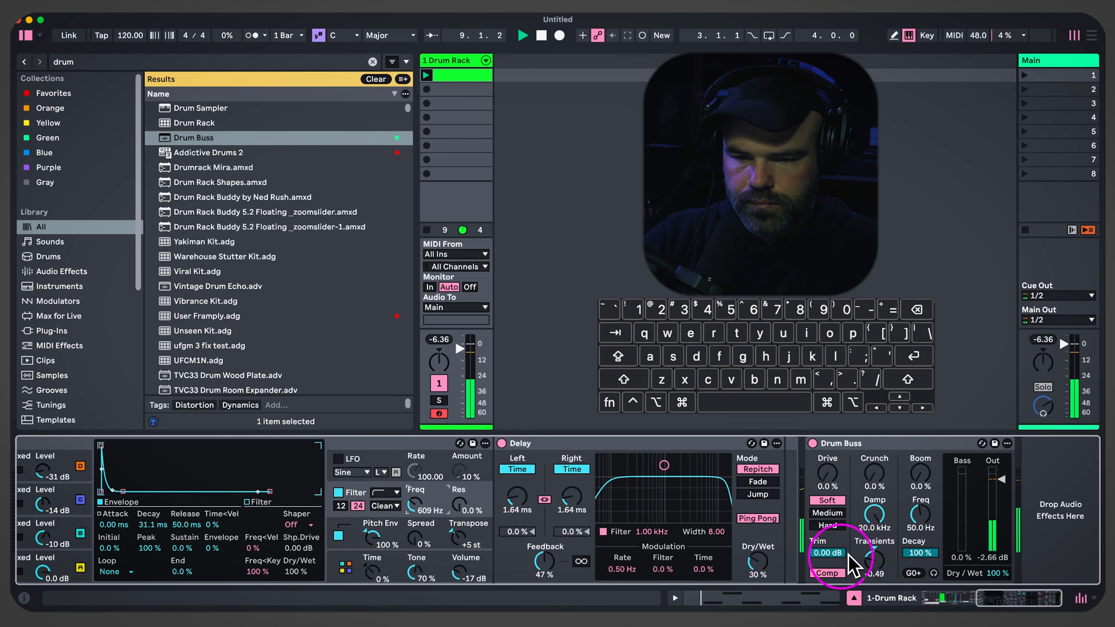
pyautogui.moveTo(572, 497); pyautogui.dragTo(572, 509)
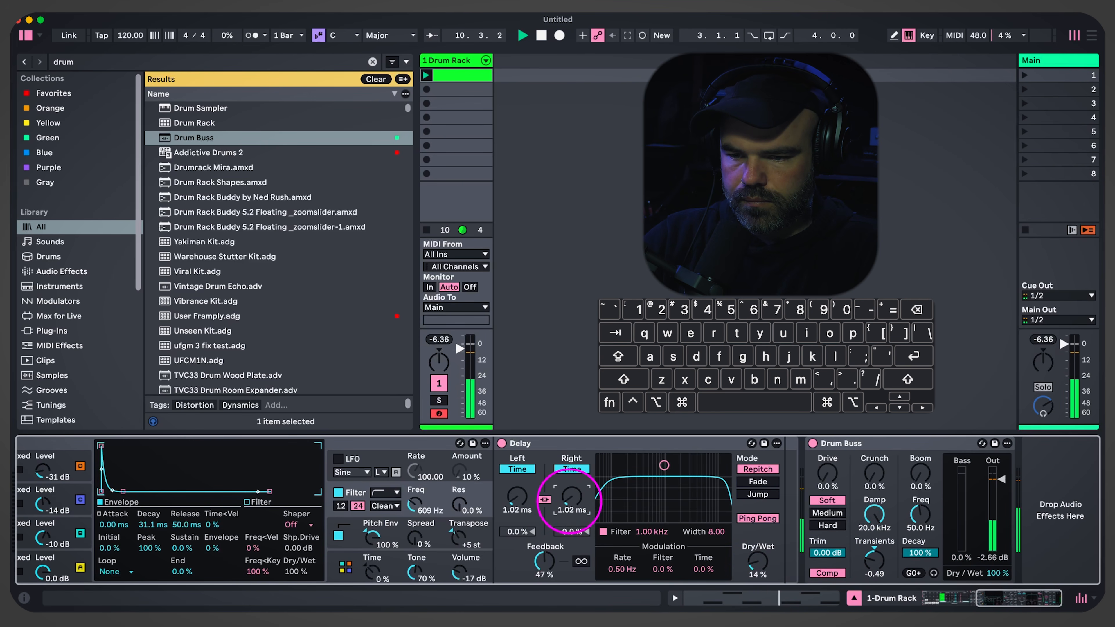
# Delete the Delay and Drum Buss from the ohh chain and set Operator's filter frequency to 1.77 kHz
pyautogui.click(570, 444)
pyautogui.press('Delete')
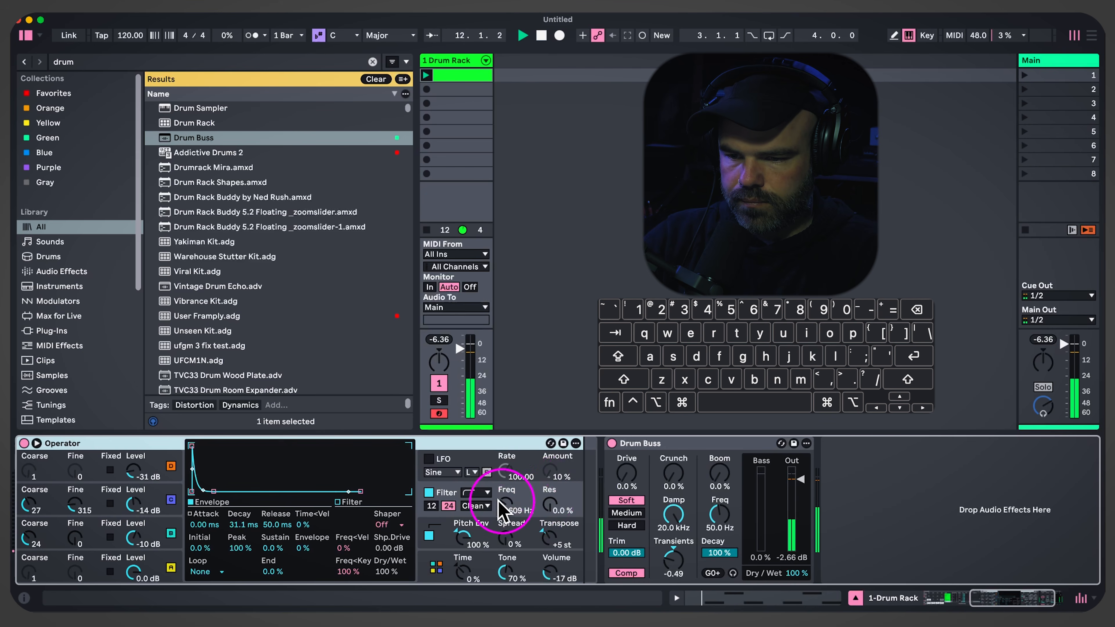
pyautogui.moveTo(505, 505); pyautogui.dragTo(505, 501)
pyautogui.click(669, 447)
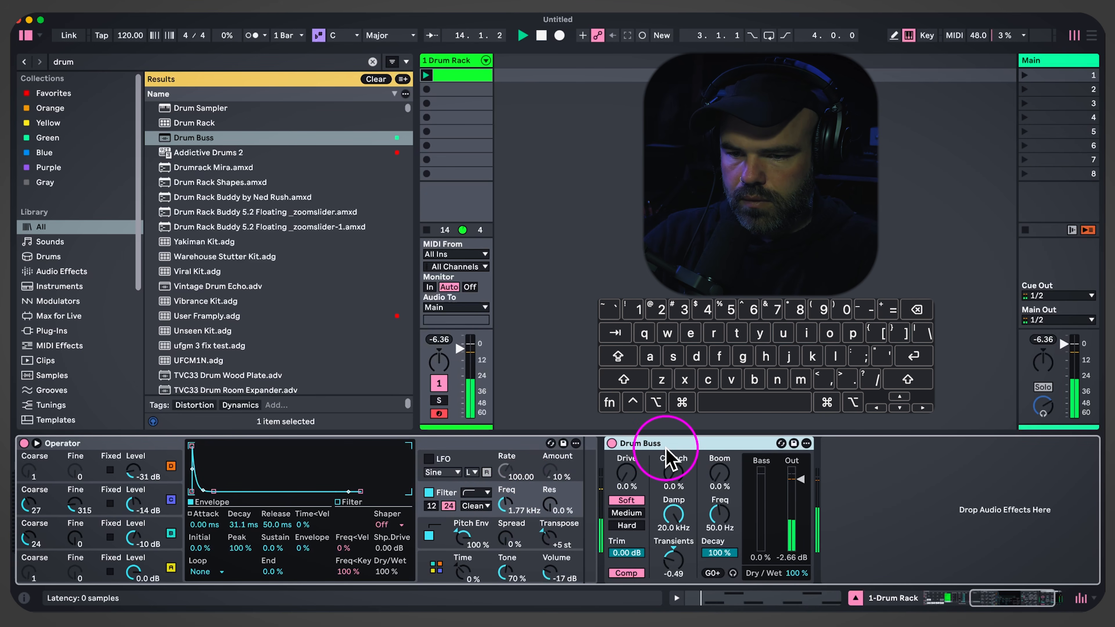
pyautogui.press('Delete')
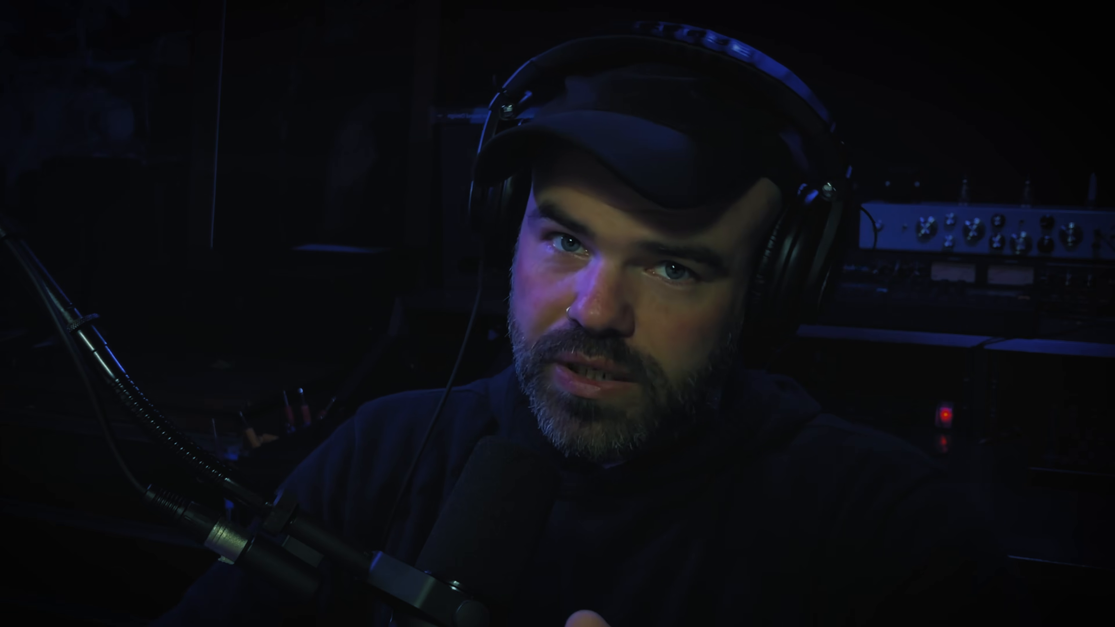
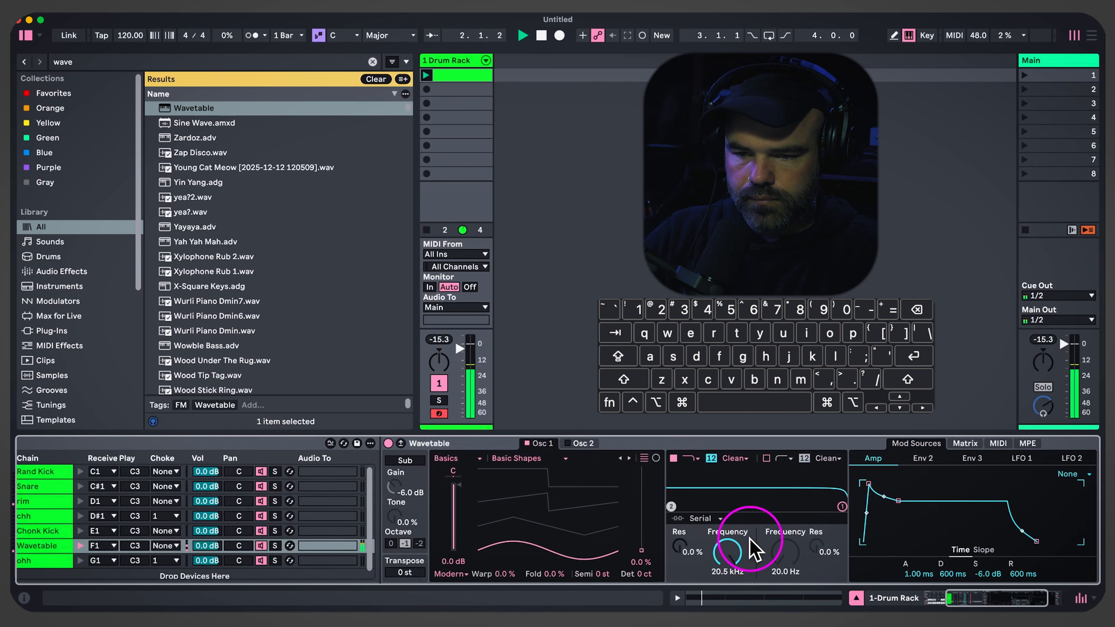
# Set Wavetable's oscillator 1 position to 48% and assign Env 2 to pitch with an amount of 48 in the modulation matrix
pyautogui.moveTo(561, 542); pyautogui.dragTo(560, 506)
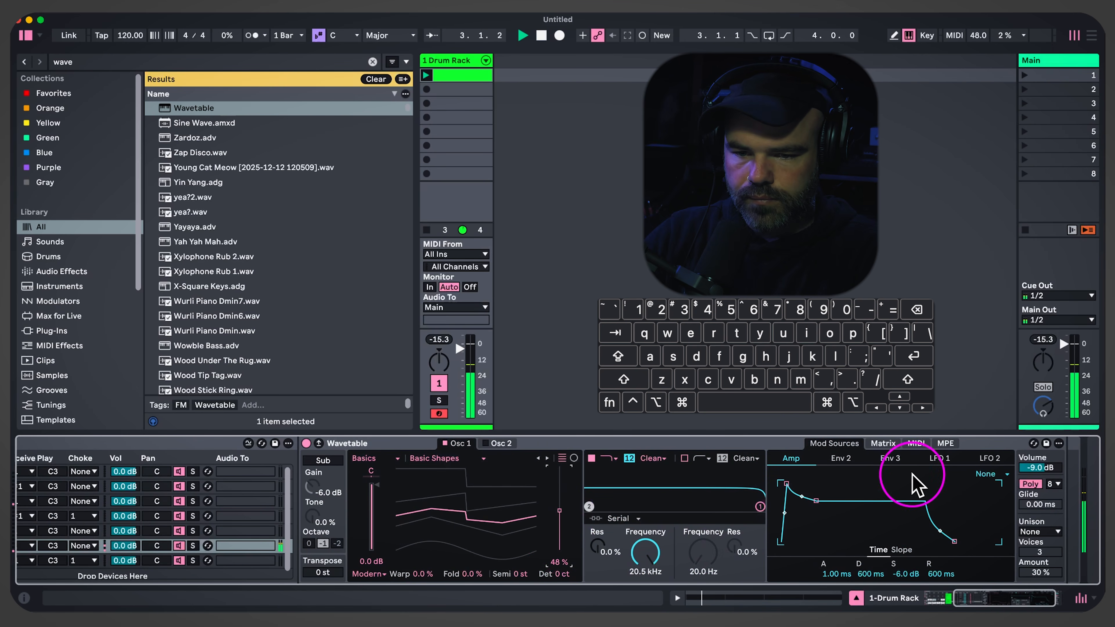
pyautogui.click(840, 459)
pyautogui.hscroll(2, 799, 551)
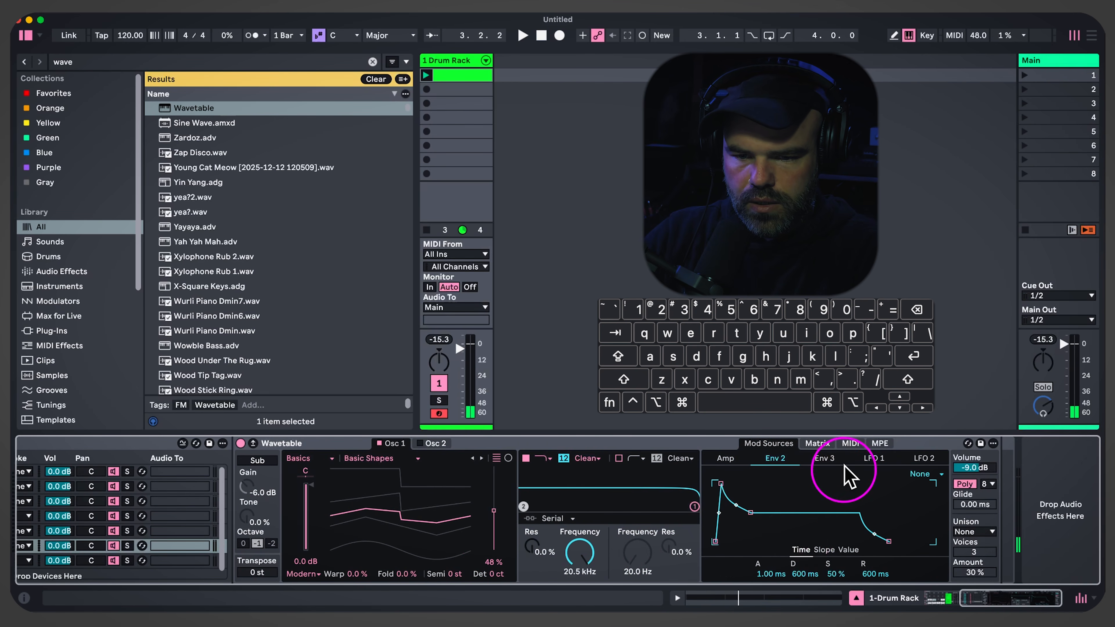
pyautogui.click(817, 443)
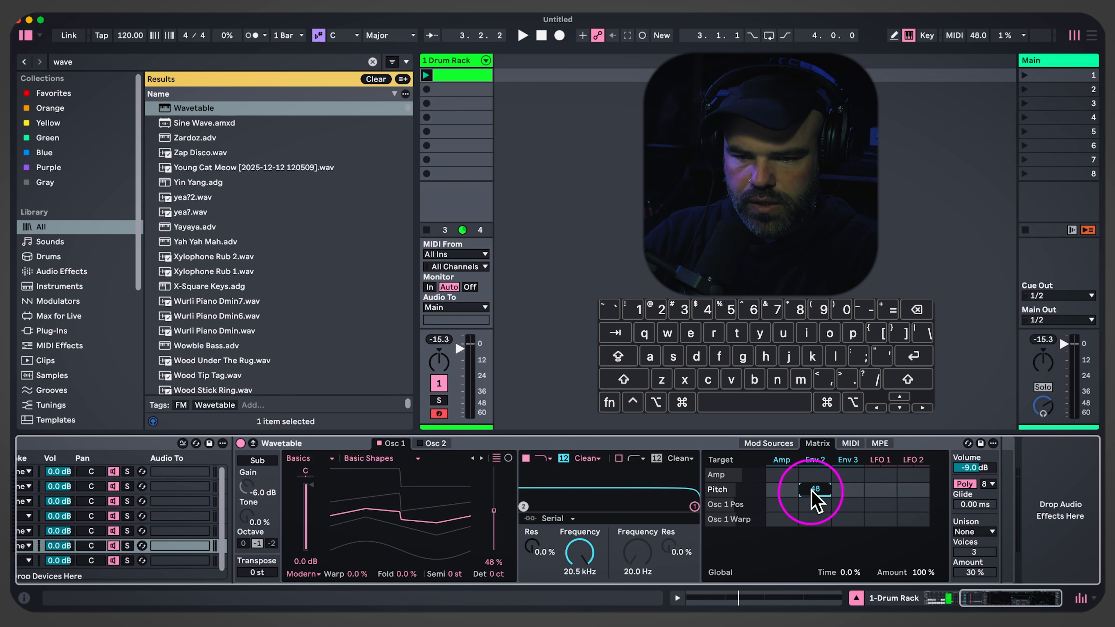
# Set Env 2's sustain to 0% and shorten its decay, with the beat playing
pyautogui.click(772, 443)
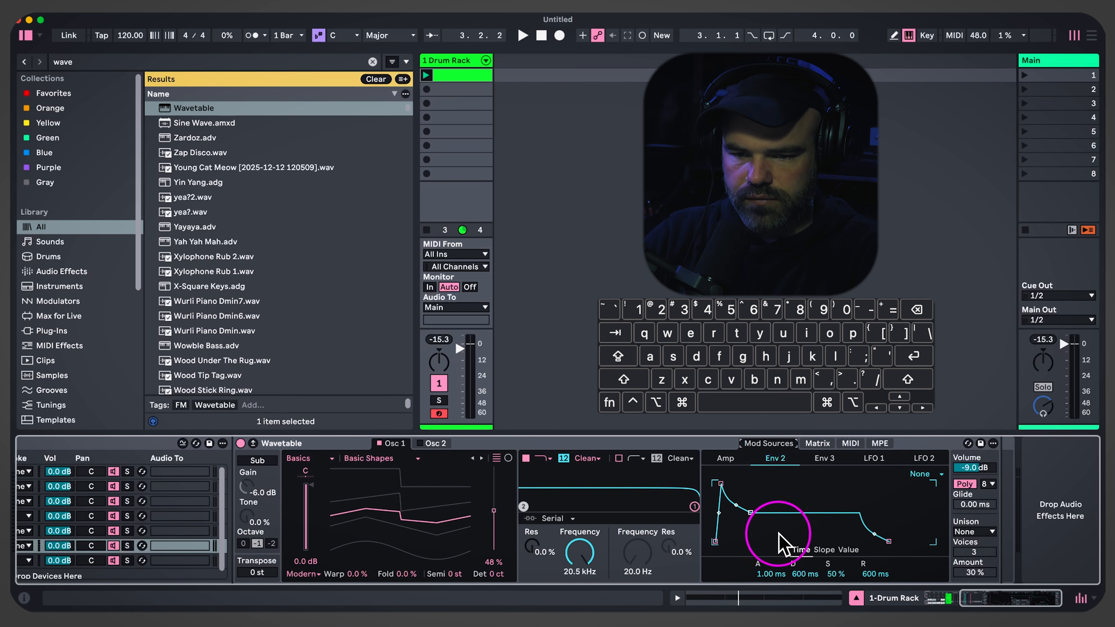
pyautogui.moveTo(833, 572); pyautogui.dragTo(833, 612)
pyautogui.press('space')
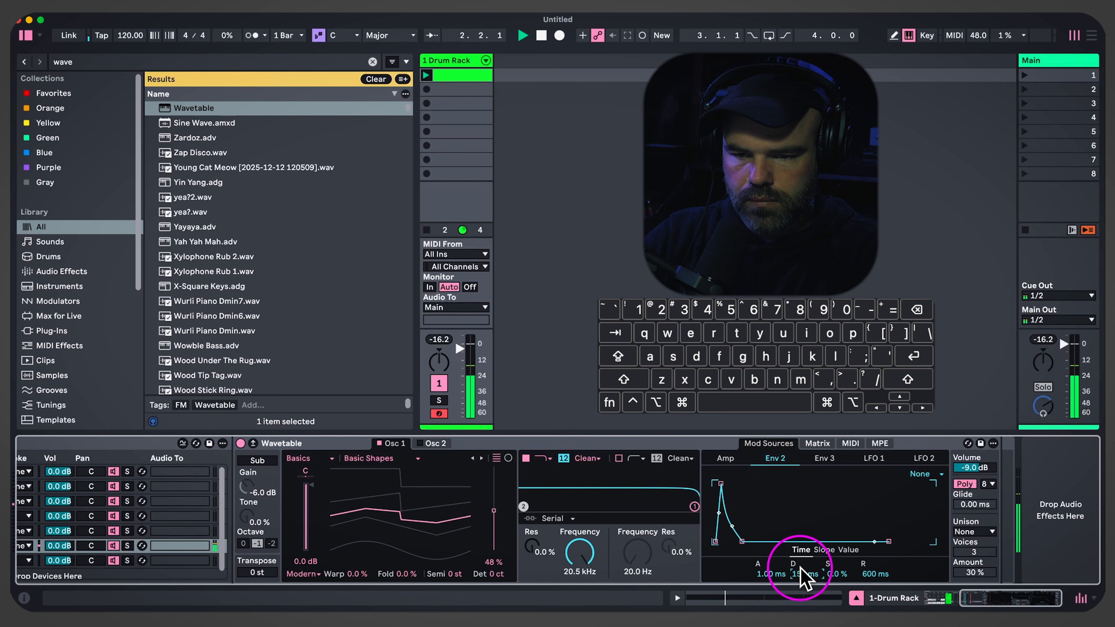
# Set the amp envelope's sustain to -inf dB and decay to 256 ms, and transpose Wavetable to -14 st
pyautogui.click(727, 458)
pyautogui.moveTo(839, 573); pyautogui.dragTo(839, 610)
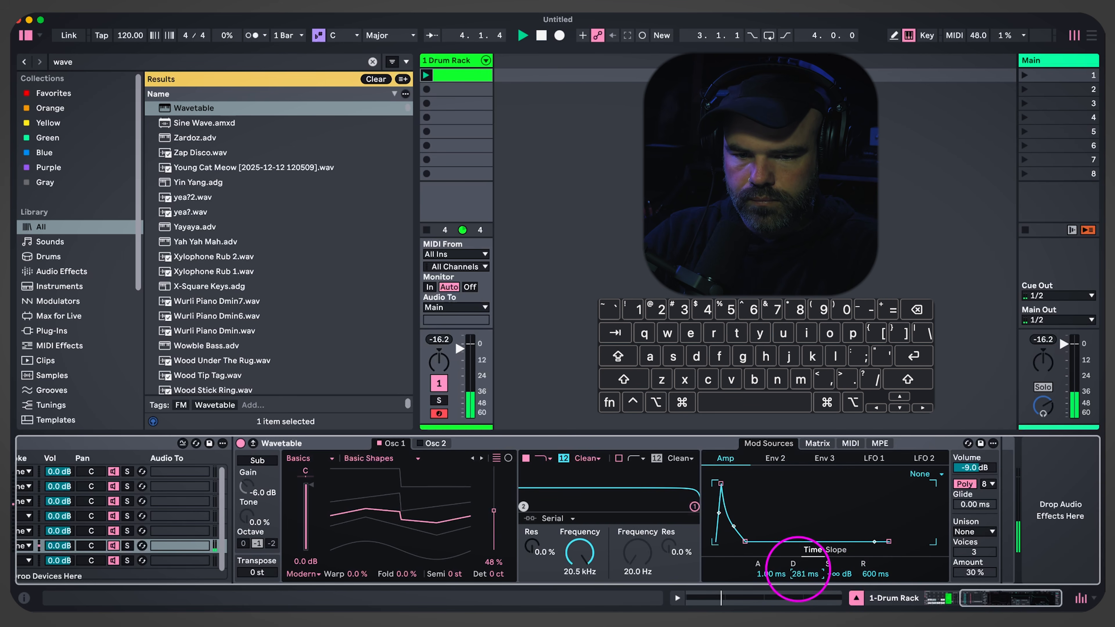
pyautogui.click(257, 572)
pyautogui.write('-10')
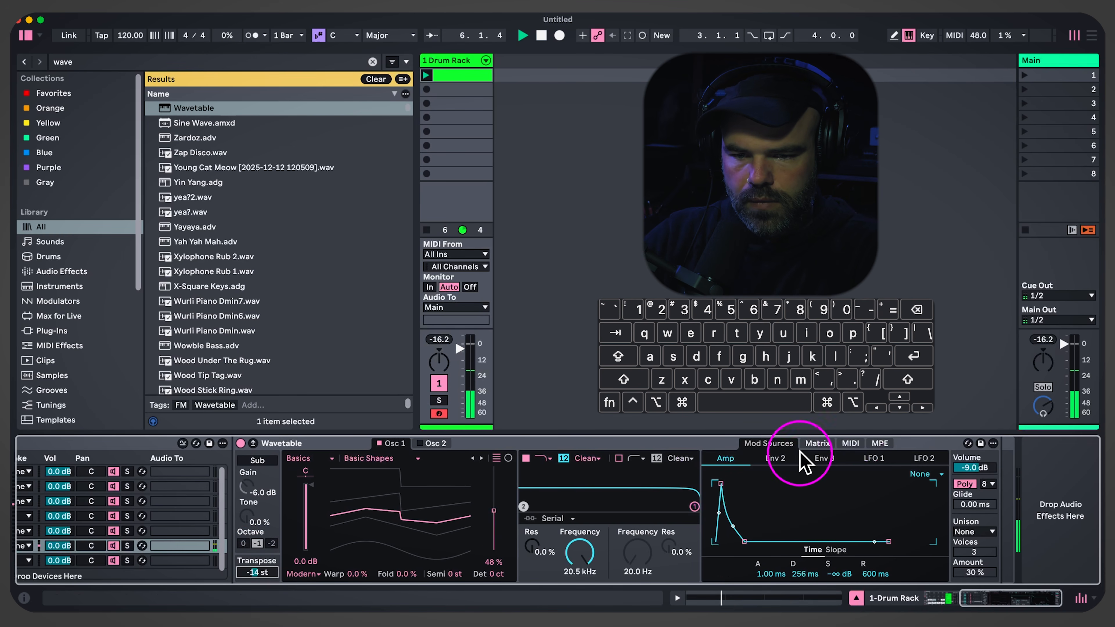
pyautogui.click(817, 443)
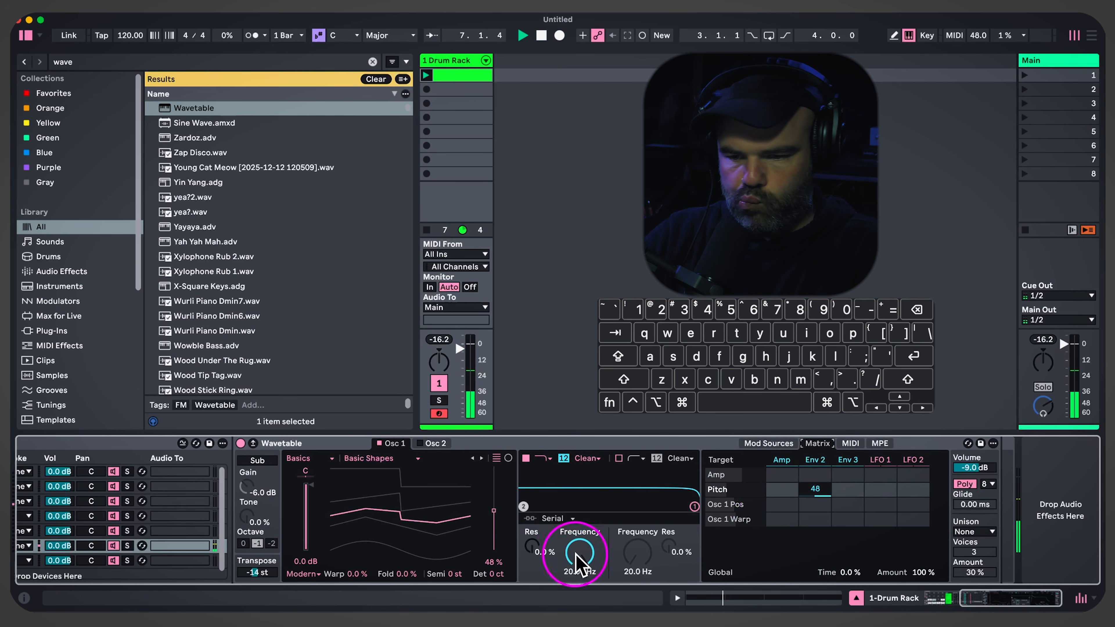
# Enable Wavetable's oscillator 2 and set its wavetable position to 79%
pyautogui.click(425, 444)
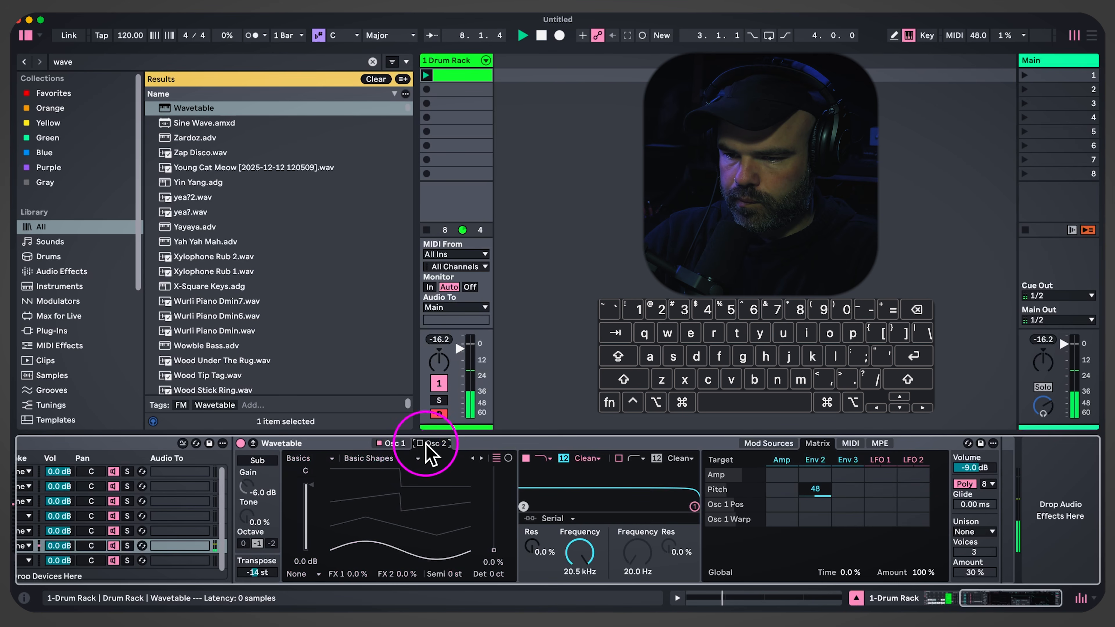
pyautogui.click(419, 443)
pyautogui.moveTo(491, 544); pyautogui.dragTo(494, 487)
# Try the Distortion wavetables DP Fold and Brutal Metal on oscillator 2 with the position at 50%
pyautogui.click(386, 459)
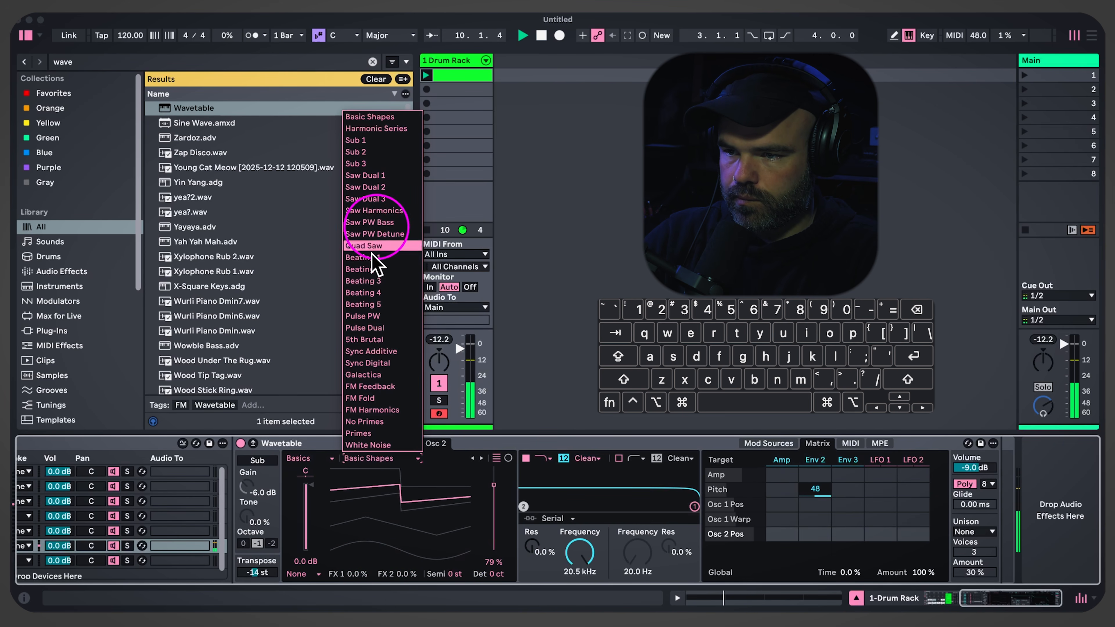
pyautogui.click(317, 459)
pyautogui.click(317, 458)
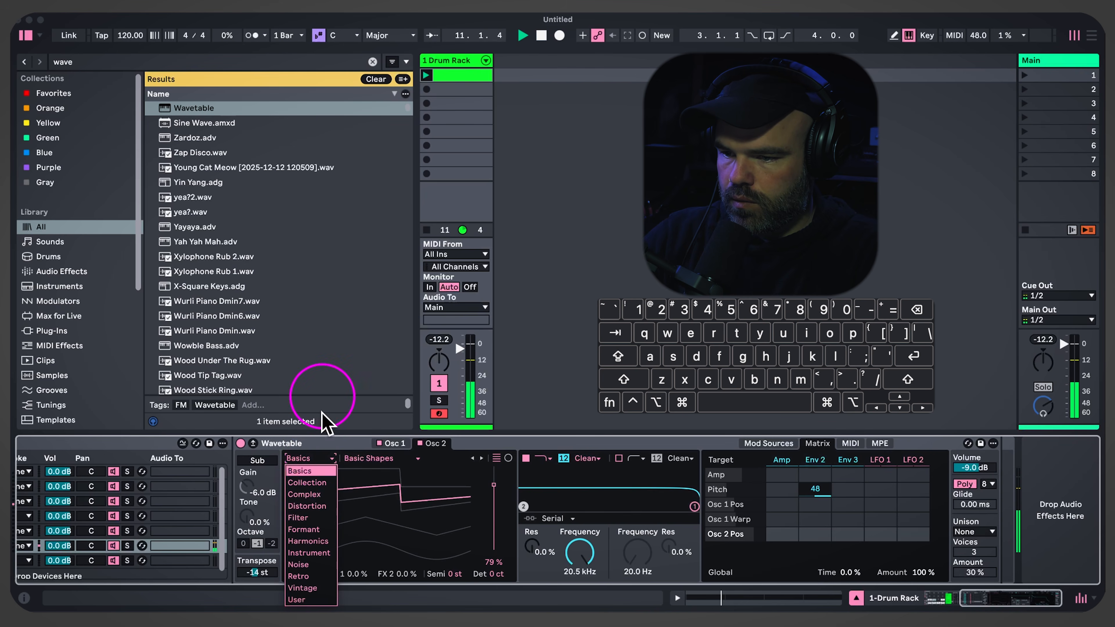
pyautogui.click(315, 509)
pyautogui.click(361, 459)
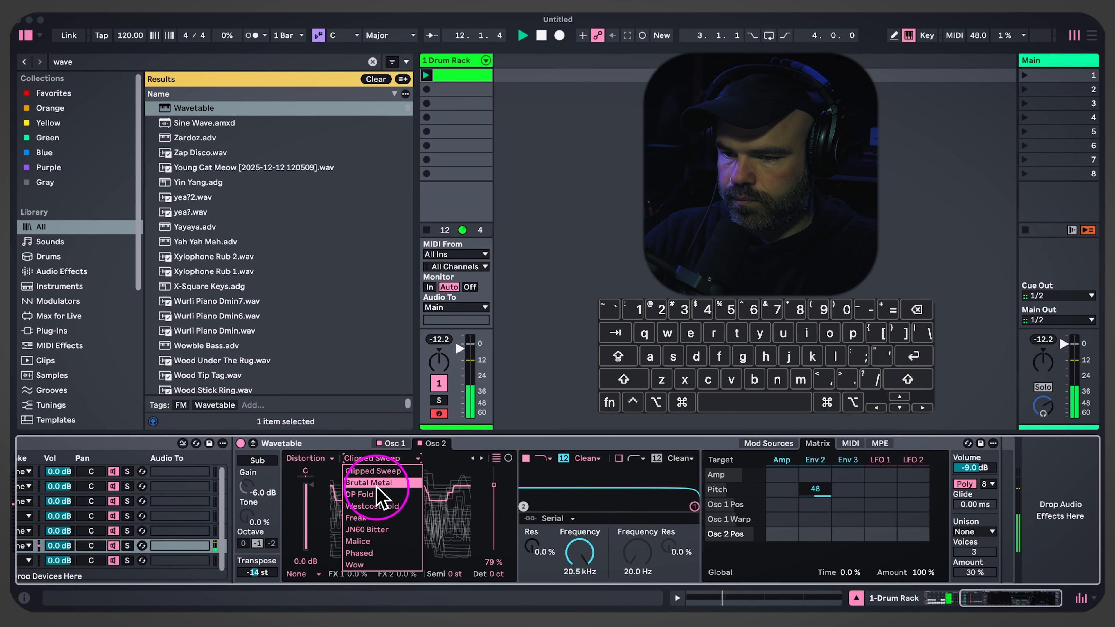
pyautogui.click(374, 495)
pyautogui.moveTo(493, 485); pyautogui.dragTo(499, 509)
pyautogui.click(374, 465)
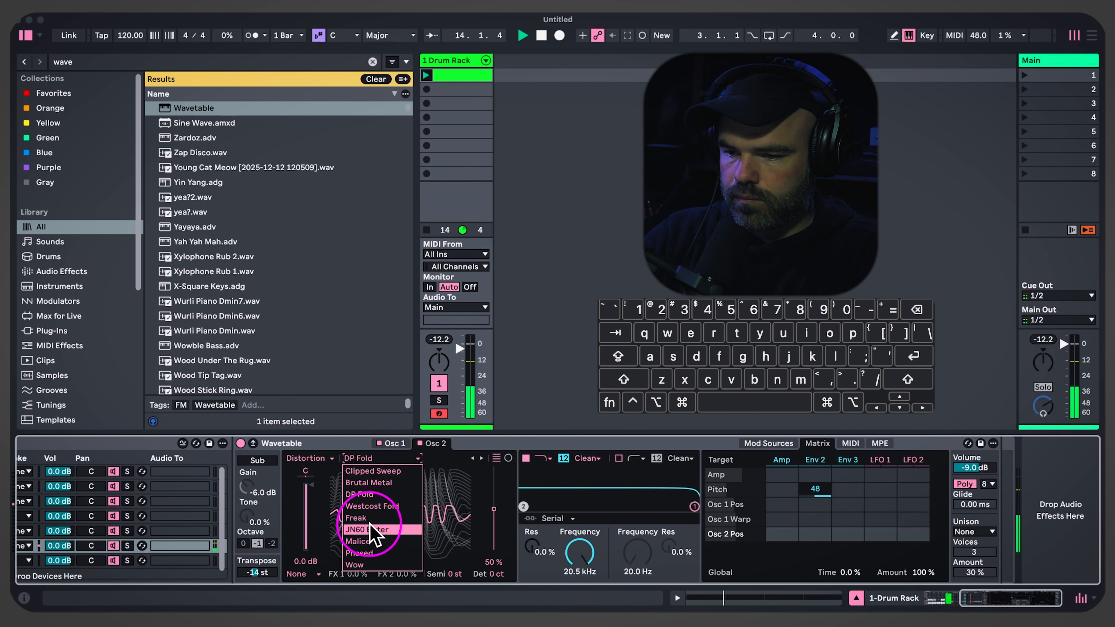
pyautogui.click(369, 524)
pyautogui.click(394, 470)
pyautogui.click(376, 478)
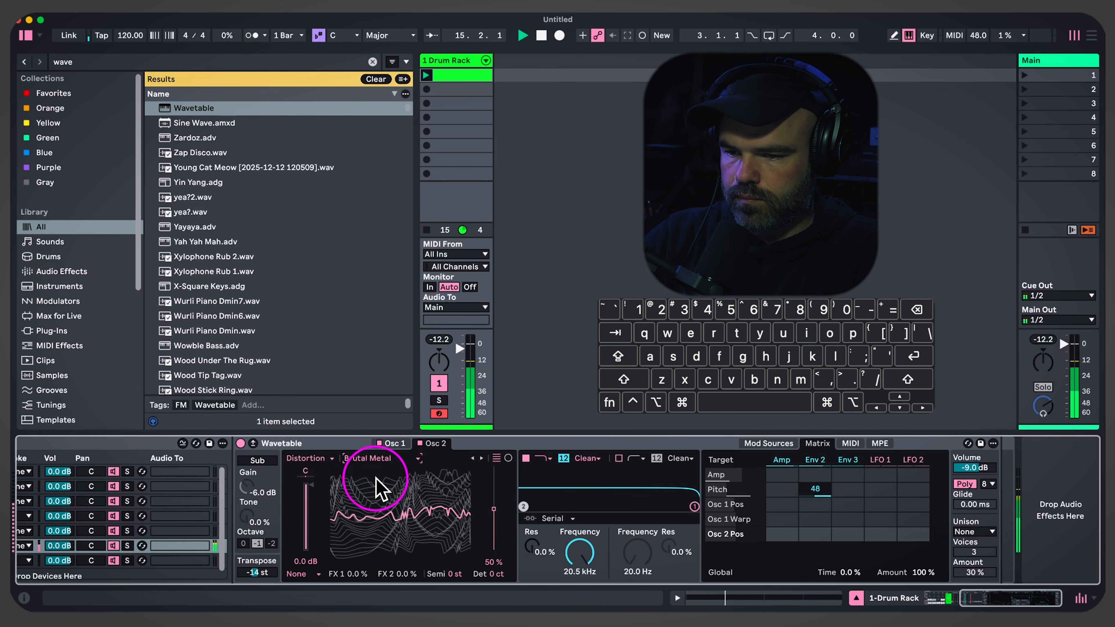
# Load the Kicked wavetable from the Complex category into oscillator 2 and set its position to 93%
pyautogui.click(328, 458)
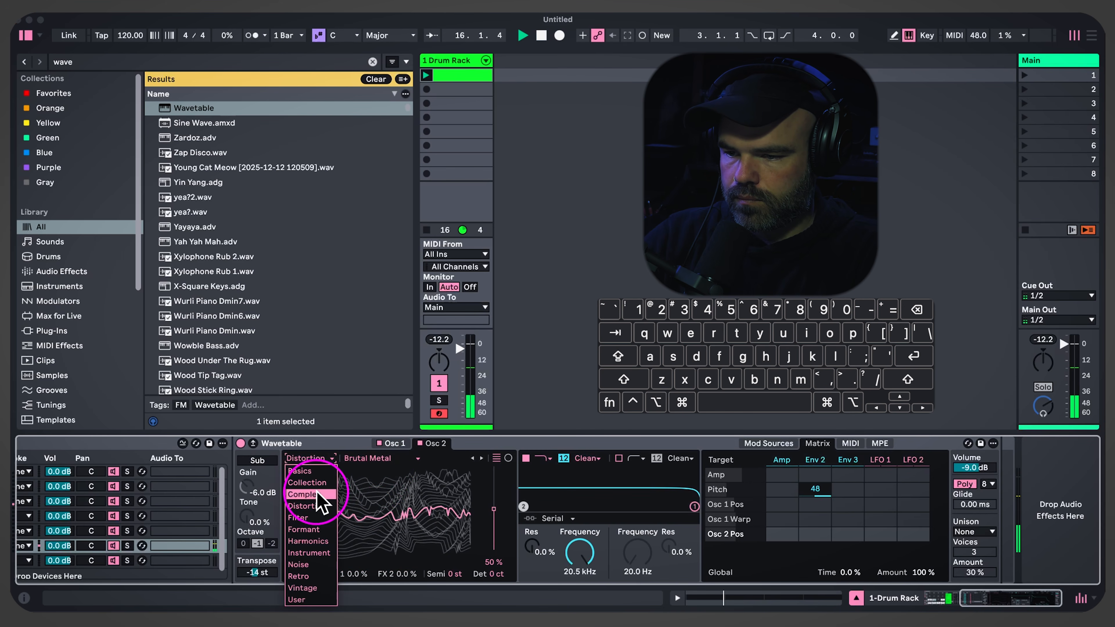
pyautogui.click(320, 494)
pyautogui.click(384, 458)
pyautogui.click(395, 374)
pyautogui.click(382, 459)
pyautogui.click(371, 332)
pyautogui.moveTo(481, 511); pyautogui.dragTo(489, 470)
# Lower filter 1's frequency to 20 Hz and modulate it by 100 from Env 3, with 0% sustain and 431 ms decay
pyautogui.moveTo(579, 542); pyautogui.dragTo(572, 578)
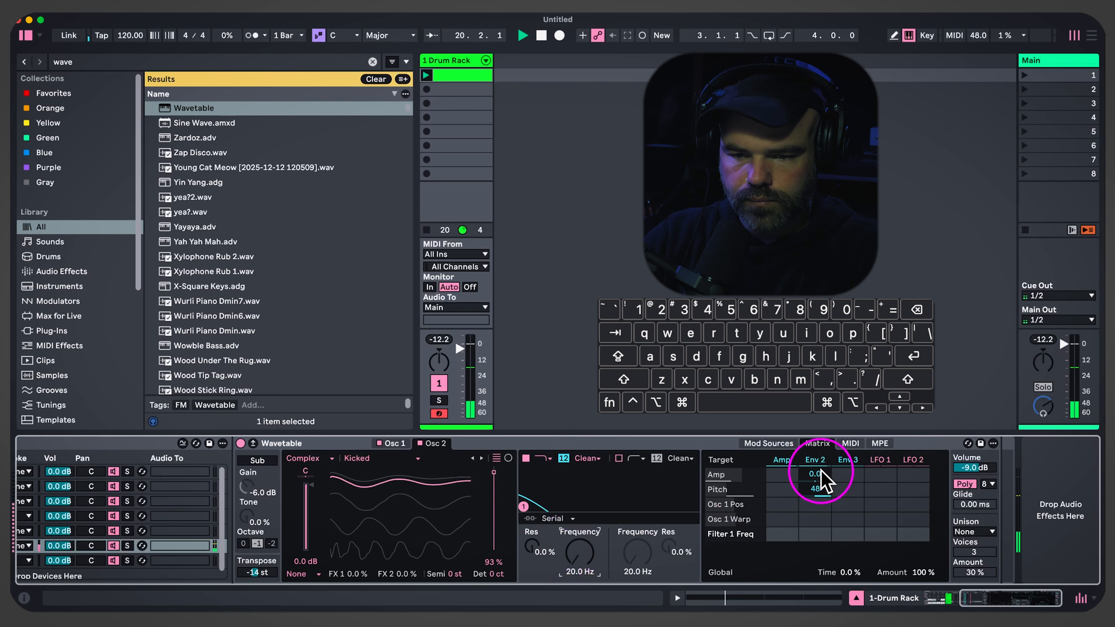
pyautogui.click(846, 461)
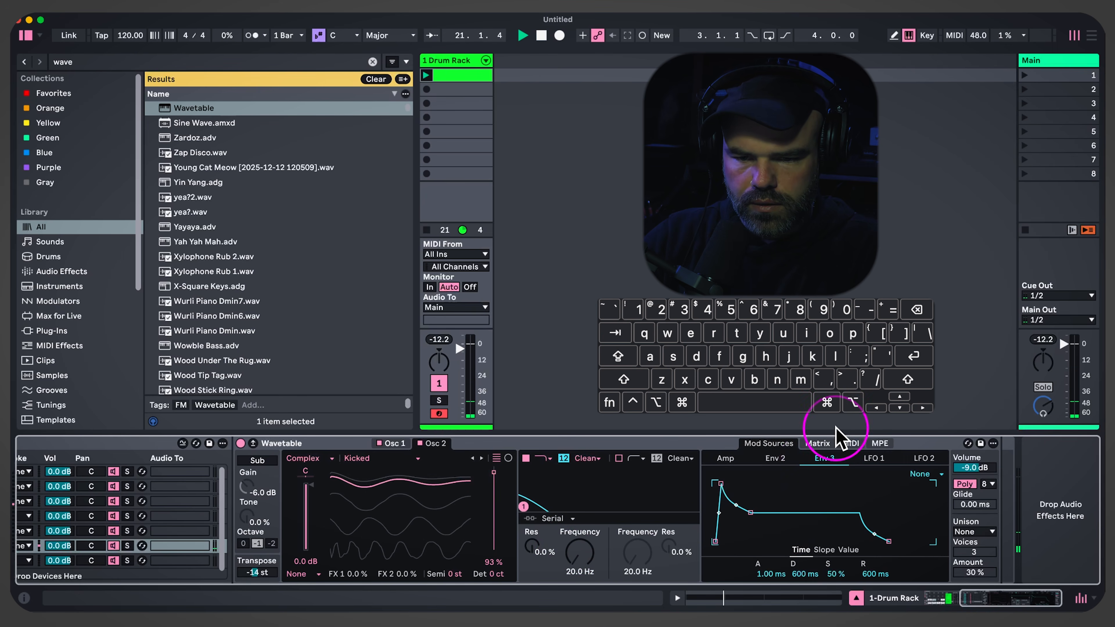
pyautogui.click(817, 443)
pyautogui.click(846, 534)
pyautogui.moveTo(849, 547); pyautogui.dragTo(821, 466)
pyautogui.click(849, 462)
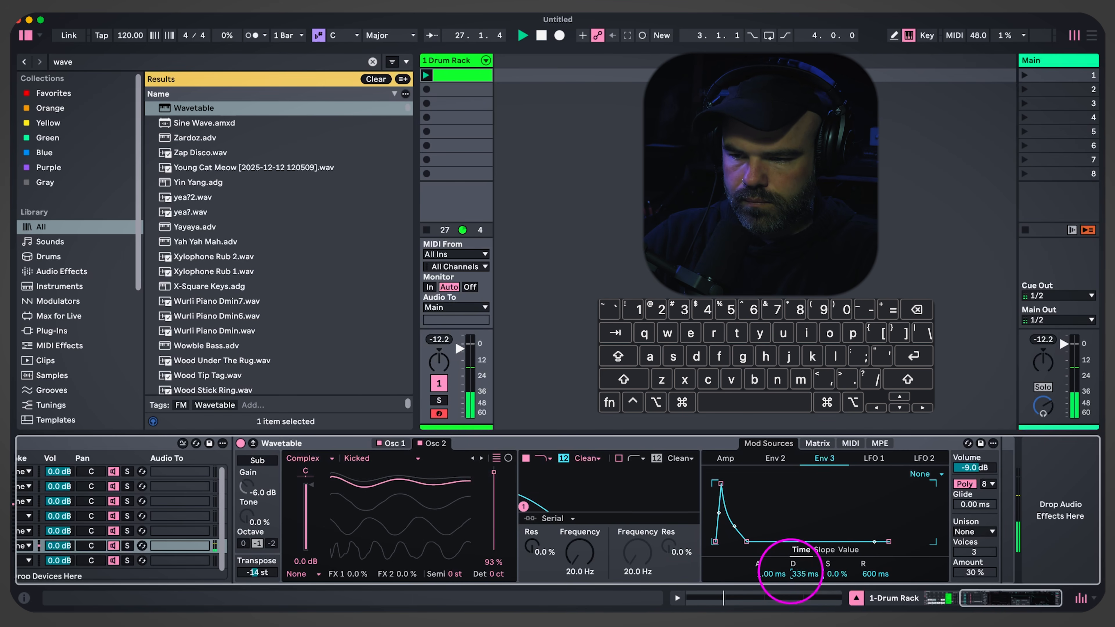
# Adjust the rates of LFO 2 and LFO 1
pyautogui.click(874, 459)
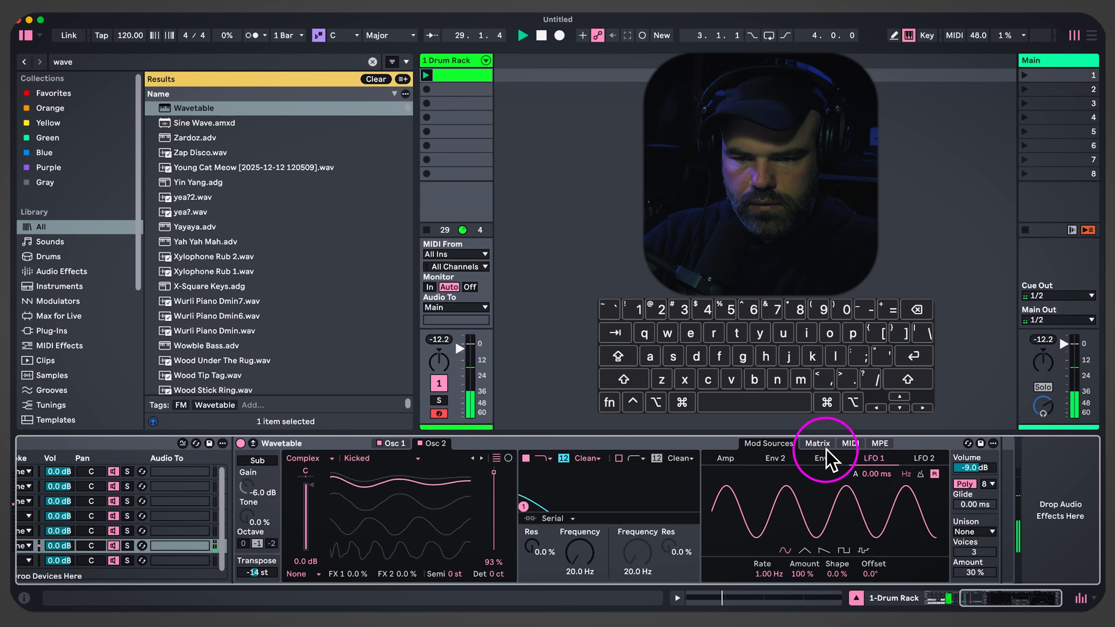
pyautogui.click(818, 443)
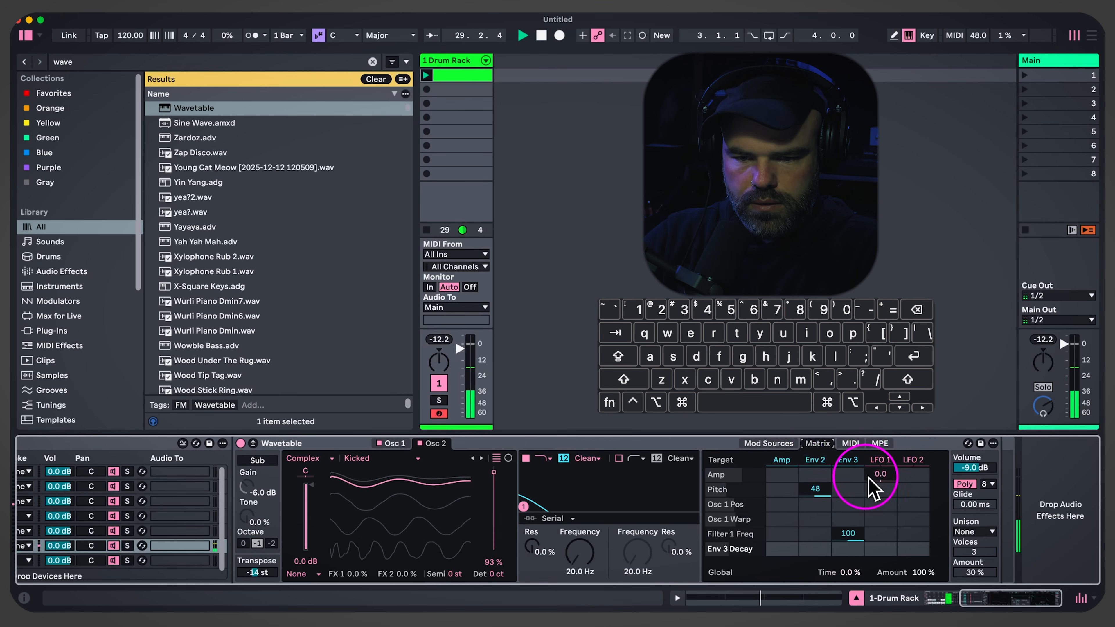
pyautogui.click(880, 459)
pyautogui.click(934, 473)
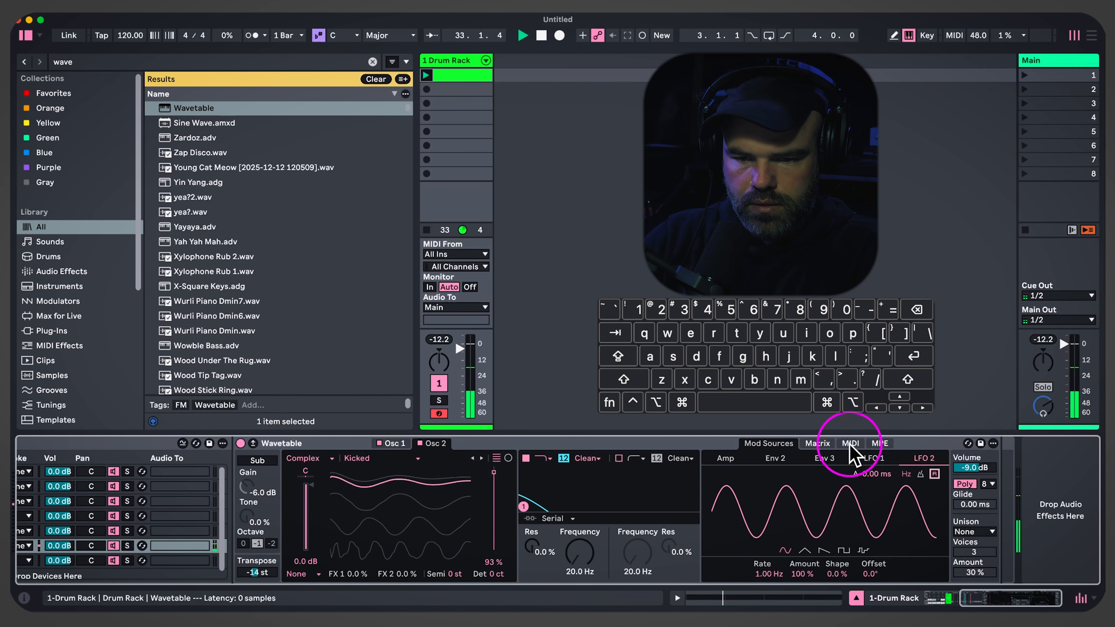
pyautogui.moveTo(768, 573)
pyautogui.mouseDown()
pyautogui.moveTo(768, 560)
pyautogui.moveTo(768, 582)
pyautogui.mouseUp()
pyautogui.click(874, 458)
pyautogui.click(816, 443)
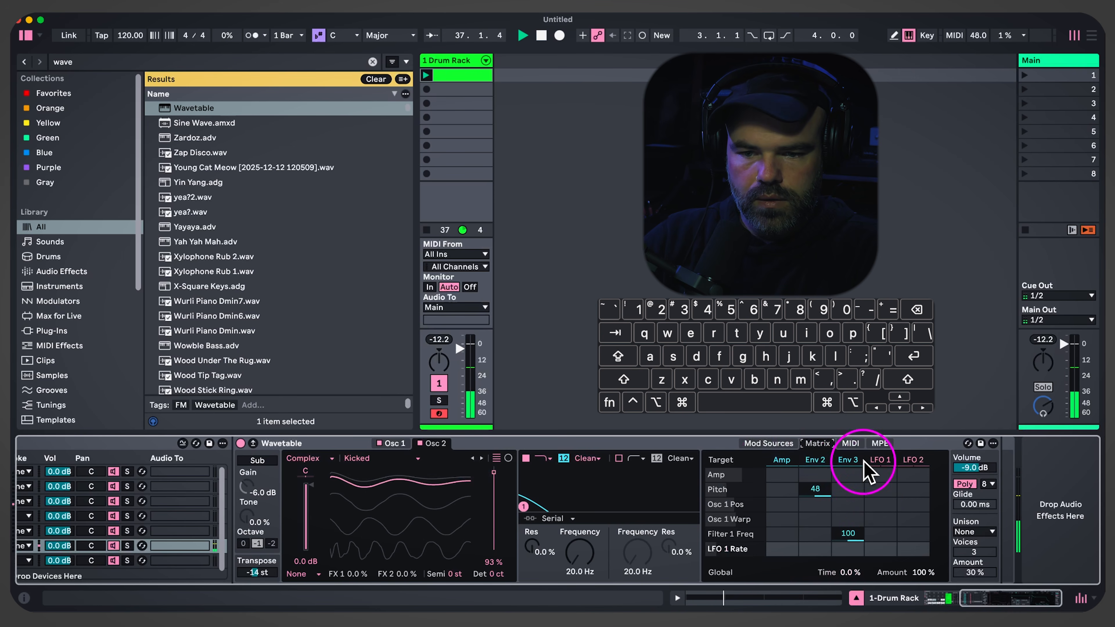
# Set oscillator 2's effect to Modern with 30% warp and modulate the warp from LFO 1 by 73
pyautogui.click(314, 574)
pyautogui.moveTo(355, 579); pyautogui.dragTo(354, 566)
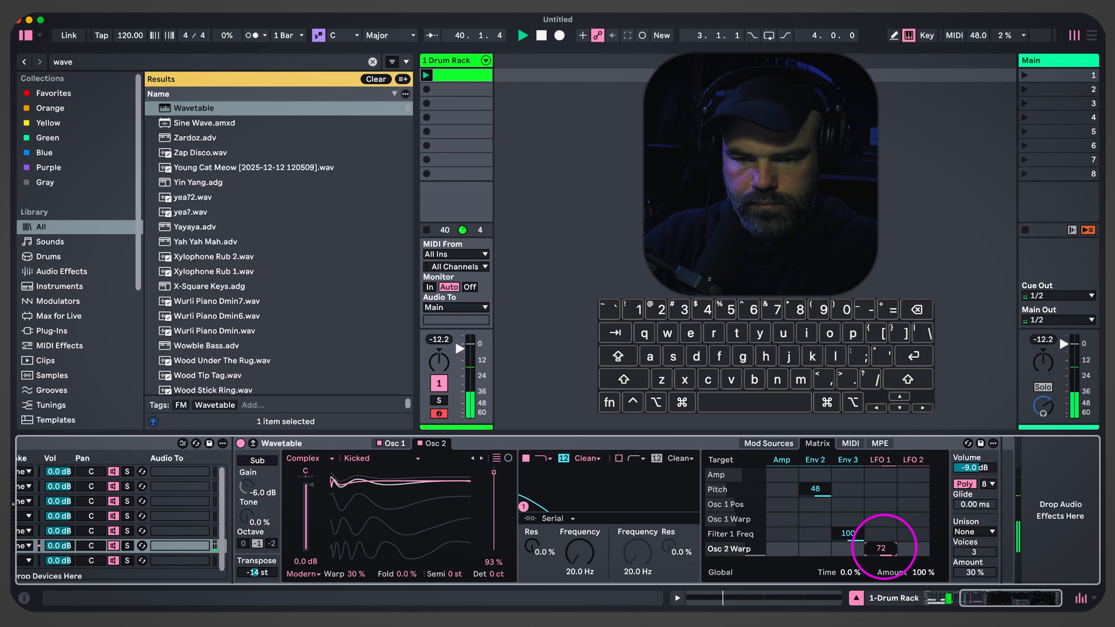
pyautogui.moveTo(884, 546); pyautogui.dragTo(882, 543)
# Modulate oscillator 1's fold from LFO 2 by 95 and try out its semitone tuning
pyautogui.click(393, 443)
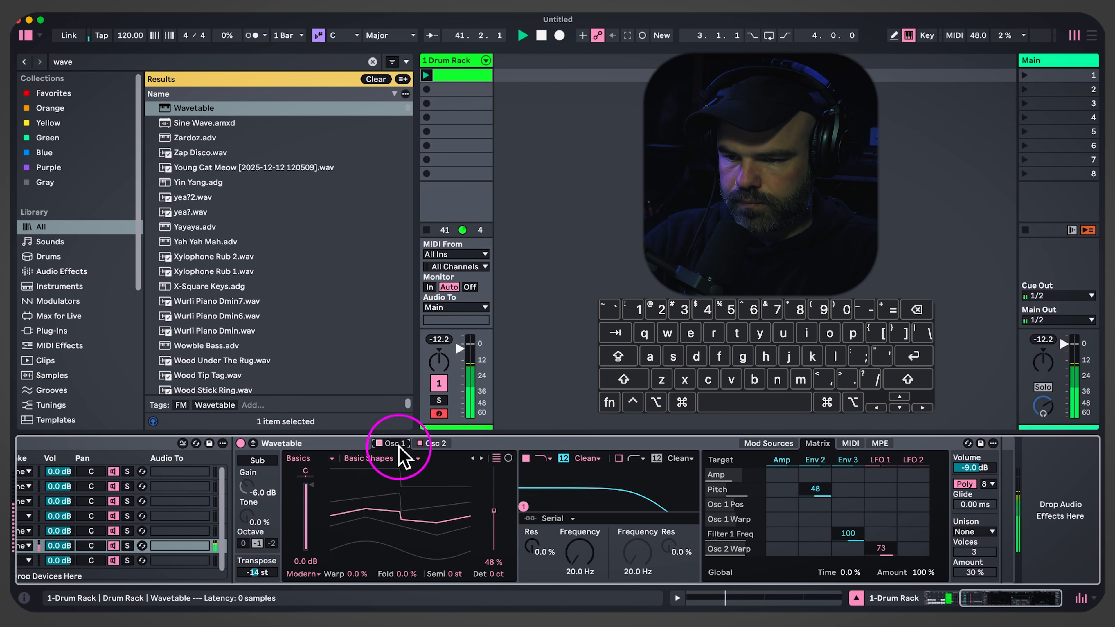
pyautogui.click(406, 574)
pyautogui.click(915, 560)
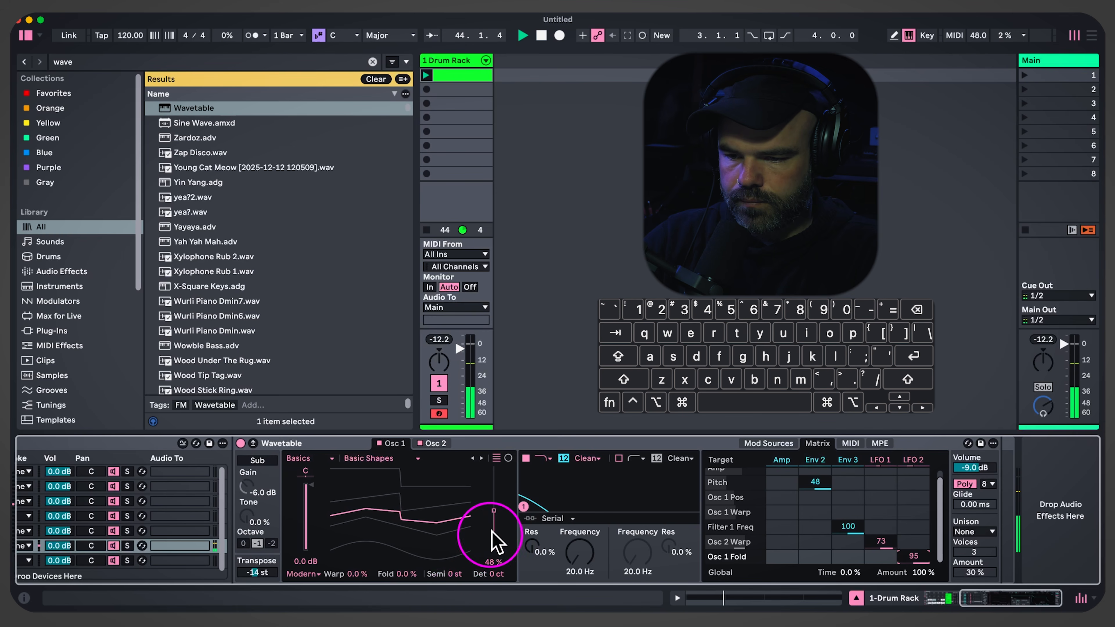
pyautogui.moveTo(453, 578); pyautogui.dragTo(453, 569)
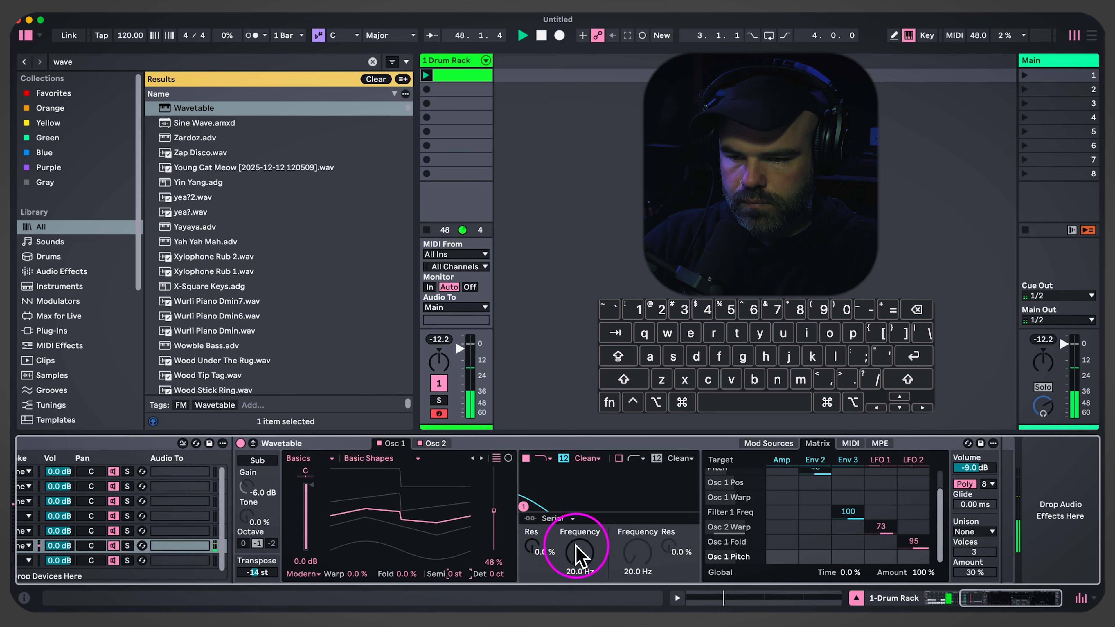
# Set Env 2's decay to 111 ms and steepen the decay curves of Env 2 and the amp envelope
pyautogui.click(805, 464)
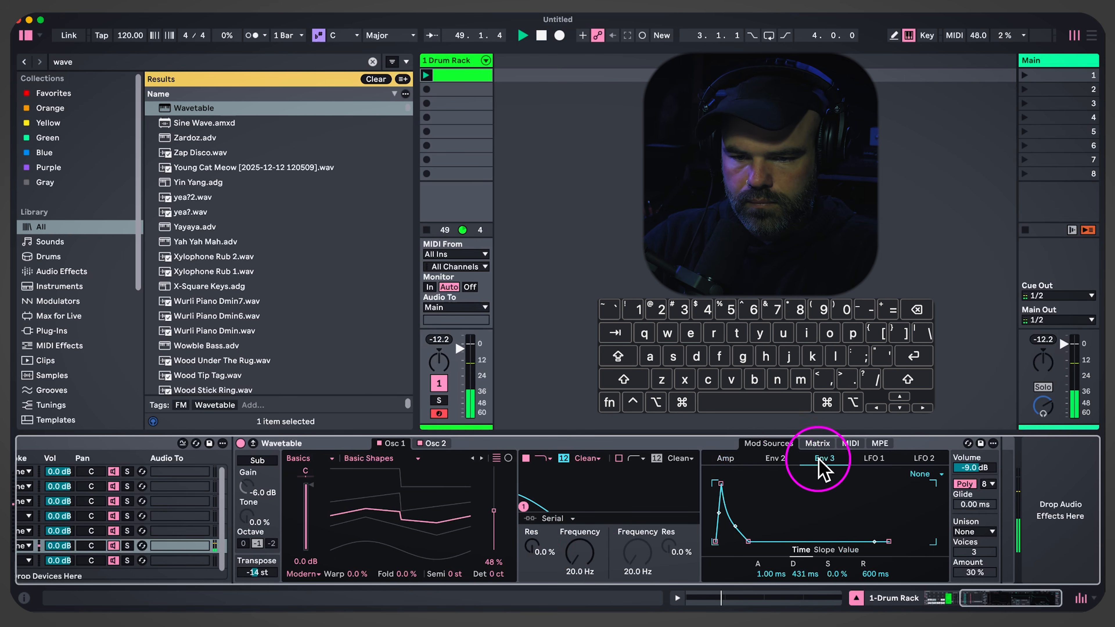
pyautogui.click(775, 459)
pyautogui.moveTo(795, 571); pyautogui.dragTo(800, 584)
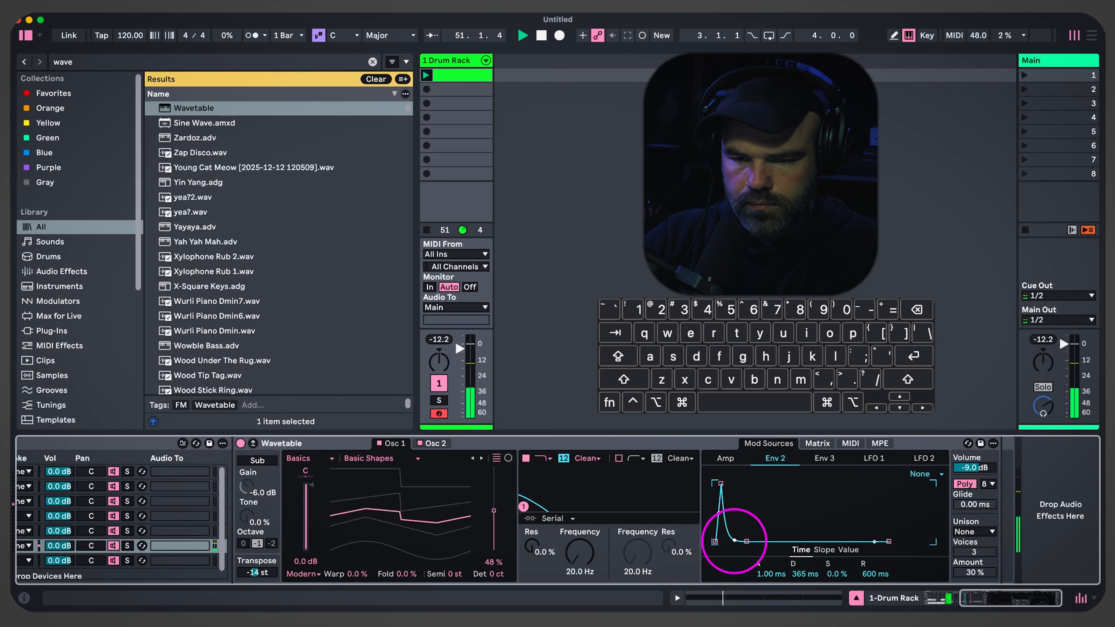
pyautogui.moveTo(783, 566); pyautogui.dragTo(805, 563)
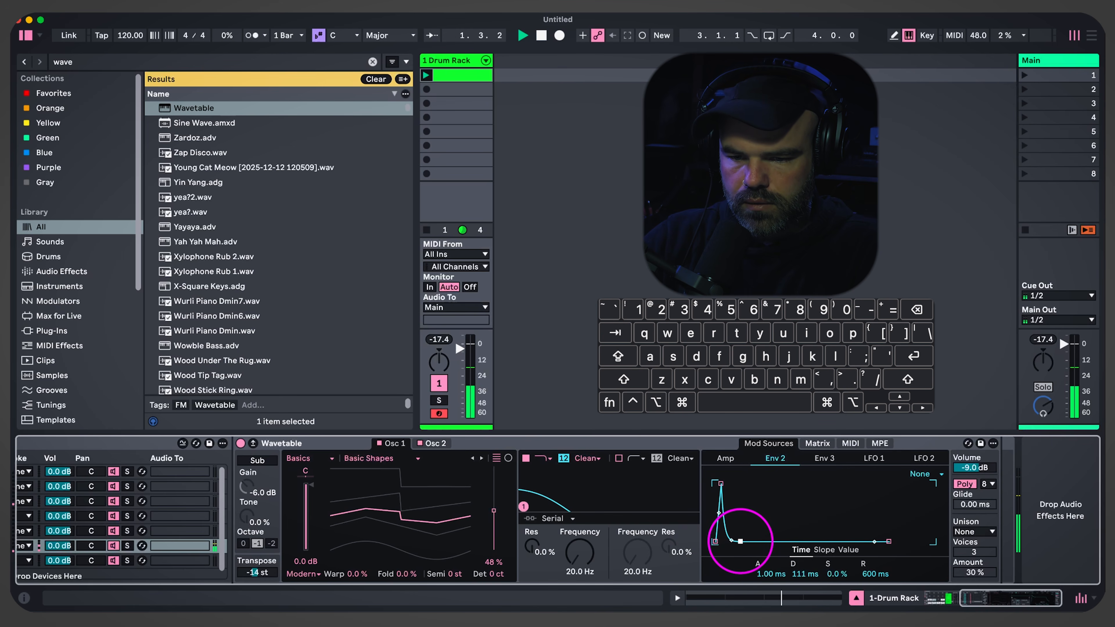
pyautogui.click(725, 458)
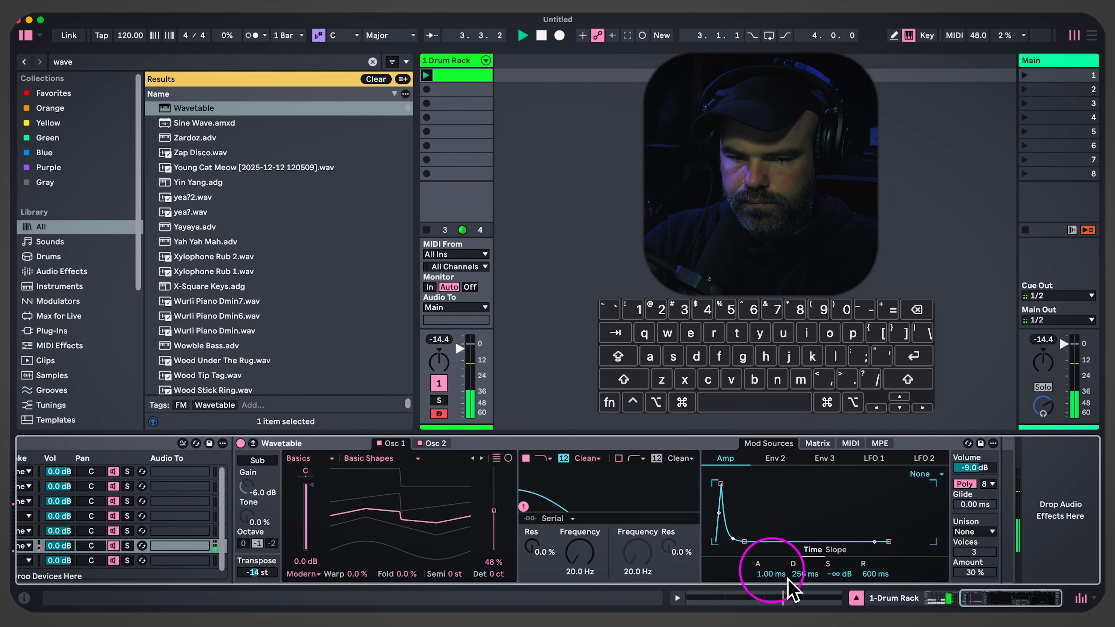
# Search the browser for "ar" and insert an Arpeggiator before Wavetable in the F1 chain
pyautogui.hscroll(-5, 543, 543)
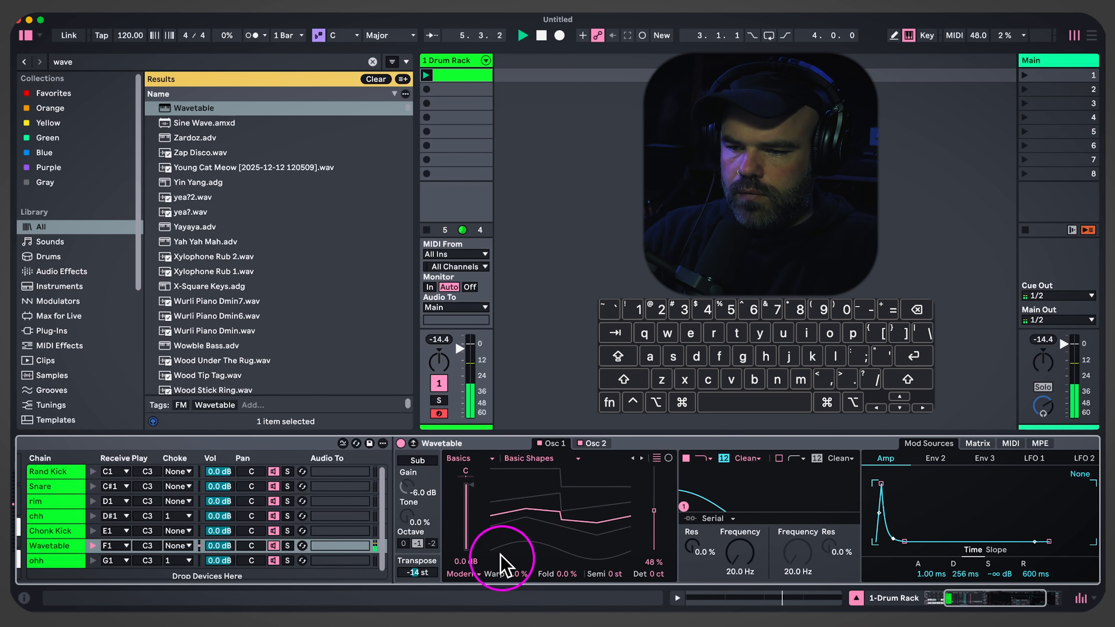
pyautogui.press('super+f')
pyautogui.write('a')
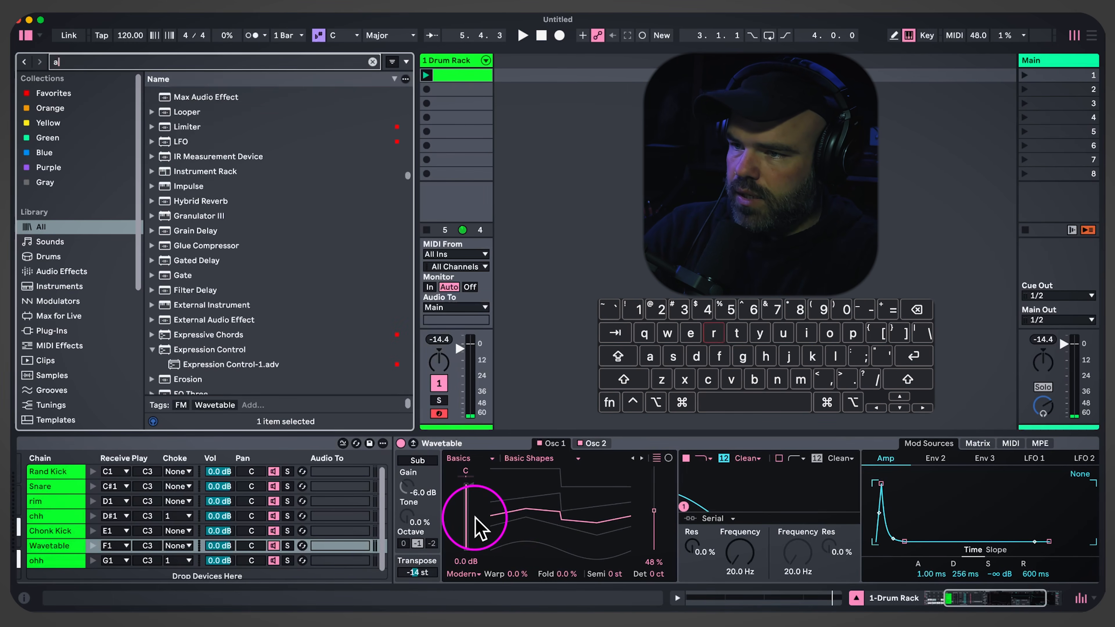
pyautogui.write('r')
pyautogui.moveTo(195, 137); pyautogui.dragTo(400, 488)
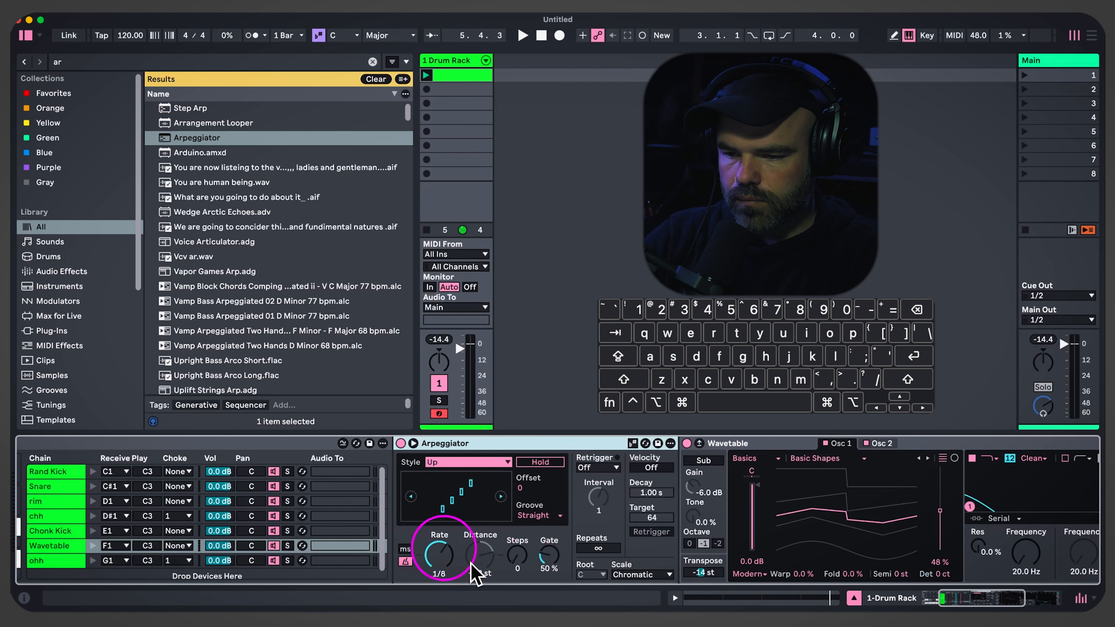
# Switch the Arpeggiator's rate to milliseconds and set it to 200 ms while auditioning the beat
pyautogui.click(405, 549)
pyautogui.press('space')
pyautogui.moveTo(440, 564); pyautogui.dragTo(438, 555)
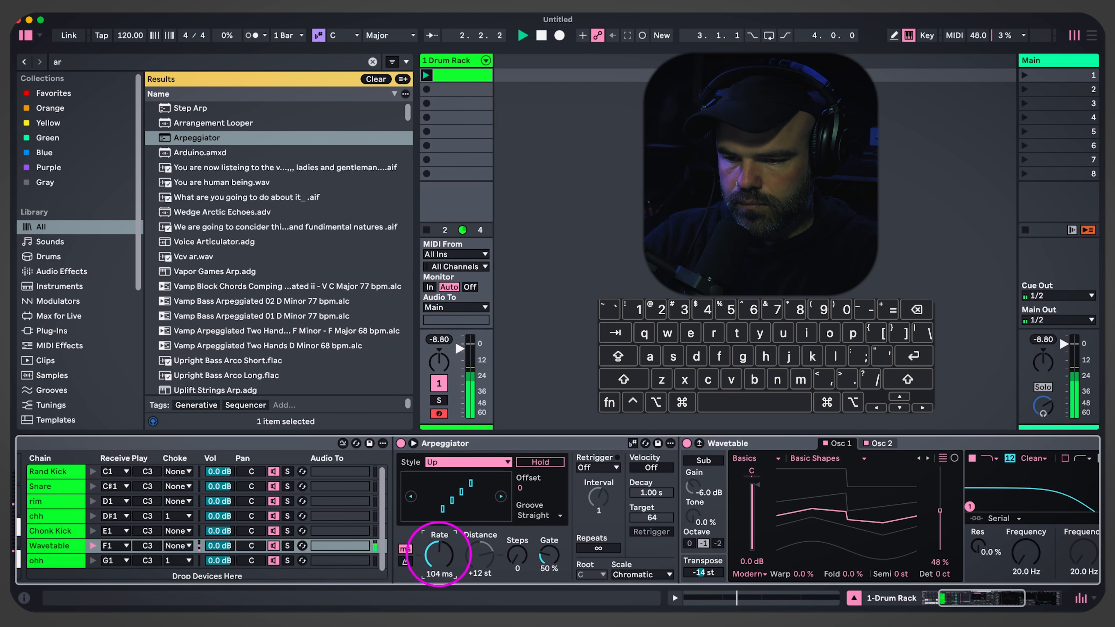
pyautogui.press('space')
# Search the browser for "expre" and insert Expression Control before the Arpeggiator
pyautogui.press('super+f')
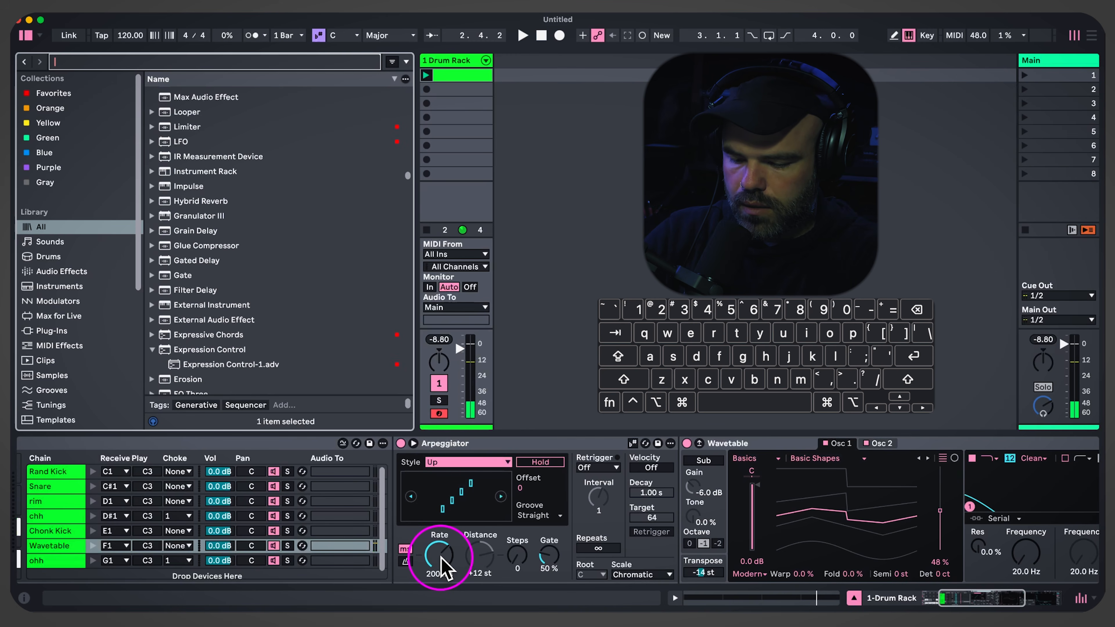
pyautogui.write('expre')
pyautogui.moveTo(207, 123); pyautogui.dragTo(406, 509)
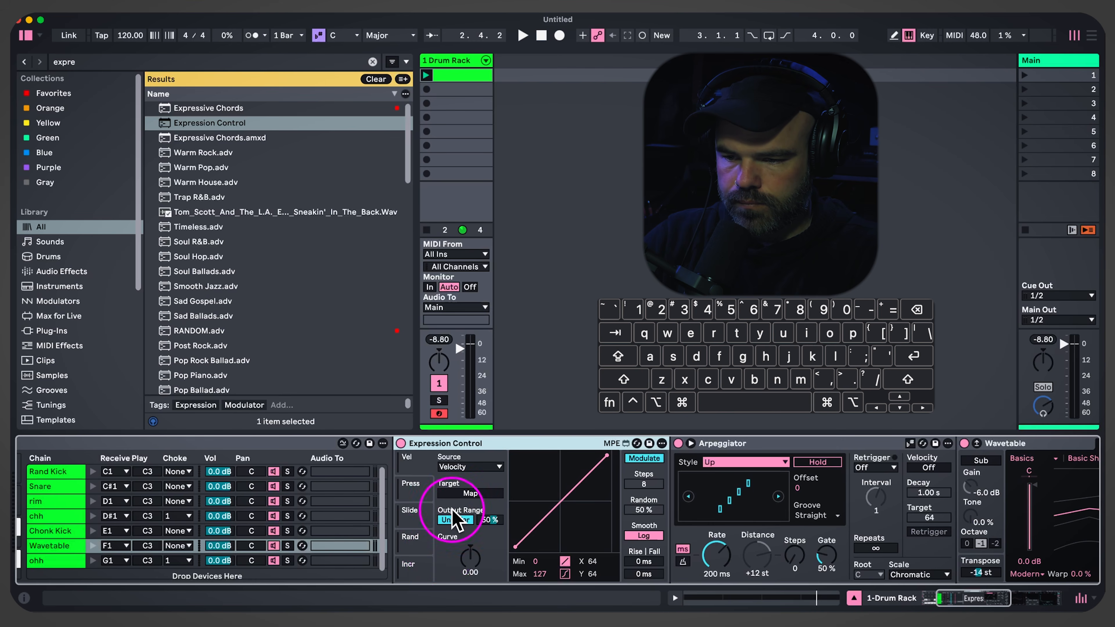
# Map Expression Control's Random source to the Arpeggiator's free rate and raise its rise and fall times, with the fall at 189 ms
pyautogui.click(411, 545)
pyautogui.click(476, 498)
pyautogui.click(716, 555)
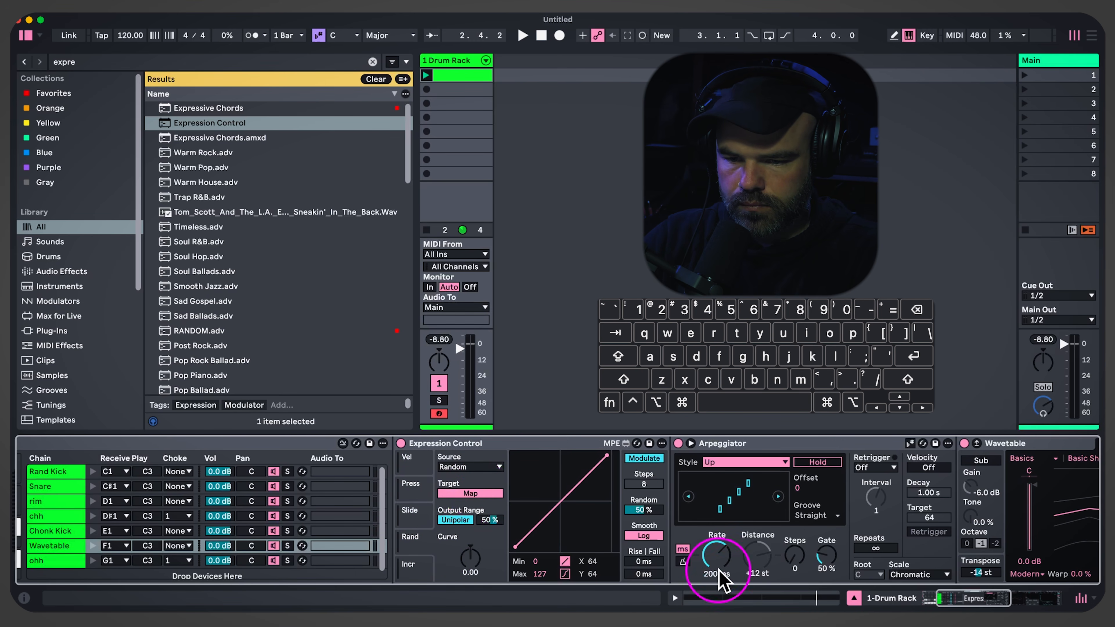
pyautogui.moveTo(643, 562)
pyautogui.mouseDown()
pyautogui.moveTo(644, 547)
pyautogui.moveTo(649, 556)
pyautogui.mouseUp()
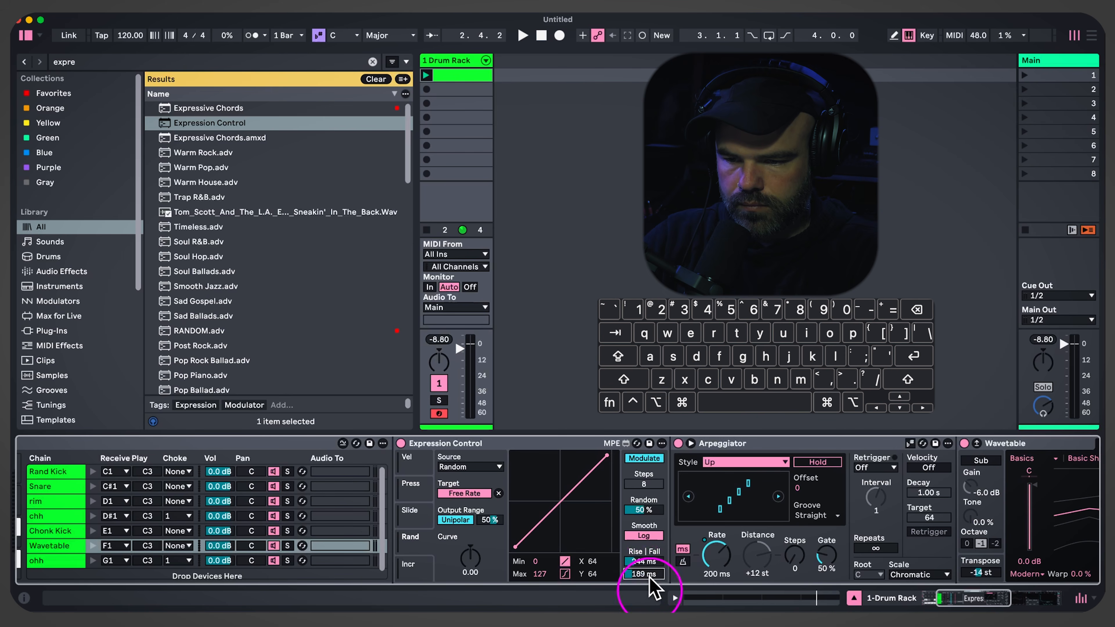
# Set the rate modulation's output range to 19 % and the Arpeggiator's rate to 104 ms while auditioning the beat
pyautogui.moveTo(490, 519); pyautogui.dragTo(493, 542)
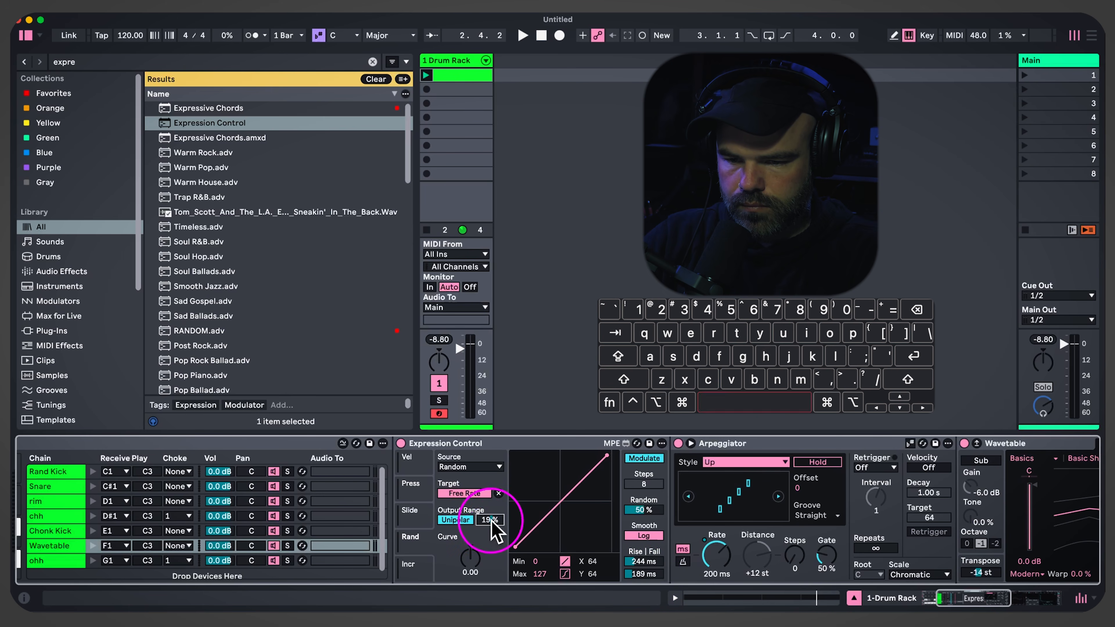
pyautogui.click(716, 554)
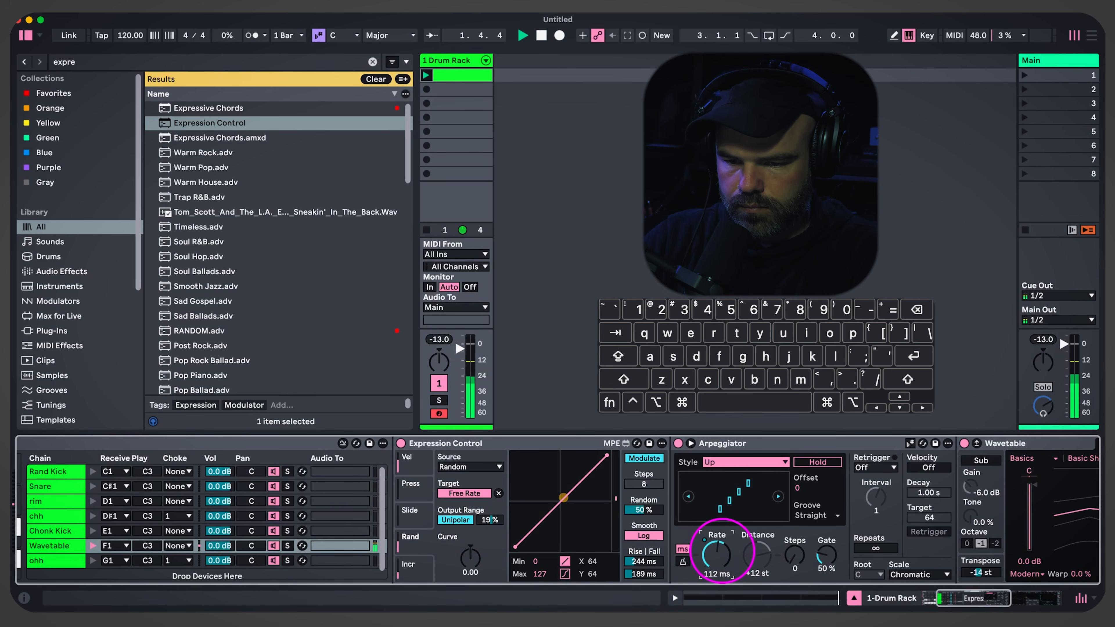
pyautogui.moveTo(722, 551); pyautogui.dragTo(721, 555)
pyautogui.click(794, 554)
pyautogui.moveTo(794, 552); pyautogui.dragTo(794, 543)
# Change Expression Control's Slide slot to a Random source and map it to the Arpeggiator's Steps with a 44 % output range
pyautogui.click(409, 510)
pyautogui.click(470, 467)
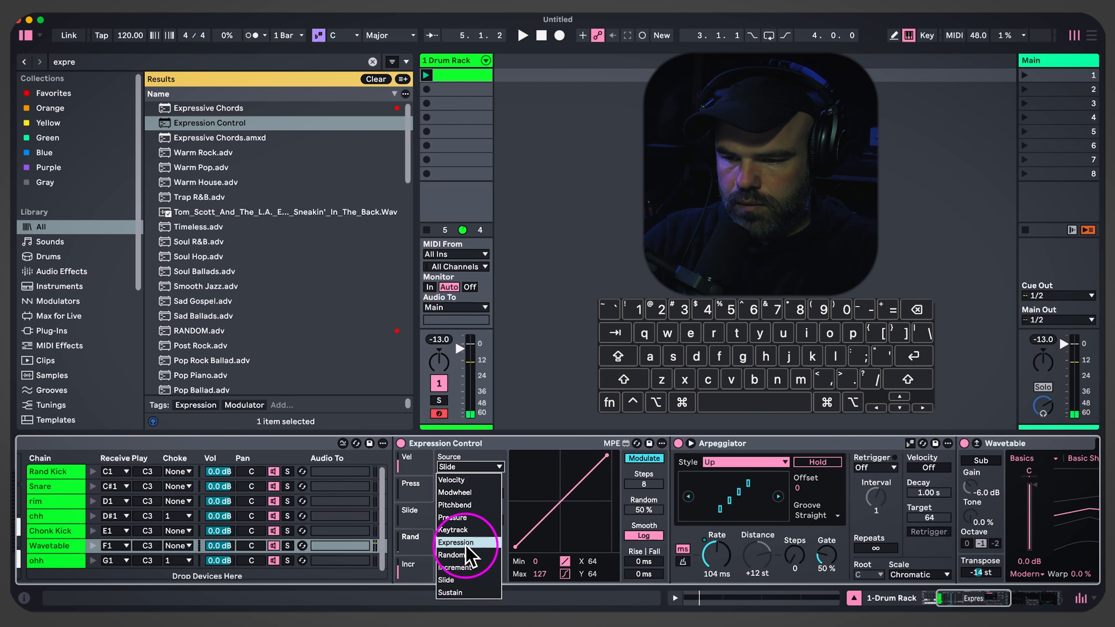
pyautogui.click(458, 555)
pyautogui.click(470, 494)
pyautogui.click(795, 552)
pyautogui.press('space')
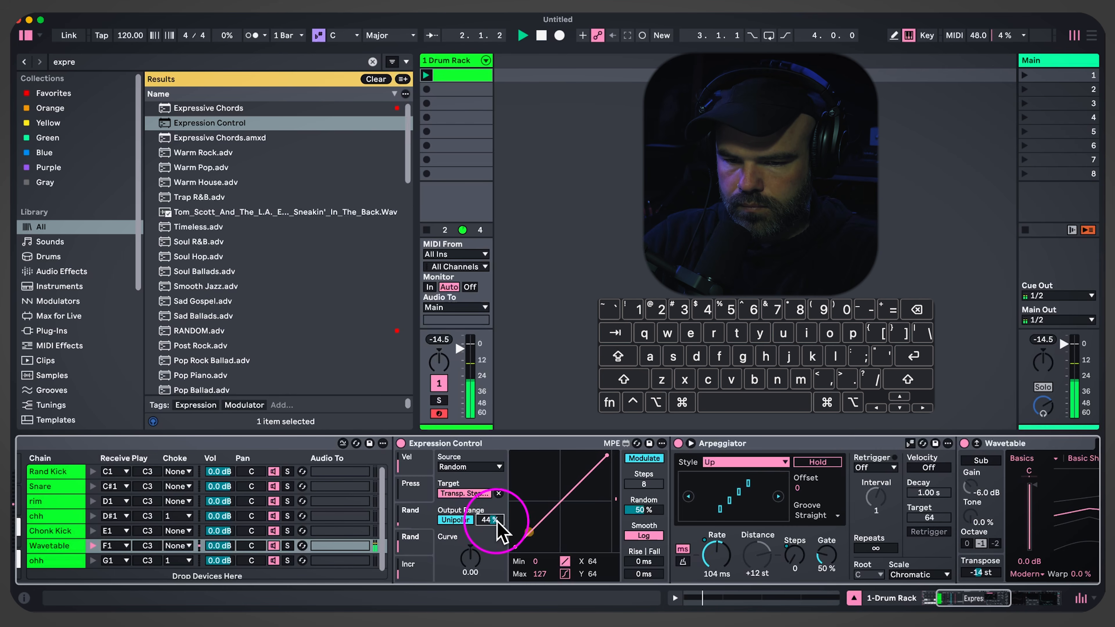
# Try Wavetable's transpose at -22 st and -9 st while the beat plays
pyautogui.hscroll(10, 498, 523)
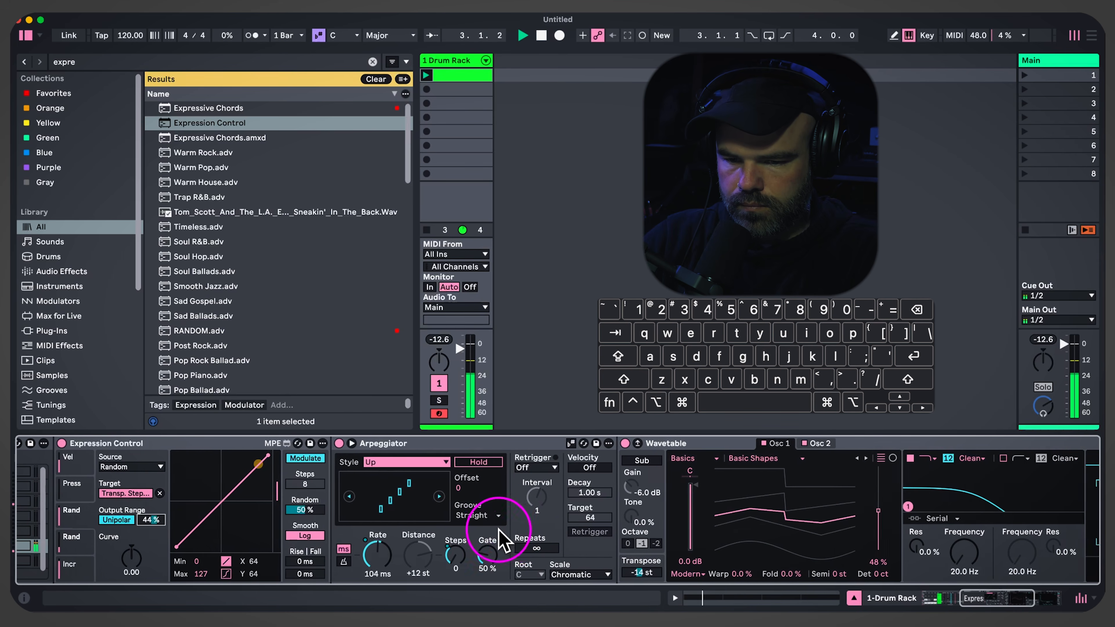
pyautogui.moveTo(692, 571); pyautogui.dragTo(693, 579)
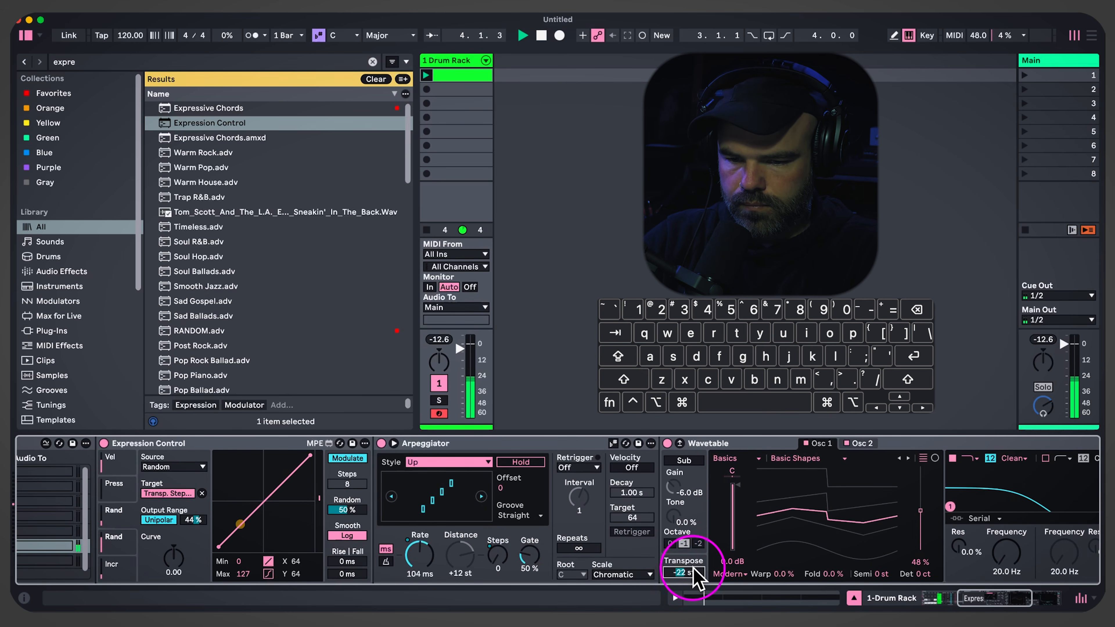
pyautogui.hscroll(14, 684, 571)
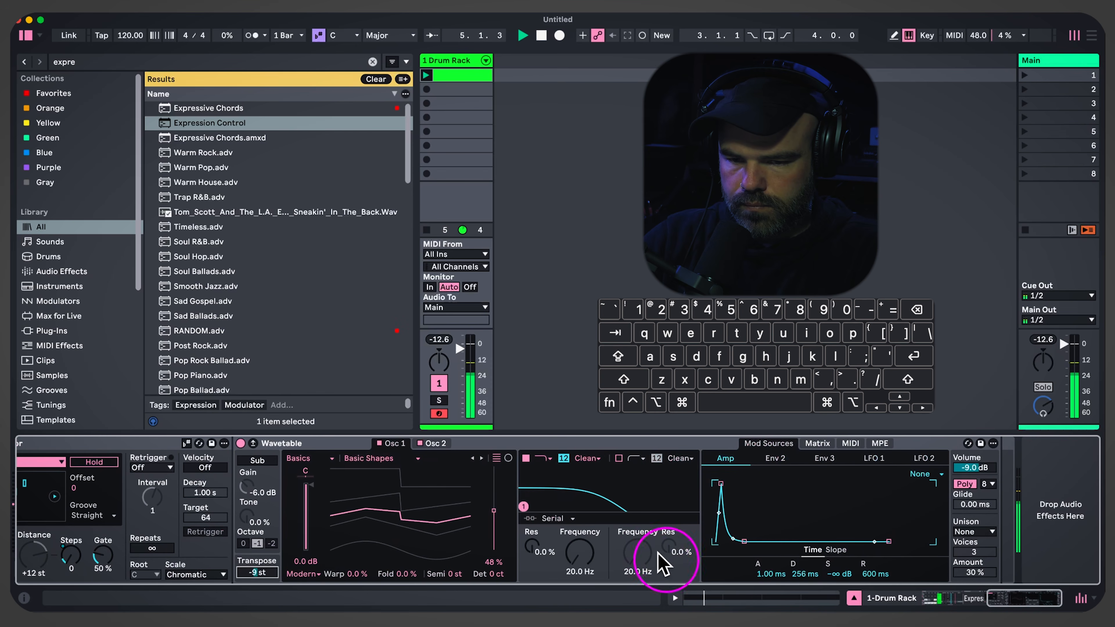
# Set the decay of Wavetable's Env 2 and Env 3 to 157 ms and transpose the instrument to -23 st
pyautogui.click(778, 461)
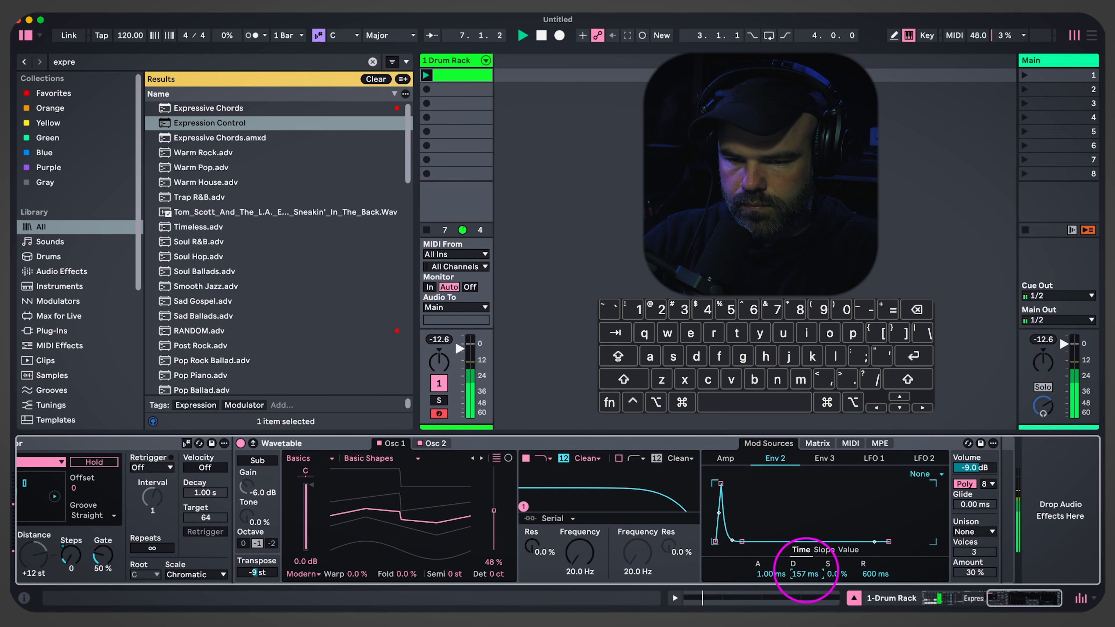
pyautogui.click(821, 459)
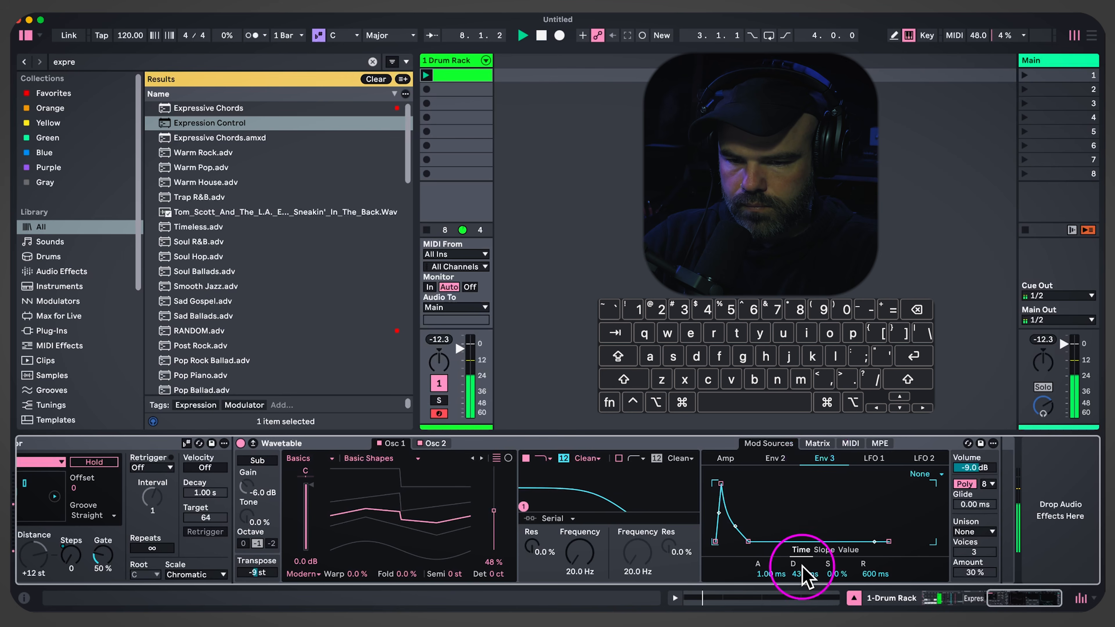
pyautogui.moveTo(731, 526); pyautogui.dragTo(732, 541)
pyautogui.moveTo(794, 575); pyautogui.dragTo(792, 572)
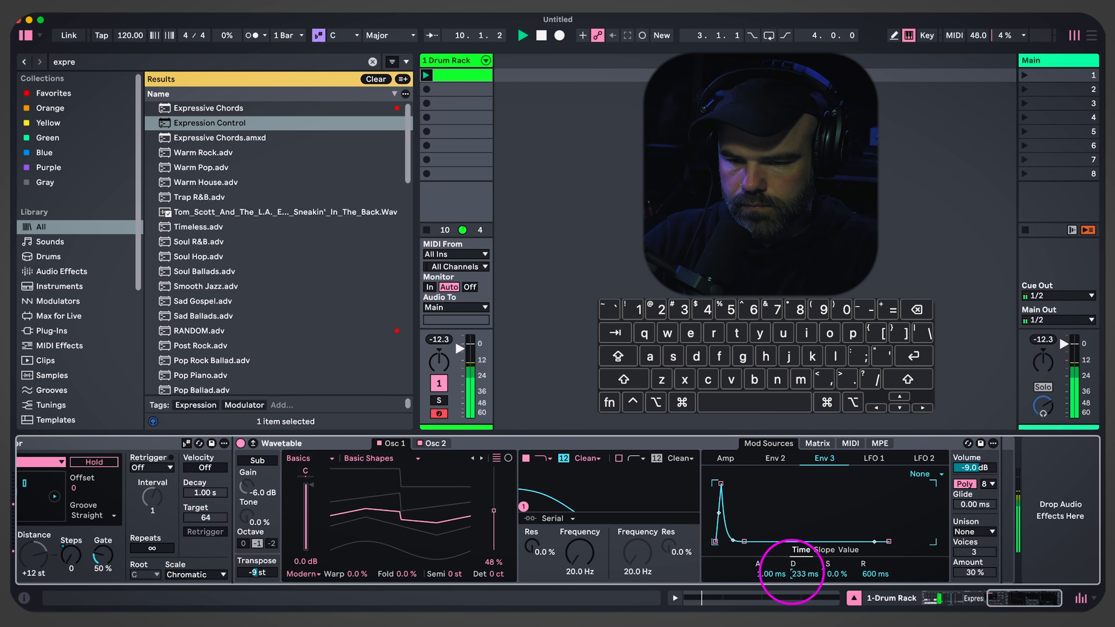
pyautogui.moveTo(259, 572); pyautogui.dragTo(259, 586)
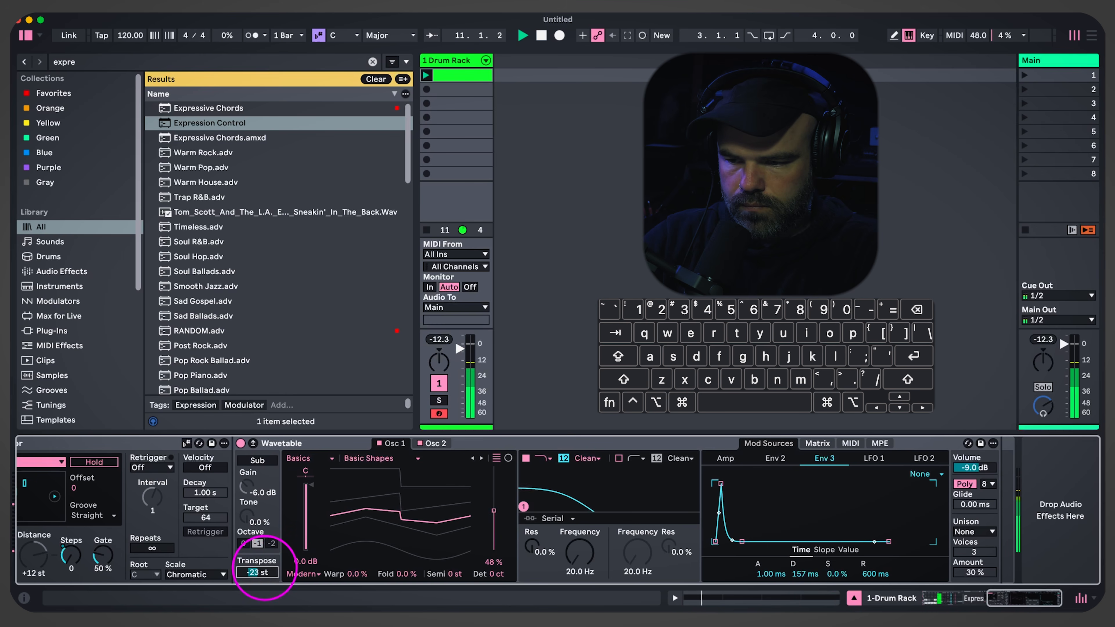
# Adjust the Amp envelope's decay, set Env 2's decay to 397 ms and return Filter 1's frequency to 20.0 Hz after sweeping it
pyautogui.moveTo(580, 553); pyautogui.dragTo(579, 569)
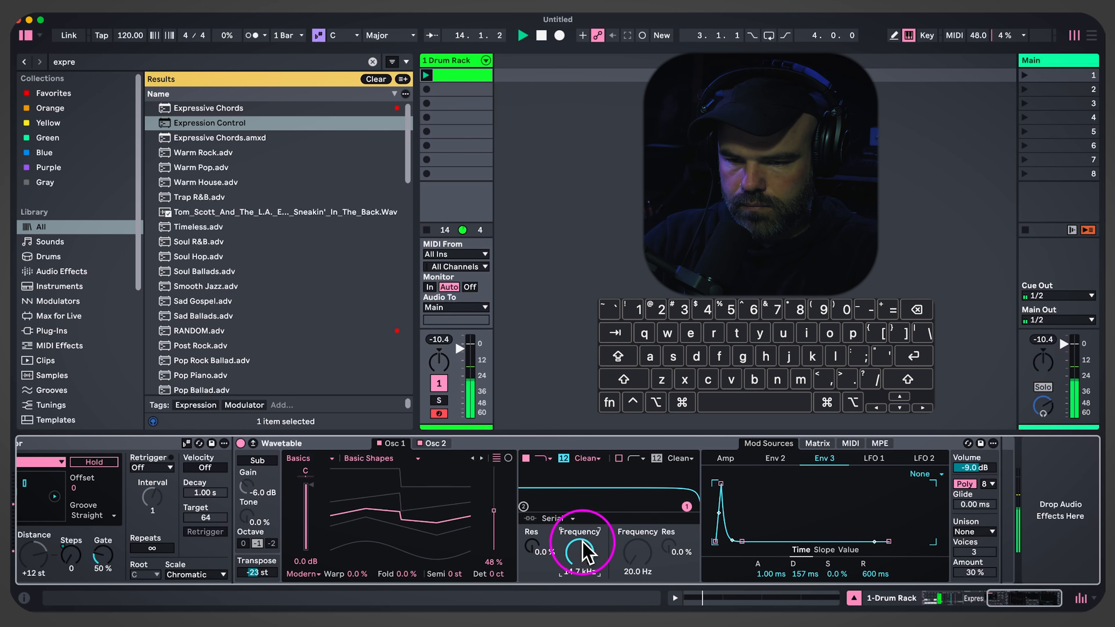
pyautogui.click(729, 459)
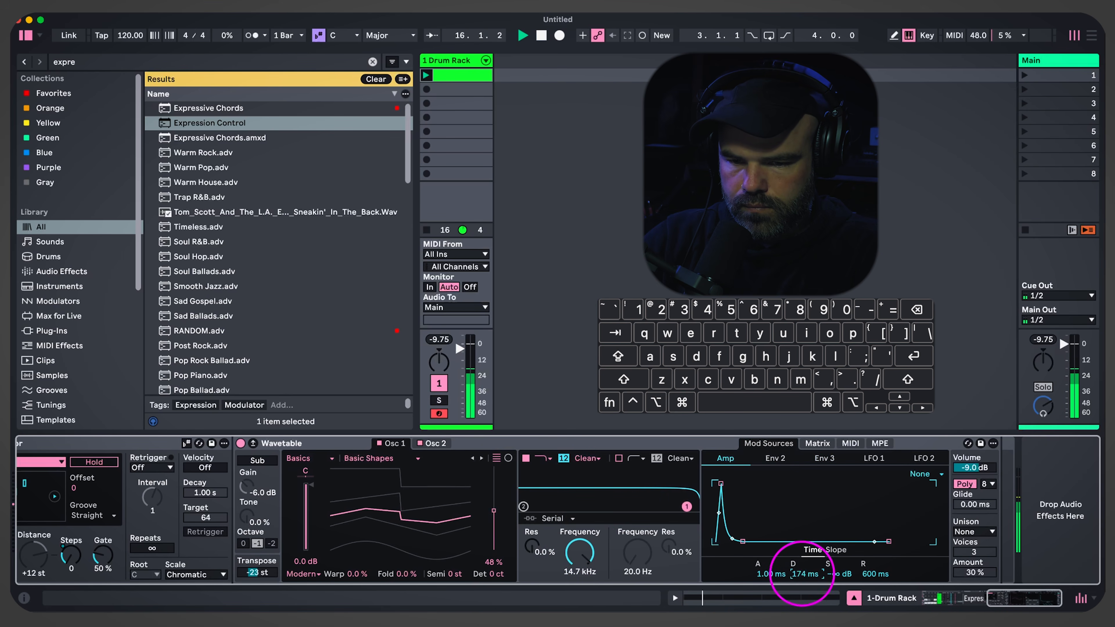
pyautogui.moveTo(873, 573); pyautogui.dragTo(873, 577)
pyautogui.moveTo(797, 575); pyautogui.dragTo(797, 569)
pyautogui.moveTo(797, 575); pyautogui.dragTo(798, 571)
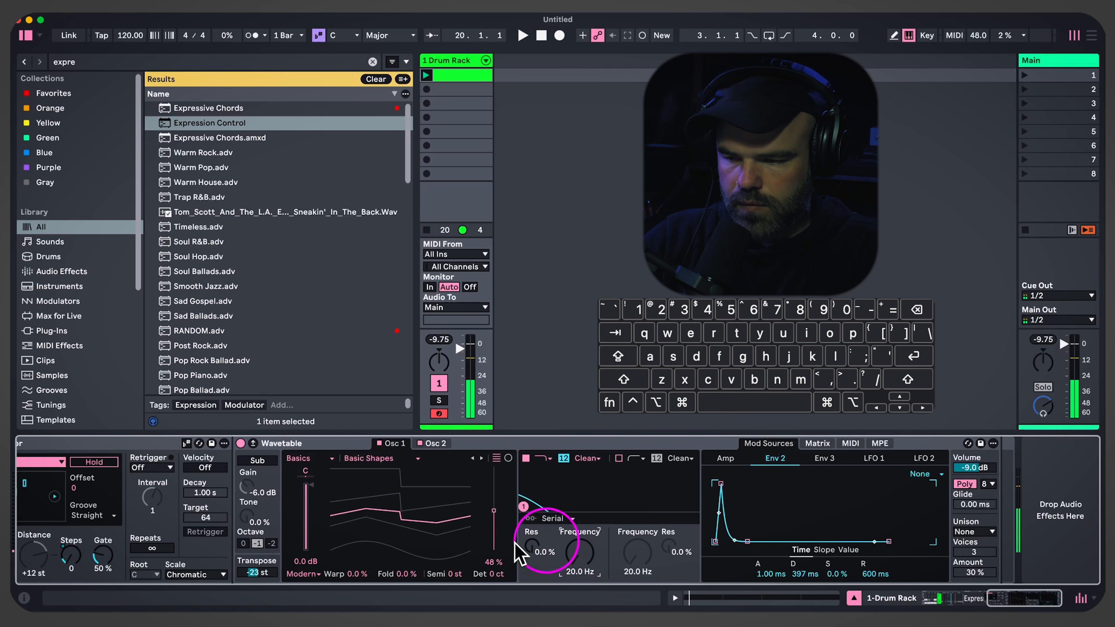
# Change Expression Control's Increment slot to a Random source, map it to Wavetable's Filter 1 frequency and play the beat
pyautogui.hscroll(-10, 535, 535)
pyautogui.click(290, 567)
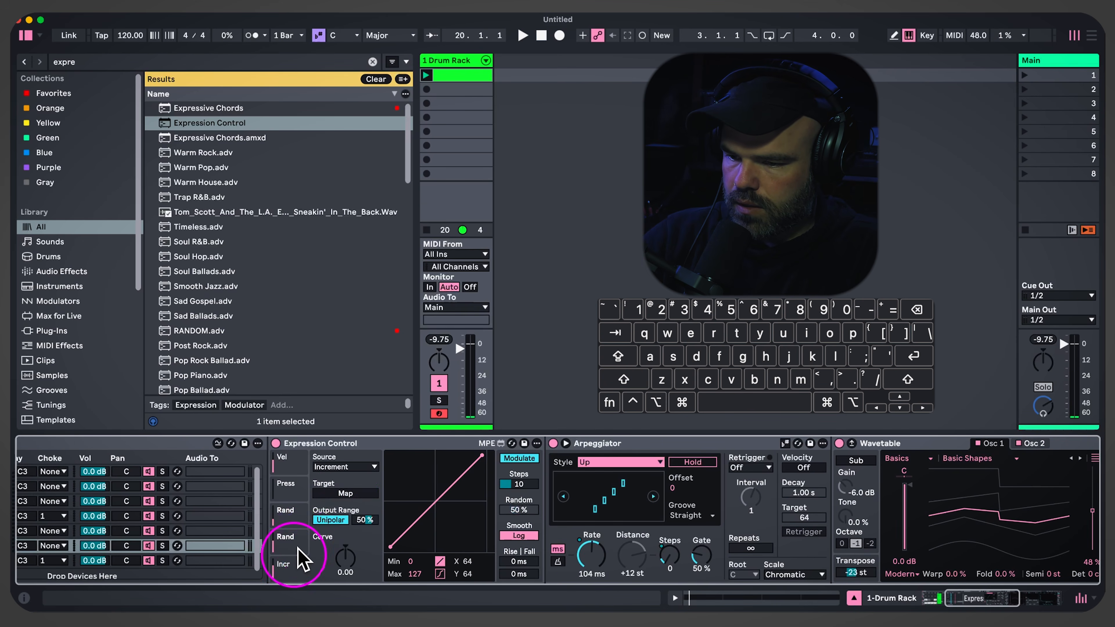
pyautogui.click(354, 467)
pyautogui.click(330, 555)
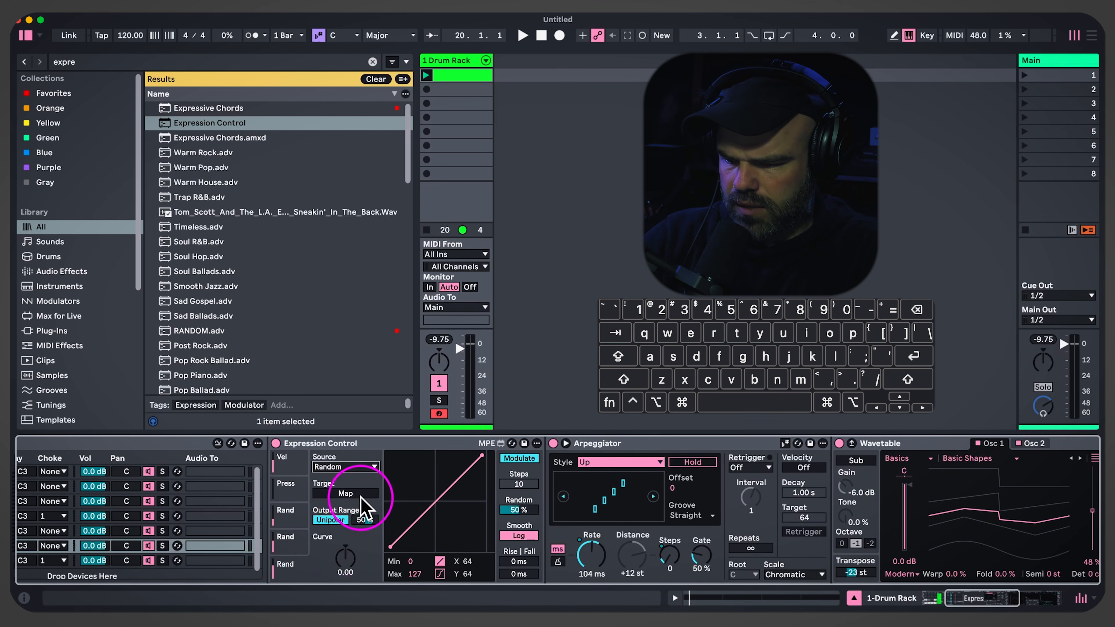
pyautogui.hscroll(10, 615, 527)
pyautogui.hscroll(6, 922, 570)
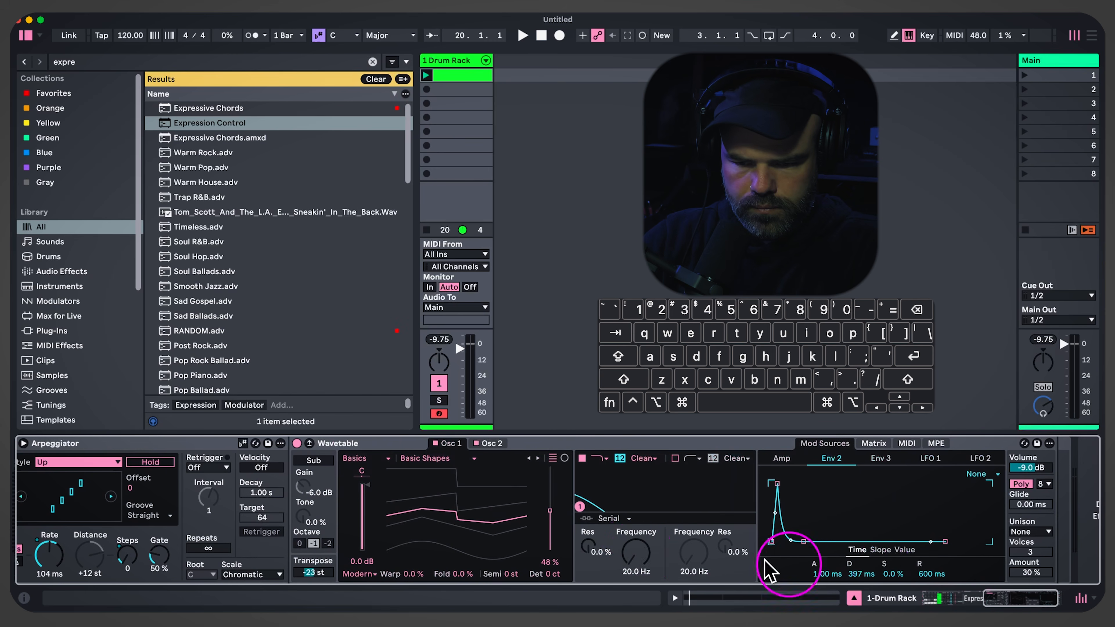
pyautogui.press('space')
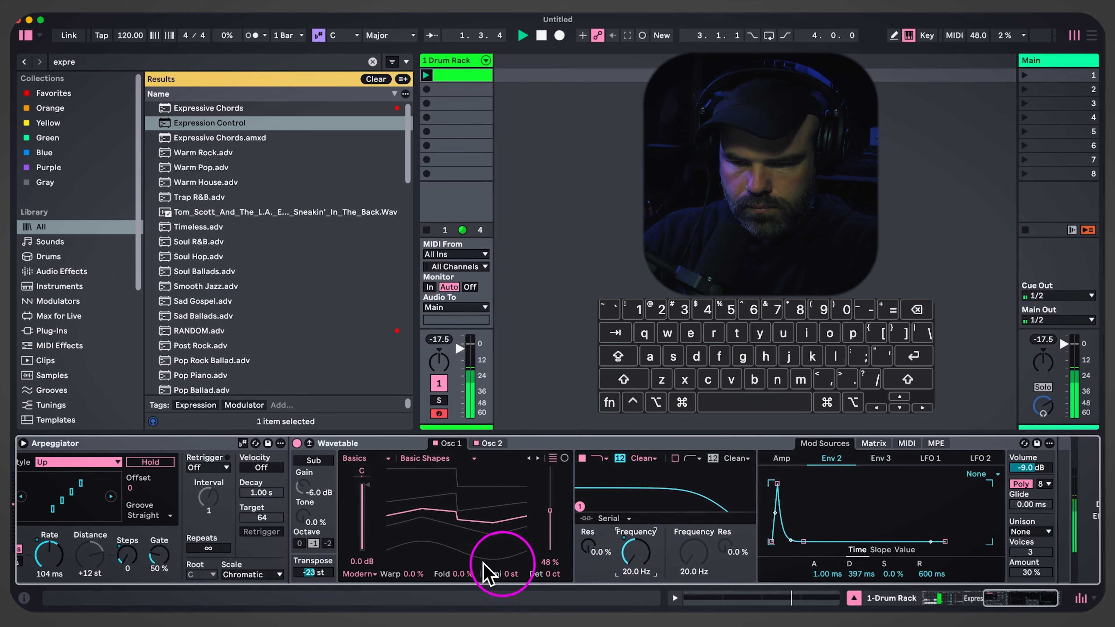
# Set the filter modulation's rise to 480 ms, fall to 591 ms and random amount to 100 %
pyautogui.hscroll(-8, 483, 554)
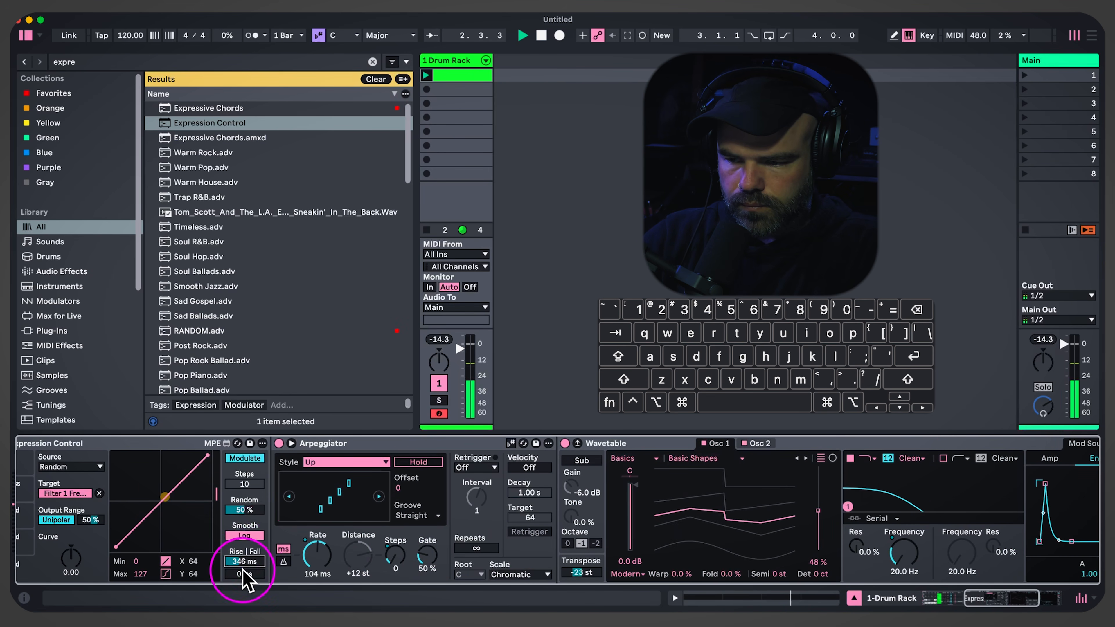
pyautogui.moveTo(245, 561)
pyautogui.mouseDown()
pyautogui.moveTo(248, 551)
pyautogui.moveTo(242, 571)
pyautogui.moveTo(241, 558)
pyautogui.mouseUp()
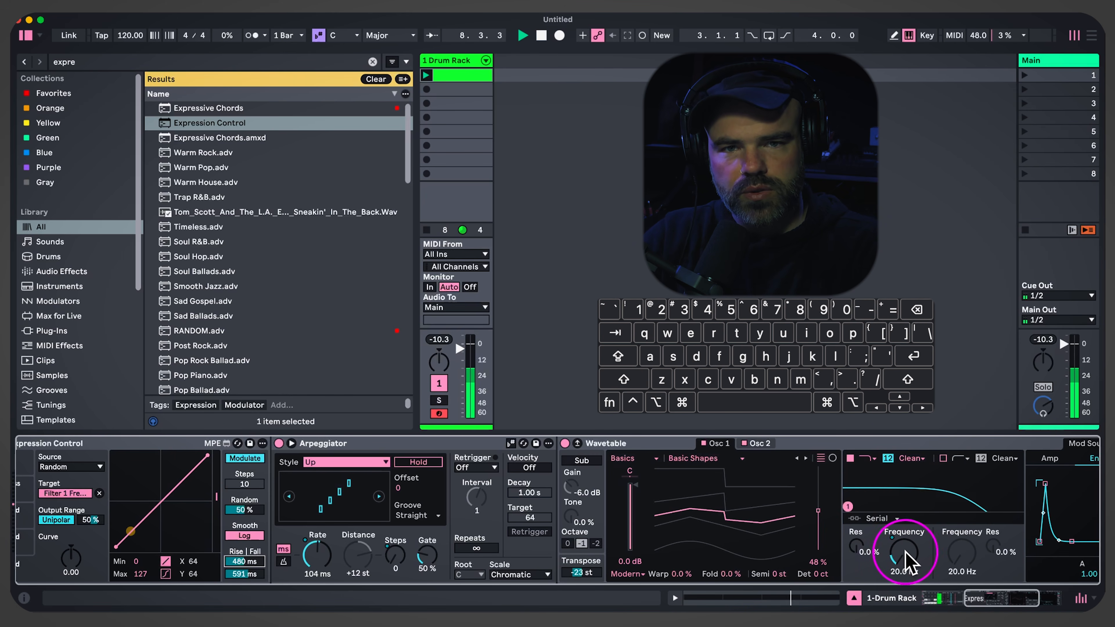
pyautogui.moveTo(244, 510); pyautogui.dragTo(287, 440)
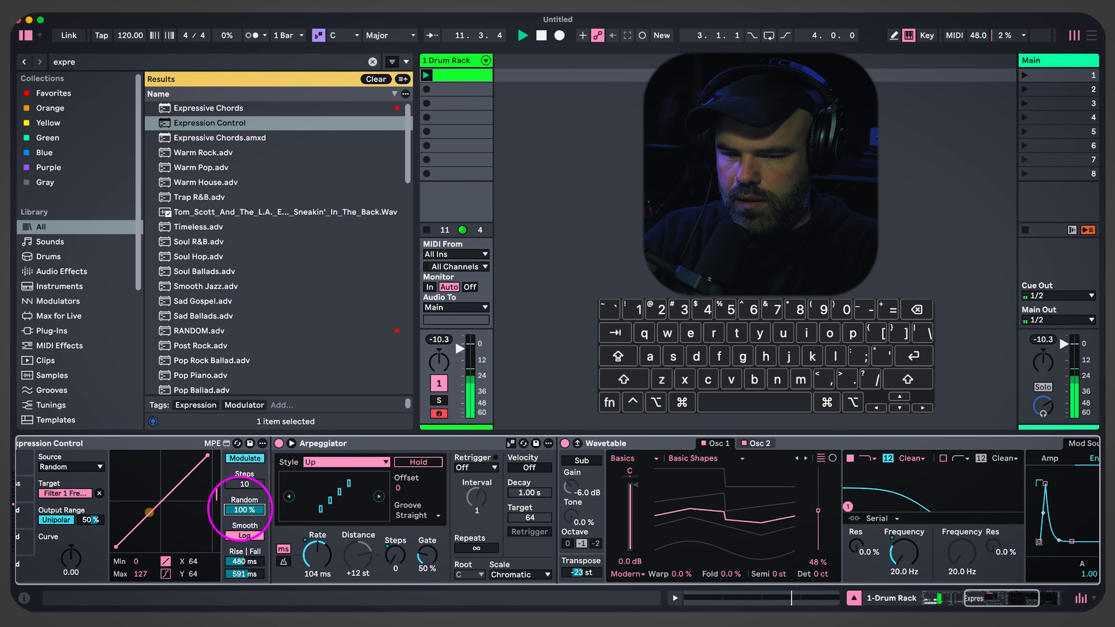
pyautogui.moveTo(240, 510)
pyautogui.mouseDown()
pyautogui.moveTo(242, 566)
pyautogui.moveTo(242, 518)
pyautogui.mouseUp()
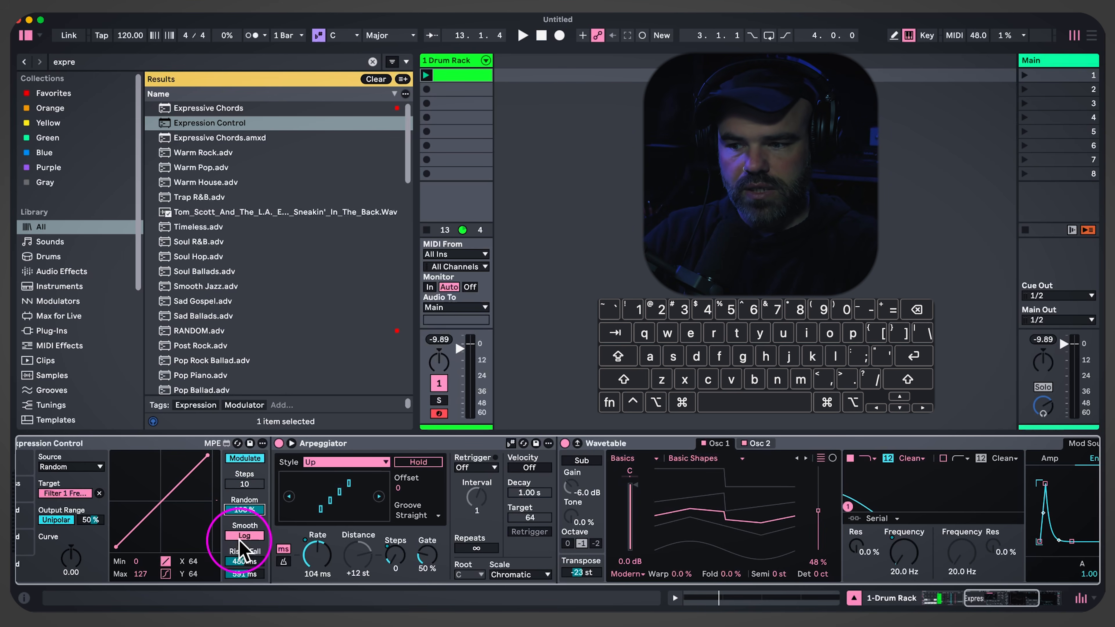
# Raise Filter 1's frequency to 153 Hz with bipolar modulation and set Osc 1's wavetable position to 61 % during playback
pyautogui.press('space')
pyautogui.moveTo(904, 554); pyautogui.dragTo(904, 549)
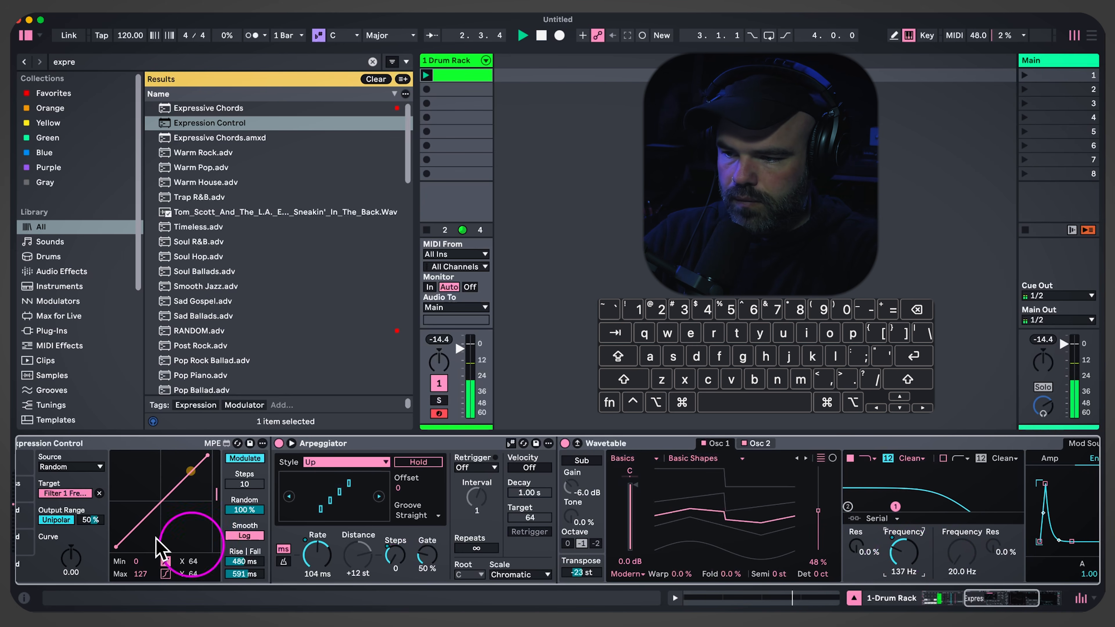
pyautogui.click(57, 520)
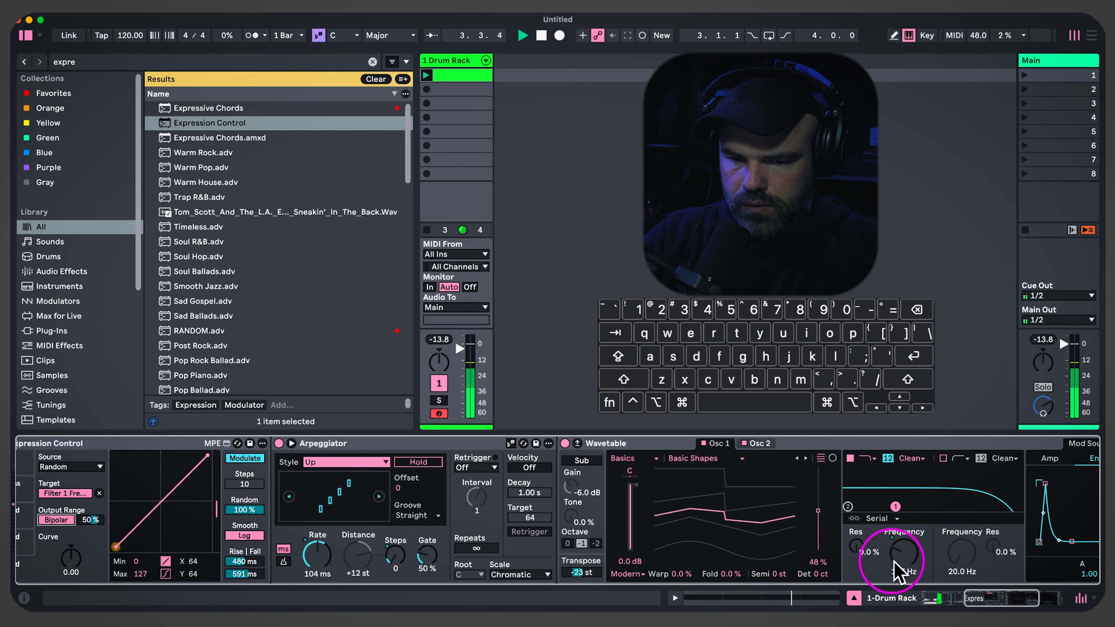
pyautogui.moveTo(819, 521)
pyautogui.mouseDown()
pyautogui.moveTo(818, 512)
pyautogui.moveTo(818, 522)
pyautogui.mouseUp()
# Change Expression Control's Pressure slot to a Random source and map it to Osc 1's wavetable position with a bipolar 50 % range
pyautogui.hscroll(-6, 112, 536)
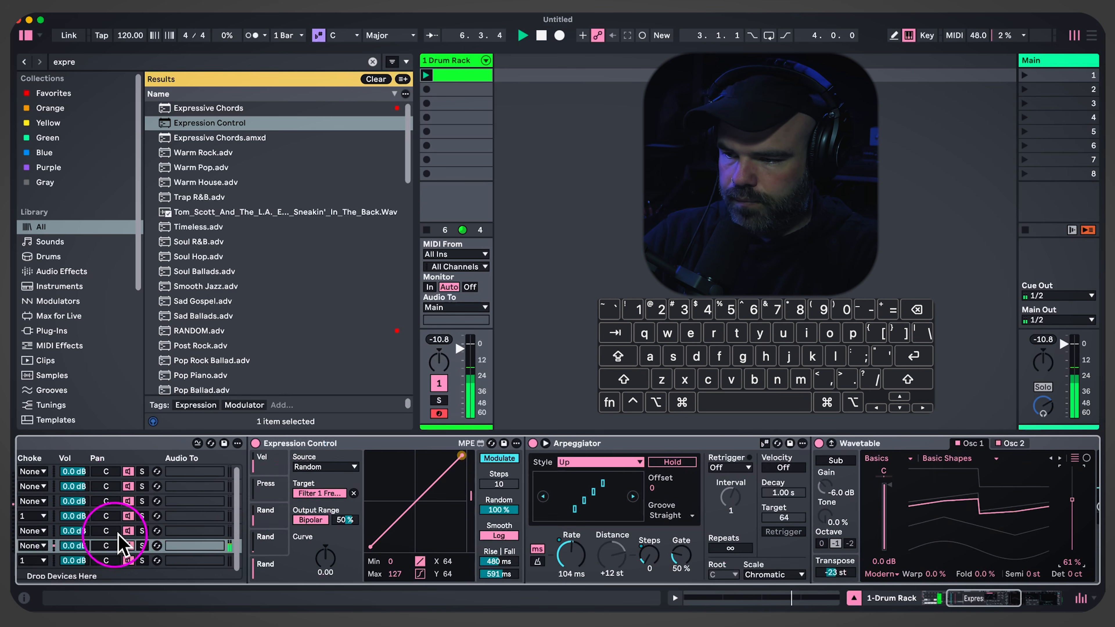
pyautogui.click(278, 483)
pyautogui.click(325, 471)
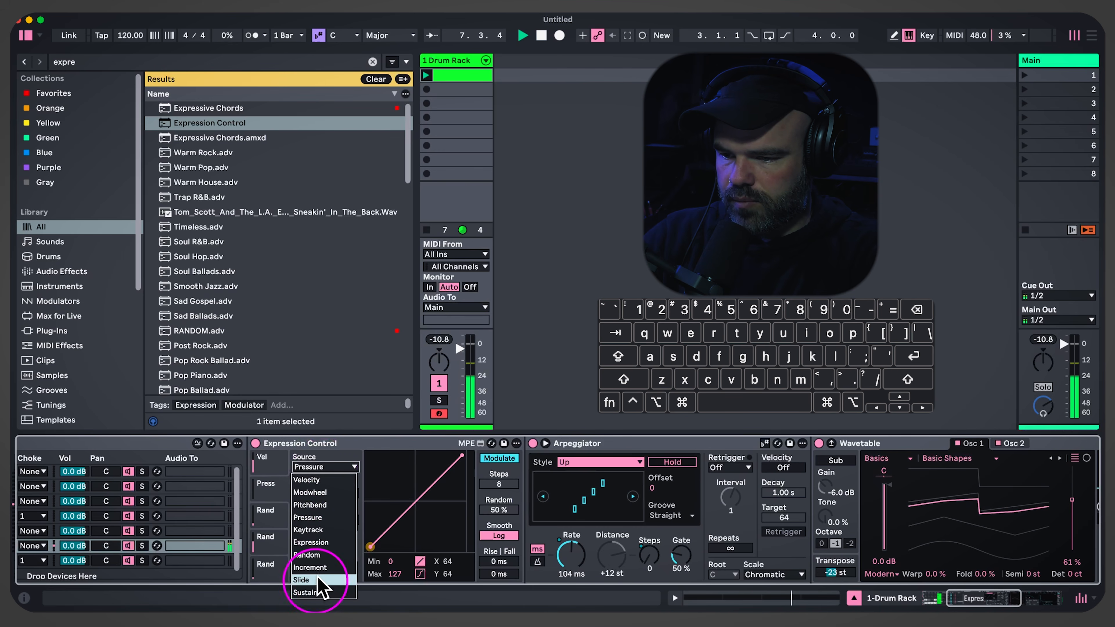
pyautogui.click(323, 567)
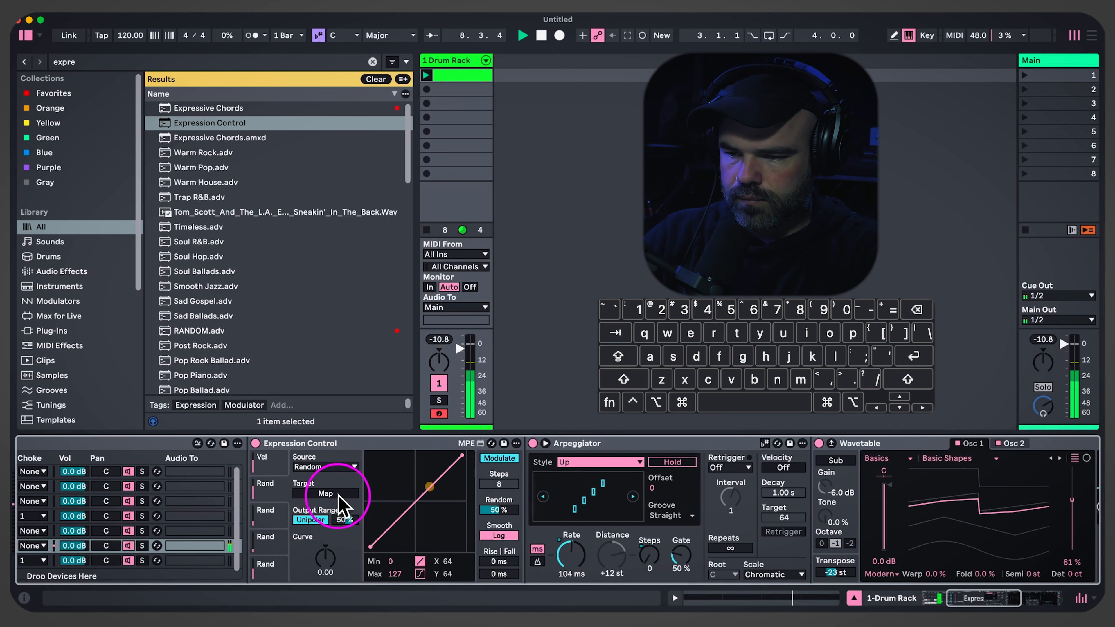
pyautogui.hscroll(10, 721, 535)
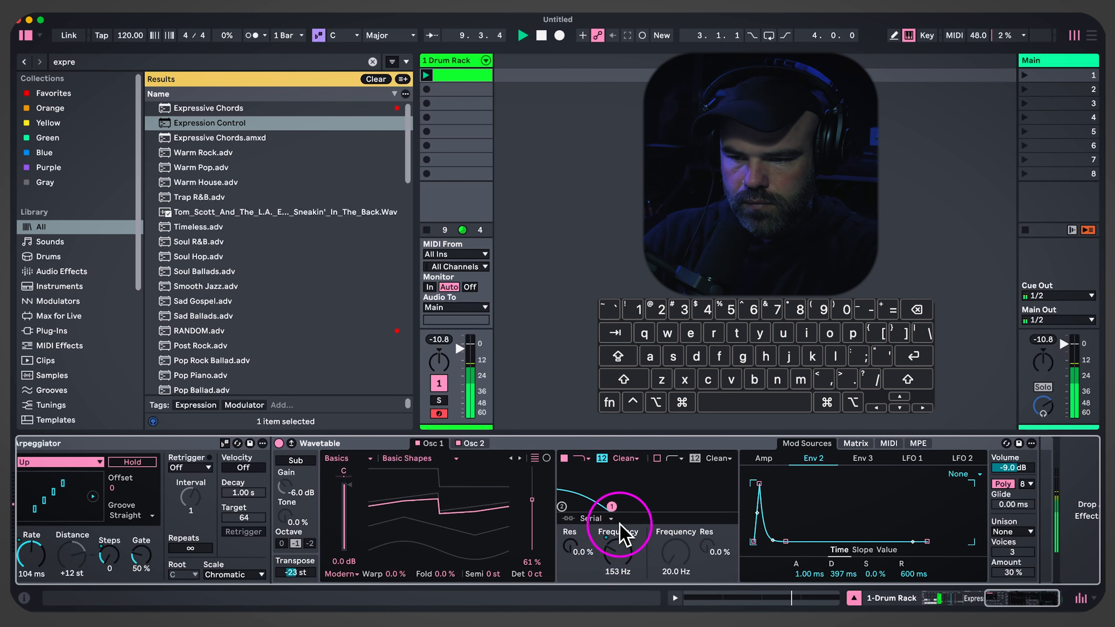
pyautogui.click(472, 443)
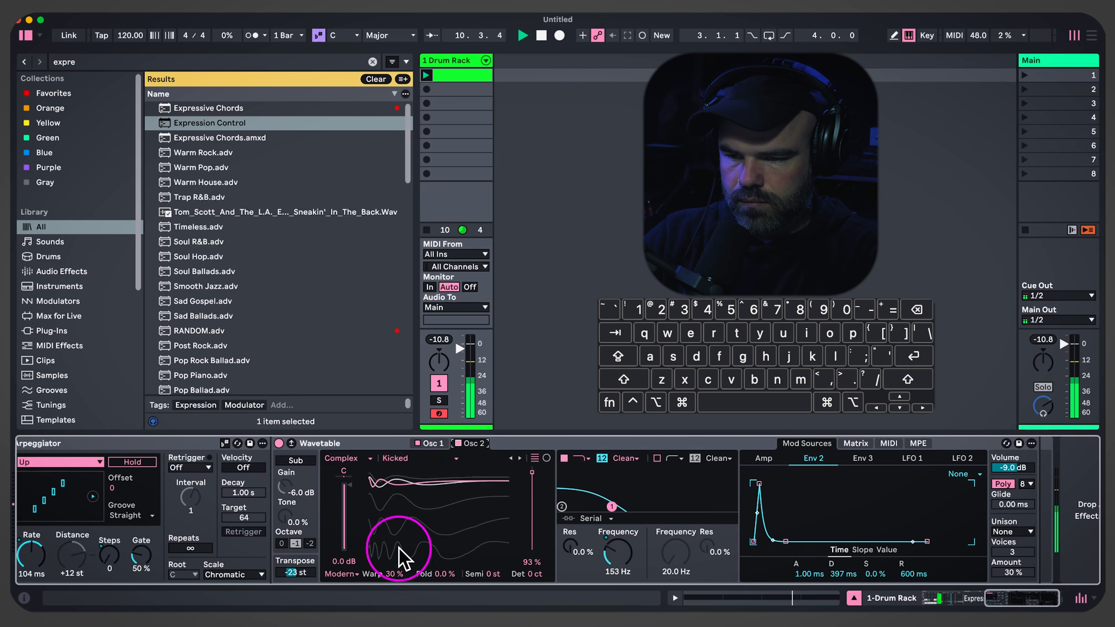
pyautogui.hscroll(-10, 411, 543)
pyautogui.click(158, 519)
pyautogui.click(192, 520)
pyautogui.click(818, 443)
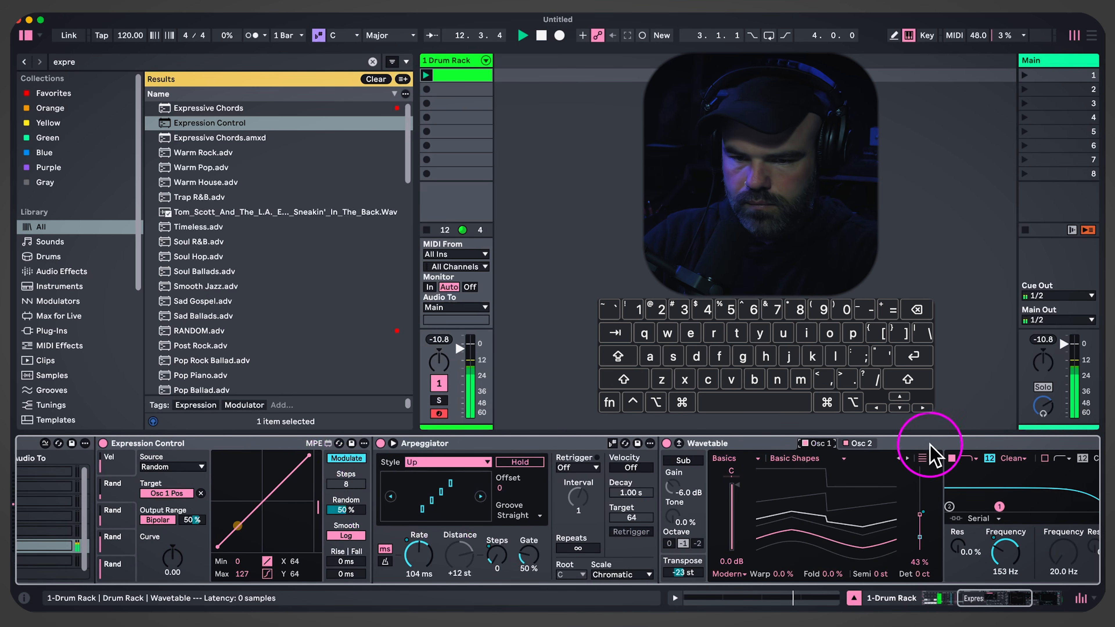
# Change the Velocity slot to a Random source, map it to Osc 2's wavetable position at 50 % and make it bipolar
pyautogui.click(860, 443)
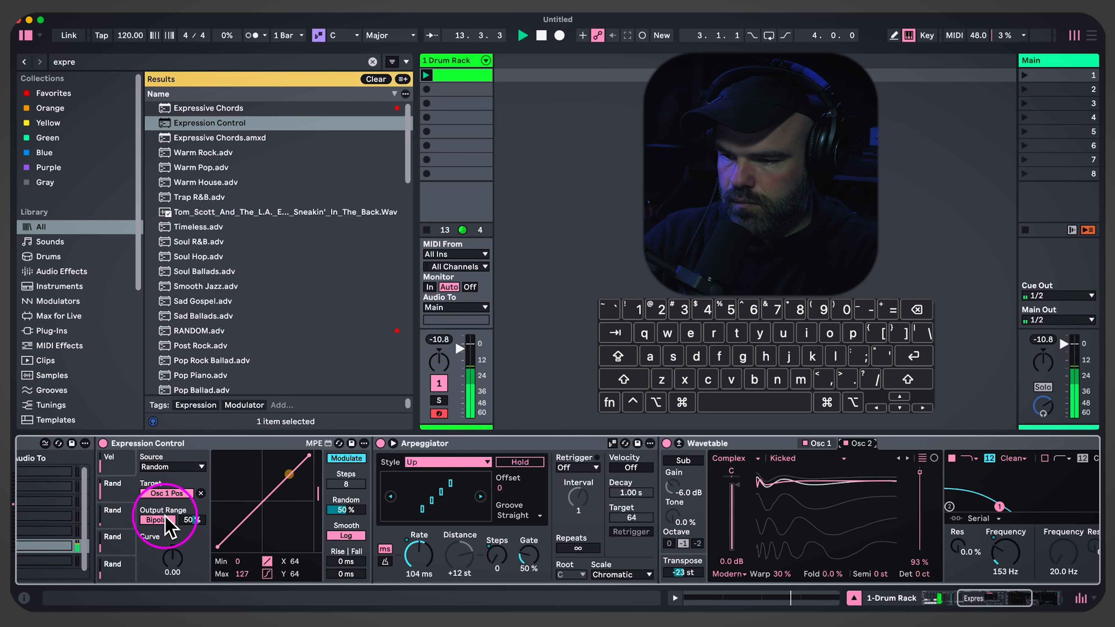
pyautogui.click(123, 465)
pyautogui.click(154, 467)
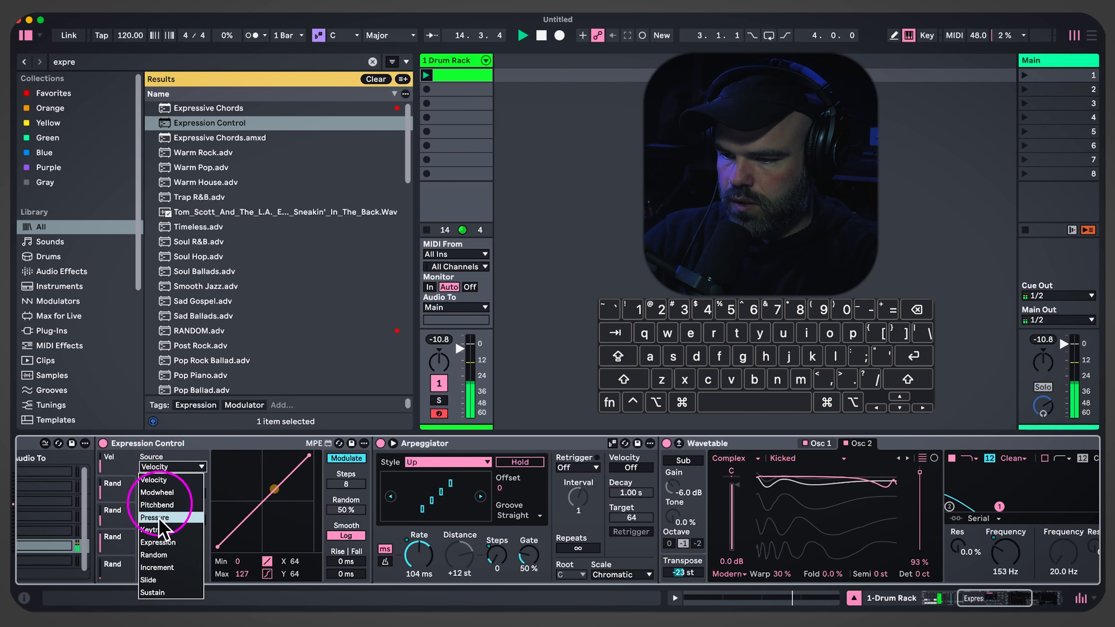
pyautogui.click(158, 554)
pyautogui.click(172, 493)
pyautogui.click(919, 510)
pyautogui.click(292, 565)
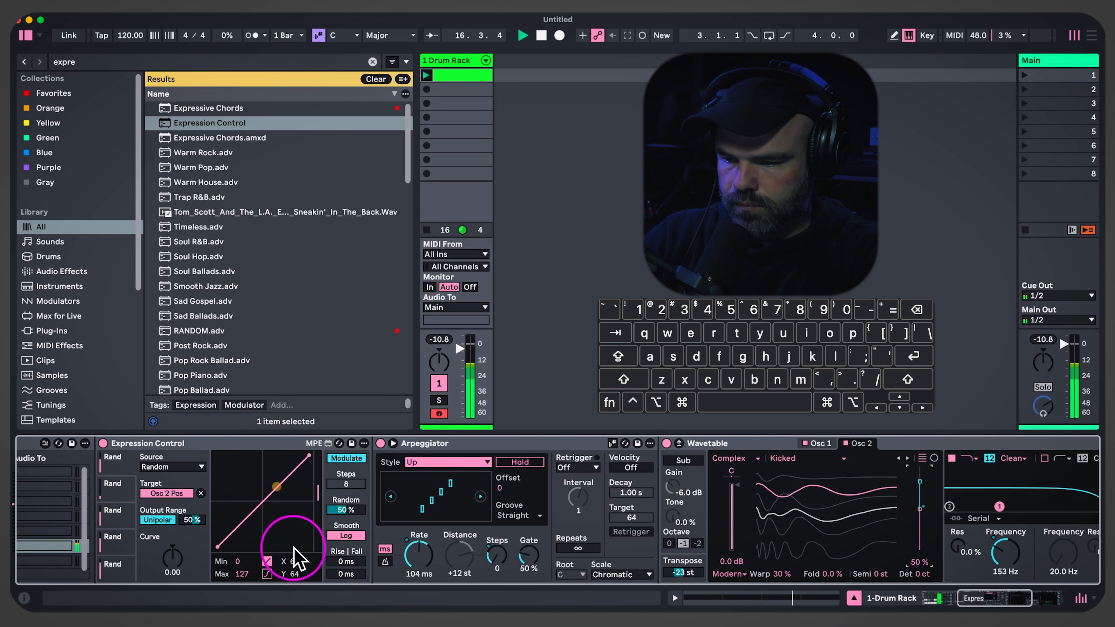
pyautogui.click(157, 519)
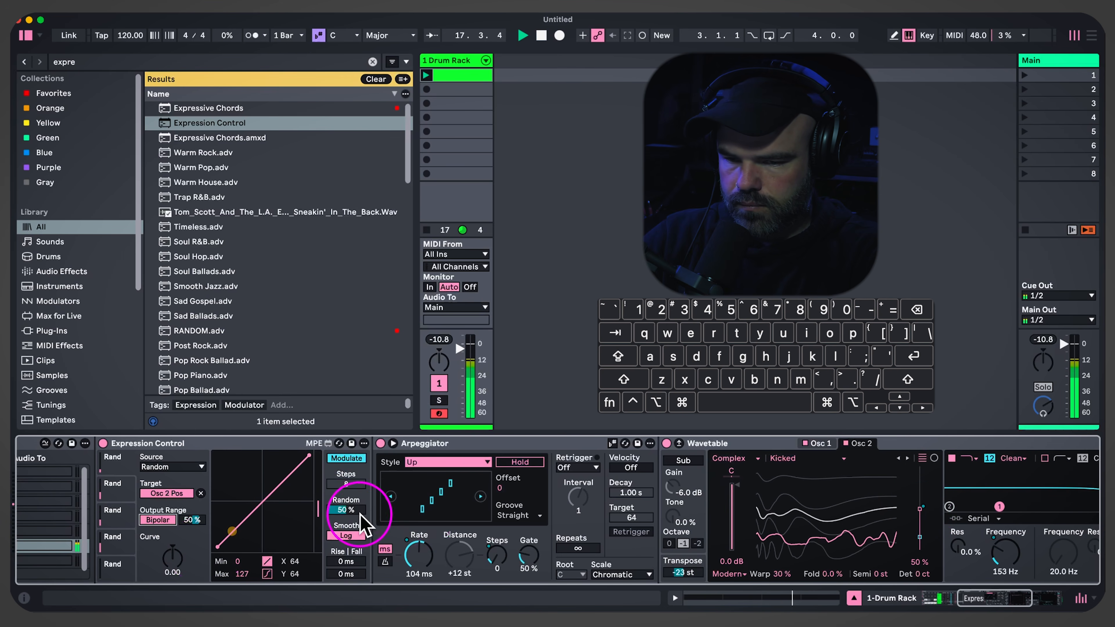
pyautogui.hscroll(10, 808, 531)
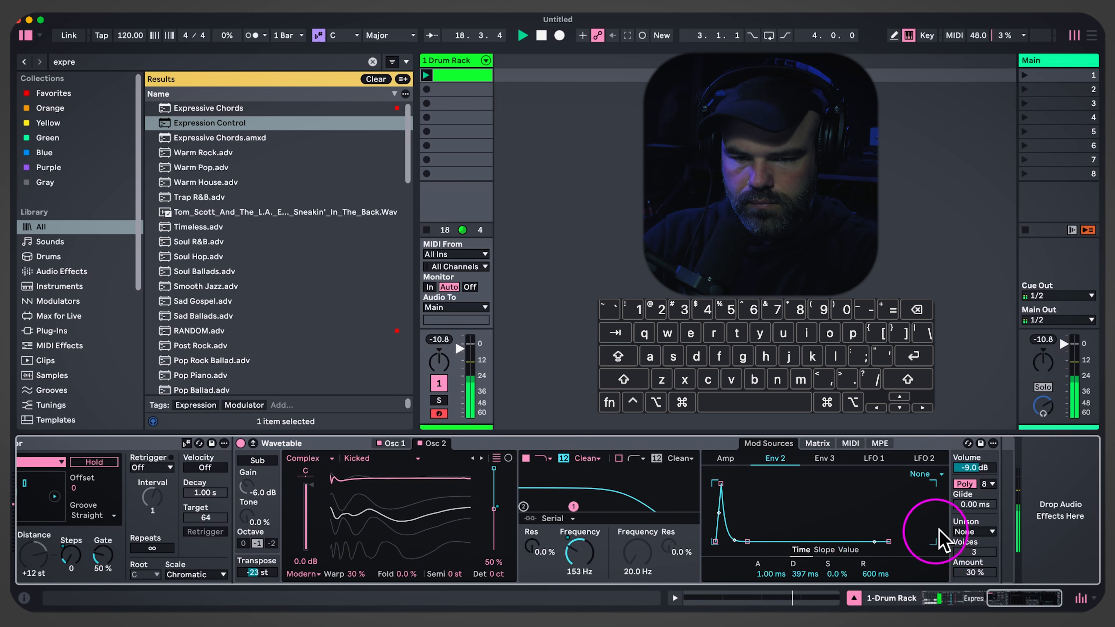
# Set Wavetable's unison mode to Shimmer with an amount of 14 % and stop playback
pyautogui.click(973, 531)
pyautogui.click(971, 487)
pyautogui.moveTo(973, 581); pyautogui.dragTo(978, 593)
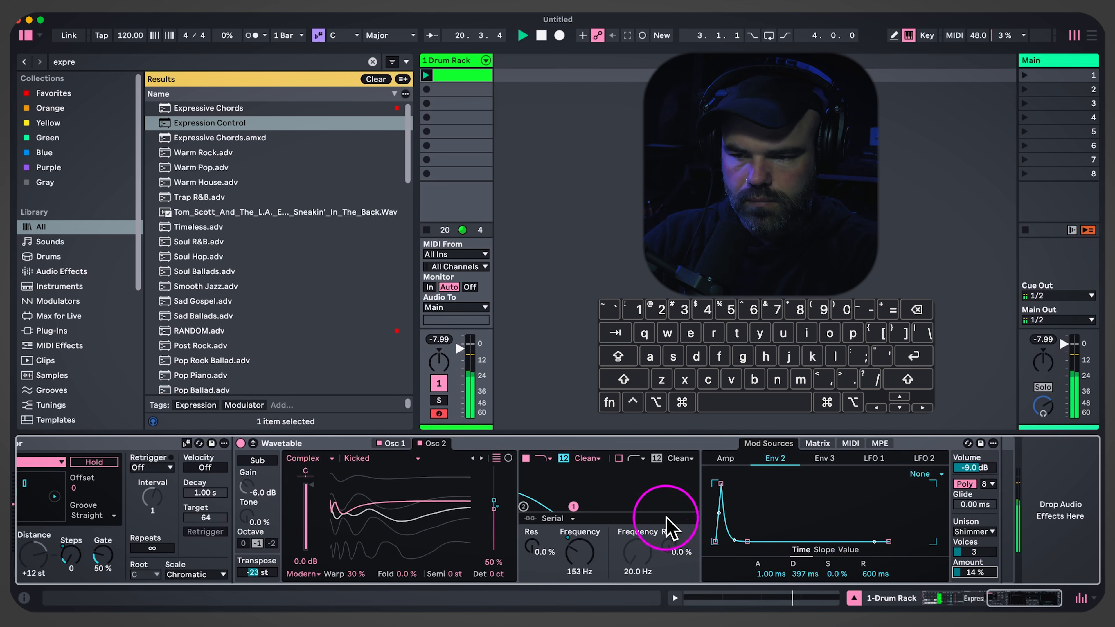
pyautogui.press('space')
# Find Auto Filter in the browser, add it after Wavetable and set its filter type to Comb
pyautogui.press('super+f')
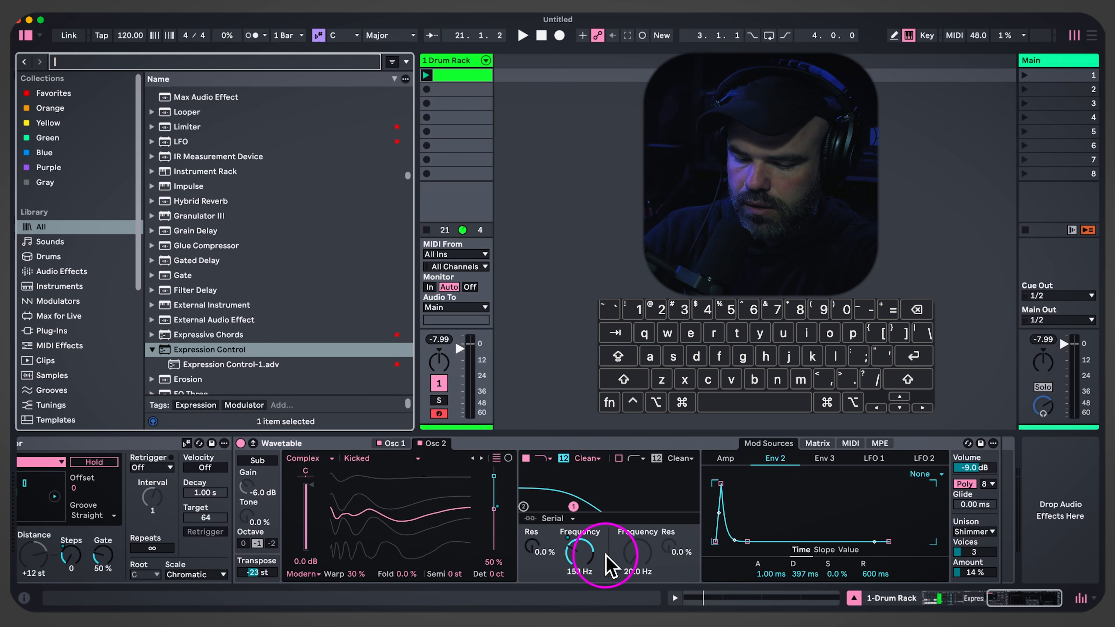
pyautogui.scroll(20, 249, 273)
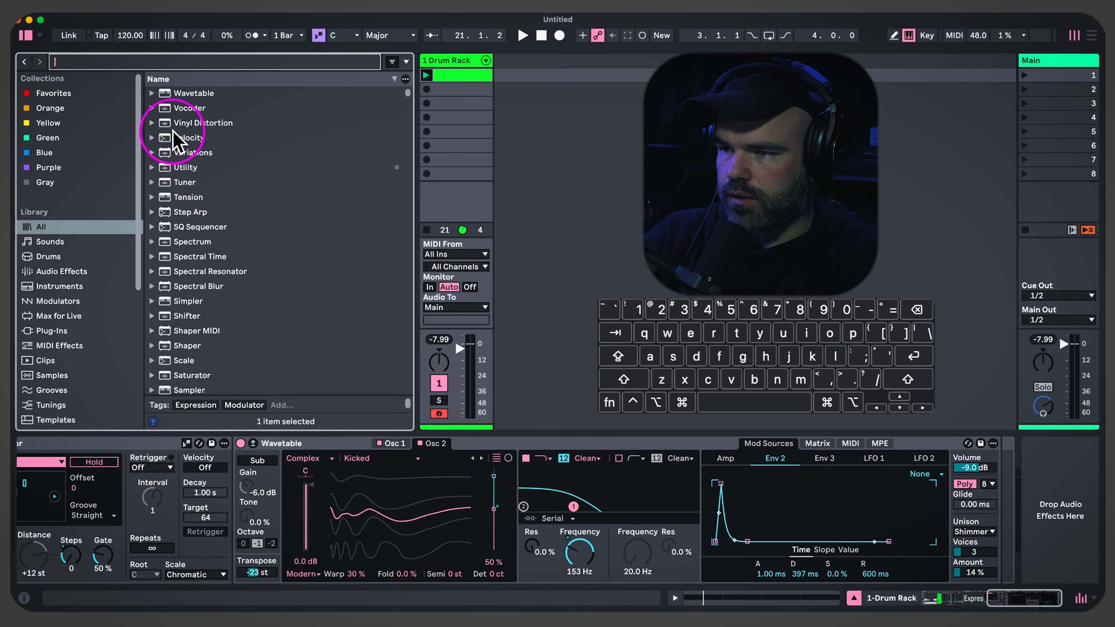
pyautogui.write('auto')
pyautogui.moveTo(193, 137); pyautogui.dragTo(1003, 524)
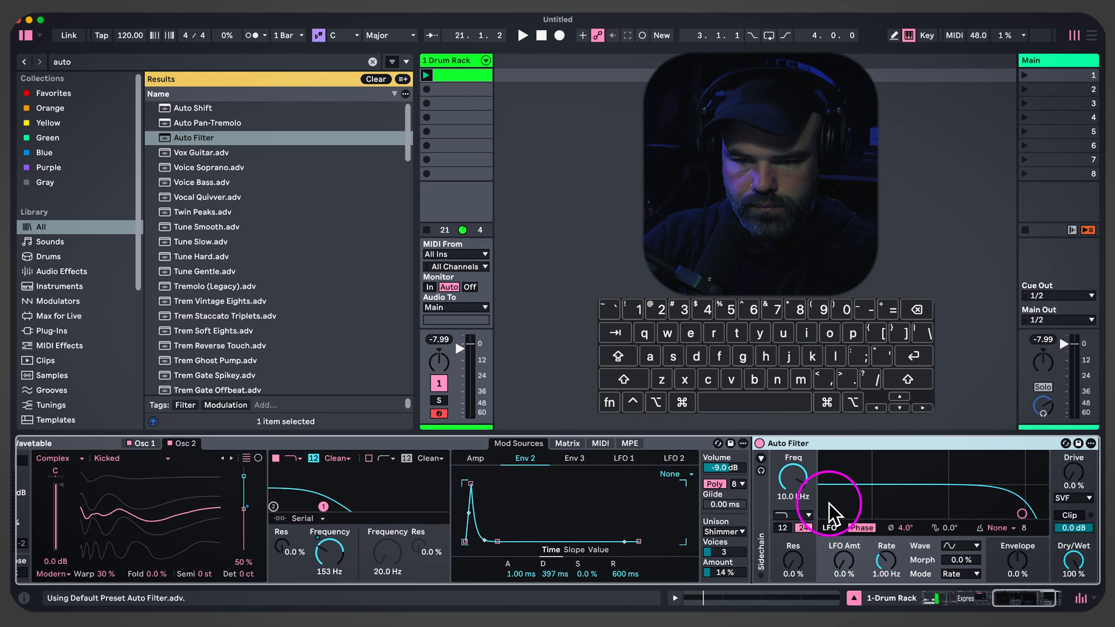
pyautogui.click(695, 515)
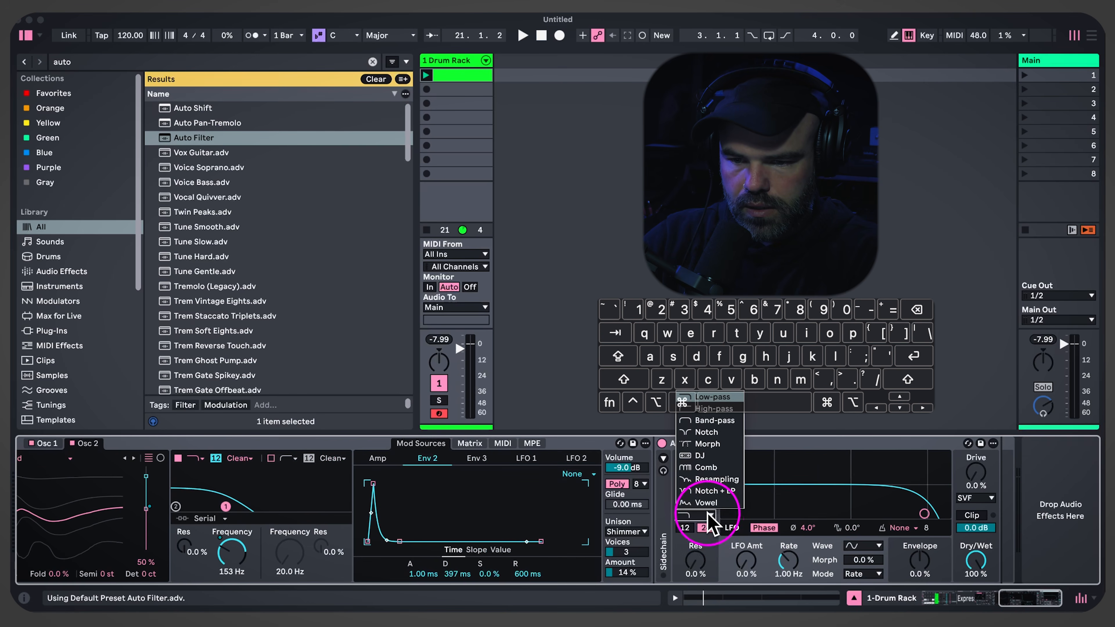
pyautogui.click(705, 468)
# Set the Auto Filter's frequency to 161 Hz and its drive to 16 % during playback
pyautogui.click(287, 458)
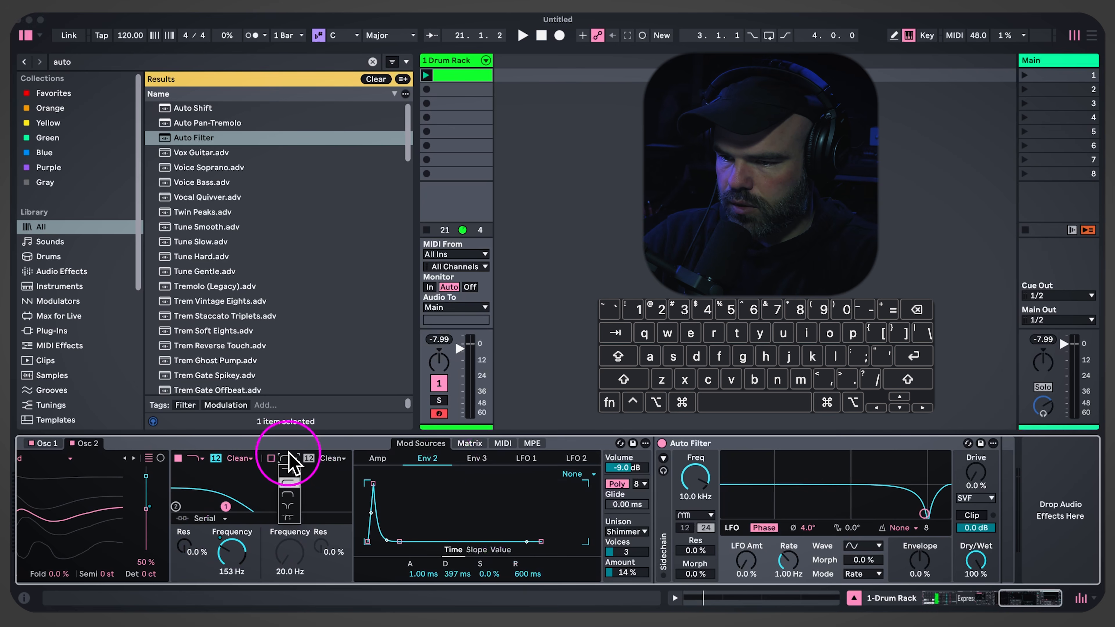
pyautogui.click(290, 455)
pyautogui.press('space')
pyautogui.moveTo(698, 475)
pyautogui.mouseDown()
pyautogui.moveTo(698, 527)
pyautogui.moveTo(698, 461)
pyautogui.moveTo(698, 478)
pyautogui.mouseUp()
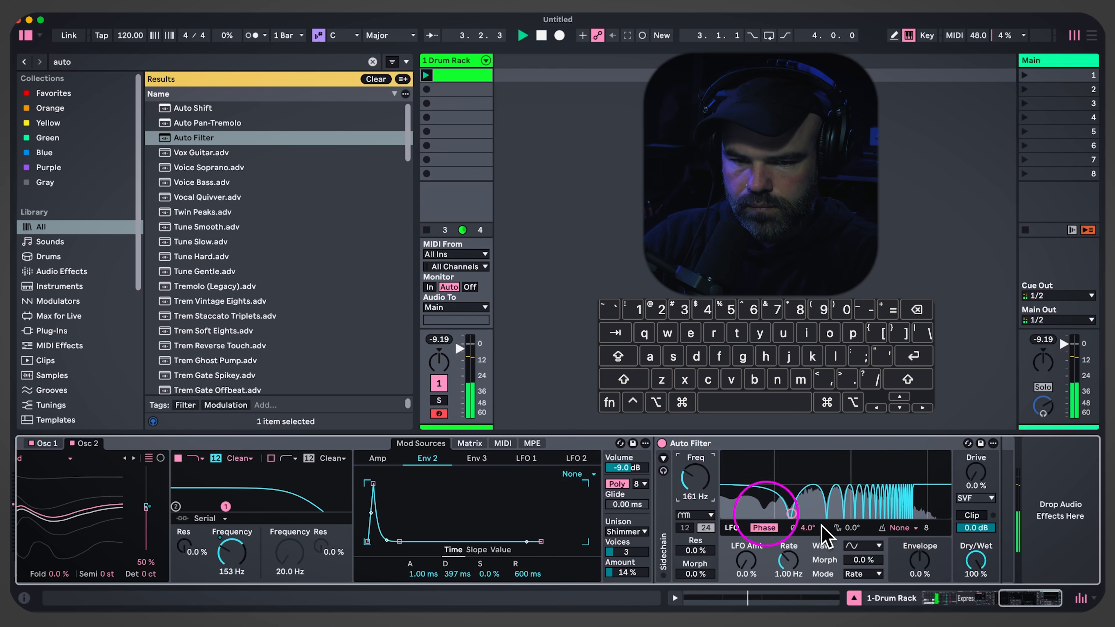
pyautogui.moveTo(967, 482); pyautogui.dragTo(967, 474)
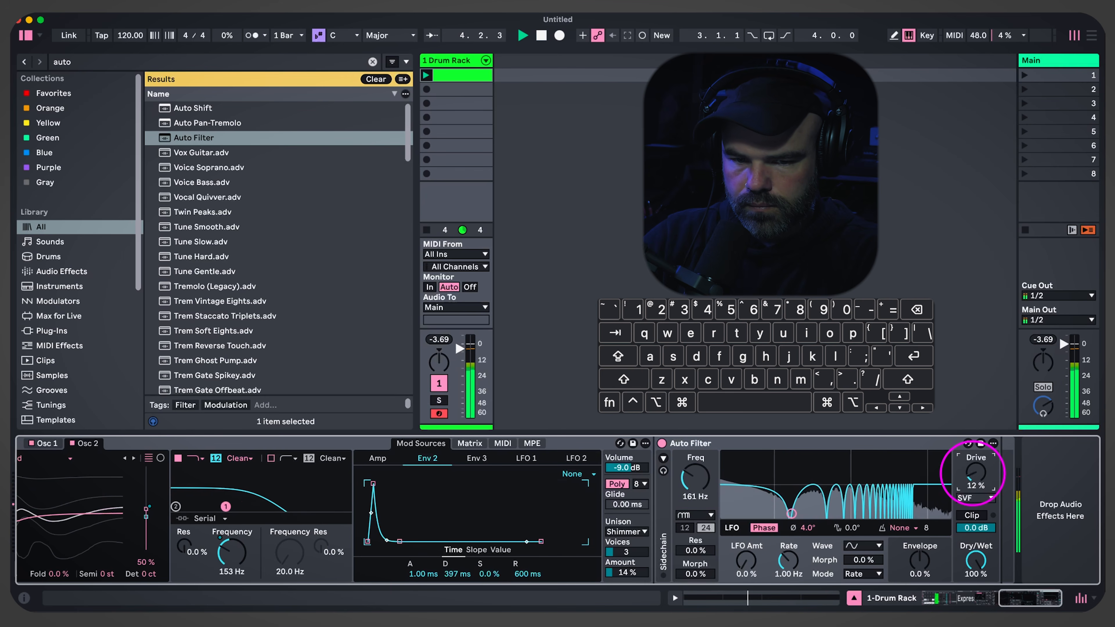
# Find the Compressor in the browser and add it after the Auto Filter
pyautogui.press('super+f')
pyautogui.write('compre')
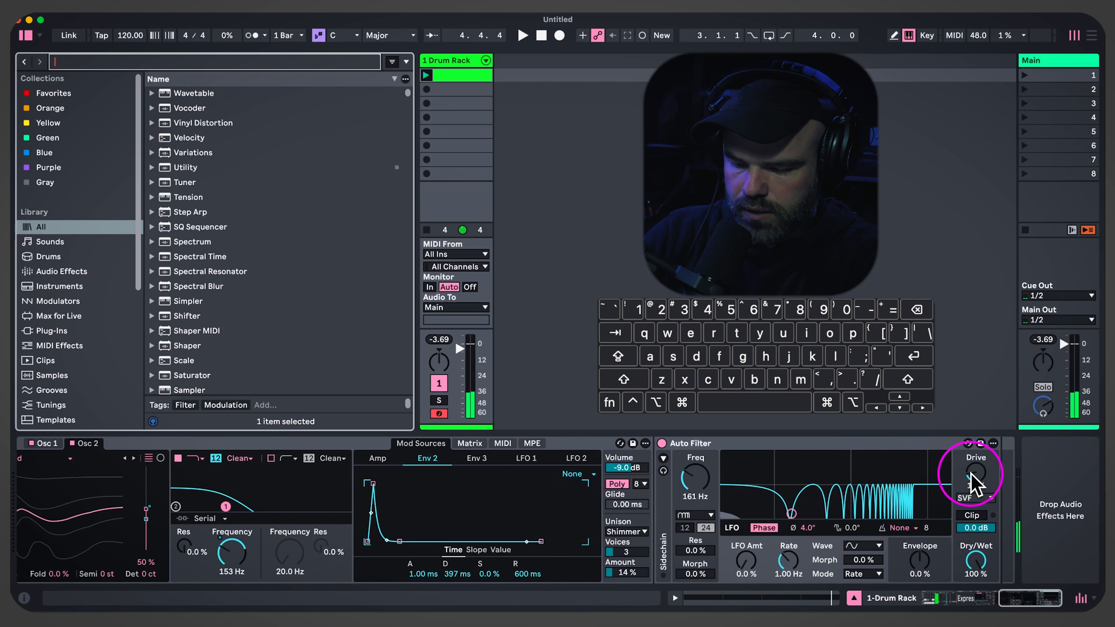
pyautogui.moveTo(240, 128); pyautogui.dragTo(940, 511)
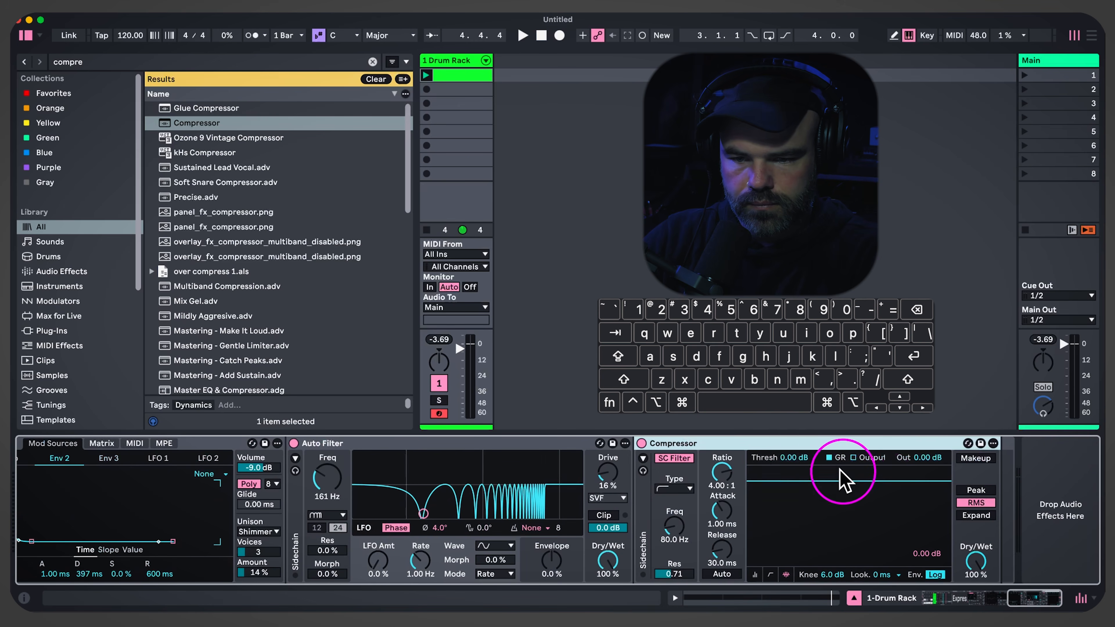
# Set the Compressor to Peak mode with a -17.4 dB threshold, 0.16 ms attack and 63.2 ms release during playback
pyautogui.press('space')
pyautogui.moveTo(803, 458); pyautogui.dragTo(803, 483)
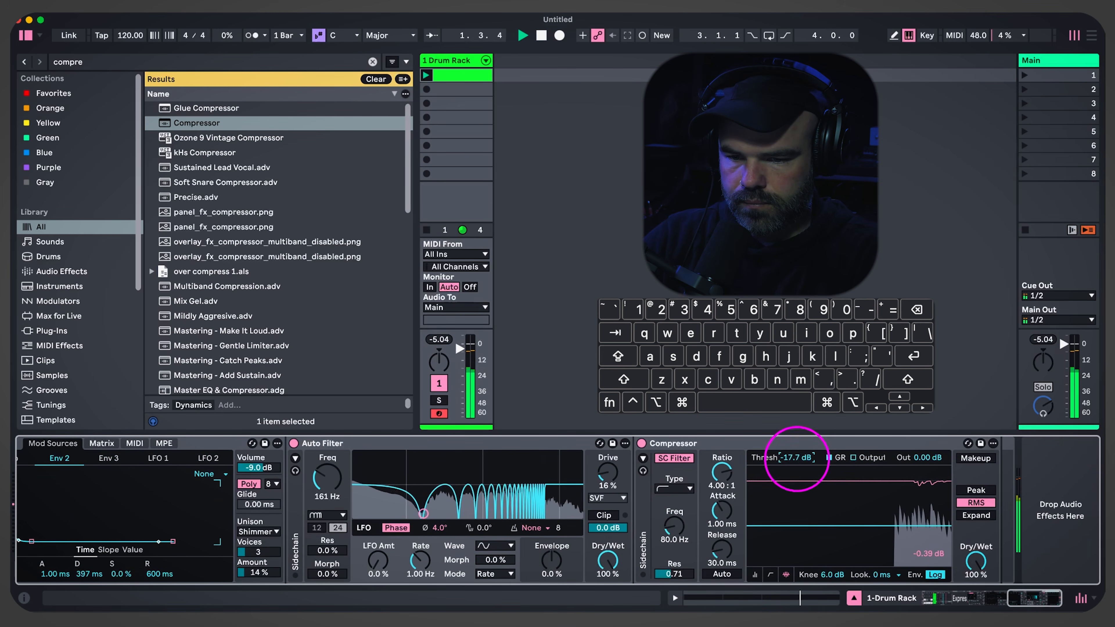
pyautogui.click(968, 490)
pyautogui.moveTo(722, 510)
pyautogui.mouseDown()
pyautogui.moveTo(722, 523)
pyautogui.moveTo(728, 510)
pyautogui.mouseUp()
pyautogui.moveTo(722, 548); pyautogui.dragTo(722, 539)
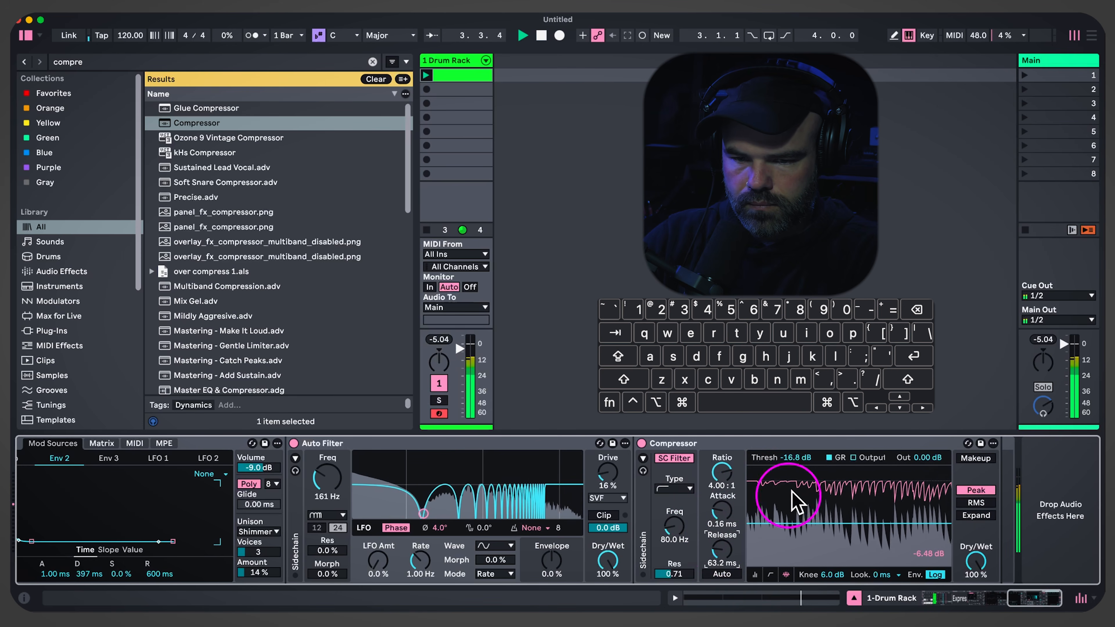
pyautogui.moveTo(800, 460); pyautogui.dragTo(800, 461)
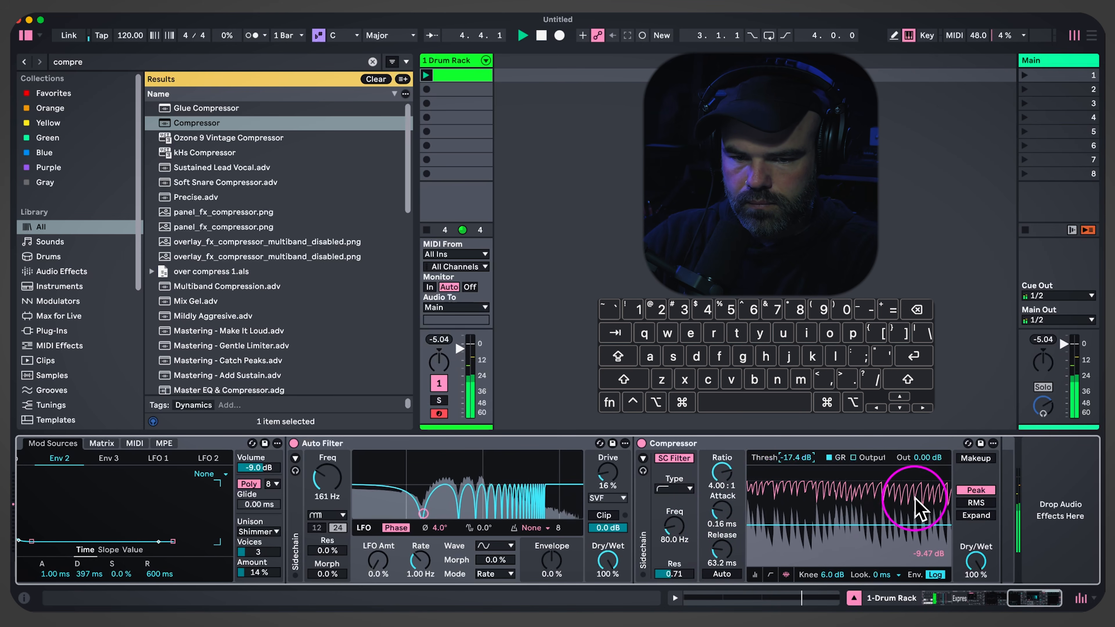
# Raise the Wavetable oscillator's transposition and readjust the Arpeggiator while the pattern plays
pyautogui.hscroll(-15, 769, 499)
pyautogui.moveTo(350, 572); pyautogui.dragTo(349, 553)
pyautogui.hscroll(-5, 350, 568)
pyautogui.moveTo(250, 558); pyautogui.dragTo(265, 559)
pyautogui.hscroll(-10, 435, 568)
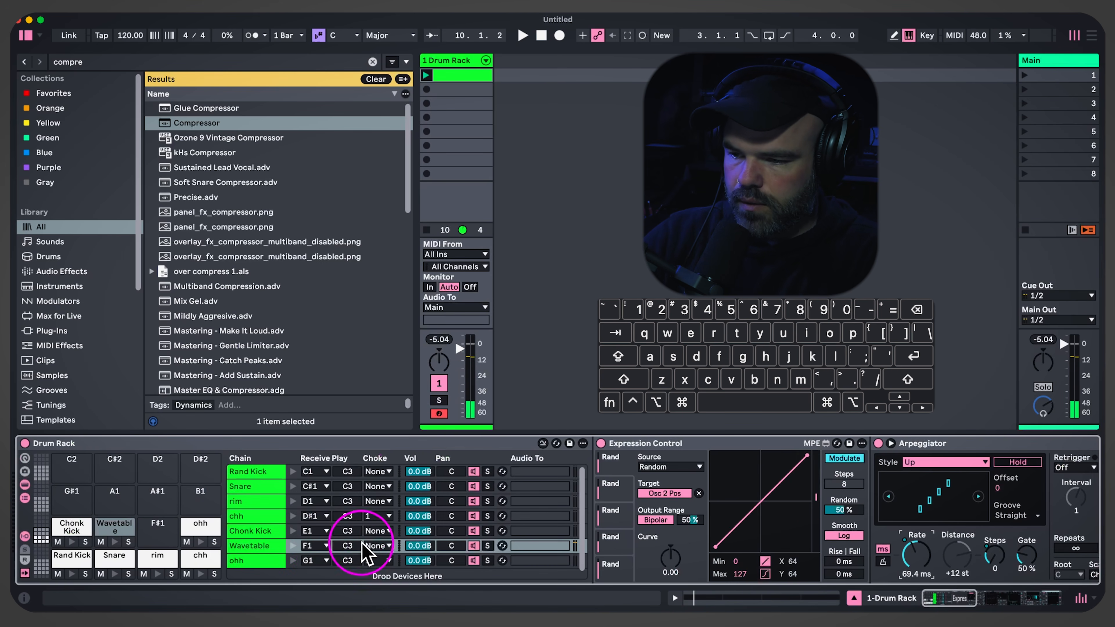
# Open the drum clip's notes and delete all four Wavetable notes
pyautogui.click(474, 85)
pyautogui.doubleClick(474, 84)
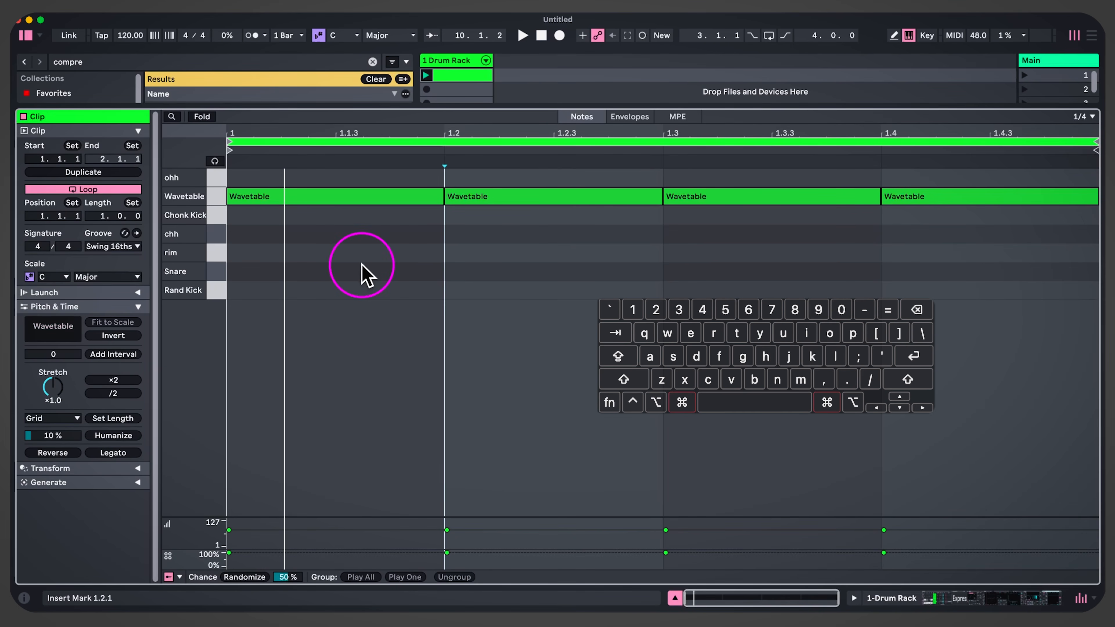
pyautogui.press('Delete')
pyautogui.moveTo(322, 294); pyautogui.dragTo(448, 294)
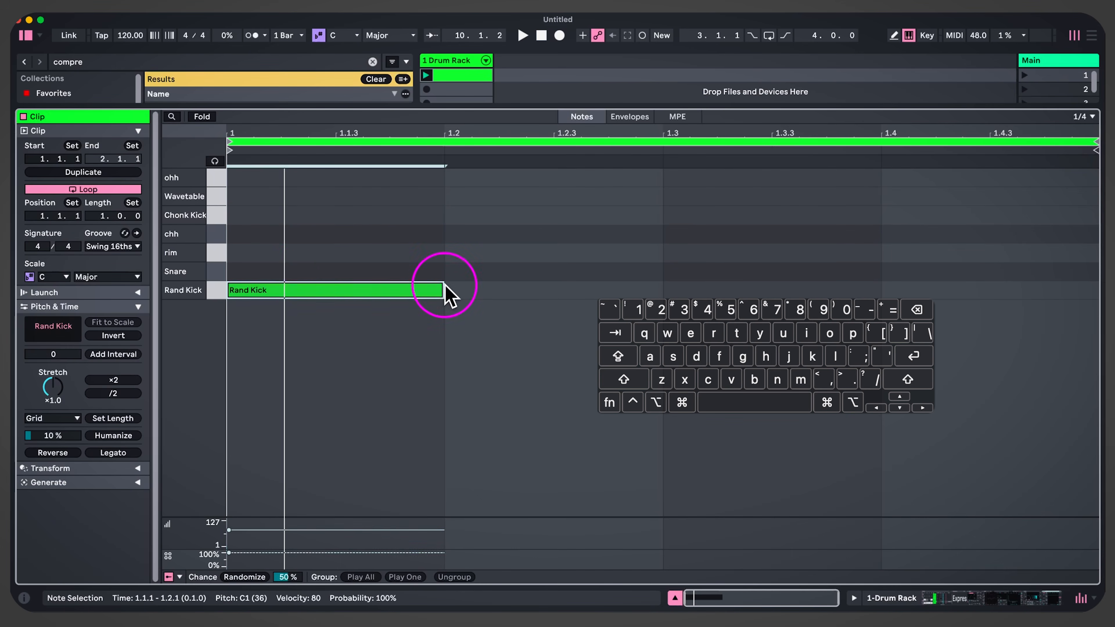
pyautogui.click(380, 288)
pyautogui.click(297, 289)
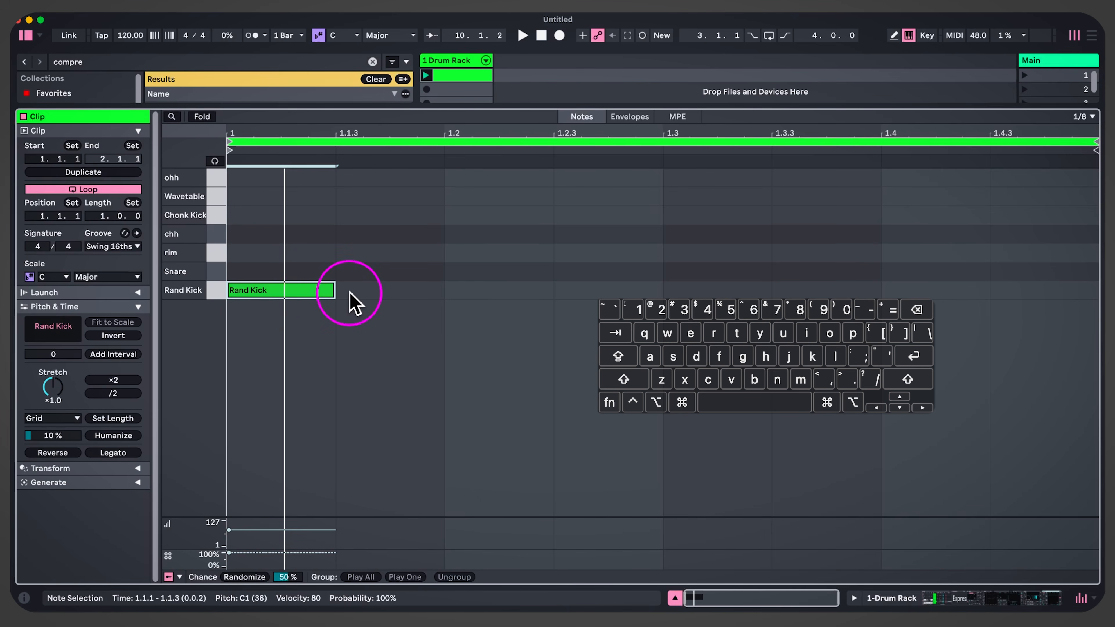
# Refine the grid to 1/16 and replace the Rand Kick note with four sixteenth notes filling the first beat
pyautogui.press('super+1')
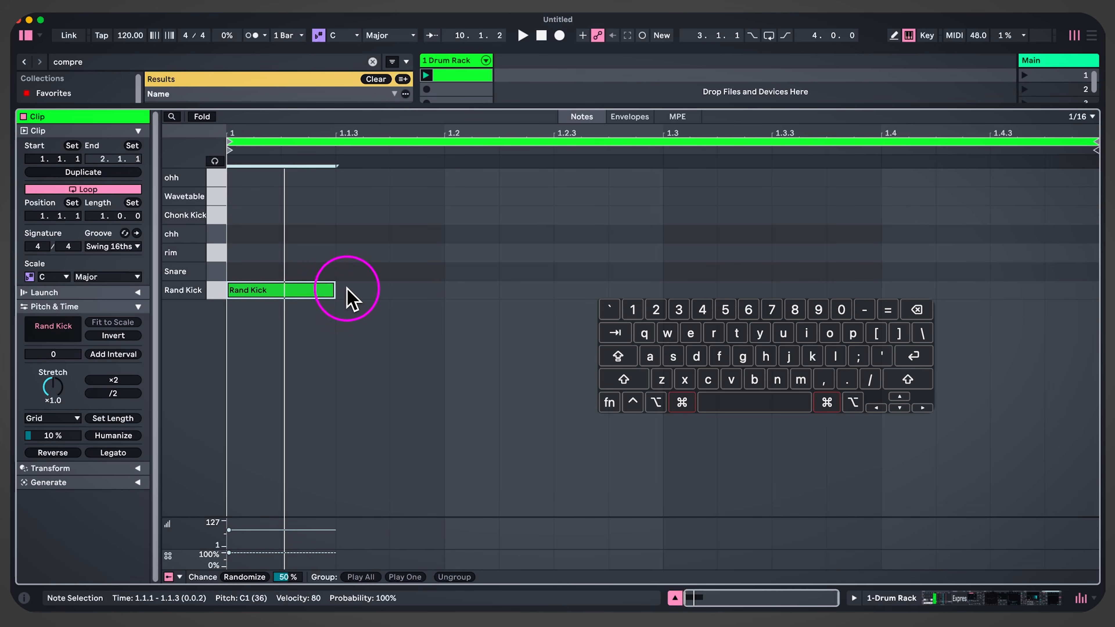
pyautogui.click(299, 287)
pyautogui.doubleClick(271, 291)
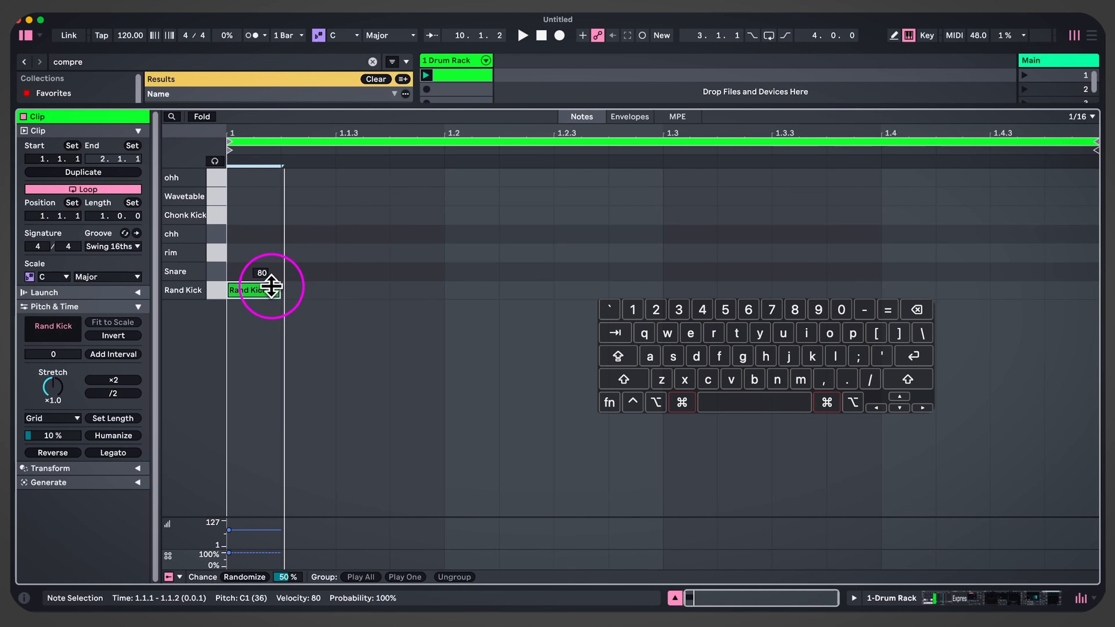
pyautogui.press('super+d')
pyautogui.press('super+d')
pyautogui.press('super+d')
# Set the chance of the four Rand Kick notes to 35 % and repeat them across the whole bar
pyautogui.moveTo(422, 254); pyautogui.dragTo(263, 310)
pyautogui.moveTo(270, 555); pyautogui.dragTo(270, 562)
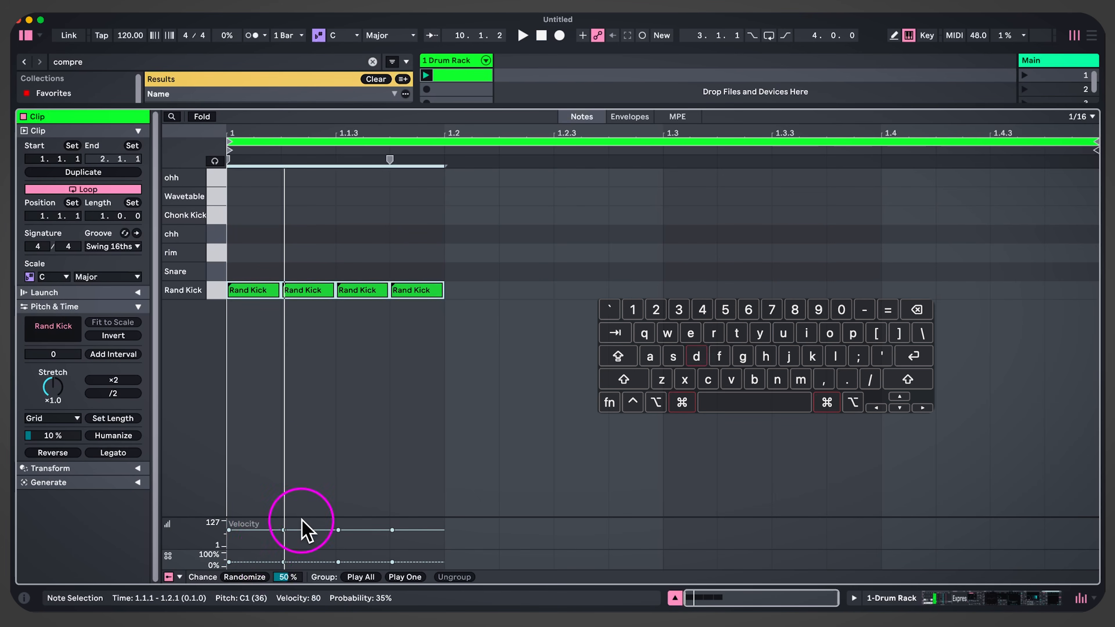
pyautogui.press('super+d')
pyautogui.press('super+d')
pyautogui.press('super+d')
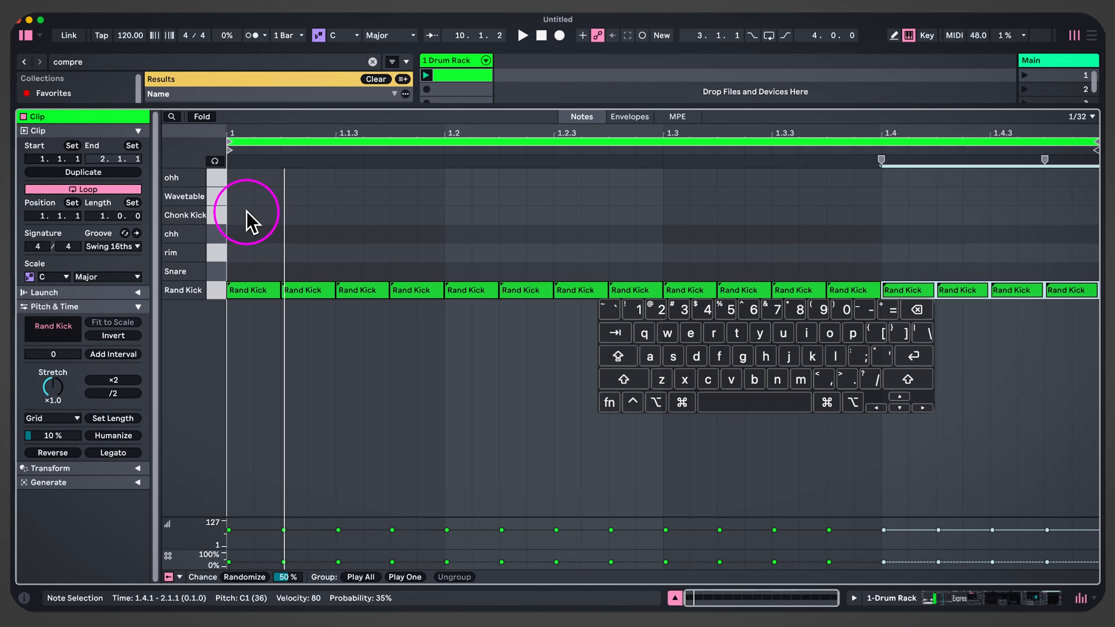
# Add a 1/32 rim note on beat 1 with 26 % chance and duplicate it until the first beat is filled
pyautogui.doubleClick(246, 252)
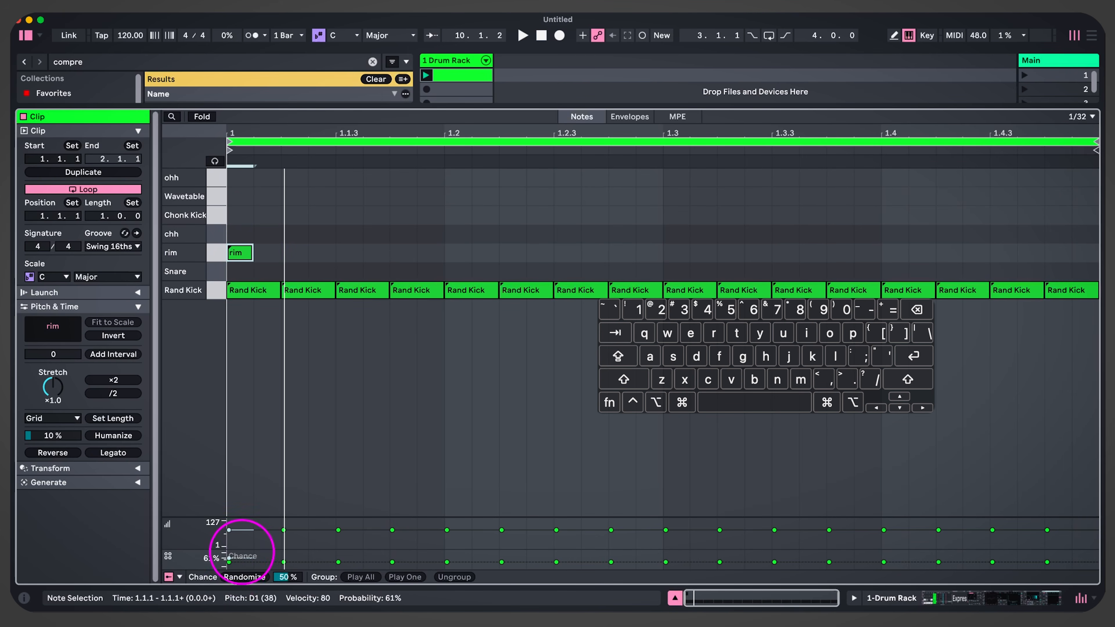
pyautogui.press('super+d')
pyautogui.press('super+d')
pyautogui.press('super+d')
pyautogui.press('super+d')
pyautogui.press('super+d')
pyautogui.press('super+d')
pyautogui.press('super+d')
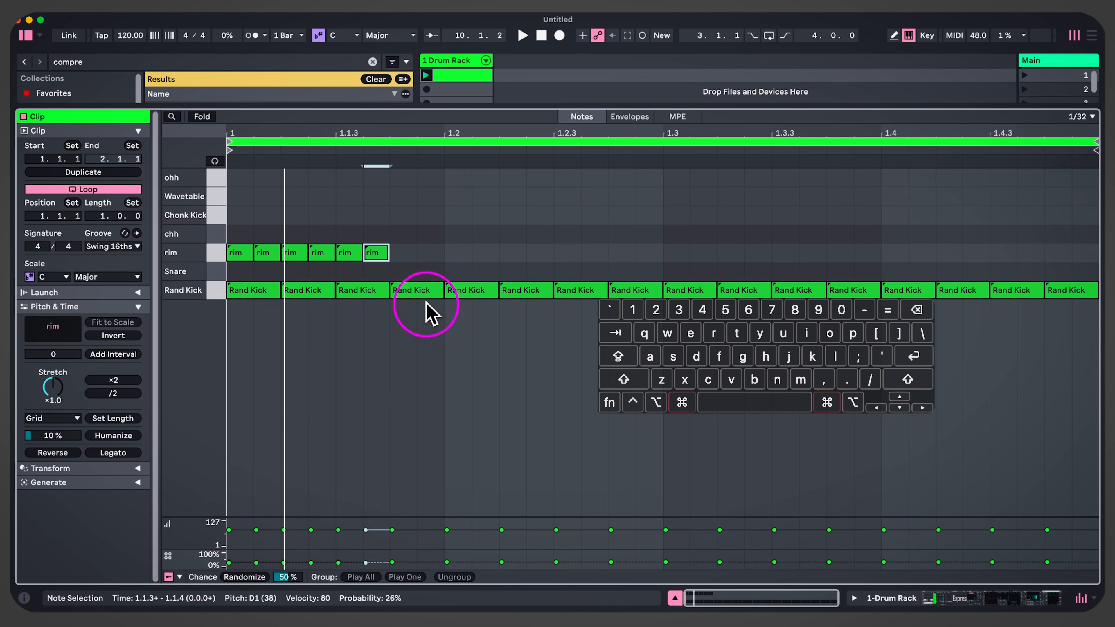
# Repeat the first beat's eight rim notes across the rest of the bar
pyautogui.moveTo(440, 222); pyautogui.dragTo(231, 273)
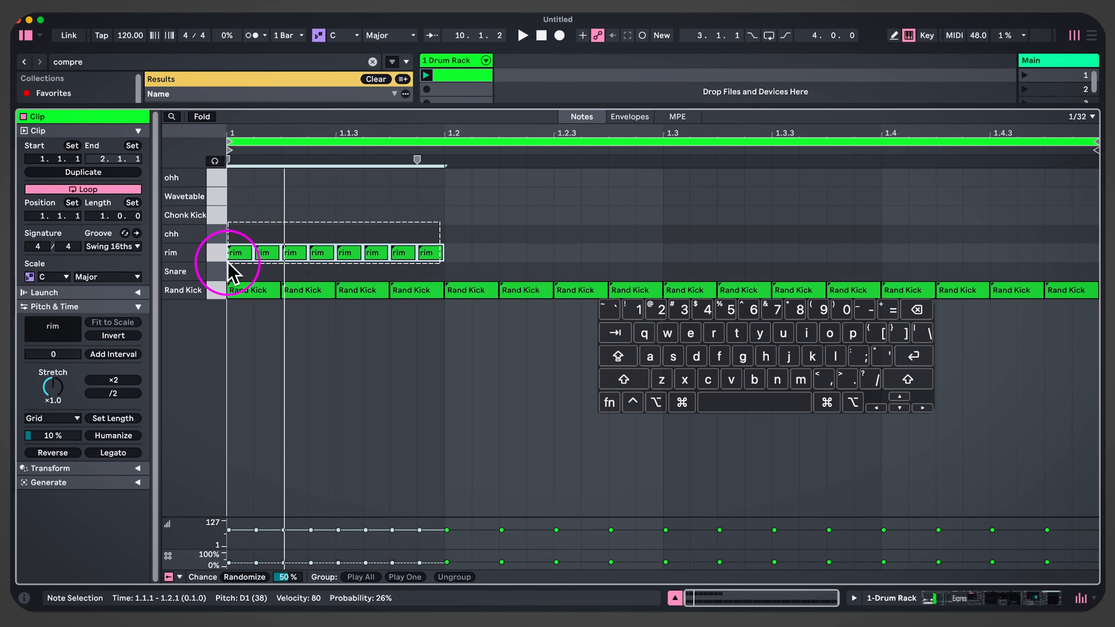
pyautogui.press('super+d')
pyautogui.press('super+d')
pyautogui.press('super+d')
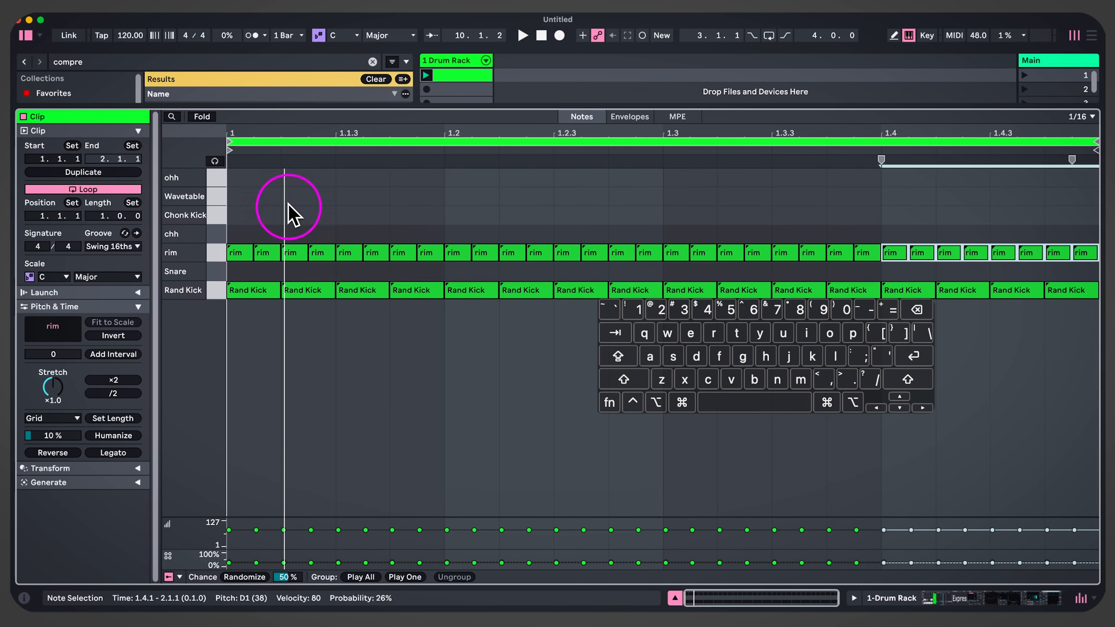
# On a 1/8 grid, place Chonk Kick notes on all four beats and Snare notes on beats 2 and 4
pyautogui.press('super+2')
pyautogui.press('super+2')
pyautogui.doubleClick(262, 216)
pyautogui.doubleClick(536, 219)
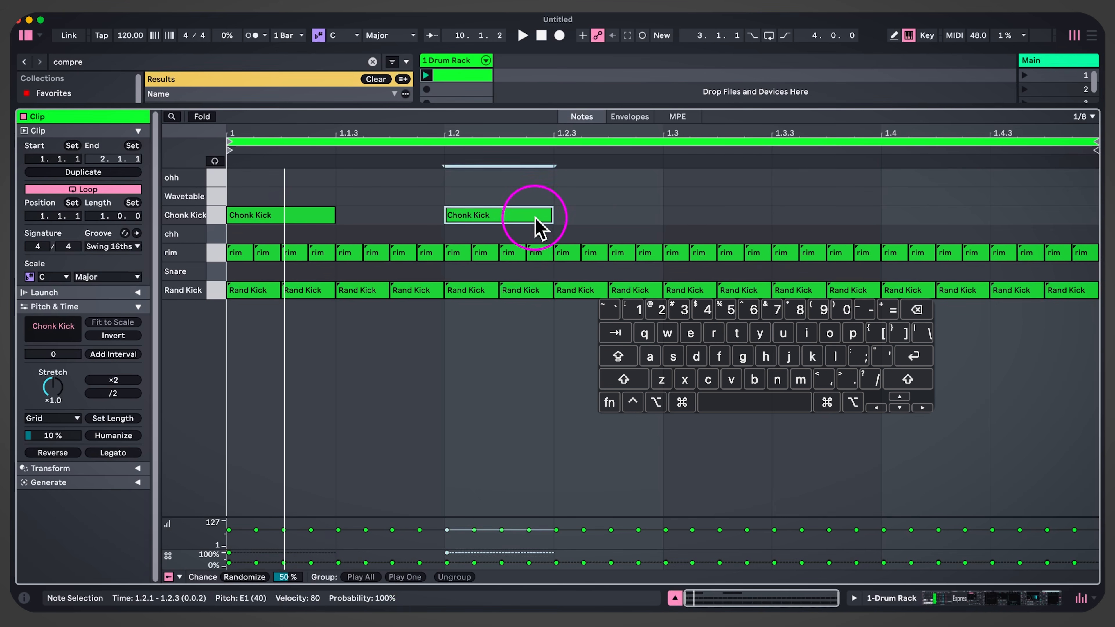
pyautogui.doubleClick(761, 219)
pyautogui.doubleClick(891, 215)
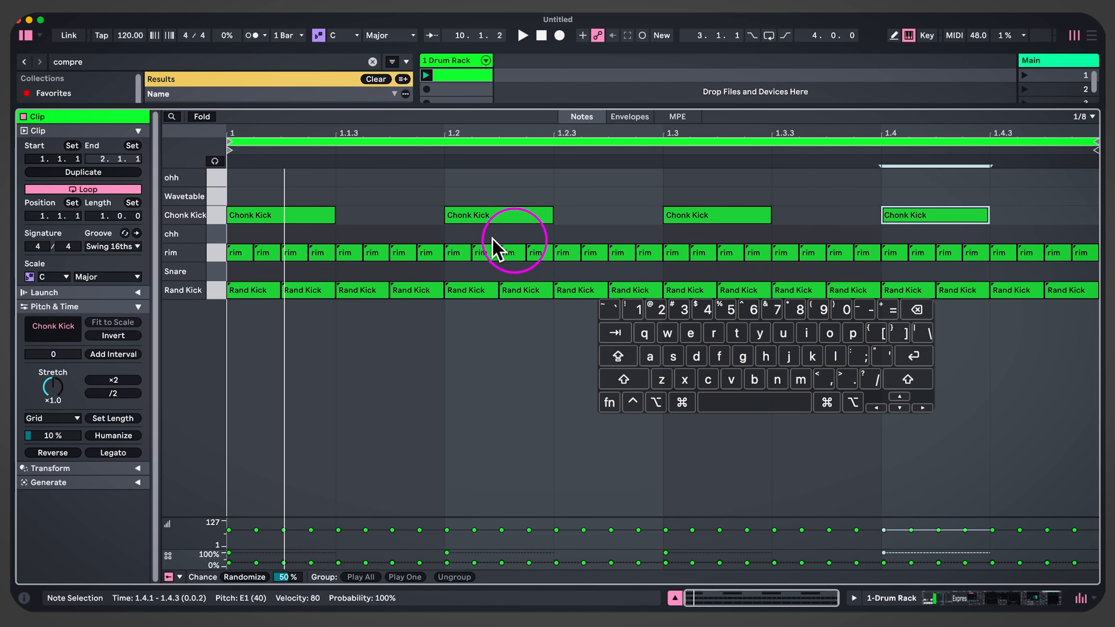
pyautogui.doubleClick(453, 271)
pyautogui.doubleClick(907, 272)
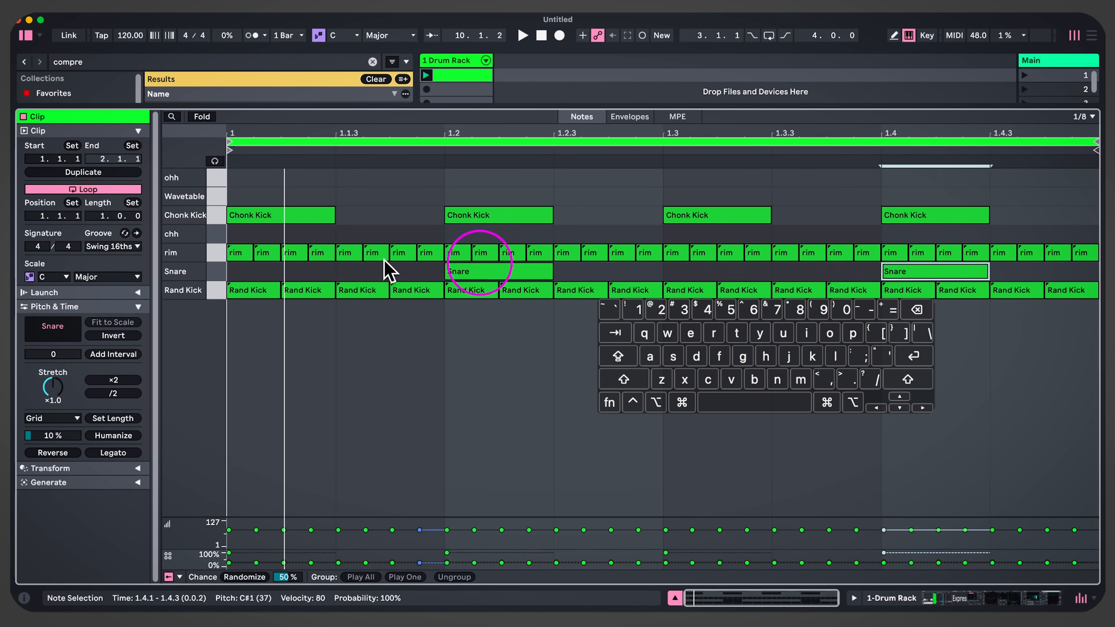
# Add eighth-note chh hits on the first three off-beats and an ohh hit on the last off-beat at 1.4.3
pyautogui.doubleClick(382, 232)
pyautogui.doubleClick(578, 232)
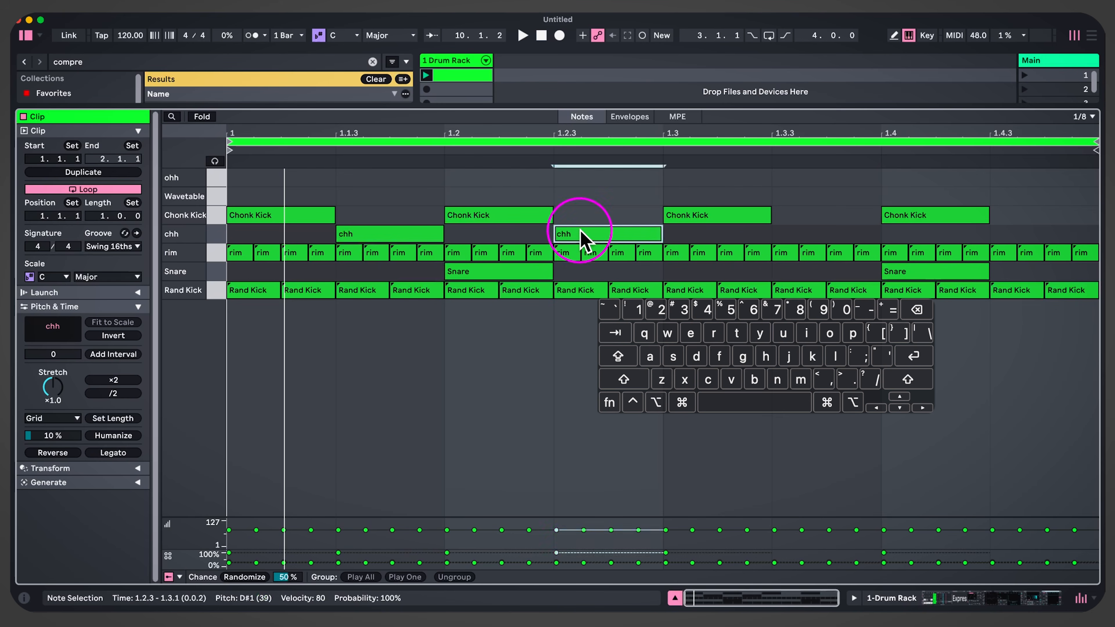
pyautogui.doubleClick(818, 235)
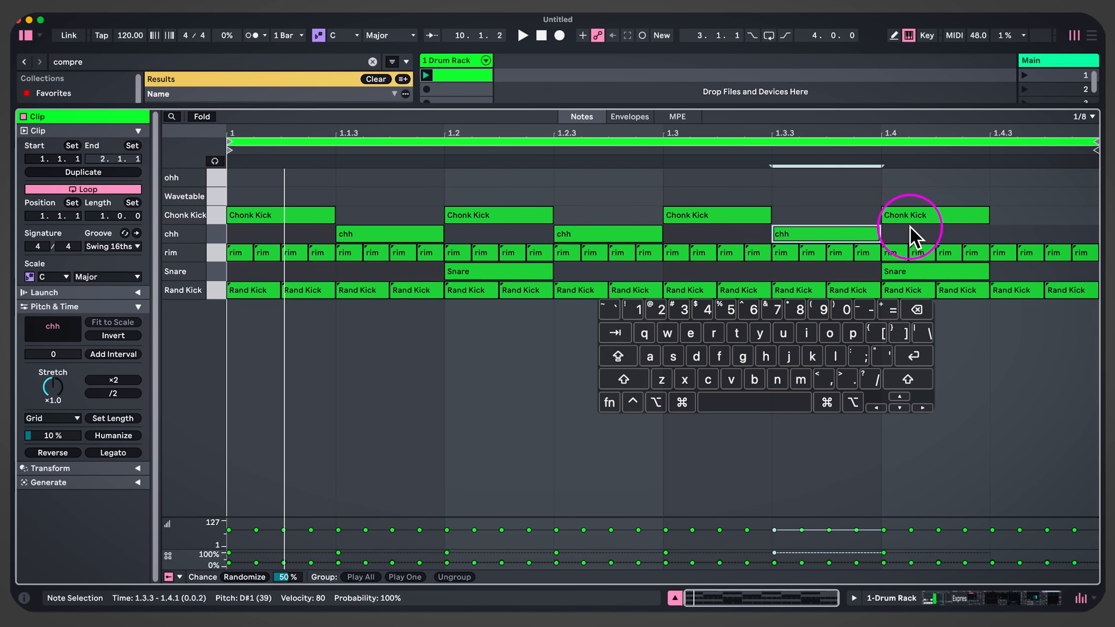
pyautogui.doubleClick(1005, 178)
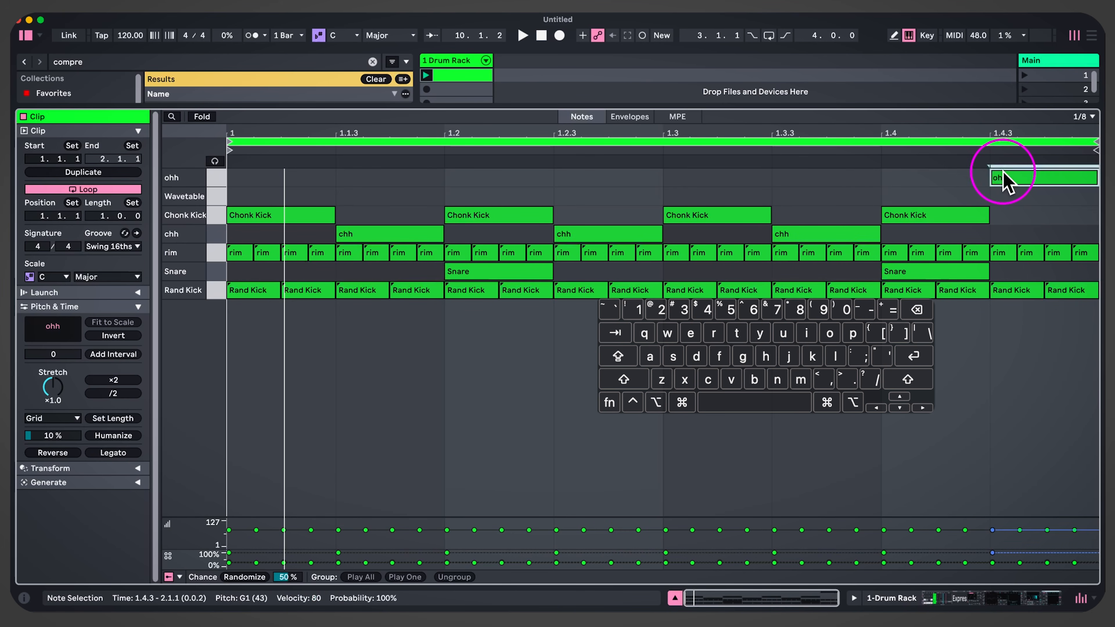
# Add quarter-note Wavetable hits on beats 2 and 4, set their chance to 31 % and play the pattern
pyautogui.press('super+2')
pyautogui.doubleClick(528, 193)
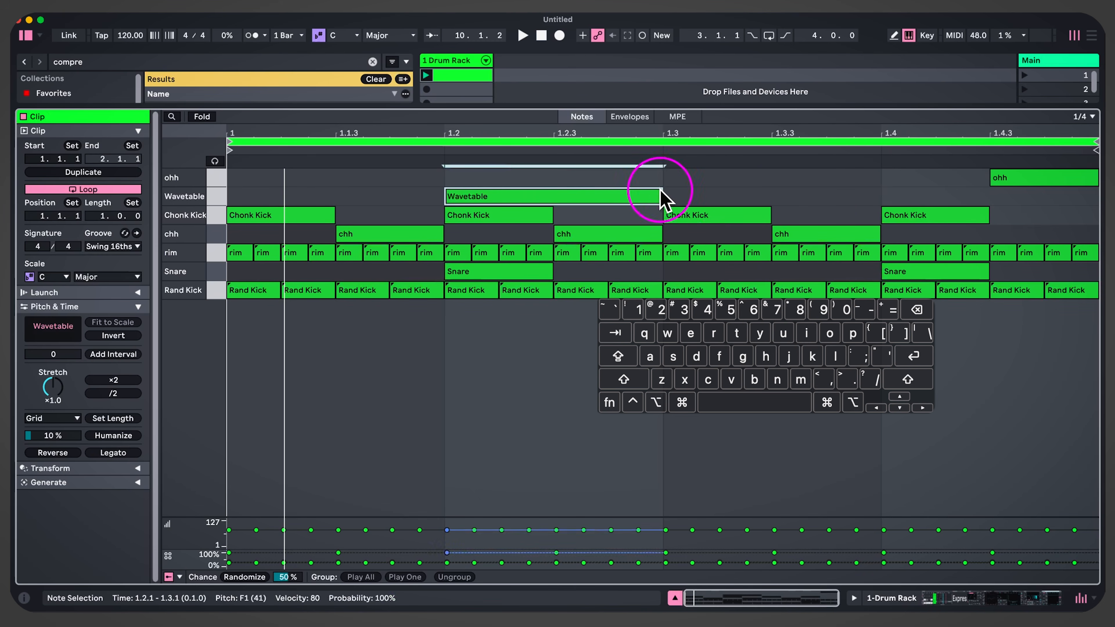
pyautogui.doubleClick(920, 197)
pyautogui.keyDown('shift'); pyautogui.click(598, 198); pyautogui.keyUp('shift')
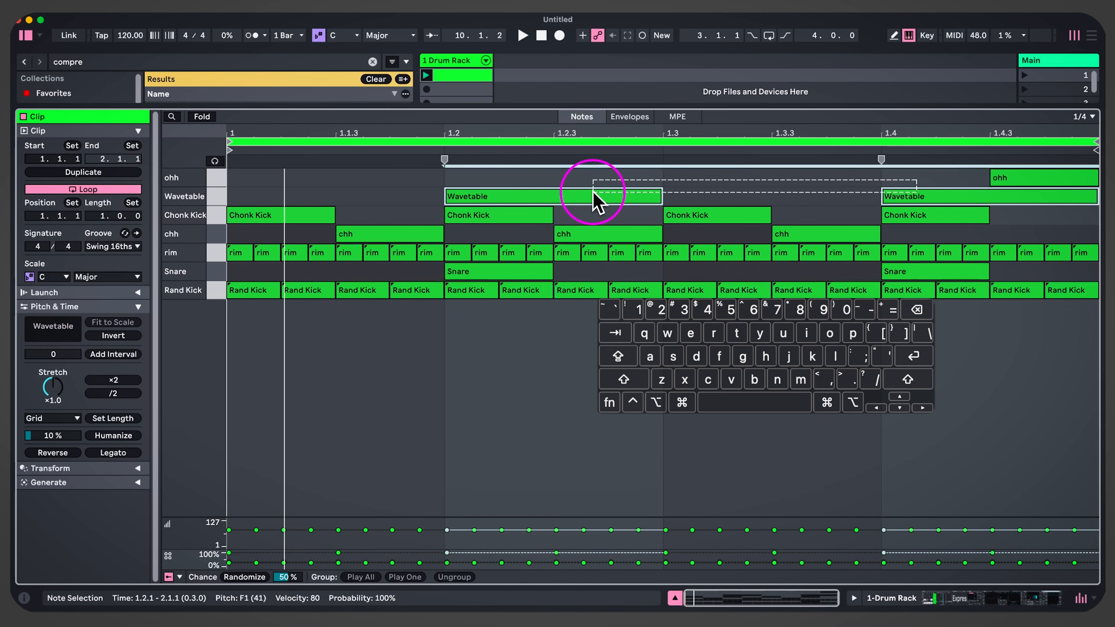
pyautogui.moveTo(464, 553); pyautogui.dragTo(464, 562)
pyautogui.press('space')
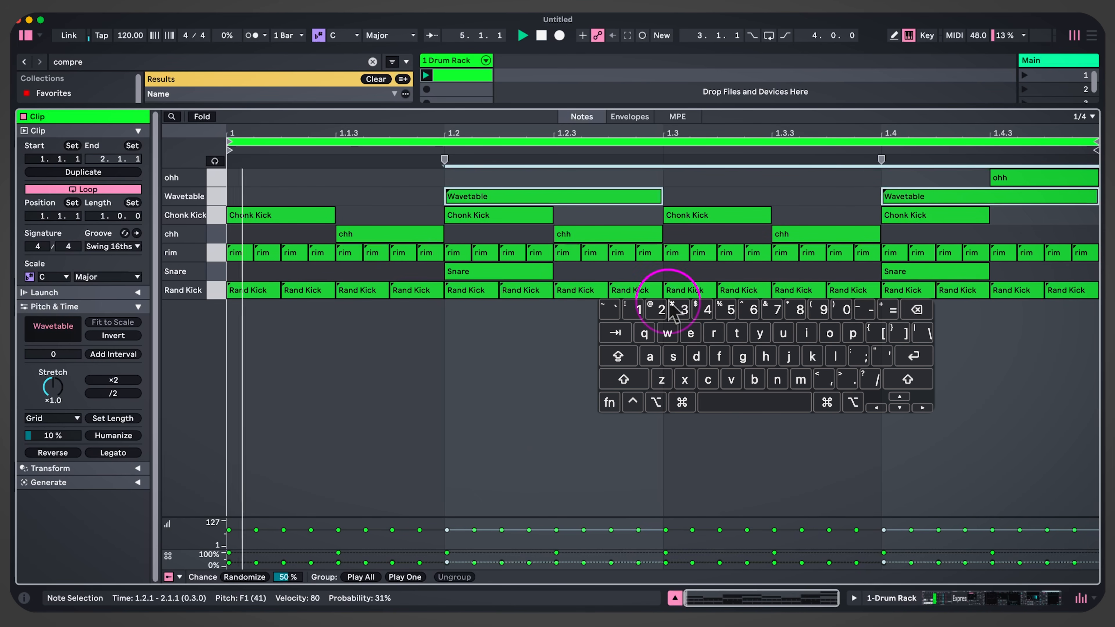
pyautogui.click(522, 253)
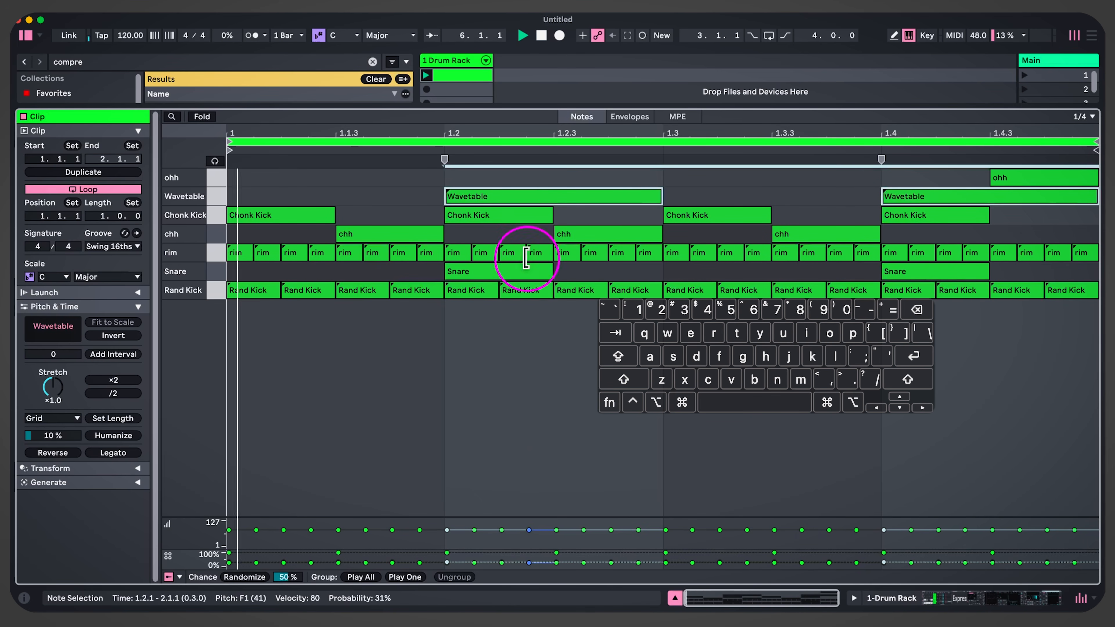
pyautogui.click(485, 257)
pyautogui.click(481, 235)
pyautogui.click(483, 216)
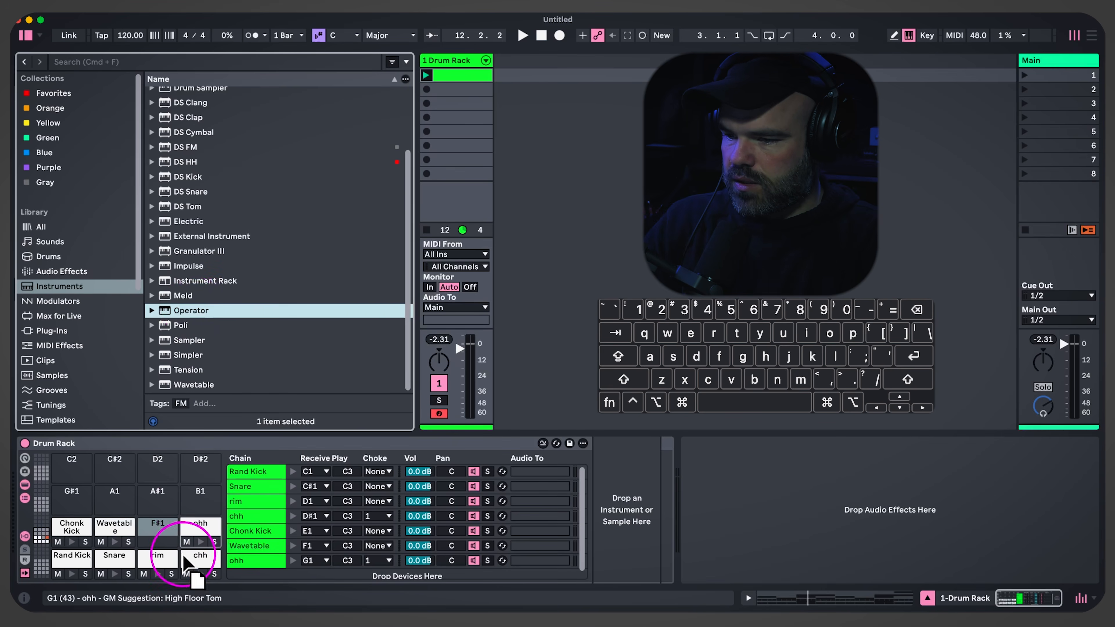
# Load an Operator instrument onto the empty F#1 pad of the Drum Rack
pyautogui.moveTo(155, 568); pyautogui.dragTo(155, 528)
pyautogui.click(692, 444)
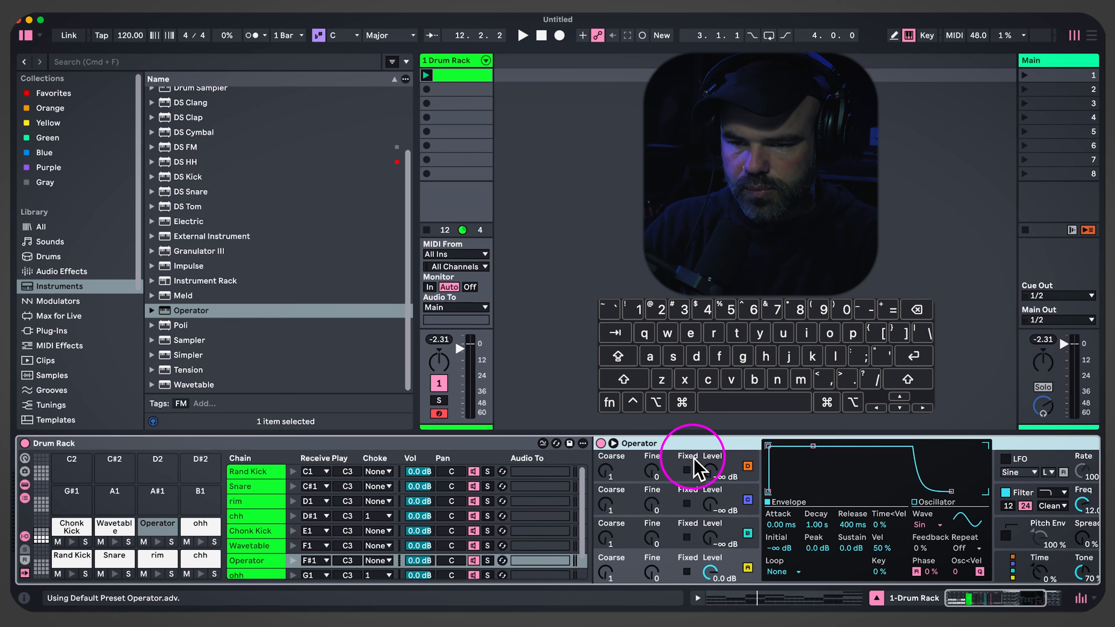
pyautogui.hscroll(5, 694, 459)
pyautogui.hscroll(-2, 566, 505)
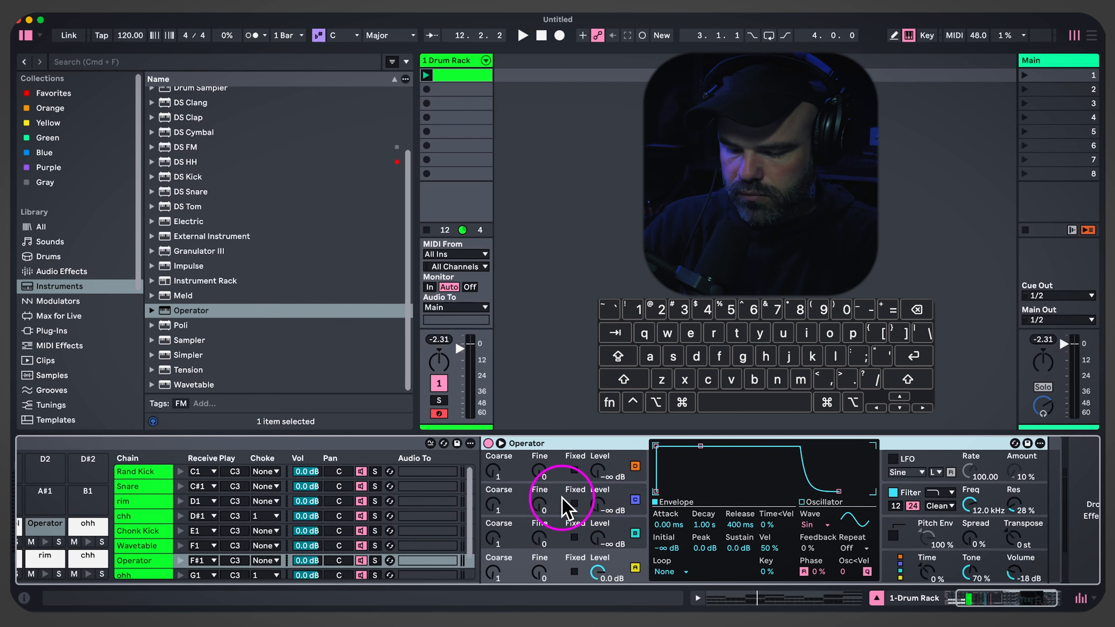
# Find Expression Control, place it before Operator and load its Expression Control-1.adv preset
pyautogui.press('super+f')
pyautogui.write('expre')
pyautogui.press('Down')
pyautogui.press('Down')
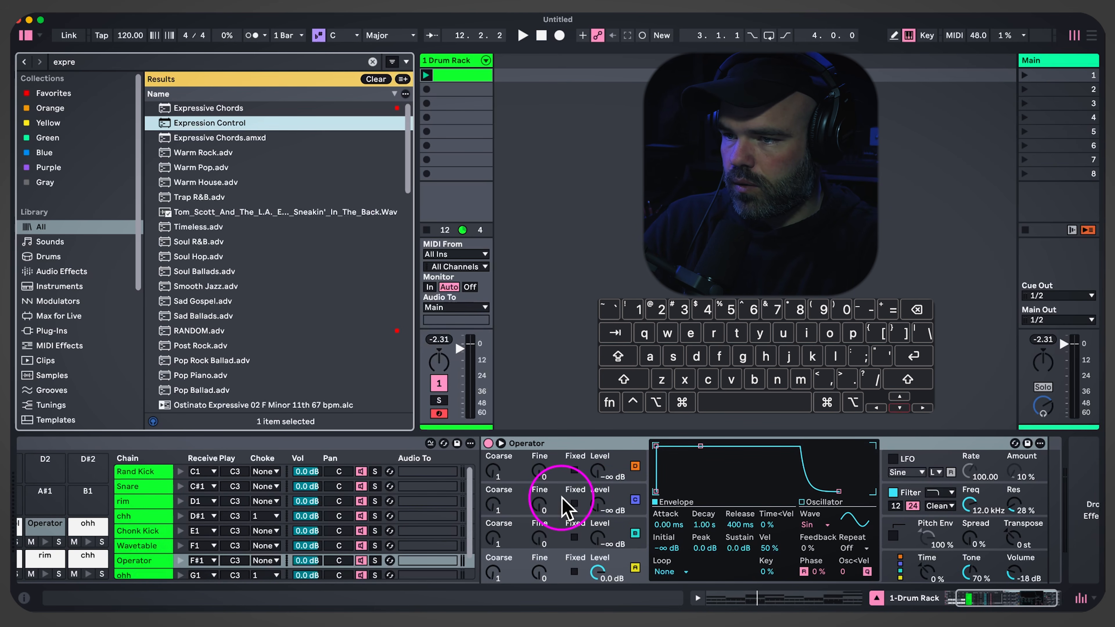
pyautogui.moveTo(193, 123); pyautogui.dragTo(538, 527)
pyautogui.click(724, 443)
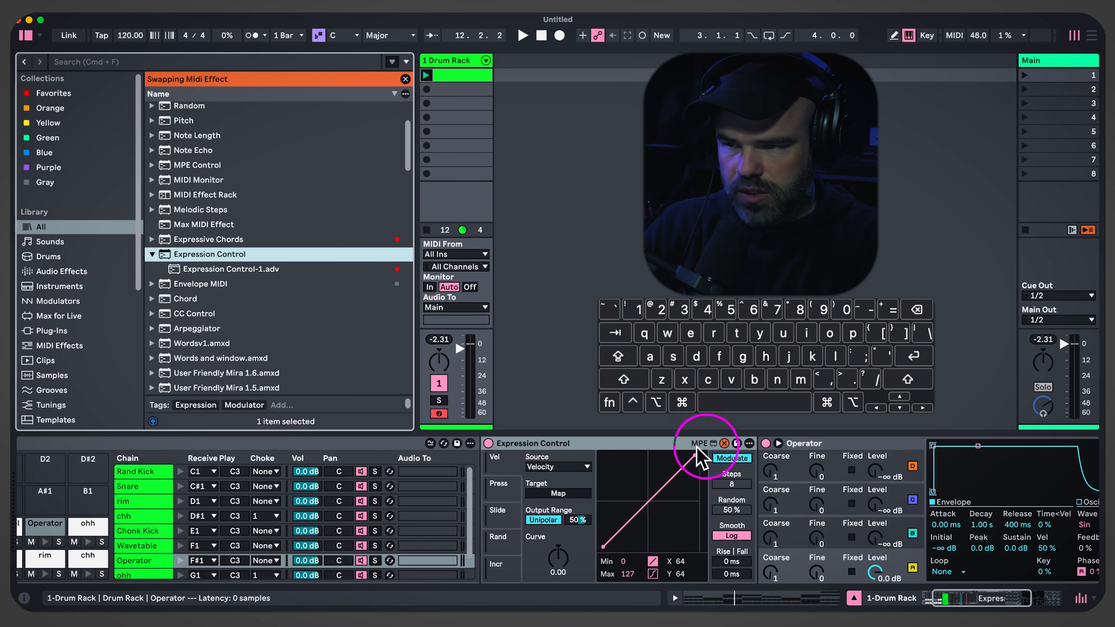
pyautogui.doubleClick(232, 269)
pyautogui.hscroll(5, 709, 517)
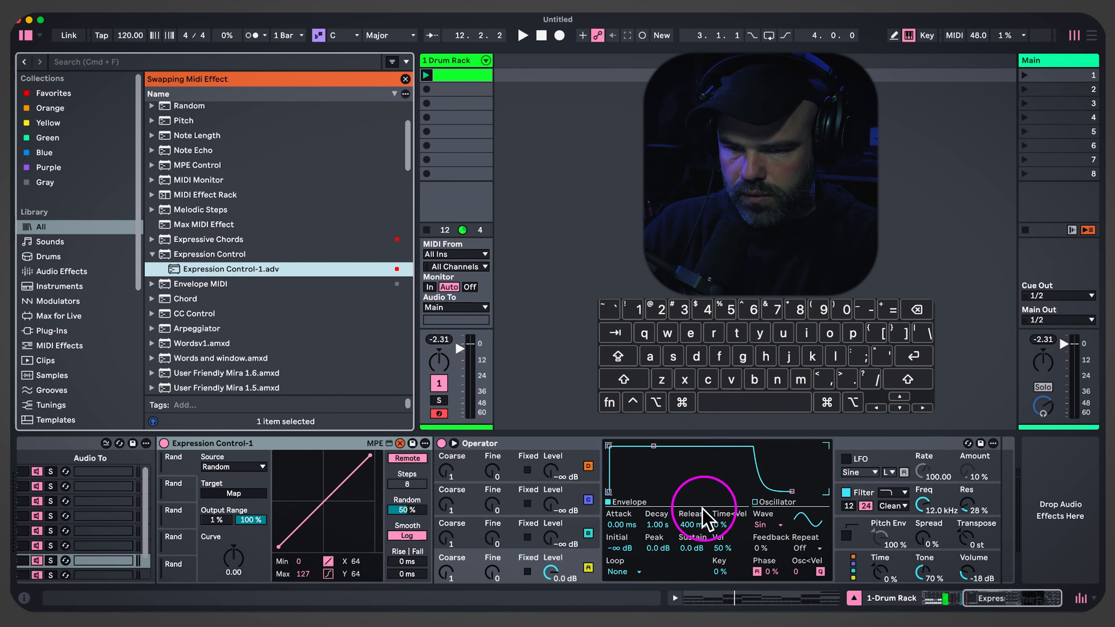
# Map Expression Control's first four random slots to the levels of Operator's oscillators D, C, B and A
pyautogui.click(234, 493)
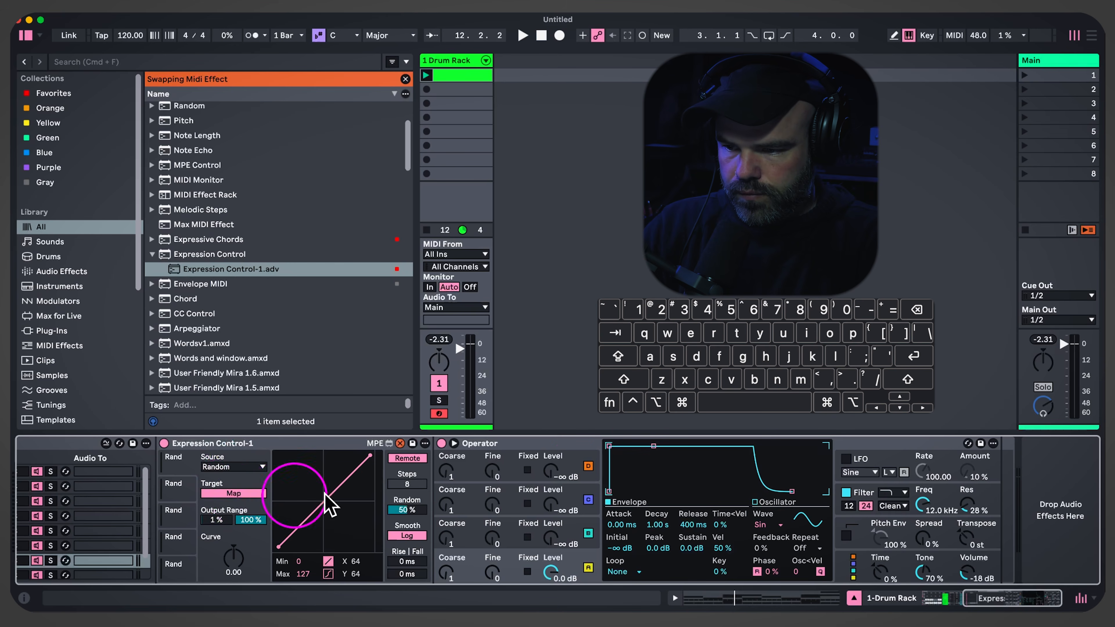
pyautogui.click(547, 474)
pyautogui.click(182, 493)
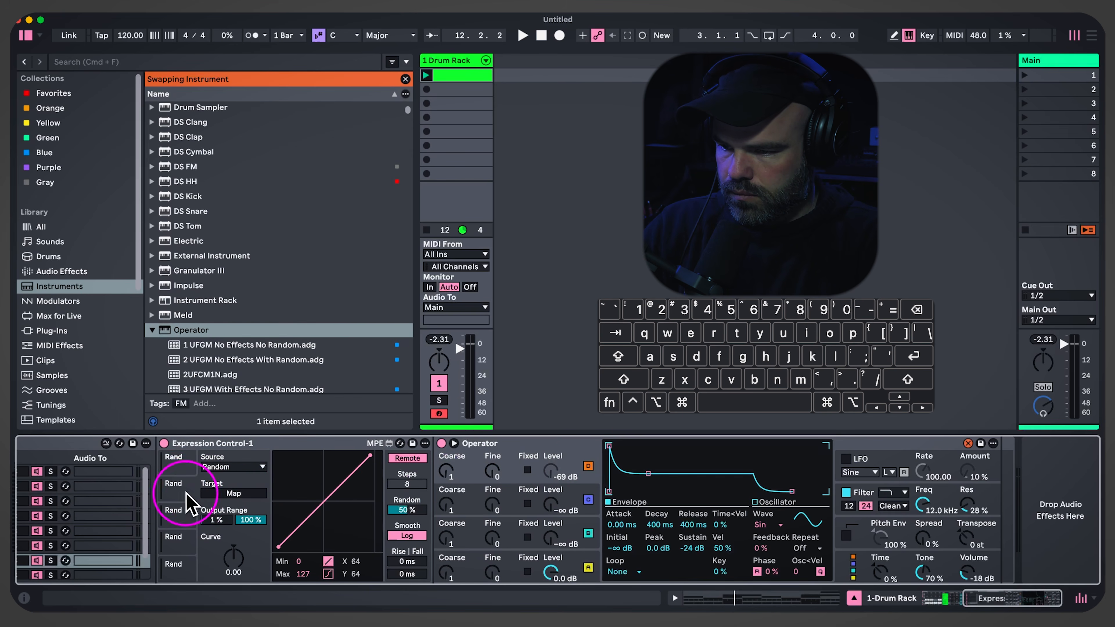
pyautogui.click(550, 505)
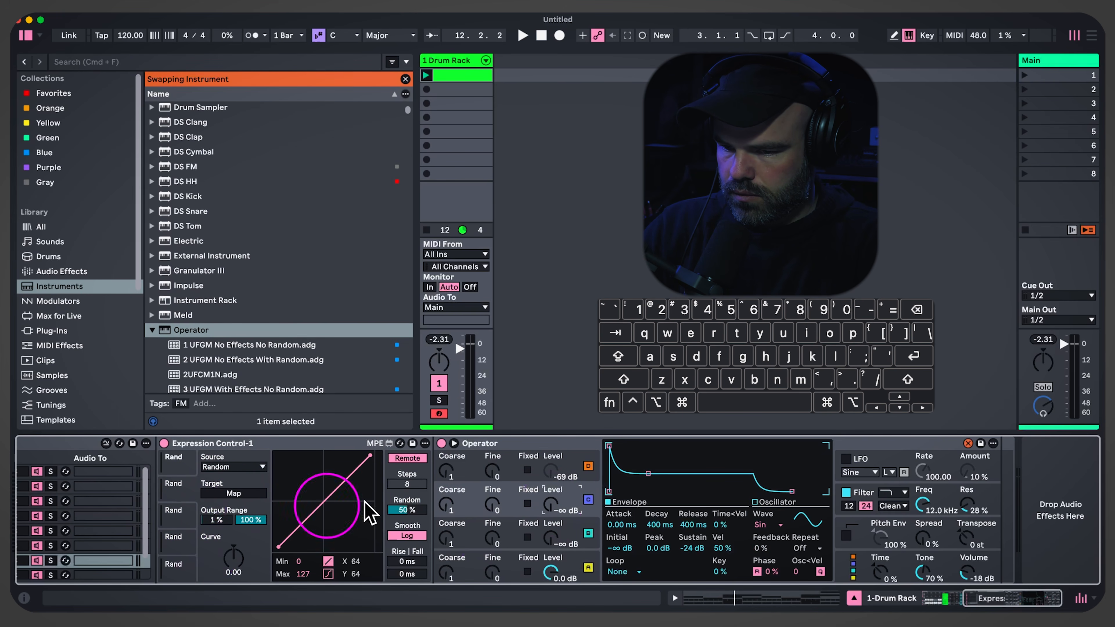
pyautogui.click(234, 493)
pyautogui.click(551, 506)
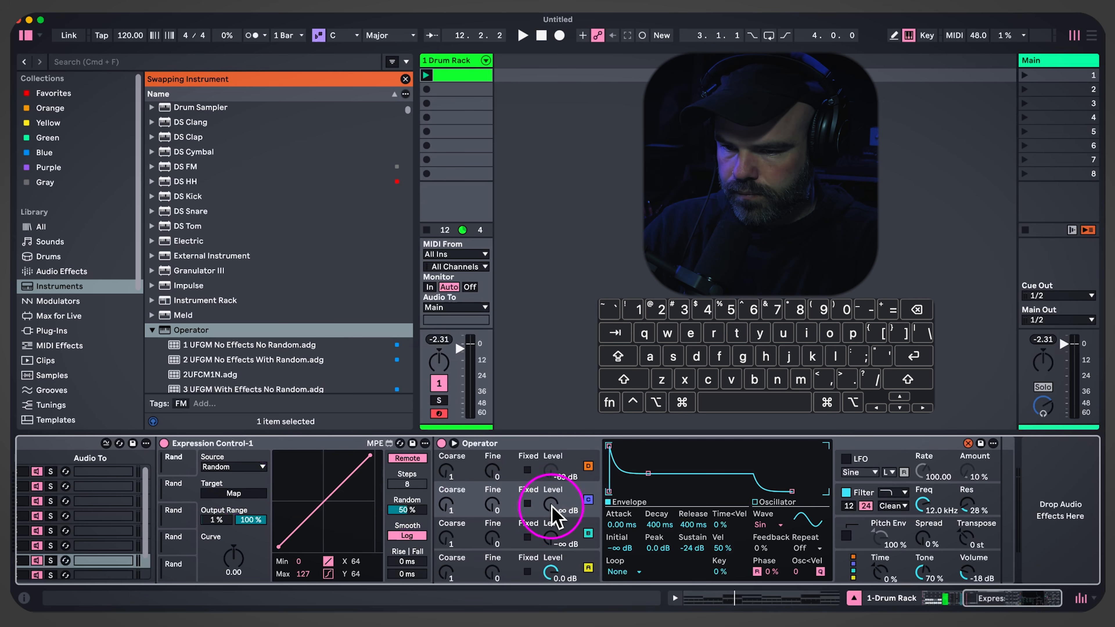
pyautogui.click(176, 519)
pyautogui.click(233, 493)
pyautogui.click(551, 539)
pyautogui.click(178, 569)
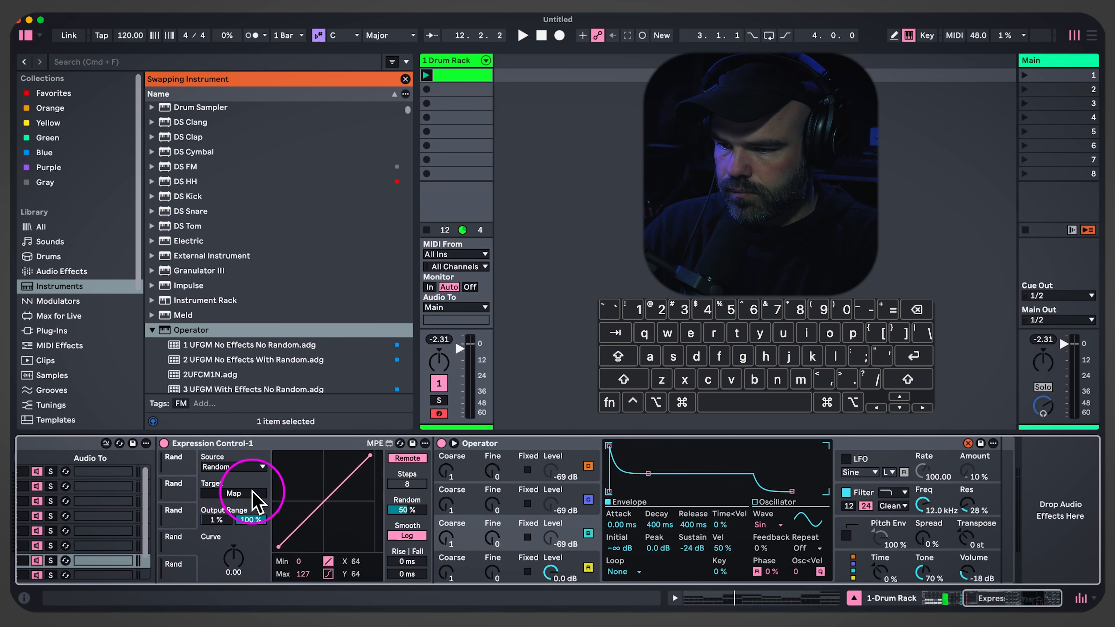
pyautogui.click(550, 572)
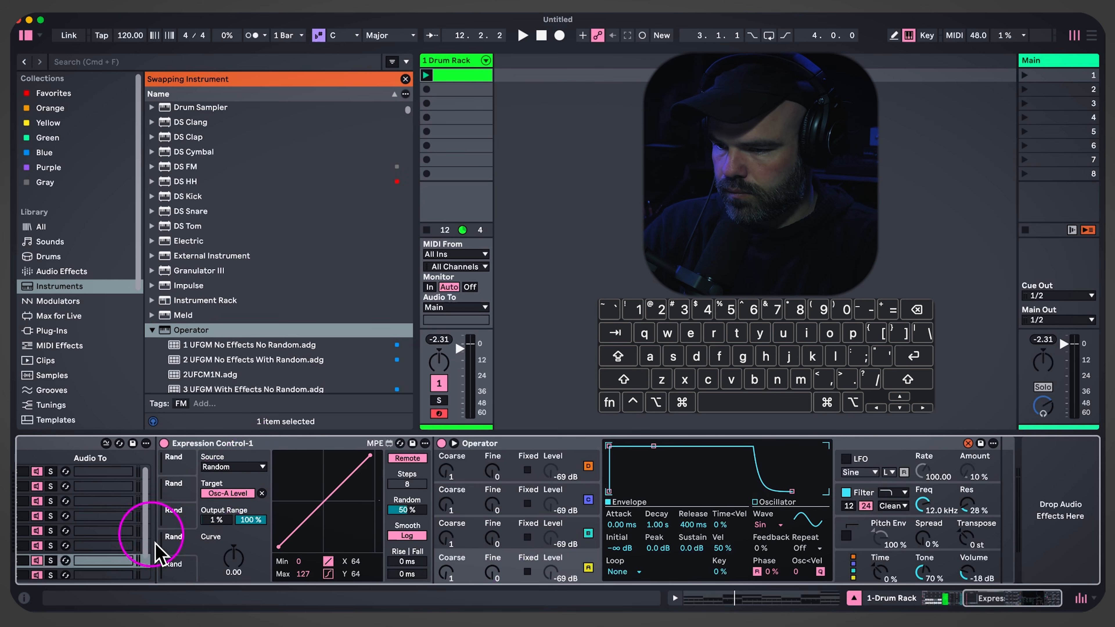
# Map the fifth random slot to Operator's filter frequency with 10 steps
pyautogui.click(176, 565)
pyautogui.click(234, 494)
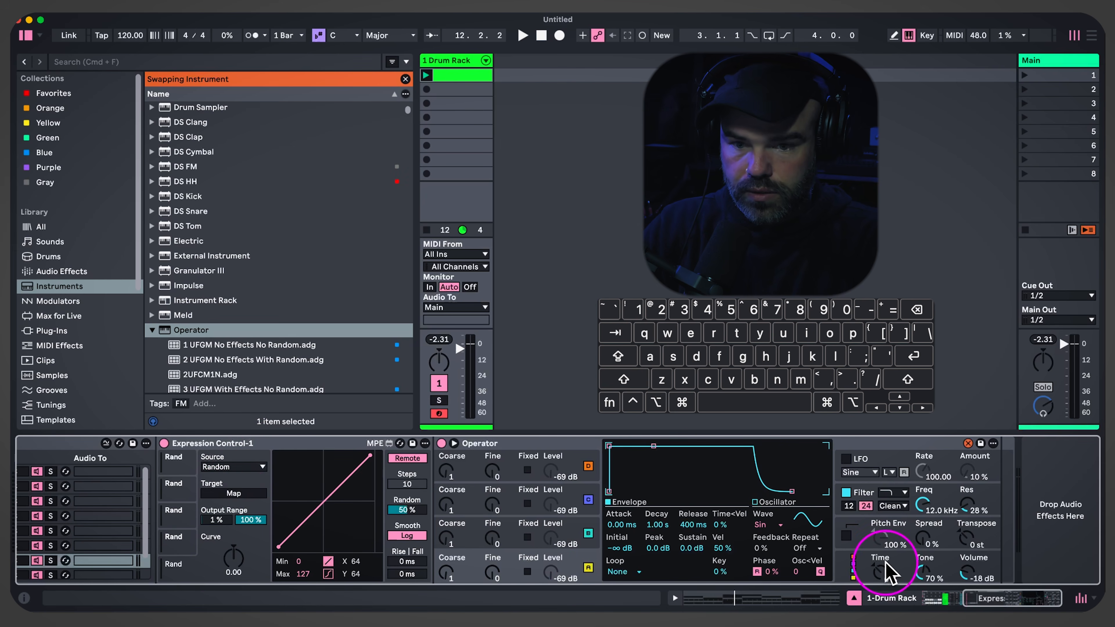
pyautogui.click(926, 507)
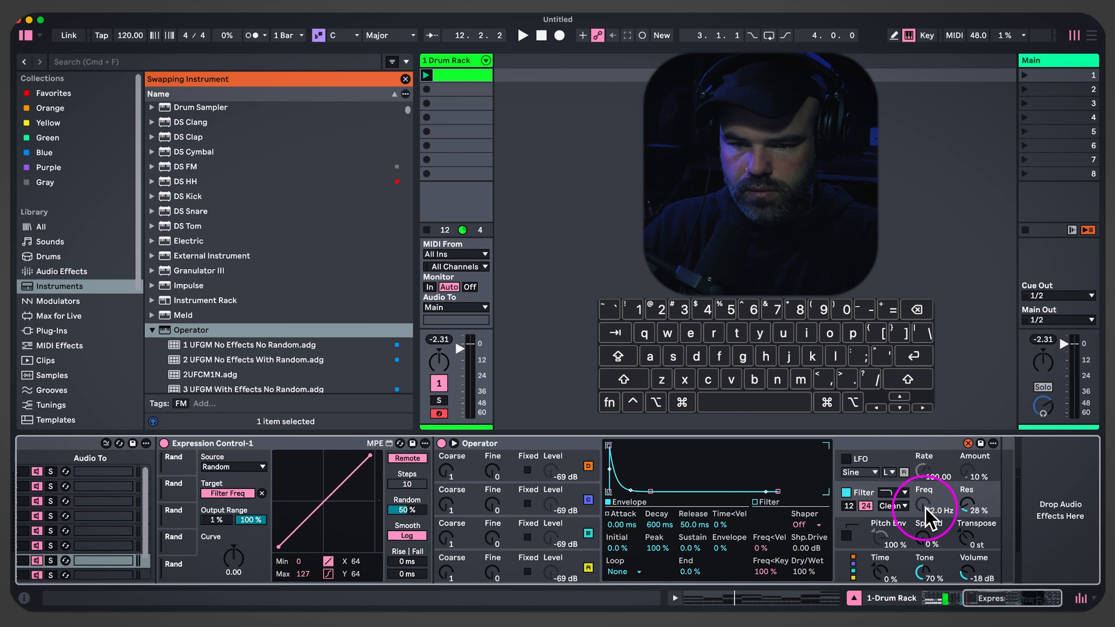
# Add a second, unmapped Expression Control-1 device between the first one and Operator
pyautogui.click(314, 443)
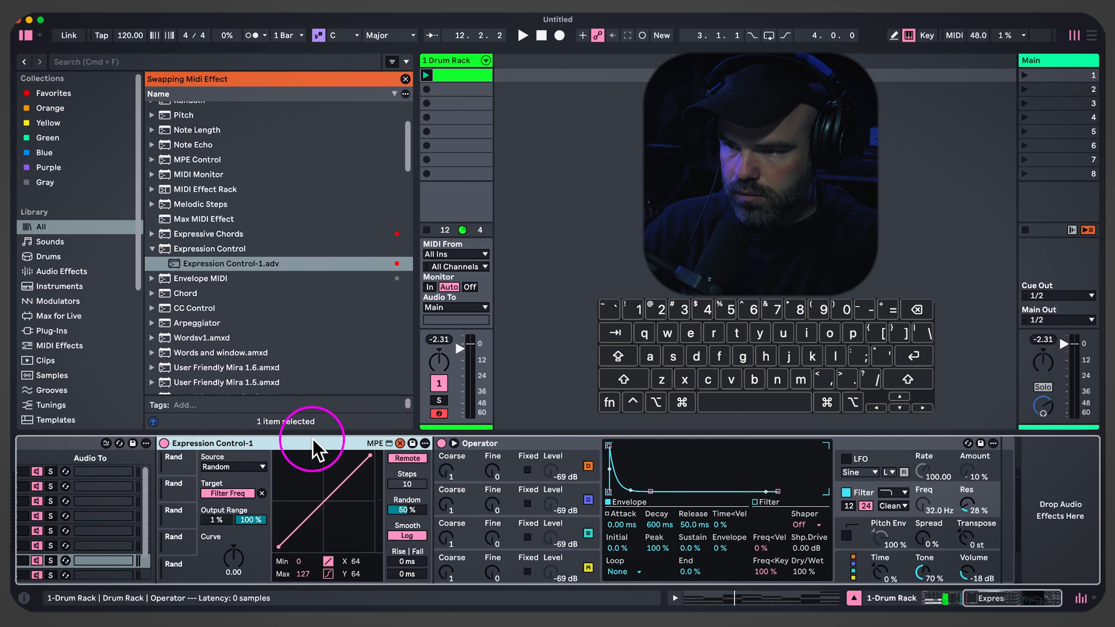
pyautogui.press('super+d')
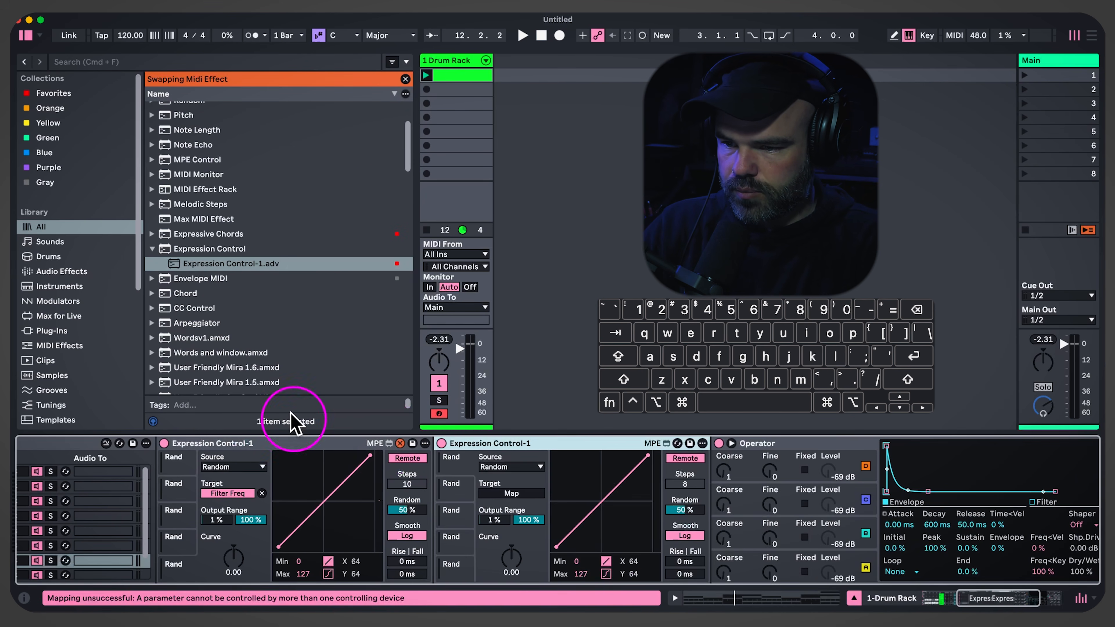
pyautogui.click(404, 78)
pyautogui.hscroll(5, 579, 515)
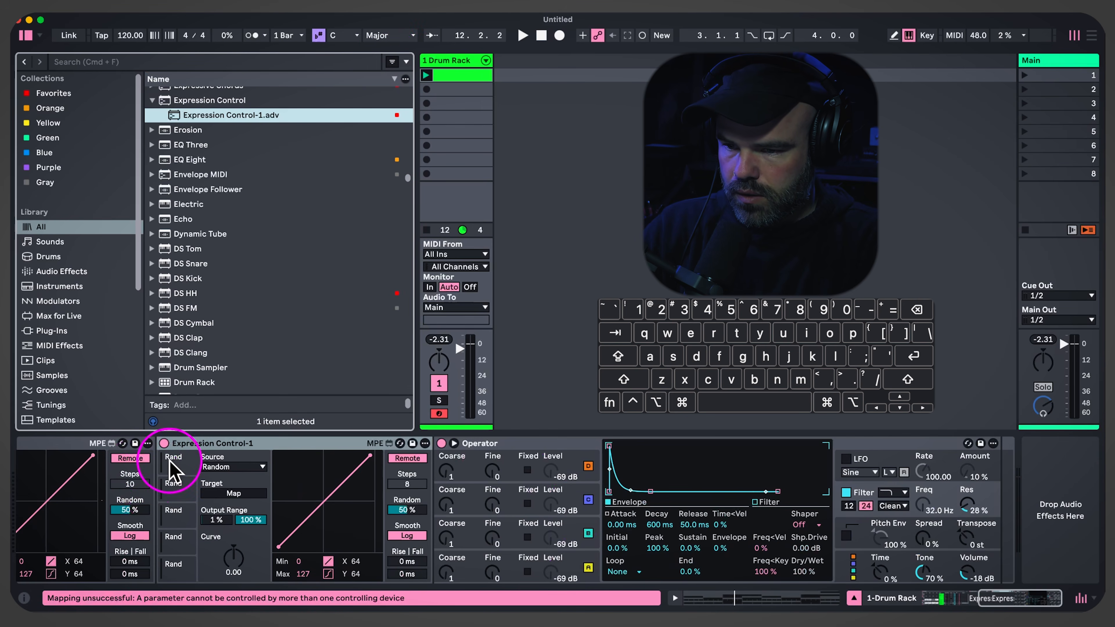
# Map the second Expression Control's first four random slots to the Fine tuning of oscillators D, C, B and A
pyautogui.click(170, 470)
pyautogui.click(492, 471)
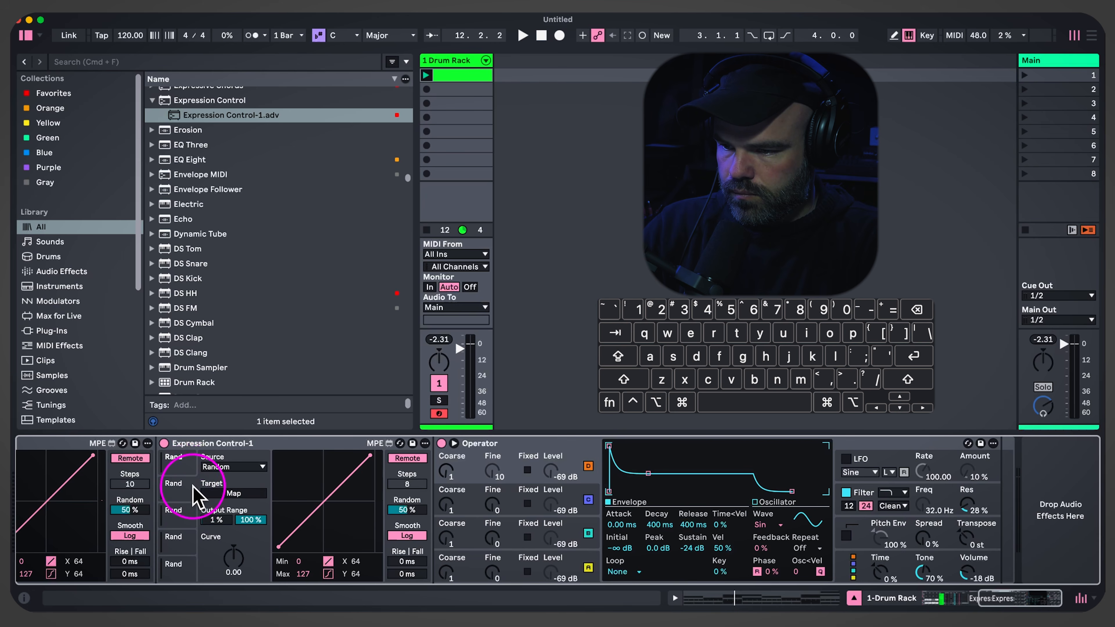
pyautogui.click(261, 493)
pyautogui.click(492, 503)
pyautogui.click(182, 515)
pyautogui.click(237, 493)
pyautogui.click(492, 538)
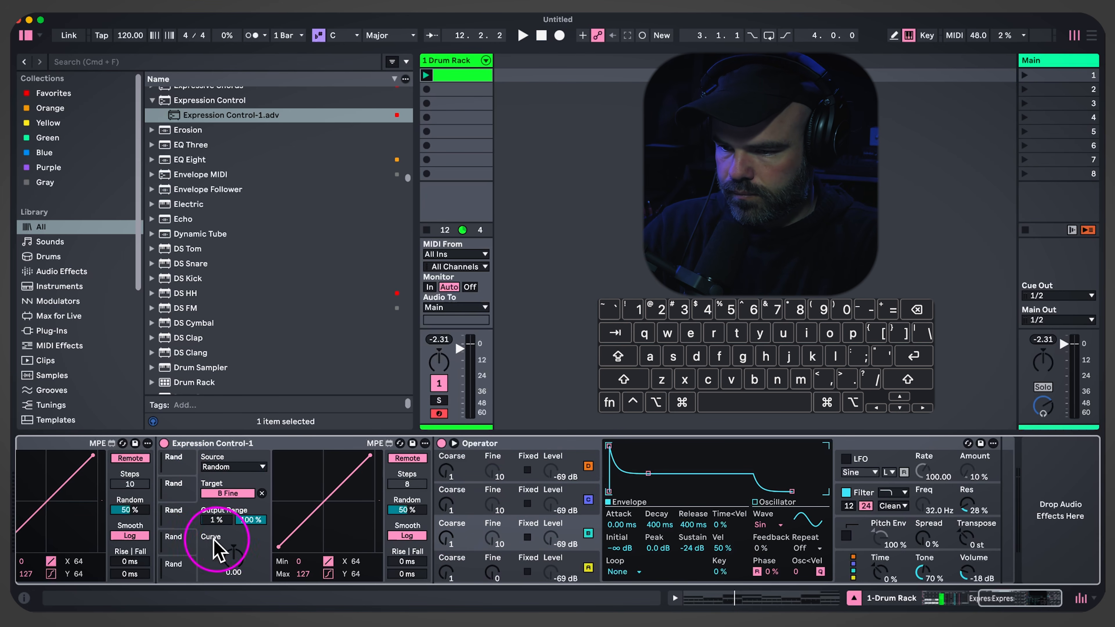
pyautogui.click(187, 543)
pyautogui.click(233, 493)
pyautogui.click(492, 571)
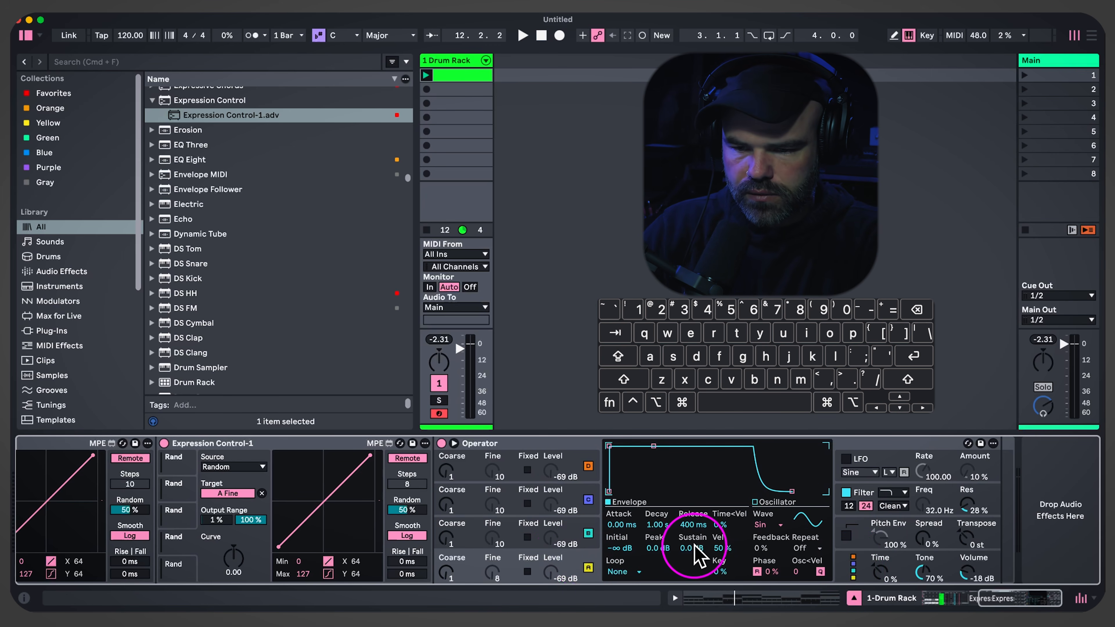
# Set oscillator A's envelope decay to 816 ms with zero sustain and transpose Operator to -5 st
pyautogui.moveTo(652, 524); pyautogui.dragTo(657, 522)
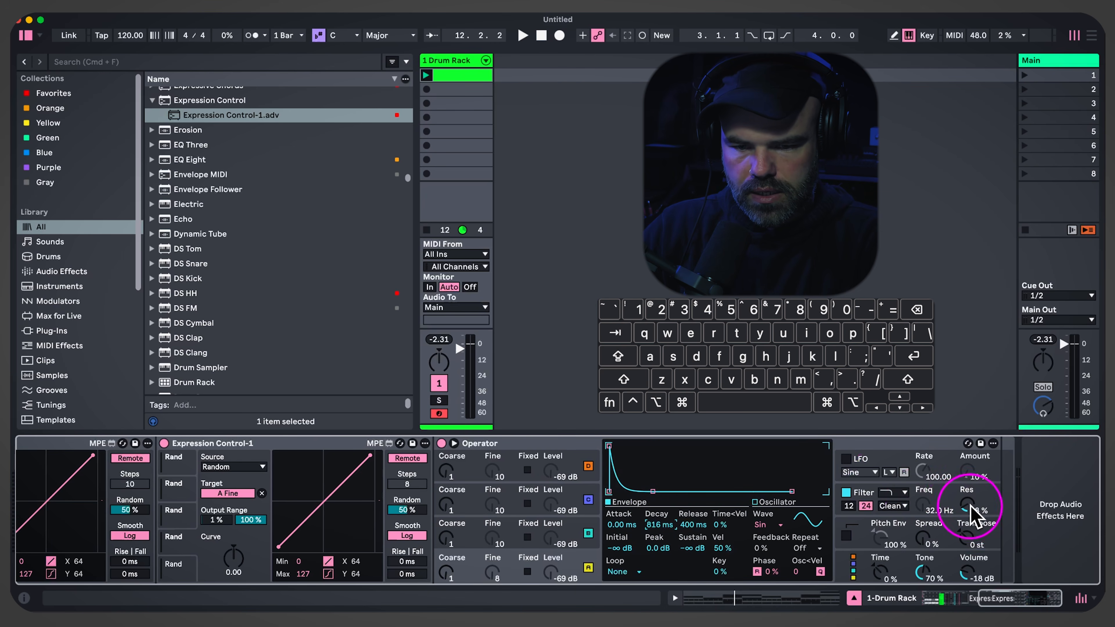
pyautogui.moveTo(965, 541); pyautogui.dragTo(961, 547)
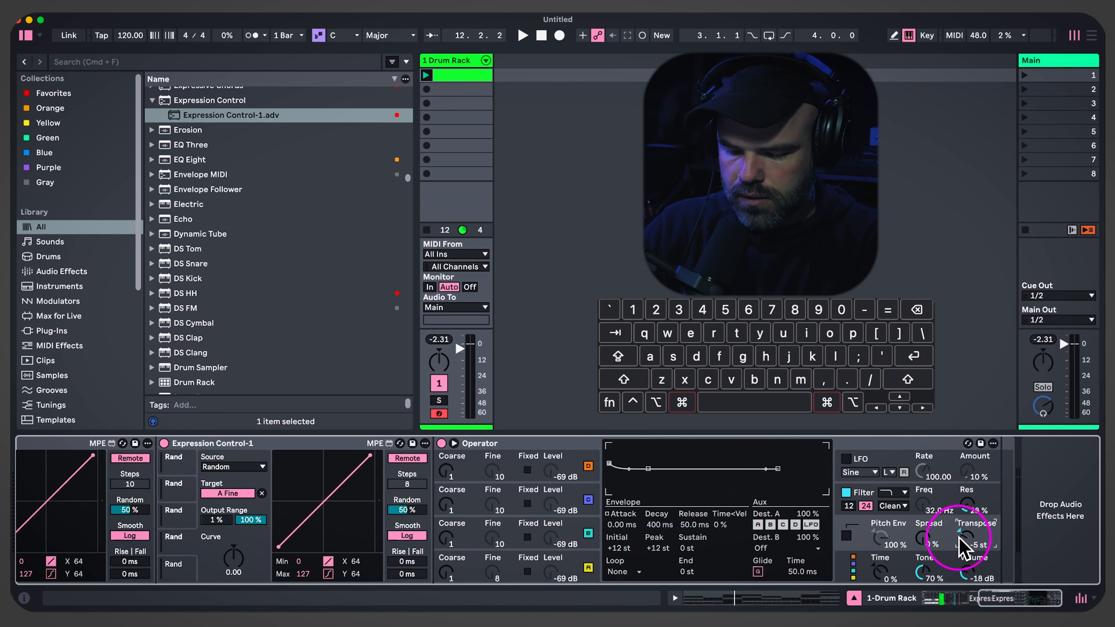
# Search for the Shifter effect and add it after Operator
pyautogui.press('super+f')
pyautogui.write('shifter')
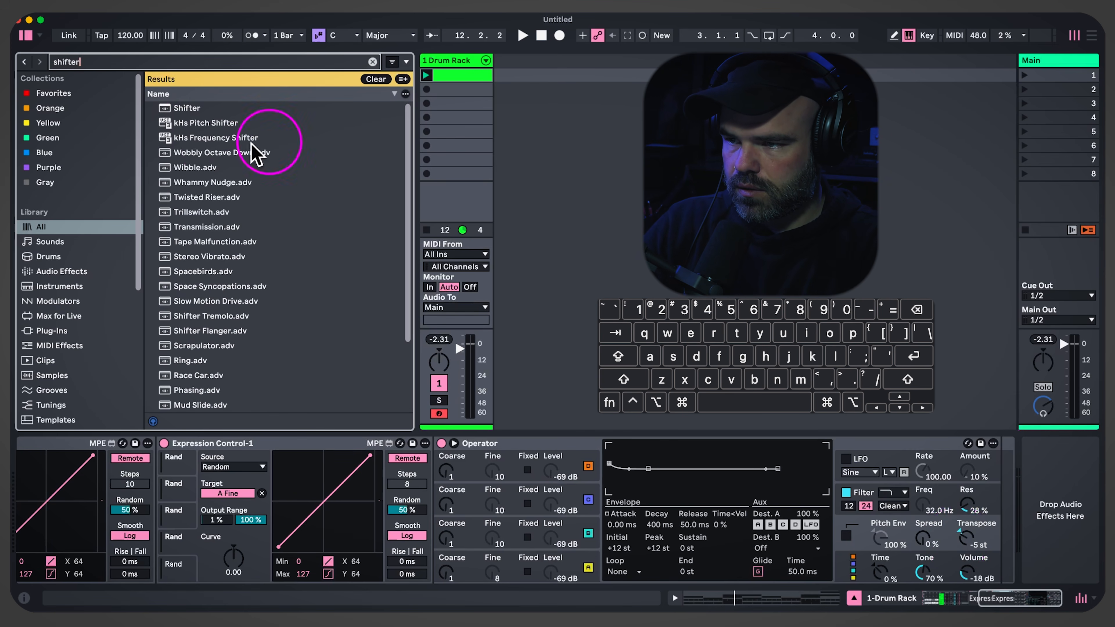
pyautogui.moveTo(197, 114); pyautogui.dragTo(811, 571)
# Map the second Expression Control's fifth random slot to Shifter's coarse pitch, with a 236 ms rise and 157 ms fall
pyautogui.click(278, 566)
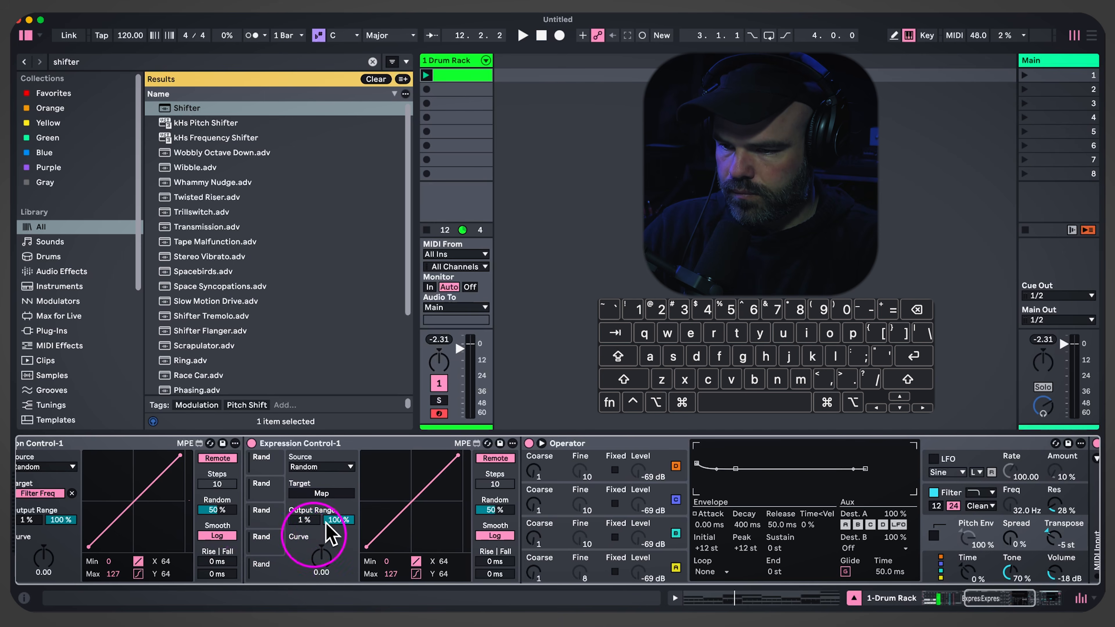
pyautogui.hscroll(10, 834, 522)
pyautogui.click(772, 485)
pyautogui.hscroll(-7, 410, 584)
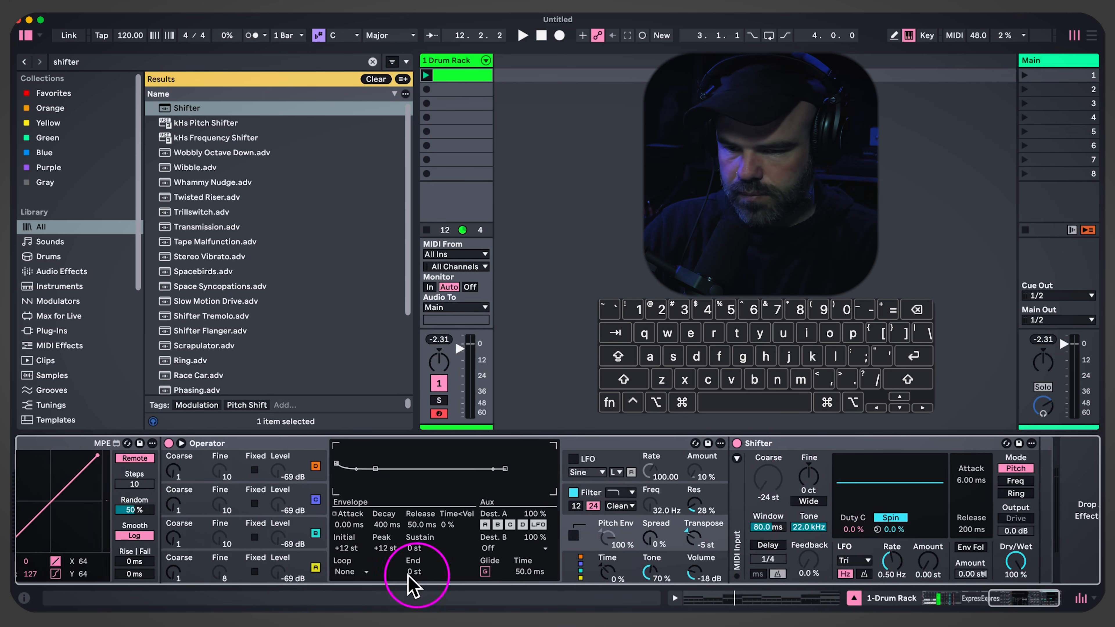
pyautogui.hscroll(7, 746, 547)
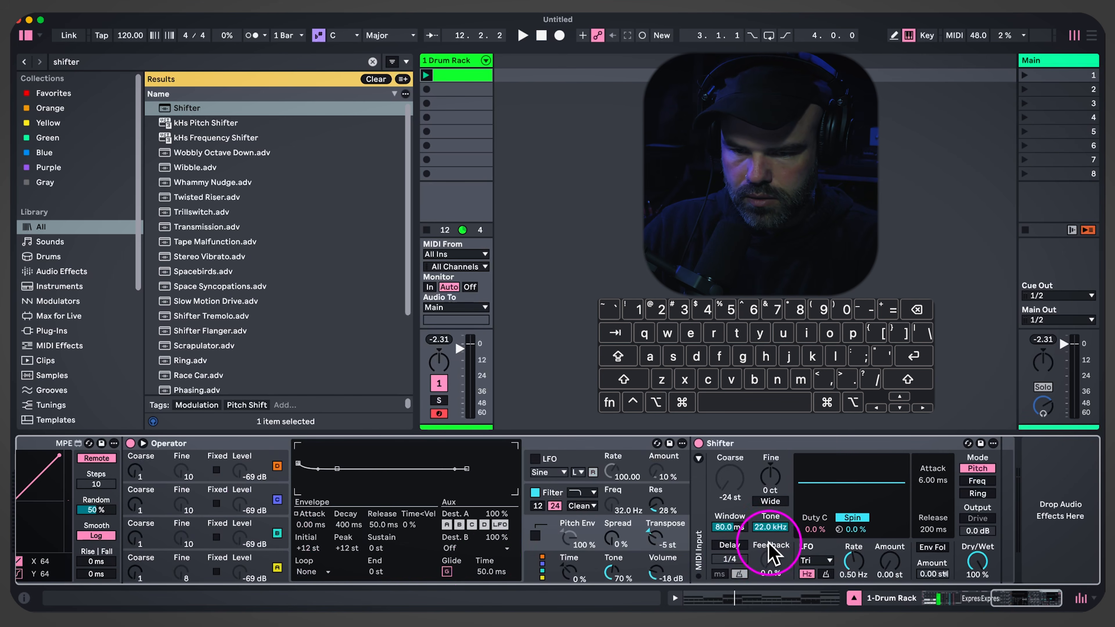
pyautogui.hscroll(-7, 346, 582)
pyautogui.moveTo(442, 561); pyautogui.dragTo(452, 539)
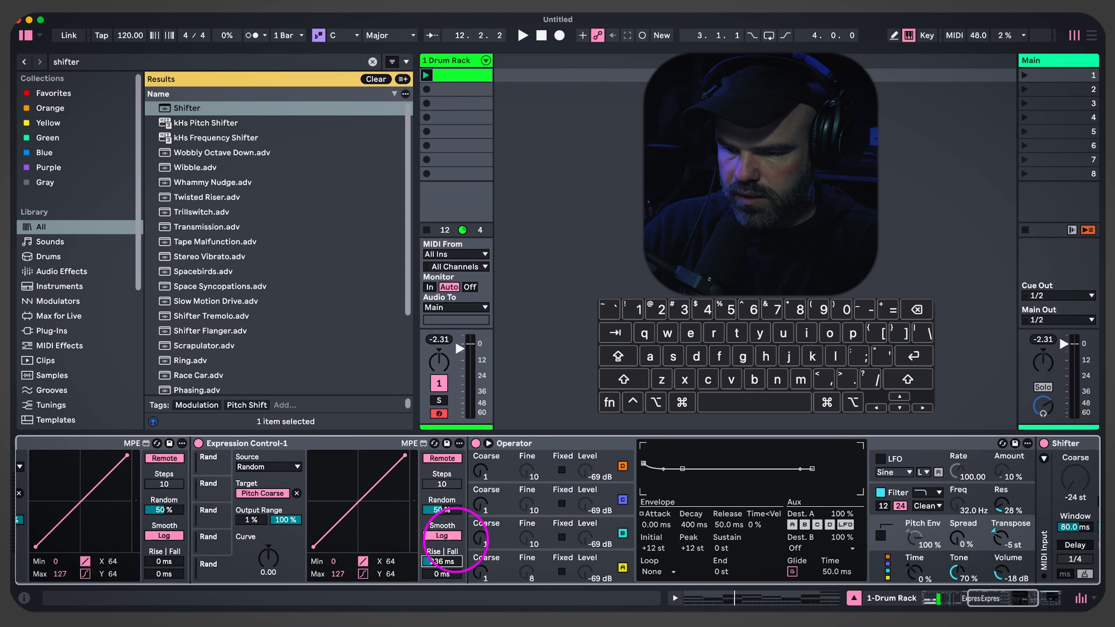
# Set Shifter's window to 18.9 ms and enable its delay in milliseconds at 19.6 ms with 24 % feedback
pyautogui.hscroll(7, 615, 557)
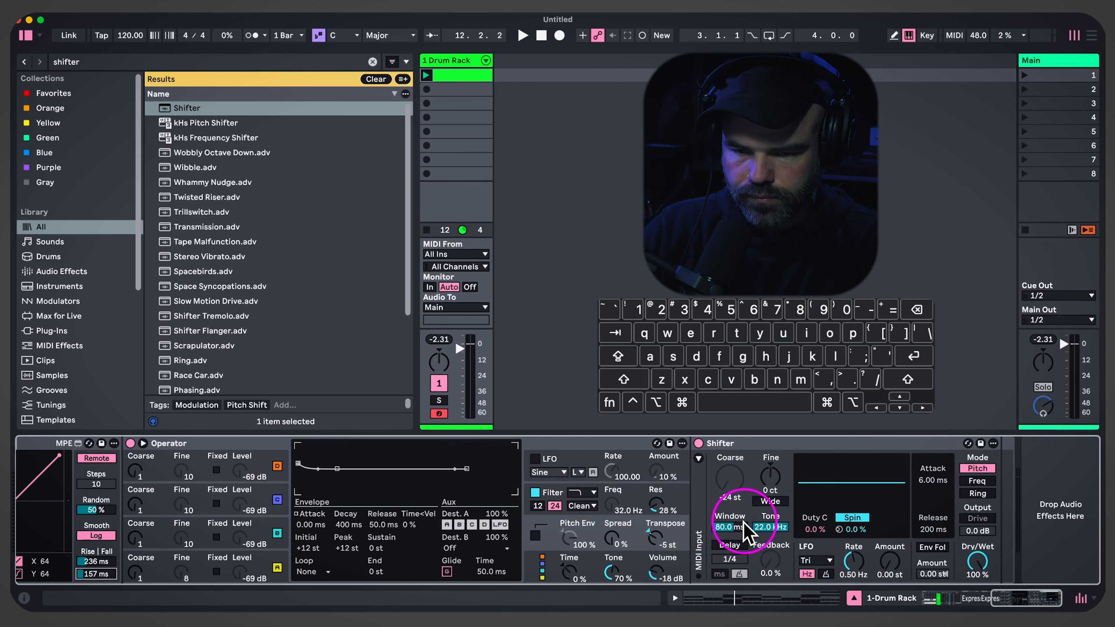
pyautogui.click(730, 545)
pyautogui.click(719, 574)
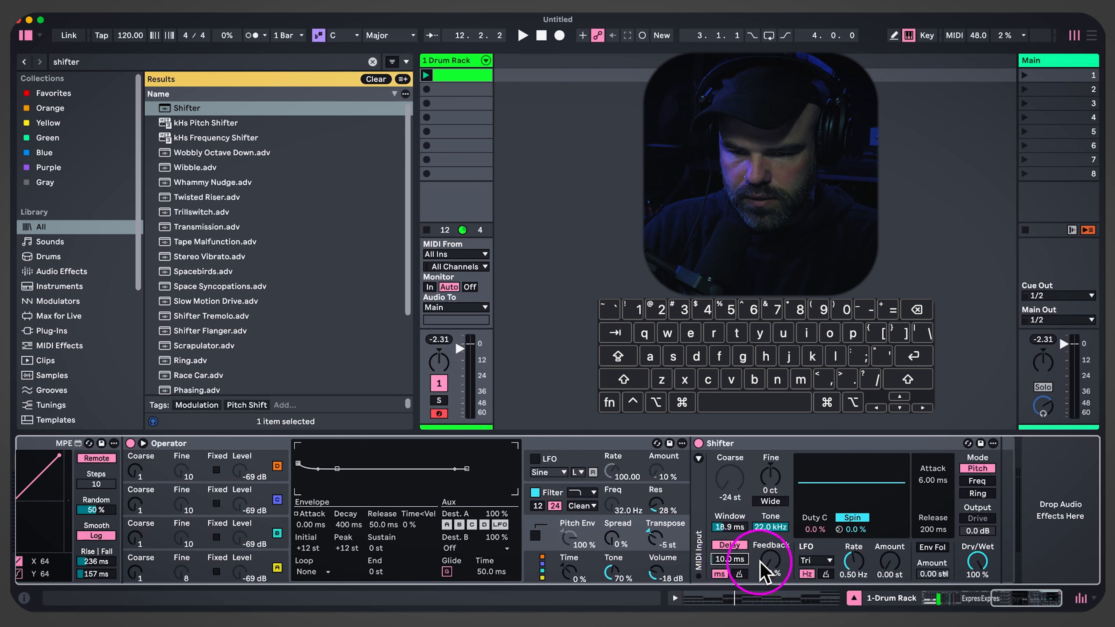
pyautogui.click(724, 559)
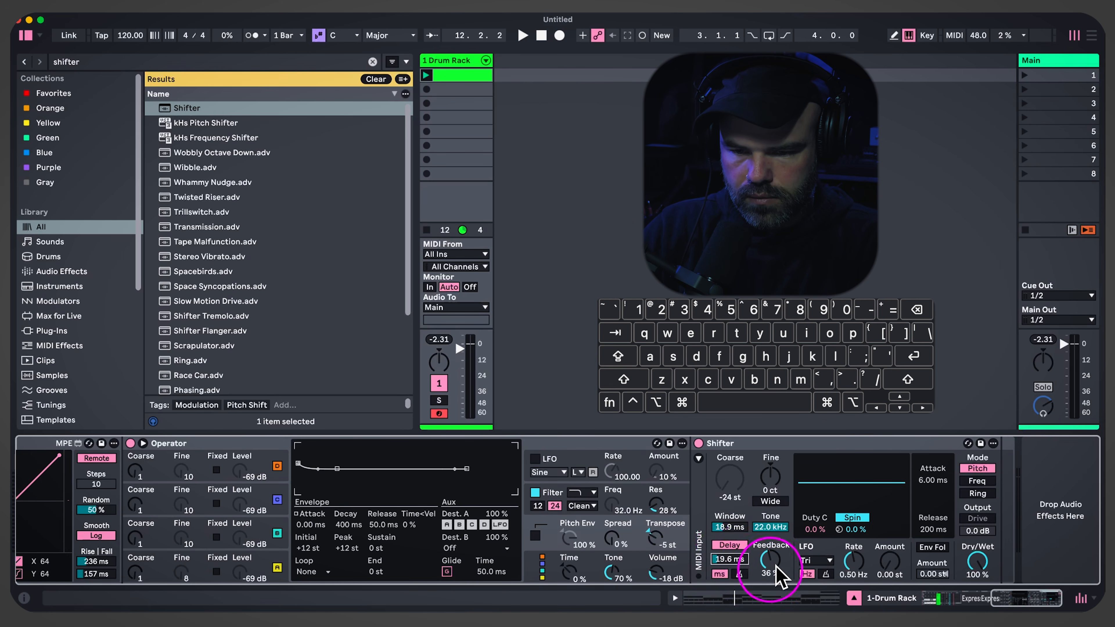
pyautogui.moveTo(785, 567); pyautogui.dragTo(784, 584)
# Search for the Reverb effect and add it after Shifter
pyautogui.press('super+f')
pyautogui.write('rever')
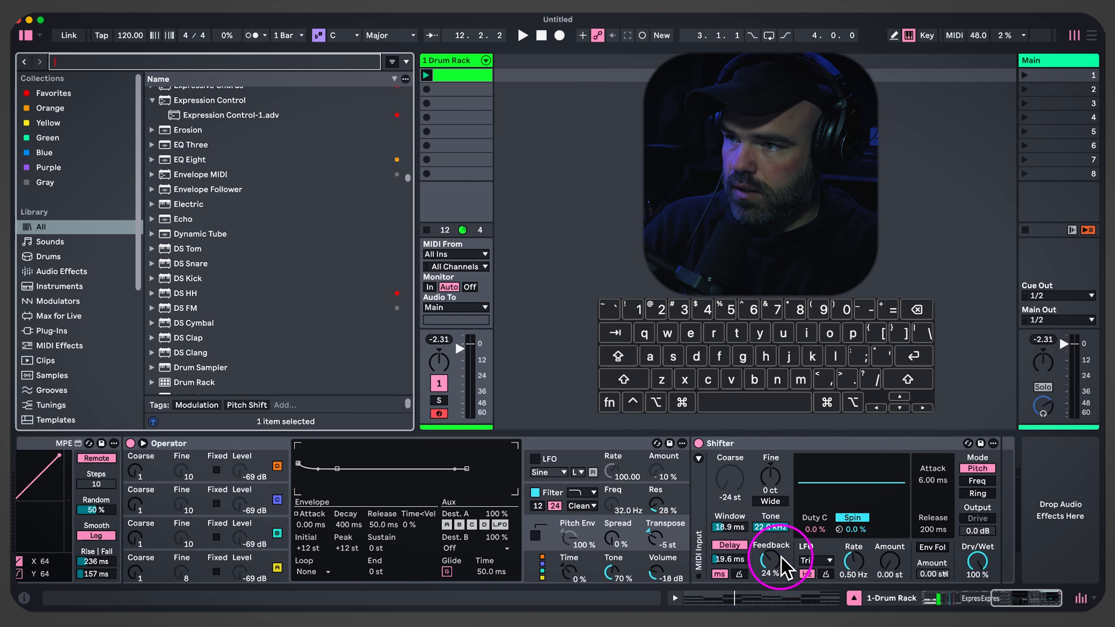
pyautogui.moveTo(187, 109); pyautogui.dragTo(983, 520)
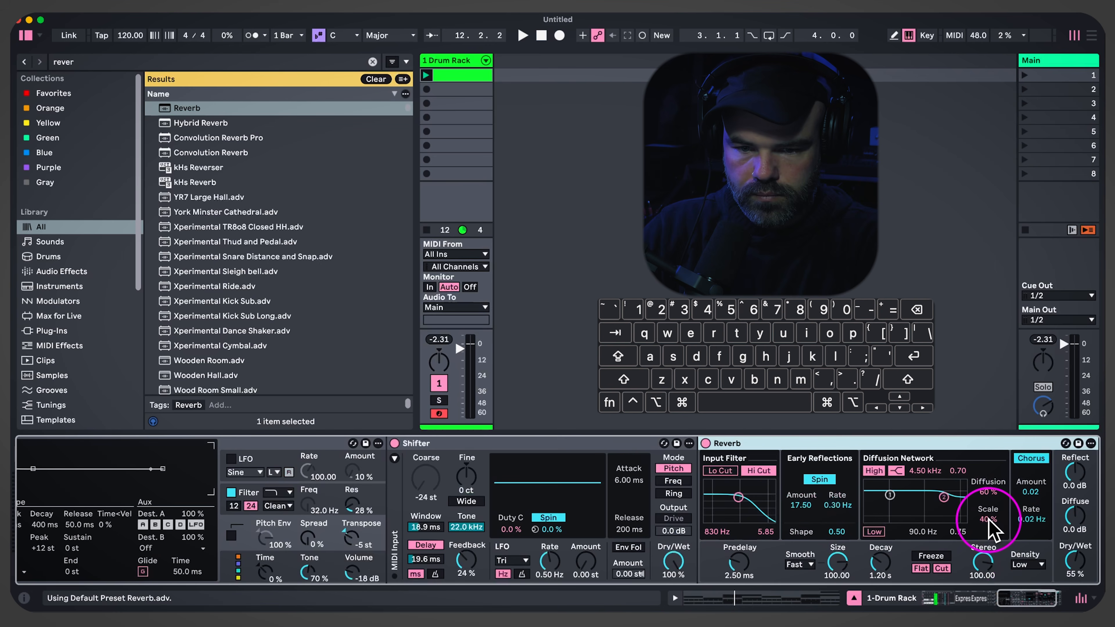
# Enable Reverb's low cut, set the input filter to 1.66 kHz and 4.55, size to 0.97 and decay to 710 ms
pyautogui.click(731, 473)
pyautogui.moveTo(738, 498)
pyautogui.mouseDown()
pyautogui.moveTo(755, 506)
pyautogui.moveTo(746, 503)
pyautogui.mouseUp()
pyautogui.moveTo(873, 567); pyautogui.dragTo(874, 562)
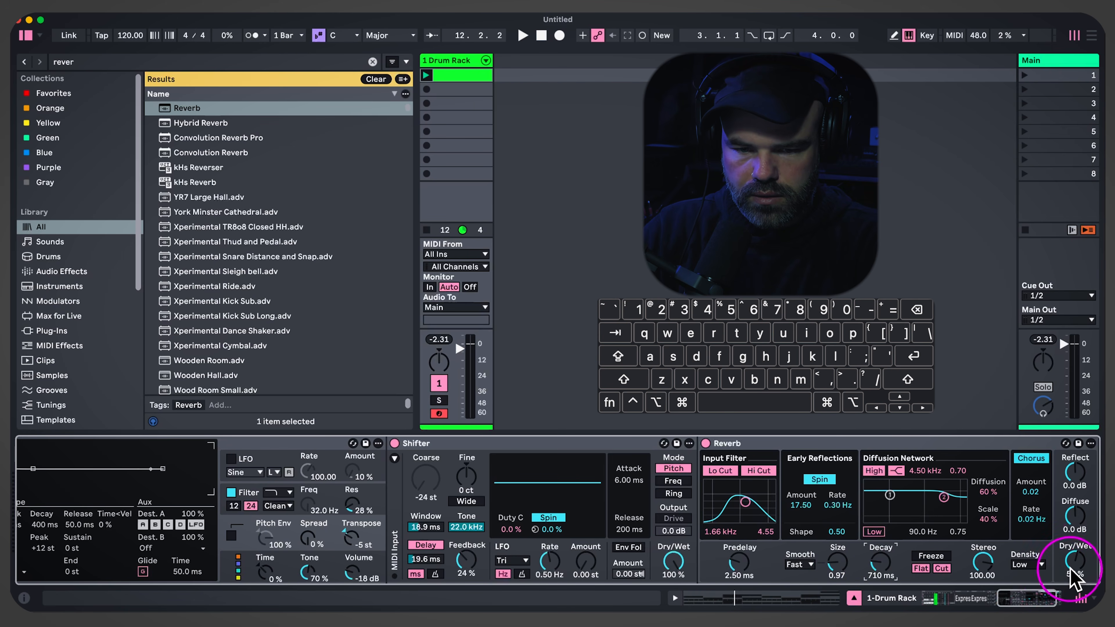
# Group Reverb into an Audio Effect Rack and show the rack's chain list
pyautogui.click(746, 444)
pyautogui.press('super+g')
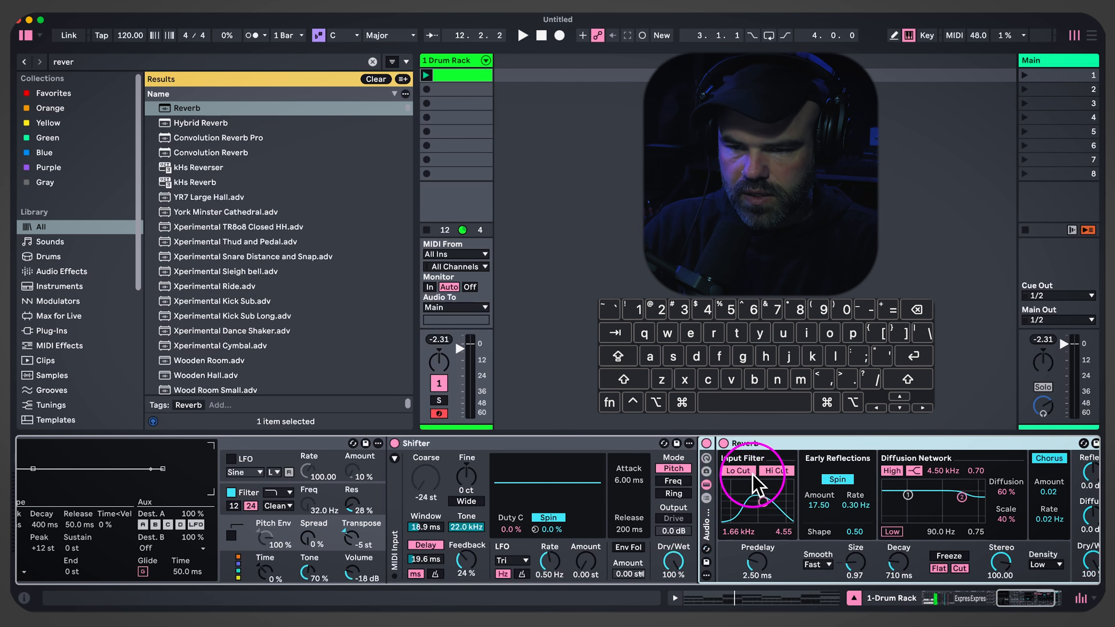
pyautogui.click(706, 498)
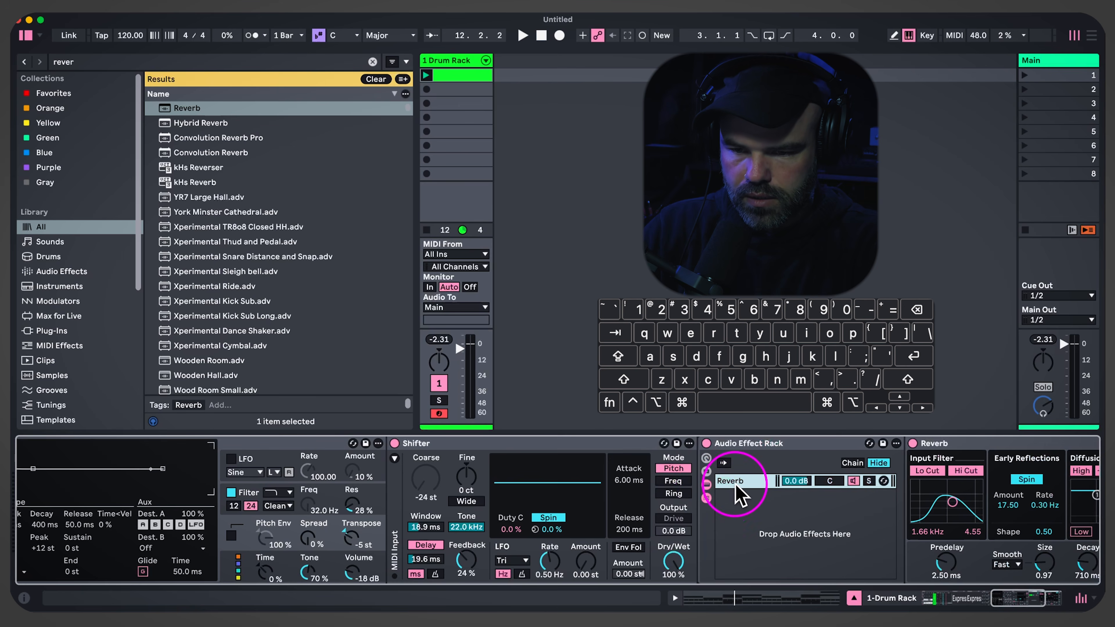
# Create a second, empty chain in the Audio Effect Rack and reselect the Reverb chain
pyautogui.rightClick(764, 527)
pyautogui.click(786, 528)
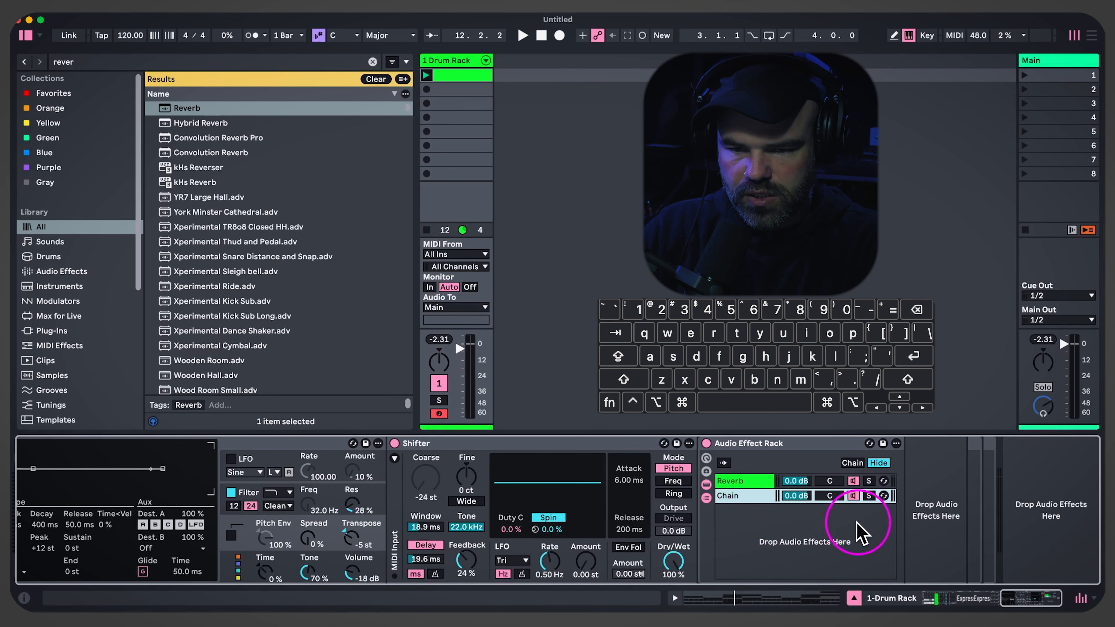
pyautogui.click(748, 482)
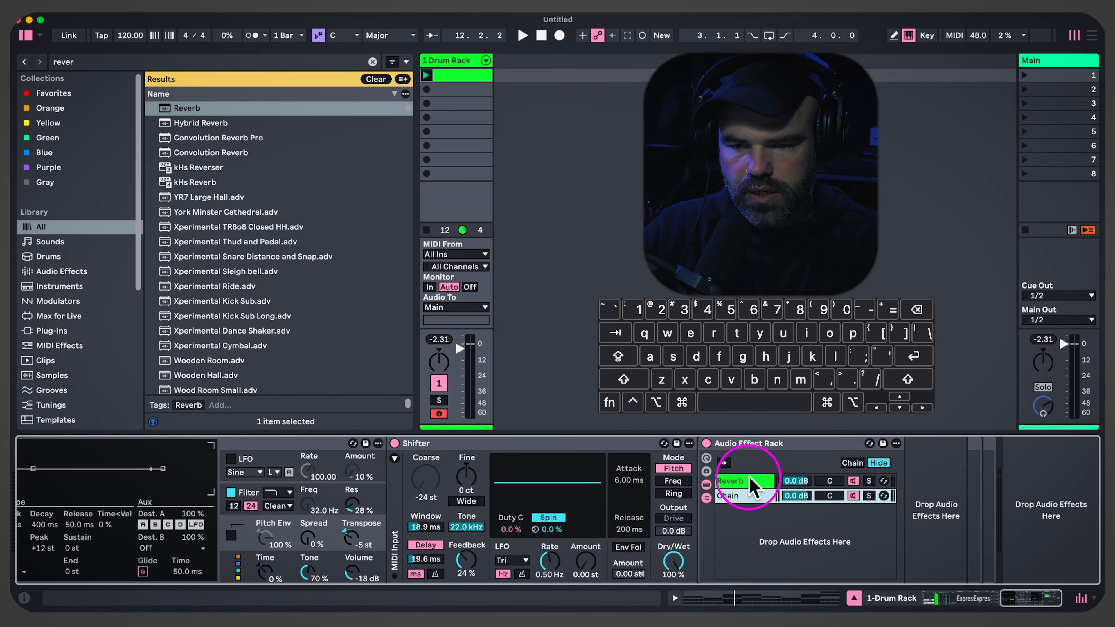
pyautogui.click(757, 488)
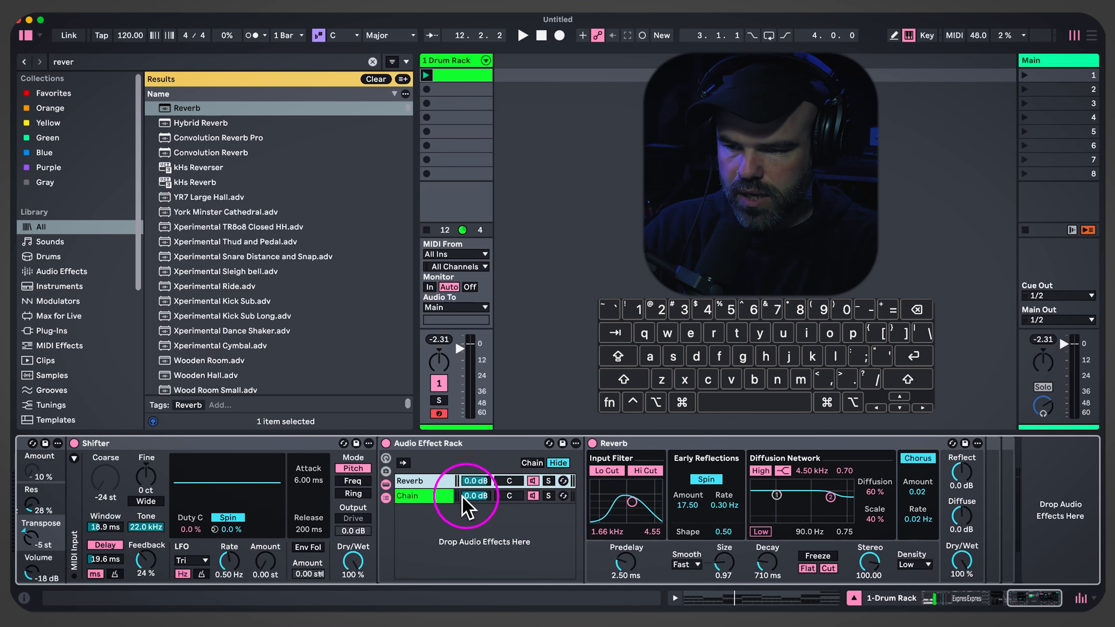
# Try adding Envelope Follower before Reverb and grouping Reverb, and undo it
pyautogui.press('super+f')
pyautogui.write('en')
pyautogui.press('BackSpace')
pyautogui.write('ne')
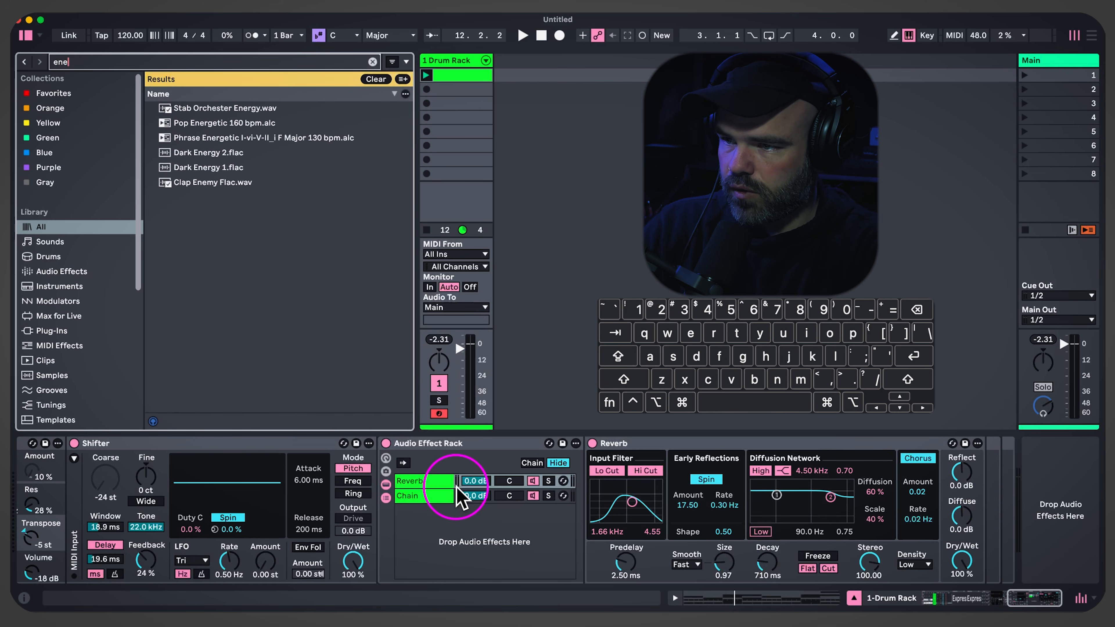
pyautogui.press('BackSpace')
pyautogui.write('v')
pyautogui.moveTo(227, 132); pyautogui.dragTo(648, 522)
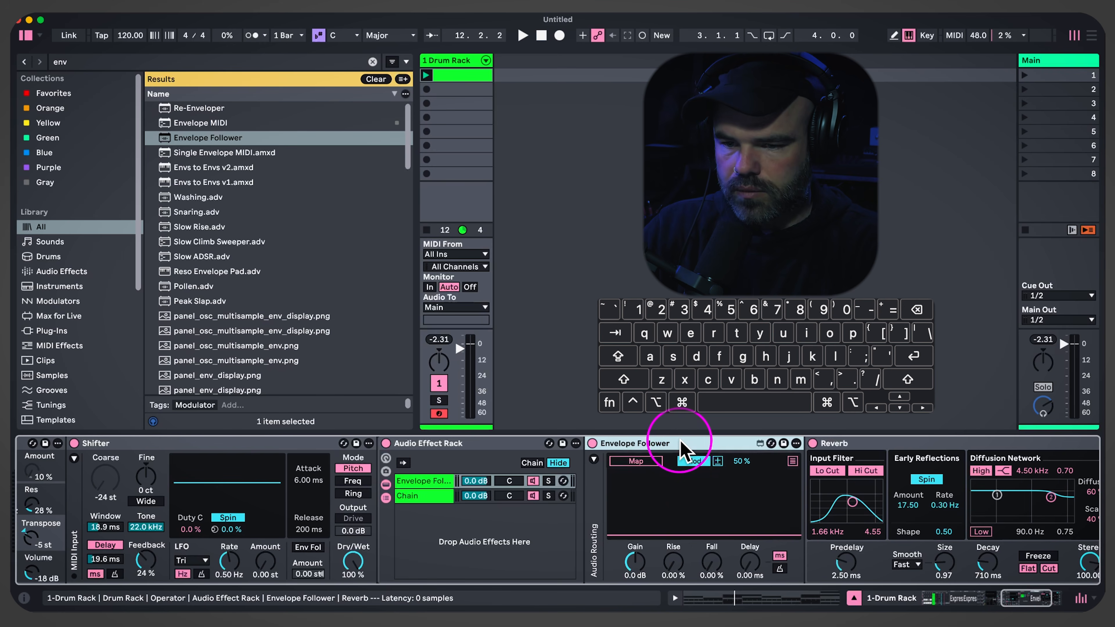
pyautogui.press('BackSpace')
pyautogui.press('super+g')
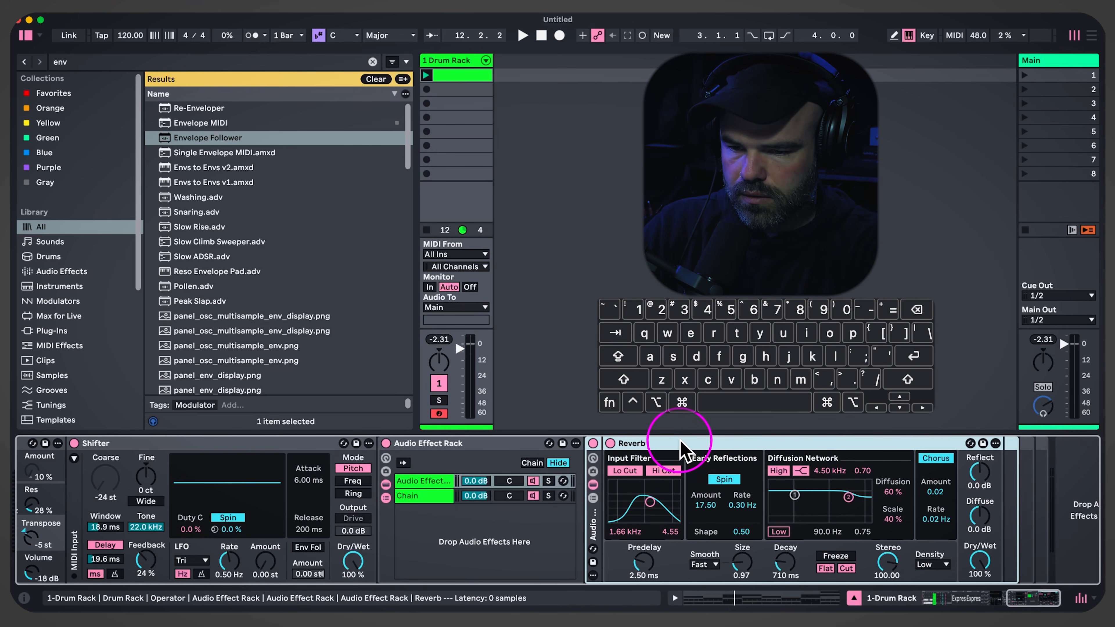
pyautogui.press('super+z')
pyautogui.press('super+f')
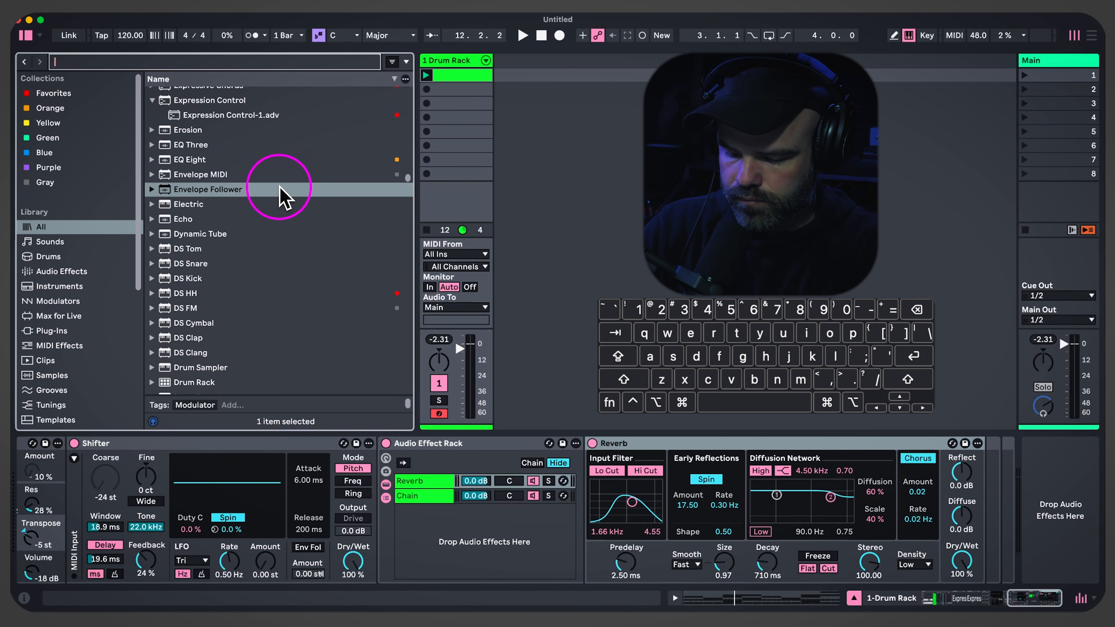
pyautogui.write('gate')
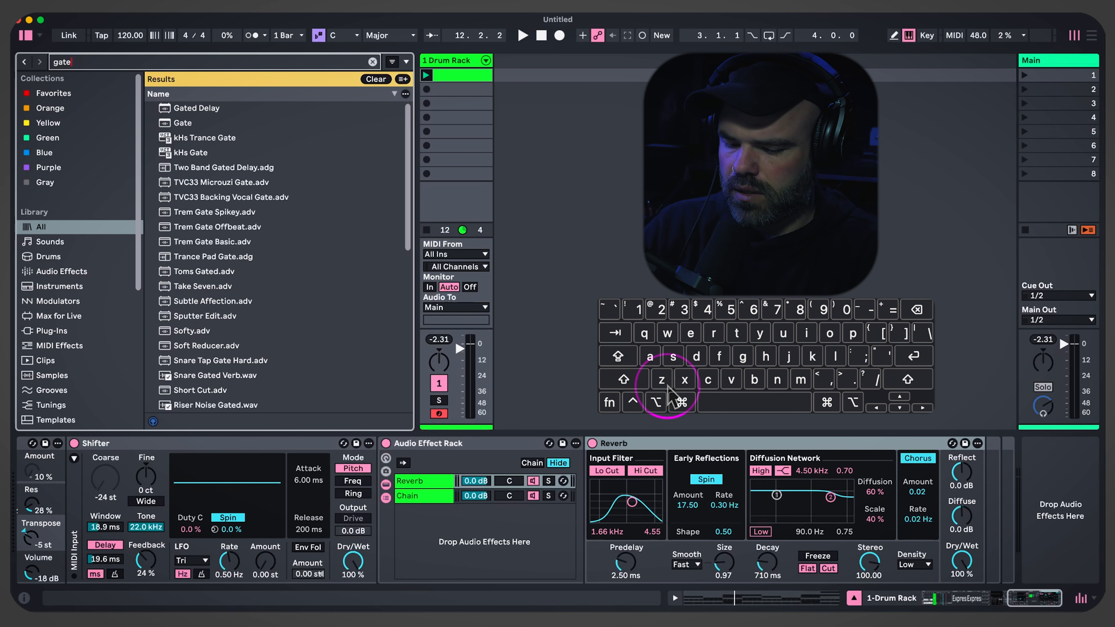
pyautogui.press('BackSpace')
pyautogui.press('BackSpace')
pyautogui.press('BackSpace')
pyautogui.press('BackSpace')
# Search for Envelope Follower and add it before Reverb in the rack's Reverb chain
pyautogui.write('envel')
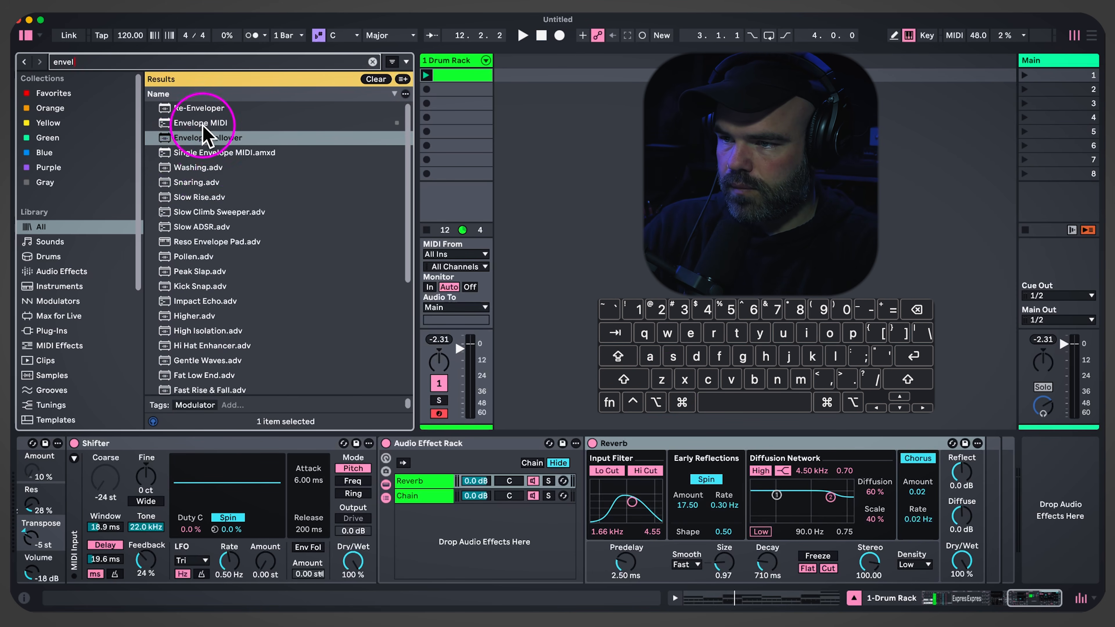
pyautogui.click(204, 137)
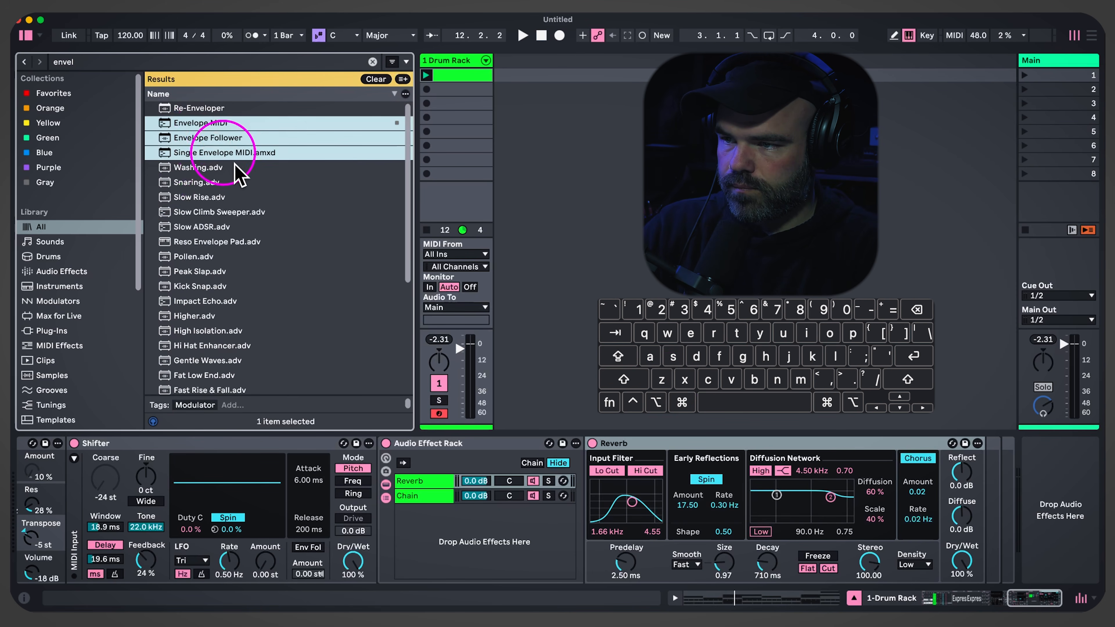
pyautogui.moveTo(222, 149); pyautogui.dragTo(623, 518)
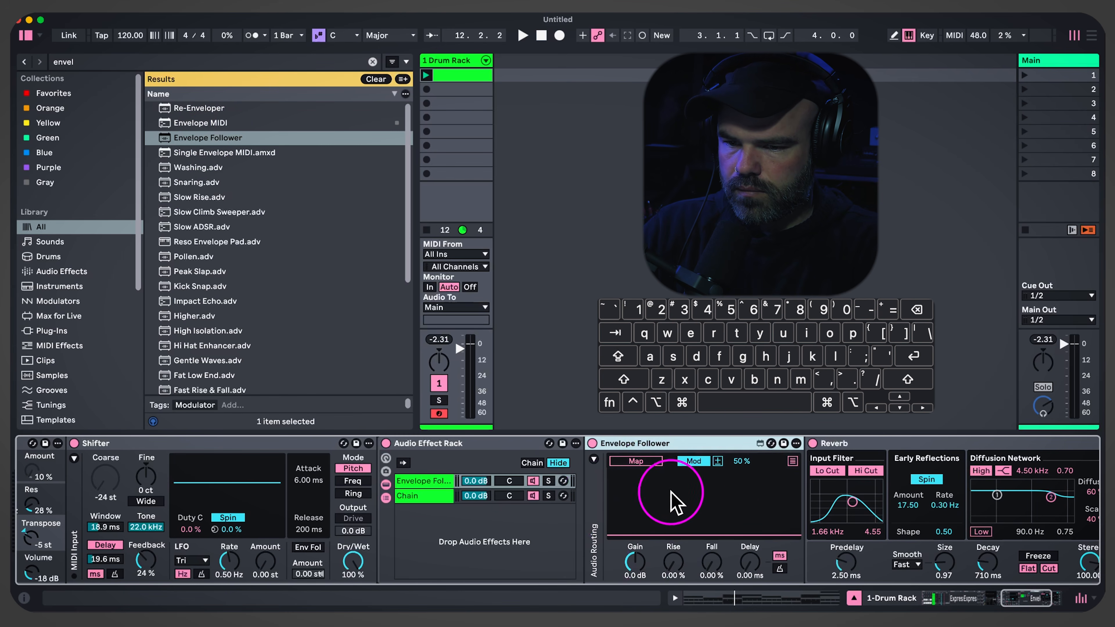
pyautogui.hscroll(5, 696, 479)
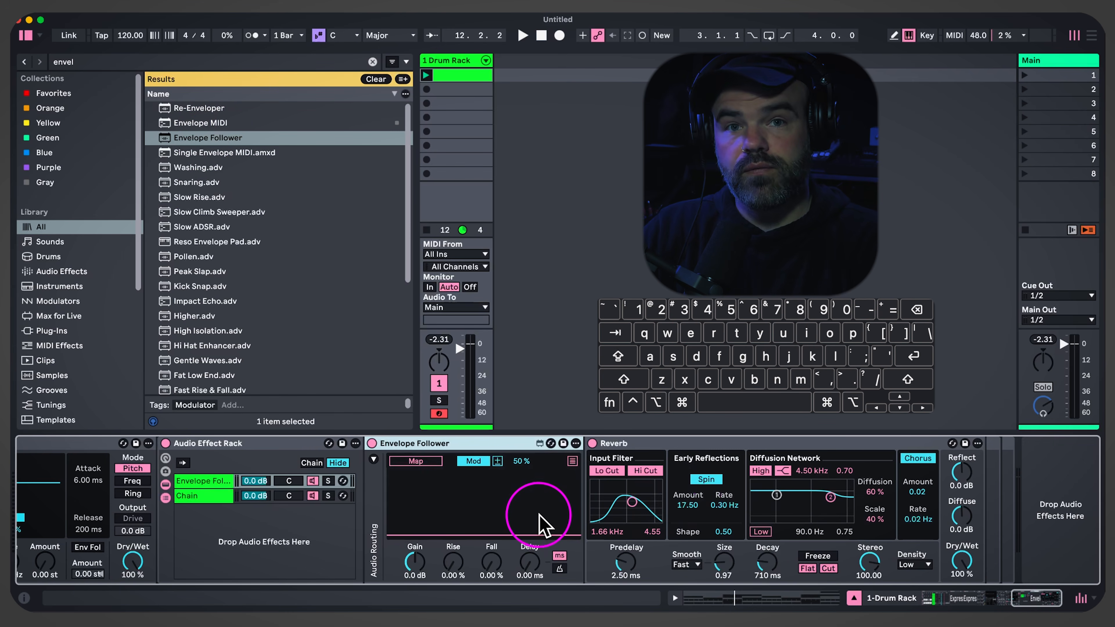
# Search for Utility and add it between Envelope Follower and Reverb
pyautogui.press('super+f')
pyautogui.write('uti')
pyautogui.moveTo(187, 107); pyautogui.dragTo(610, 473)
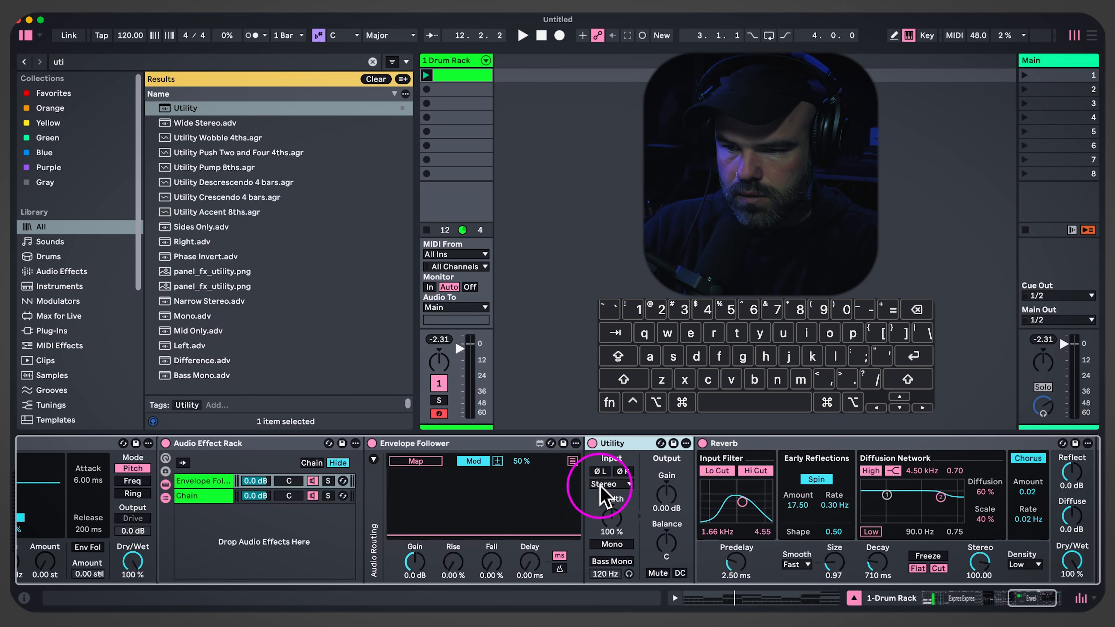
# Map Envelope Follower to Utility's gain, set the modulation amount to -100 % and start playback
pyautogui.click(408, 462)
pyautogui.click(665, 497)
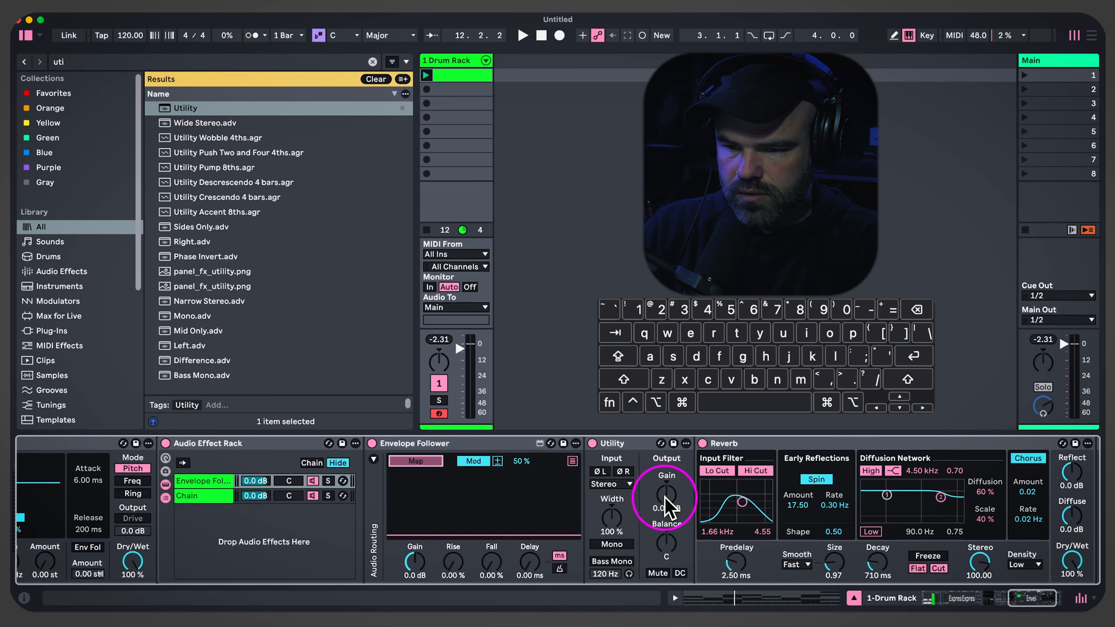
pyautogui.click(495, 461)
pyautogui.click(666, 509)
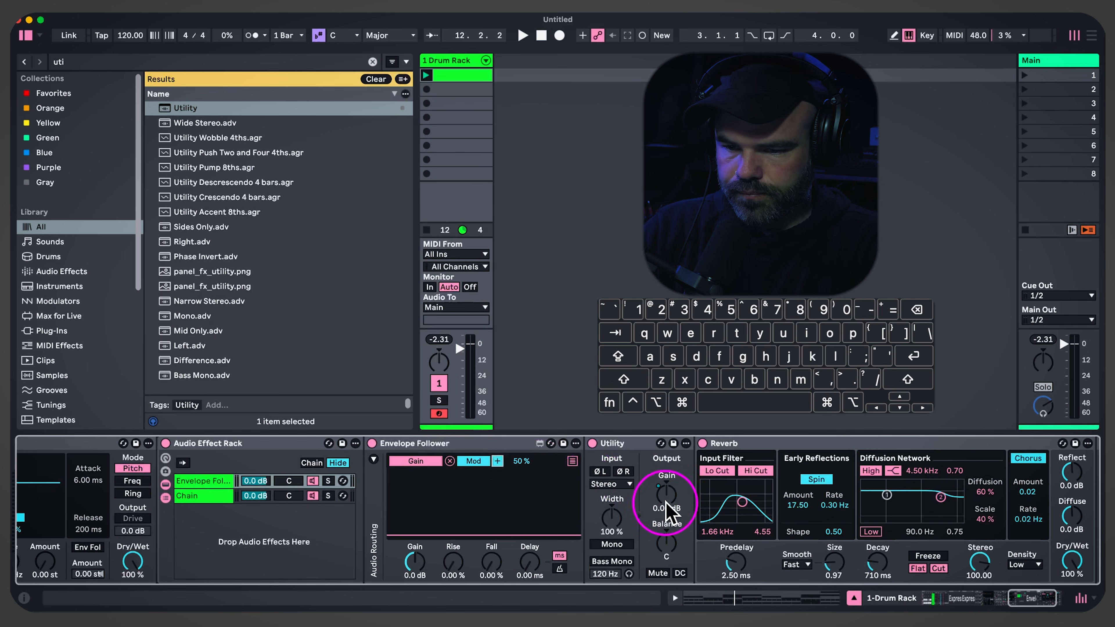
pyautogui.click(675, 501)
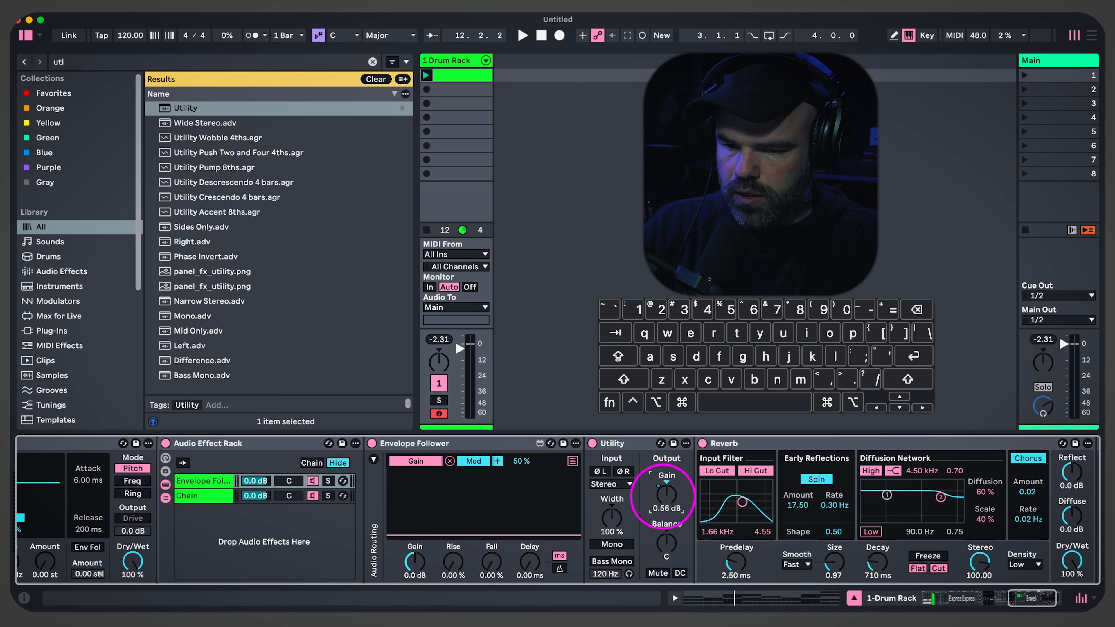
pyautogui.moveTo(519, 461); pyautogui.dragTo(523, 576)
pyautogui.press('space')
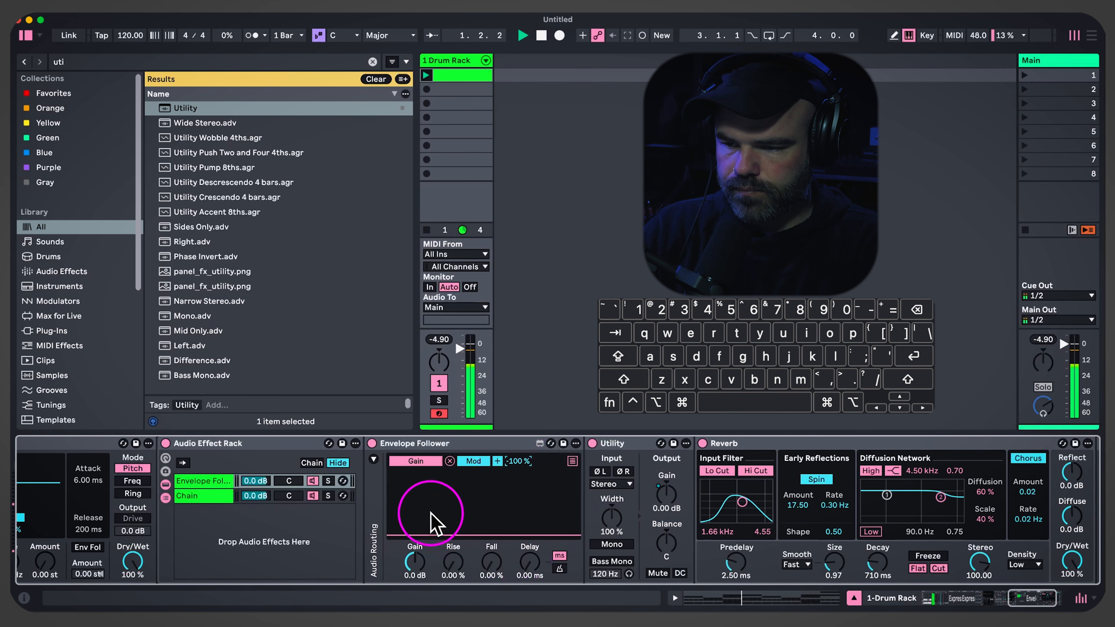
# Open the Drum Rack clip and remove all of its notes
pyautogui.click(459, 76)
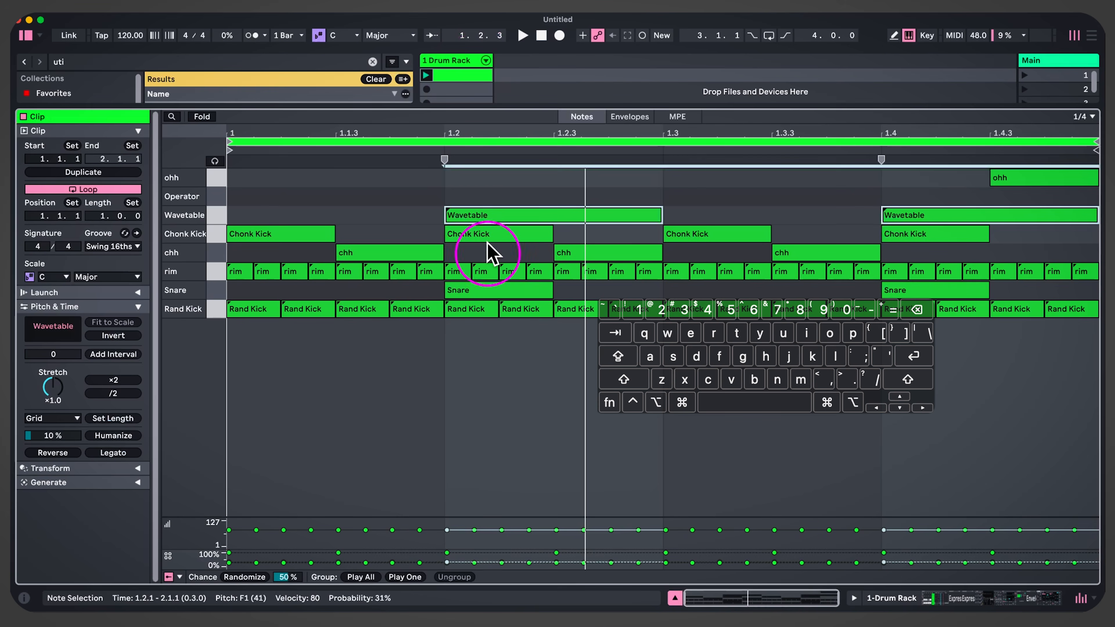
pyautogui.press('super+a')
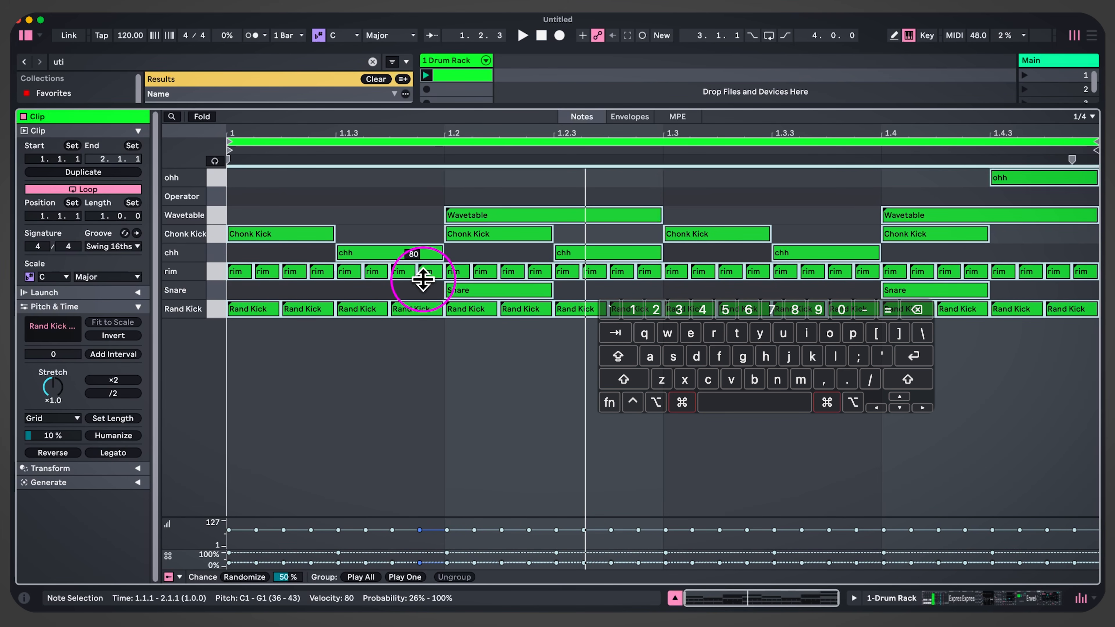
pyautogui.press('super+x')
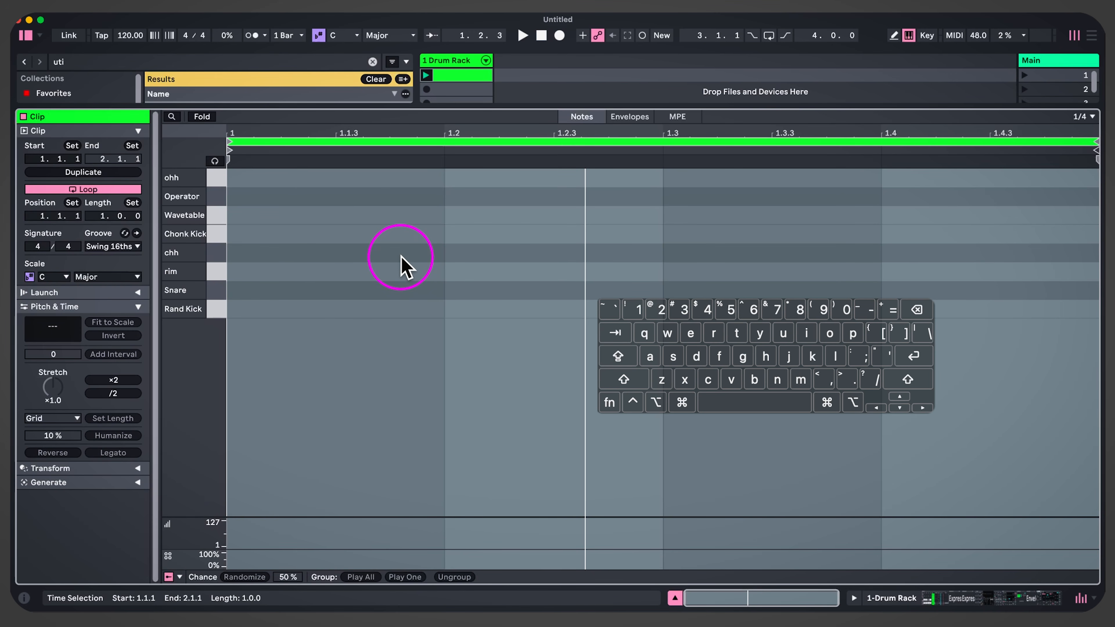
# Add an Operator note at the start of the clip and duplicate it three times along the bar
pyautogui.doubleClick(259, 198)
pyautogui.press('super+d')
pyautogui.press('super+d')
pyautogui.press('super+d')
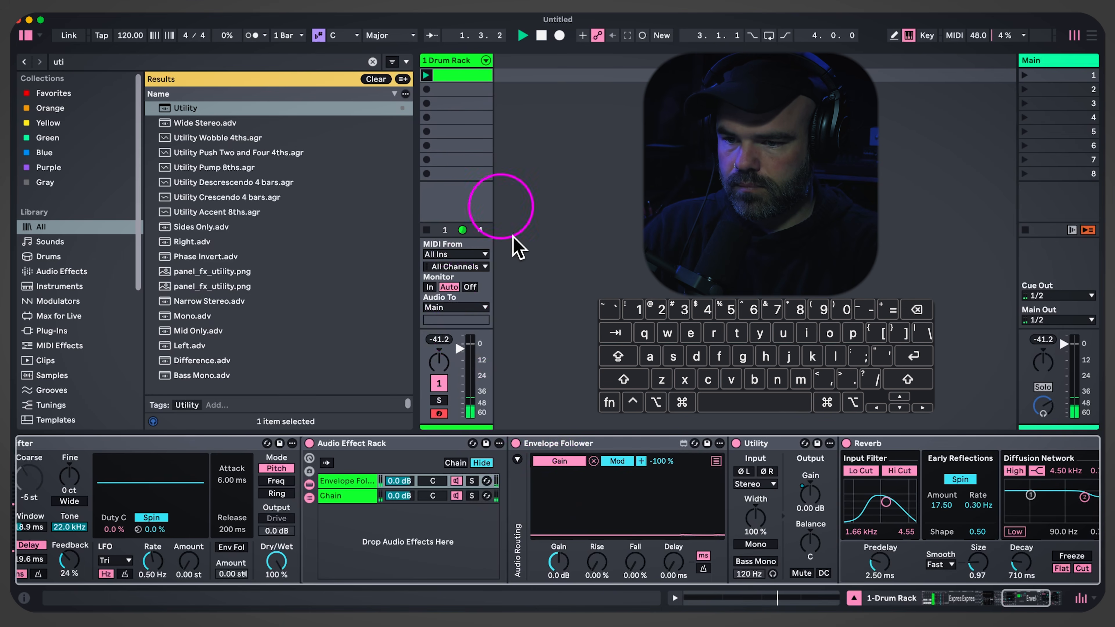
# Set Reverb's size to 1.58 and decay to 2.01 s, and raise Envelope Follower's gain to 22 dB
pyautogui.hscroll(-5, 587, 518)
pyautogui.hscroll(-3, 456, 551)
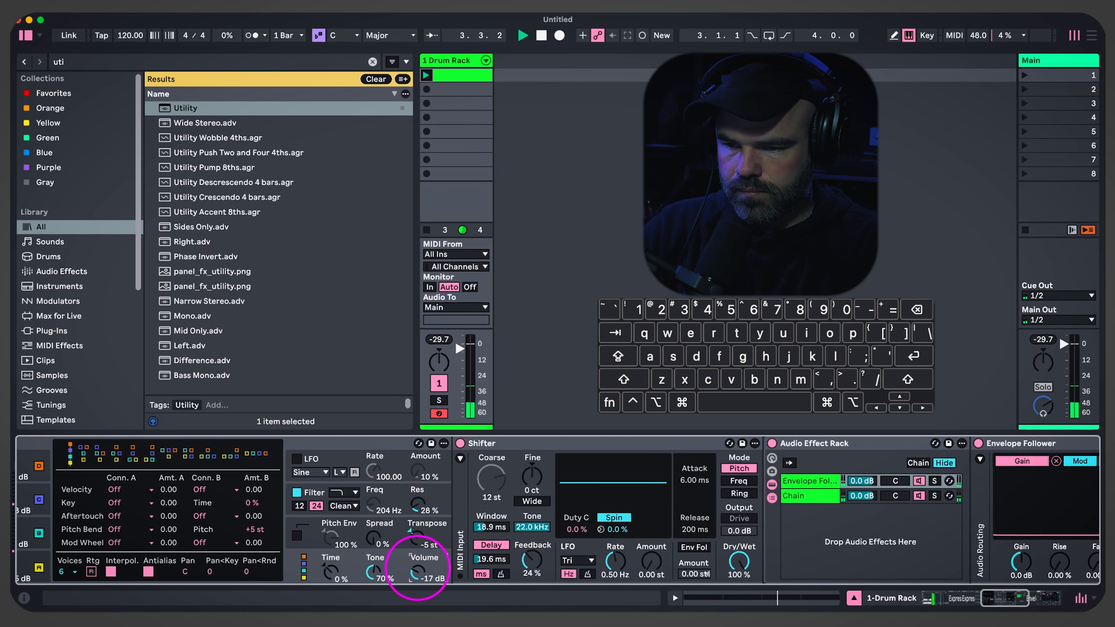
pyautogui.hscroll(6, 733, 549)
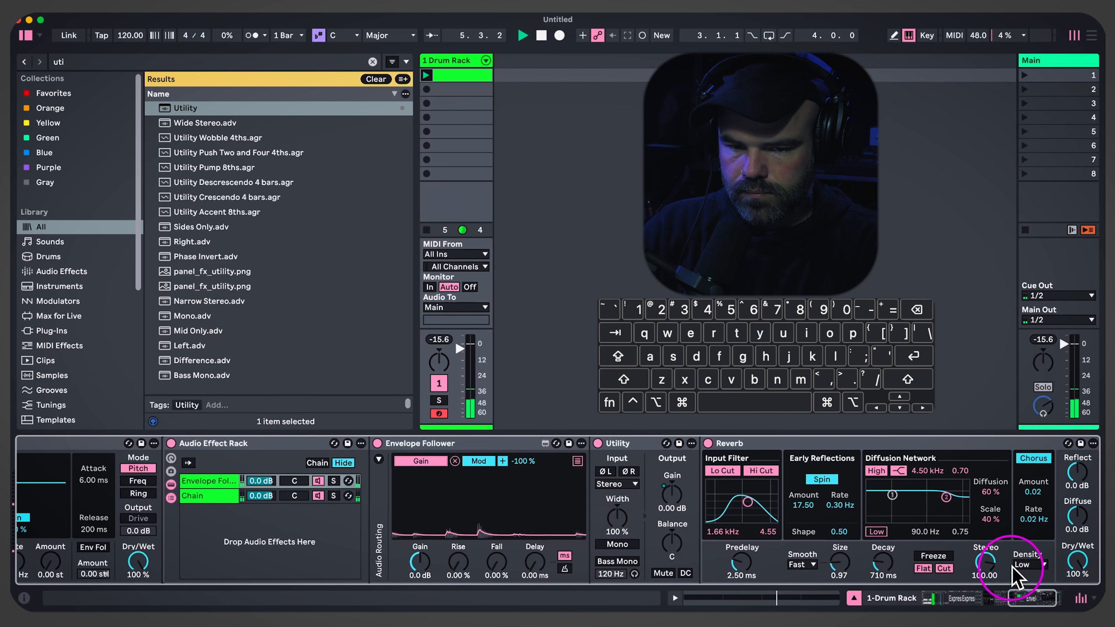
pyautogui.moveTo(881, 562); pyautogui.dragTo(840, 551)
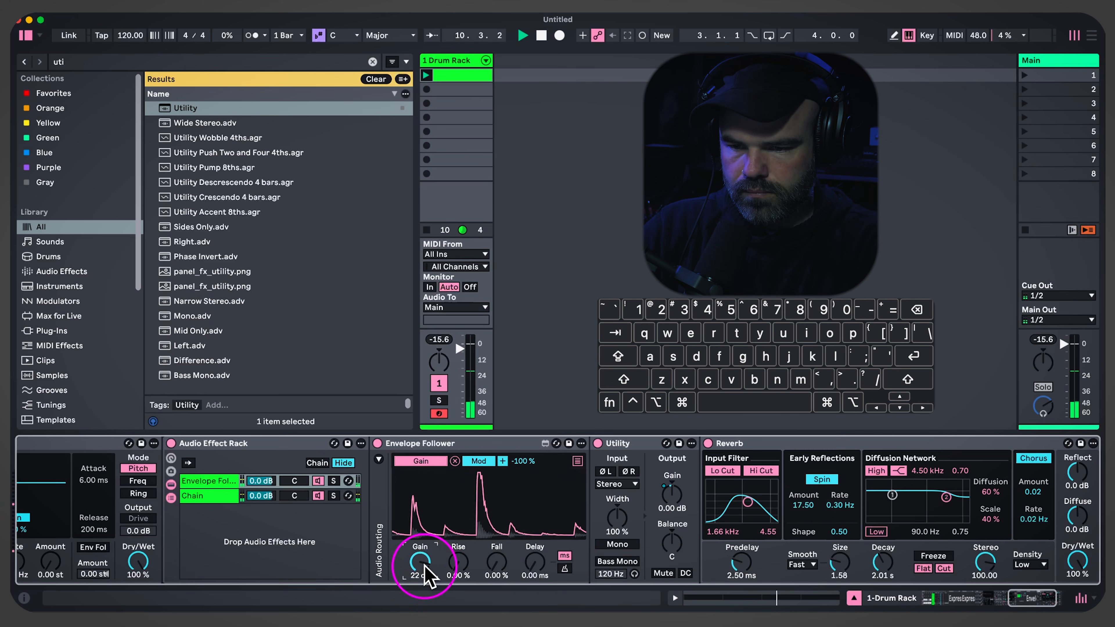
# Lower Utility's gain to -∞ dB and set Envelope Follower's modulation amount to 50 %
pyautogui.moveTo(668, 496); pyautogui.dragTo(669, 536)
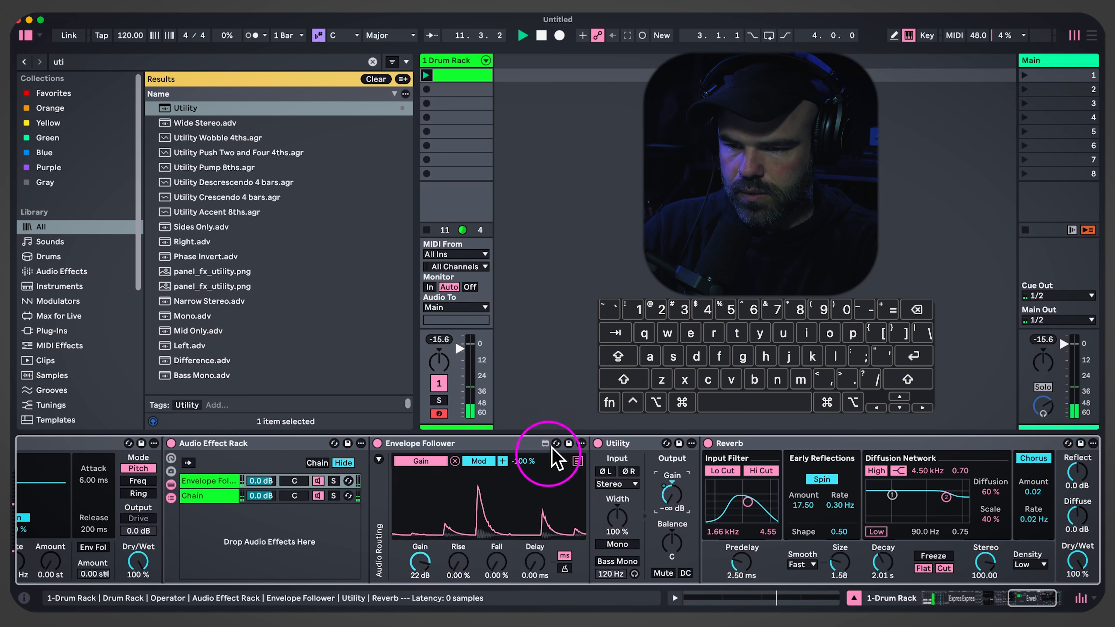
pyautogui.moveTo(531, 461); pyautogui.dragTo(529, 468)
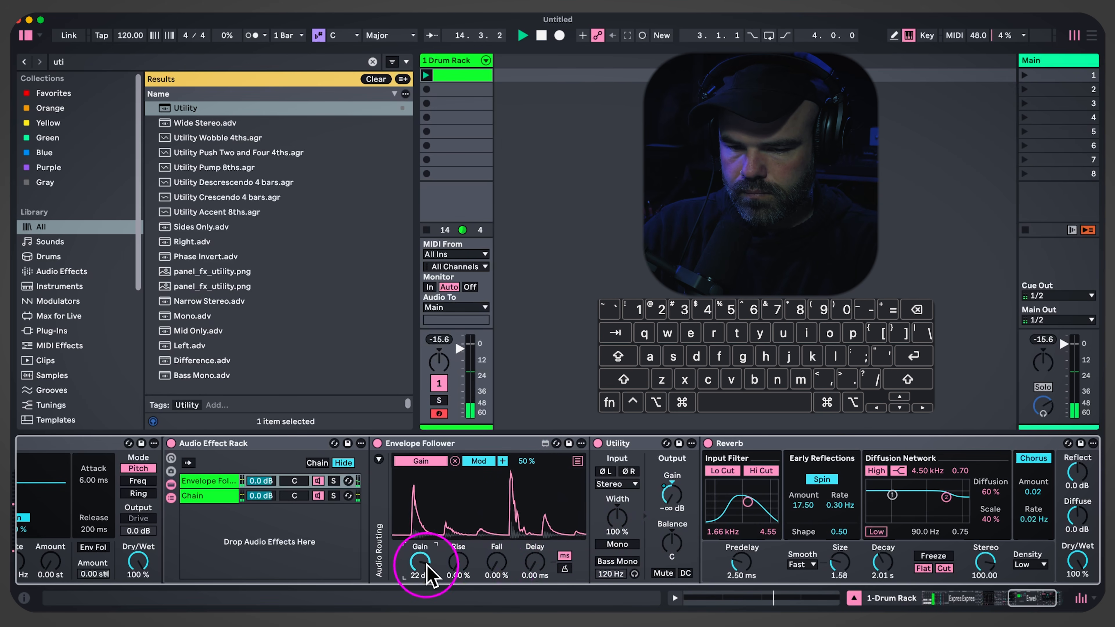
pyautogui.hscroll(5, 622, 560)
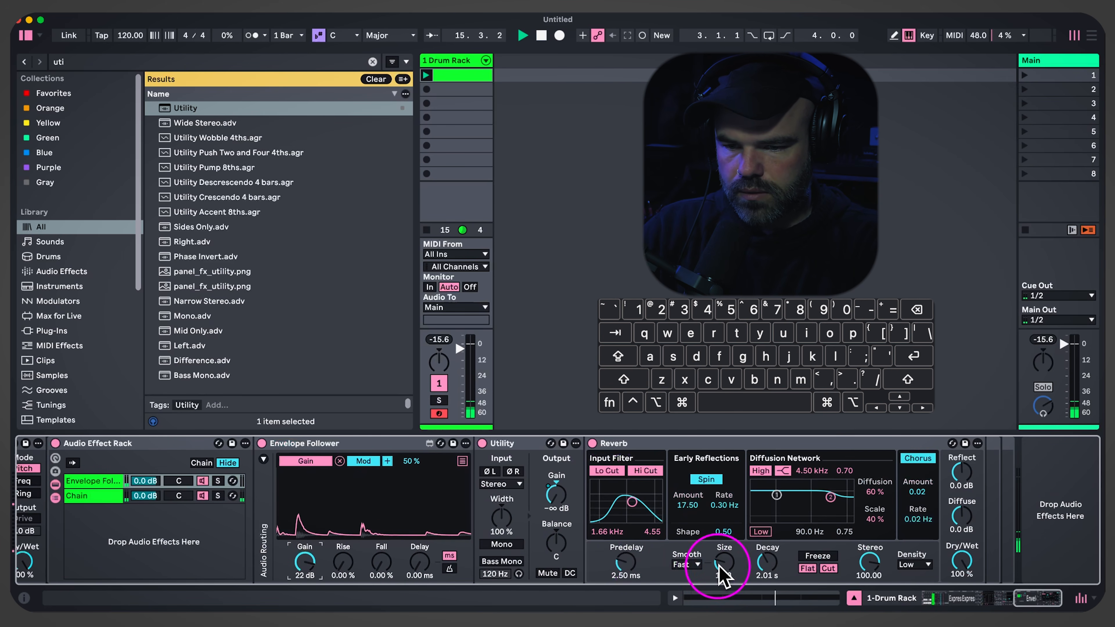
# Search for the OTT preset, try it between Shifter and the Audio Effect Rack, and undo it
pyautogui.hscroll(-10, 398, 551)
pyautogui.press('super+f')
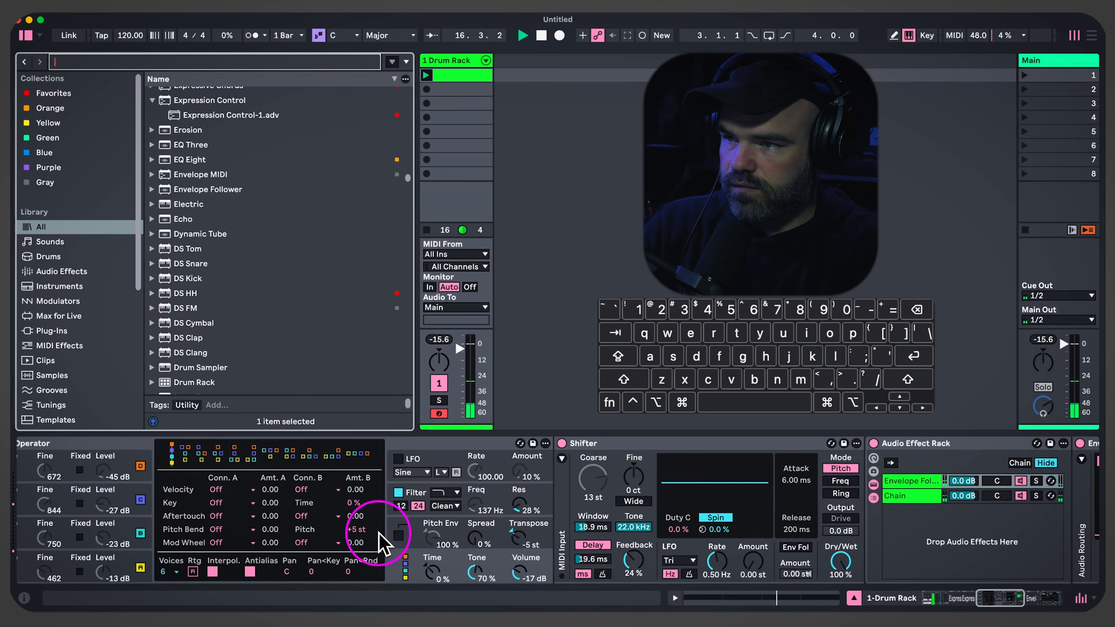
pyautogui.write('drum')
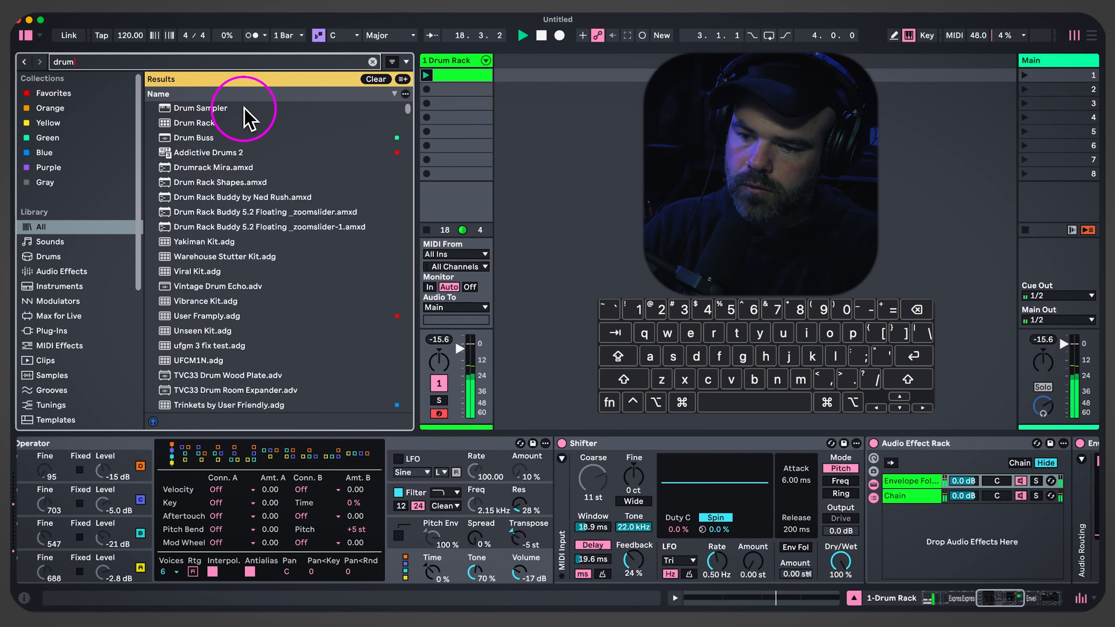
pyautogui.press('BackSpace')
pyautogui.press('BackSpace')
pyautogui.press('BackSpace')
pyautogui.write('ott')
pyautogui.moveTo(218, 120); pyautogui.dragTo(812, 505)
pyautogui.click(184, 124)
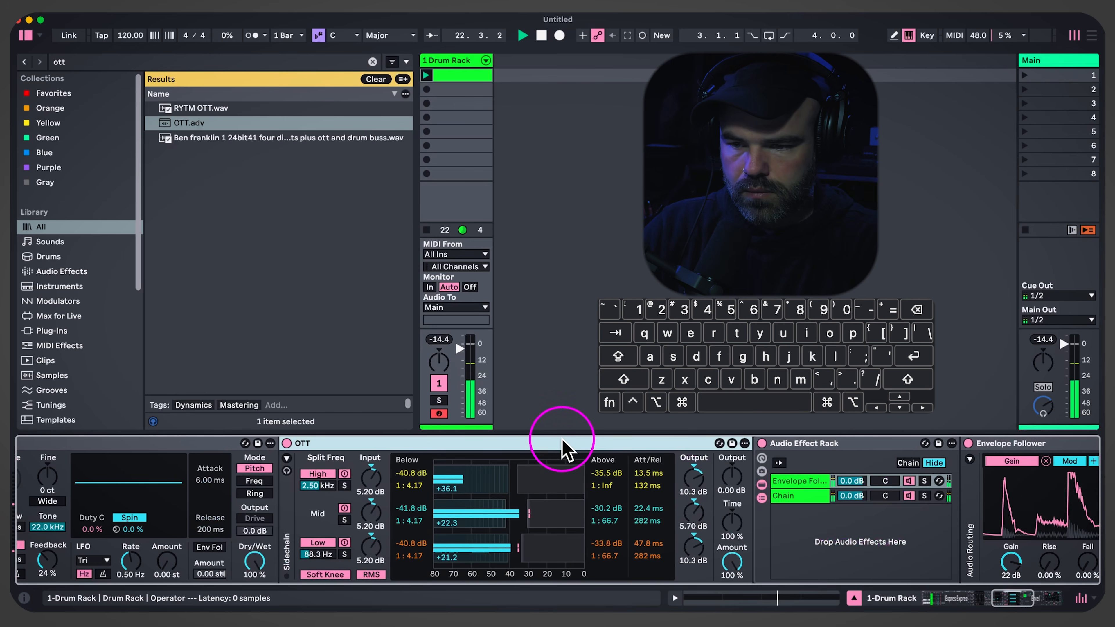
pyautogui.press('super+z')
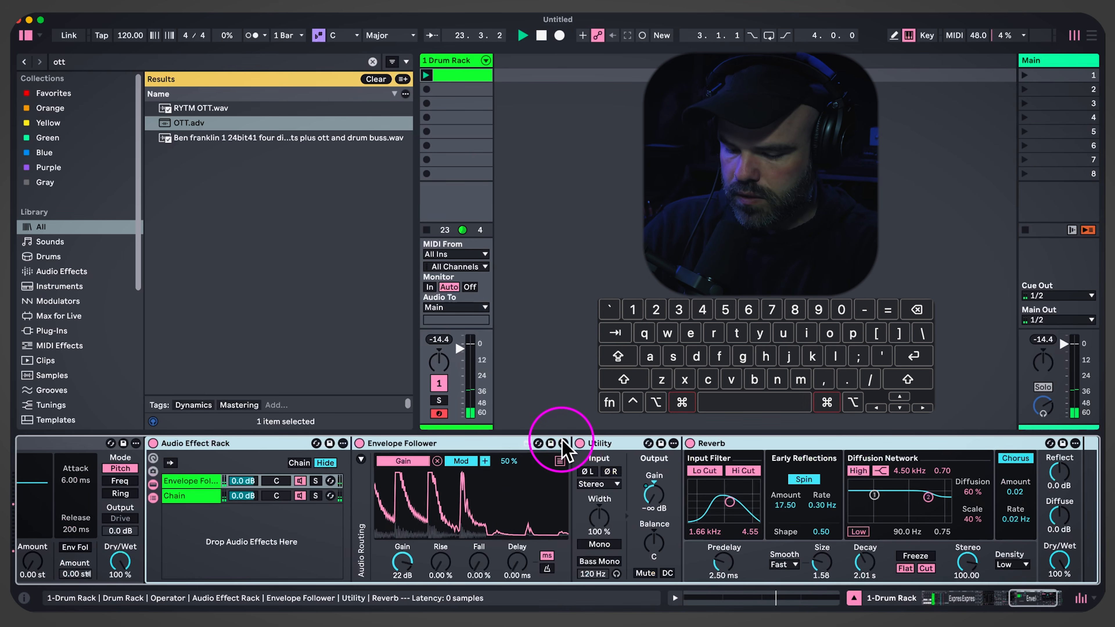
# Search for Drum Buss and add it between Shifter and the Audio Effect Rack
pyautogui.press('super+f')
pyautogui.write('drum')
pyautogui.moveTo(193, 137); pyautogui.dragTo(152, 525)
pyautogui.hscroll(-5, 269, 547)
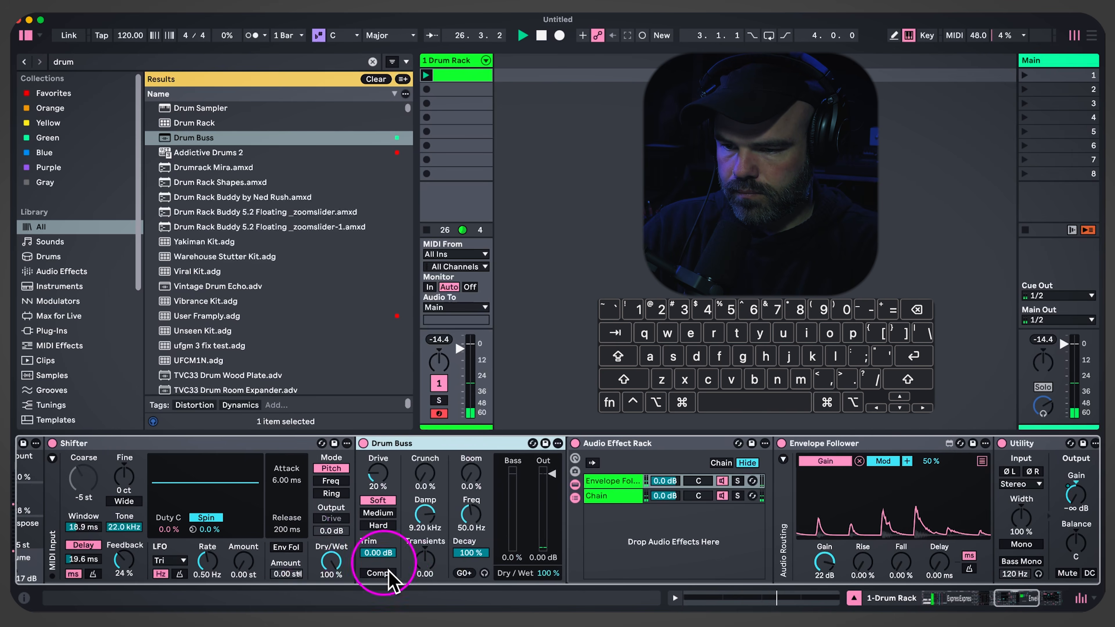
# Enable Drum Buss's compressor and set drive to 39 %, damp to 20.0 kHz and transients to -0.48
pyautogui.click(386, 573)
pyautogui.moveTo(428, 562); pyautogui.dragTo(434, 532)
pyautogui.moveTo(377, 473); pyautogui.dragTo(378, 459)
pyautogui.moveTo(424, 560)
pyautogui.mouseDown()
pyautogui.moveTo(425, 547)
pyautogui.moveTo(423, 577)
pyautogui.mouseUp()
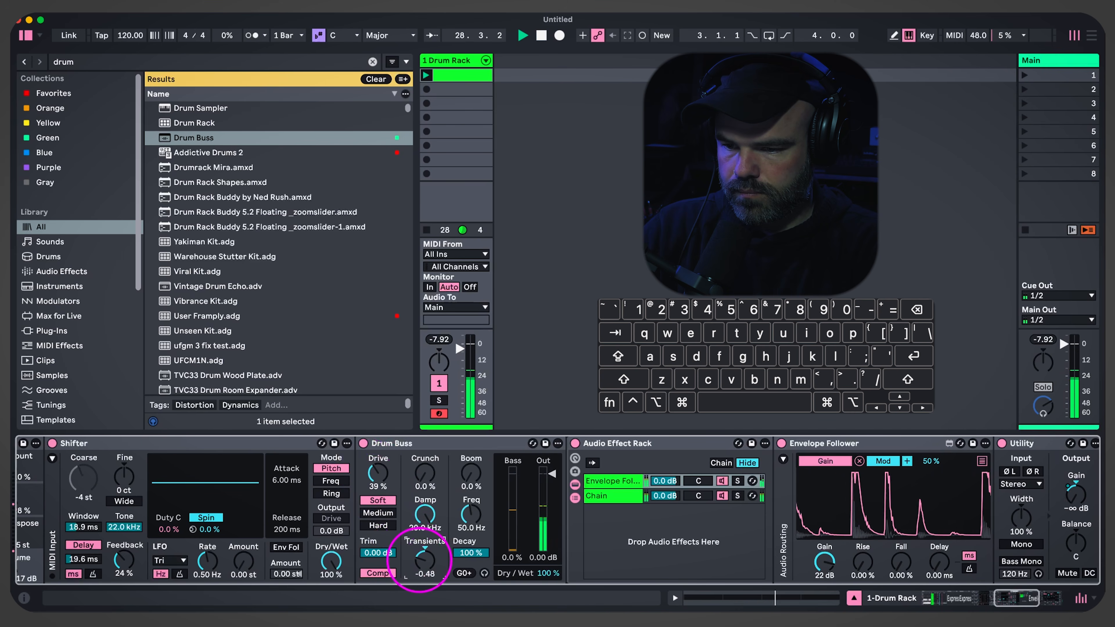
pyautogui.hscroll(5, 577, 550)
pyautogui.hscroll(1, 579, 588)
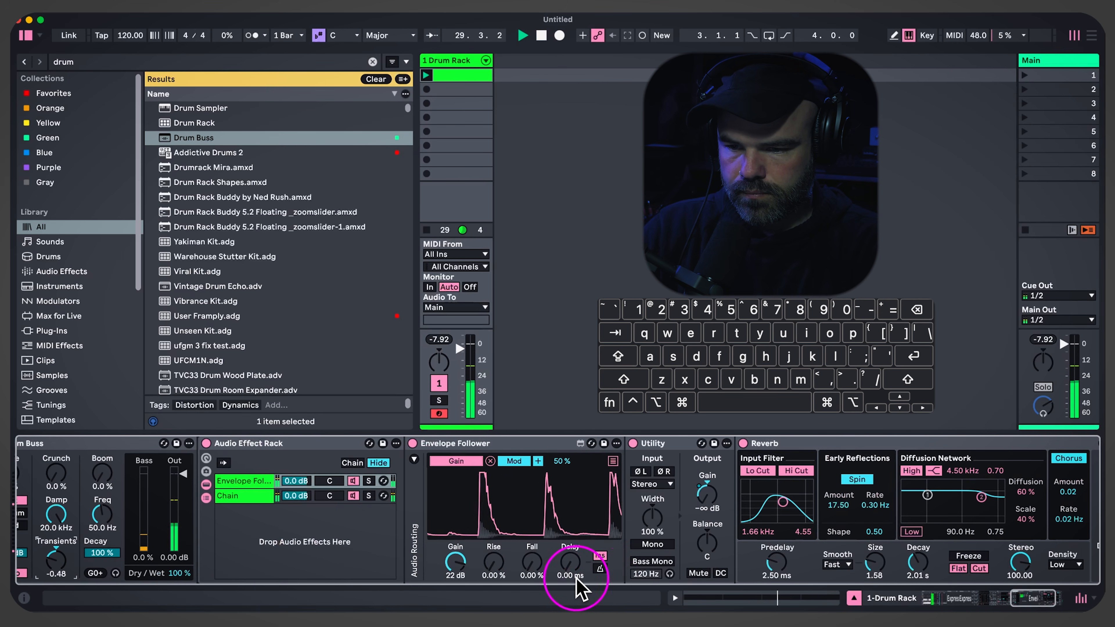
pyautogui.hscroll(4, 601, 591)
pyautogui.hscroll(1, 746, 575)
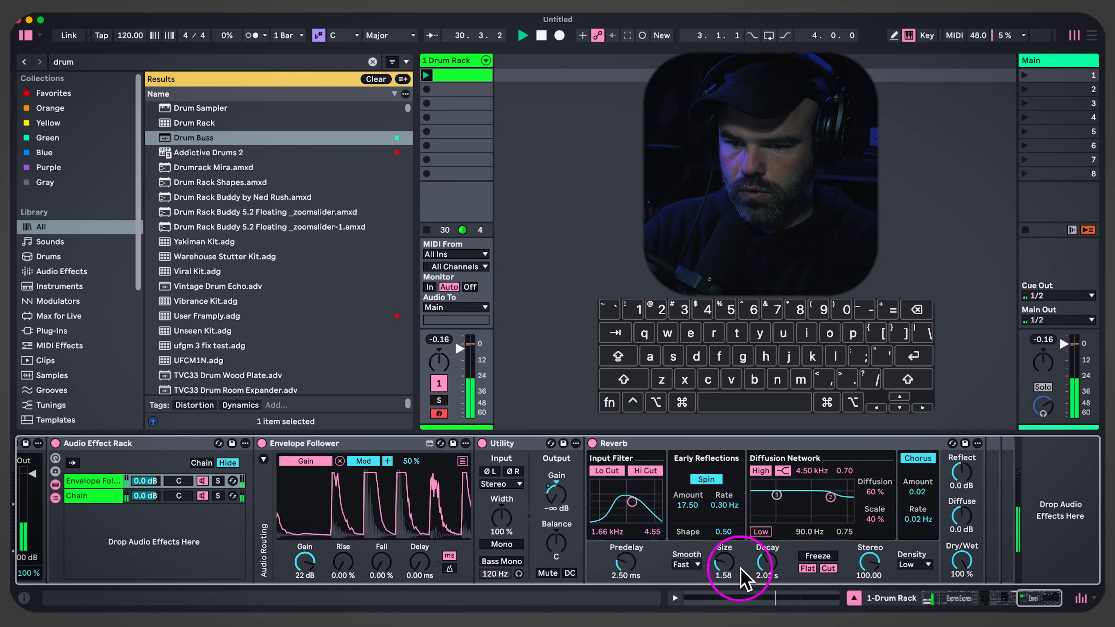
# Search for Compressor, add it after Reverb at the end of the Operator chain and lower its threshold to -15.2 dB
pyautogui.press('super+f')
pyautogui.write('compre')
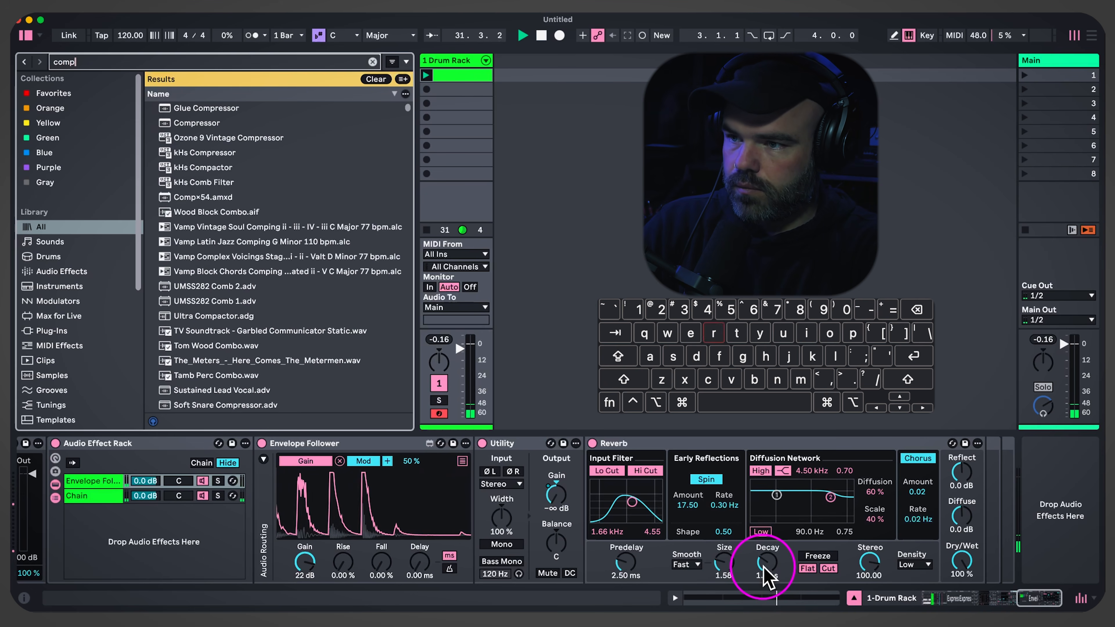
pyautogui.click(189, 125)
pyautogui.moveTo(190, 132); pyautogui.dragTo(983, 535)
pyautogui.moveTo(786, 457); pyautogui.dragTo(787, 489)
pyautogui.hscroll(-8, 466, 520)
pyautogui.hscroll(-10, 439, 530)
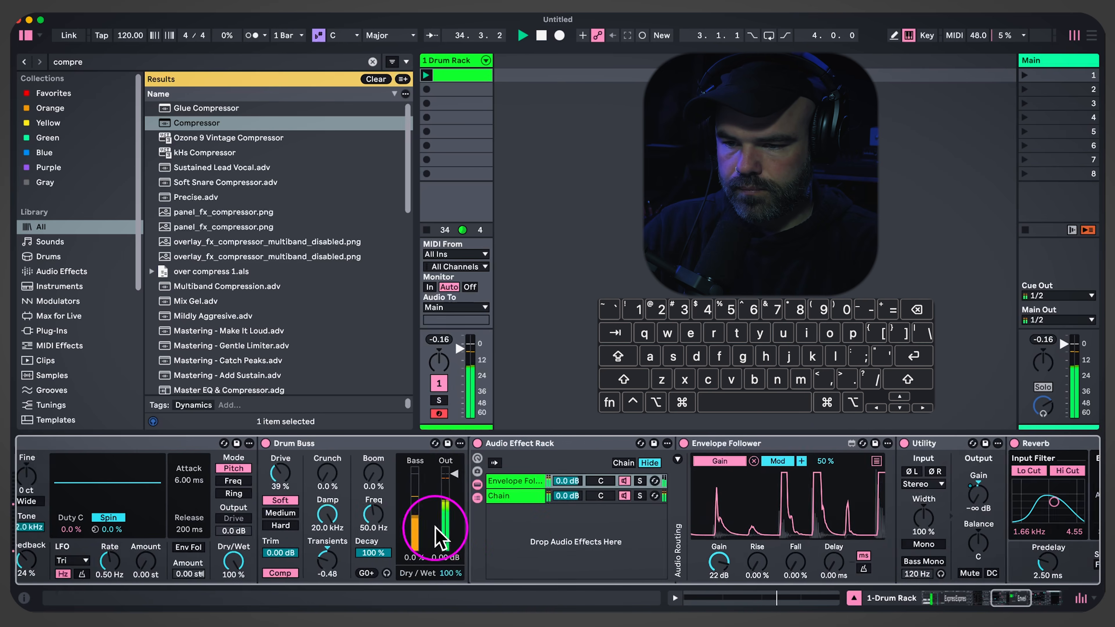
pyautogui.hscroll(12, 540, 527)
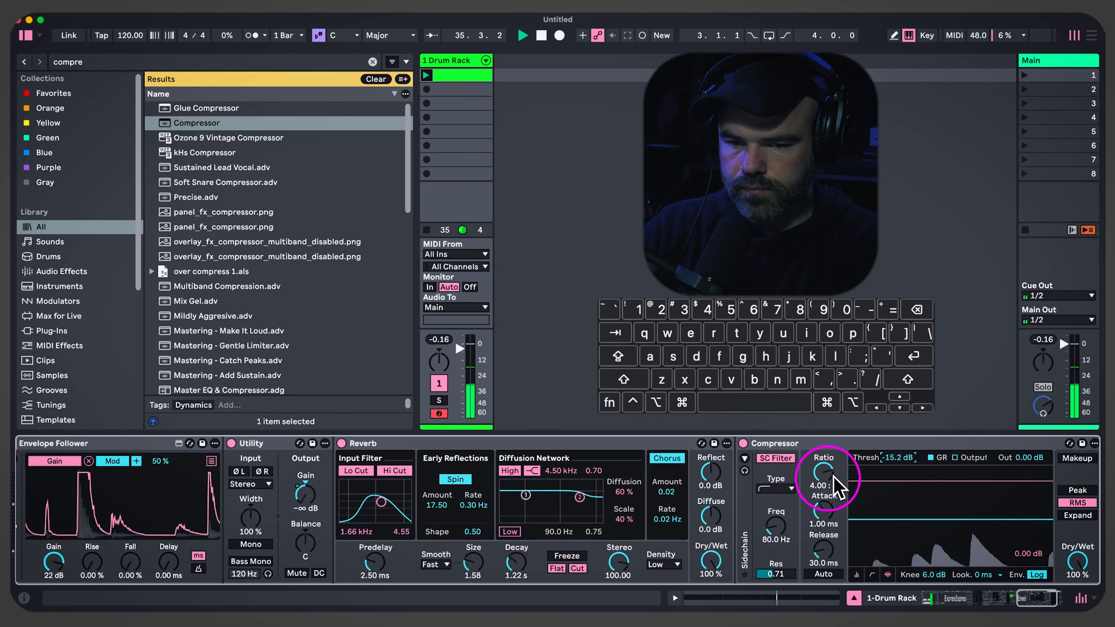
pyautogui.hscroll(3, 891, 496)
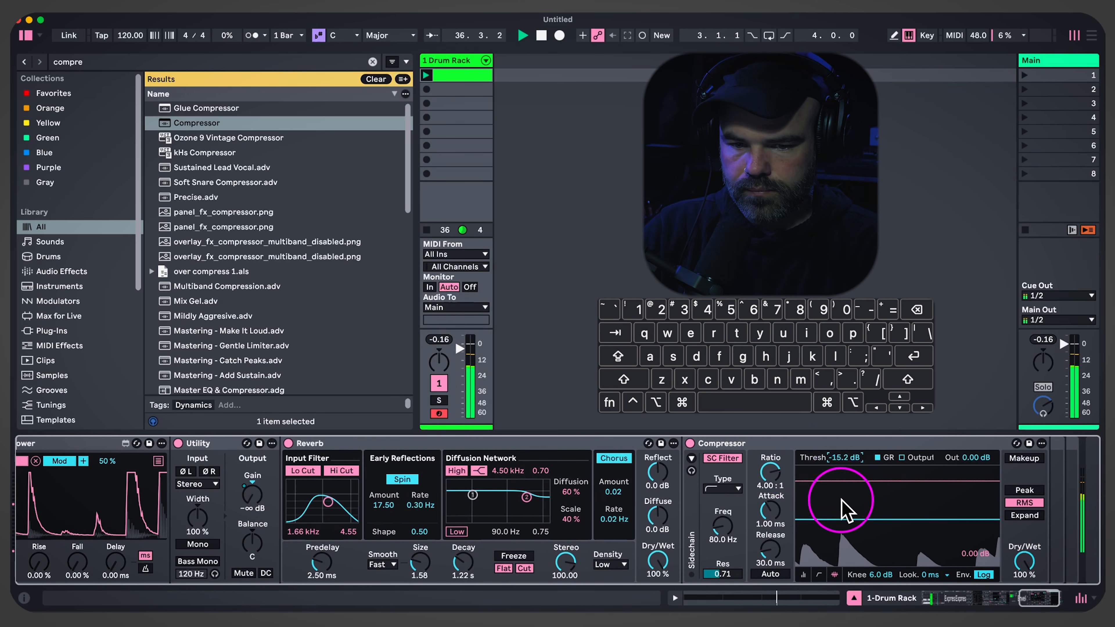
# Shorten the clip's four Operator notes to eighth notes on a 1/8 grid and paste the copied drum notes from the bar's start
pyautogui.doubleClick(450, 75)
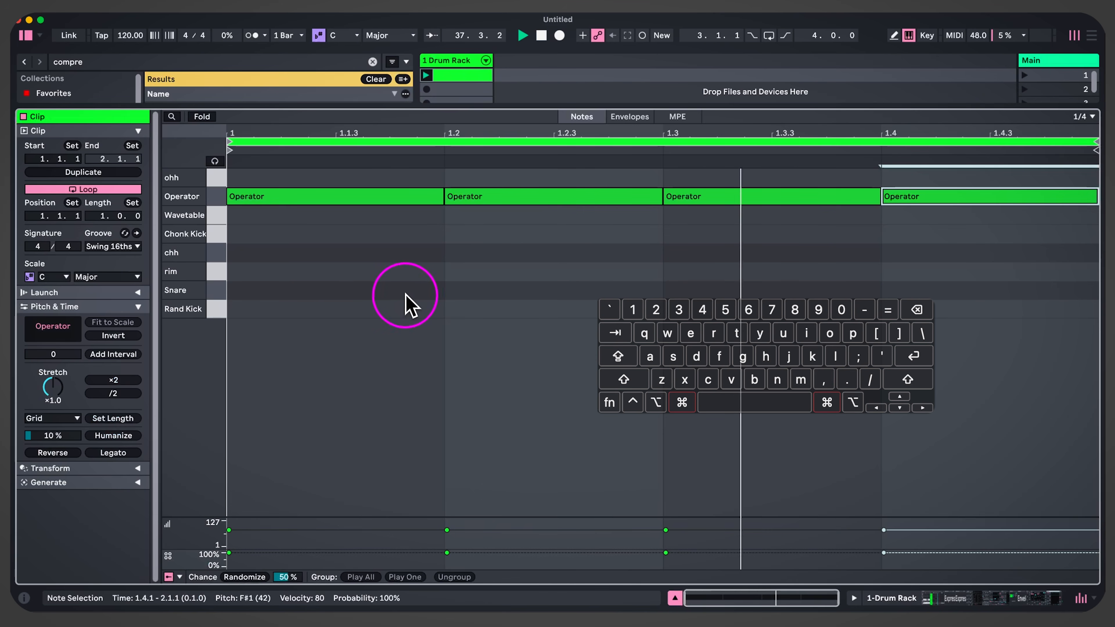
pyautogui.press('super+1')
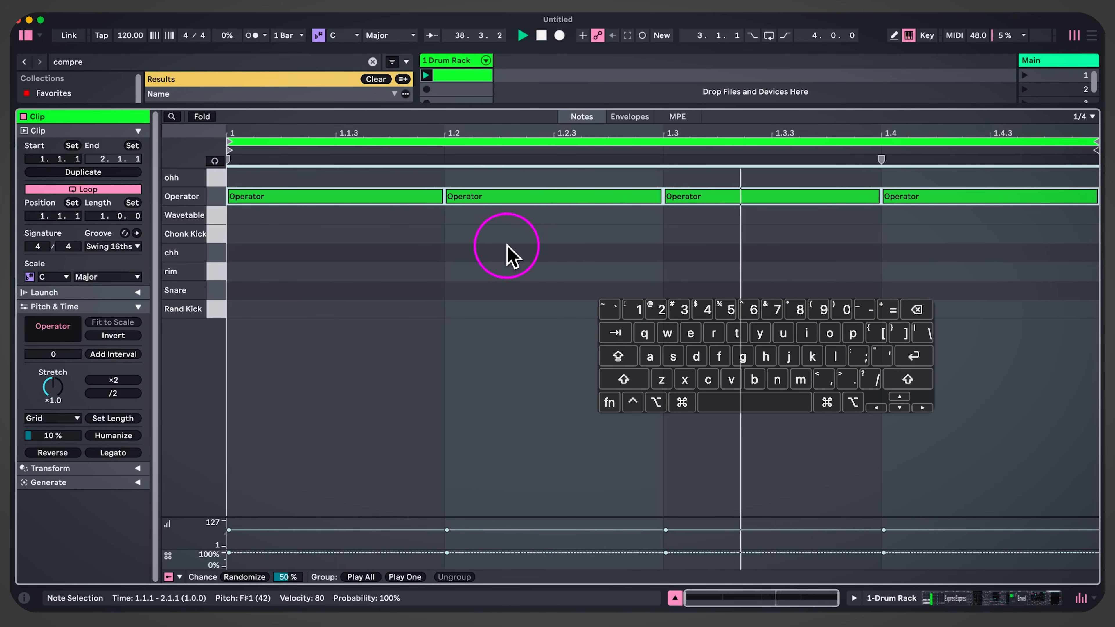
pyautogui.hotkey('shift', 'Left')
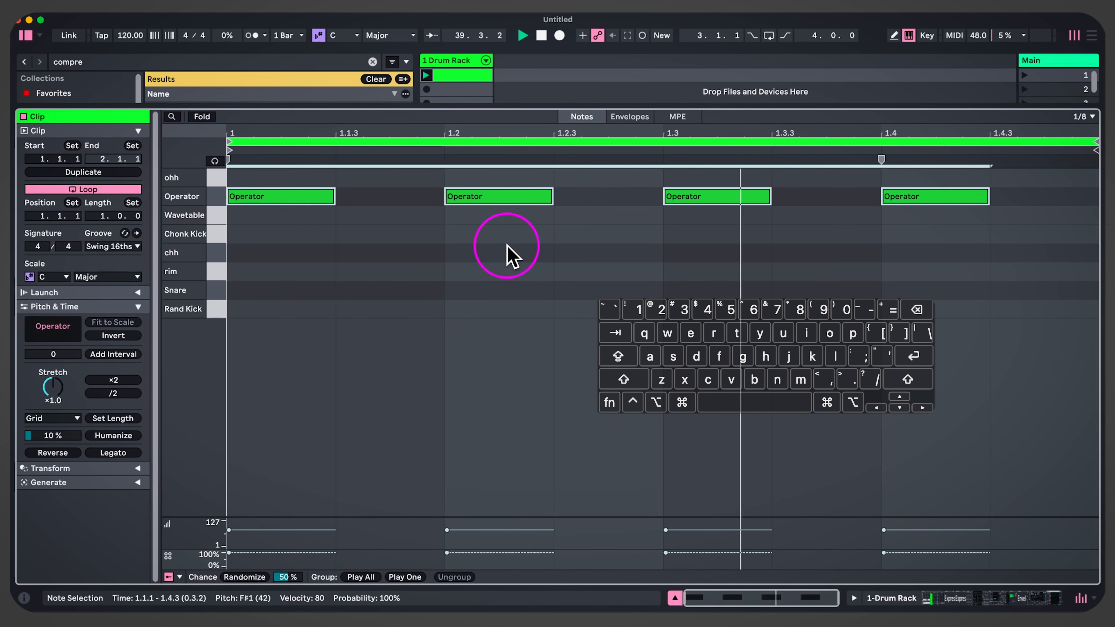
pyautogui.click(232, 287)
pyautogui.press('super+v')
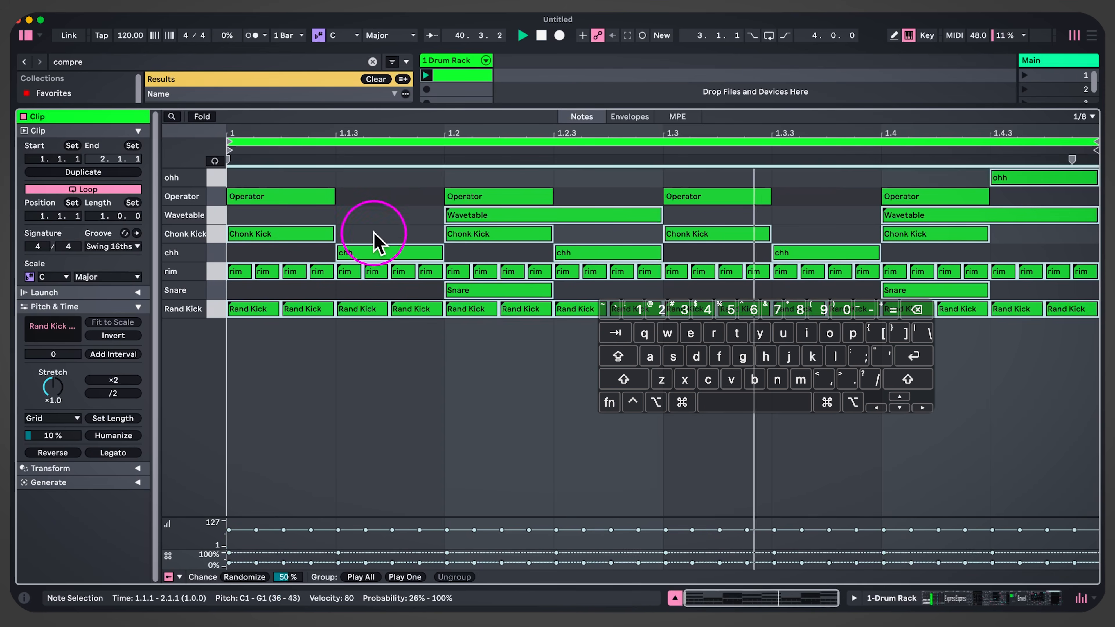
# Duplicate the first Operator note along its row so that every eighth-note position in the bar is filled
pyautogui.click(267, 201)
pyautogui.press('super+d')
pyautogui.press('super+d')
pyautogui.press('super+d')
pyautogui.press('super+d')
pyautogui.press('super+d')
pyautogui.press('super+d')
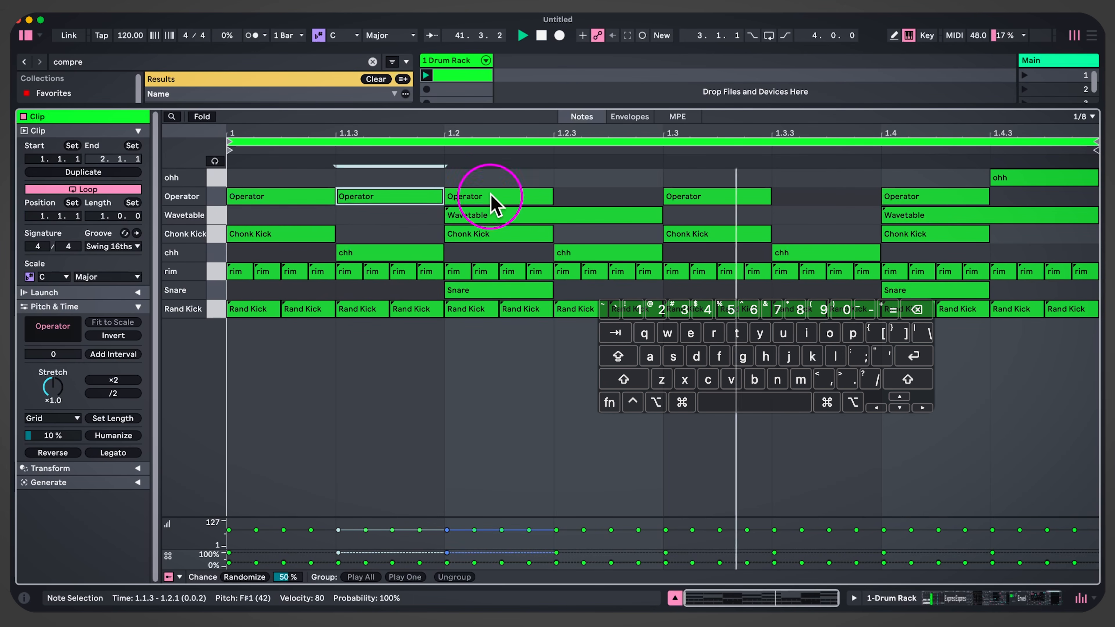
pyautogui.press('super+d')
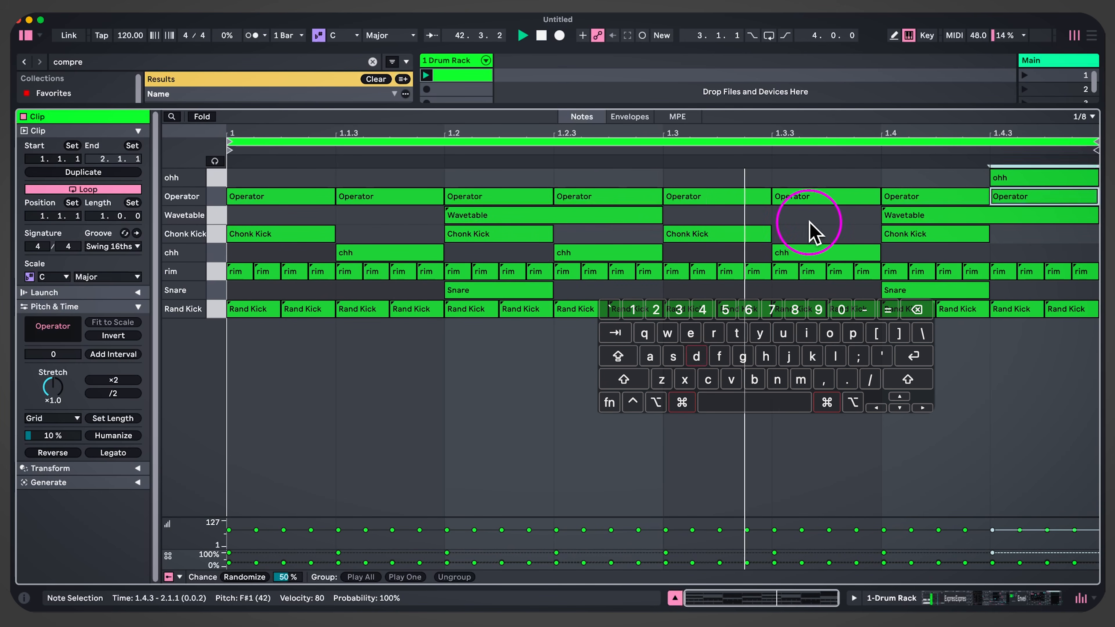
# Return to the track's devices, set Shifter's window to 12.8 ms and collapse both Expression Control devices
pyautogui.doubleClick(439, 63)
pyautogui.hscroll(-5, 394, 538)
pyautogui.hscroll(-10, 401, 556)
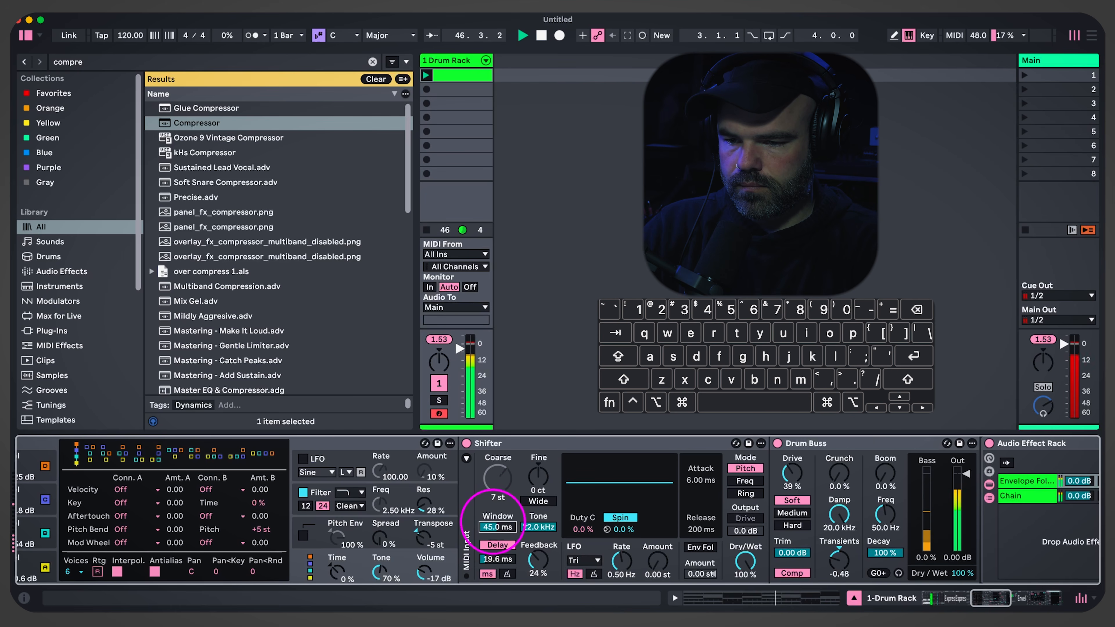
pyautogui.hscroll(-10, 486, 547)
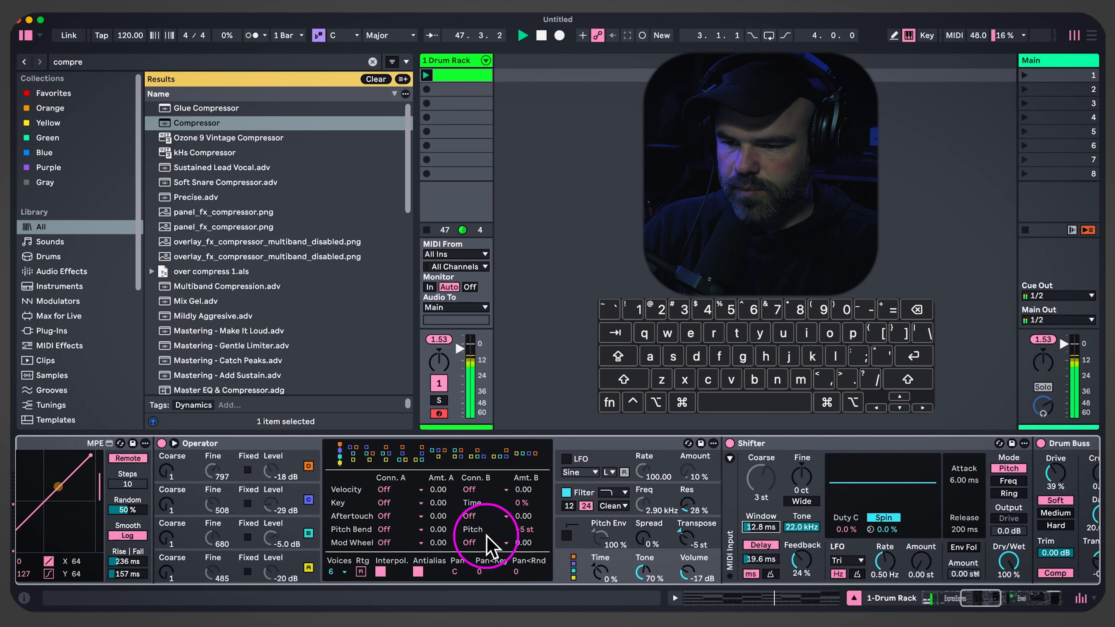
pyautogui.hscroll(3, 255, 567)
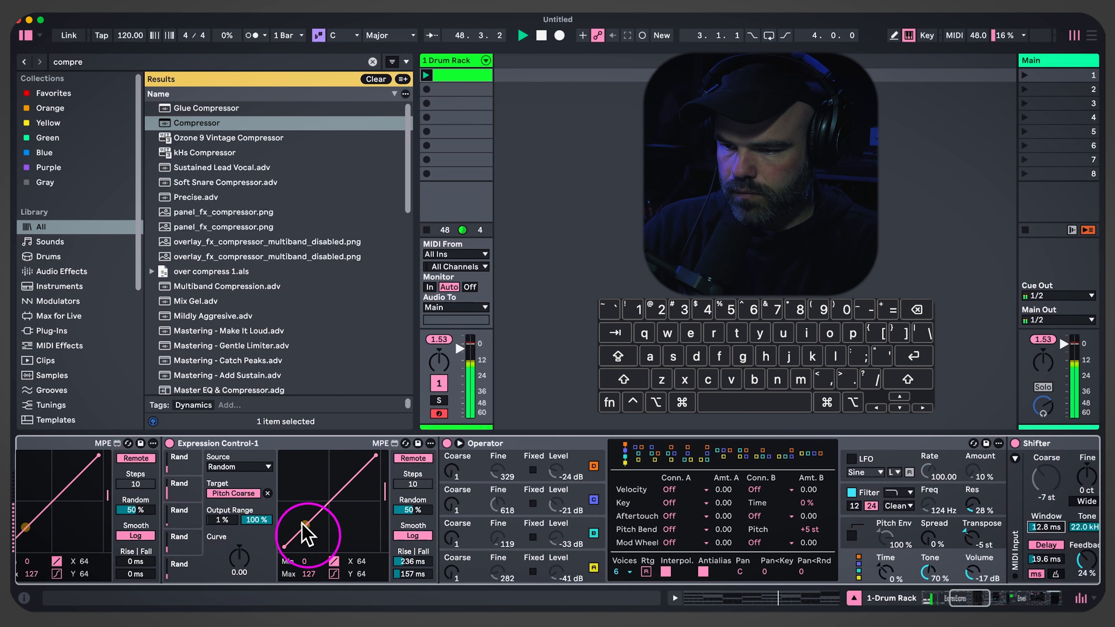
pyautogui.hscroll(-9, 205, 474)
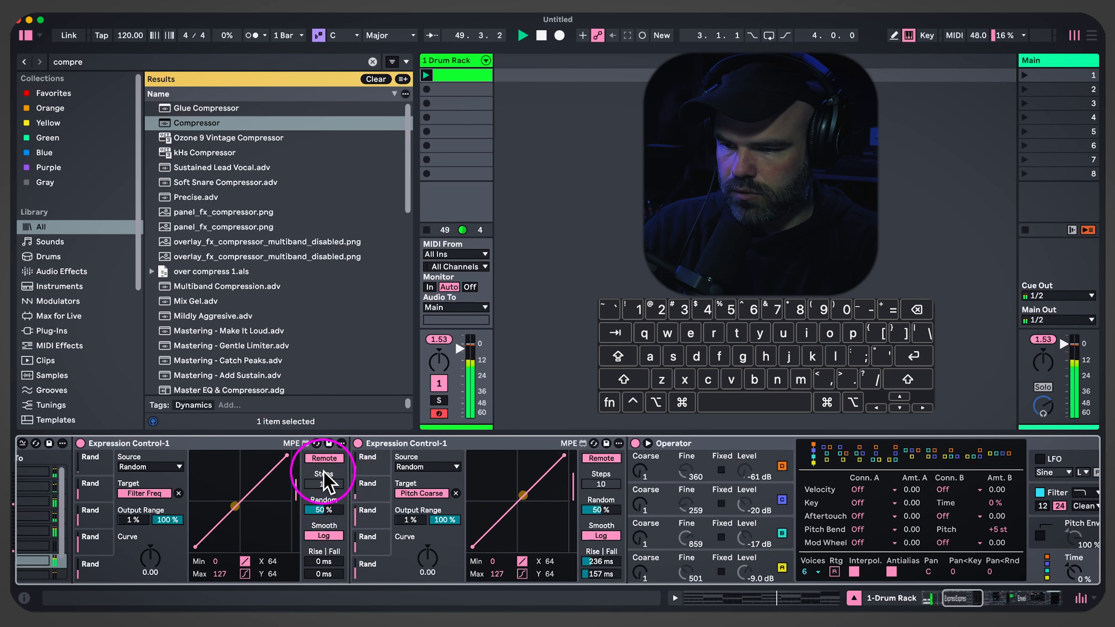
pyautogui.doubleClick(416, 444)
pyautogui.hscroll(5, 232, 459)
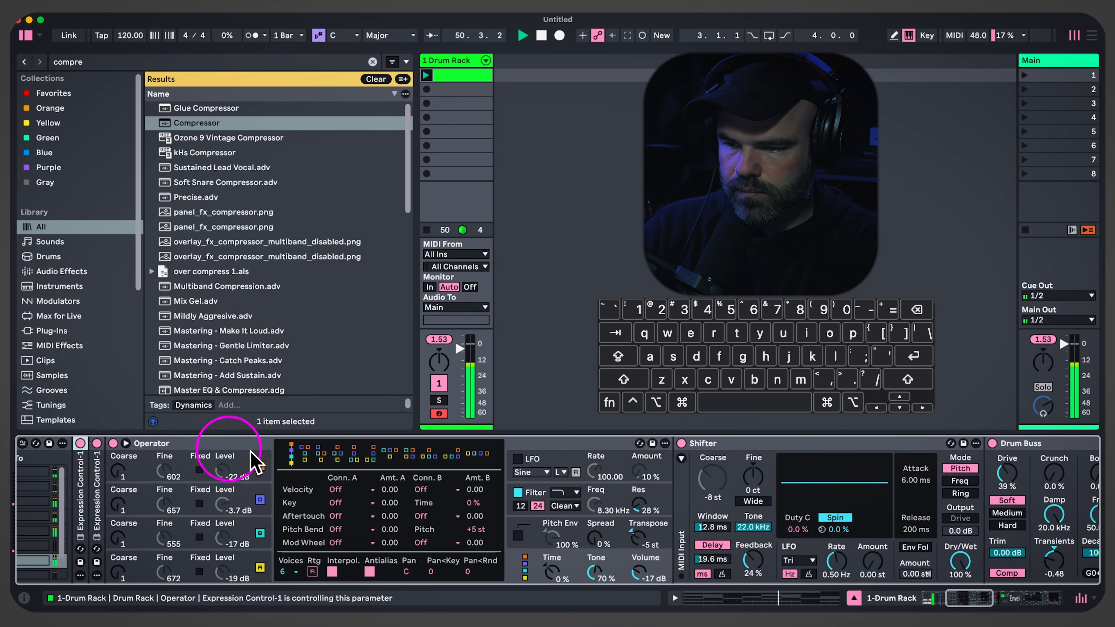
# Set Compressor's threshold to -21.0 dB, ratio to 4.67:1 and attack to 0.09 ms
pyautogui.hscroll(10, 589, 467)
pyautogui.hscroll(15, 586, 468)
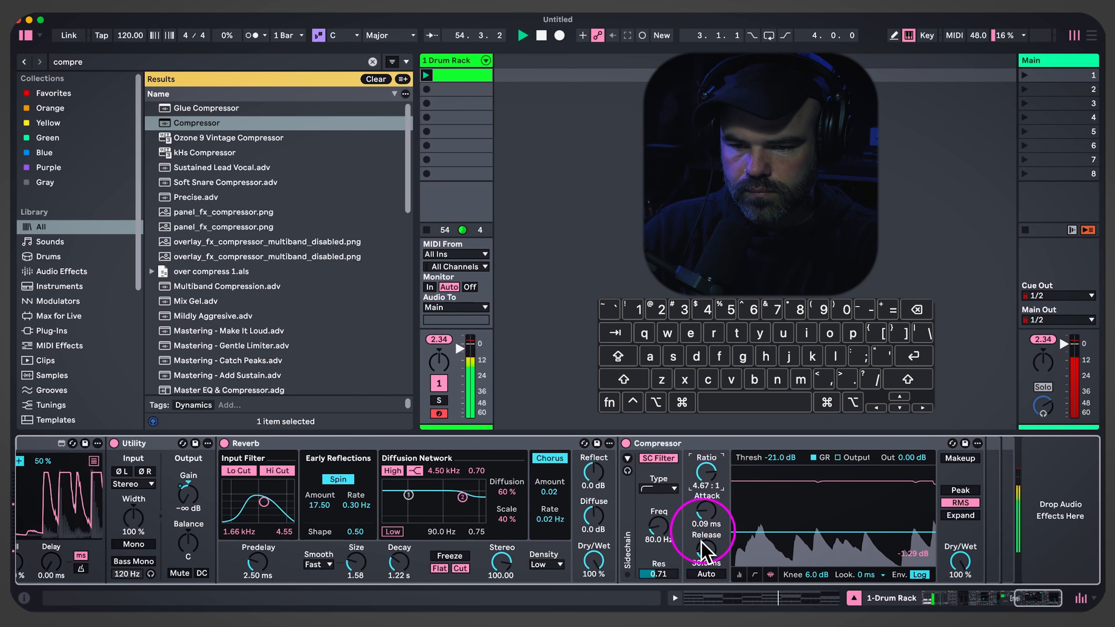
# Expand the second Expression Control and set the rise and fall times of its Pitch Coarse mapping to 0 ms
pyautogui.hscroll(-20, 368, 538)
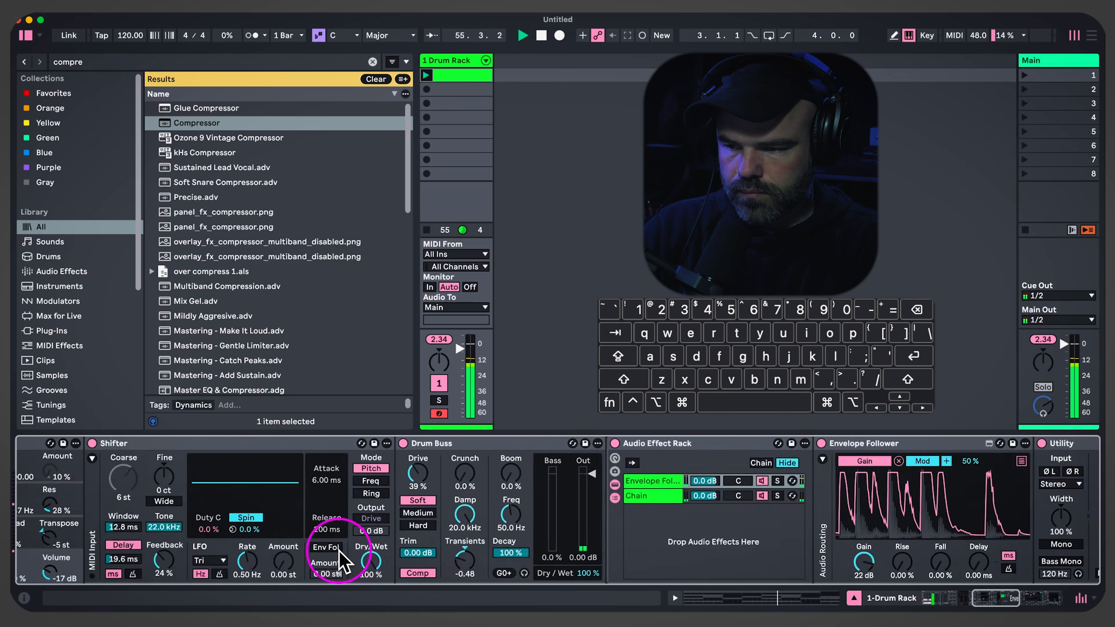
pyautogui.hscroll(-15, 424, 554)
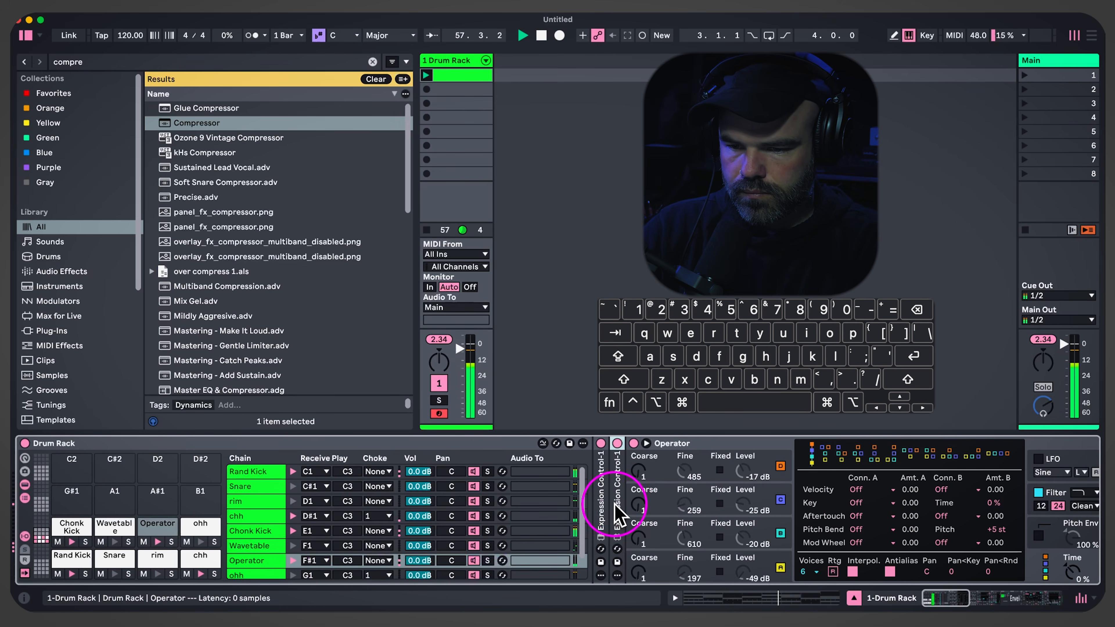
pyautogui.doubleClick(617, 506)
pyautogui.hscroll(10, 631, 554)
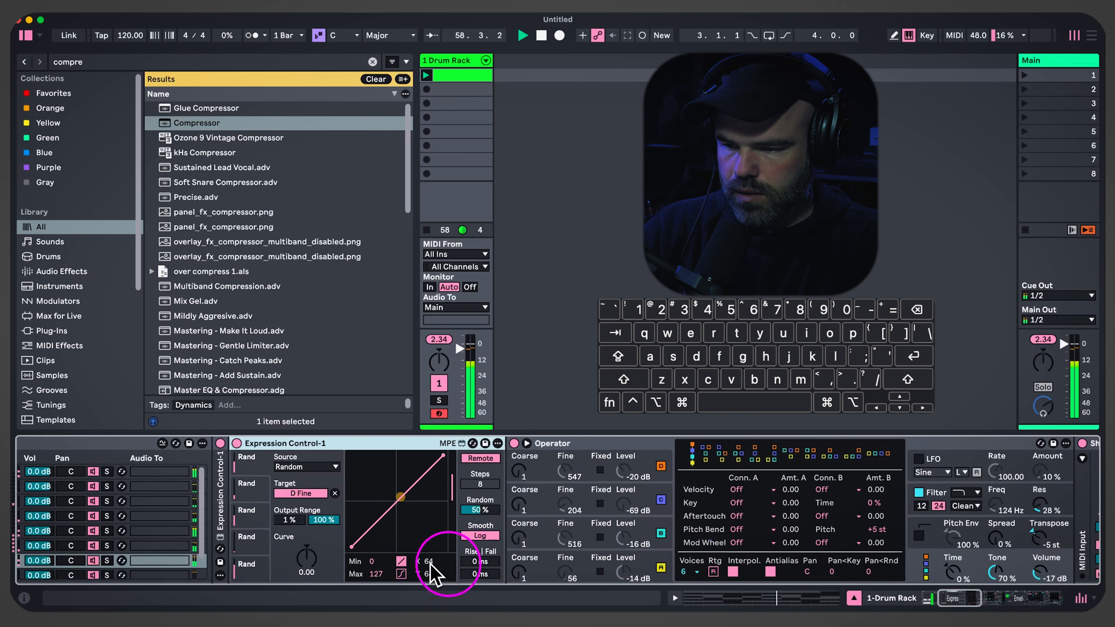
pyautogui.click(256, 566)
pyautogui.moveTo(472, 564); pyautogui.dragTo(475, 608)
# Set Shifter's delay time to 127 ms and feedback to 28 %
pyautogui.hscroll(10, 564, 562)
pyautogui.hscroll(10, 566, 570)
pyautogui.click(626, 559)
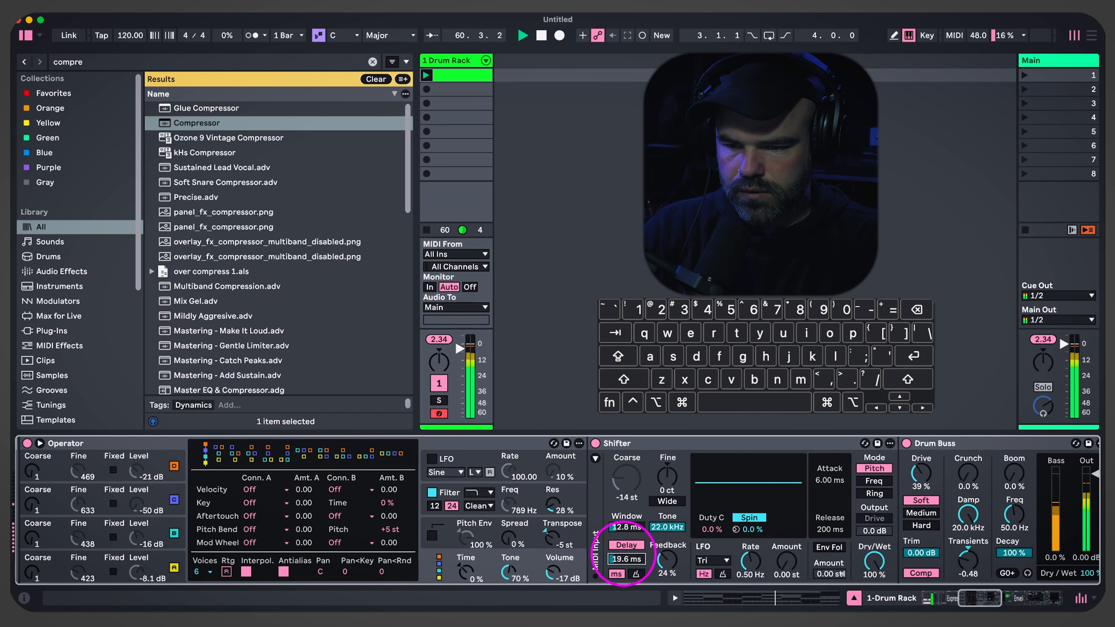
pyautogui.click(665, 562)
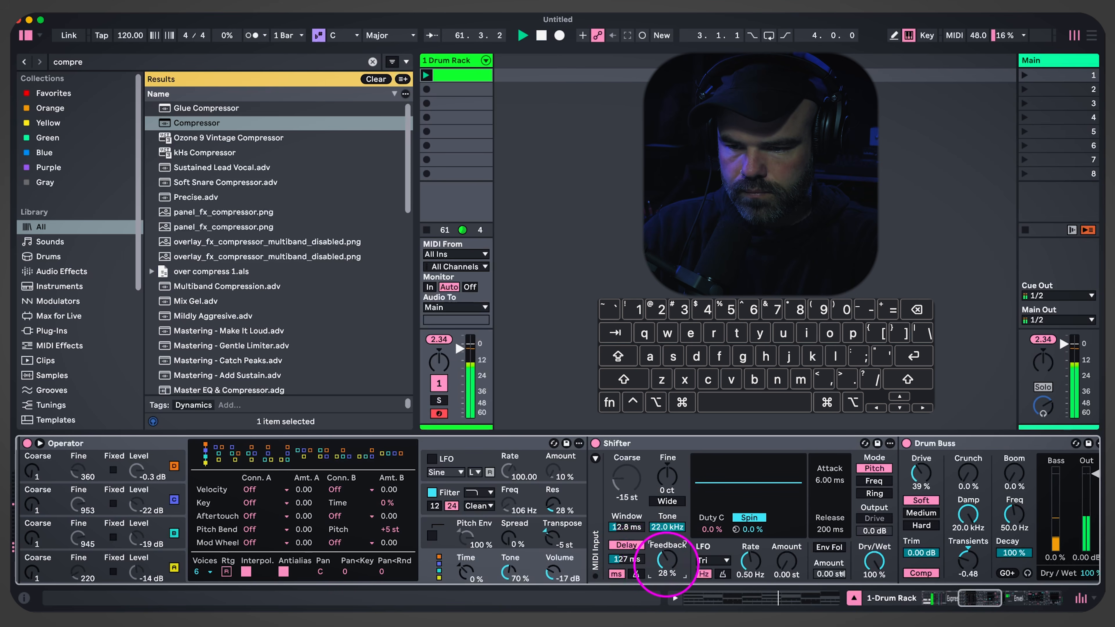
# Set Operator's transpose to -12 st and spread to 18 %, and Drum Buss's transients to -0.56 and output to -3.04 dB
pyautogui.moveTo(552, 537); pyautogui.dragTo(508, 536)
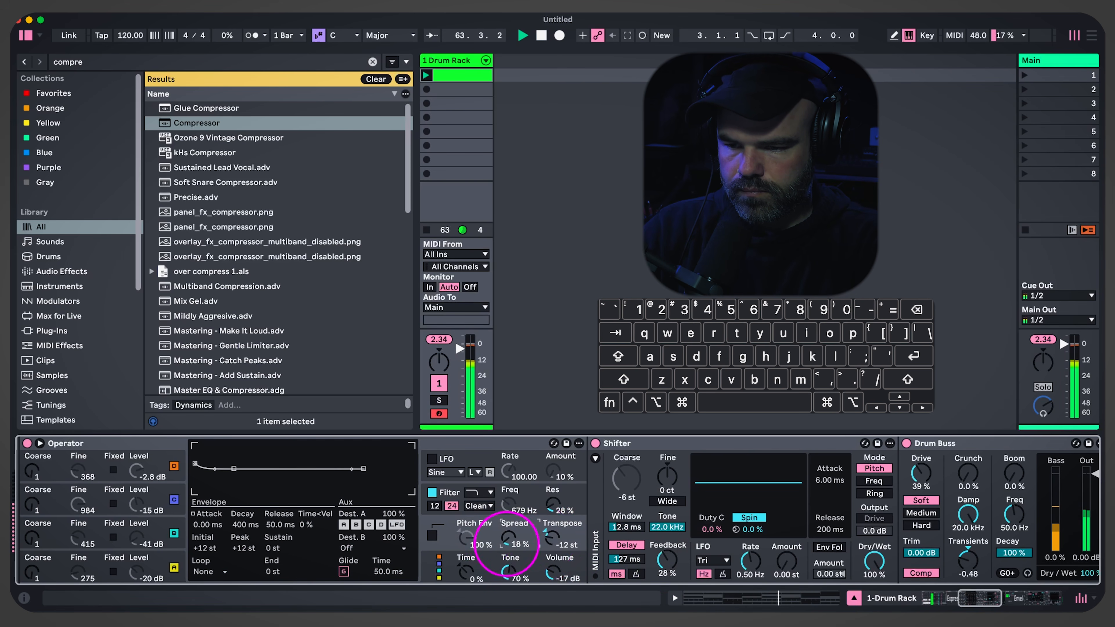
pyautogui.hscroll(10, 577, 549)
pyautogui.click(671, 561)
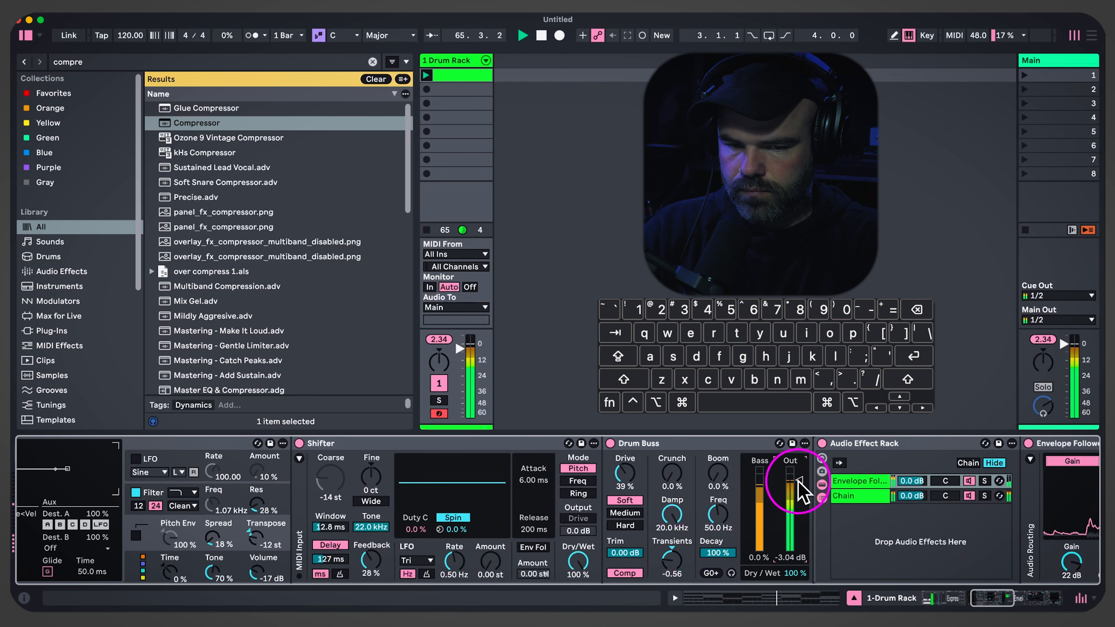
# Set Reverb's input filter to 4.37 kHz with a width of 3.33 and its size to 1.23
pyautogui.hscroll(10, 738, 522)
pyautogui.hscroll(10, 737, 523)
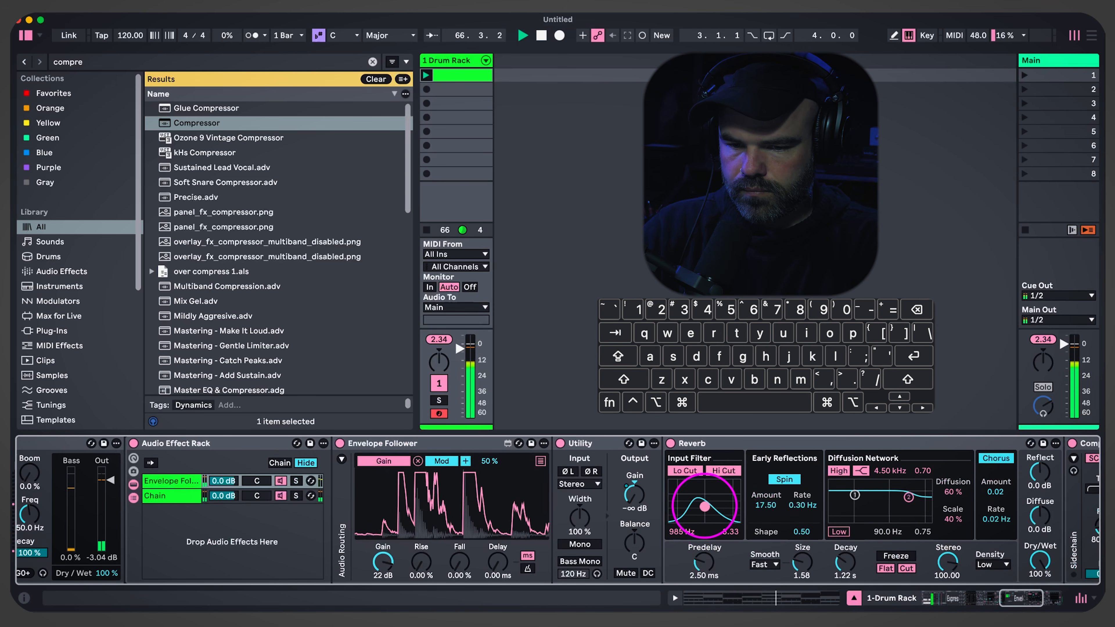
pyautogui.moveTo(800, 578)
pyautogui.mouseDown()
pyautogui.moveTo(800, 564)
pyautogui.moveTo(802, 574)
pyautogui.mouseUp()
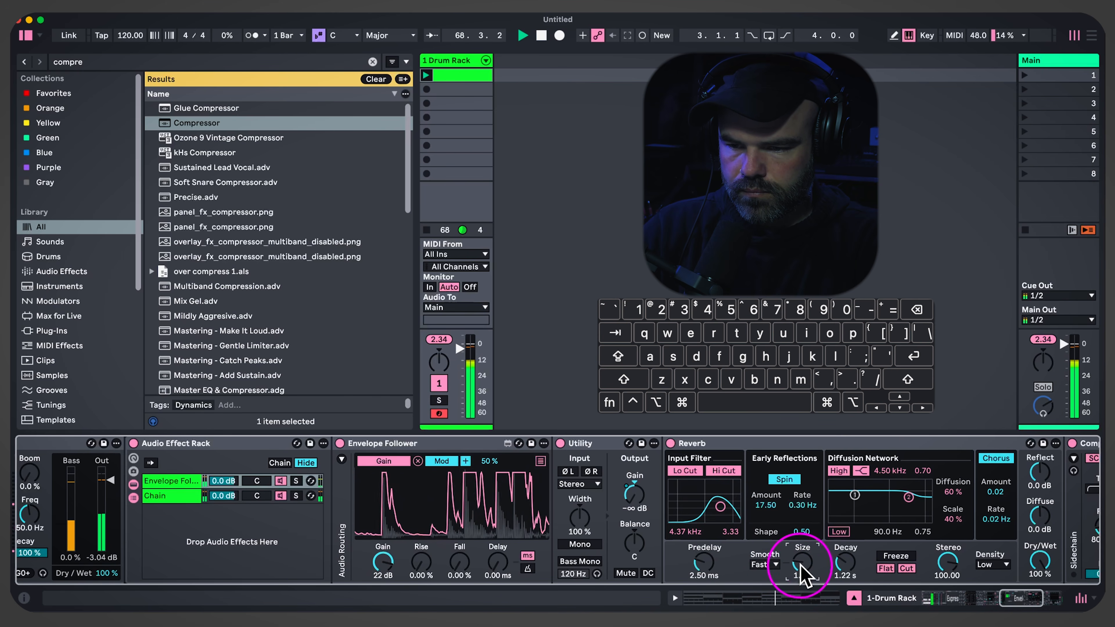
# Map Envelope Follower's second slot to Reverb's room size with a modulation amount of 30 %
pyautogui.click(540, 461)
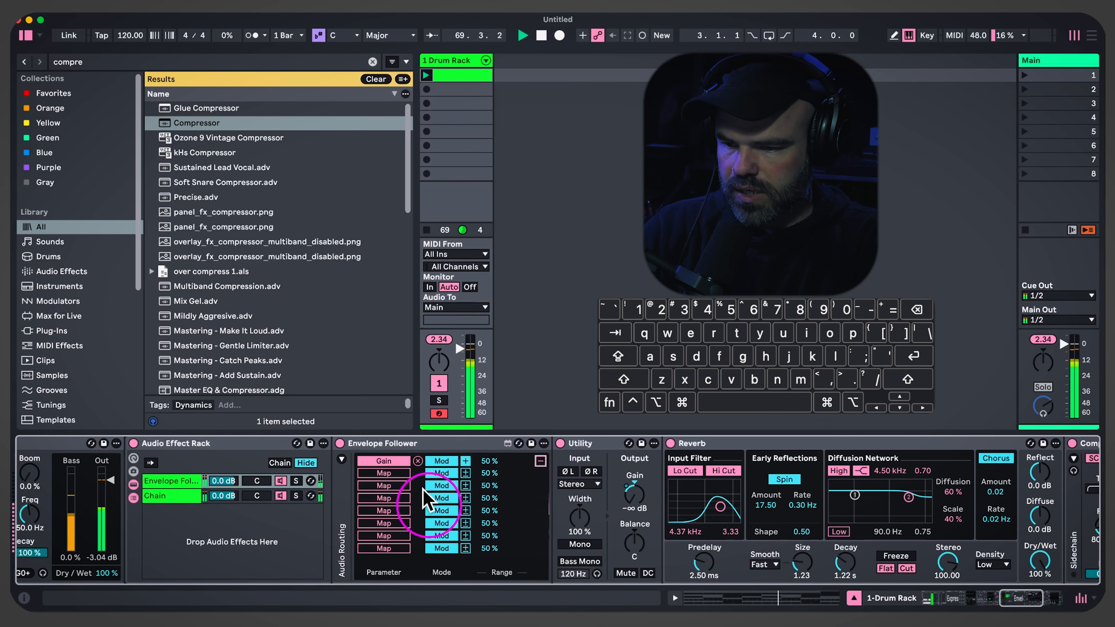
pyautogui.click(402, 475)
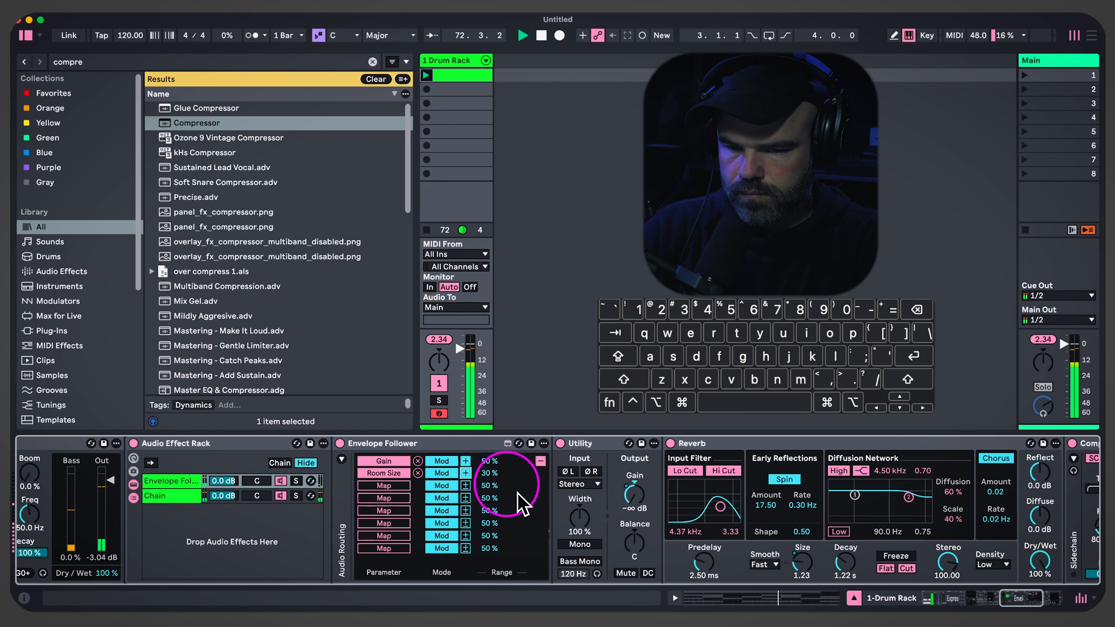
pyautogui.hscroll(5, 498, 483)
# Map Envelope Follower's third slot to Shifter's delay feedback at -34 % and set that feedback to 65 %
pyautogui.hscroll(-10, 652, 575)
pyautogui.hscroll(-10, 573, 567)
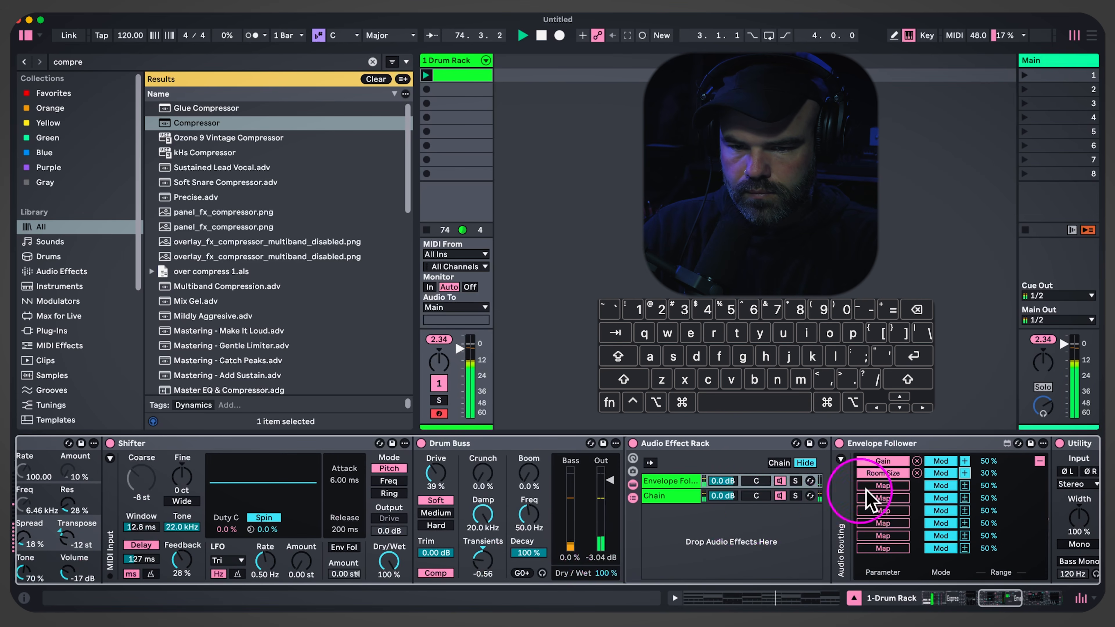
pyautogui.click(860, 486)
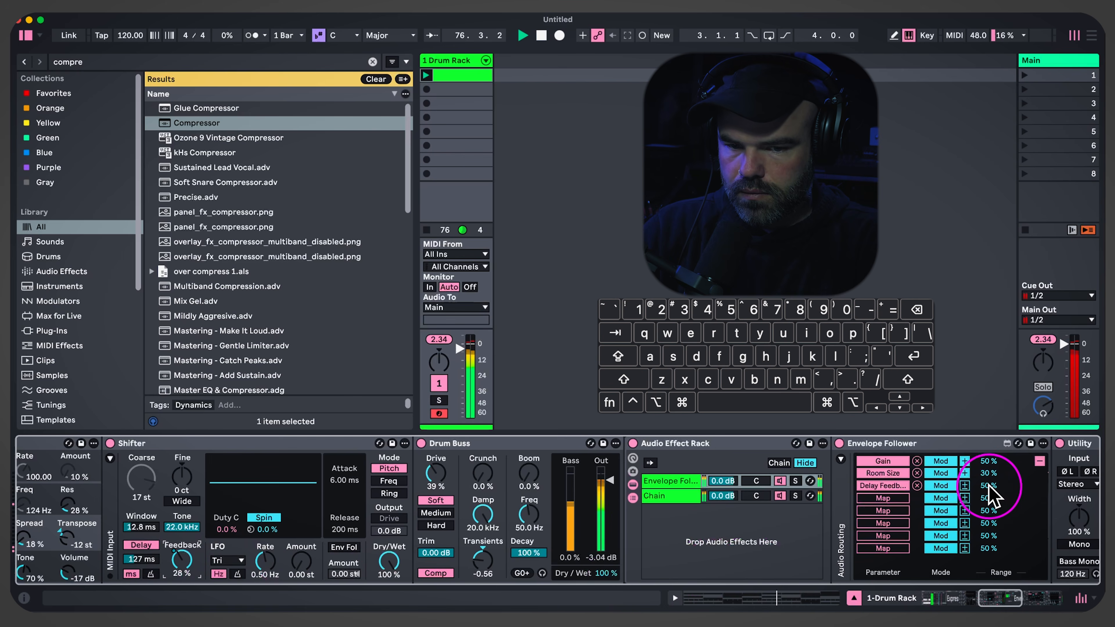
pyautogui.moveTo(990, 486); pyautogui.dragTo(991, 499)
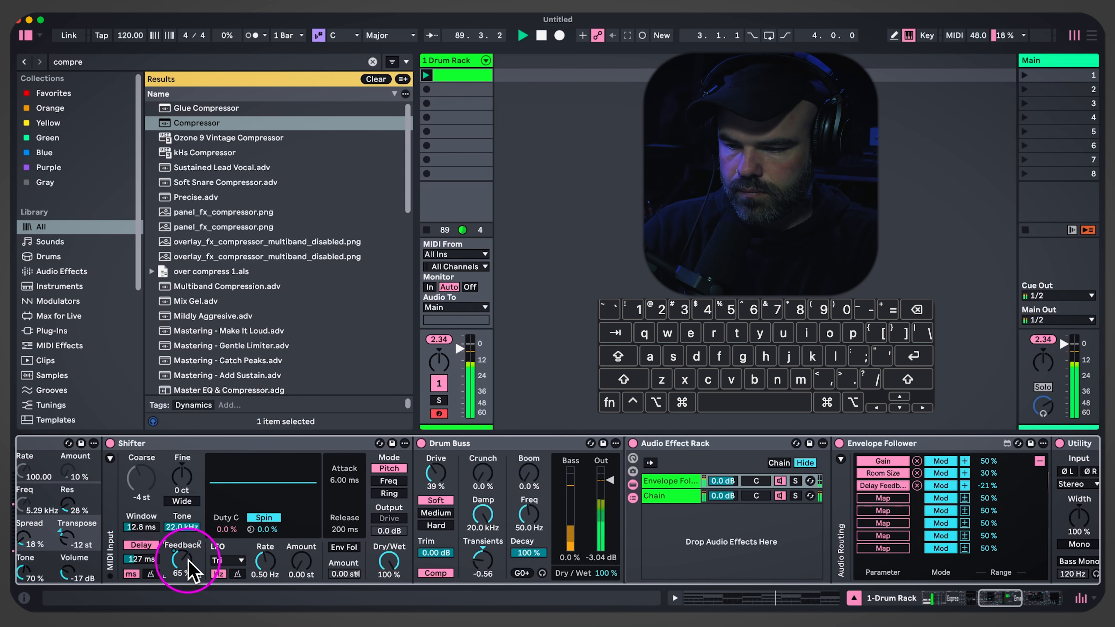
pyautogui.moveTo(989, 485); pyautogui.dragTo(989, 491)
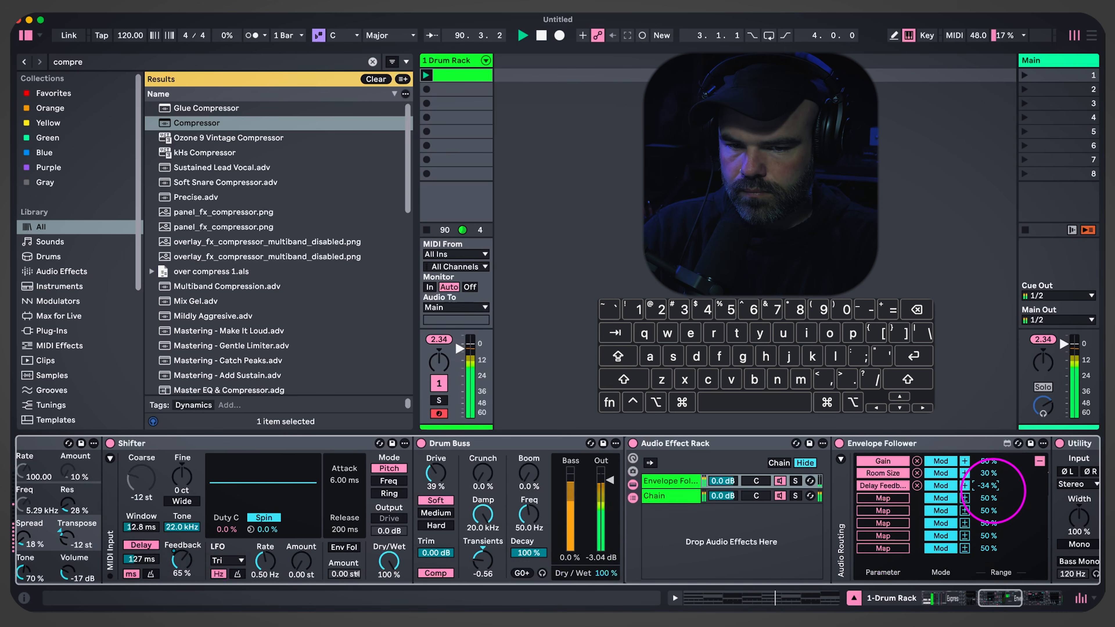
# Search the browser for Reverb and add it after Operator in the open hi-hat (ohh) chain
pyautogui.hscroll(-15, 522, 532)
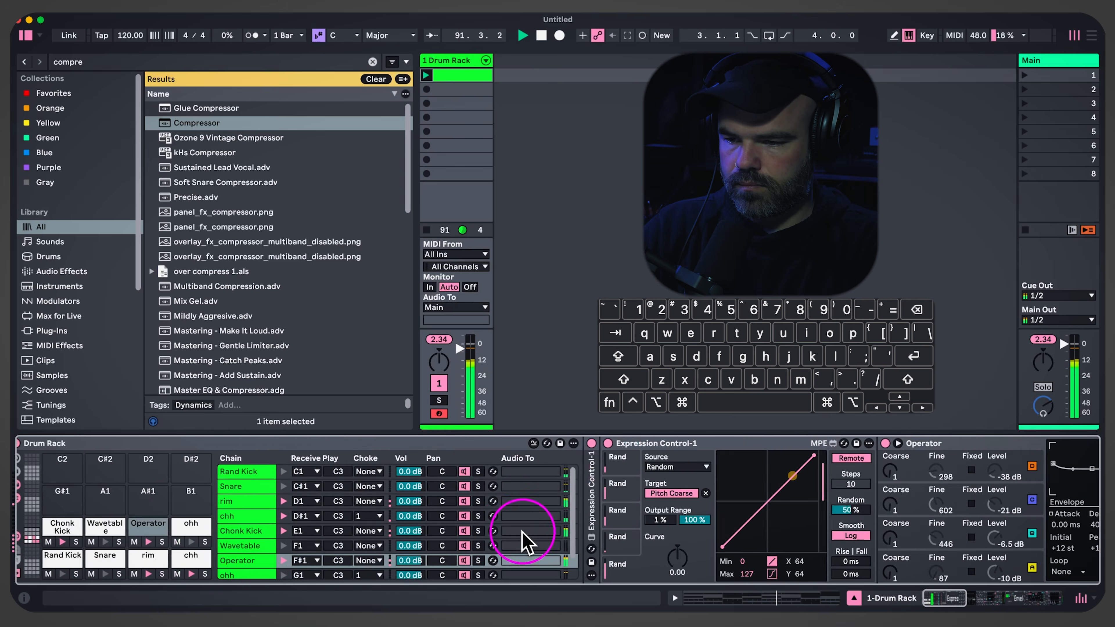
pyautogui.hscroll(10, 193, 527)
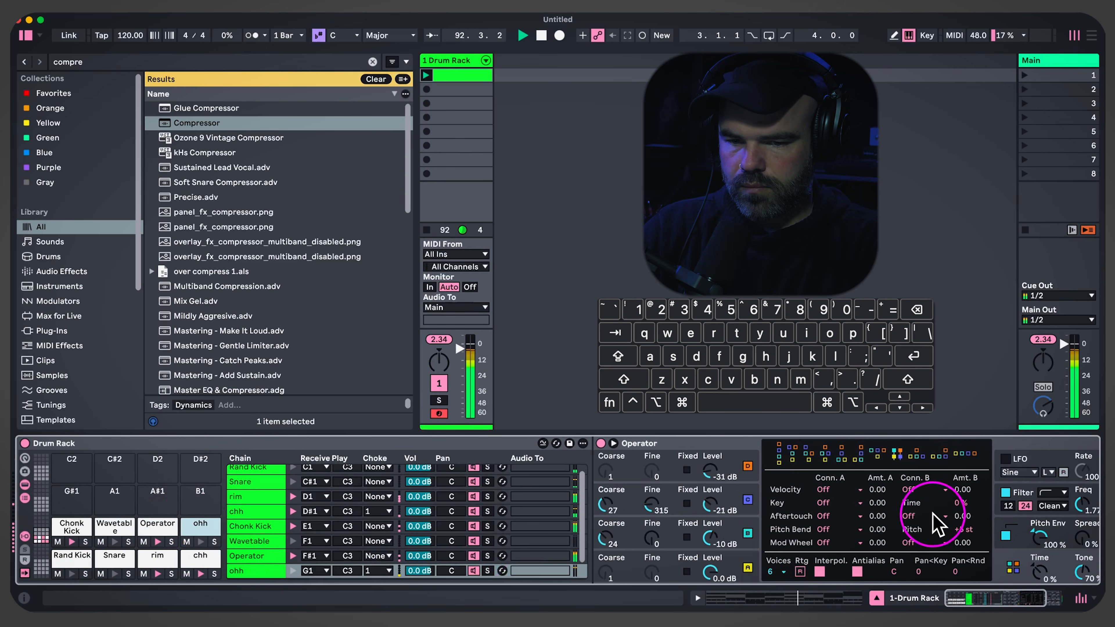
pyautogui.hscroll(4, 899, 519)
pyautogui.press('super+f')
pyautogui.write('op')
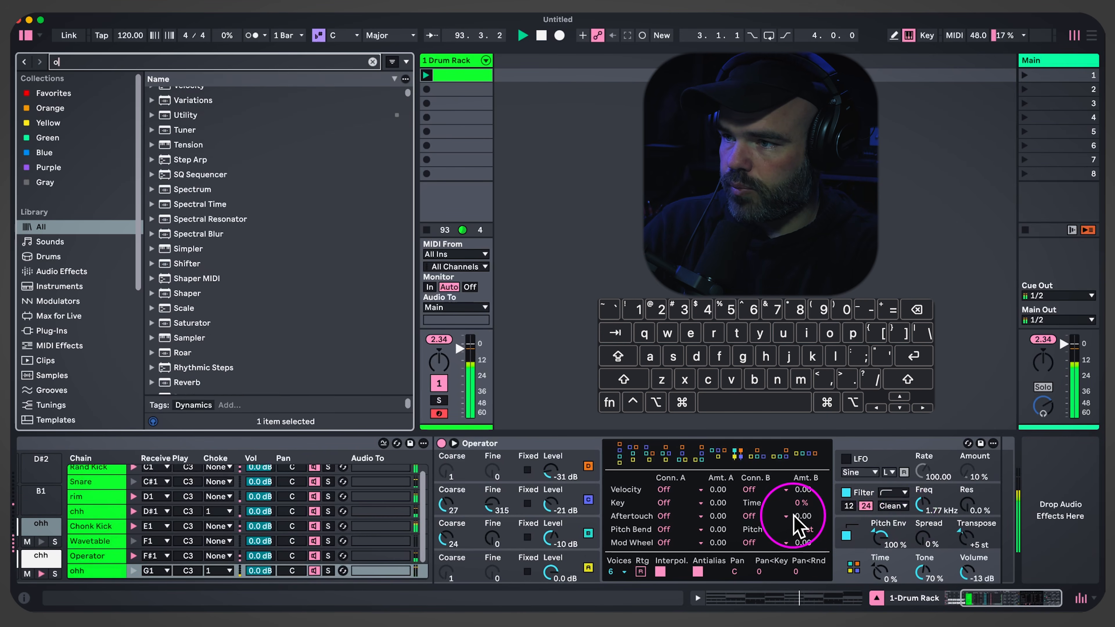
pyautogui.press('BackSpace')
pyautogui.press('BackSpace')
pyautogui.write('rever')
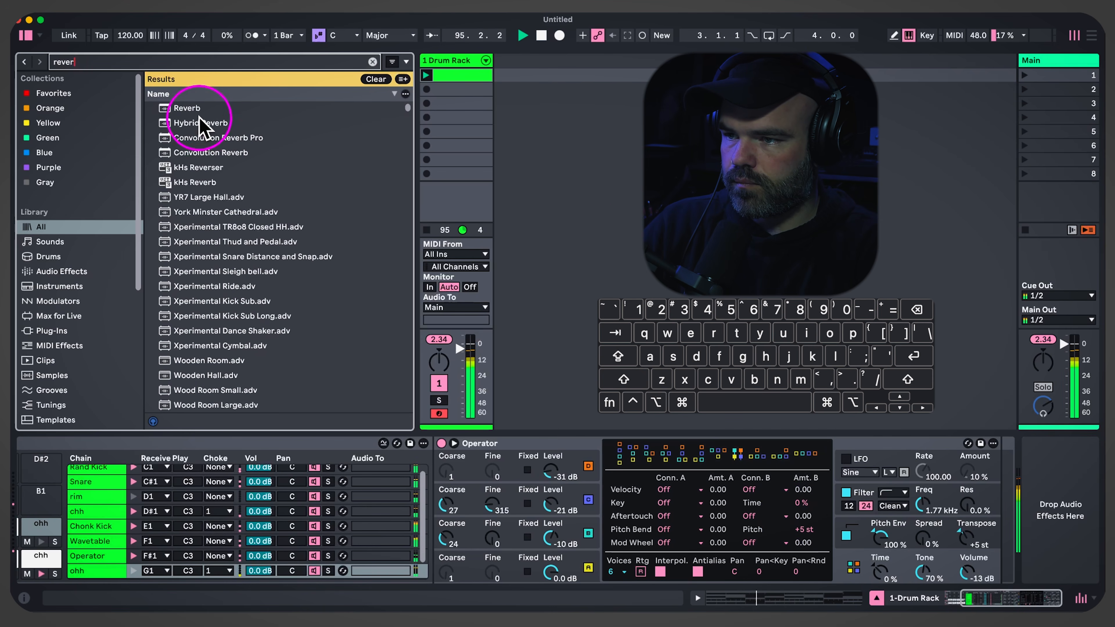
pyautogui.moveTo(182, 108); pyautogui.dragTo(908, 544)
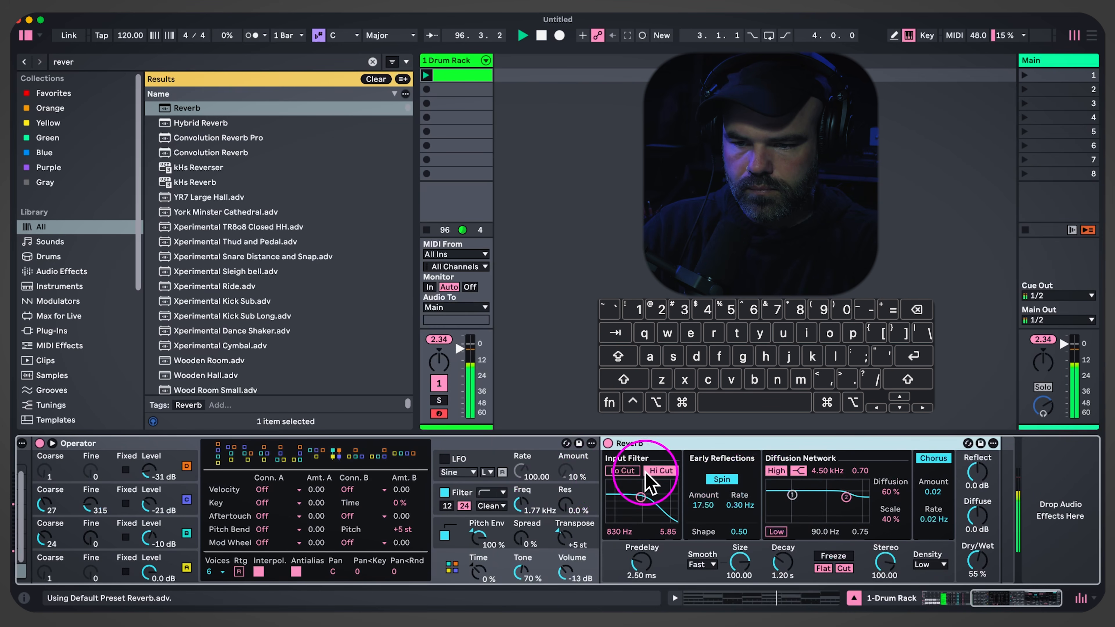
# Set Reverb's input filter to 2.79 kHz with a width of 2.73, size to 0.91, decay to 3.79 s and dry/wet to 60 %
pyautogui.moveTo(660, 506); pyautogui.dragTo(654, 510)
pyautogui.click(739, 562)
pyautogui.moveTo(739, 562); pyautogui.dragTo(793, 581)
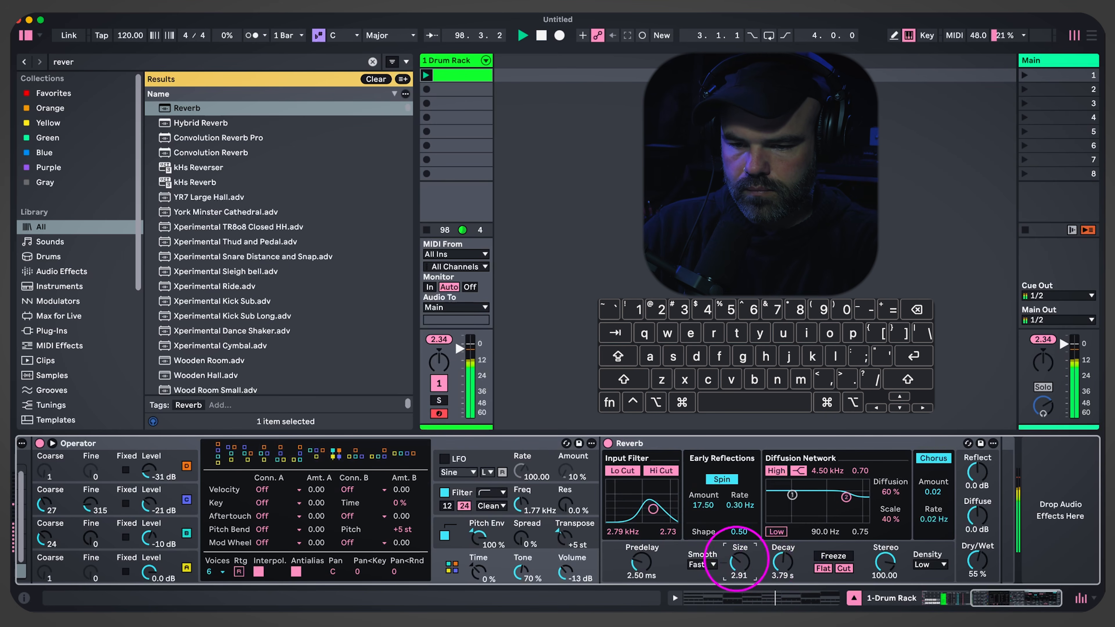
pyautogui.click(977, 561)
pyautogui.click(775, 571)
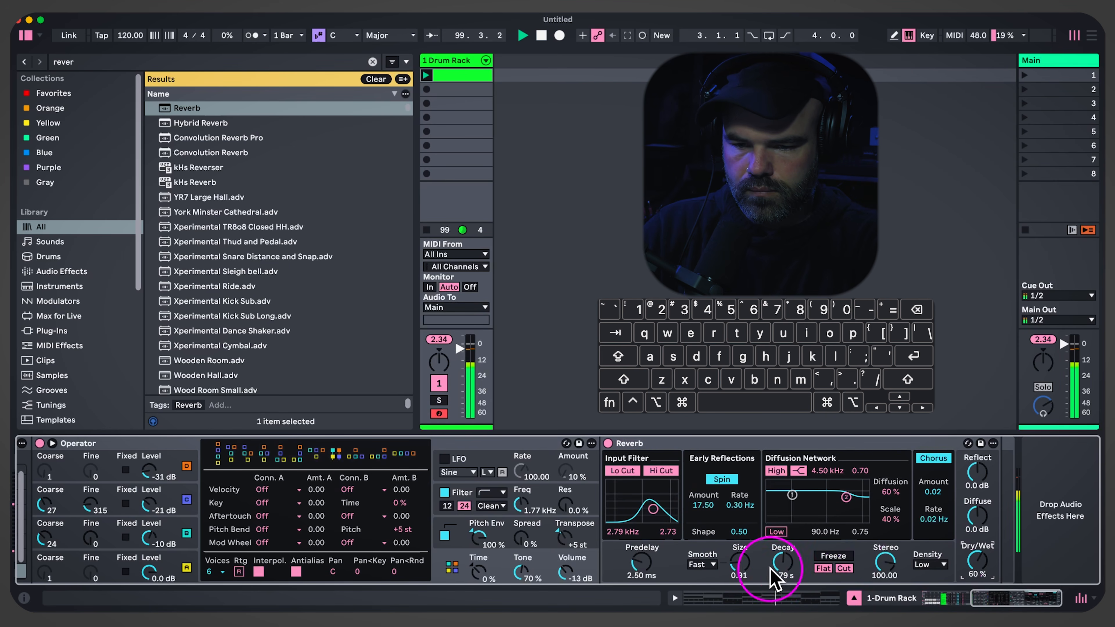
# Search the browser for Compressor and add it after Reverb in the open hi-hat chain
pyautogui.press('super+f')
pyautogui.write('compres')
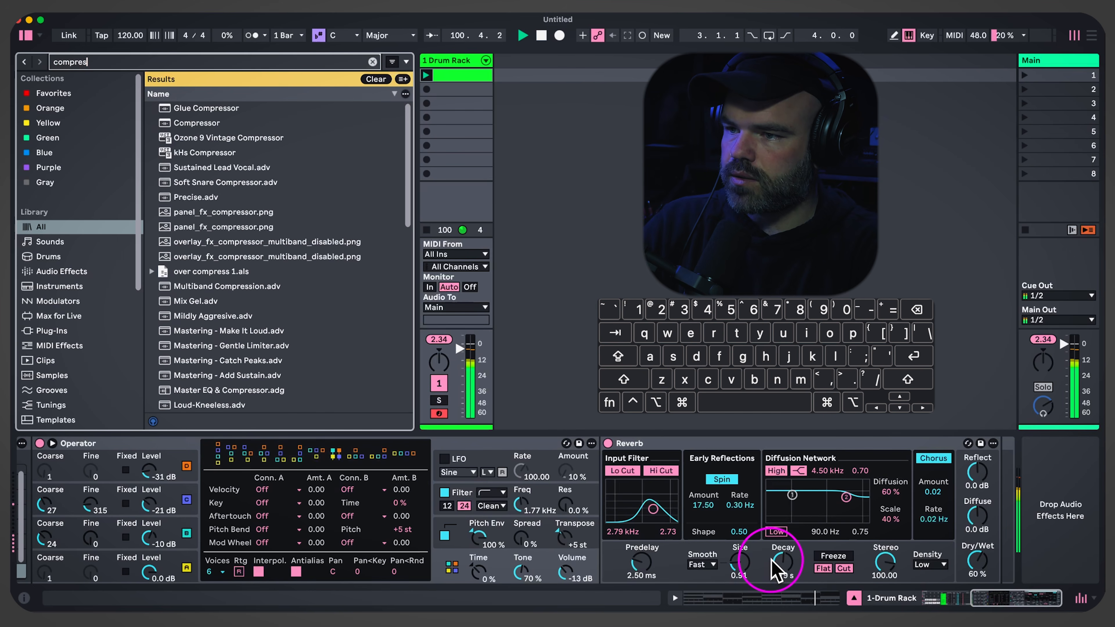
pyautogui.click(419, 14)
pyautogui.moveTo(196, 118); pyautogui.dragTo(990, 530)
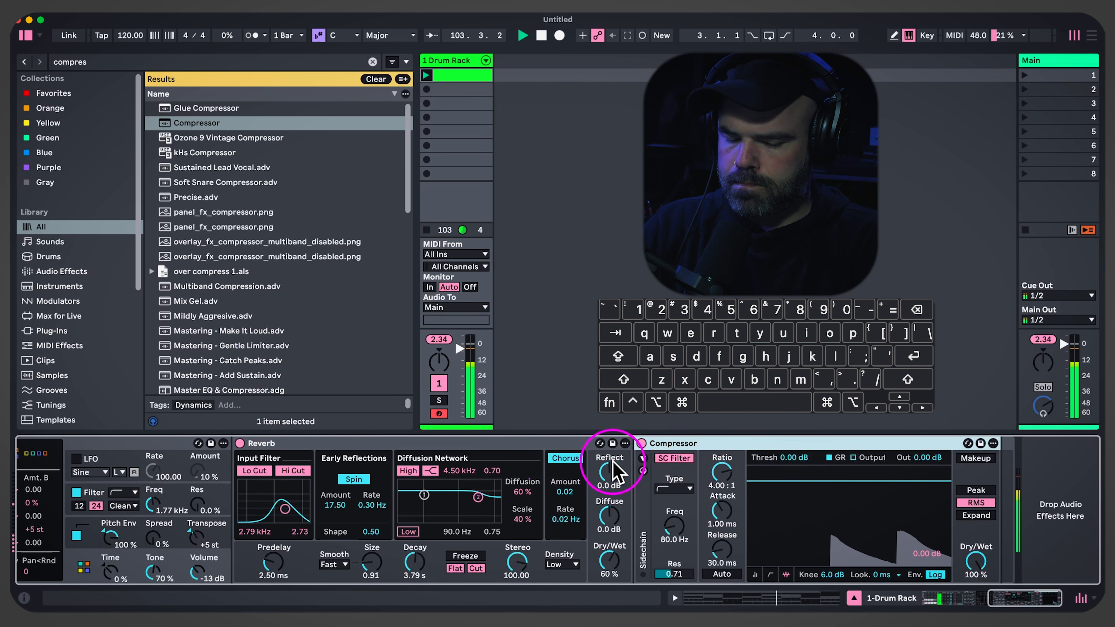
# Group Reverb and Compressor into an Audio Effect Rack and create a second empty chain beside them
pyautogui.press('shift')
pyautogui.keyDown('shift'); pyautogui.click(572, 442); pyautogui.keyUp('shift')
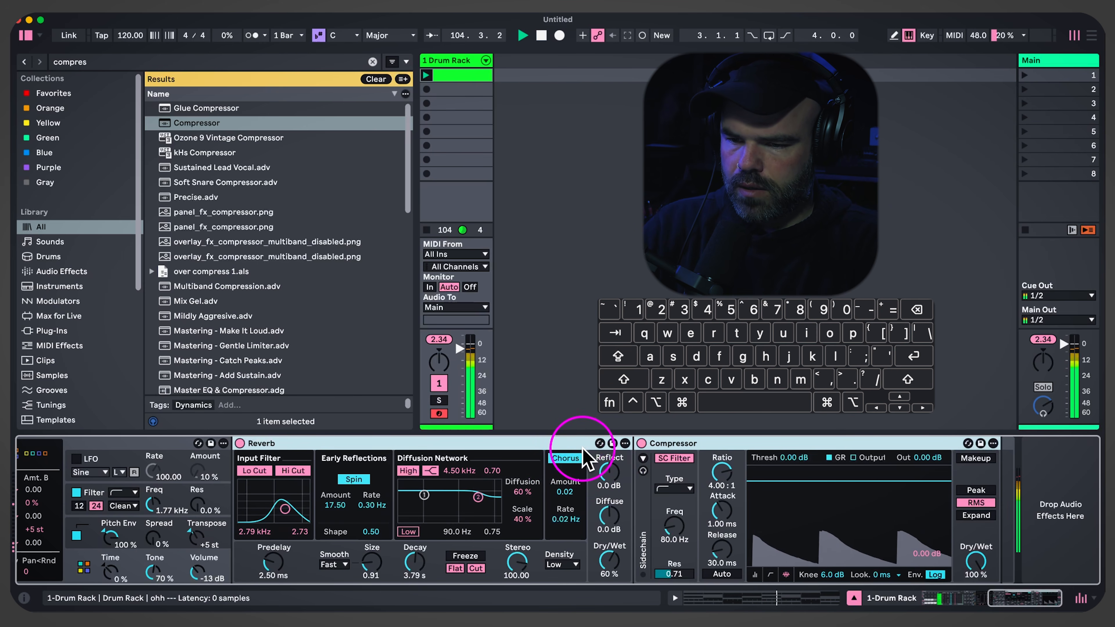
pyautogui.press('super+g')
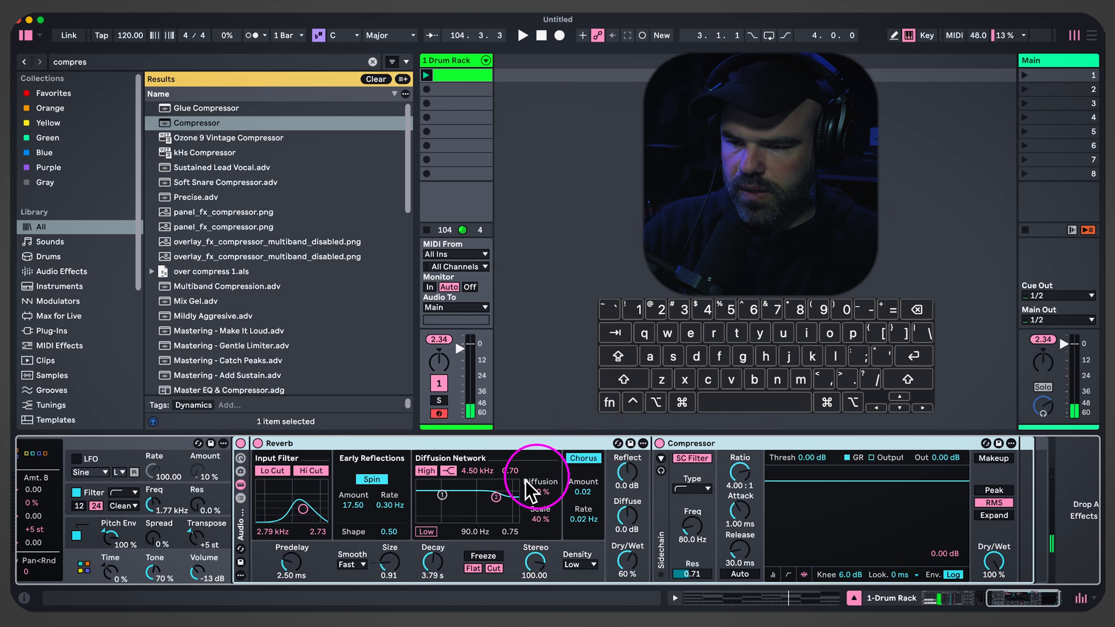
pyautogui.click(240, 497)
pyautogui.rightClick(337, 519)
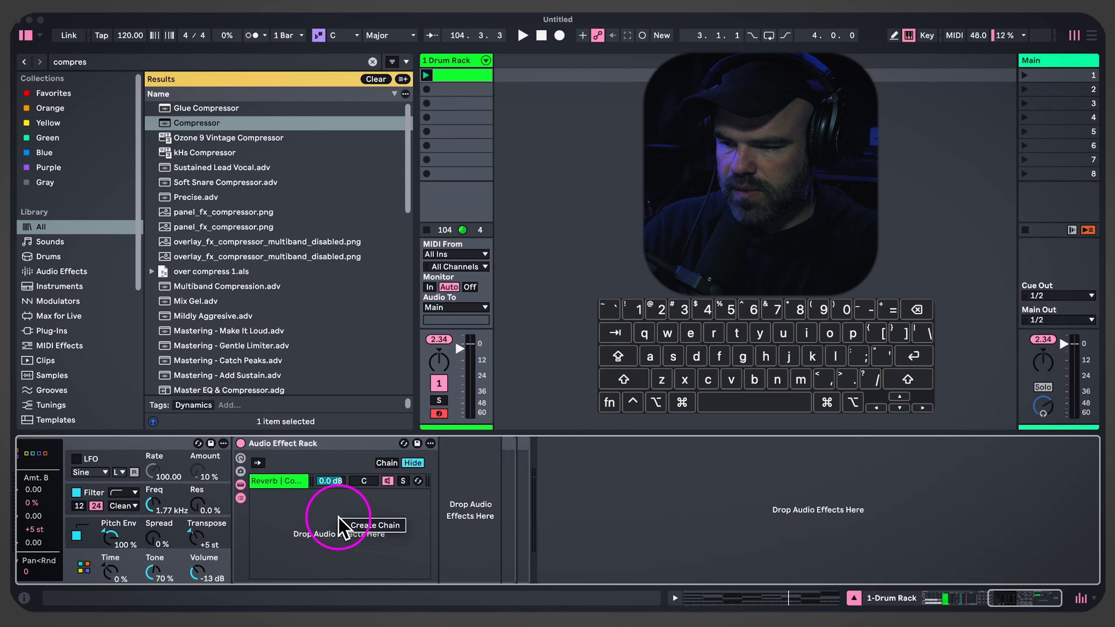
pyautogui.click(366, 526)
pyautogui.click(276, 481)
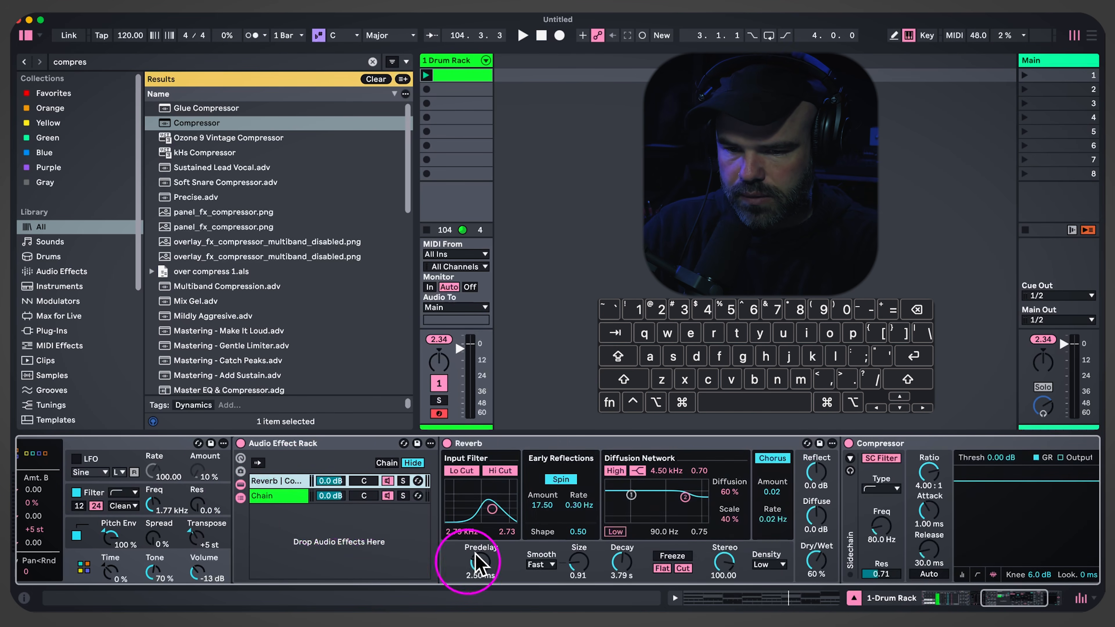
# Set Reverb's dry/wet to 100 % and its input filter to 3.24 kHz with a width of 3.74
pyautogui.moveTo(819, 566); pyautogui.dragTo(819, 529)
pyautogui.hscroll(2, 432, 545)
pyautogui.moveTo(437, 510); pyautogui.dragTo(438, 510)
pyautogui.hscroll(2, 617, 533)
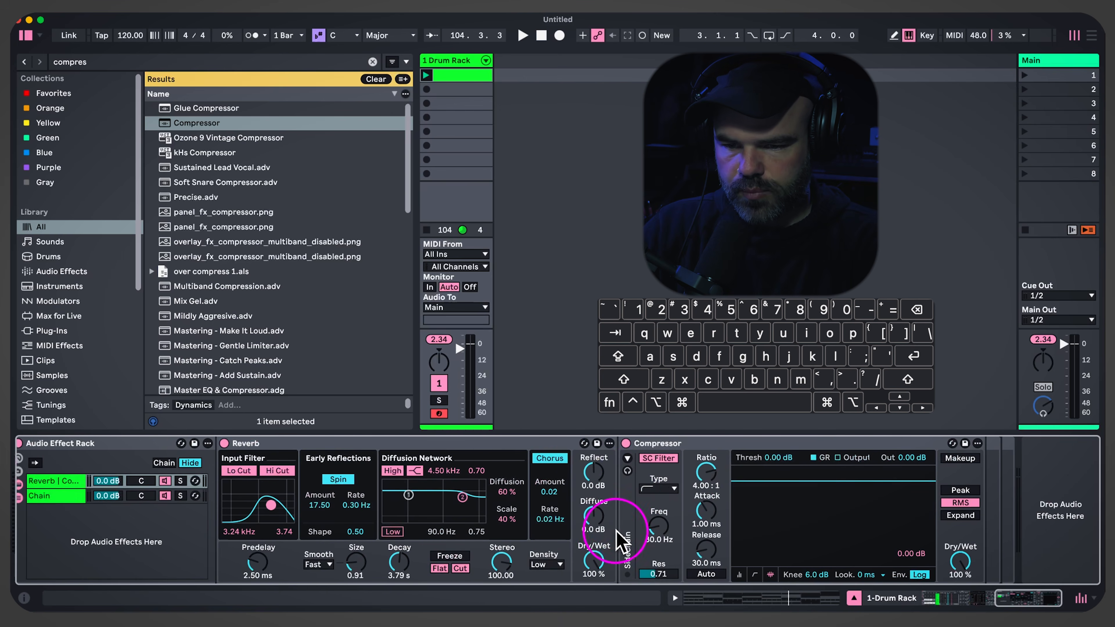
# Set the Compressor's sidechain source to 1-Drum Rack with a Post FX signal from inside the rack, and its threshold to -44.6 dB
pyautogui.click(627, 457)
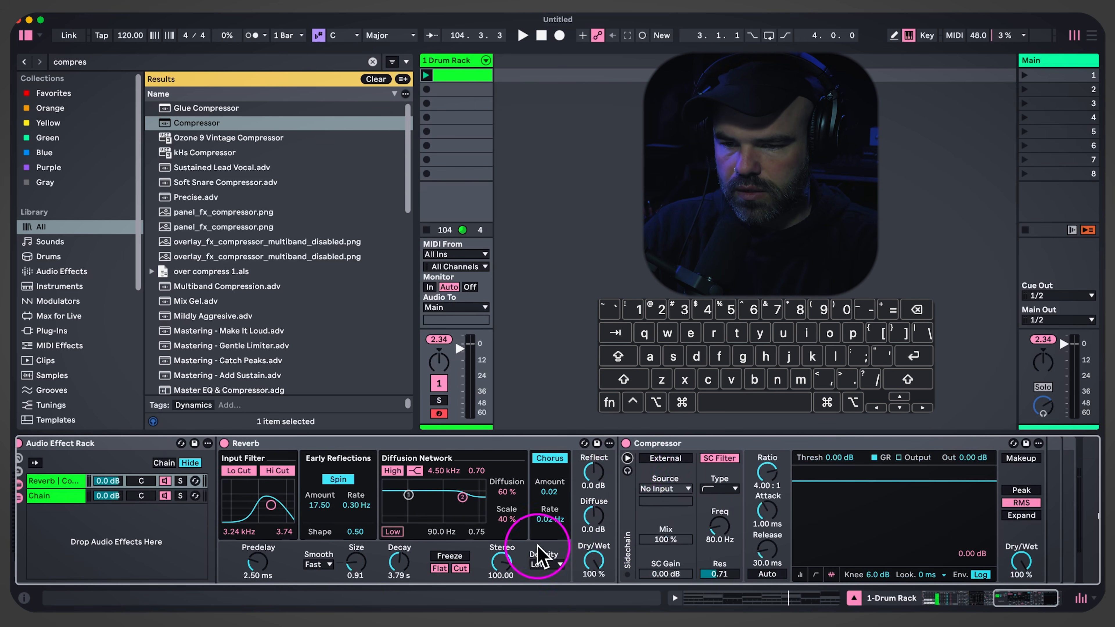
pyautogui.click(671, 460)
pyautogui.click(671, 460)
pyautogui.click(669, 488)
pyautogui.click(673, 461)
pyautogui.click(675, 488)
pyautogui.click(667, 501)
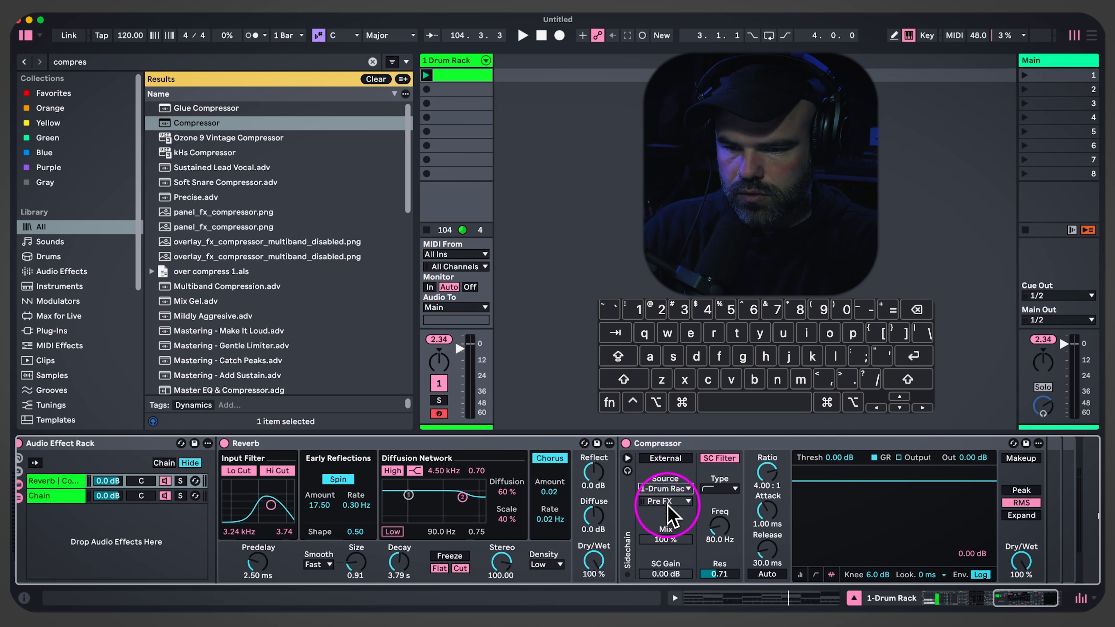
pyautogui.click(667, 503)
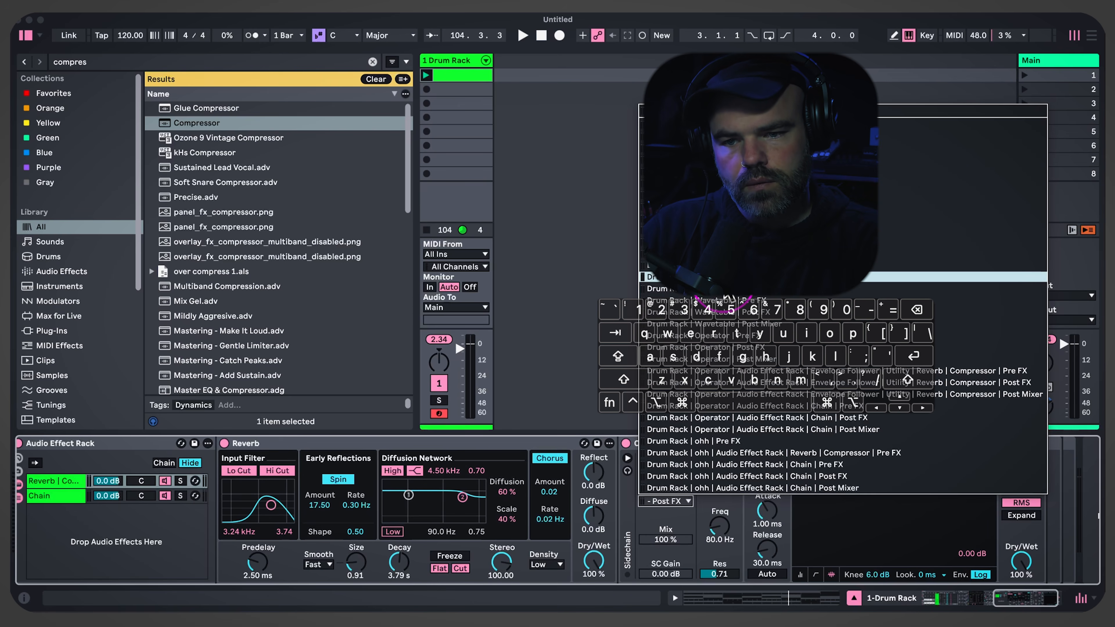
pyautogui.click(722, 278)
pyautogui.moveTo(841, 459); pyautogui.dragTo(842, 471)
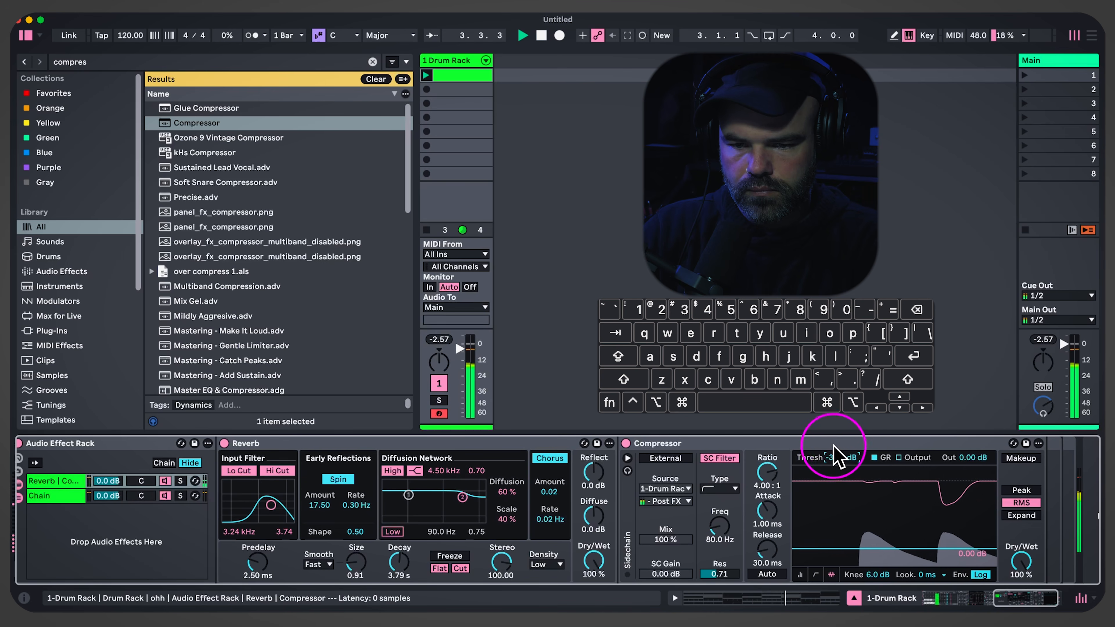
pyautogui.moveTo(836, 469); pyautogui.dragTo(838, 471)
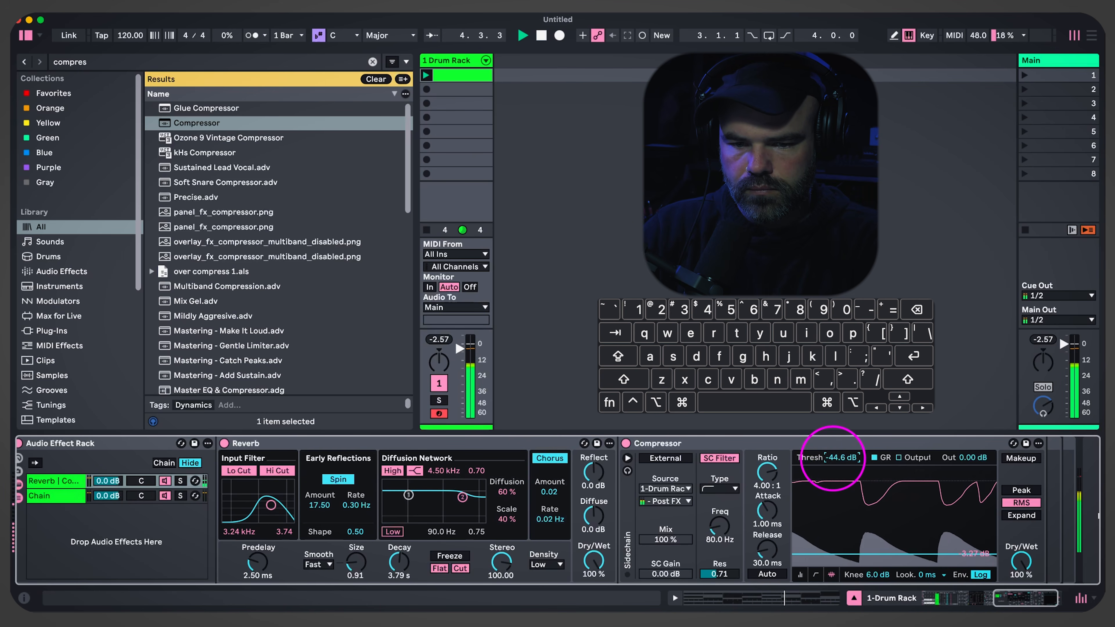
# Cut Reverb and Compressor out of the Audio Effect Rack and delete the rack
pyautogui.hscroll(-10, 697, 498)
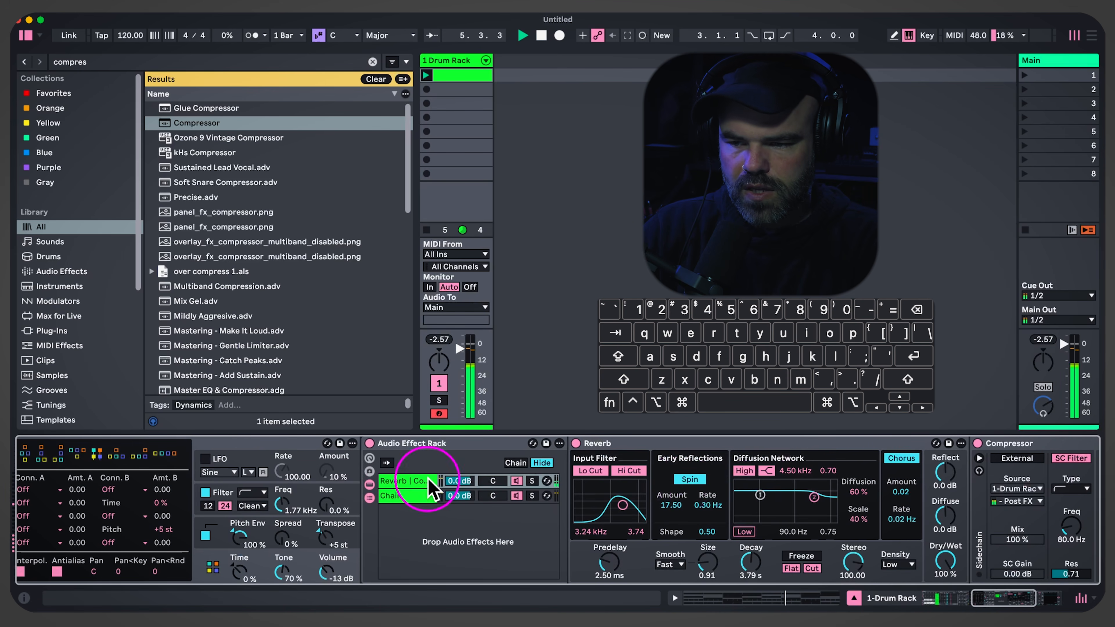
pyautogui.rightClick(427, 445)
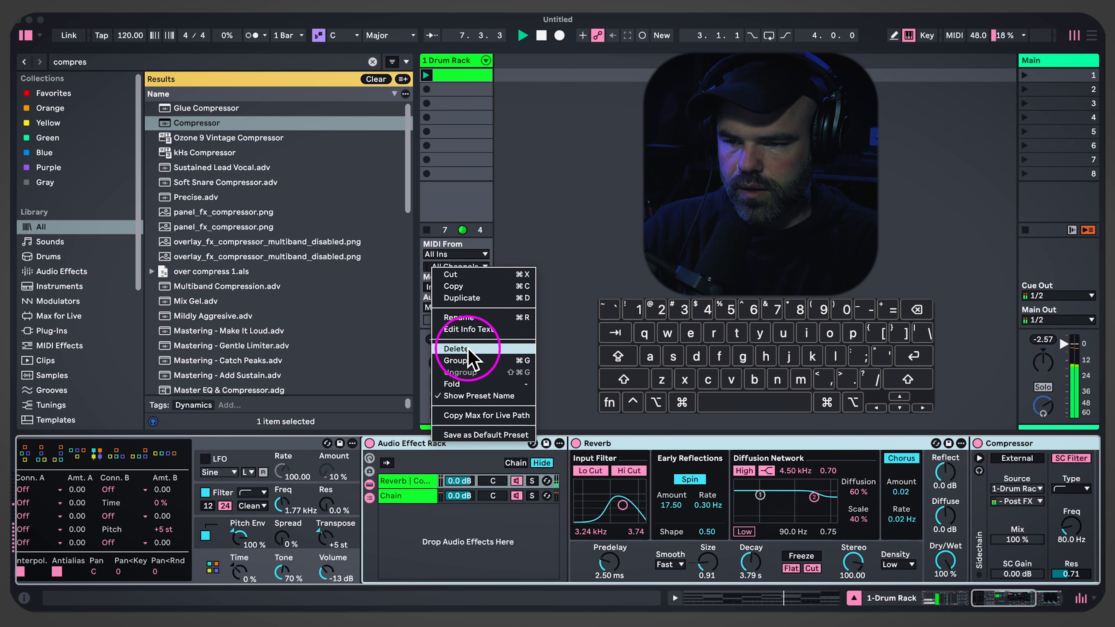
pyautogui.click(441, 474)
pyautogui.hscroll(5, 731, 459)
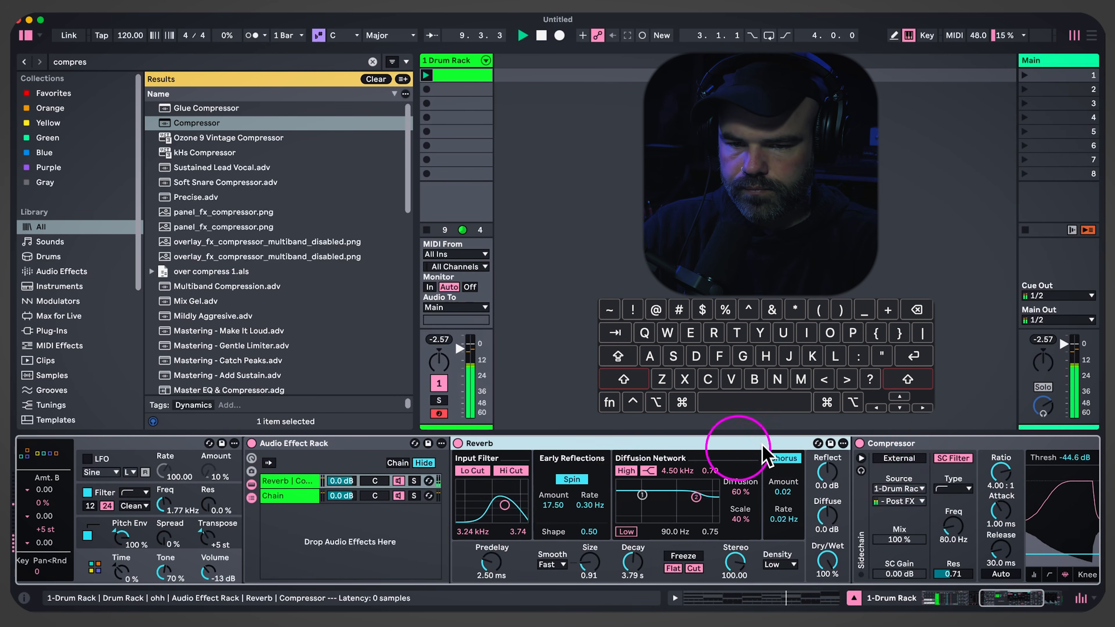
pyautogui.keyDown('shift'); pyautogui.click(914, 446); pyautogui.keyUp('shift')
pyautogui.press('super+x')
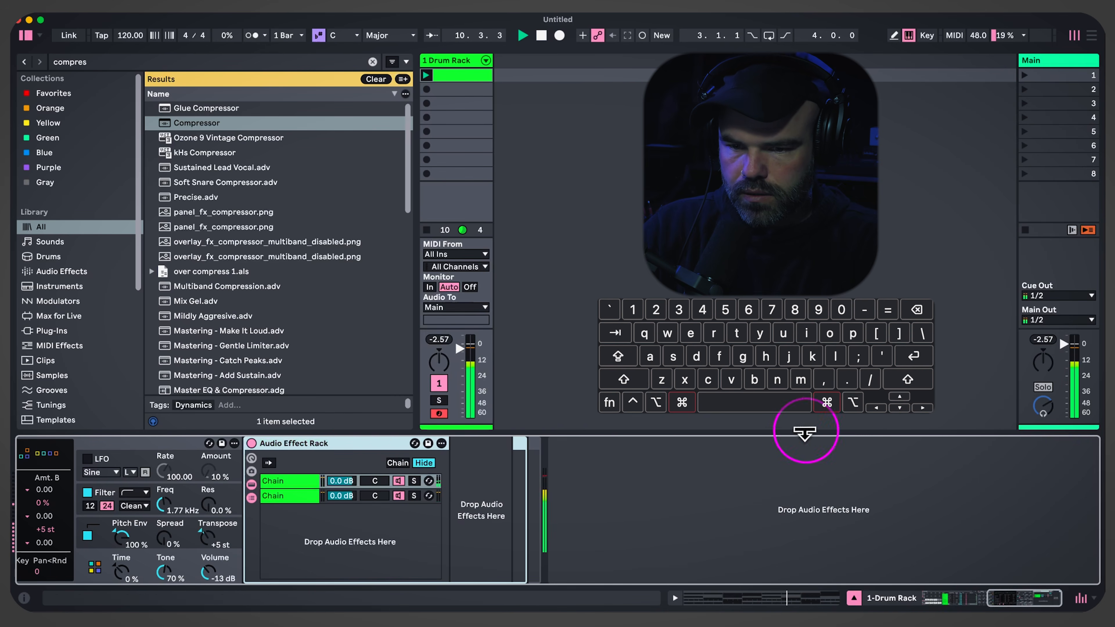
pyautogui.click(367, 443)
pyautogui.press('Delete')
# Paste Reverb and Compressor directly after Operator in the open hi-hat chain, and set Reverb's size to 1.09
pyautogui.click(610, 466)
pyautogui.press('super+v')
pyautogui.click(580, 446)
pyautogui.click(582, 445)
pyautogui.click(591, 446)
pyautogui.click(658, 457)
pyautogui.moveTo(664, 466); pyautogui.dragTo(614, 466)
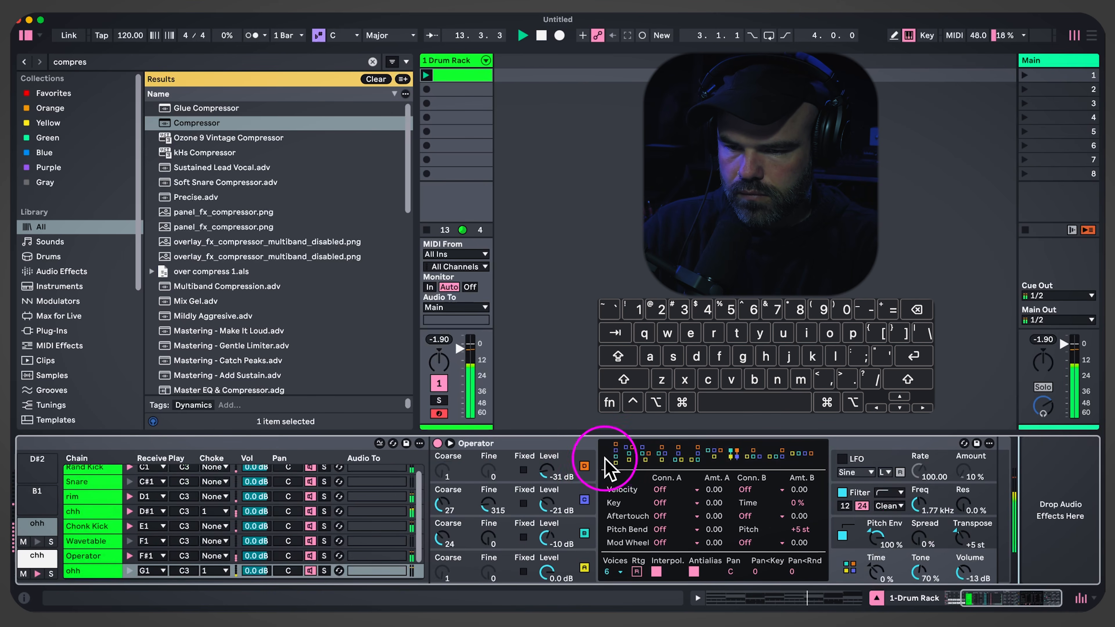
pyautogui.press('super+v')
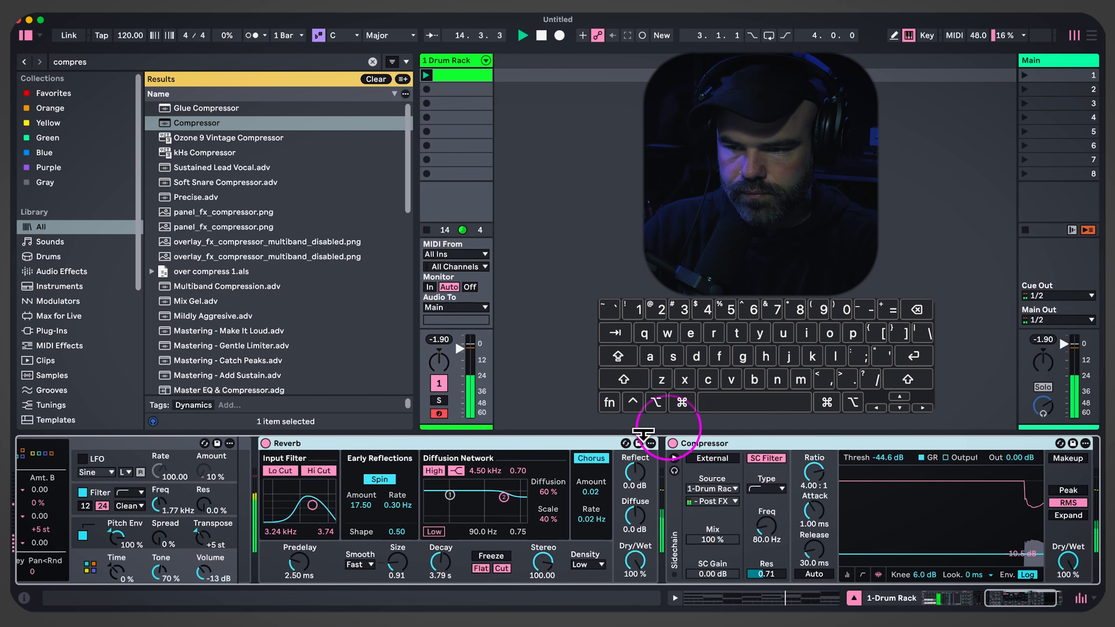
pyautogui.moveTo(564, 446); pyautogui.dragTo(243, 467)
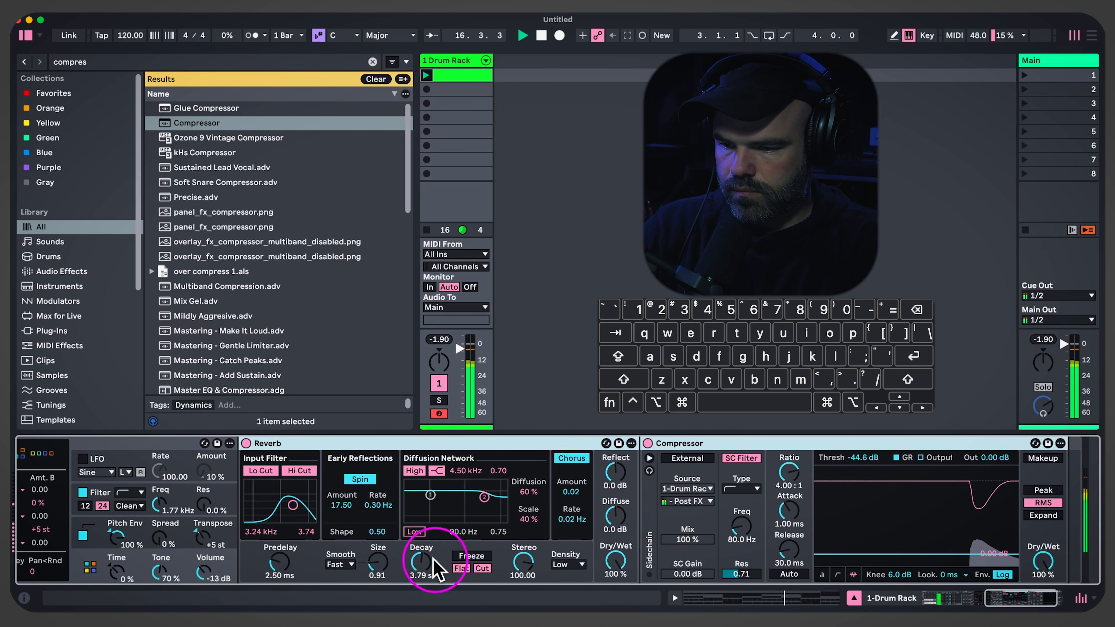
pyautogui.moveTo(380, 571); pyautogui.dragTo(377, 561)
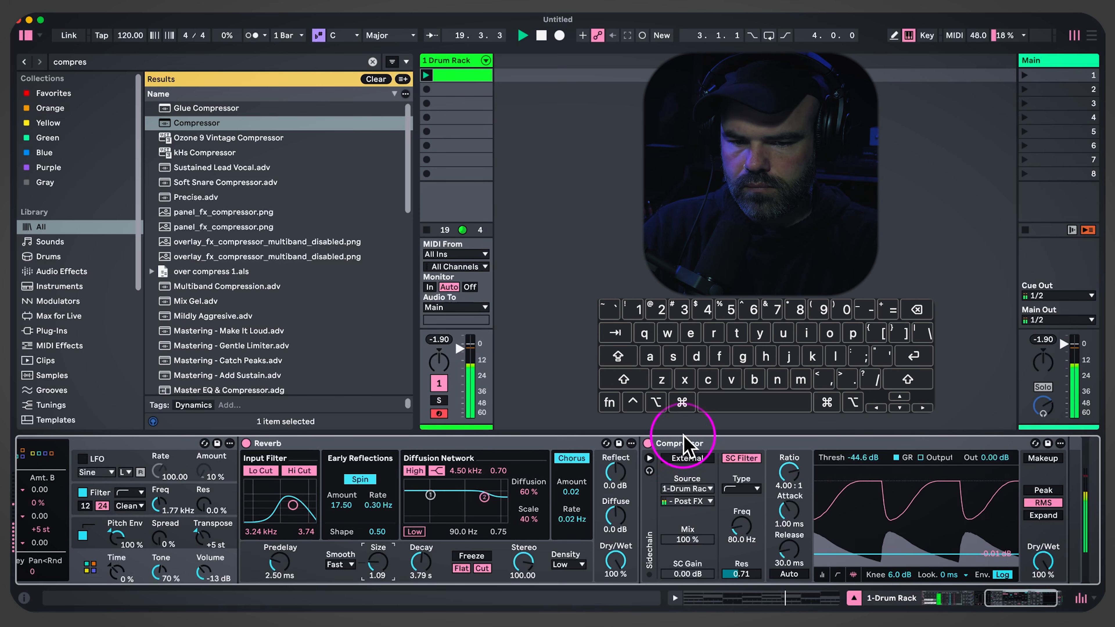
# Open the drum clip to check its note pattern, stop playback and return to the track's devices
pyautogui.click(455, 77)
pyautogui.press('space')
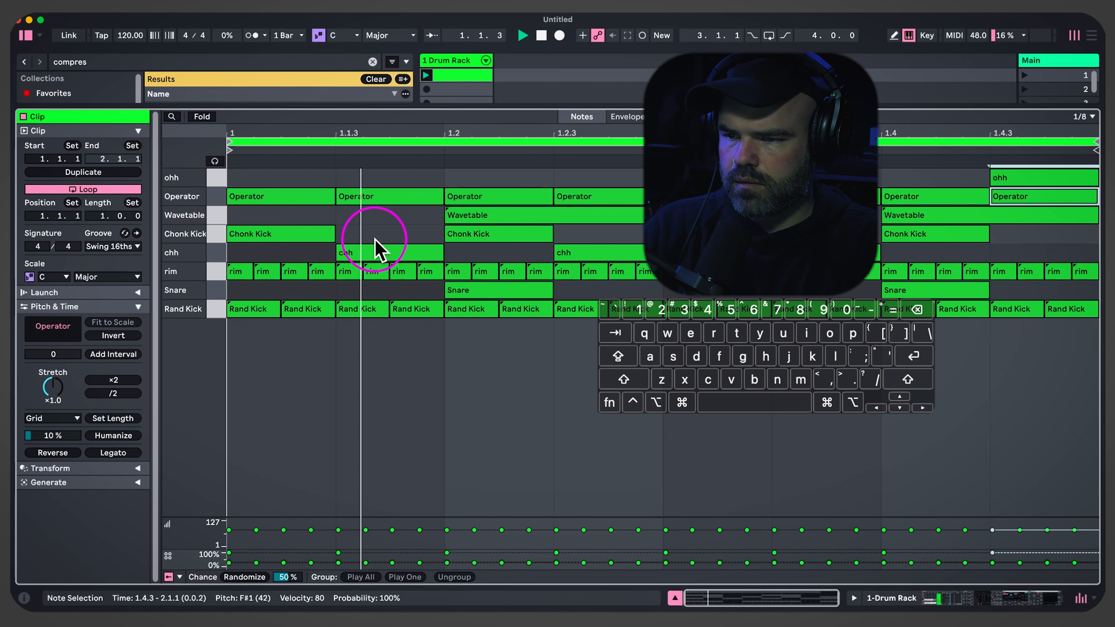
pyautogui.press('space')
pyautogui.doubleClick(454, 61)
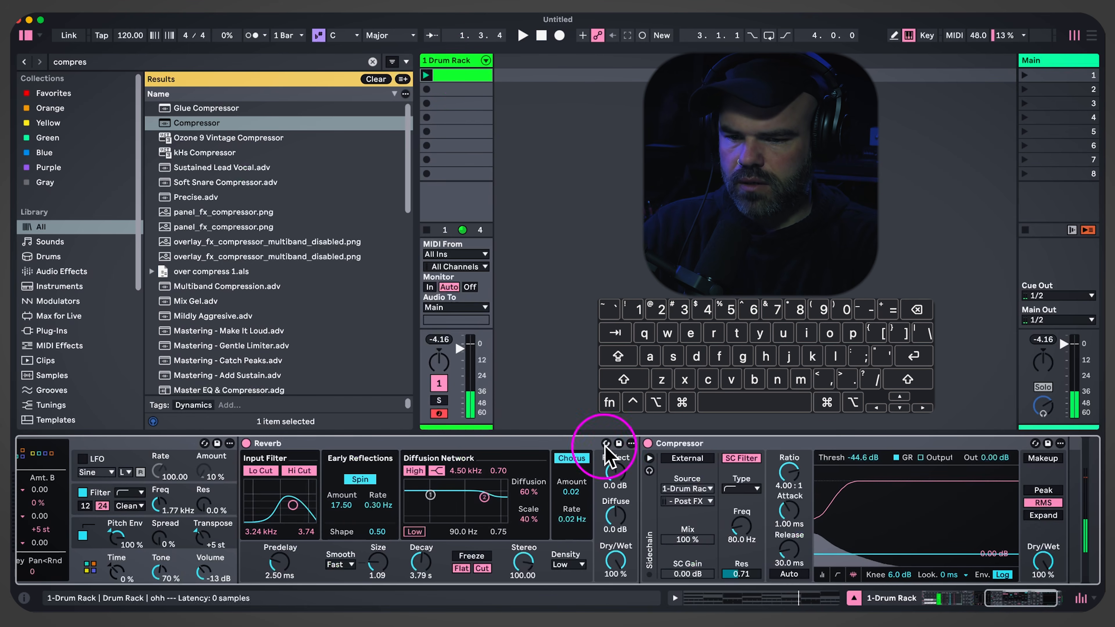
# Enable the Compressor's external sidechain during playback and set its threshold to -34.0 dB, attack to 0.20 ms and release to 85.7 ms
pyautogui.click(686, 459)
pyautogui.click(684, 459)
pyautogui.press('space')
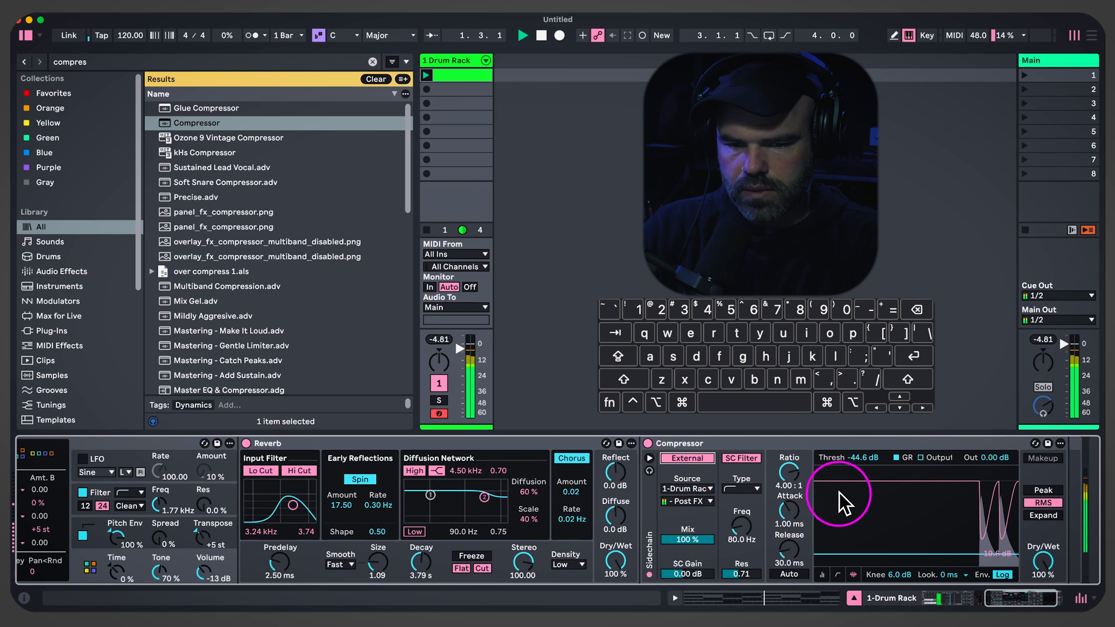
pyautogui.moveTo(866, 457); pyautogui.dragTo(865, 444)
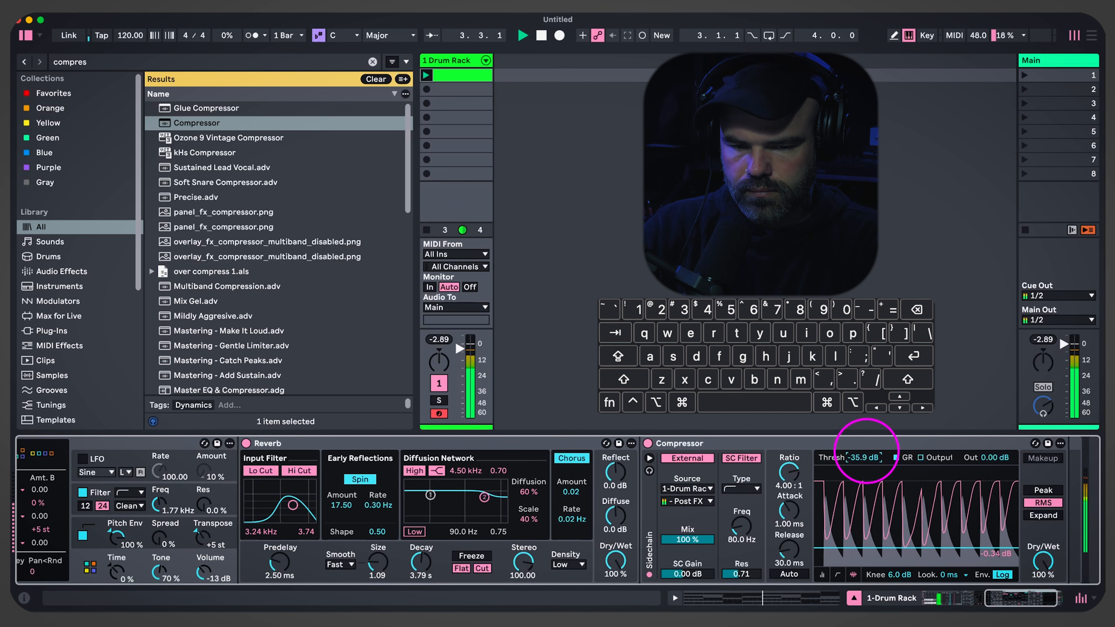
pyautogui.moveTo(789, 551); pyautogui.dragTo(788, 526)
# Fold the Operator, Reverb and Compressor devices in the open hi-hat chain
pyautogui.hscroll(-15, 472, 570)
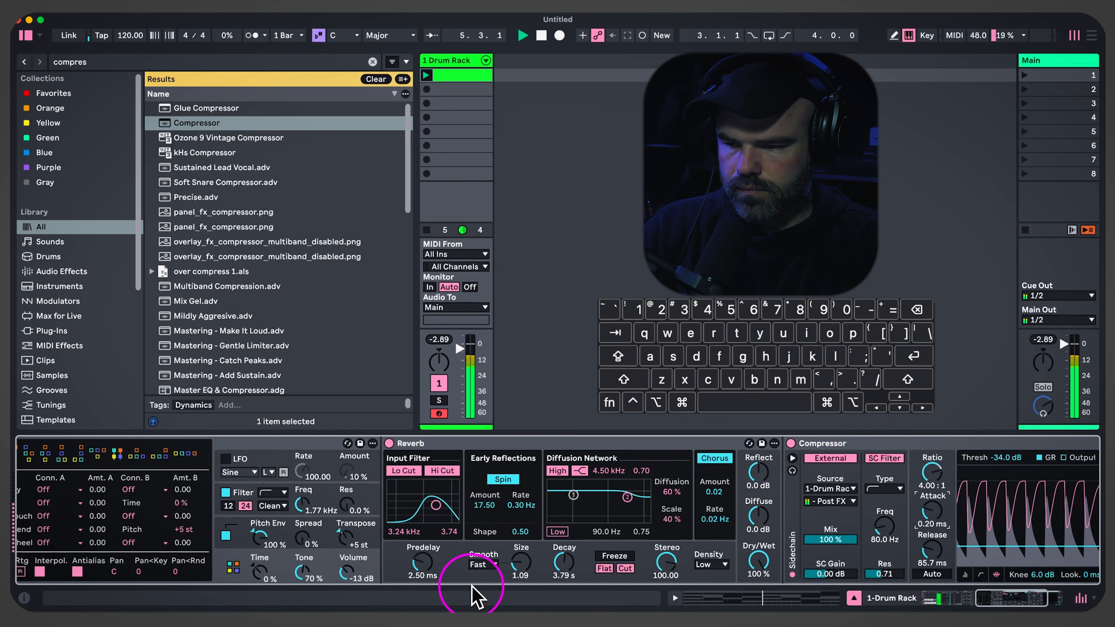
pyautogui.hscroll(-2, 473, 570)
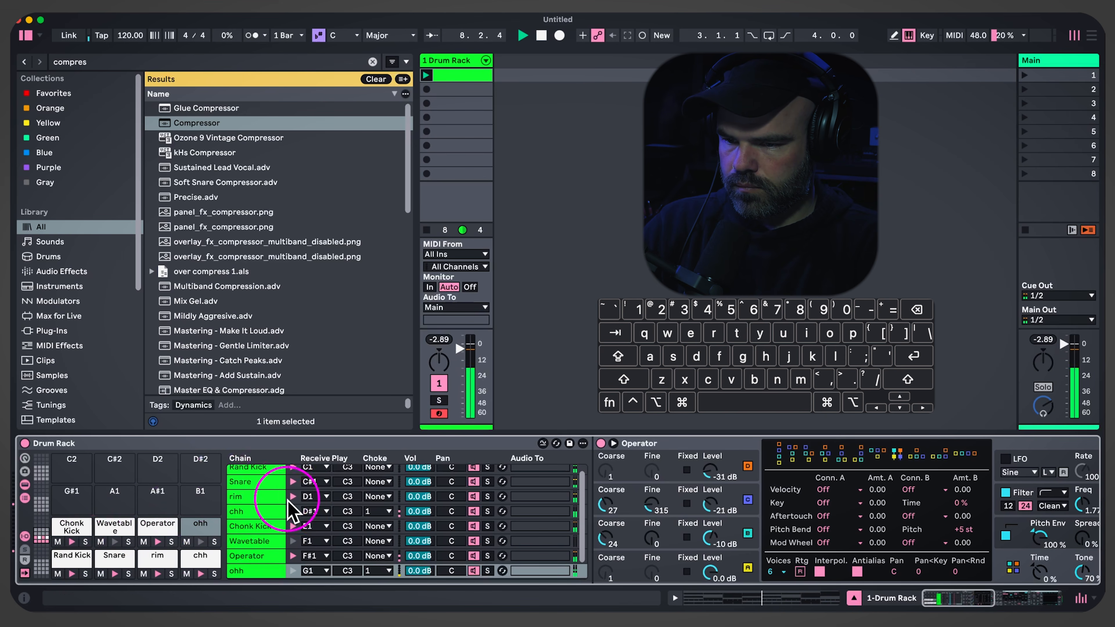
pyautogui.doubleClick(648, 442)
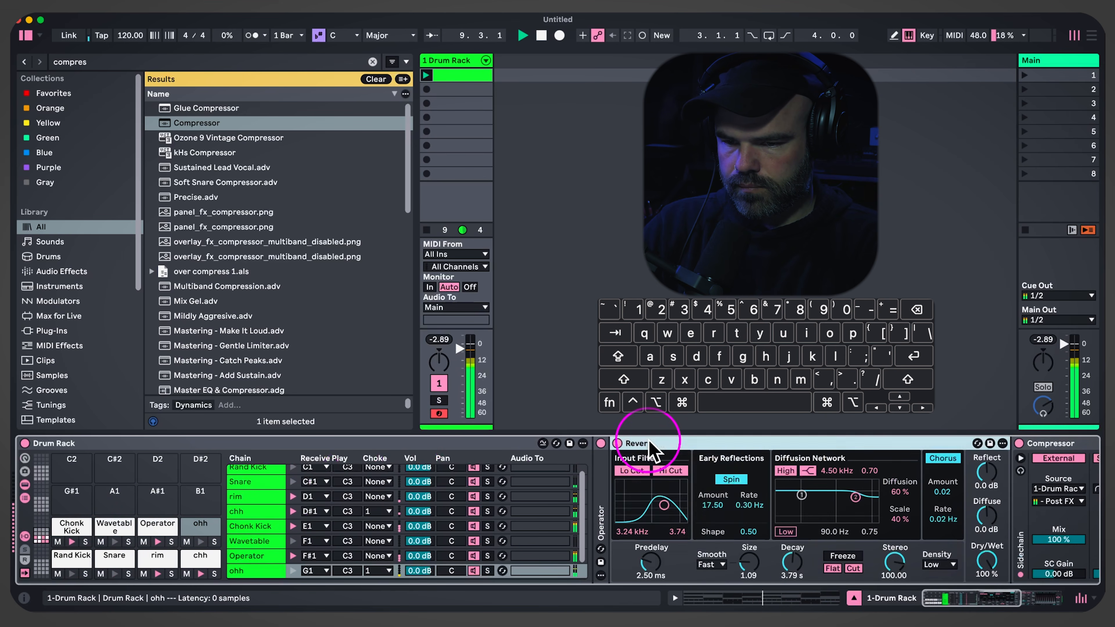
pyautogui.doubleClick(649, 444)
pyautogui.doubleClick(649, 444)
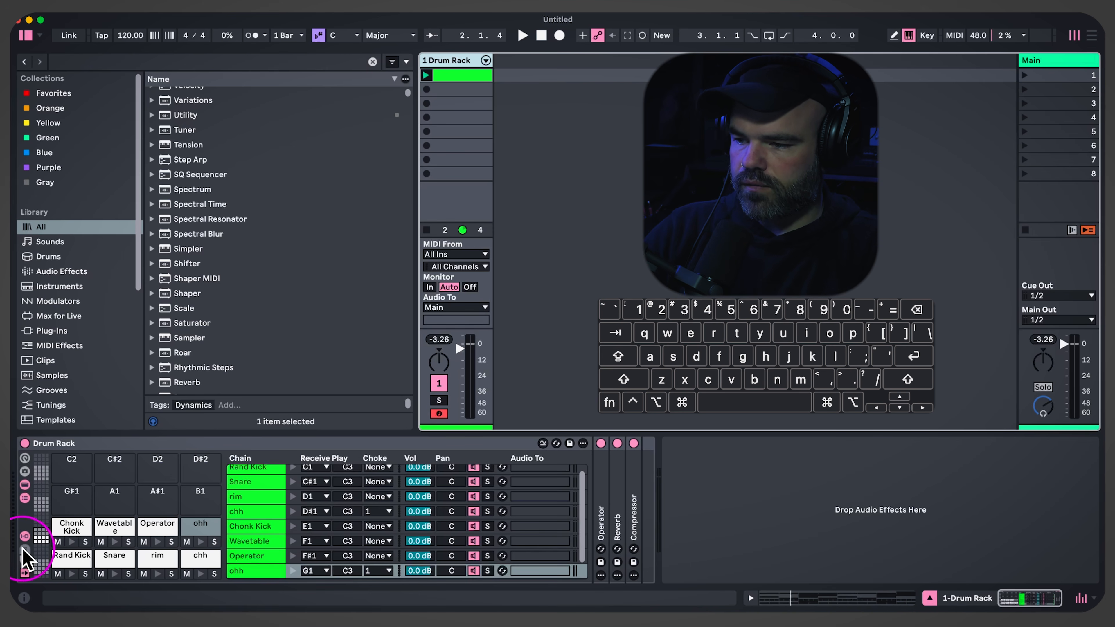
# Show the Drum Rack's return chains, add Delay as a return chain and set its Dry/Wet to 100 %
pyautogui.click(25, 559)
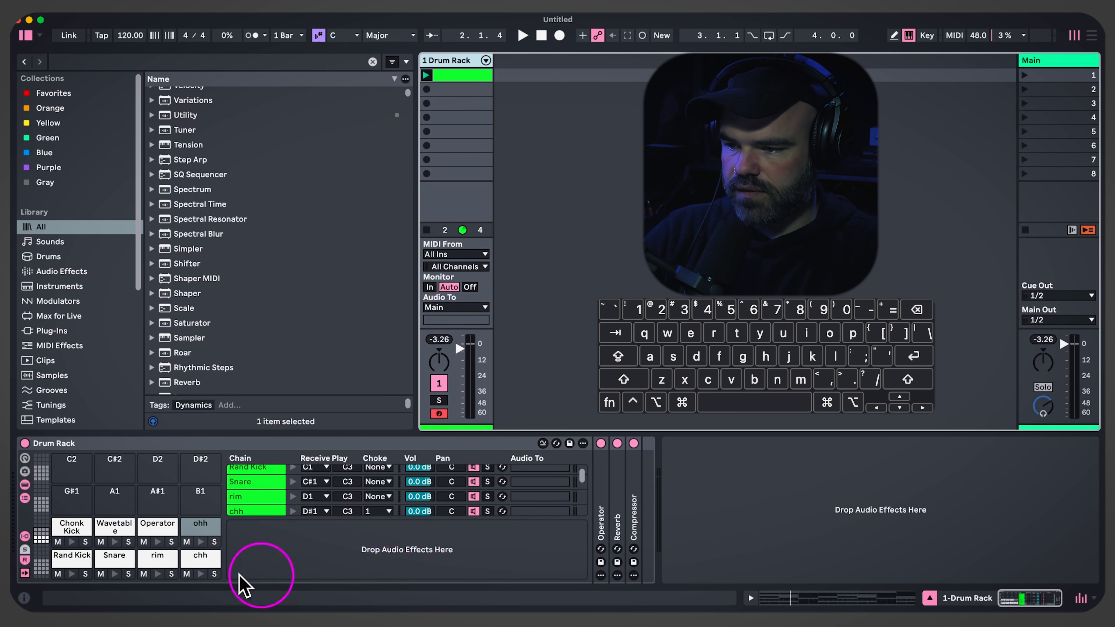
pyautogui.click(26, 559)
pyautogui.click(25, 560)
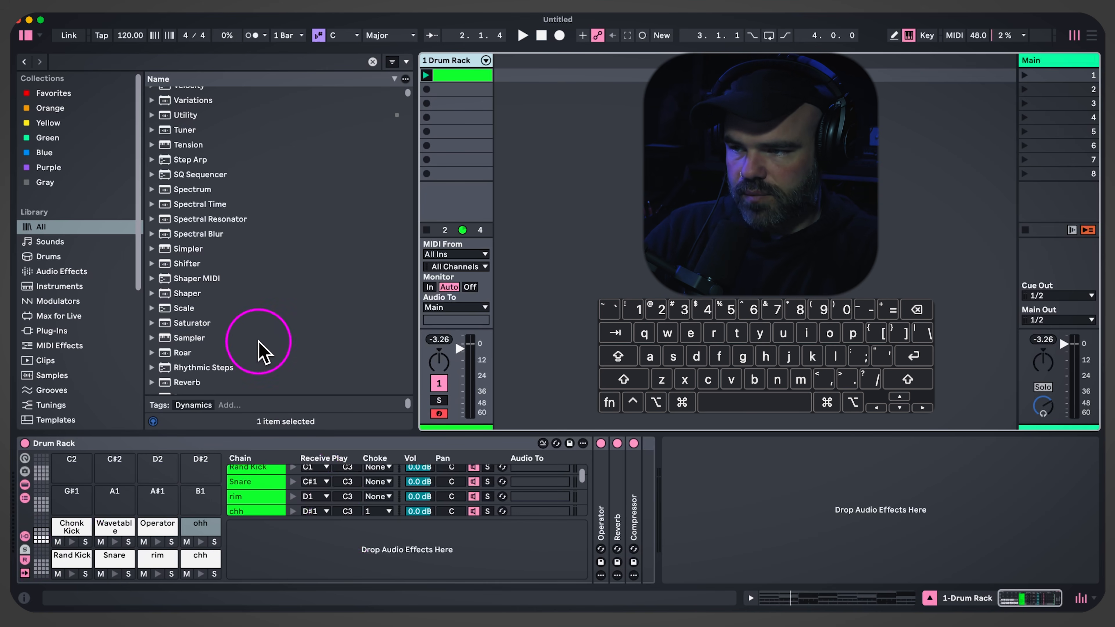
pyautogui.press('super+f')
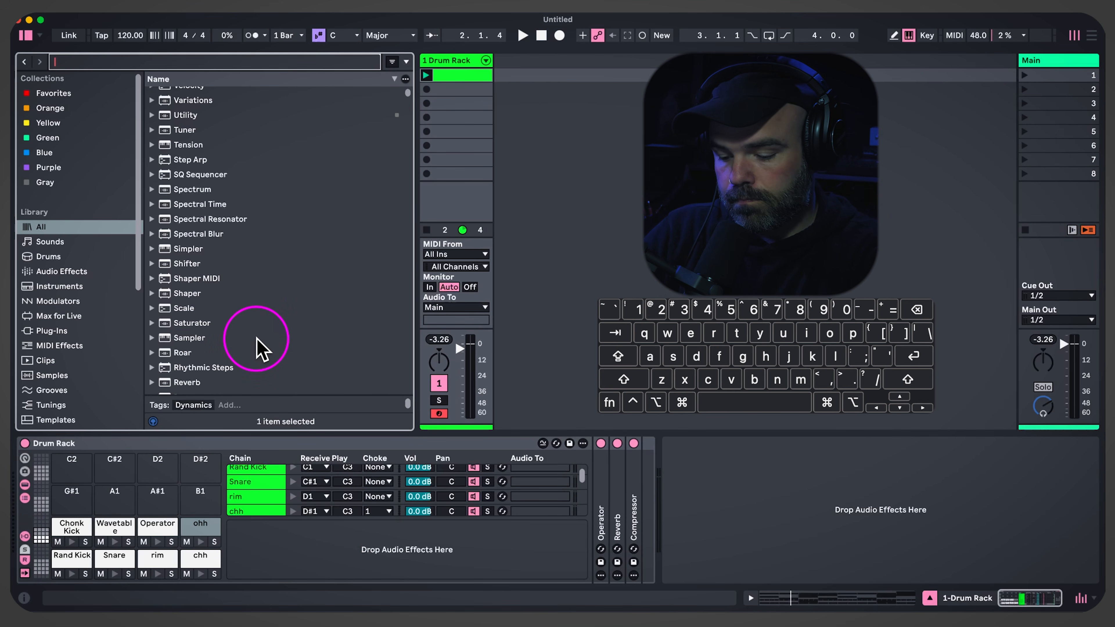
pyautogui.write('delay')
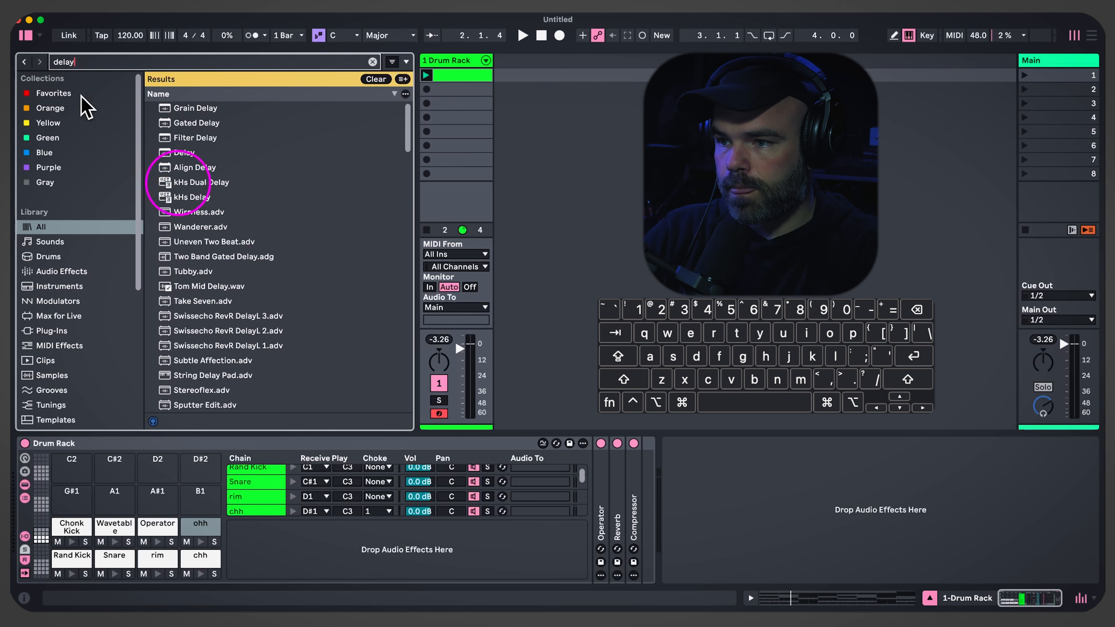
pyautogui.moveTo(187, 156); pyautogui.dragTo(455, 550)
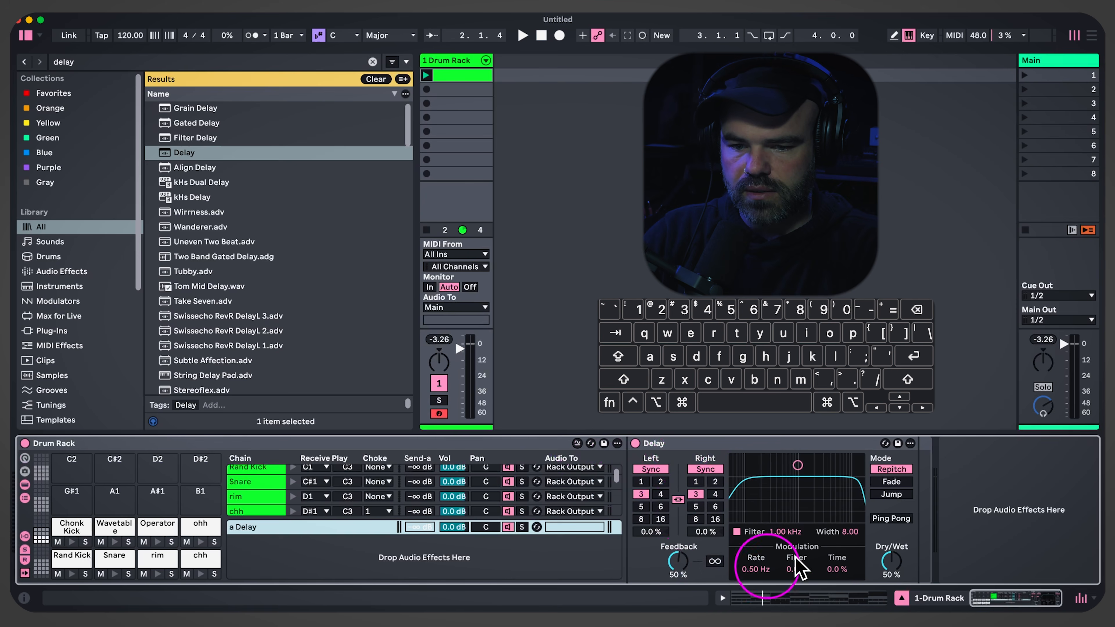
pyautogui.moveTo(886, 570); pyautogui.dragTo(891, 522)
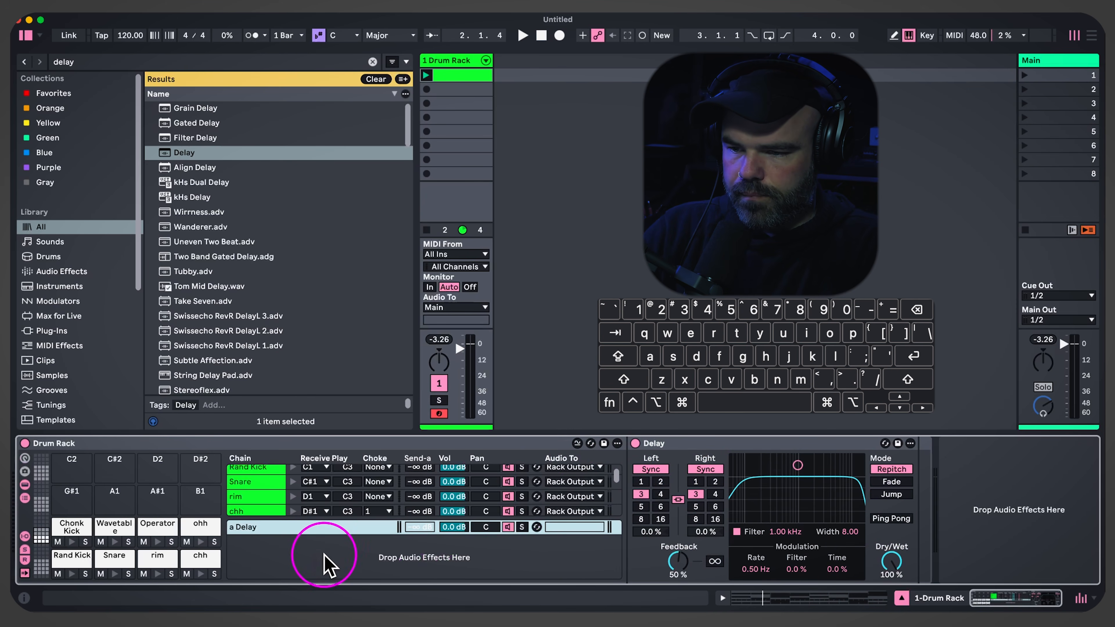
# Paste Reverb and Compressor as a second return chain, and undo the paste
pyautogui.rightClick(355, 570)
pyautogui.click(351, 564)
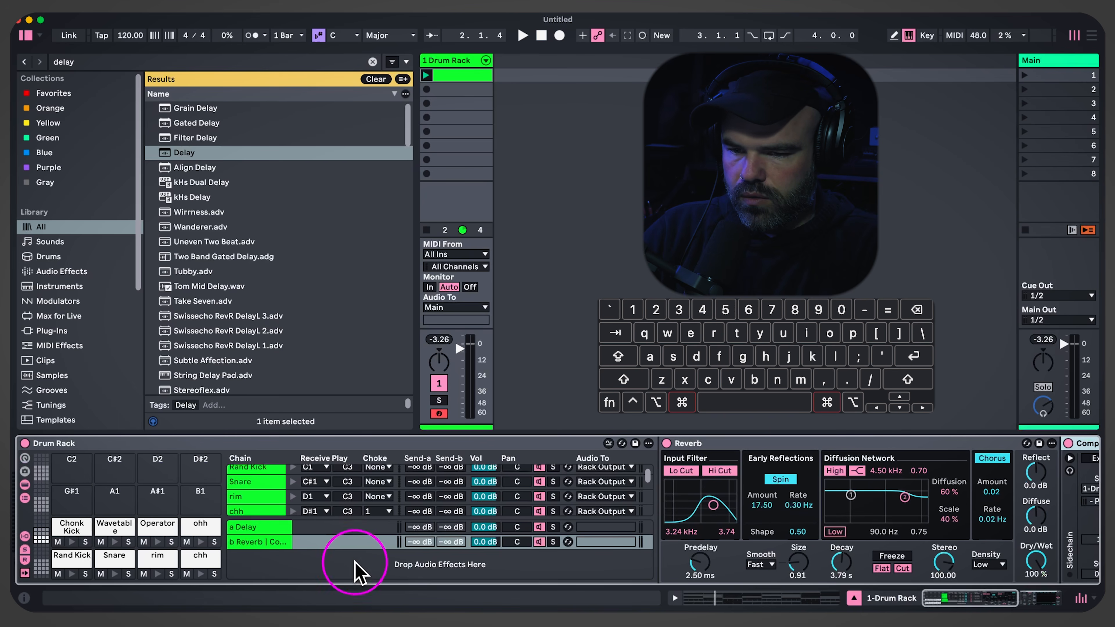
pyautogui.press('super+z')
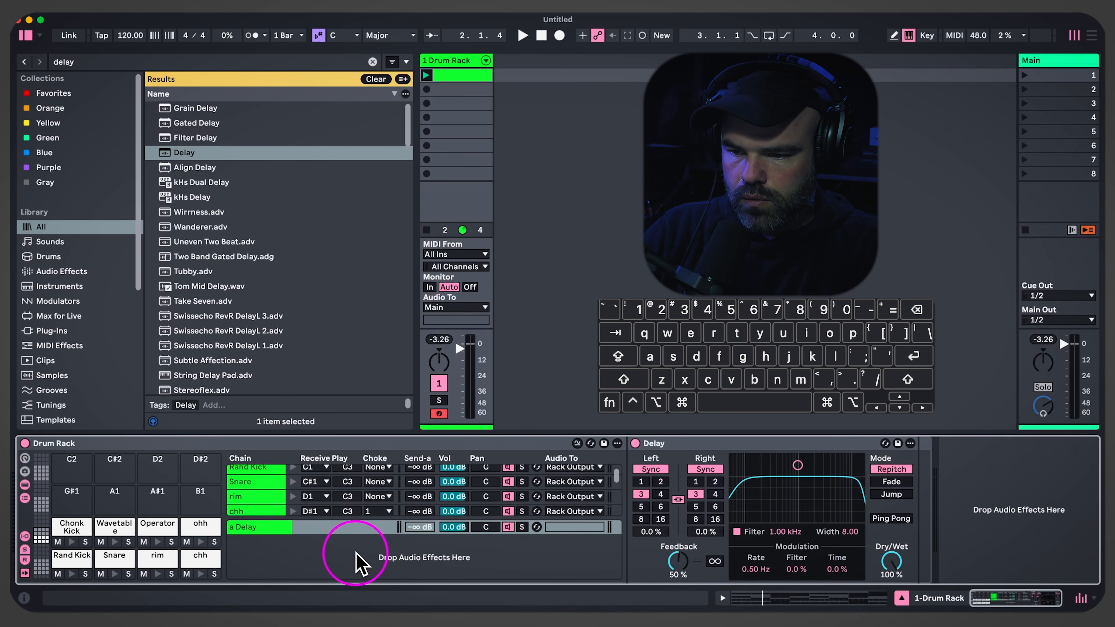
# Search the browser for "drum" and try to add a Drum Rack below the Delay return chain
pyautogui.press('super+f')
pyautogui.press('BackSpace')
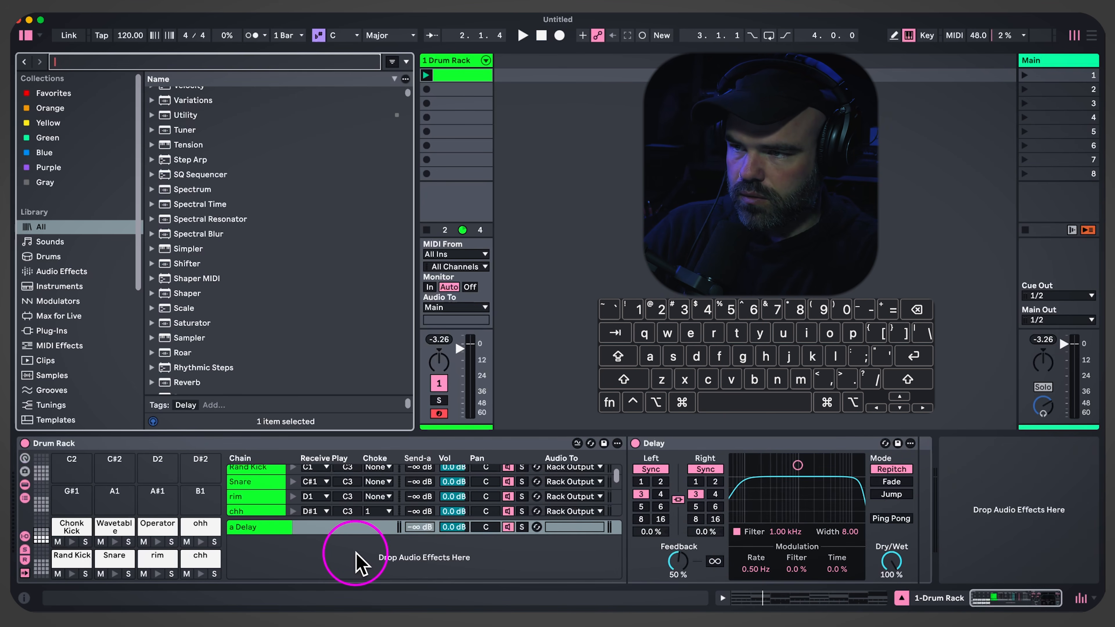
pyautogui.write('drum')
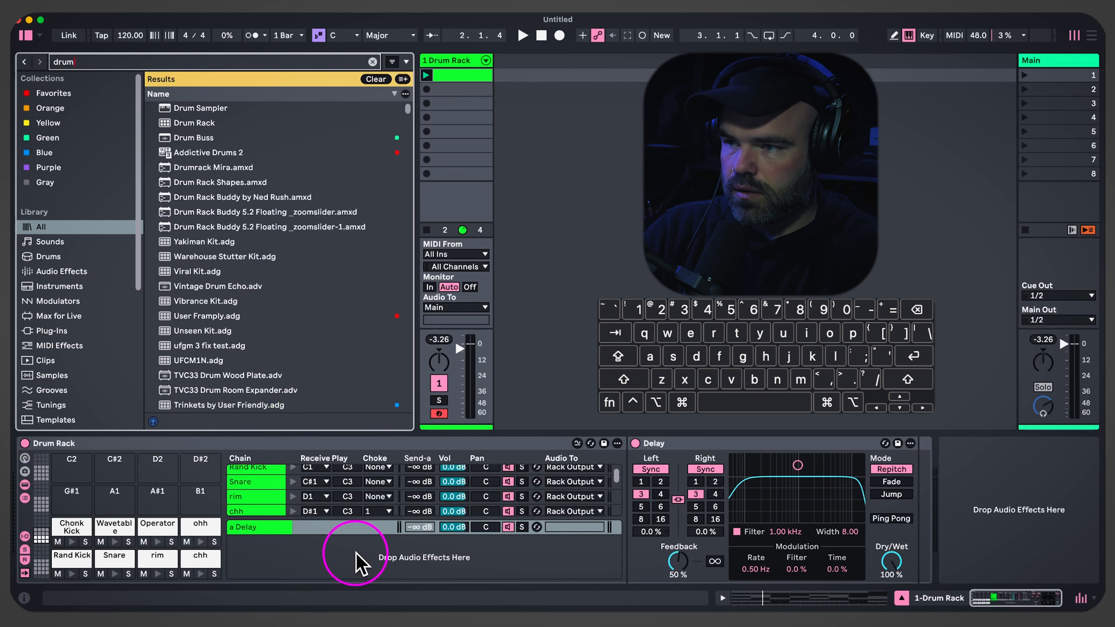
pyautogui.moveTo(193, 123); pyautogui.dragTo(452, 564)
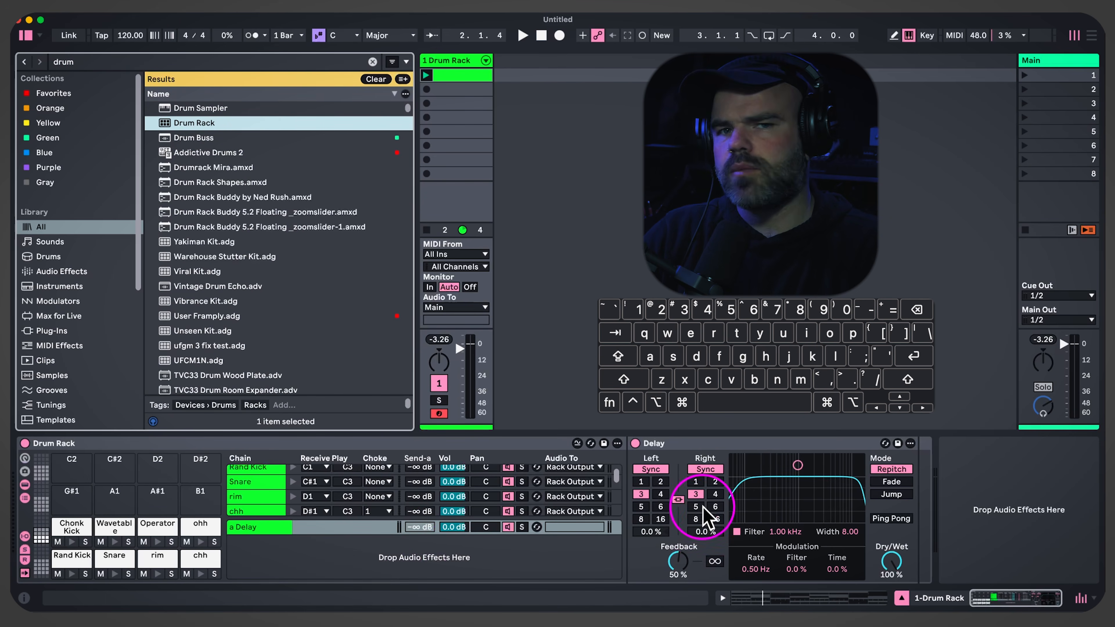
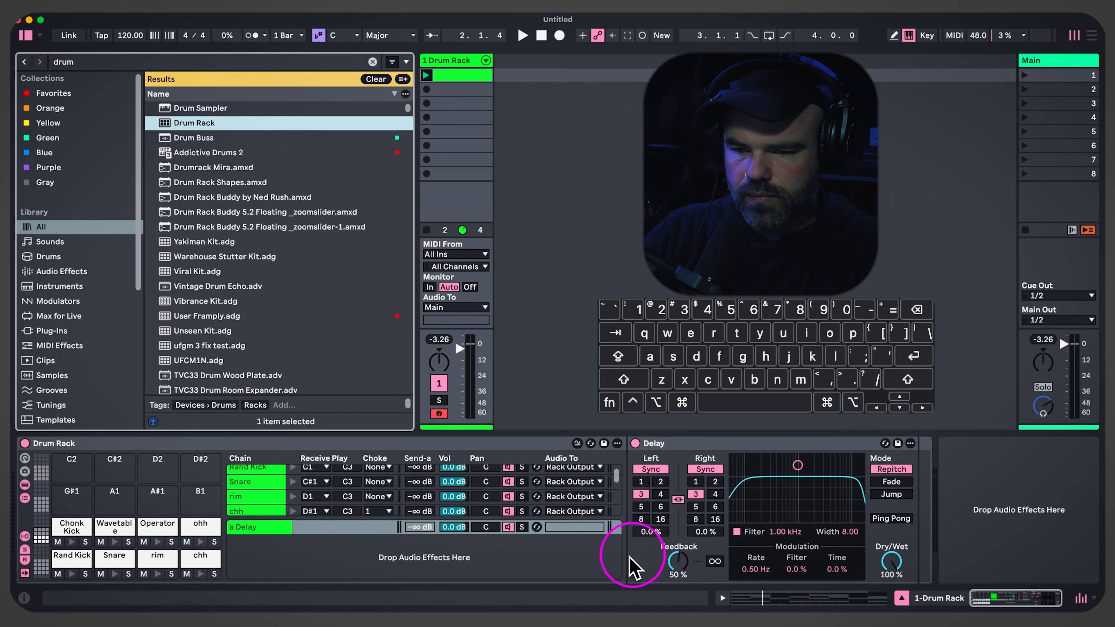
# Switch Delay from Sync to Time mode at 2.01 ms, set feedback to 38 % and enable Ping Pong
pyautogui.click(663, 474)
pyautogui.click(663, 473)
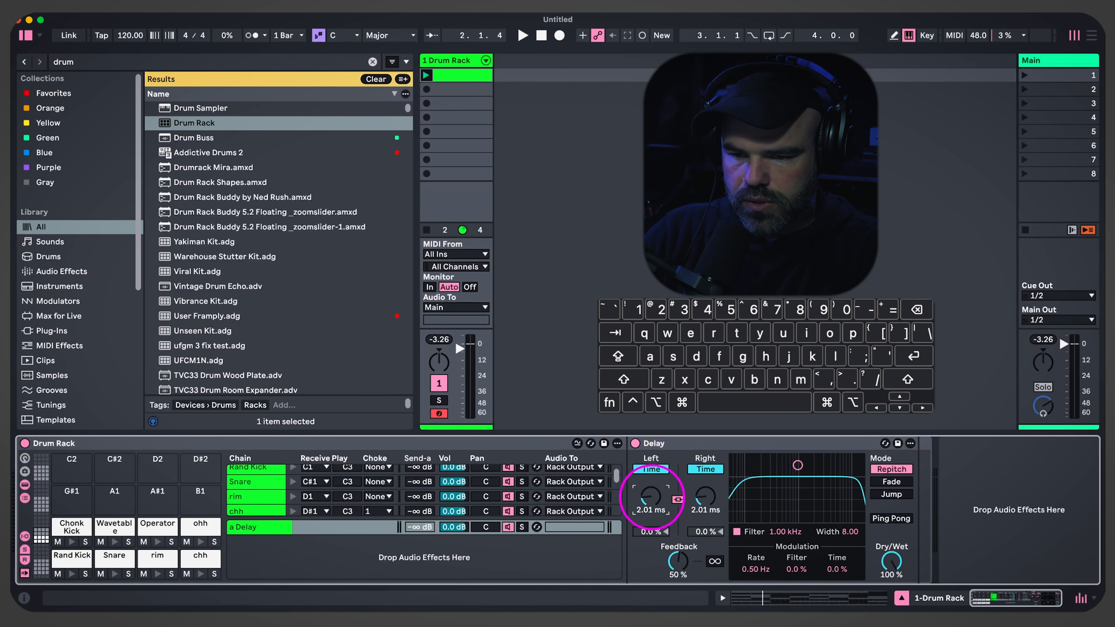
pyautogui.click(891, 518)
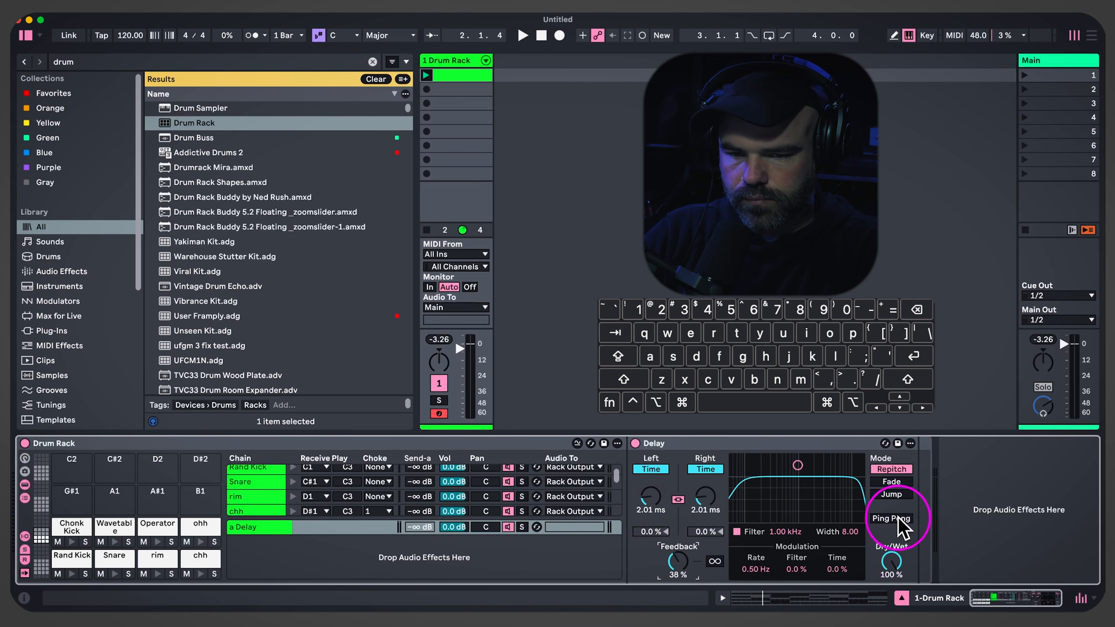
# Find Utility in the browser and insert it before Delay in the return chain
pyautogui.hotkey('ctrl', 'f')
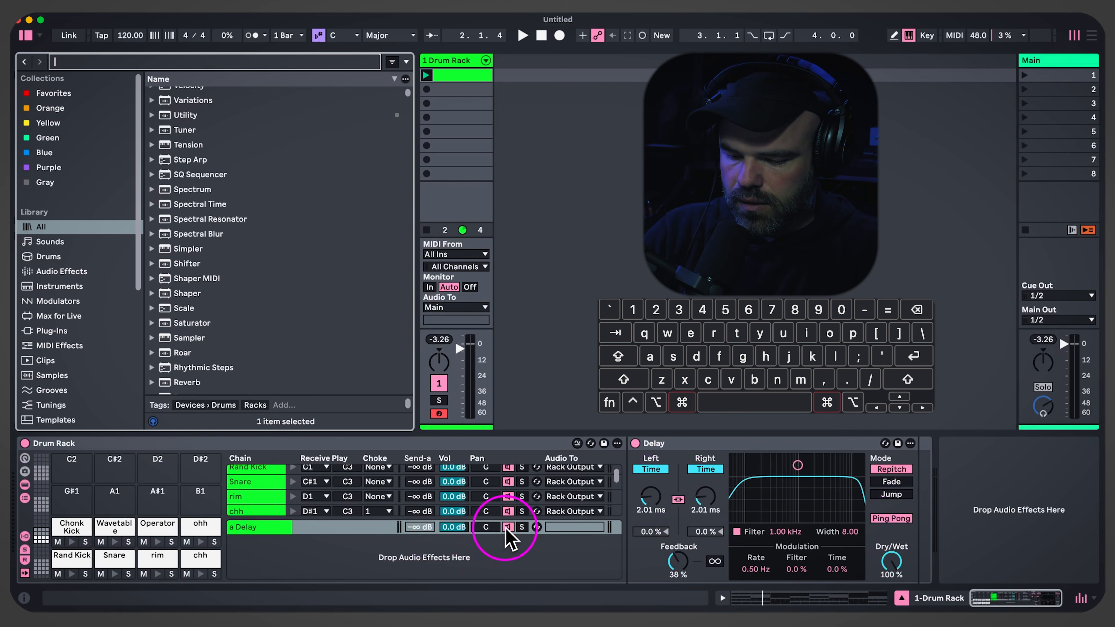
pyautogui.write('uti')
pyautogui.moveTo(180, 108); pyautogui.dragTo(632, 495)
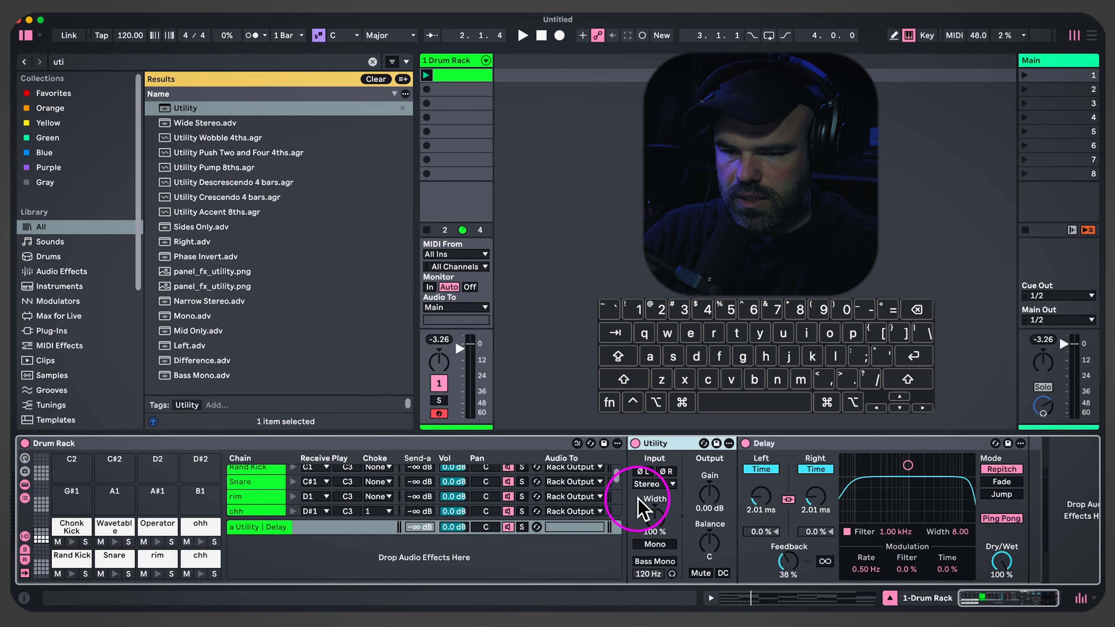
# Select all eight drum chains, from ohh up to Rand Kick, and set their Send-a level to 0.0 dB
pyautogui.scroll(-3, 257, 508)
pyautogui.scroll(-2, 258, 508)
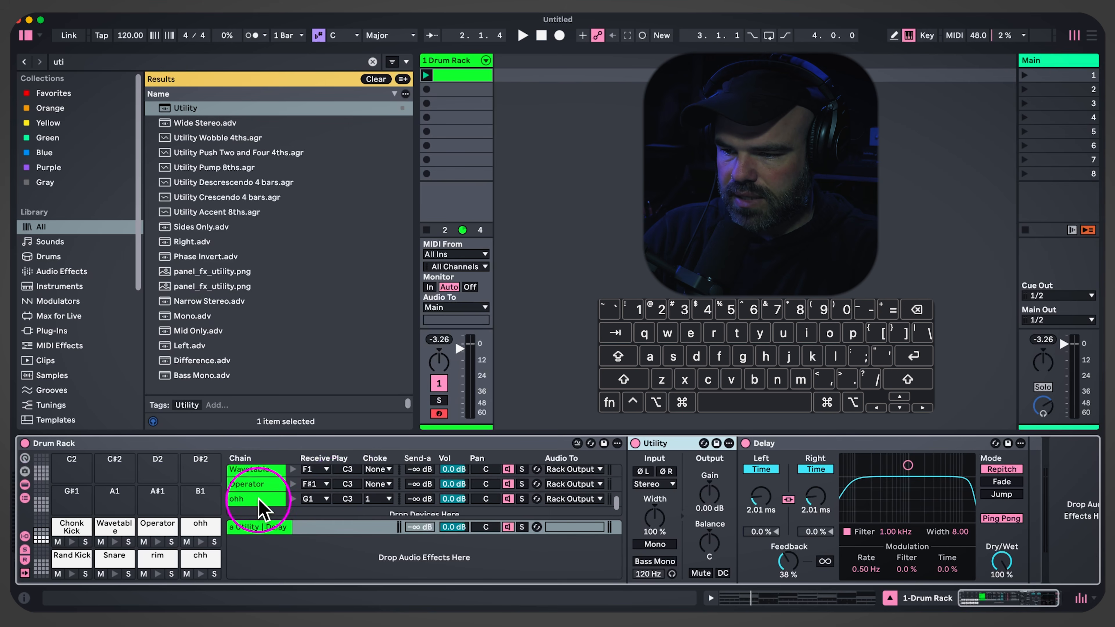
pyautogui.click(260, 500)
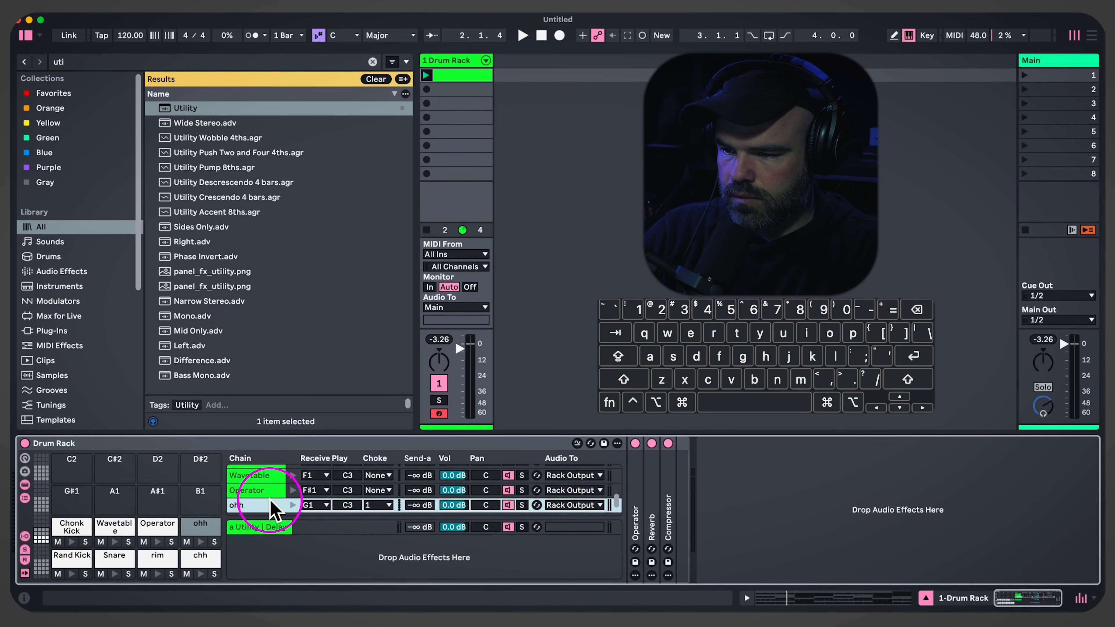
pyautogui.scroll(5, 265, 500)
pyautogui.keyDown('shift'); pyautogui.click(262, 476); pyautogui.keyUp('shift')
pyautogui.moveTo(418, 478); pyautogui.dragTo(418, 465)
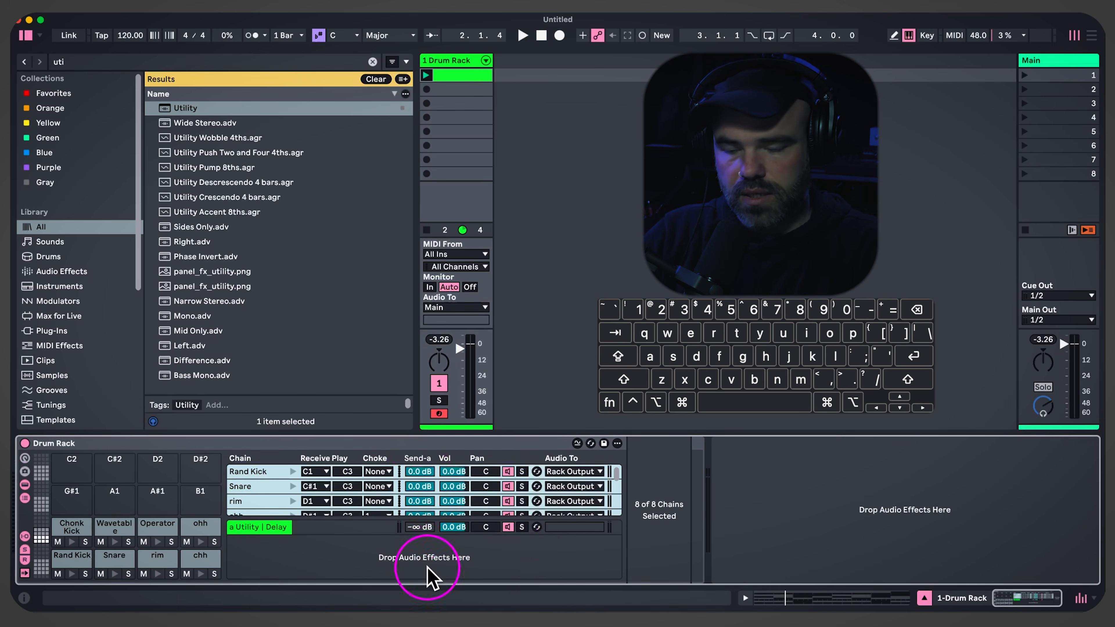
# Sweep the gain of the return chain's Utility during playback, stop, and set the gain to -inf dB
pyautogui.click(275, 528)
pyautogui.click(305, 529)
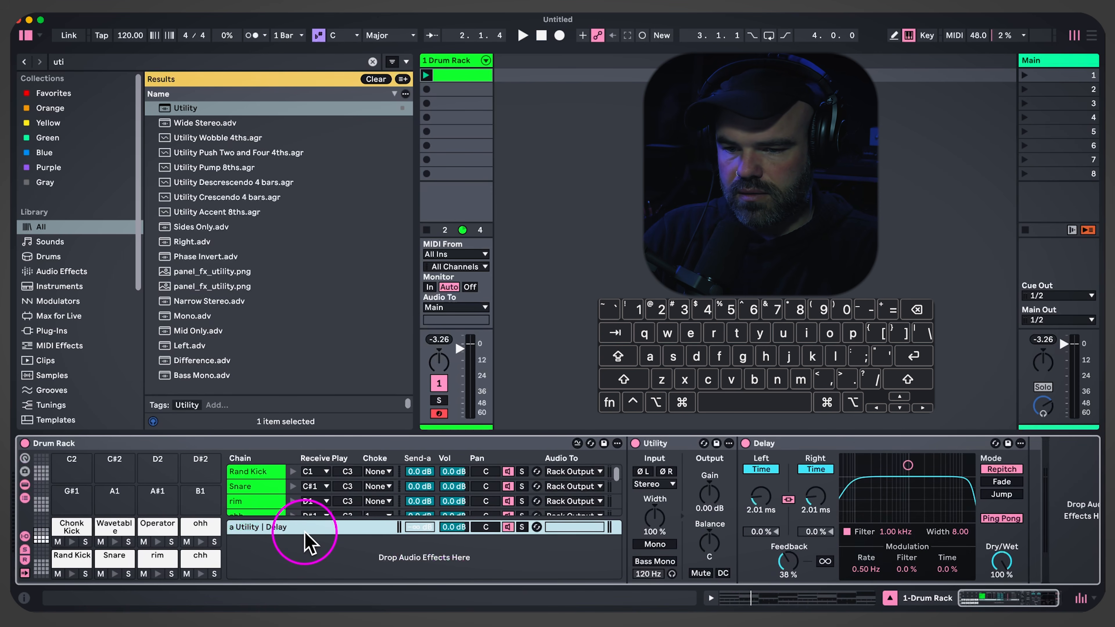
pyautogui.moveTo(712, 513); pyautogui.dragTo(711, 518)
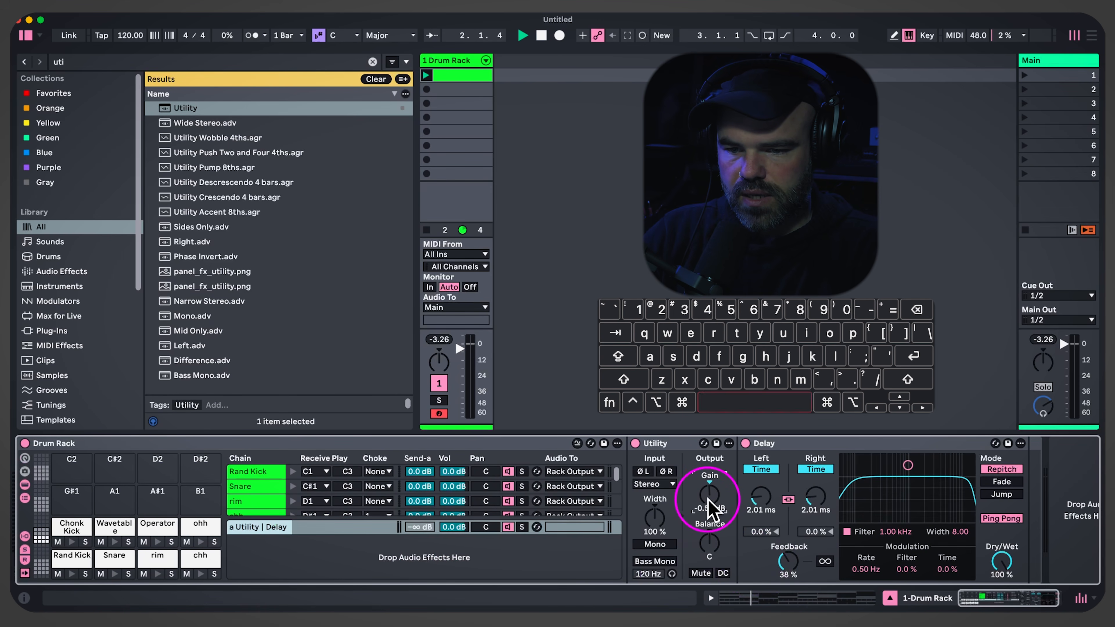
pyautogui.press('space')
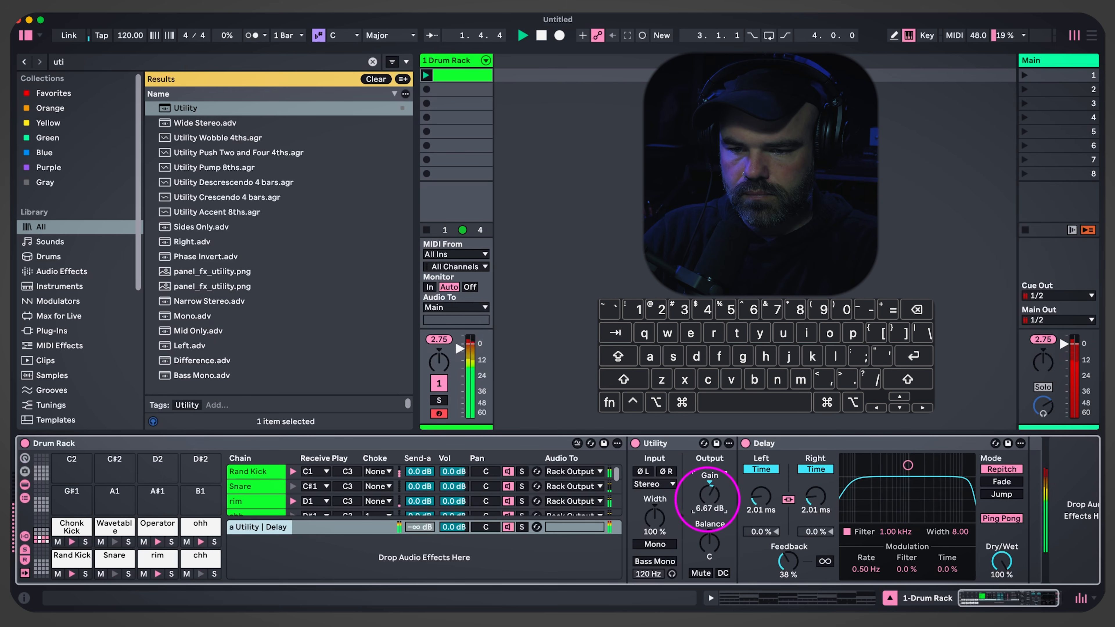
pyautogui.moveTo(711, 519); pyautogui.dragTo(712, 571)
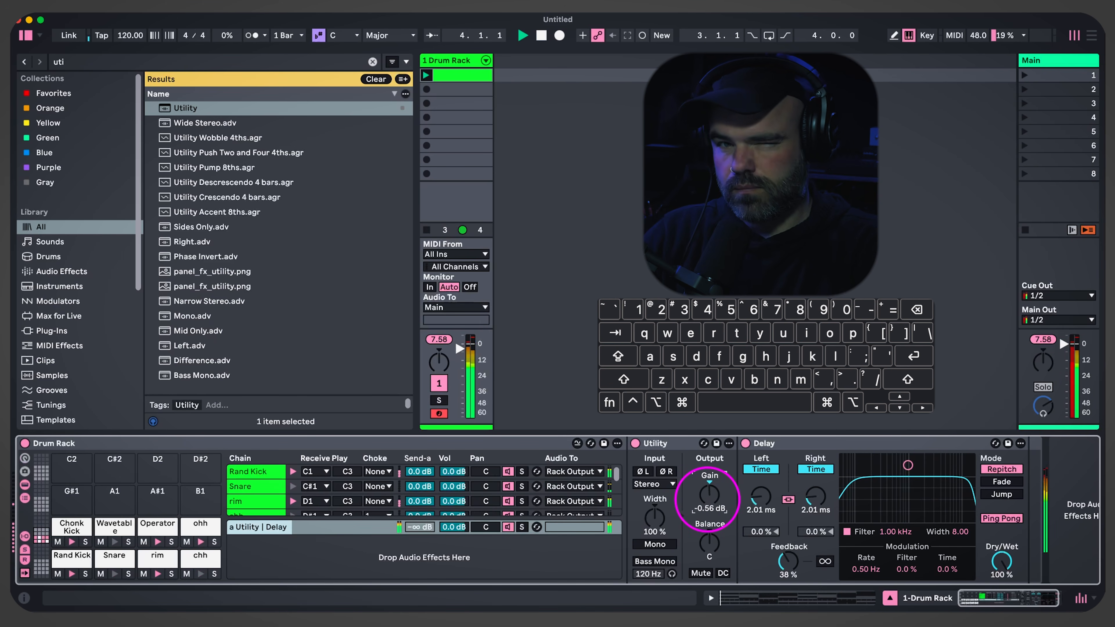
pyautogui.moveTo(714, 501); pyautogui.dragTo(715, 558)
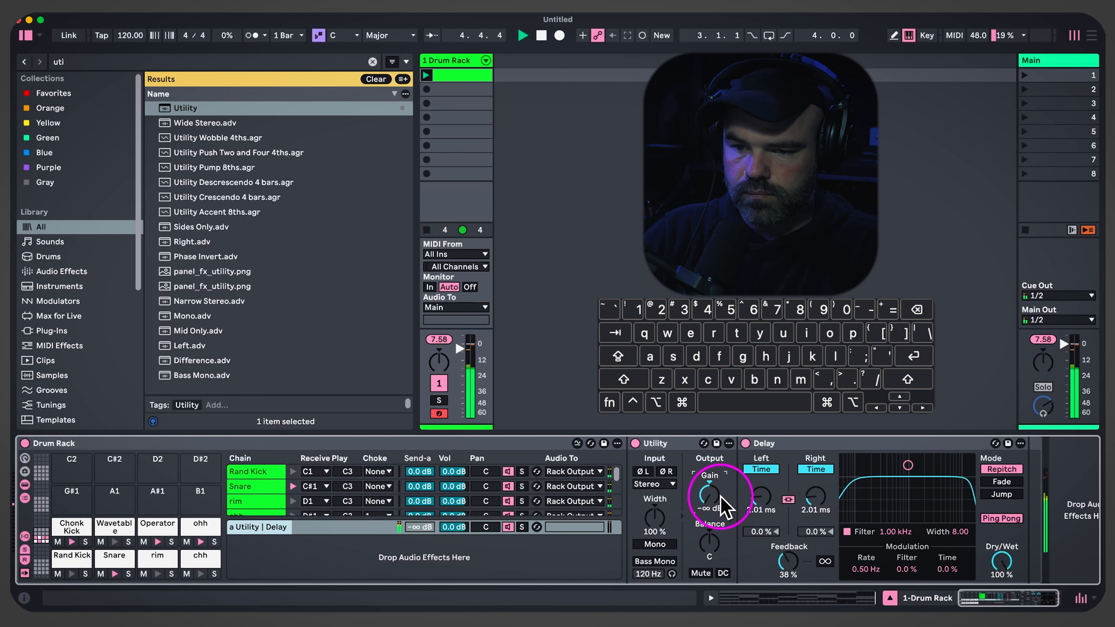
pyautogui.press('space')
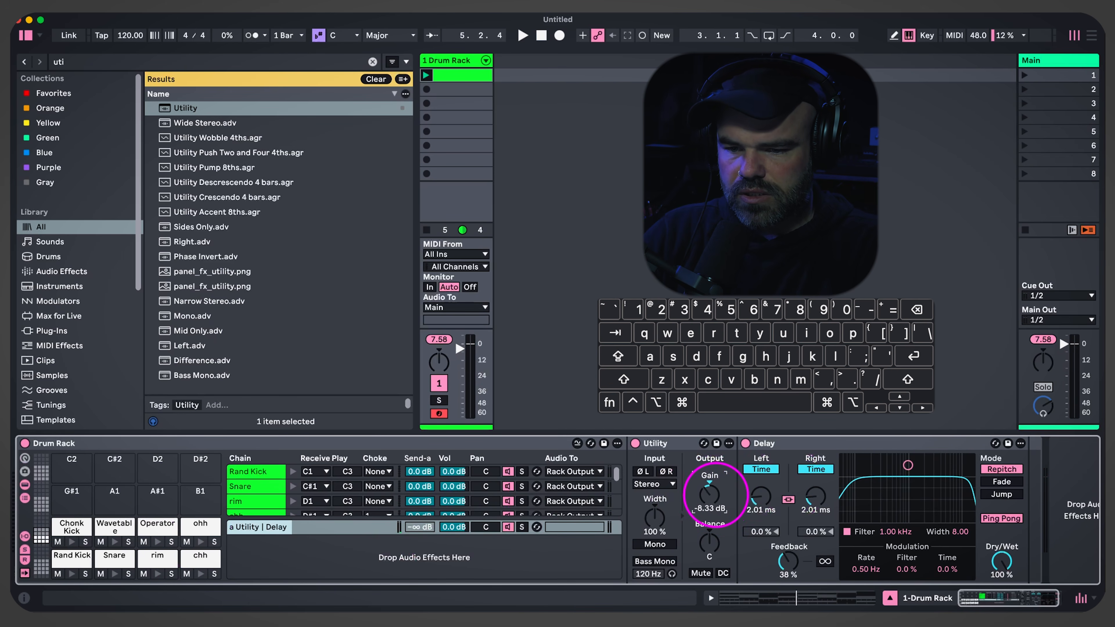
pyautogui.moveTo(716, 495); pyautogui.dragTo(707, 510)
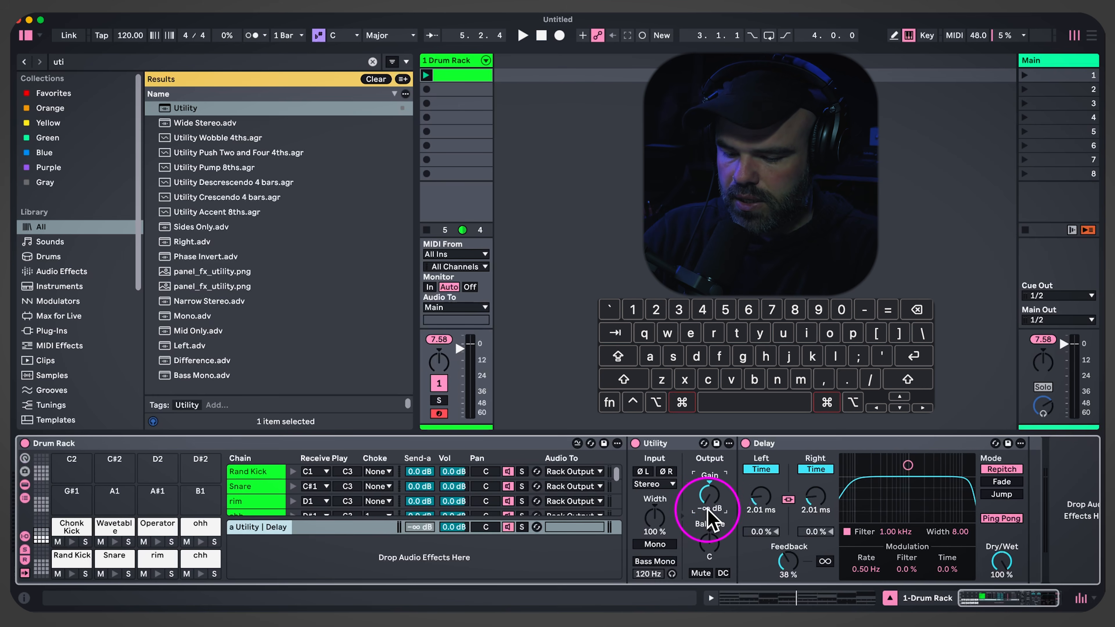
# Find Envelope MIDI in the browser and place it on the empty G#1 pad
pyautogui.press('super+f')
pyautogui.write('envel')
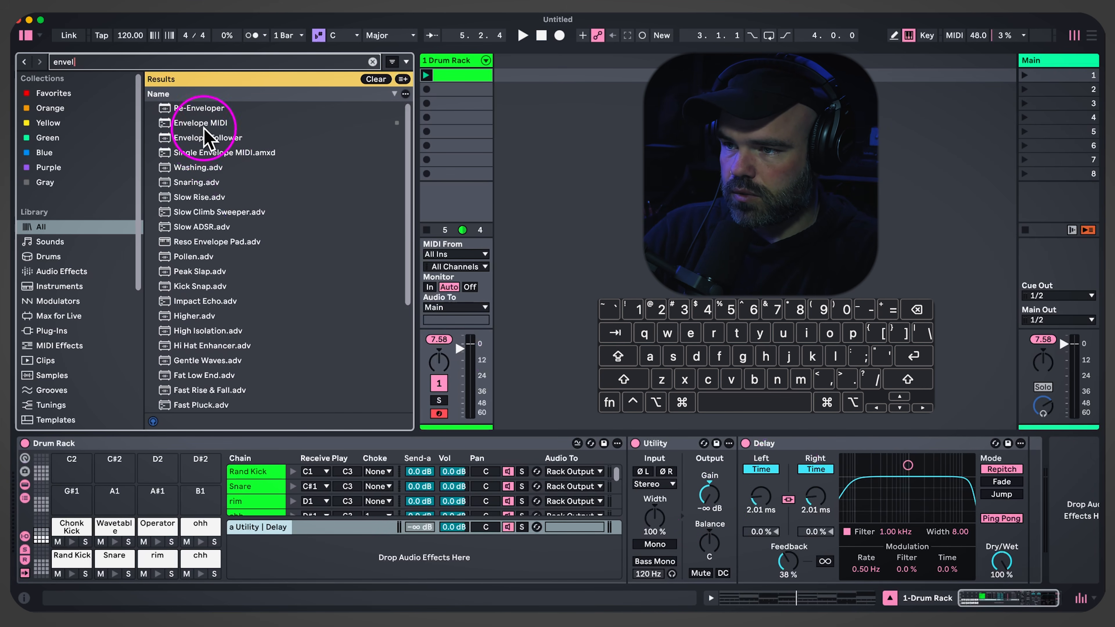
pyautogui.moveTo(188, 122); pyautogui.dragTo(82, 500)
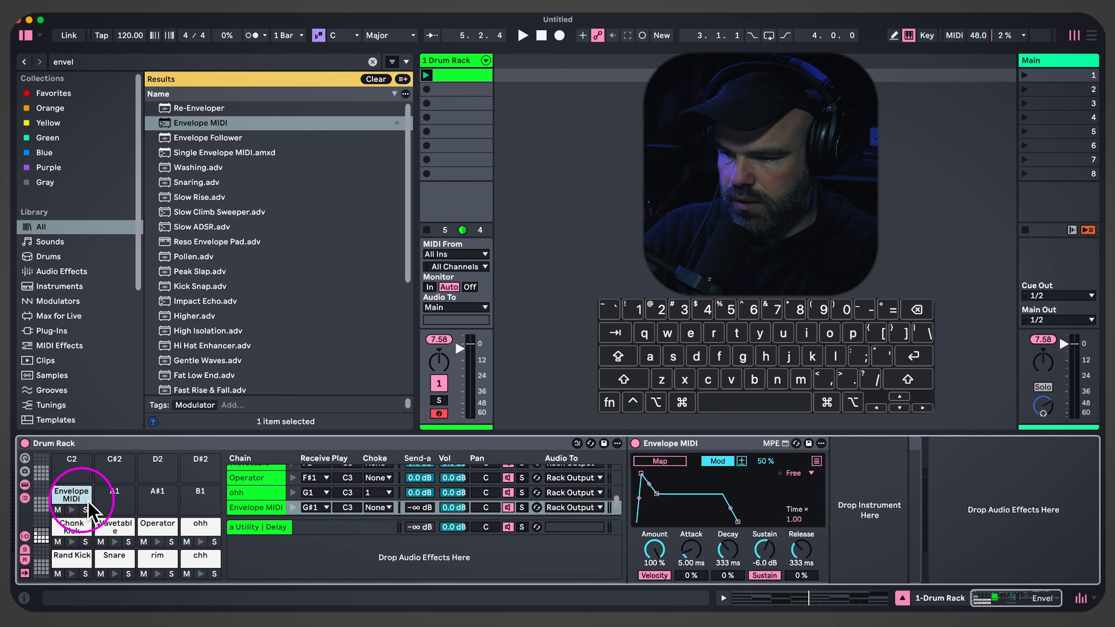
# Map Envelope MIDI to the Gain of Utility in the return chain, and return to the G#1 pad's devices
pyautogui.click(659, 461)
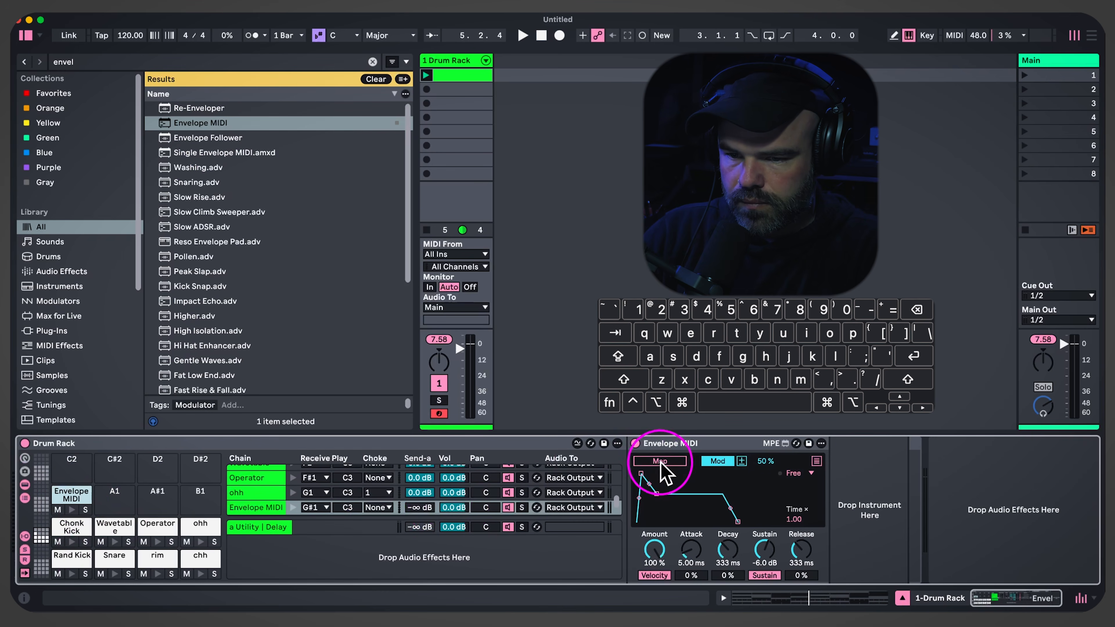
pyautogui.click(260, 526)
pyautogui.click(72, 495)
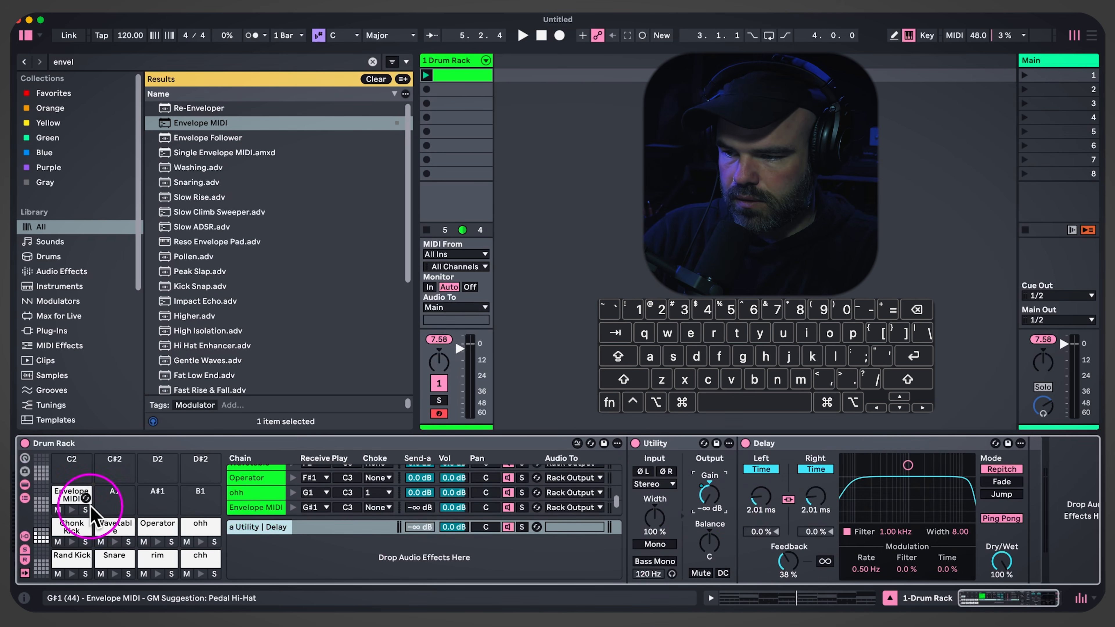
# Turn off Envelope MIDI's velocity scaling and set sustain to 0.0 dB, attack to 0.10 ms and decay to 231 ms
pyautogui.click(654, 576)
pyautogui.click(691, 575)
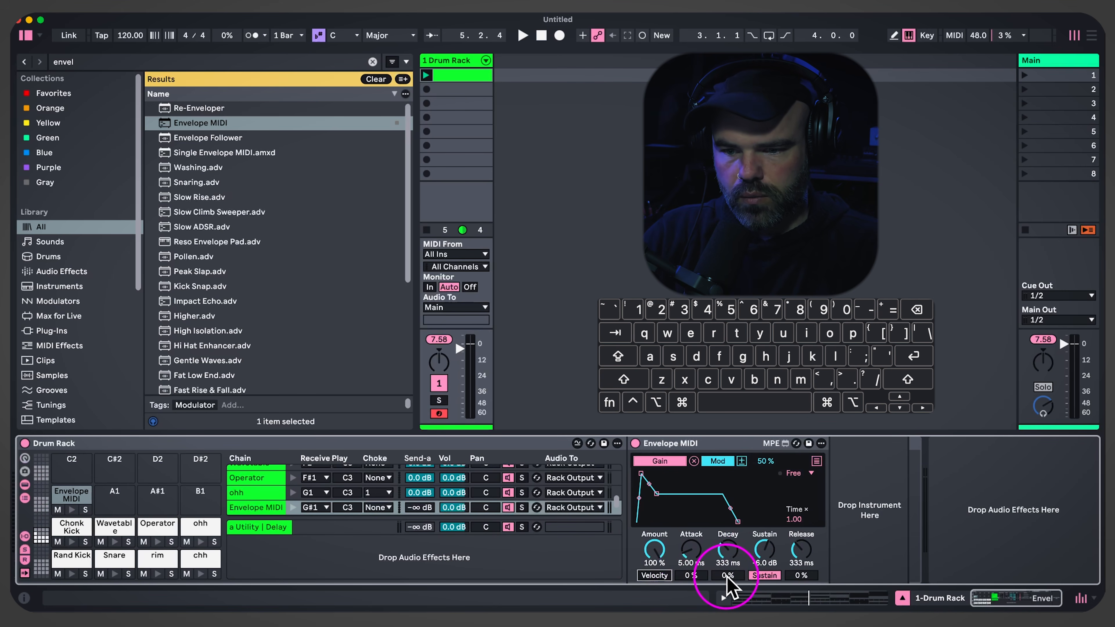
pyautogui.click(751, 547)
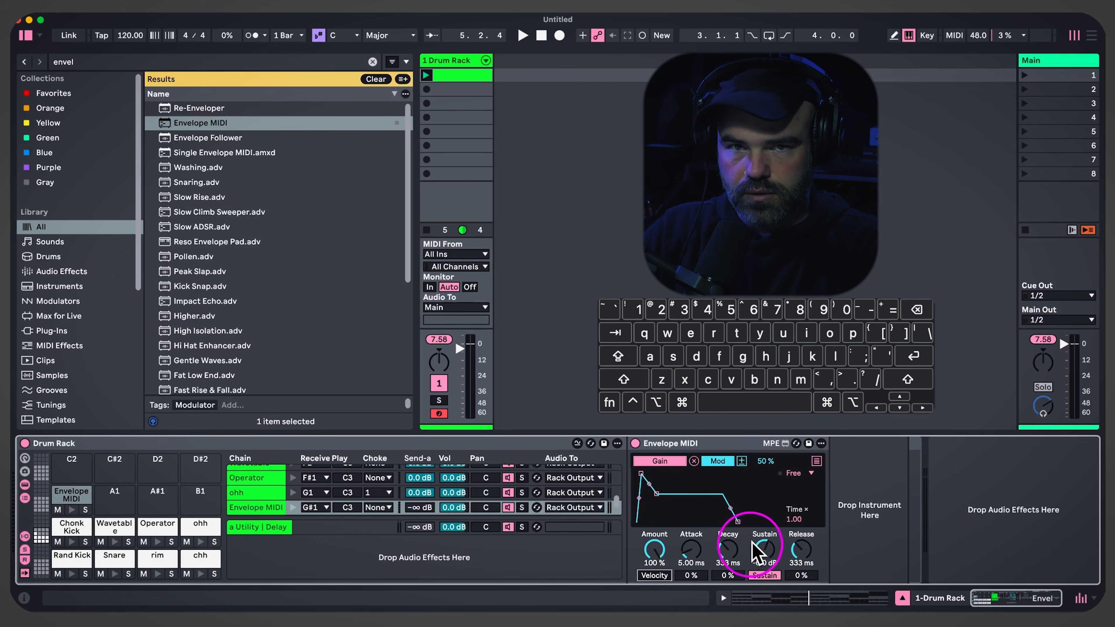
pyautogui.moveTo(770, 549); pyautogui.dragTo(785, 479)
pyautogui.moveTo(691, 552); pyautogui.dragTo(691, 561)
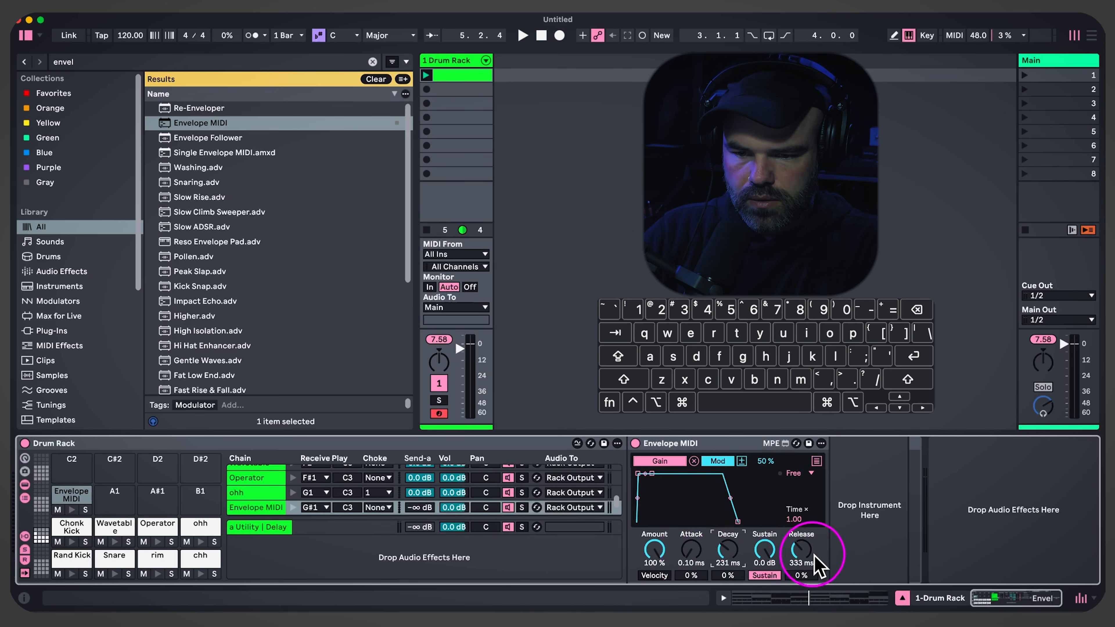
# Set the Envelope MIDI release time to 52.3 ms and start playback
pyautogui.moveTo(801, 549); pyautogui.dragTo(803, 571)
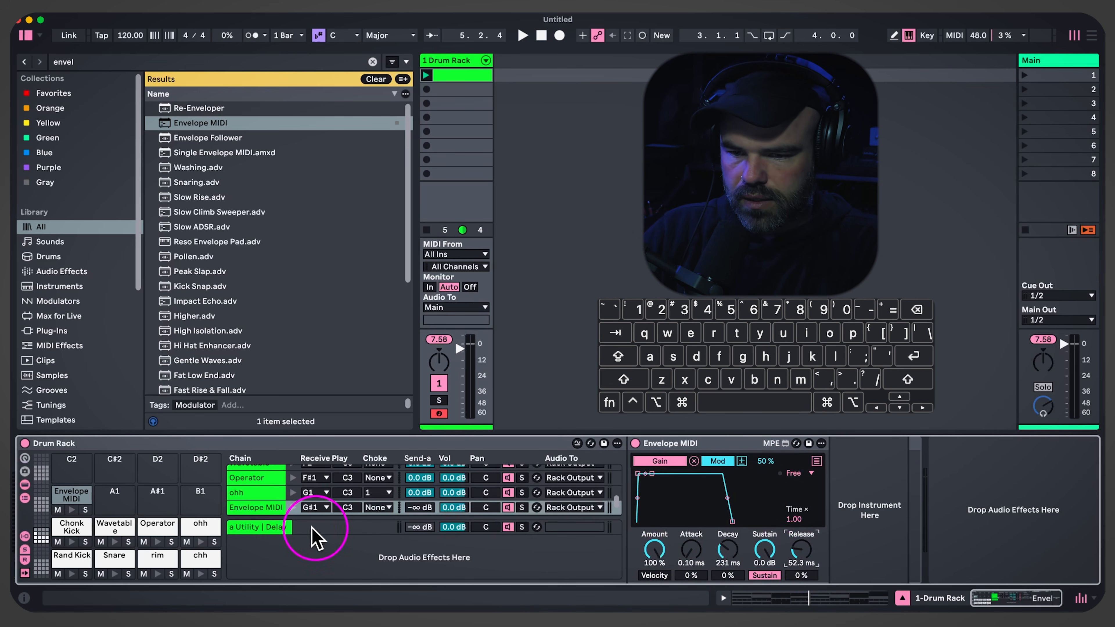
pyautogui.press('space')
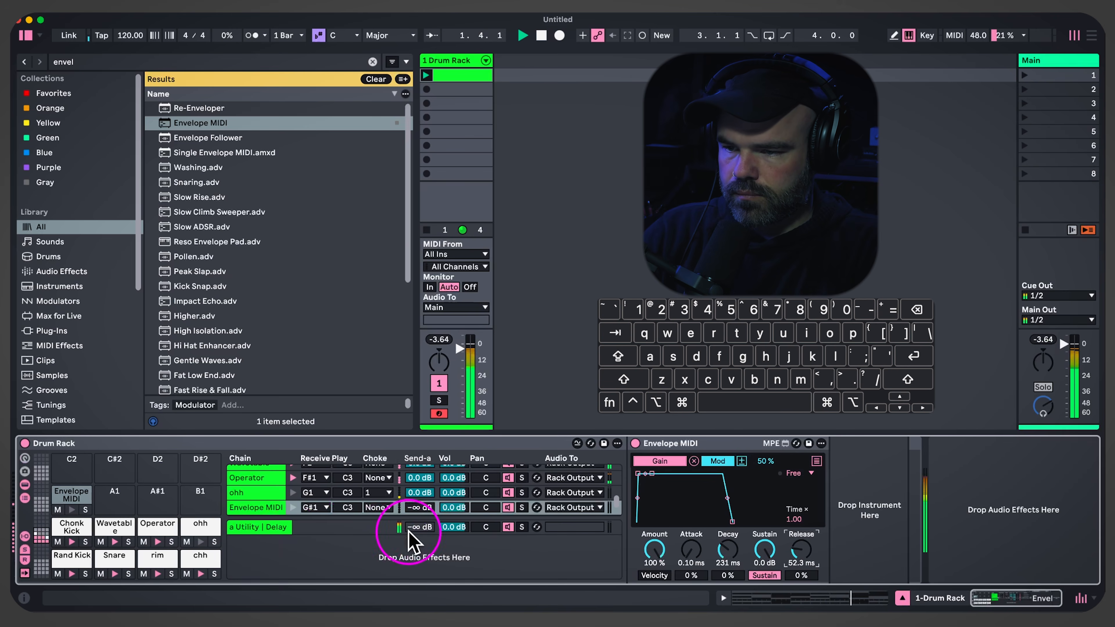
# Add an Envelope MIDI note at beat 1.2 in the drum clip and return to the Drum Rack
pyautogui.doubleClick(430, 73)
pyautogui.click(510, 177)
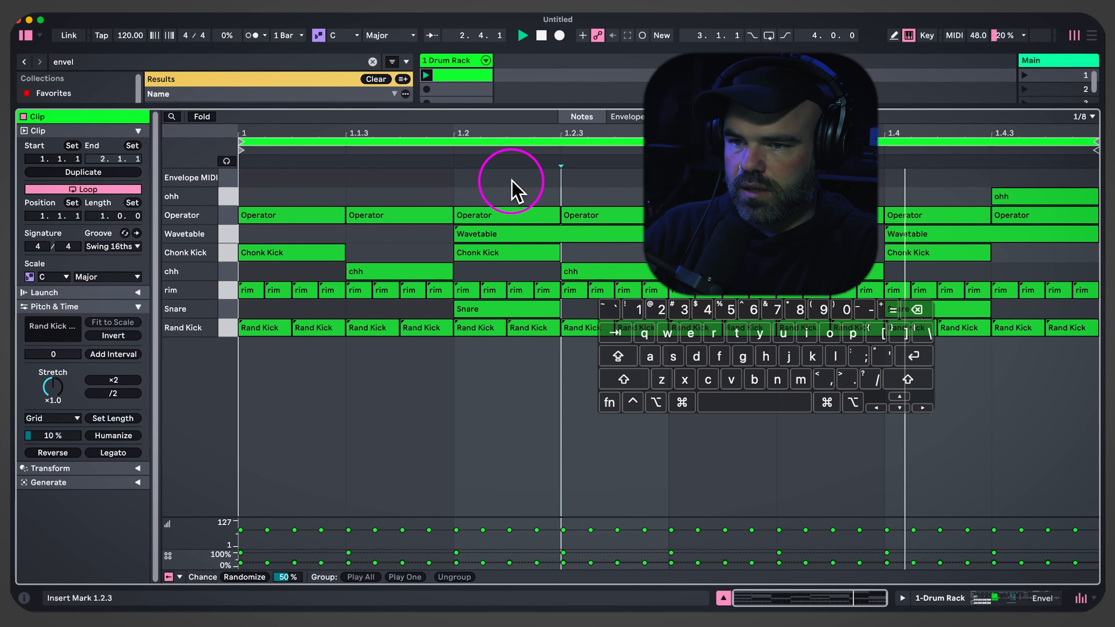
pyautogui.click(475, 64)
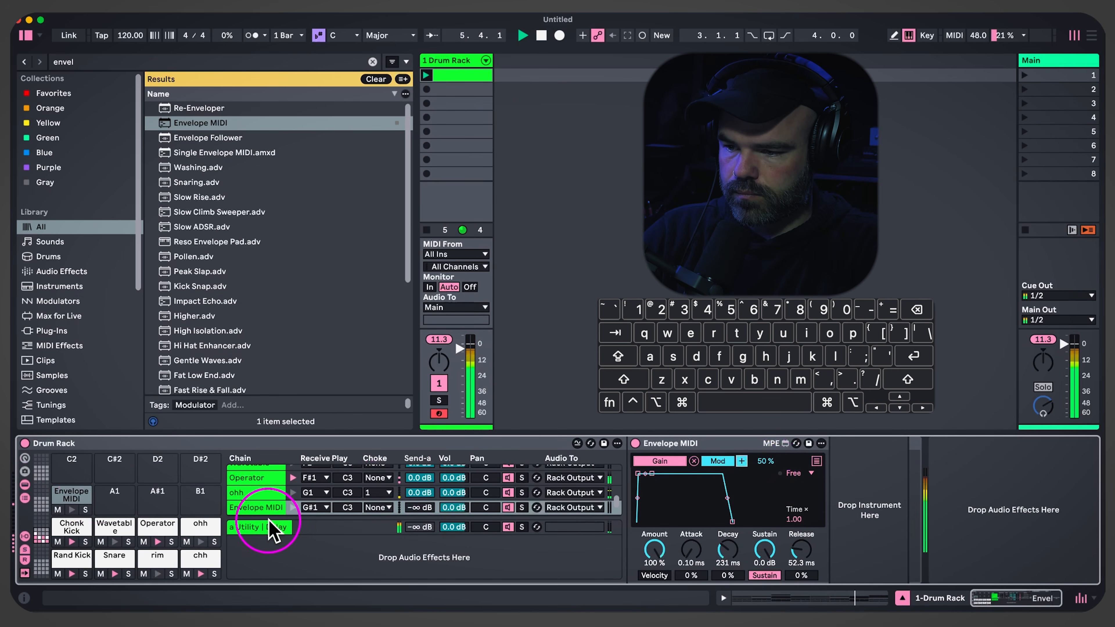
# On the Utility | Delay return chain, set the Delay feedback to 62% and the left time to 5.51 ms
pyautogui.click(269, 529)
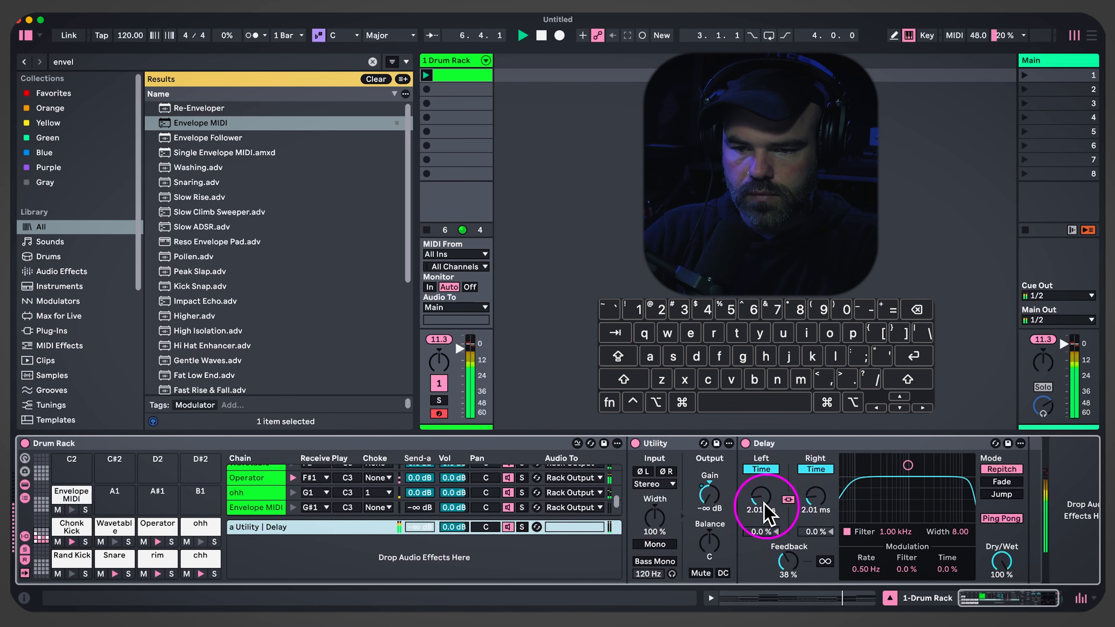
pyautogui.moveTo(787, 572); pyautogui.dragTo(785, 559)
pyautogui.moveTo(760, 500); pyautogui.dragTo(753, 493)
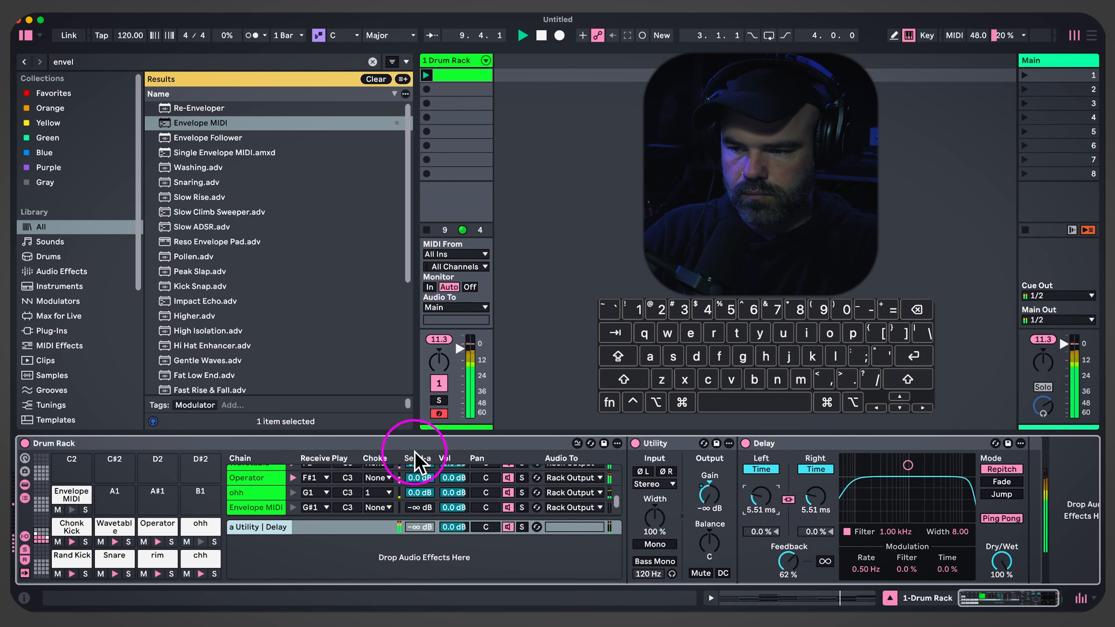
# Delete the ohh note at 1.4.3 from the drum clip, restart playback and return to the Drum Rack
pyautogui.doubleClick(447, 77)
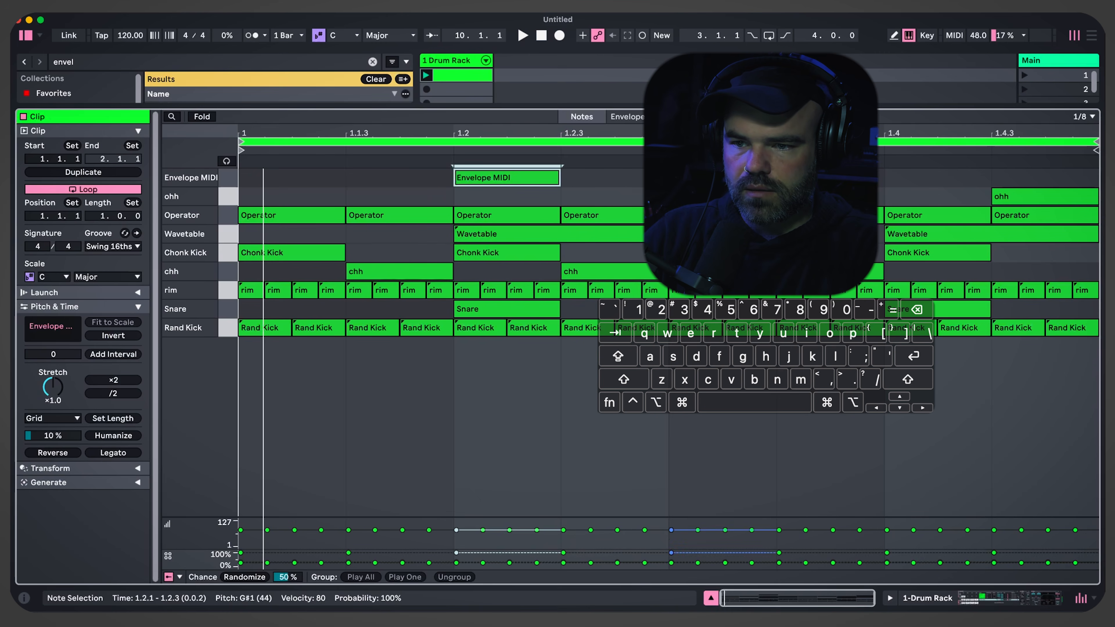
pyautogui.doubleClick(1000, 200)
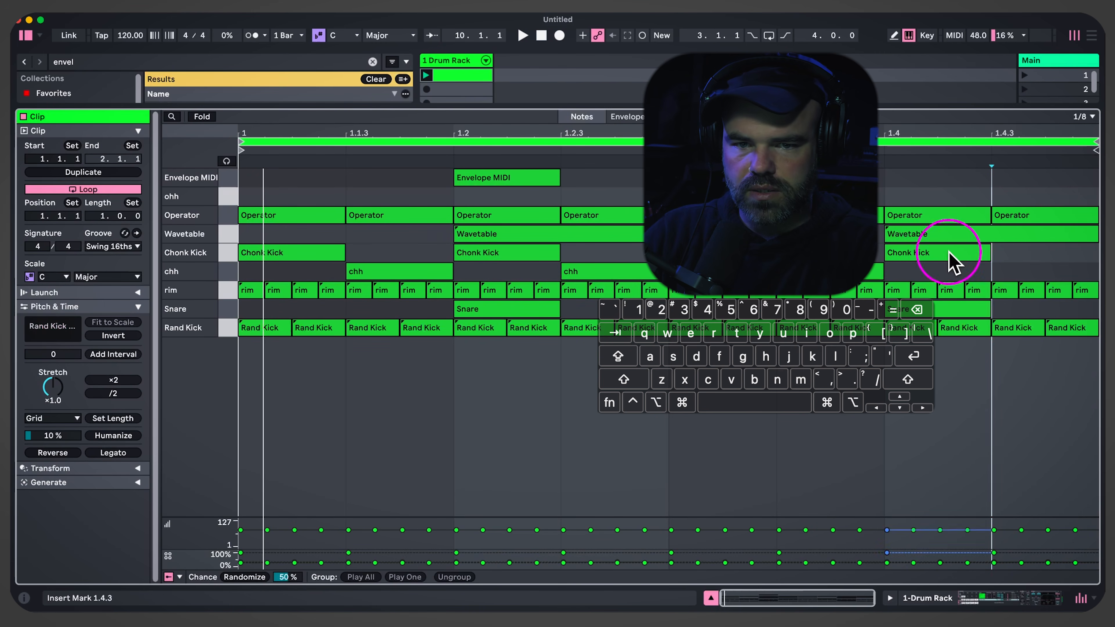
pyautogui.press('space')
pyautogui.click(451, 60)
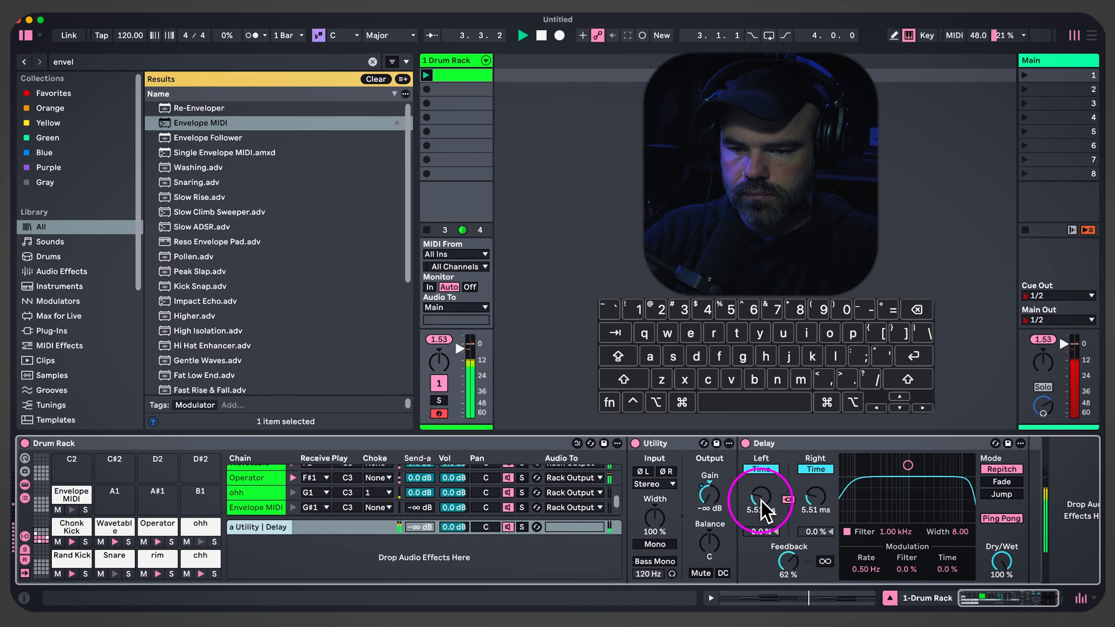
# Search the browser for "expre" and add Expression Control after Envelope MIDI on the Envelope MIDI pad
pyautogui.click(71, 496)
pyautogui.press('super+f')
pyautogui.write('e')
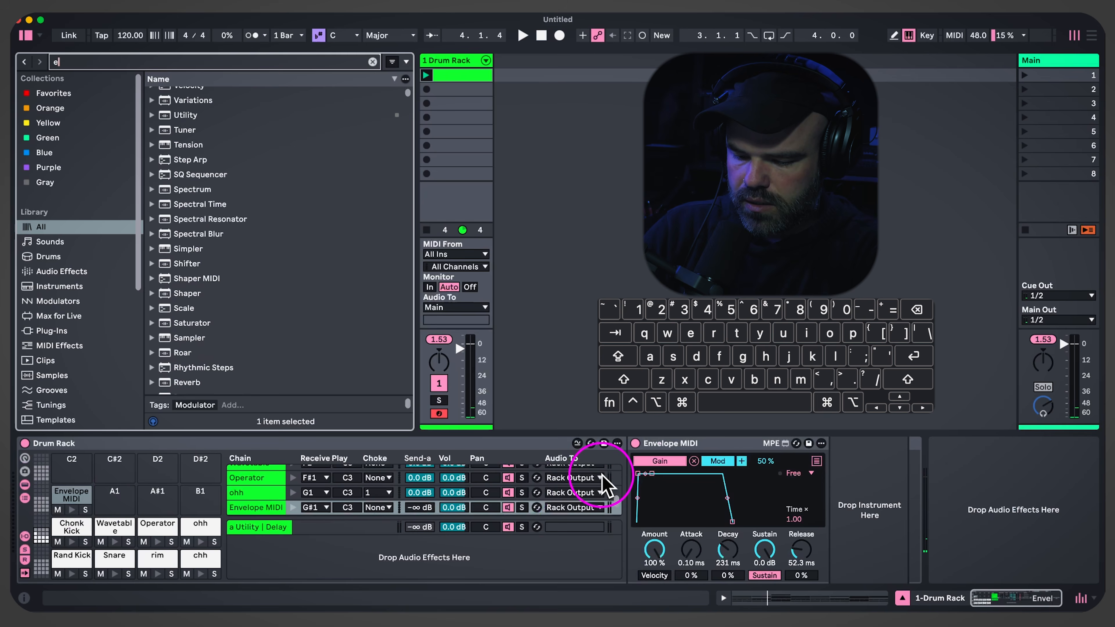
pyautogui.write('xpre')
pyautogui.moveTo(212, 126); pyautogui.dragTo(893, 510)
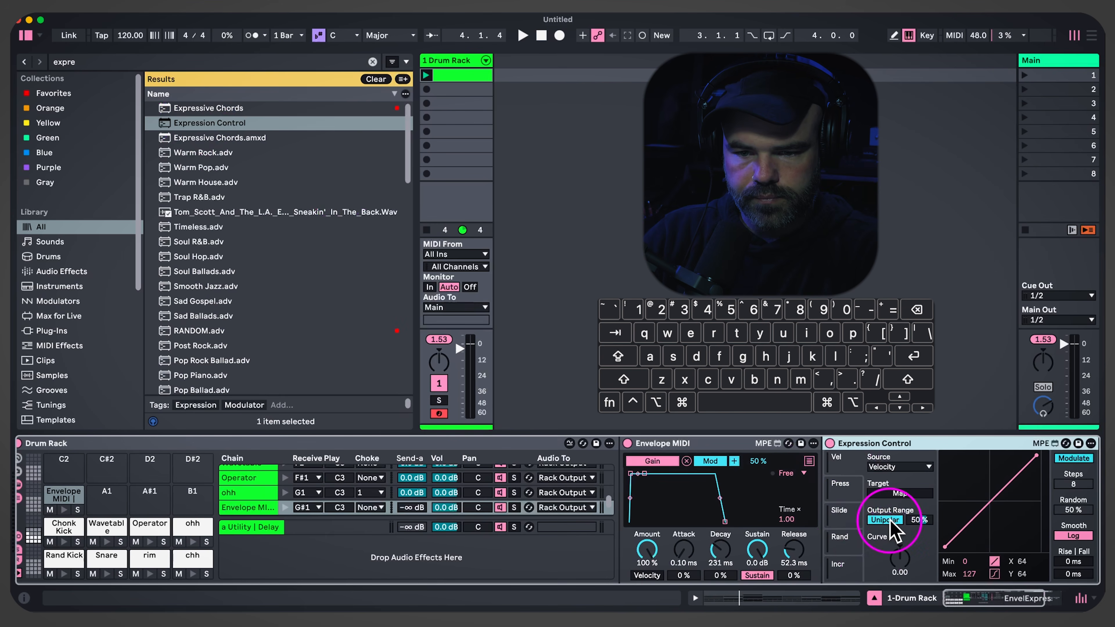
# Make Expression Control's Rand slot bipolar, with a rise of 291 ms and a fall of 346 ms
pyautogui.click(839, 537)
pyautogui.moveTo(1073, 562)
pyautogui.mouseDown()
pyautogui.moveTo(1071, 546)
pyautogui.moveTo(1074, 565)
pyautogui.mouseUp()
pyautogui.click(887, 520)
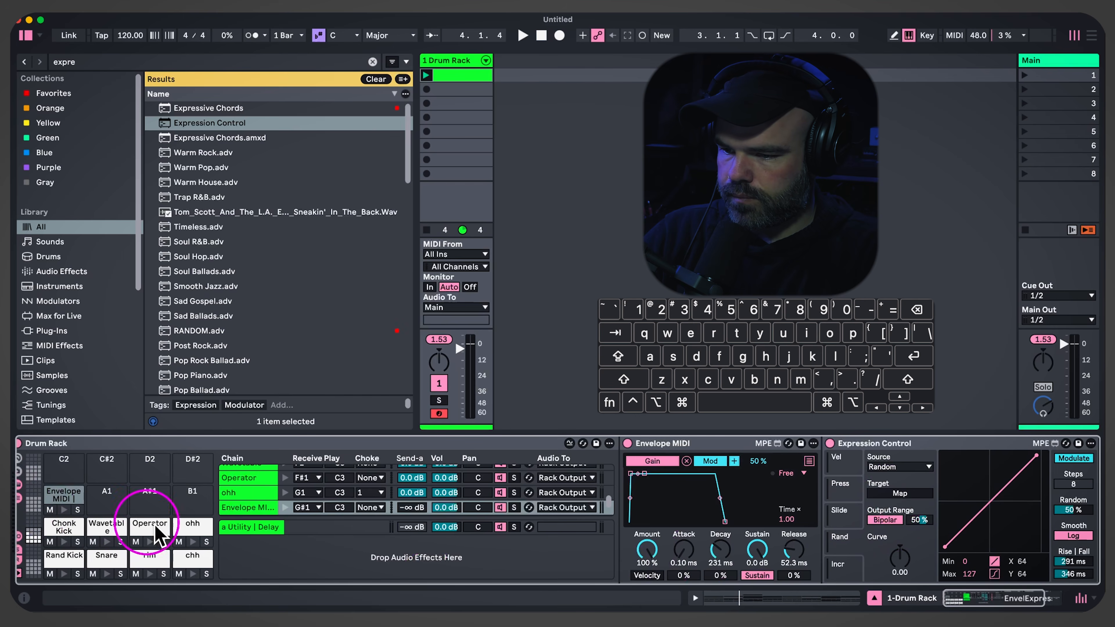
# Map the Rand slot to the Delay's left time, set to 4.83 ms, with a 31% output range, and start playback
pyautogui.click(249, 527)
pyautogui.moveTo(753, 497); pyautogui.dragTo(753, 505)
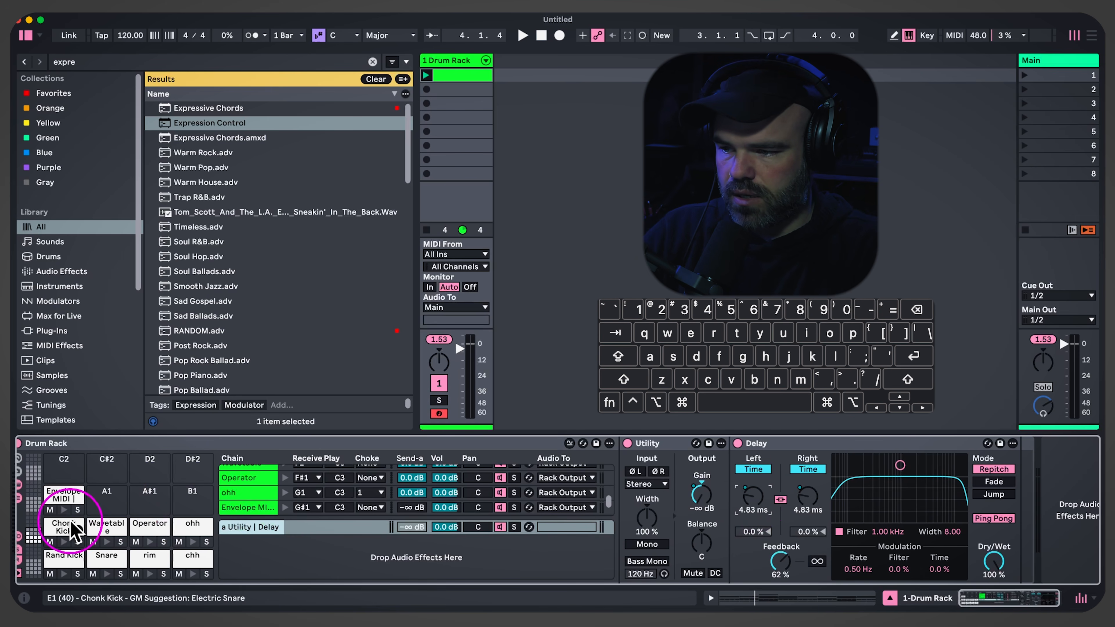
pyautogui.click(64, 498)
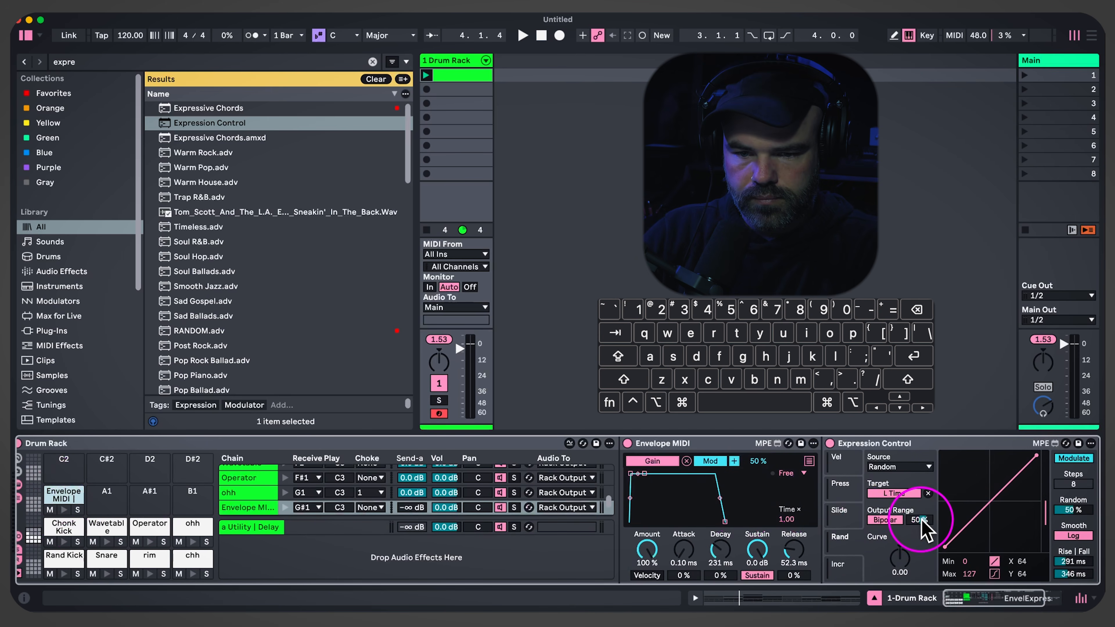
pyautogui.press('space')
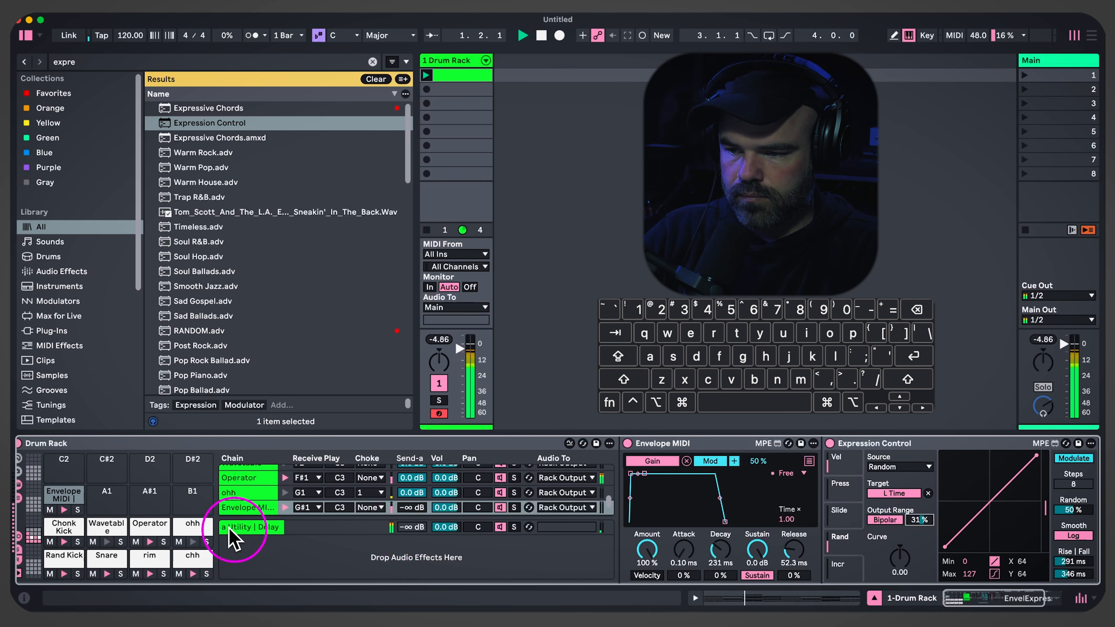
# Set the Delay's left time to 4.23 ms and its feedback to 53% on the return chain
pyautogui.click(249, 527)
pyautogui.click(752, 497)
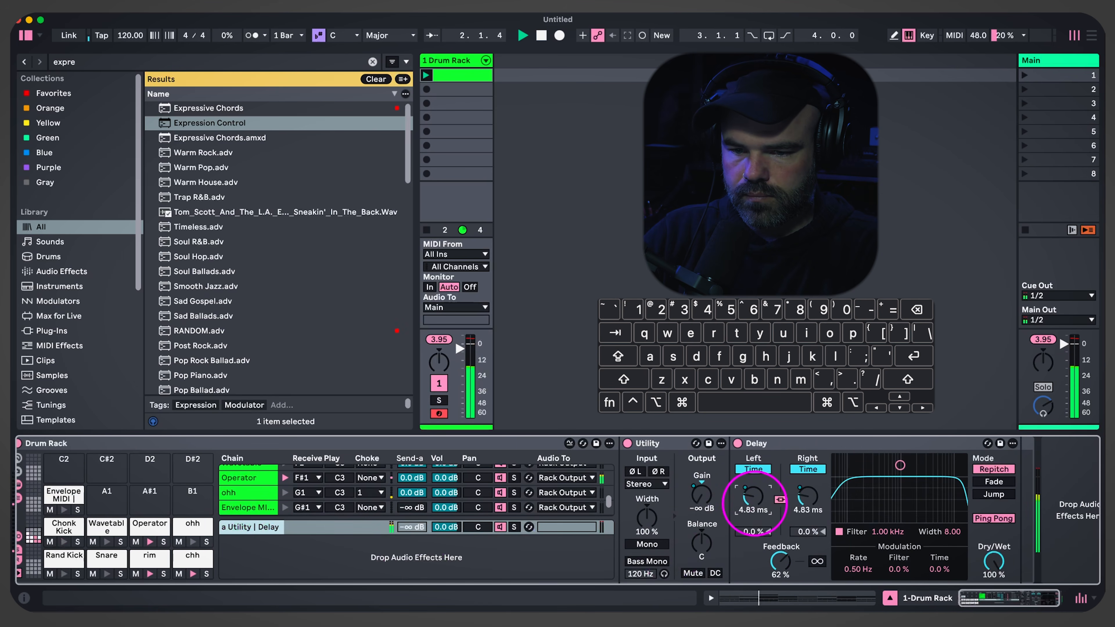
pyautogui.moveTo(755, 504); pyautogui.dragTo(756, 508)
pyautogui.moveTo(773, 565)
pyautogui.mouseDown()
pyautogui.moveTo(775, 576)
pyautogui.moveTo(776, 564)
pyautogui.mouseUp()
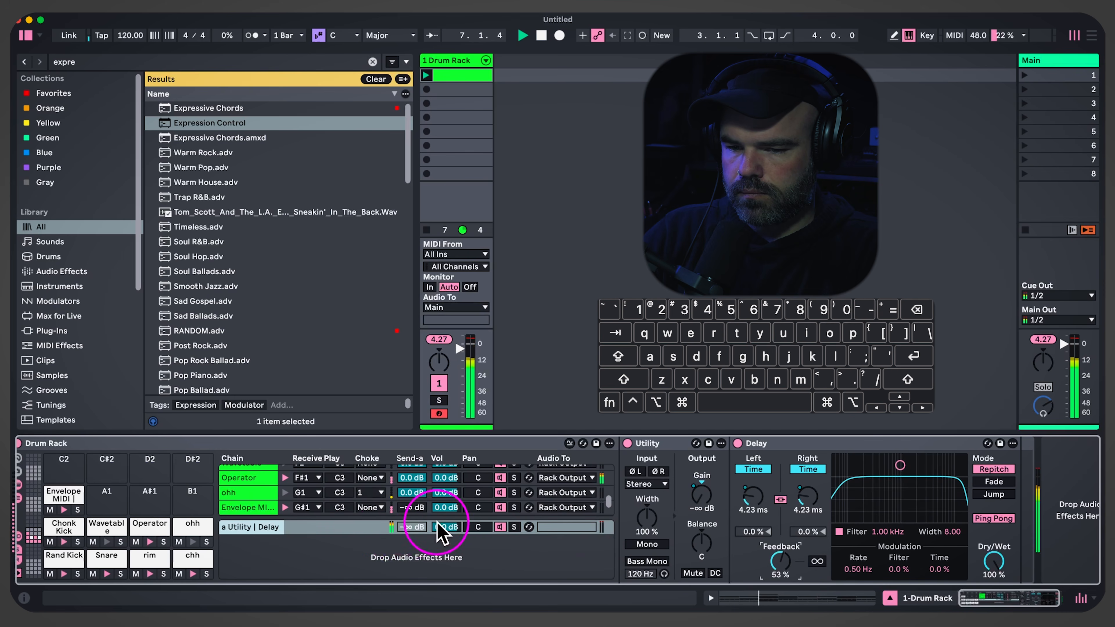
# Set the Envelope MIDI modulation amount for Gain to 38% and the Delay feedback to 63%
pyautogui.click(64, 495)
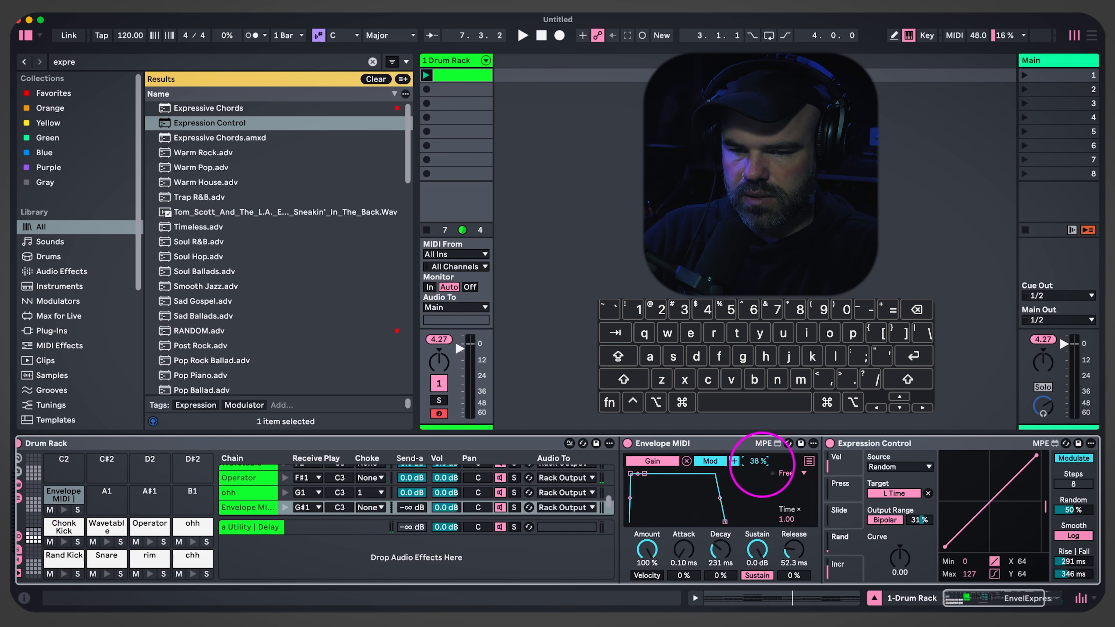
pyautogui.click(236, 527)
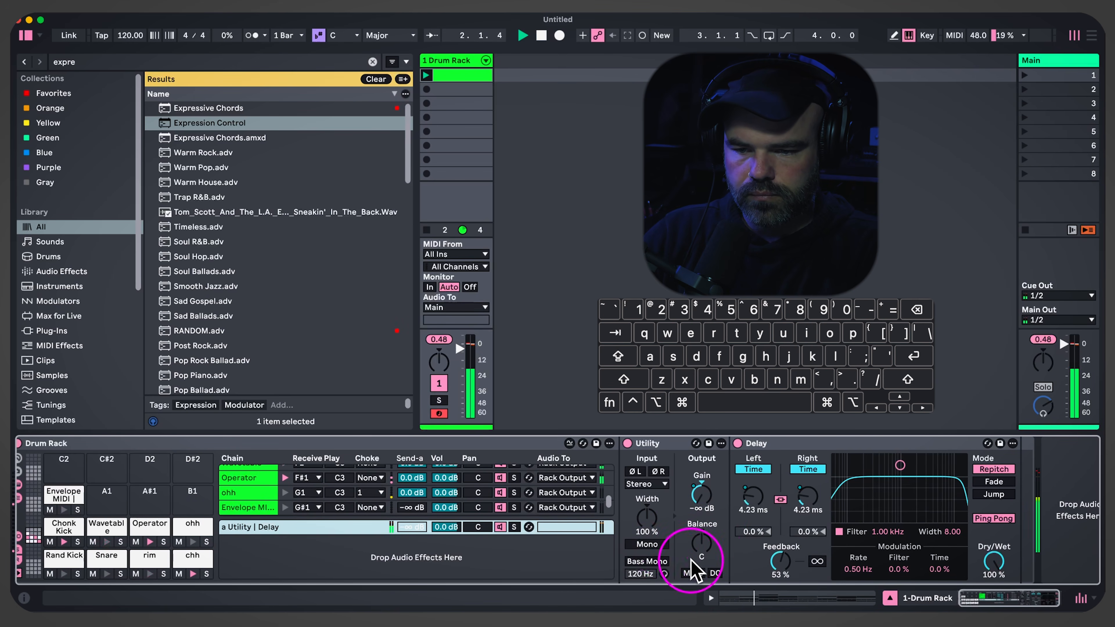
pyautogui.click(779, 567)
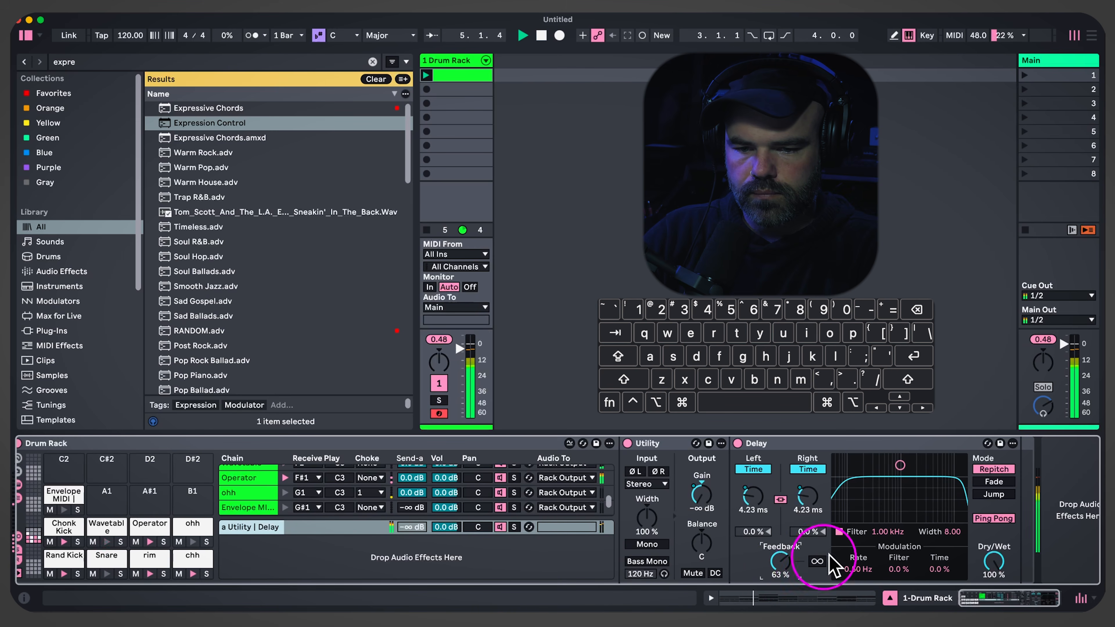
# Set the Delay's filter frequency to 3.77 kHz and its width to 4.08, and stop playback
pyautogui.moveTo(900, 464); pyautogui.dragTo(900, 492)
pyautogui.press('space')
pyautogui.moveTo(878, 531); pyautogui.dragTo(946, 532)
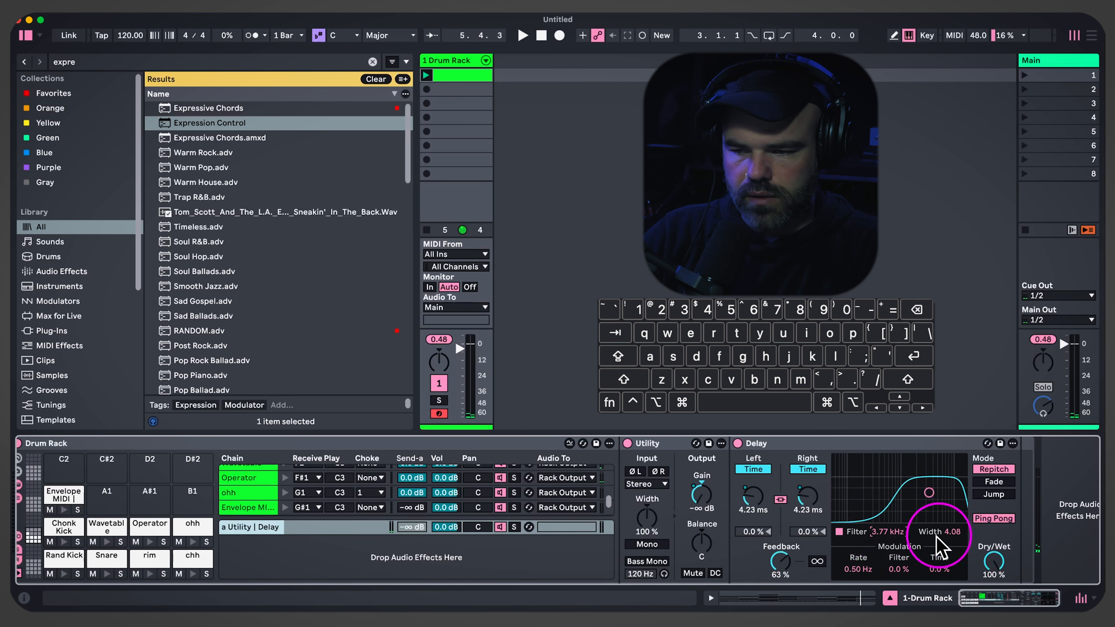
# Change the source of Expression Control's Slide and Incr slots to Random
pyautogui.click(64, 495)
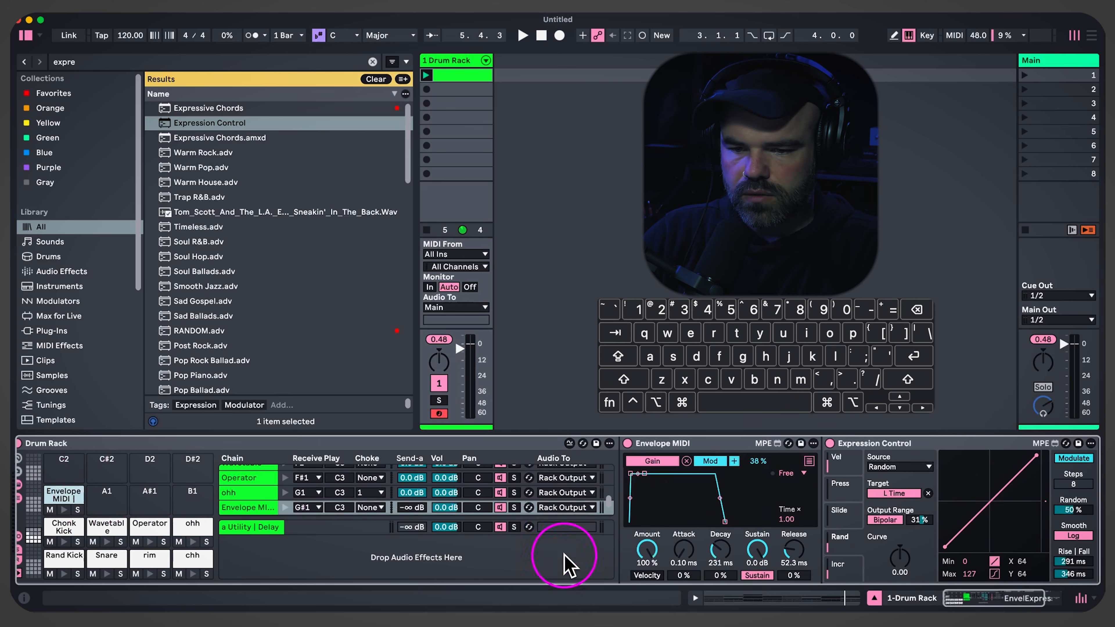
pyautogui.click(850, 518)
pyautogui.click(890, 468)
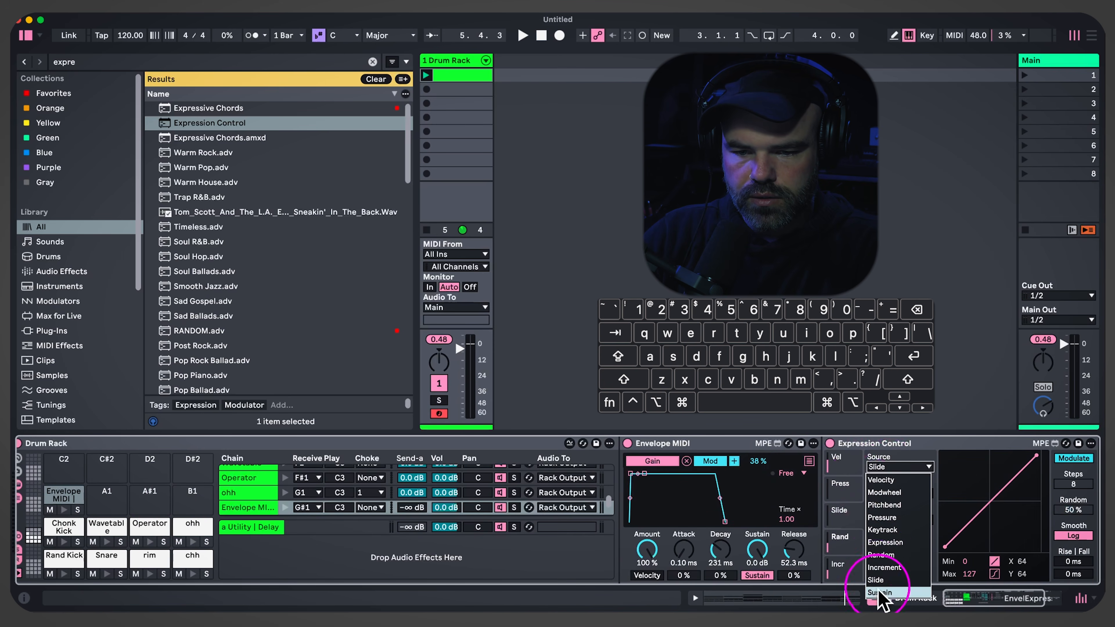
pyautogui.click(882, 556)
pyautogui.click(839, 571)
pyautogui.click(885, 469)
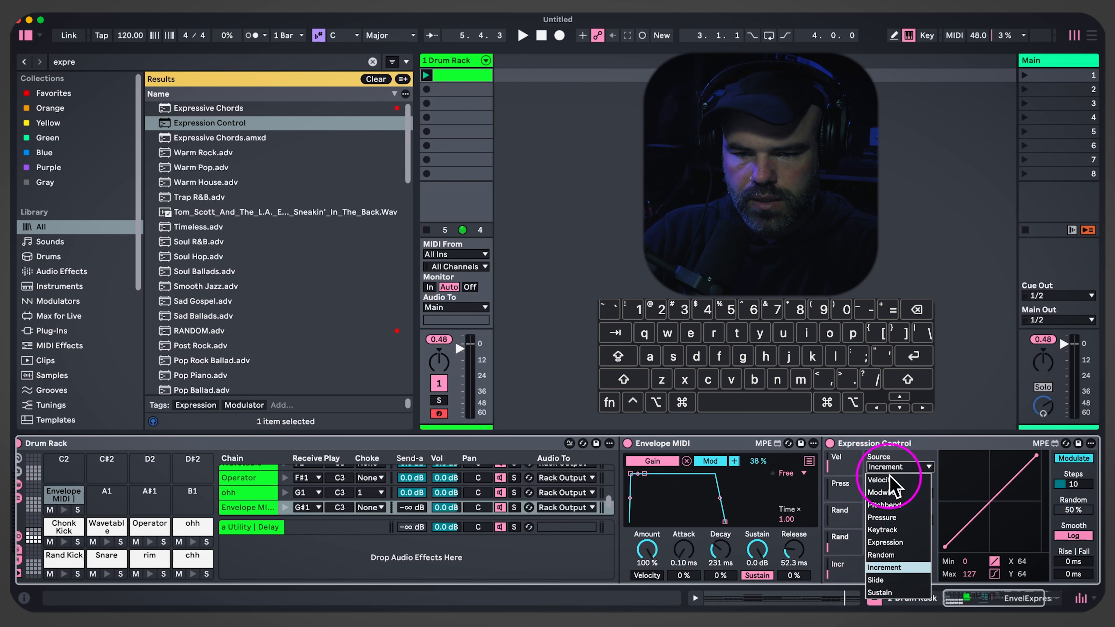
pyautogui.click(886, 554)
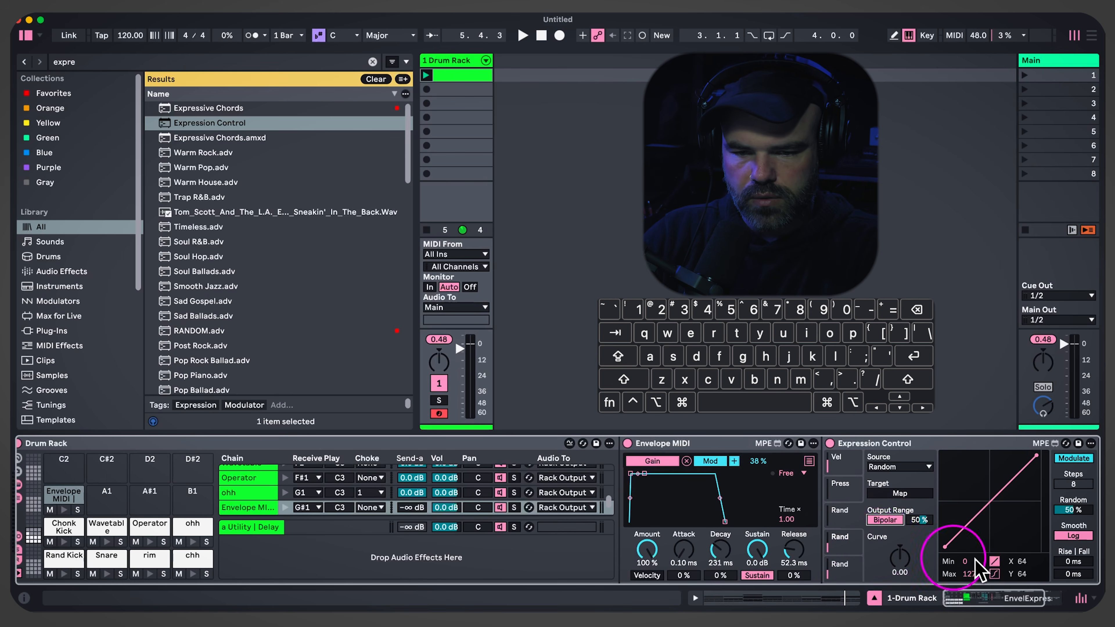
# Set the third slot's rise to 252 ms and fall to 260 ms, and the fifth slot's to 181 ms and 276 ms
pyautogui.moveTo(1073, 562)
pyautogui.mouseDown()
pyautogui.moveTo(1072, 544)
pyautogui.moveTo(1073, 558)
pyautogui.mouseUp()
pyautogui.click(839, 566)
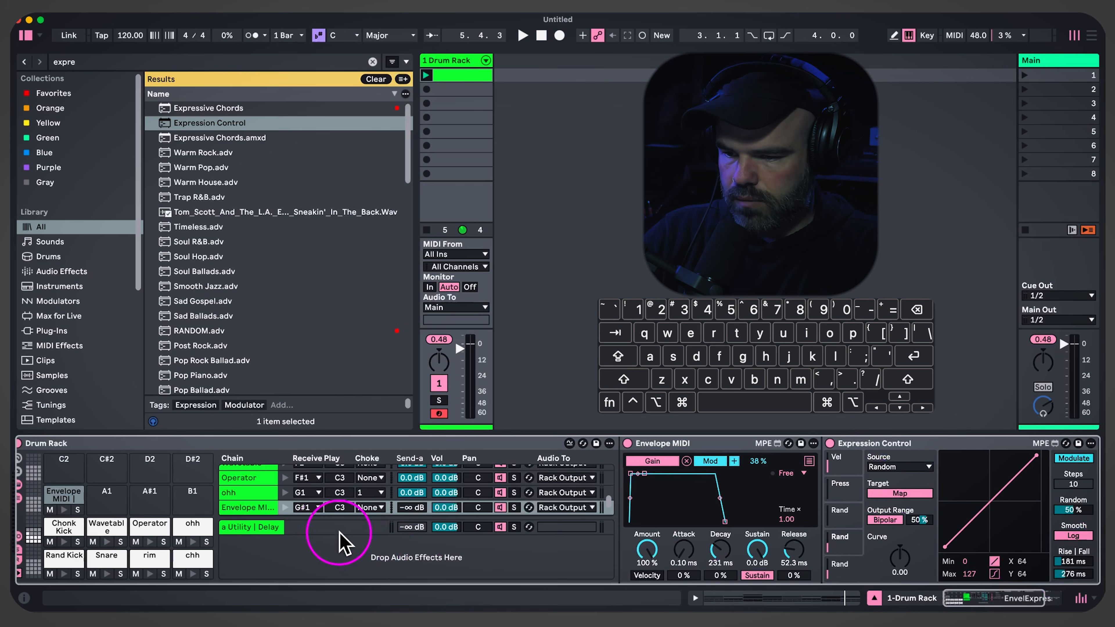
# Map Expression Control's fifth slot to the filter frequency of the Delay on the return chain
pyautogui.click(250, 527)
pyautogui.click(876, 533)
pyautogui.click(62, 496)
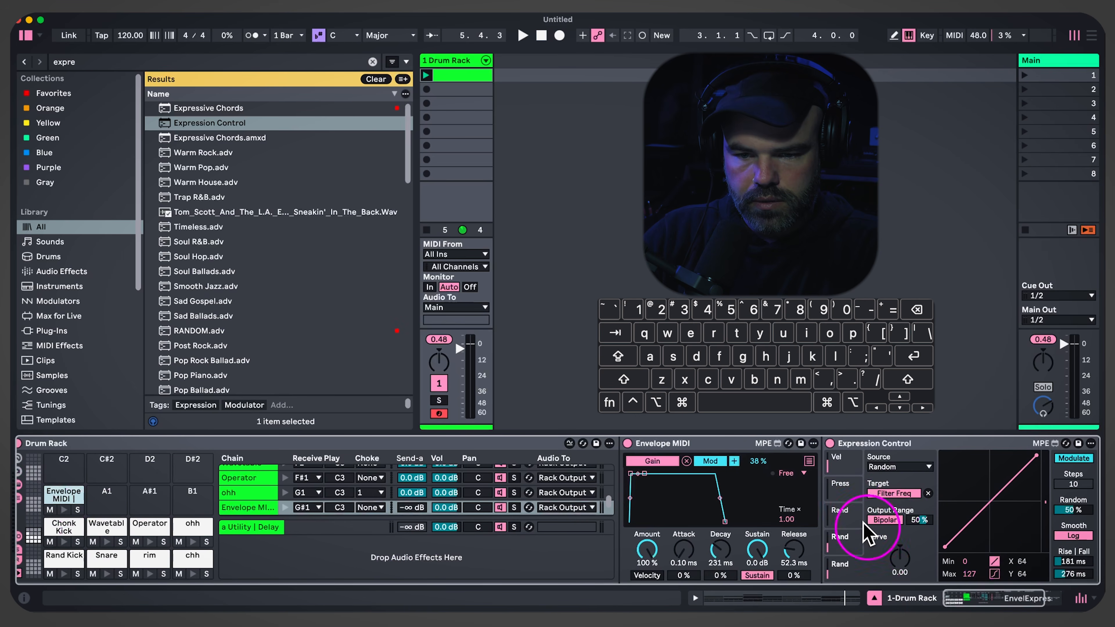
# Map Expression Control's third slot to the Delay's filter width and start playback
pyautogui.click(928, 493)
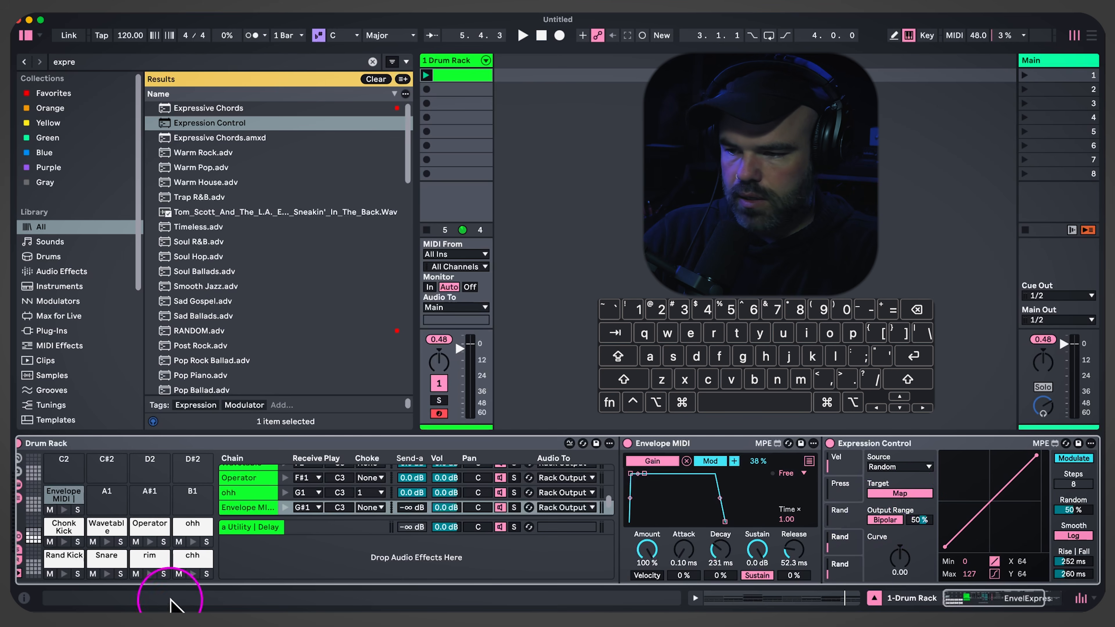
pyautogui.click(287, 532)
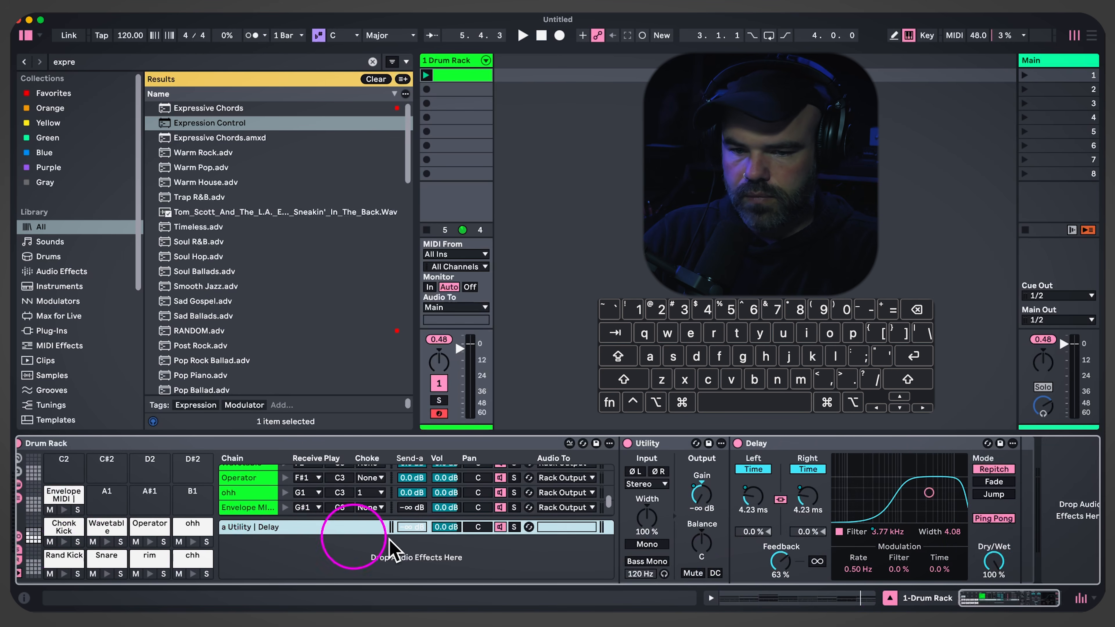
pyautogui.press('space')
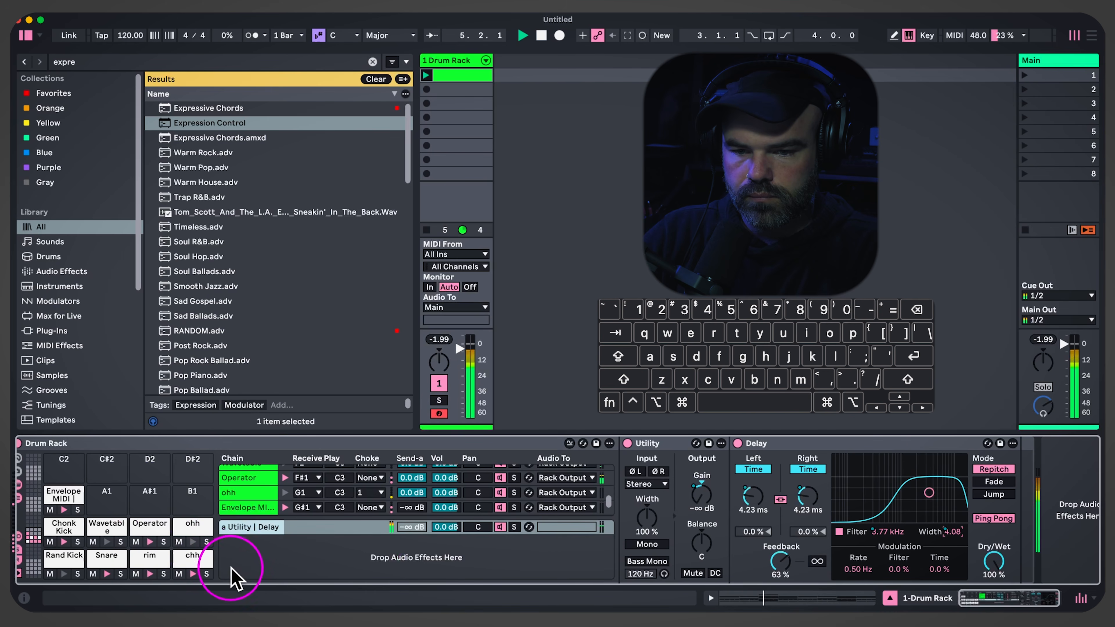
# Switch Expression Control's Filter Width and Filter Freq mappings from Modulate to Remote mode
pyautogui.click(67, 498)
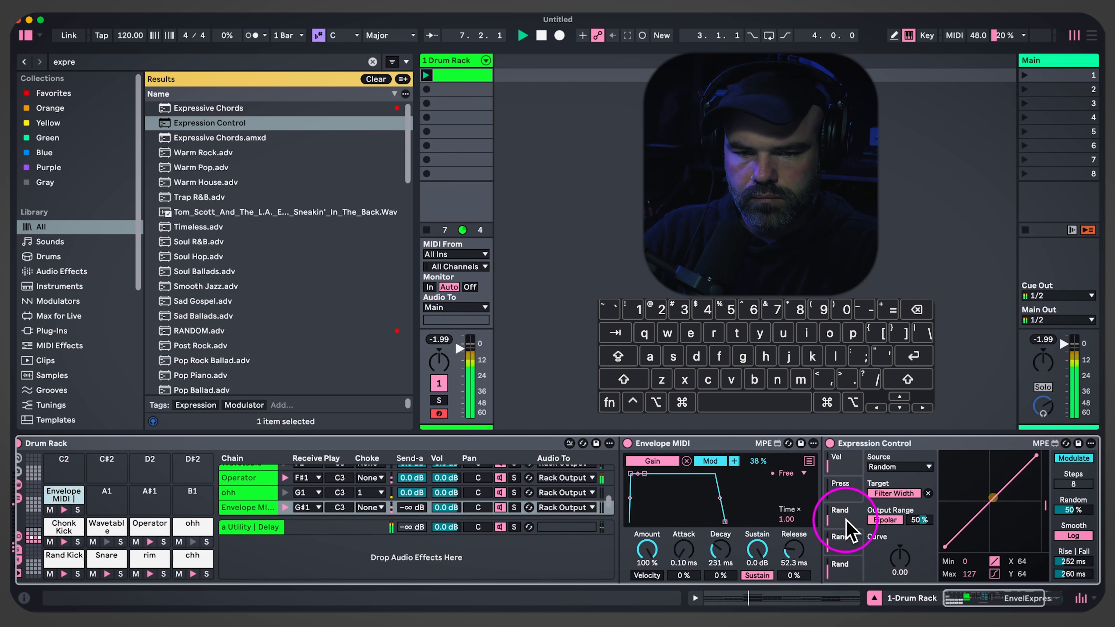
pyautogui.click(252, 528)
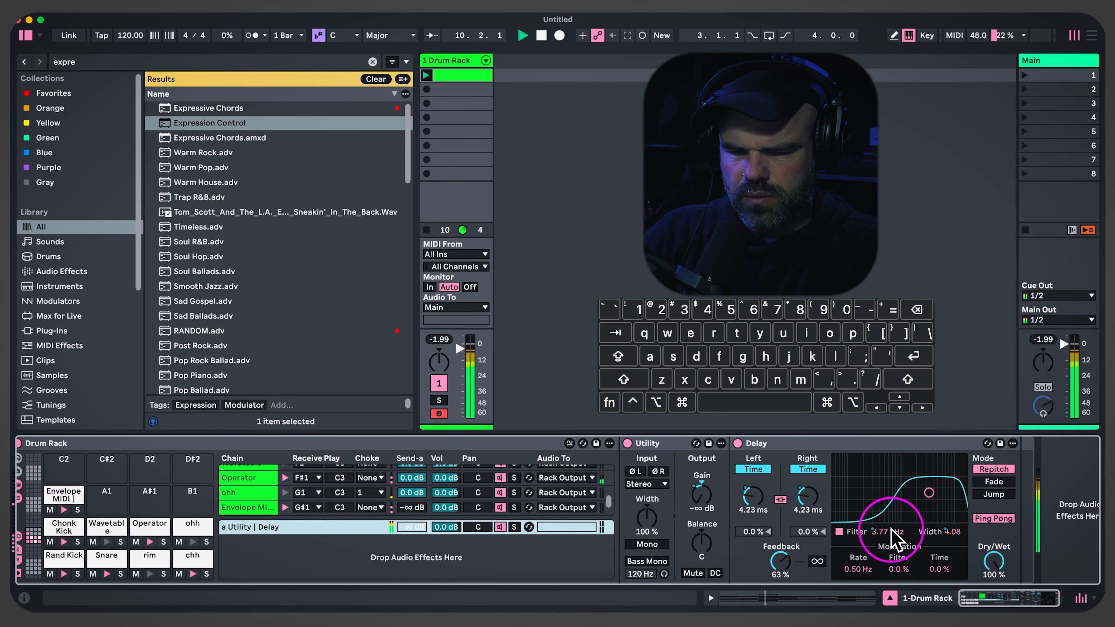
pyautogui.click(66, 495)
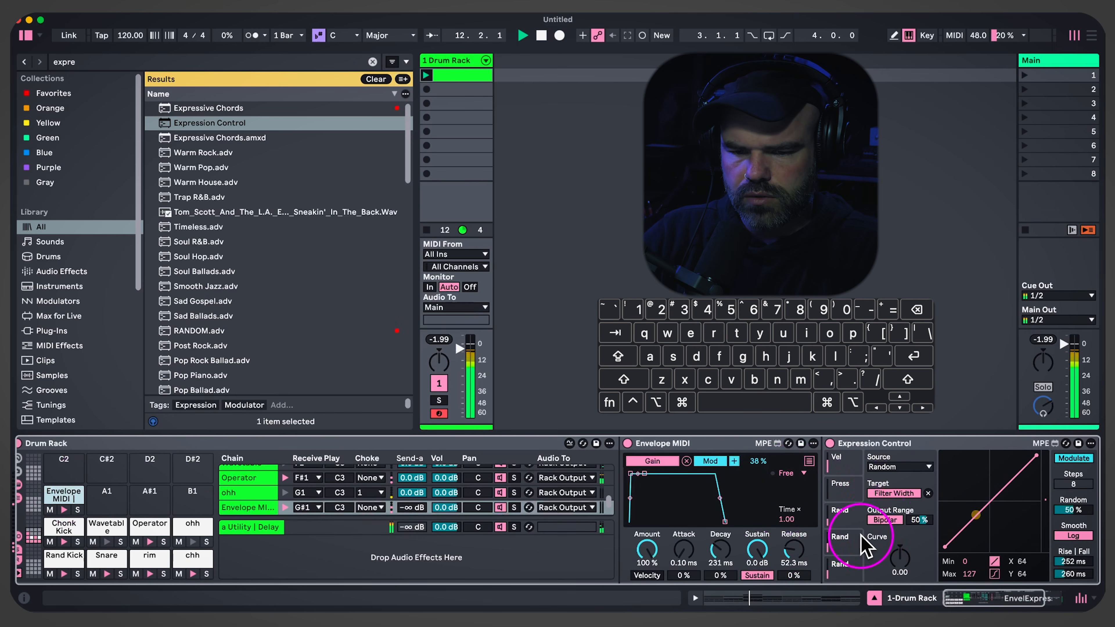
pyautogui.click(1061, 463)
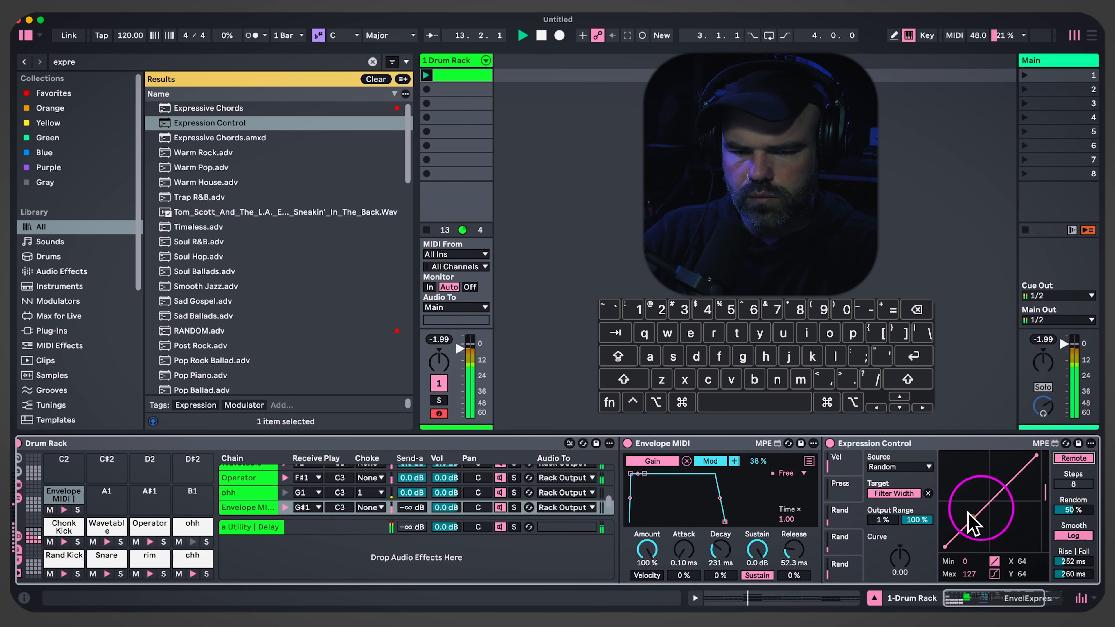
pyautogui.click(841, 570)
pyautogui.click(1081, 459)
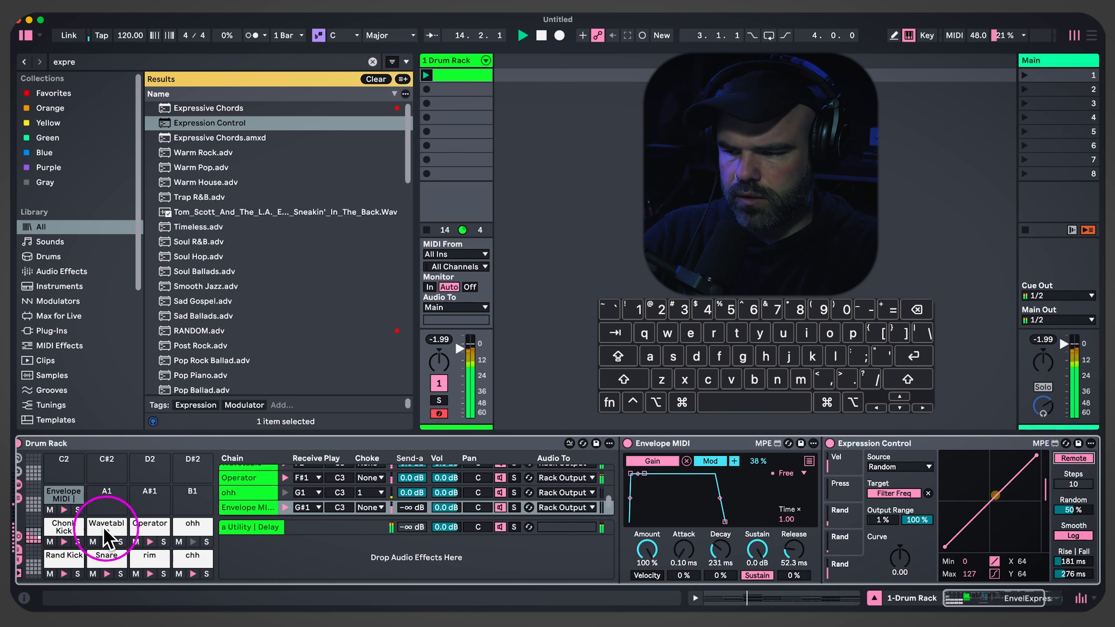
# Set the return chain's Delay filter to about 1.32 kHz with a width of about 2.62, and restart playback
pyautogui.click(244, 527)
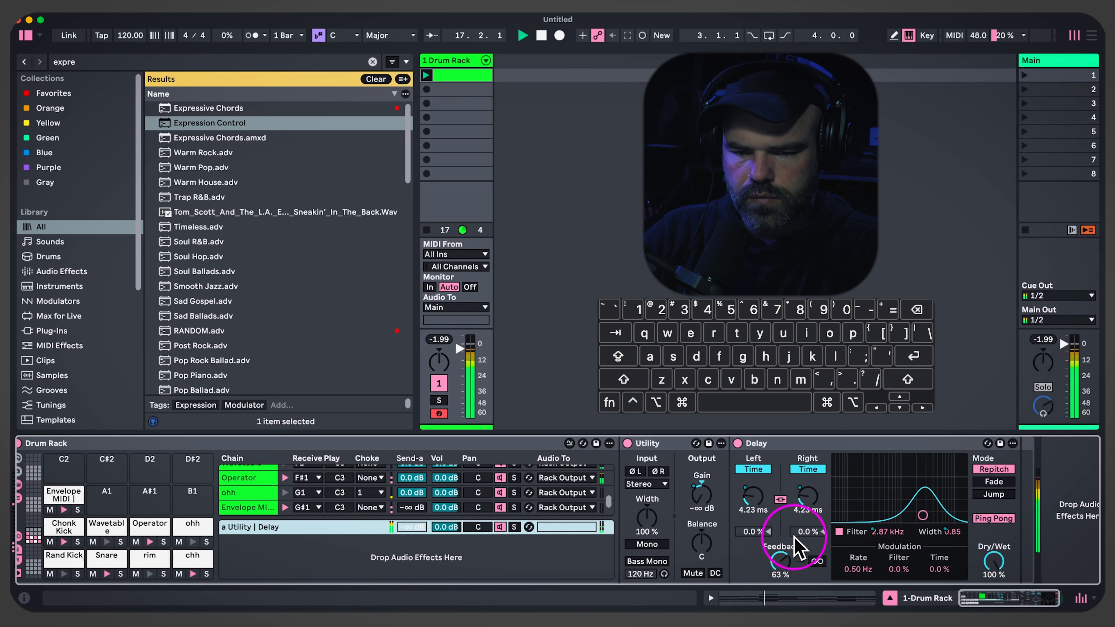
pyautogui.moveTo(923, 515); pyautogui.dragTo(907, 501)
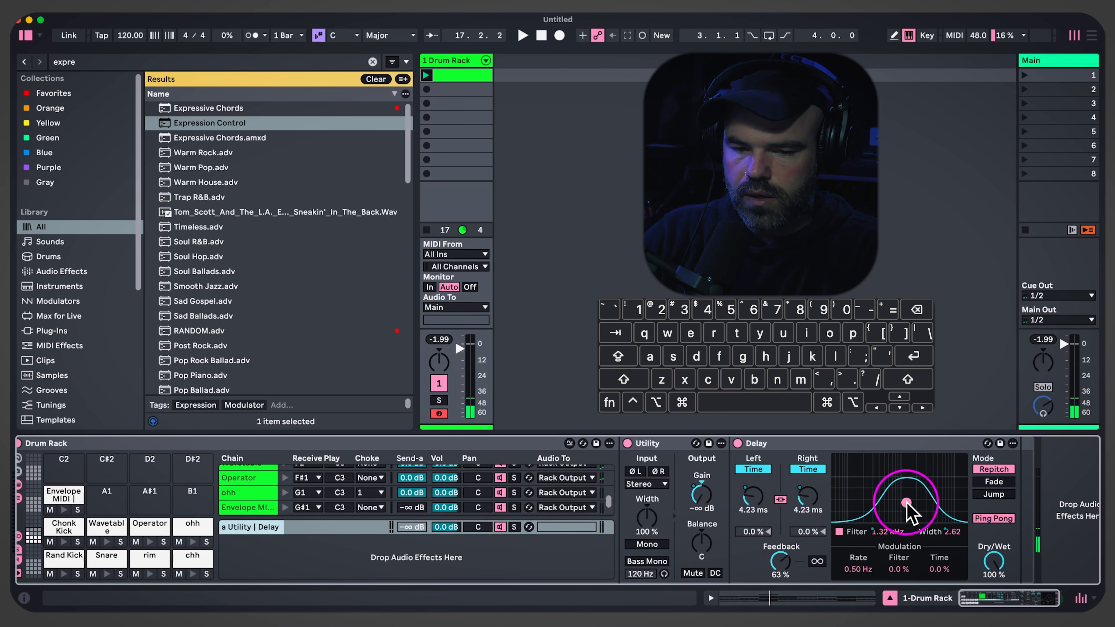
pyautogui.press('space')
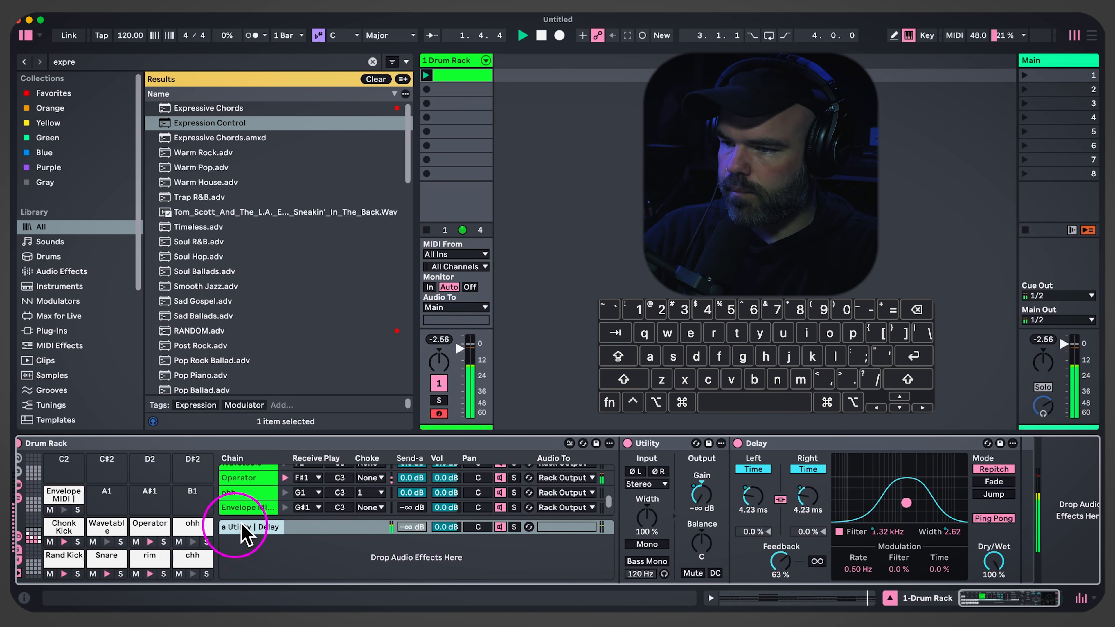
# Rename the Envelope MIDI pad as Delay
pyautogui.click(56, 494)
pyautogui.press('super+r')
pyautogui.write('Delauy')
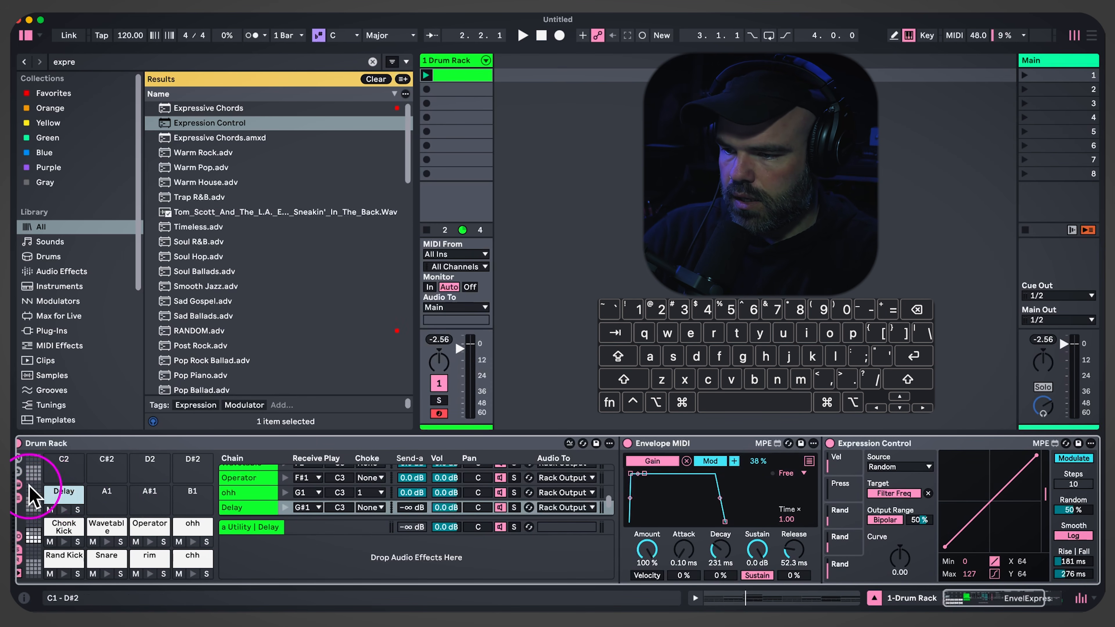
# Load the Vocoder audio effect onto the empty A1 pad
pyautogui.click(95, 495)
pyautogui.click(284, 564)
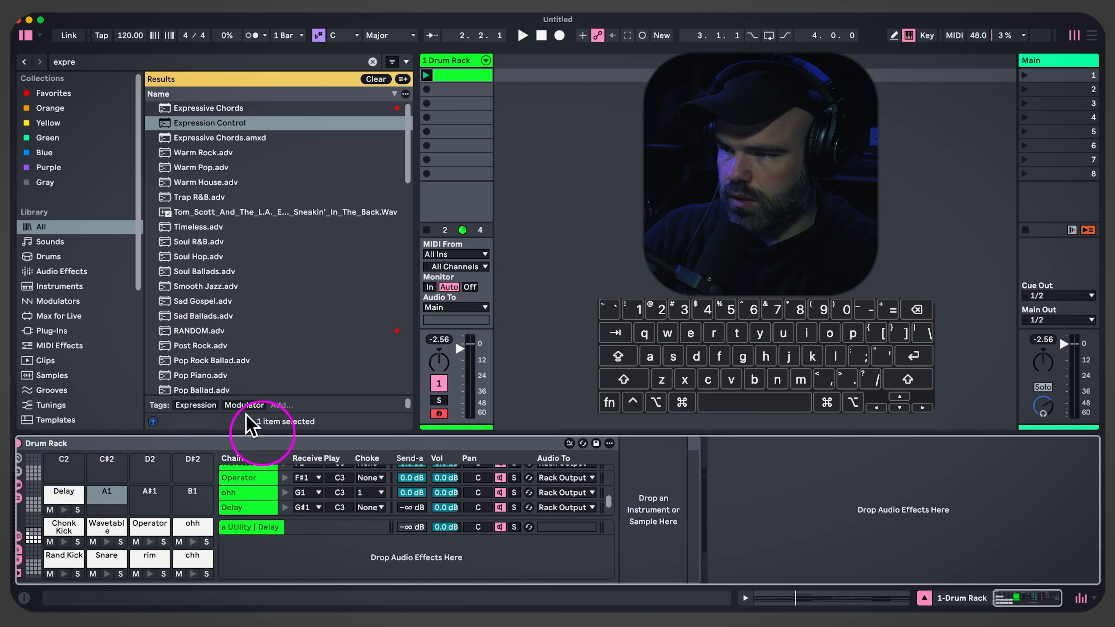
pyautogui.click(373, 62)
pyautogui.scroll(-5, 281, 264)
pyautogui.click(79, 271)
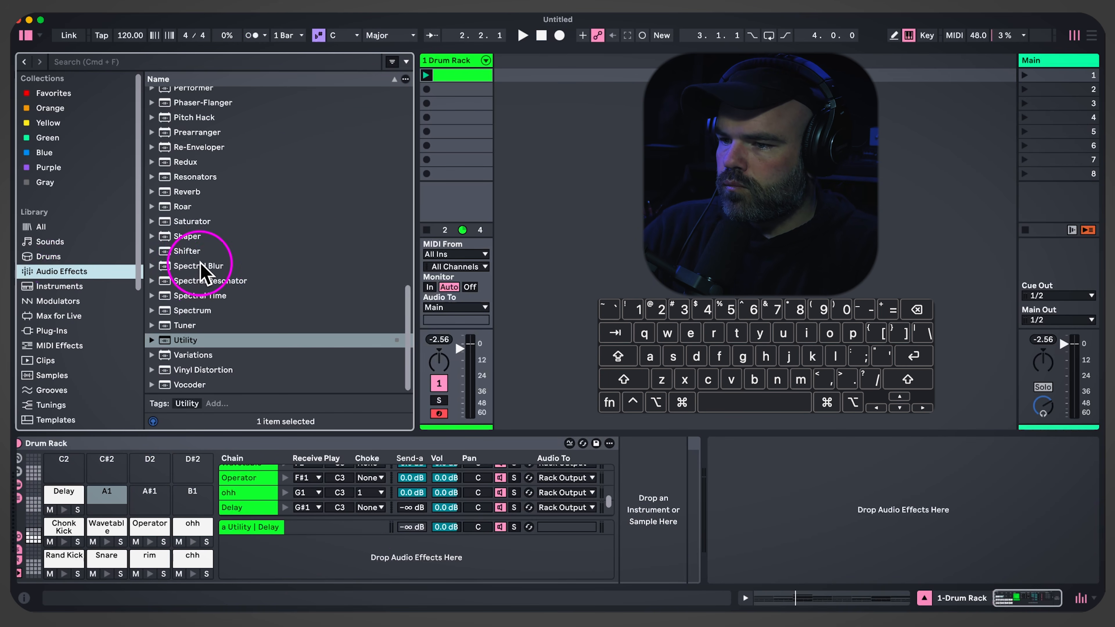
pyautogui.scroll(1, 232, 332)
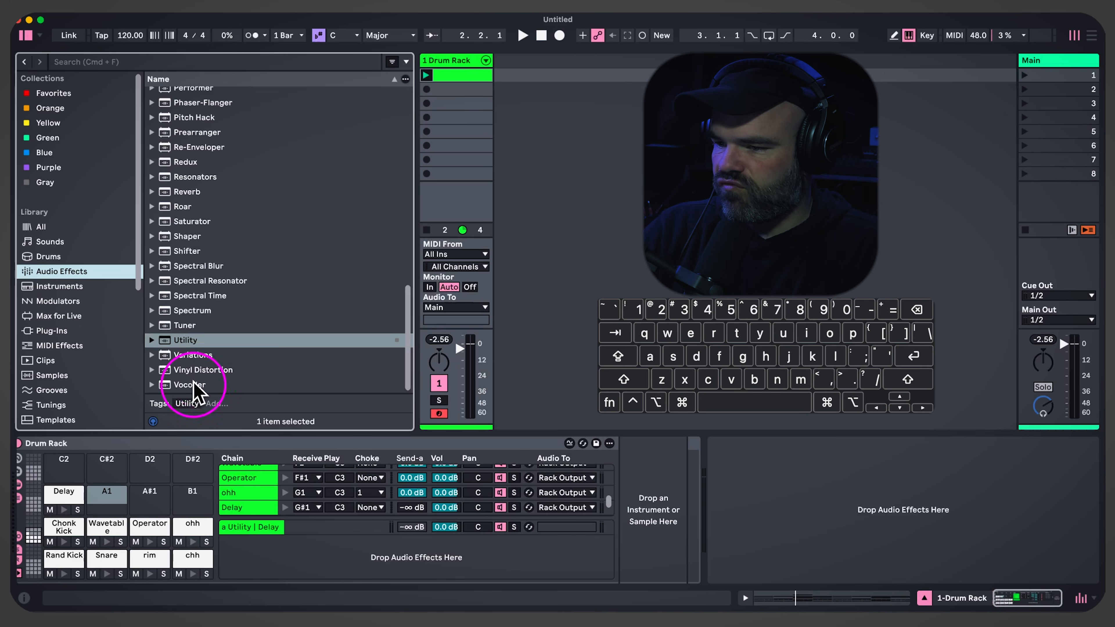
pyautogui.moveTo(193, 384); pyautogui.dragTo(658, 514)
# Delete Vocoder from the A1 pad's chain and add it as a second return chain in the Drum Rack instead
pyautogui.click(754, 445)
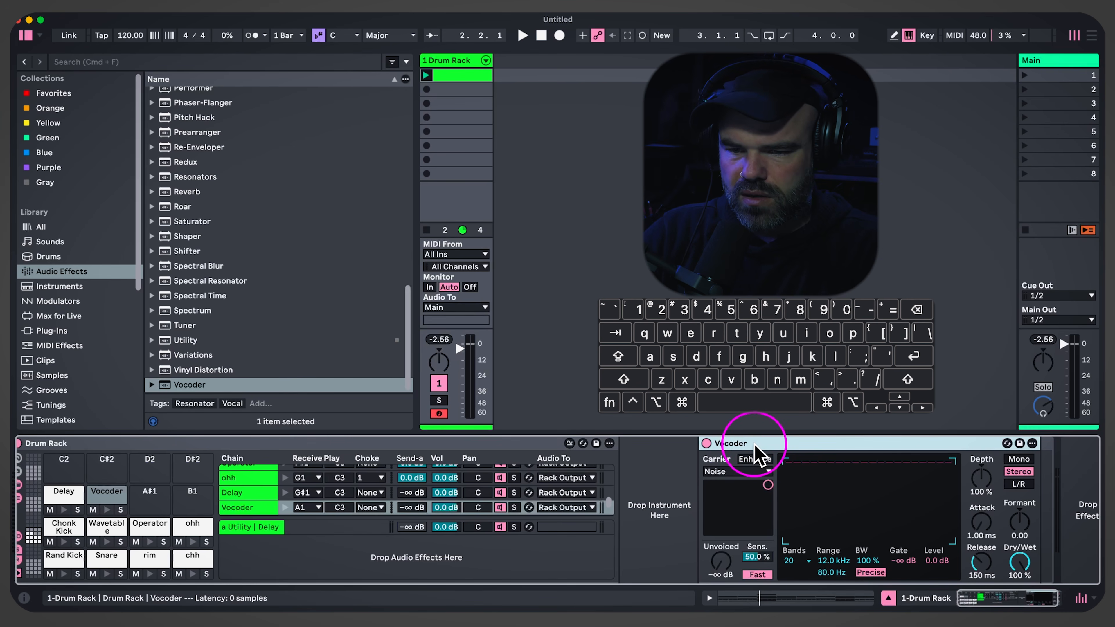
pyautogui.press('Delete')
pyautogui.moveTo(197, 383); pyautogui.dragTo(336, 552)
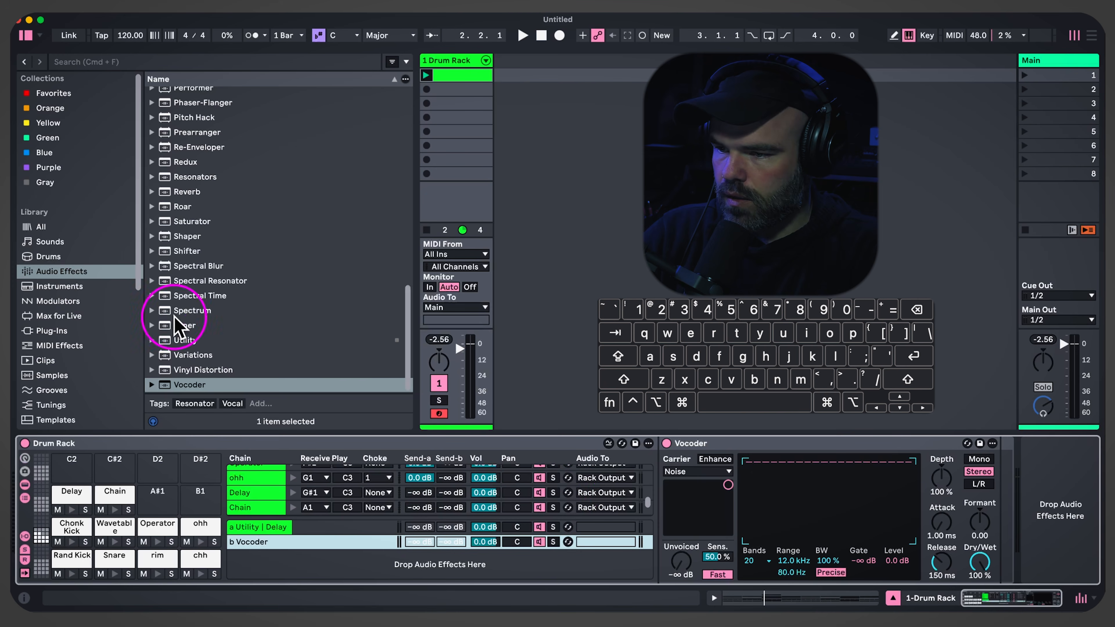
# Insert Utility before Vocoder on return chain b, with its gain at −∞ dB
pyautogui.press('super+f')
pyautogui.write('uti')
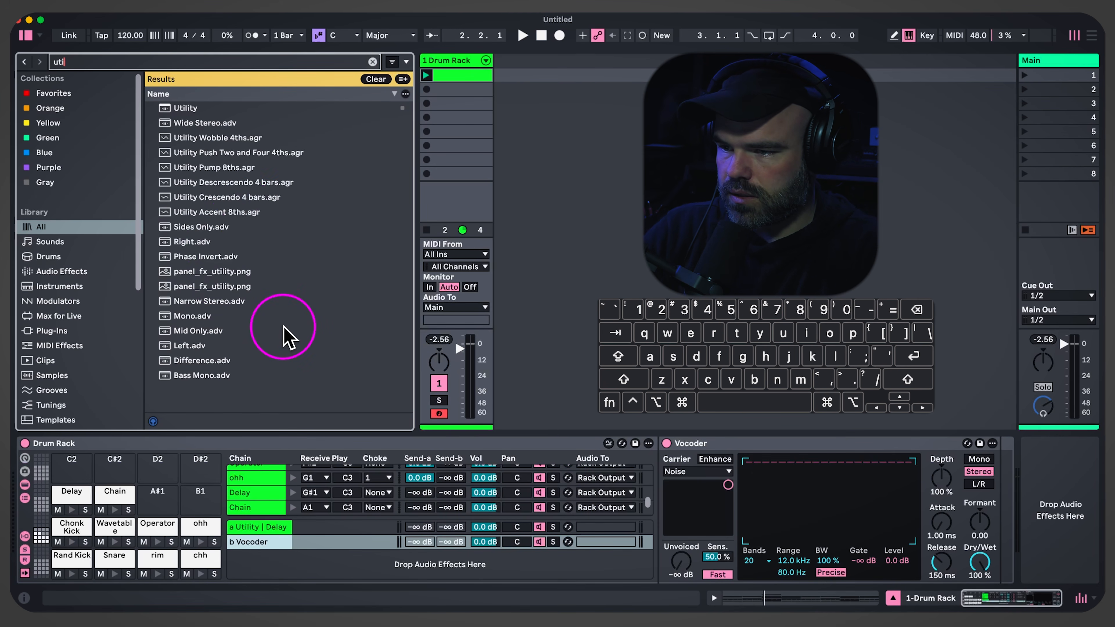
pyautogui.moveTo(176, 108); pyautogui.dragTo(731, 520)
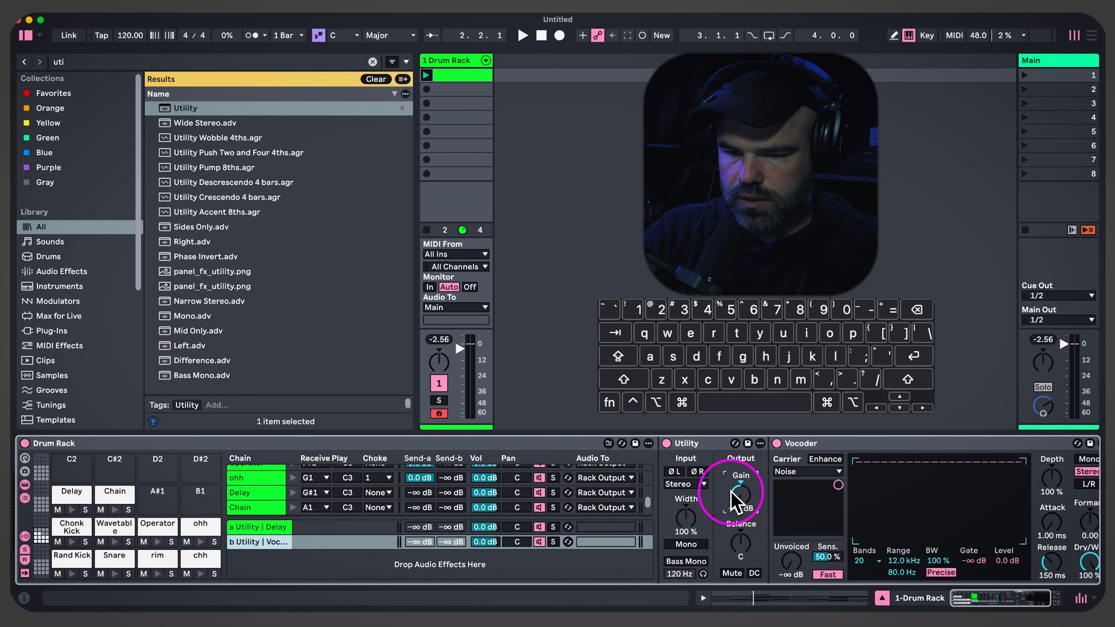
# Copy Envelope MIDI from the Delay pad to the chain on the A1 pad
pyautogui.click(84, 502)
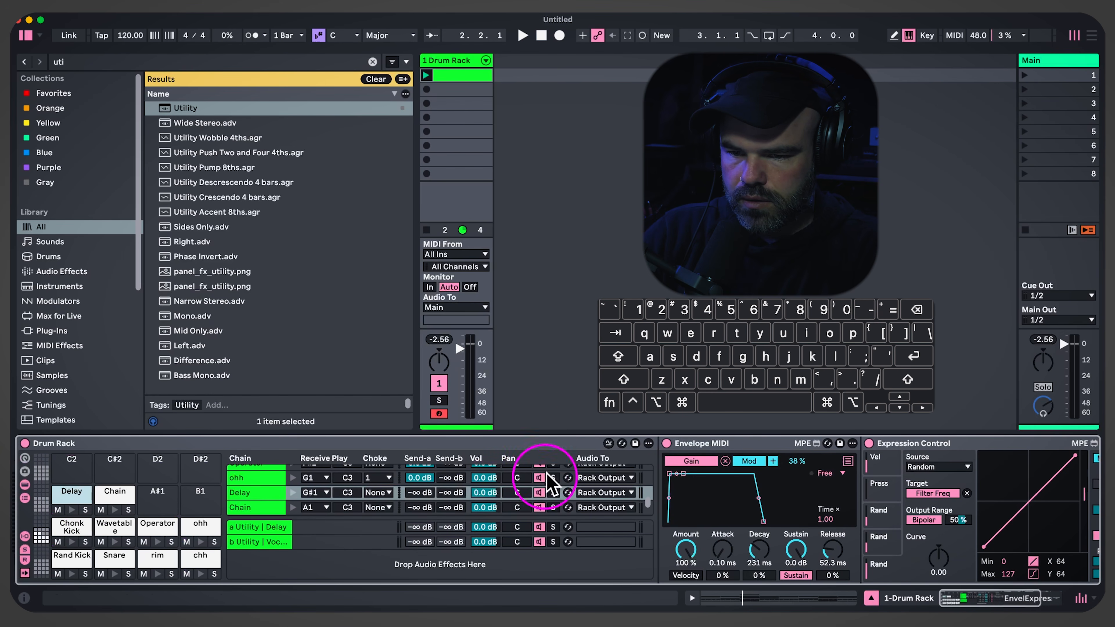
pyautogui.click(731, 444)
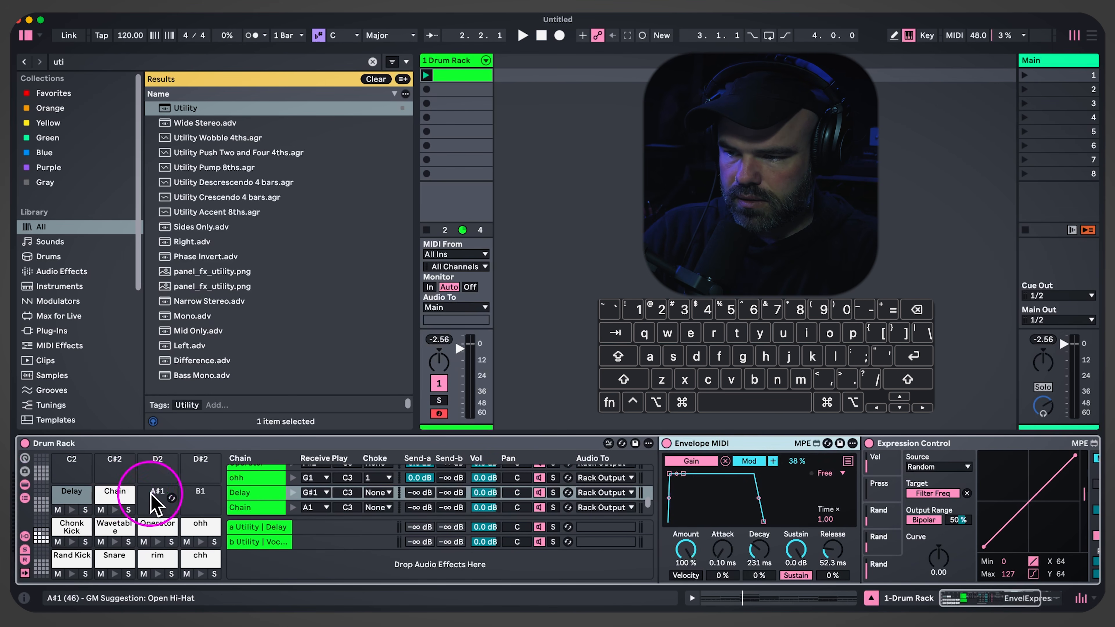
pyautogui.click(115, 493)
pyautogui.click(684, 460)
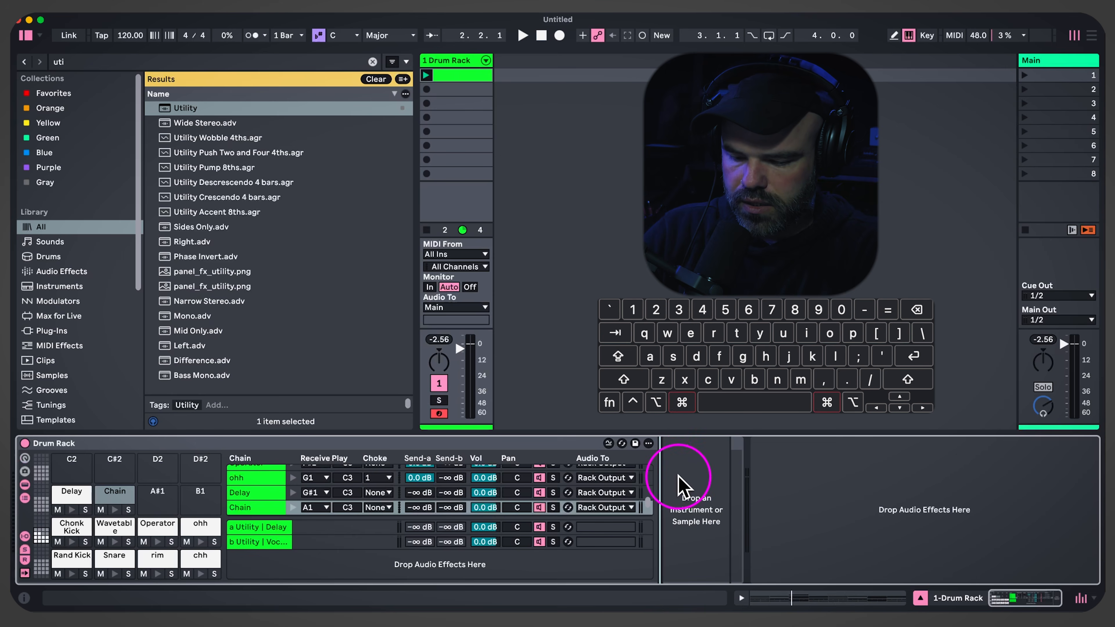
pyautogui.press('super+v')
# Rename the A1 pad as Vocoder
pyautogui.click(109, 490)
pyautogui.press('super+r')
pyautogui.write('Voc')
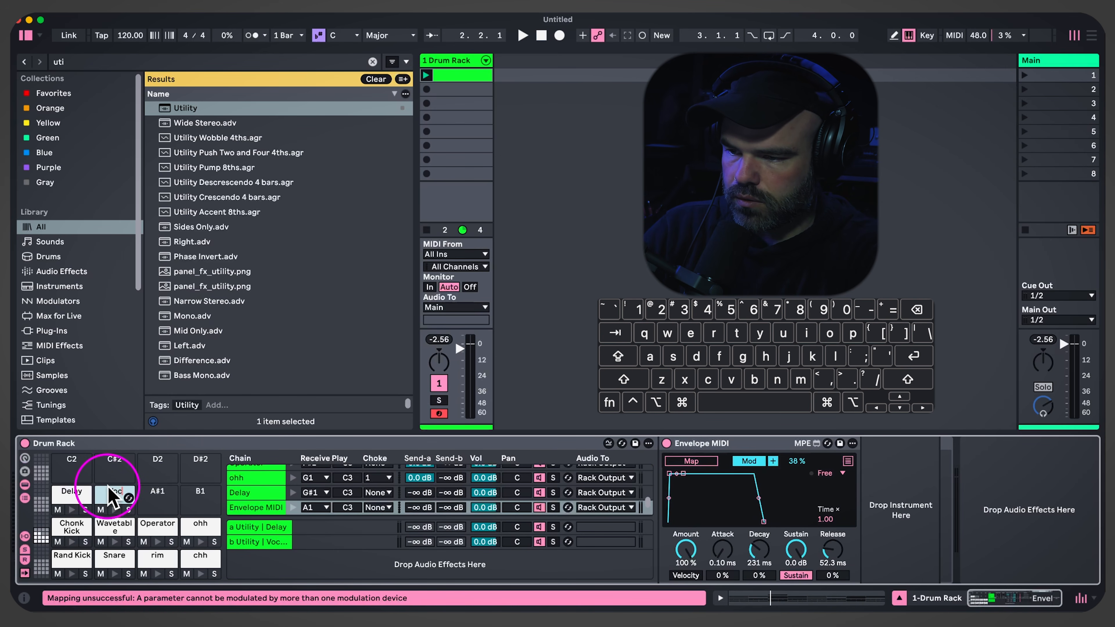
pyautogui.write('oder')
pyautogui.press('Return')
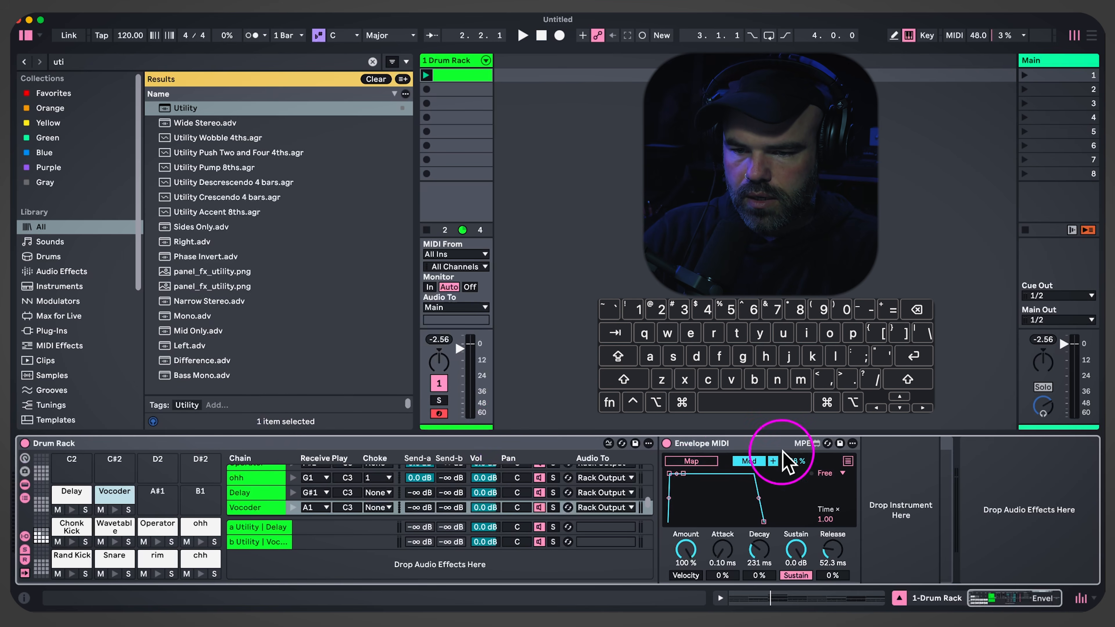
# Map the Vocoder pad's Envelope MIDI to the Utility gain on return chain b and lower its modulation amount to about 9%
pyautogui.click(301, 543)
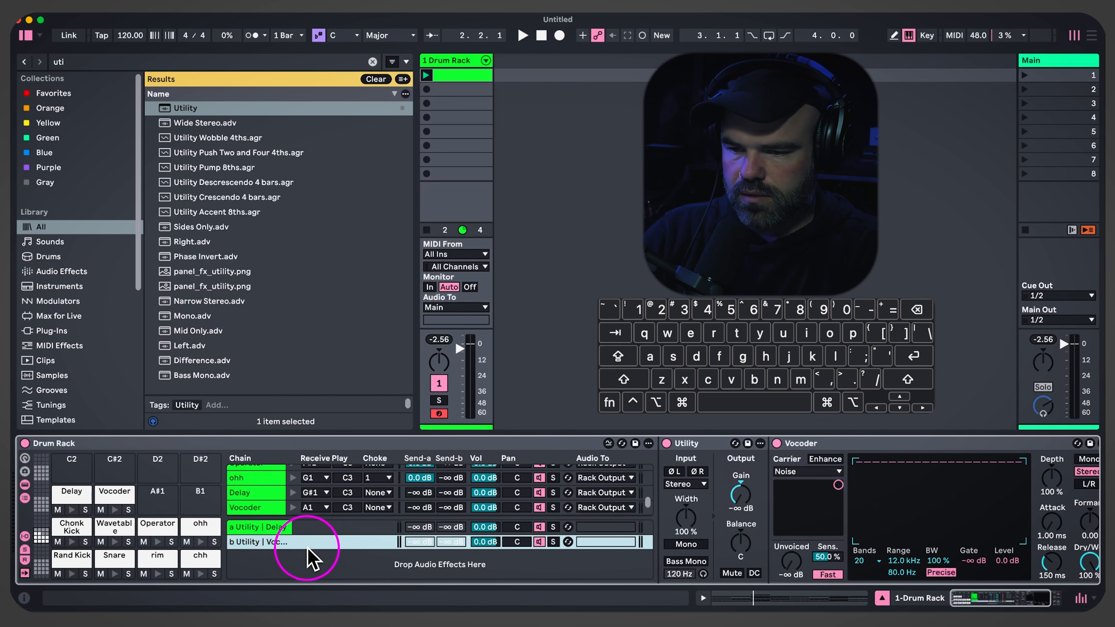
pyautogui.click(735, 495)
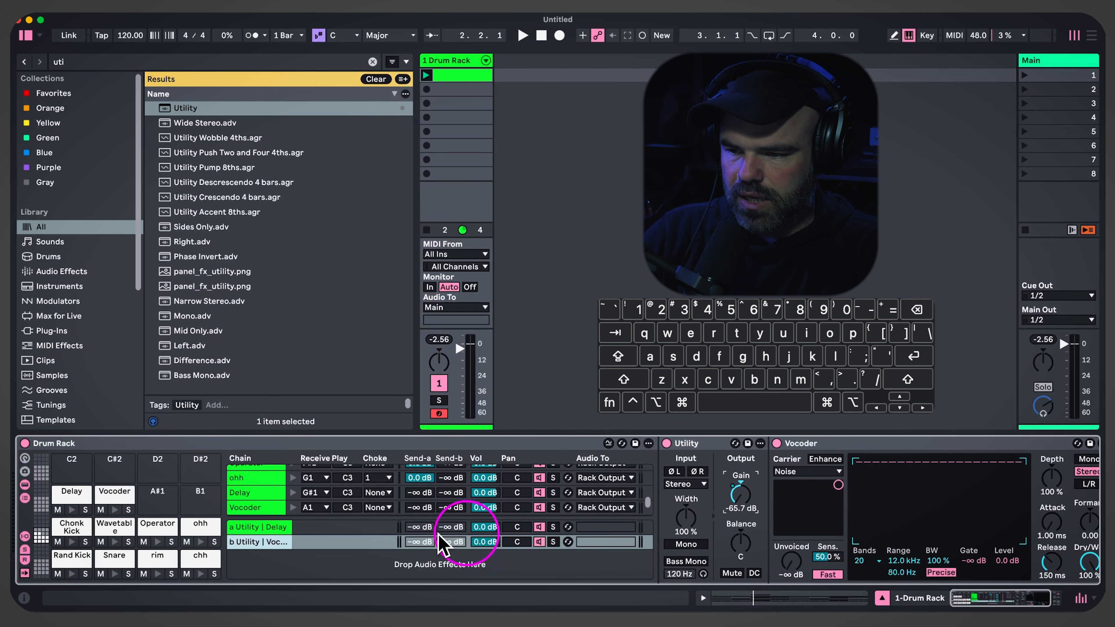
pyautogui.click(112, 501)
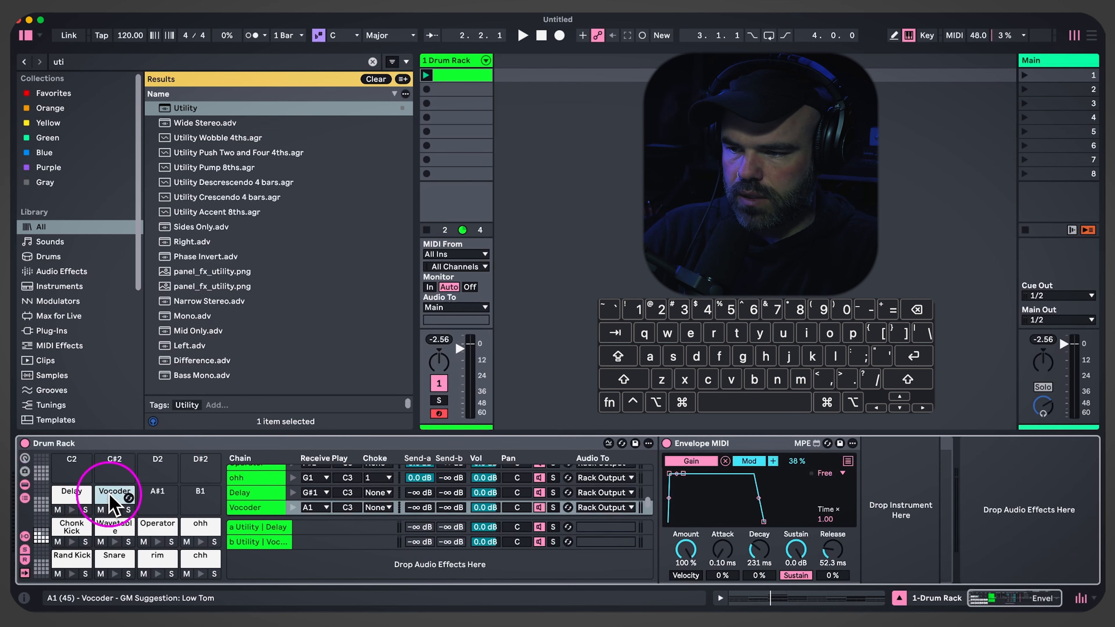
pyautogui.click(797, 461)
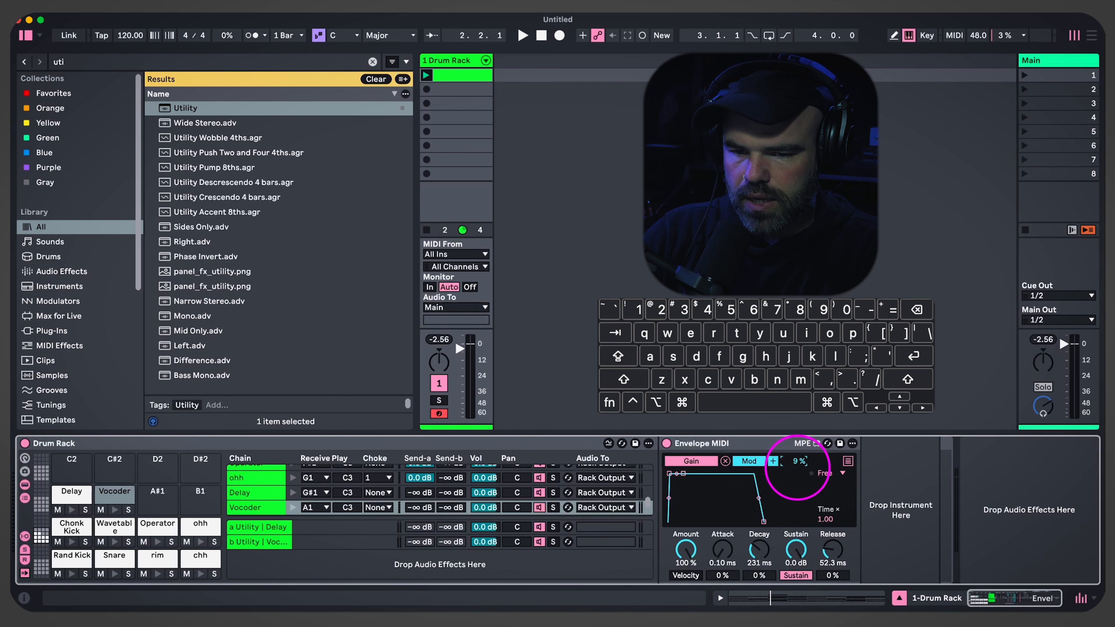
# Add a Vocoder note at 1.2 in the drum clip, start playback and return to the Drum Rack's devices
pyautogui.click(263, 541)
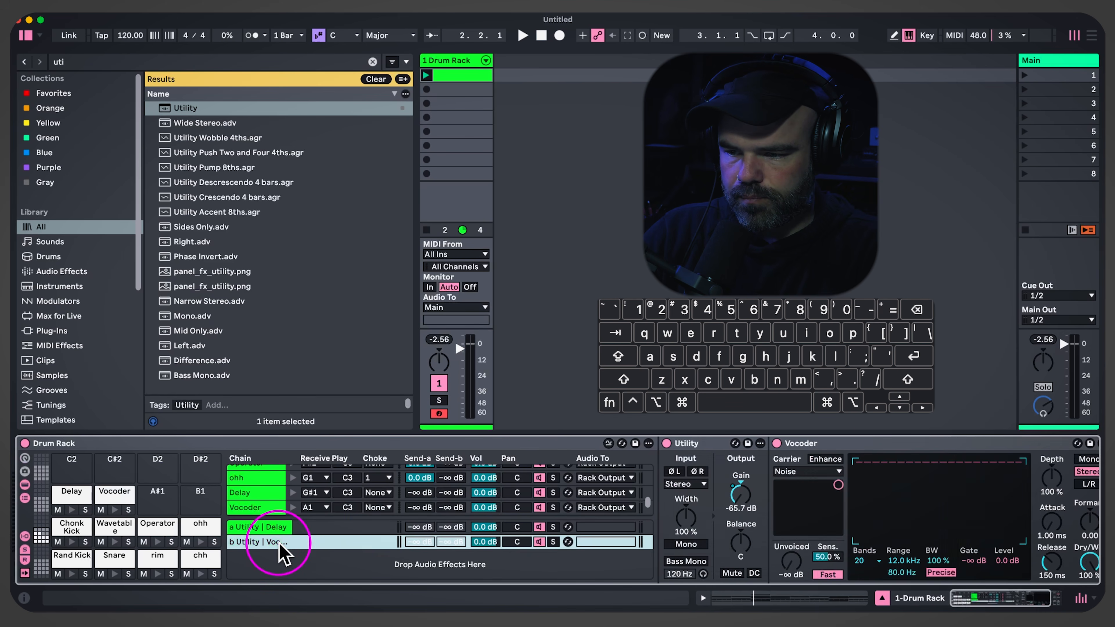
pyautogui.hscroll(5, 851, 532)
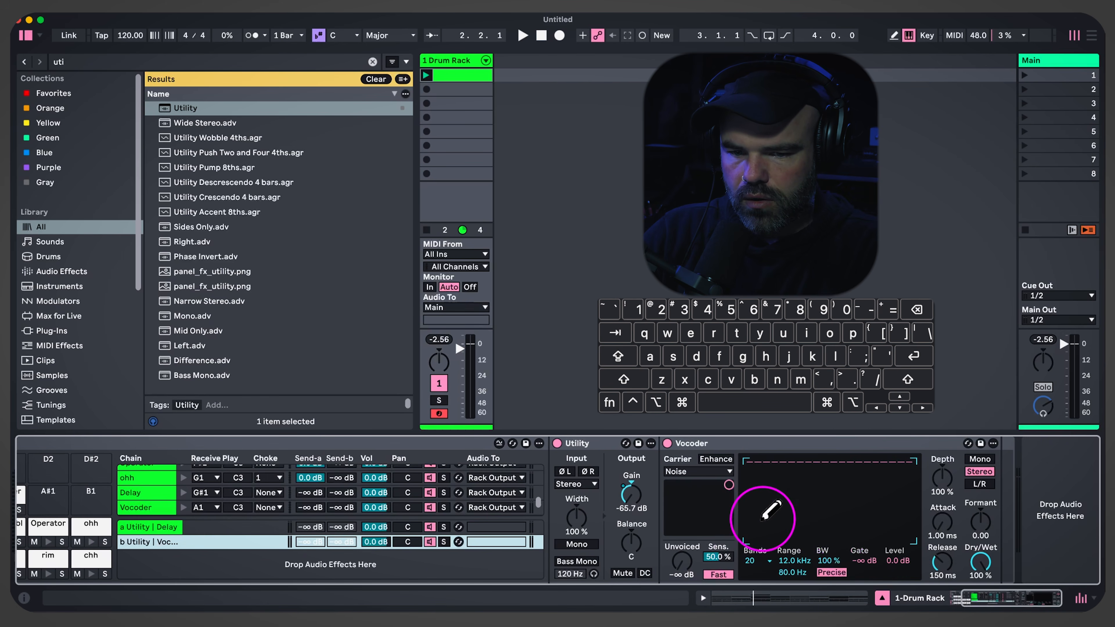
pyautogui.doubleClick(457, 75)
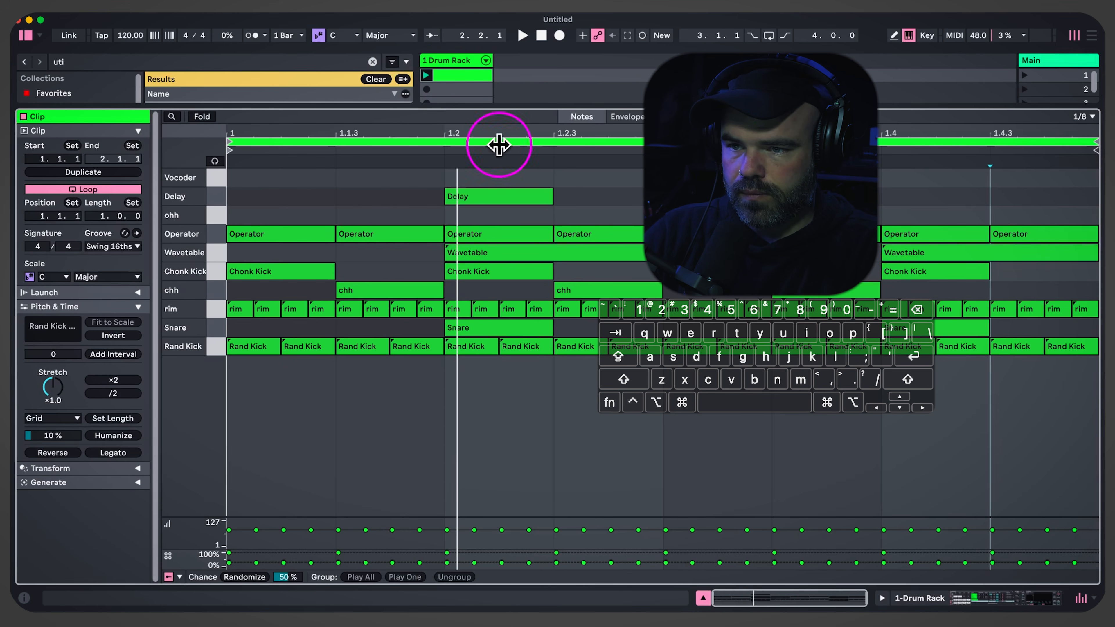
pyautogui.click(498, 198)
pyautogui.doubleClick(495, 175)
pyautogui.press('space')
pyautogui.doubleClick(467, 60)
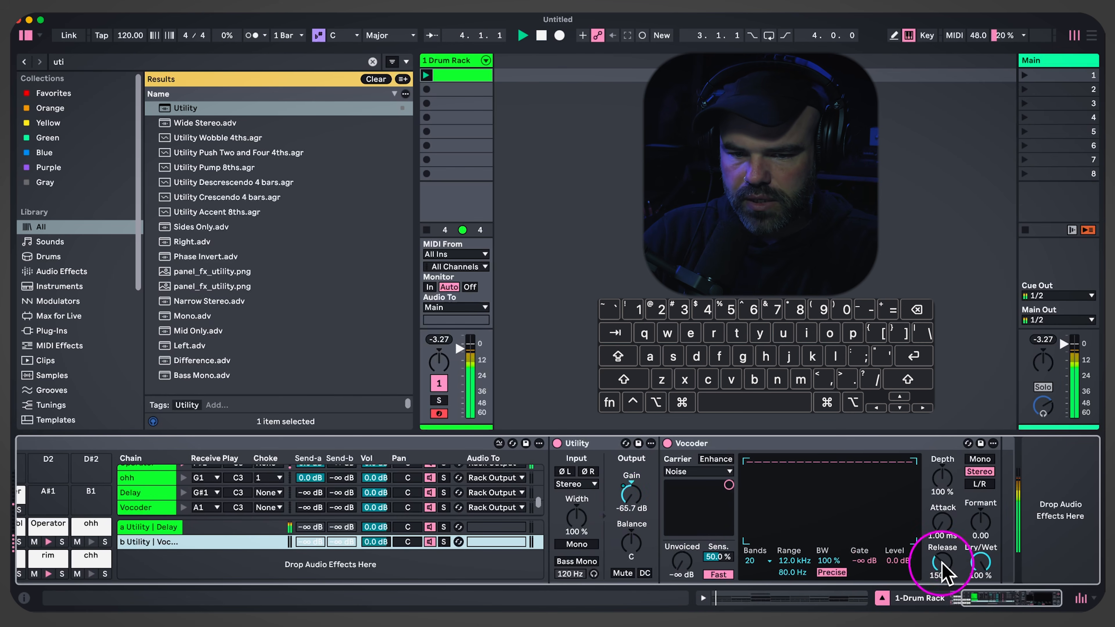
# Set the Vocoder's carrier to Pitch Tracking and solo return chain b
pyautogui.click(690, 471)
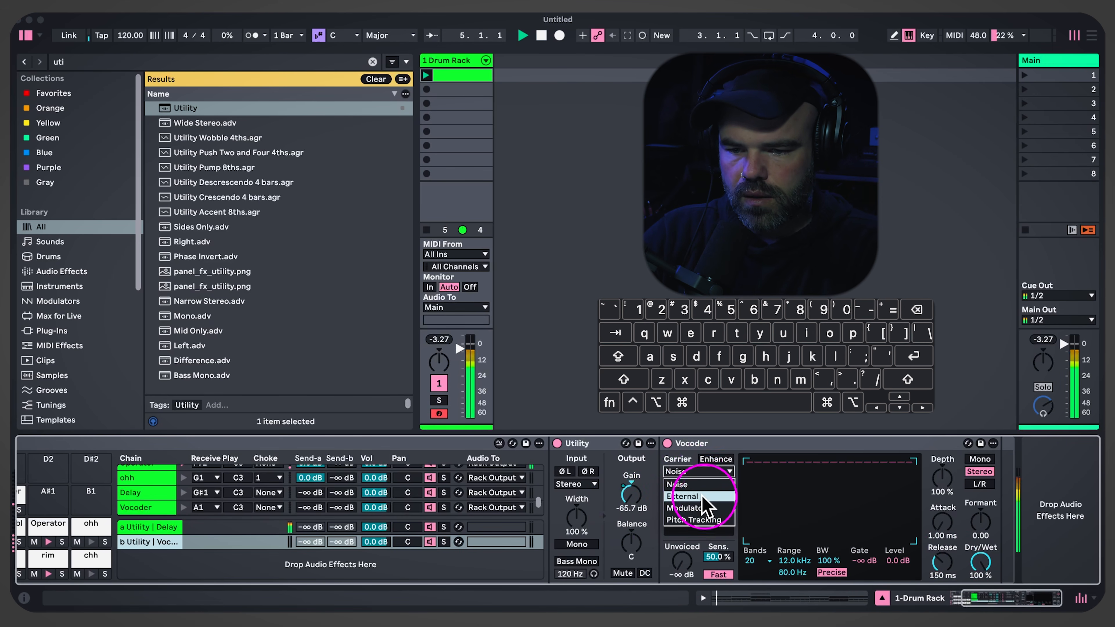
pyautogui.click(702, 520)
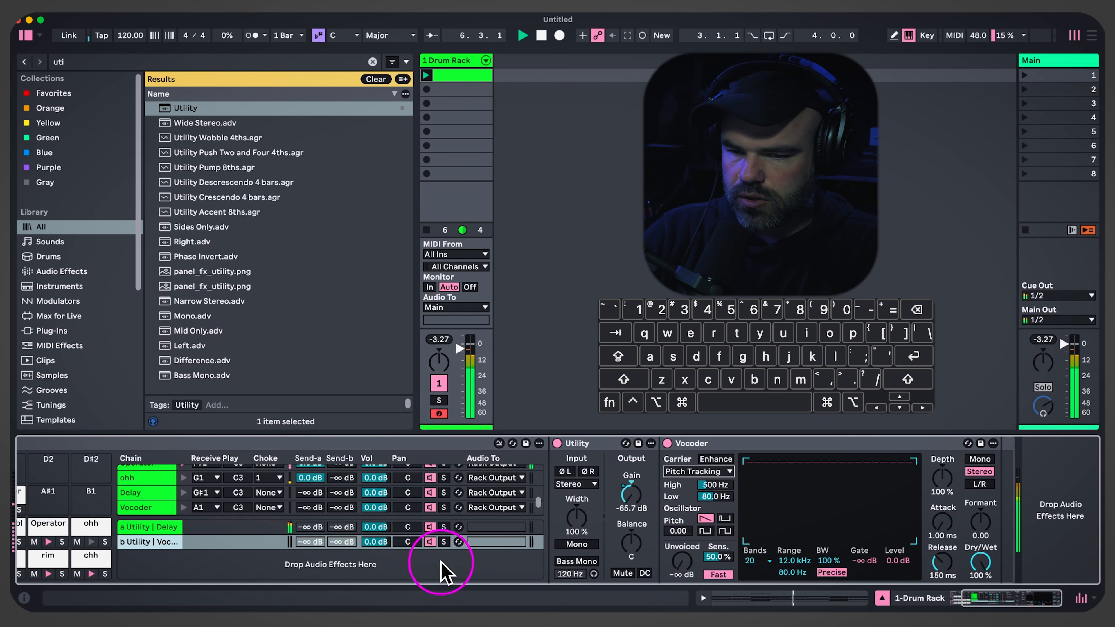
pyautogui.click(444, 542)
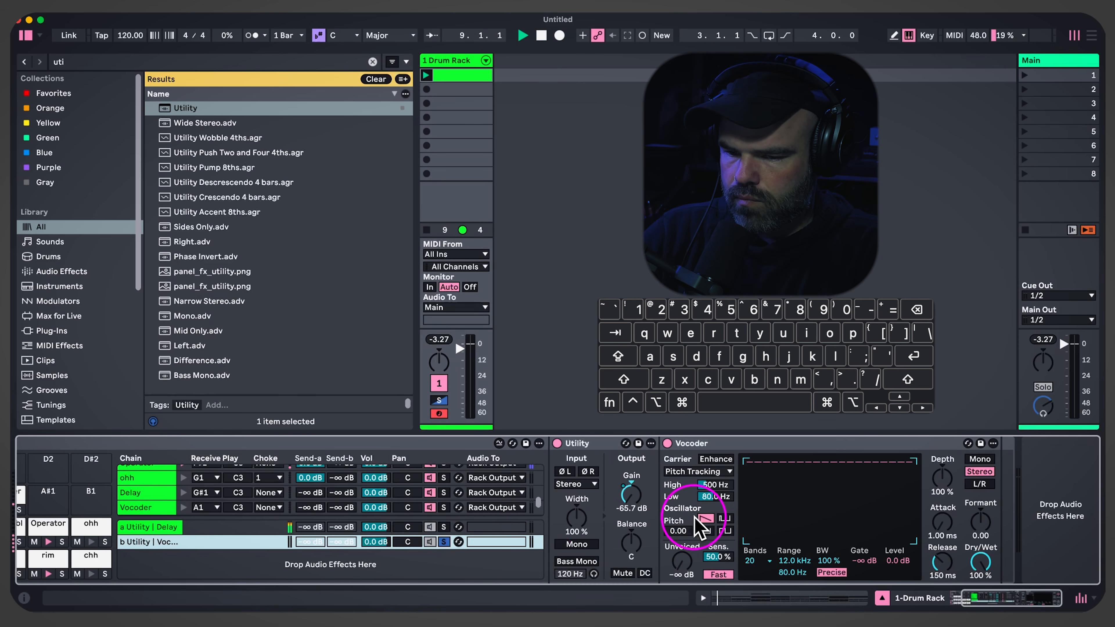
# Add a second Utility after Vocoder on return chain b and turn off the chain's solo
pyautogui.click(1010, 512)
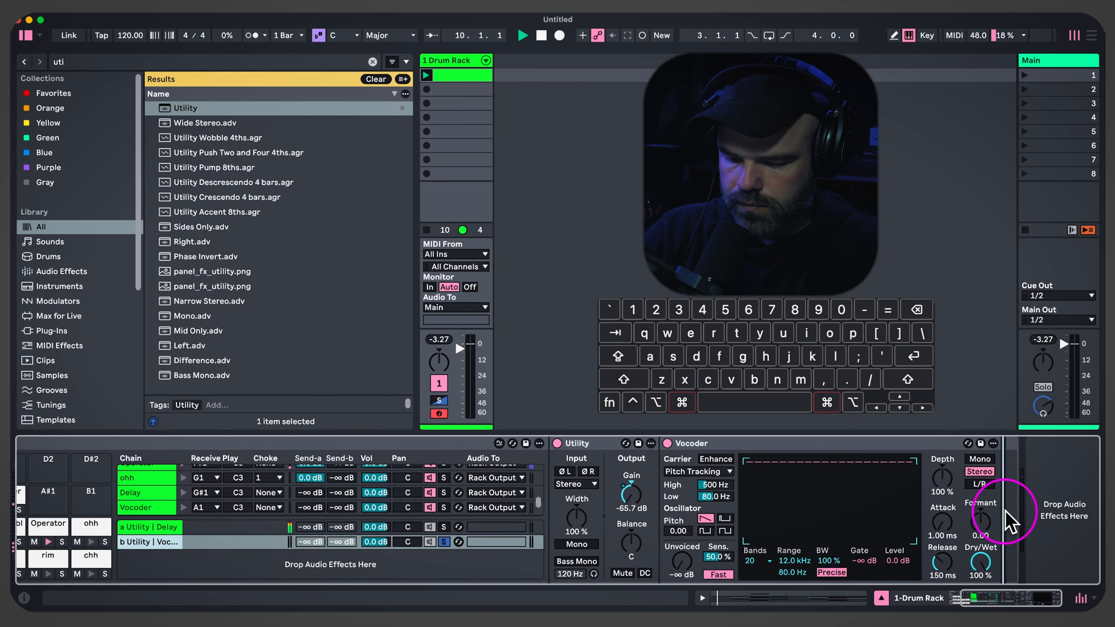
pyautogui.press('super+f')
pyautogui.press('BackSpace')
pyautogui.write('uti')
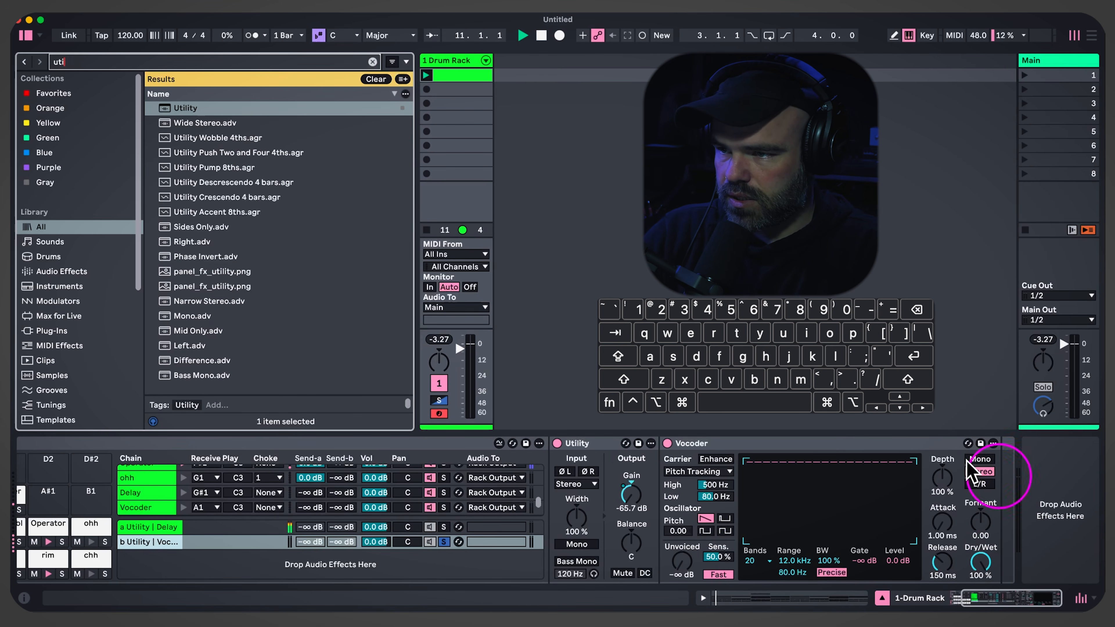
pyautogui.moveTo(183, 109); pyautogui.dragTo(1071, 453)
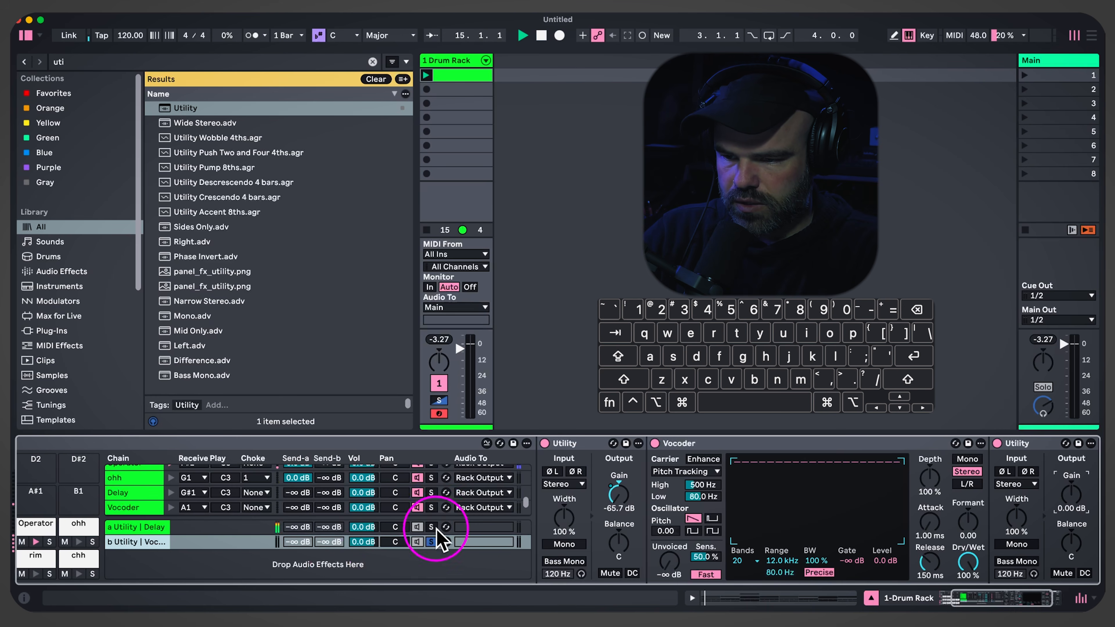
pyautogui.click(432, 542)
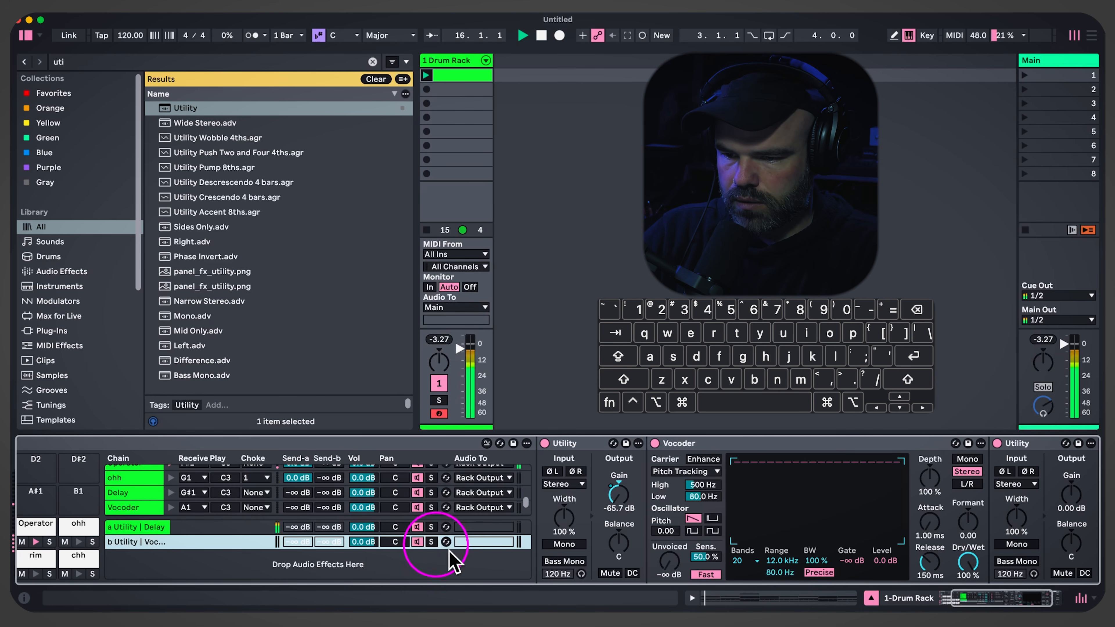
# Set the gain of the Utility after Vocoder to −8.33 dB and of the one before it to −∞ dB
pyautogui.hscroll(3, 772, 540)
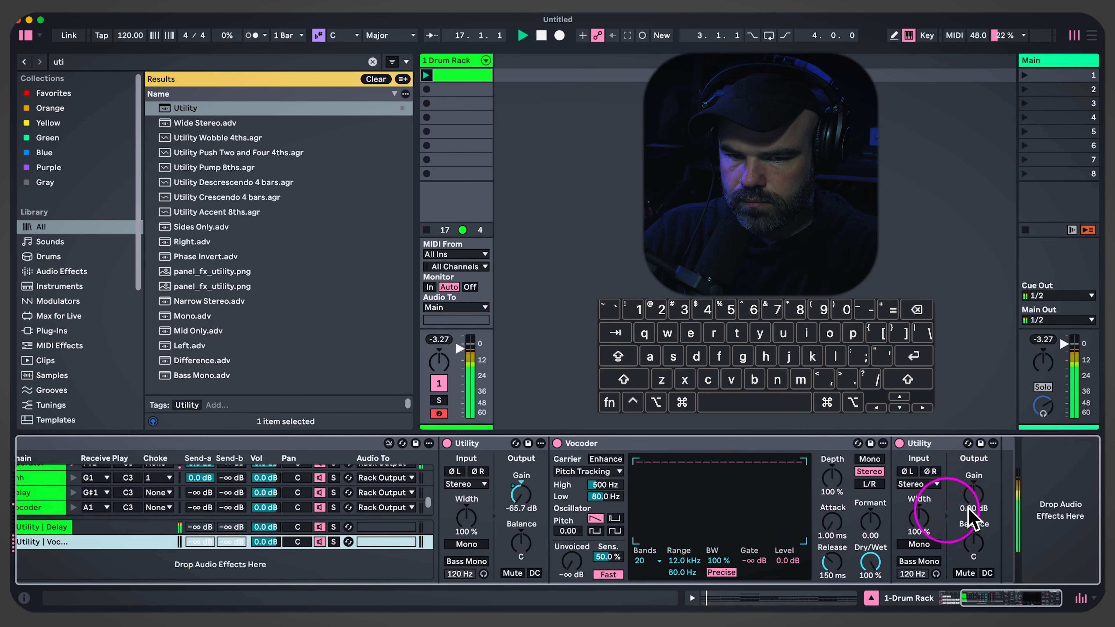
pyautogui.moveTo(972, 494); pyautogui.dragTo(973, 481)
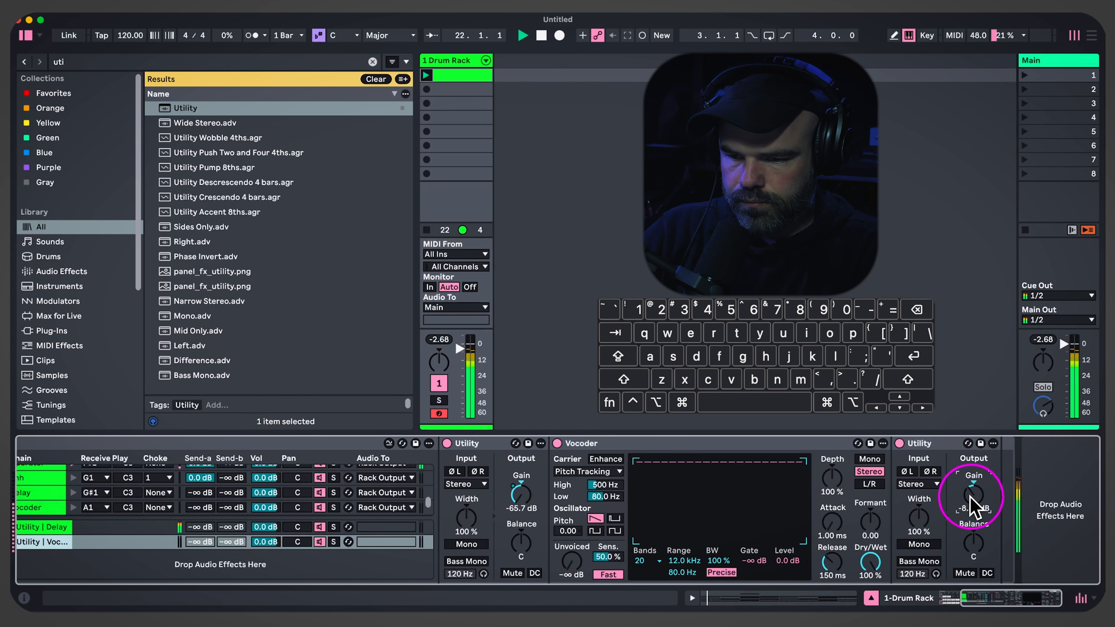
pyautogui.moveTo(521, 496); pyautogui.dragTo(517, 505)
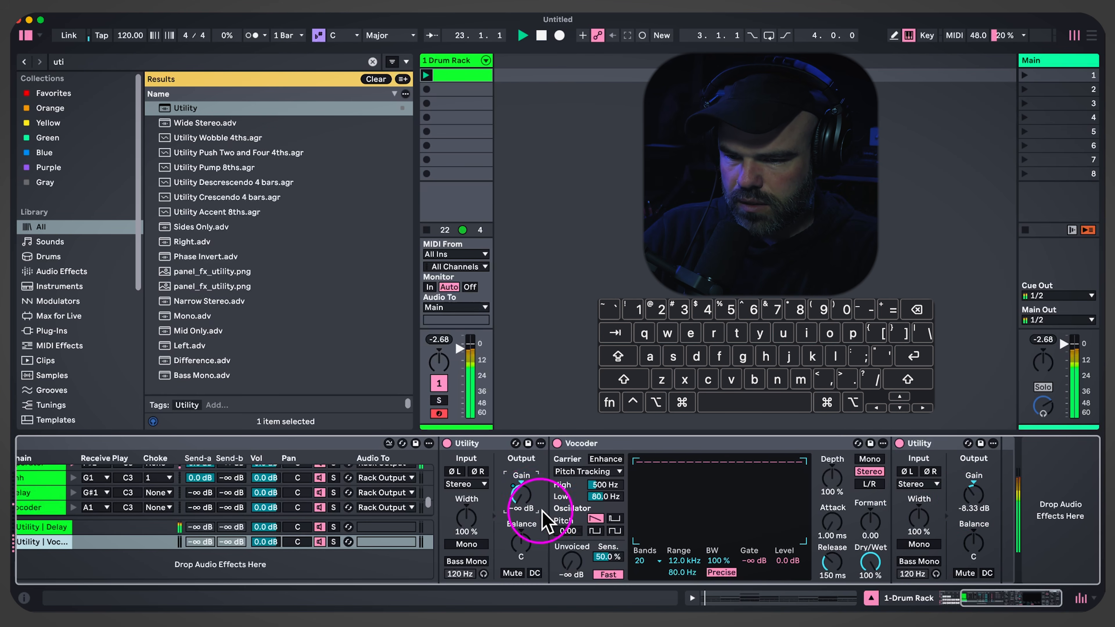
pyautogui.hscroll(-5, 614, 538)
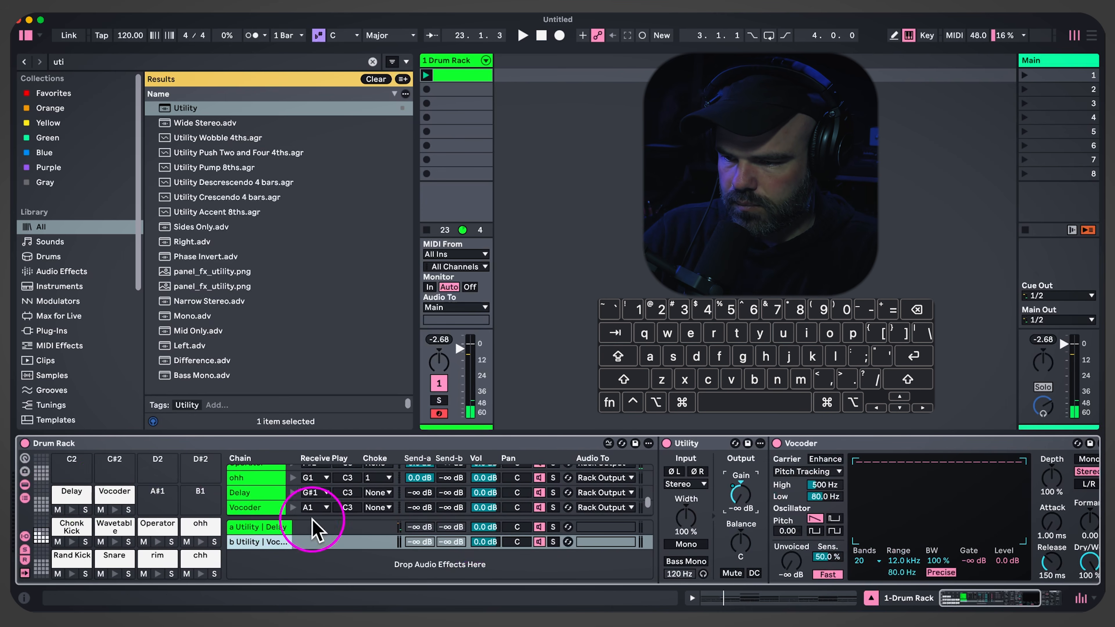
# Set the gain of the Utility after Vocoder on return chain b to 9.44 dB
pyautogui.click(106, 489)
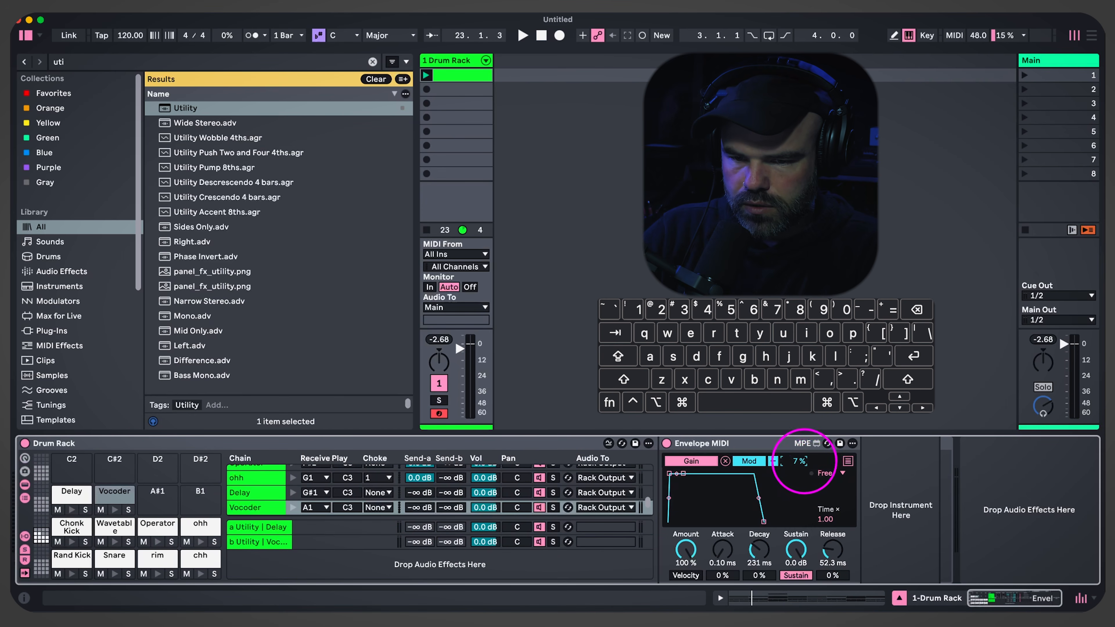
pyautogui.click(351, 528)
pyautogui.click(354, 543)
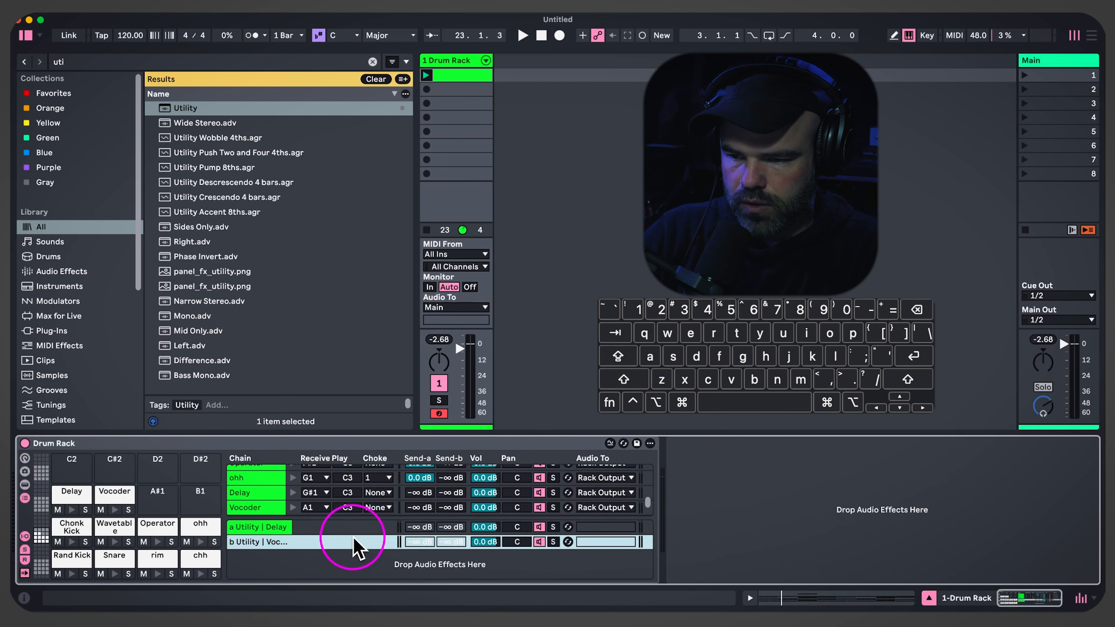
pyautogui.hscroll(5, 685, 564)
pyautogui.moveTo(971, 511); pyautogui.dragTo(973, 496)
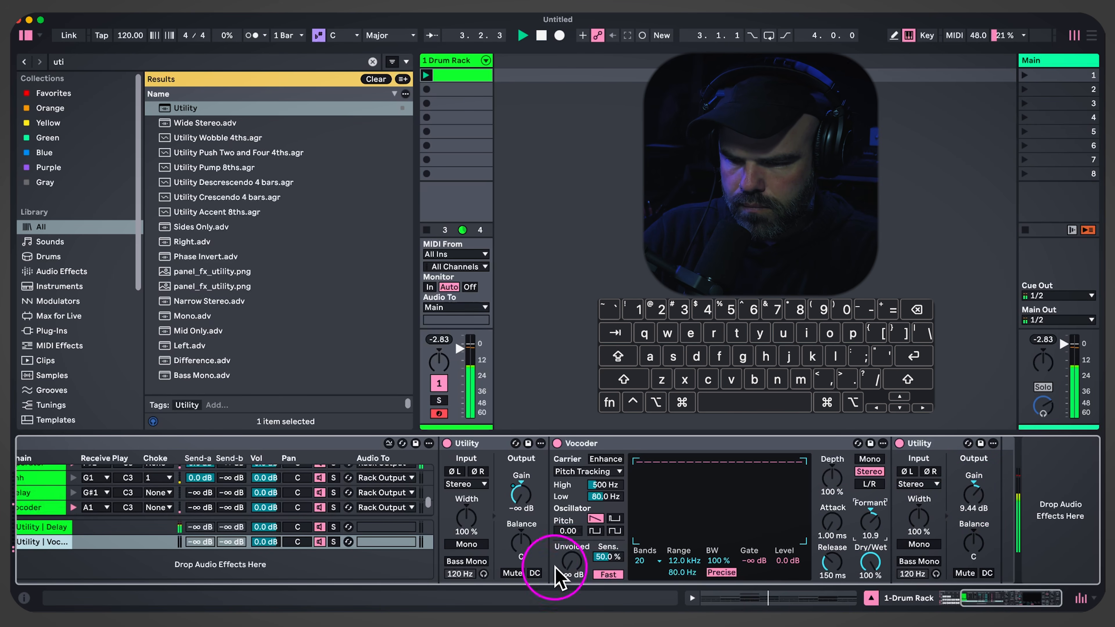
# Add a Compressor between the first Utility and Vocoder on return chain b and audition the drum loop
pyautogui.press('super+f')
pyautogui.write('c ompr')
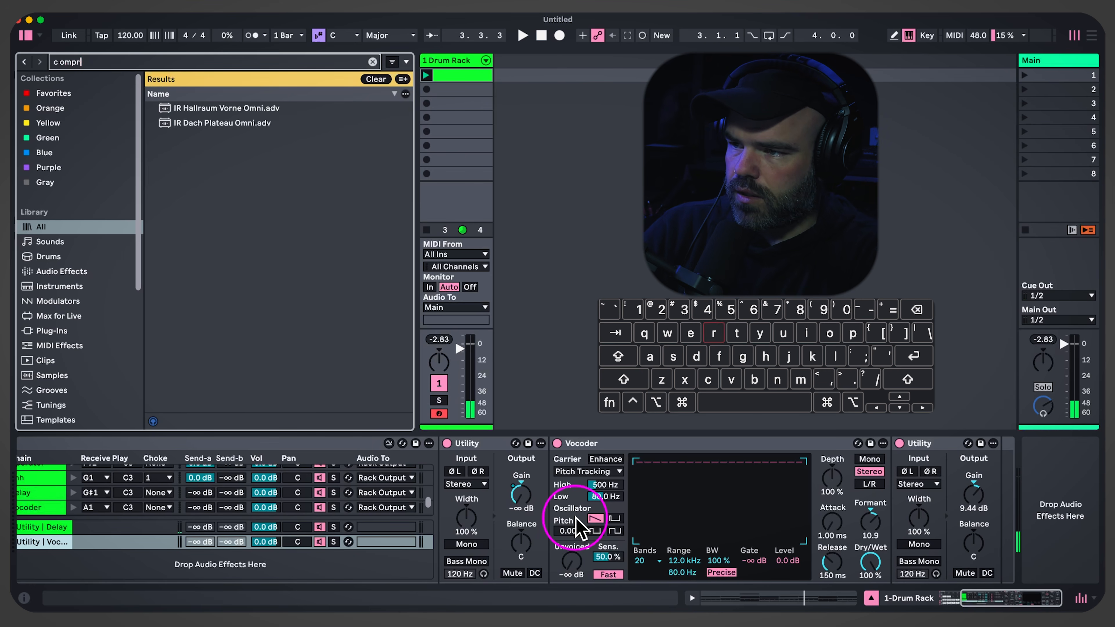
pyautogui.press('BackSpace')
pyautogui.press('BackSpace')
pyautogui.press('BackSpace')
pyautogui.write('omp')
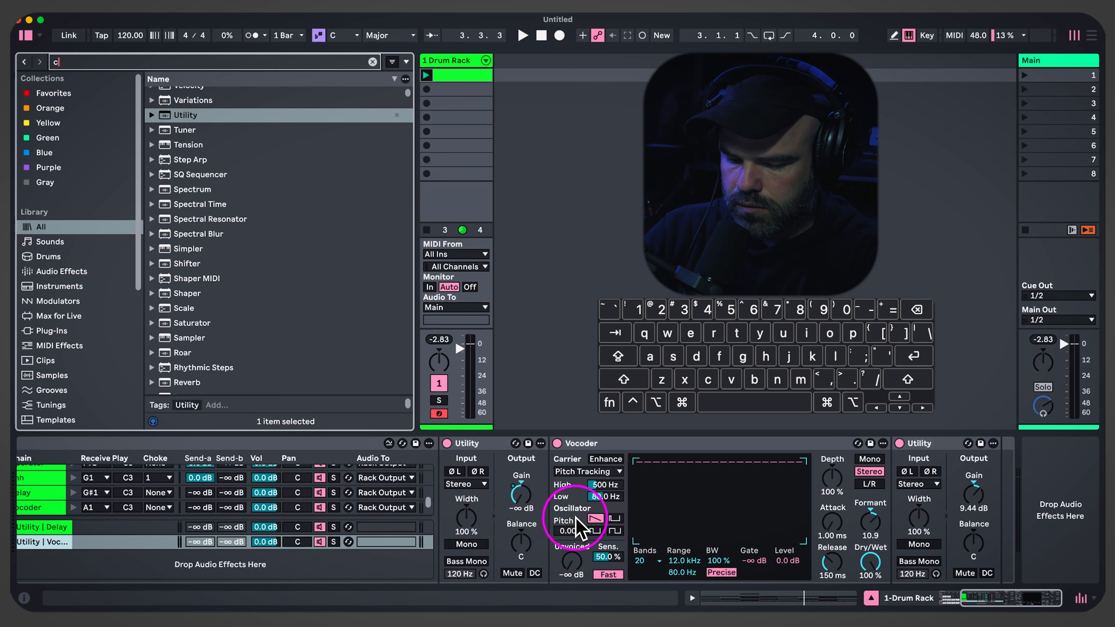
pyautogui.moveTo(207, 123); pyautogui.dragTo(554, 519)
pyautogui.press('space')
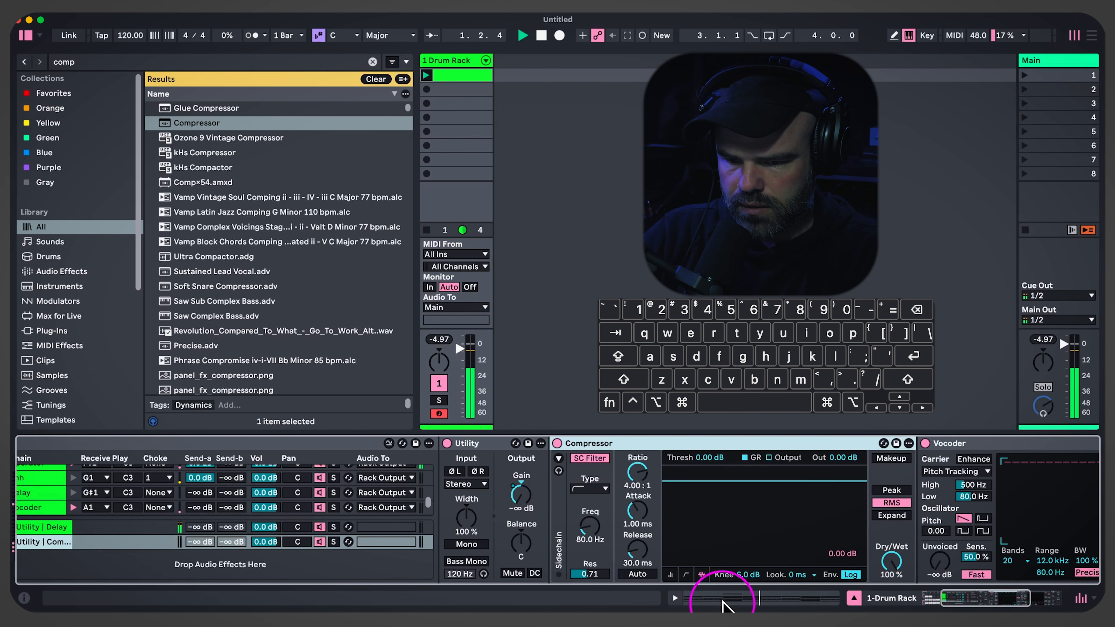
pyautogui.press('space')
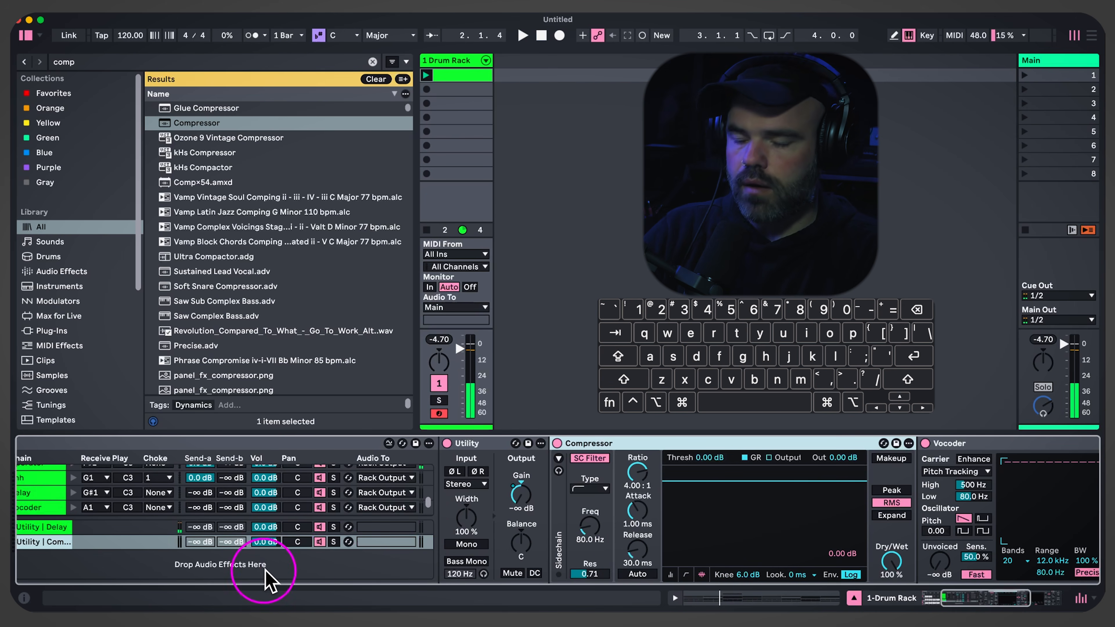
# Select the eight drum sound chains together and set their Send-b to 0.0 dB
pyautogui.hscroll(-5, 185, 549)
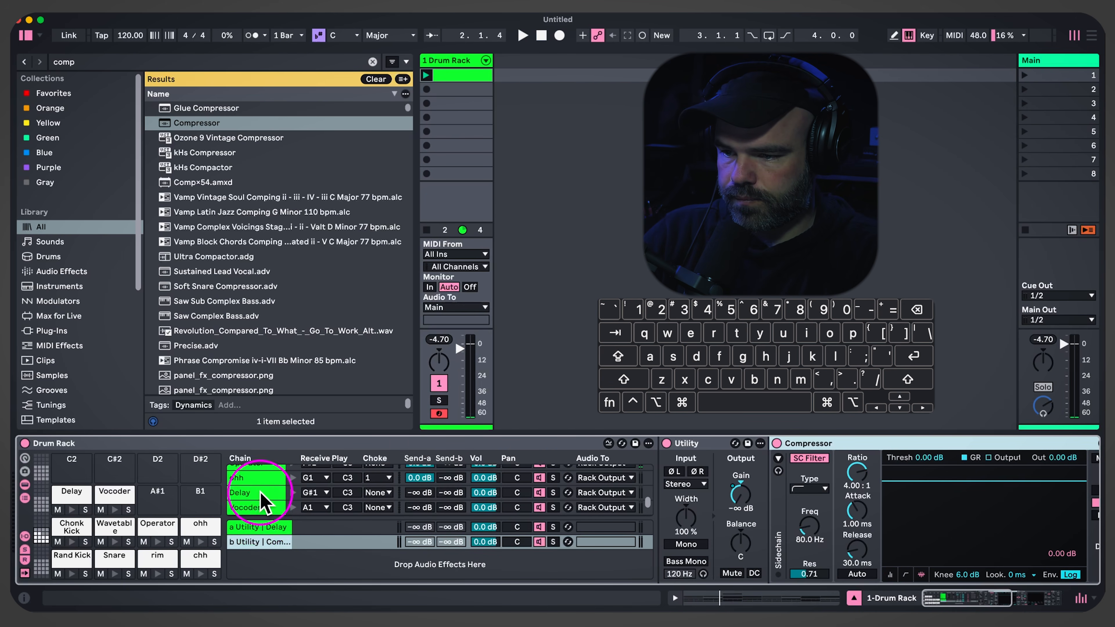
pyautogui.click(264, 479)
pyautogui.scroll(4, 285, 486)
pyautogui.keyDown('shift'); pyautogui.click(275, 471); pyautogui.keyUp('shift')
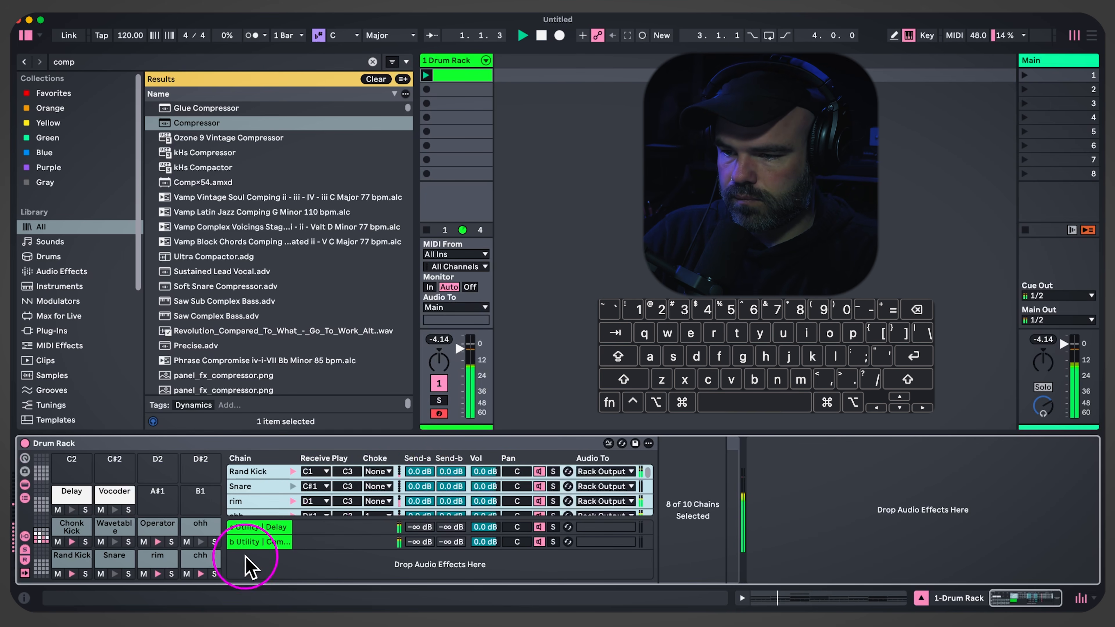
# Reset the gain of the Utility after Vocoder to 0.00 dB and audition the drum loop
pyautogui.click(274, 542)
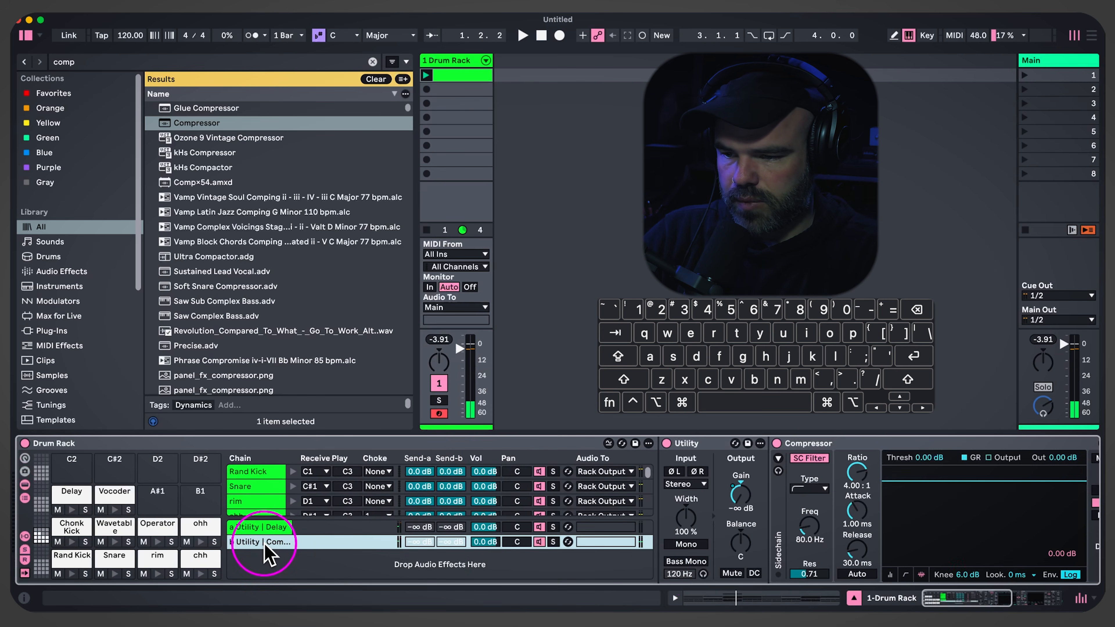
pyautogui.hscroll(10, 737, 567)
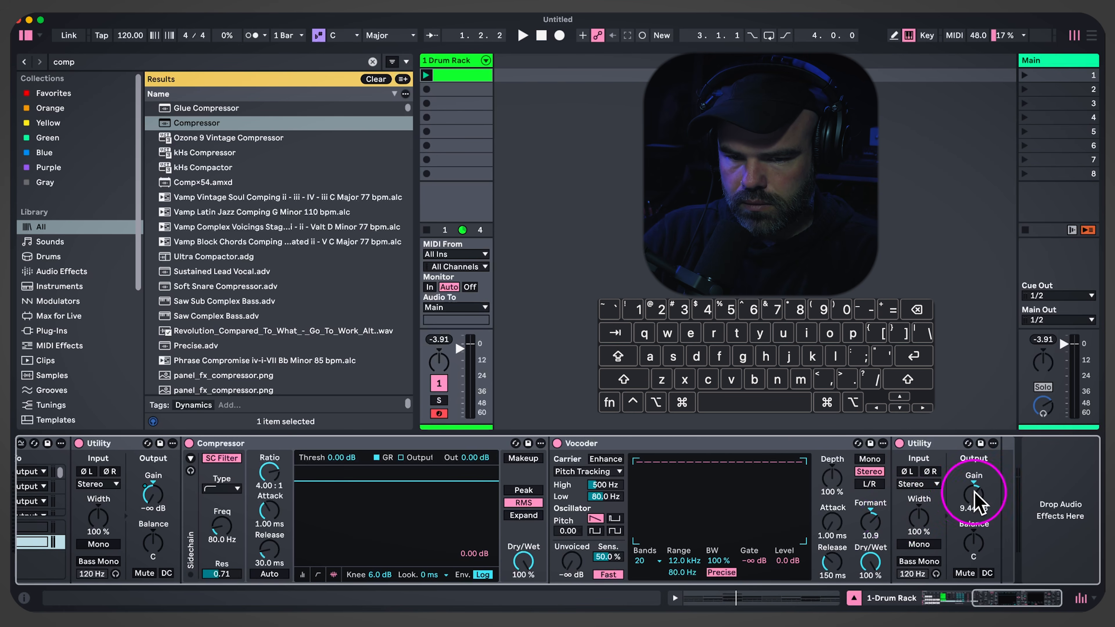
pyautogui.press('space')
pyautogui.press('space')
pyautogui.hscroll(-10, 142, 522)
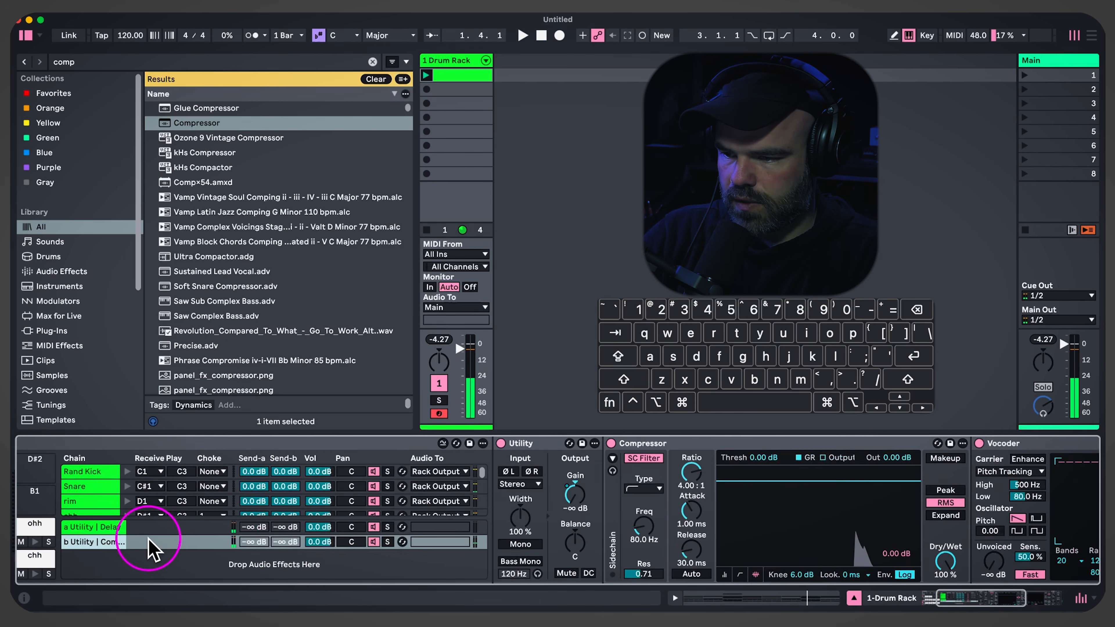
# Set the modulation amount of the Vocoder pad's Envelope MIDI to 8 % and start playback with return chain b's devices shown
pyautogui.click(112, 498)
pyautogui.moveTo(797, 461); pyautogui.dragTo(795, 469)
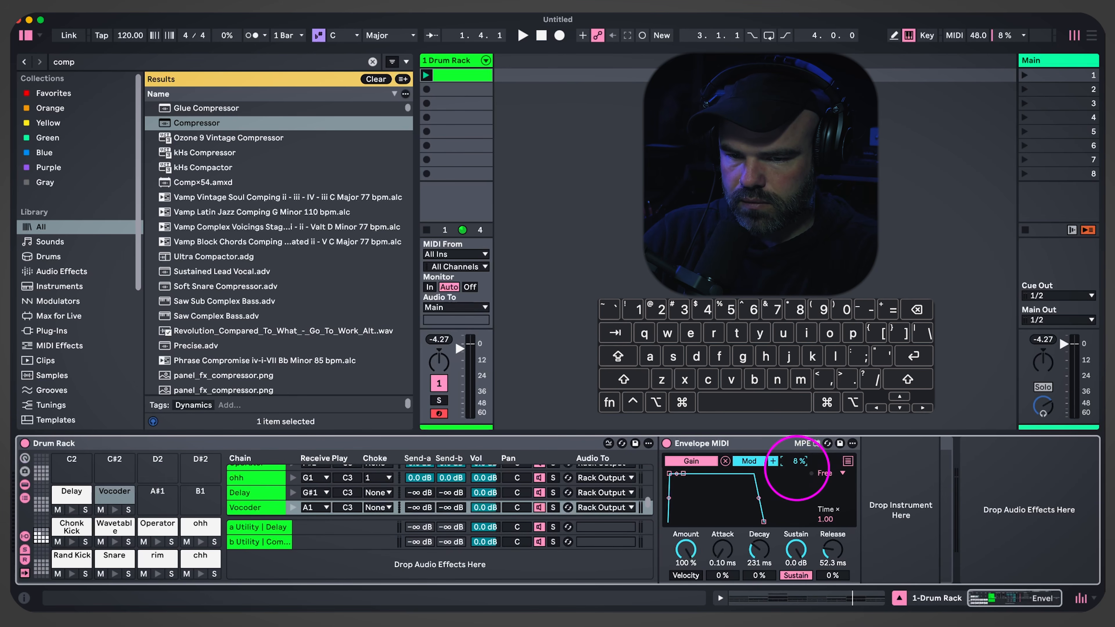
pyautogui.click(277, 542)
pyautogui.hscroll(10, 722, 568)
pyautogui.press('space')
# Delete the Compressor from return chain b and set the gain of the Utility after Vocoder to 16.7 dB
pyautogui.hscroll(5, 609, 523)
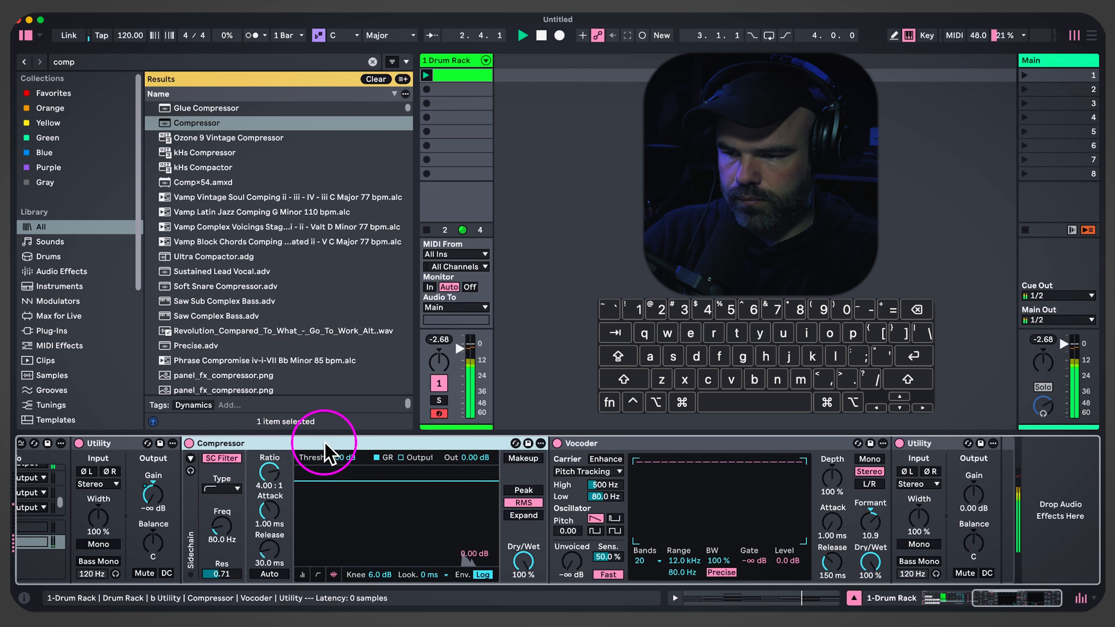
pyautogui.press('Delete')
pyautogui.moveTo(605, 496); pyautogui.dragTo(605, 485)
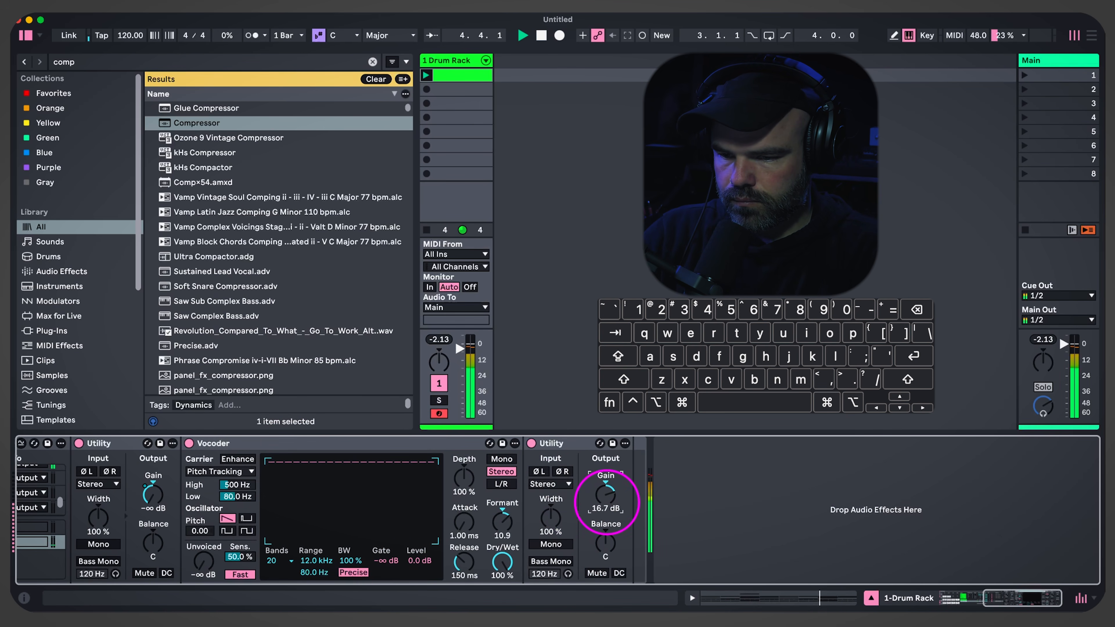
# Turn on the Vocoder's Enhance, set its Range to 239 Hz–2.60 kHz and solo return chain b
pyautogui.hscroll(-10, 465, 553)
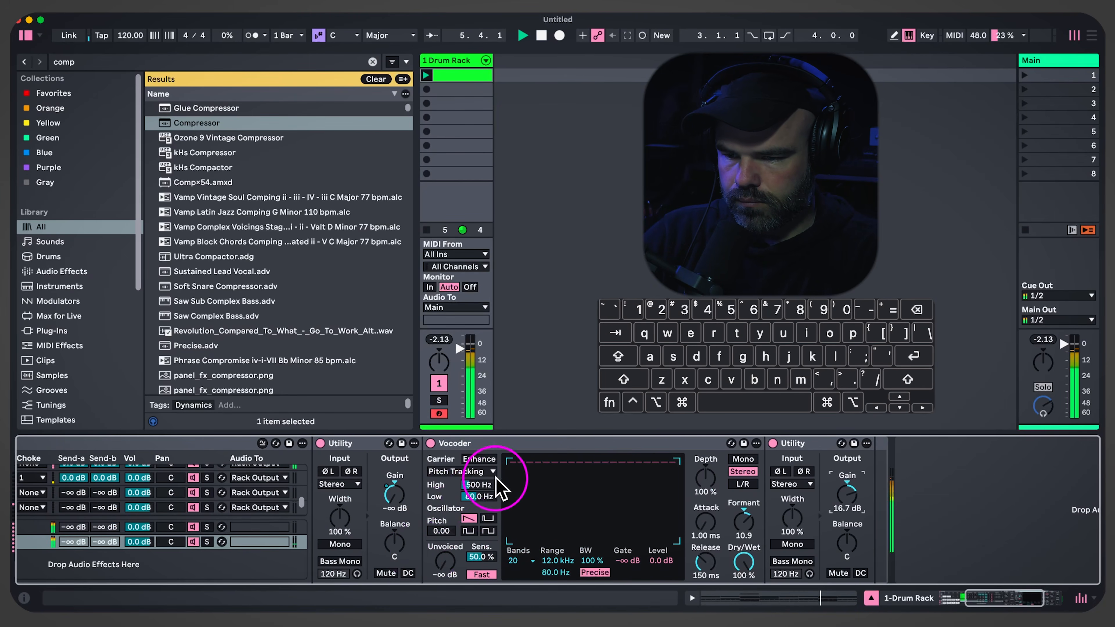
pyautogui.click(485, 459)
pyautogui.moveTo(542, 554); pyautogui.dragTo(546, 556)
pyautogui.click(207, 543)
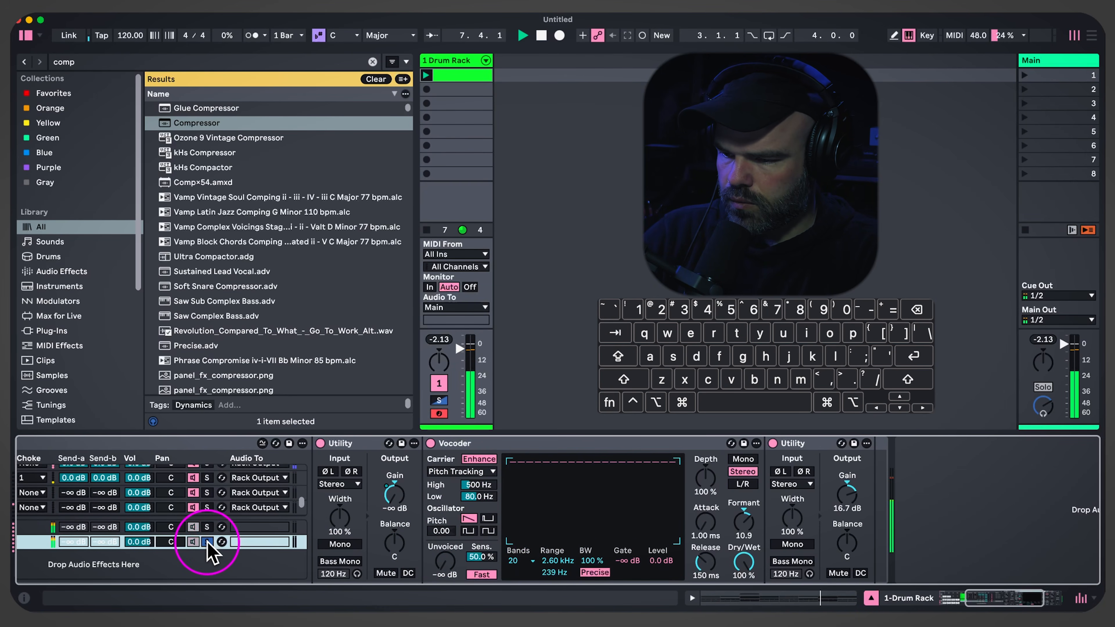
# Set the gain of the Utility after Vocoder to 17.5 dB and add a Drum Buss behind it
pyautogui.moveTo(846, 494); pyautogui.dragTo(841, 506)
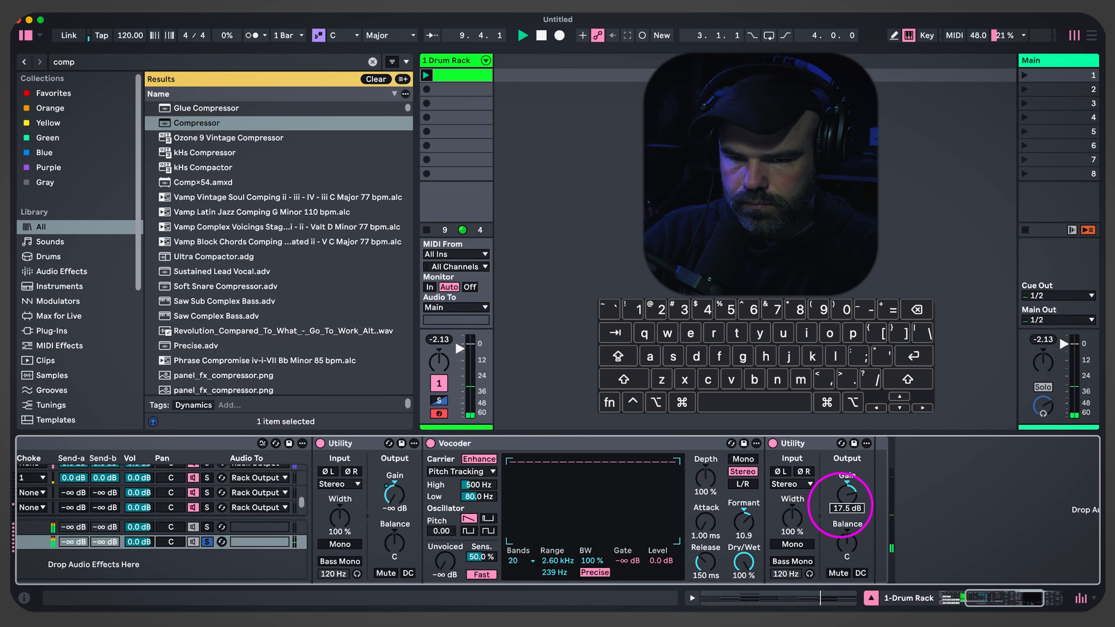
pyautogui.press('super+f')
pyautogui.write('d')
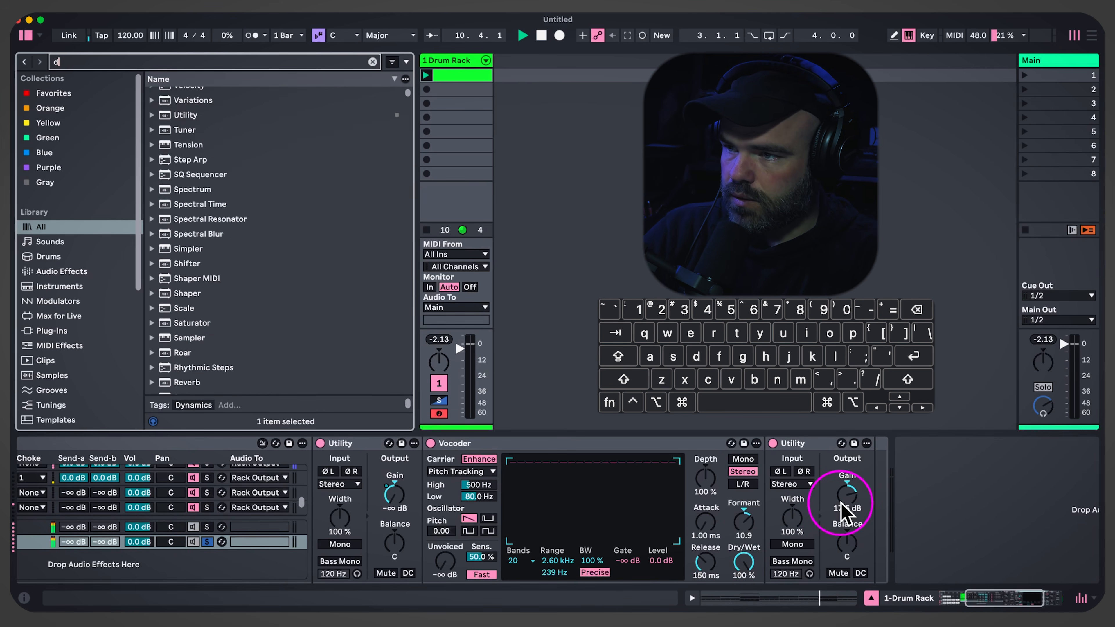
pyautogui.write('rum')
pyautogui.click(188, 138)
pyautogui.moveTo(188, 138); pyautogui.dragTo(944, 513)
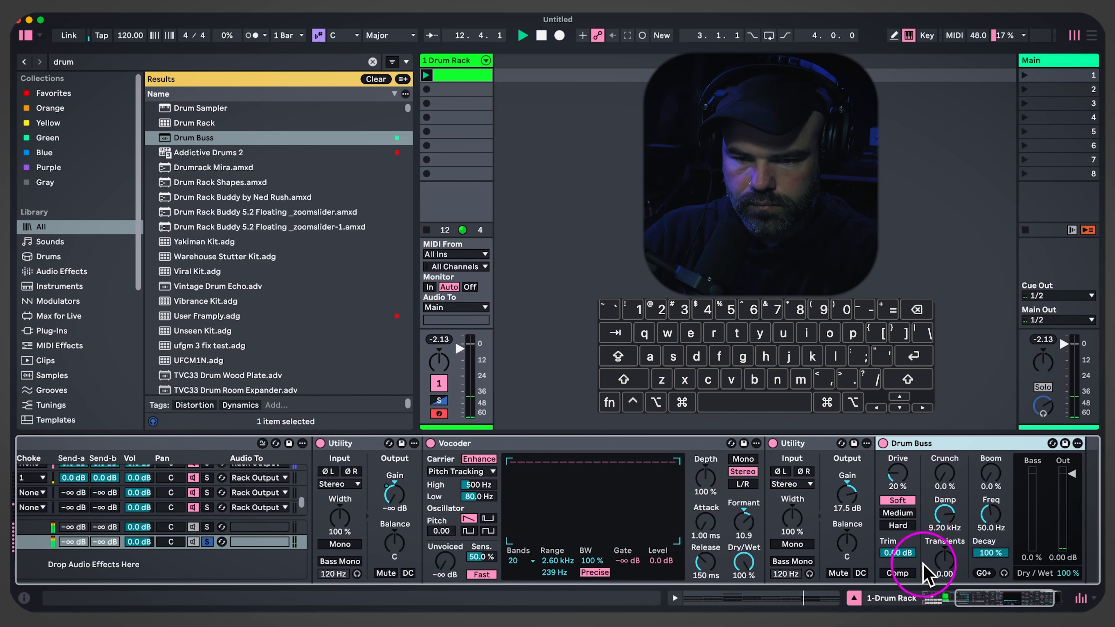
# Turn on Drum Buss's Comp and set Transients to −0.24, Damp to 20.0 kHz, Drive to 57 % and output to −4.92 dB
pyautogui.click(911, 571)
pyautogui.moveTo(944, 569); pyautogui.dragTo(944, 581)
pyautogui.moveTo(903, 477); pyautogui.dragTo(903, 477)
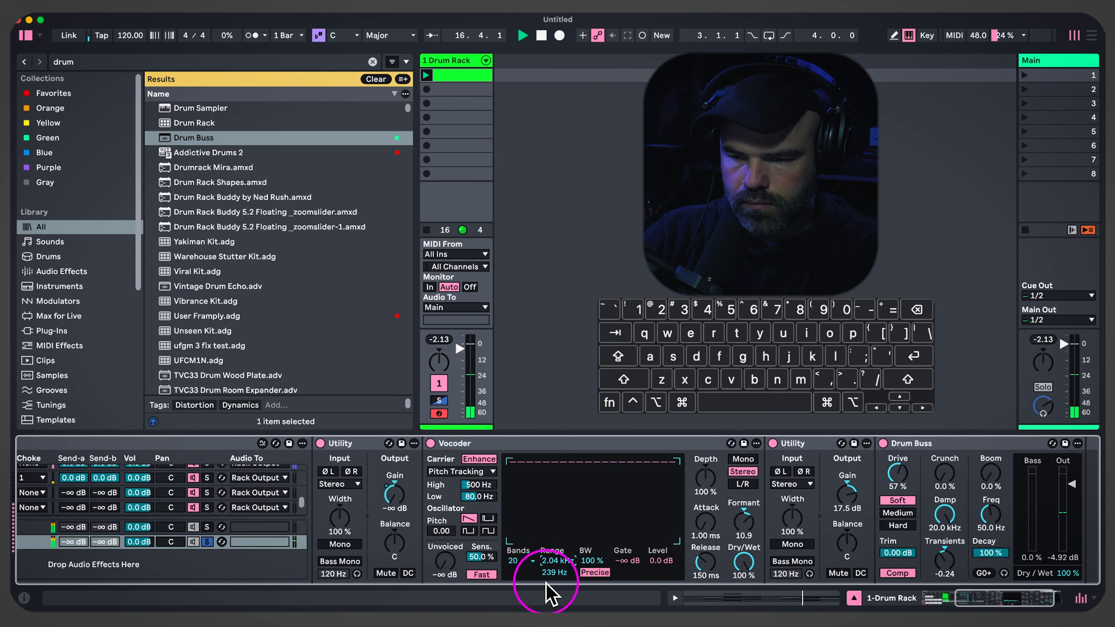
# Set the Vocoder's Range to 474 Hz–2.04 kHz, Bands to 36, Depth to 121 % and Formant to 7.43
pyautogui.moveTo(550, 572); pyautogui.dragTo(550, 568)
pyautogui.click(517, 561)
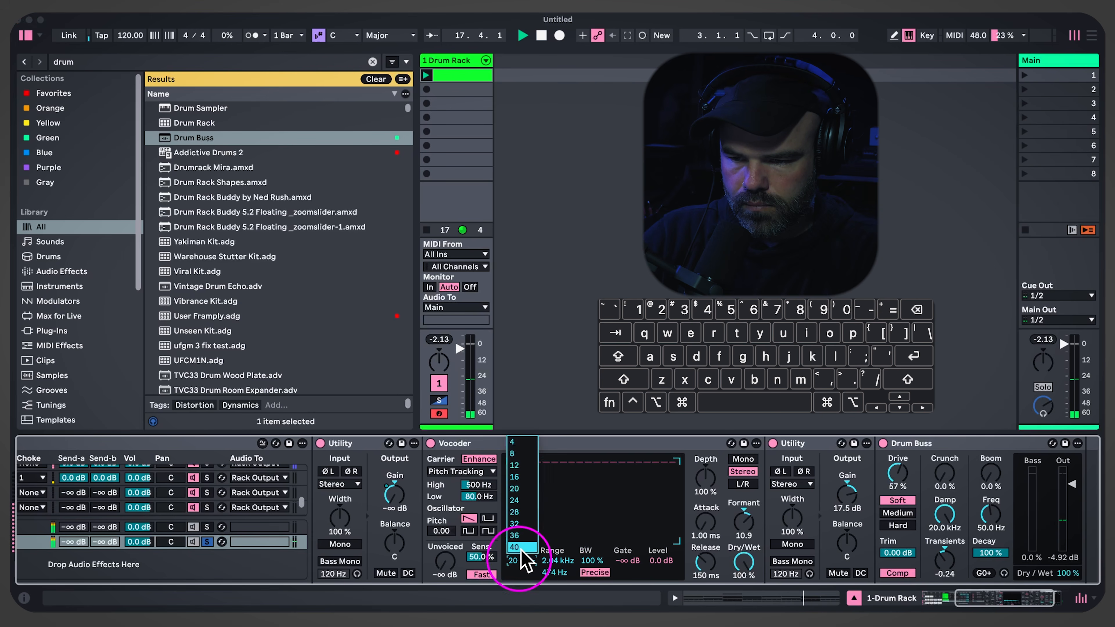
pyautogui.click(525, 533)
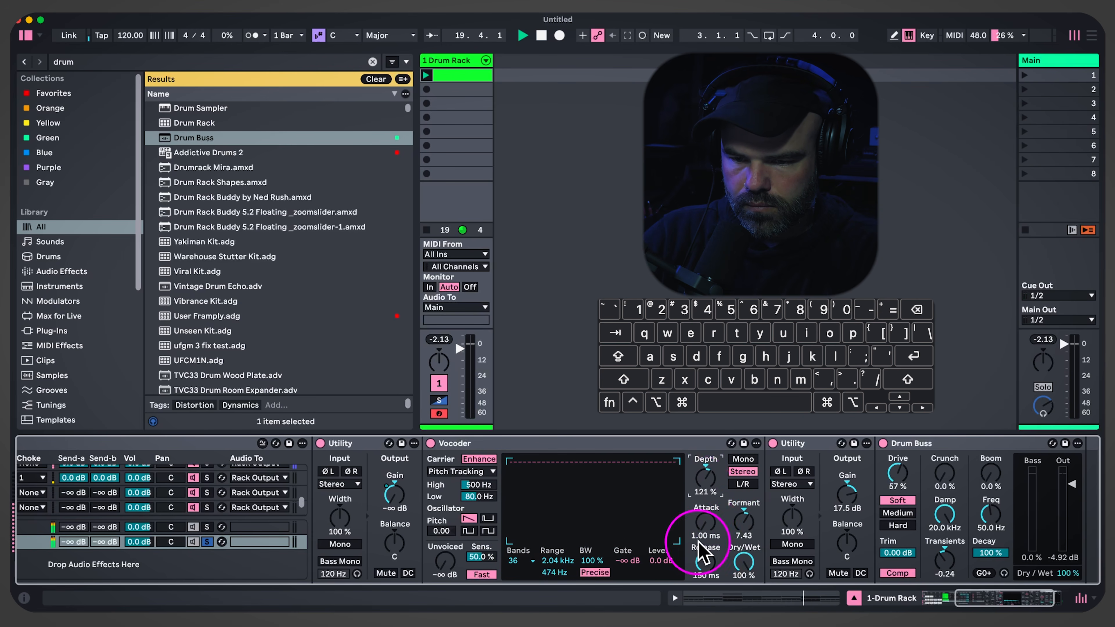
# Set the Vocoder's Formant to 6.29, Depth to 102 %, Release to 351 ms and Range to 20.0 Hz–18.0 kHz
pyautogui.moveTo(703, 557); pyautogui.dragTo(703, 551)
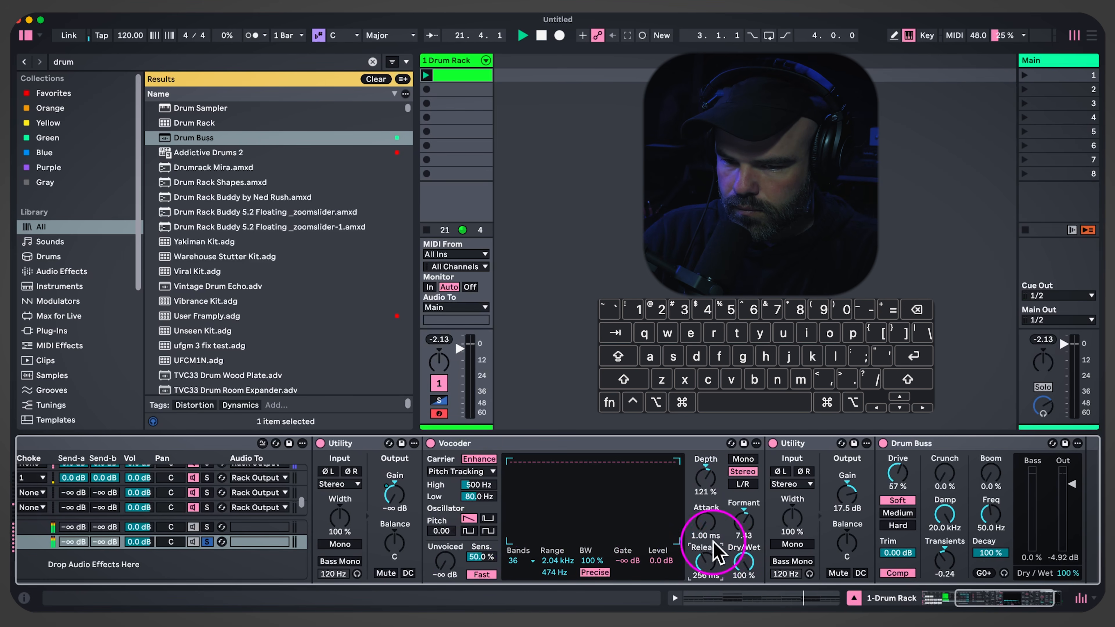
pyautogui.moveTo(734, 526); pyautogui.dragTo(734, 542)
pyautogui.moveTo(692, 472); pyautogui.dragTo(691, 476)
pyautogui.moveTo(705, 562); pyautogui.dragTo(707, 559)
pyautogui.moveTo(563, 561); pyautogui.dragTo(563, 575)
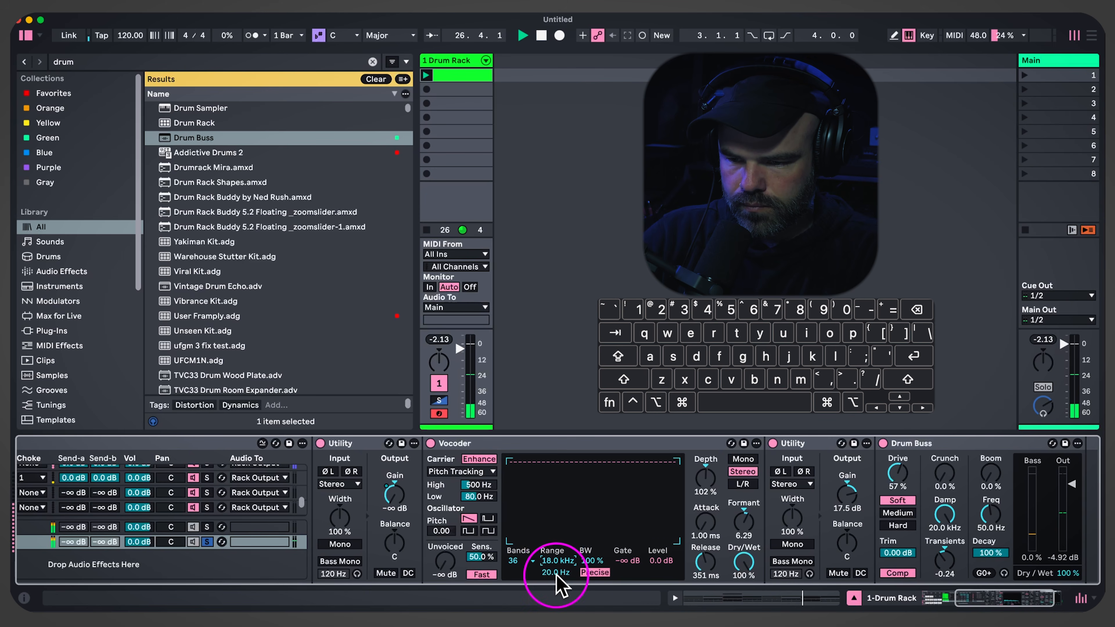
# Group the Vocoder into an Audio Effect Rack and duplicate its chain
pyautogui.click(560, 443)
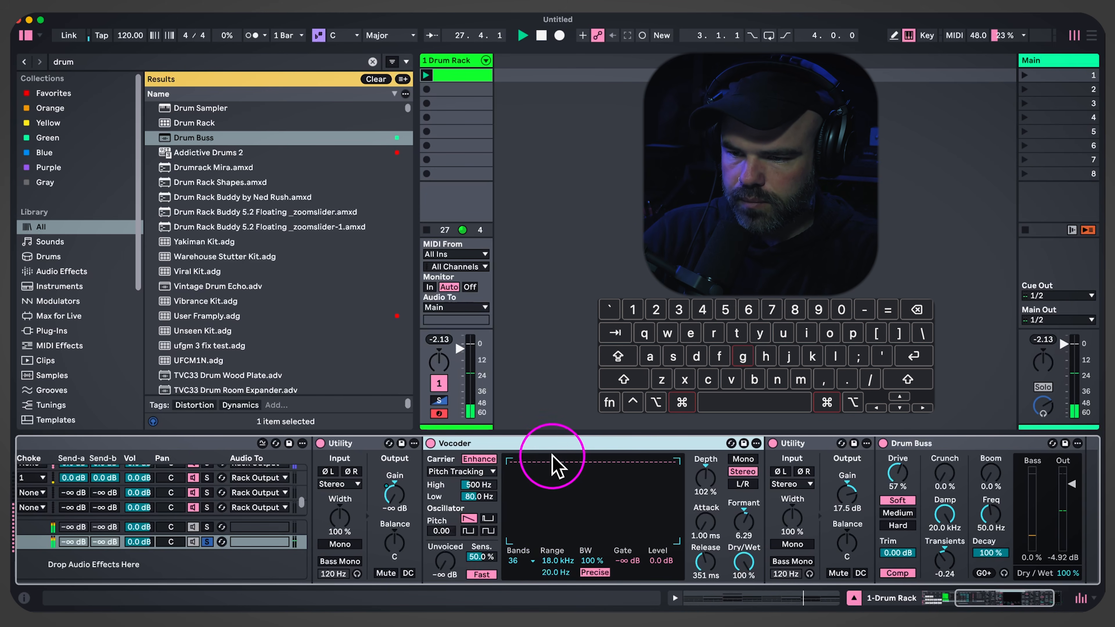
pyautogui.press('super+g')
pyautogui.click(431, 498)
pyautogui.click(478, 481)
pyautogui.press('super+d')
# Set the duplicated Vocoder's Depth to 87.3 %, Formant to 9.14, Release to 514 ms, Bands to 32 and Range to 20.7 Hz–13.1 kHz
pyautogui.hscroll(4, 511, 500)
pyautogui.moveTo(757, 481); pyautogui.dragTo(757, 486)
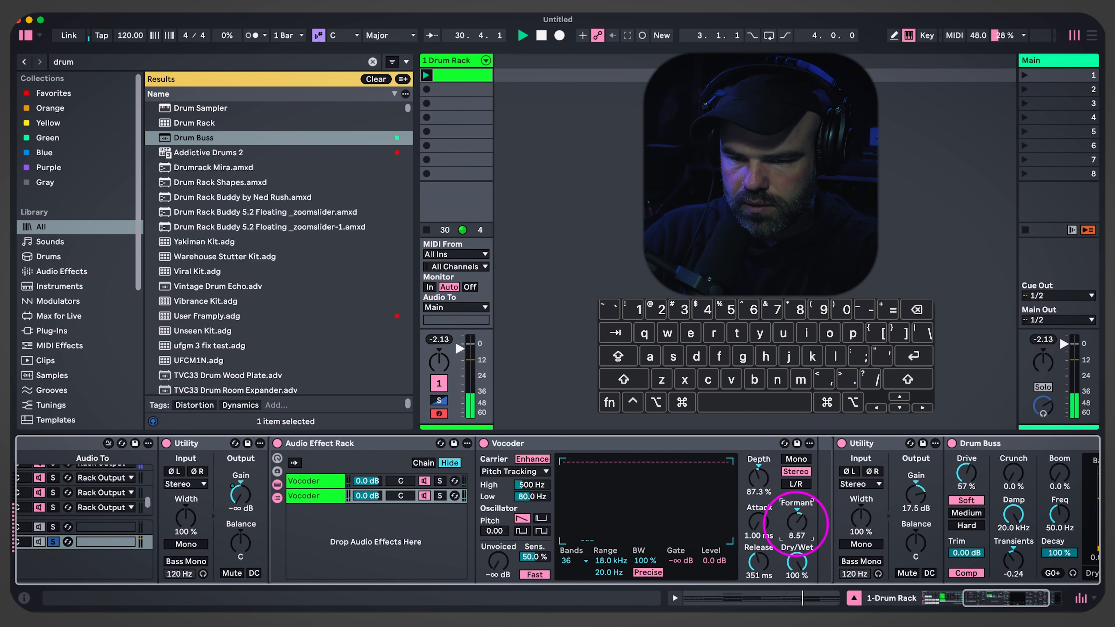
pyautogui.moveTo(764, 567); pyautogui.dragTo(763, 558)
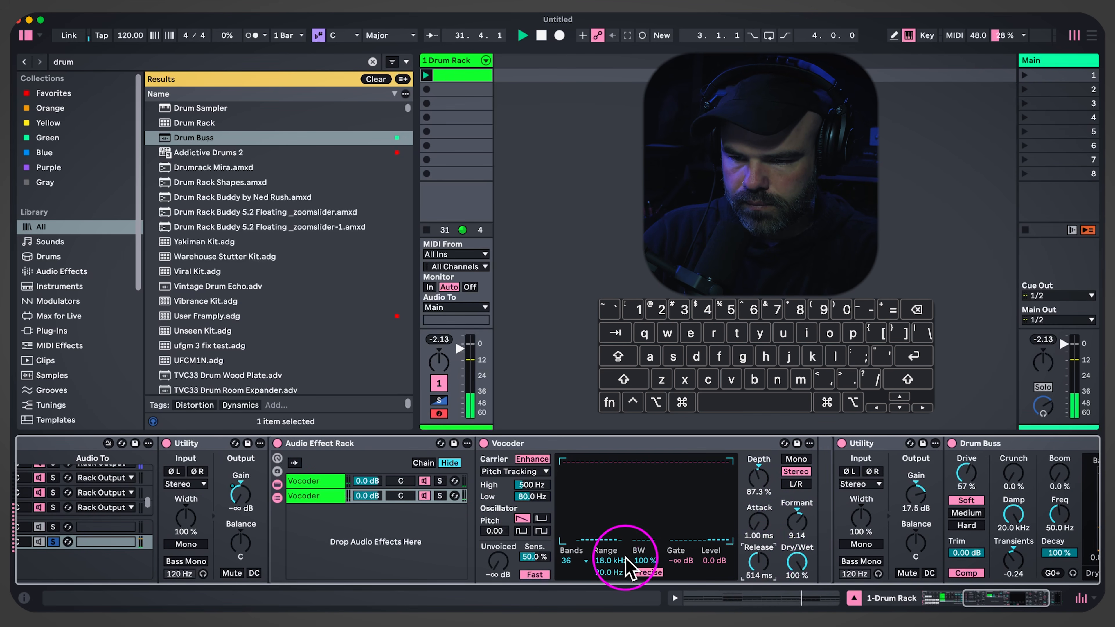
pyautogui.click(570, 561)
pyautogui.click(569, 557)
pyautogui.click(571, 524)
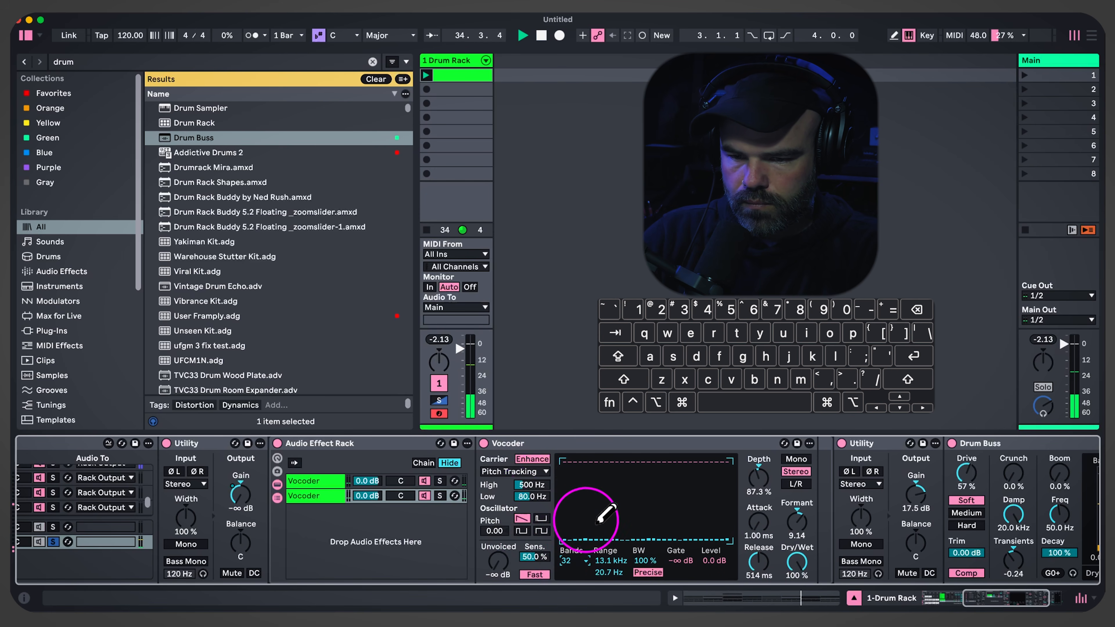
# Set the Utility before Drum Buss to 27.3 dB gain and Drum Buss's Drive to 80 %
pyautogui.hscroll(3, 610, 530)
pyautogui.click(880, 476)
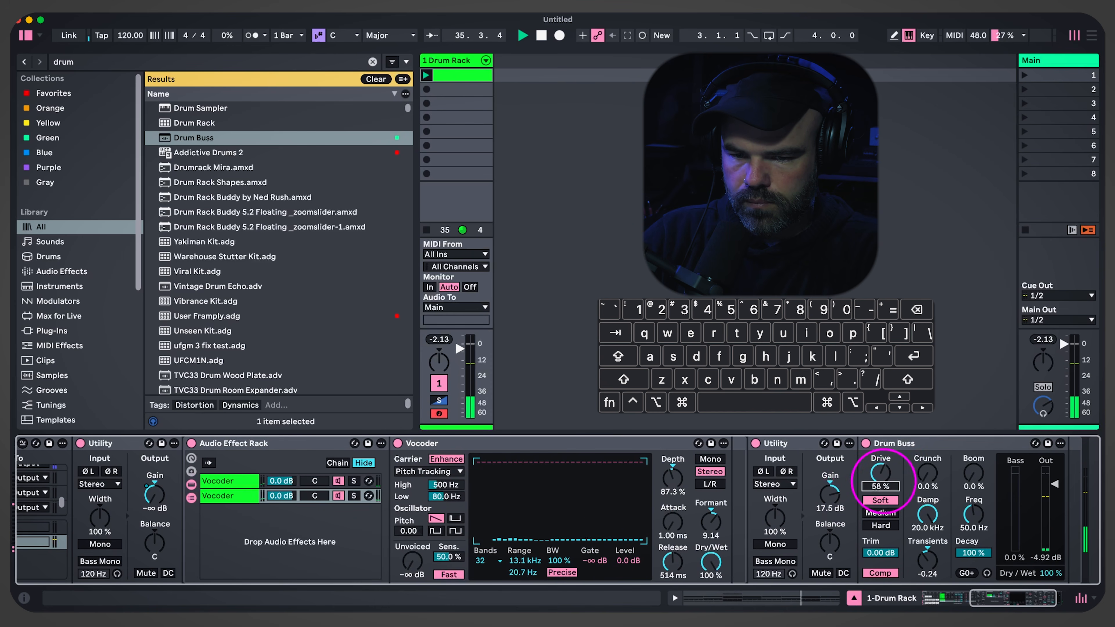
pyautogui.moveTo(838, 496); pyautogui.dragTo(872, 484)
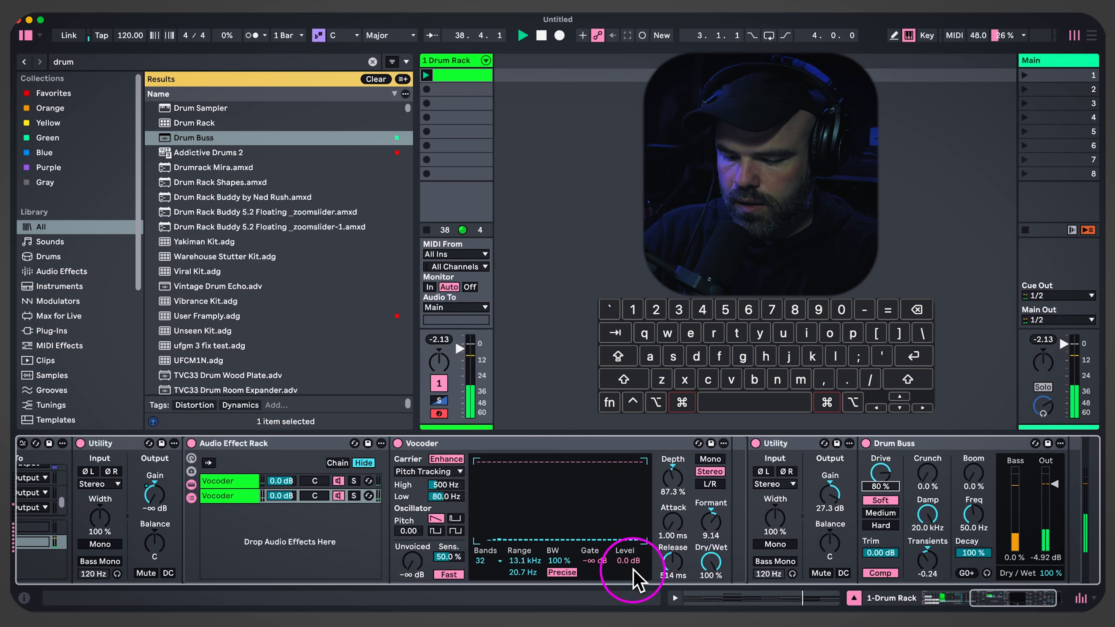
# Add an EQ Three before the Audio Effect Rack and set its GainLow to −30.0 dB
pyautogui.press('super+f')
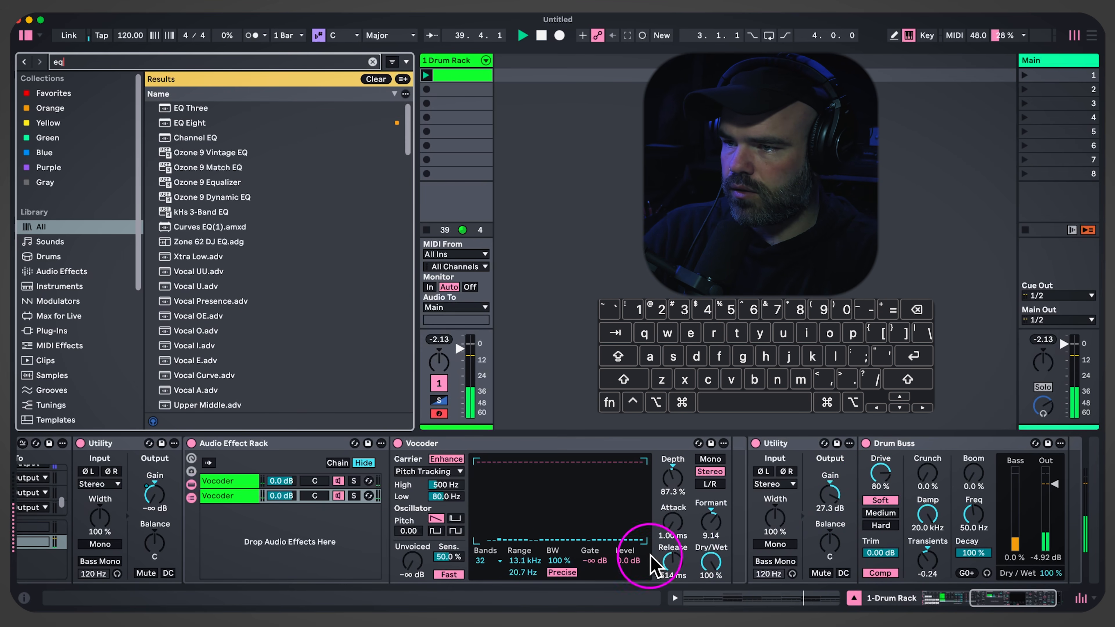
pyautogui.click(181, 125)
pyautogui.moveTo(189, 110)
pyautogui.mouseDown()
pyautogui.moveTo(741, 498)
pyautogui.moveTo(174, 525)
pyautogui.mouseUp()
pyautogui.moveTo(204, 482); pyautogui.dragTo(211, 484)
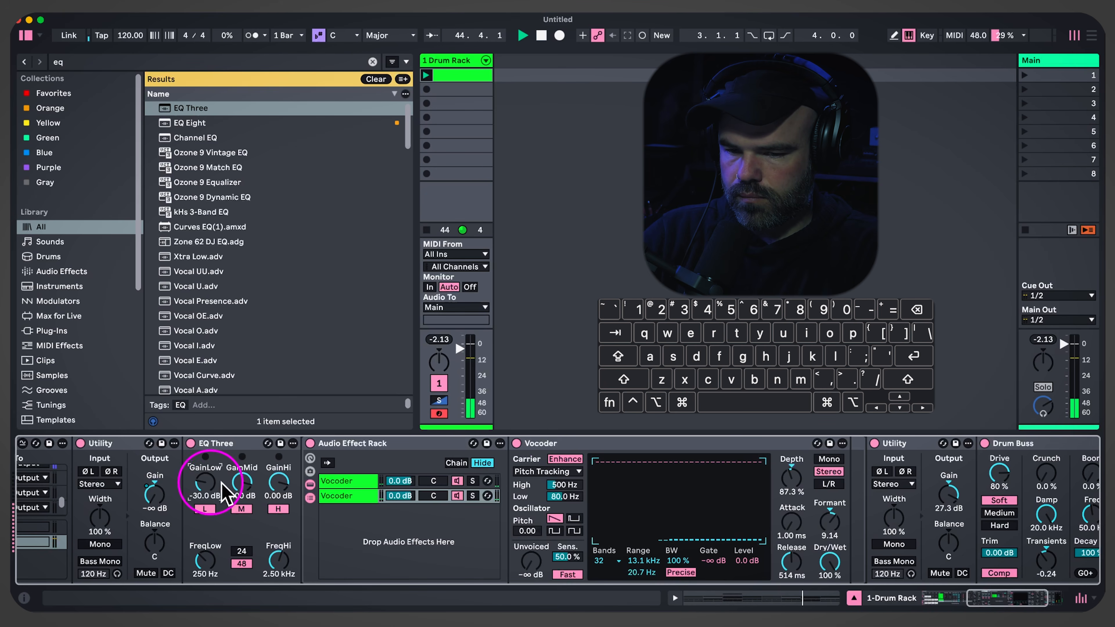
# Set Drum Buss's Transients to 0.43 and its output level to −3.41 dB
pyautogui.hscroll(5, 619, 512)
pyautogui.moveTo(860, 561); pyautogui.dragTo(862, 551)
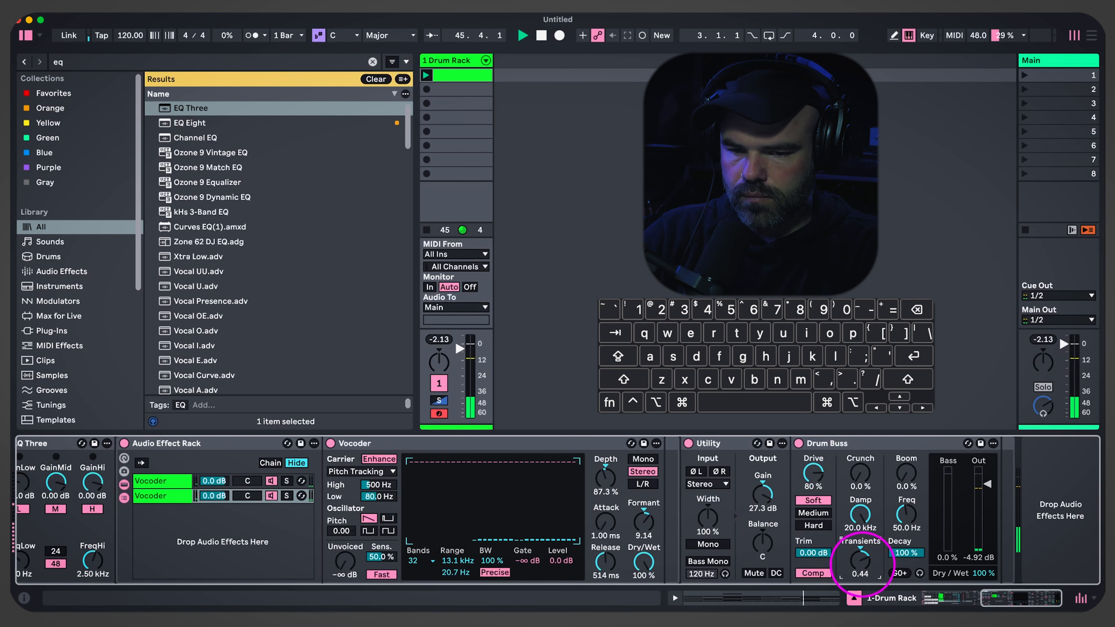
pyautogui.click(983, 485)
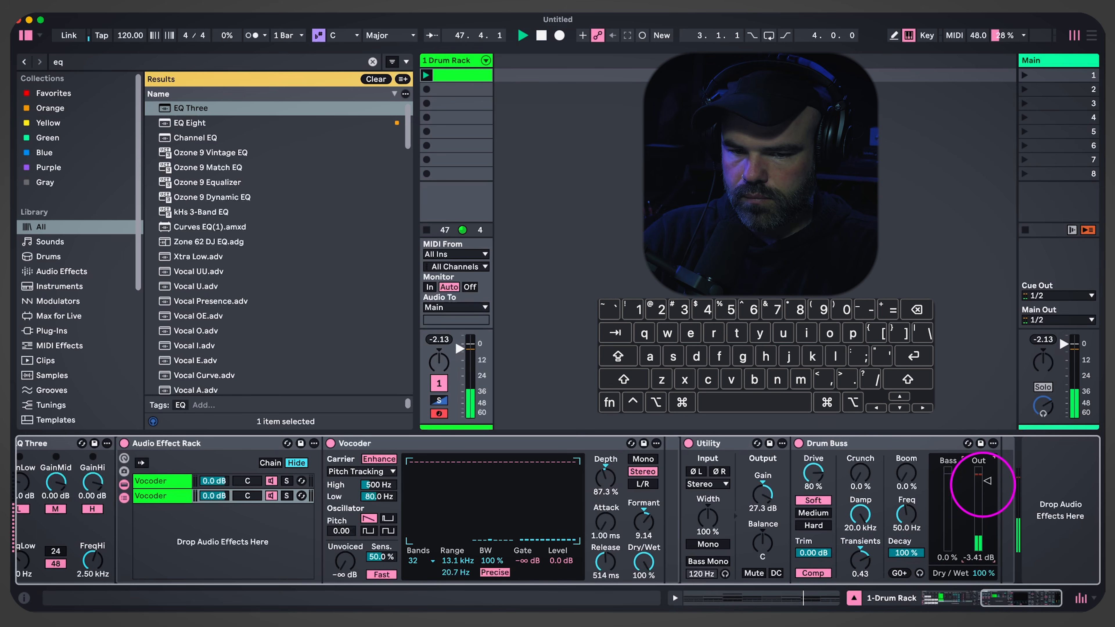
# Add a Delay after the Audio Effect Rack and before the Utility, and switch it from synced to millisecond time
pyautogui.press('super+f')
pyautogui.write('dela')
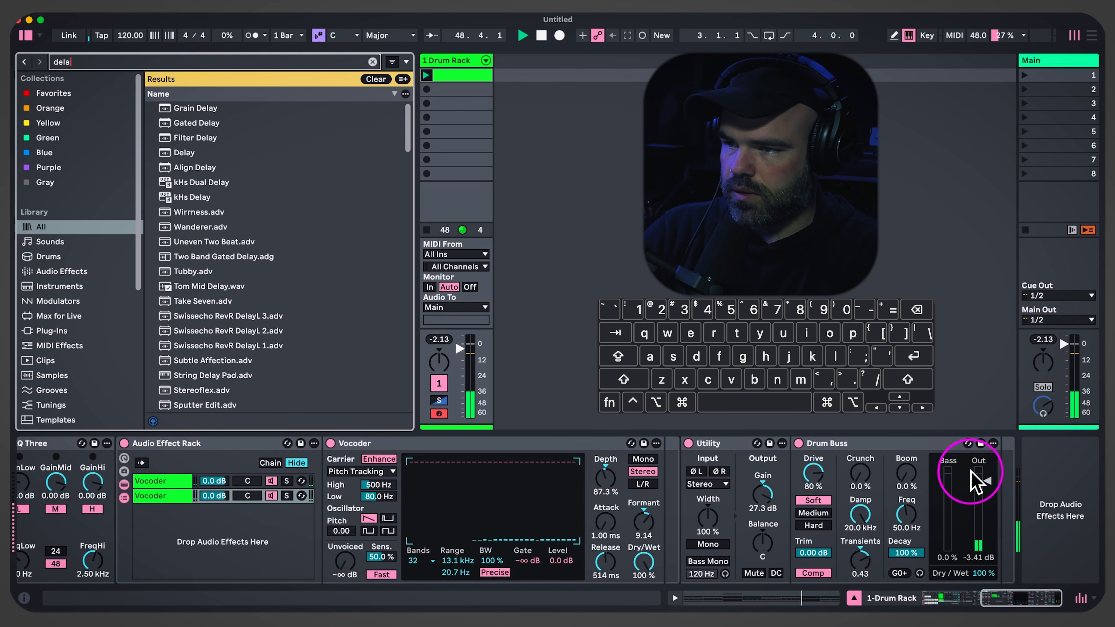
pyautogui.moveTo(187, 152); pyautogui.dragTo(702, 510)
pyautogui.click(704, 470)
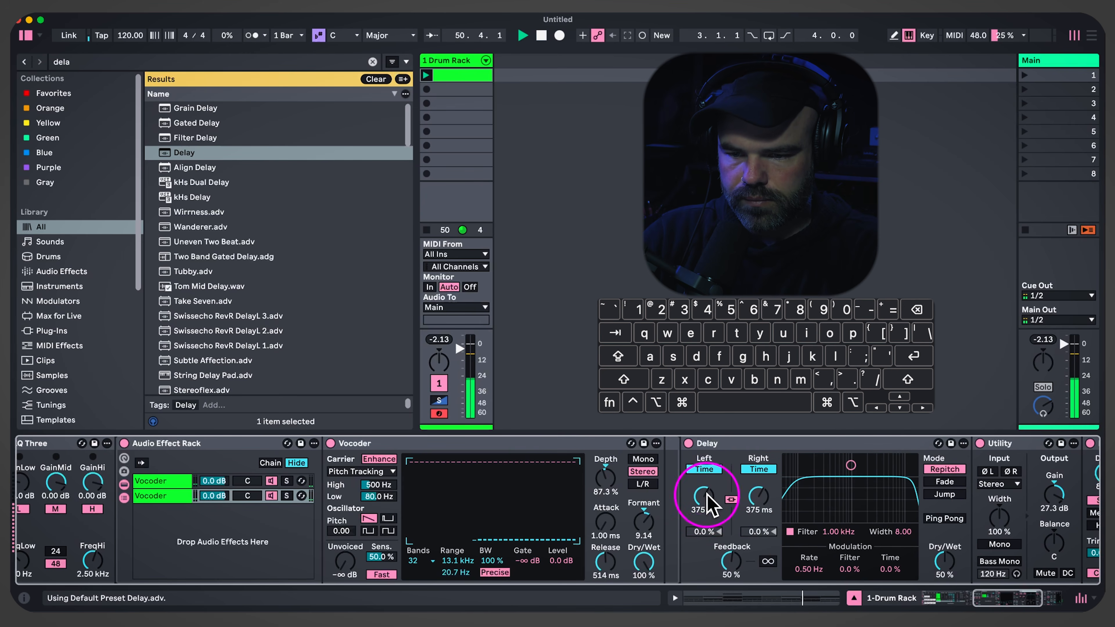
# Set the Delay to 63 % feedback, Ping Pong on, filter at 1.41 kHz with width 4.08, and both times at 2.54 ms
pyautogui.moveTo(731, 562); pyautogui.dragTo(730, 554)
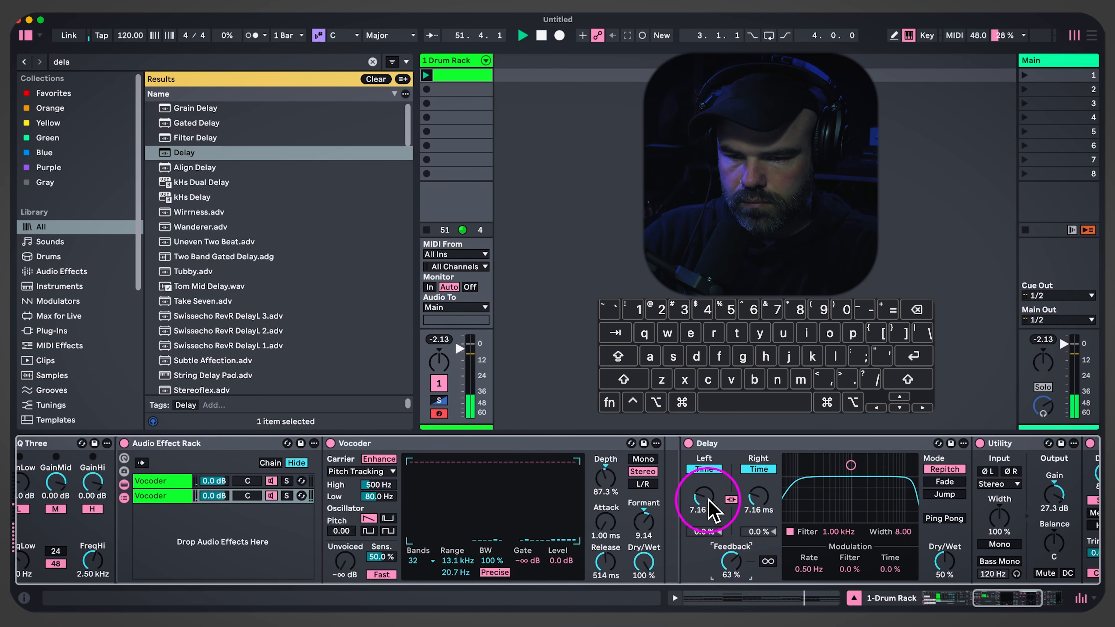
pyautogui.click(944, 518)
pyautogui.moveTo(704, 510)
pyautogui.mouseDown()
pyautogui.moveTo(704, 488)
pyautogui.moveTo(699, 511)
pyautogui.mouseUp()
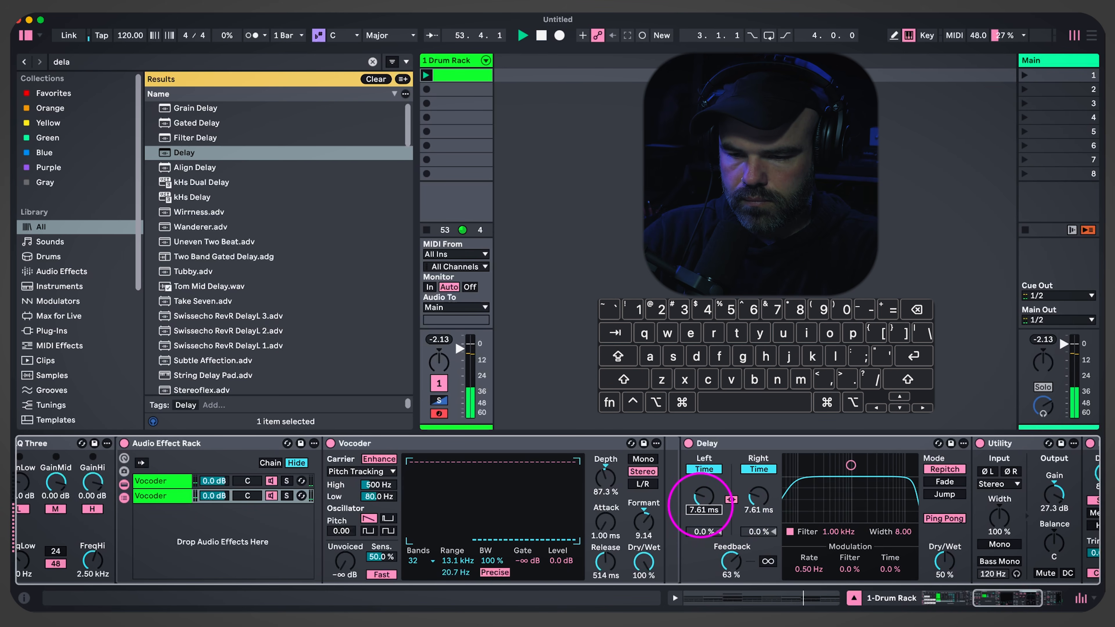
pyautogui.moveTo(850, 464); pyautogui.dragTo(859, 493)
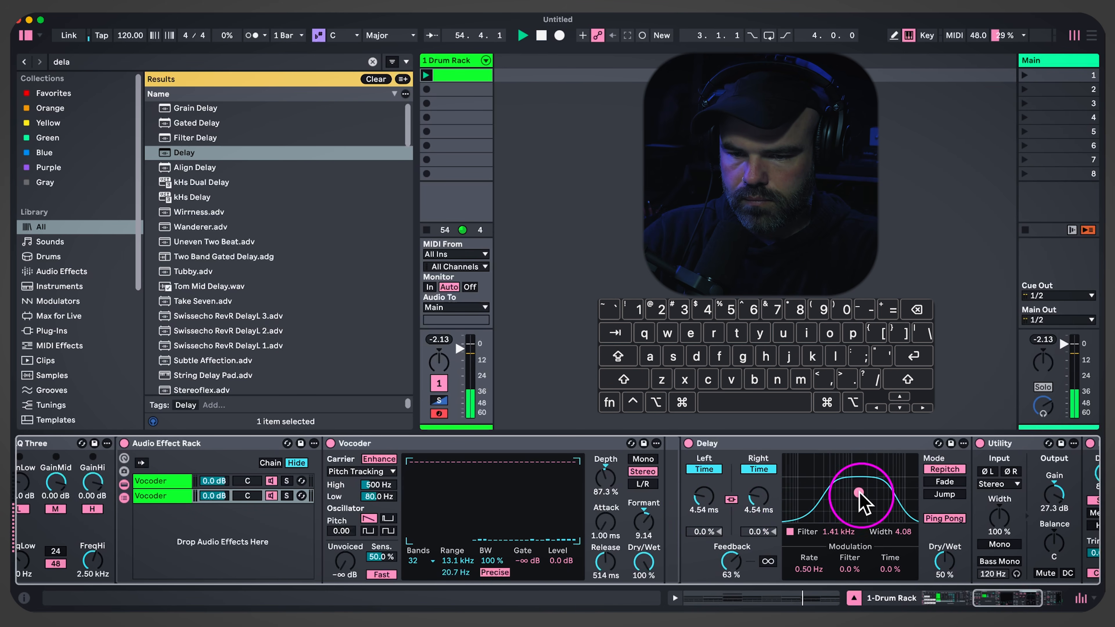
pyautogui.moveTo(769, 504); pyautogui.dragTo(769, 513)
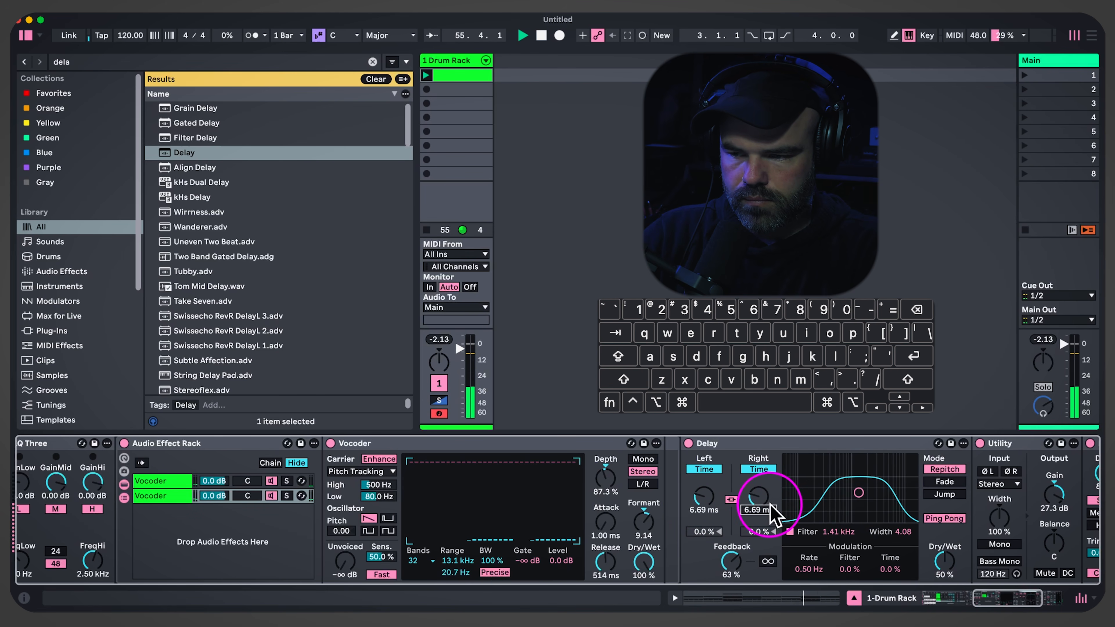
# Map the second slot of the Vocoder pad's Envelope MIDI to the new Delay's left time, using unipolar modulation
pyautogui.hscroll(-15, 268, 552)
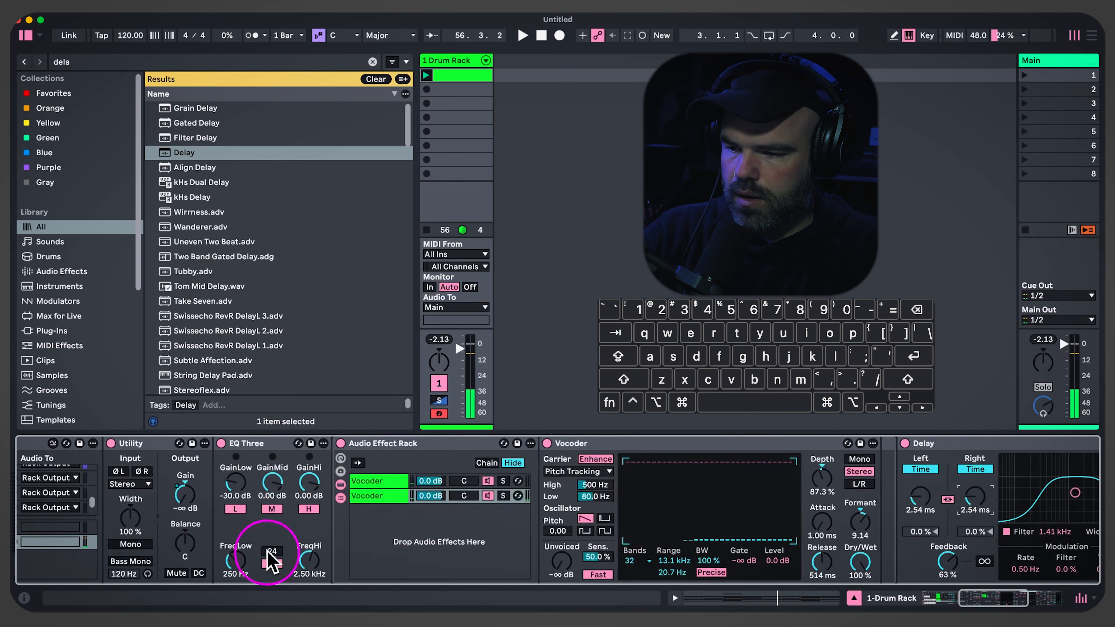
pyautogui.click(107, 493)
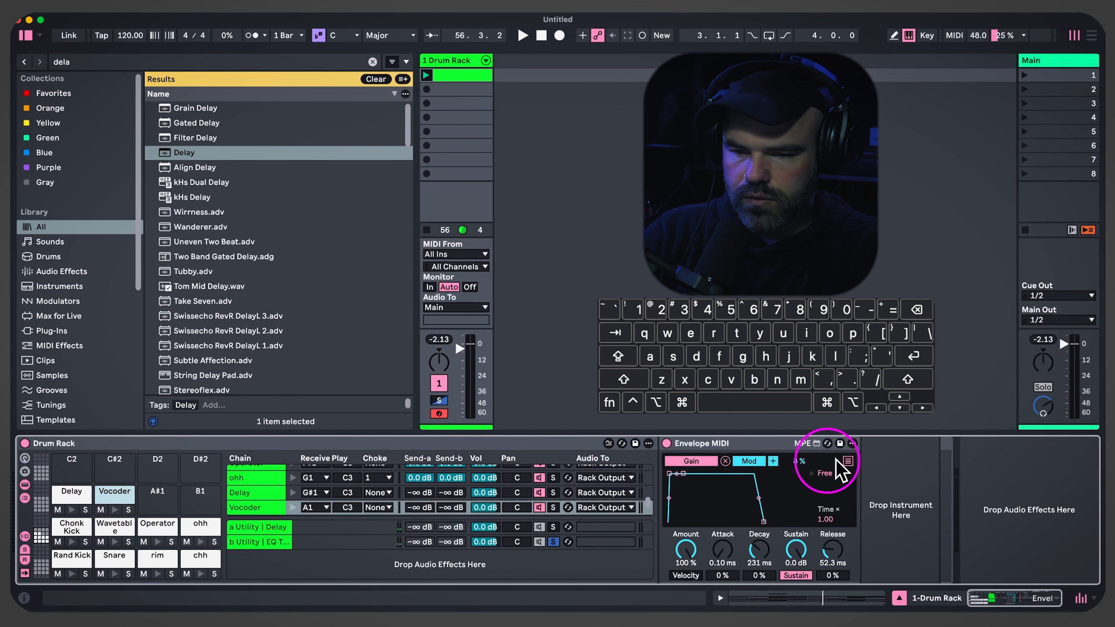
pyautogui.click(846, 462)
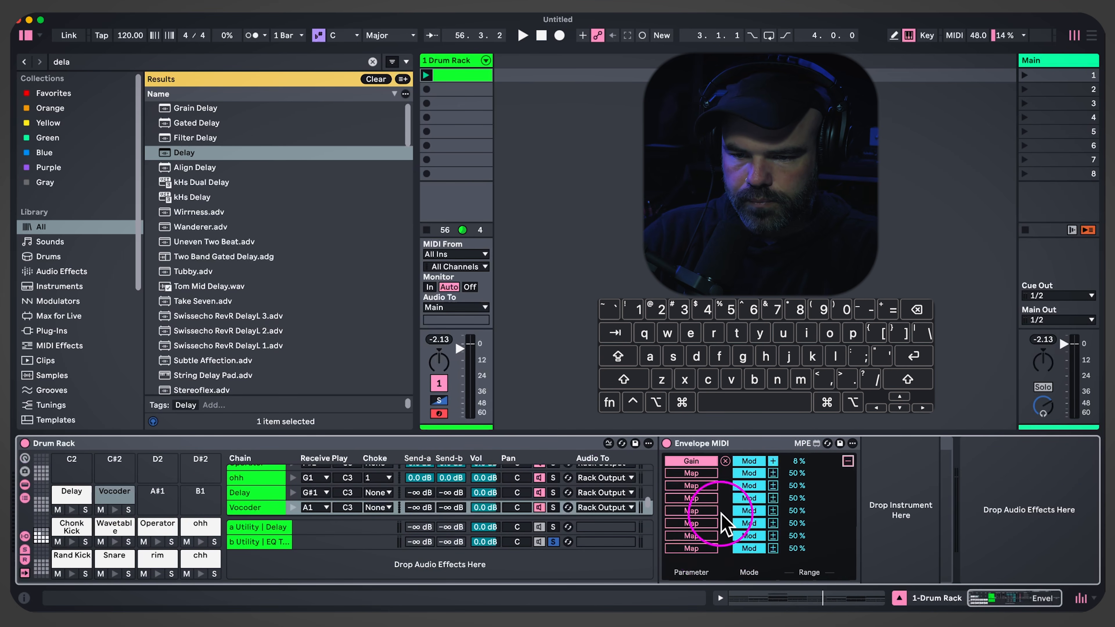
pyautogui.click(711, 475)
pyautogui.click(107, 504)
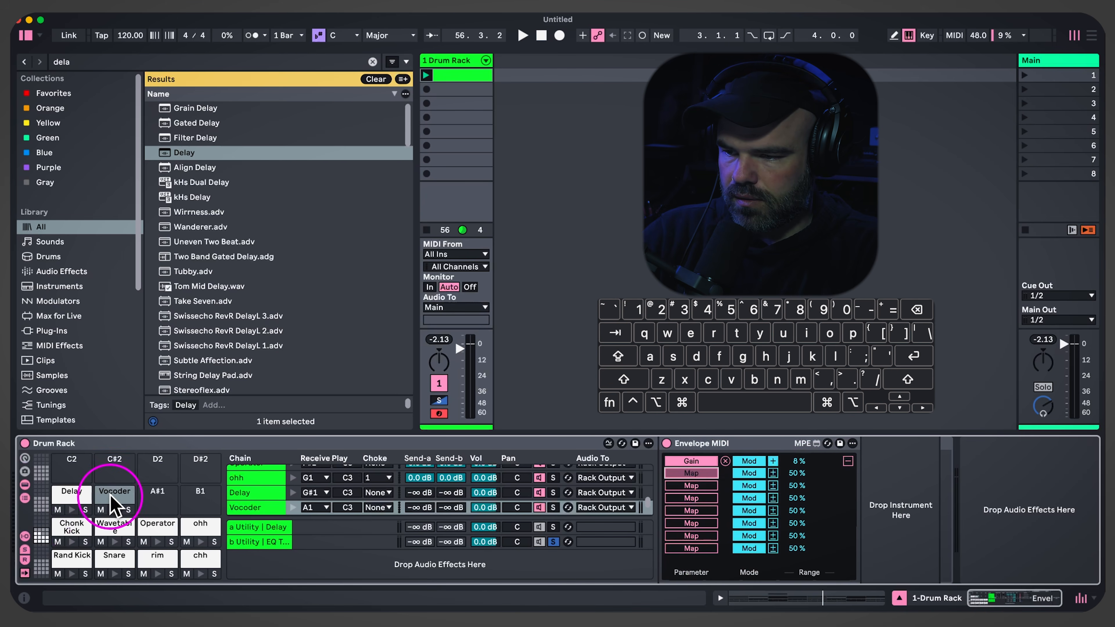
pyautogui.click(260, 541)
pyautogui.click(832, 522)
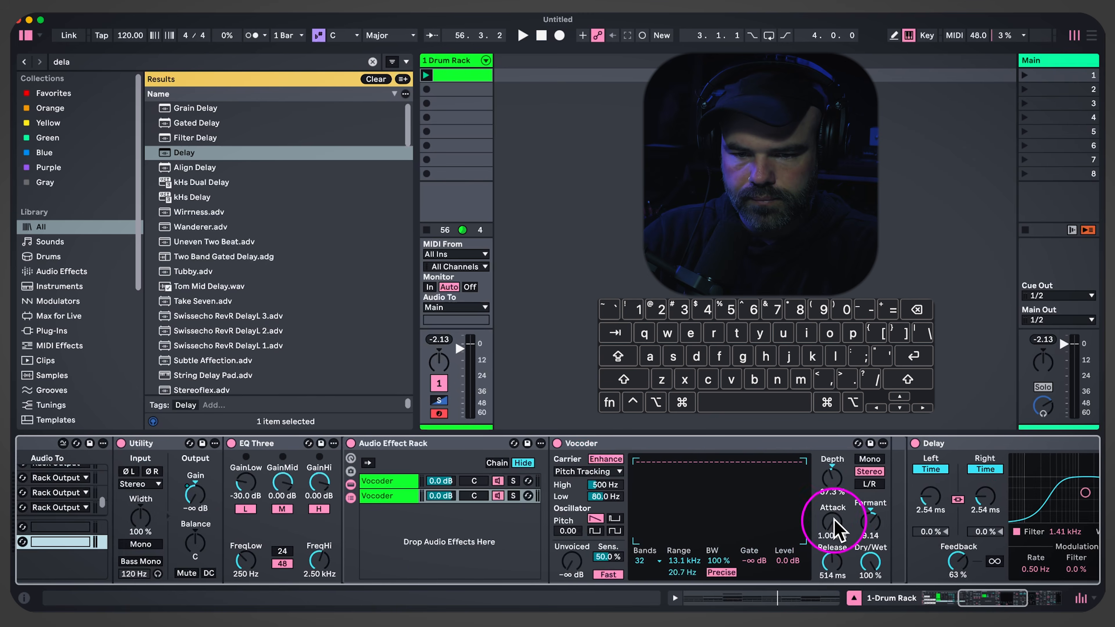
pyautogui.hscroll(5, 835, 520)
pyautogui.hscroll(-15, 667, 515)
pyautogui.hscroll(-3, 368, 511)
pyautogui.click(116, 495)
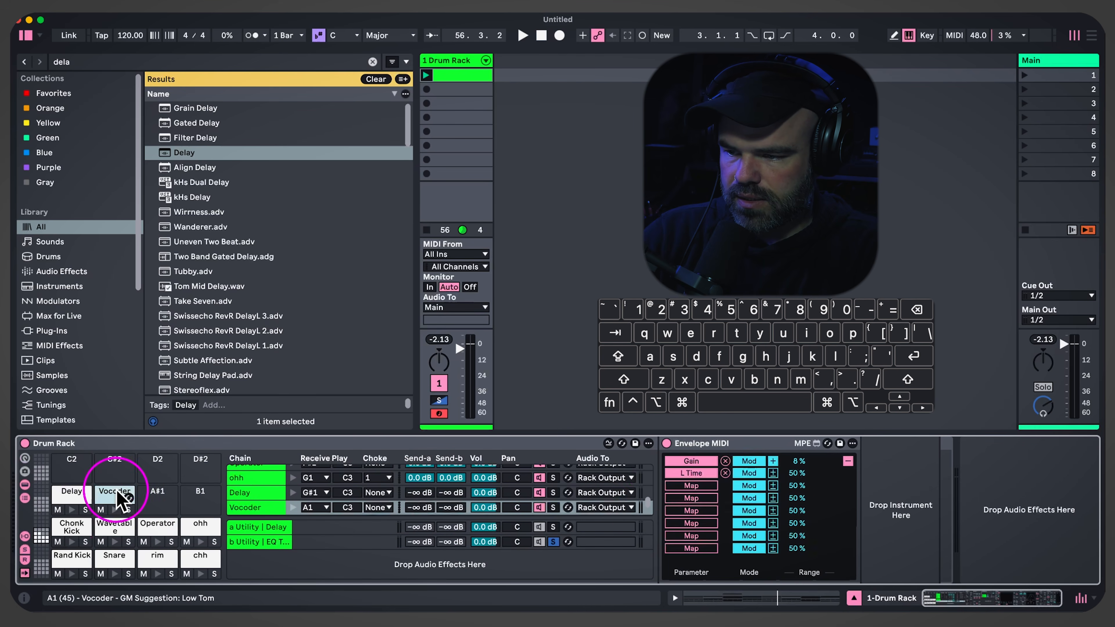
pyautogui.click(773, 473)
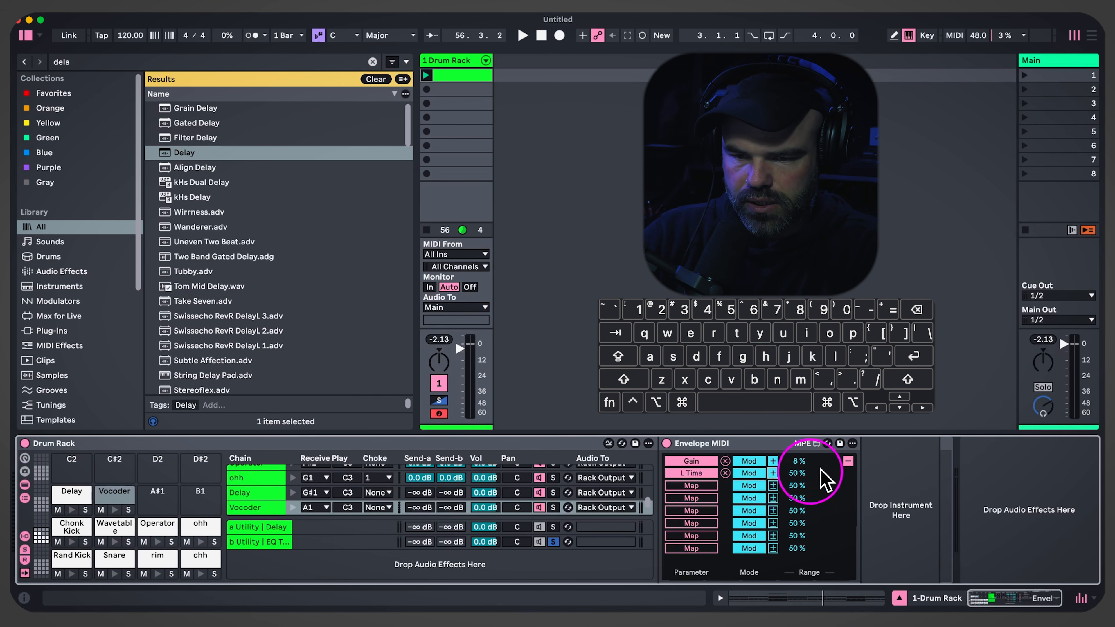
pyautogui.click(847, 460)
# During playback, shape the Vocoder pad's envelope with Attack 10.1 ms, Decay 466 ms, Sustain −5.8 dB and Release 154 ms
pyautogui.moveTo(722, 553); pyautogui.dragTo(722, 545)
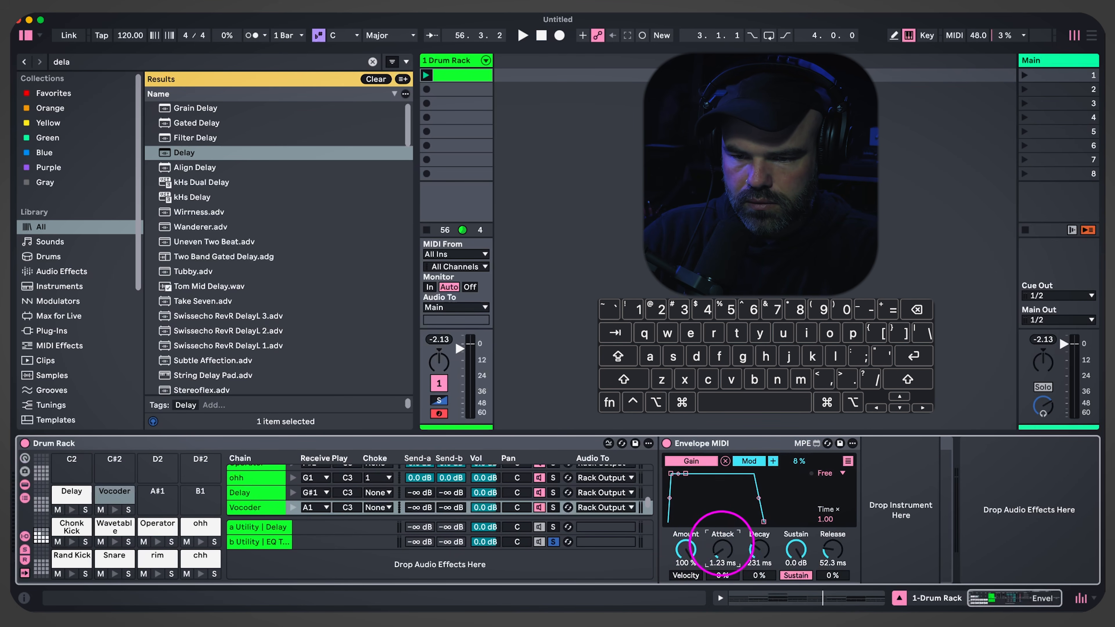
pyautogui.press('space')
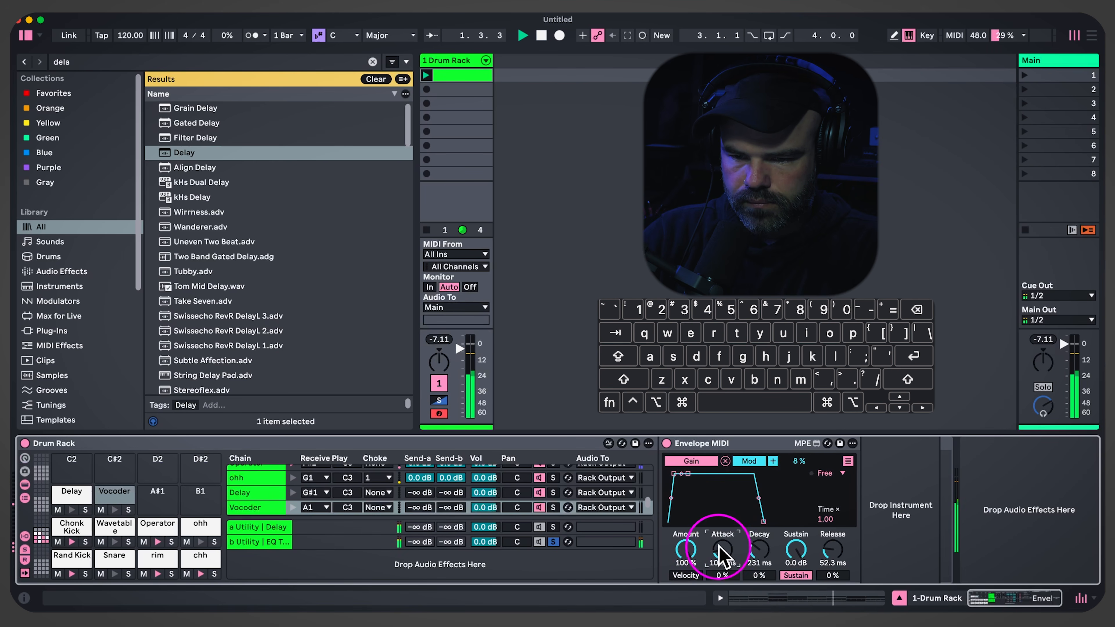
pyautogui.moveTo(759, 545); pyautogui.dragTo(760, 557)
pyautogui.moveTo(834, 554); pyautogui.dragTo(834, 546)
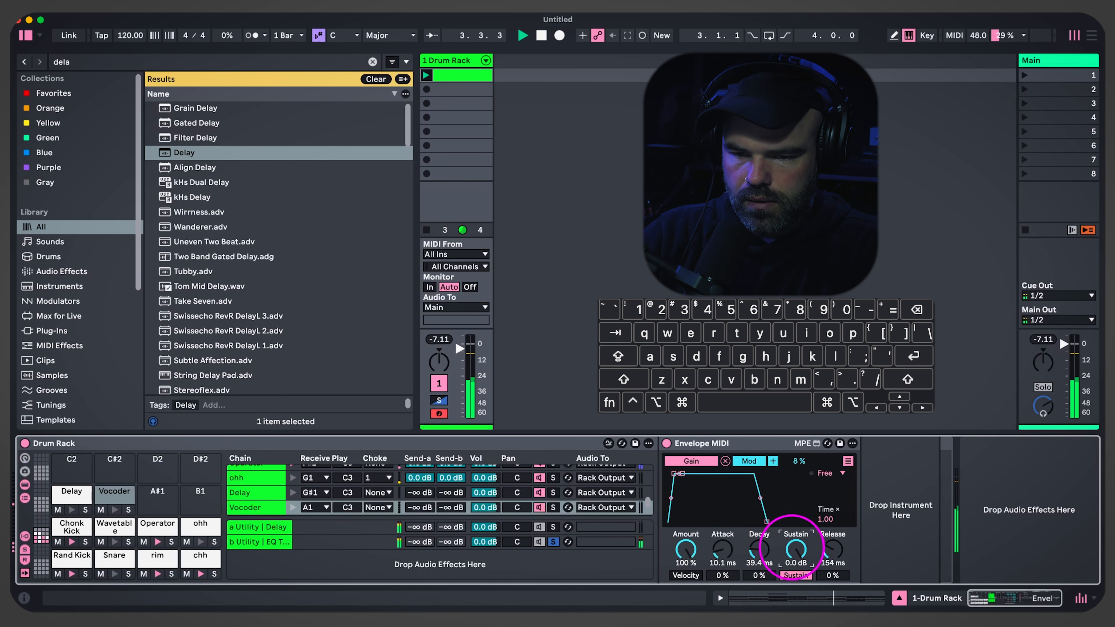
pyautogui.moveTo(795, 564)
pyautogui.mouseDown()
pyautogui.moveTo(784, 592)
pyautogui.moveTo(757, 535)
pyautogui.moveTo(786, 556)
pyautogui.mouseUp()
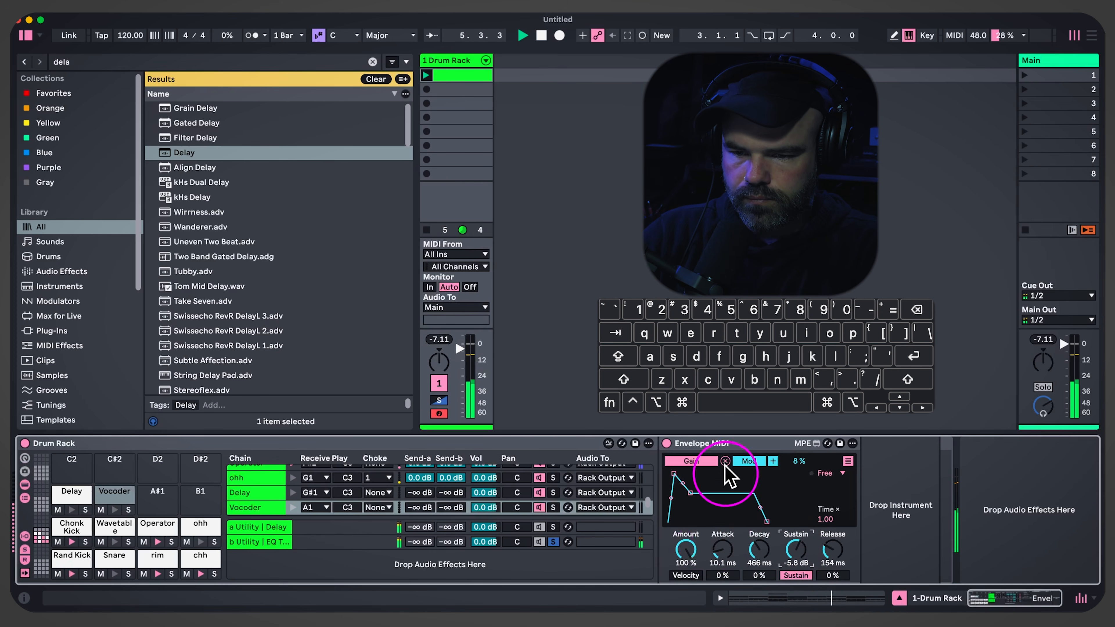
# Find Expression Control in the browser and place it after the Vocoder pad's Envelope MIDI
pyautogui.click(713, 444)
pyautogui.press('super+f')
pyautogui.write('expre')
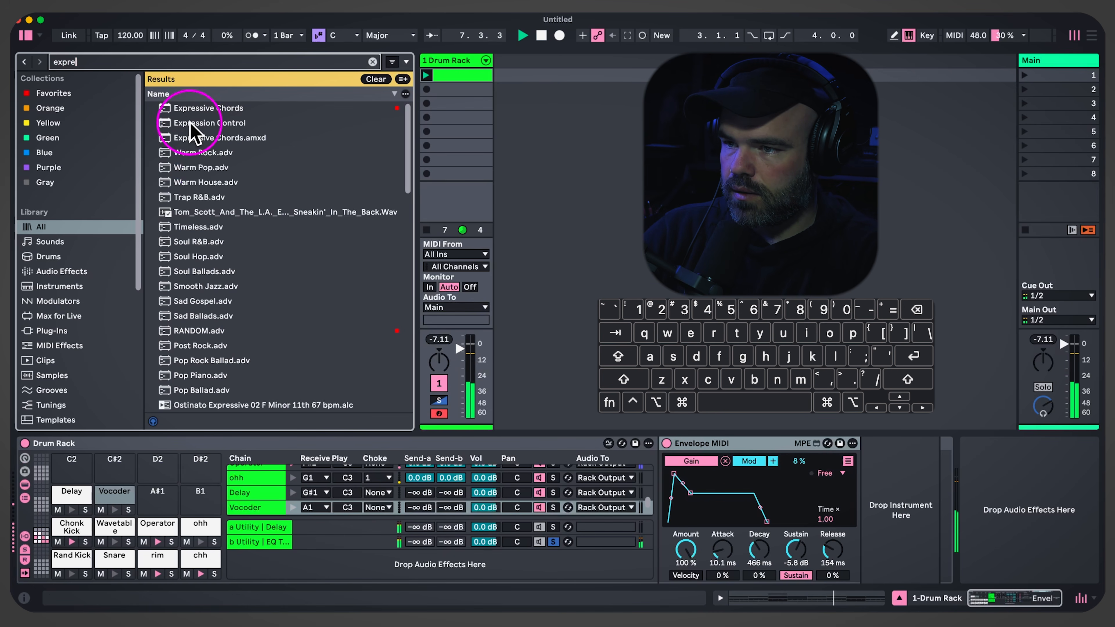
pyautogui.moveTo(191, 126); pyautogui.dragTo(888, 543)
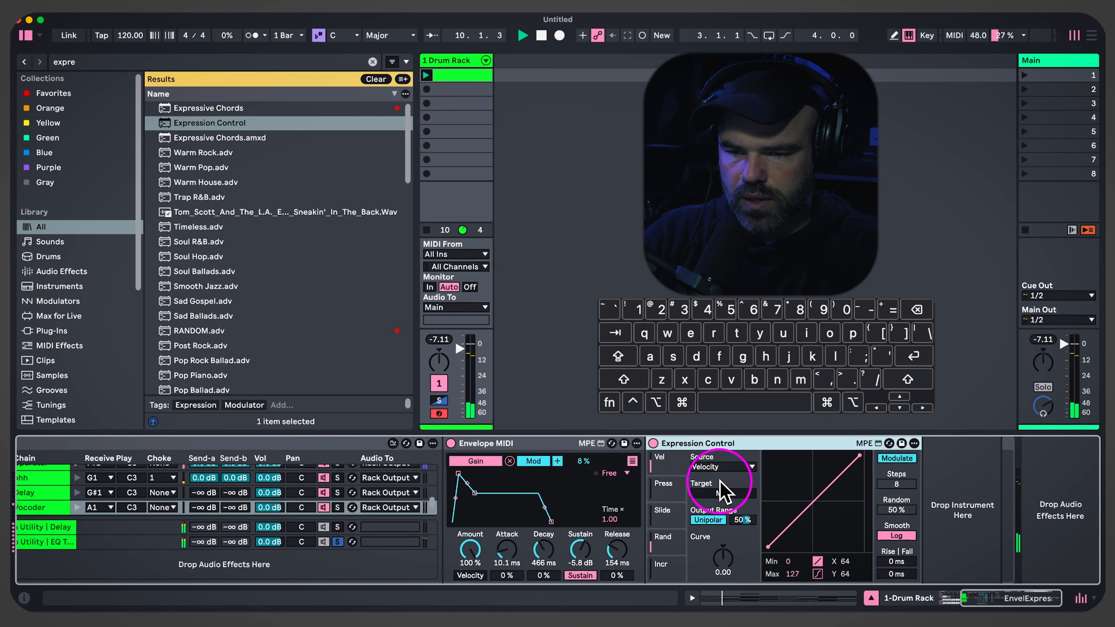
# Map Expression Control's existing Random source to the envelope's Decay with a 12 % output range
pyautogui.click(665, 537)
pyautogui.click(717, 494)
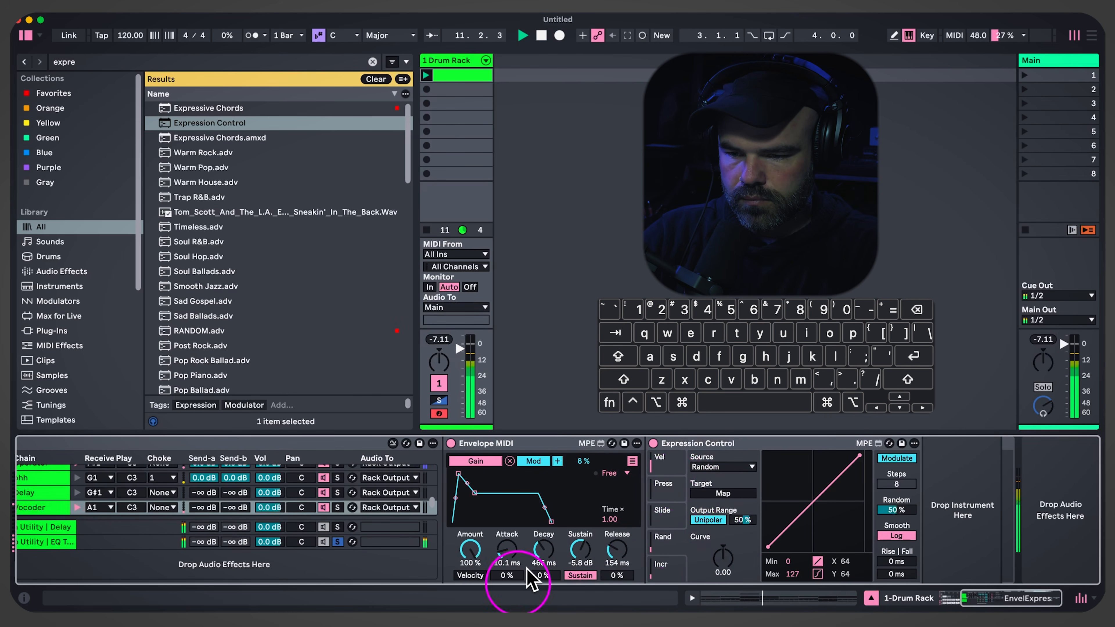
pyautogui.click(543, 549)
pyautogui.moveTo(750, 521); pyautogui.dragTo(750, 535)
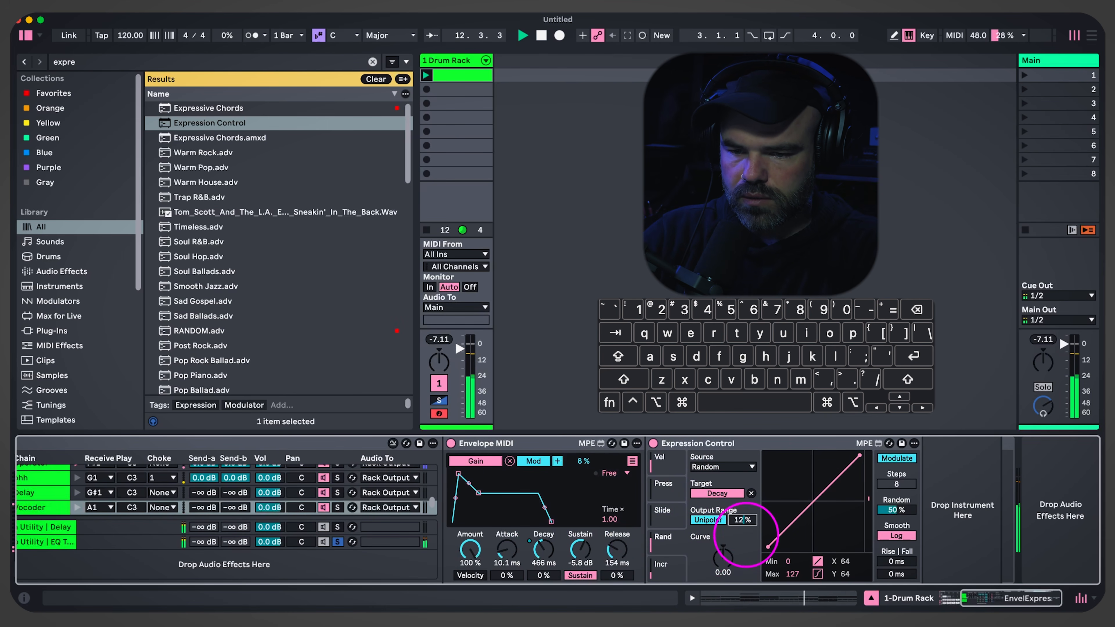
# Change the Increment source to Random and map it to the envelope's Attack with a 7 % output range
pyautogui.click(658, 568)
pyautogui.click(721, 466)
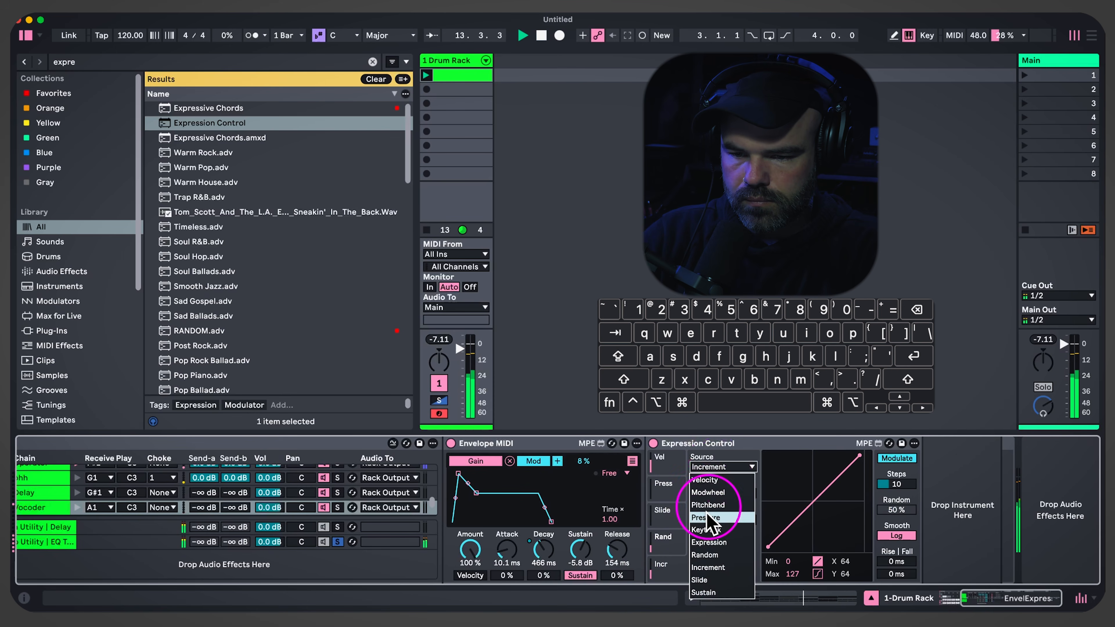
pyautogui.click(706, 555)
pyautogui.click(713, 494)
pyautogui.click(506, 549)
pyautogui.moveTo(756, 519); pyautogui.dragTo(749, 526)
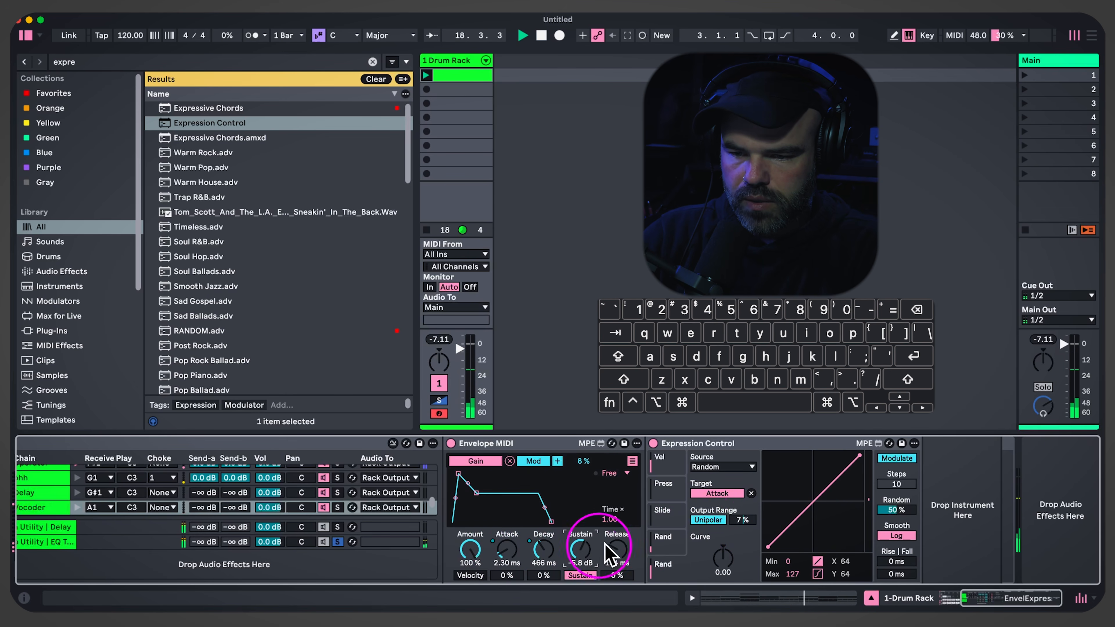
# Change the Slide source to Random and map it to the envelope's Sustain with a bipolar 34 % output range
pyautogui.click(729, 467)
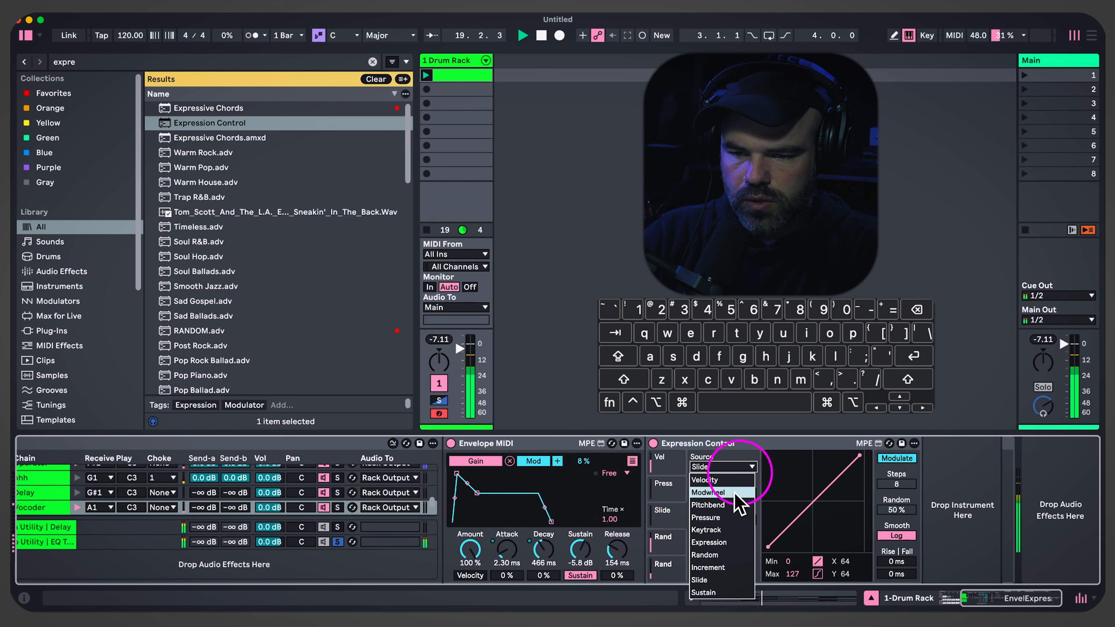
pyautogui.click(717, 554)
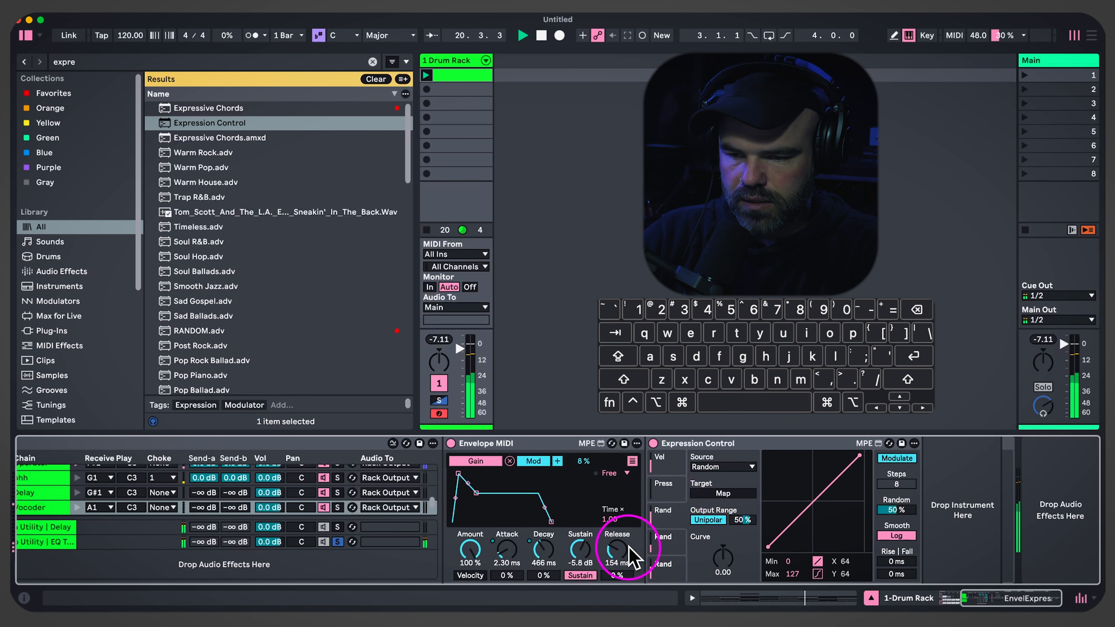
pyautogui.click(586, 551)
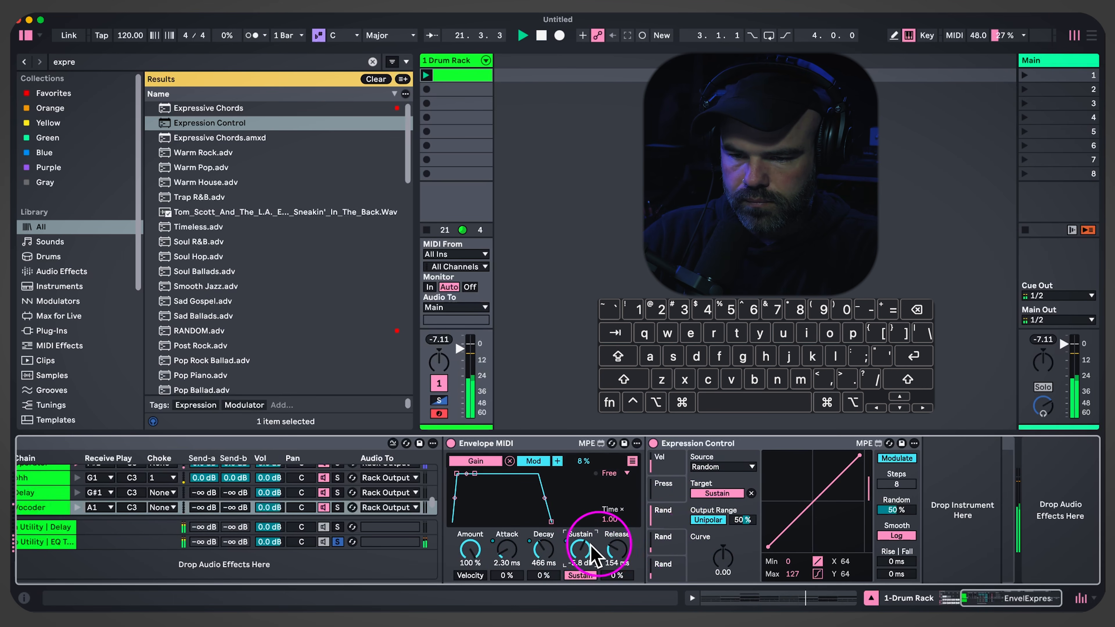
pyautogui.click(708, 519)
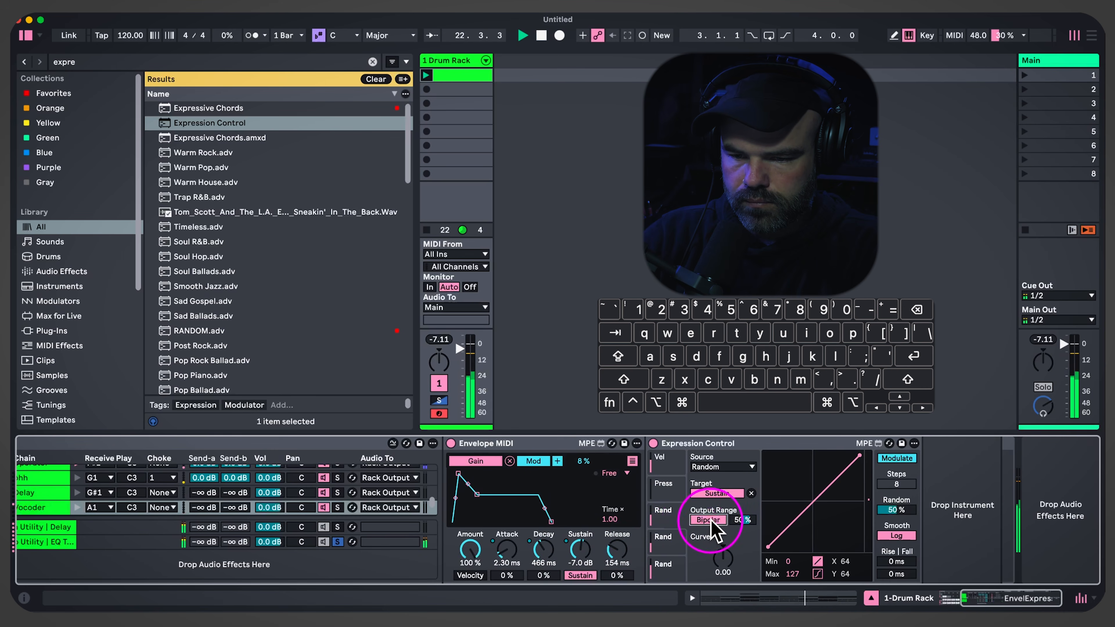
pyautogui.moveTo(743, 520); pyautogui.dragTo(743, 525)
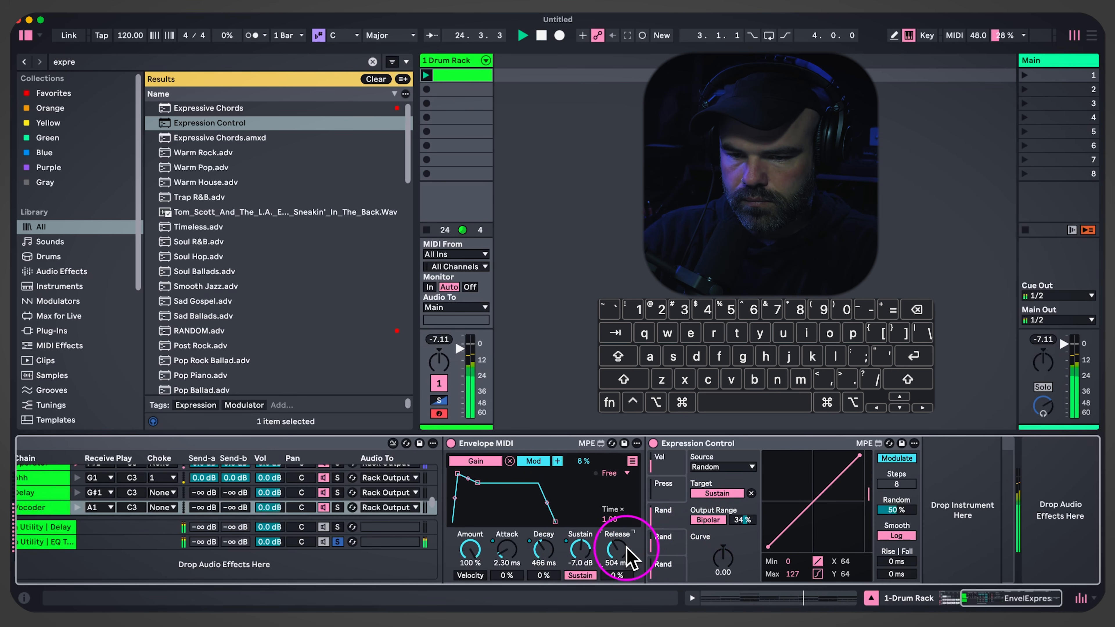
# Change the Pressure source to Random and map it to the envelope's Release with a 19 % output range
pyautogui.click(667, 487)
pyautogui.click(720, 466)
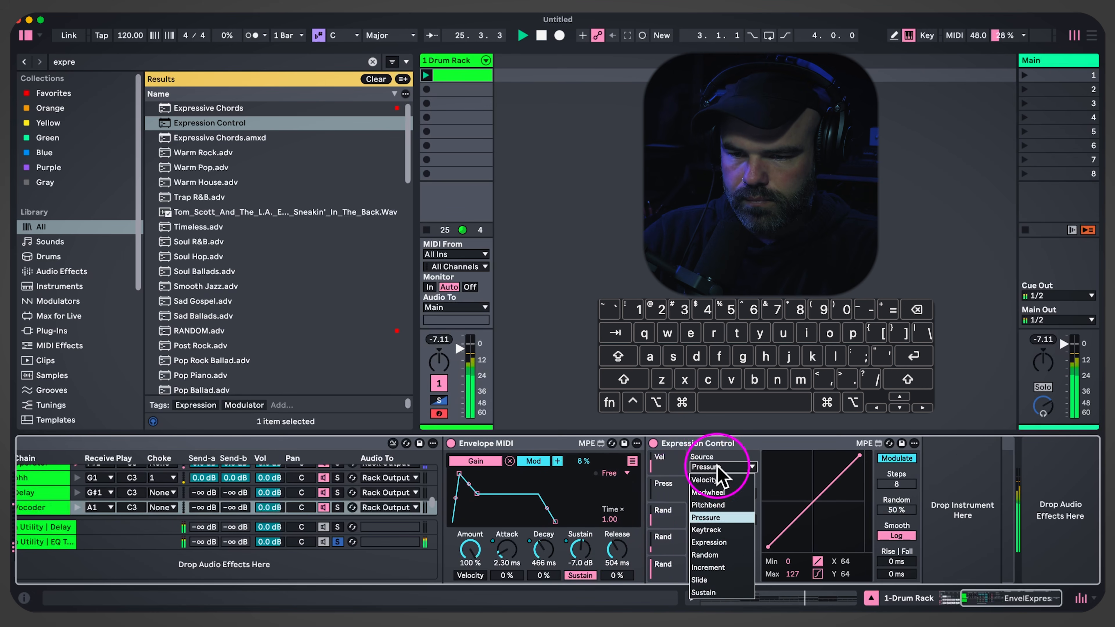
pyautogui.click(704, 555)
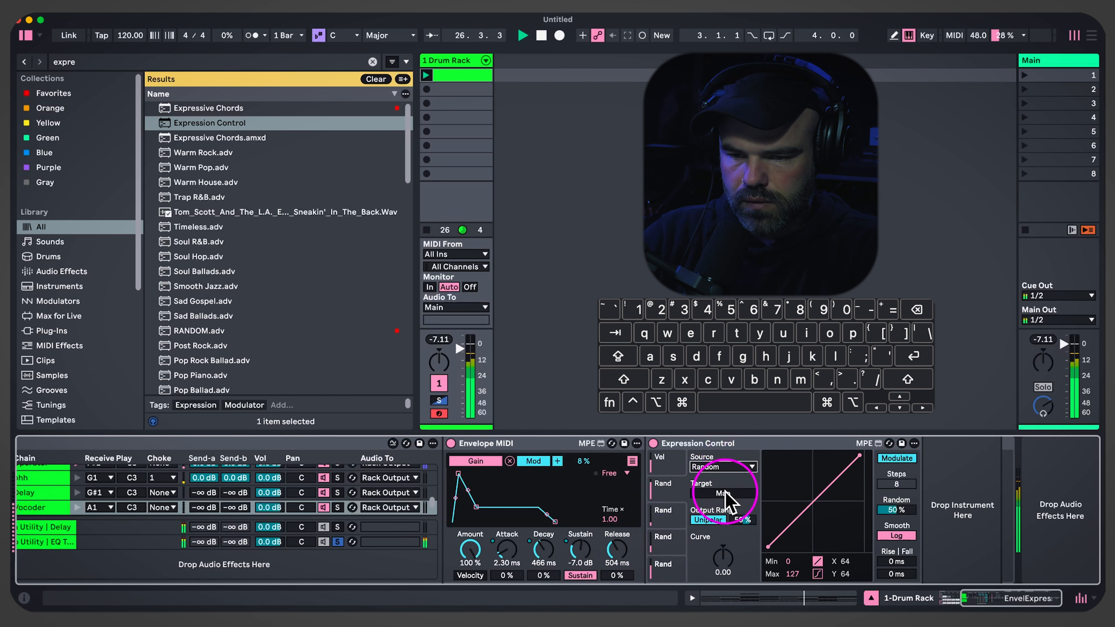
pyautogui.click(616, 549)
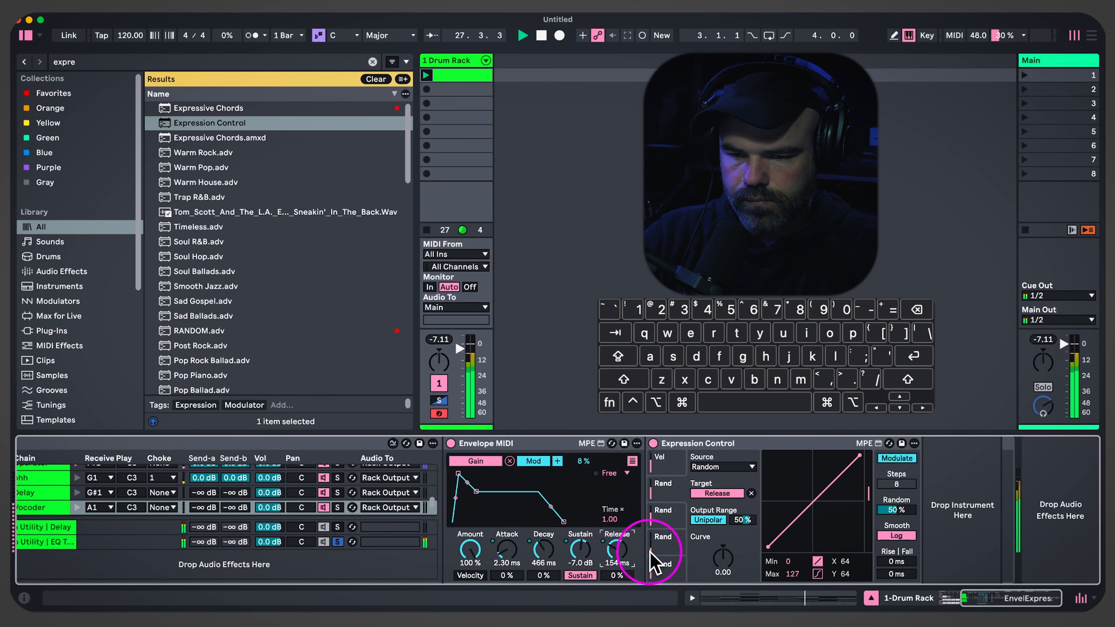
pyautogui.moveTo(742, 519); pyautogui.dragTo(744, 528)
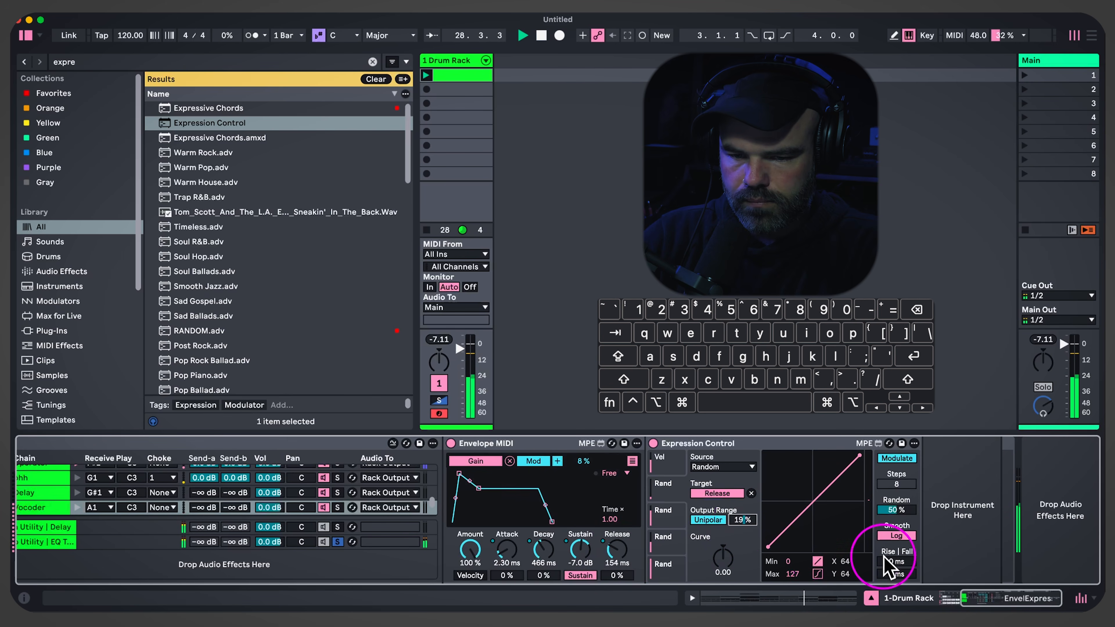
# Return to the Vocoder pad and open return chain b to examine its effect devices
pyautogui.hscroll(-5, 511, 480)
pyautogui.doubleClick(108, 491)
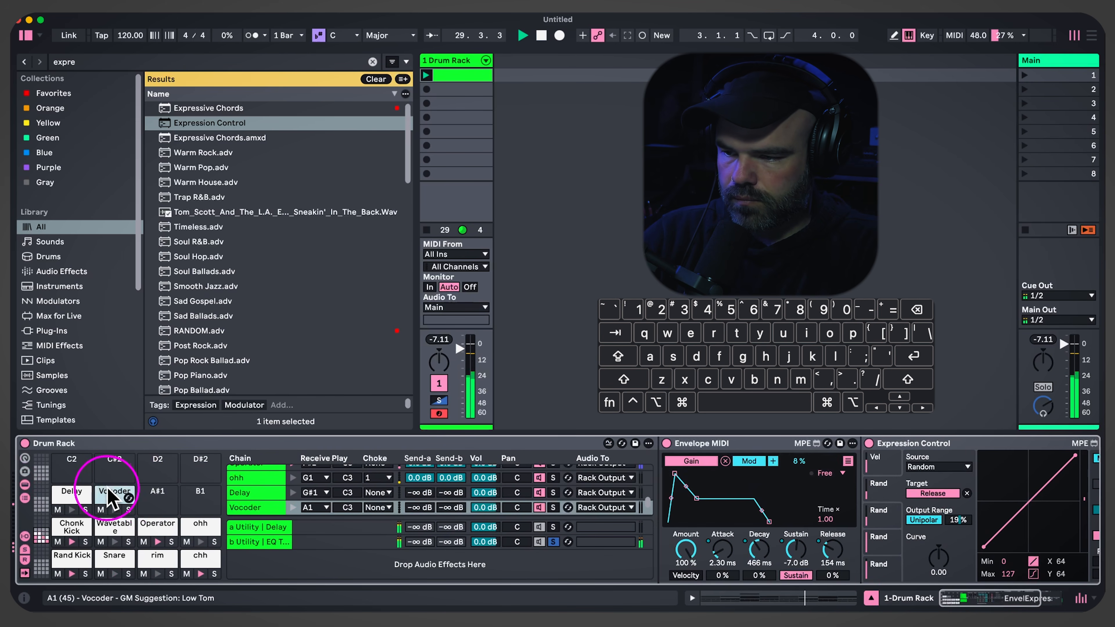
pyautogui.doubleClick(108, 491)
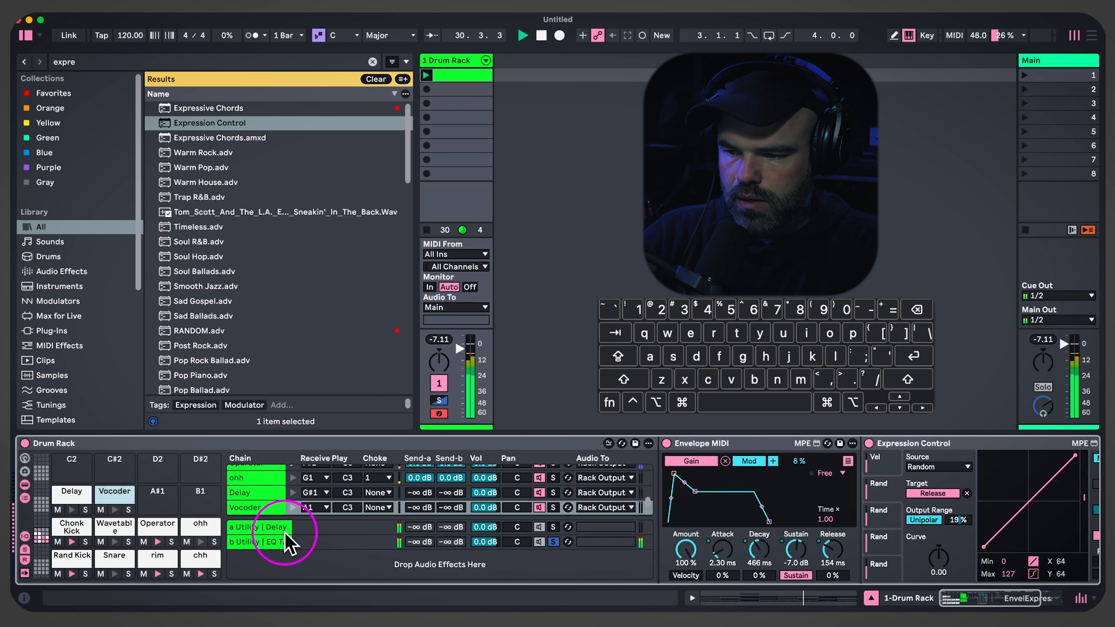
pyautogui.click(281, 541)
pyautogui.hscroll(5, 566, 549)
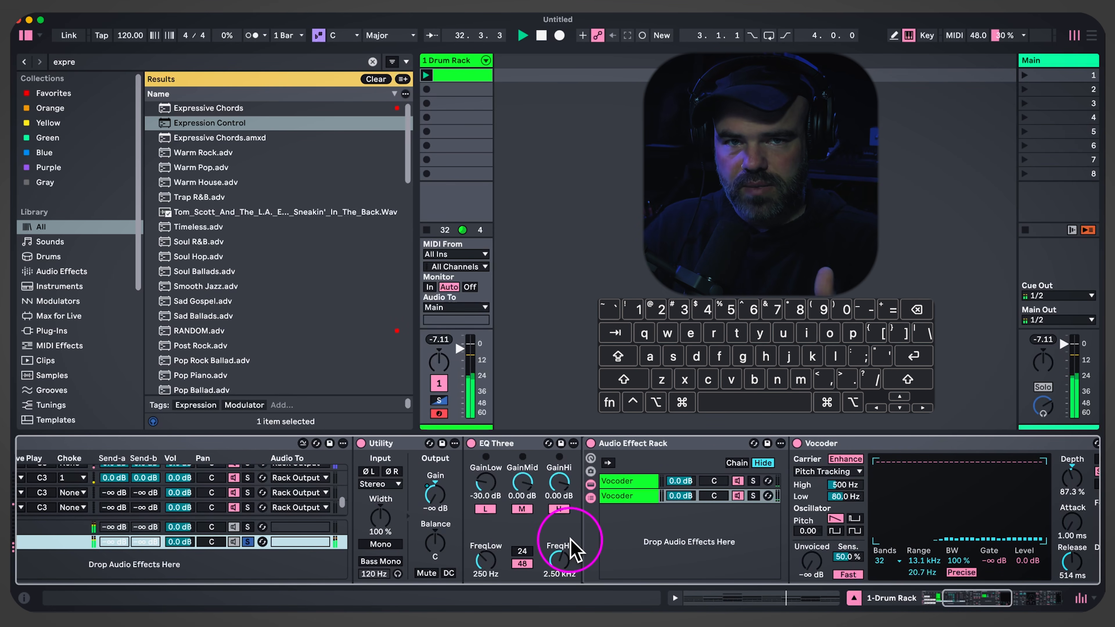
# Open the drum clip's notes, select the hits from 1.2 to 1.2.3, and return to the Drum Rack devices
pyautogui.doubleClick(455, 76)
pyautogui.moveTo(536, 205); pyautogui.dragTo(468, 346)
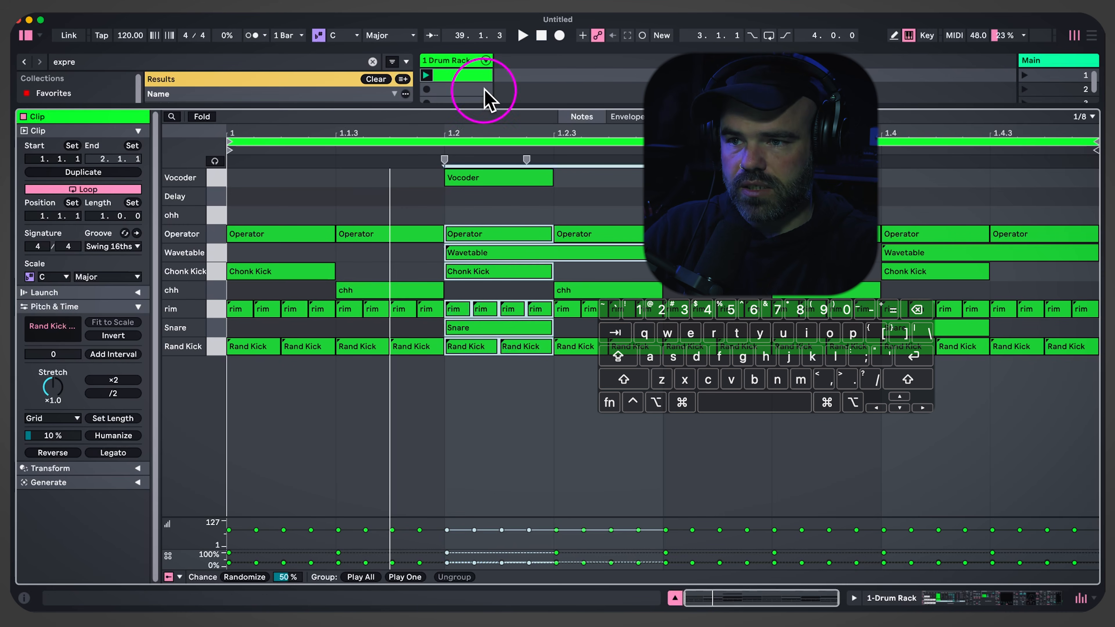
pyautogui.doubleClick(456, 63)
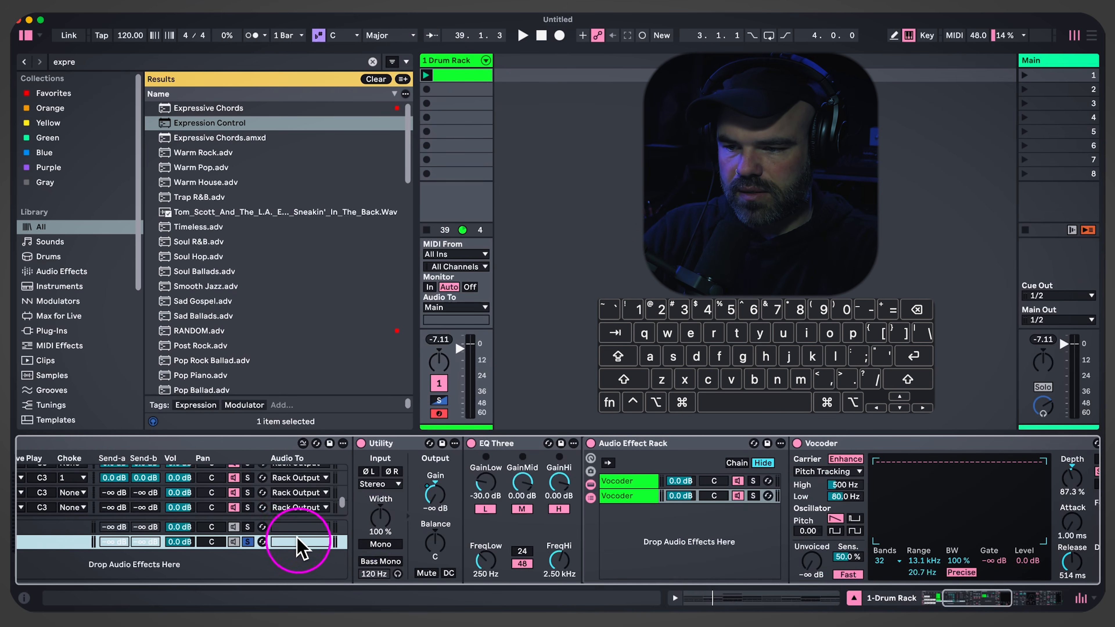
# Play the loop and lower the Drum Buss output in return chain b to -5.30 dB
pyautogui.hscroll(-10, 356, 549)
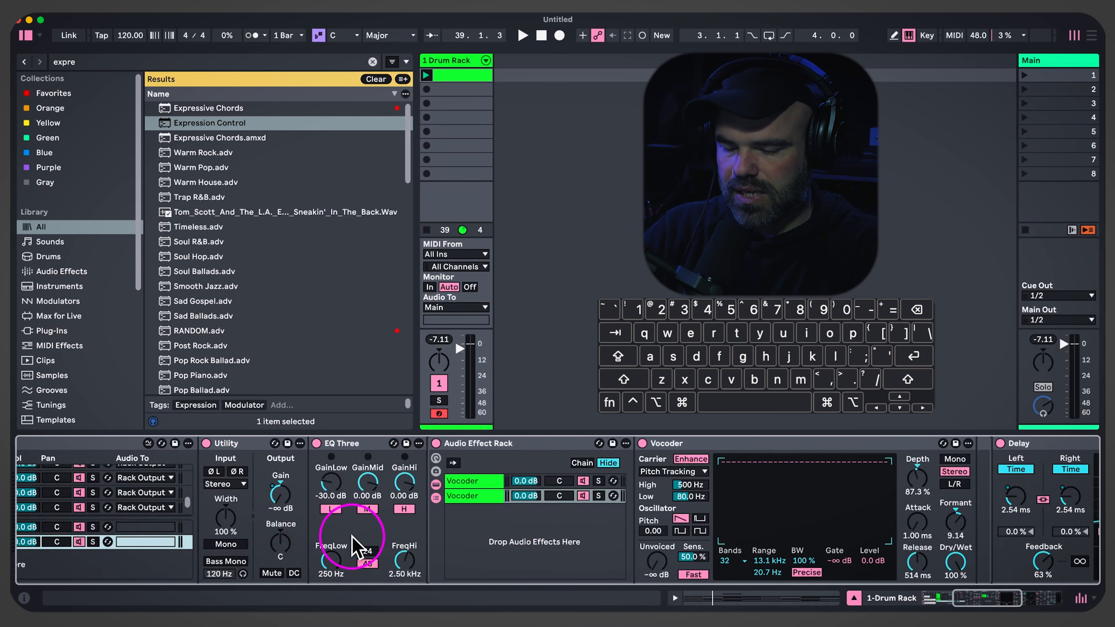
pyautogui.press('space')
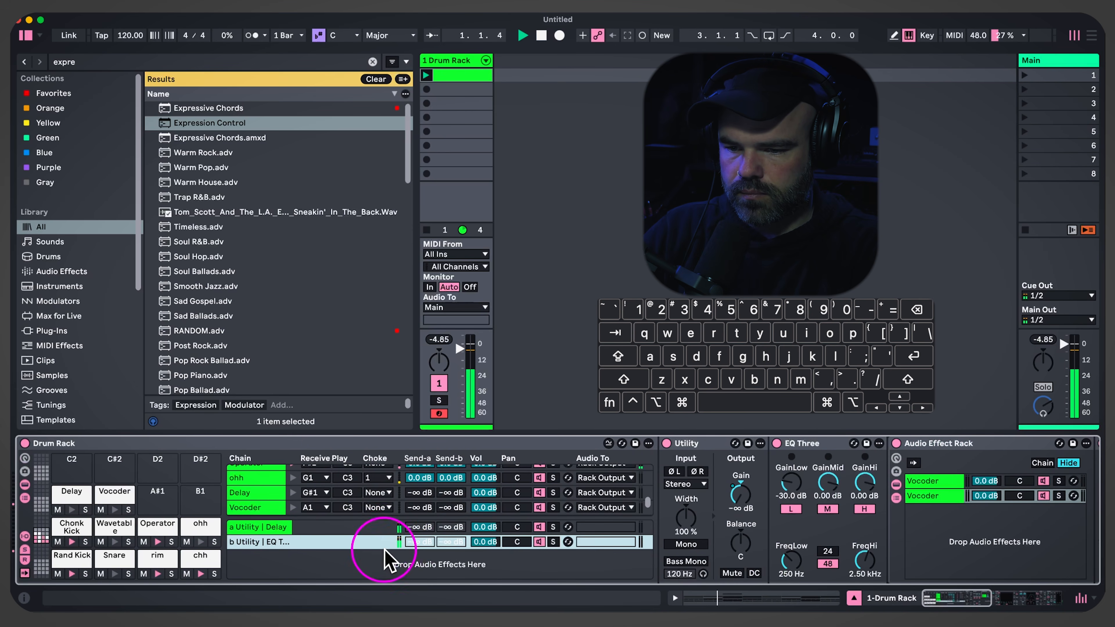
pyautogui.hscroll(15, 439, 549)
pyautogui.hscroll(10, 456, 567)
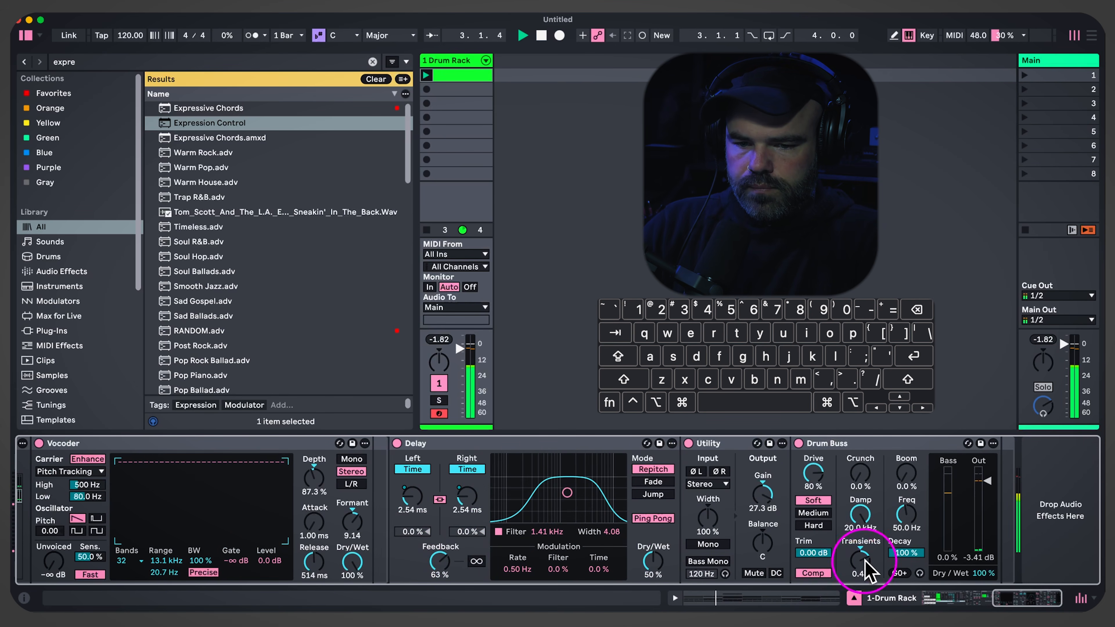
pyautogui.moveTo(987, 480); pyautogui.dragTo(987, 483)
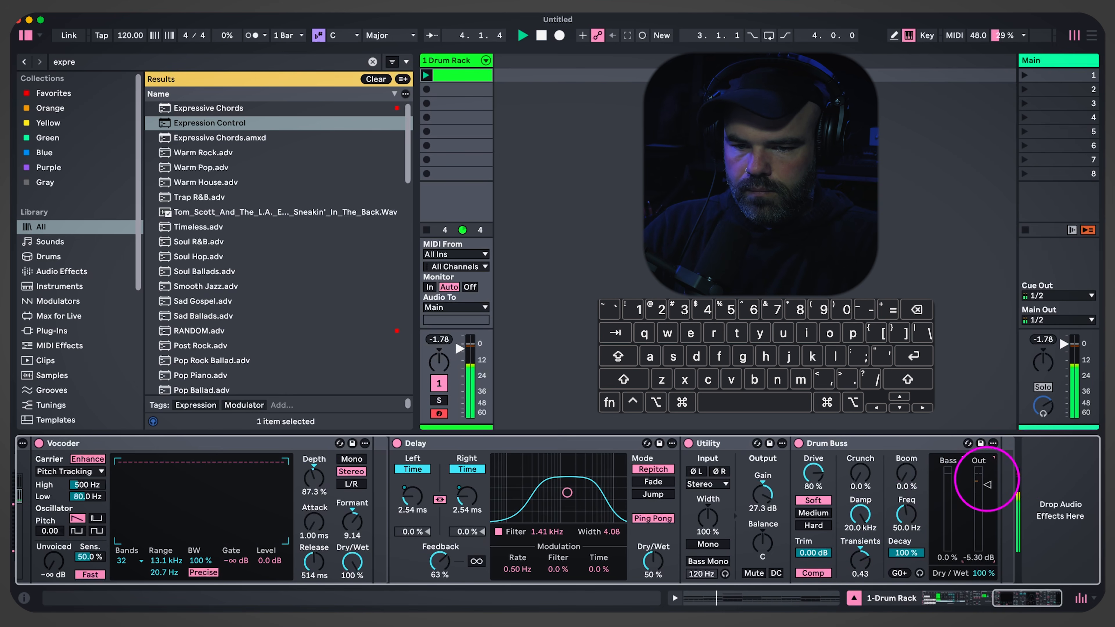
pyautogui.hscroll(-20, 672, 527)
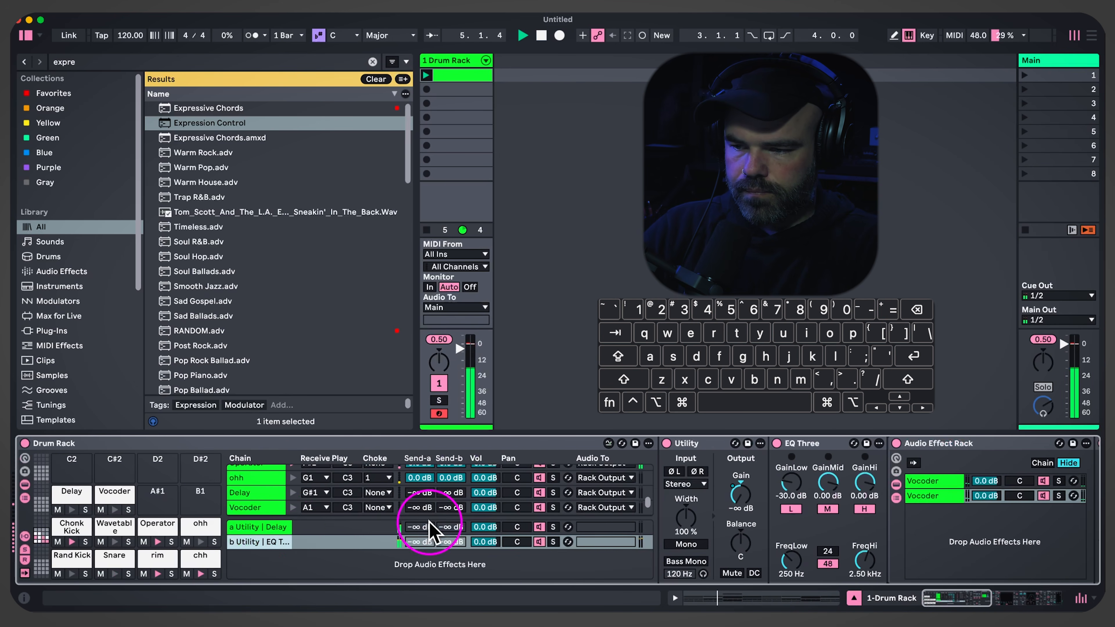
# In the drum clip, add a Vocoder note from 1.3.3 to 1.4.3 and move the 1.2 Vocoder note to just after 1.1.3
pyautogui.click(481, 79)
pyautogui.click(529, 174)
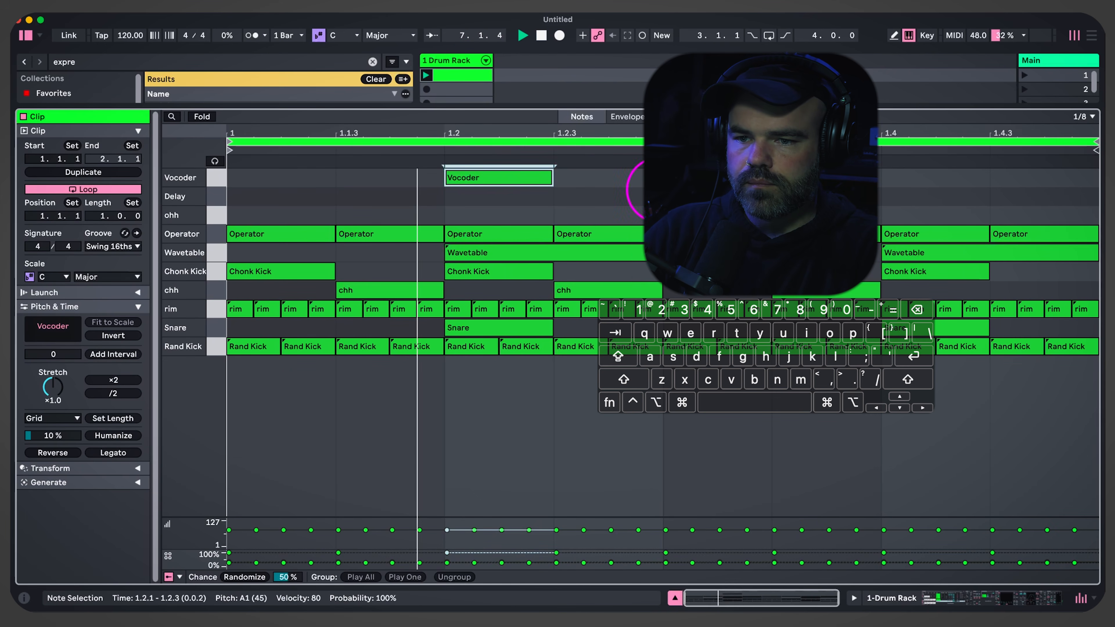
pyautogui.doubleClick(880, 180)
pyautogui.hotkey('shift', 'Right')
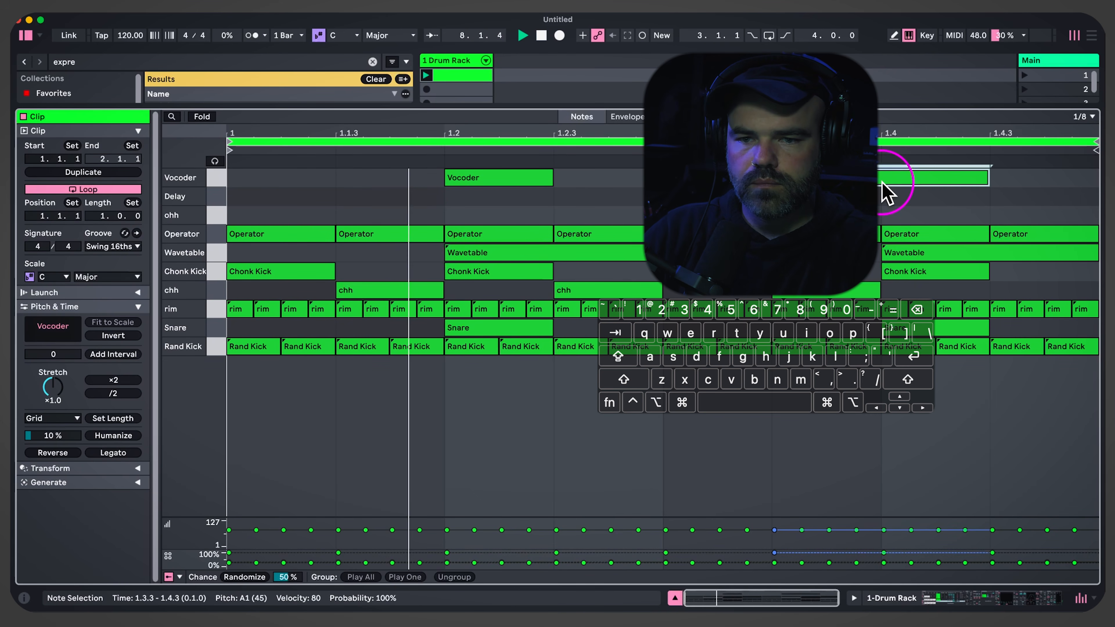
pyautogui.moveTo(484, 177); pyautogui.dragTo(386, 183)
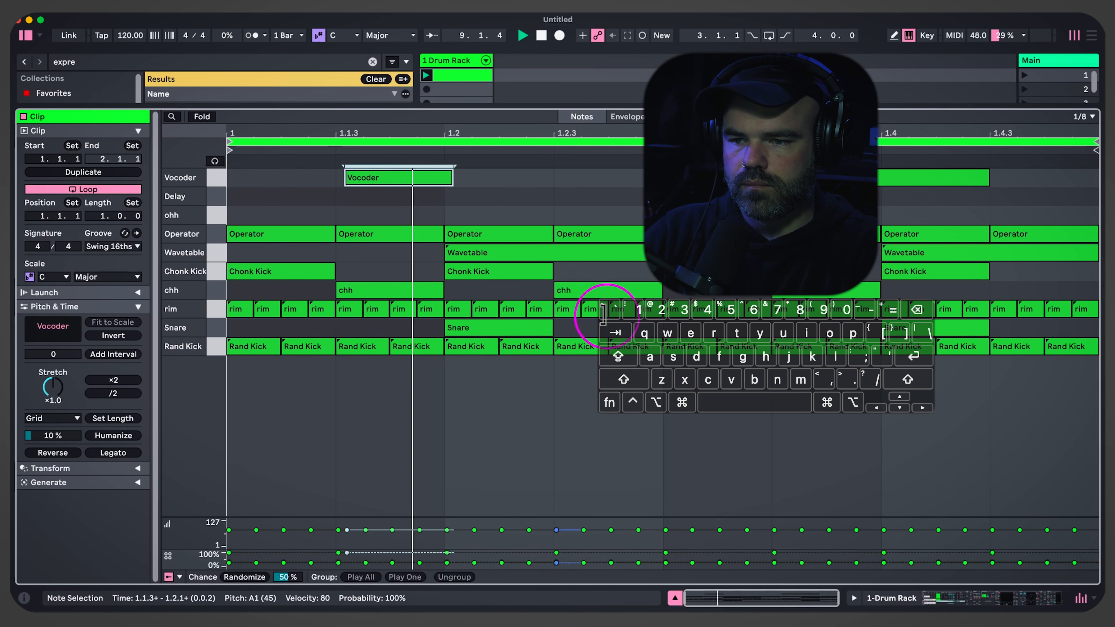
# Set the grid to 1/16, shorten the selected drum notes at 1.3.3 to sixteenths and repeat them at 1.3.4
pyautogui.moveTo(844, 273); pyautogui.dragTo(804, 363)
pyautogui.press('super+1')
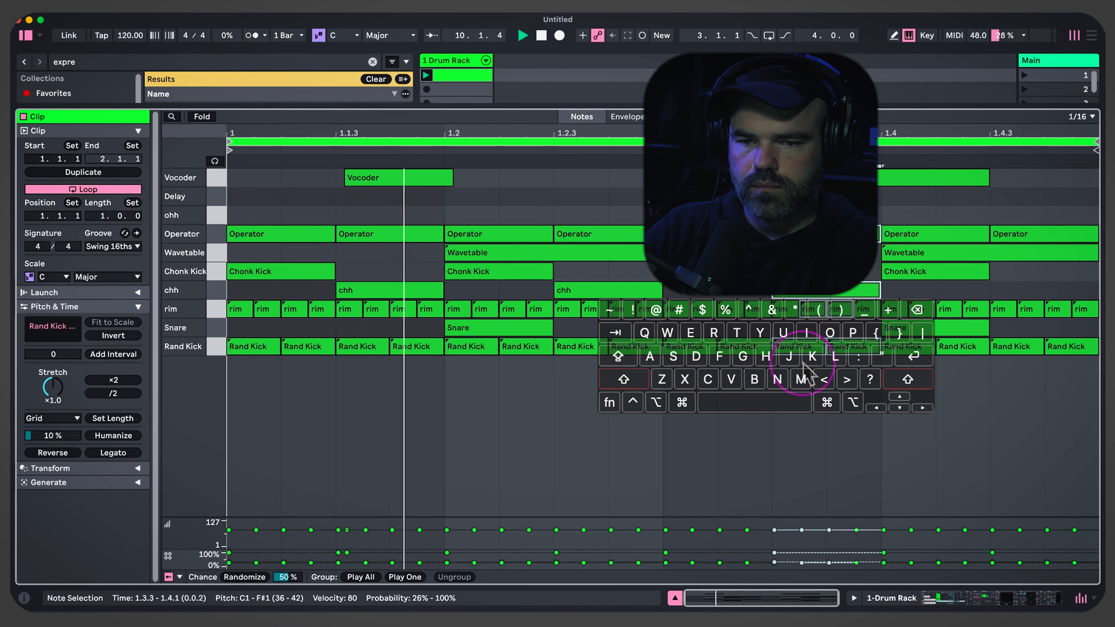
pyautogui.hotkey('shift', 'Left')
pyautogui.press('Right')
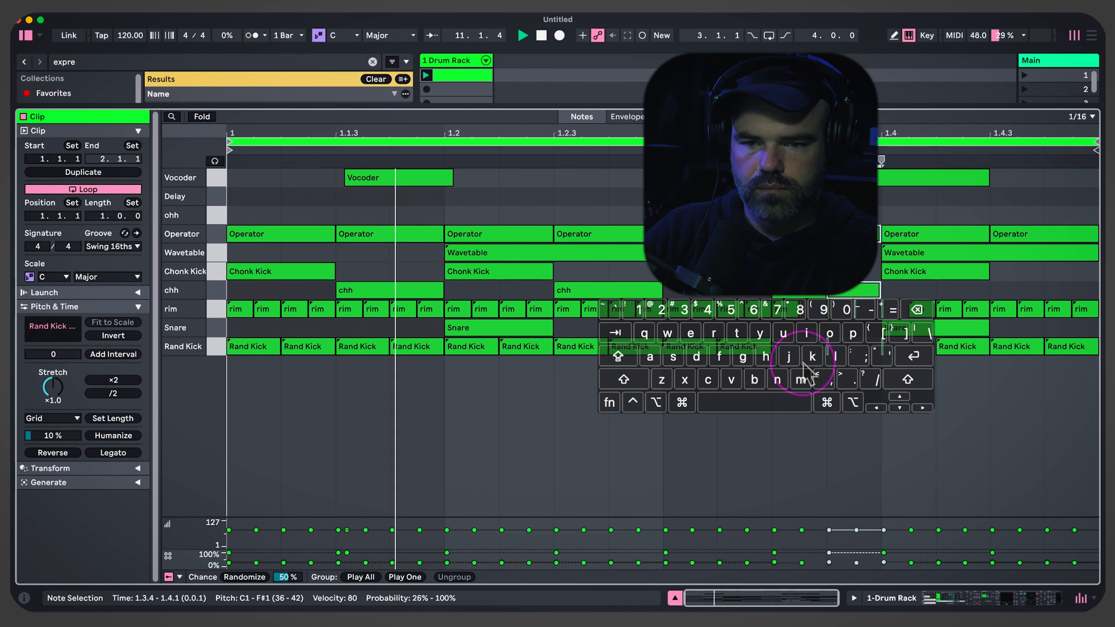
# Shorten the Chonk Kick note on beat 1.3 to a sixteenth and duplicate it to 1.3.2 and 1.3.3
pyautogui.click(694, 271)
pyautogui.hotkey('shift', 'Left')
pyautogui.press('super+d')
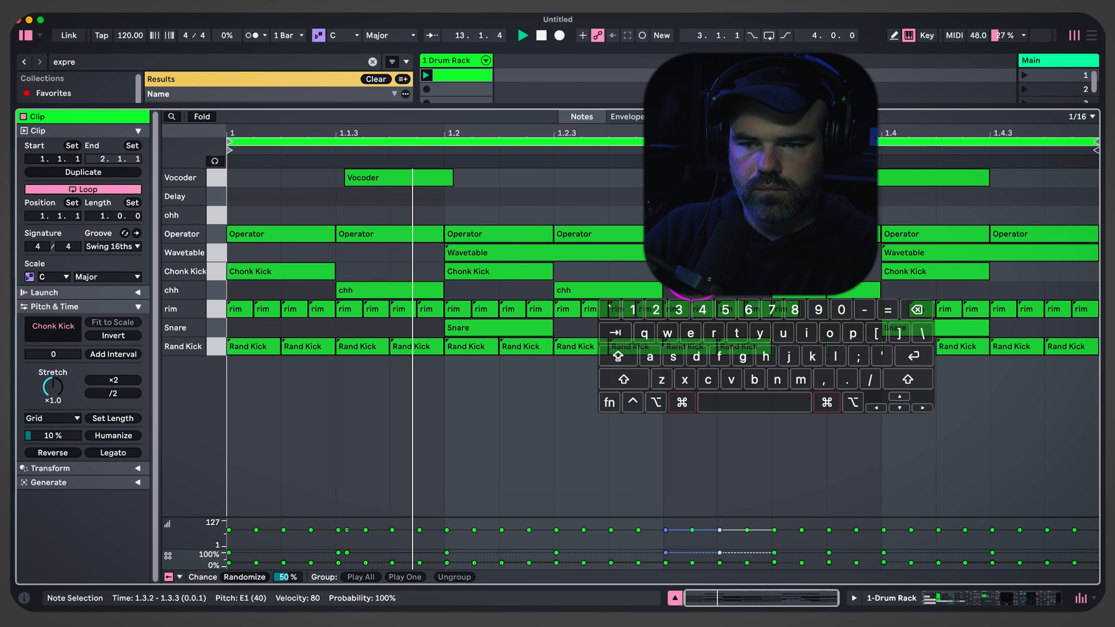
pyautogui.press('super+d')
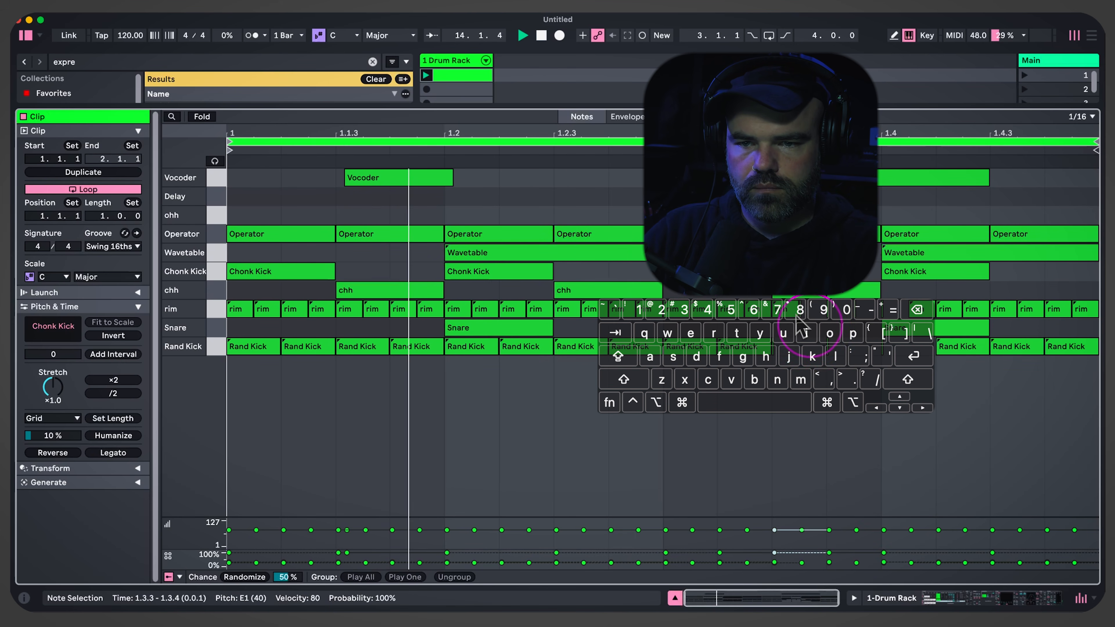
# In return chain b, set the gain of the Utility after the Delay to 18.3 dB and the Delay filter to 1.32 kHz, width 2.85
pyautogui.click(461, 62)
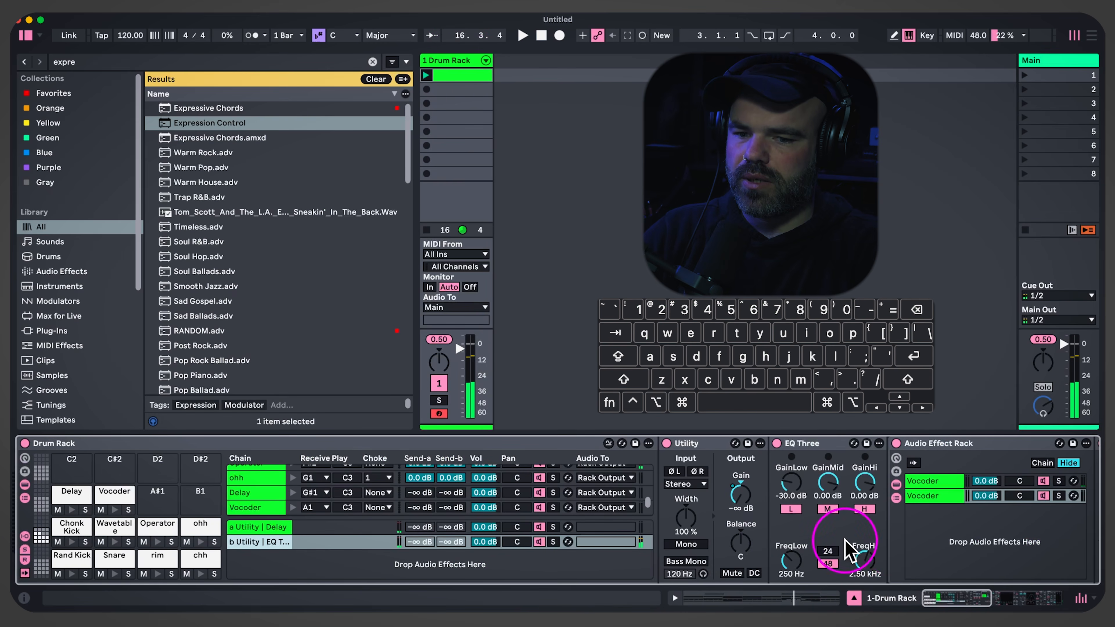
pyautogui.hscroll(15, 846, 541)
pyautogui.moveTo(783, 519); pyautogui.dragTo(758, 493)
pyautogui.moveTo(567, 492); pyautogui.dragTo(565, 501)
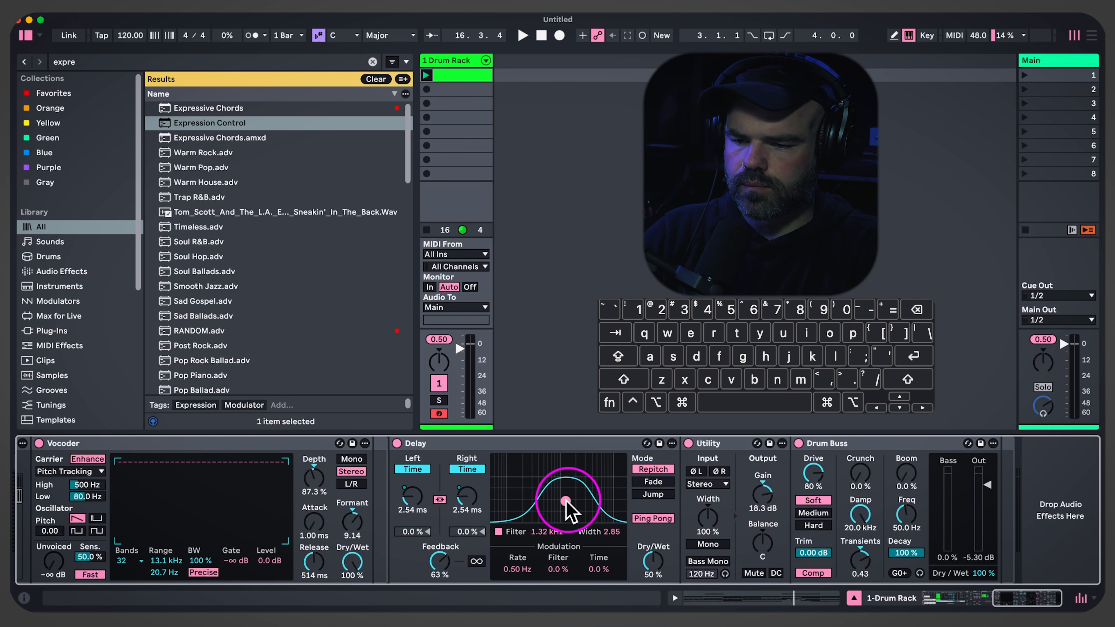
# Play the loop with return chain b's Delay bypassed for comparison, and switch the Delay back on
pyautogui.click(486, 445)
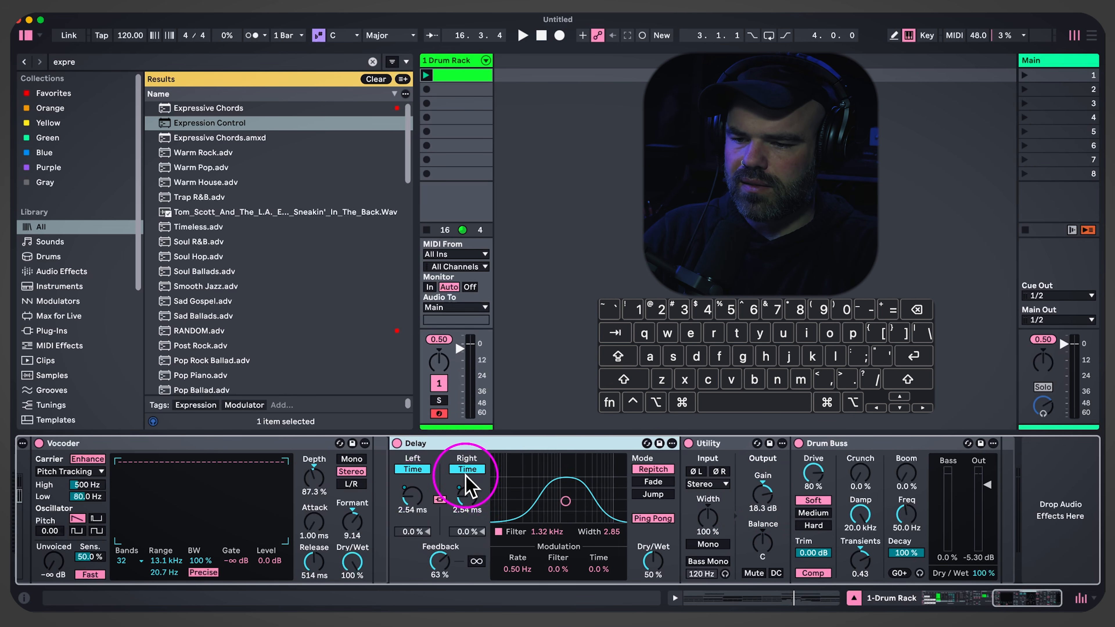
pyautogui.click(397, 443)
pyautogui.press('space')
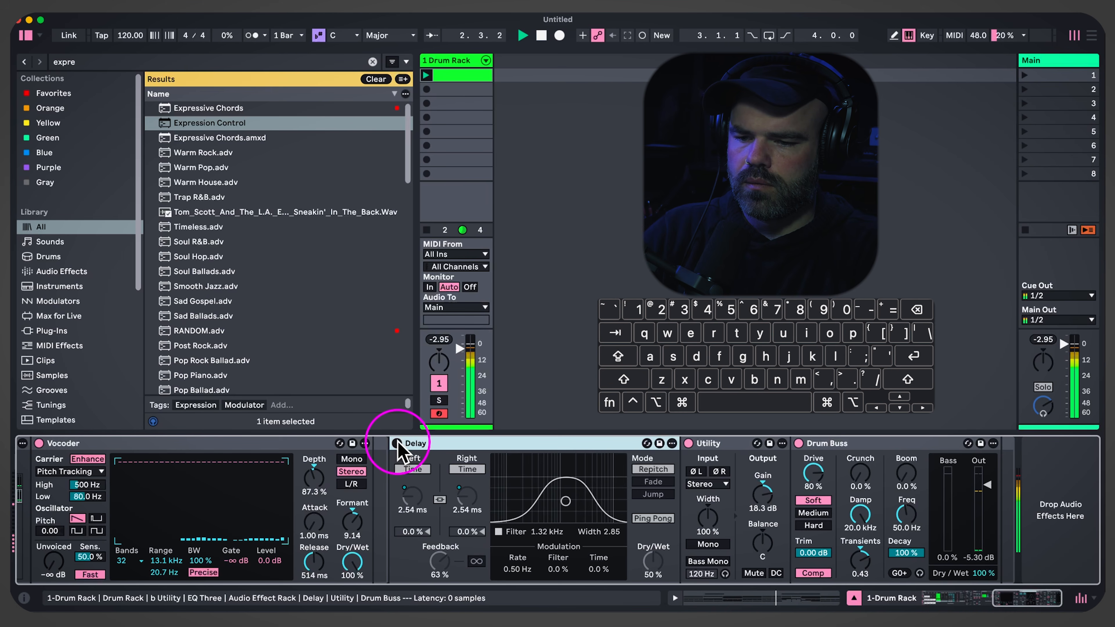
pyautogui.click(397, 443)
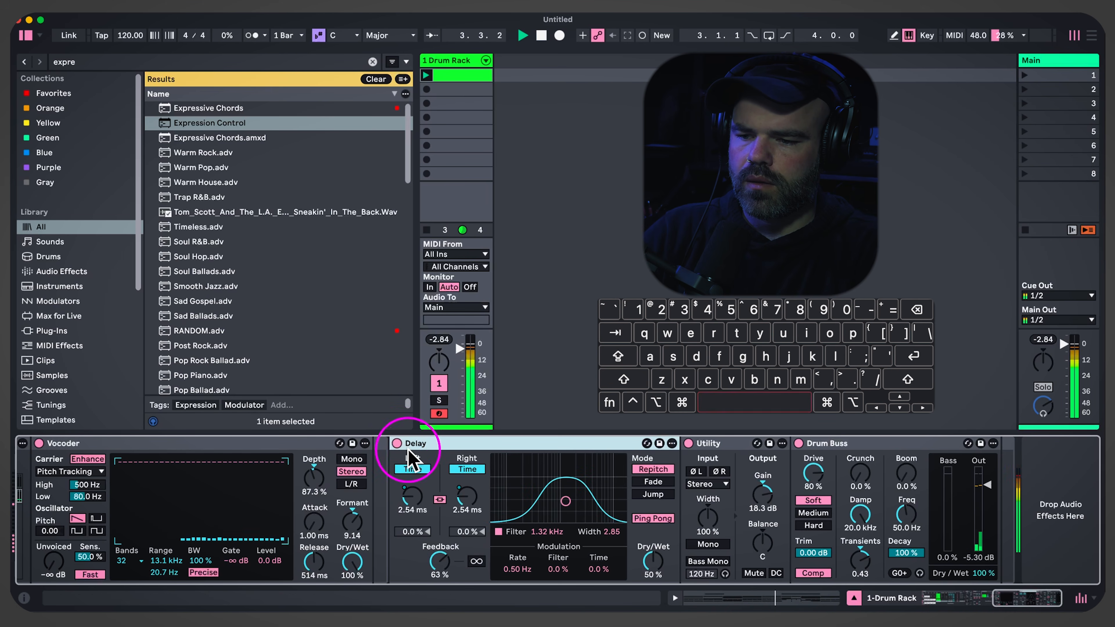
# On the Vocoder pad's Expression Control, change the Velocity source to Random
pyautogui.hscroll(-10, 380, 486)
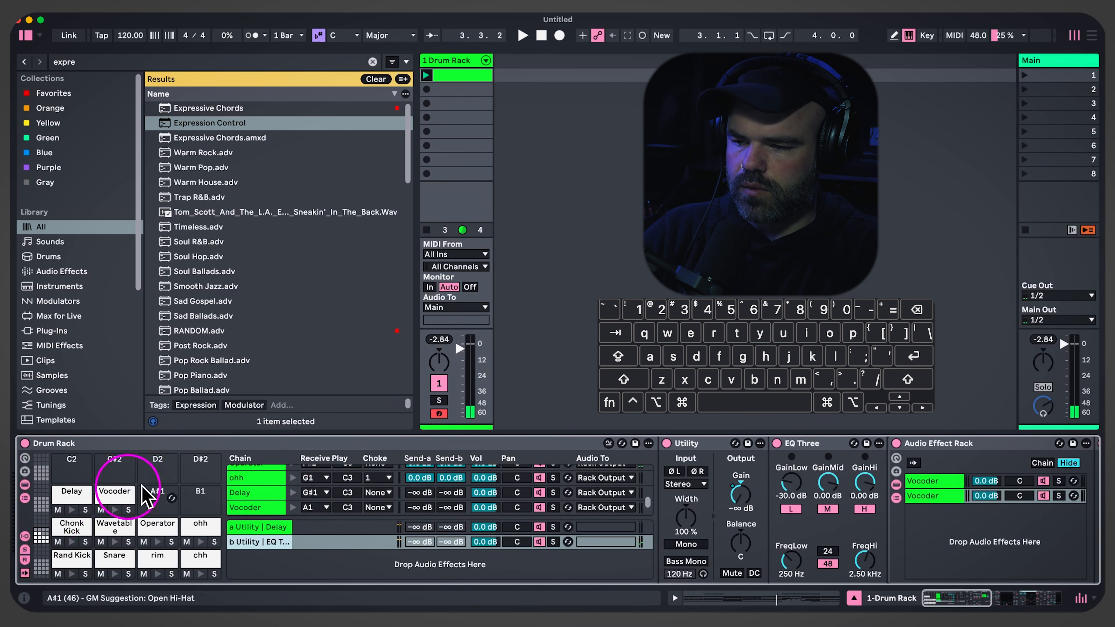
pyautogui.click(115, 489)
pyautogui.hscroll(5, 785, 488)
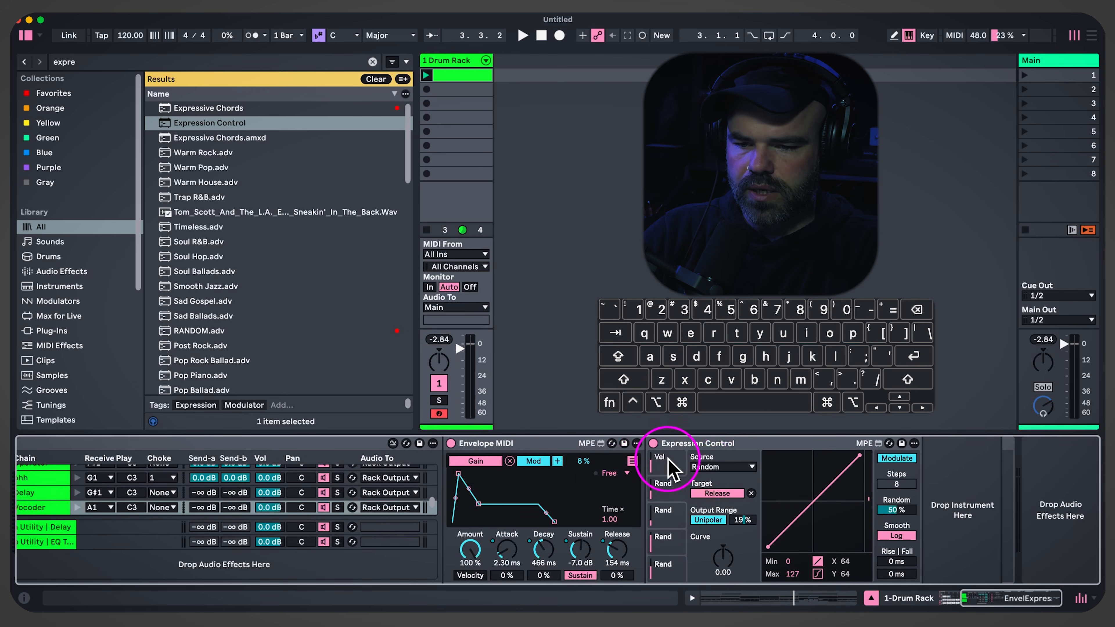
pyautogui.click(722, 467)
pyautogui.click(711, 555)
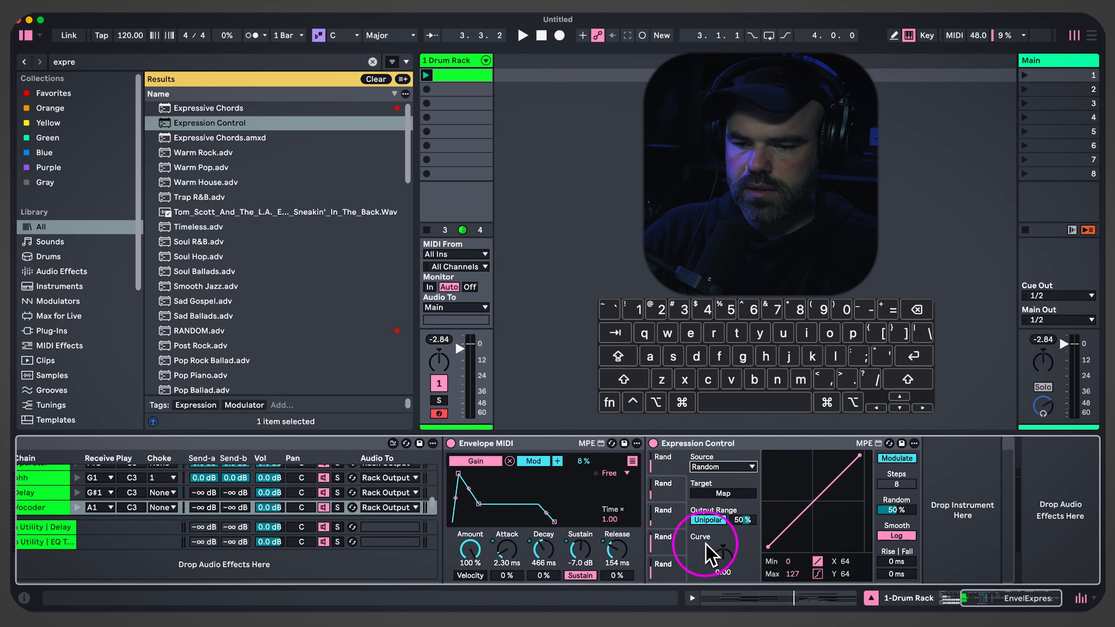
# Map that Random source to the Dry/Wet of the Delay in return chain b
pyautogui.hscroll(-5, 562, 523)
pyautogui.click(938, 493)
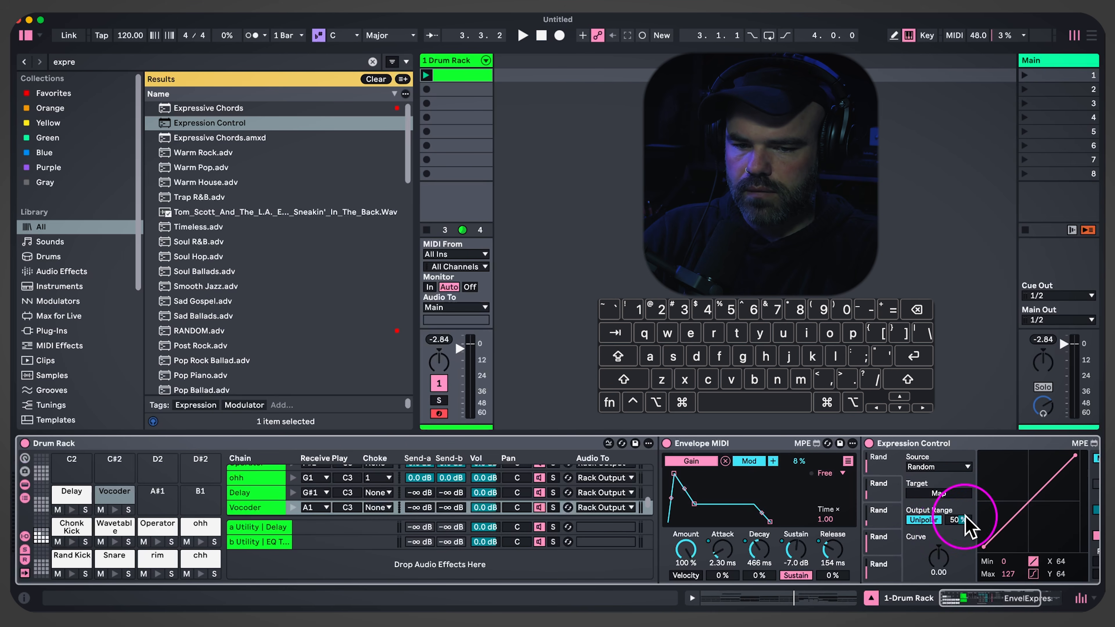
pyautogui.click(262, 546)
pyautogui.hscroll(10, 809, 510)
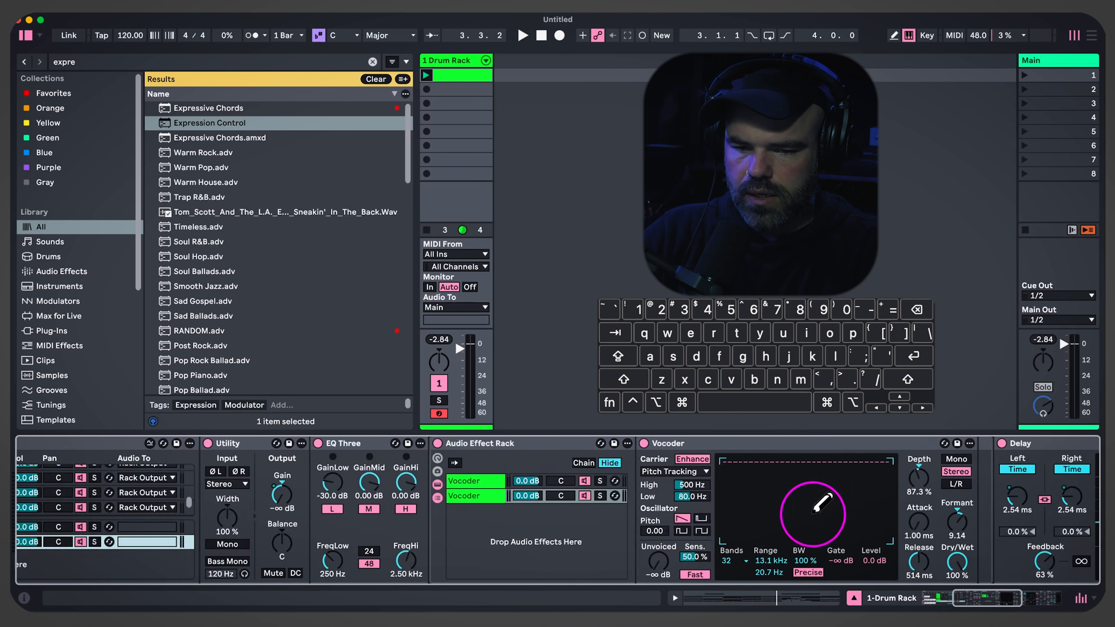
pyautogui.click(811, 563)
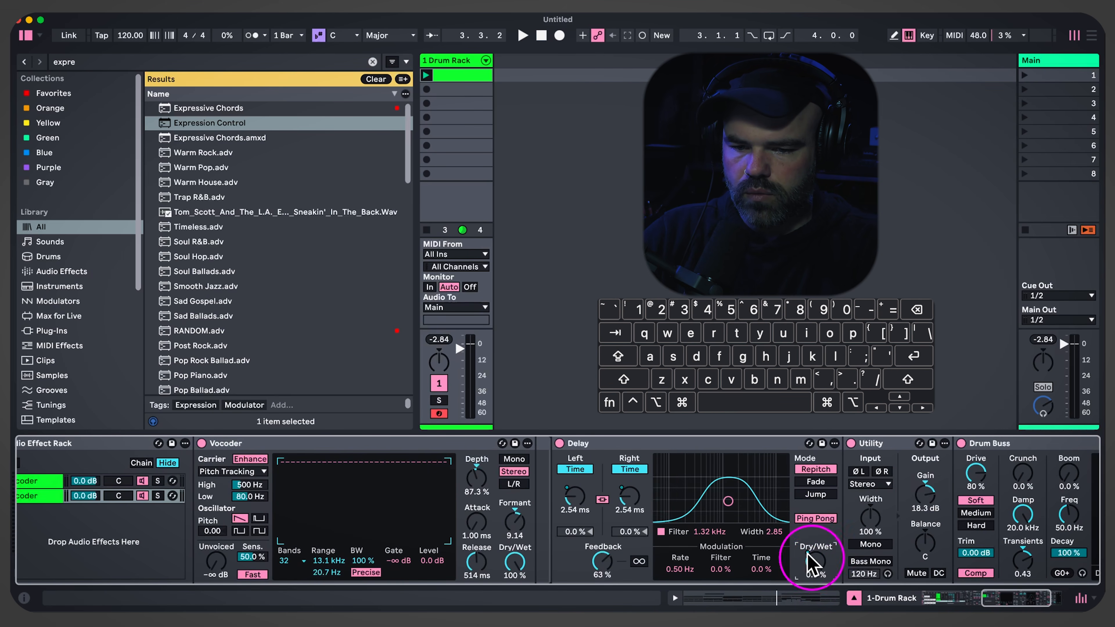
# Play the loop and set the Delay filter in return chain b to 915 Hz with a width of 2.07
pyautogui.press('space')
pyautogui.moveTo(729, 501); pyautogui.dragTo(721, 506)
pyautogui.click(634, 453)
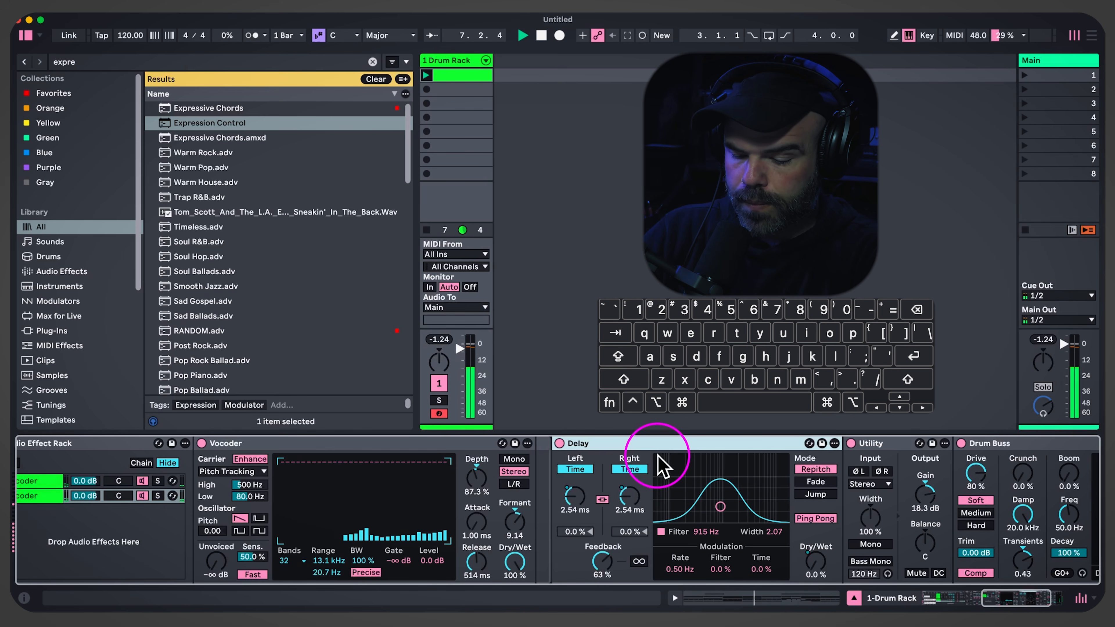
# Find Beat Repeat in the browser, insert it after the Delay in return chain b, and lower its Chance
pyautogui.press('super+f')
pyautogui.write('beat')
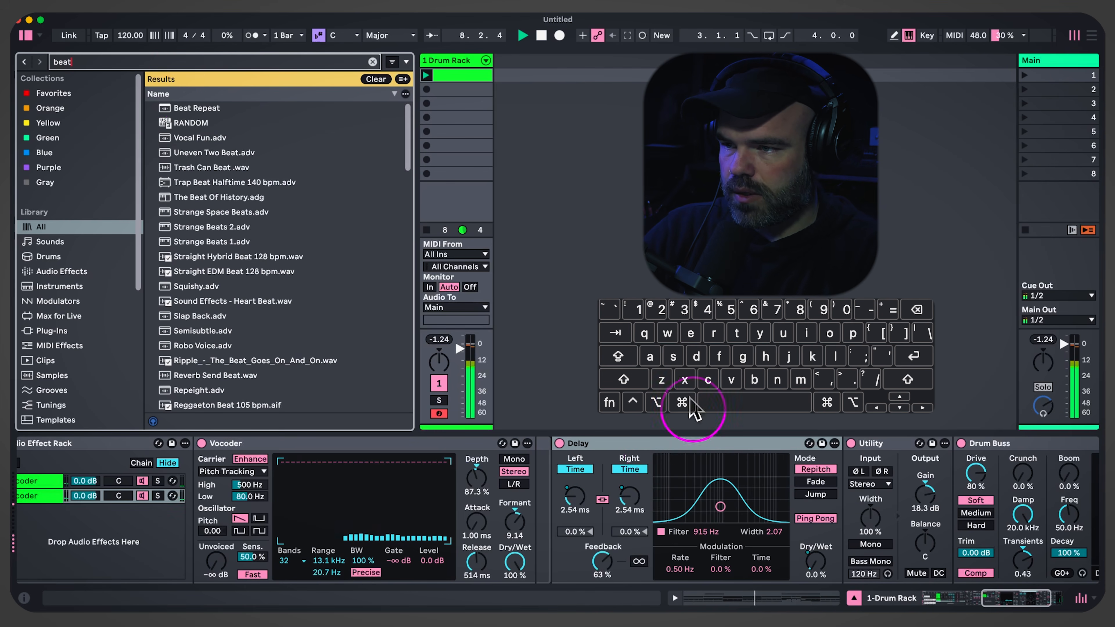
pyautogui.moveTo(175, 108); pyautogui.dragTo(855, 501)
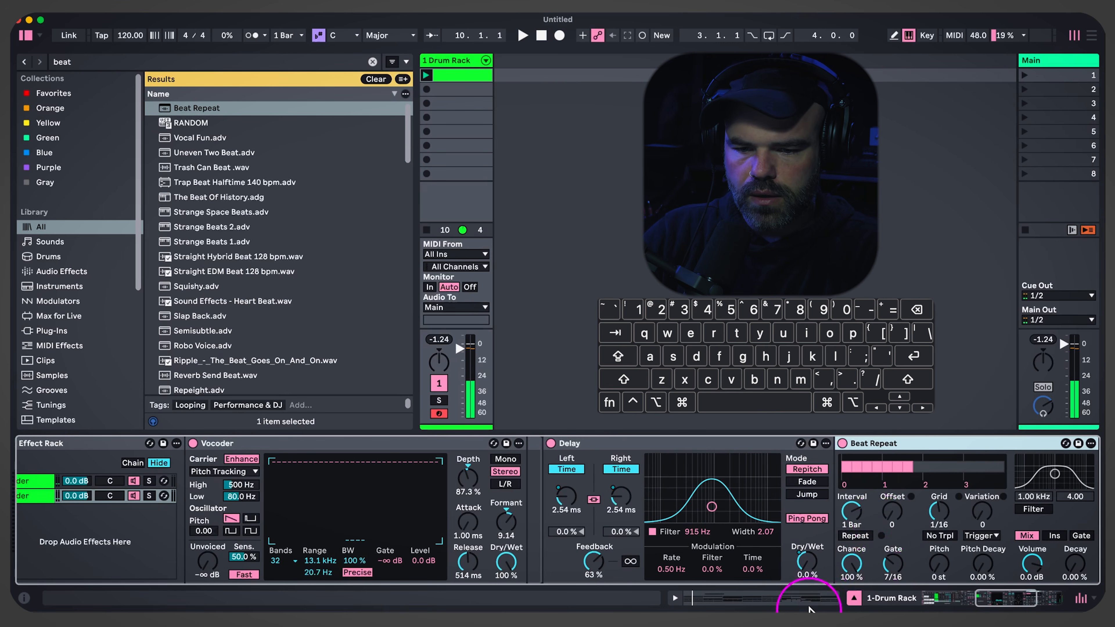
pyautogui.moveTo(855, 560); pyautogui.dragTo(860, 570)
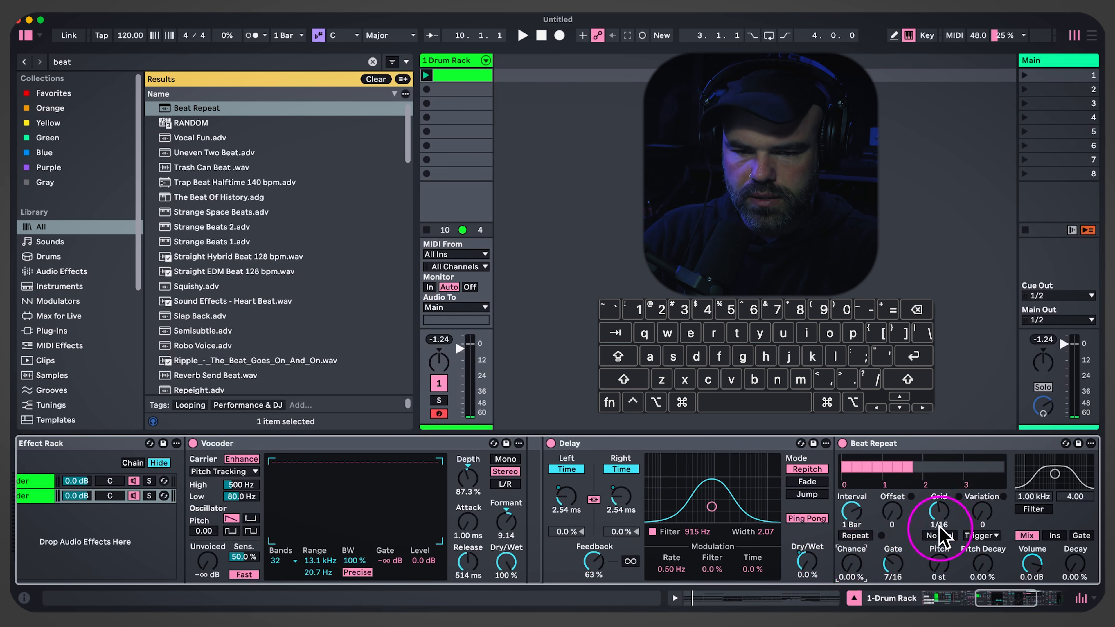
# Group the Vocoder pad's Envelope MIDI into a MIDI Effect Rack and show its chain list with the key zones
pyautogui.hscroll(-15, 509, 551)
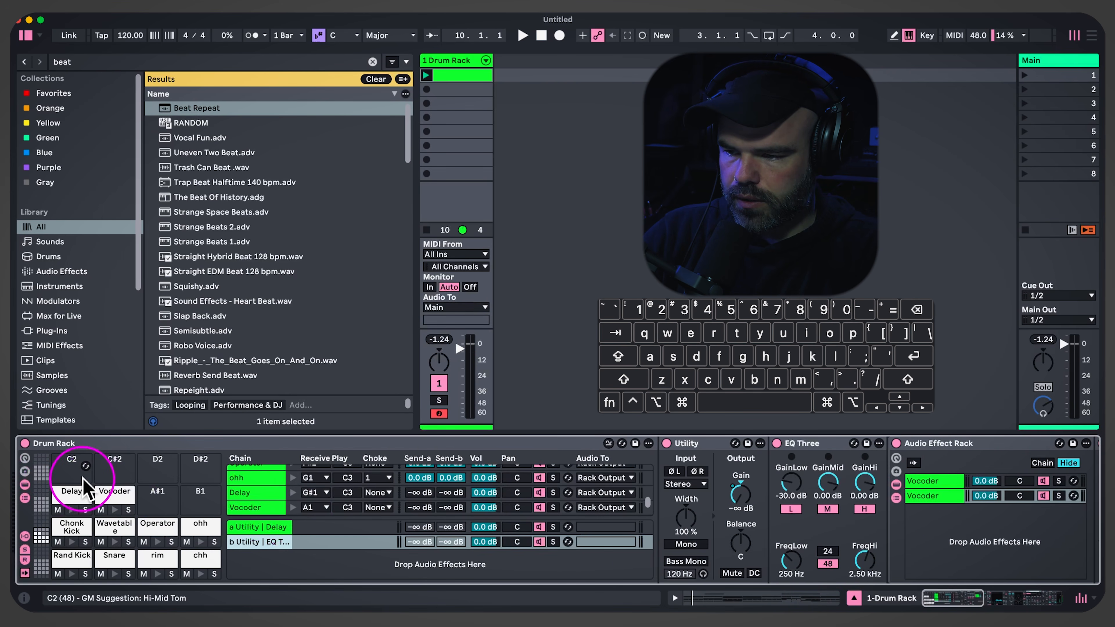
pyautogui.click(115, 487)
pyautogui.hscroll(5, 729, 462)
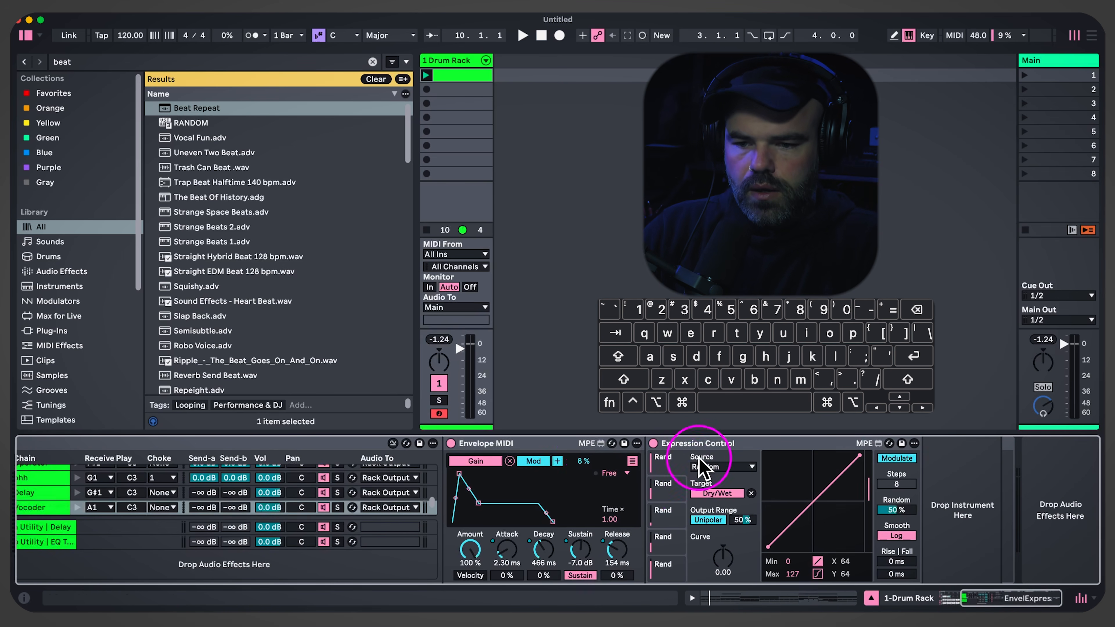
pyautogui.click(547, 444)
pyautogui.press('super+g')
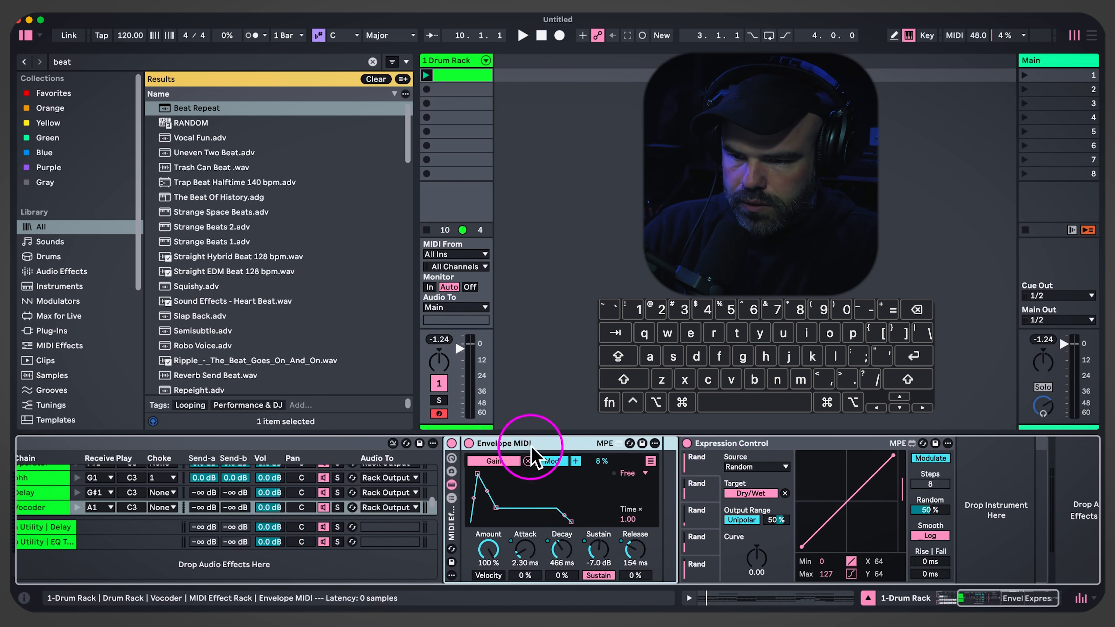
pyautogui.click(452, 498)
pyautogui.click(512, 463)
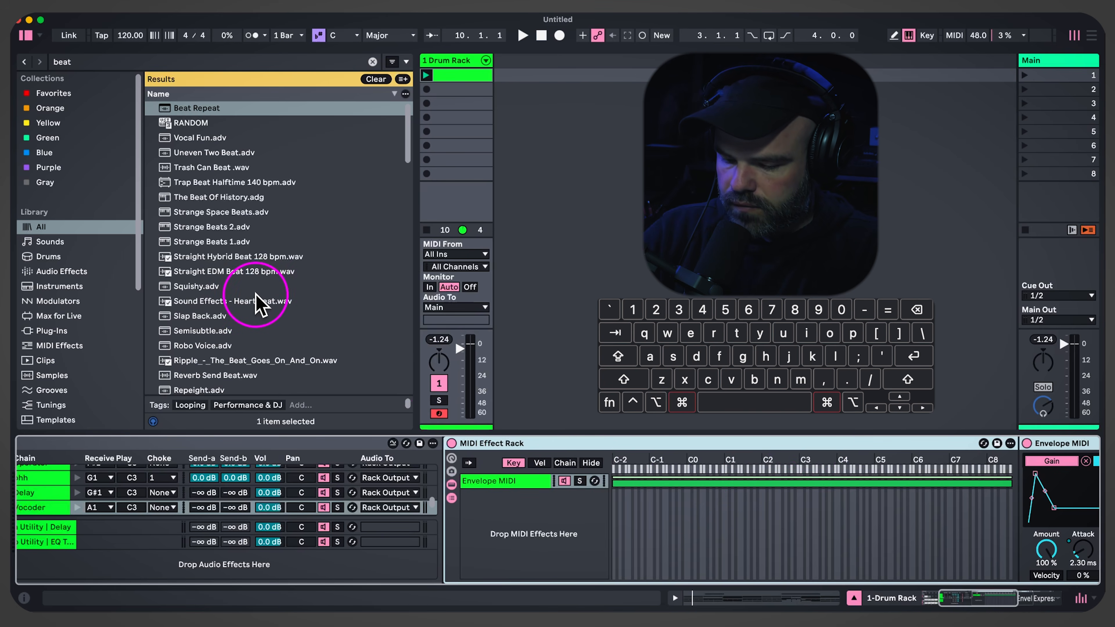
# Find the Random MIDI effect in the browser and insert it before the MIDI Effect Rack on the Vocoder pad
pyautogui.press('super+f')
pyautogui.write('random')
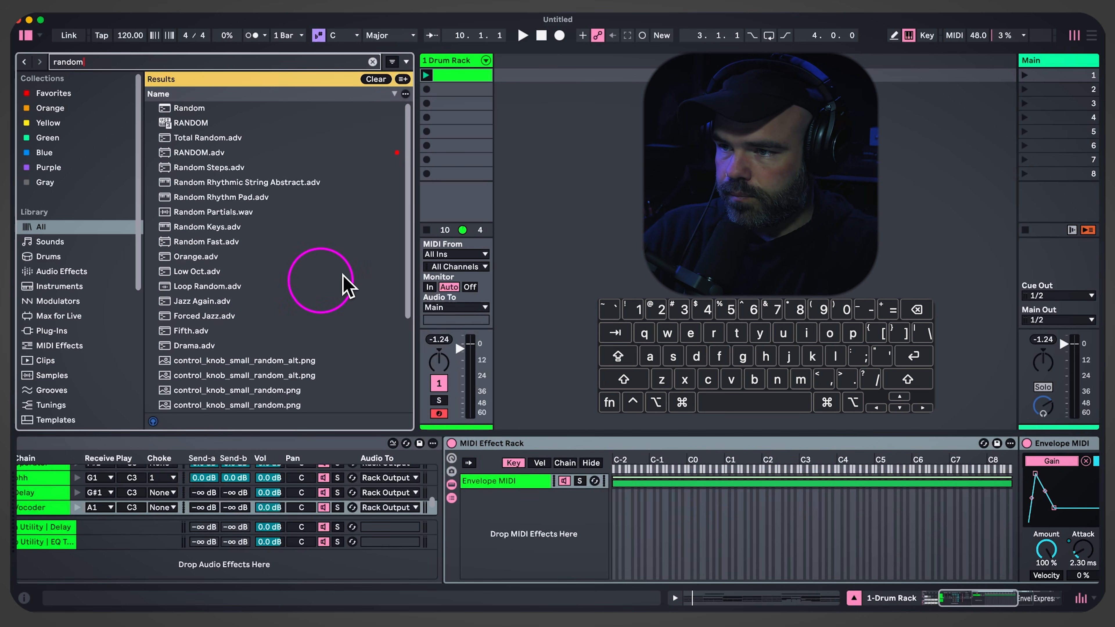
pyautogui.click(191, 109)
pyautogui.moveTo(191, 109); pyautogui.dragTo(468, 523)
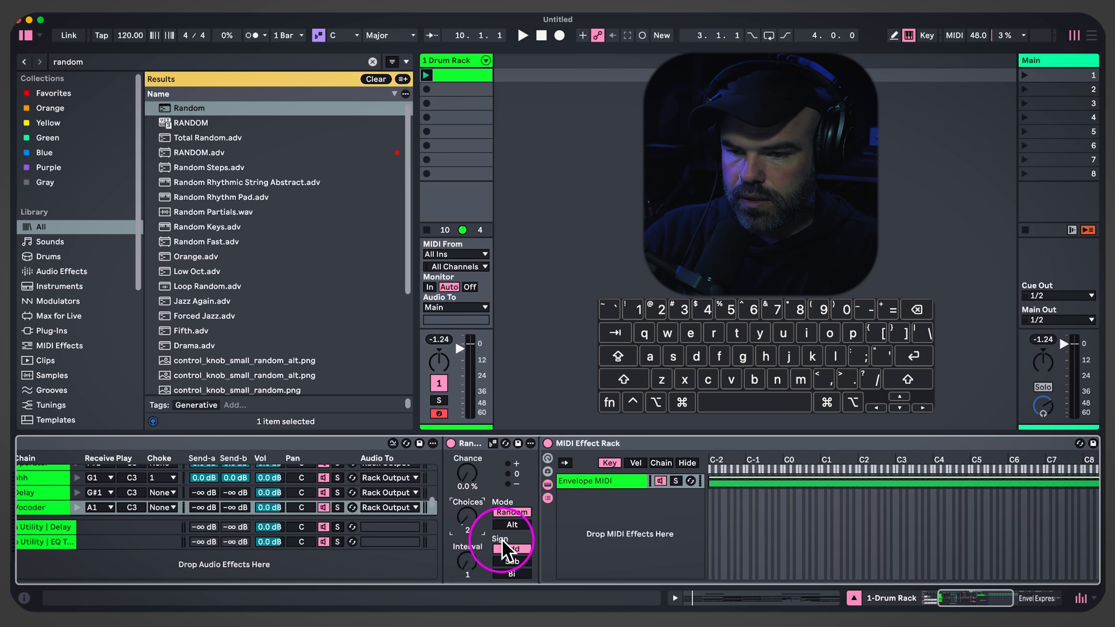
# Audition the loop and narrow the Envelope MIDI chain's key zone to a short range starting around C3
pyautogui.press('space')
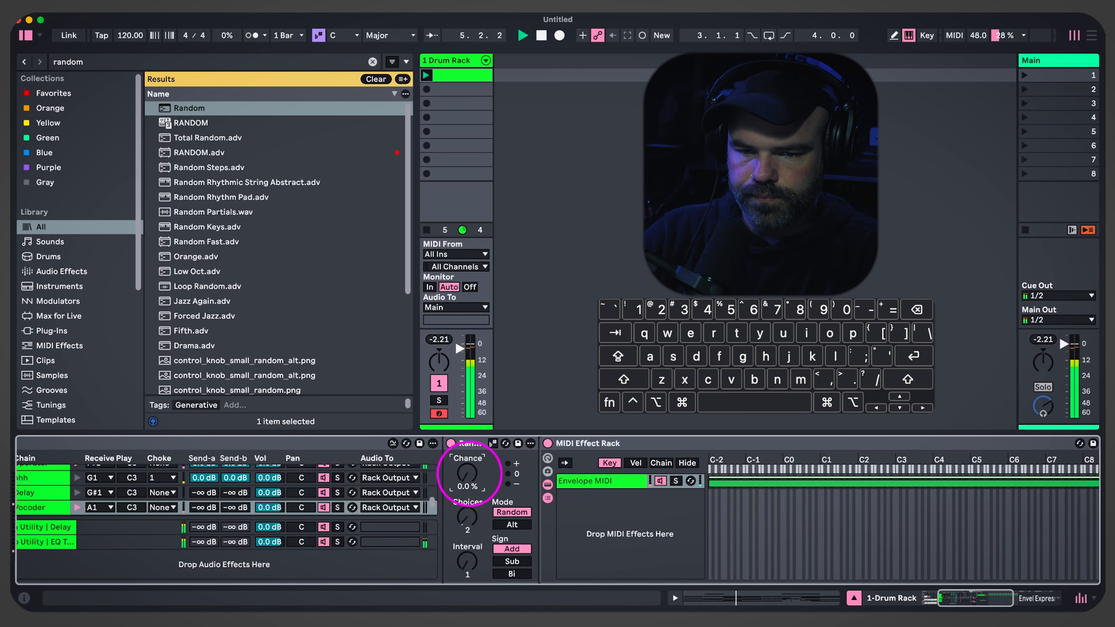
pyautogui.hscroll(5, 771, 548)
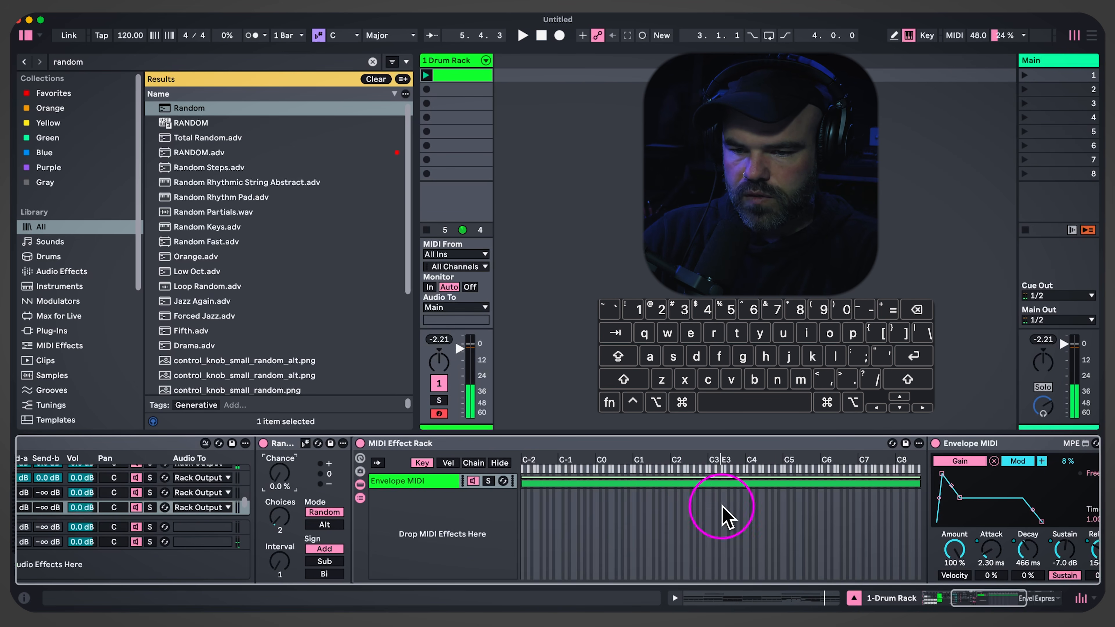
pyautogui.moveTo(518, 483); pyautogui.dragTo(699, 487)
pyautogui.press('space')
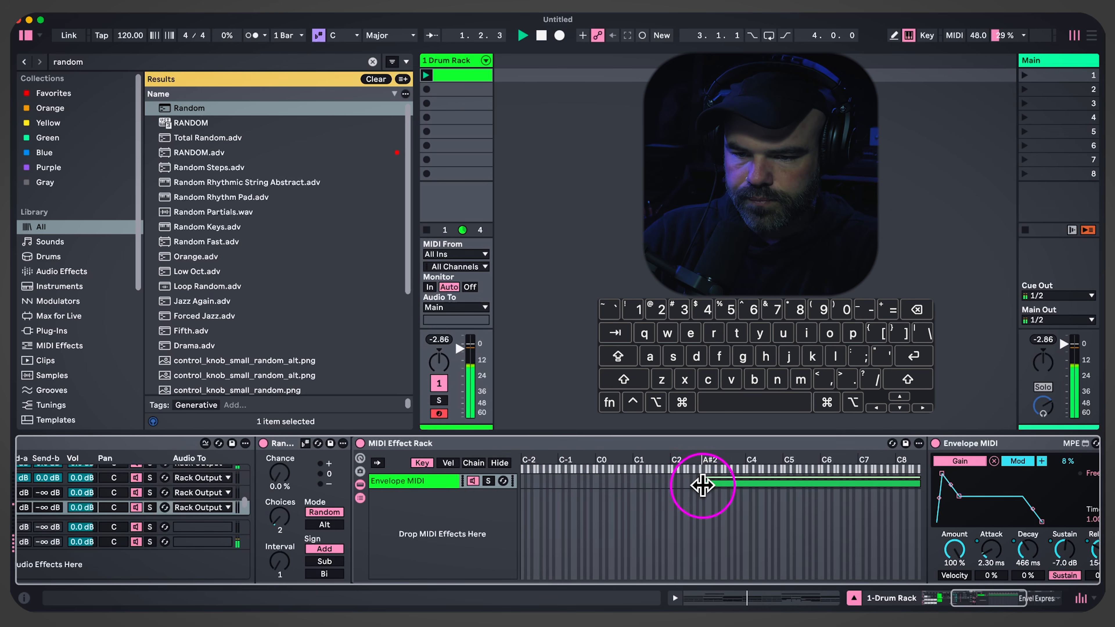
pyautogui.moveTo(697, 485); pyautogui.dragTo(709, 491)
pyautogui.moveTo(916, 481); pyautogui.dragTo(729, 482)
# Duplicate the Envelope MIDI chain in the MIDI Effect Rack and set Random's Chance to 25 %
pyautogui.click(410, 486)
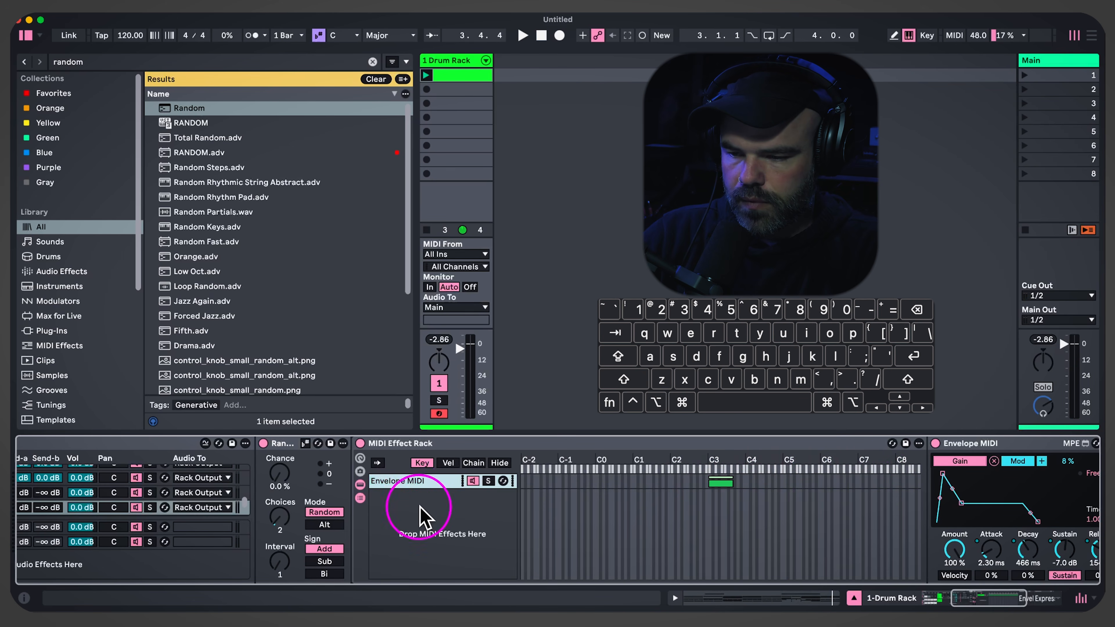
pyautogui.hscroll(7, 431, 528)
pyautogui.hscroll(-7, 398, 530)
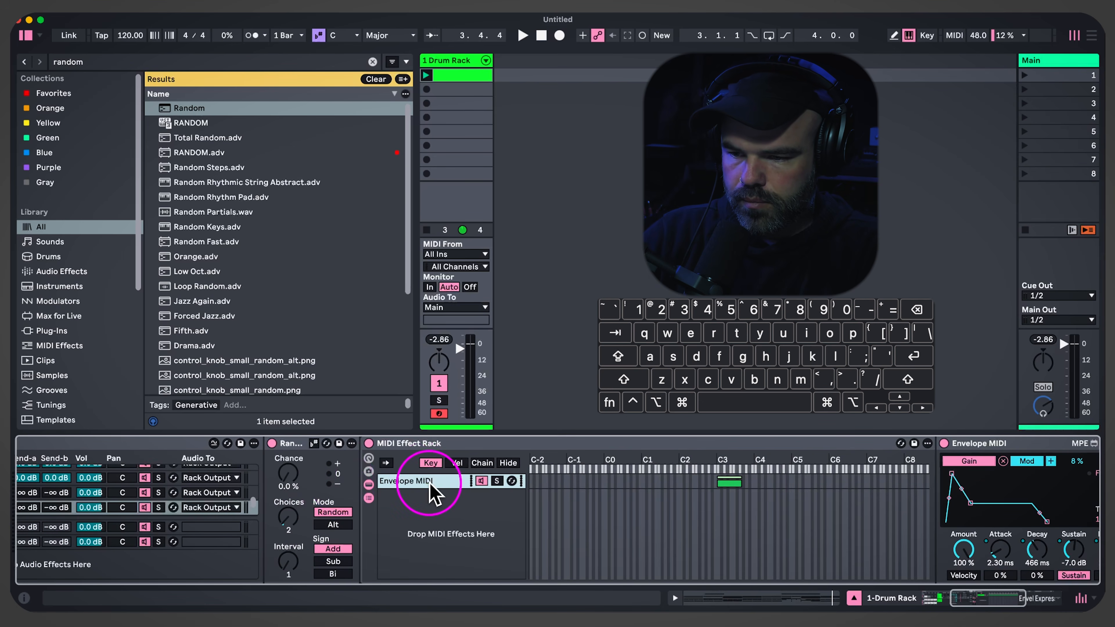
pyautogui.press('super+d')
pyautogui.click(297, 477)
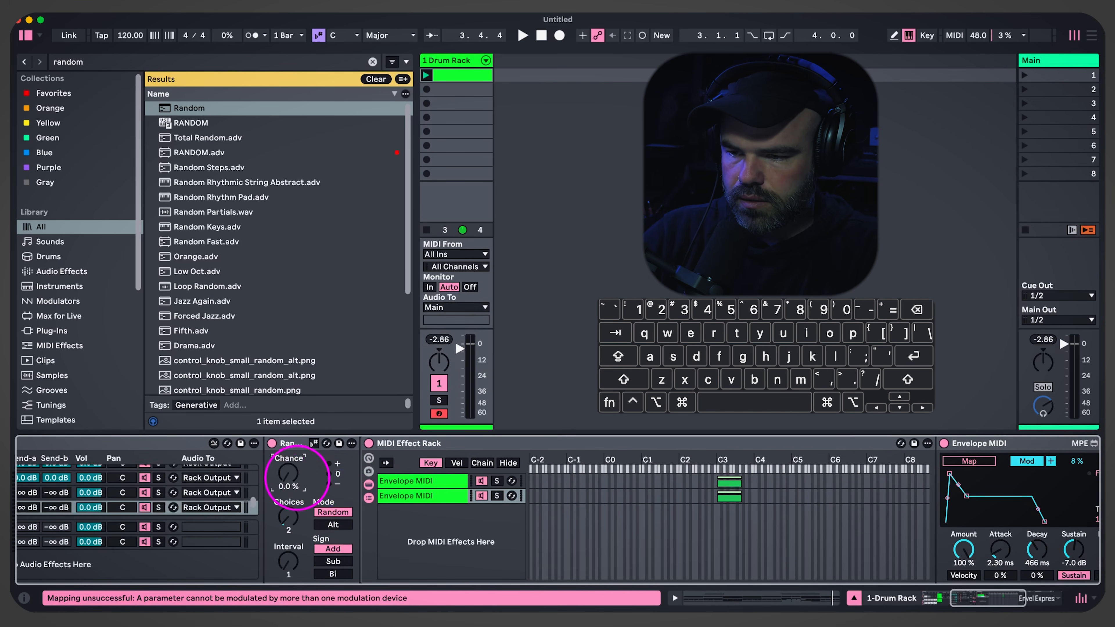
pyautogui.moveTo(297, 478); pyautogui.dragTo(297, 477)
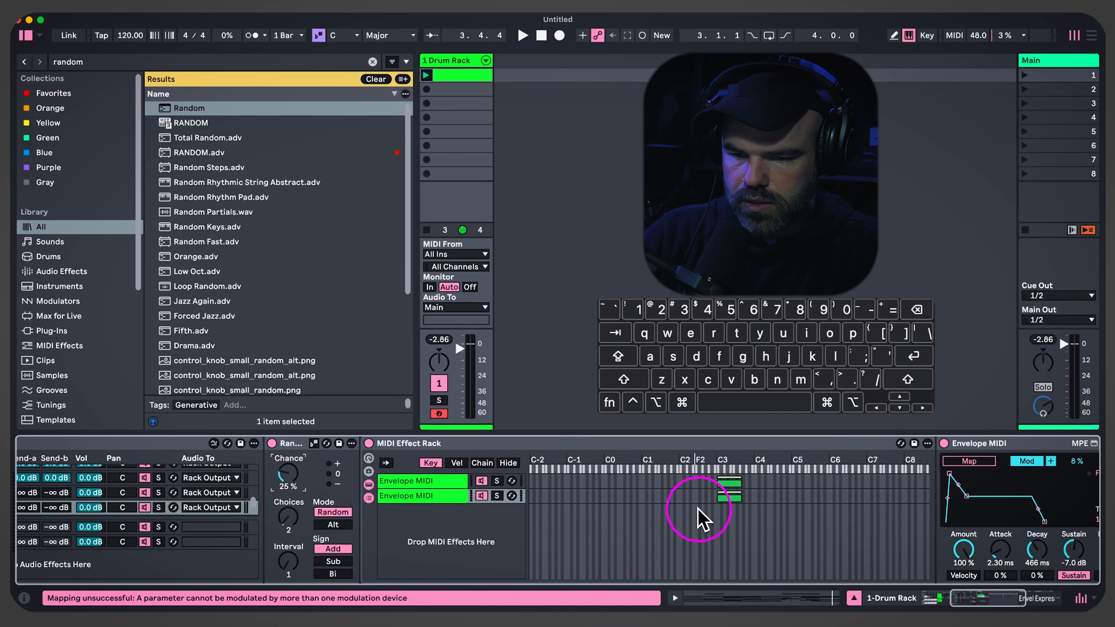
# Narrow the duplicated chain's key zone to a single key just above C3 and play the loop
pyautogui.click(720, 499)
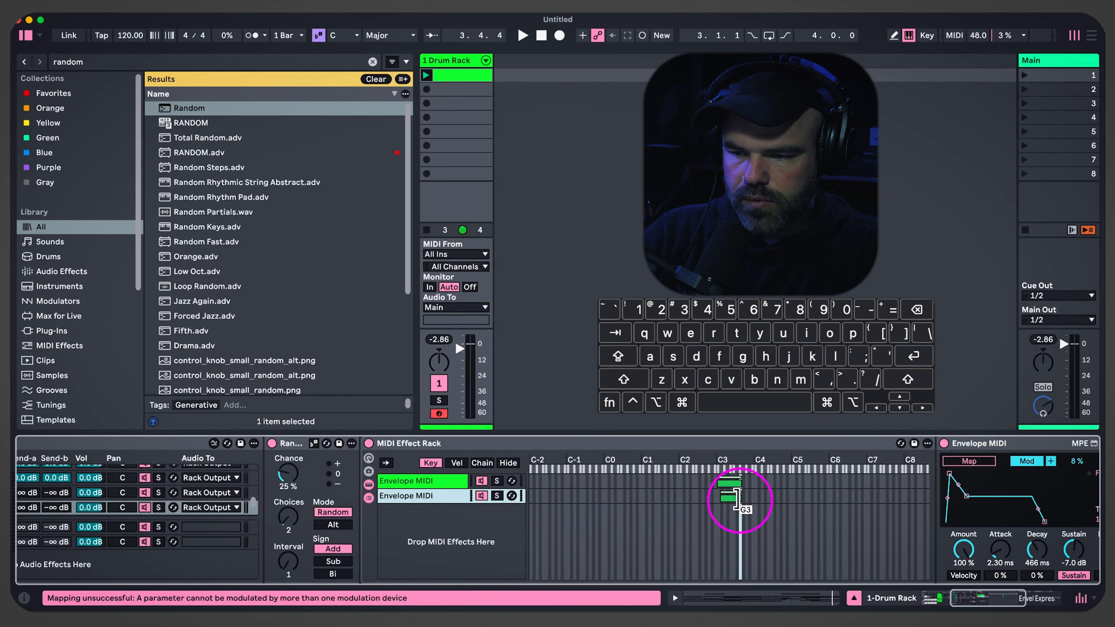
pyautogui.moveTo(737, 499); pyautogui.dragTo(719, 501)
pyautogui.press('space')
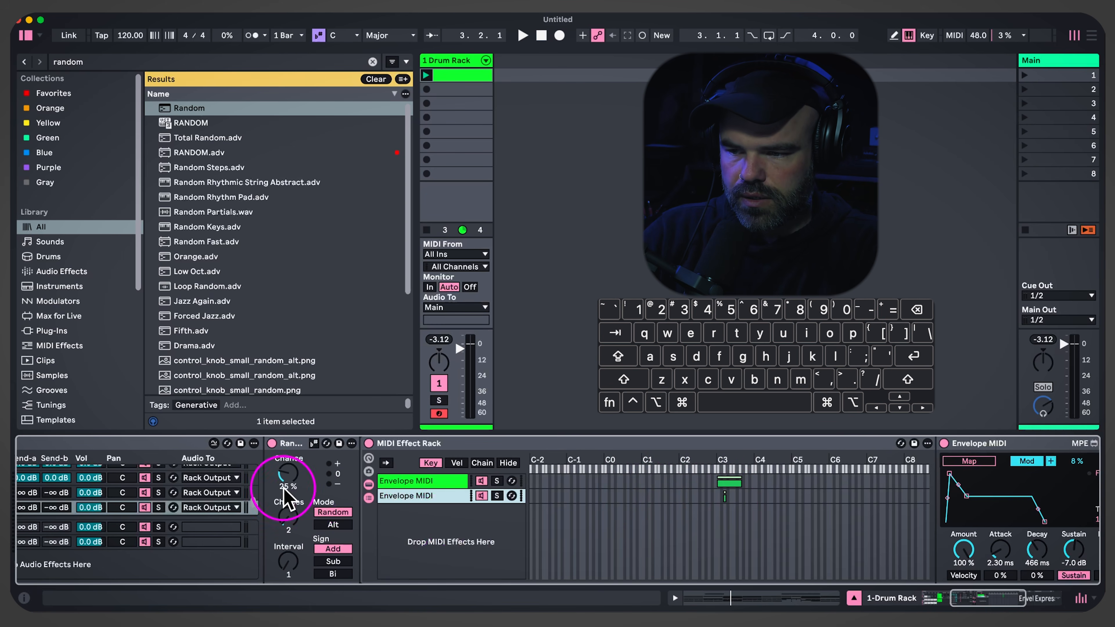
# Audition the loop while setting Random's Chance to 35 % and its Choices to 1
pyautogui.moveTo(290, 487); pyautogui.dragTo(290, 500)
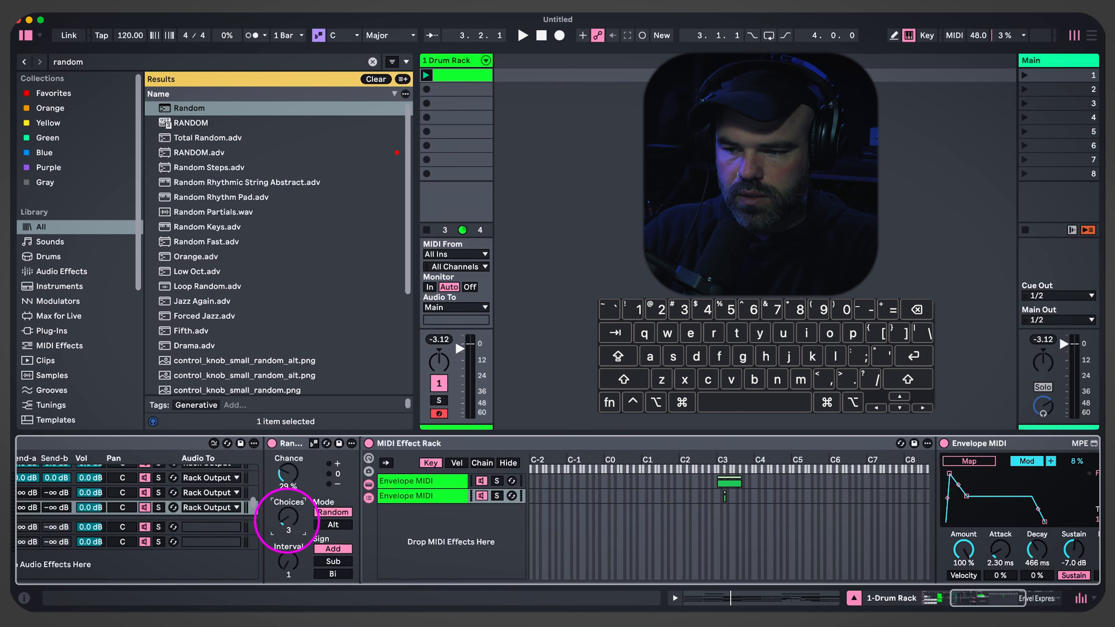
pyautogui.press('space')
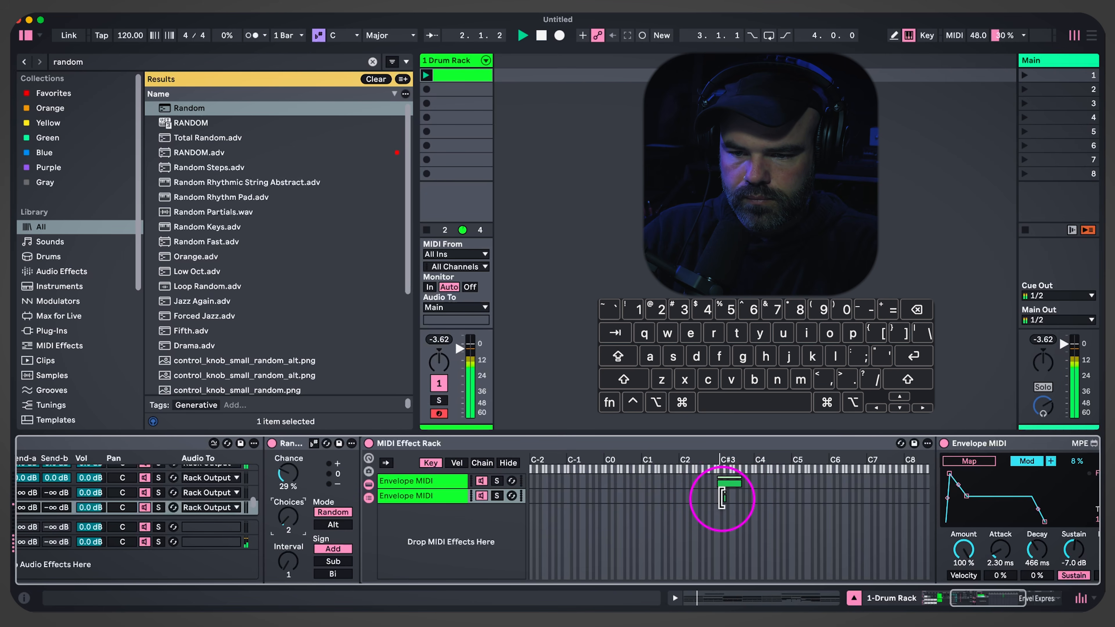
pyautogui.moveTo(288, 481); pyautogui.dragTo(290, 474)
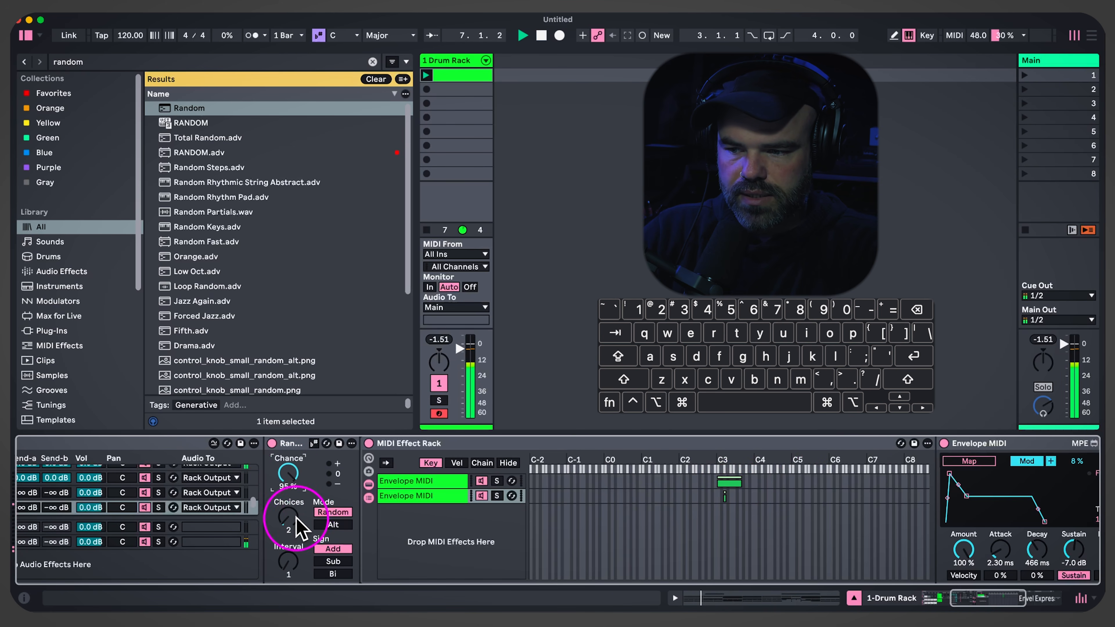
pyautogui.press('space')
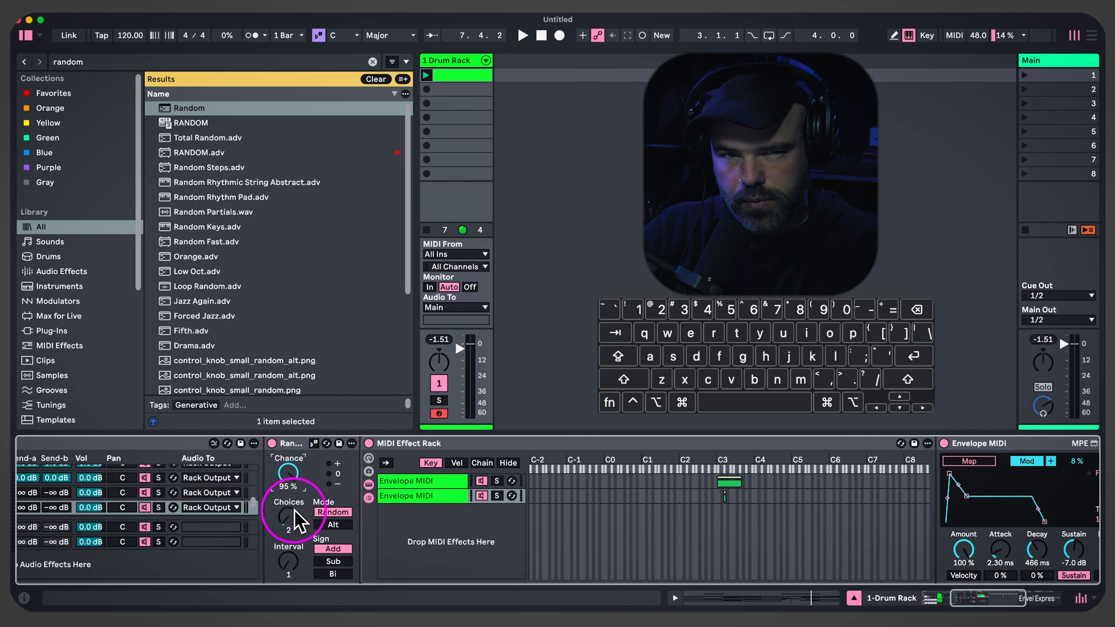
pyautogui.moveTo(281, 519); pyautogui.dragTo(280, 556)
pyautogui.press('space')
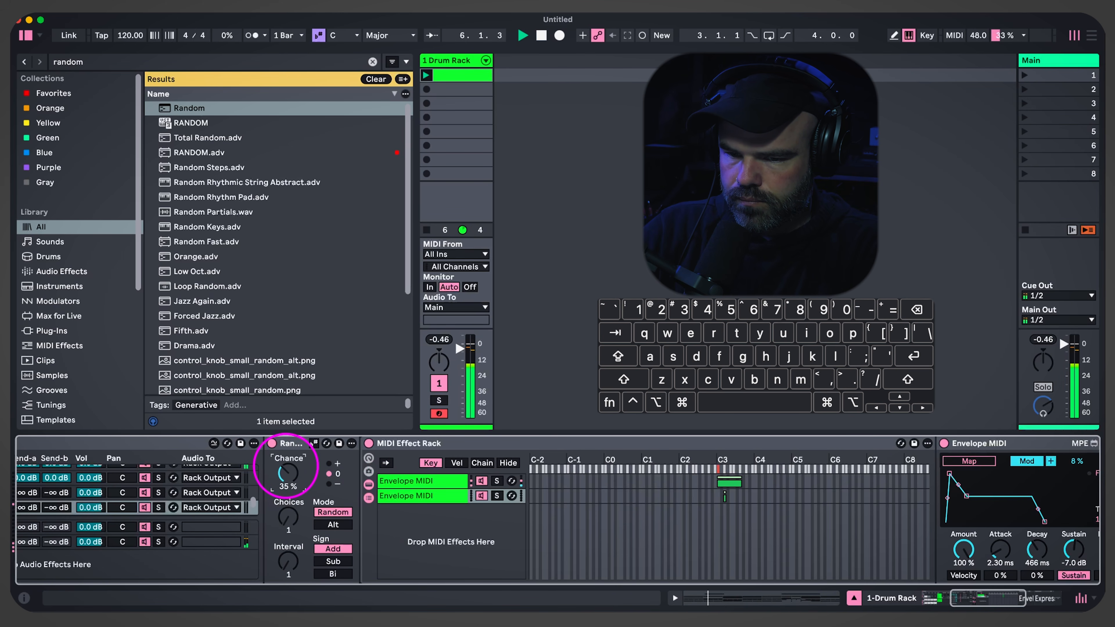
# Shift the duplicated chain's single-key zone to C#3 and compare the devices of both Envelope MIDI chains
pyautogui.click(722, 496)
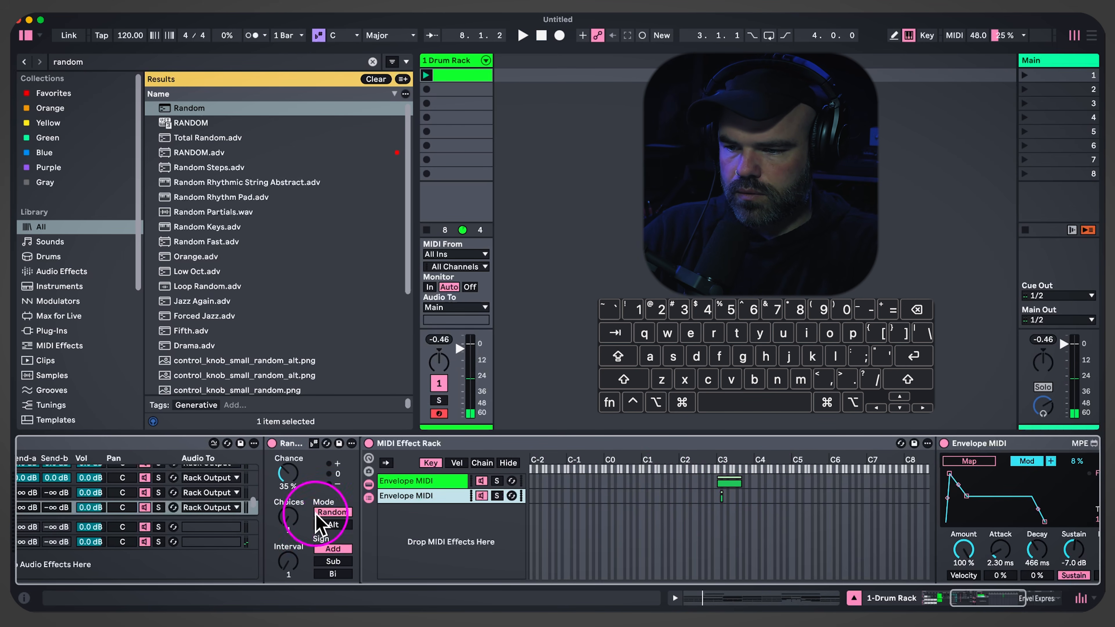
pyautogui.click(291, 445)
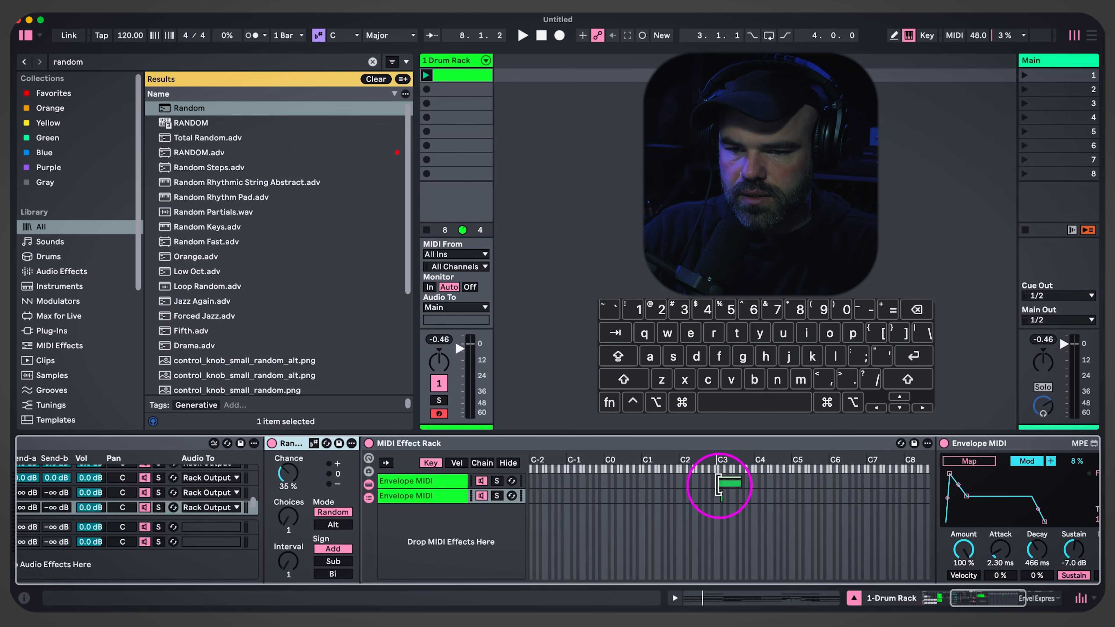
pyautogui.click(410, 481)
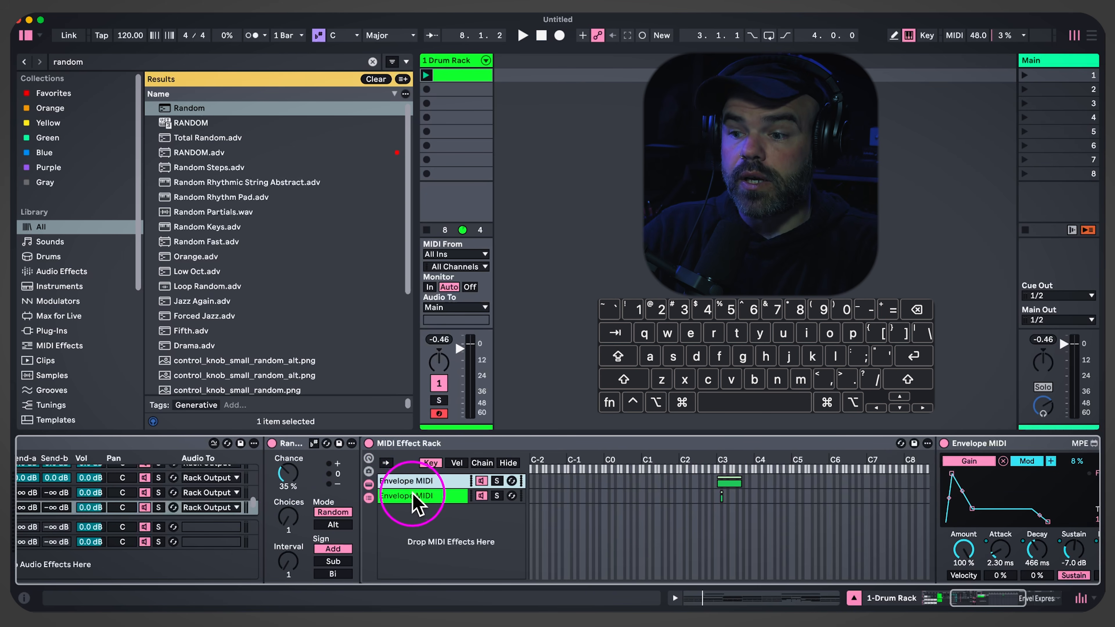
pyautogui.click(423, 496)
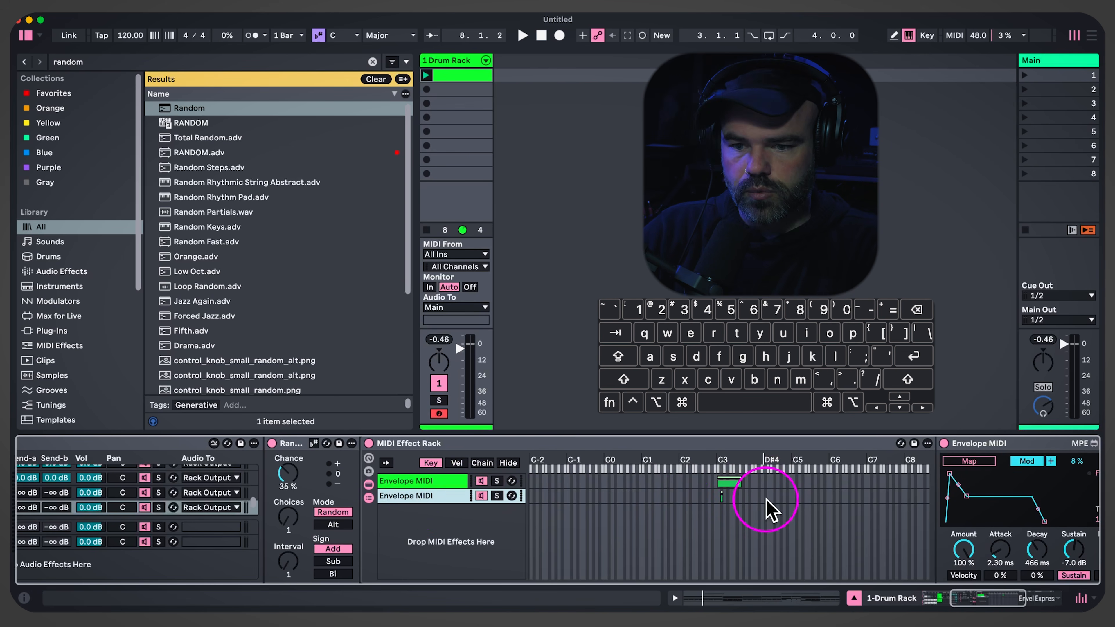
# Examine the duplicated chain's Envelope MIDI and the Beat Repeat controls in return chain b
pyautogui.hscroll(10, 767, 499)
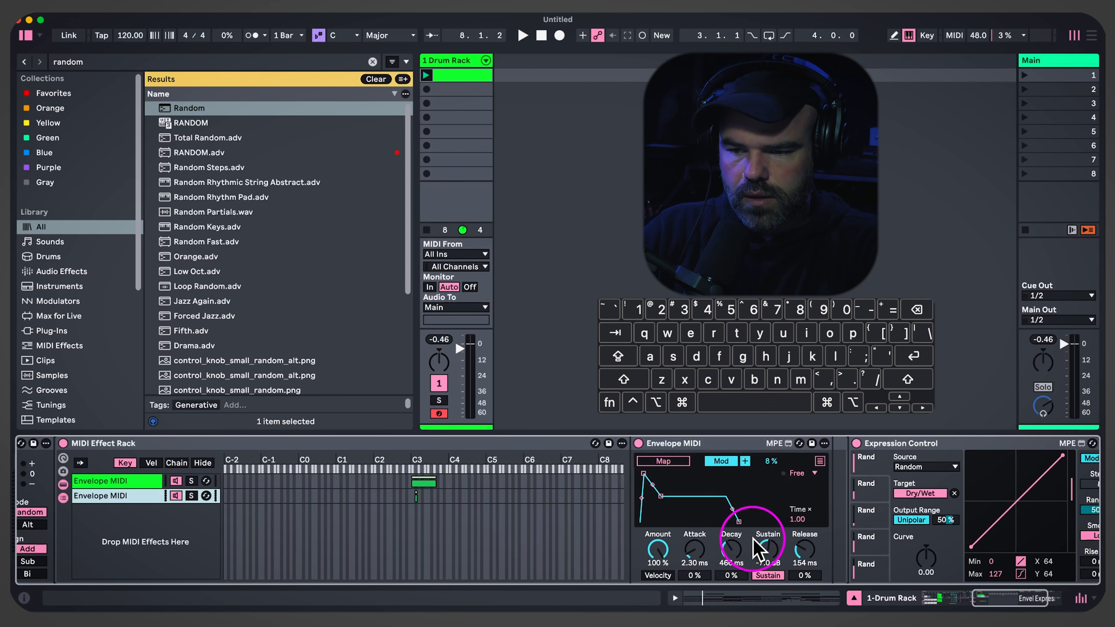
pyautogui.hscroll(-1, 530, 566)
pyautogui.hscroll(-12, 467, 576)
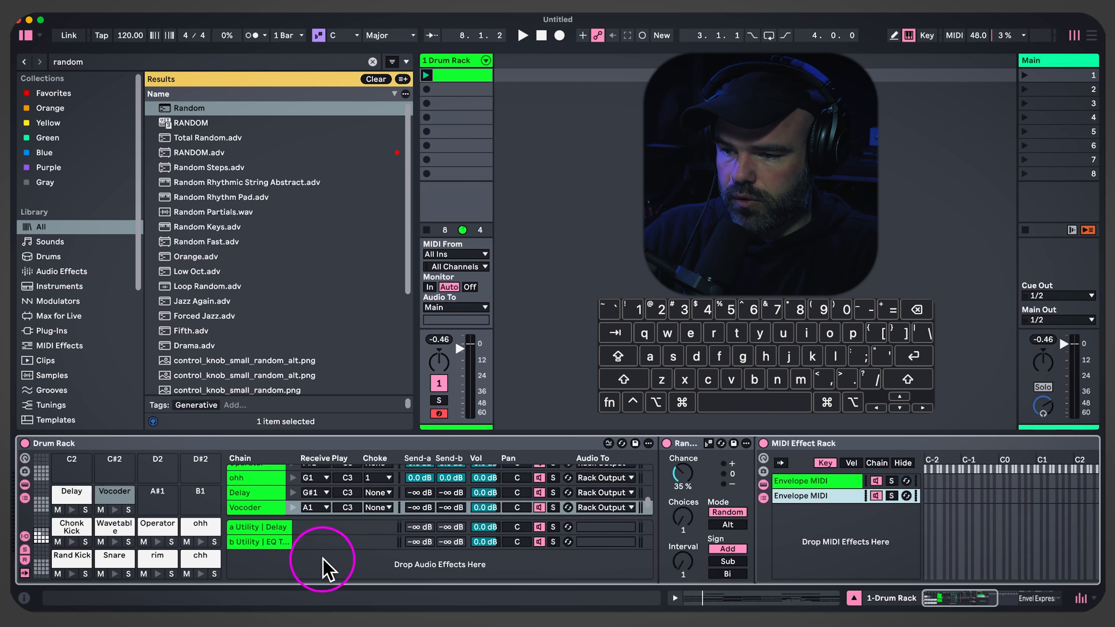
pyautogui.click(254, 541)
pyautogui.hscroll(8, 807, 505)
pyautogui.hscroll(10, 812, 502)
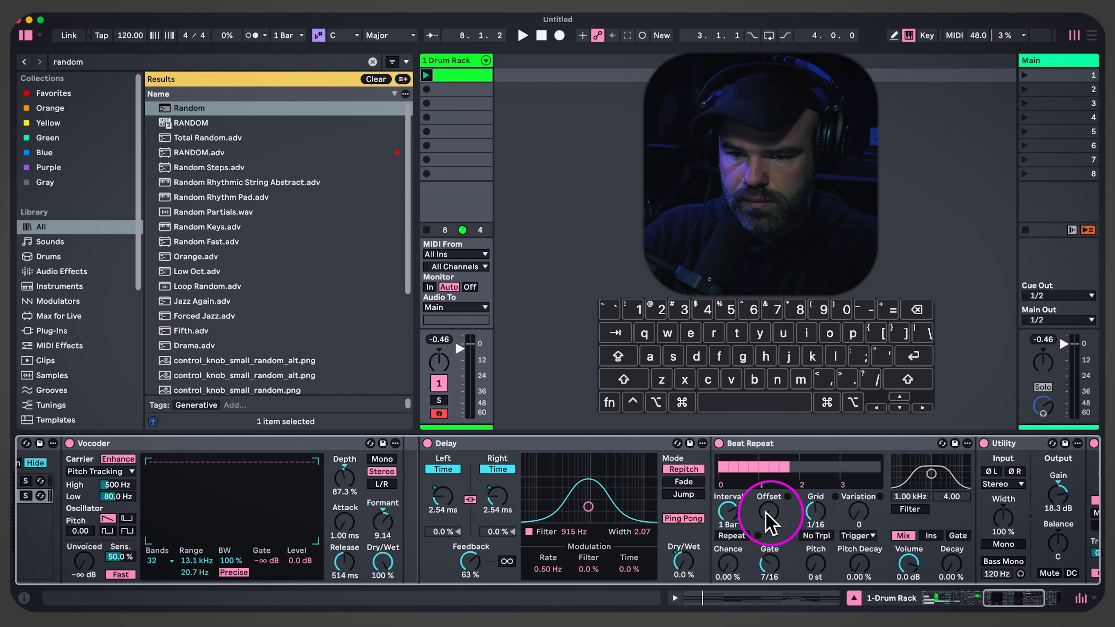
pyautogui.hscroll(-6, 659, 549)
pyautogui.hscroll(-15, 628, 555)
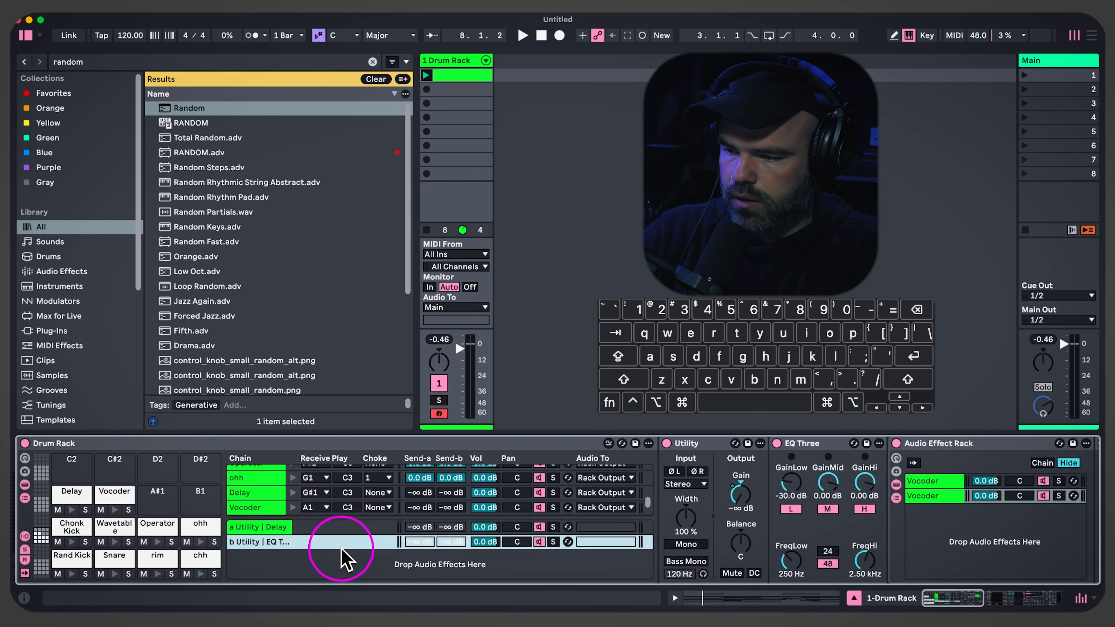
# Switch the Vocoder pad's duplicated Envelope MIDI to Remote, with Attack 0.10 ms, Decay 1.00 ms, Sustain 0.0 dB and Release 1.00 ms
pyautogui.click(113, 496)
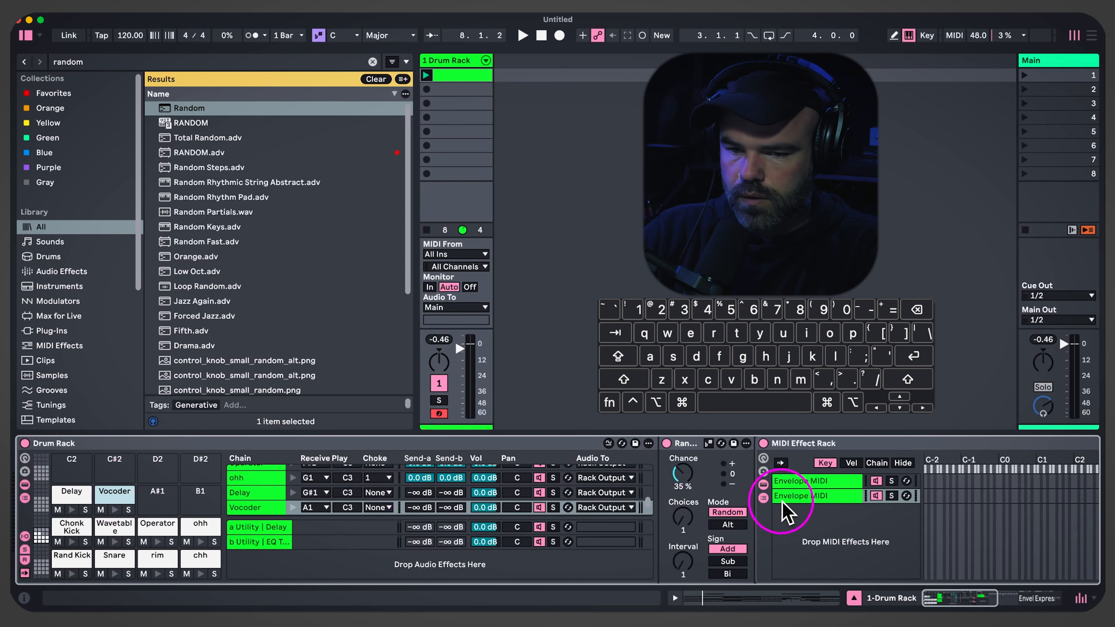
pyautogui.hscroll(15, 786, 518)
pyautogui.click(568, 461)
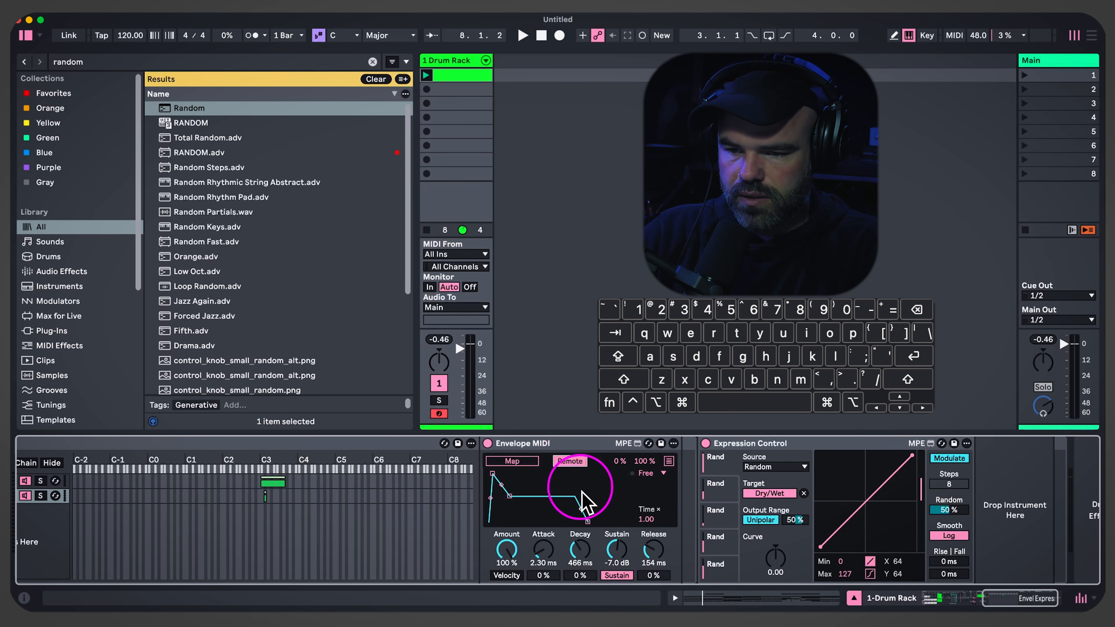
pyautogui.moveTo(536, 554); pyautogui.dragTo(660, 542)
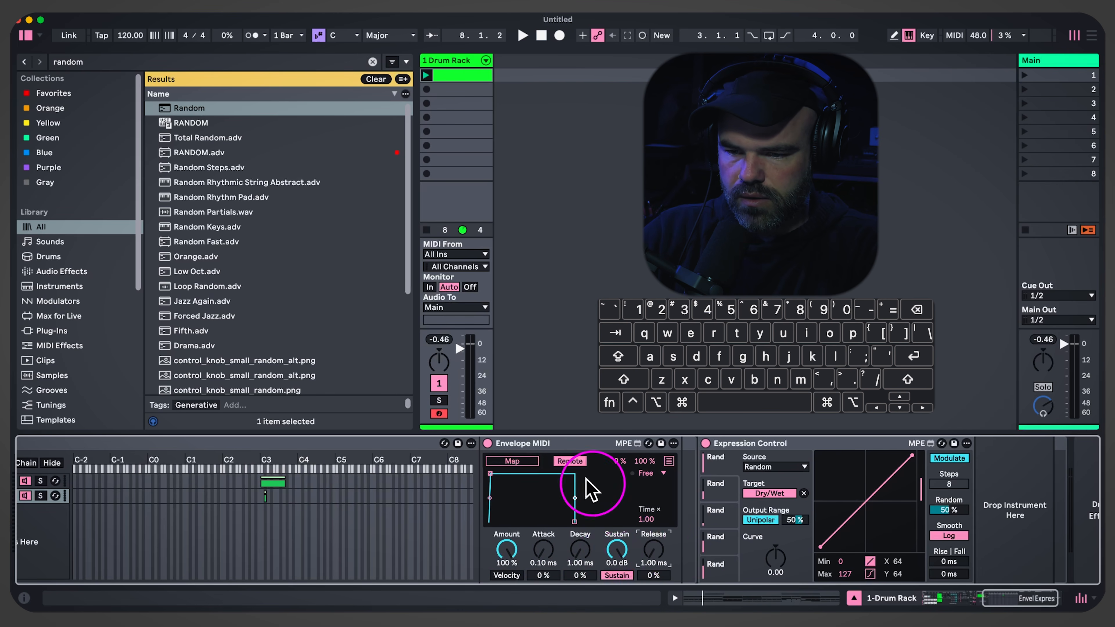
# Map the duplicated Envelope MIDI to Beat Repeat's Repeat switch in return chain b
pyautogui.click(526, 463)
pyautogui.hscroll(-15, 518, 472)
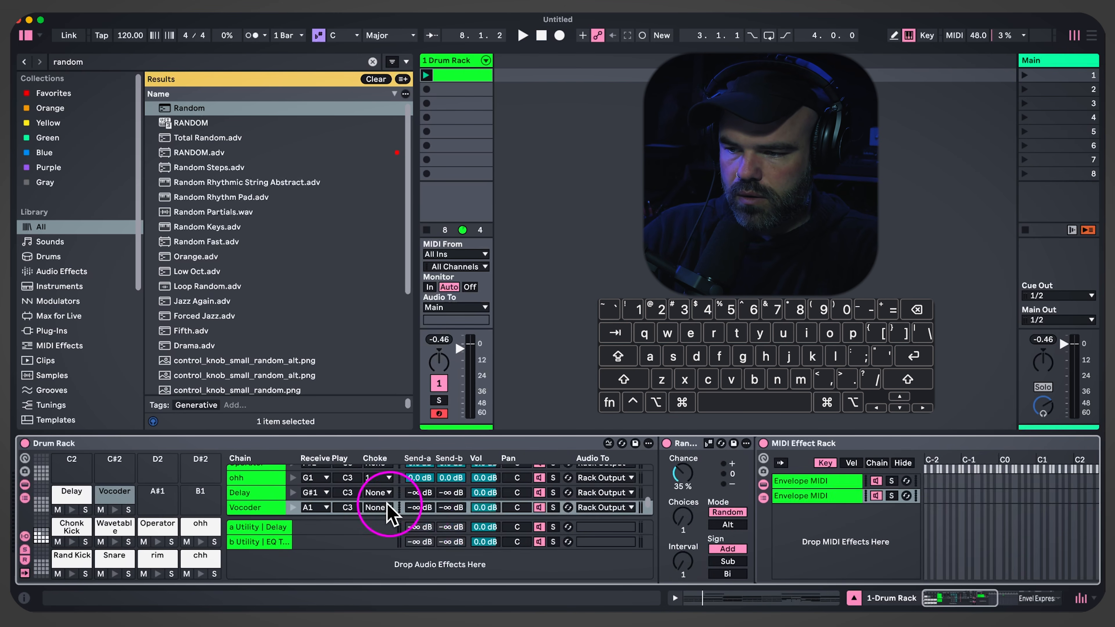
pyautogui.click(280, 541)
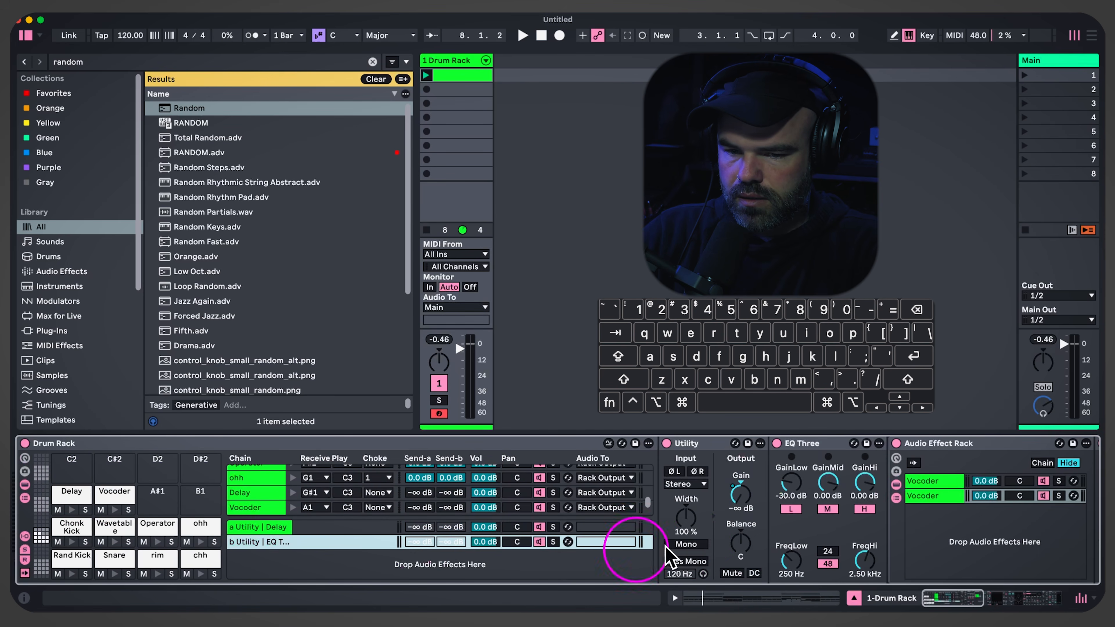
pyautogui.hscroll(15, 718, 538)
pyautogui.hscroll(5, 713, 547)
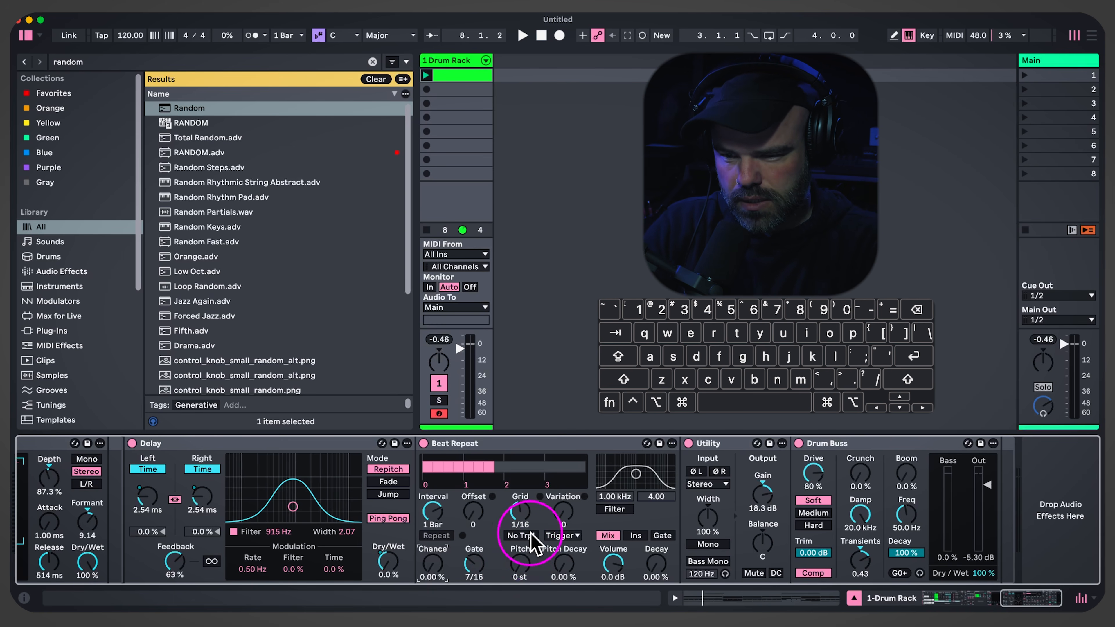
# Play the loop, set Beat Repeat's Variation to 3 and switch its output mode to Ins
pyautogui.press('space')
pyautogui.moveTo(563, 512); pyautogui.dragTo(564, 520)
pyautogui.click(660, 535)
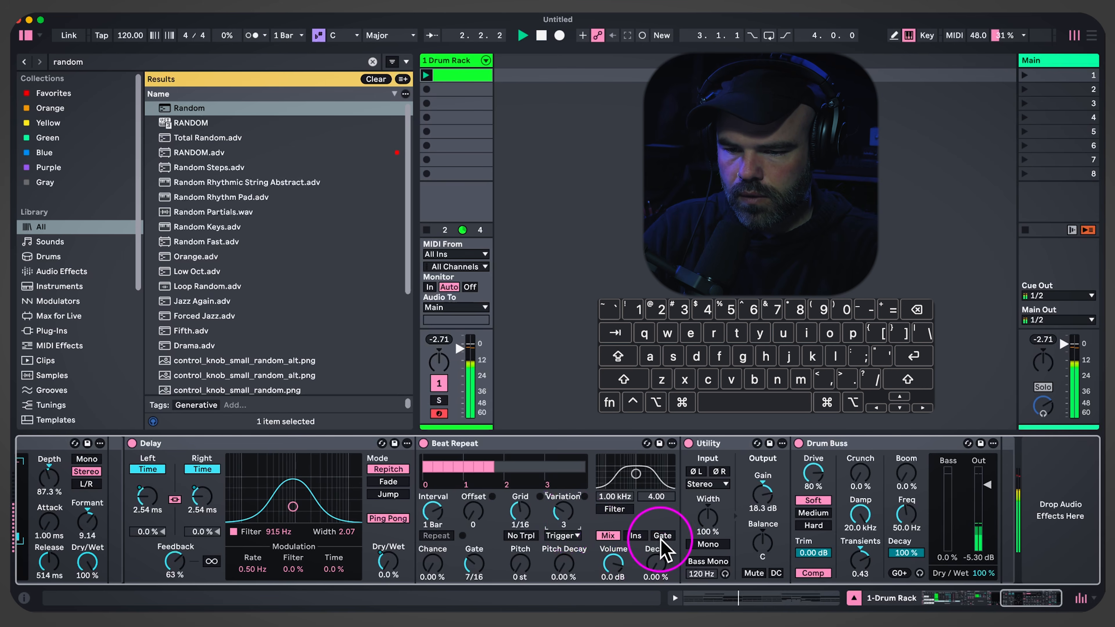
pyautogui.click(634, 536)
# Solo return chain b in the Drum Rack and bring its Beat Repeat back into view while the loop plays
pyautogui.hscroll(-5, 622, 570)
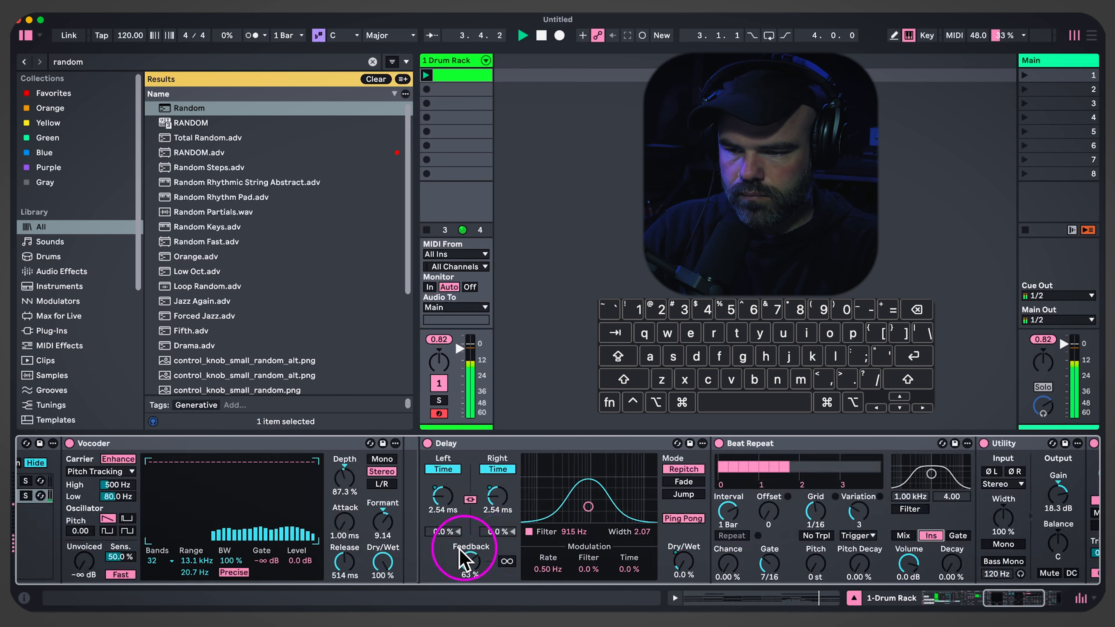
pyautogui.hscroll(-10, 465, 553)
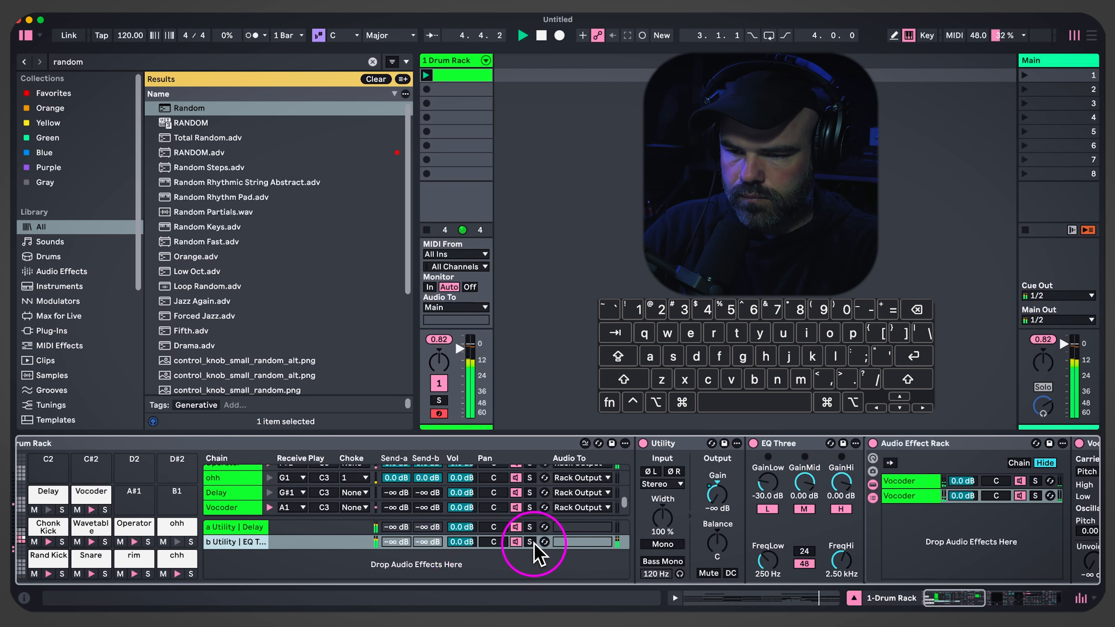
pyautogui.hscroll(12, 545, 543)
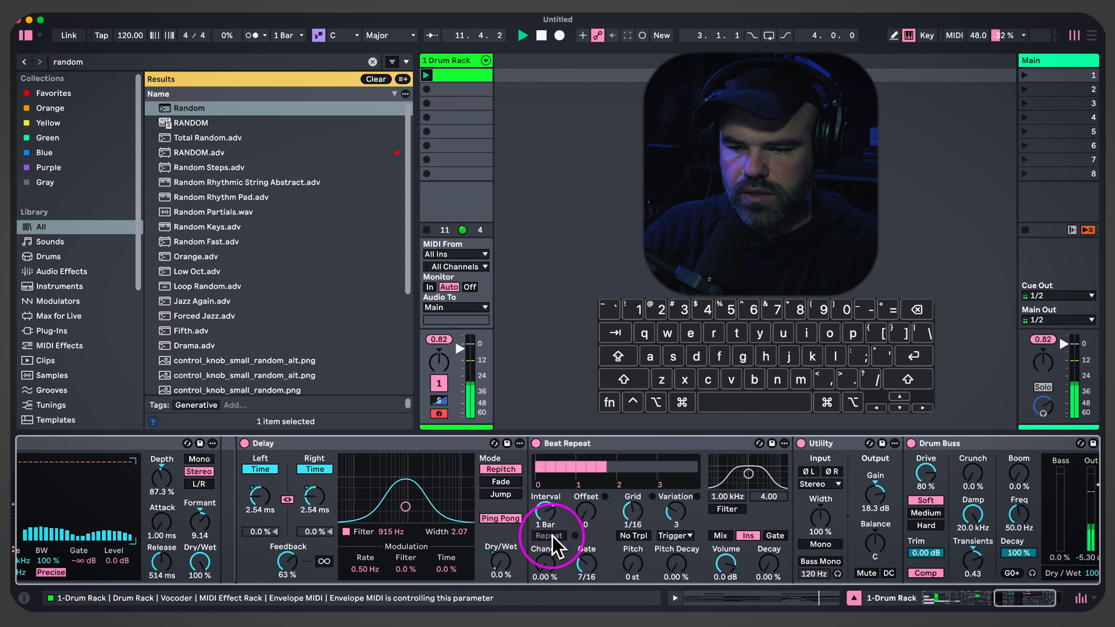
# Open the drum clip, lengthen its first Vocoder note to end at 1.4, and return to the track's devices
pyautogui.doubleClick(468, 83)
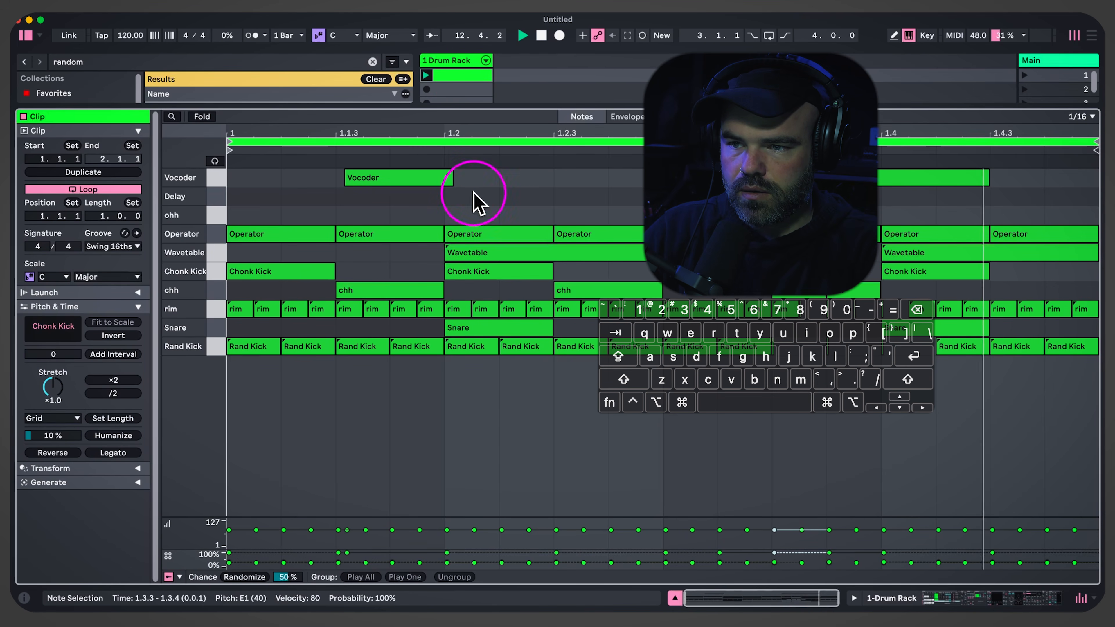
pyautogui.click(447, 175)
pyautogui.moveTo(782, 180); pyautogui.dragTo(883, 182)
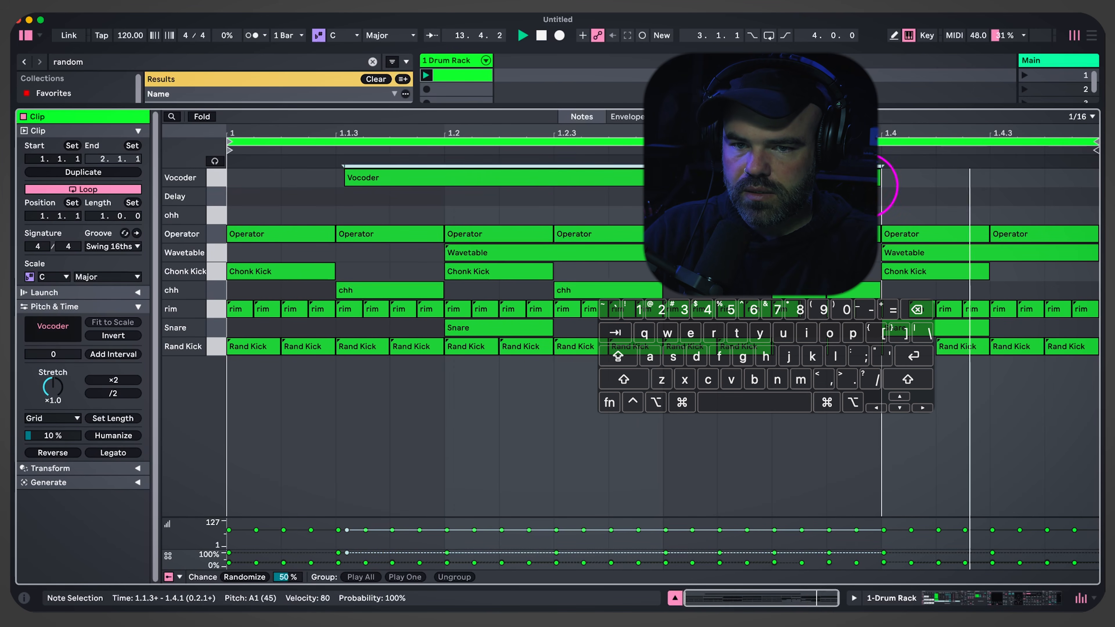
pyautogui.click(459, 59)
pyautogui.doubleClick(459, 59)
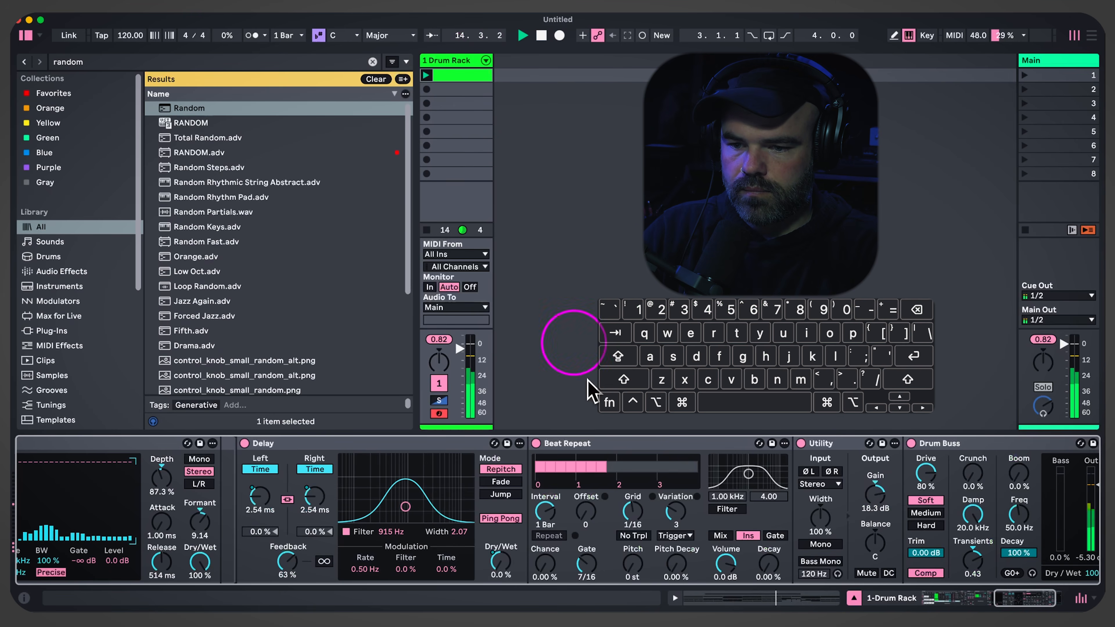
# Search the library for "note e" and insert Note Echo before Envelope MIDI in the Vocoder pad's second MIDI Effect Rack chain
pyautogui.click(561, 556)
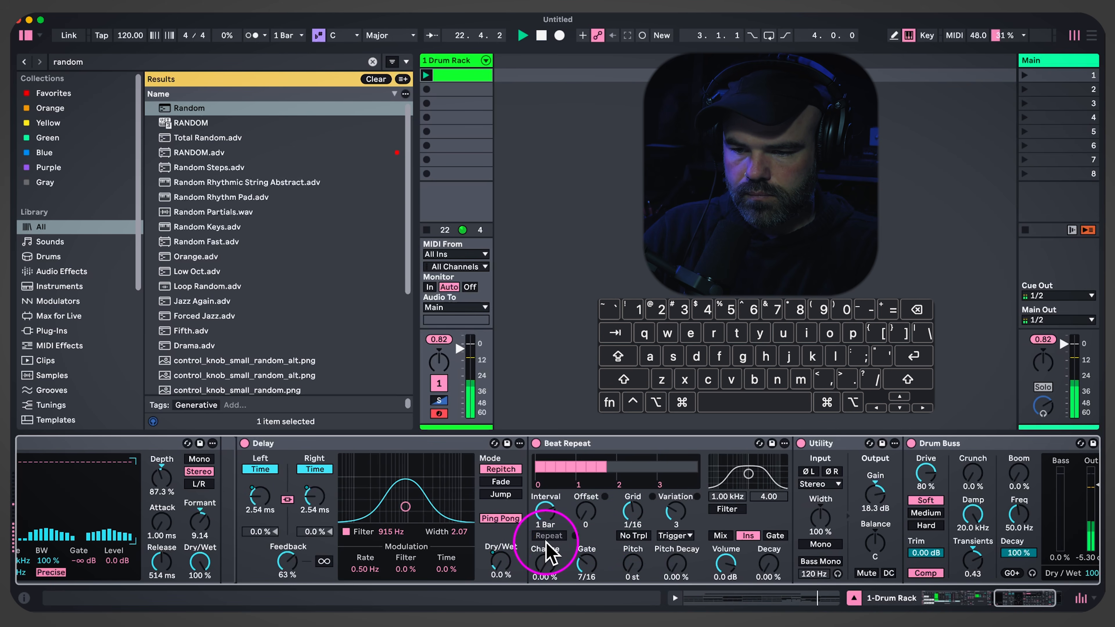
pyautogui.hscroll(-10, 472, 567)
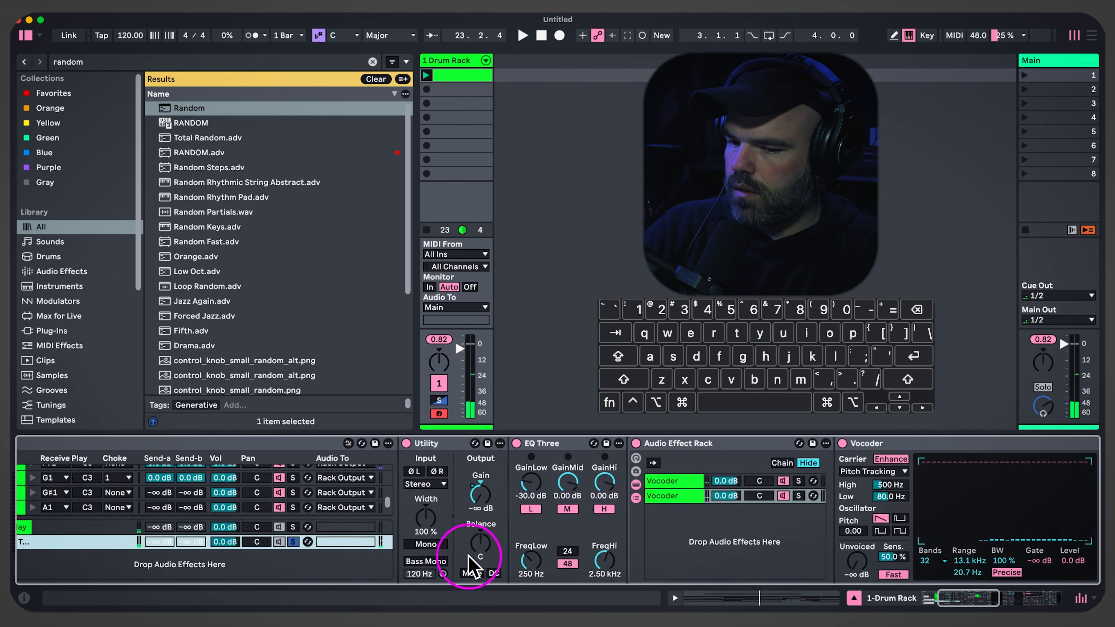
pyautogui.hscroll(-5, 472, 566)
pyautogui.click(127, 496)
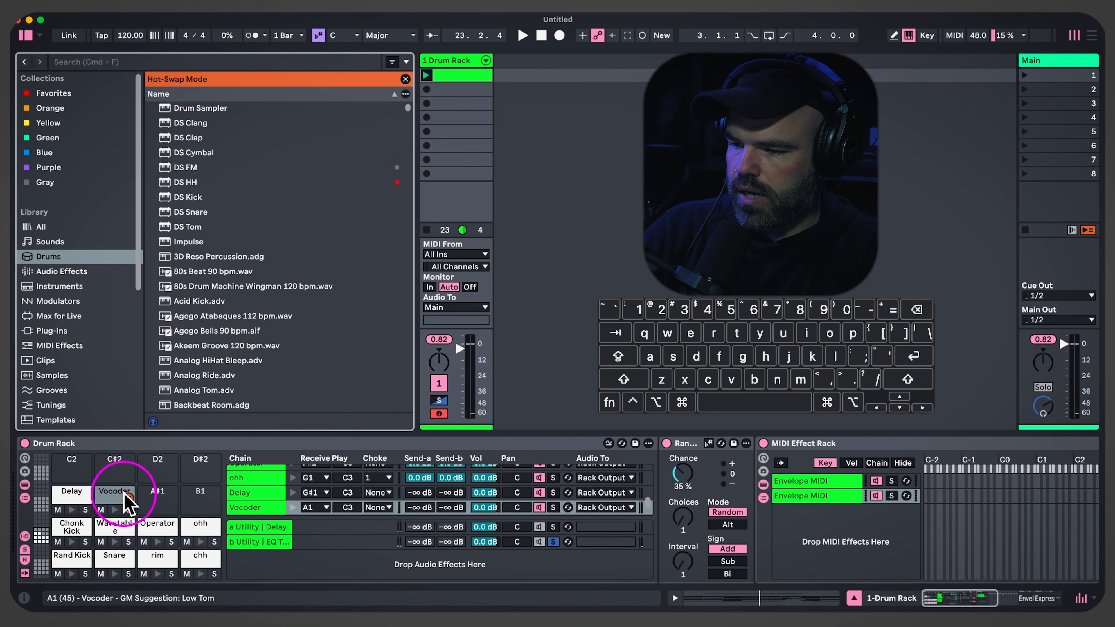
pyautogui.click(124, 495)
pyautogui.click(110, 492)
pyautogui.hscroll(10, 907, 518)
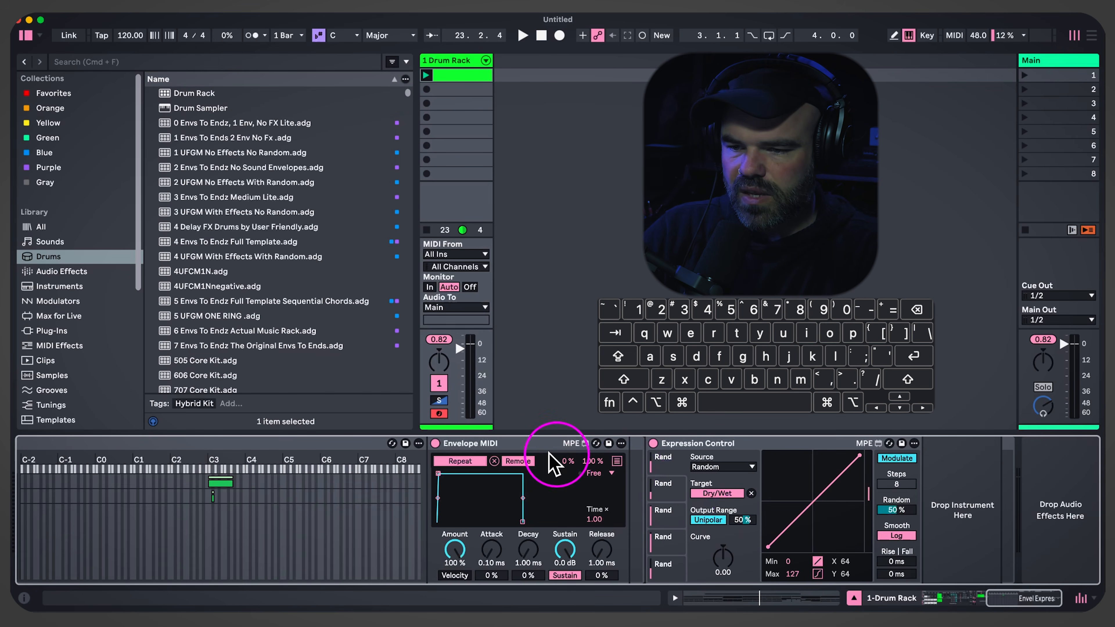
pyautogui.click(503, 445)
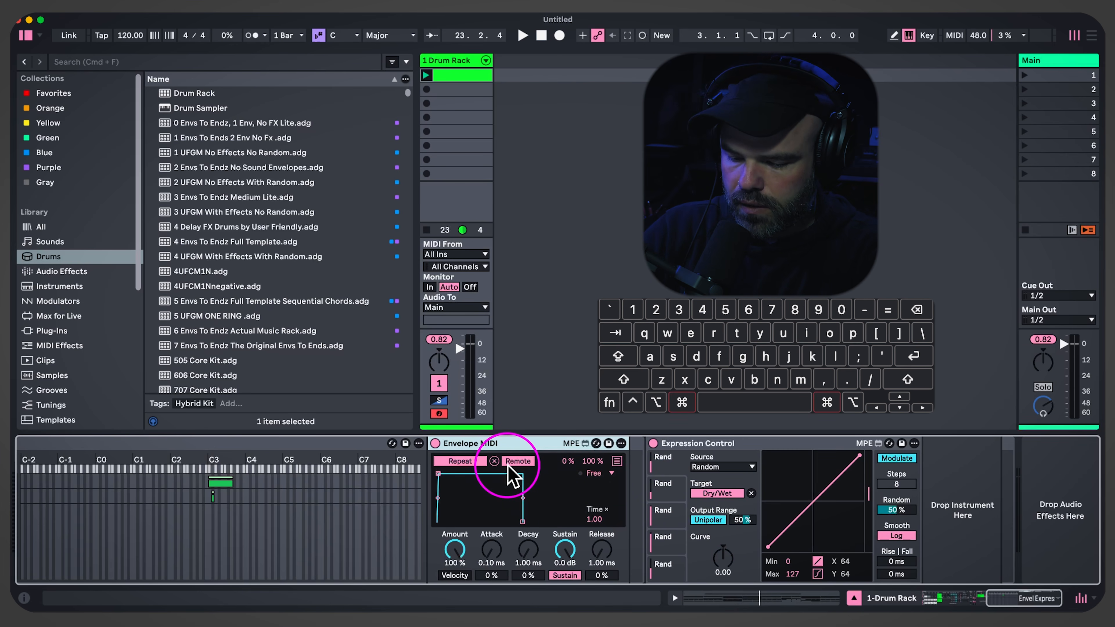
pyautogui.press('super+f')
pyautogui.write('note e')
pyautogui.moveTo(196, 122); pyautogui.dragTo(441, 513)
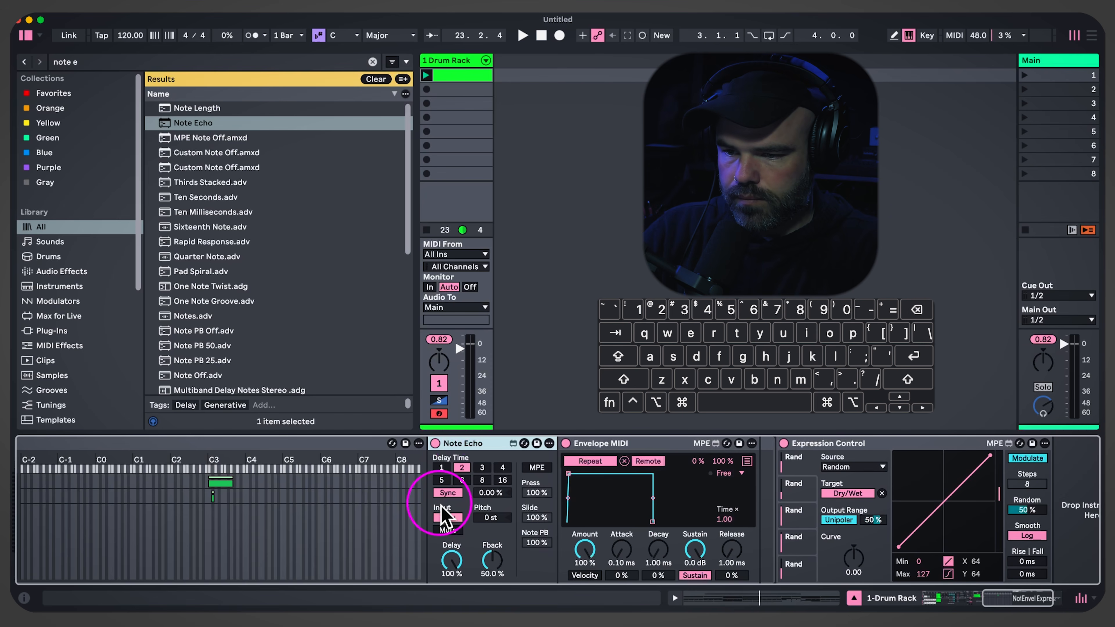
# Switch Note Echo from Sync to Time with an 81 ms delay, 0% feedback and its input set to Mute
pyautogui.click(448, 492)
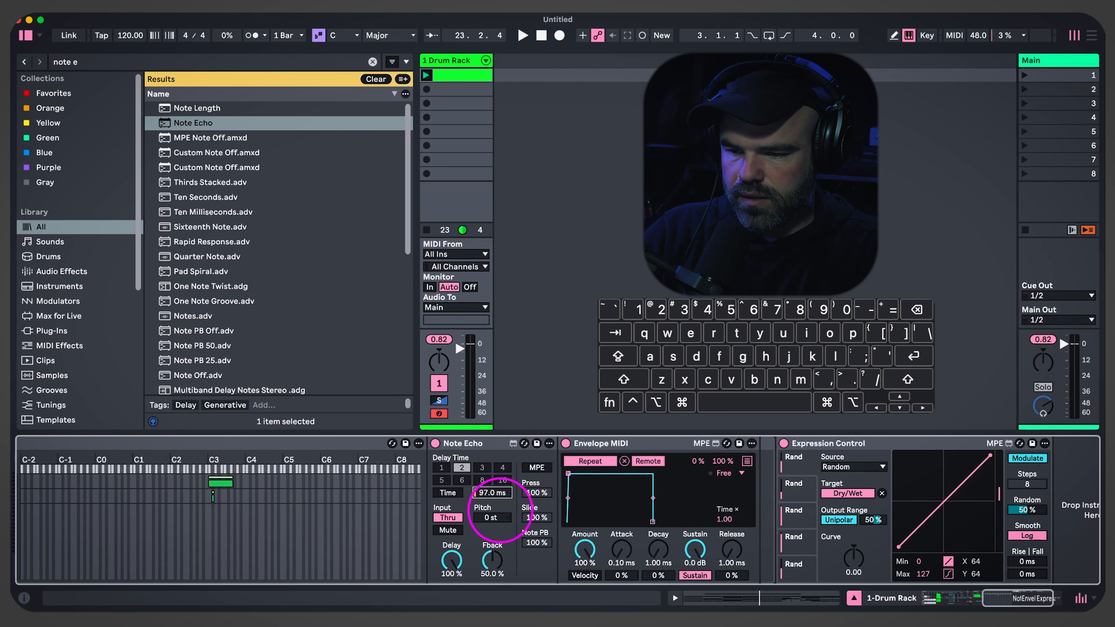
pyautogui.moveTo(492, 566); pyautogui.dragTo(493, 584)
pyautogui.click(452, 530)
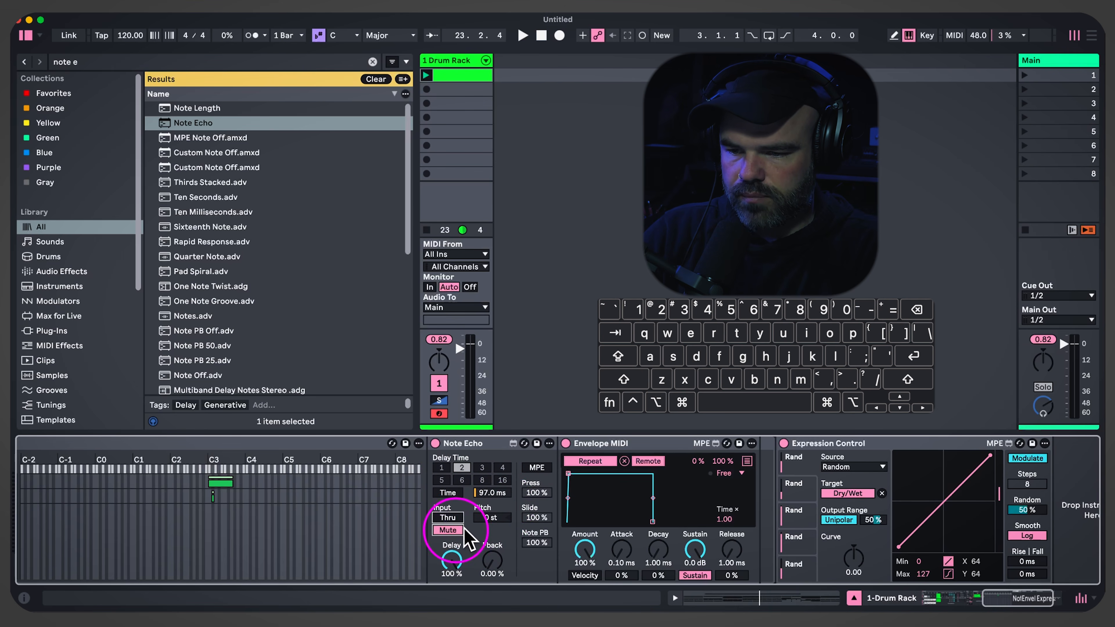
pyautogui.click(493, 492)
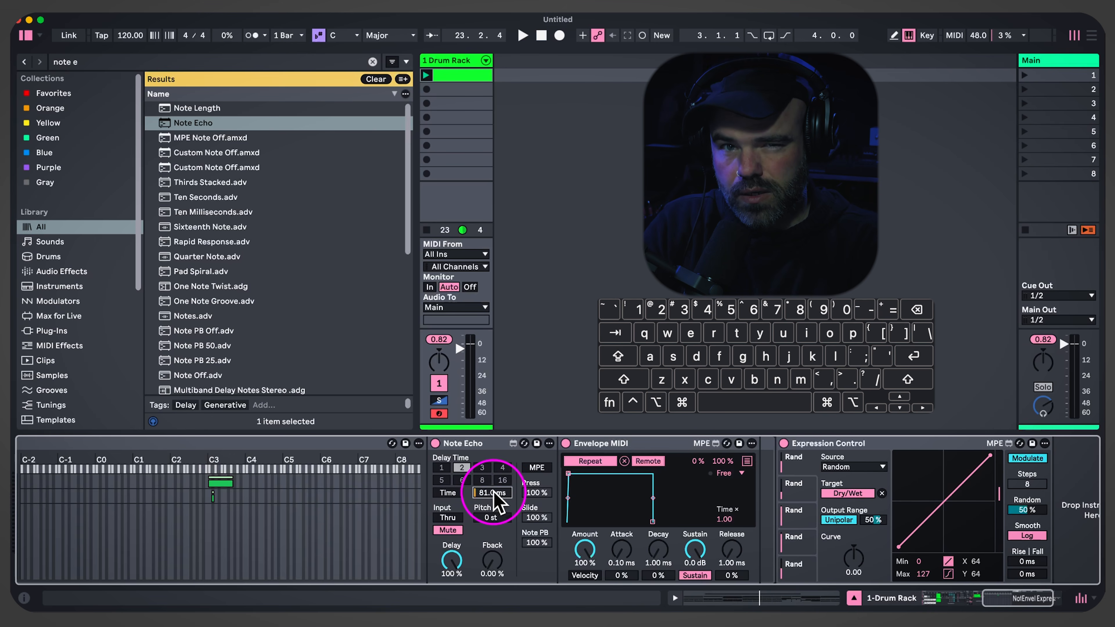
# Play the loop, review the devices in return chain b of the Drum Rack, and unsolo that chain
pyautogui.hscroll(-15, 387, 527)
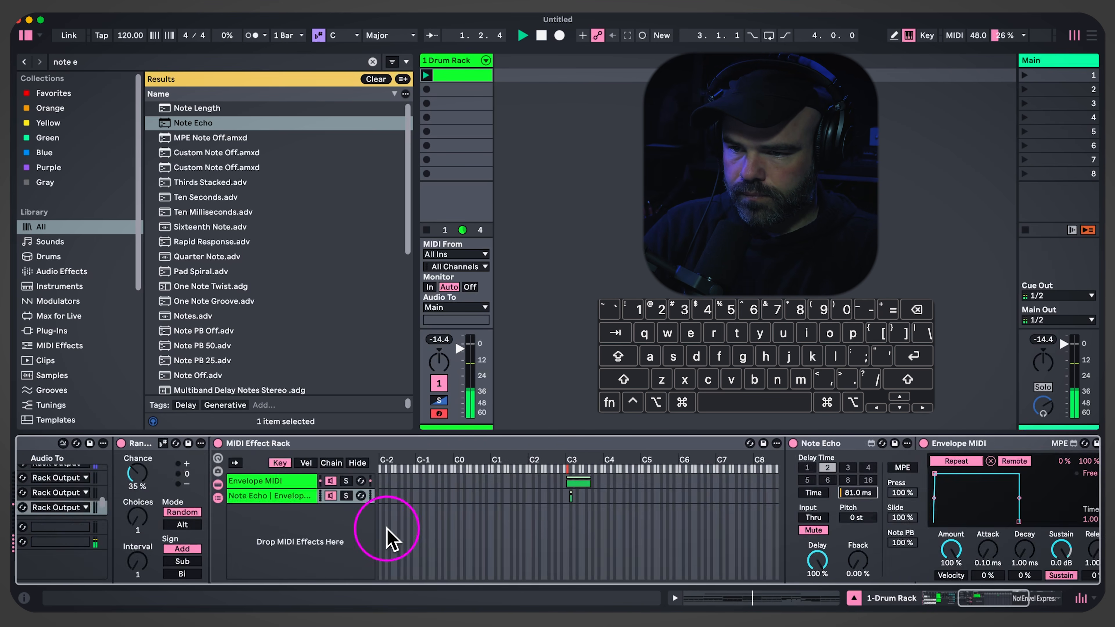
pyautogui.click(359, 538)
pyautogui.hscroll(15, 546, 552)
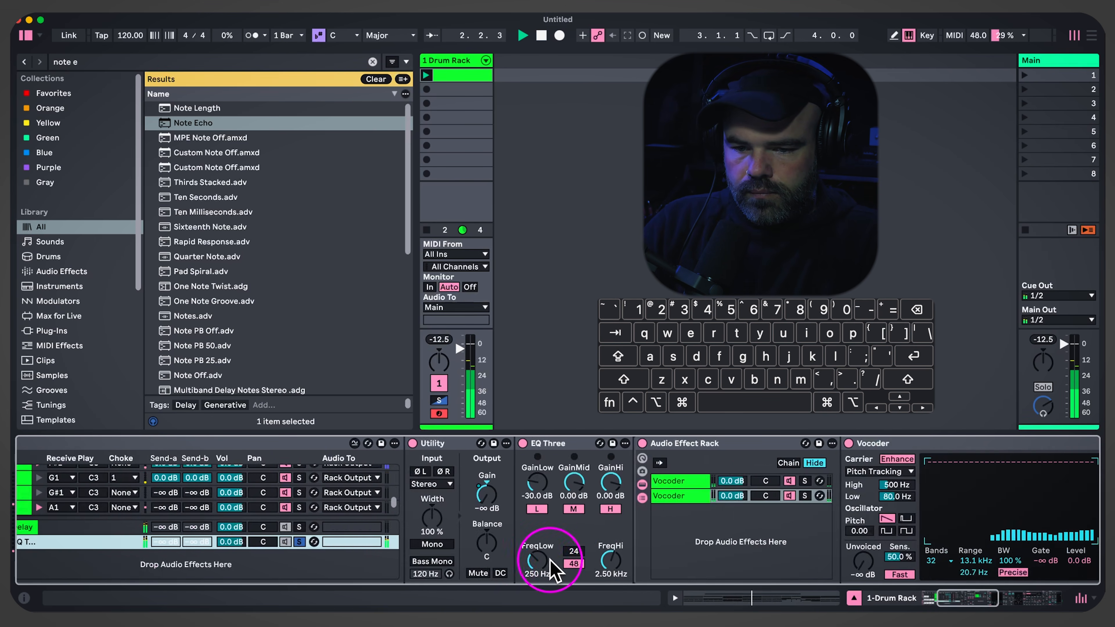
pyautogui.hscroll(5, 539, 564)
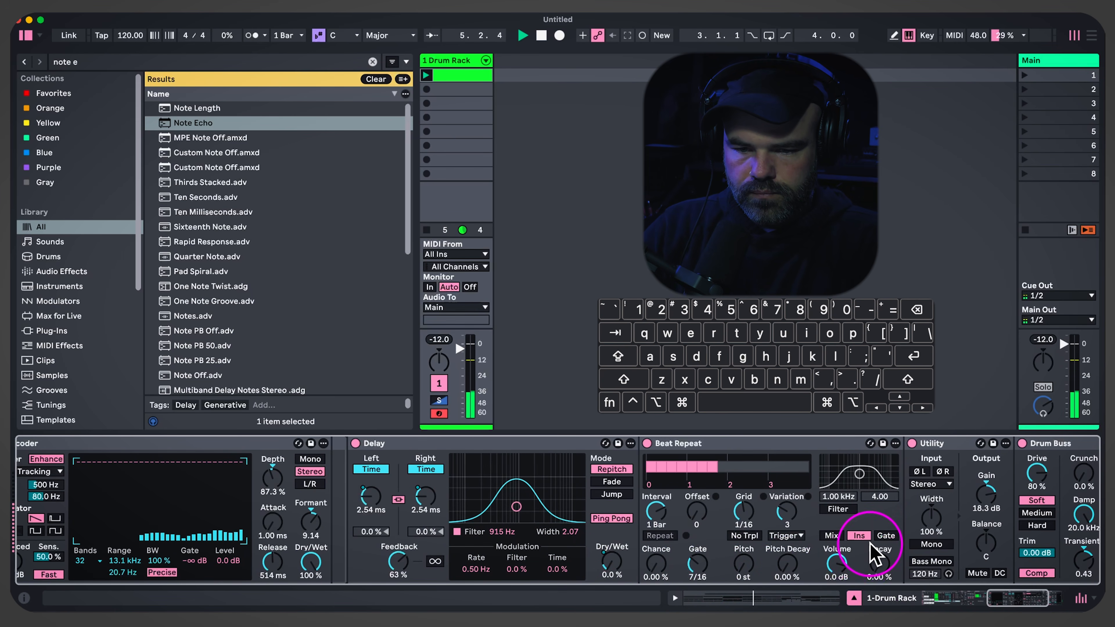
pyautogui.hscroll(10, 880, 566)
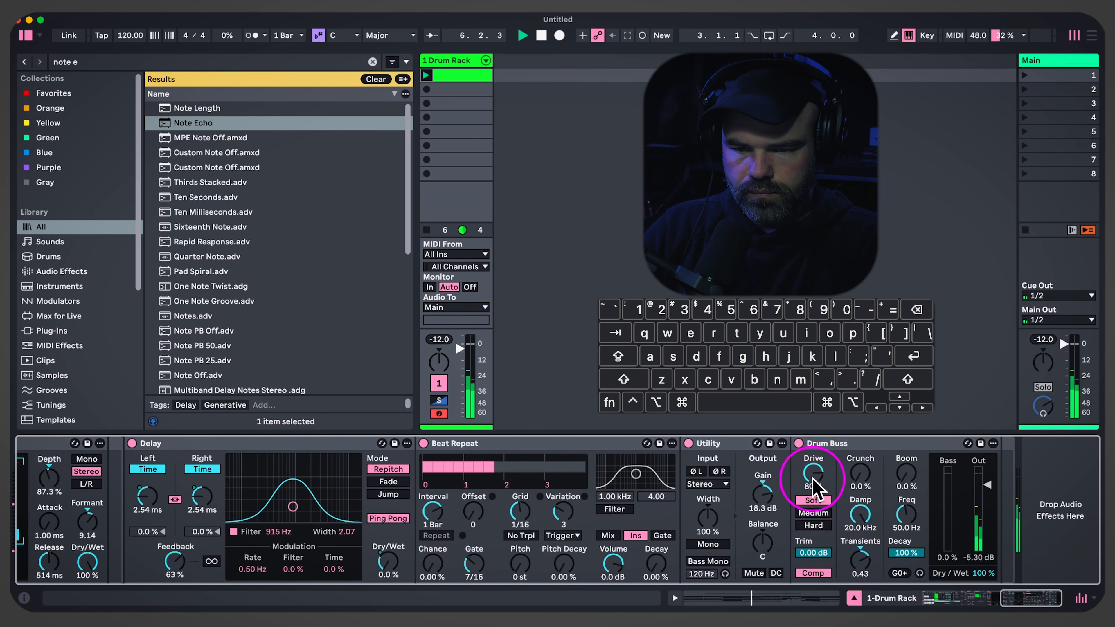
pyautogui.hscroll(-20, 621, 534)
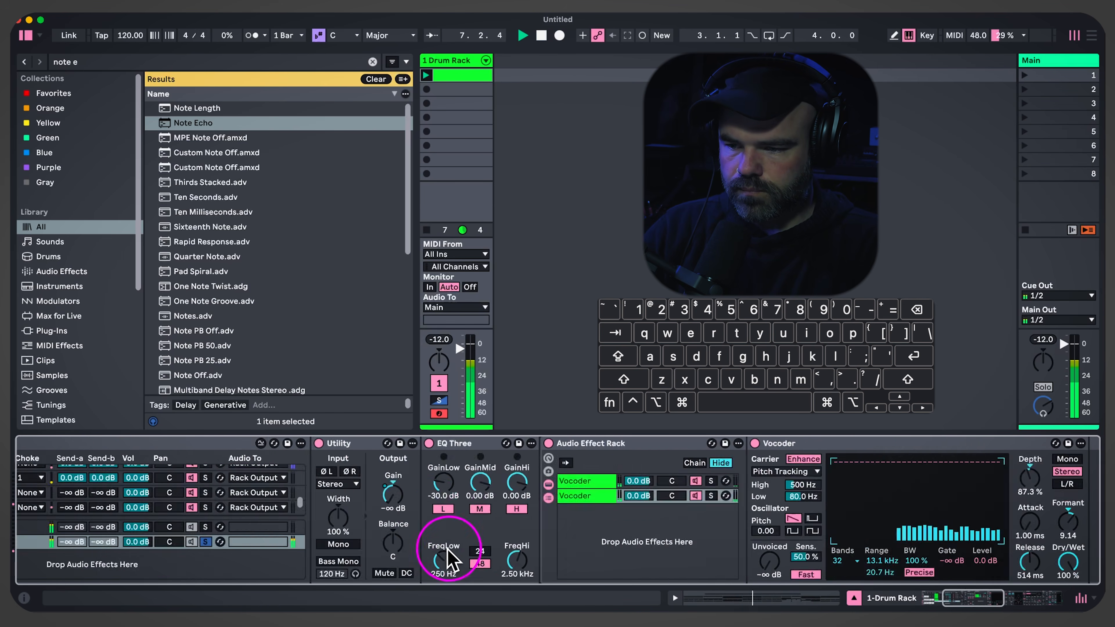
pyautogui.click(553, 541)
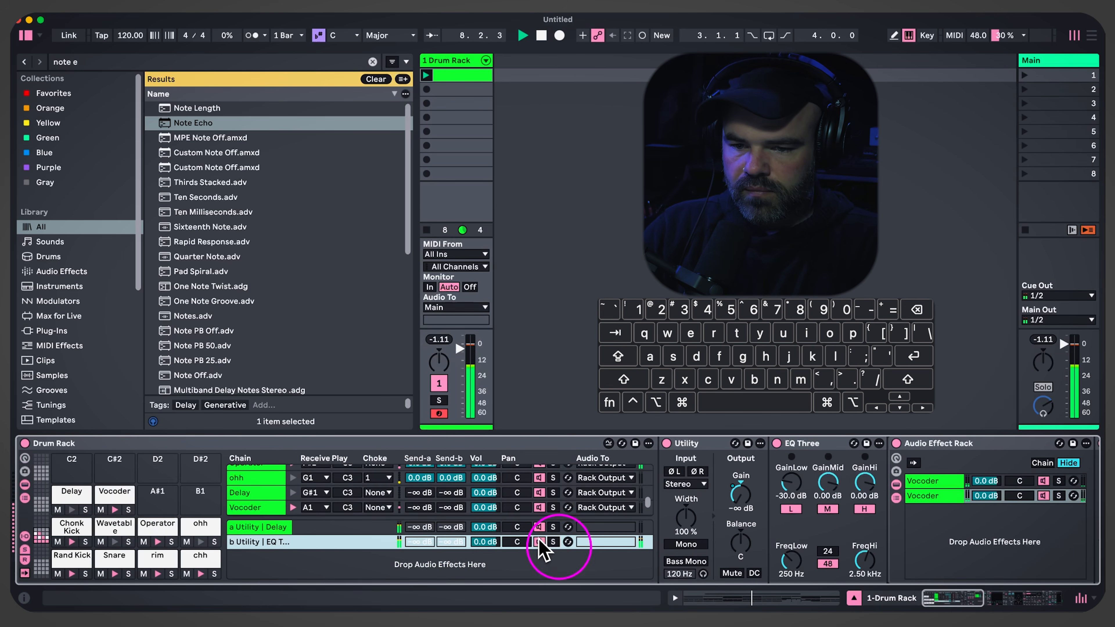
# Set return chain b's Delay to 1.02 ms on both sides with 70% feedback while the loop plays
pyautogui.hscroll(8, 724, 525)
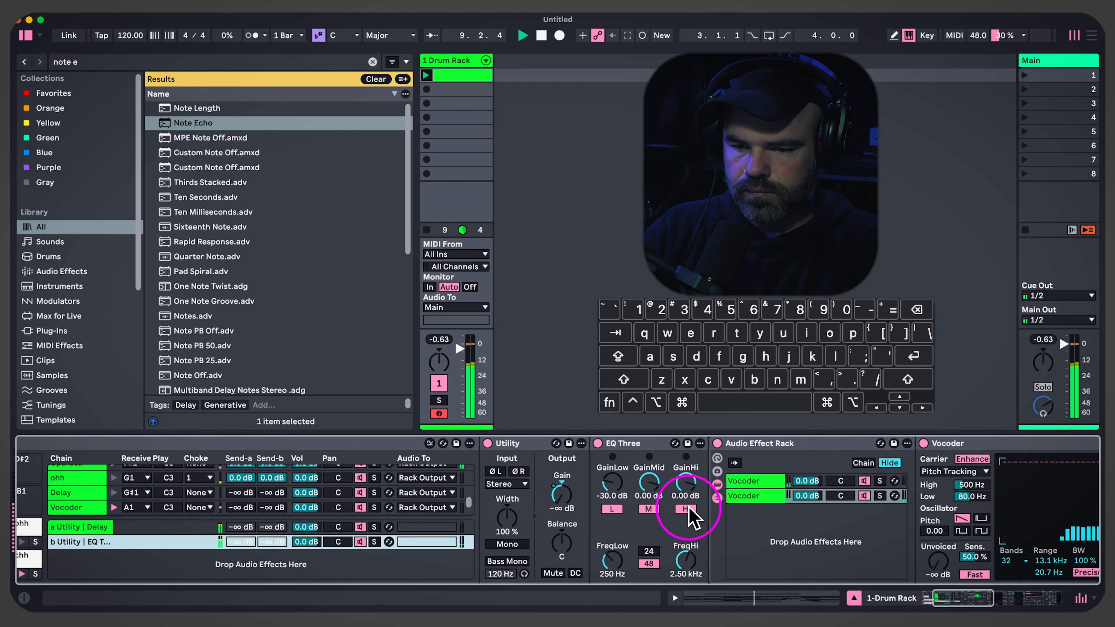
pyautogui.hscroll(10, 689, 525)
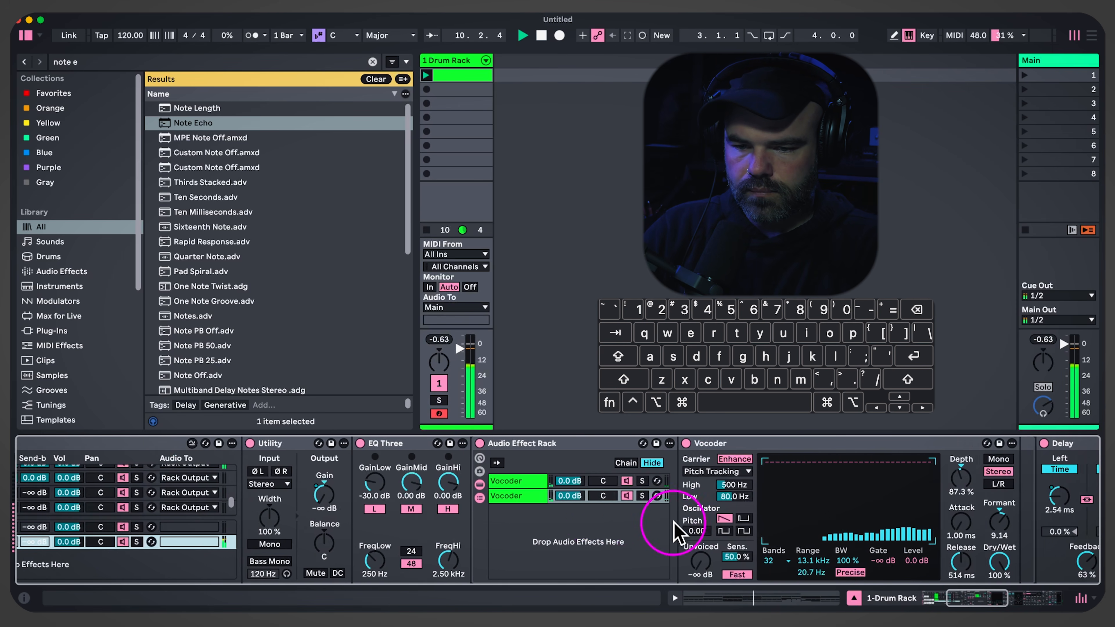
pyautogui.hscroll(12, 523, 513)
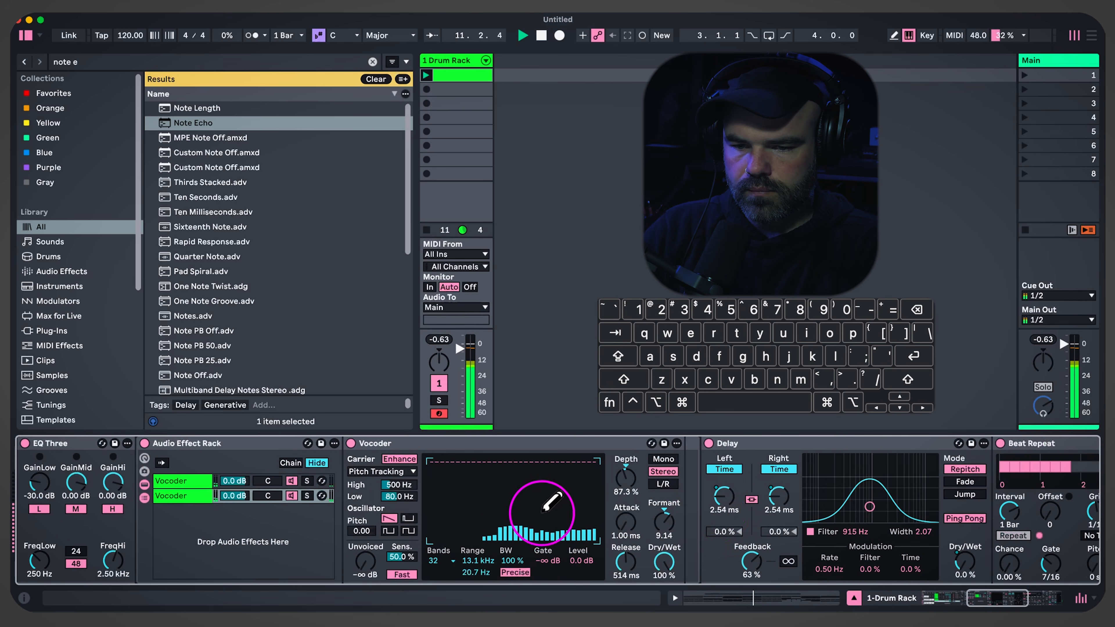
pyautogui.moveTo(723, 496)
pyautogui.mouseDown()
pyautogui.moveTo(723, 512)
pyautogui.moveTo(723, 502)
pyautogui.mouseUp()
pyautogui.moveTo(742, 560); pyautogui.dragTo(741, 550)
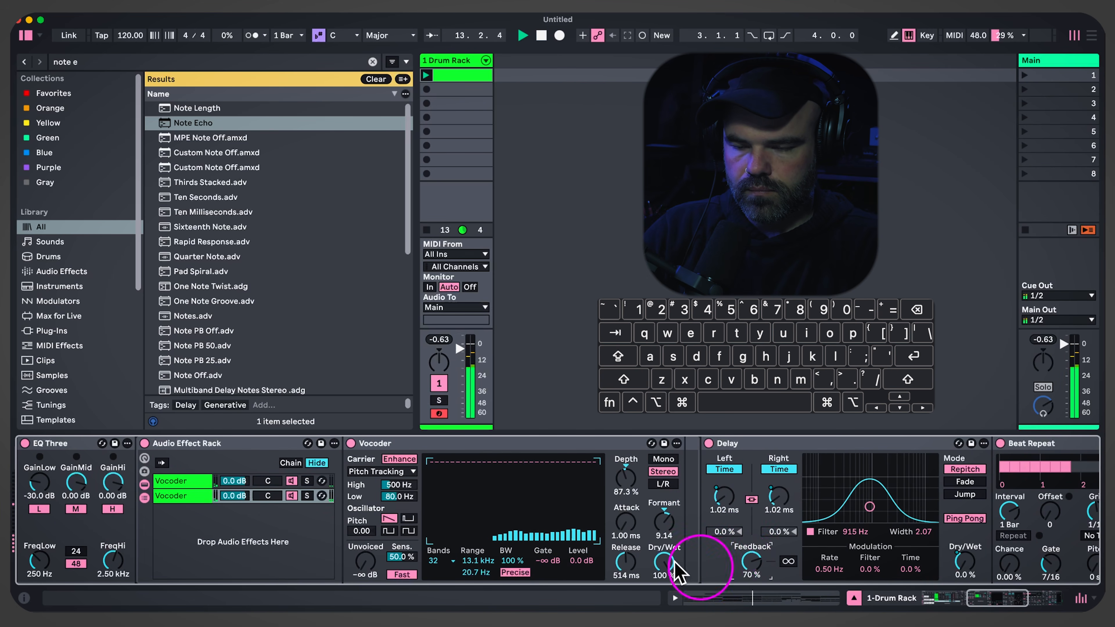
# Stop playback, select the Drum Rack's Vocoder pad and clear the browser search
pyautogui.hscroll(-20, 334, 531)
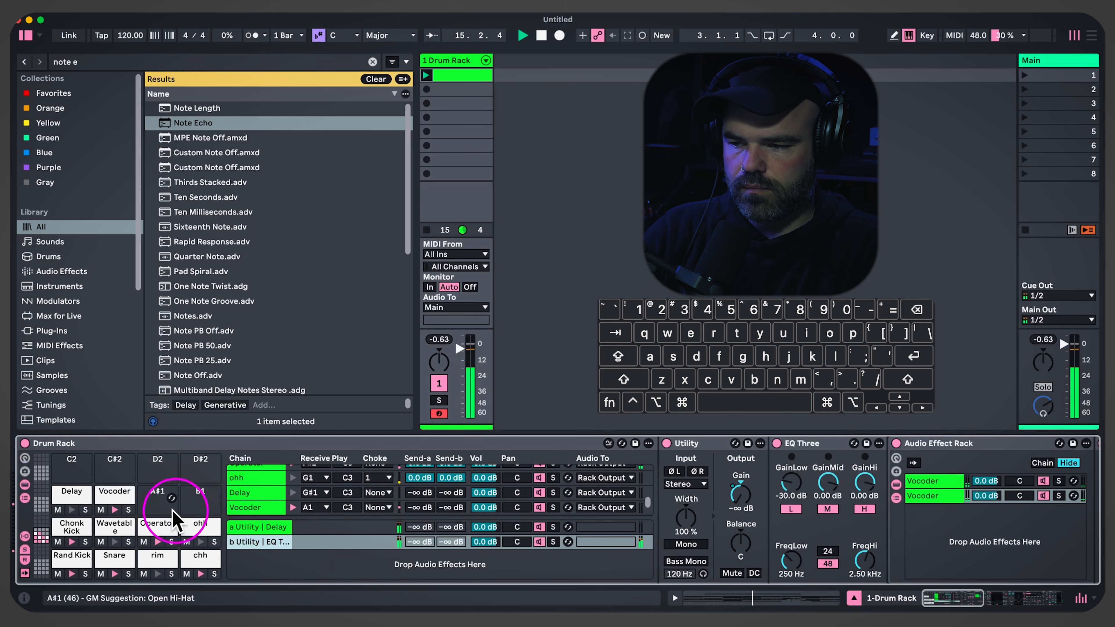
pyautogui.click(114, 492)
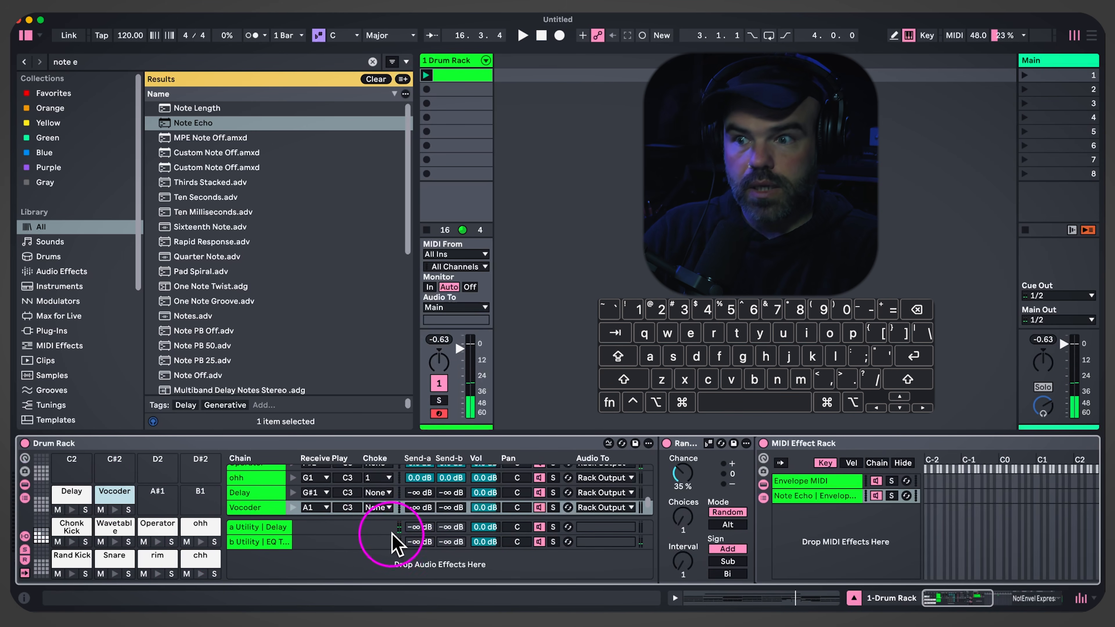
pyautogui.click(372, 63)
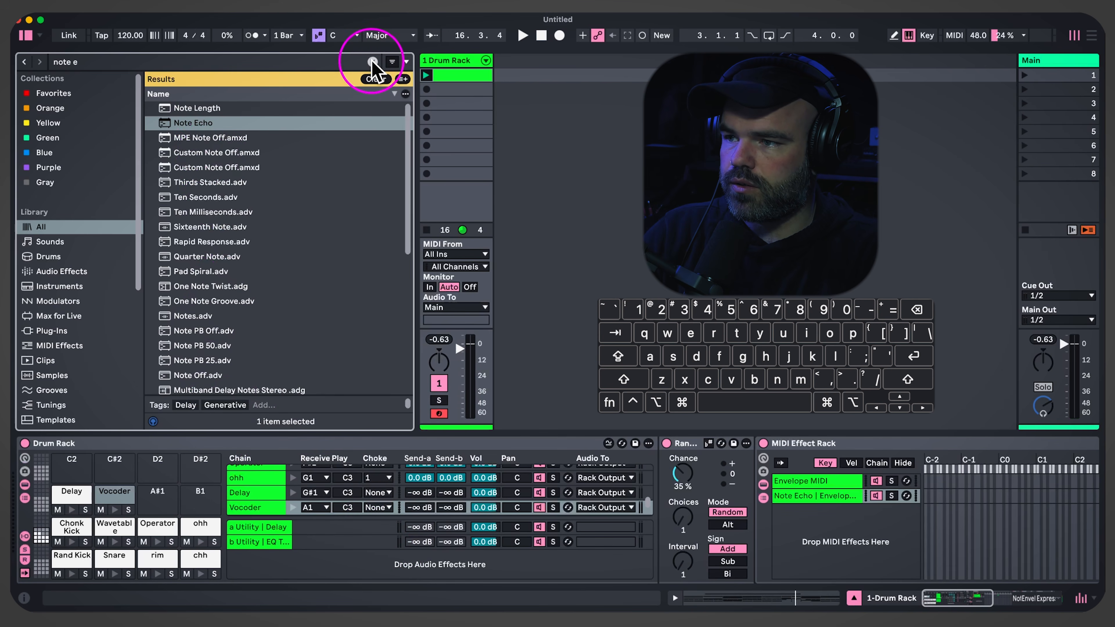
pyautogui.click(373, 62)
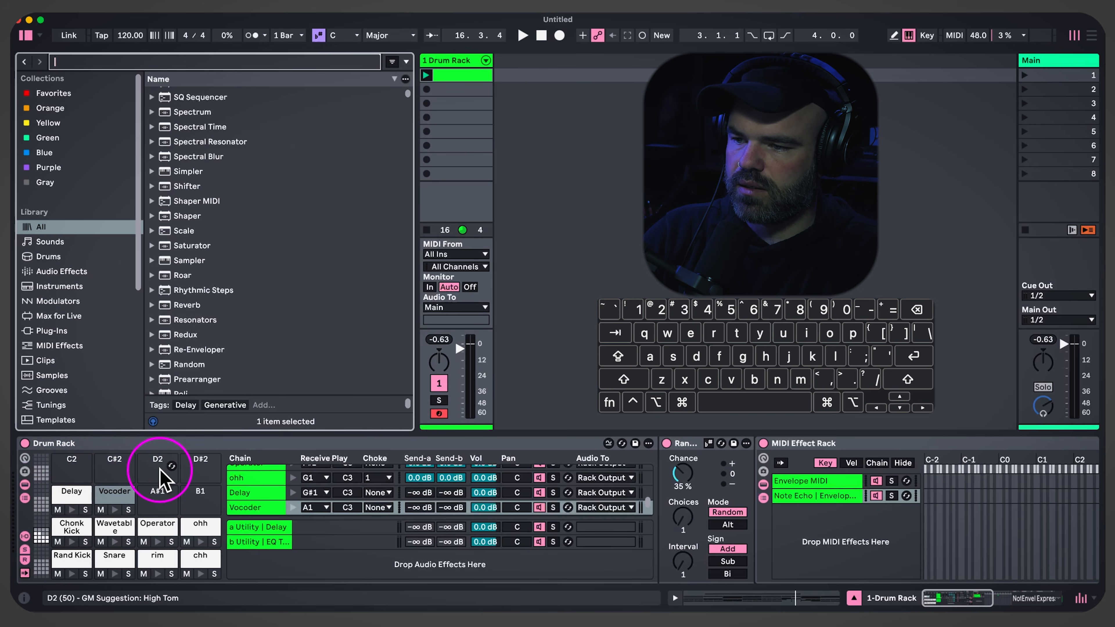
# Find Reverb among the library's audio effects and load it onto the empty A#1 pad
pyautogui.scroll(-8, 187, 282)
pyautogui.scroll(-20, 190, 296)
pyautogui.scroll(-20, 224, 319)
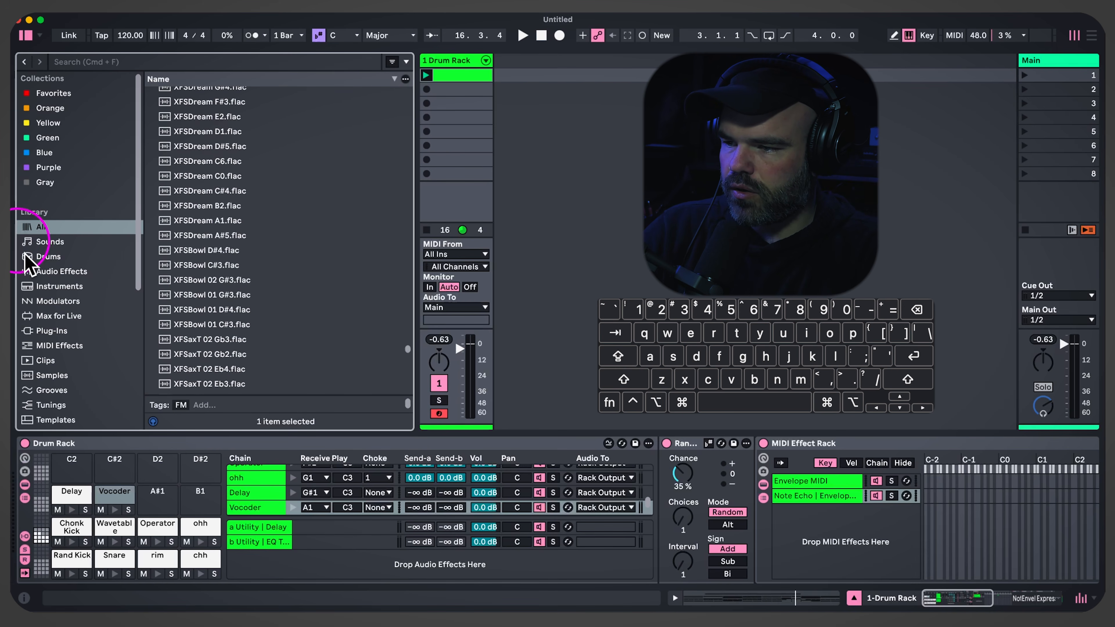
pyautogui.click(66, 315)
pyautogui.click(60, 300)
pyautogui.click(62, 271)
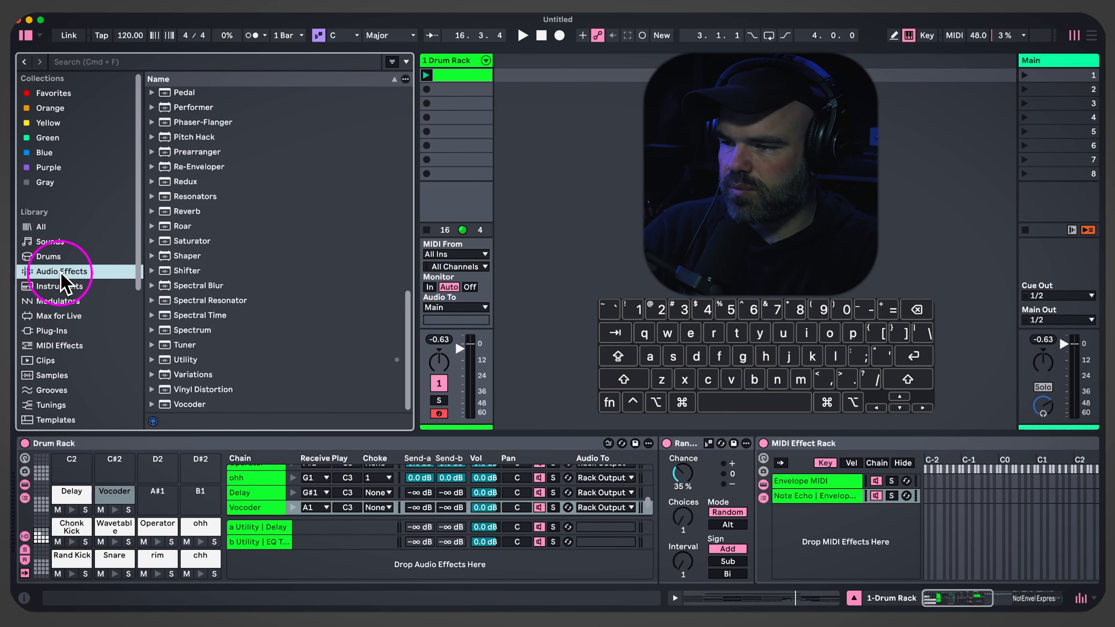
pyautogui.moveTo(194, 212); pyautogui.dragTo(156, 501)
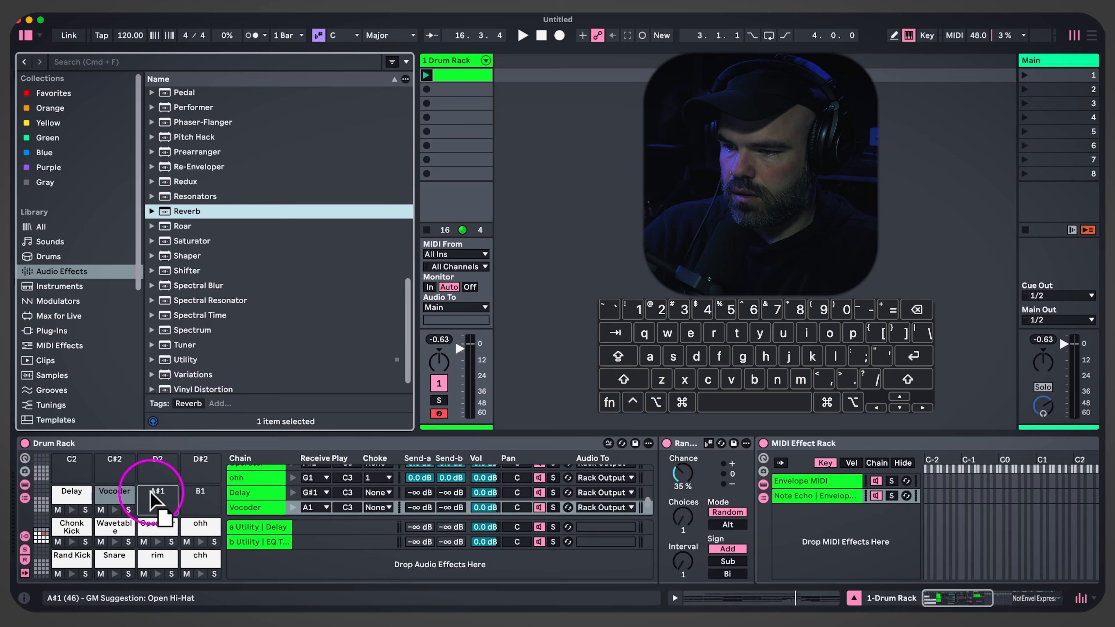
pyautogui.moveTo(155, 490); pyautogui.dragTo(155, 492)
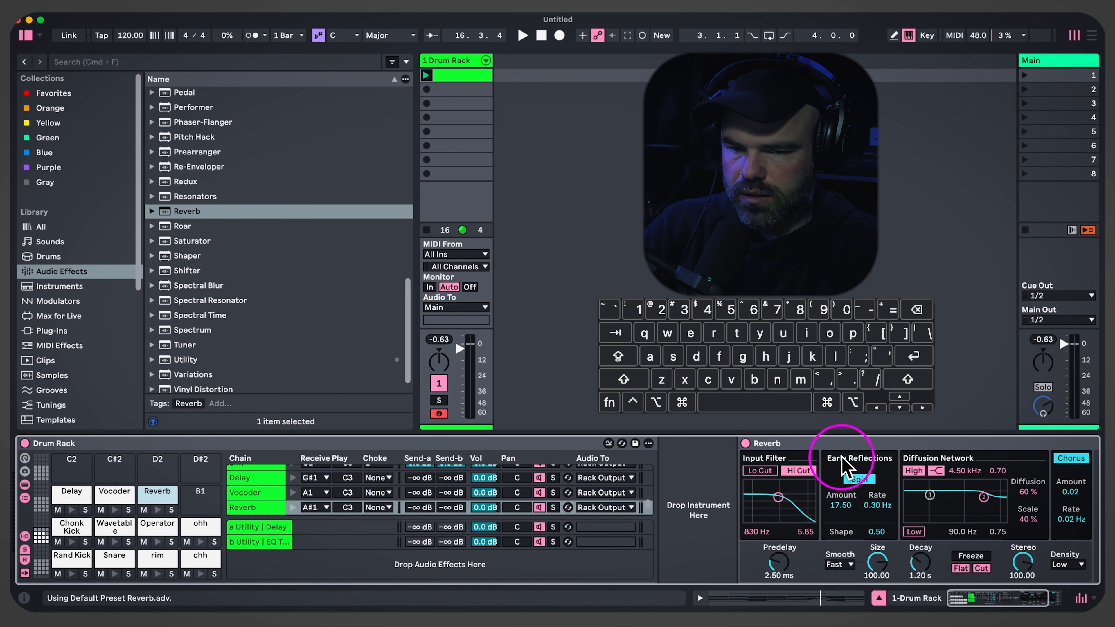
# Cut the Reverb from the A#1 pad, create a third return chain in the Drum Rack and paste the Reverb there
pyautogui.click(834, 449)
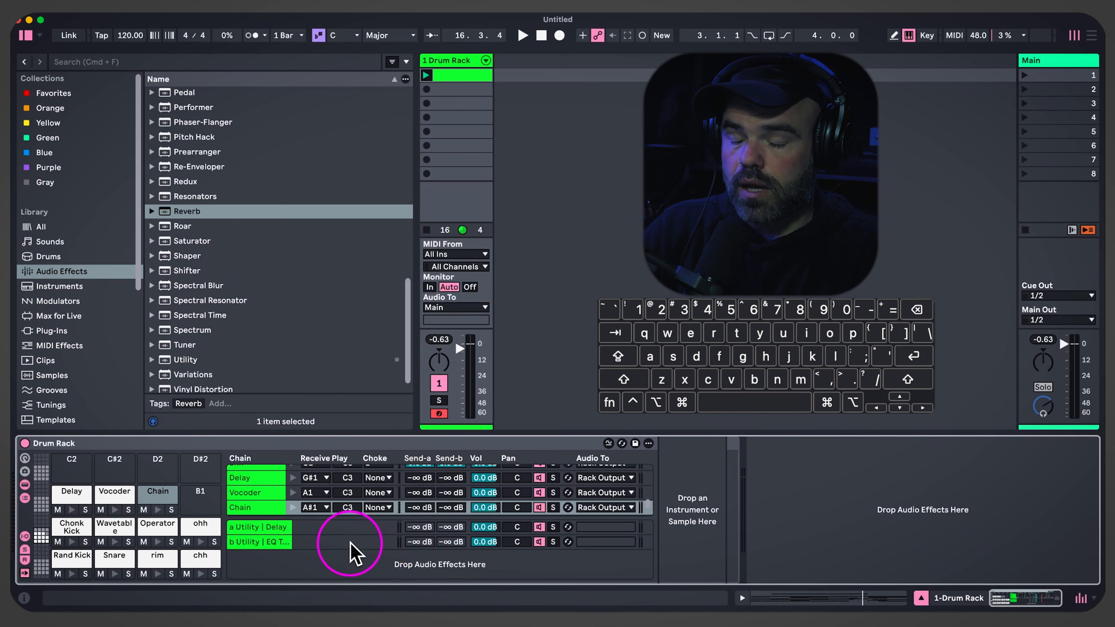
pyautogui.rightClick(348, 557)
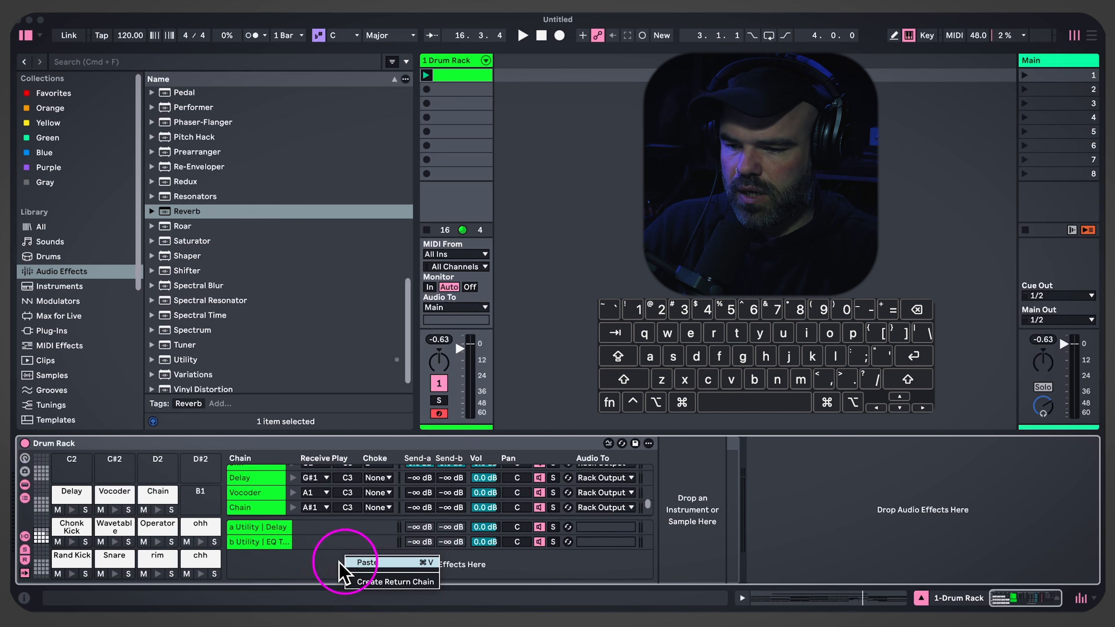
pyautogui.click(382, 582)
pyautogui.click(726, 510)
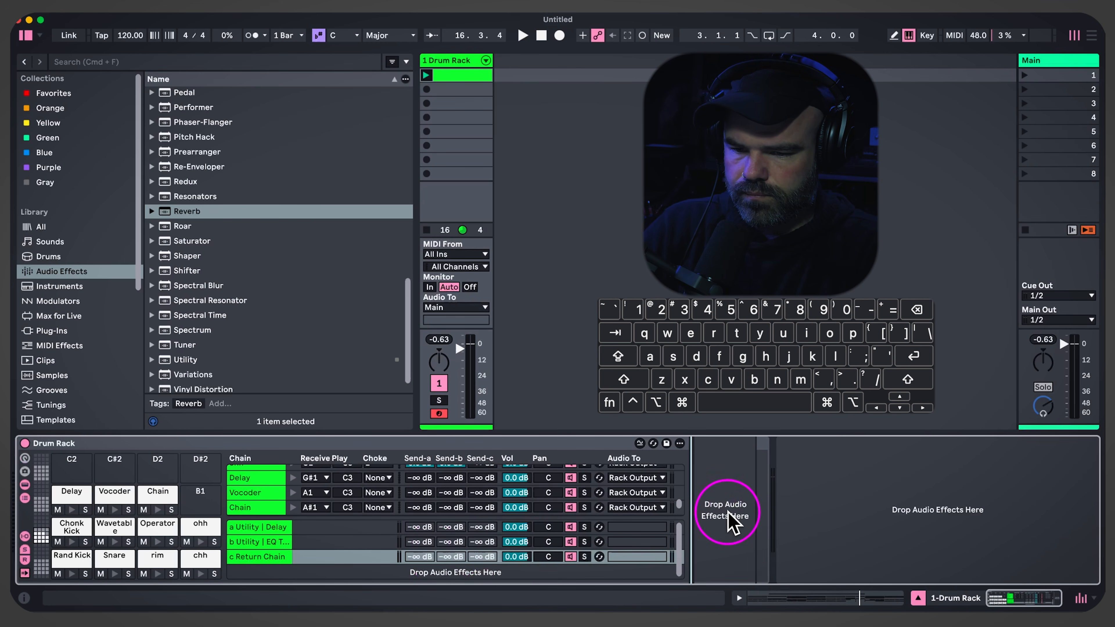
pyautogui.press('super+v')
# Enable the Reverb's Lo Cut, set its input filter to 1.79 kHz with width 3.54, Size to 1.58 and Decay to 3.79 s
pyautogui.moveTo(829, 562); pyautogui.dragTo(829, 588)
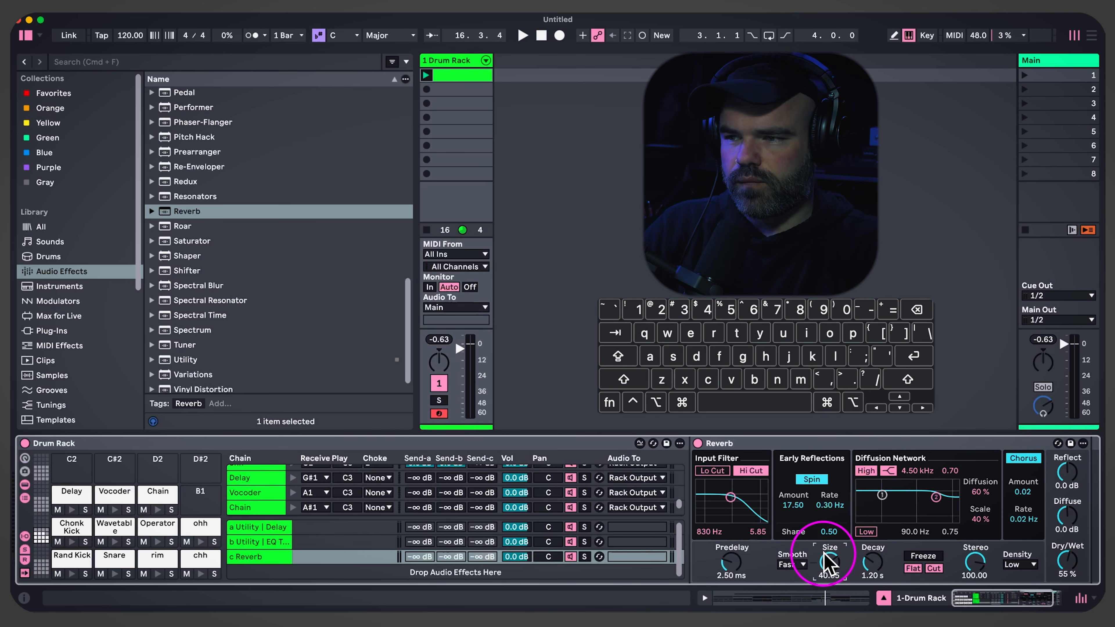
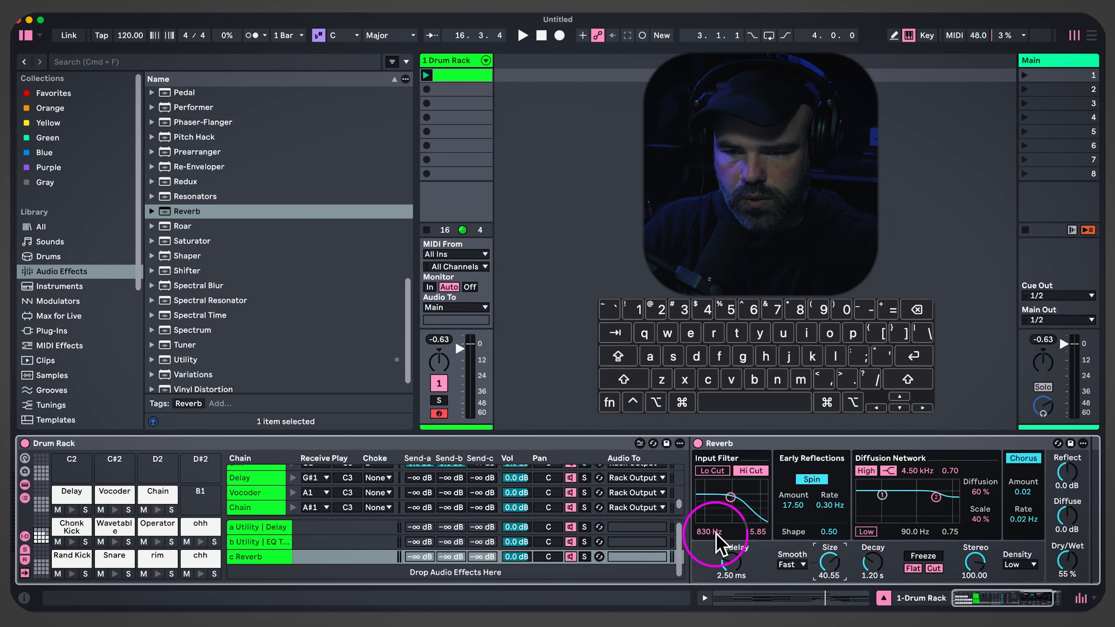
pyautogui.click(712, 471)
pyautogui.moveTo(755, 510); pyautogui.dragTo(765, 519)
pyautogui.moveTo(873, 563); pyautogui.dragTo(872, 554)
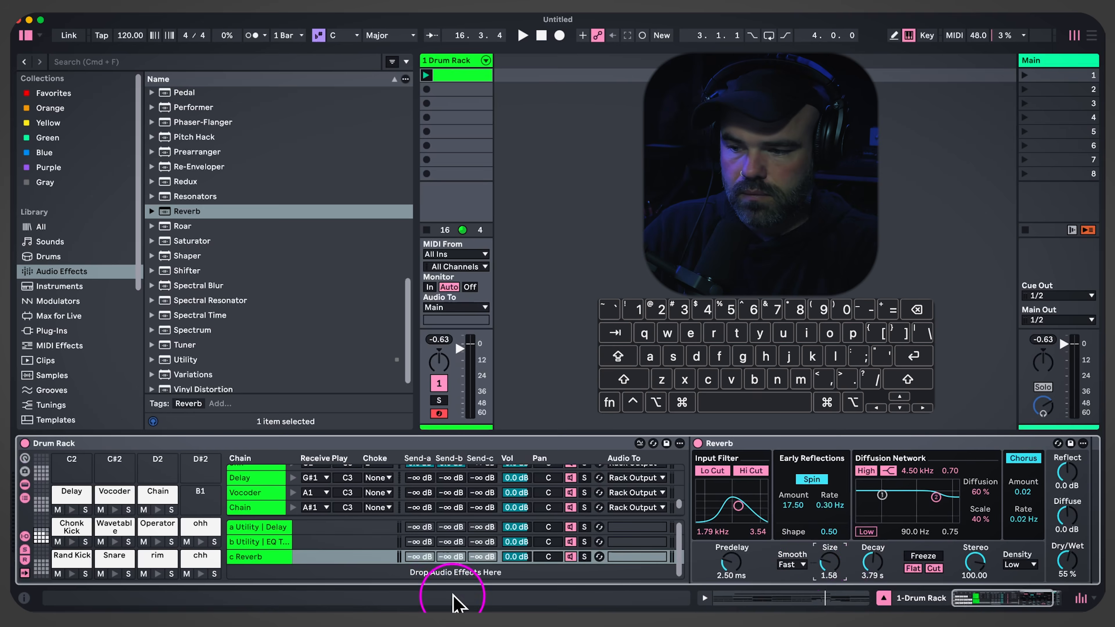
# Select return chain c and set its Reverb's Dry/Wet to 100%
pyautogui.click(270, 561)
pyautogui.hscroll(2, 816, 579)
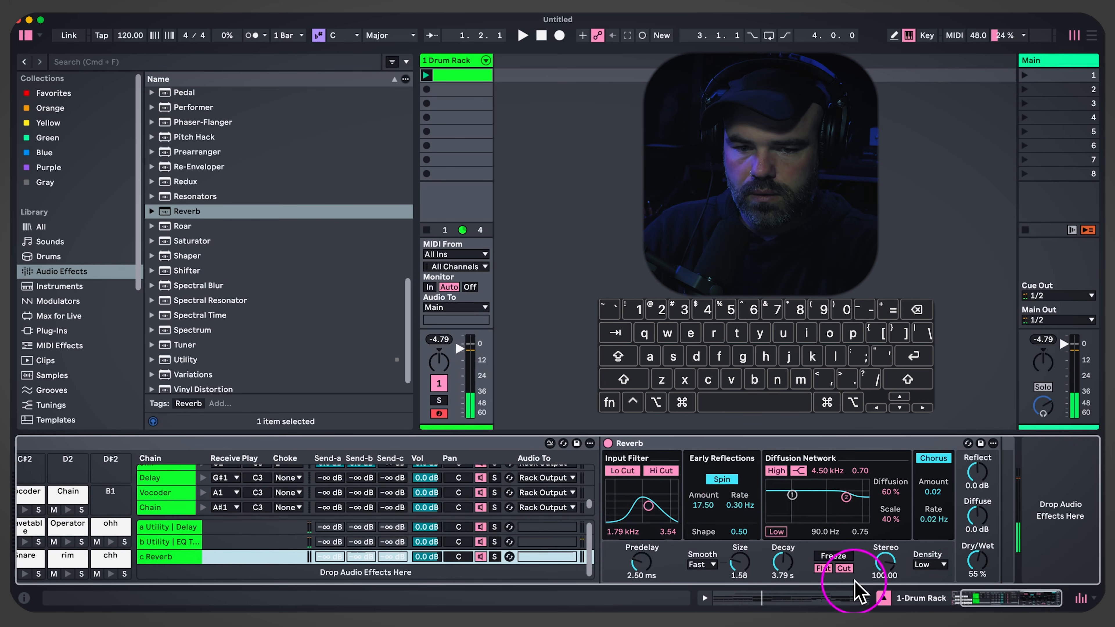
pyautogui.moveTo(983, 563); pyautogui.dragTo(983, 523)
pyautogui.hscroll(-2, 498, 589)
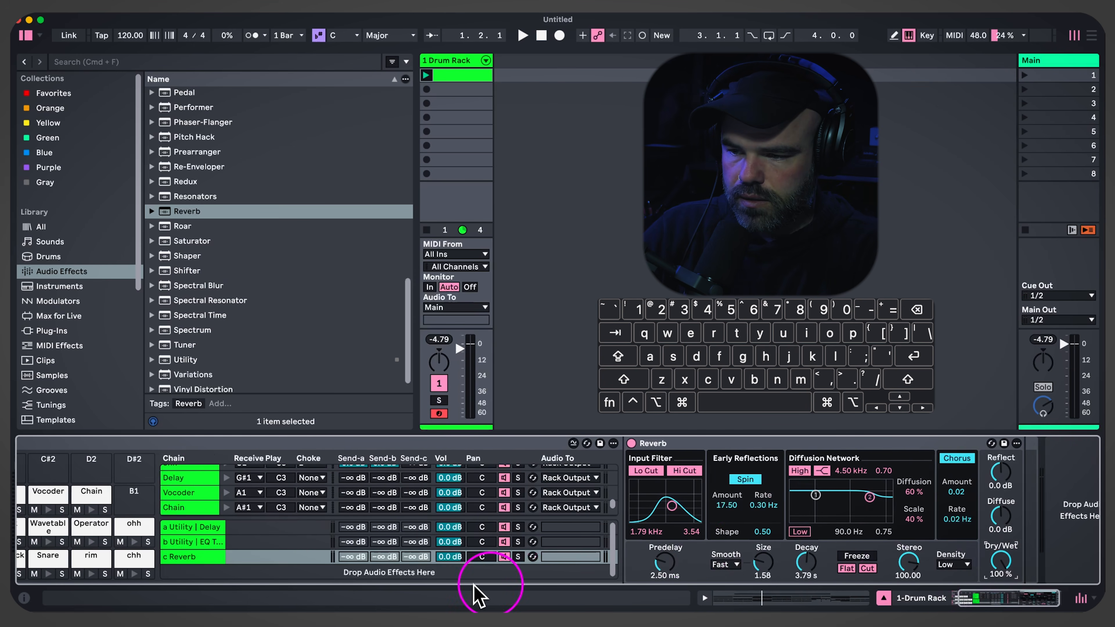
# Search the library for Utility and insert it before the Reverb on return chain c
pyautogui.press('super+f')
pyautogui.write('uti')
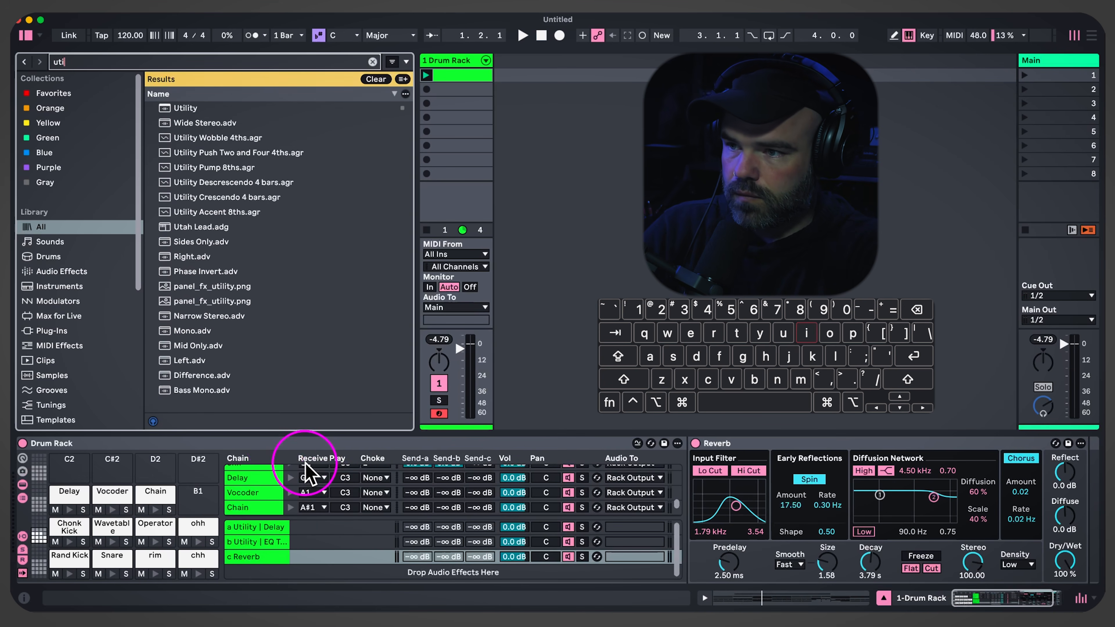
pyautogui.moveTo(180, 108); pyautogui.dragTo(472, 472)
pyautogui.click(272, 557)
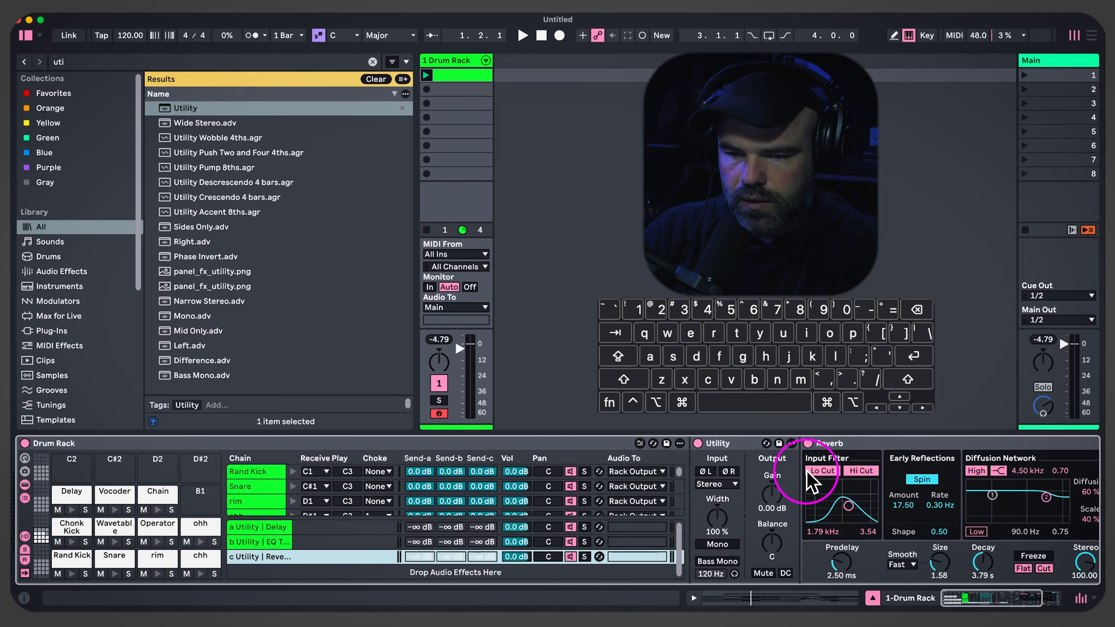
# Search the library for Envelope MIDI and load it onto the A#1 pad's empty chain
pyautogui.click(153, 507)
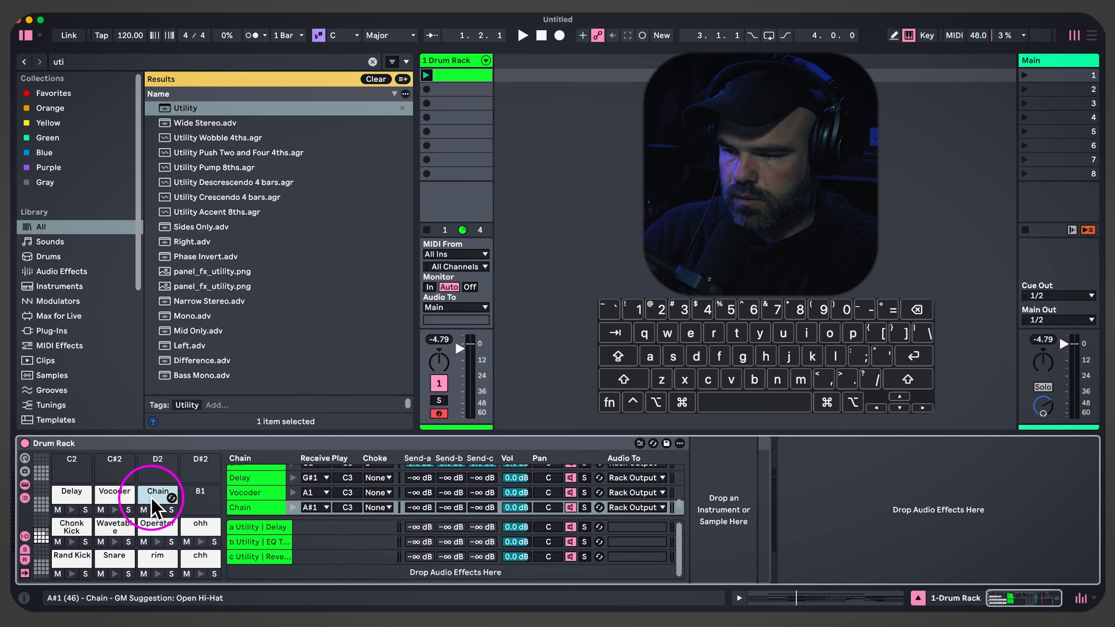
pyautogui.press('super+f')
pyautogui.write('env')
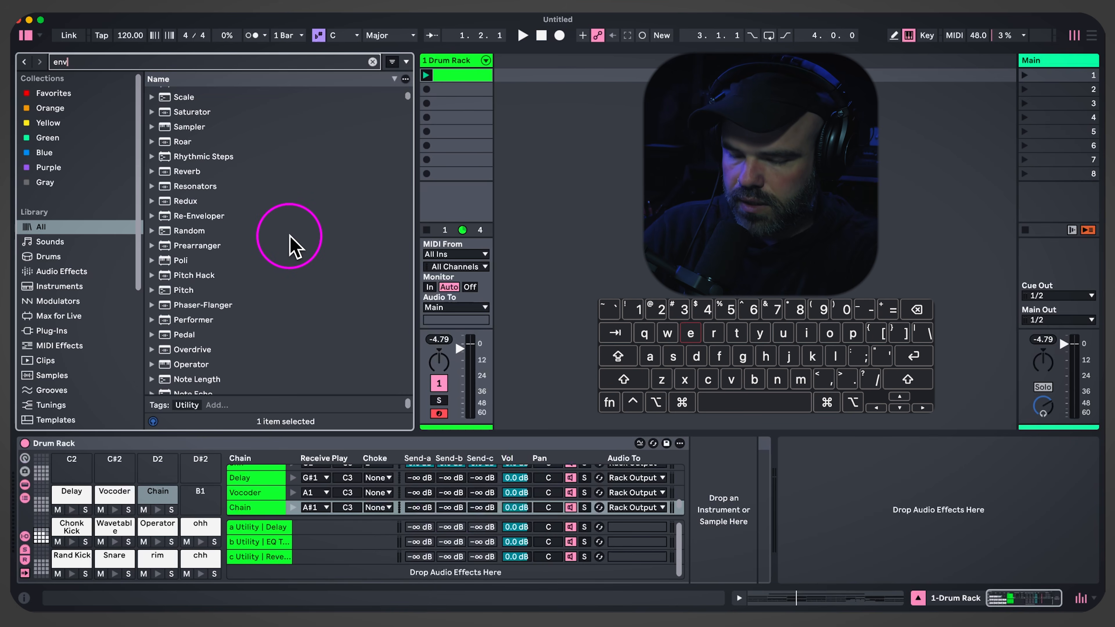
pyautogui.write('el')
pyautogui.moveTo(200, 122); pyautogui.dragTo(695, 510)
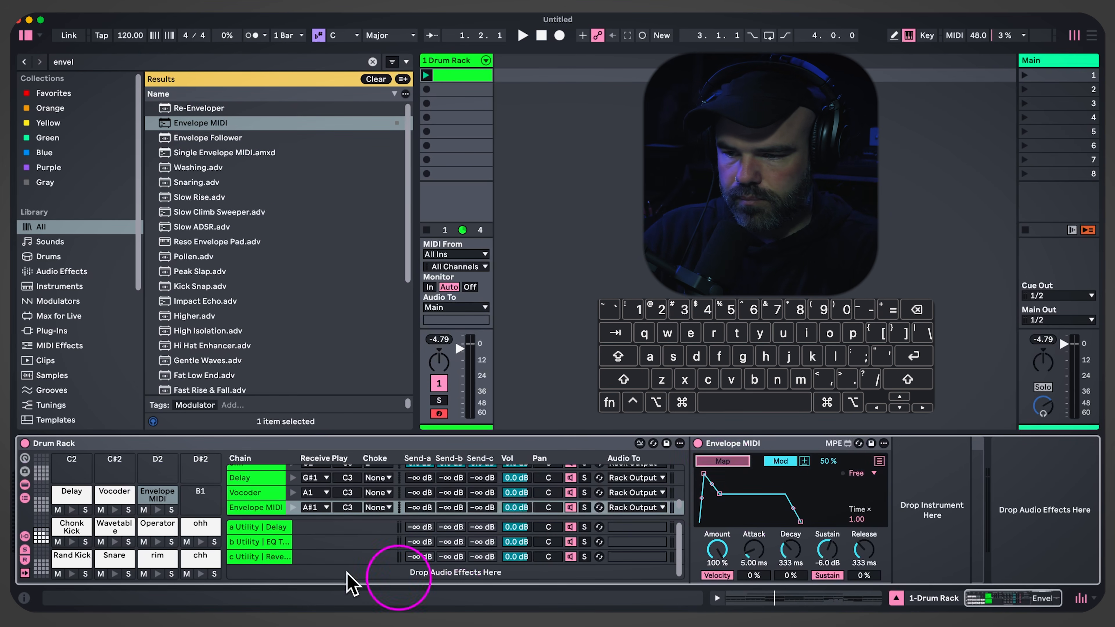
# Map the new Envelope MIDI to the Gain of the Utility on return chain c
pyautogui.click(258, 559)
pyautogui.click(771, 497)
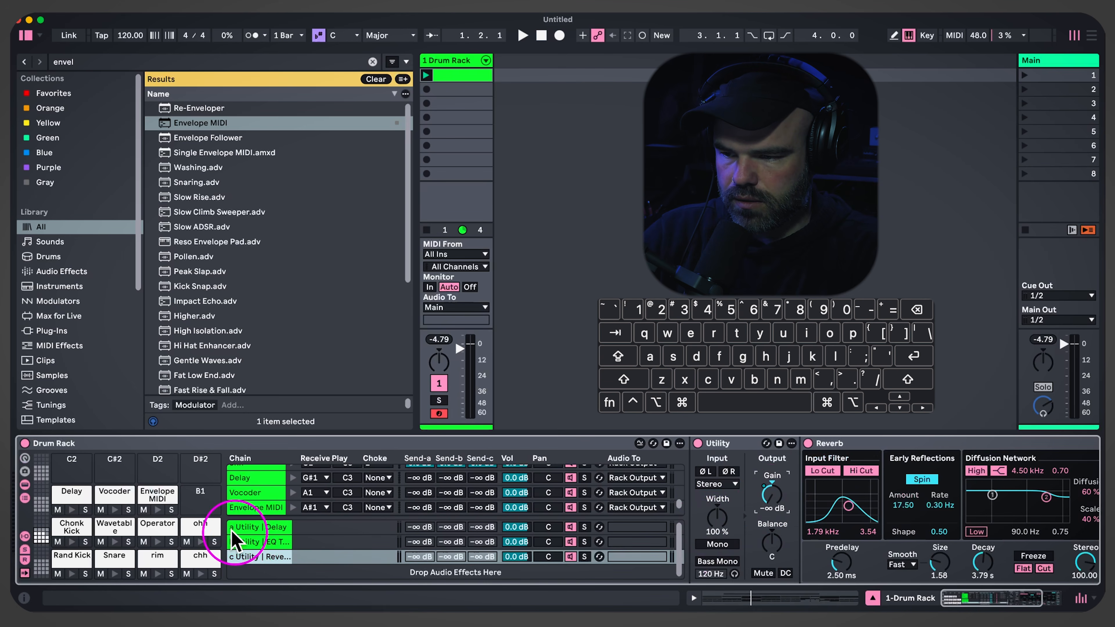
# Turn off Velocity on the A#1 pad's envelope and set Attack to 79.6 ms, Decay to 521 ms, Sustain to 0.0 dB and Release to 139 ms
pyautogui.click(157, 495)
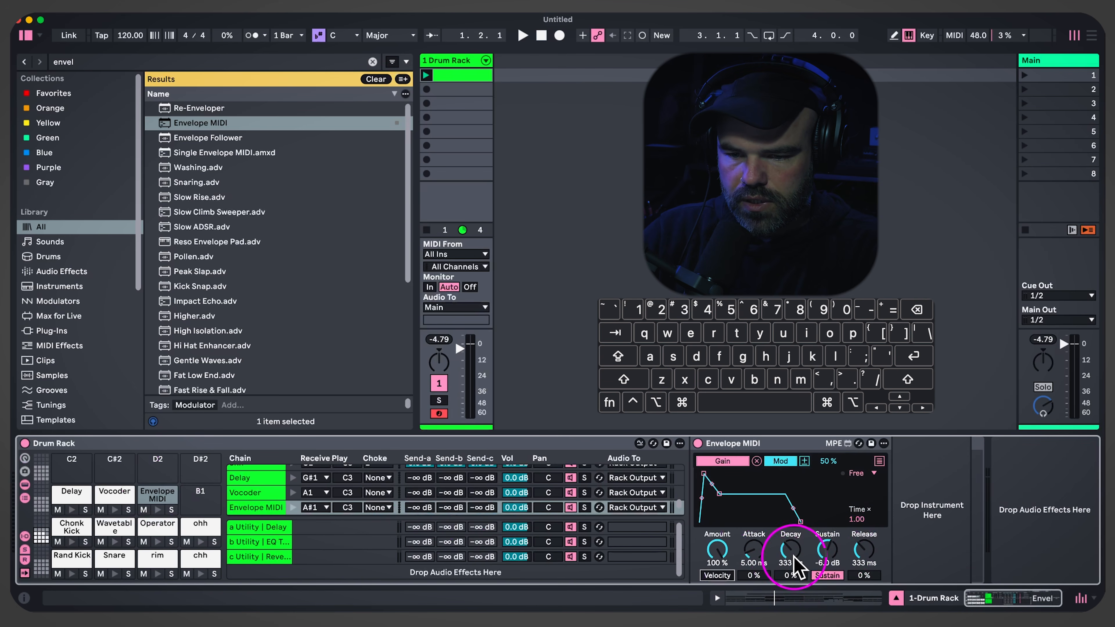
pyautogui.moveTo(752, 552); pyautogui.dragTo(751, 537)
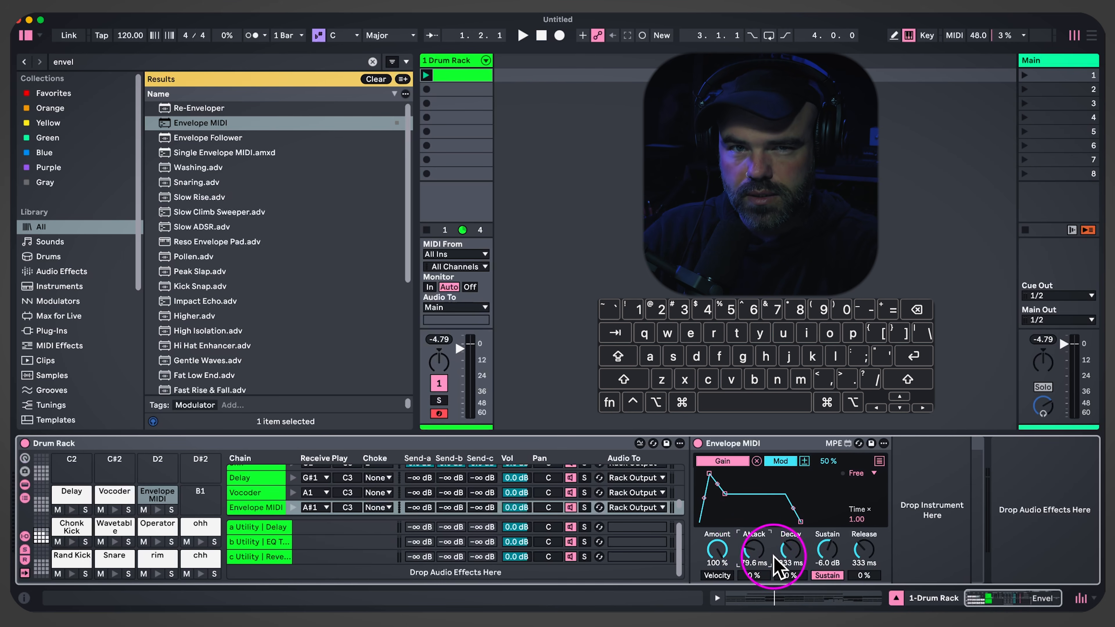
pyautogui.moveTo(790, 582); pyautogui.dragTo(863, 544)
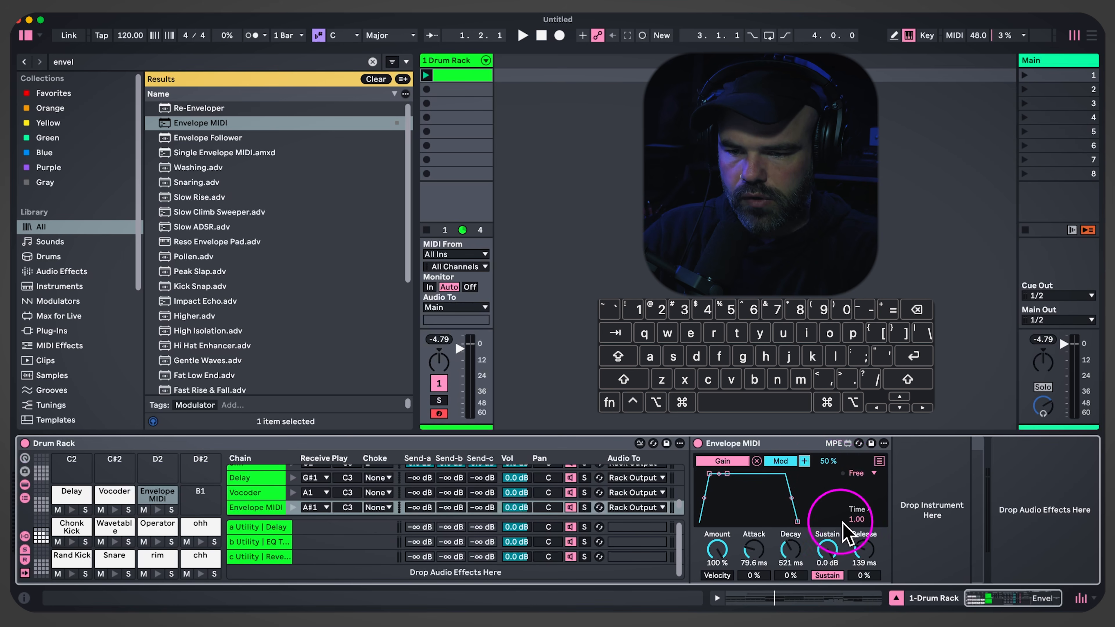
# Open the Drum Rack clip, widen the grid to 1/4 and add an Envelope MIDI note on A#1 at beat 1.2
pyautogui.doubleClick(472, 77)
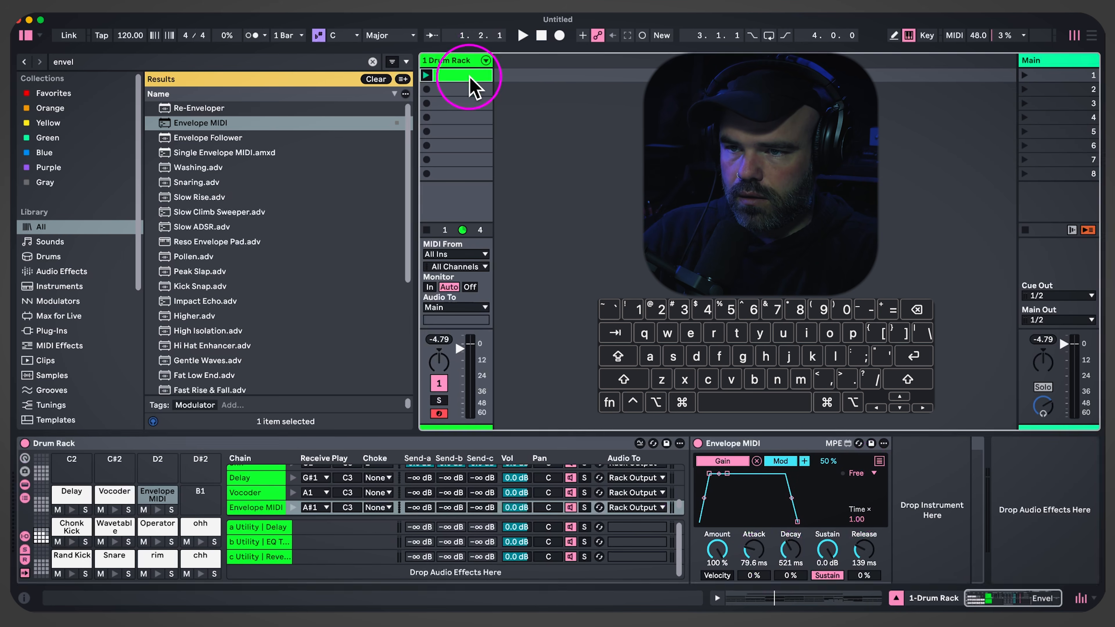
pyautogui.press('Delete')
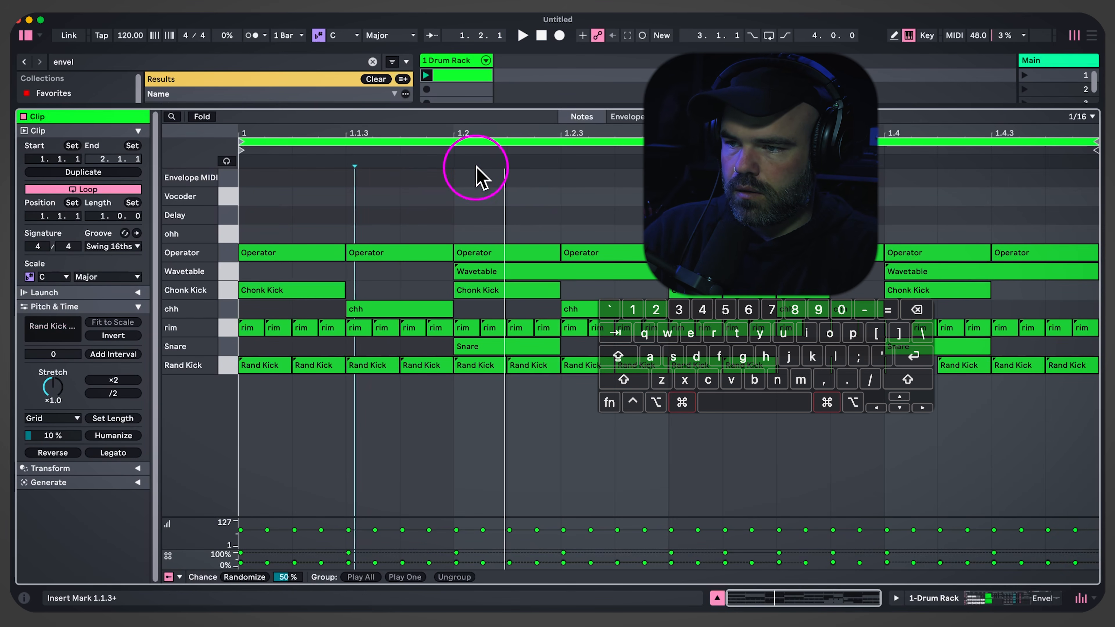
pyautogui.press('super+2')
pyautogui.click(481, 172)
pyautogui.doubleClick(551, 173)
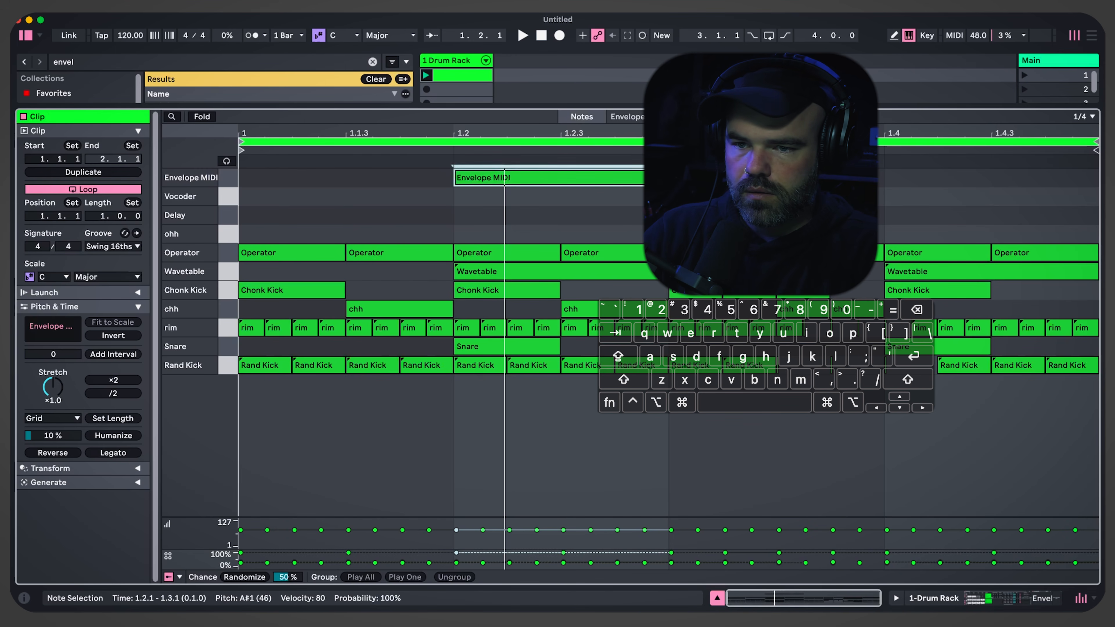
# Start playback and rename the A#1 Envelope MIDI pad as Reverb
pyautogui.press('space')
pyautogui.doubleClick(466, 62)
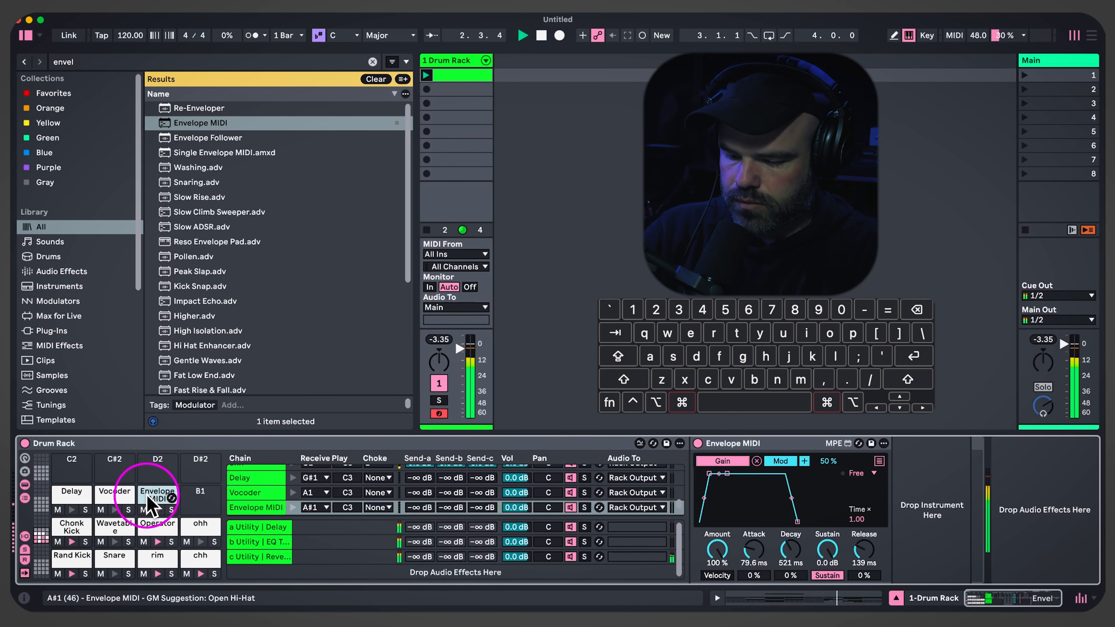
pyautogui.write('Reverb')
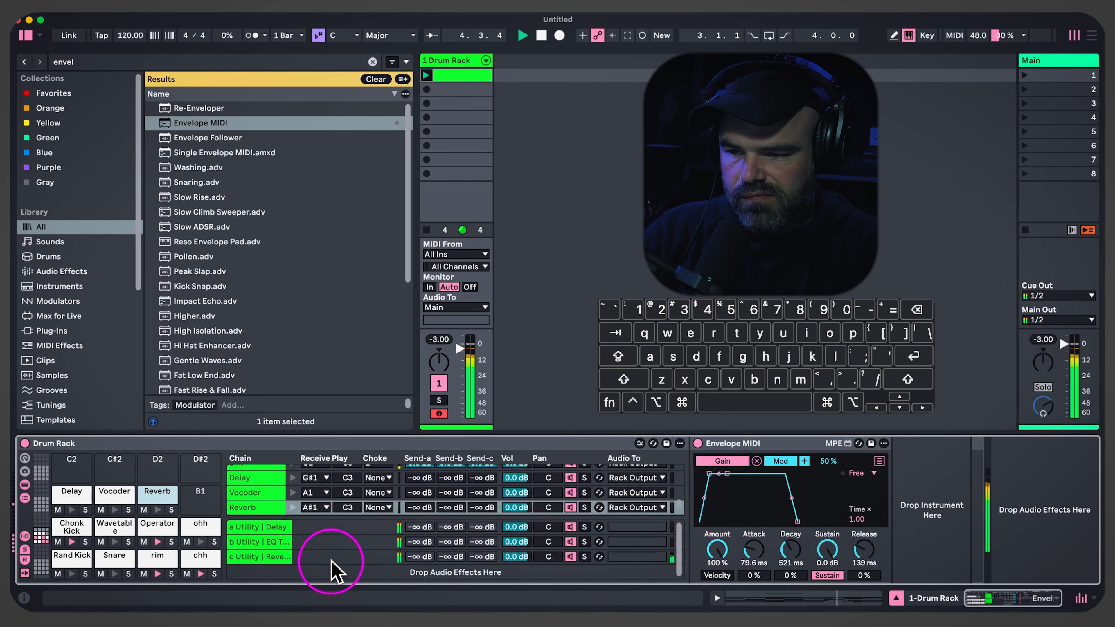
# Set return chain c's Reverb input filter to 2.59 kHz, Size to 2.01 and Decay to 2.43 s, and stop playback
pyautogui.click(377, 562)
pyautogui.hscroll(5, 856, 544)
pyautogui.moveTo(649, 505); pyautogui.dragTo(645, 507)
pyautogui.moveTo(738, 561); pyautogui.dragTo(788, 558)
pyautogui.moveTo(645, 507); pyautogui.dragTo(652, 507)
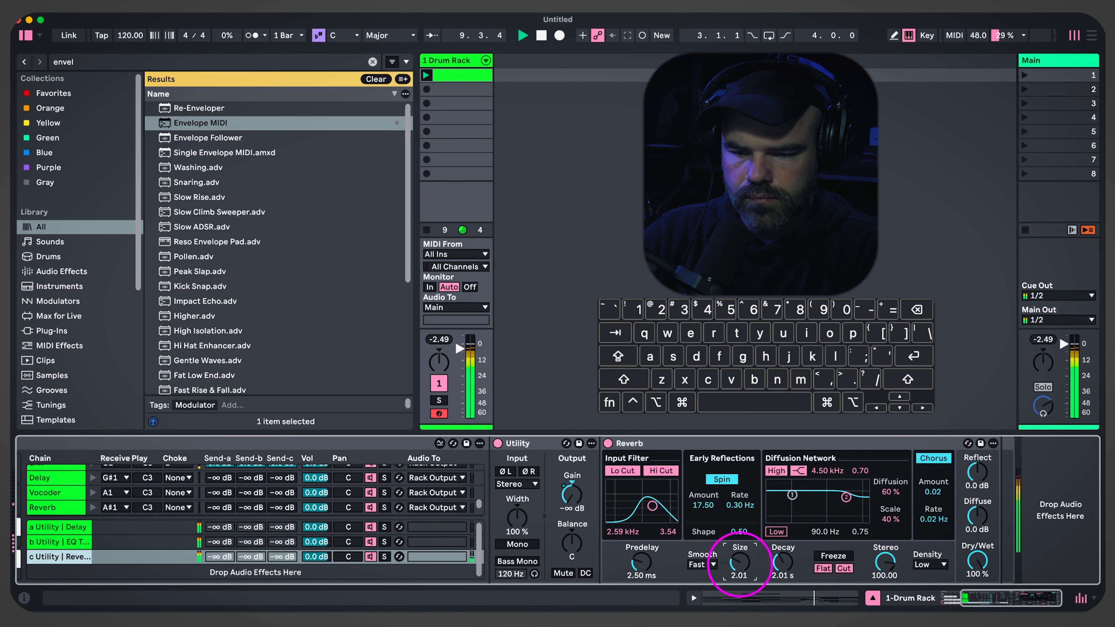
pyautogui.moveTo(786, 571); pyautogui.dragTo(786, 567)
pyautogui.hscroll(-5, 385, 536)
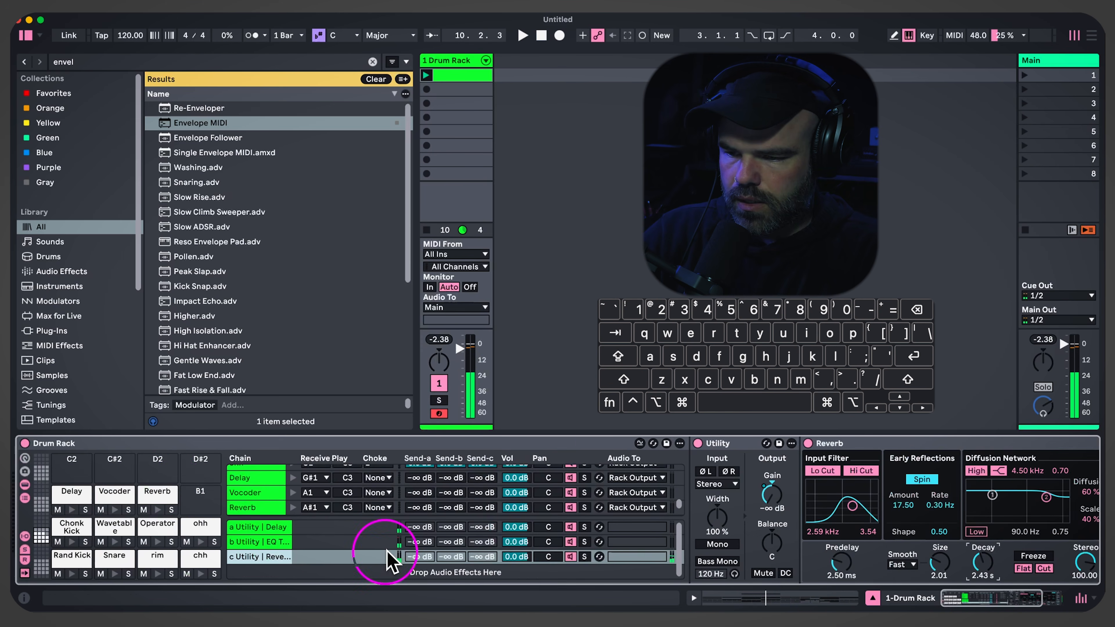
# Find Expression Control, add it after the Envelope MIDI on the Reverb pad and load its Expression Control-1 preset
pyautogui.click(157, 492)
pyautogui.press('super+f')
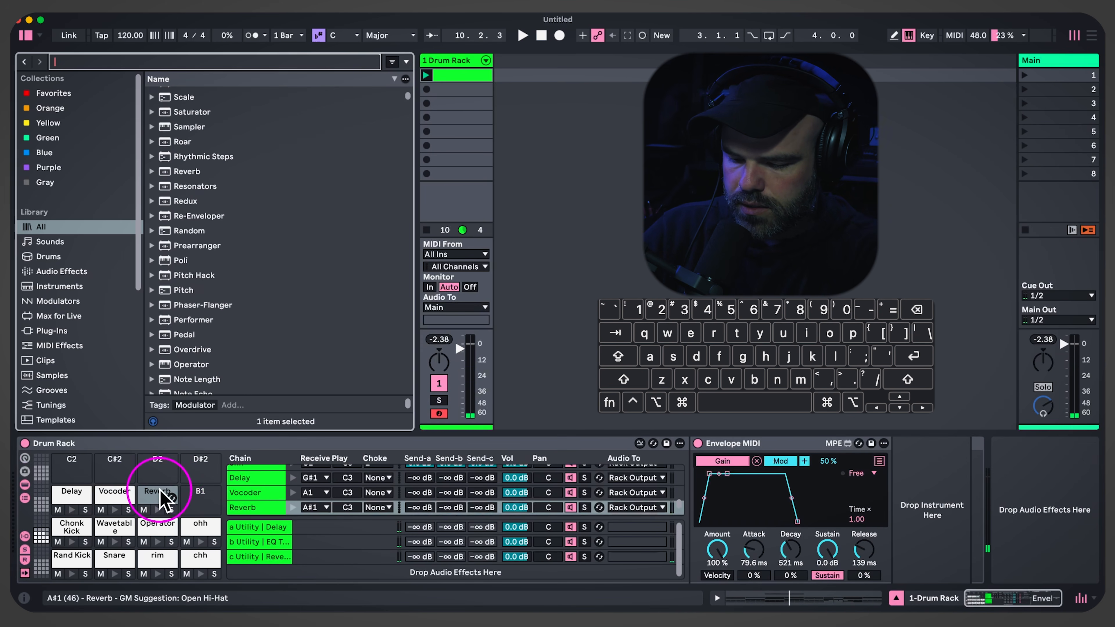
pyautogui.write('ecpre')
pyautogui.press('BackSpace')
pyautogui.press('BackSpace')
pyautogui.press('BackSpace')
pyautogui.press('BackSpace')
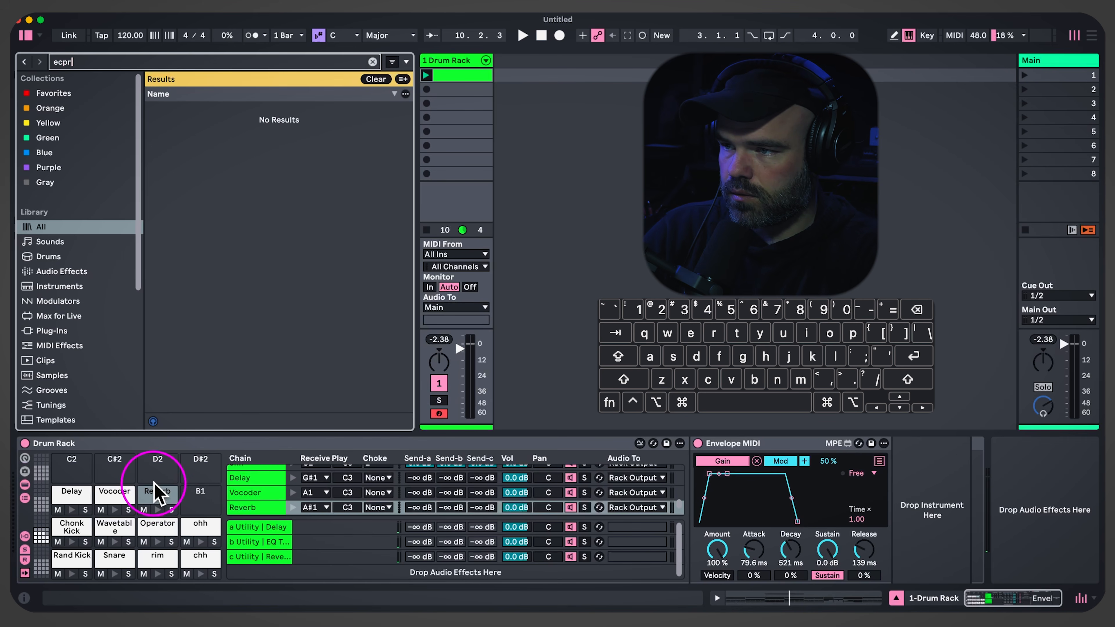
pyautogui.write('xpre')
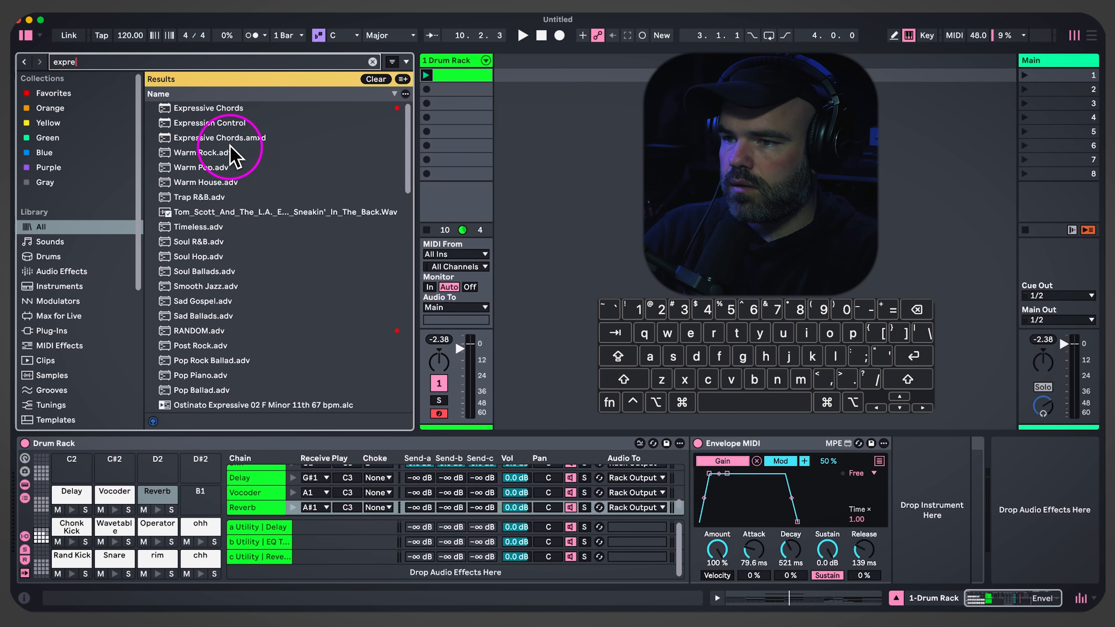
pyautogui.moveTo(216, 128); pyautogui.dragTo(919, 518)
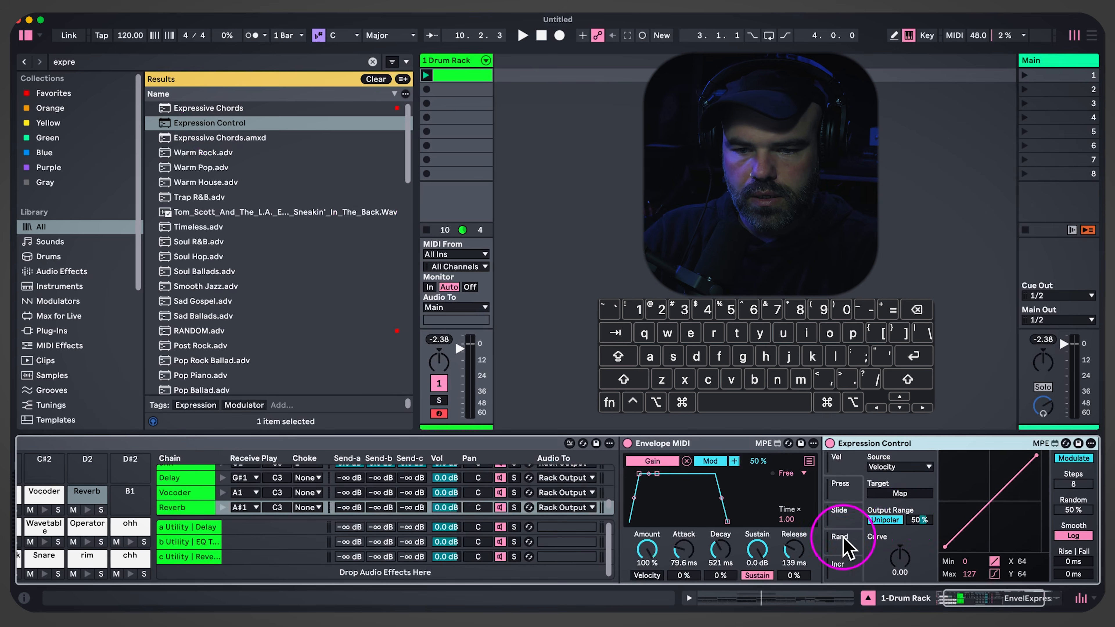
pyautogui.click(1065, 443)
pyautogui.doubleClick(215, 273)
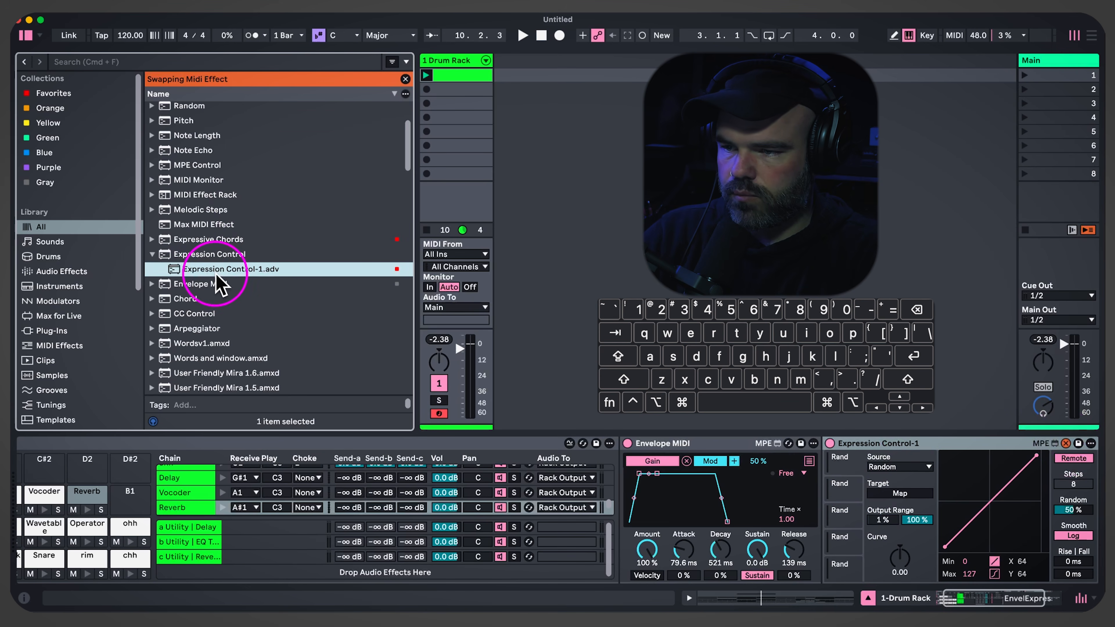
# Set smoothing Rise and Fall times on Expression Control's Random slots, with 370 ms and 528 ms on the first slot
pyautogui.hscroll(5, 798, 494)
pyautogui.click(899, 553)
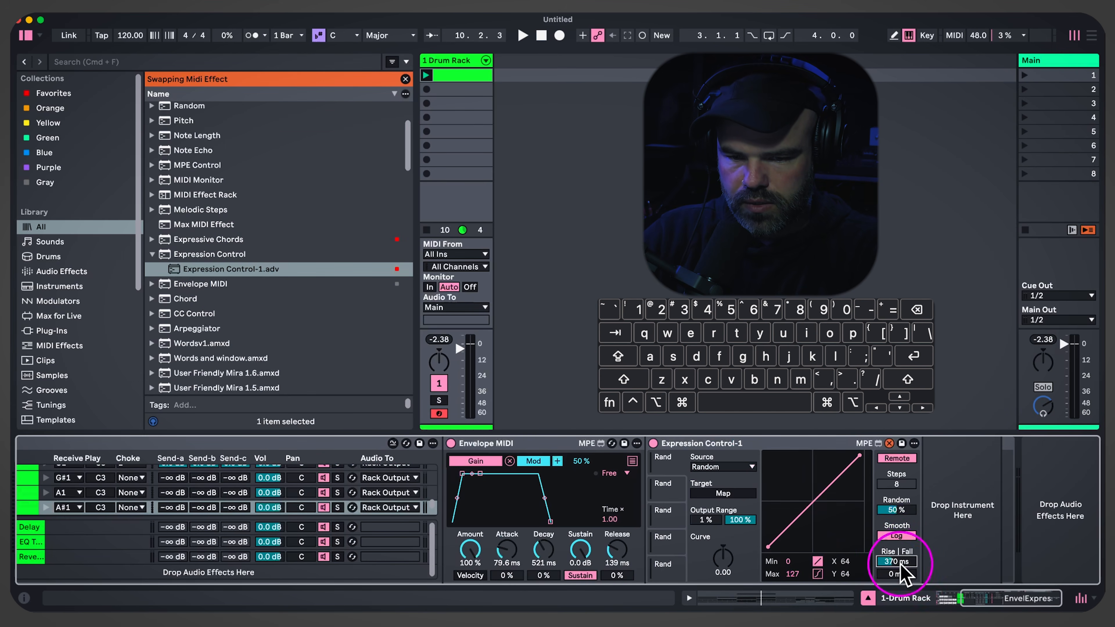
pyautogui.moveTo(894, 536); pyautogui.dragTo(894, 540)
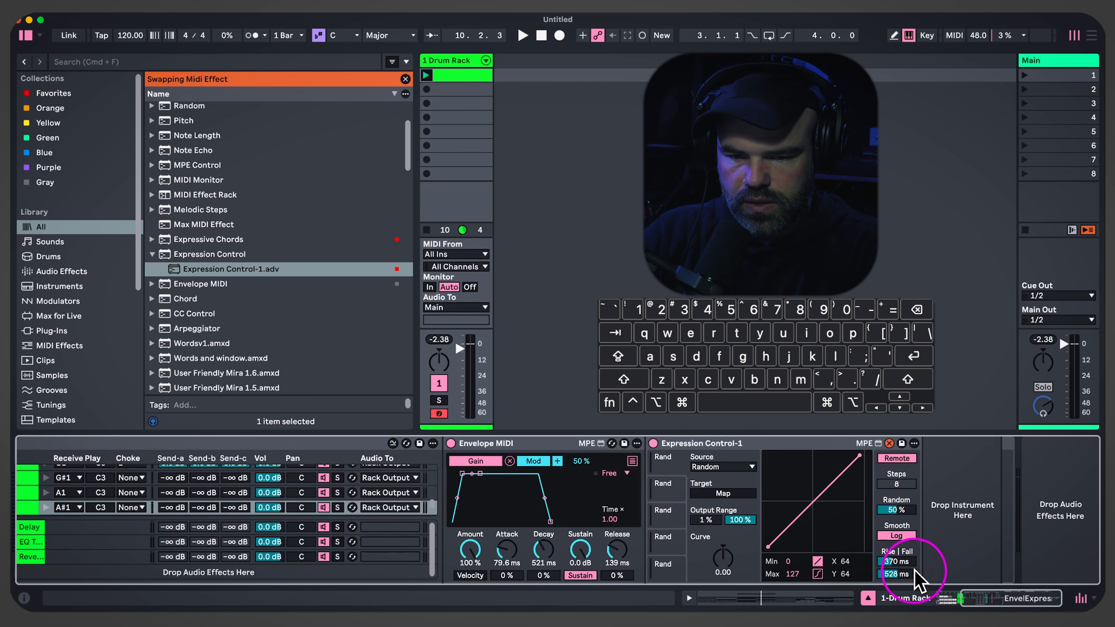
pyautogui.click(662, 483)
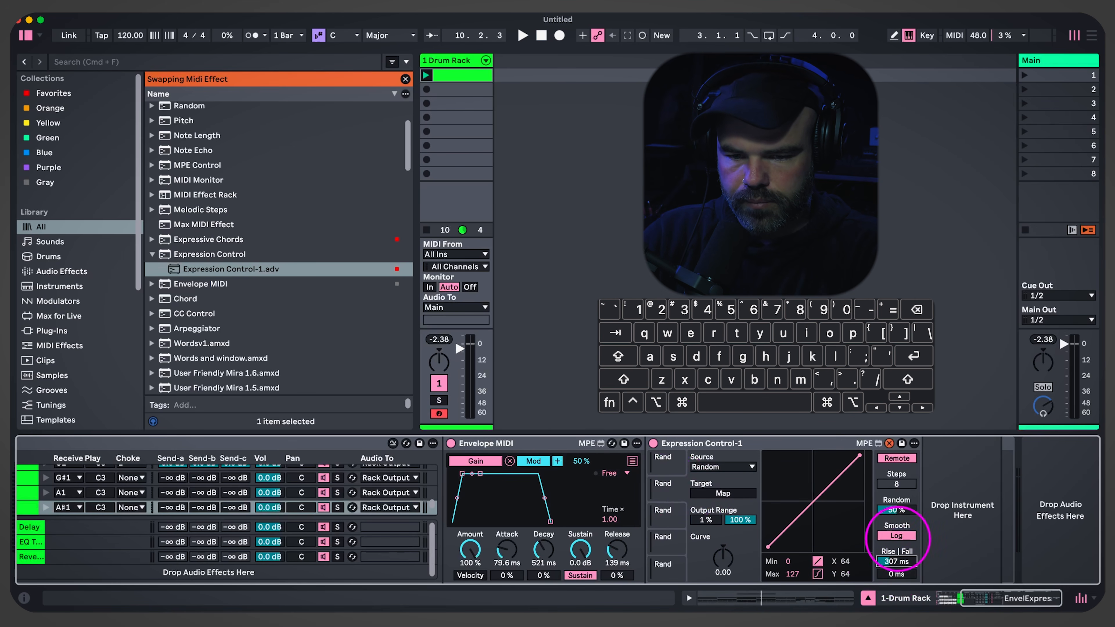
pyautogui.click(672, 511)
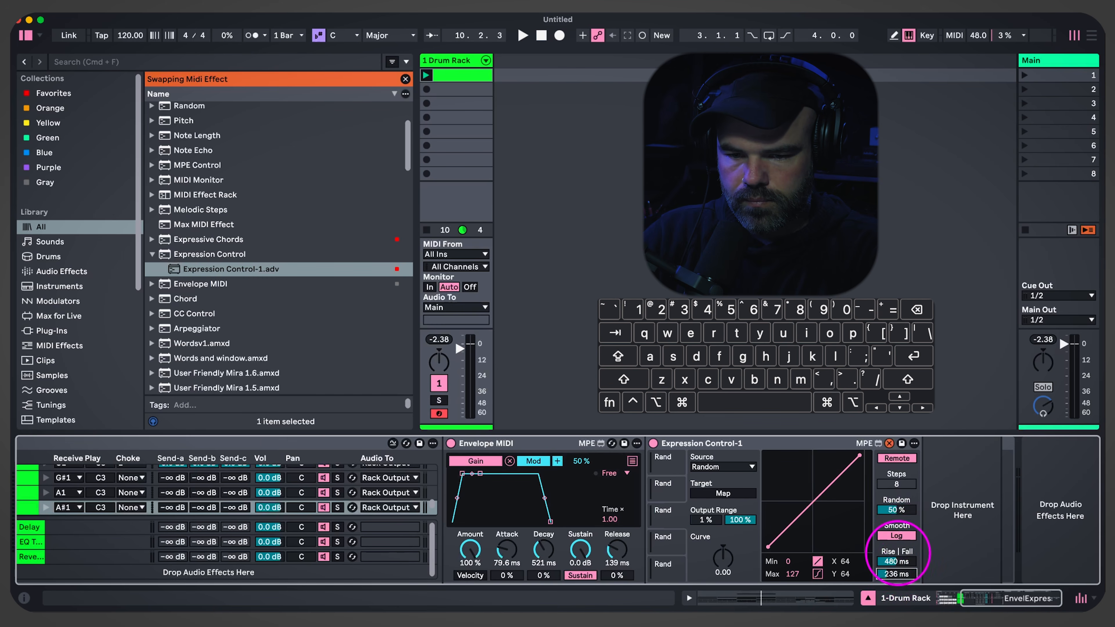
pyautogui.click(654, 543)
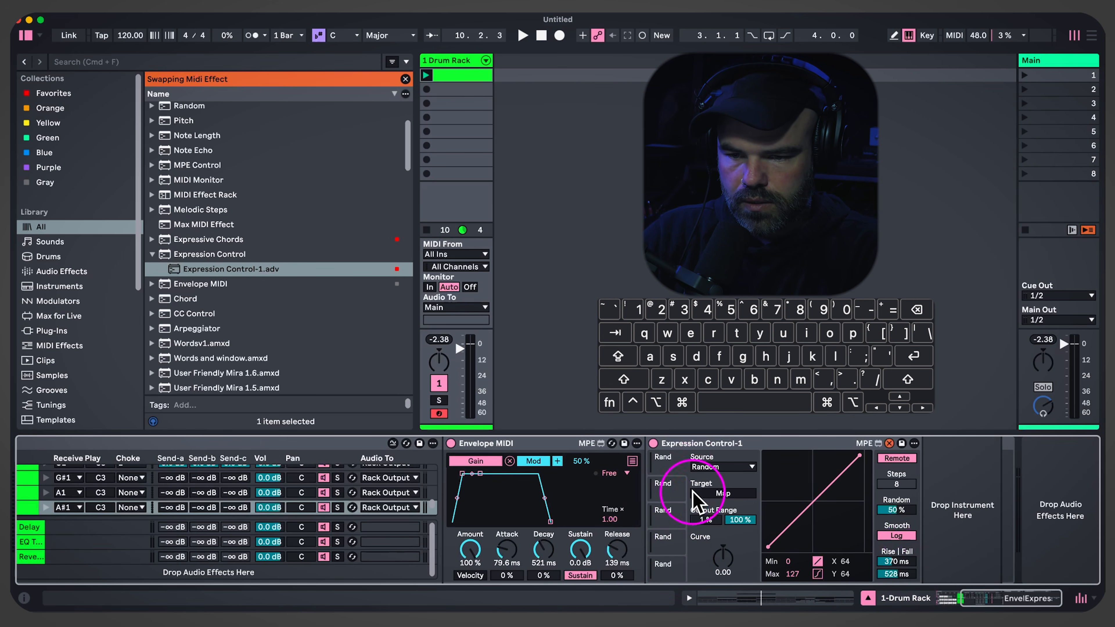
# Map Expression Control's first slot to the Decay Time of return chain c's Reverb, and set the Reverb's Size to 1.40
pyautogui.hscroll(-5, 386, 570)
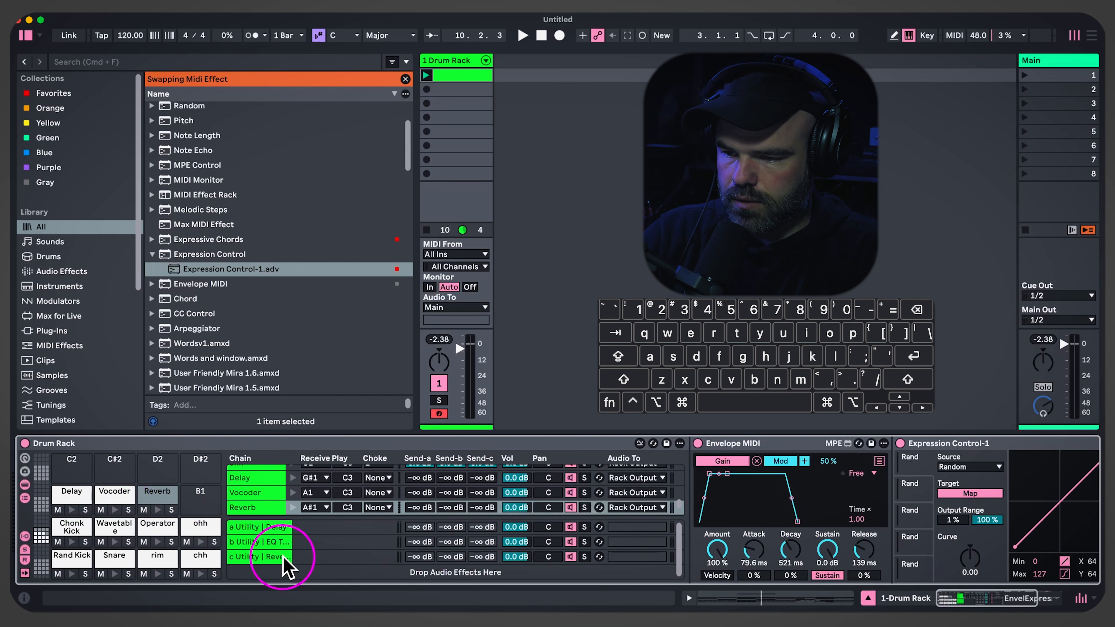
pyautogui.click(283, 557)
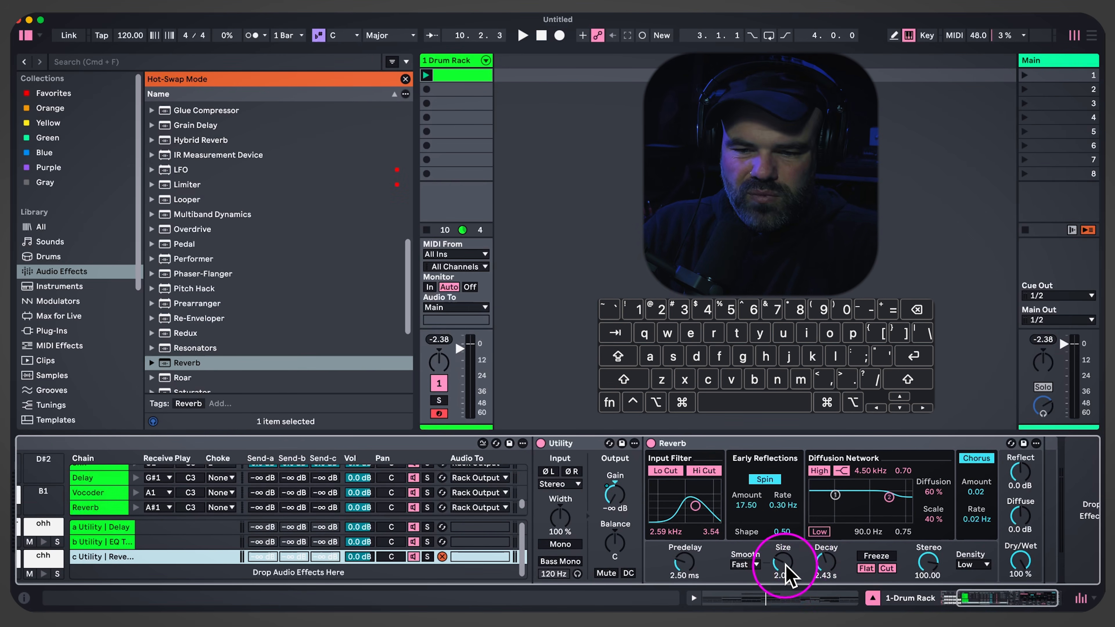
pyautogui.moveTo(822, 565); pyautogui.dragTo(785, 565)
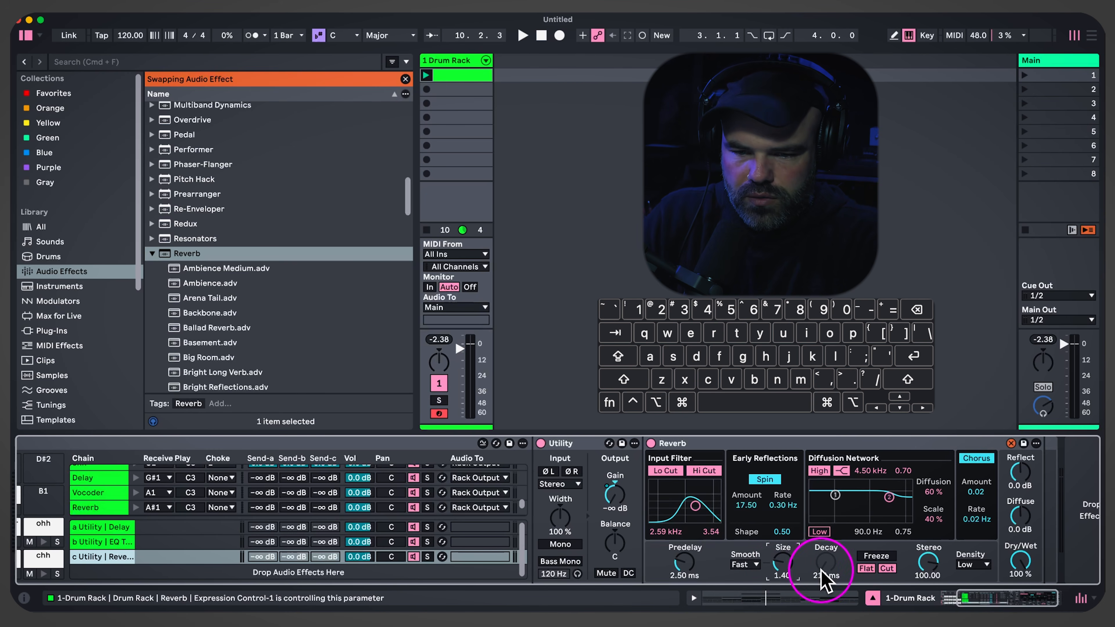
# Limit the Decay Time mapping's maximum output range to 61% and reselect return chain c
pyautogui.hscroll(-5, 117, 527)
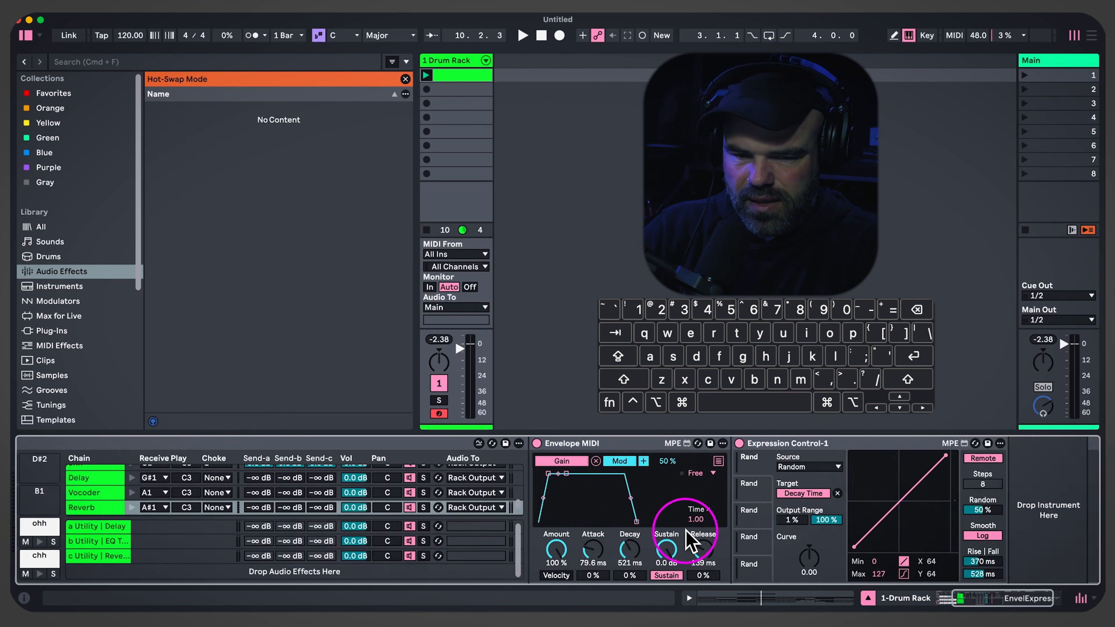
pyautogui.hscroll(3, 685, 535)
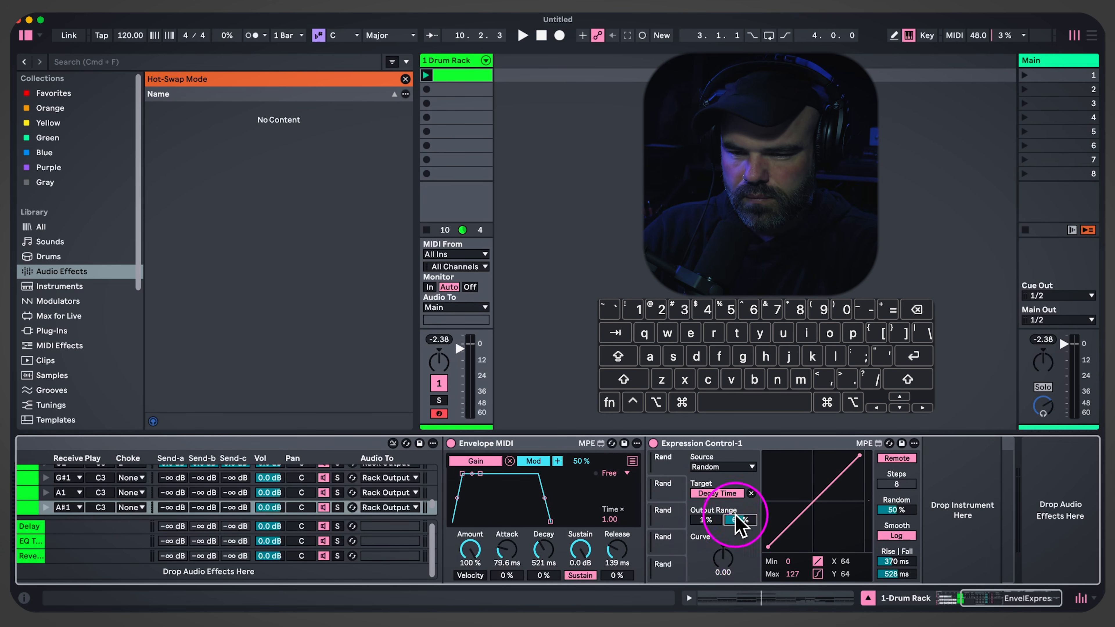
pyautogui.hscroll(-5, 740, 525)
pyautogui.click(281, 557)
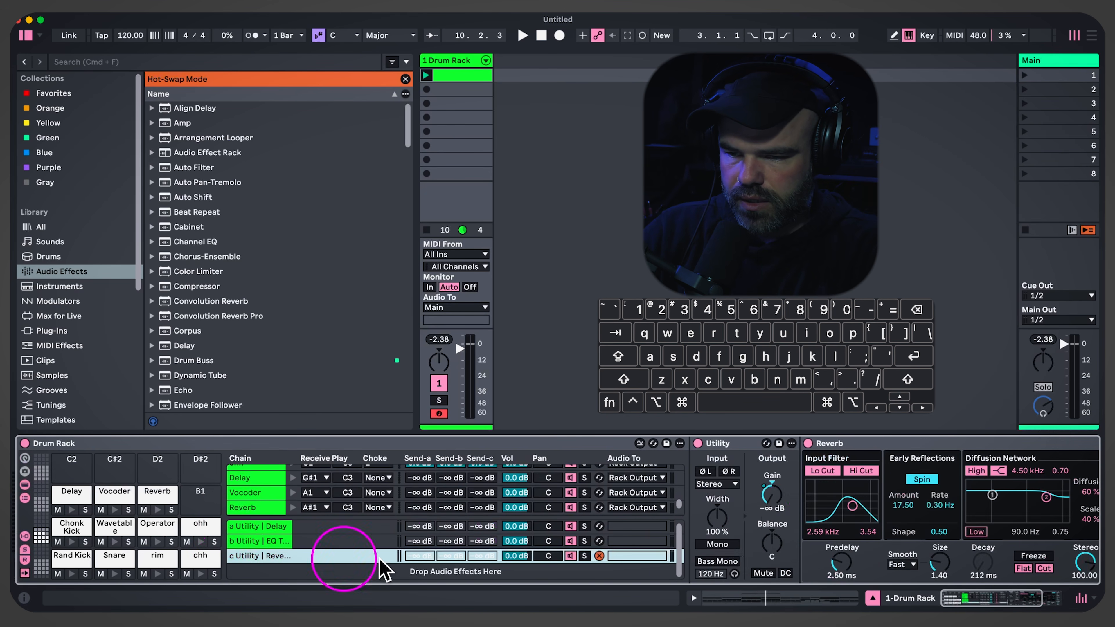
# Leave preset swapping and map another Expression Control slot on the Reverb pad to the input filter frequency of return chain c's Reverb
pyautogui.hscroll(2, 777, 510)
pyautogui.click(106, 489)
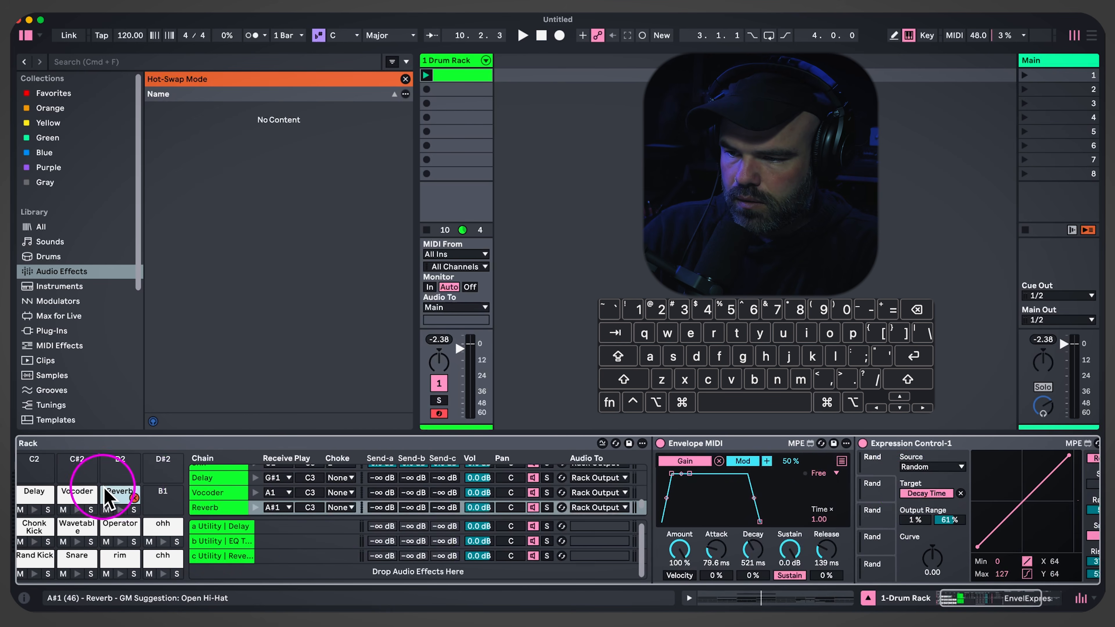
pyautogui.click(405, 78)
pyautogui.click(961, 494)
pyautogui.click(206, 556)
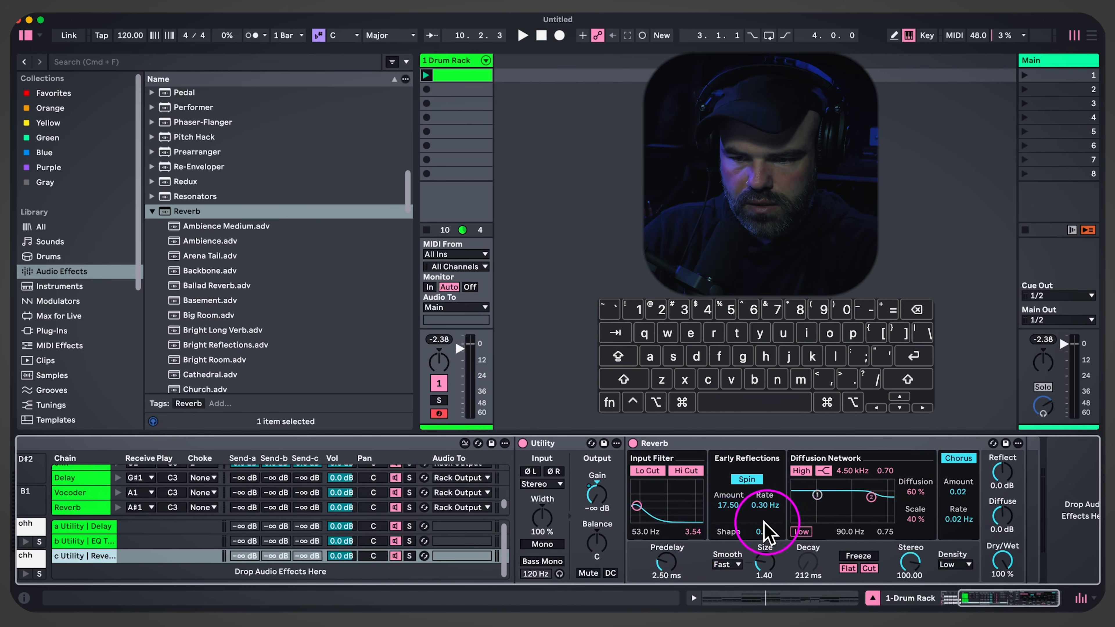
pyautogui.hscroll(-5, 658, 540)
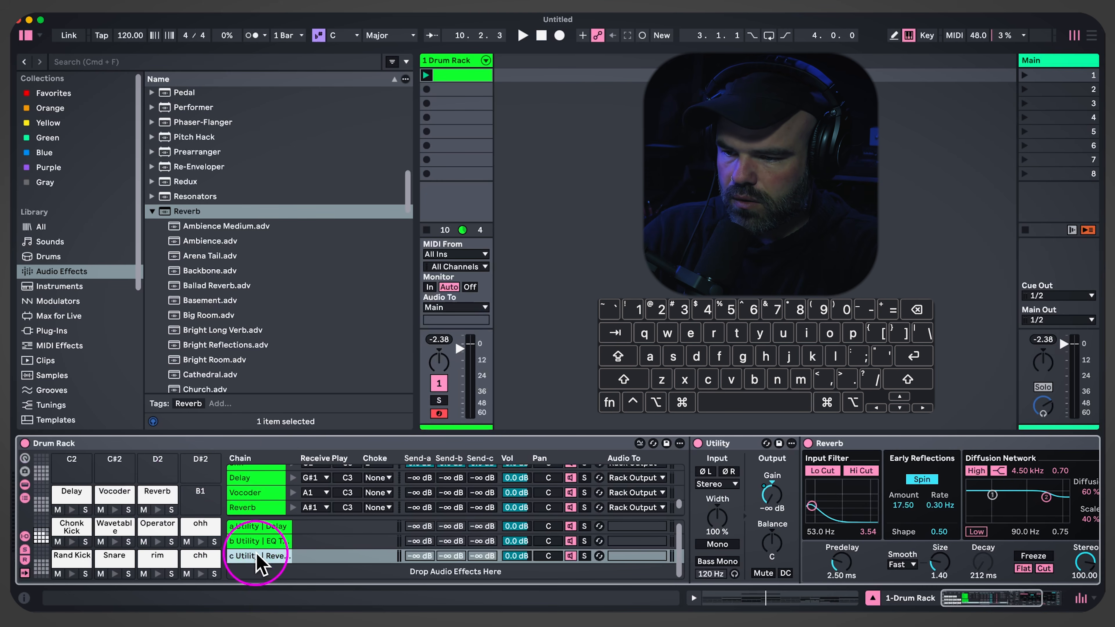
# Limit the output range of the Reverb pad's input filter frequency mapping to 40–85%
pyautogui.click(152, 492)
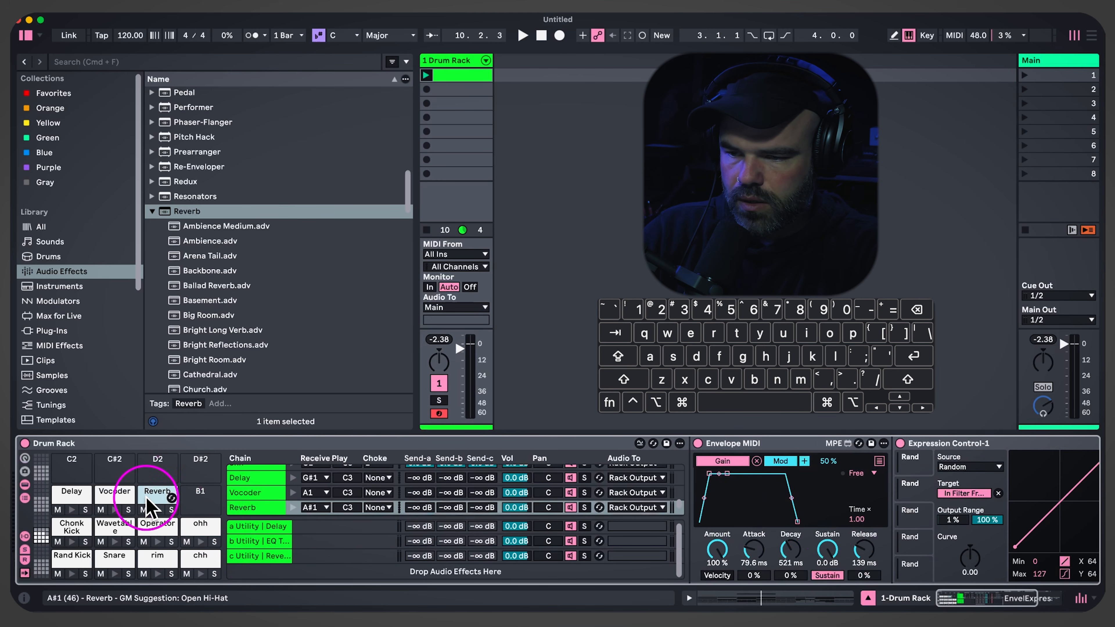
pyautogui.hscroll(5, 816, 526)
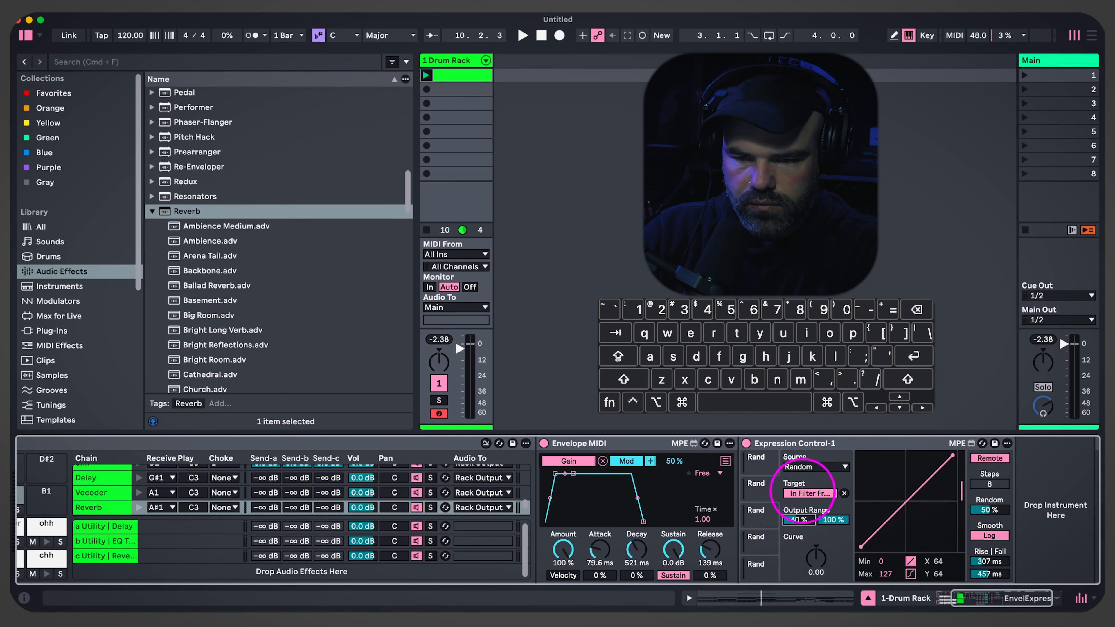
pyautogui.moveTo(831, 520); pyautogui.dragTo(830, 526)
pyautogui.hscroll(-4, 456, 485)
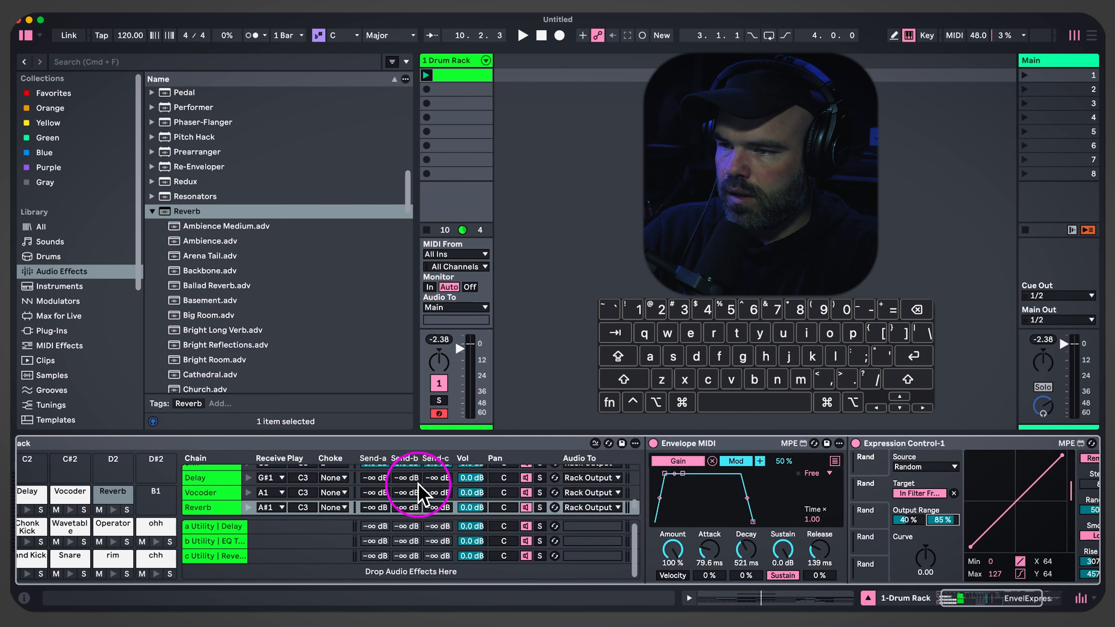
# Search the browser for "auto" and add Auto Pan-Tremolo after the Reverb on return chain c
pyautogui.click(235, 556)
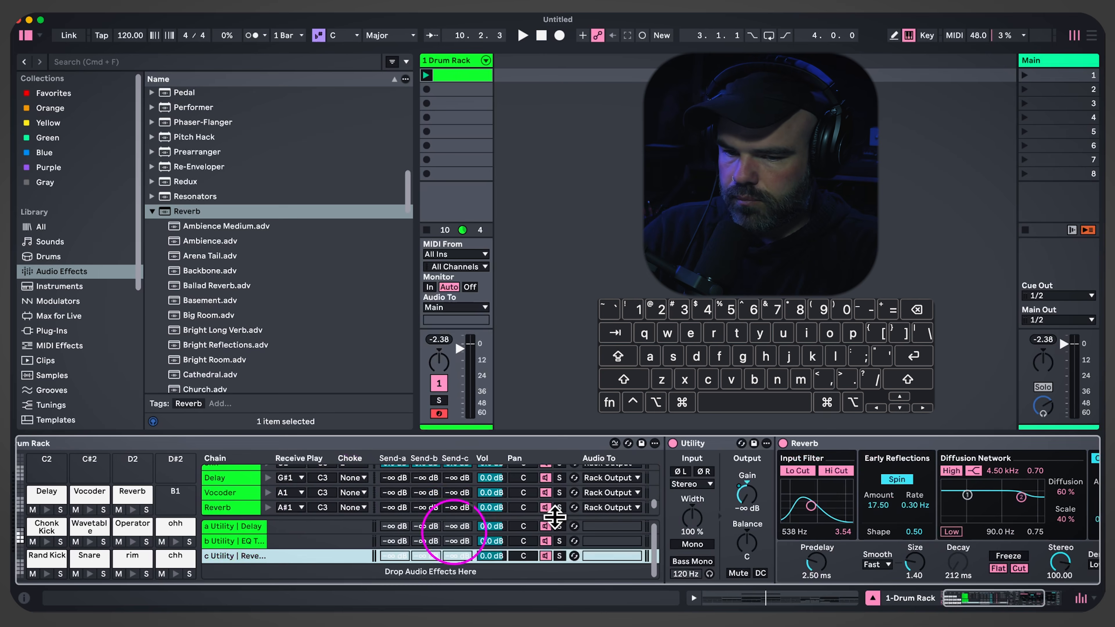
pyautogui.press('super+f')
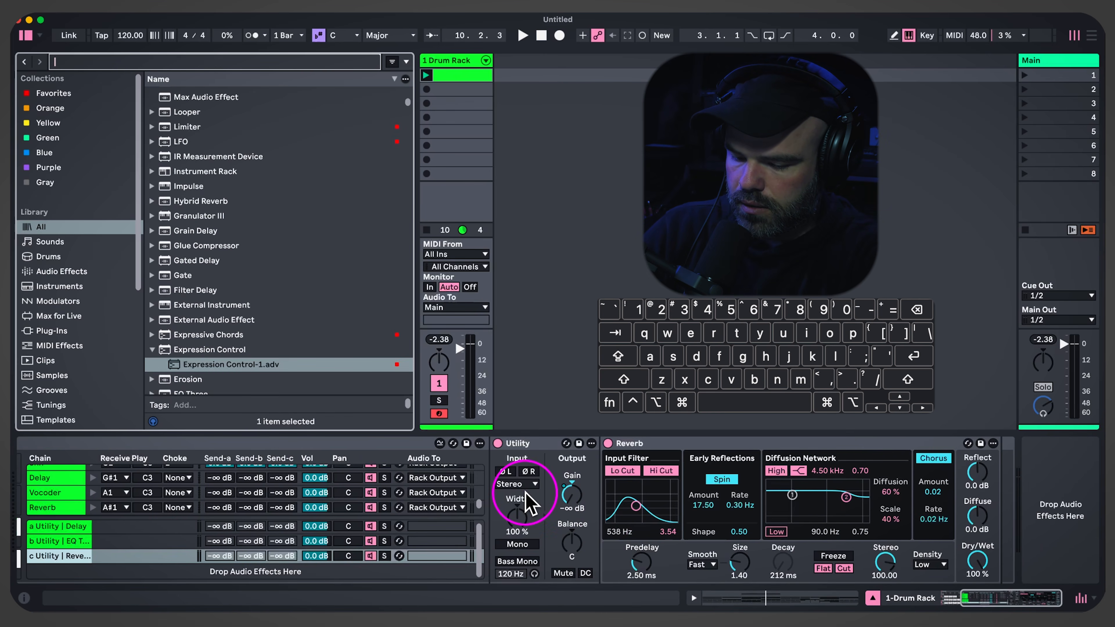
pyautogui.write('chop')
pyautogui.press('BackSpace')
pyautogui.press('BackSpace')
pyautogui.press('BackSpace')
pyautogui.press('BackSpace')
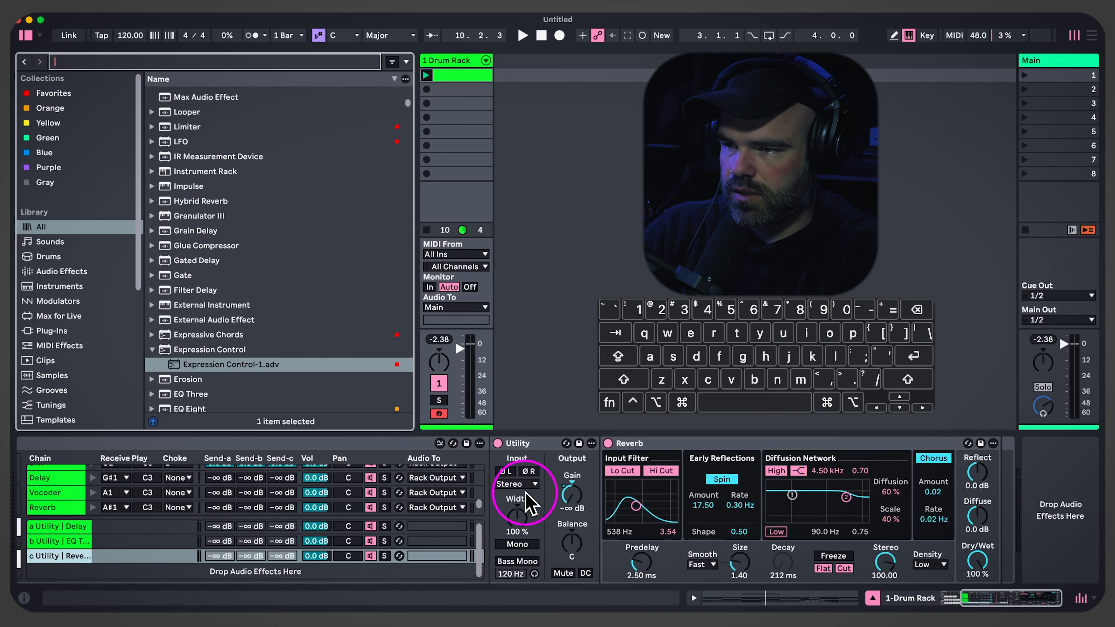
pyautogui.write('auto')
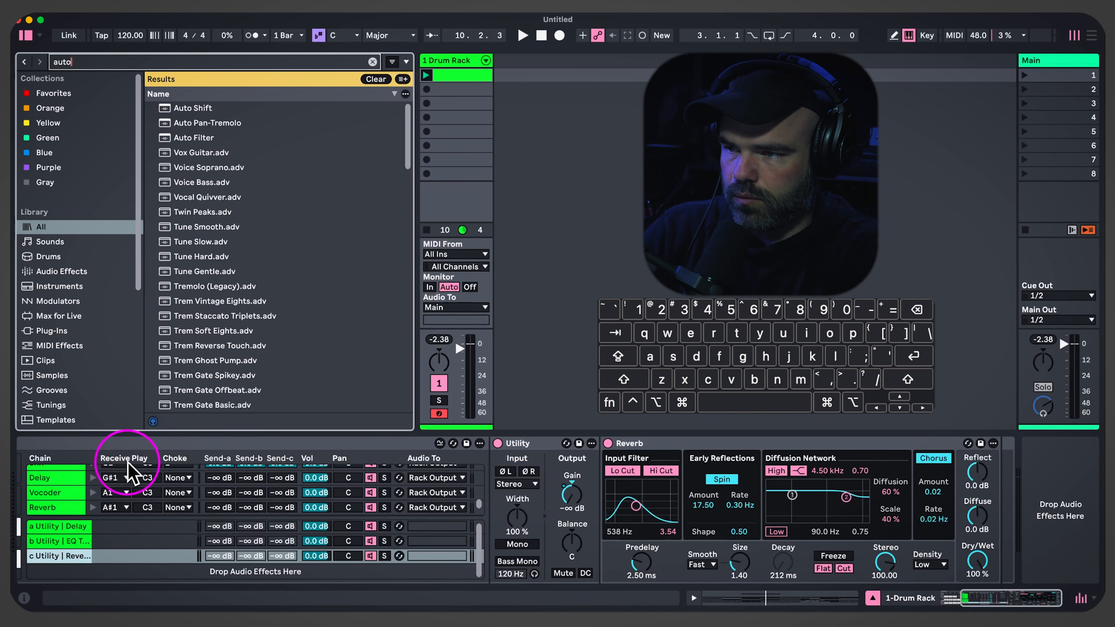
pyautogui.click(205, 124)
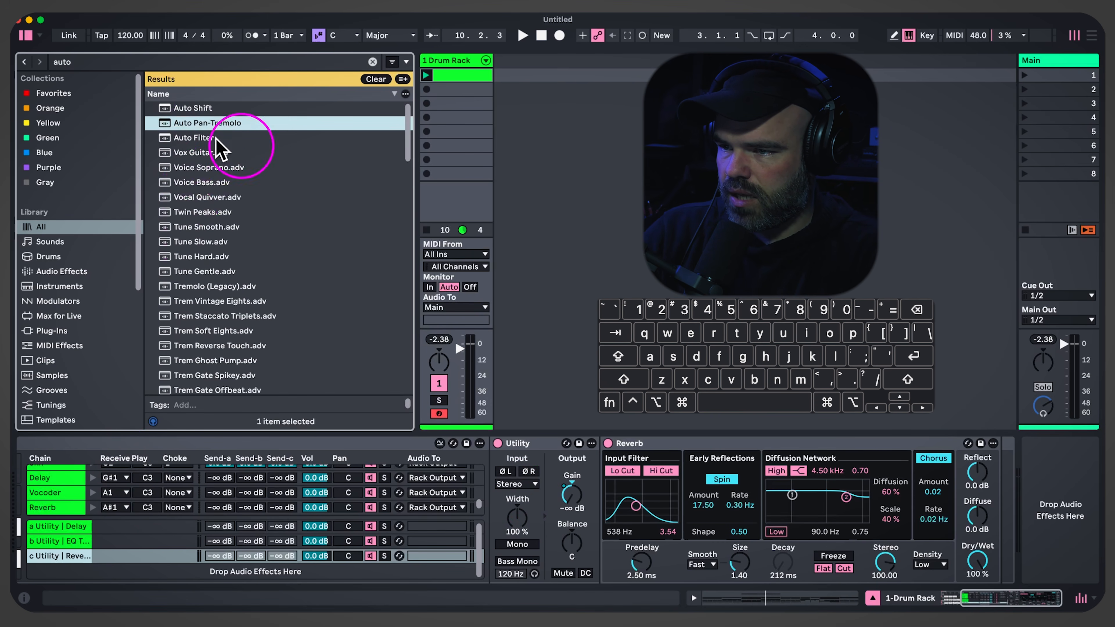
pyautogui.moveTo(184, 129); pyautogui.dragTo(978, 526)
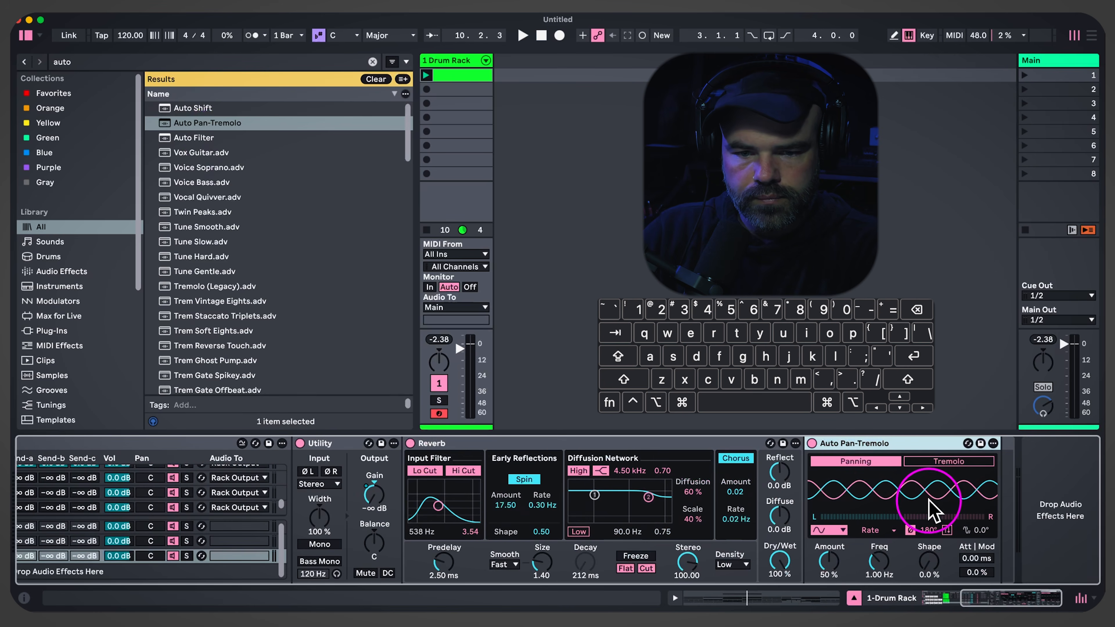
# Switch Auto Pan-Tremolo to Tremolo mode and set its Amount to 100% and frequency to 1.09 Hz
pyautogui.click(950, 461)
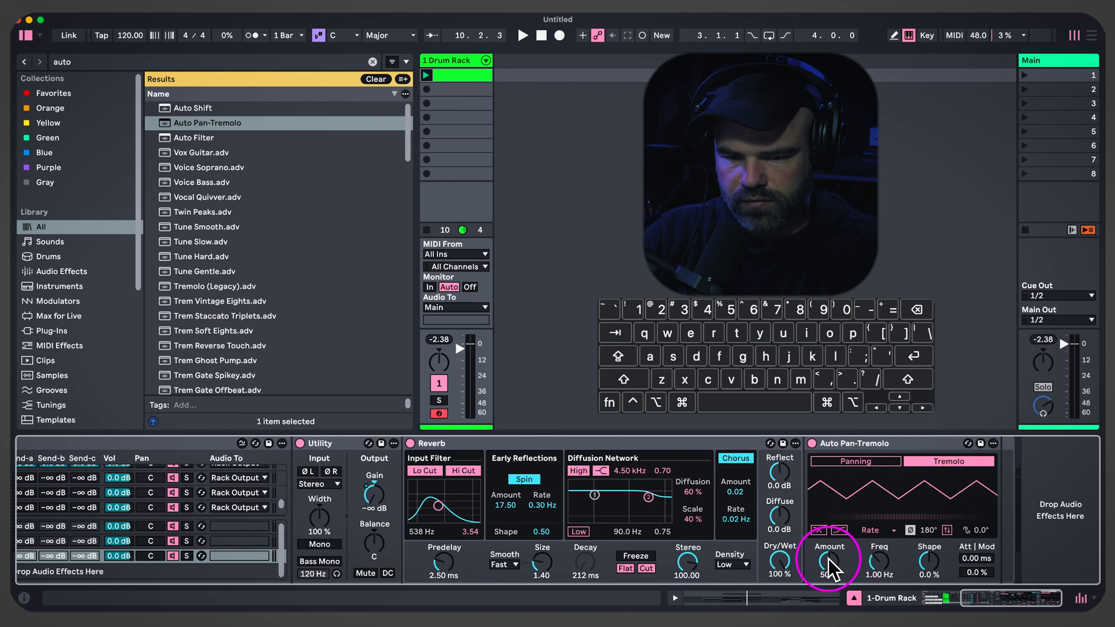
pyautogui.moveTo(830, 567); pyautogui.dragTo(884, 571)
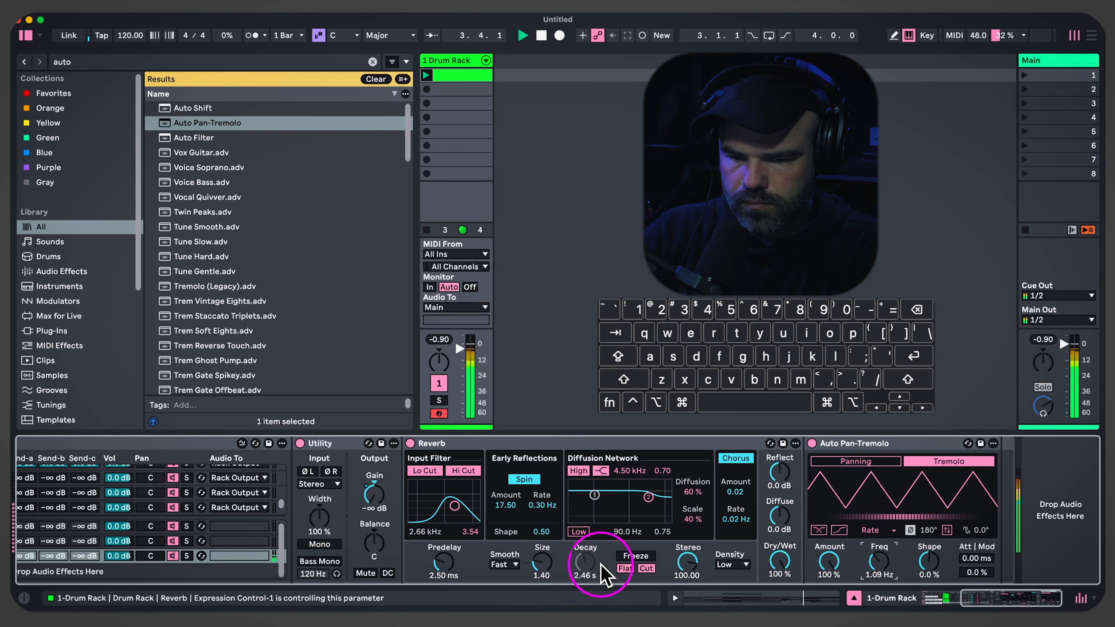
# Set the output range of the Reverb pad's Decay Time mapping to 30–67% in Expression Control
pyautogui.hscroll(-8, 590, 567)
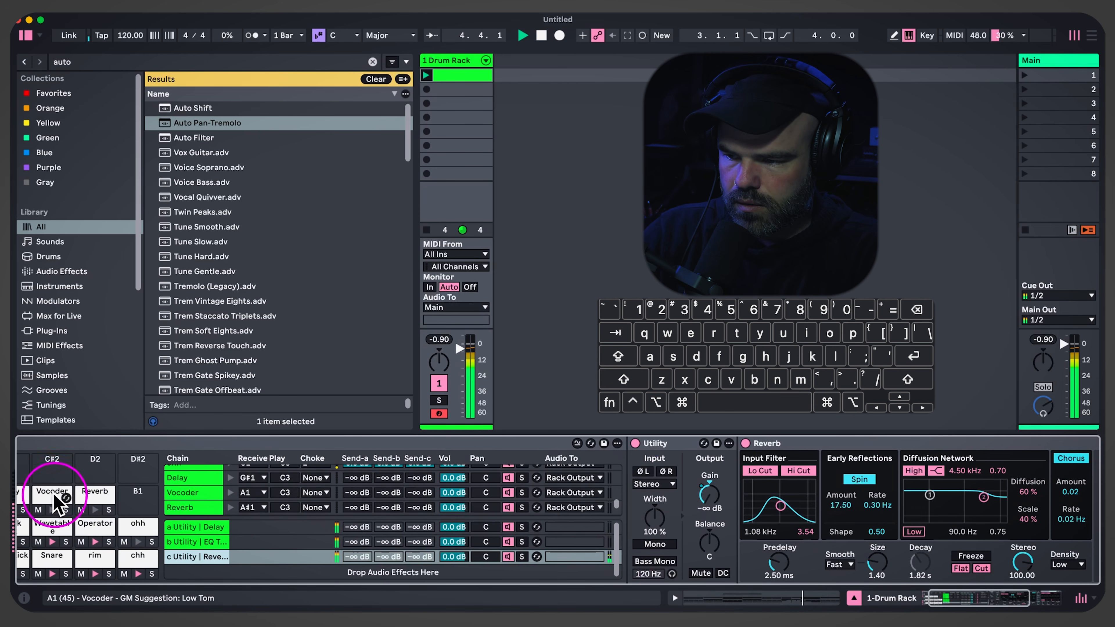
pyautogui.click(94, 491)
pyautogui.click(729, 517)
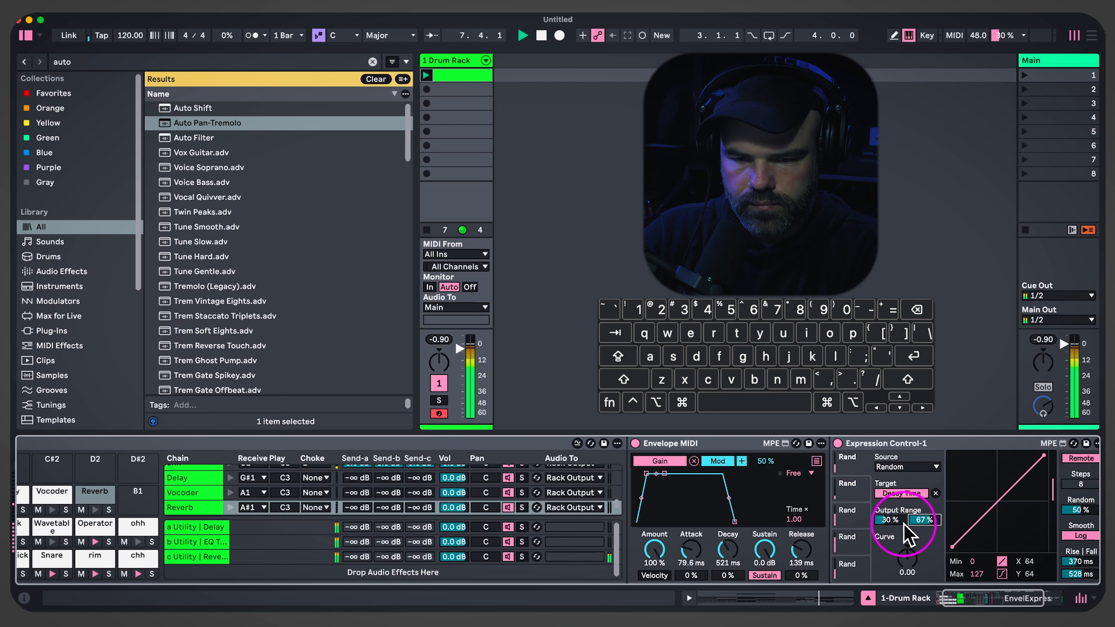
# Raise the frequency of return chain c's Auto Pan-Tremolo to 19.6 Hz during playback
pyautogui.click(197, 557)
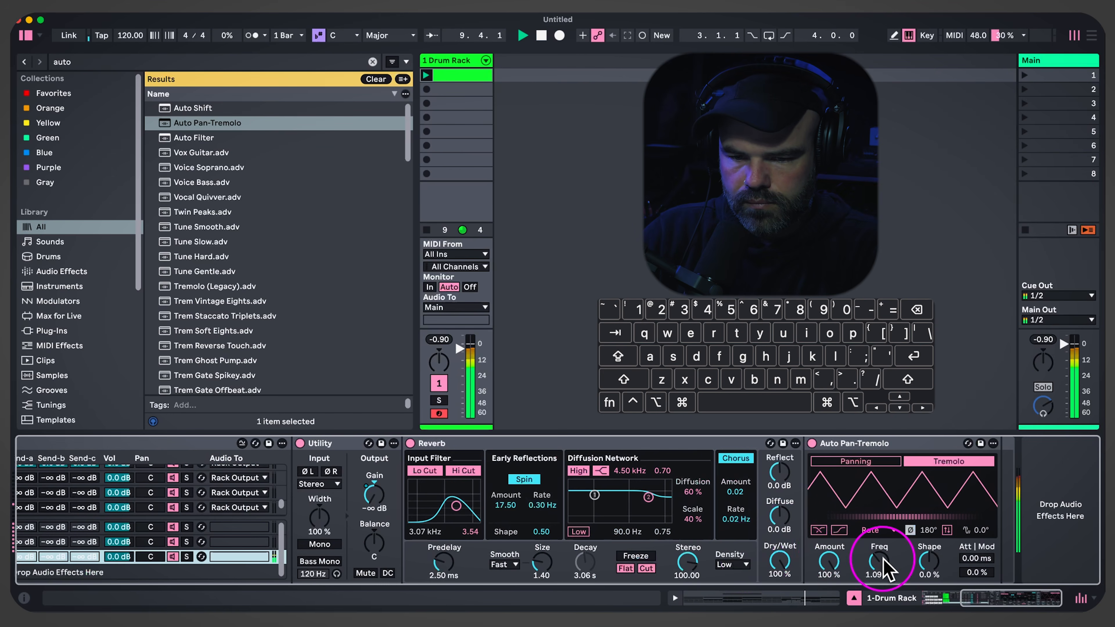
pyautogui.moveTo(882, 566); pyautogui.dragTo(883, 584)
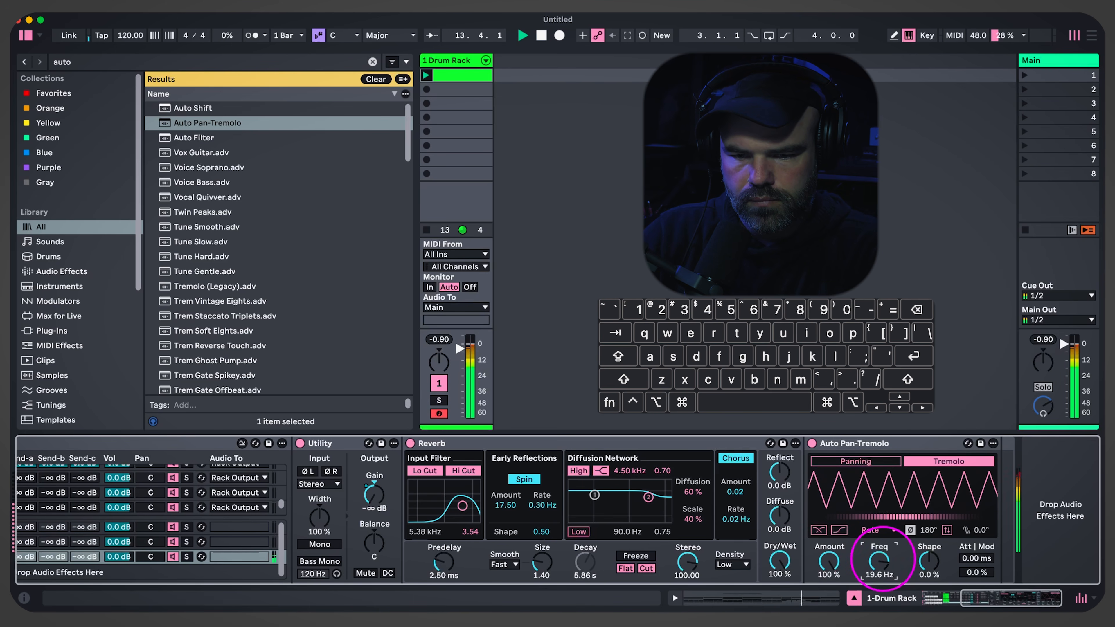
# Map a free Expression Control slot on the Reverb pad to the frequency of return chain c's Auto Pan-Tremolo
pyautogui.hscroll(-10, 263, 540)
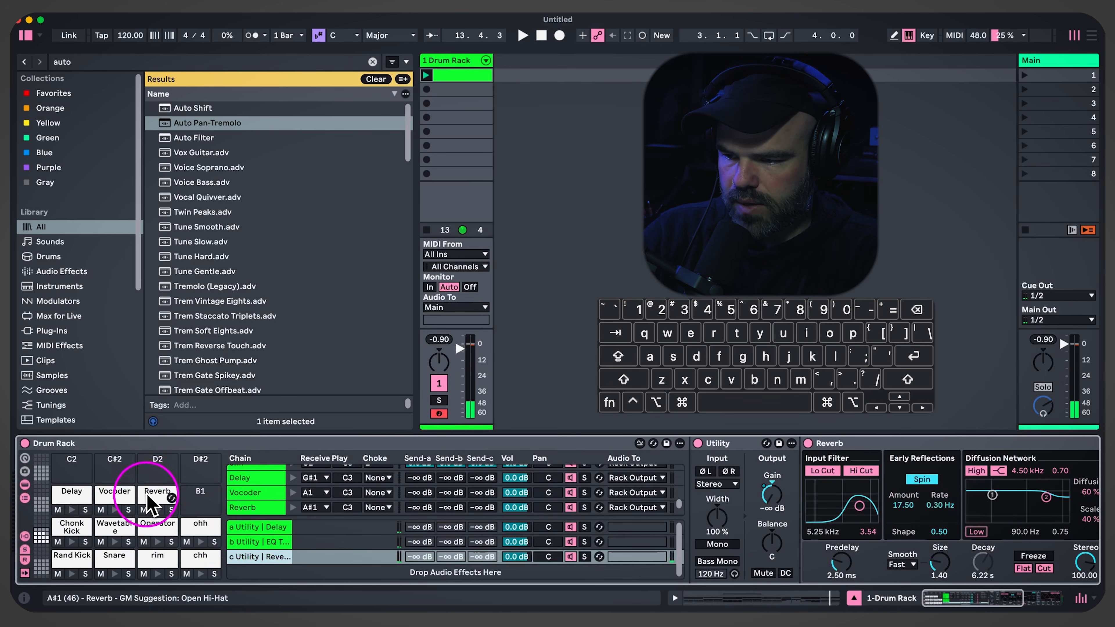
pyautogui.click(164, 488)
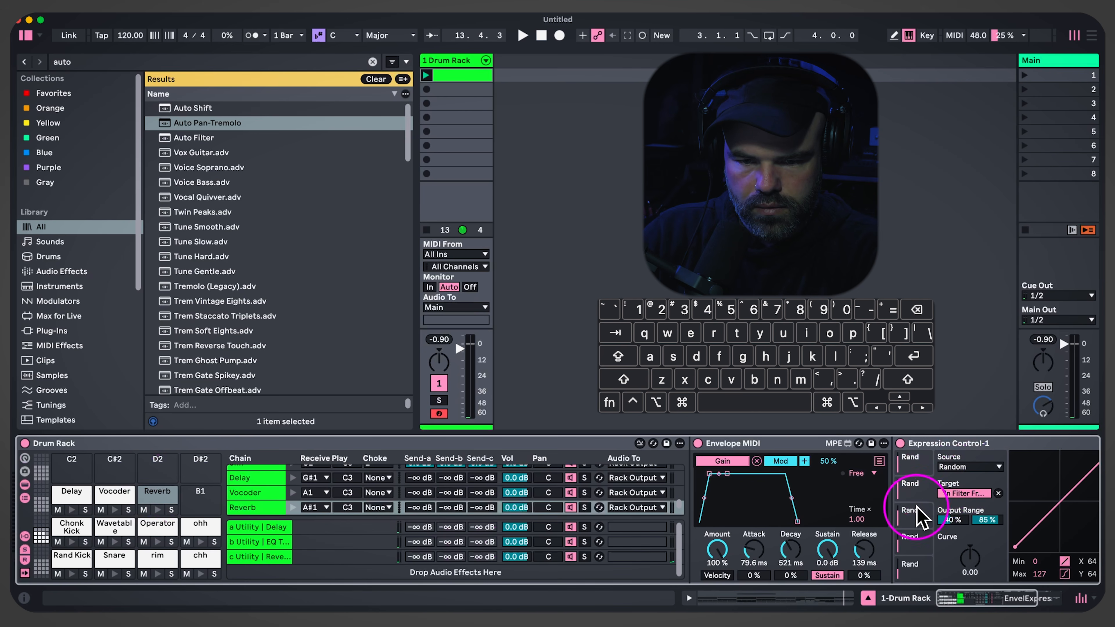
pyautogui.click(267, 559)
pyautogui.hscroll(10, 834, 561)
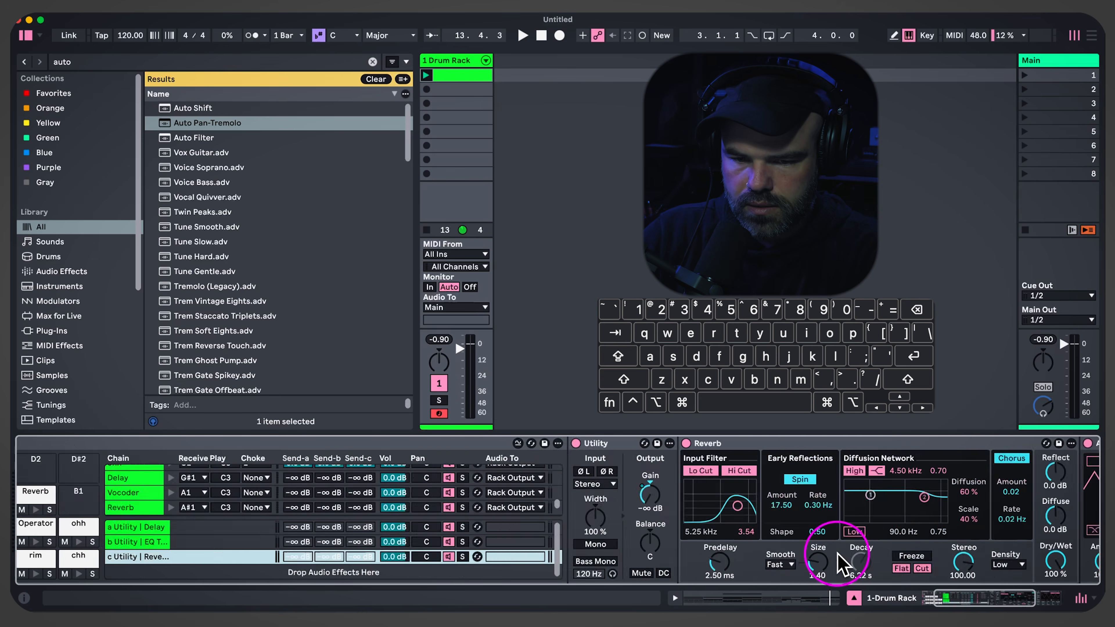
pyautogui.click(883, 562)
pyautogui.hscroll(-10, 516, 557)
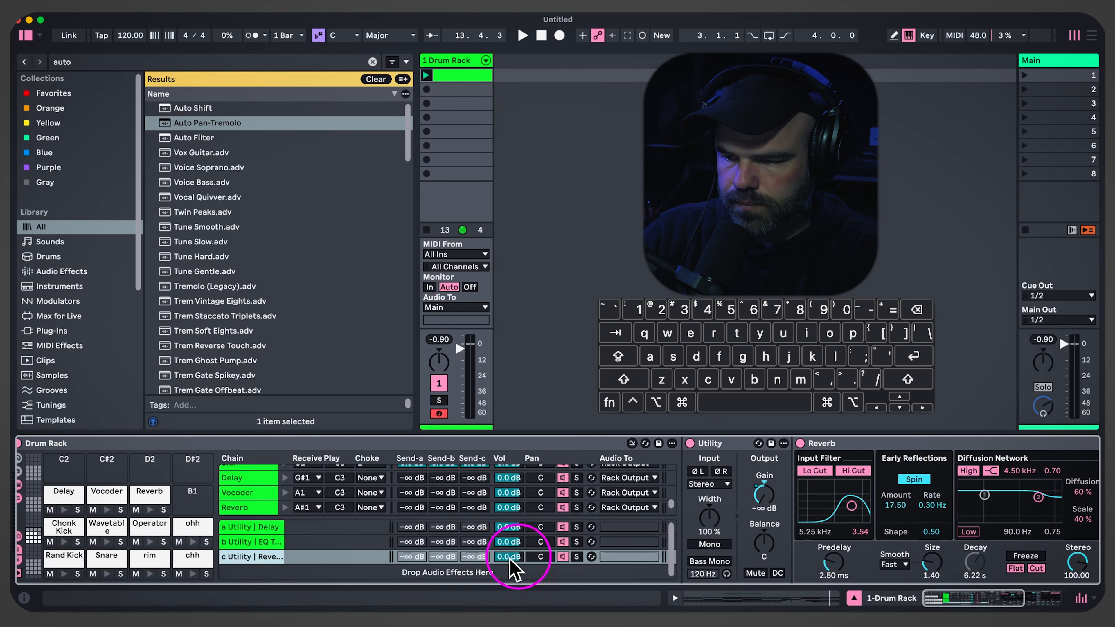
pyautogui.click(140, 495)
pyautogui.click(272, 557)
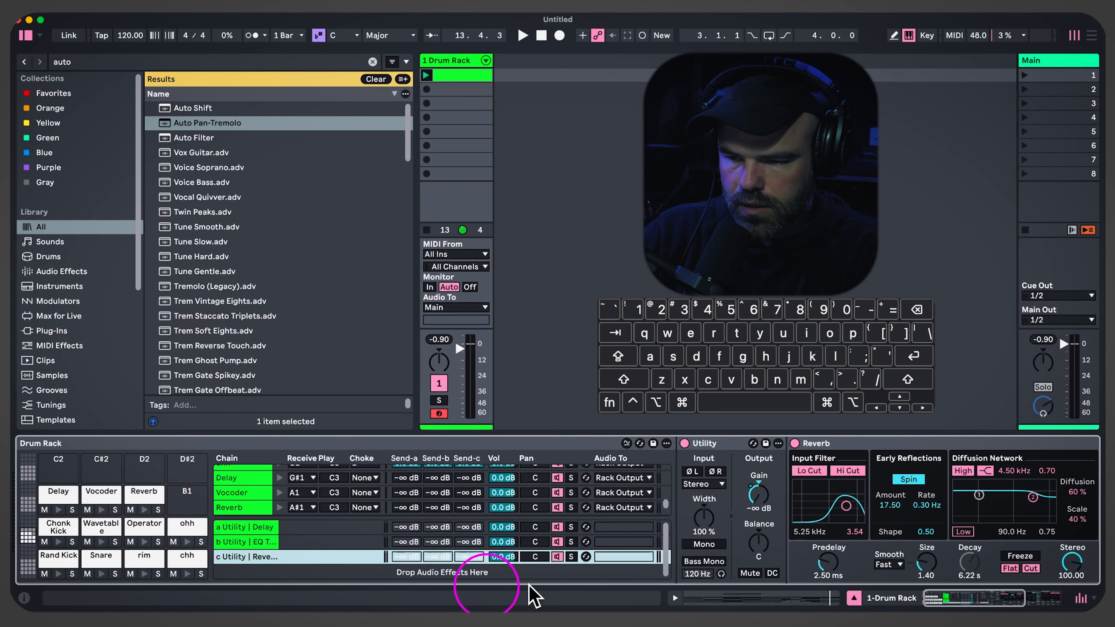
pyautogui.hscroll(10, 834, 531)
pyautogui.hscroll(-10, 740, 533)
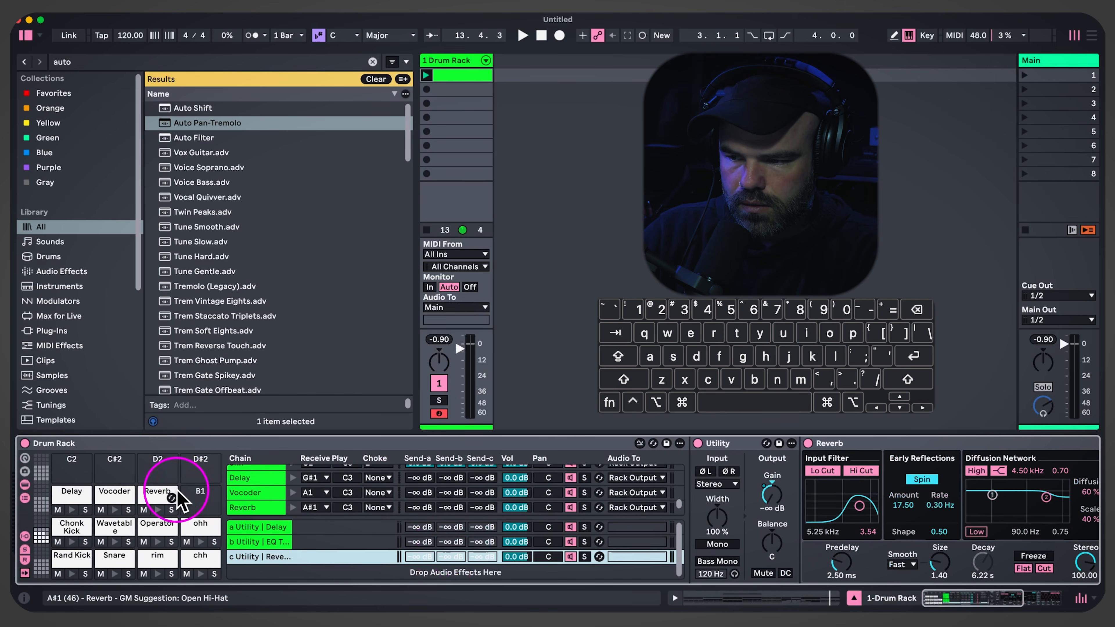
# Set the smoothing Rise and Fall to 0 ms on an unmapped Expression Control slot of the Reverb pad
pyautogui.click(153, 492)
pyautogui.hscroll(5, 866, 481)
pyautogui.hscroll(3, 866, 480)
pyautogui.click(689, 543)
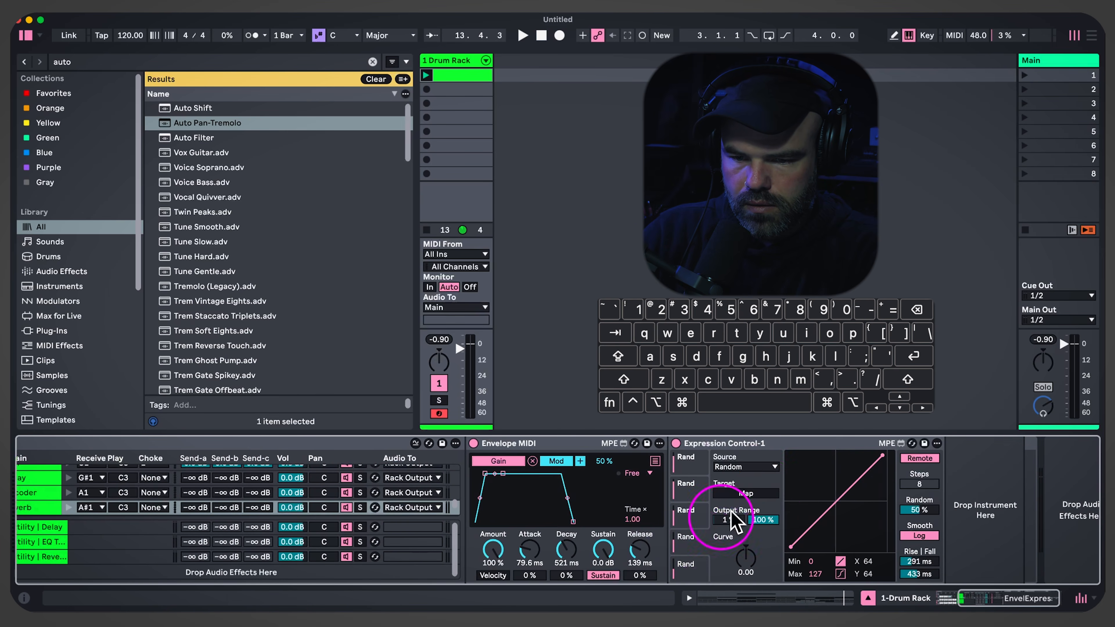
pyautogui.moveTo(918, 562); pyautogui.dragTo(919, 586)
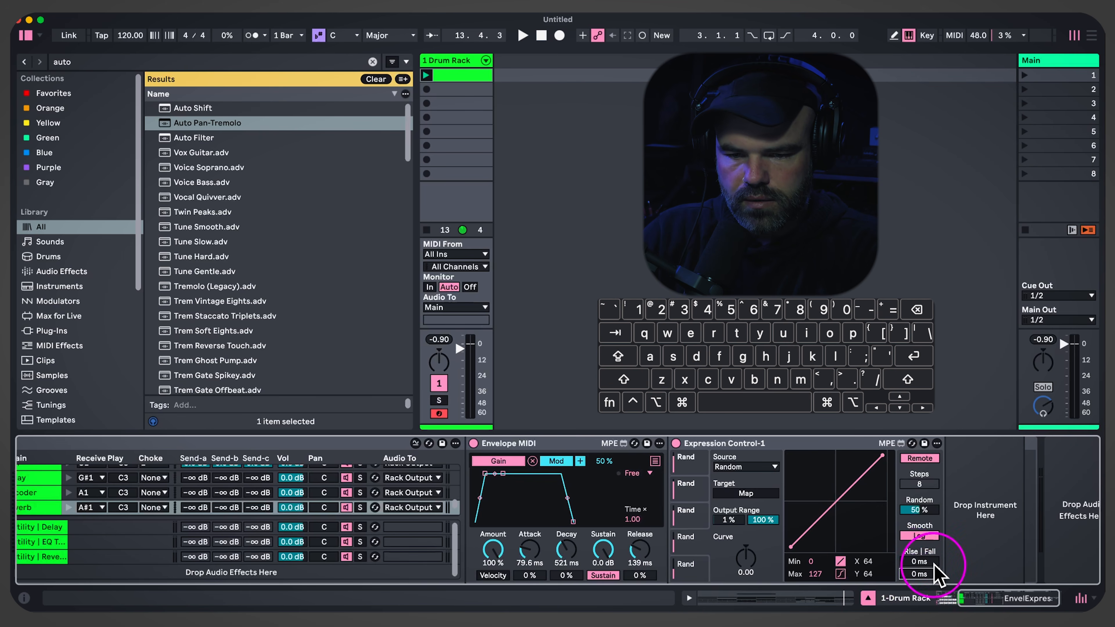
# Map this Expression Control slot to the Amount of return chain c's Auto Pan-Tremolo and start playback
pyautogui.hscroll(-5, 570, 557)
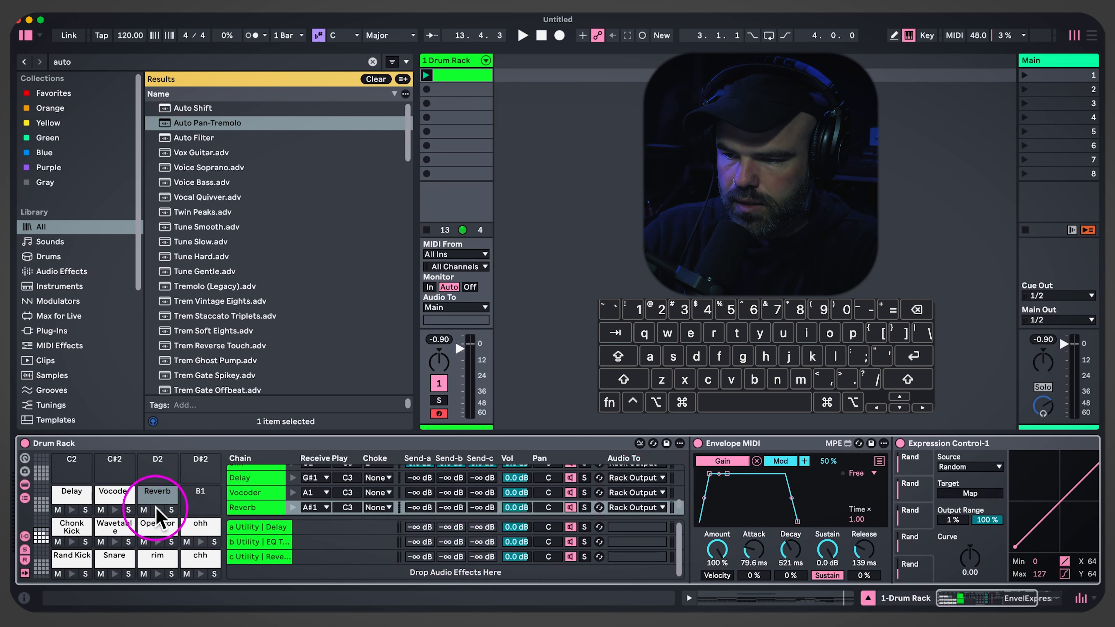
pyautogui.click(258, 556)
pyautogui.hscroll(10, 659, 544)
pyautogui.moveTo(828, 561); pyautogui.dragTo(829, 580)
pyautogui.press('space')
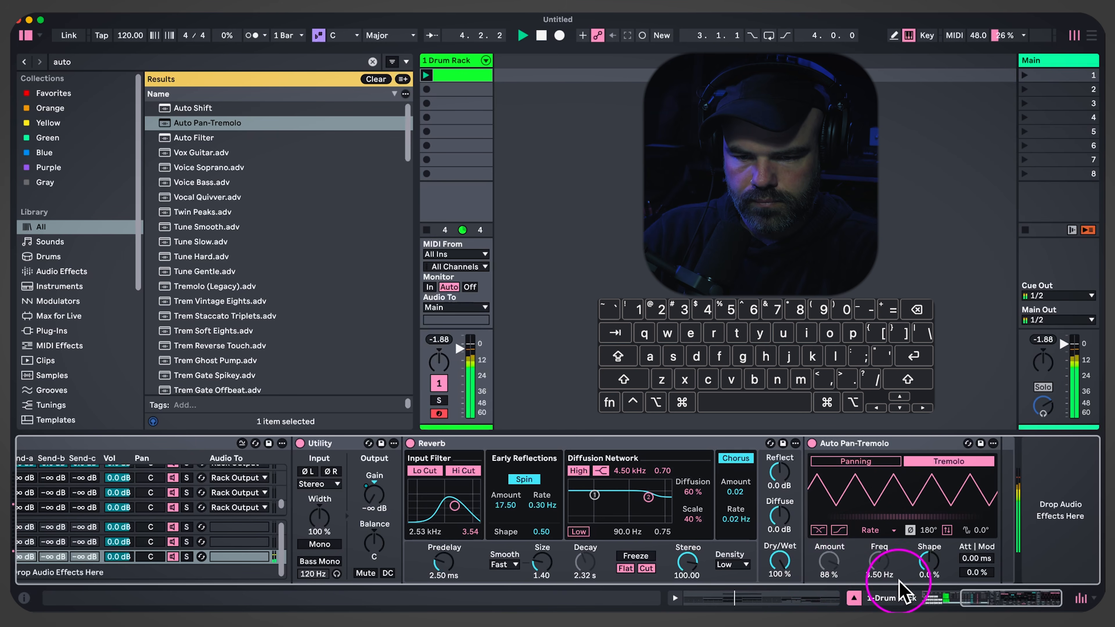
# Set smoothing on the Reverb pad's Frequency mapping to a 189 ms Rise and 228 ms Fall
pyautogui.hscroll(-10, 536, 584)
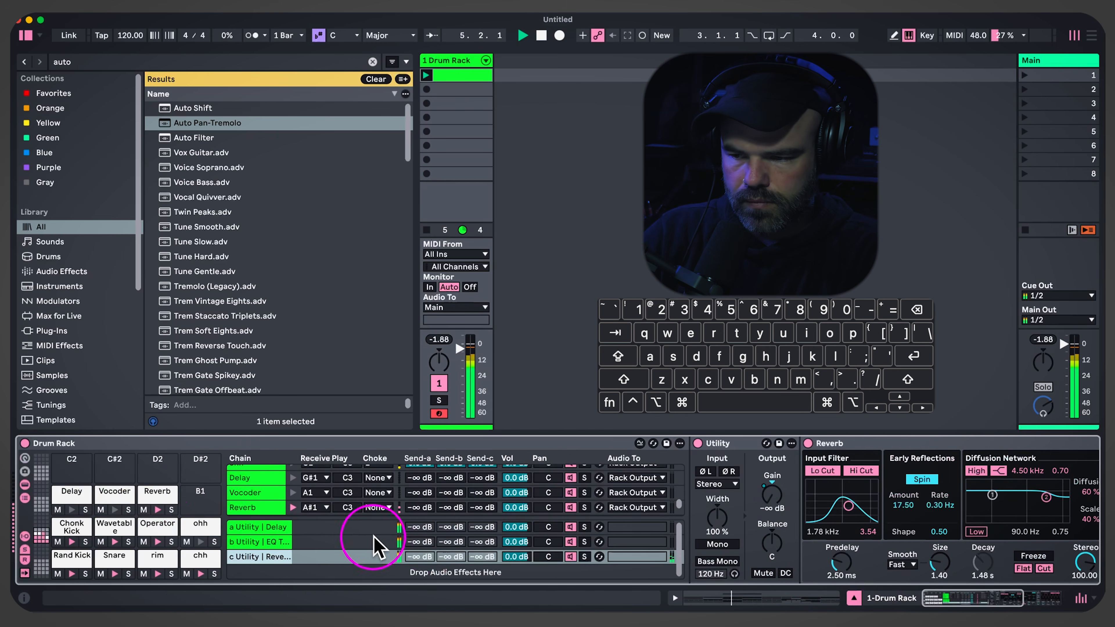
pyautogui.click(166, 498)
pyautogui.hscroll(10, 965, 510)
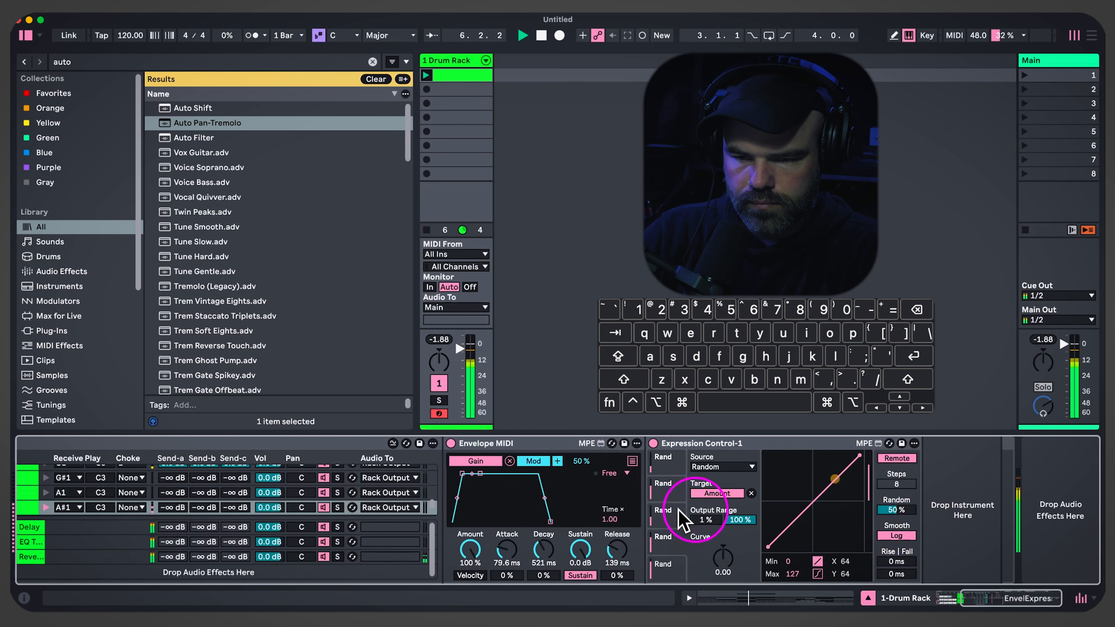
pyautogui.moveTo(895, 561); pyautogui.dragTo(902, 588)
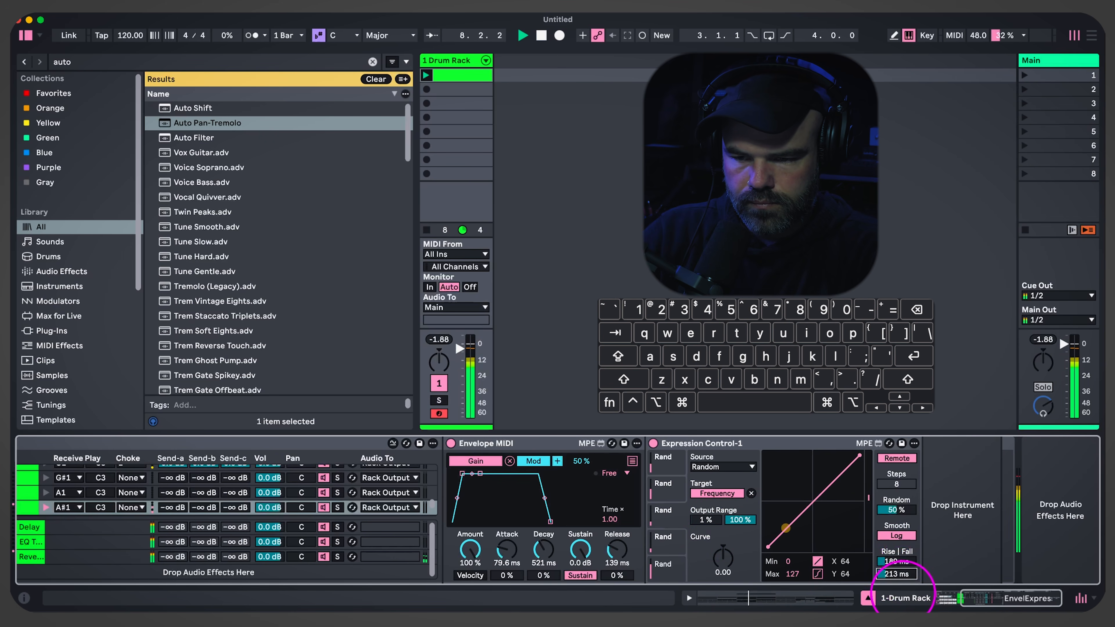
pyautogui.hscroll(-3, 886, 592)
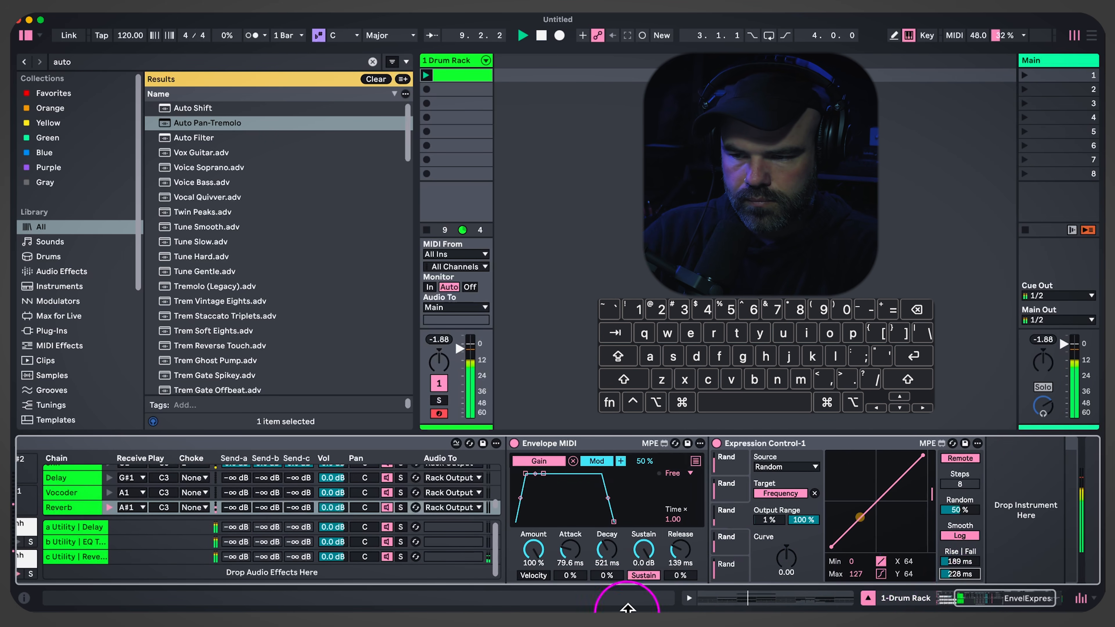
# Watch the Reverb and Auto Pan-Tremolo parameters on return chain c during playback, then stop the playback
pyautogui.click(32, 554)
pyautogui.hscroll(3, 672, 593)
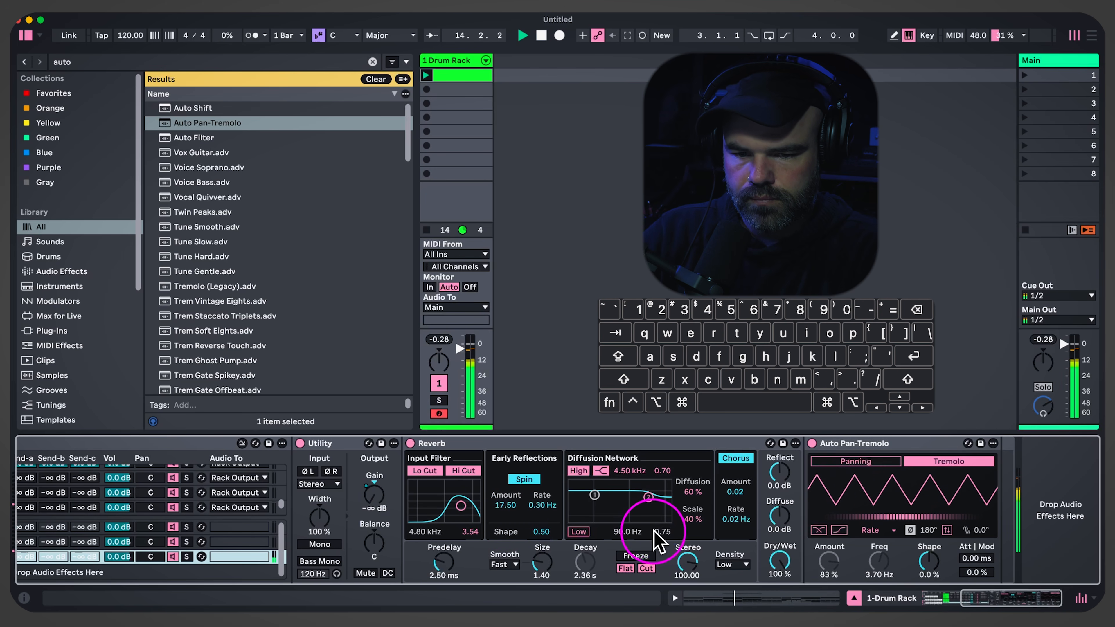
pyautogui.hscroll(-10, 579, 566)
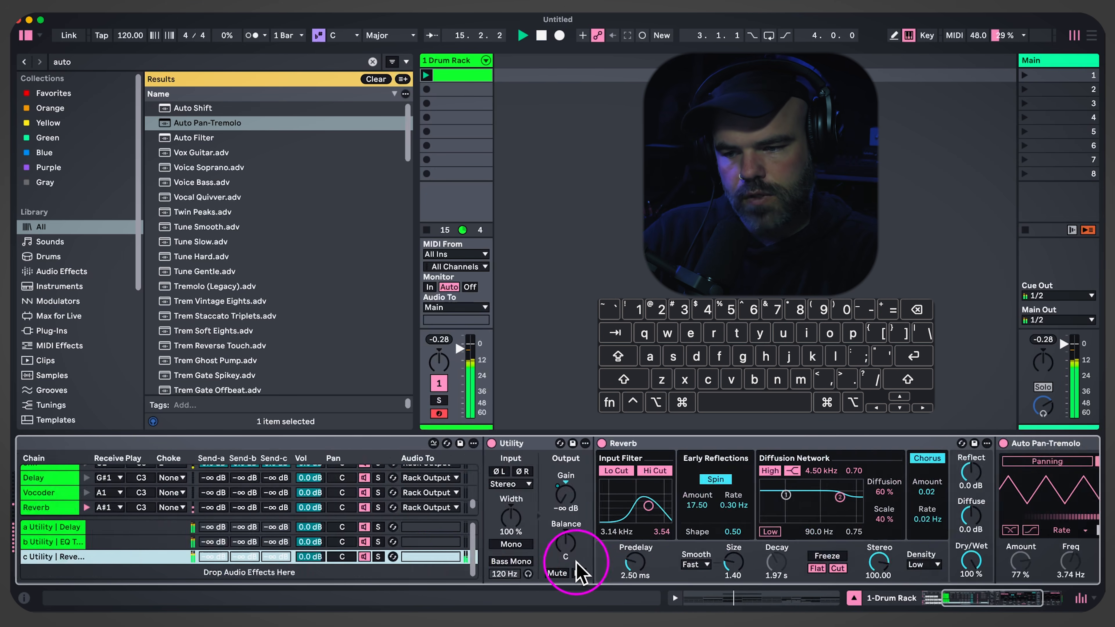
pyautogui.hscroll(10, 572, 570)
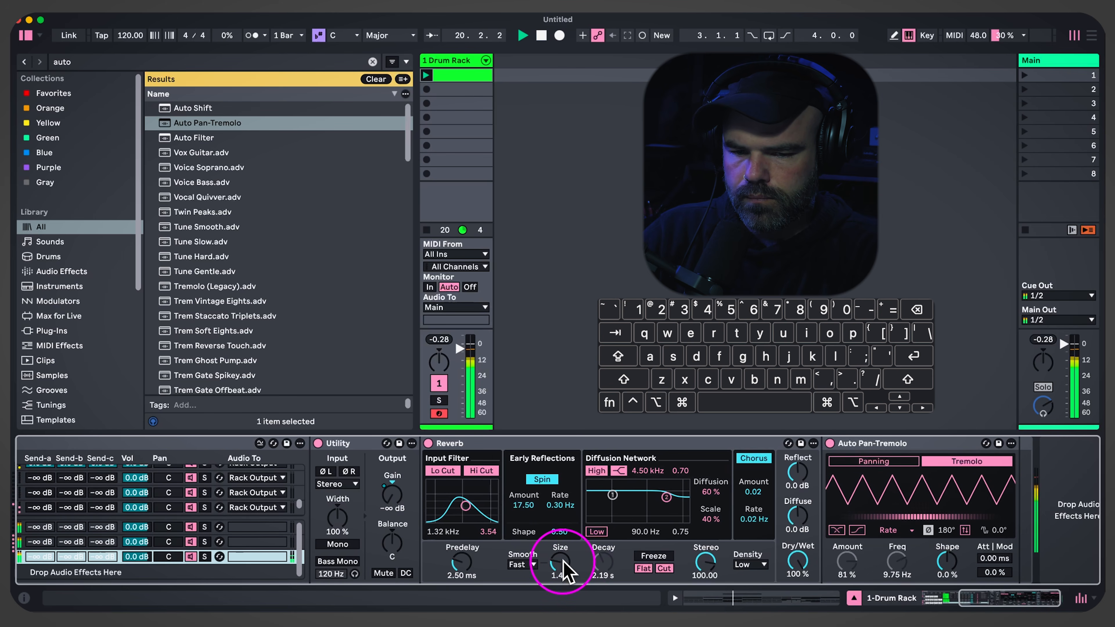
pyautogui.hscroll(-10, 564, 571)
pyautogui.hscroll(-3, 564, 573)
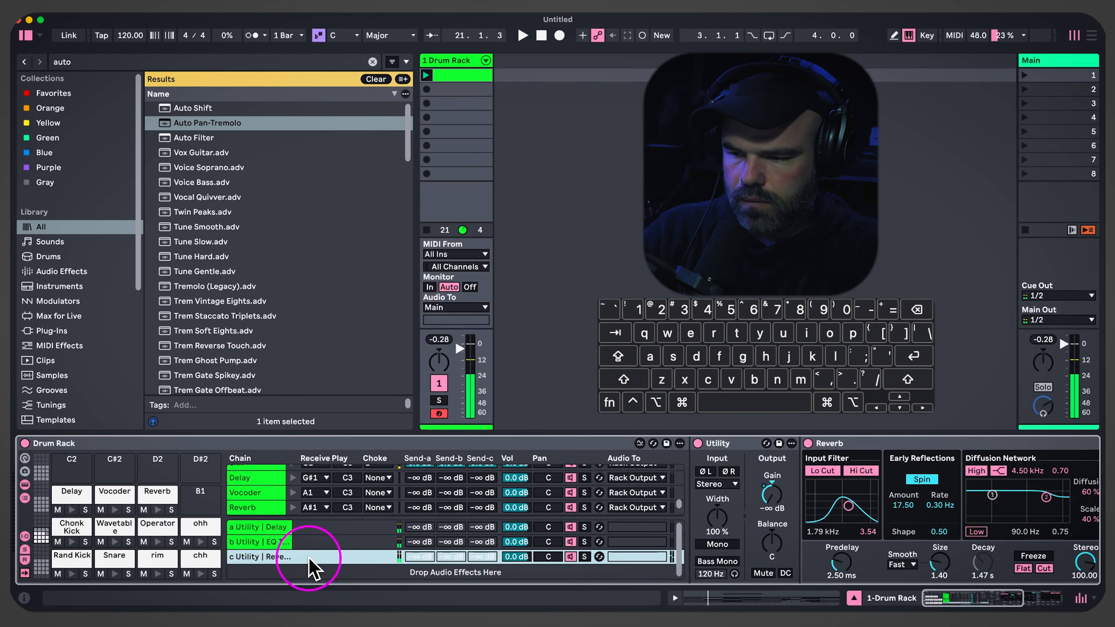
# Add an Auto Filter from the audio effects to the Drum Rack as return chain d
pyautogui.click(132, 493)
pyautogui.click(152, 492)
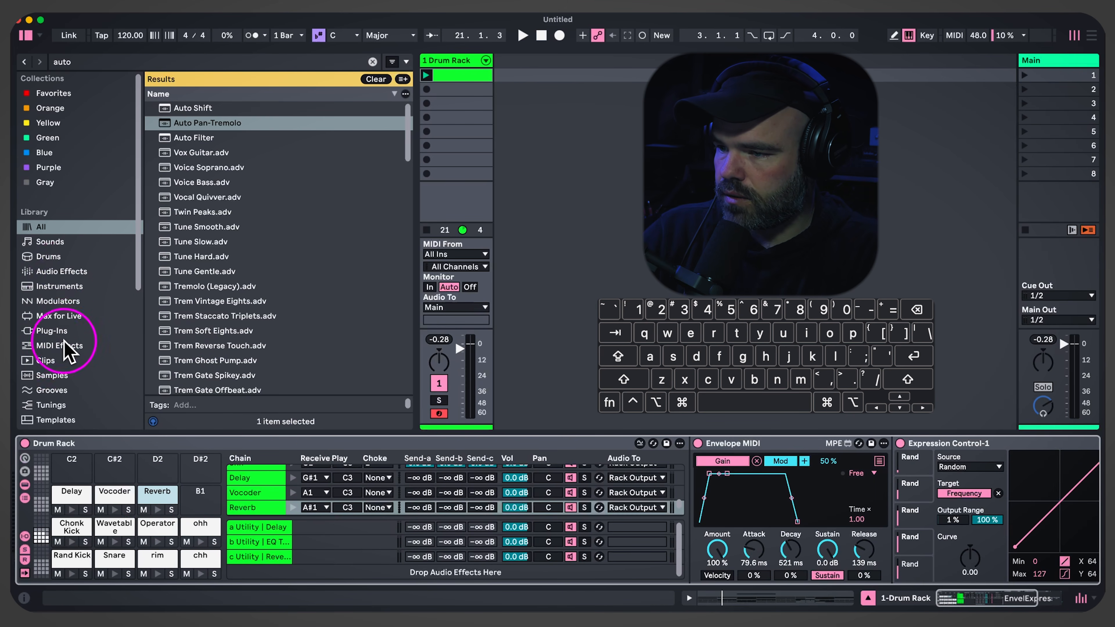
pyautogui.click(61, 271)
pyautogui.scroll(-2, 207, 215)
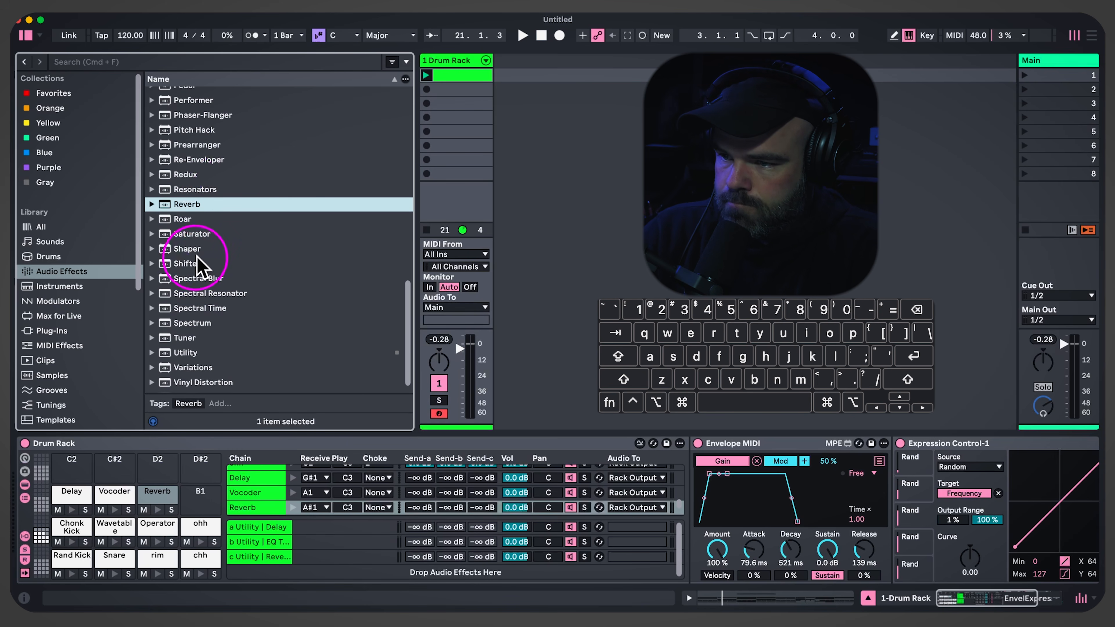
pyautogui.scroll(5, 229, 276)
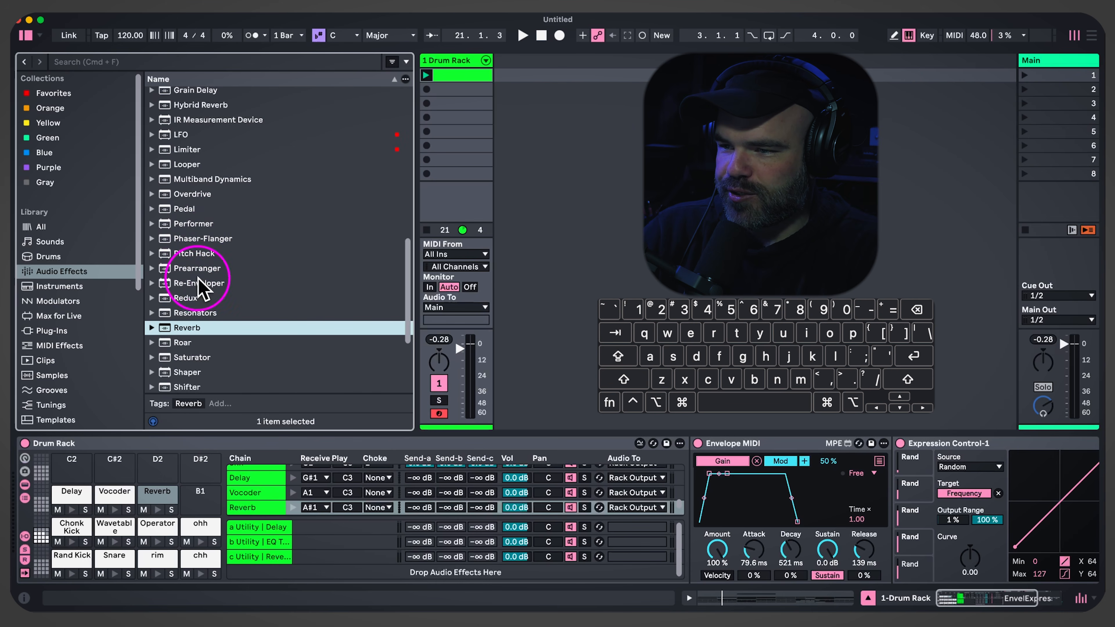
pyautogui.scroll(2, 248, 203)
pyautogui.scroll(3, 267, 211)
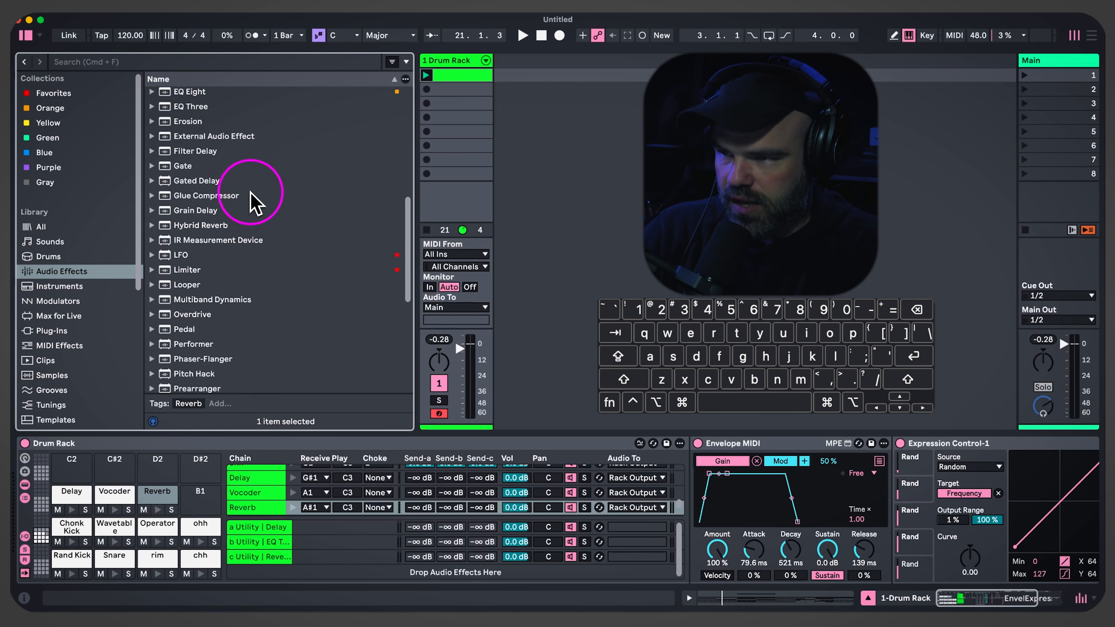
pyautogui.scroll(6, 254, 202)
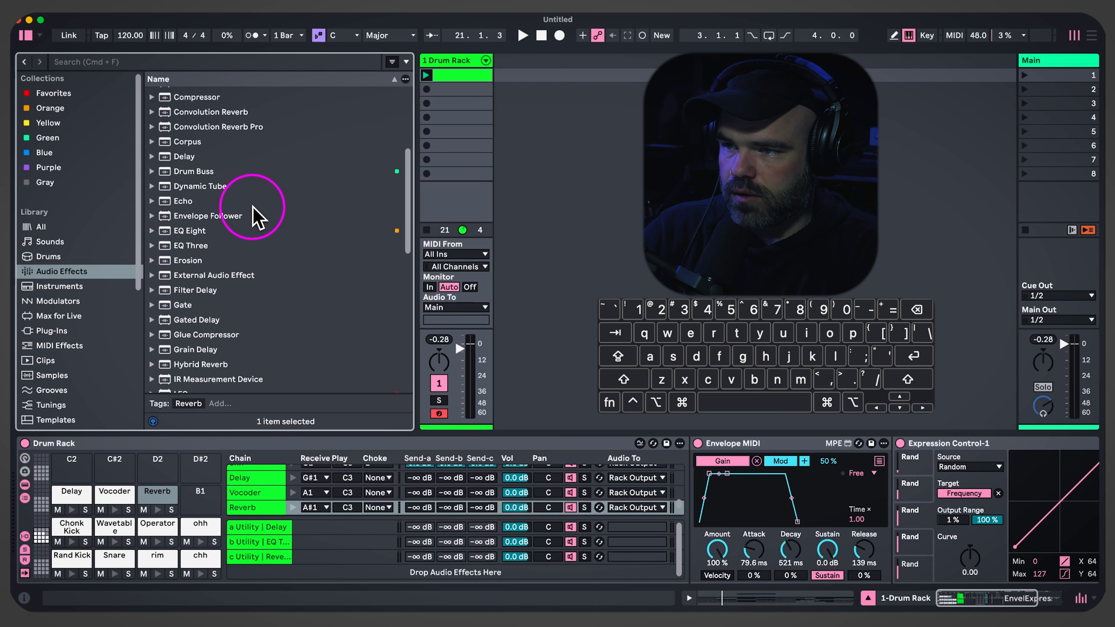
pyautogui.scroll(7, 256, 216)
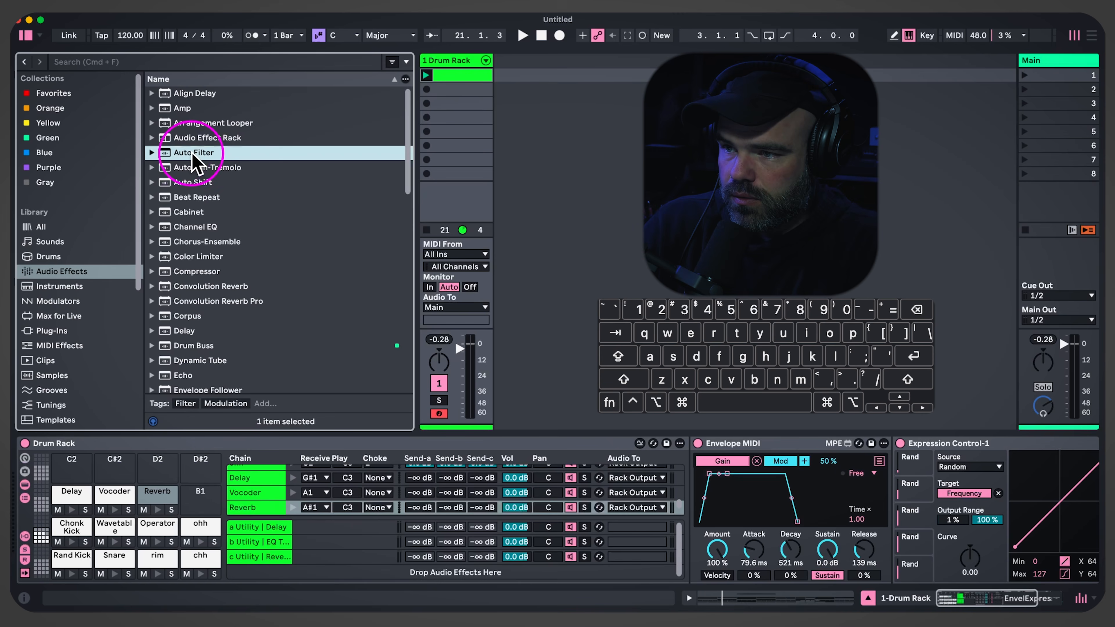
pyautogui.moveTo(219, 153); pyautogui.dragTo(266, 573)
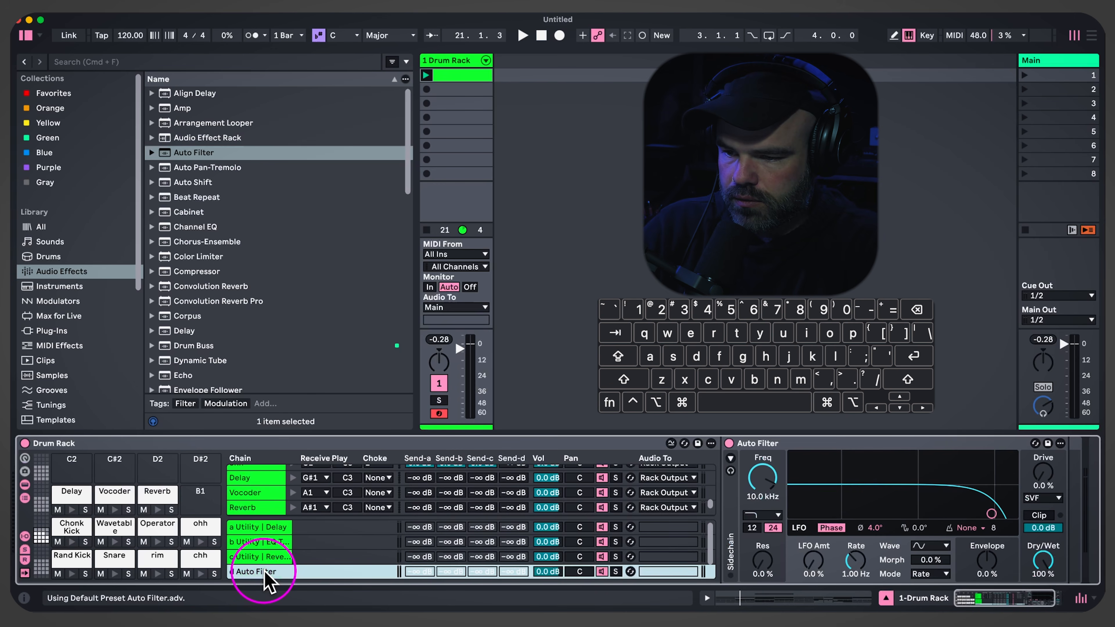
# Set the Auto Filter on return chain d to the Comb type with its frequency at 366 Hz
pyautogui.click(763, 515)
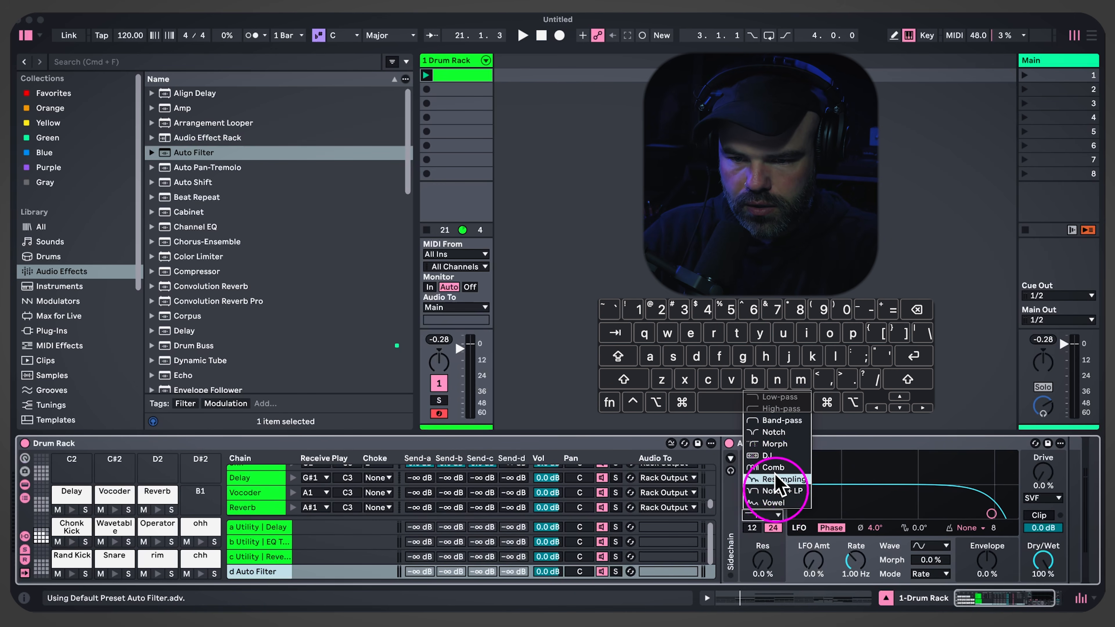
pyautogui.click(768, 516)
pyautogui.moveTo(763, 475); pyautogui.dragTo(763, 490)
# Insert a Utility before the Auto Filter on return chain d and lower its Gain to -∞ dB
pyautogui.press('cmd+f')
pyautogui.write('uti')
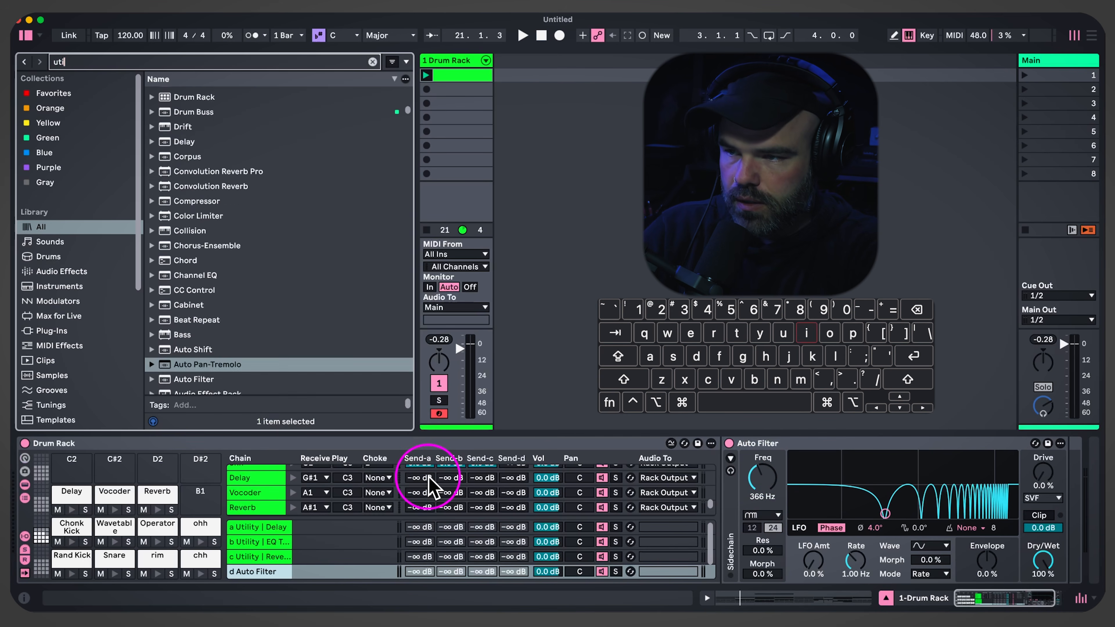
pyautogui.moveTo(175, 108); pyautogui.dragTo(755, 518)
pyautogui.moveTo(803, 482); pyautogui.dragTo(803, 540)
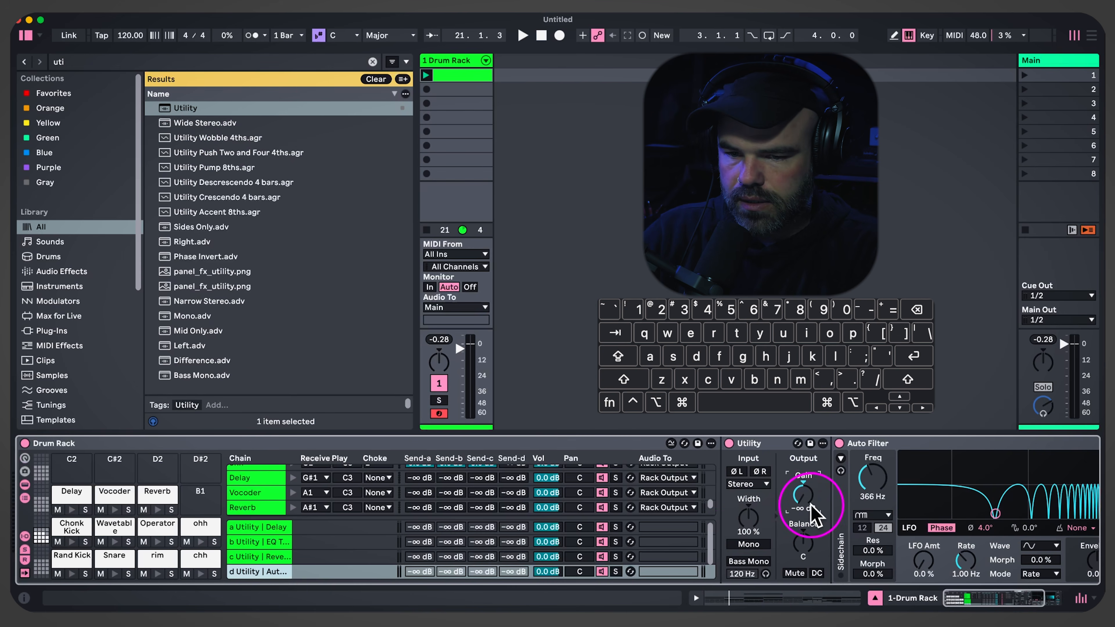
# Copy the Reverb pad to the empty B1 pad and name the copy "filter"
pyautogui.click(158, 494)
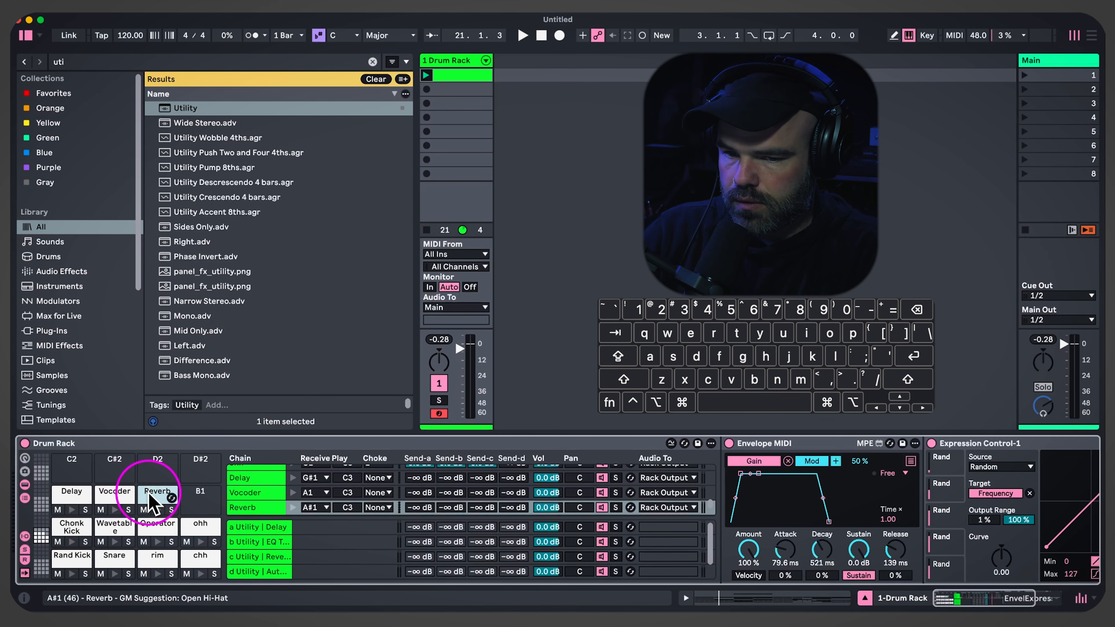
pyautogui.moveTo(149, 502); pyautogui.dragTo(194, 494)
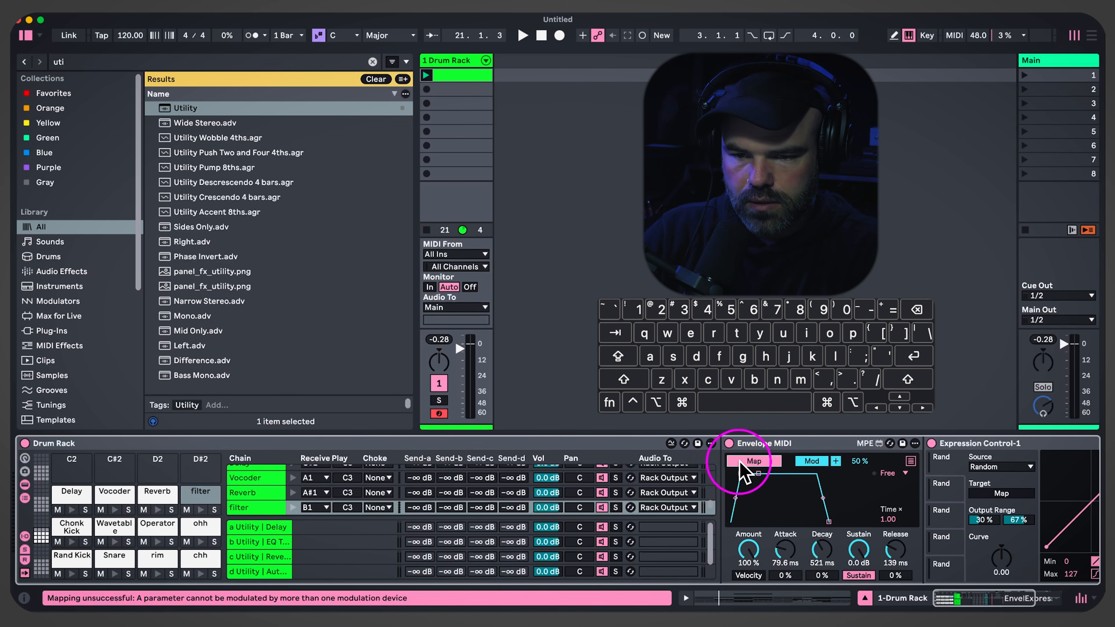
# Map the B1 pad's Envelope MIDI to the Utility Gain on return chain d and rename the pad "Filter"
pyautogui.click(259, 572)
pyautogui.click(804, 494)
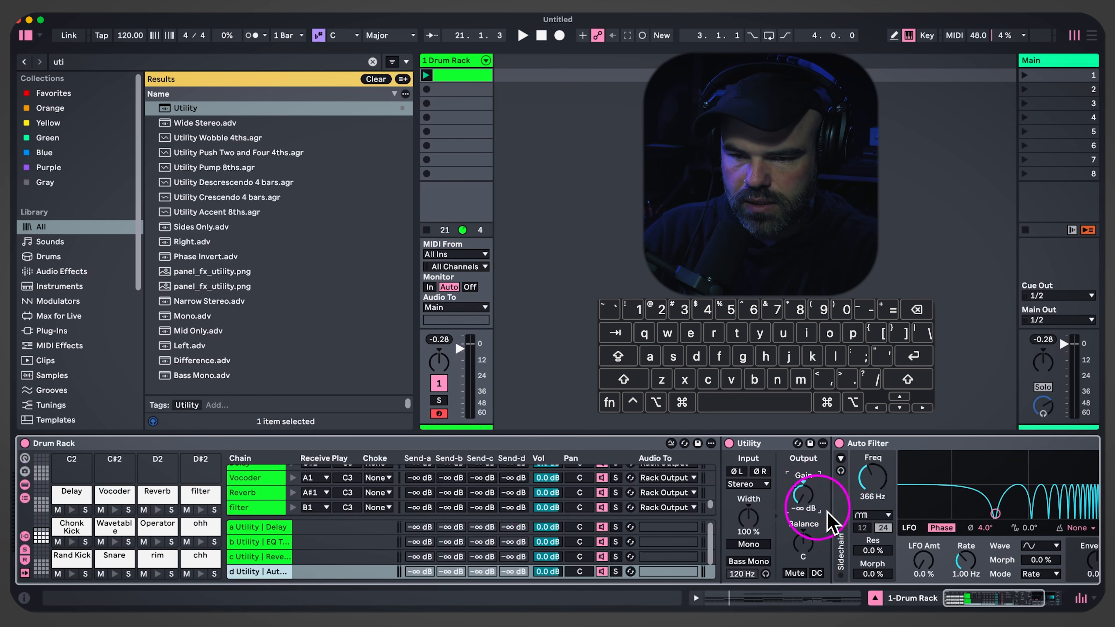
pyautogui.click(194, 503)
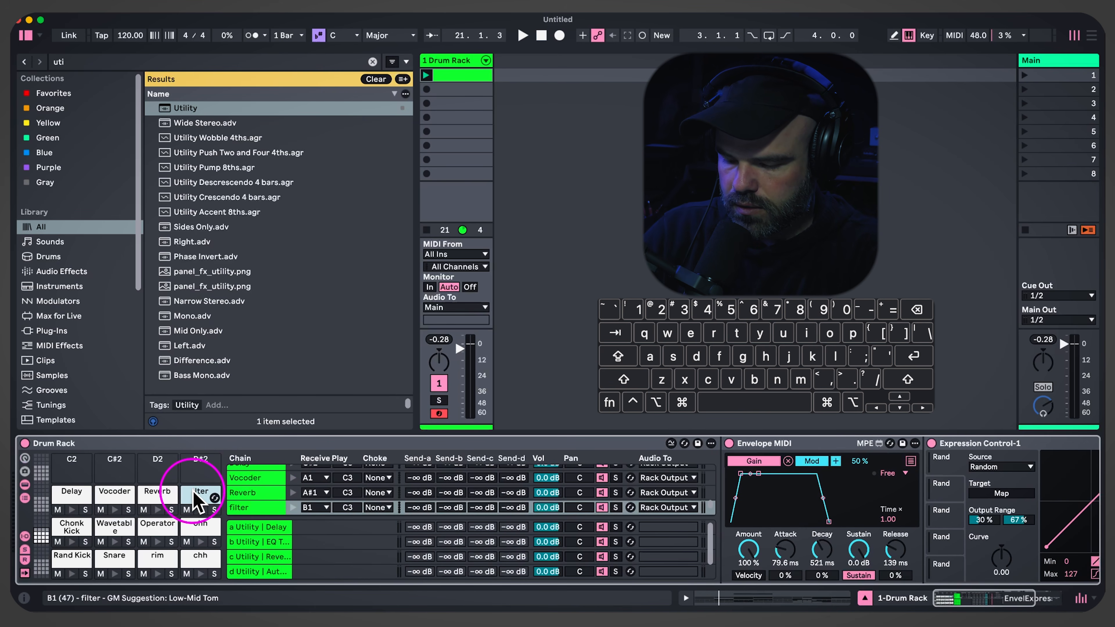
pyautogui.press('capslock')
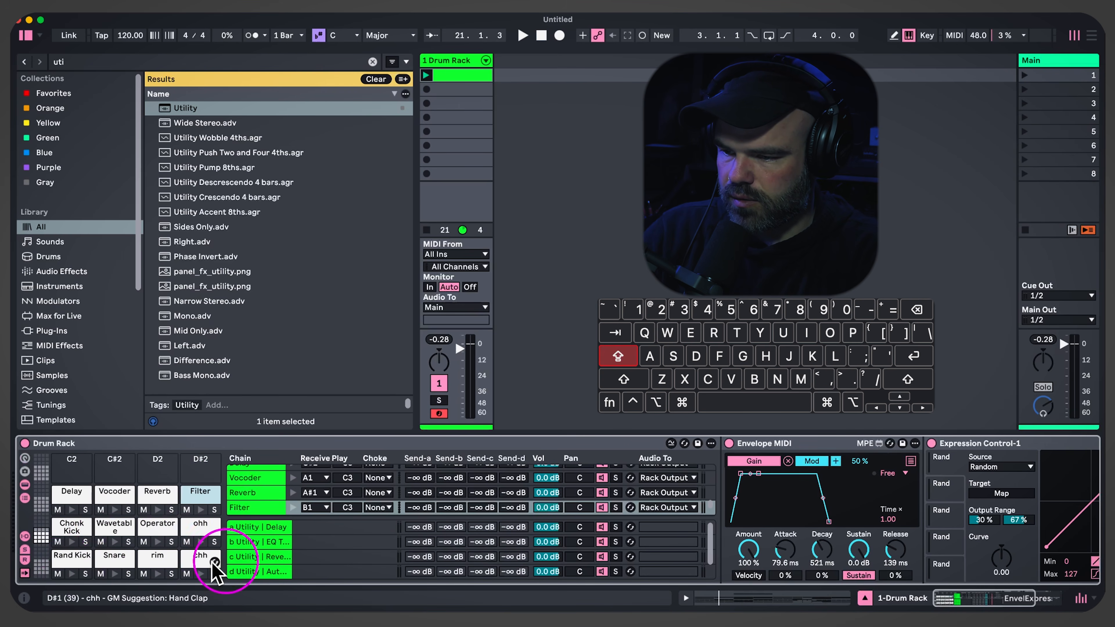
# Map the Filter pad's Expression Control to the Frequency of return chain d's Auto Filter
pyautogui.click(266, 560)
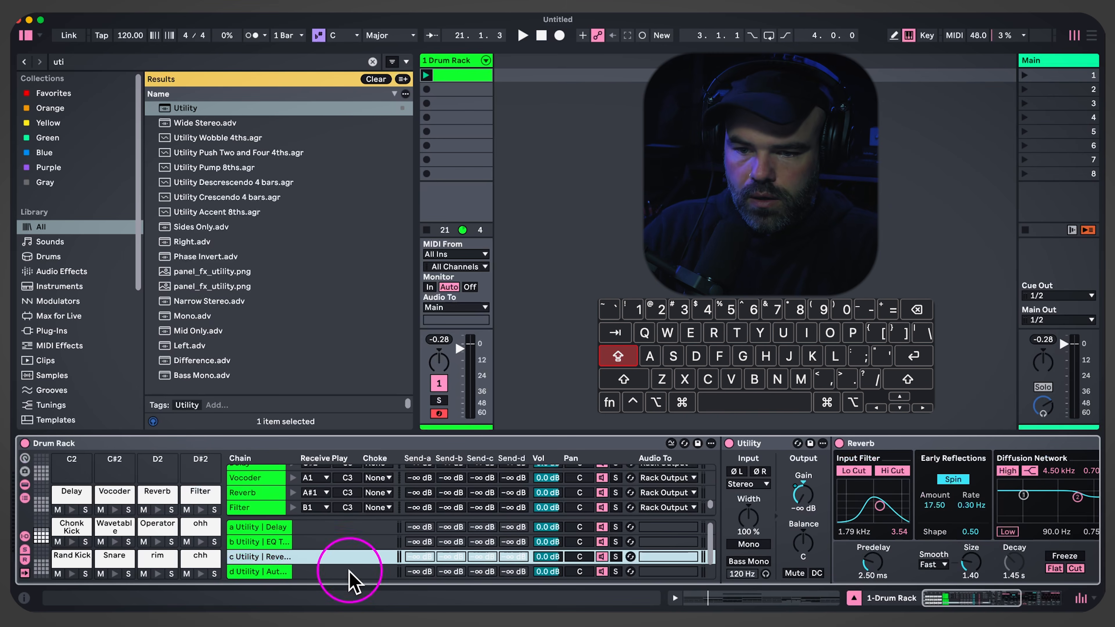
pyautogui.click(262, 572)
pyautogui.hscroll(4, 483, 554)
pyautogui.scroll(-1, 529, 552)
pyautogui.hscroll(-4, 381, 542)
pyautogui.click(198, 497)
pyautogui.hscroll(3, 835, 497)
pyautogui.click(863, 496)
pyautogui.hscroll(-3, 476, 530)
pyautogui.click(240, 555)
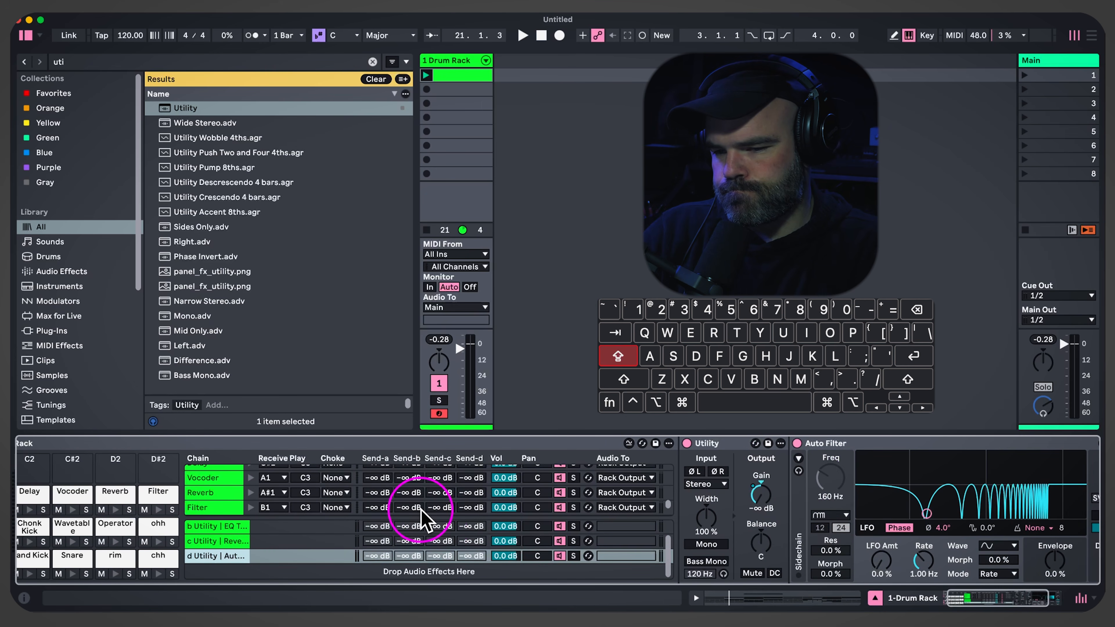
# Delete the Expression Control from the Filter pad and duplicate the pad's Envelope MIDI
pyautogui.click(156, 492)
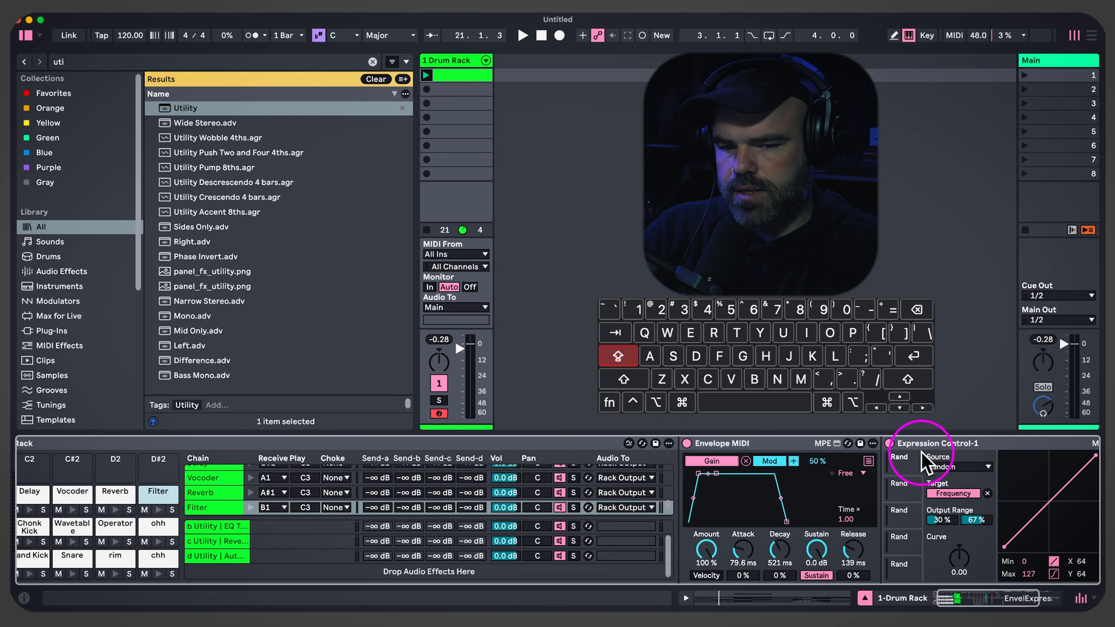
pyautogui.click(917, 443)
pyautogui.press('Delete')
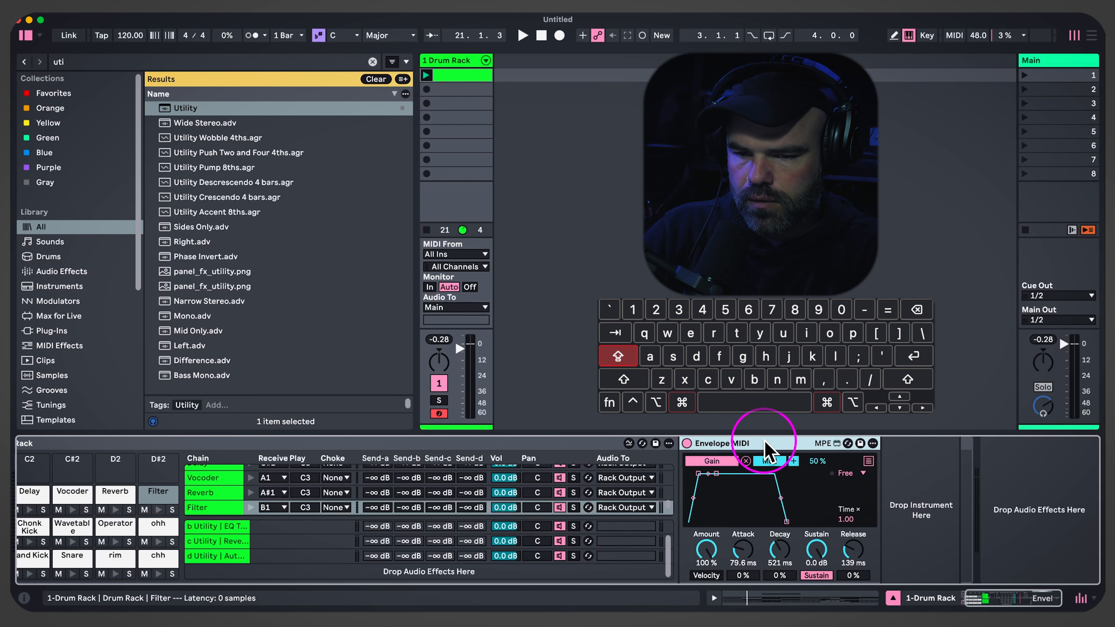
pyautogui.press('super+d')
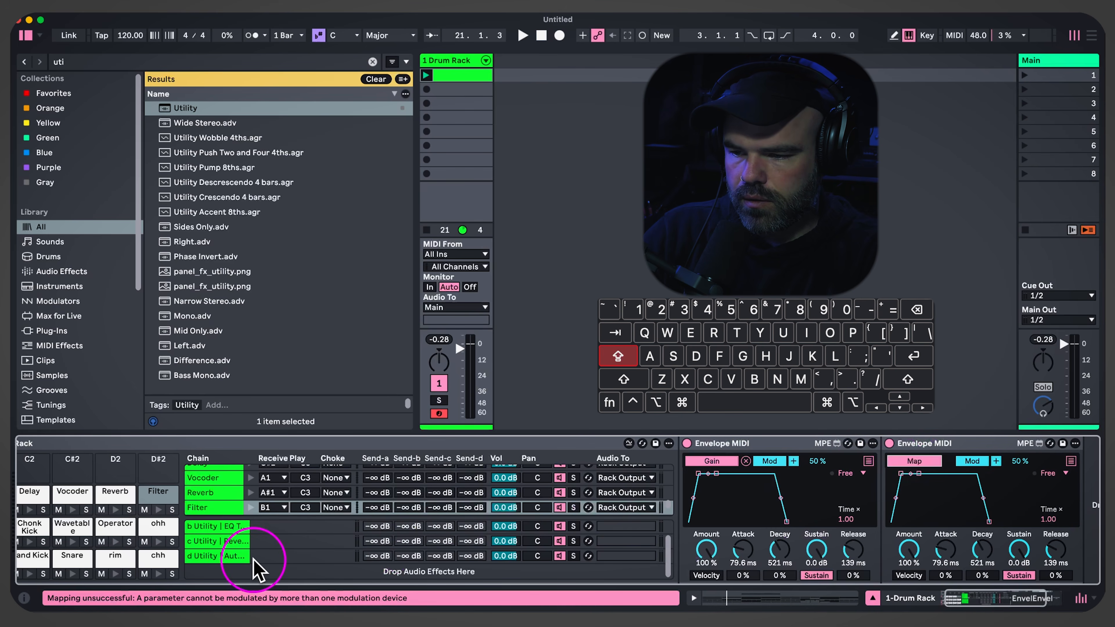
# Set the Auto Filter frequency on return chain d to 48.1 Hz and map the Filter pad's second Envelope MIDI to it
pyautogui.click(253, 561)
pyautogui.moveTo(819, 491); pyautogui.dragTo(827, 483)
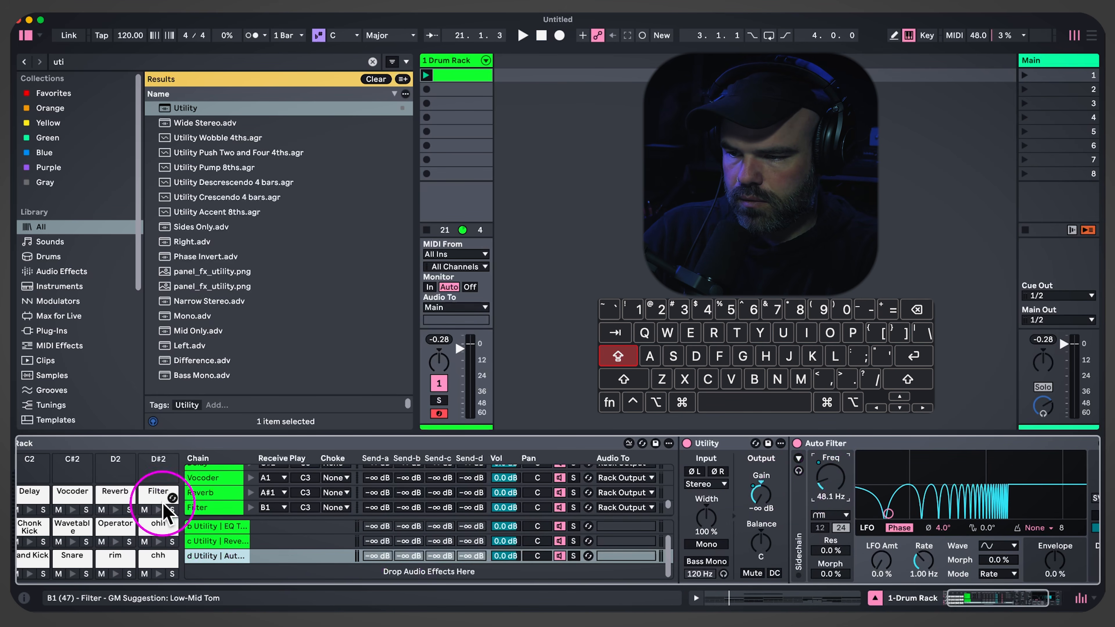
pyautogui.click(156, 491)
pyautogui.hscroll(3, 859, 493)
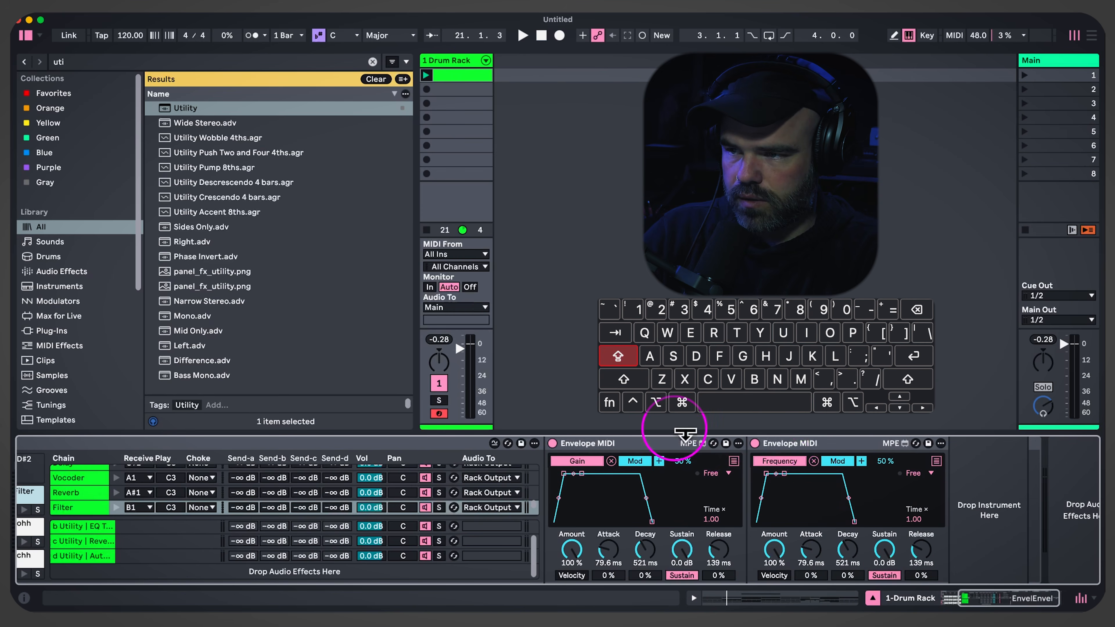
# Undo the Frequency mapping of the Filter pad's second Envelope MIDI and select that device
pyautogui.press('super+f')
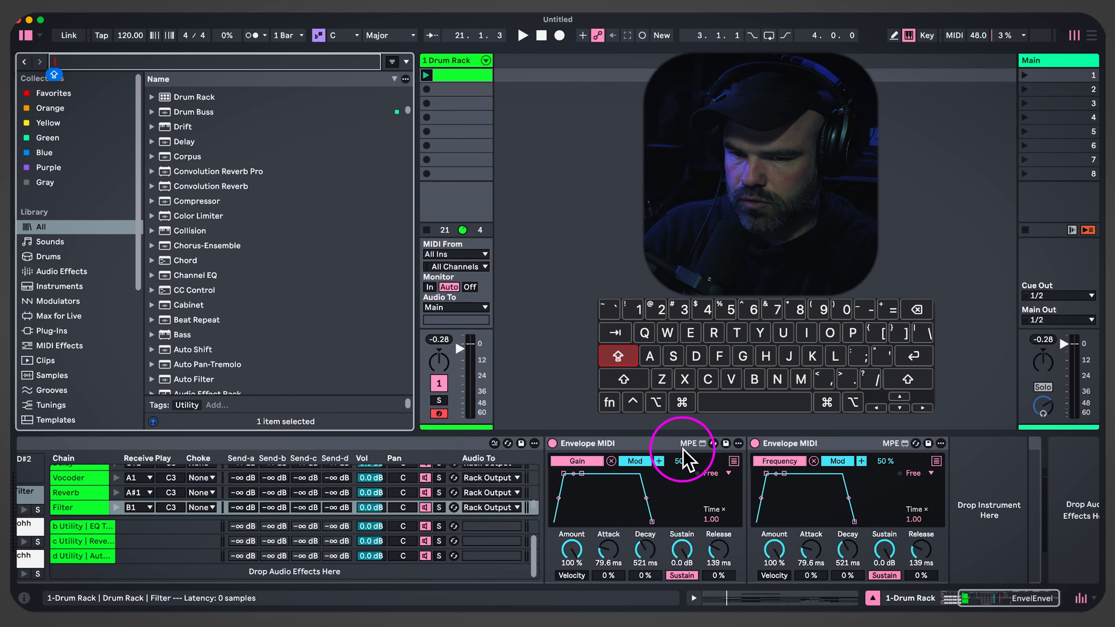
pyautogui.press('super+z')
pyautogui.hscroll(1, 683, 450)
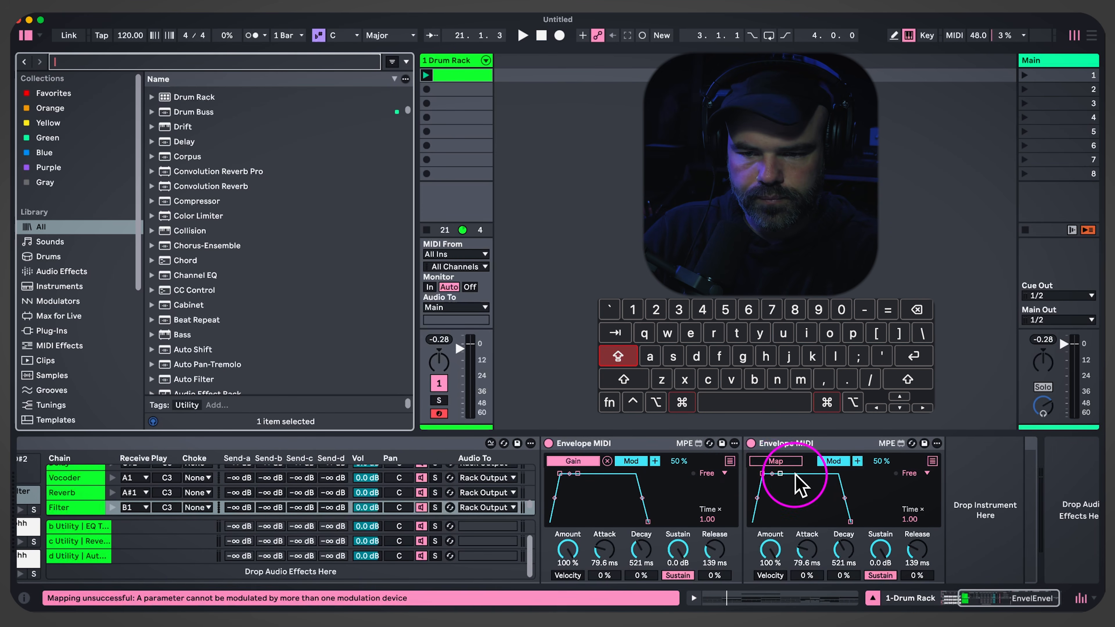
pyautogui.click(804, 446)
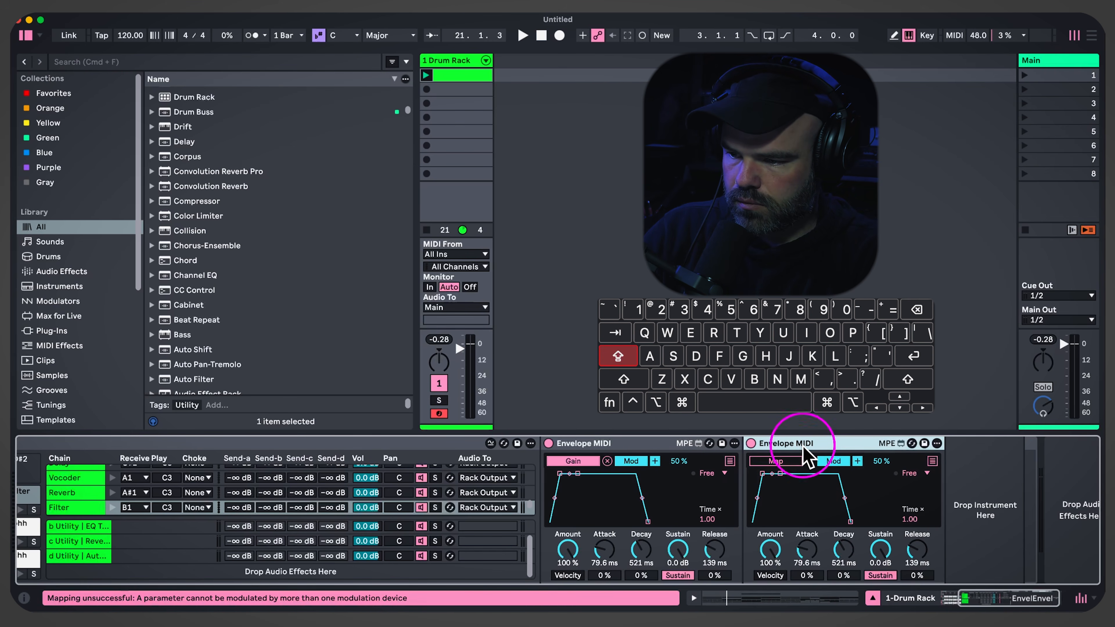
pyautogui.hscroll(-5, 810, 465)
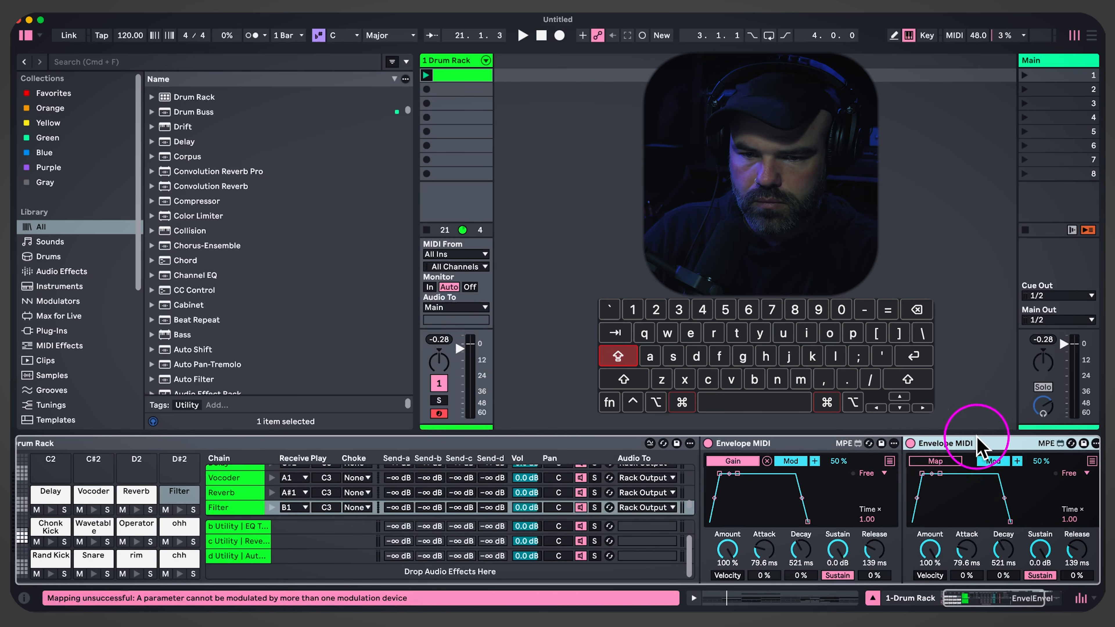
pyautogui.hscroll(5, 944, 459)
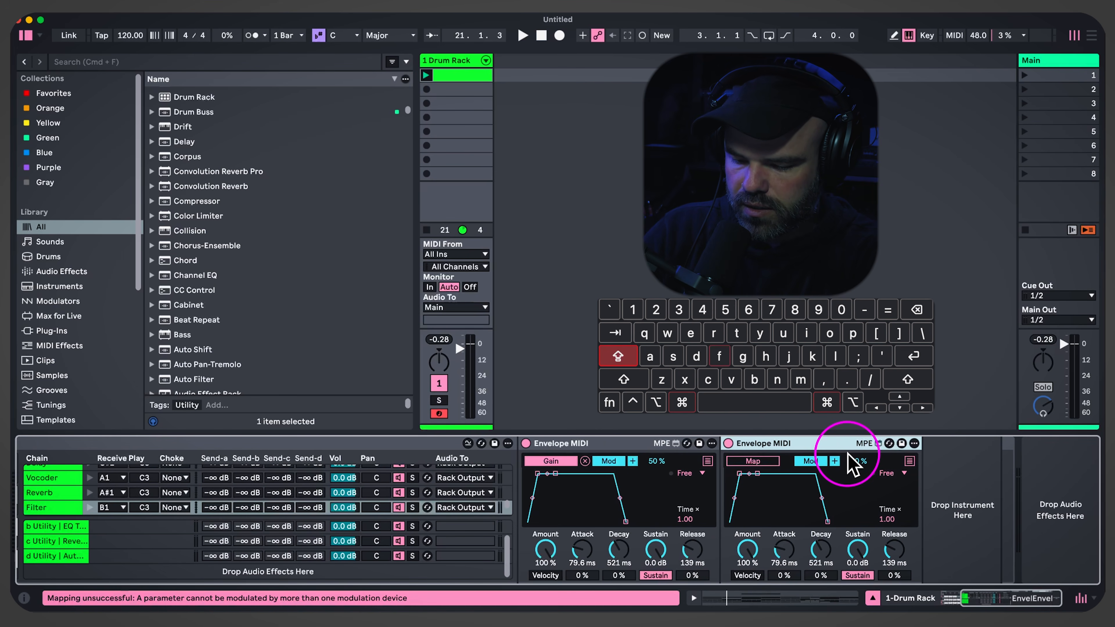
# Search the browser for EXPRES and add Expression Control after the second Envelope MIDI on the Filter chain
pyautogui.press('cmd+f')
pyautogui.write('EXPRES')
pyautogui.press('Down')
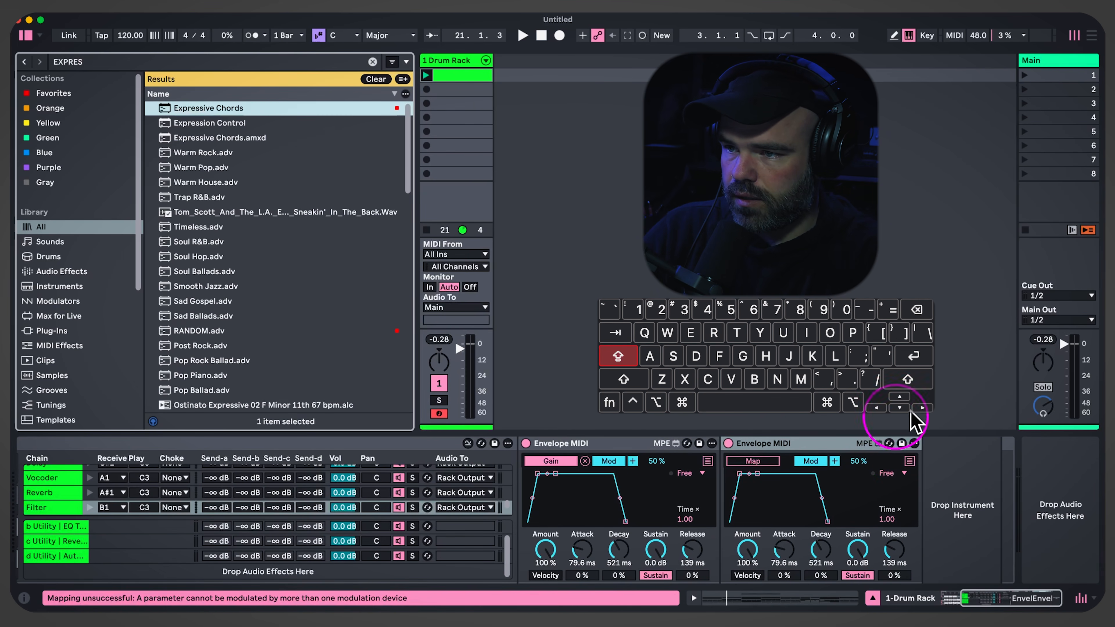
pyautogui.moveTo(197, 123); pyautogui.dragTo(867, 538)
# Map the second Envelope MIDI to the Auto Filter's frequency in return chain d and lower that frequency to about 50.8 Hz
pyautogui.hscroll(-5, 776, 523)
pyautogui.click(818, 462)
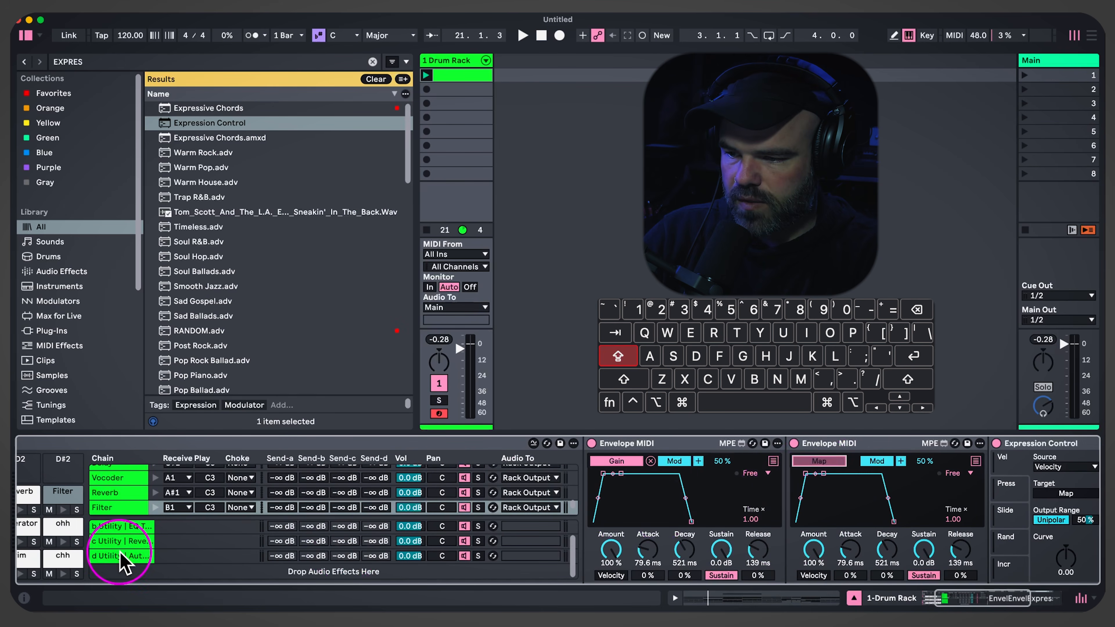
pyautogui.click(120, 555)
pyautogui.click(724, 480)
pyautogui.moveTo(746, 485); pyautogui.dragTo(742, 498)
# Open the drum clip, move the Reverb note up to the Filter row, and start playback
pyautogui.click(452, 77)
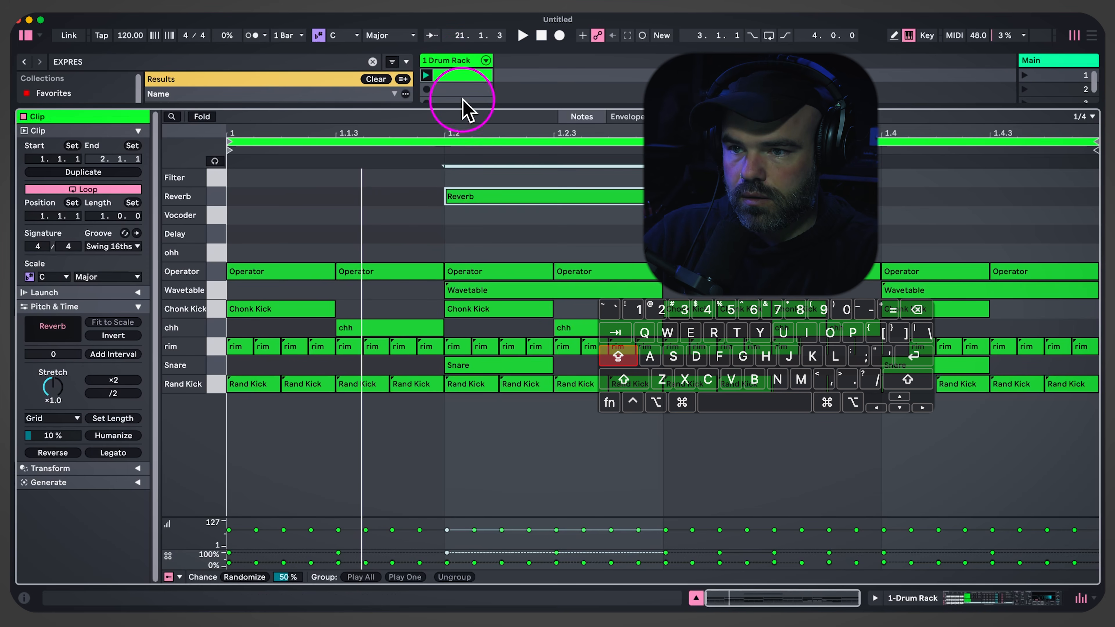
pyautogui.click(509, 200)
pyautogui.press('Up')
pyautogui.press('space')
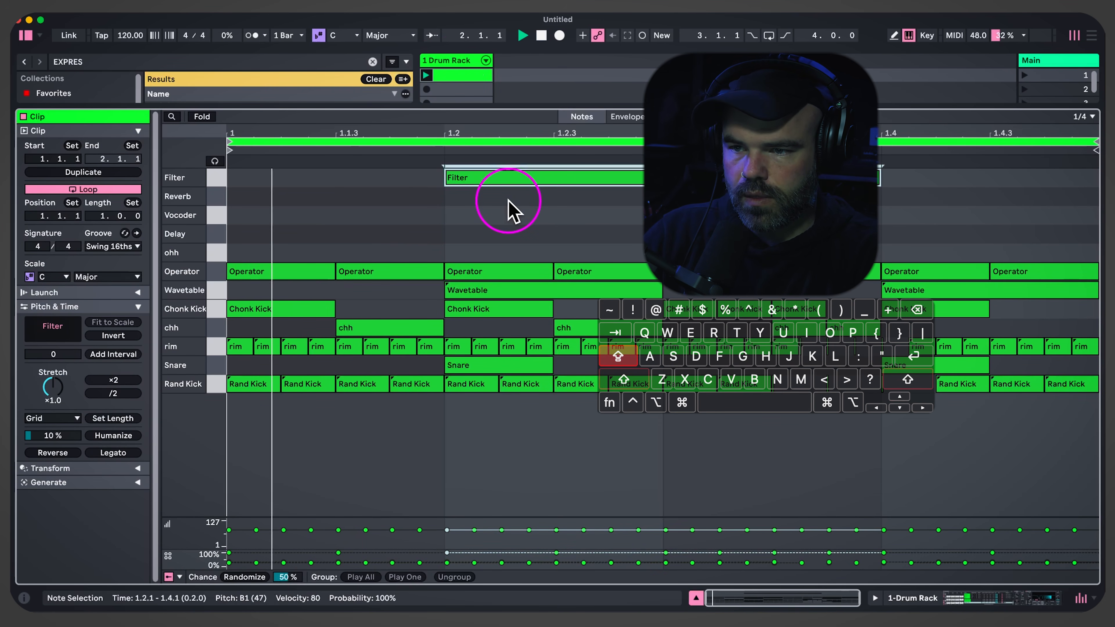
# Go back to the Drum Rack's devices, set the Auto Filter's resonance to 20%, and solo return chain d
pyautogui.doubleClick(439, 61)
pyautogui.hscroll(2, 833, 527)
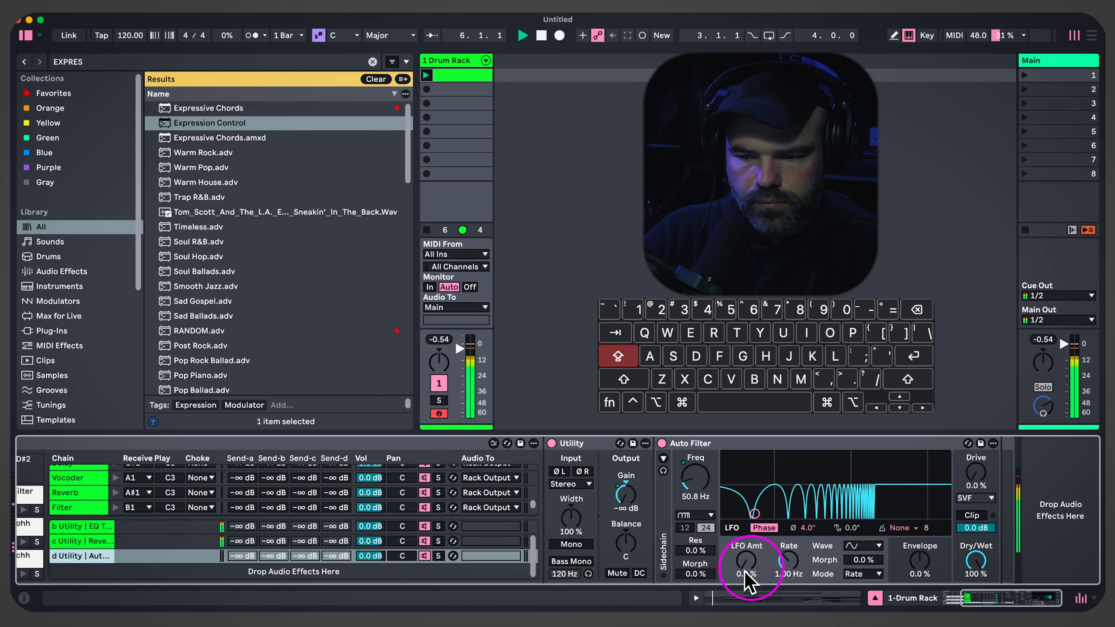
pyautogui.moveTo(698, 550); pyautogui.dragTo(697, 543)
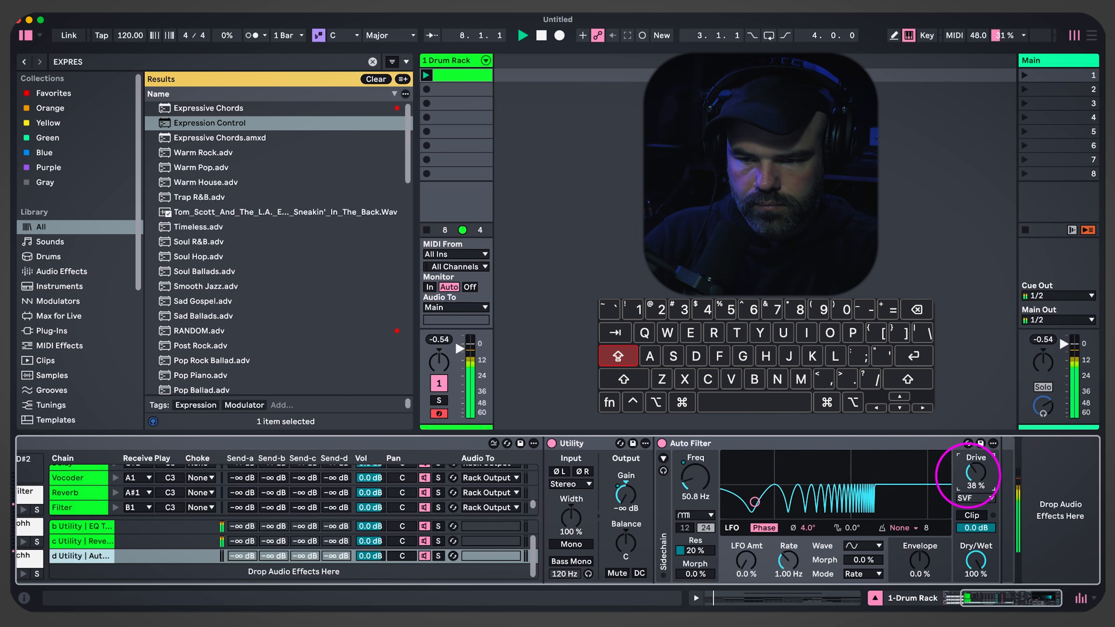
pyautogui.hscroll(-5, 378, 512)
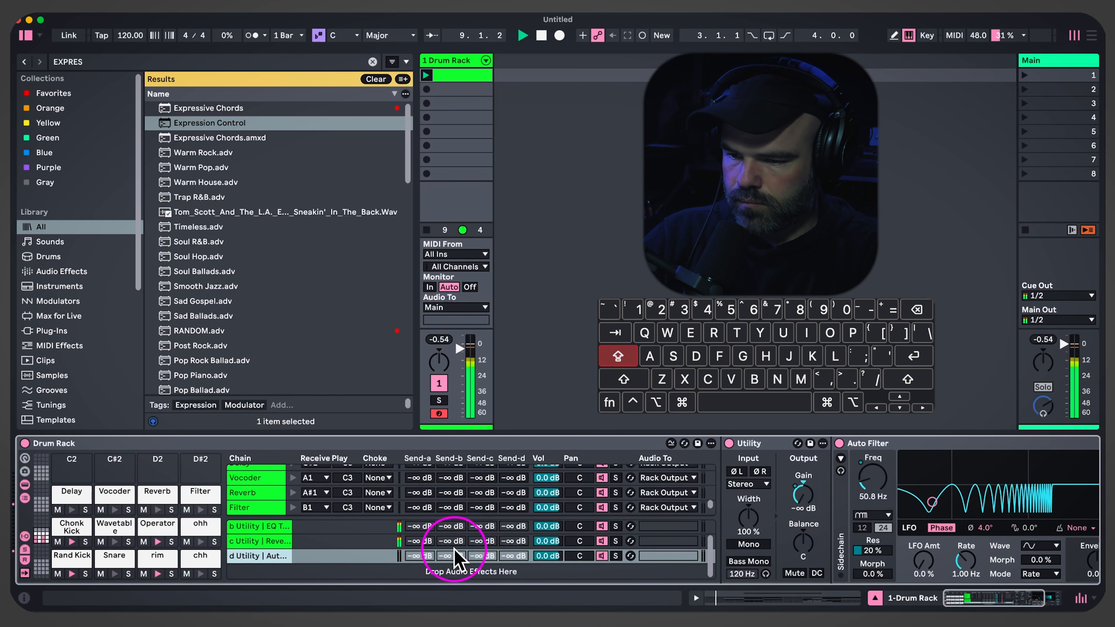
pyautogui.click(614, 555)
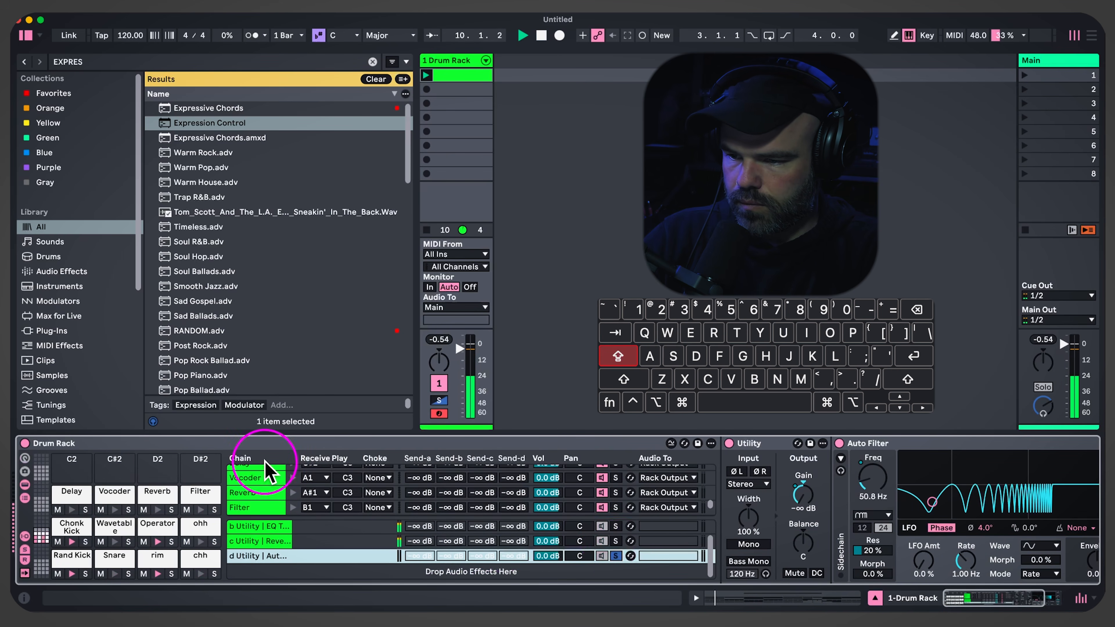
# Select the eight drum chains from Rand Kick through ohh and raise their Send-d level to 0.0 dB
pyautogui.scroll(5, 266, 488)
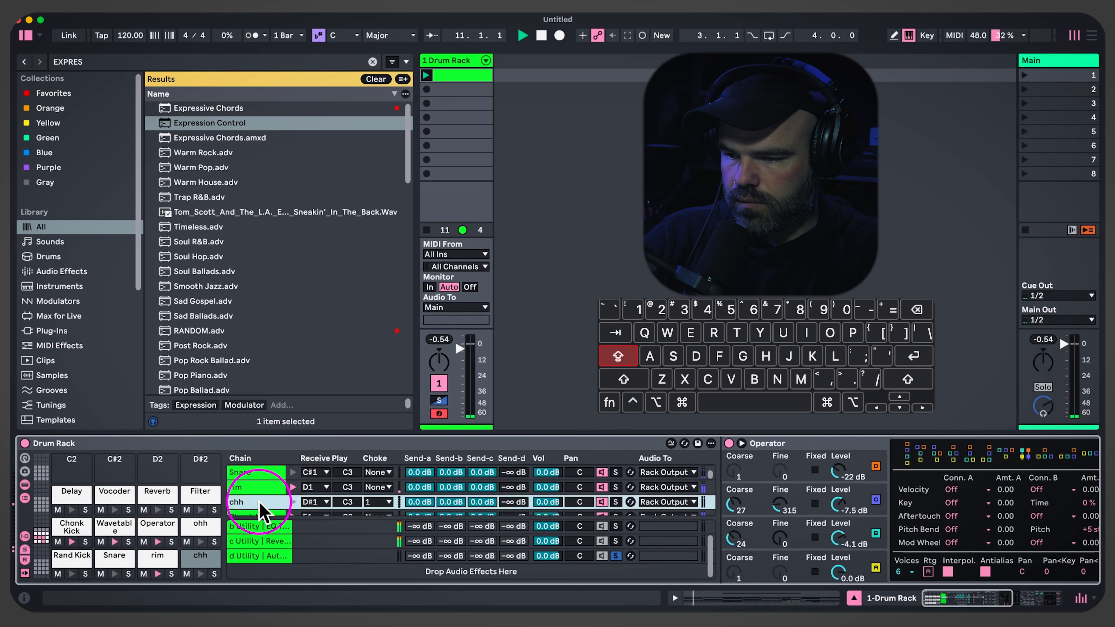
pyautogui.click(263, 502)
pyautogui.scroll(-1, 259, 509)
pyautogui.click(259, 503)
pyautogui.scroll(-4, 259, 509)
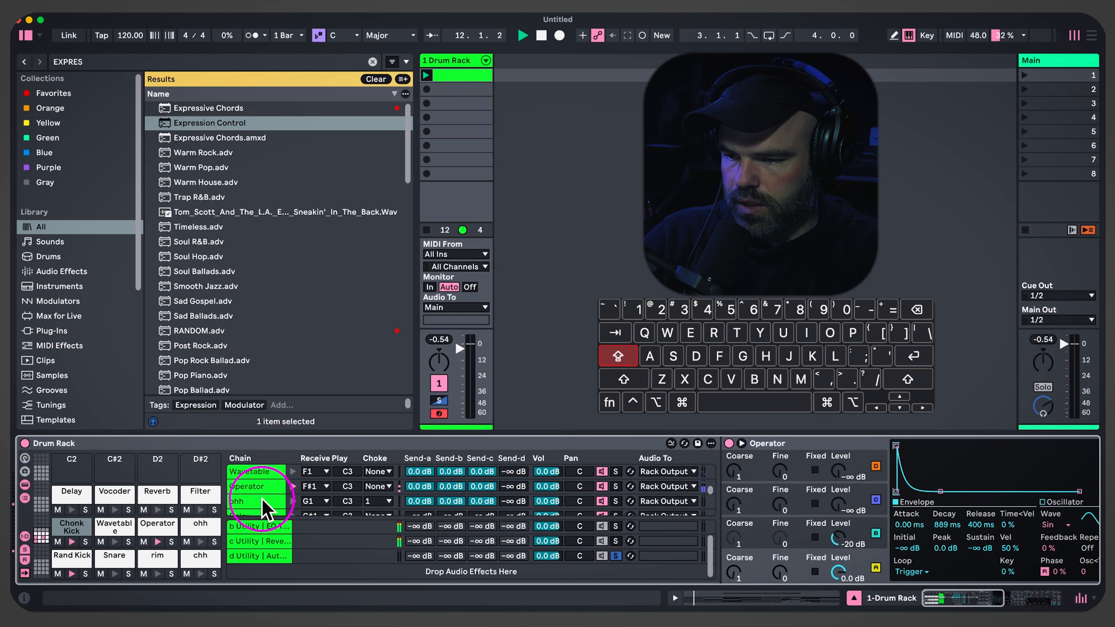
pyautogui.keyDown('shift'); pyautogui.click(263, 505); pyautogui.keyUp('shift')
pyautogui.scroll(5, 285, 492)
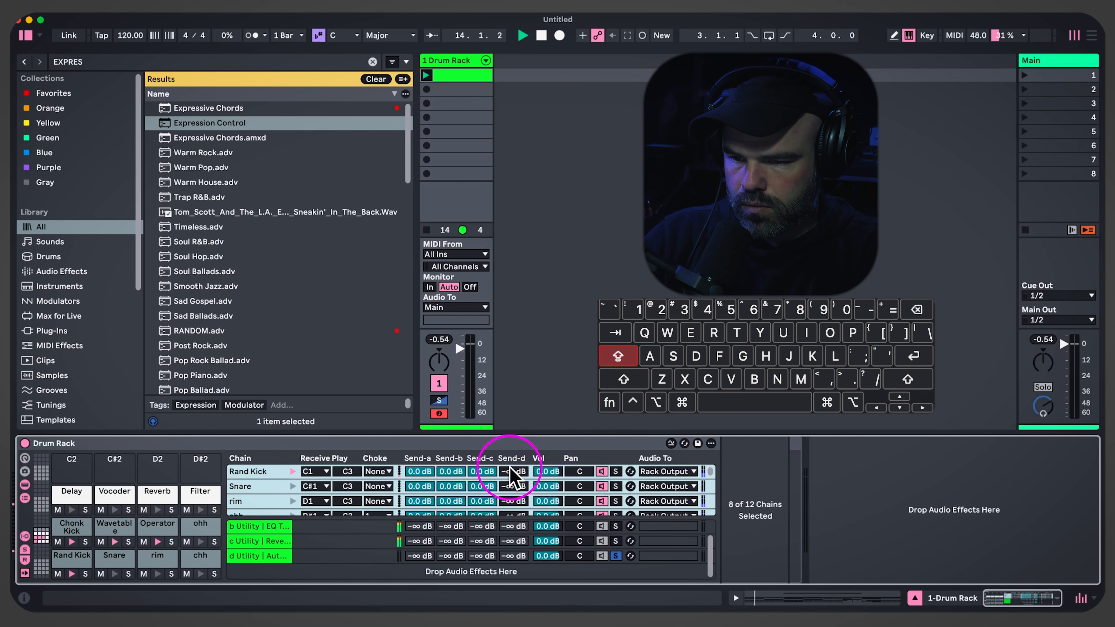
# Tune the Auto Filter in return chain d to a frequency of about 27.6 Hz and a resonance of 51%
pyautogui.click(289, 555)
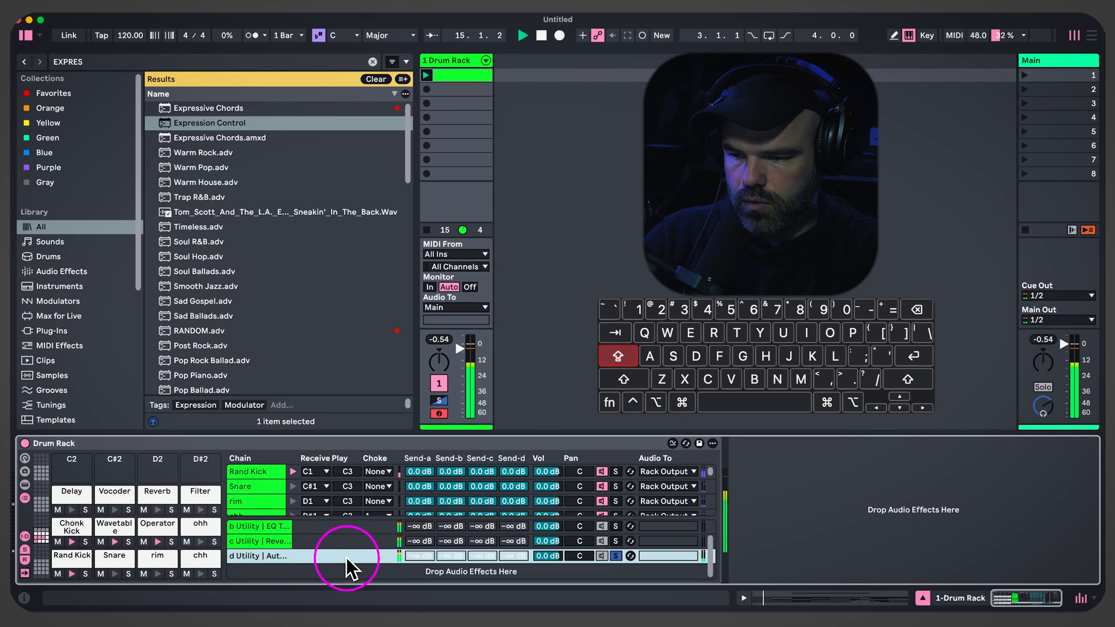
pyautogui.doubleClick(336, 557)
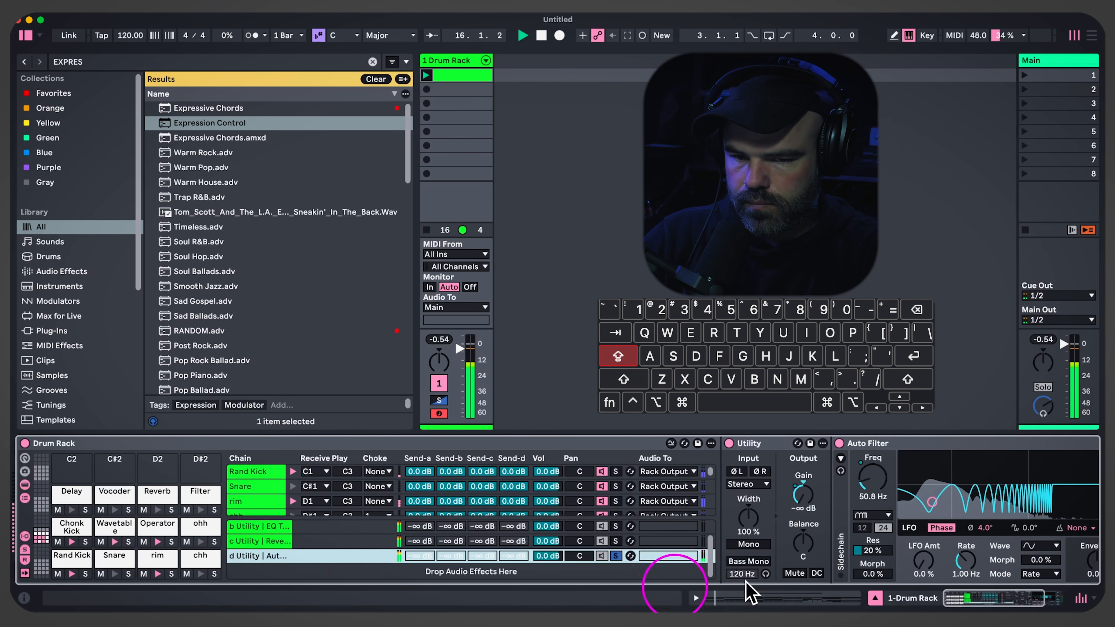
pyautogui.hscroll(5, 933, 511)
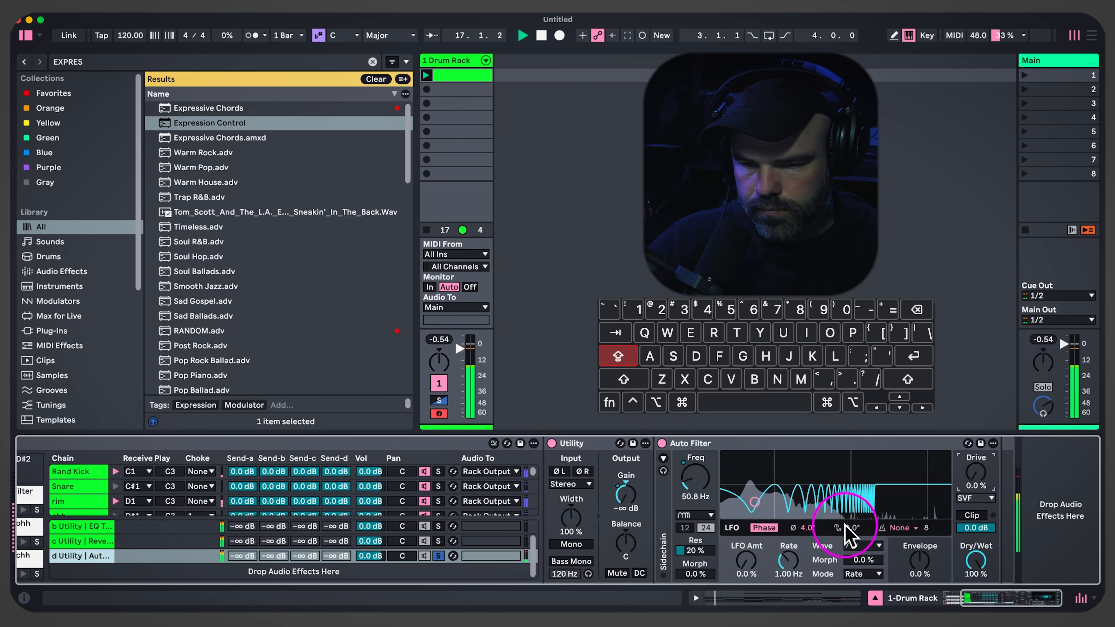
pyautogui.moveTo(694, 552); pyautogui.dragTo(695, 555)
pyautogui.moveTo(694, 492)
pyautogui.mouseDown()
pyautogui.moveTo(694, 531)
pyautogui.moveTo(695, 476)
pyautogui.mouseUp()
pyautogui.moveTo(700, 570)
pyautogui.mouseDown()
pyautogui.moveTo(699, 561)
pyautogui.moveTo(699, 573)
pyautogui.mouseUp()
pyautogui.moveTo(691, 473); pyautogui.dragTo(700, 529)
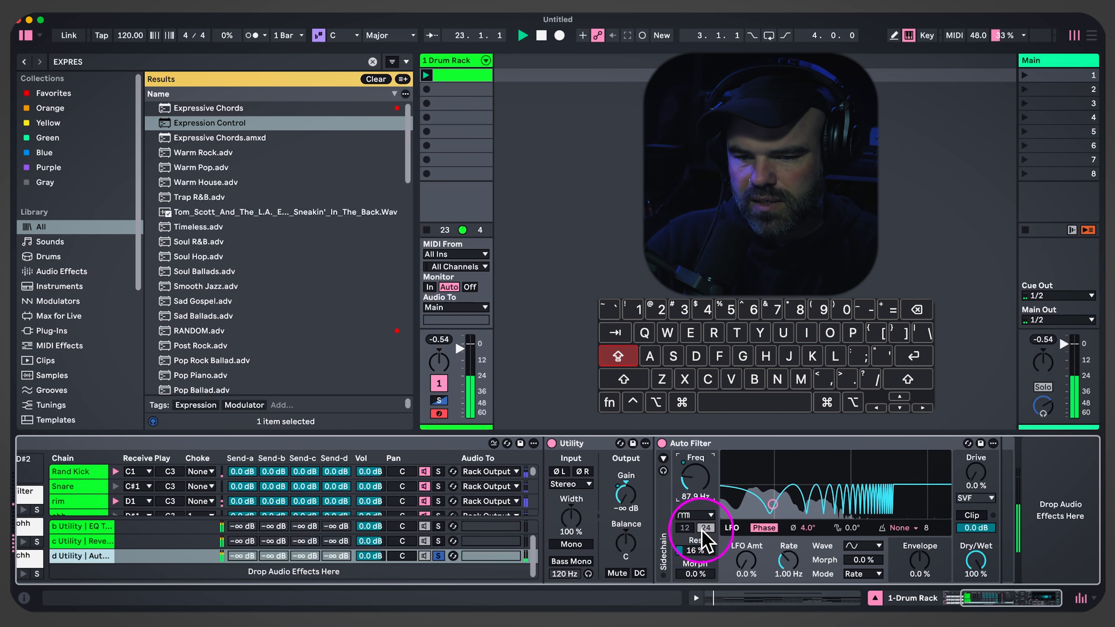
pyautogui.moveTo(690, 477); pyautogui.dragTo(691, 491)
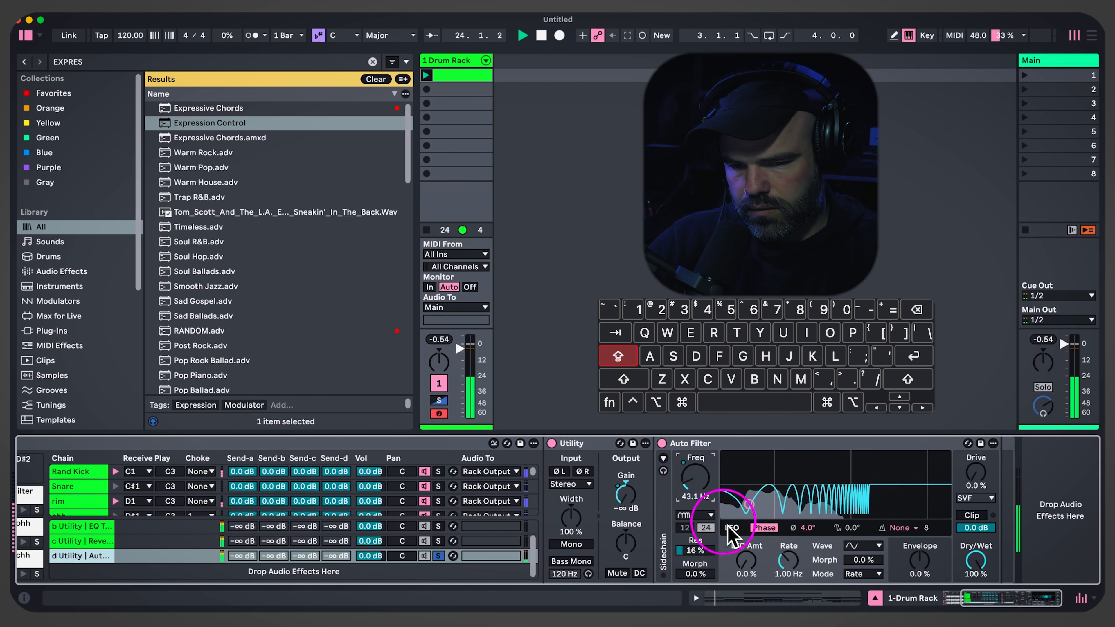
pyautogui.moveTo(694, 550)
pyautogui.mouseDown()
pyautogui.moveTo(695, 534)
pyautogui.moveTo(701, 549)
pyautogui.mouseUp()
pyautogui.moveTo(700, 495); pyautogui.dragTo(701, 500)
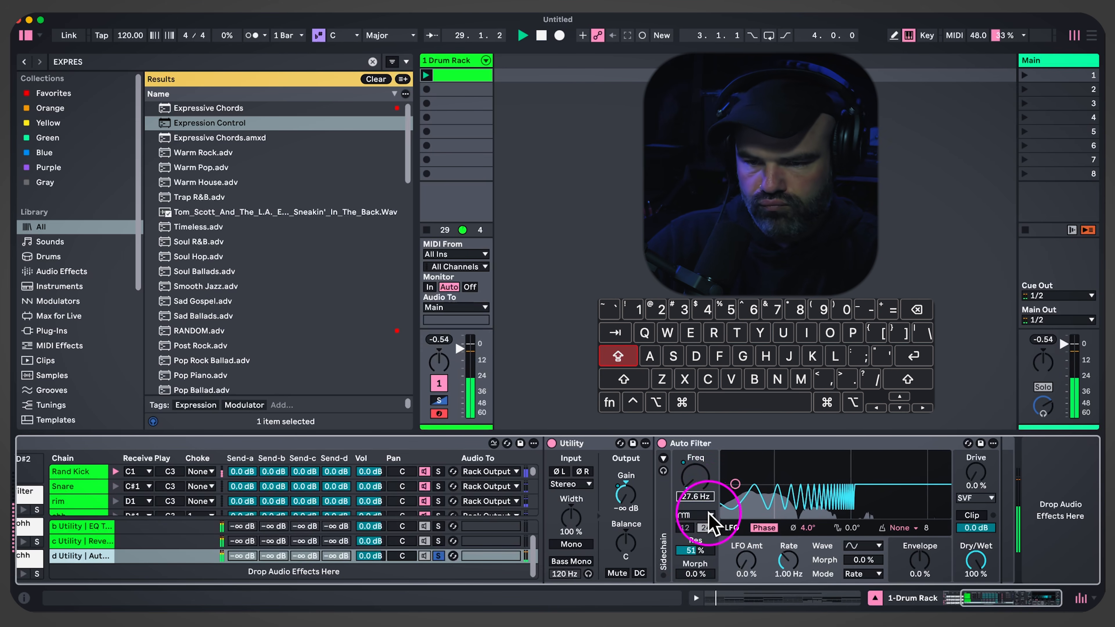
# Search the browser for DEL and insert a Delay between the Utility and the Auto Filter in return chain d
pyautogui.click(704, 445)
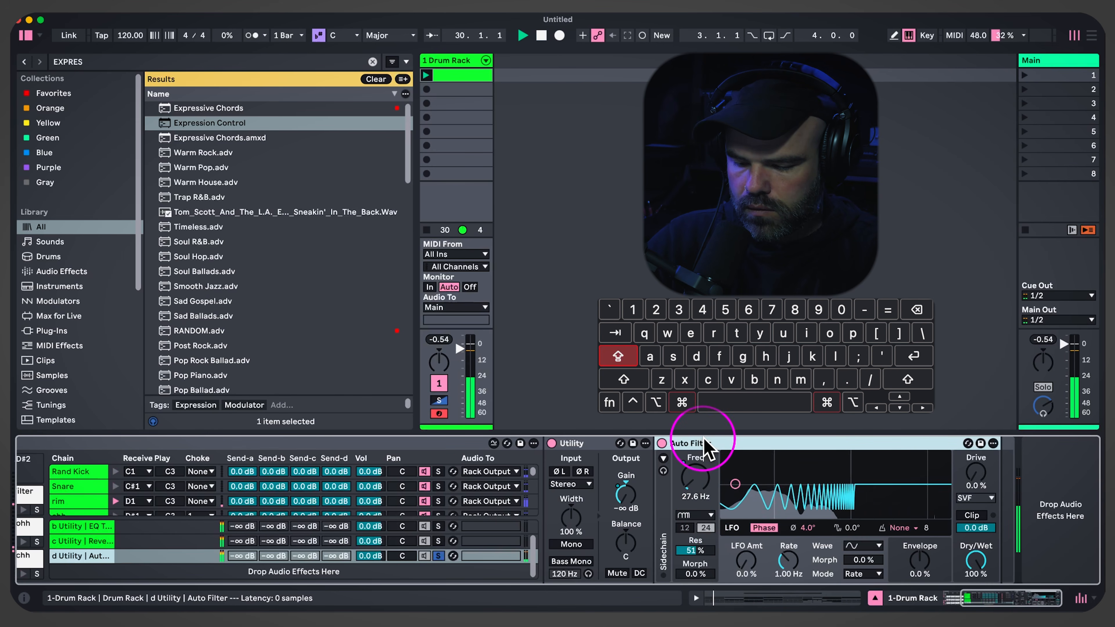
pyautogui.press('super+f')
pyautogui.write('DELAU')
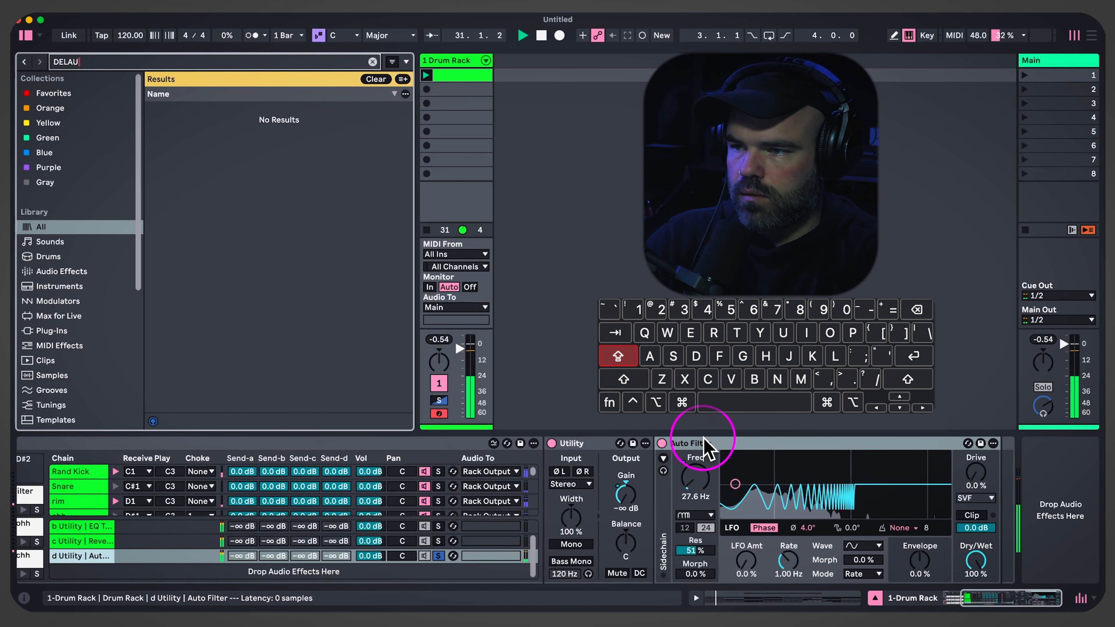
pyautogui.moveTo(178, 152); pyautogui.dragTo(672, 522)
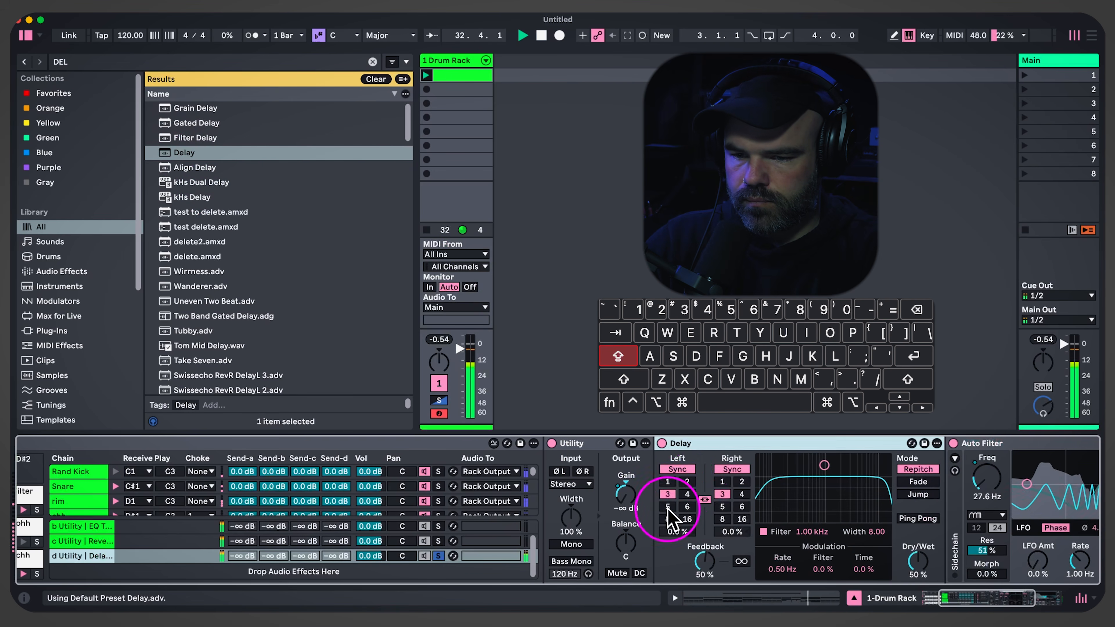
# Unsync the Delay with a time of 7.16 ms, feedback of 68%, Ping Pong enabled, and Dry/Wet at 48%
pyautogui.click(676, 469)
pyautogui.moveTo(681, 499); pyautogui.dragTo(681, 504)
pyautogui.moveTo(691, 571); pyautogui.dragTo(698, 570)
pyautogui.click(917, 518)
pyautogui.moveTo(917, 561); pyautogui.dragTo(920, 572)
# Select the Filter pad and swap its Expression Control for the Expression Control-1.adv preset
pyautogui.hscroll(7, 916, 564)
pyautogui.hscroll(-1, 827, 551)
pyautogui.hscroll(-10, 542, 558)
pyautogui.click(196, 492)
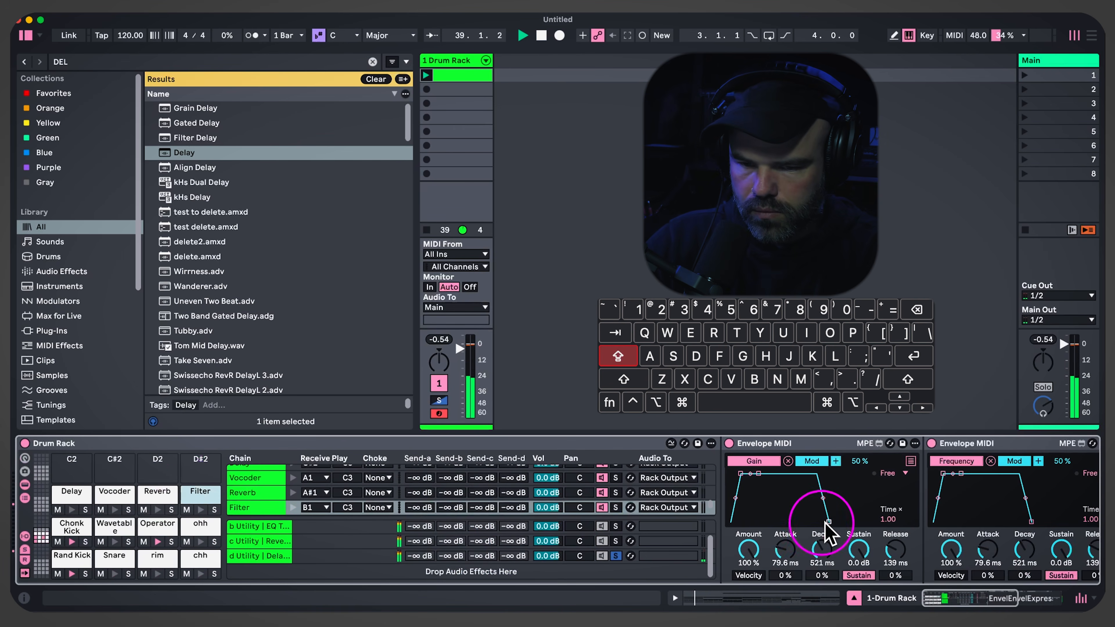
pyautogui.hscroll(10, 821, 534)
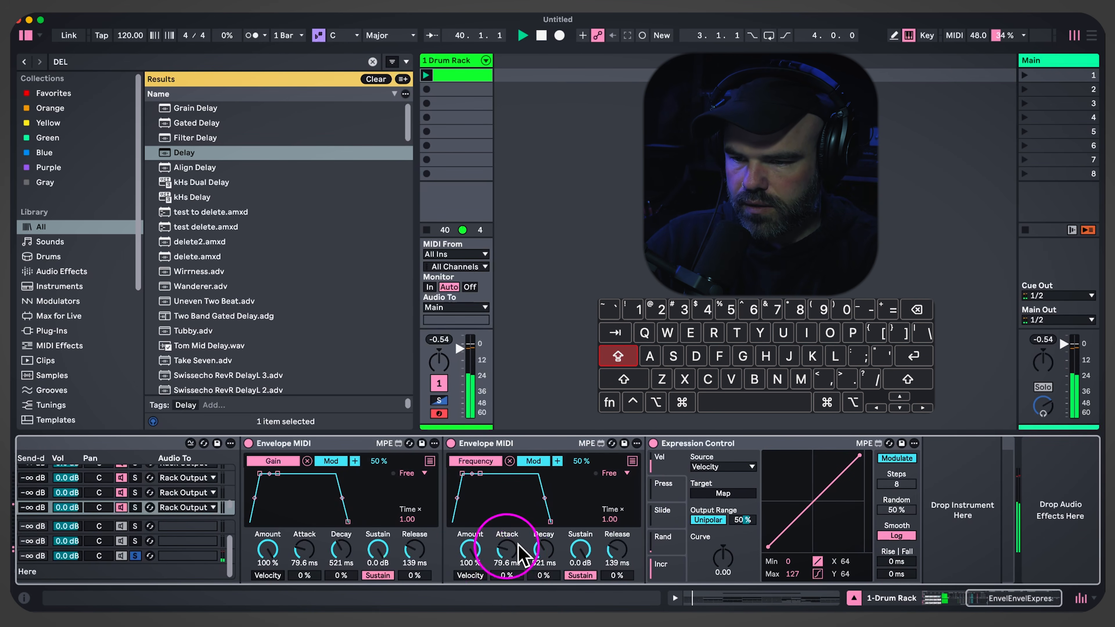
pyautogui.click(889, 443)
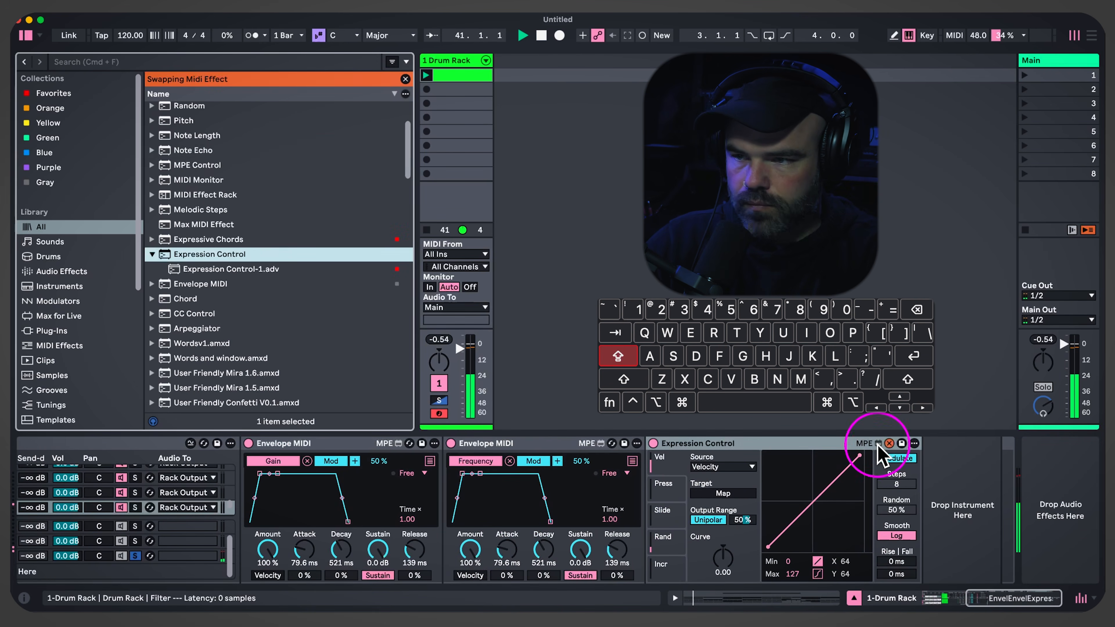
pyautogui.click(206, 270)
pyautogui.moveTo(206, 273); pyautogui.dragTo(753, 498)
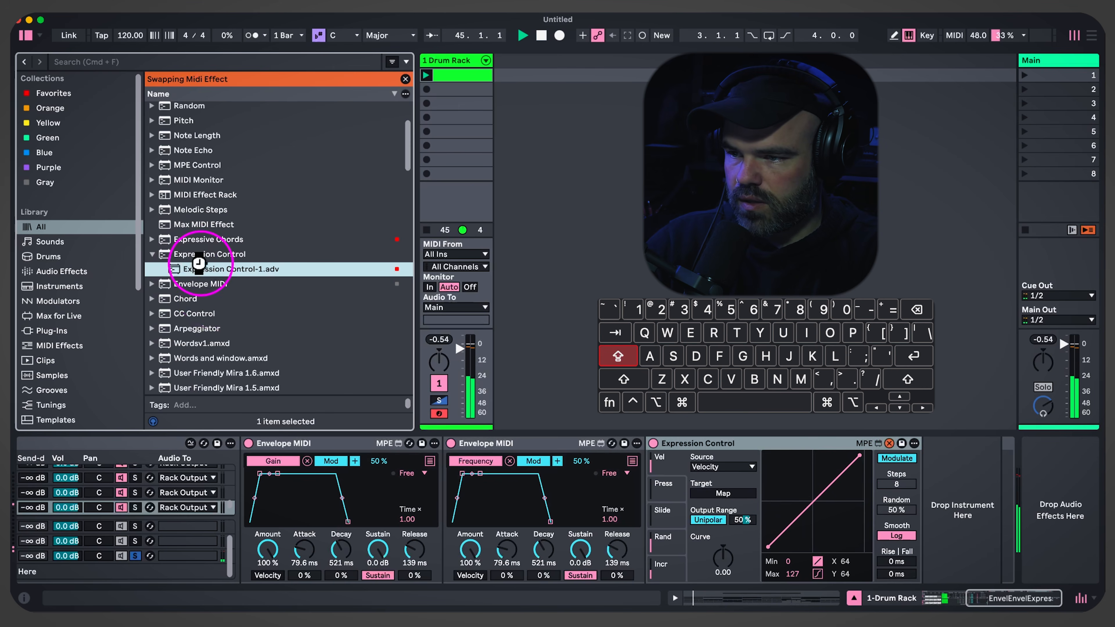
pyautogui.doubleClick(202, 272)
pyautogui.click(888, 443)
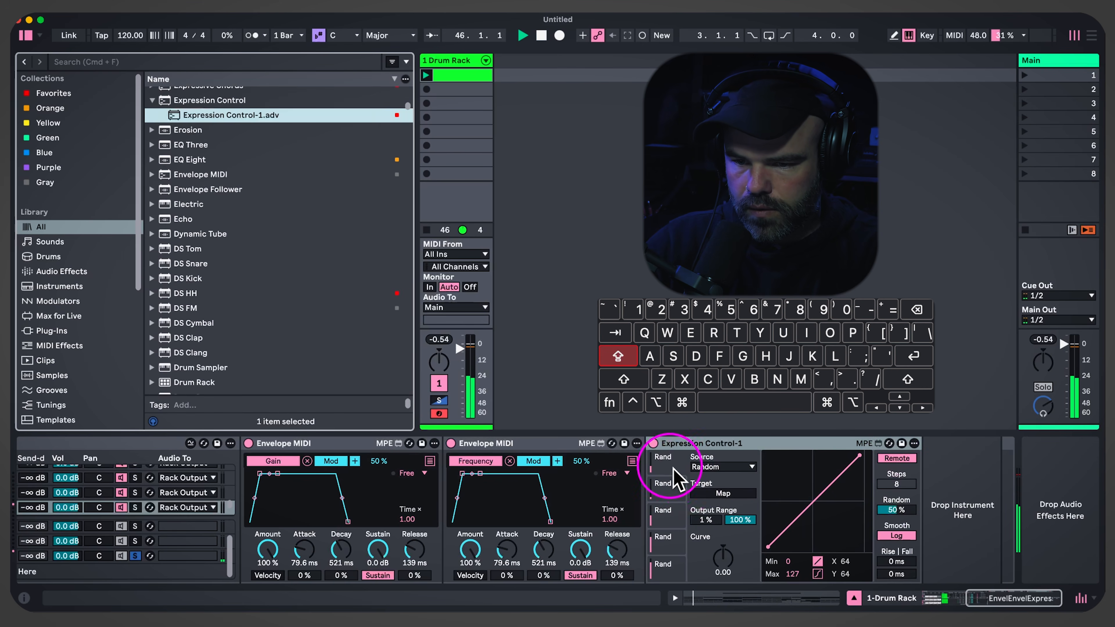
# Map the first four random sources in Expression Control-1 to the second Envelope MIDI's Attack, Decay, Sustain and Release
pyautogui.click(721, 492)
pyautogui.click(507, 549)
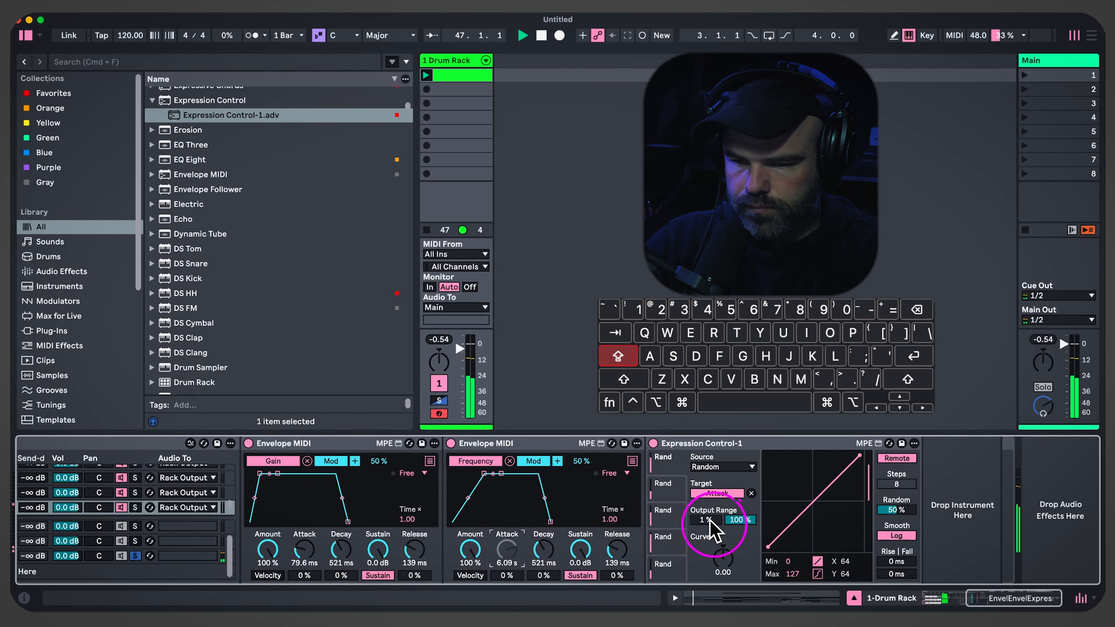
pyautogui.click(717, 493)
pyautogui.click(543, 549)
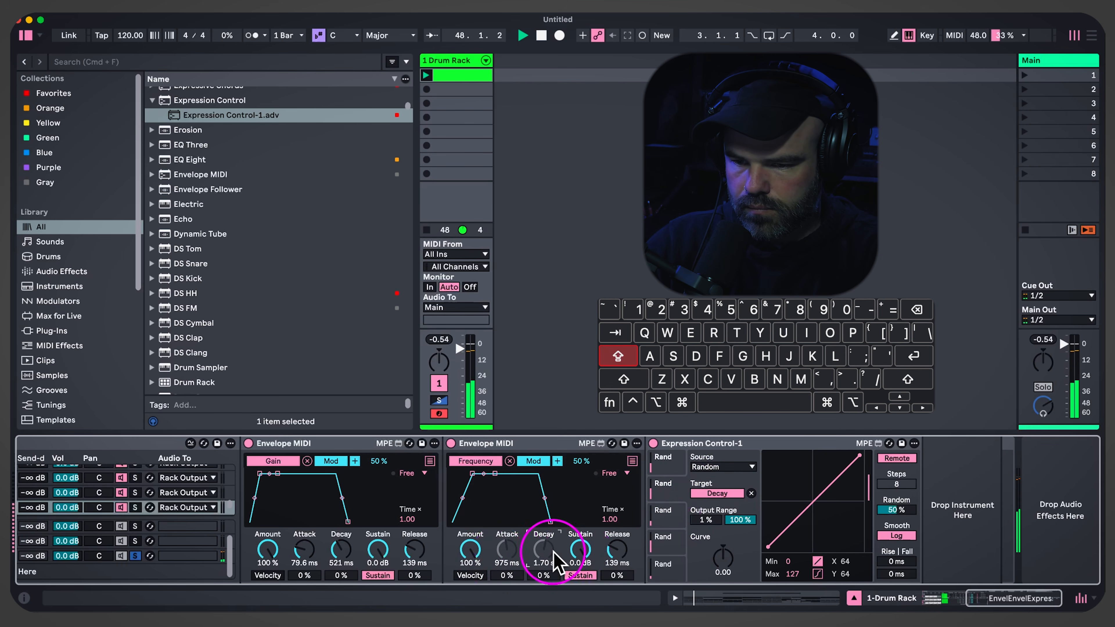
pyautogui.click(720, 494)
pyautogui.click(580, 550)
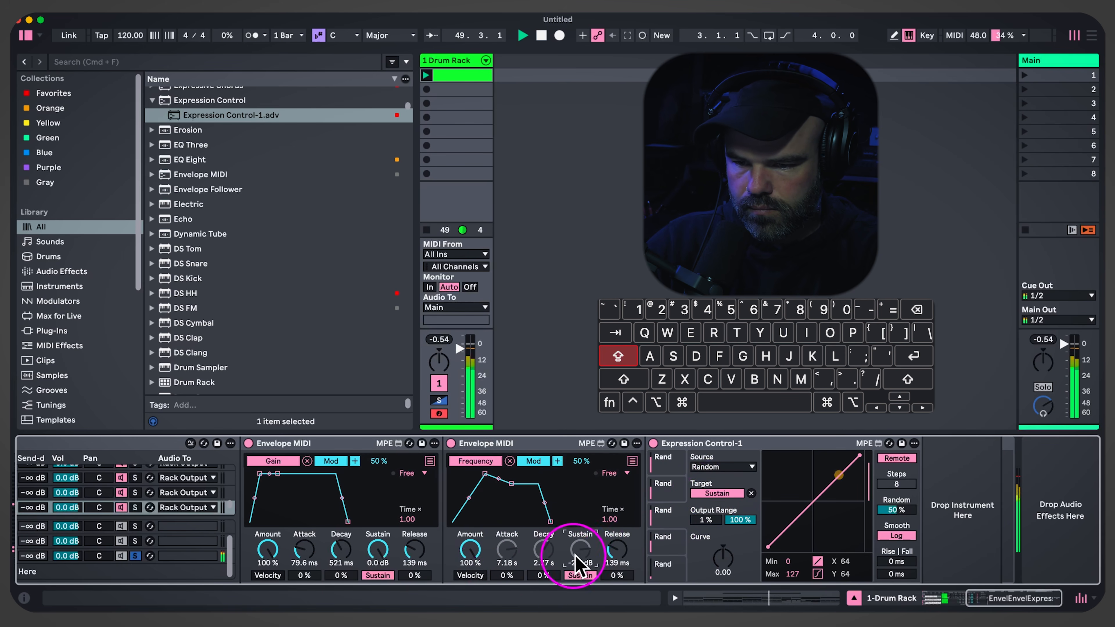
pyautogui.click(711, 494)
pyautogui.click(616, 549)
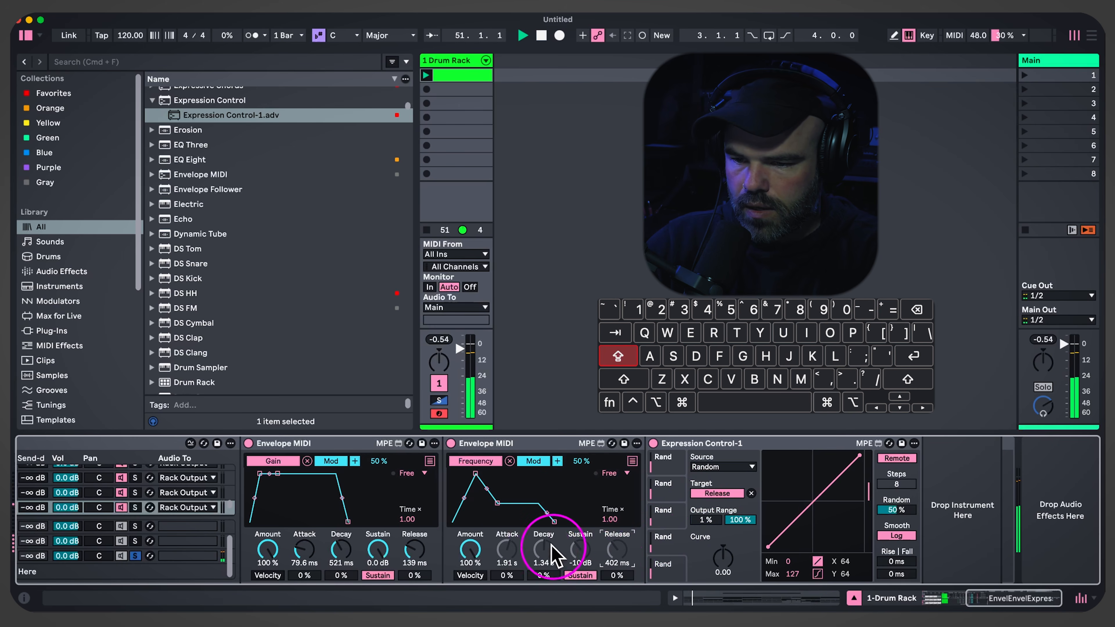
# Reduce the Attack mapping's maximum output range and set the Release mapping's maximum output to 43%
pyautogui.click(671, 462)
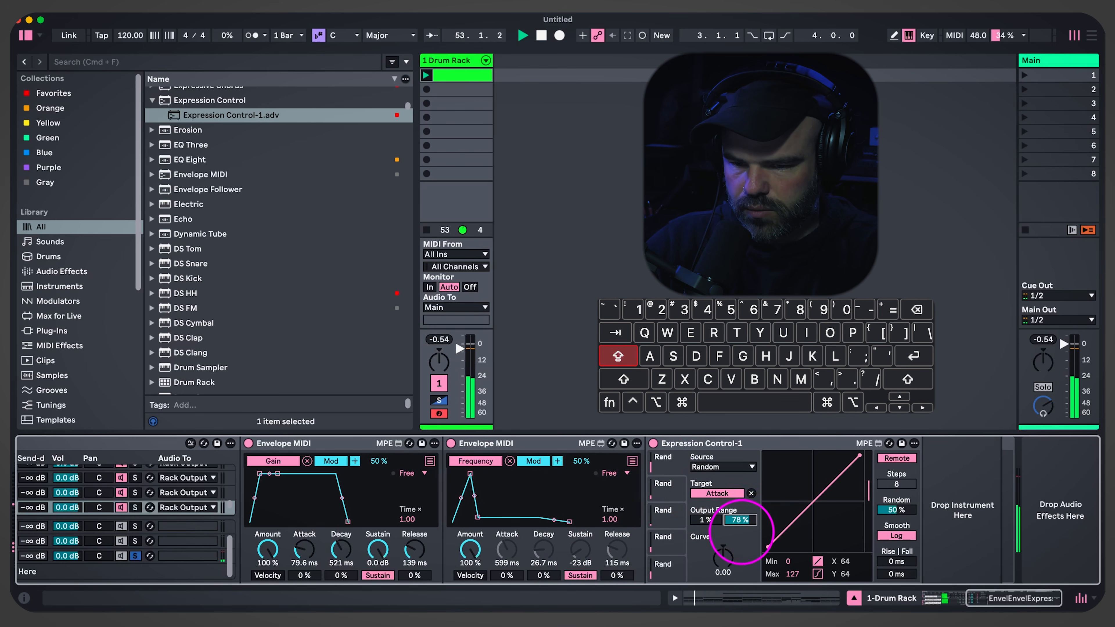
pyautogui.moveTo(739, 547); pyautogui.dragTo(739, 554)
pyautogui.click(671, 494)
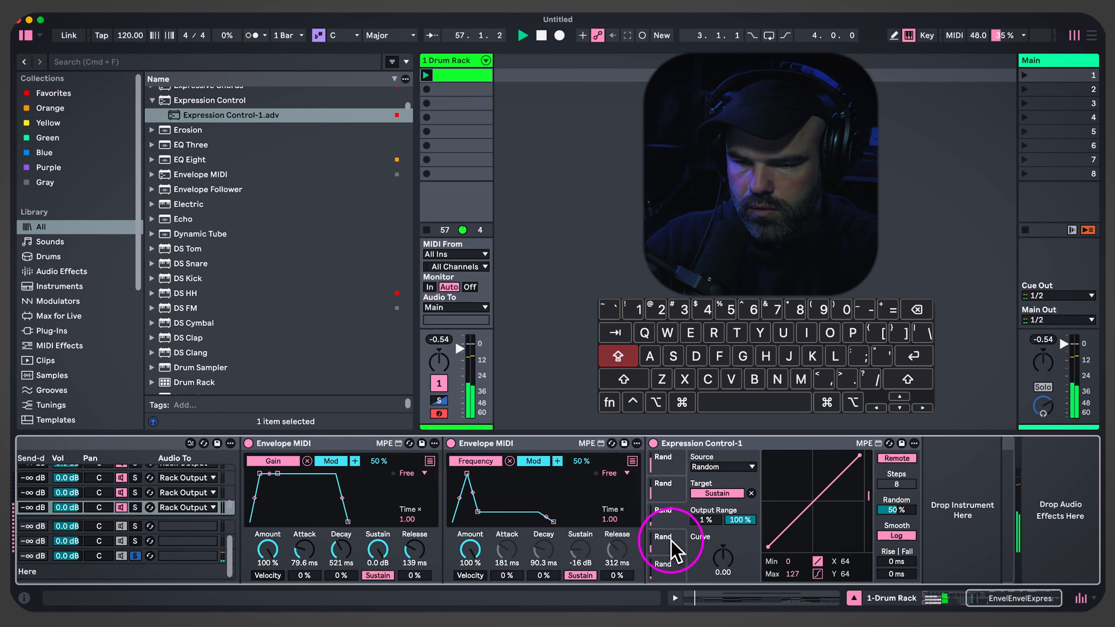
pyautogui.click(670, 548)
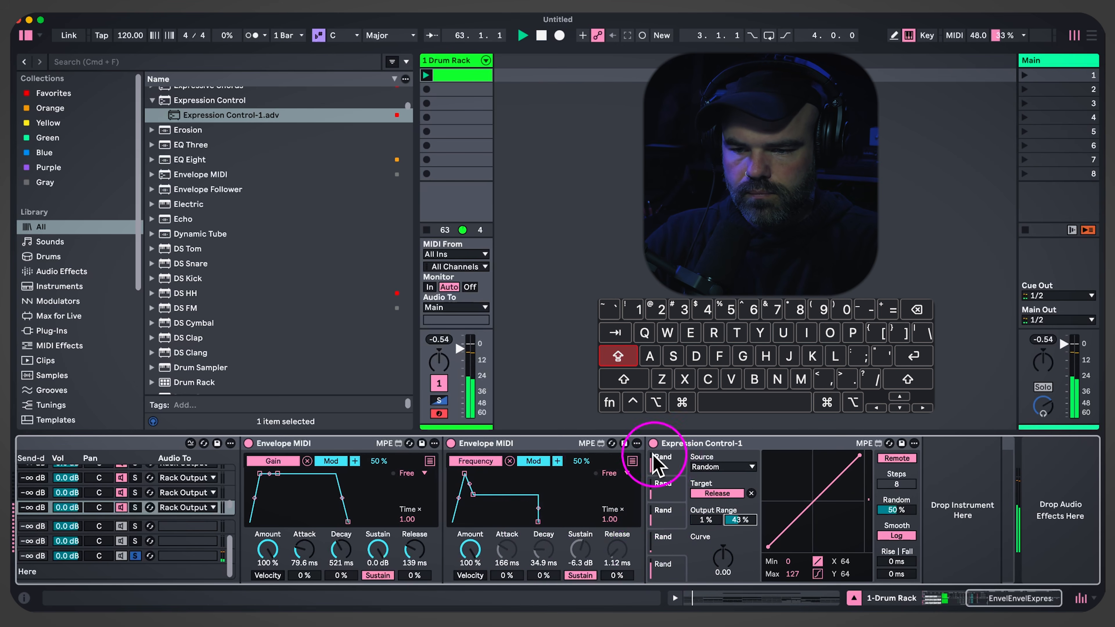
# Map the second Envelope MIDI's second modulation slot to the left delay time of the Delay in return chain d
pyautogui.click(632, 461)
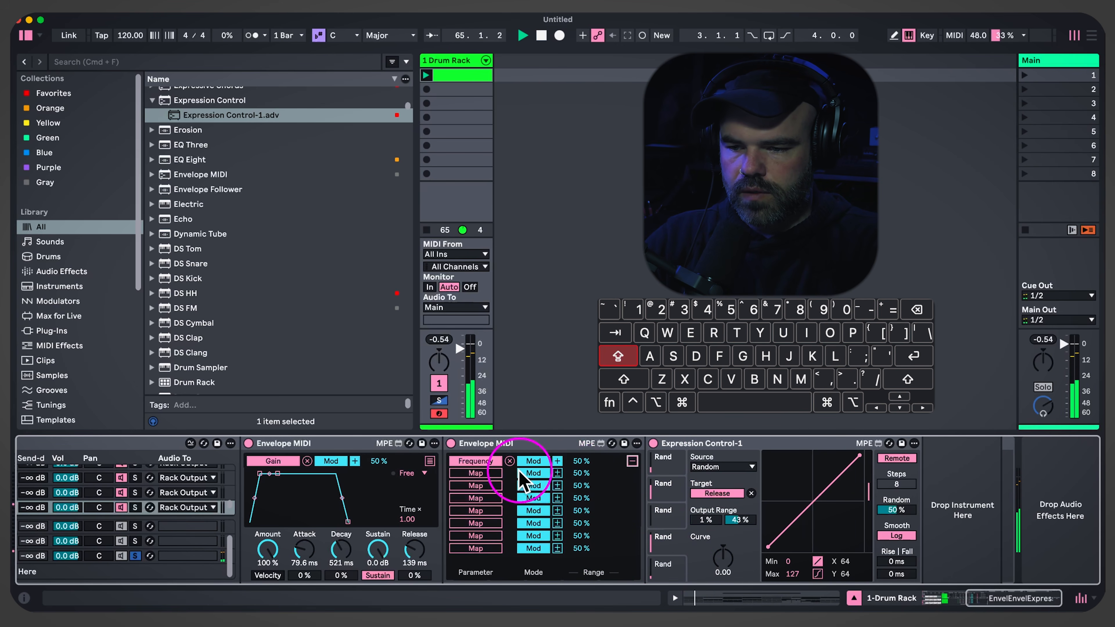
pyautogui.hscroll(-10, 448, 485)
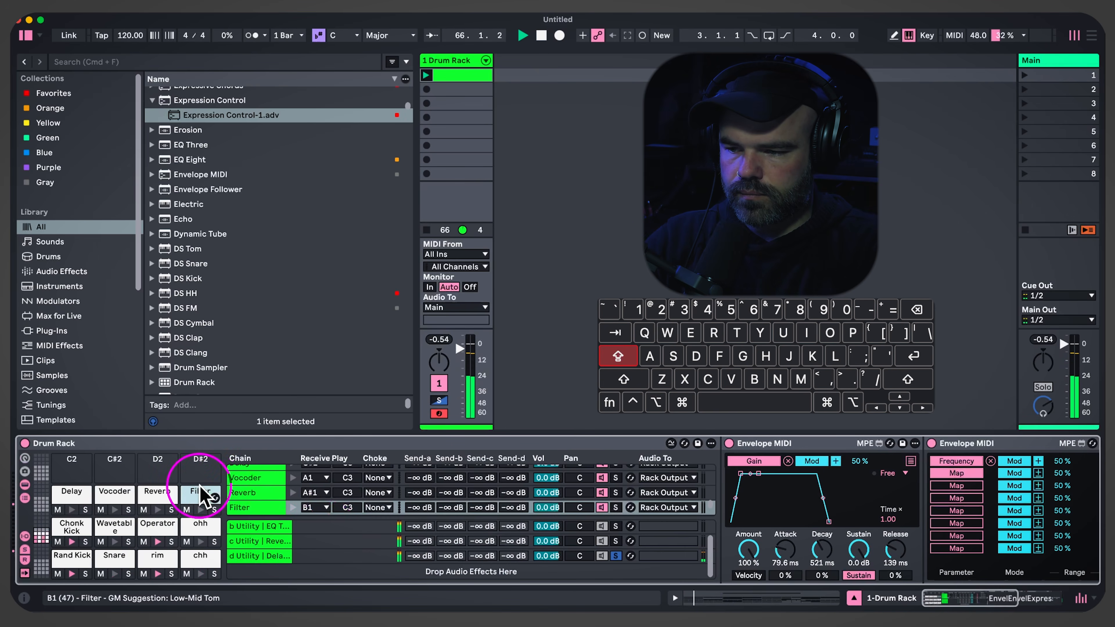
pyautogui.click(263, 556)
pyautogui.hscroll(5, 834, 509)
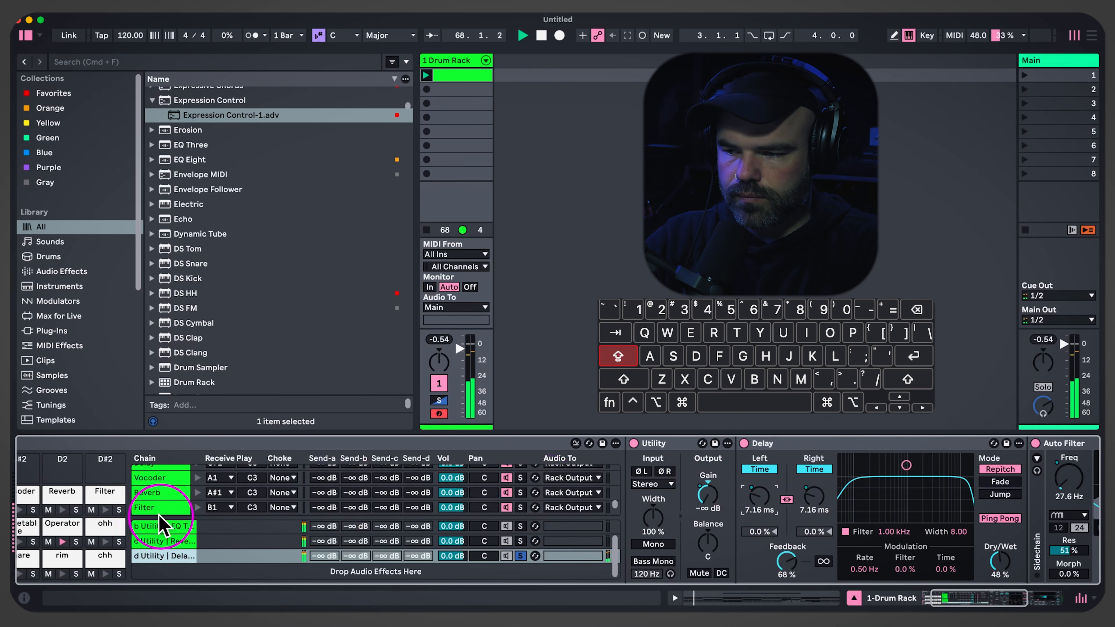
pyautogui.click(112, 498)
pyautogui.click(167, 541)
pyautogui.click(180, 556)
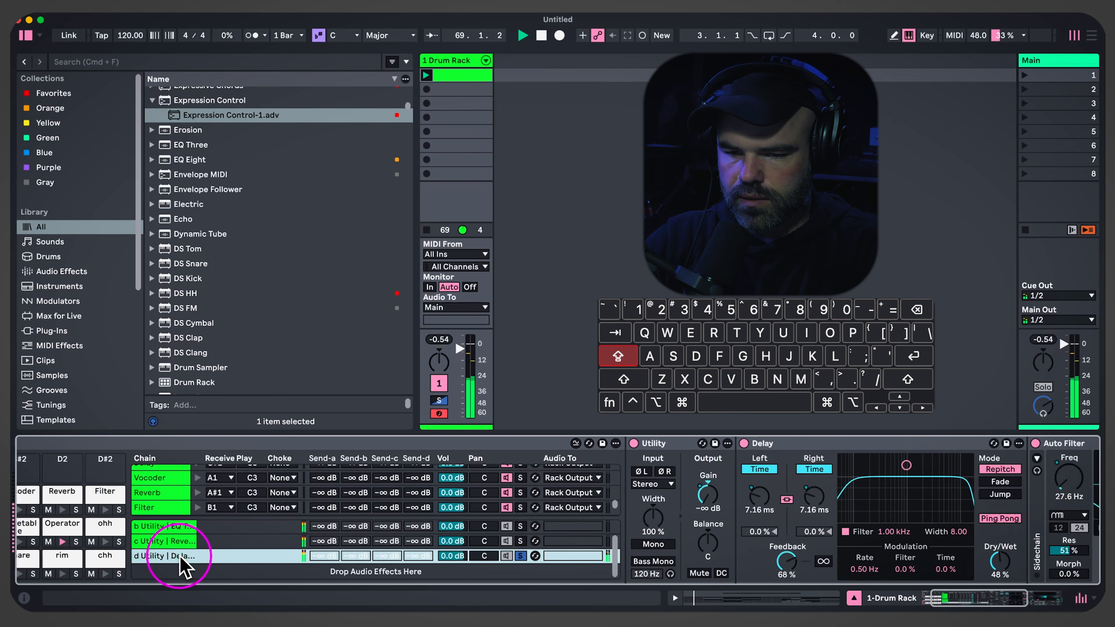
pyautogui.hscroll(3, 728, 518)
pyautogui.hscroll(-5, 505, 523)
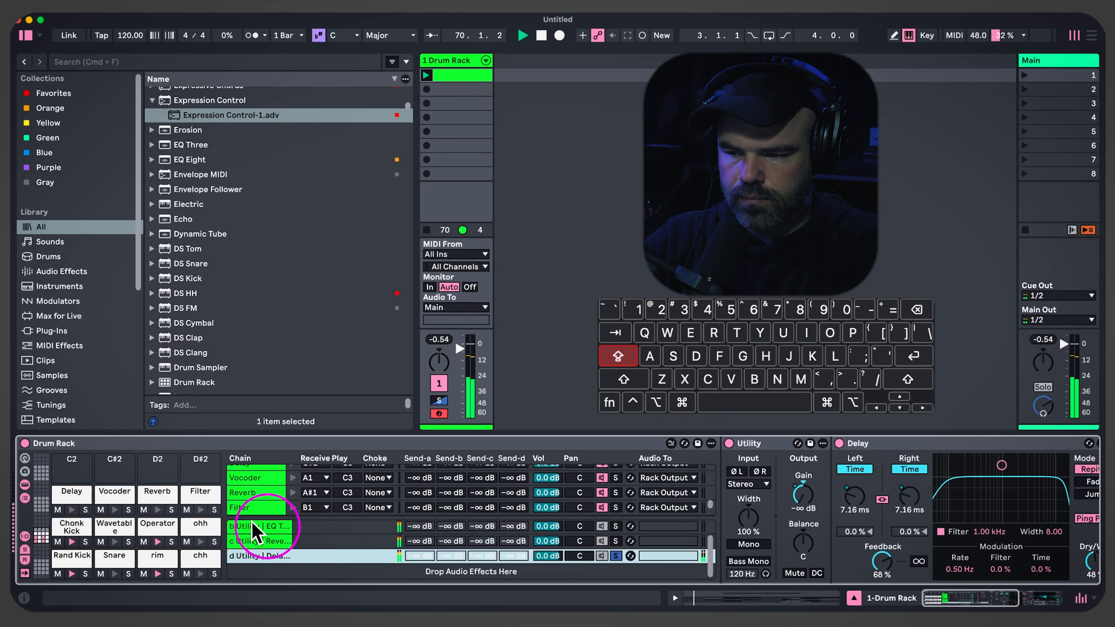
pyautogui.click(199, 494)
pyautogui.hscroll(5, 785, 485)
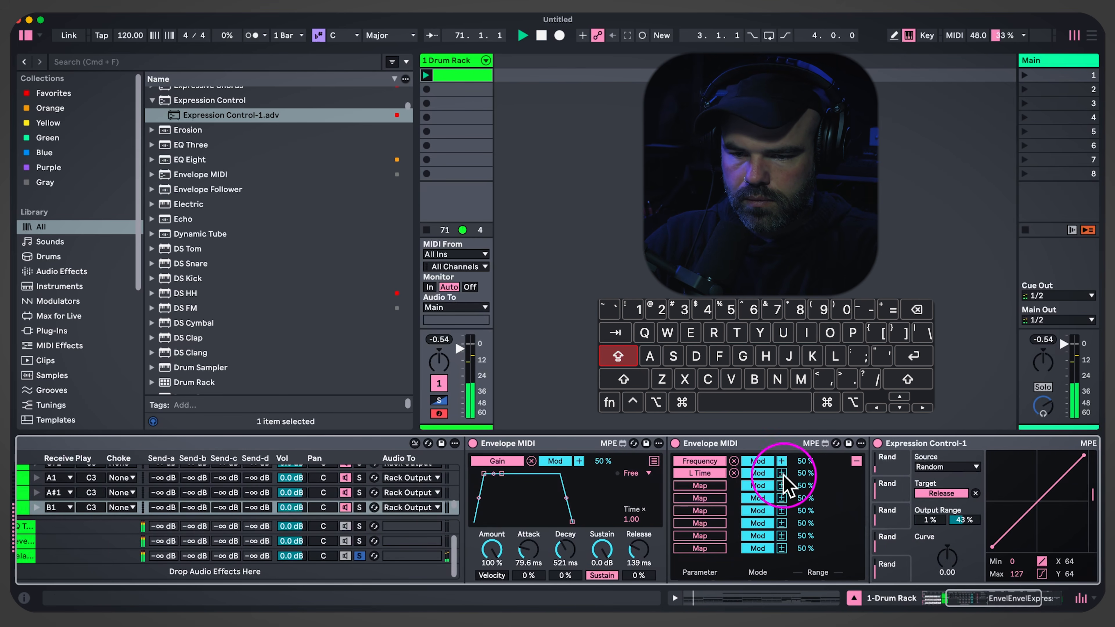
# Set the L Time modulation range to 29% and the first Envelope MIDI's Release to 59.9 ms
pyautogui.click(785, 472)
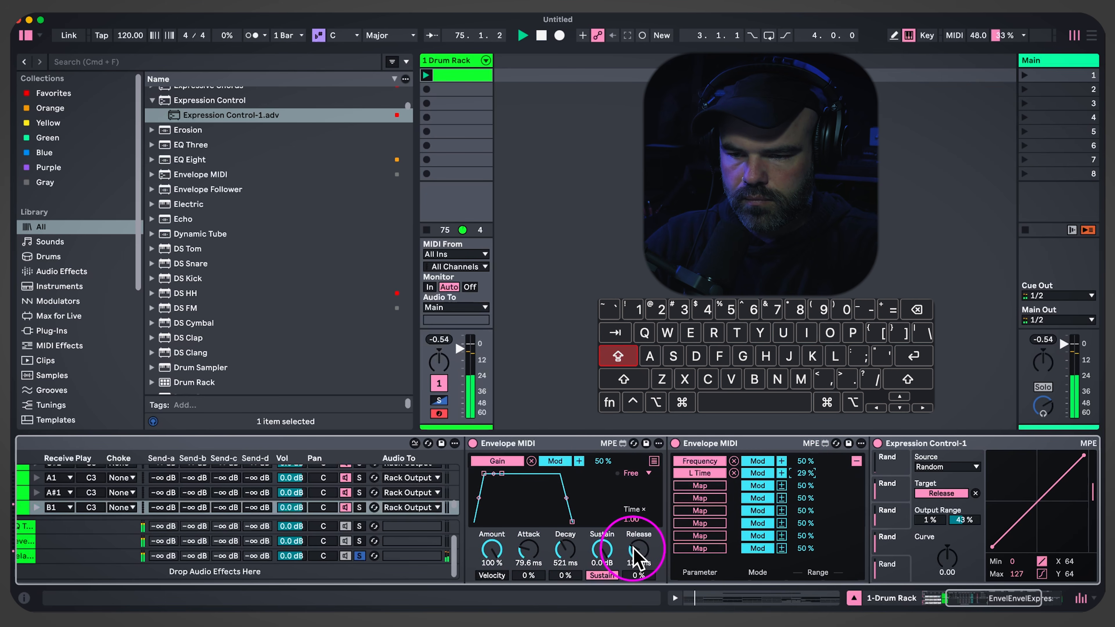
pyautogui.hscroll(3, 637, 559)
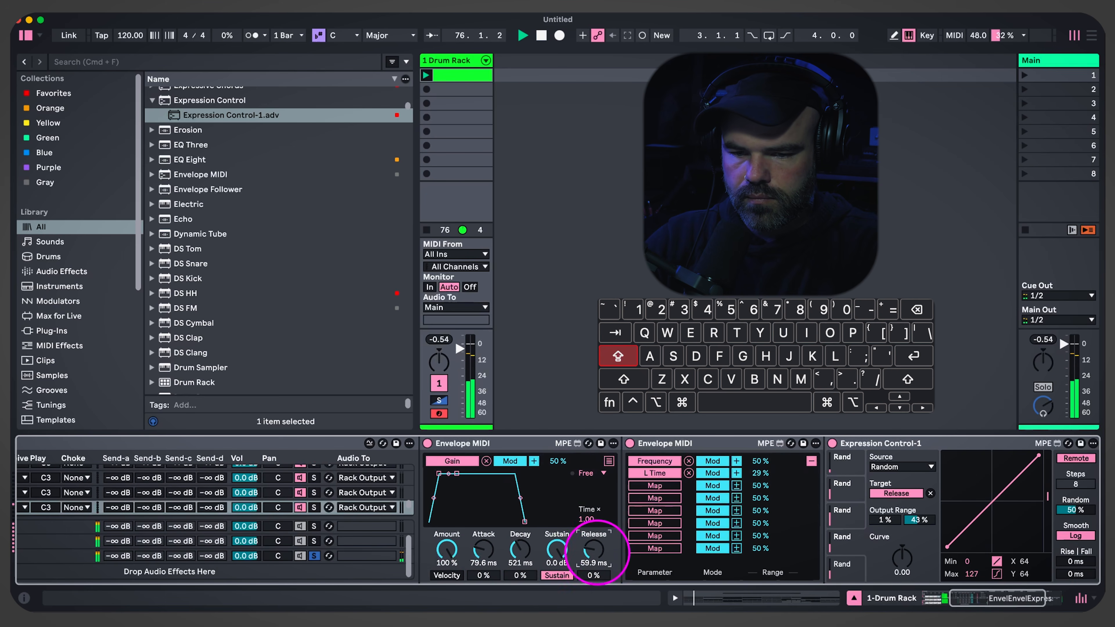
pyautogui.hscroll(-15, 593, 549)
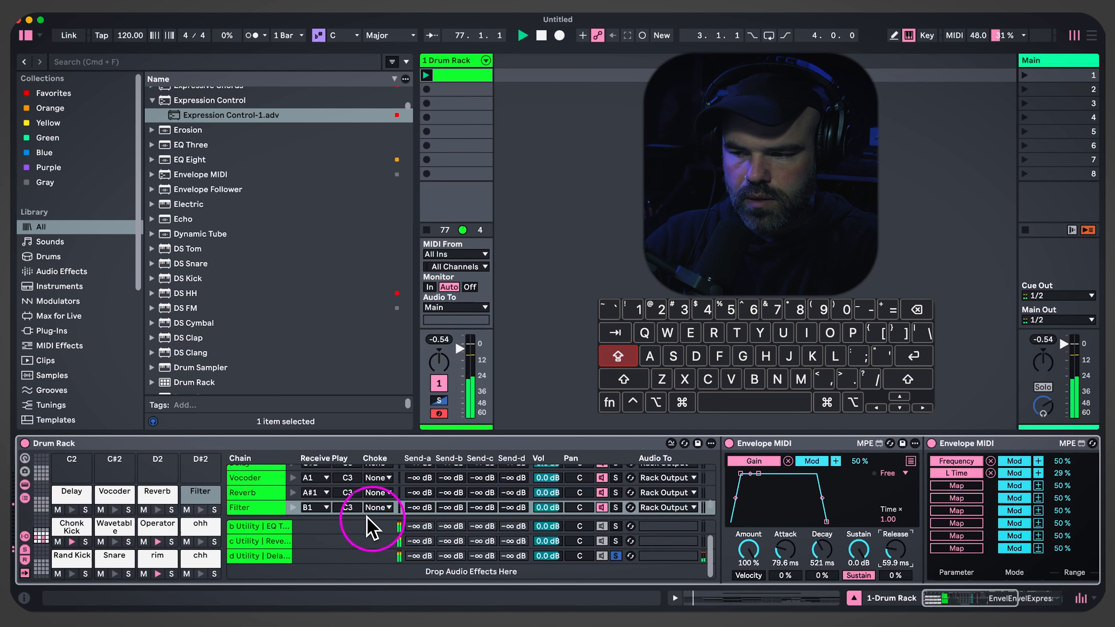
# Set the Delay's linked left and right time in return chain d to 1.64 ms
pyautogui.click(261, 557)
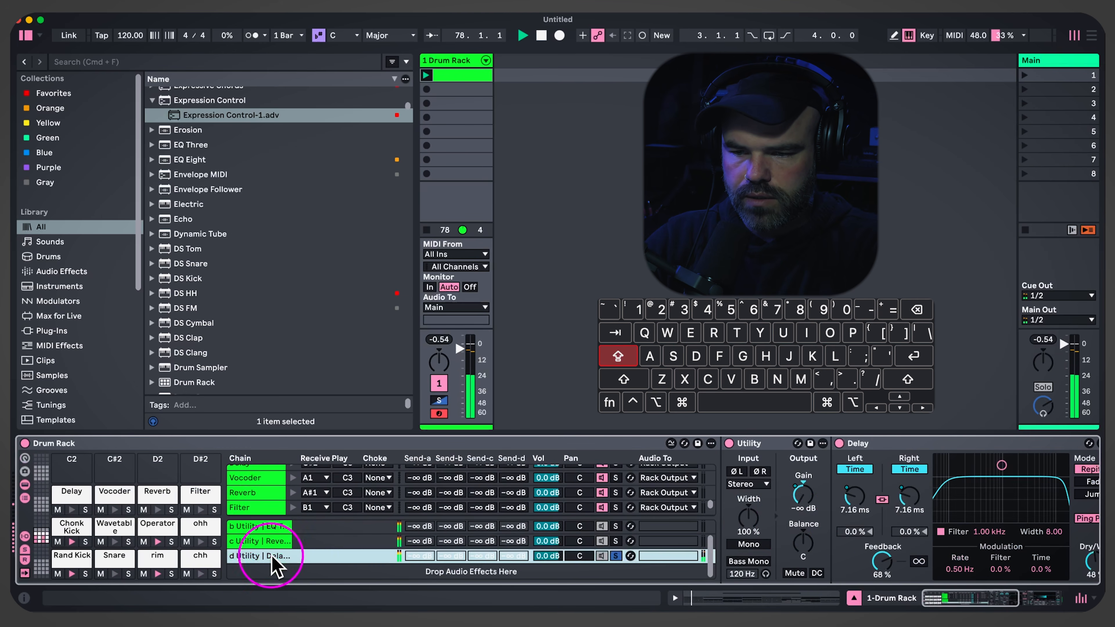
pyautogui.hscroll(5, 790, 522)
pyautogui.moveTo(735, 500); pyautogui.dragTo(735, 523)
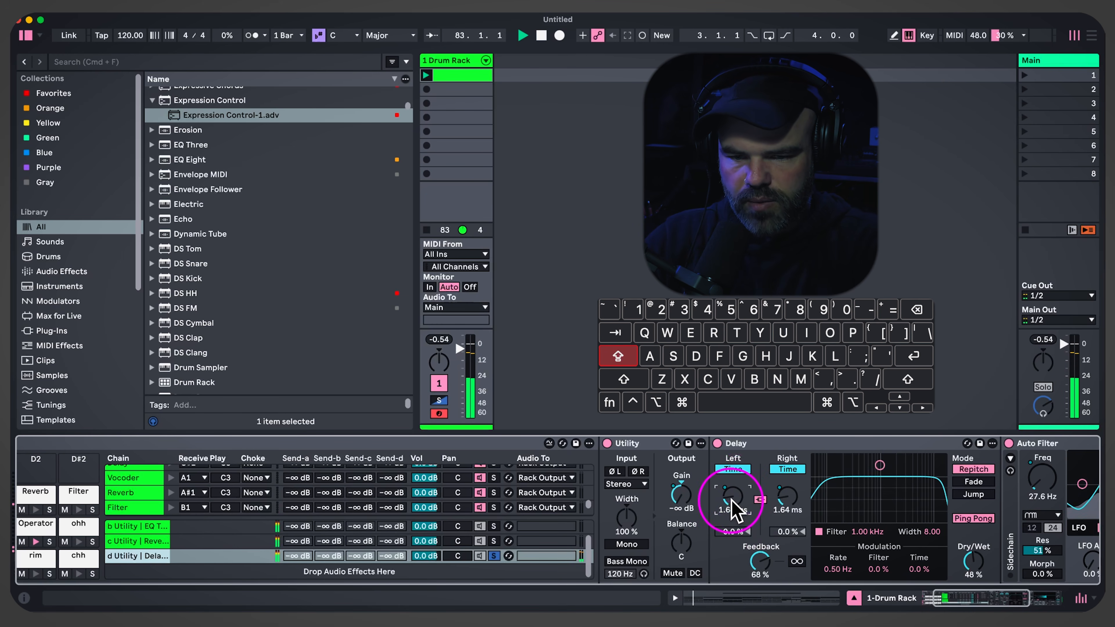
pyautogui.hscroll(5, 732, 492)
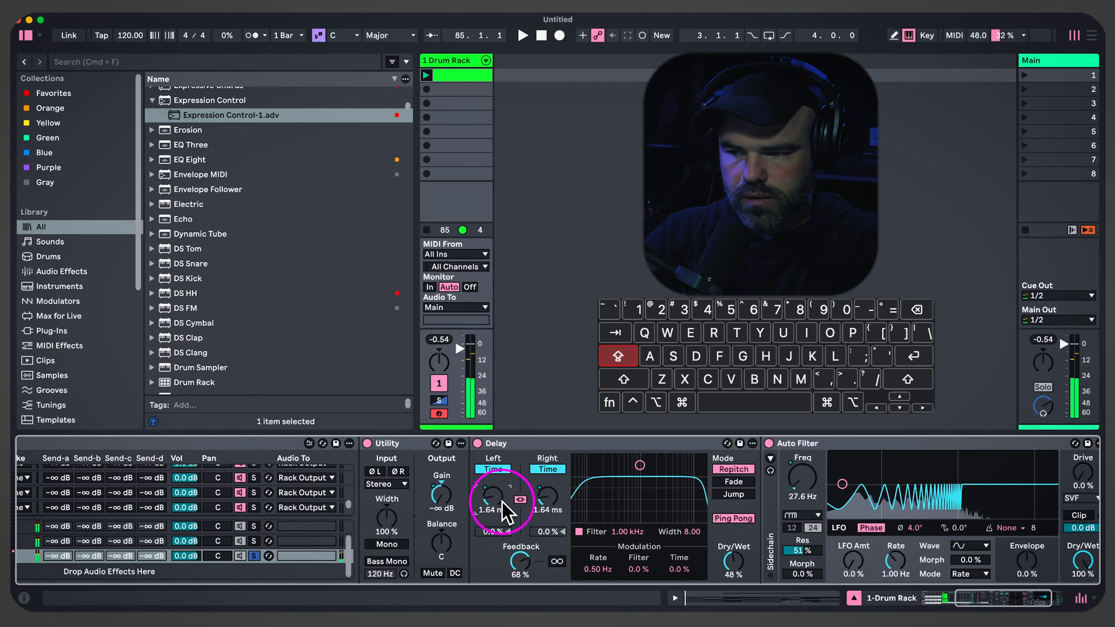
pyautogui.hscroll(3, 518, 509)
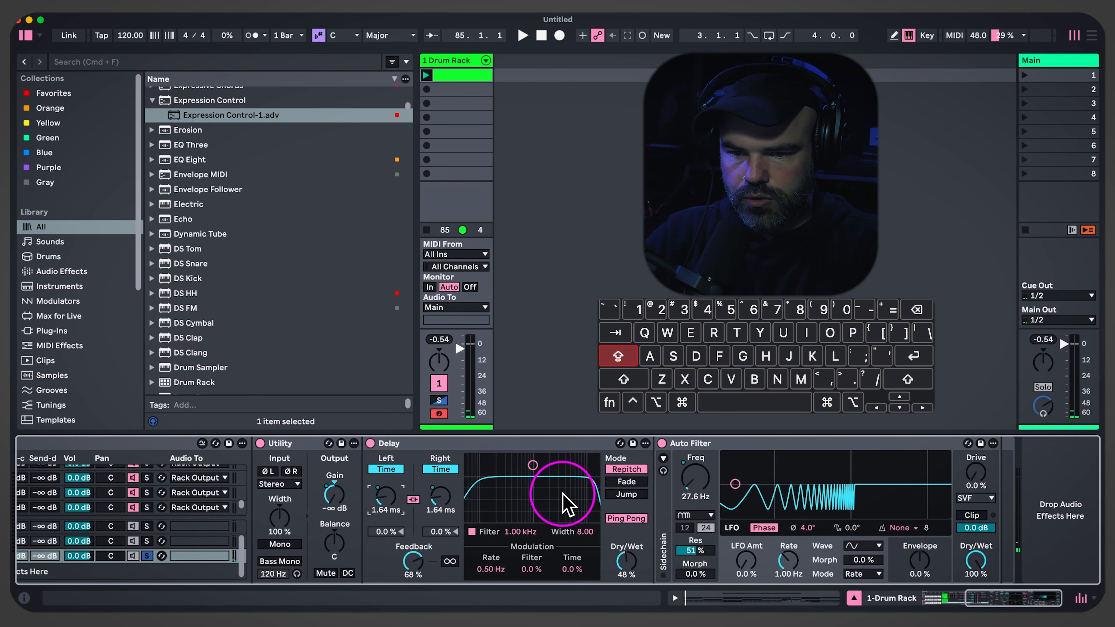
# Map the fifth random source in the Filter pad's Expression Control-1 to the Delay's left time and start playback
pyautogui.hscroll(-10, 432, 464)
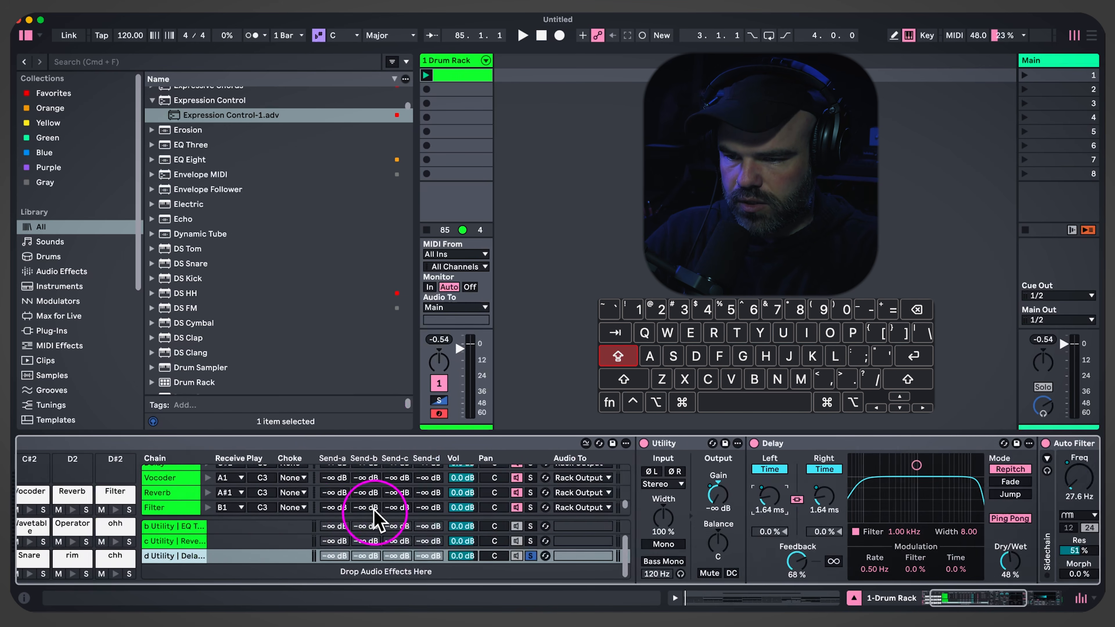
pyautogui.click(193, 491)
pyautogui.hscroll(10, 872, 518)
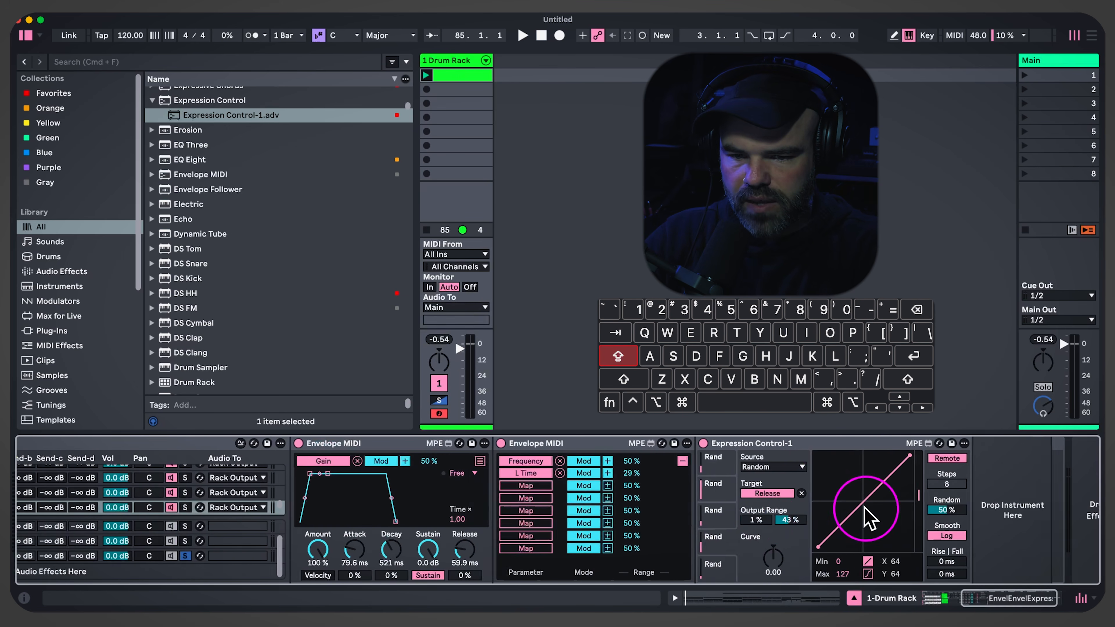
pyautogui.click(699, 573)
pyautogui.click(929, 473)
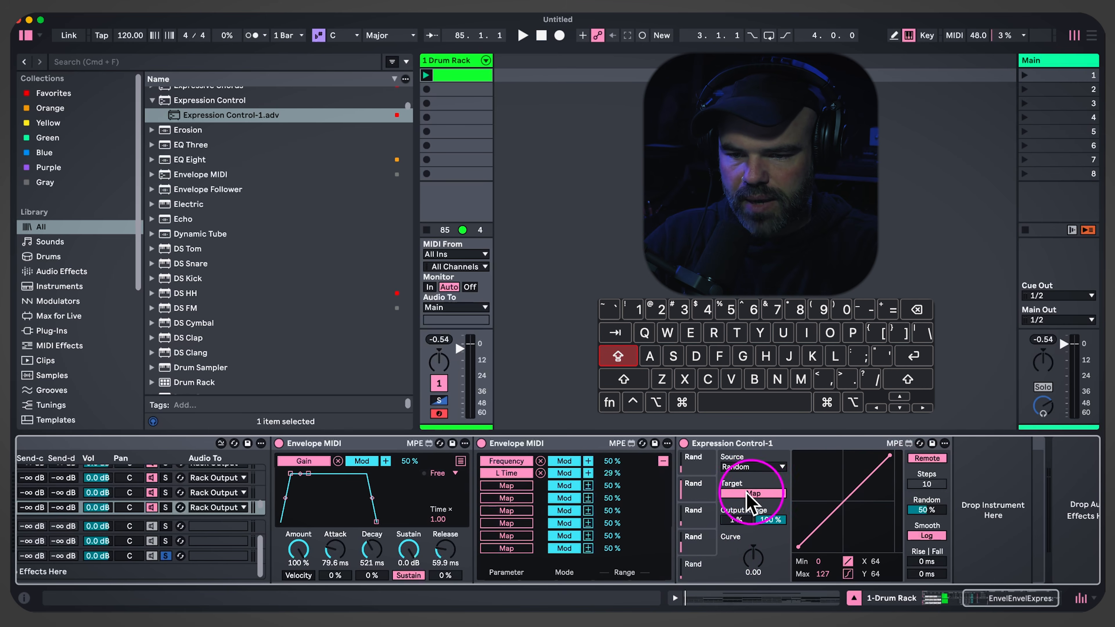
pyautogui.hscroll(-15, 562, 535)
pyautogui.click(272, 556)
pyautogui.moveTo(820, 495); pyautogui.dragTo(824, 509)
pyautogui.press('space')
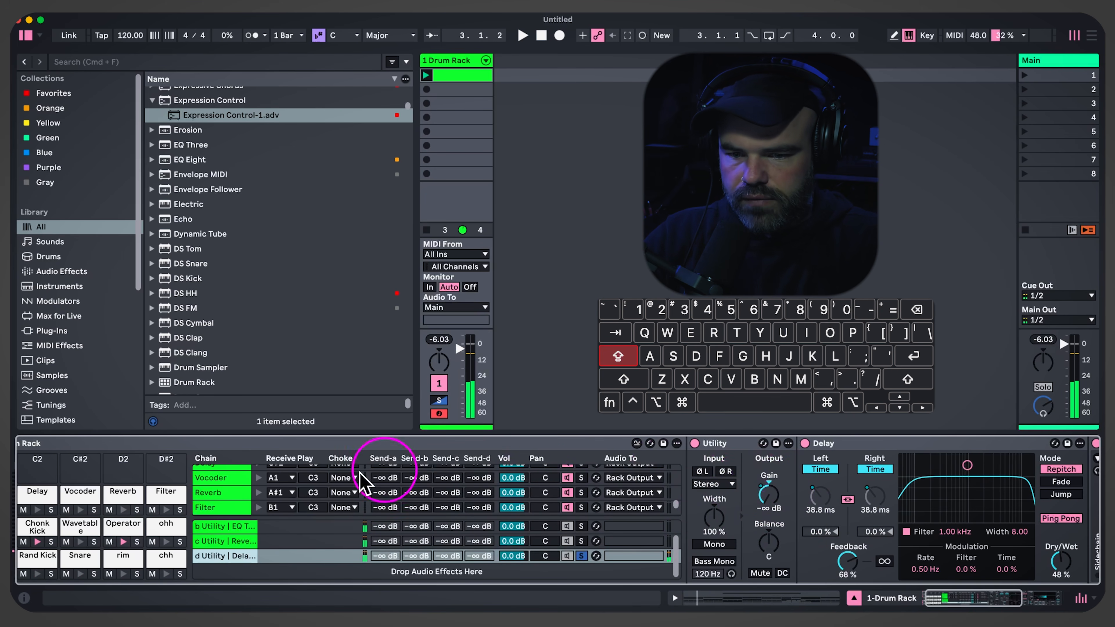
# Limit the random L Time mapping's maximum output to 41% and smooth it with a 79 ms Rise and 150 ms Fall
pyautogui.click(162, 493)
pyautogui.hscroll(9, 974, 527)
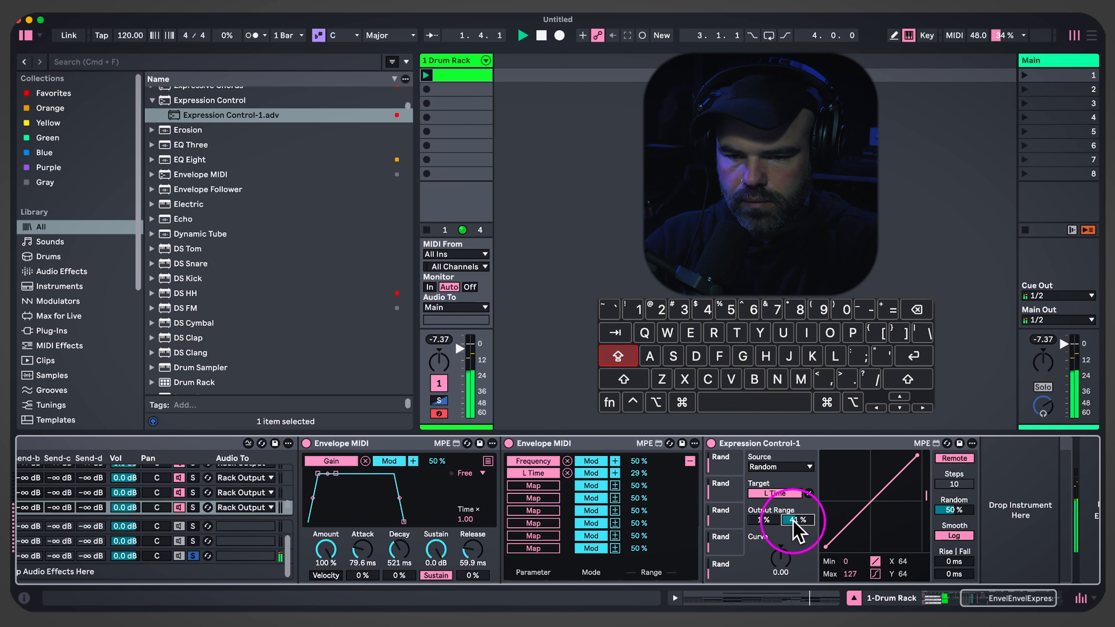
pyautogui.moveTo(948, 563); pyautogui.dragTo(948, 549)
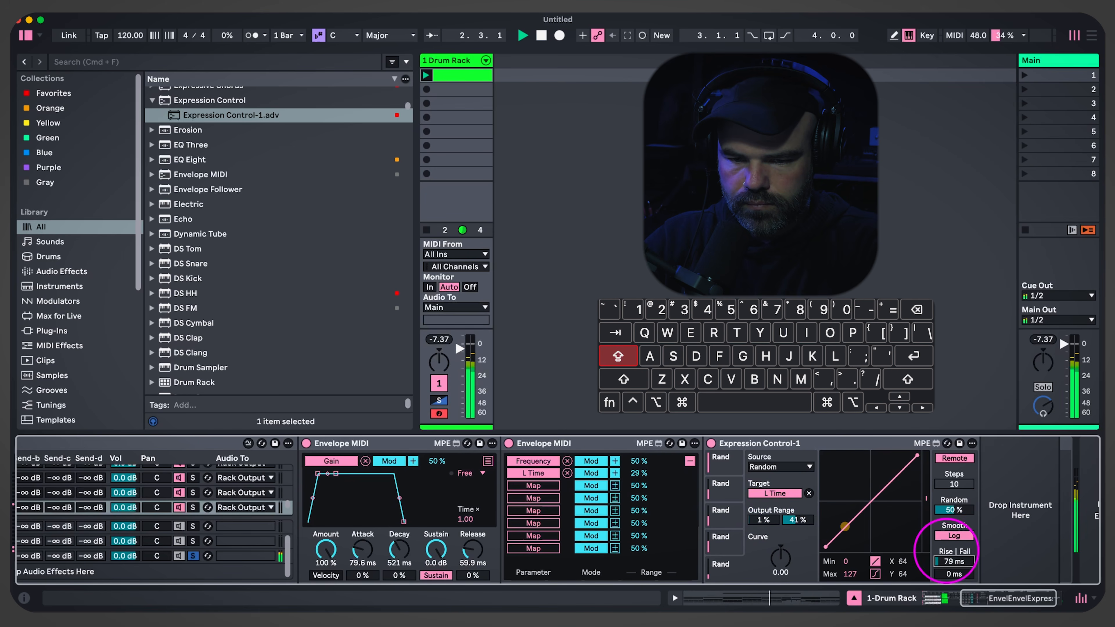
pyautogui.click(947, 572)
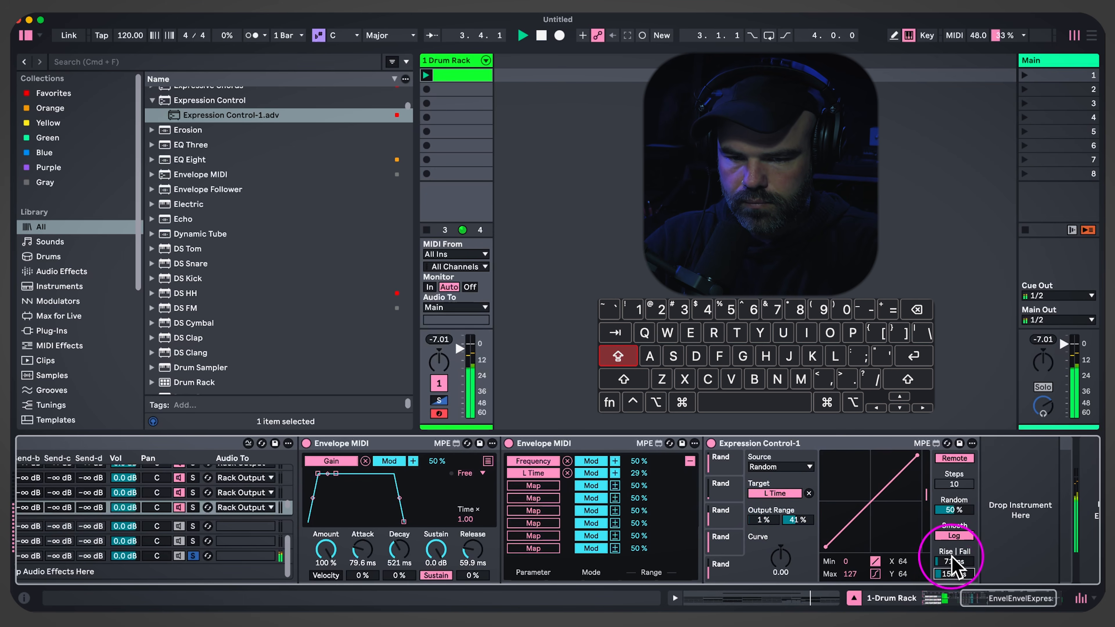
# Unsolo return chain d and lower its Delay feedback to 53%
pyautogui.hscroll(-10, 614, 526)
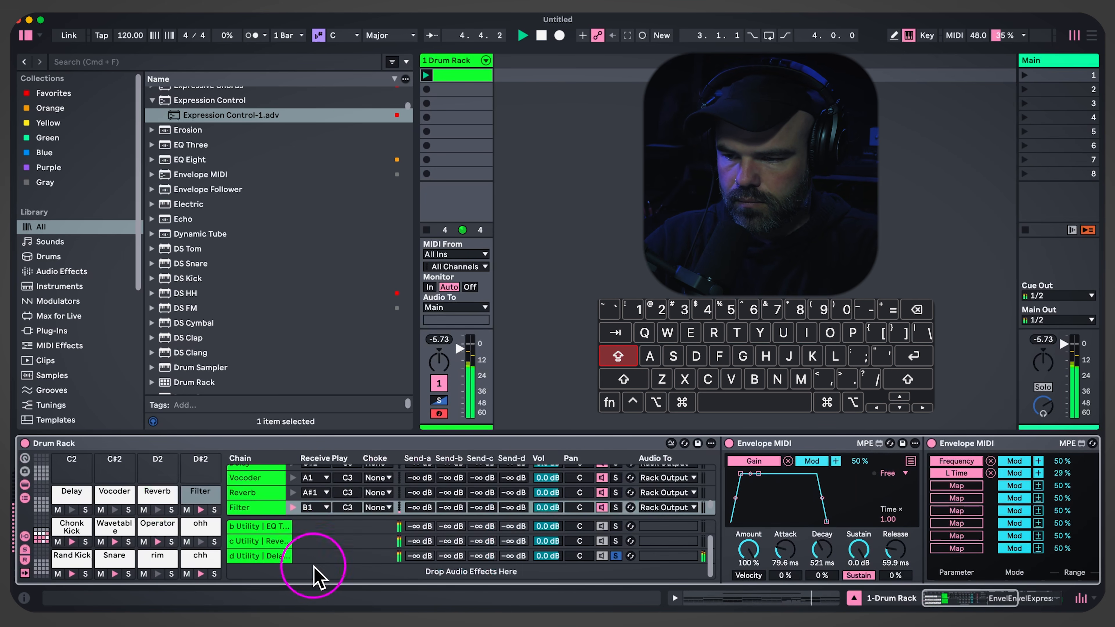
pyautogui.click(324, 555)
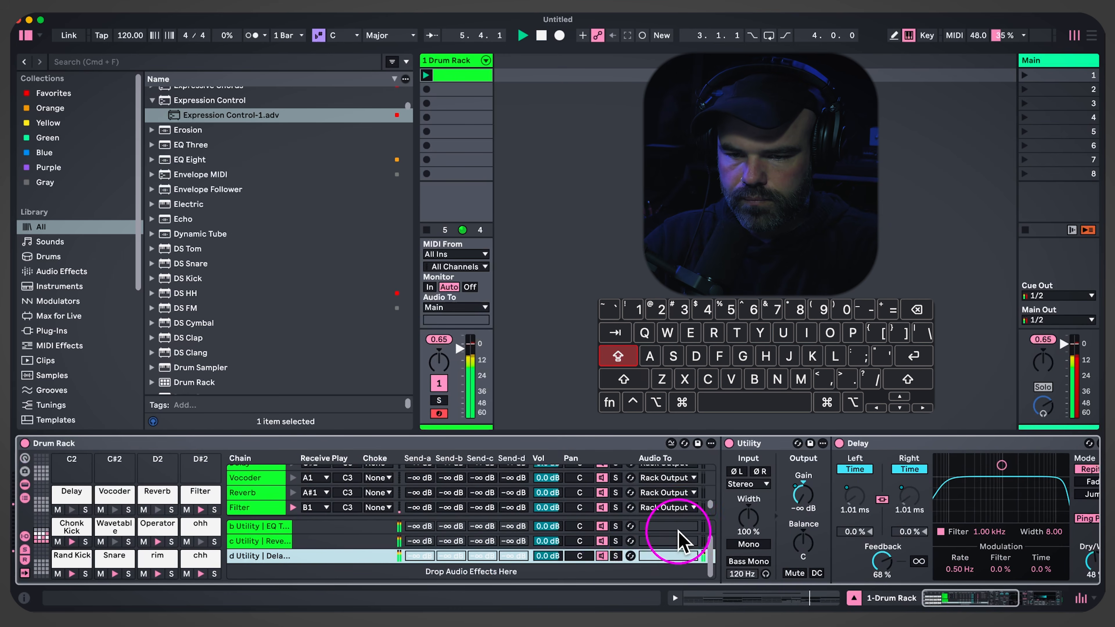
pyautogui.hscroll(10, 675, 533)
pyautogui.hscroll(3, 680, 541)
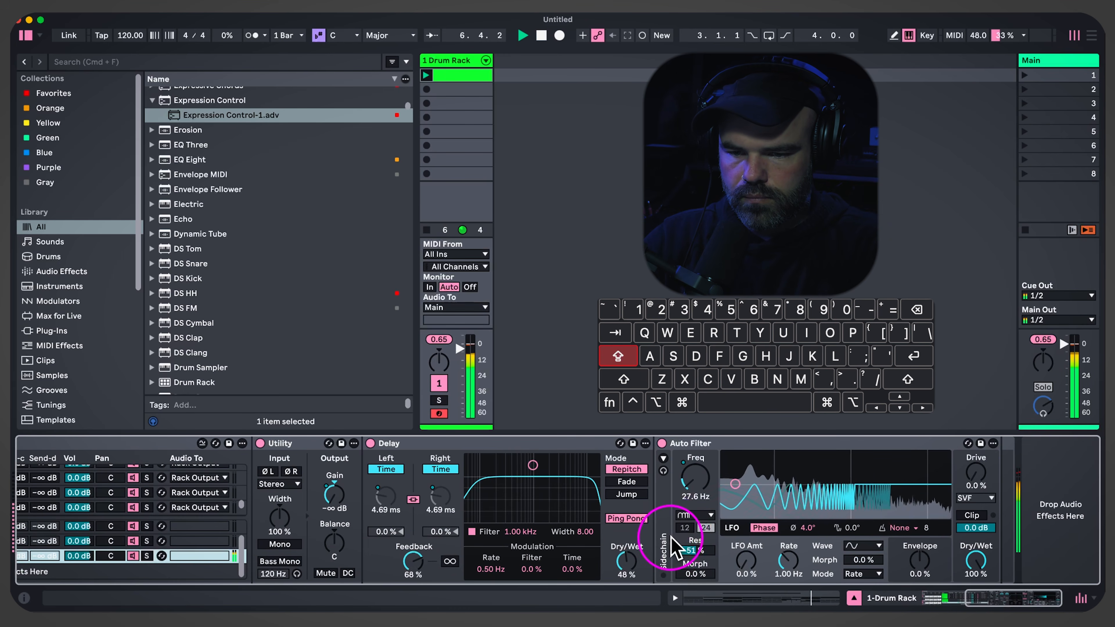
pyautogui.click(413, 560)
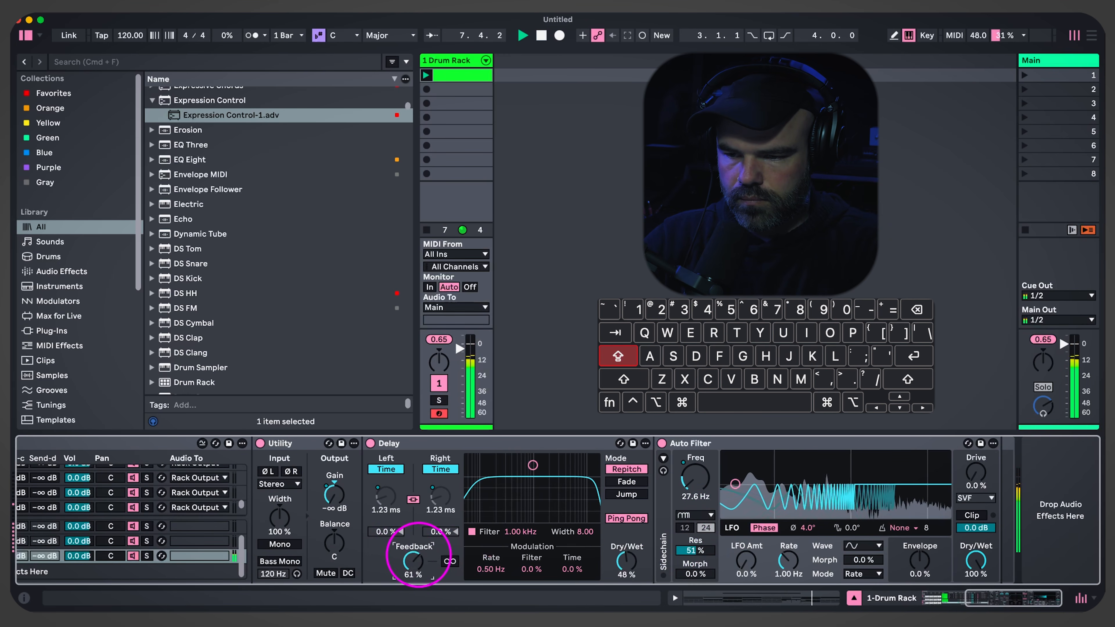
# Reduce the Filter pad's random L Time mapping to a 30% maximum output, with Rise at 110 ms
pyautogui.hscroll(-10, 389, 554)
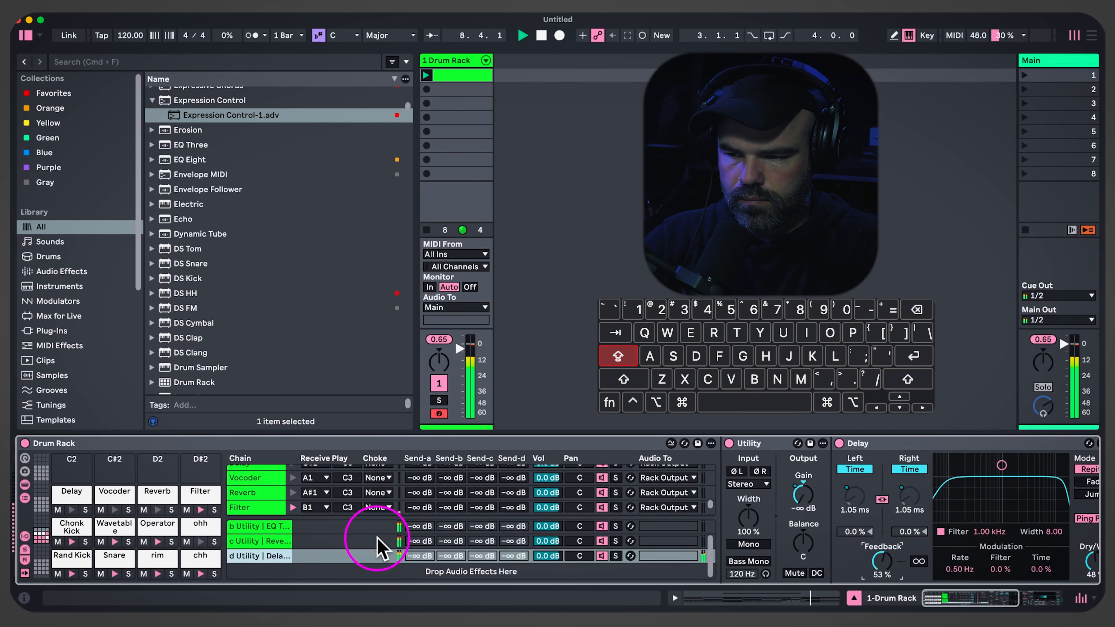
pyautogui.click(202, 496)
pyautogui.hscroll(10, 677, 504)
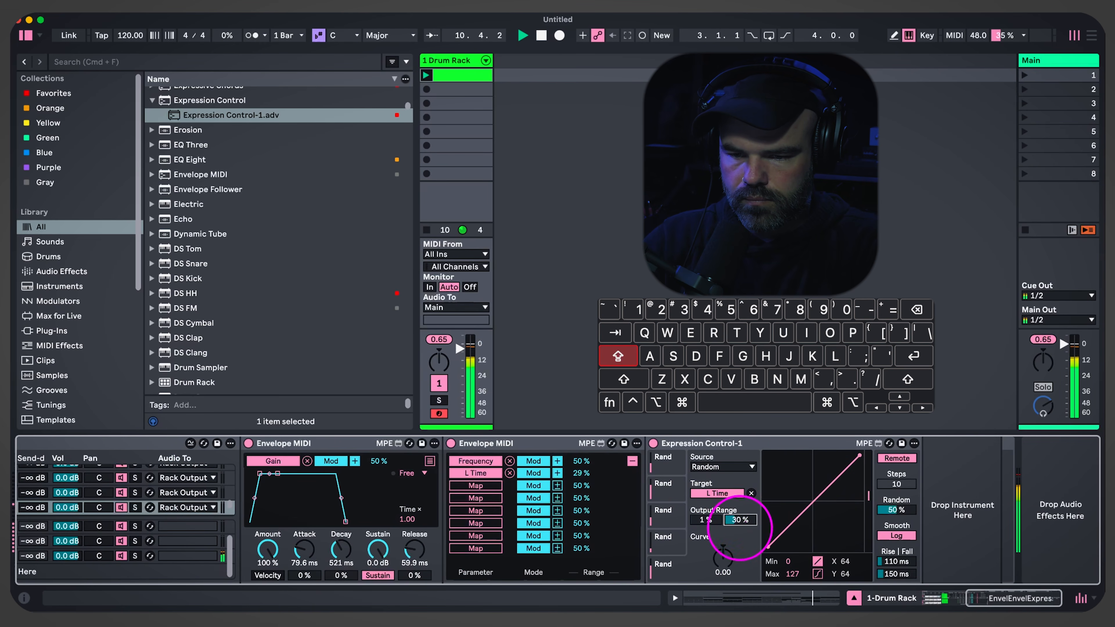
# Stop playback, find the Roar effect in the browser and add it as a new return chain below chain d
pyautogui.hscroll(-10, 473, 551)
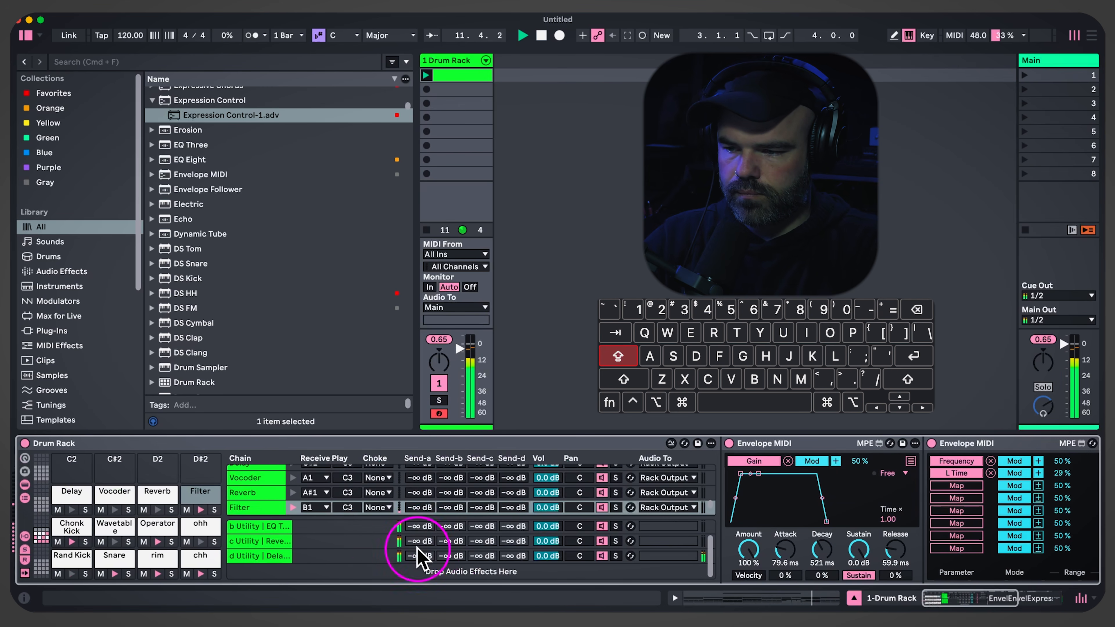
pyautogui.click(269, 556)
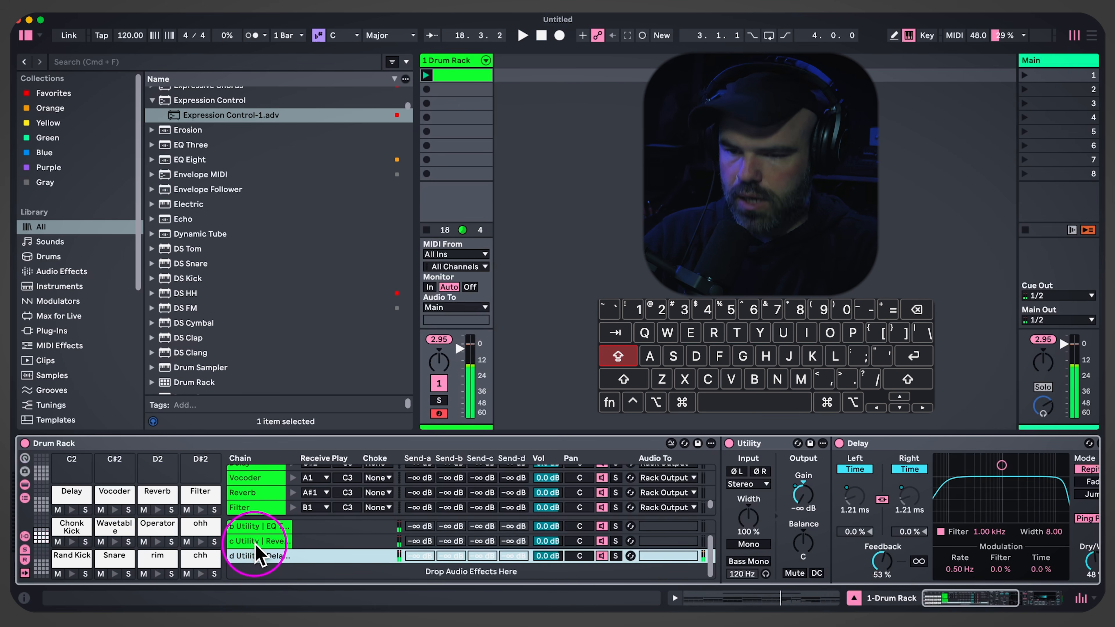
pyautogui.rightClick(276, 569)
pyautogui.press('super+f')
pyautogui.write('ROAR')
pyautogui.moveTo(193, 112); pyautogui.dragTo(333, 571)
pyautogui.hscroll(5, 799, 528)
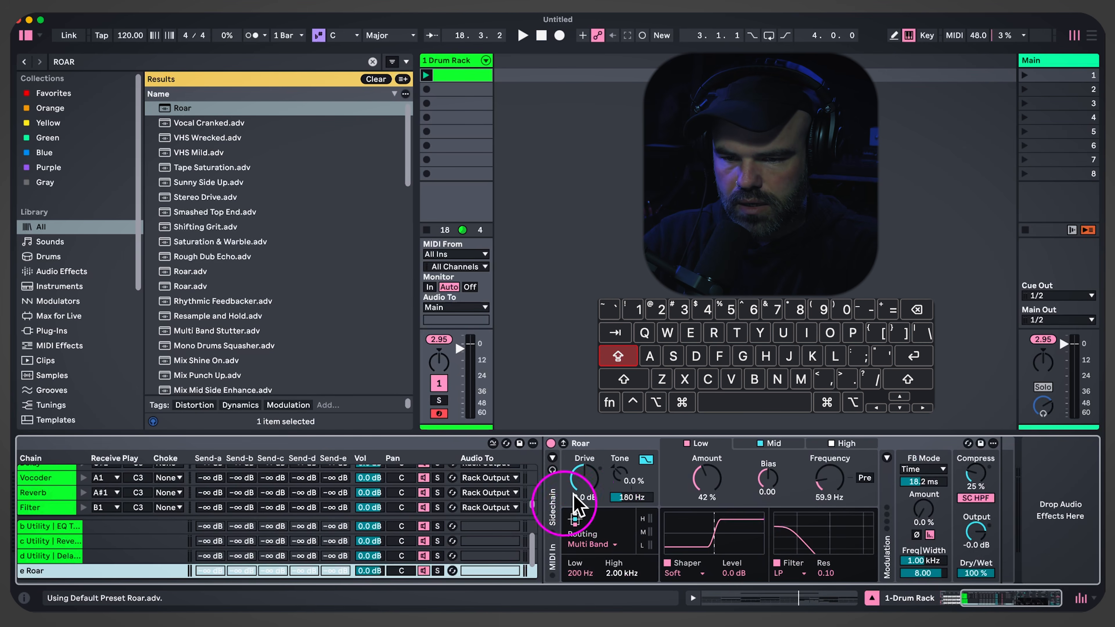
# Select the Roar return chain alone and review its settings and the send levels of the drum chains
pyautogui.hscroll(-5, 526, 514)
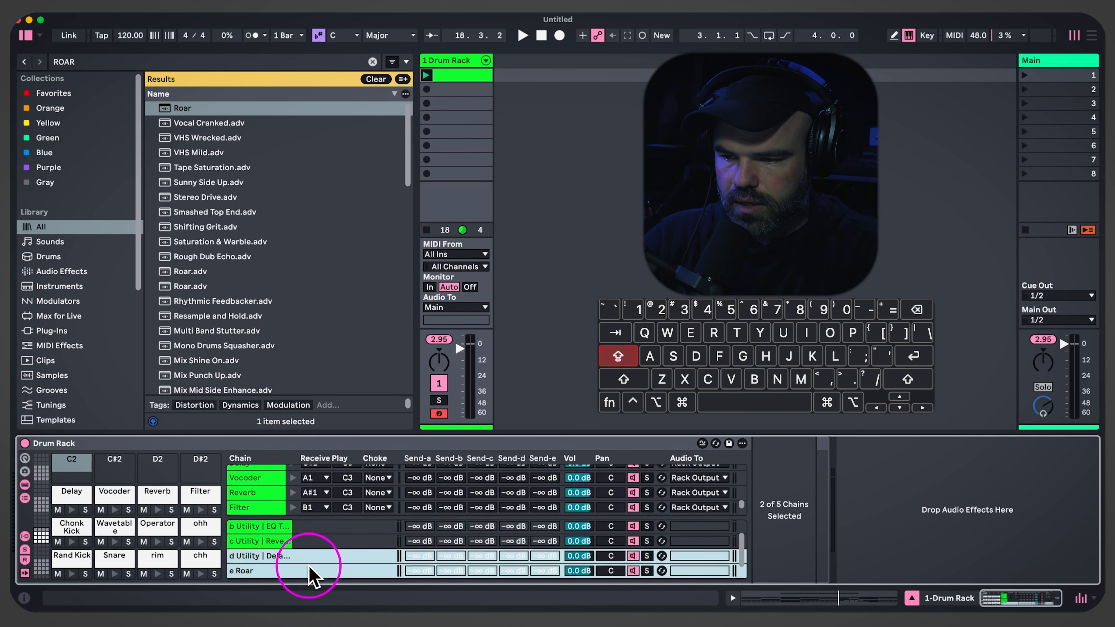
pyautogui.click(309, 570)
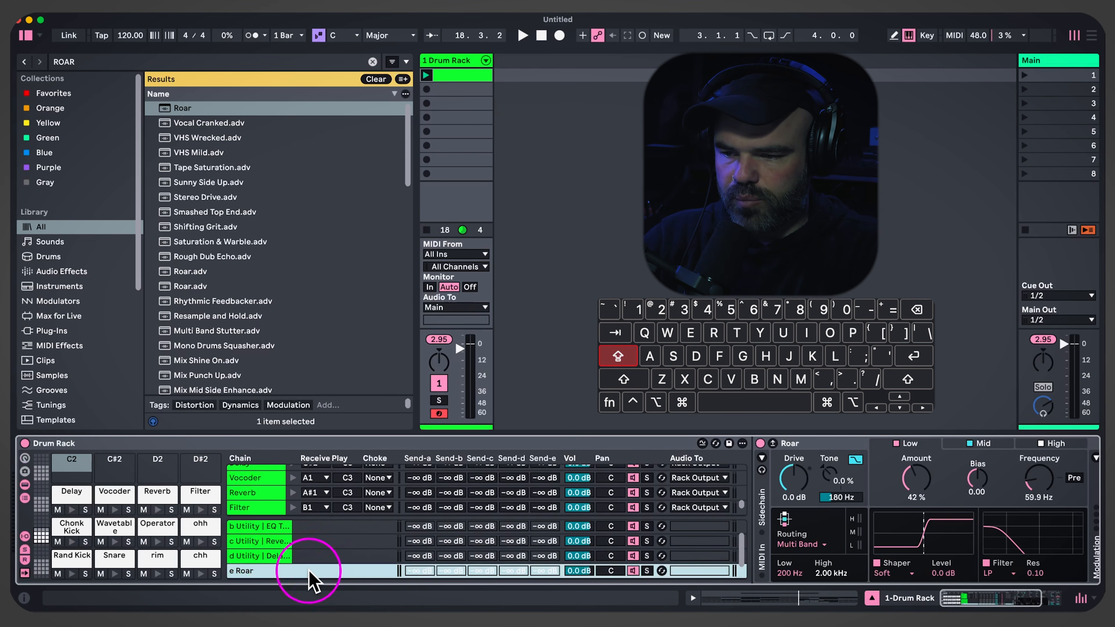
pyautogui.hscroll(2, 719, 522)
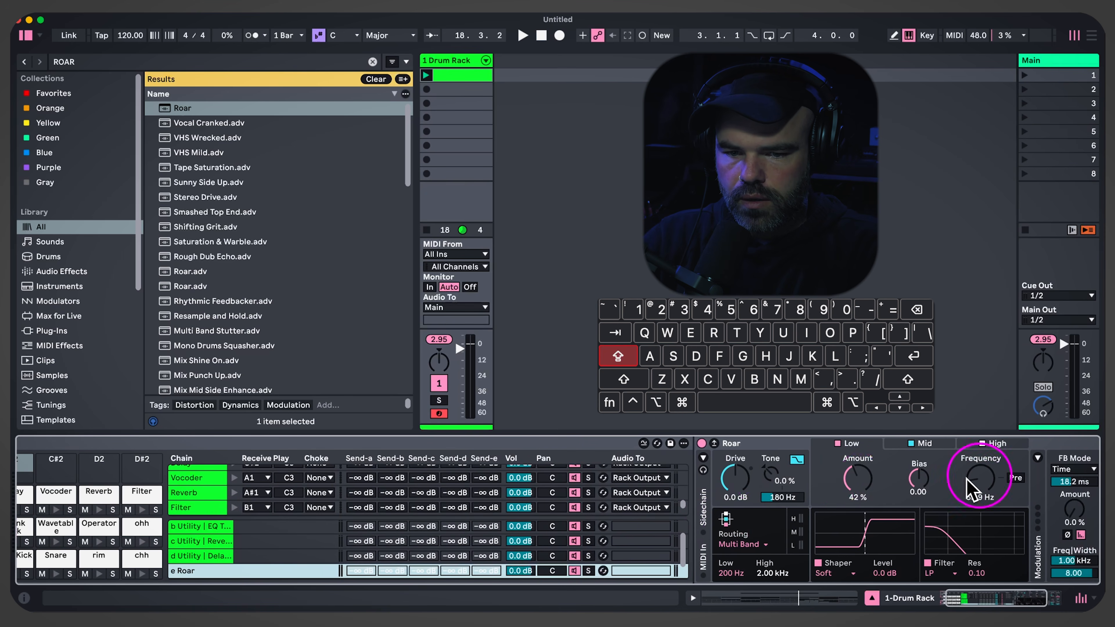
pyautogui.hscroll(-2, 566, 522)
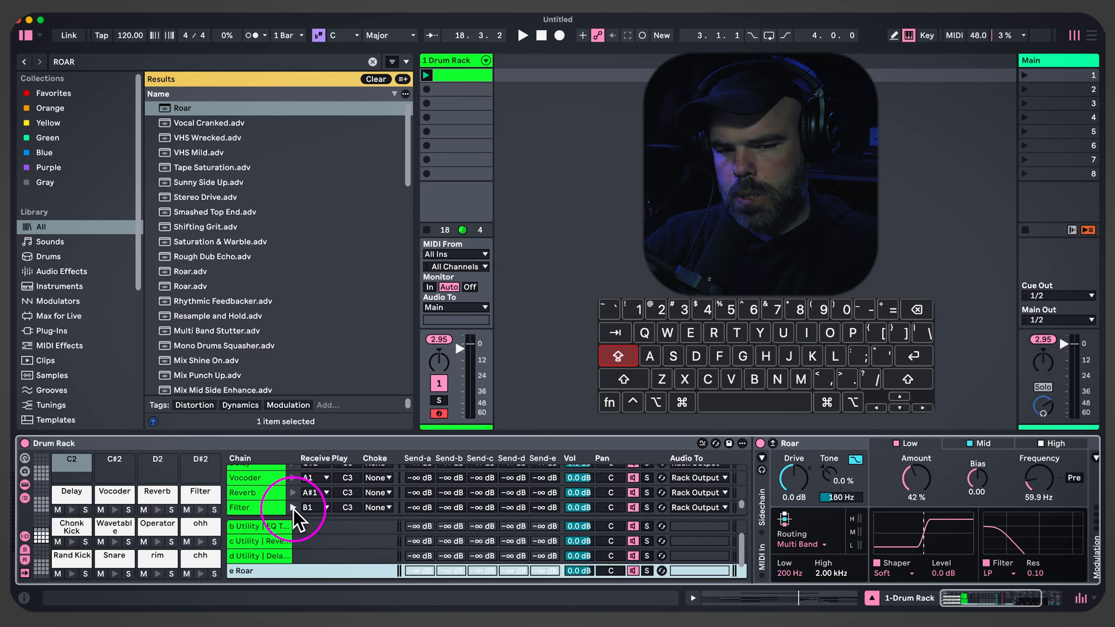
pyautogui.scroll(-4, 286, 516)
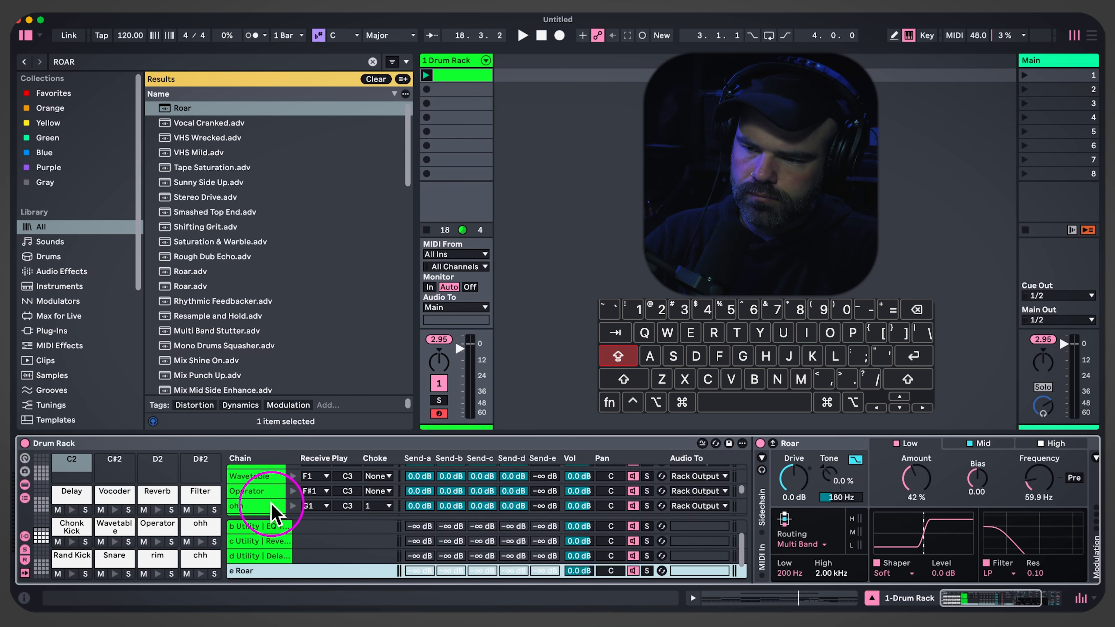
pyautogui.scroll(3, 273, 514)
pyautogui.scroll(-4, 266, 510)
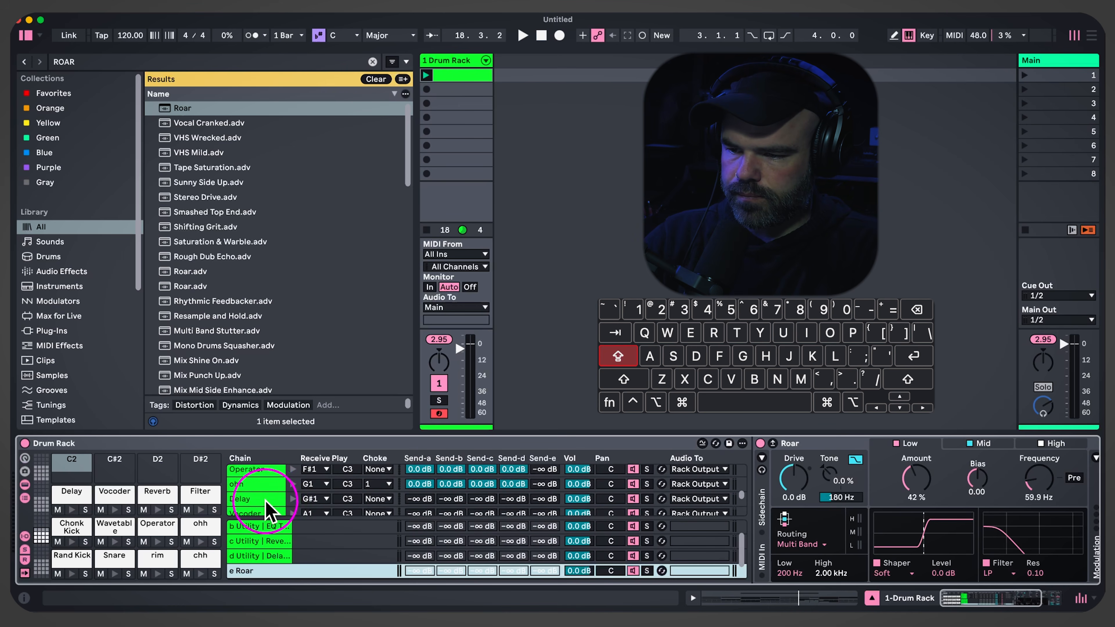
# Select the eight drum chains from Rand Kick to ohh and raise their Send-e levels to 0.0 dB
pyautogui.scroll(3, 266, 492)
pyautogui.scroll(-3, 263, 494)
pyautogui.click(257, 486)
pyautogui.scroll(5, 260, 487)
pyautogui.keyDown('shift'); pyautogui.click(264, 474); pyautogui.keyUp('shift')
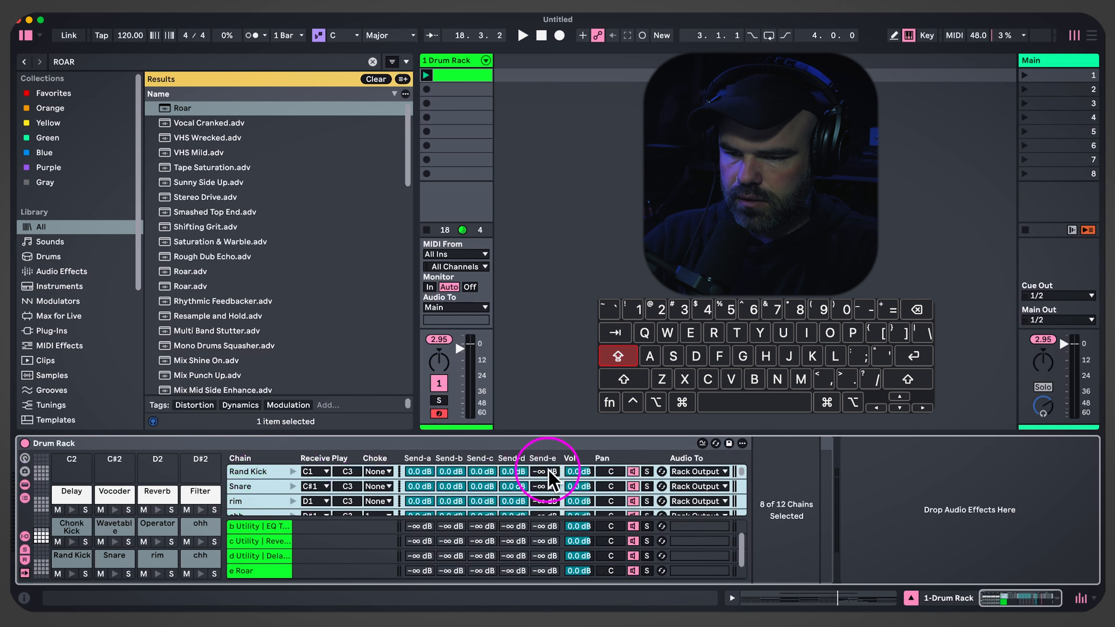
# Lower the Output of Roar on return chain e to -19 dB and start playback
pyautogui.click(299, 571)
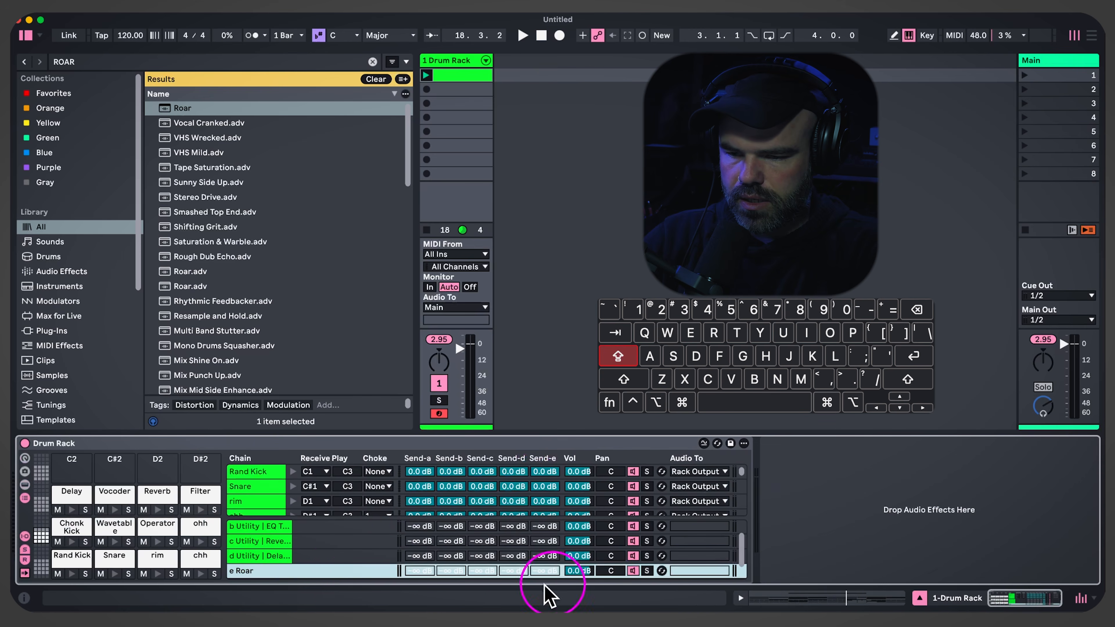
pyautogui.click(315, 578)
pyautogui.moveTo(1016, 531)
pyautogui.mouseDown()
pyautogui.moveTo(1015, 544)
pyautogui.moveTo(1023, 534)
pyautogui.mouseUp()
pyautogui.press('space')
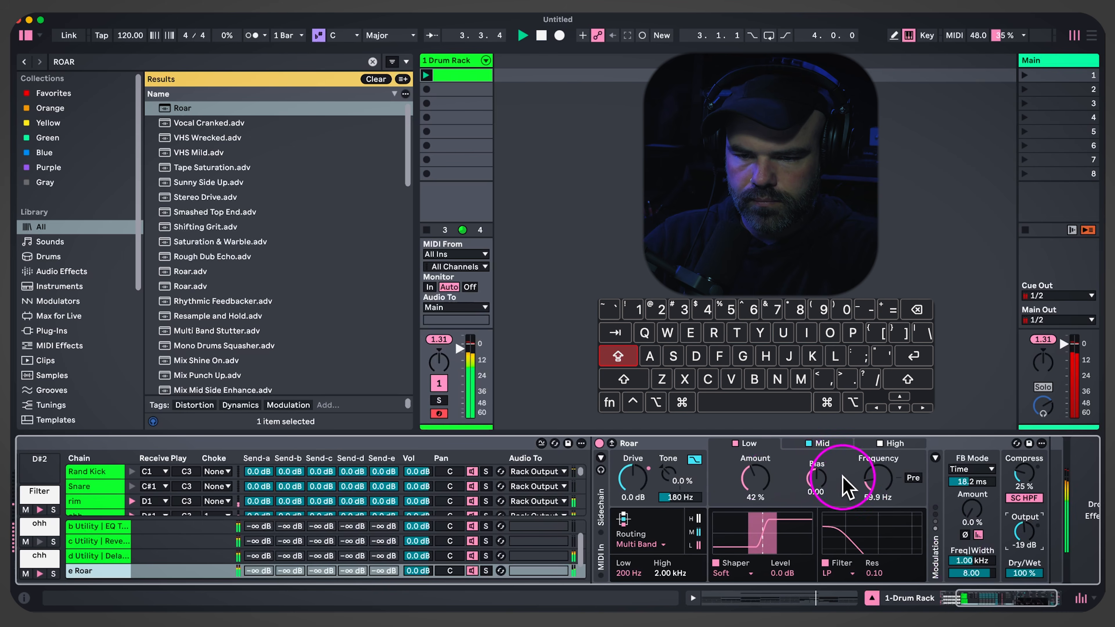
# Raise Roar's Low and High band Amounts to 100% and increase the Low band's filter frequency
pyautogui.click(823, 443)
pyautogui.click(744, 480)
pyautogui.click(895, 444)
pyautogui.click(748, 444)
pyautogui.moveTo(754, 479); pyautogui.dragTo(755, 431)
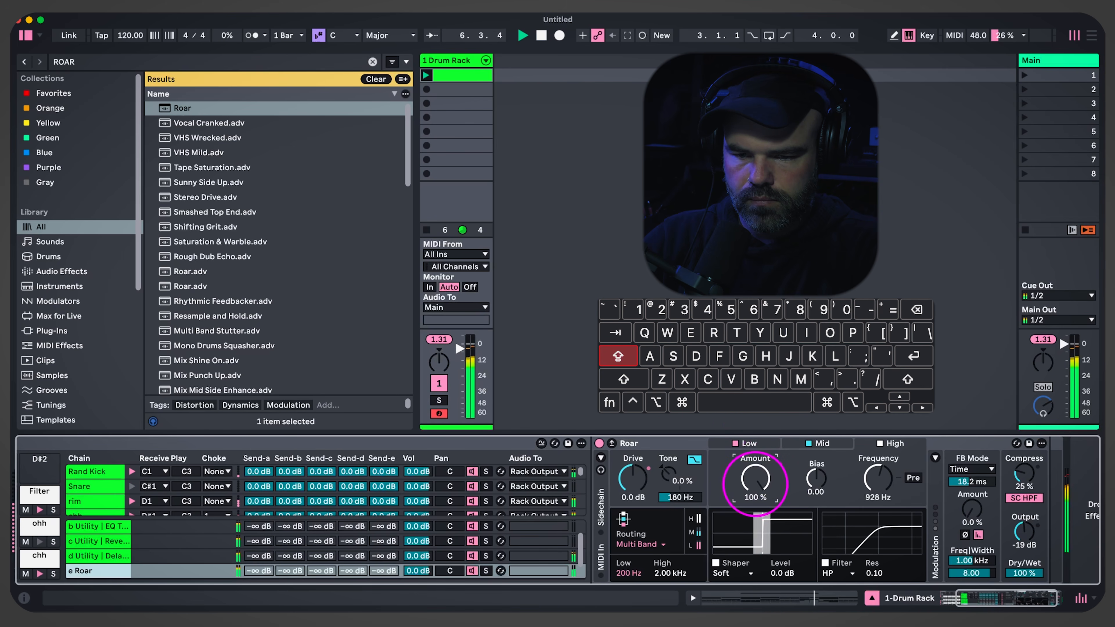
pyautogui.click(749, 443)
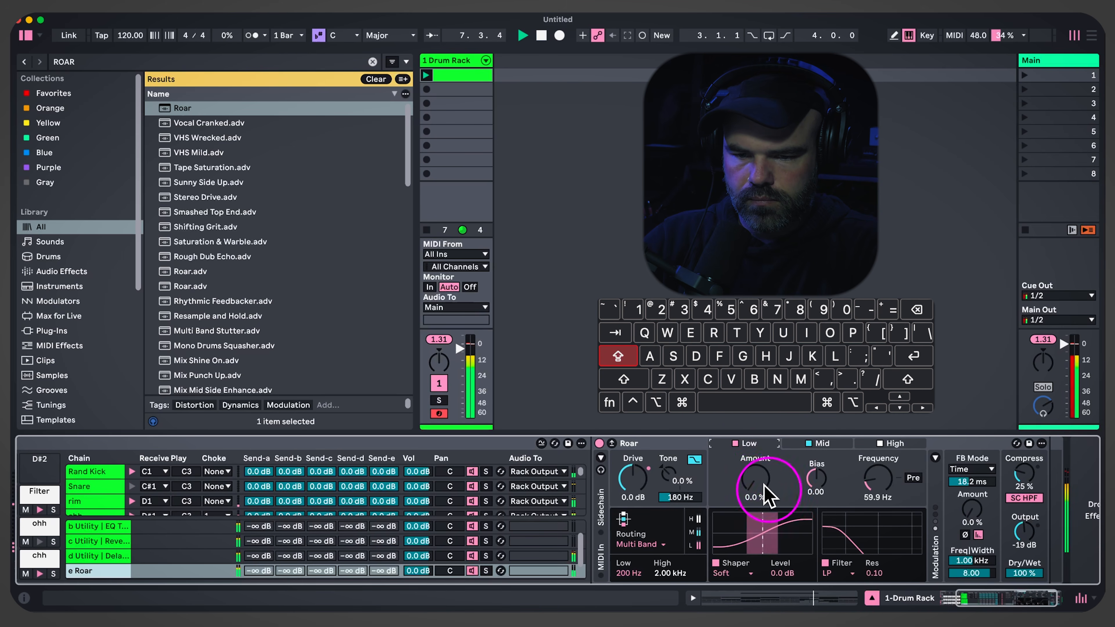
pyautogui.moveTo(869, 485); pyautogui.dragTo(869, 461)
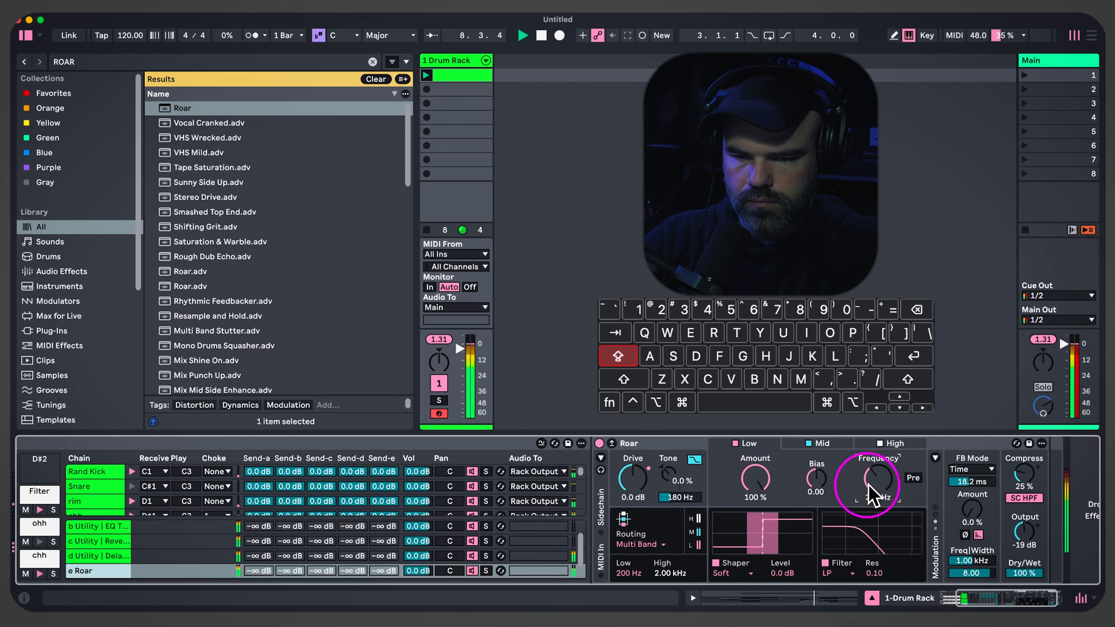
# Select the chains from Rand Kick to chh and route their audio to the e Roar return chain
pyautogui.moveTo(631, 480); pyautogui.dragTo(109, 516)
pyautogui.scroll(-2, 108, 500)
pyautogui.click(93, 496)
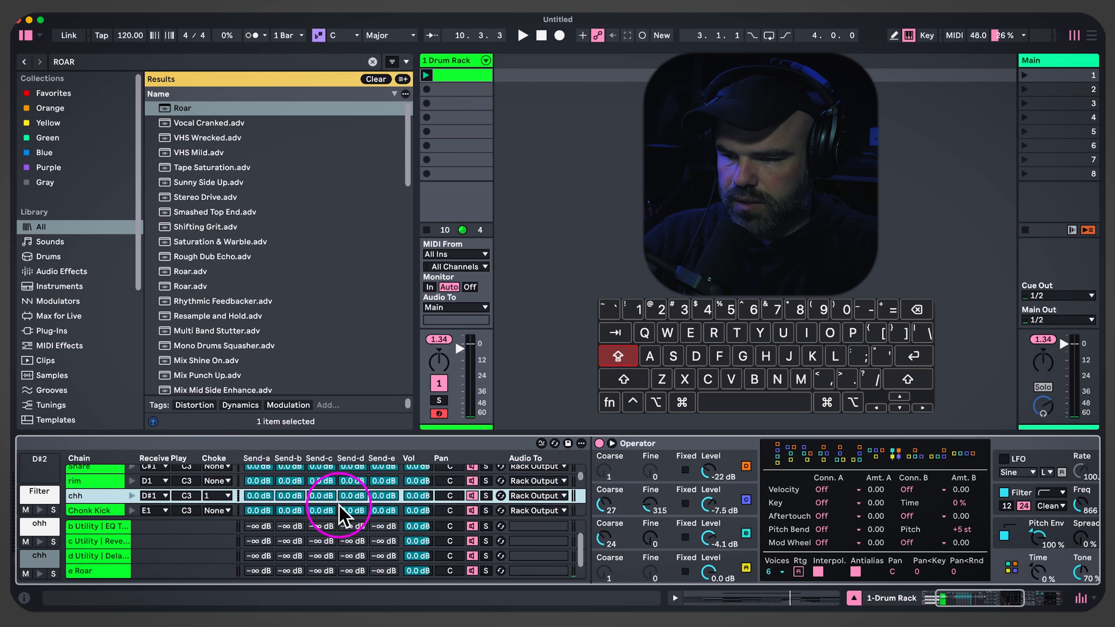
pyautogui.scroll(2, 182, 514)
pyautogui.keyDown('shift'); pyautogui.click(106, 473); pyautogui.keyUp('shift')
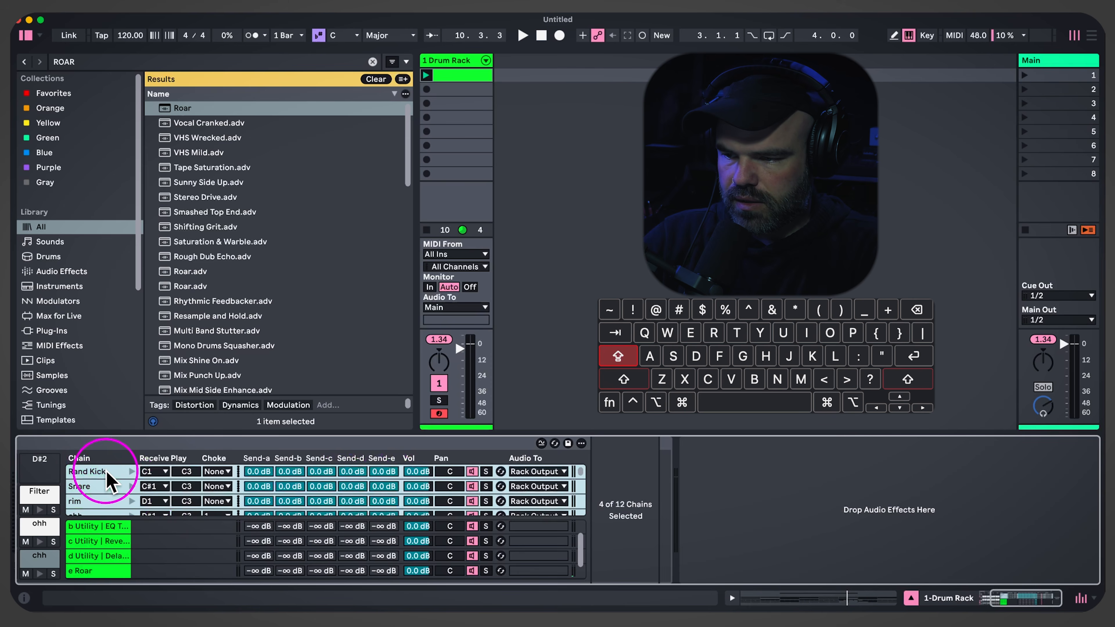
pyautogui.click(533, 472)
pyautogui.click(563, 543)
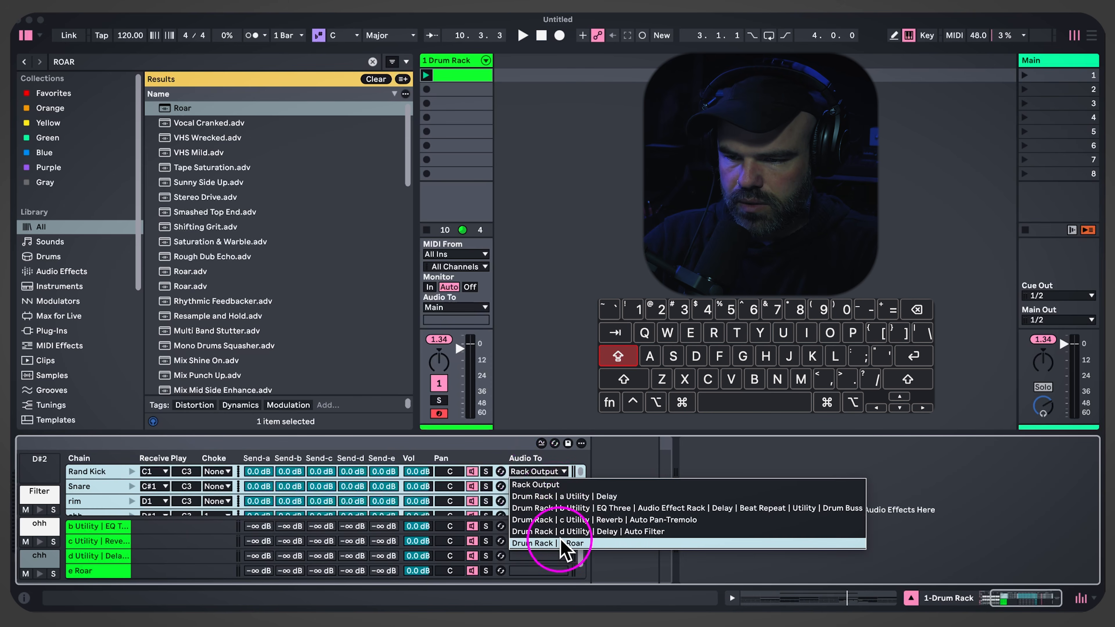
# Restart playback and set the Roar return's Low band Amount to 0.0% and its feedback time to 1.00 ms
pyautogui.click(110, 475)
pyautogui.click(374, 501)
pyautogui.press('space')
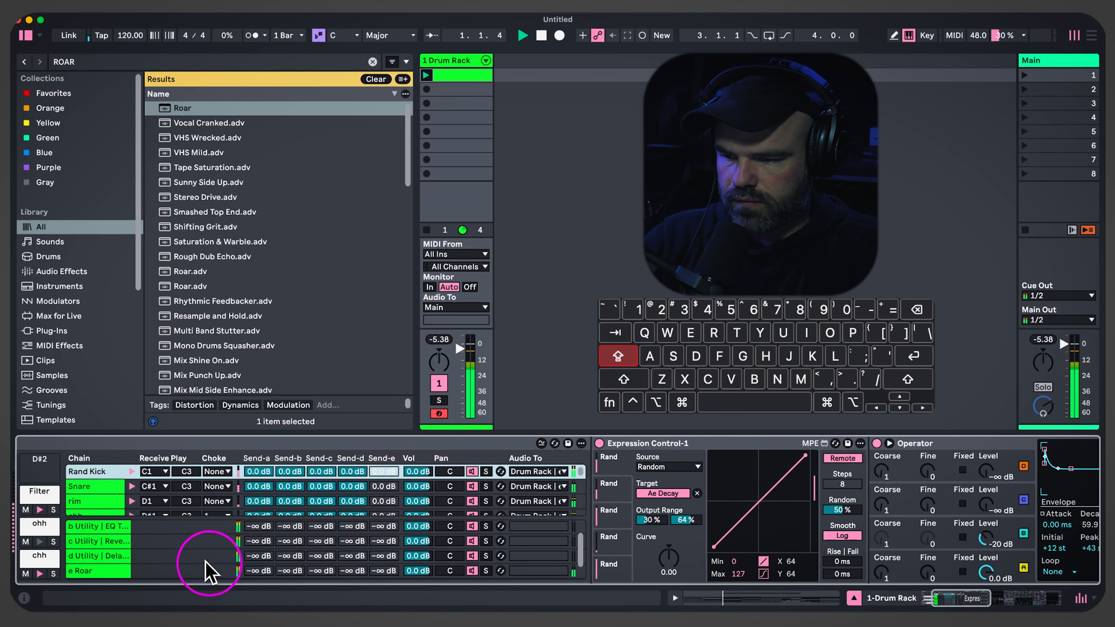
pyautogui.click(204, 571)
pyautogui.moveTo(763, 478); pyautogui.dragTo(763, 480)
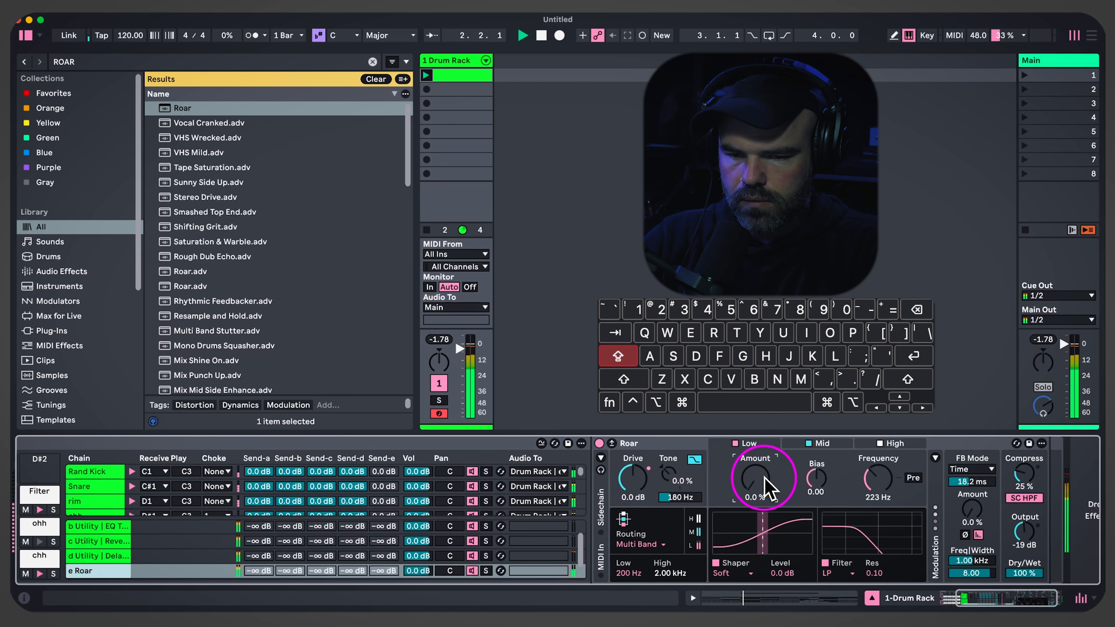
pyautogui.moveTo(964, 483); pyautogui.dragTo(965, 486)
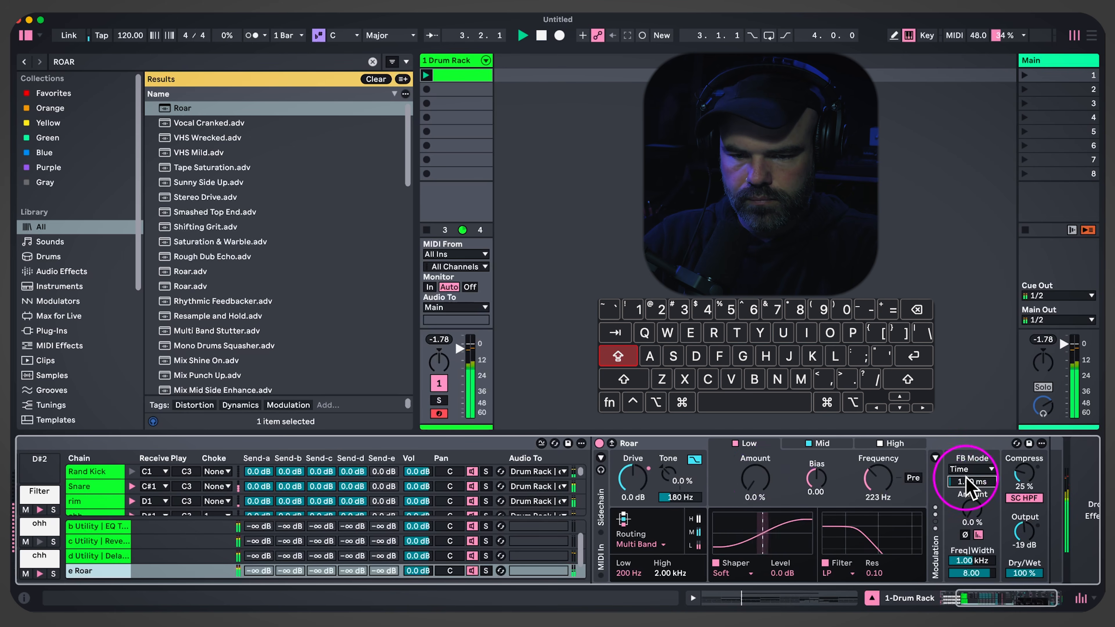
# Tune Roar's Low band by sweeping its Amount and setting its filter frequency to 278 Hz
pyautogui.moveTo(756, 483); pyautogui.dragTo(757, 483)
pyautogui.moveTo(879, 478); pyautogui.dragTo(879, 477)
pyautogui.moveTo(741, 478); pyautogui.dragTo(741, 478)
# Set Roar's Mid band filter to 706 Hz with 0.32 resonance and the High band filter to 1.09 kHz, both with Amount at 100%
pyautogui.click(820, 443)
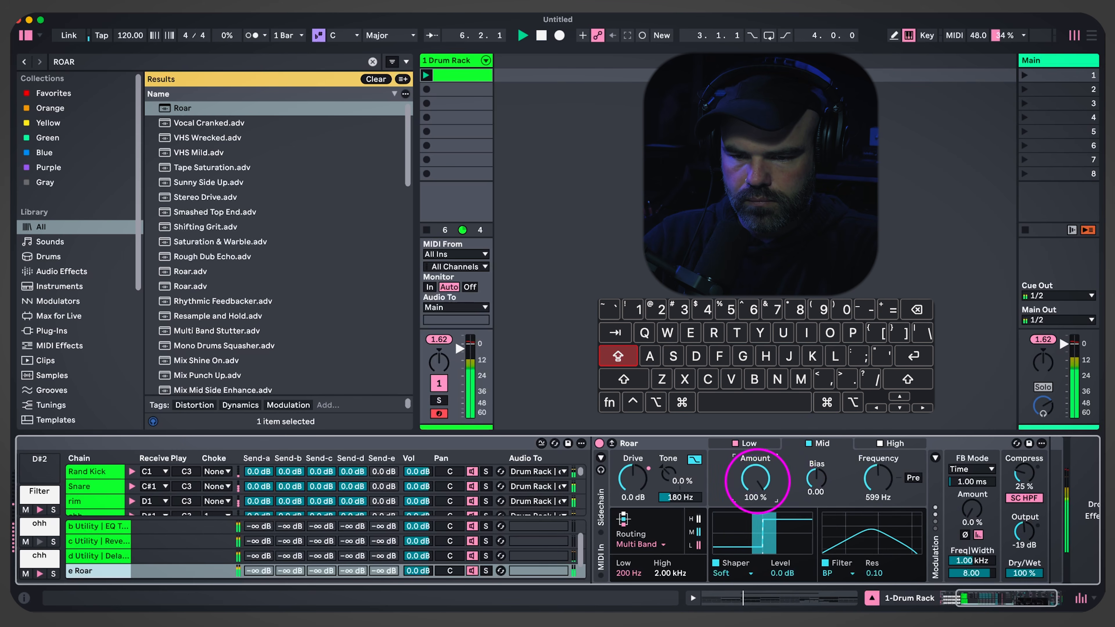
pyautogui.moveTo(873, 483); pyautogui.dragTo(874, 480)
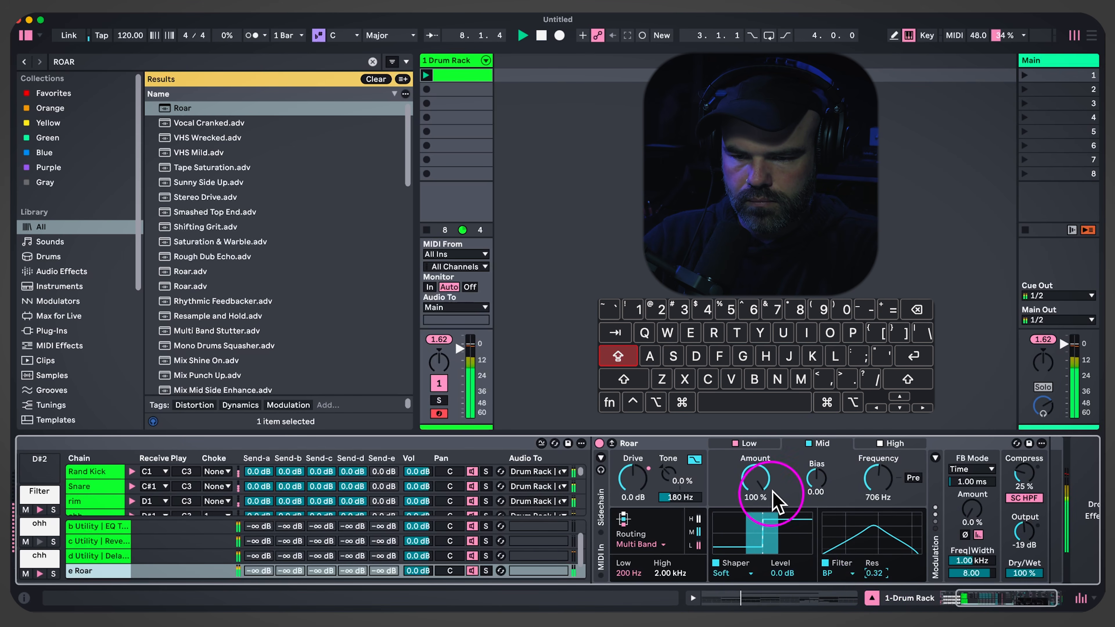
pyautogui.click(894, 444)
pyautogui.moveTo(883, 492); pyautogui.dragTo(883, 487)
pyautogui.moveTo(765, 483); pyautogui.dragTo(766, 461)
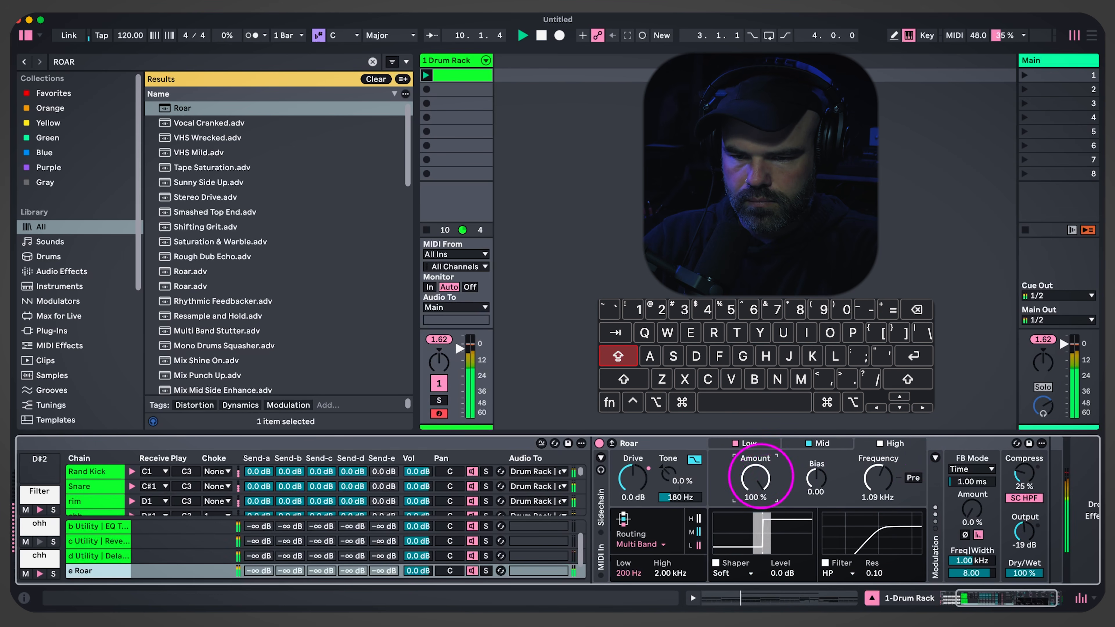
# Set Roar's Drive to 7.2 dB and bring the Low, Mid and High band Amounts down to 0.0%
pyautogui.click(761, 443)
pyautogui.moveTo(763, 465); pyautogui.dragTo(751, 491)
pyautogui.moveTo(633, 481); pyautogui.dragTo(632, 477)
pyautogui.moveTo(758, 475)
pyautogui.mouseDown()
pyautogui.moveTo(758, 505)
pyautogui.moveTo(752, 489)
pyautogui.mouseUp()
pyautogui.click(839, 444)
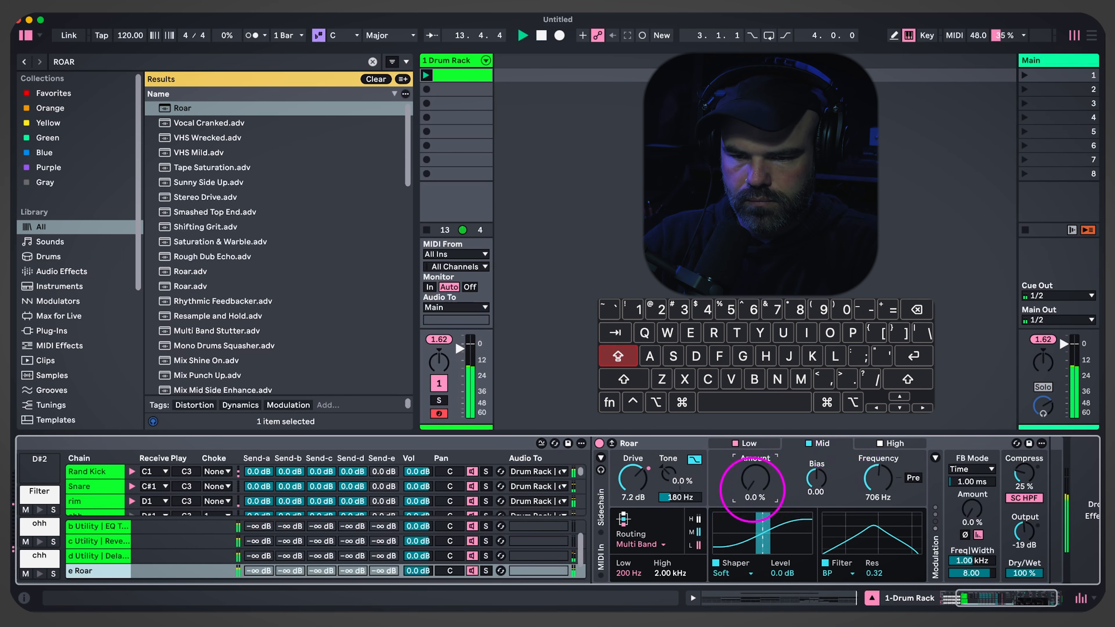
pyautogui.click(915, 442)
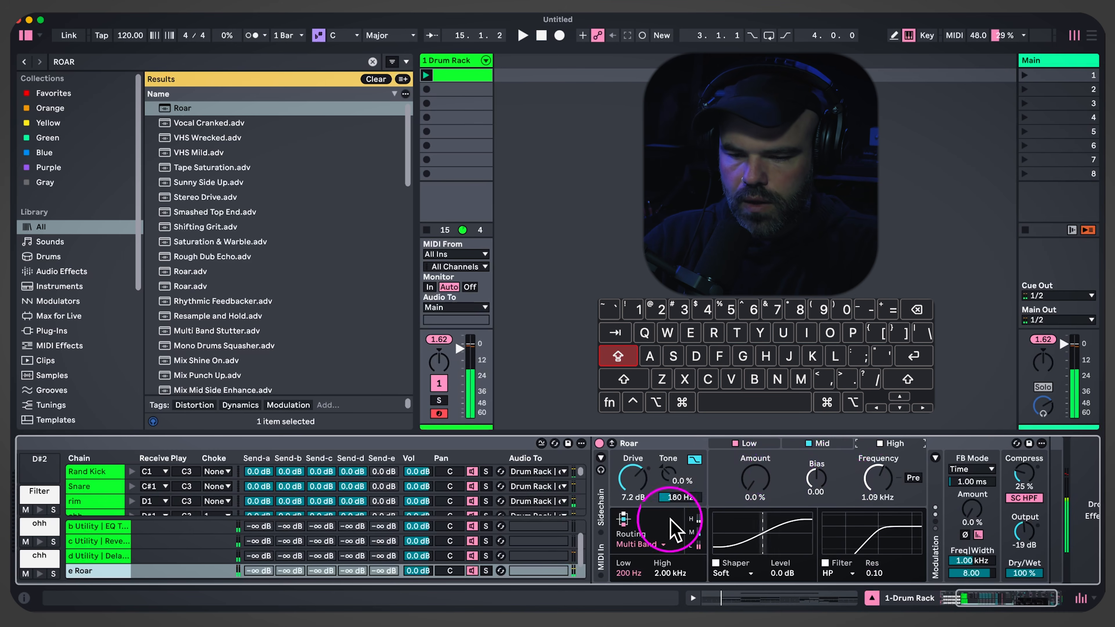
# Find Envelope MIDI in the browser, add it to the empty C2 pad and rename the pad Low
pyautogui.hscroll(-5, 551, 532)
pyautogui.press('super+f')
pyautogui.write('E')
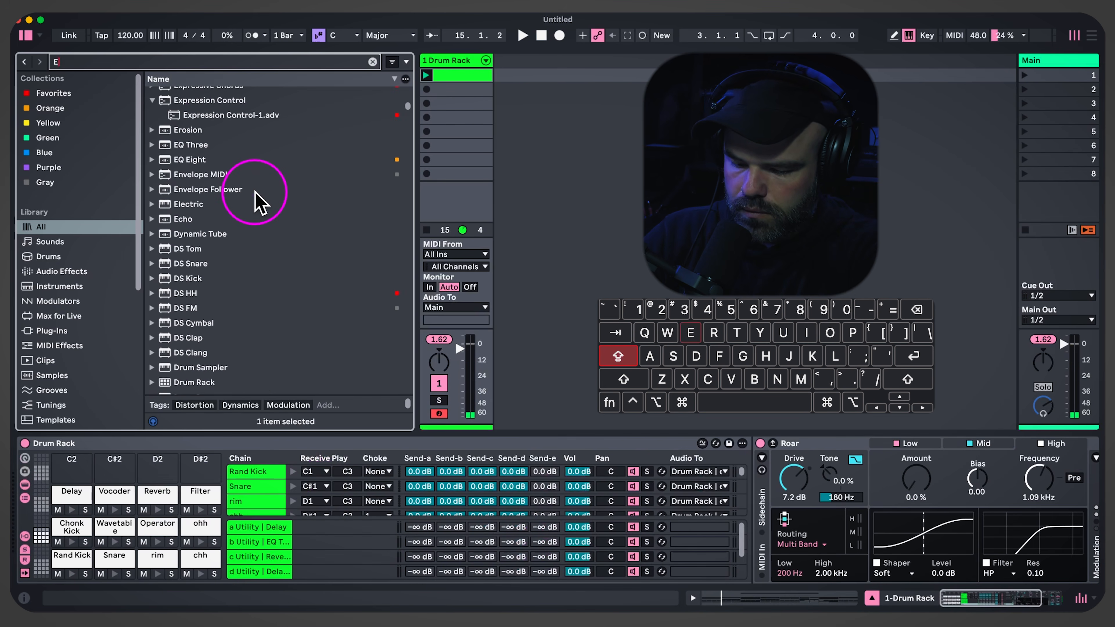
pyautogui.write('NVE')
pyautogui.moveTo(200, 123); pyautogui.dragTo(79, 471)
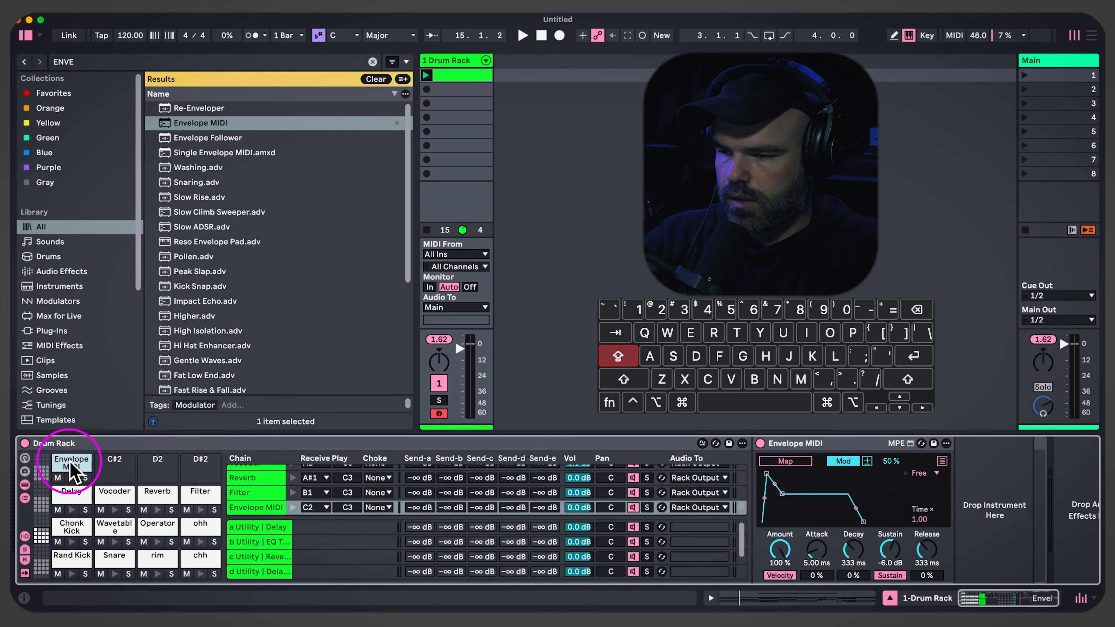
pyautogui.press('super+r')
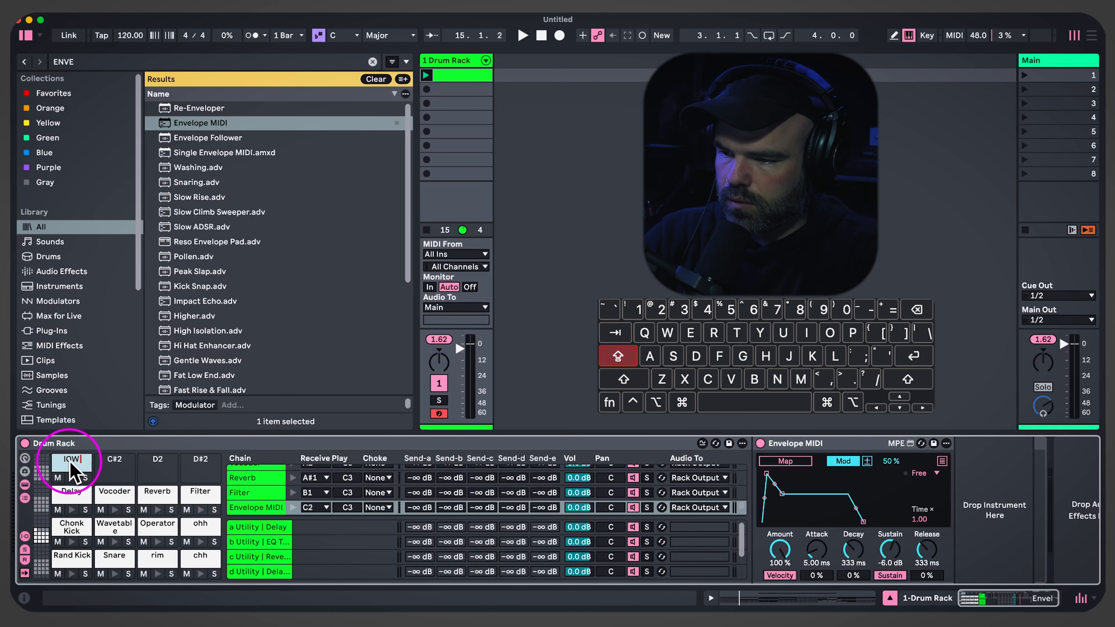
pyautogui.write('Low')
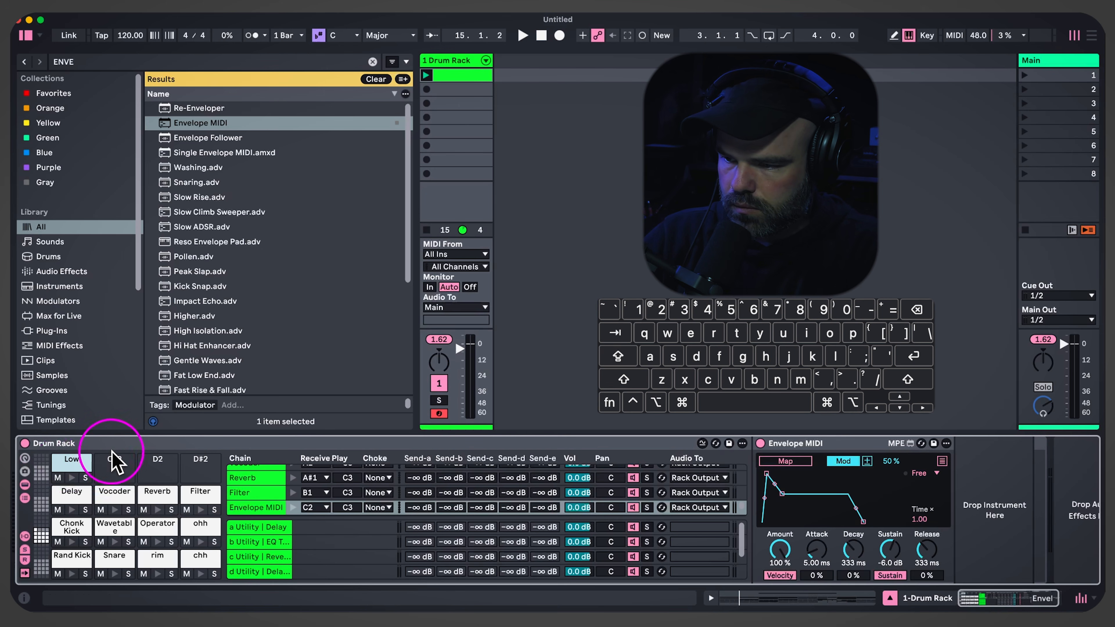
pyautogui.press('Return')
# Duplicate the Low pad onto C#2 and D2 and rename the copies Mid and High
pyautogui.moveTo(70, 465); pyautogui.dragTo(146, 464)
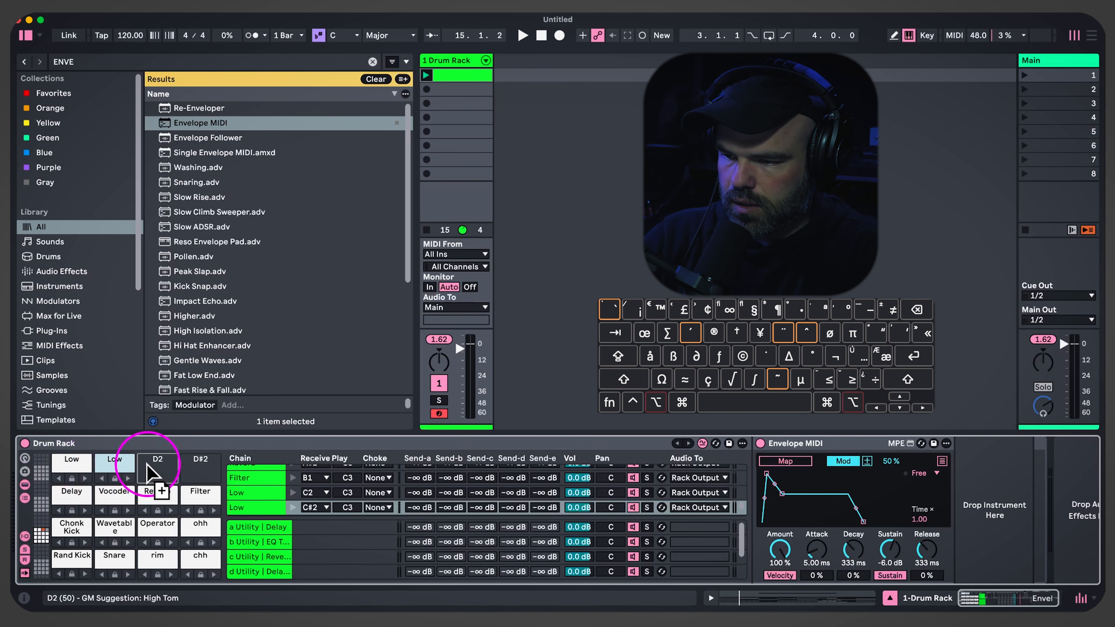
pyautogui.press('capslock')
pyautogui.write('M')
pyautogui.press('capslock')
pyautogui.write('id')
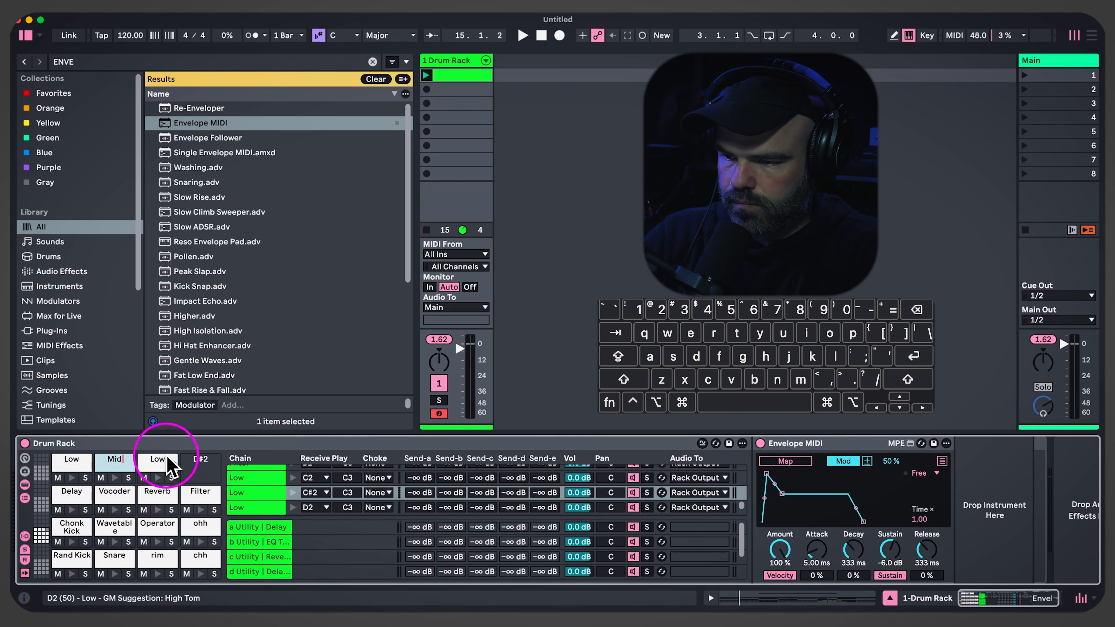
pyautogui.click(166, 457)
pyautogui.press('super+r')
pyautogui.press('capslock')
pyautogui.write('H')
pyautogui.press('capslock')
pyautogui.write('igh')
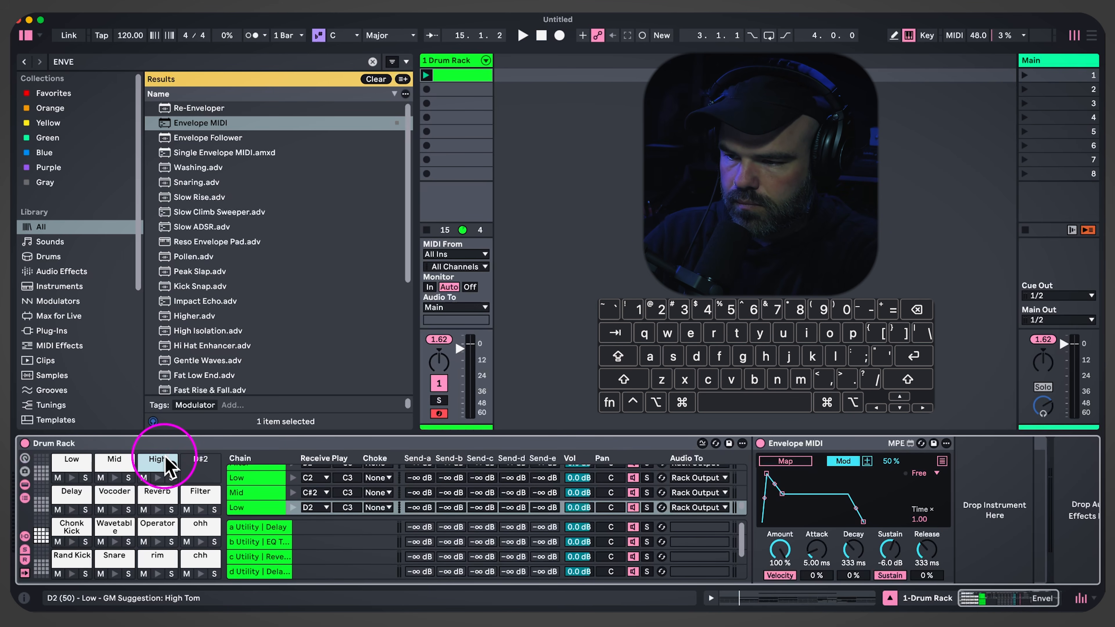
# Turn off Velocity on the Low pad's envelope and set Attack to 0.10 ms, Sustain to 0.0 dB and Release to 55.4 ms
pyautogui.click(74, 461)
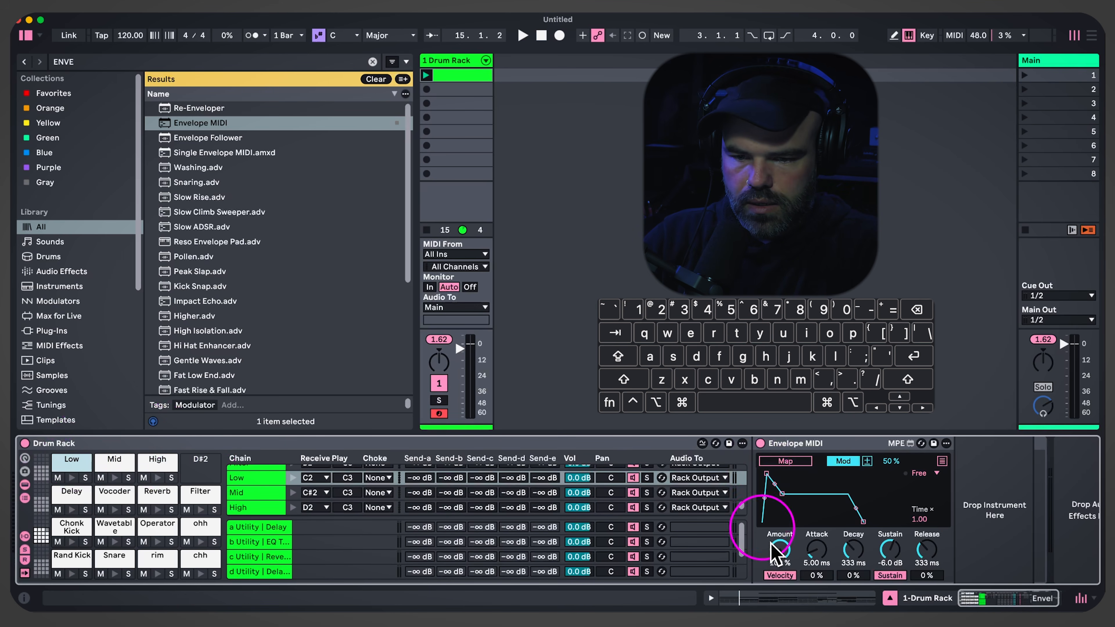
pyautogui.click(774, 575)
pyautogui.moveTo(816, 549); pyautogui.dragTo(815, 571)
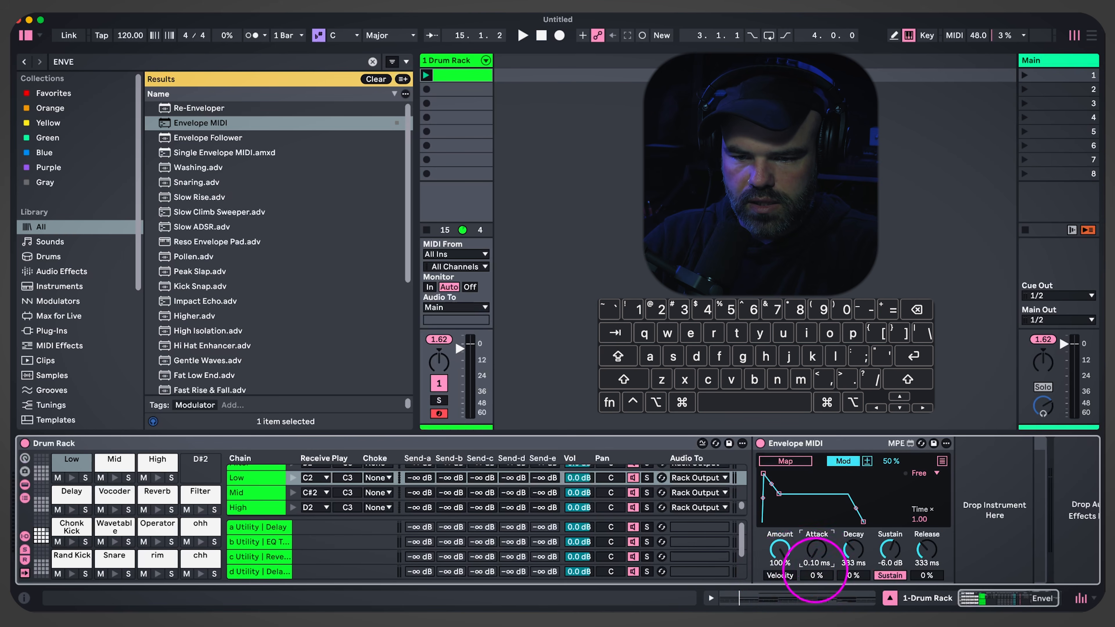
pyautogui.moveTo(887, 559); pyautogui.dragTo(897, 569)
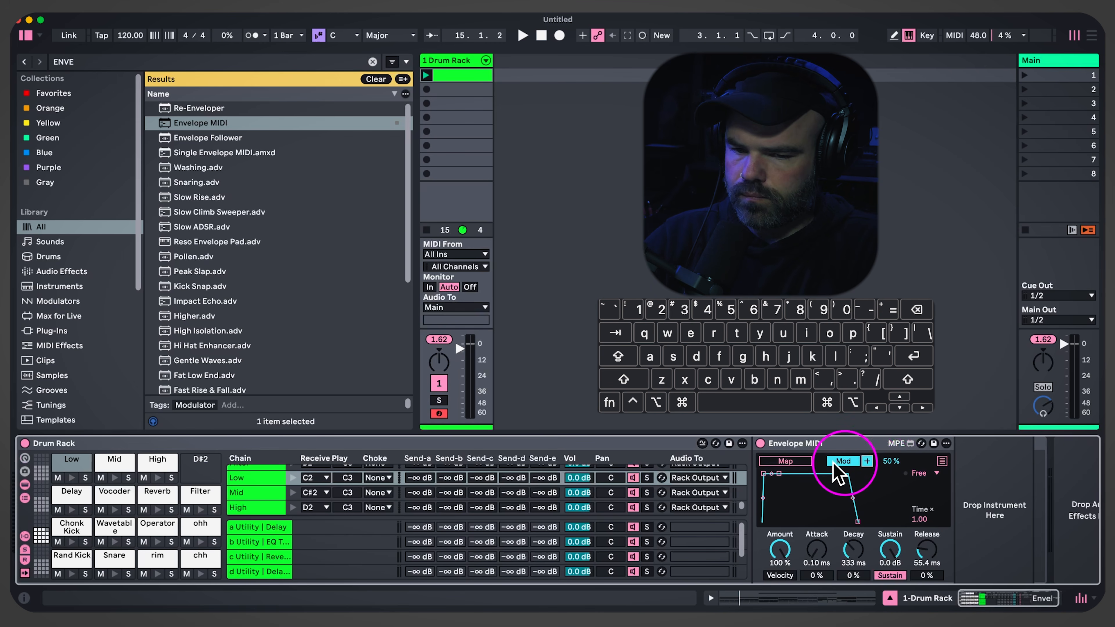
# Map the Low pad's envelope to the Low band Amount of Roar on return chain e
pyautogui.click(797, 459)
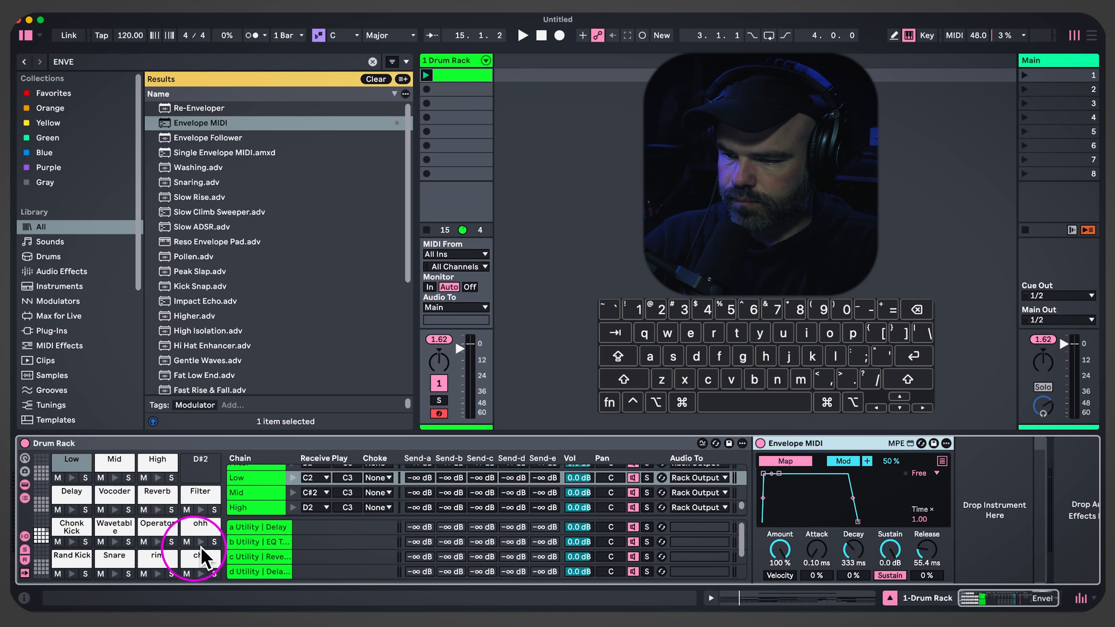
pyautogui.scroll(-2, 269, 568)
pyautogui.click(267, 560)
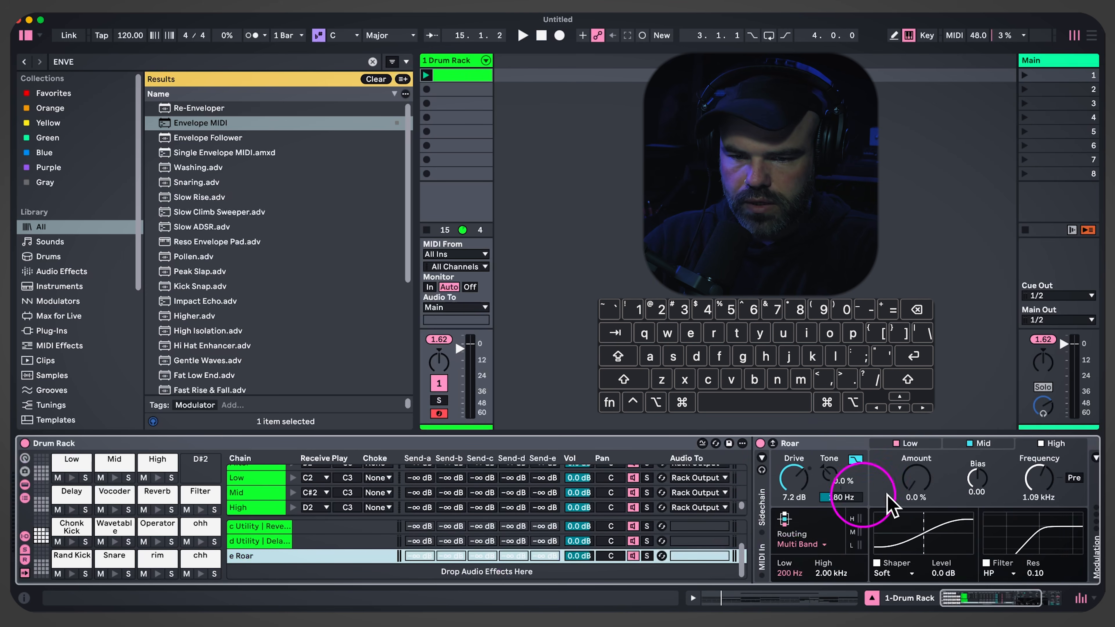
pyautogui.click(933, 441)
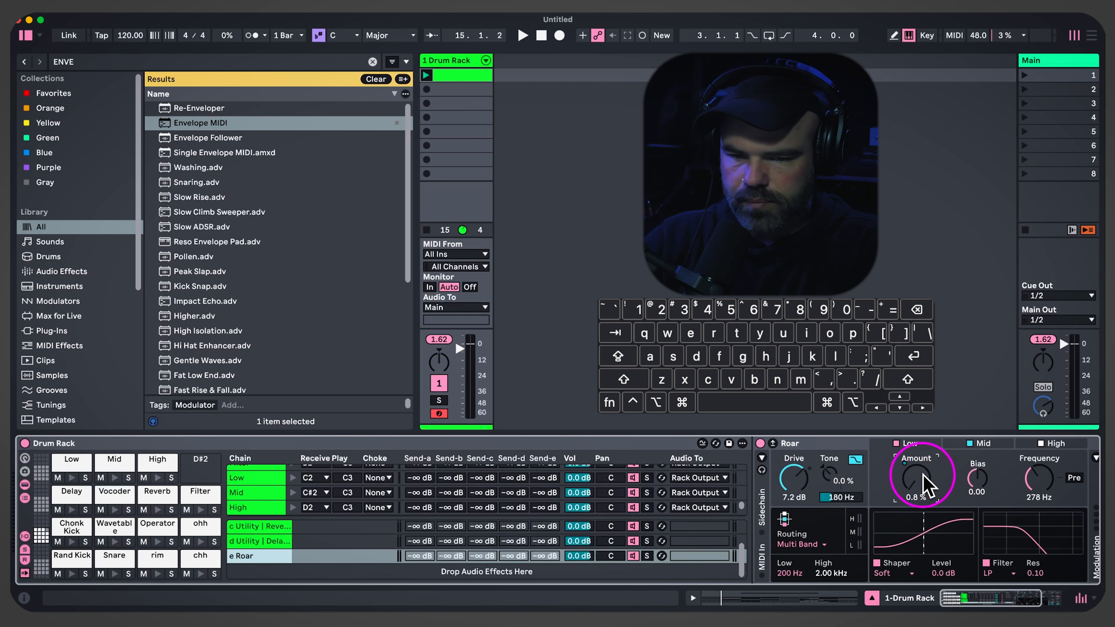
# Replace the Mid pad's Envelope MIDI with a copy of the Low pad's adjusted one
pyautogui.click(115, 460)
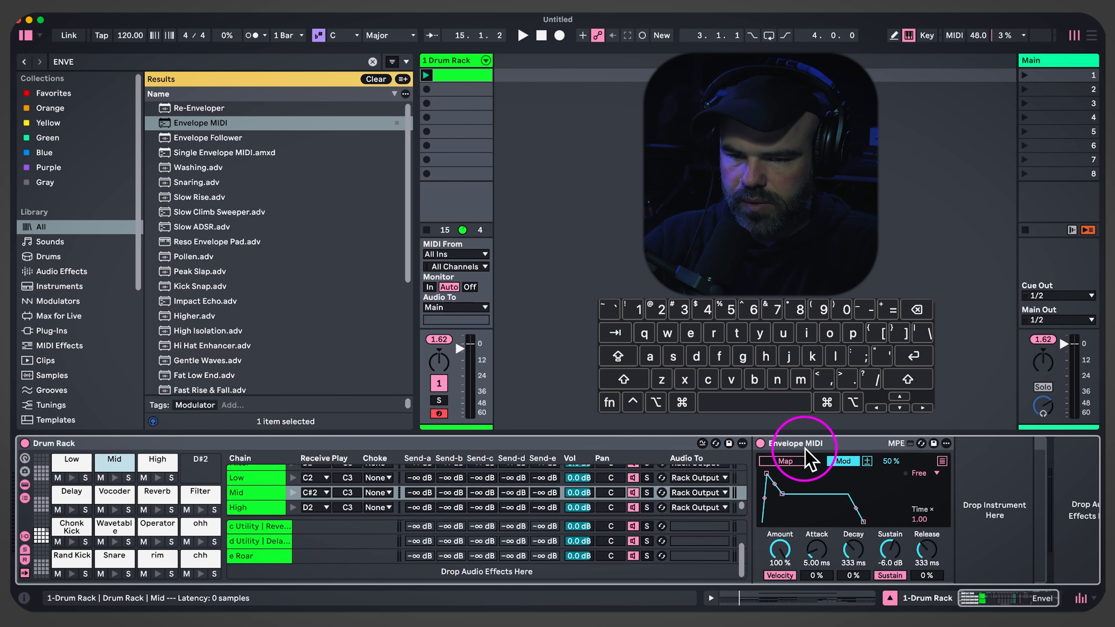
pyautogui.click(804, 445)
pyautogui.press('BackSpace')
pyautogui.press('super+v')
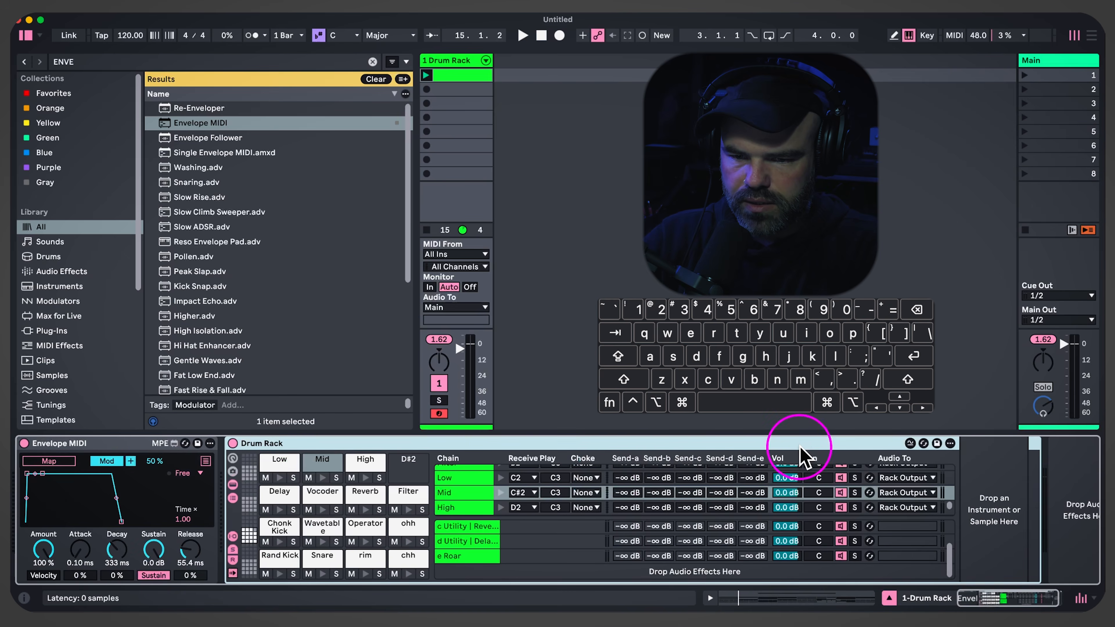
pyautogui.press('super+z')
pyautogui.click(806, 488)
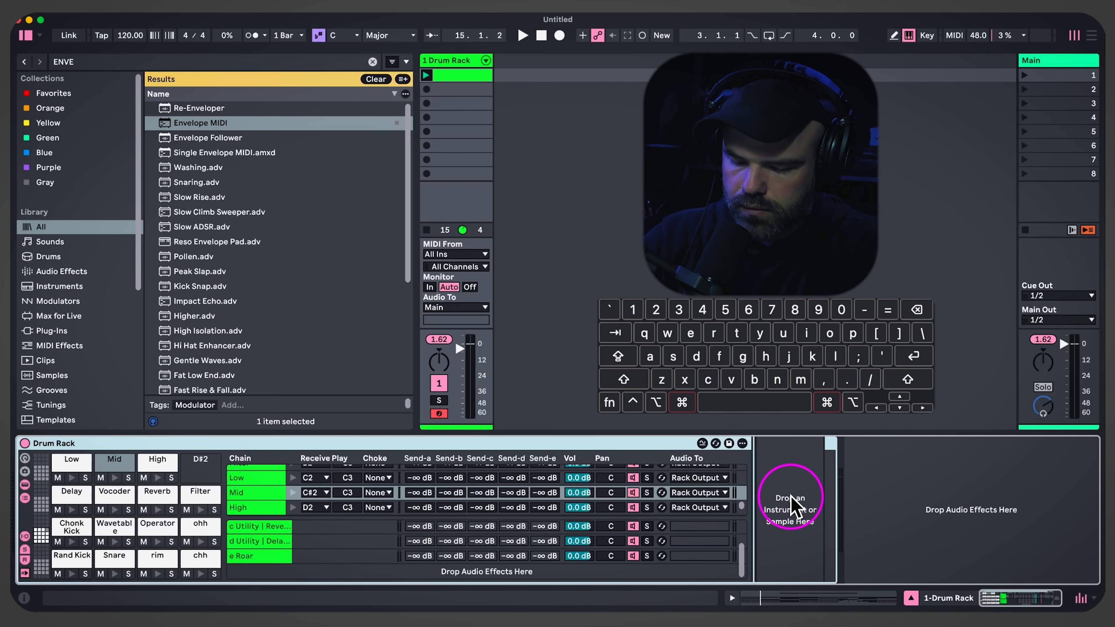
pyautogui.press('super+v')
# Replace the High pad's Envelope MIDI with a copy of the adjusted one from the Low pad
pyautogui.click(157, 460)
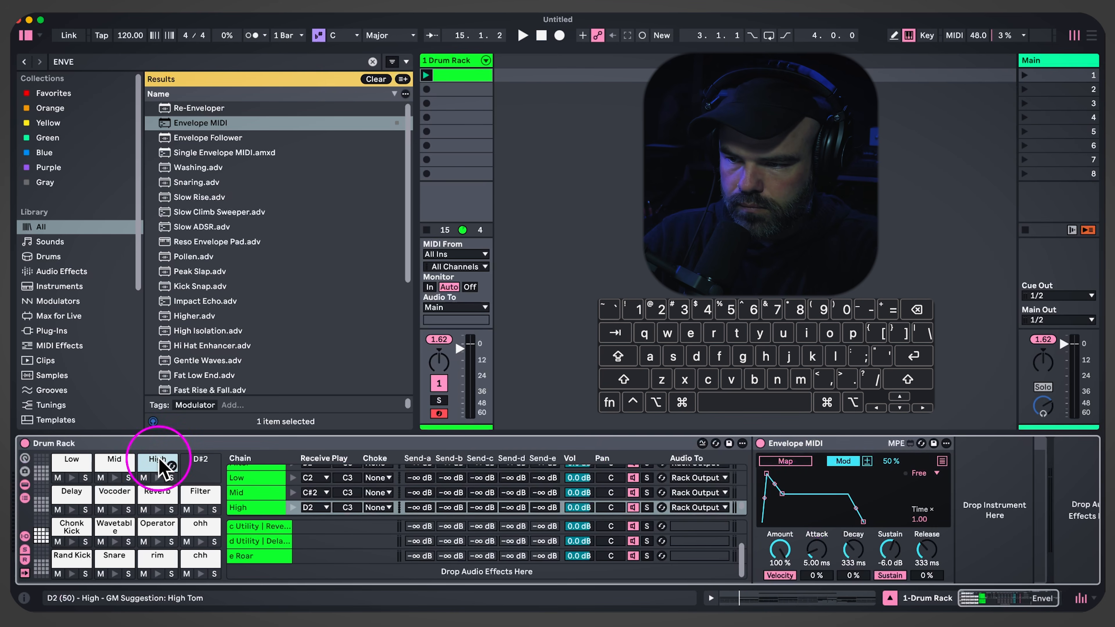
pyautogui.click(797, 444)
pyautogui.press('BackSpace')
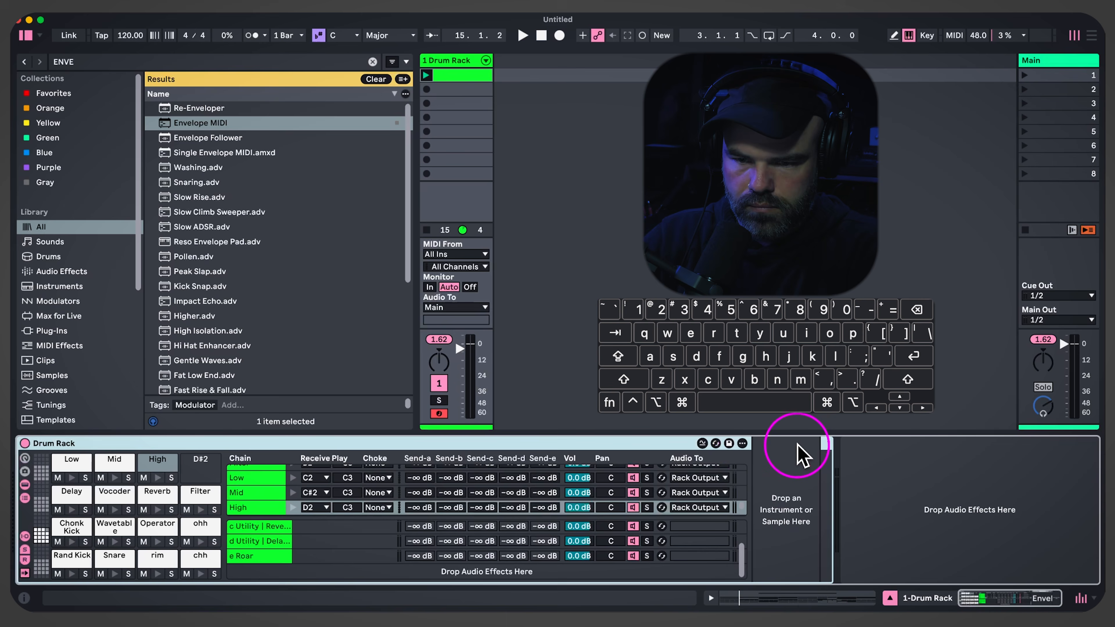
pyautogui.click(796, 442)
pyautogui.press('super+v')
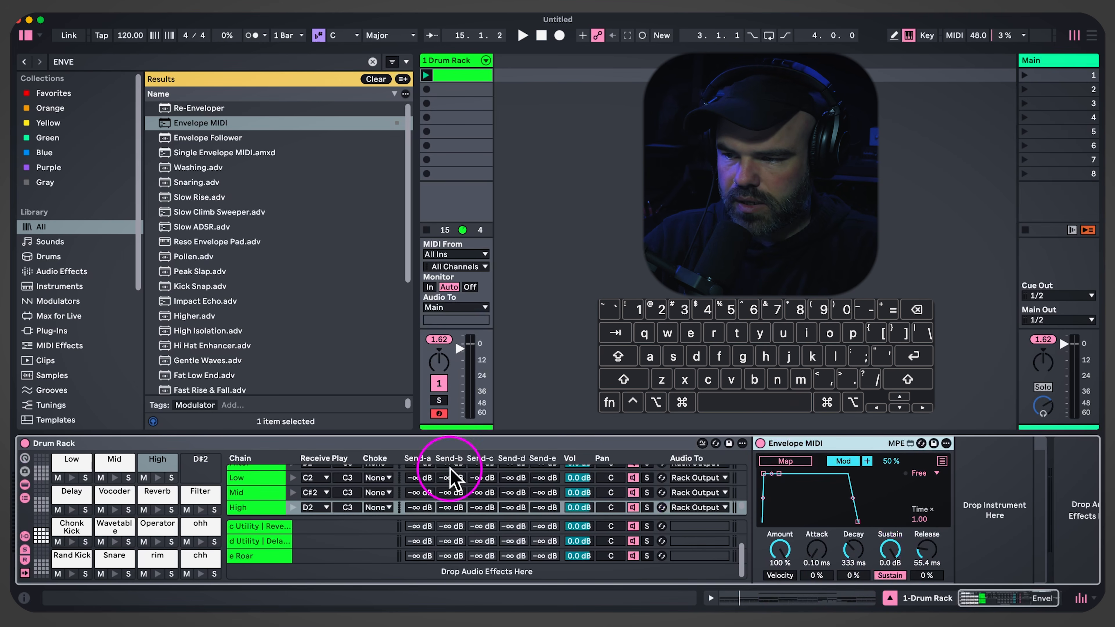
# Map the Mid pad's envelope to the Mid band Amount of Roar on return chain e
pyautogui.click(117, 461)
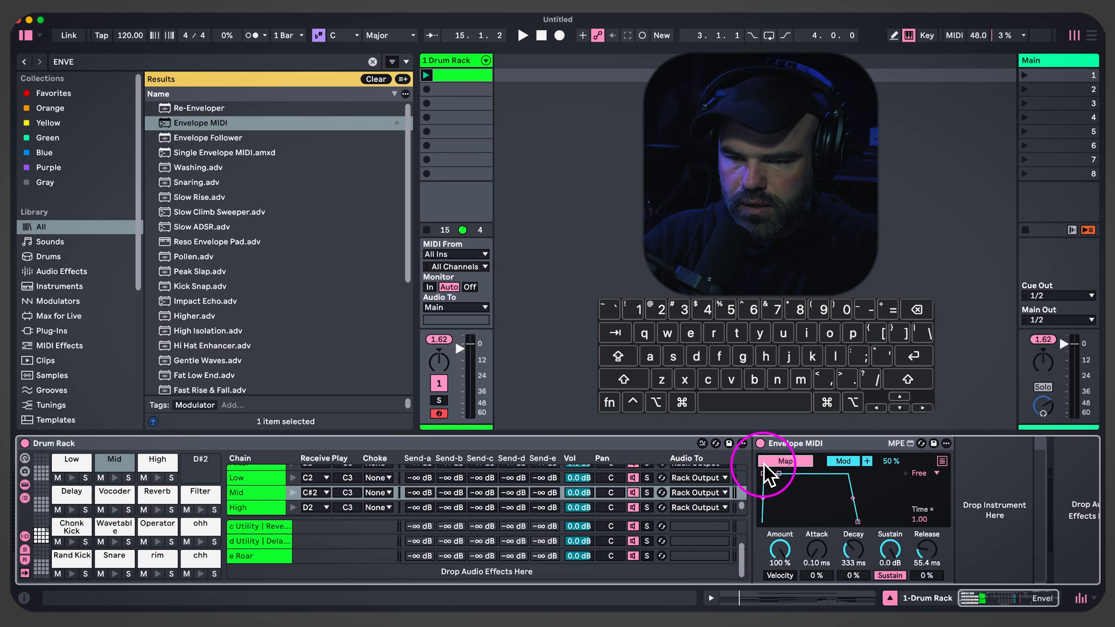
pyautogui.click(277, 556)
pyautogui.hscroll(5, 856, 532)
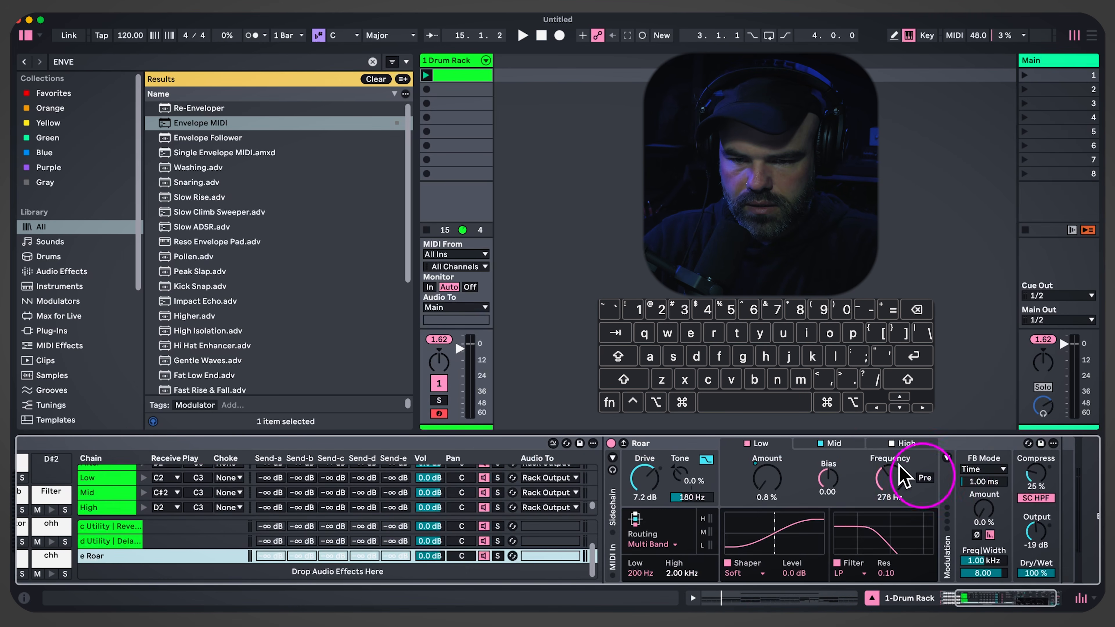
pyautogui.click(849, 444)
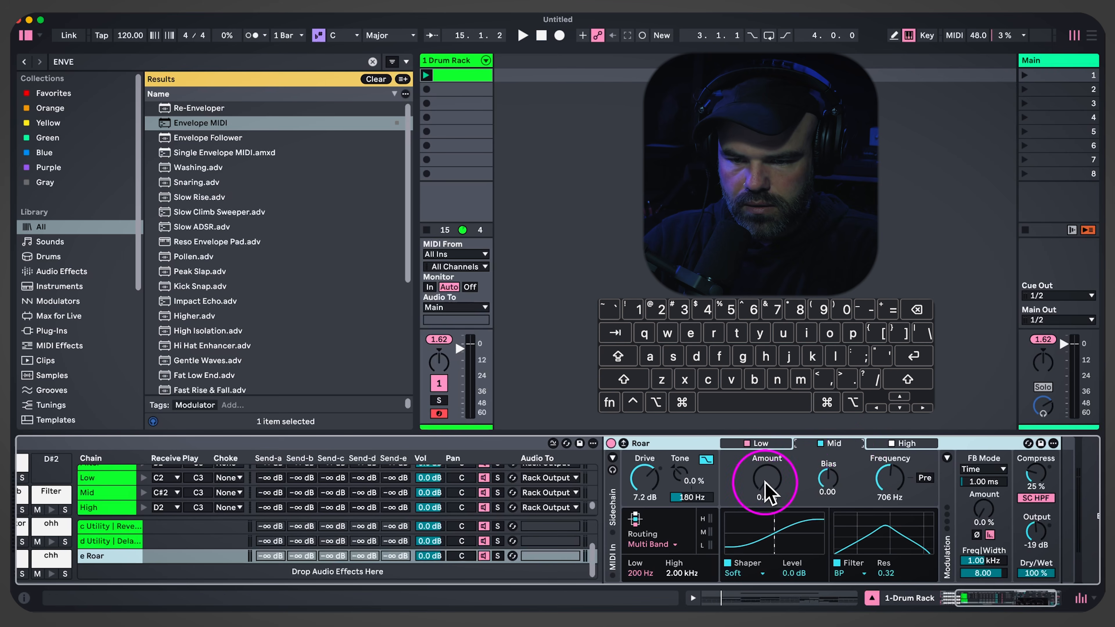
pyautogui.hscroll(-5, 439, 510)
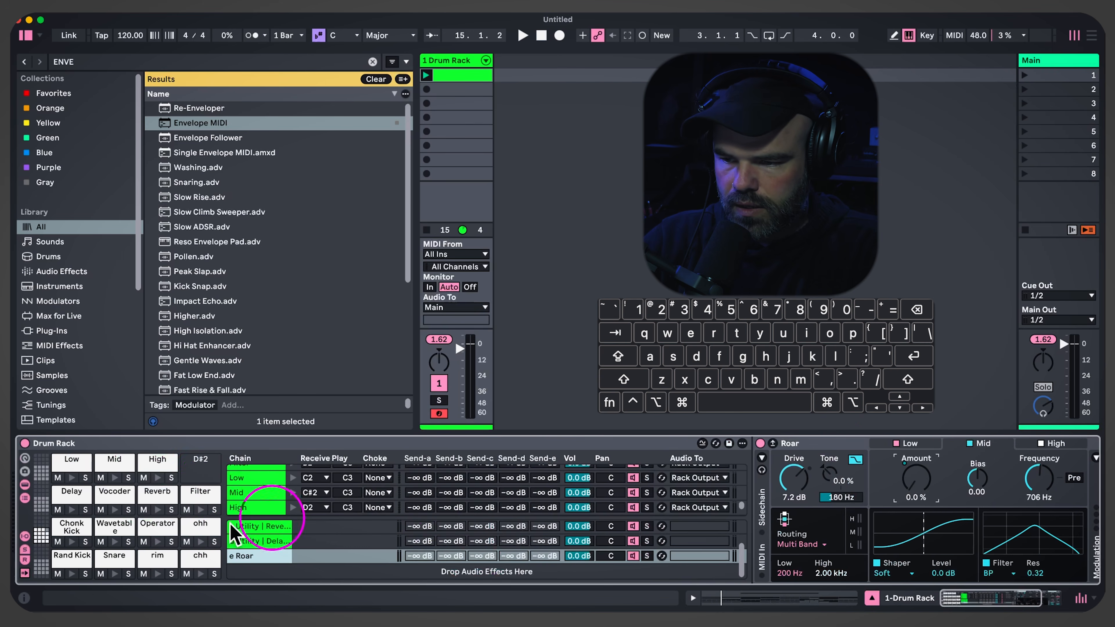
# Map the High pad's envelope to the High band Amount of Roar on return chain e and set Roar's Drive to 3.7 dB
pyautogui.click(160, 459)
pyautogui.click(246, 556)
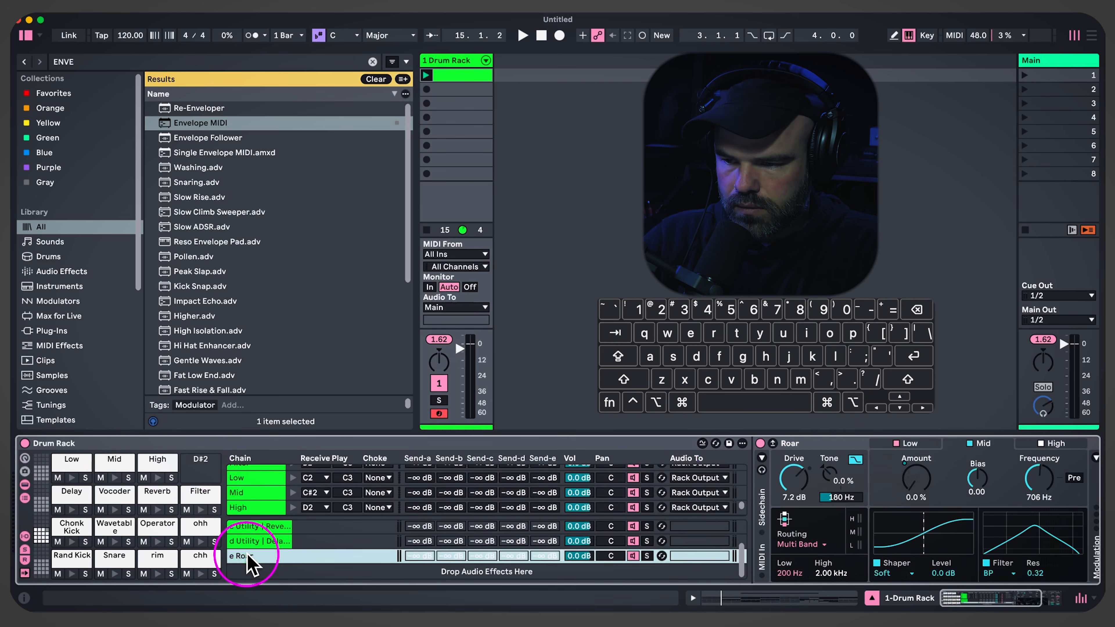
pyautogui.click(1070, 446)
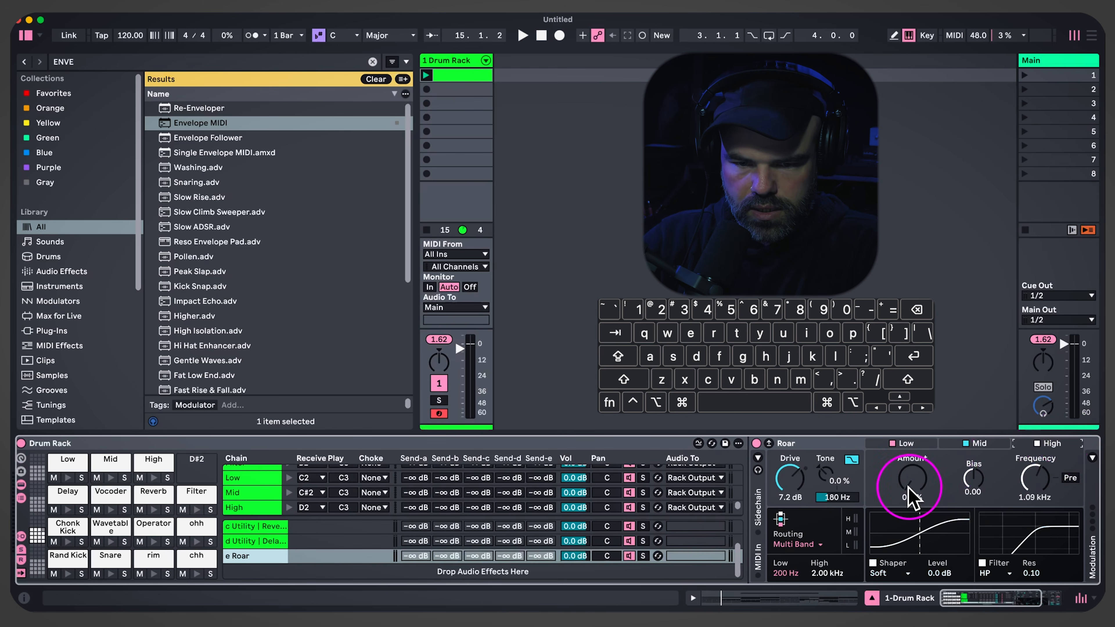
pyautogui.hscroll(5, 948, 496)
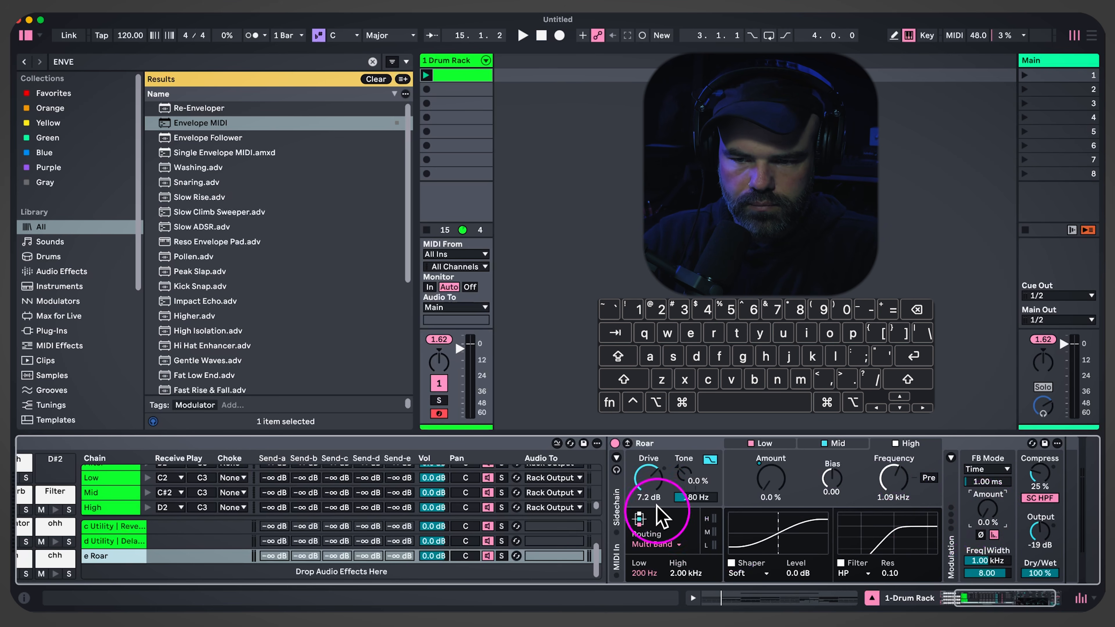
pyautogui.moveTo(653, 488); pyautogui.dragTo(654, 496)
pyautogui.hscroll(-3, 462, 547)
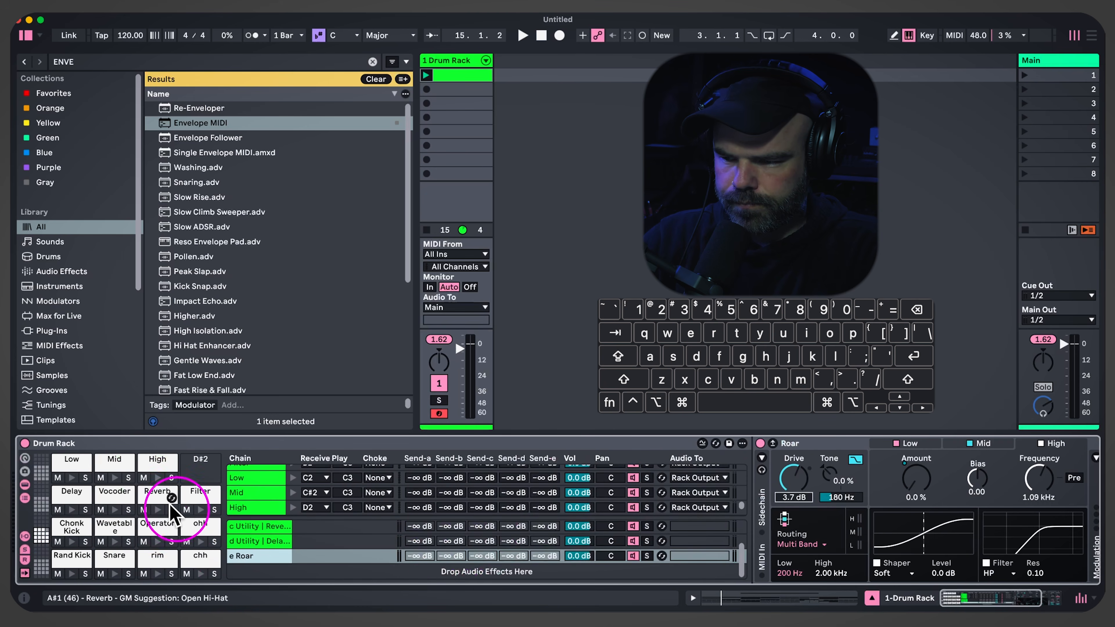
# Start playback, open the drum clip and delete its long Filter note
pyautogui.press('space')
pyautogui.doubleClick(459, 76)
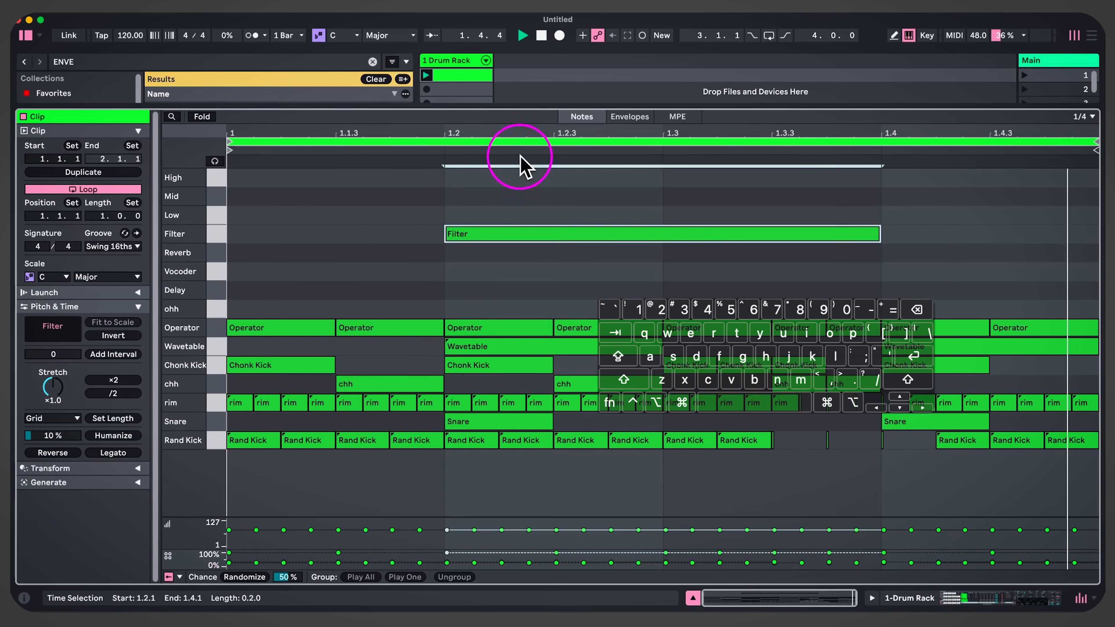
pyautogui.press('BackSpace')
# Add quarter notes on a 1/4 grid: Low on beat 1, Mid on beat 2, High on beat 3 and Mid on beat 4
pyautogui.press('super+2')
pyautogui.click(307, 225)
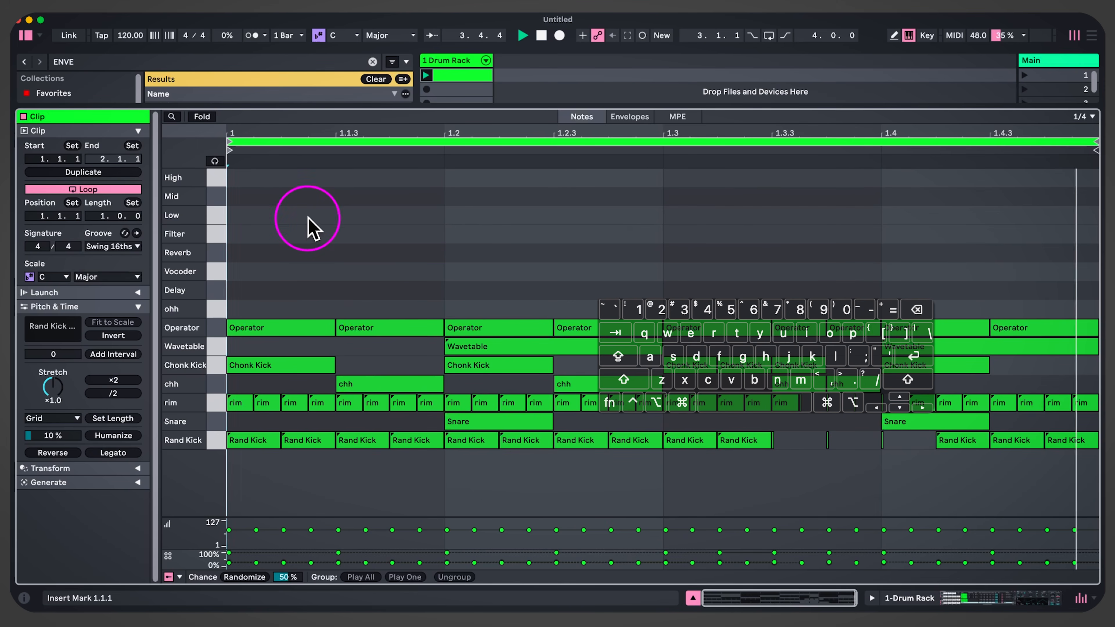
pyautogui.press('super+1')
pyautogui.doubleClick(310, 219)
pyautogui.doubleClick(589, 199)
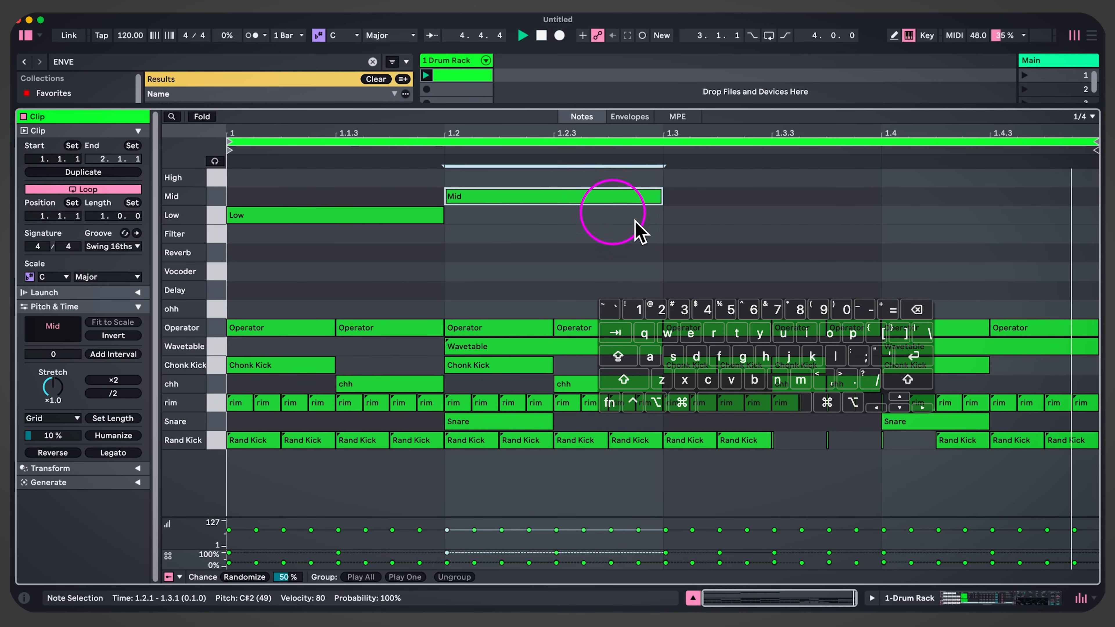
pyautogui.doubleClick(764, 179)
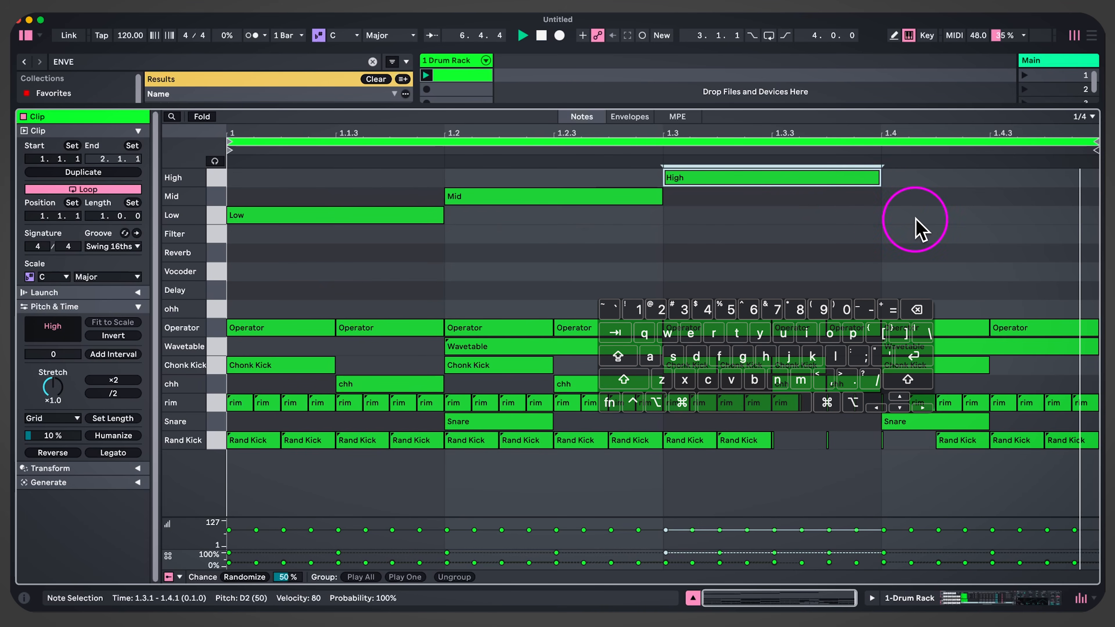
pyautogui.doubleClick(908, 196)
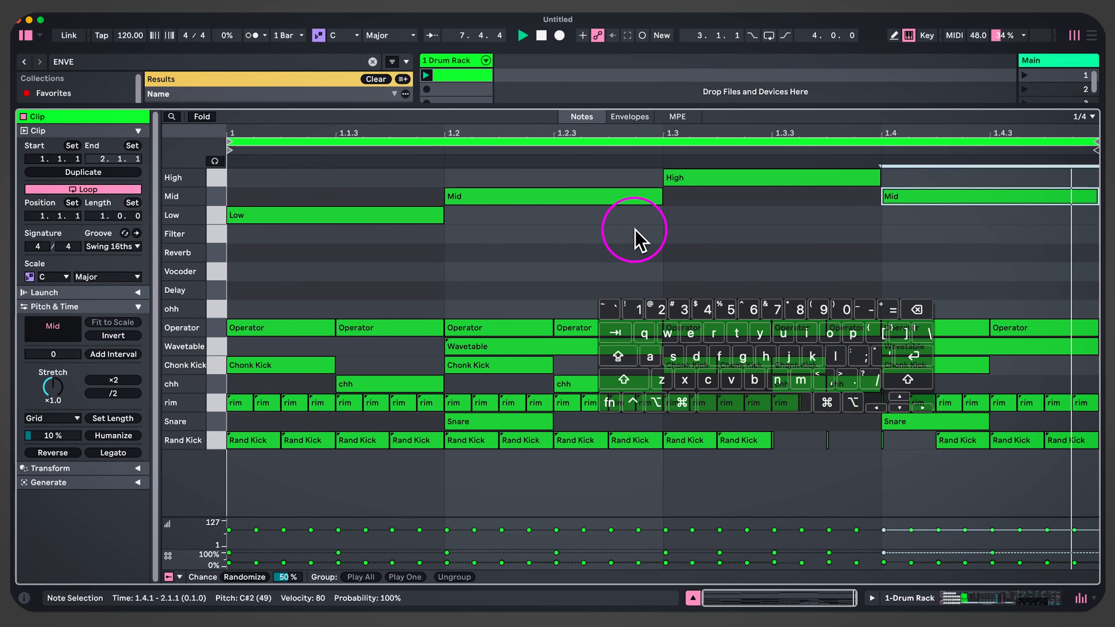
# Raise the modulation depth of the Mid pad's envelope to about 71% and the High pad's envelope to 68%
pyautogui.doubleClick(459, 62)
pyautogui.hscroll(4, 752, 519)
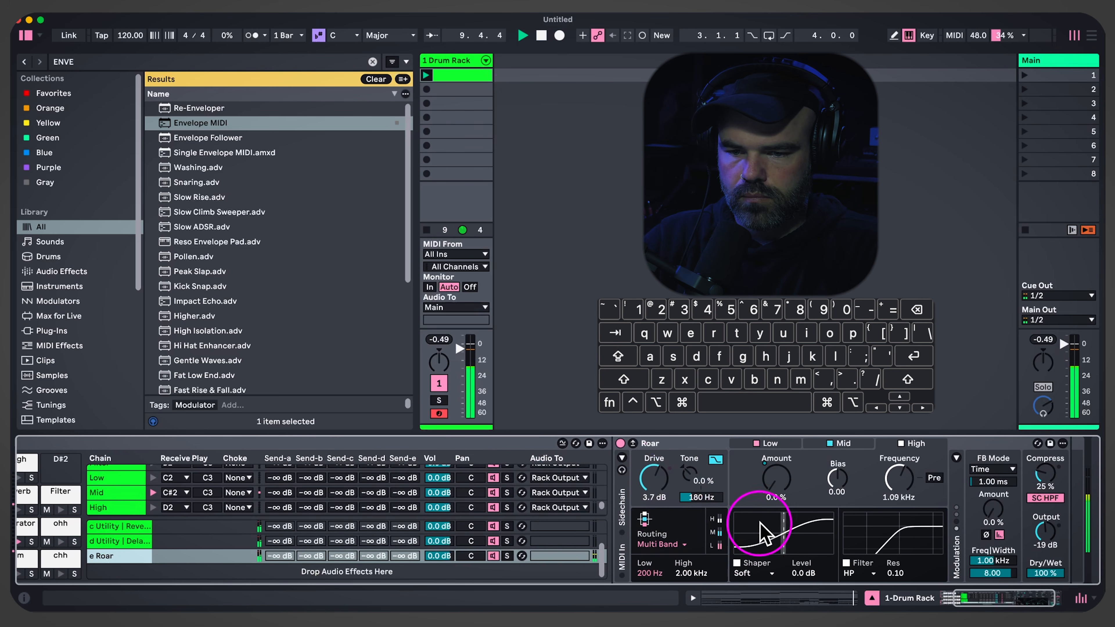
pyautogui.hscroll(-5, 386, 523)
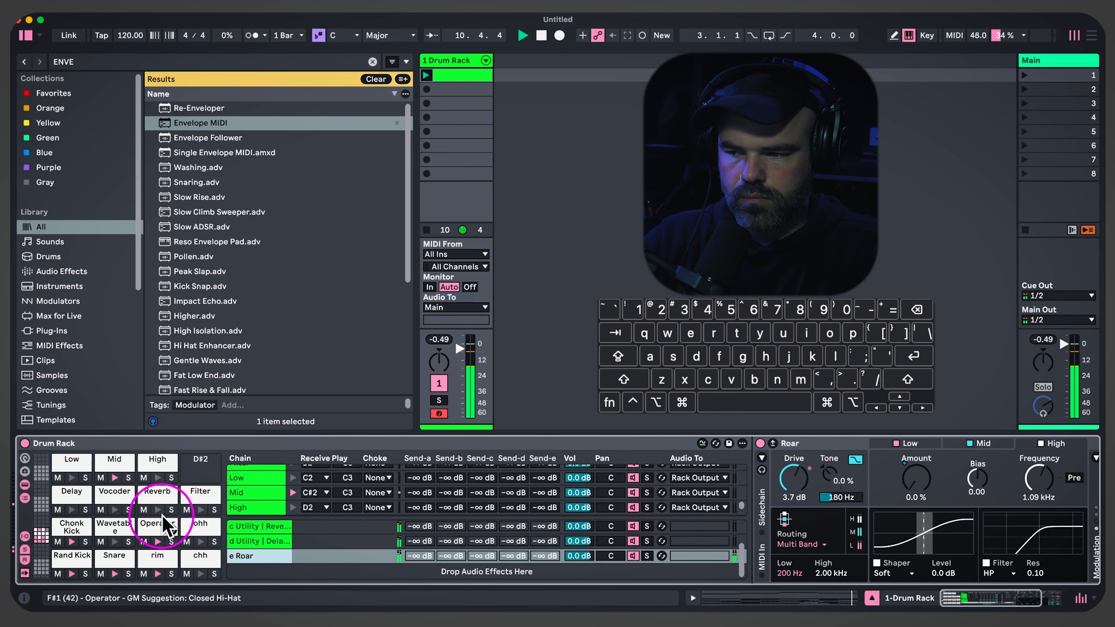
pyautogui.click(65, 467)
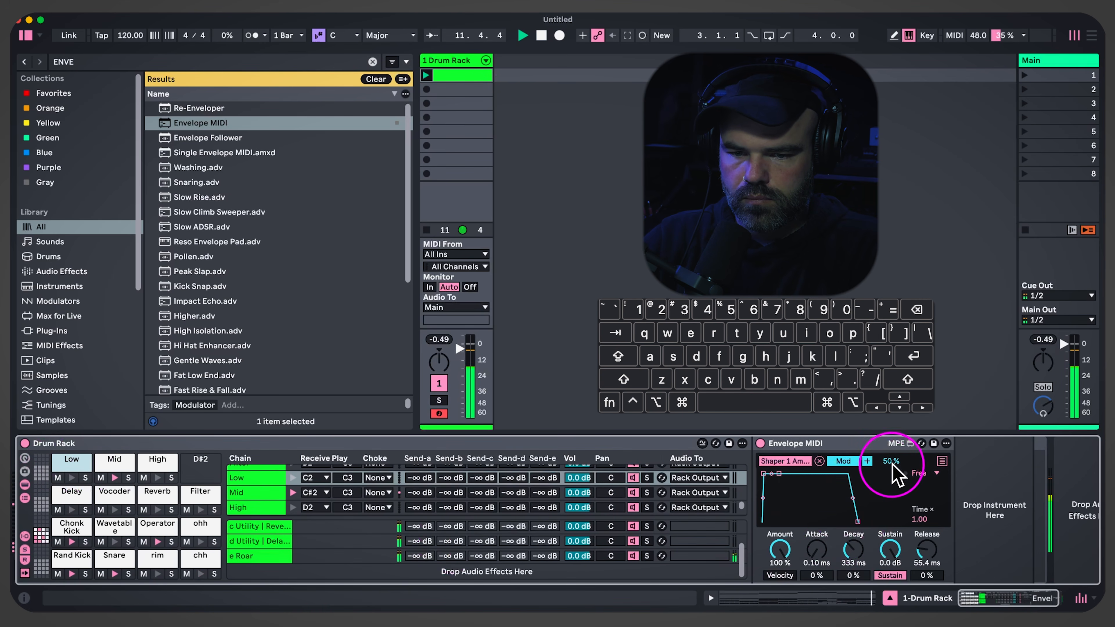
pyautogui.click(113, 458)
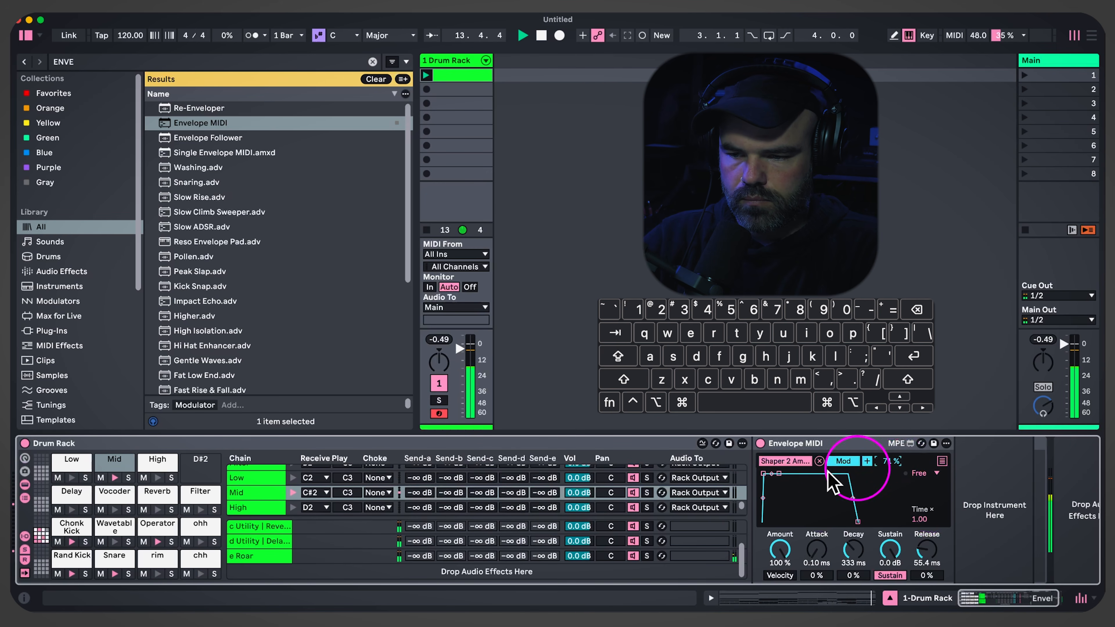
pyautogui.click(157, 459)
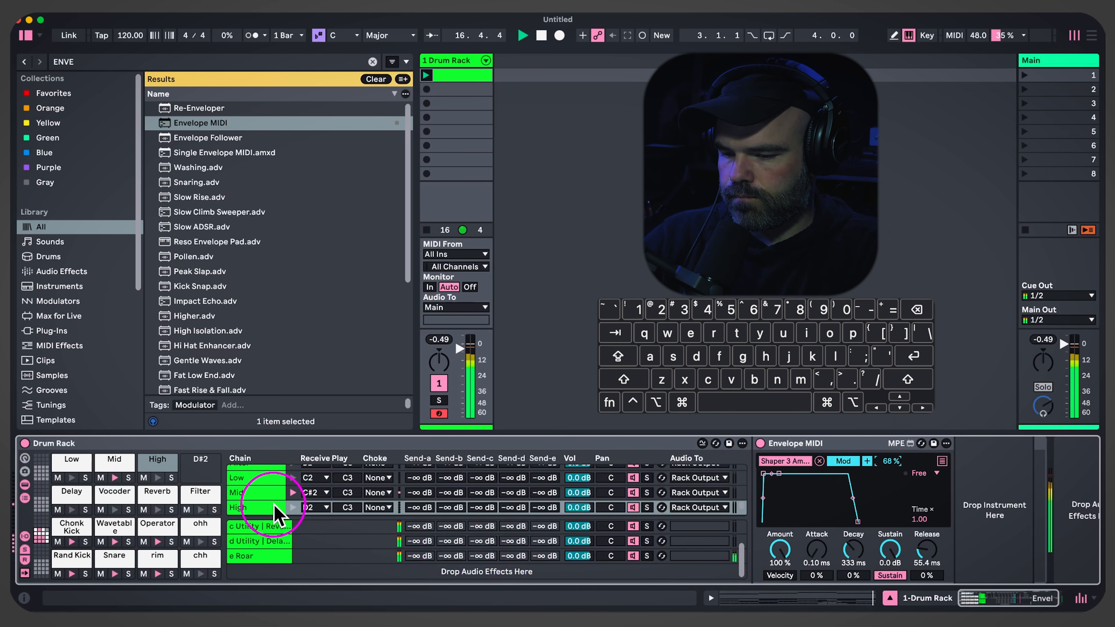
# Route the Rand Kick, Snare, rim and chh chains together to Rack Output
pyautogui.scroll(2, 298, 540)
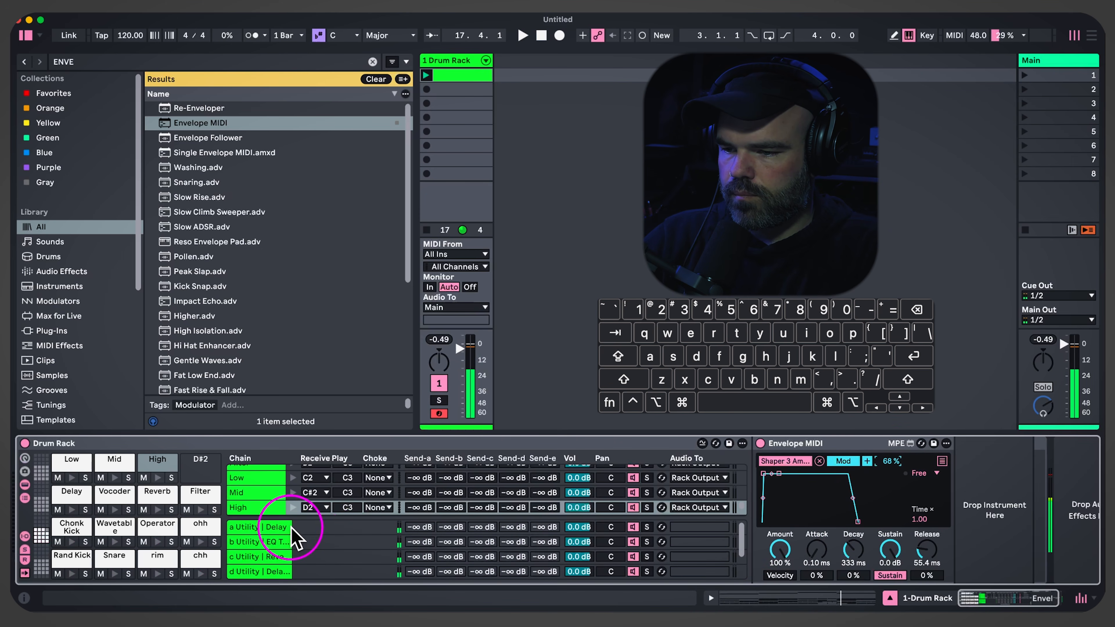
pyautogui.scroll(5, 263, 490)
pyautogui.scroll(-4, 262, 490)
pyautogui.scroll(1, 261, 490)
pyautogui.click(261, 491)
pyautogui.scroll(3, 261, 488)
pyautogui.keyDown('shift'); pyautogui.click(262, 473); pyautogui.keyUp('shift')
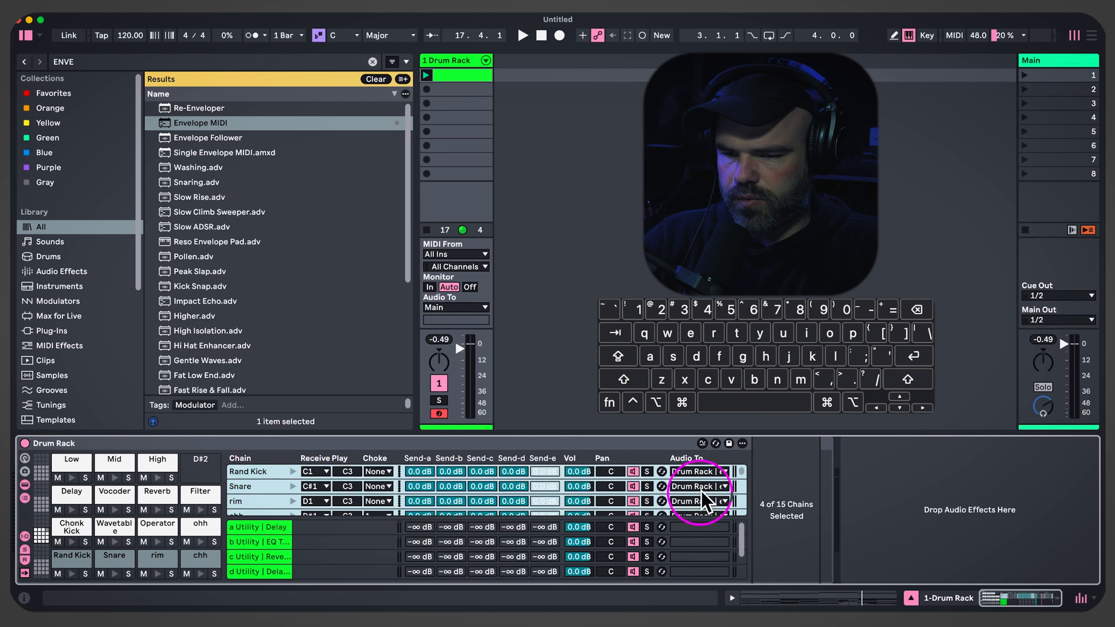
pyautogui.click(713, 471)
pyautogui.click(716, 488)
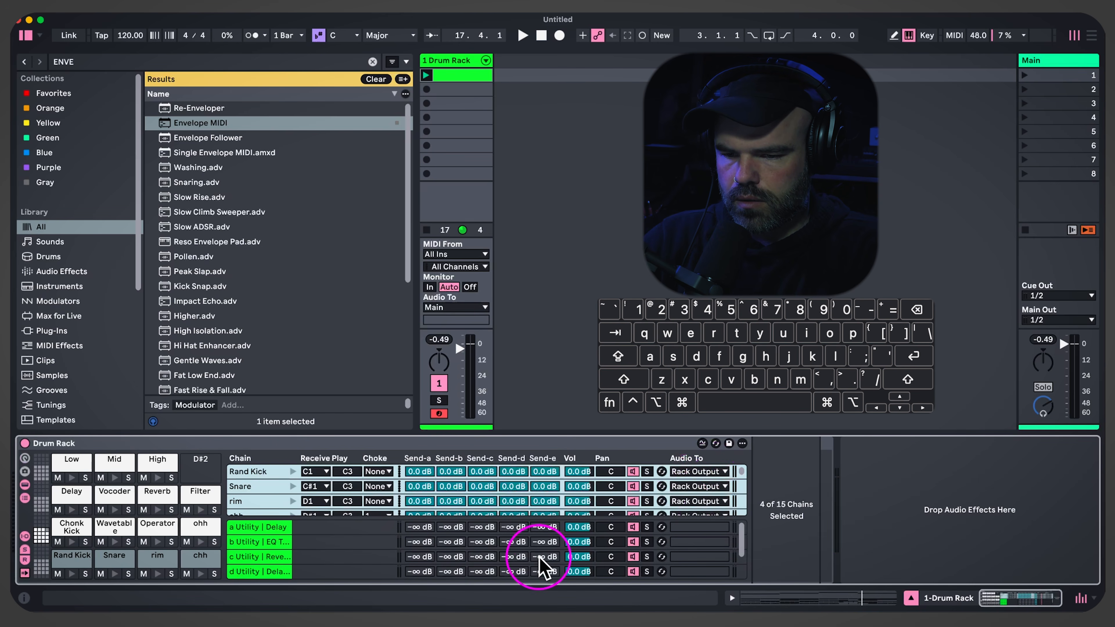
# During playback, set Roar's Drive to 11 dB and feedback Amount to 1.6% on return chain e, and show its Mid band
pyautogui.press('space')
pyautogui.click(259, 572)
pyautogui.hscroll(3, 812, 567)
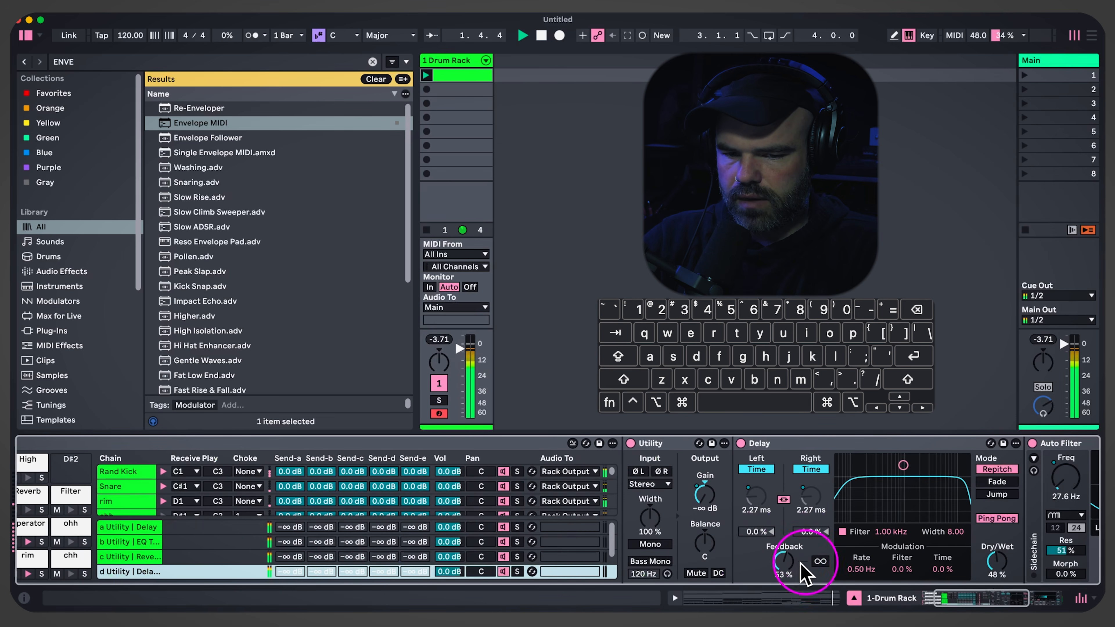
pyautogui.scroll(-3, 234, 567)
pyautogui.click(202, 558)
pyautogui.hscroll(3, 774, 530)
pyautogui.moveTo(582, 484)
pyautogui.mouseDown()
pyautogui.moveTo(582, 467)
pyautogui.moveTo(582, 486)
pyautogui.mouseUp()
pyautogui.moveTo(926, 512); pyautogui.dragTo(927, 510)
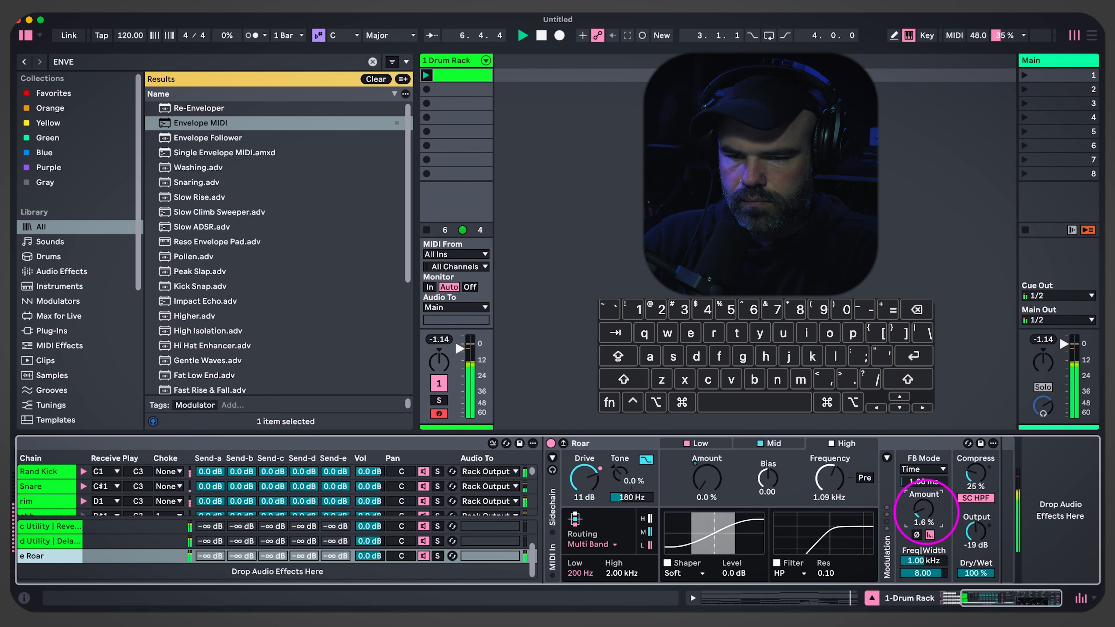
pyautogui.click(795, 447)
pyautogui.click(831, 478)
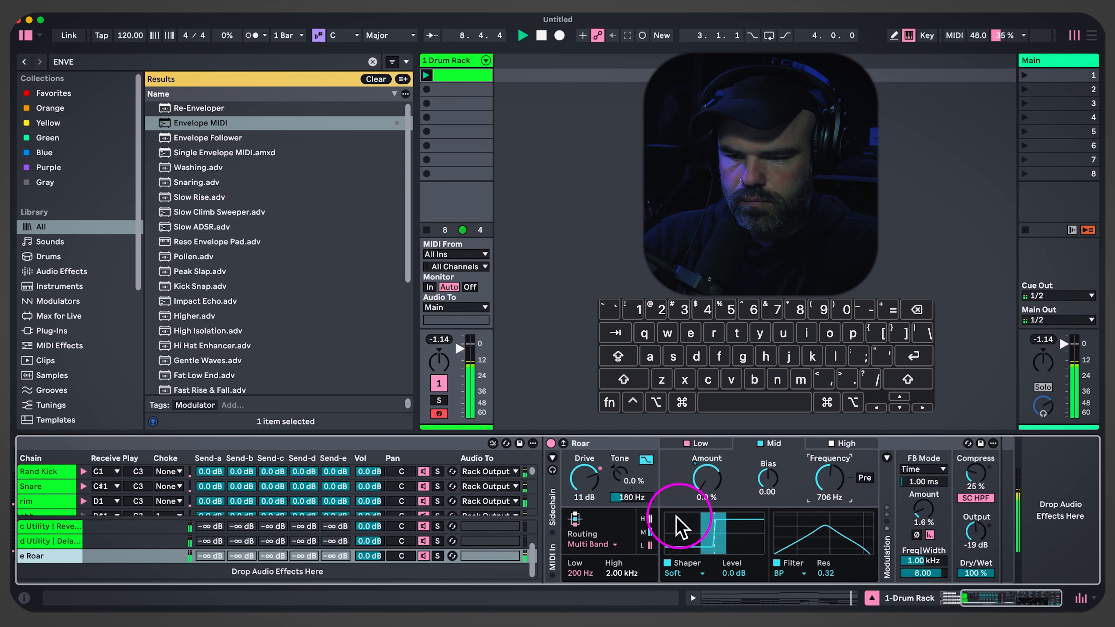
pyautogui.hscroll(-5, 685, 523)
pyautogui.hscroll(5, 684, 536)
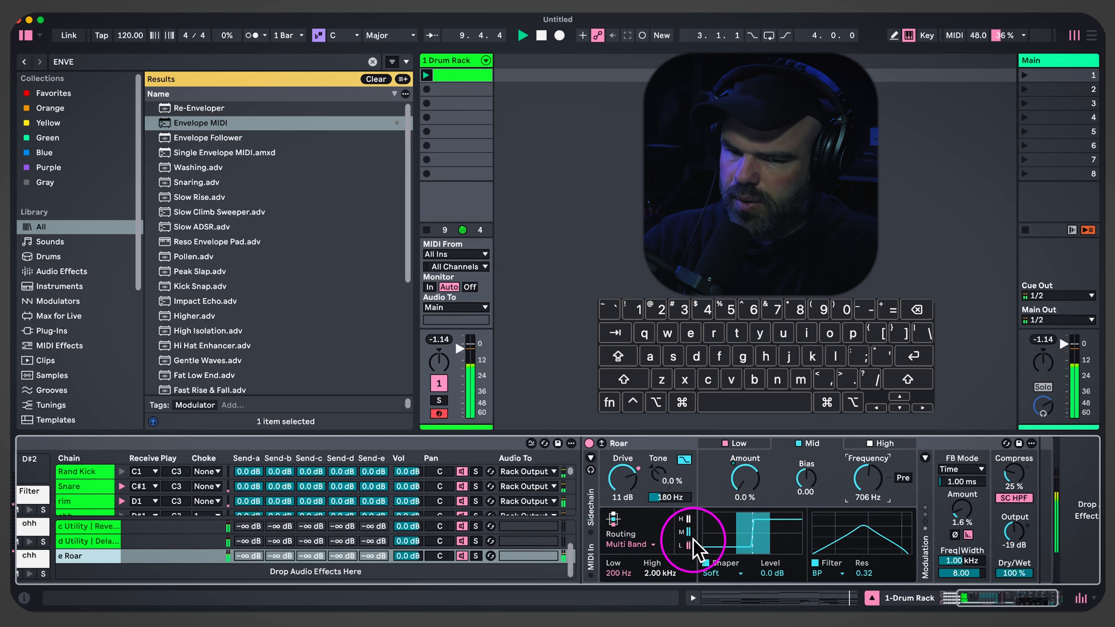
# Search the browser for "drum" and try to insert a Drum Rack after Roar on return chain e
pyautogui.press('super+f')
pyautogui.write('drum')
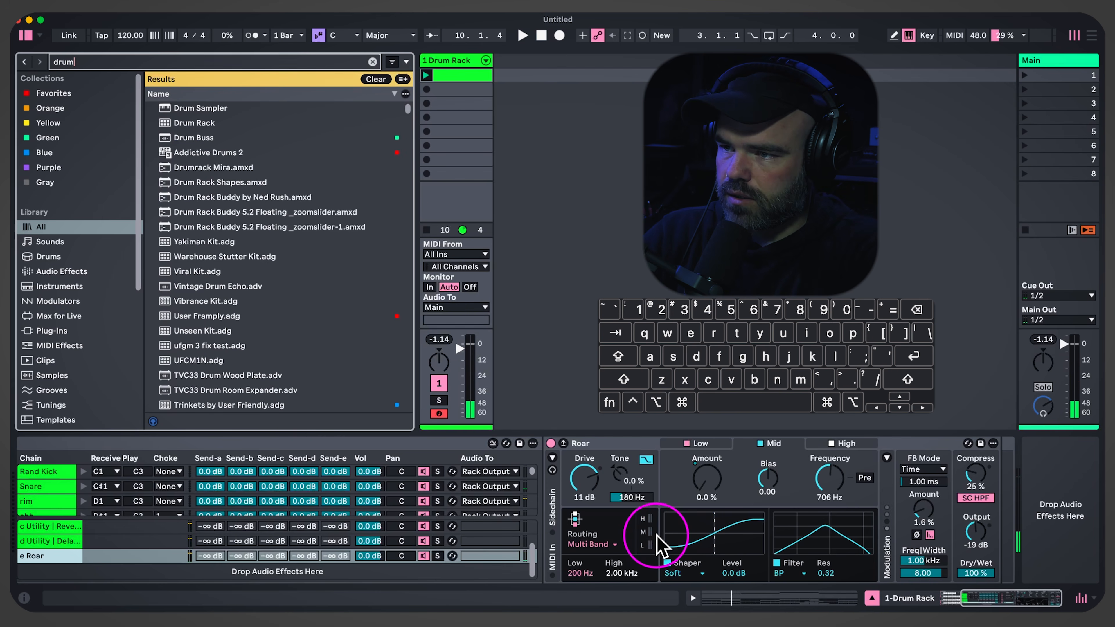
pyautogui.moveTo(231, 128); pyautogui.dragTo(1007, 510)
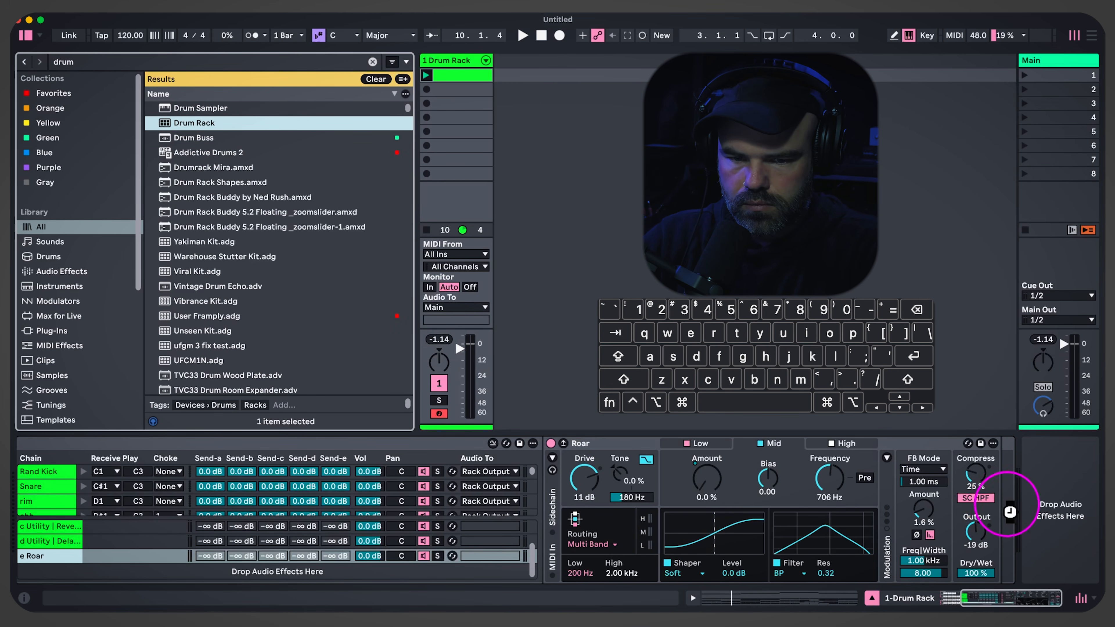
pyautogui.moveTo(1009, 498); pyautogui.dragTo(1014, 510)
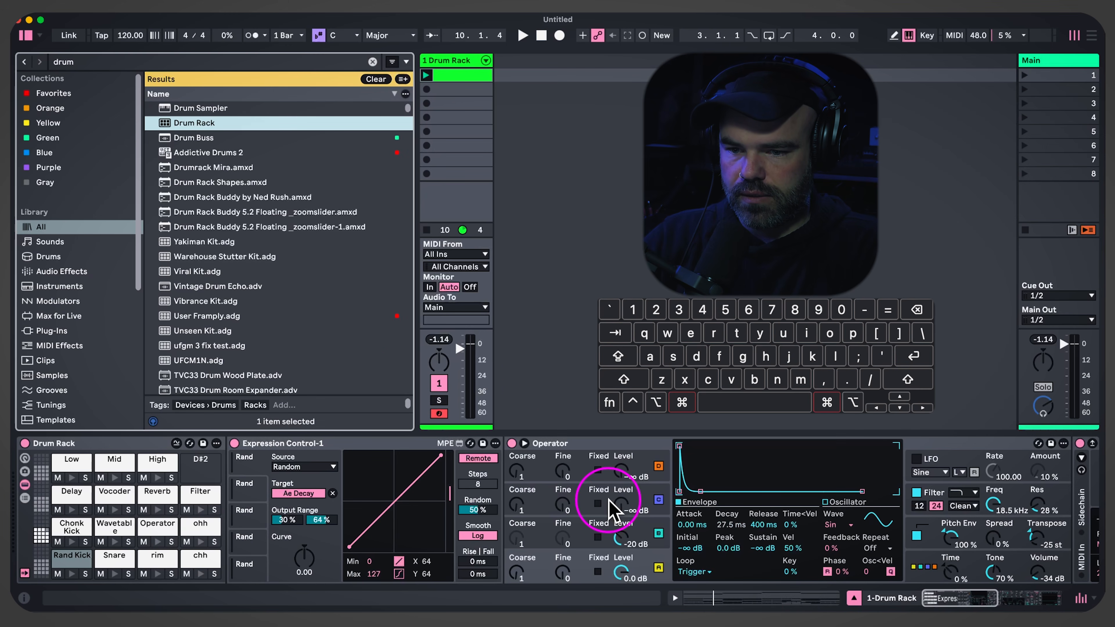
# Play the clip briefly while reviewing the Rand Kick chain's devices, and show the rack's chain list
pyautogui.hscroll(1, 610, 510)
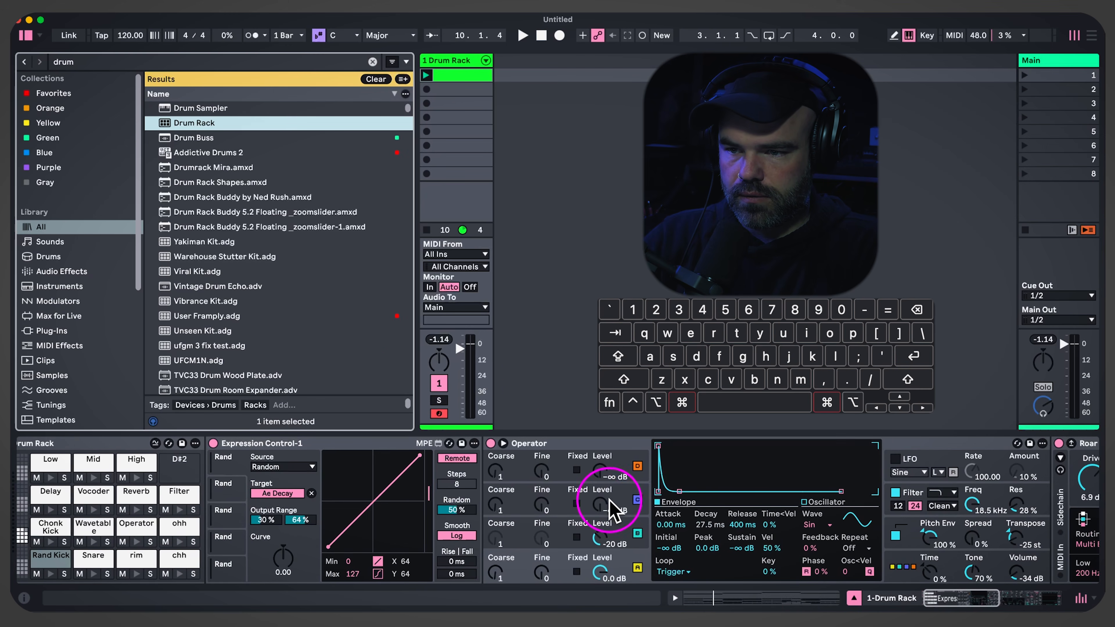
pyautogui.press('space')
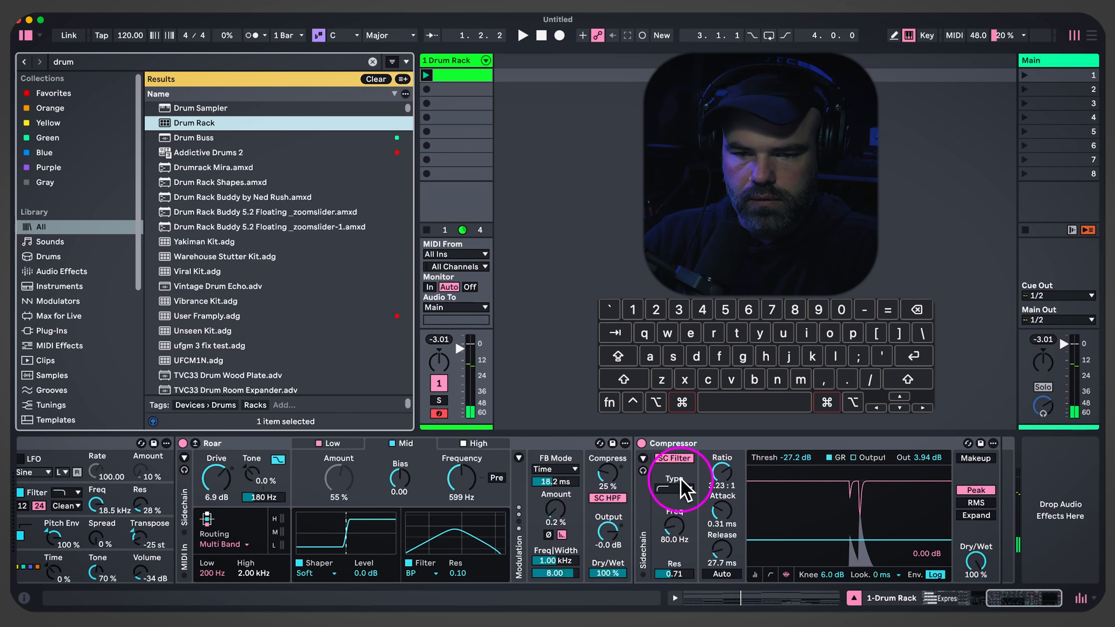
pyautogui.hscroll(-10, 684, 490)
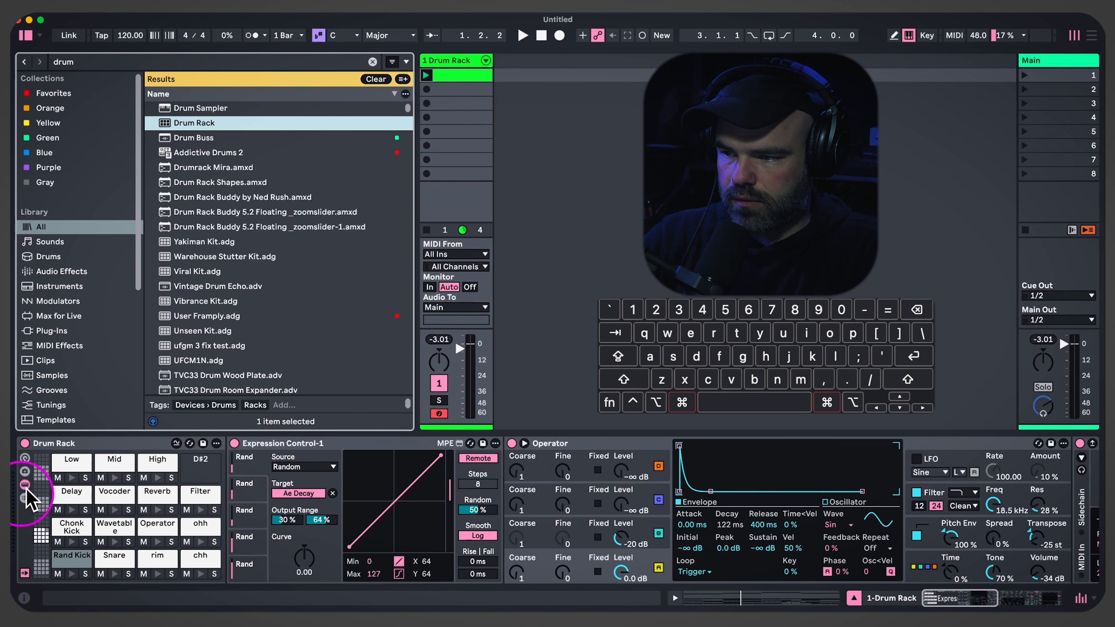
pyautogui.click(25, 499)
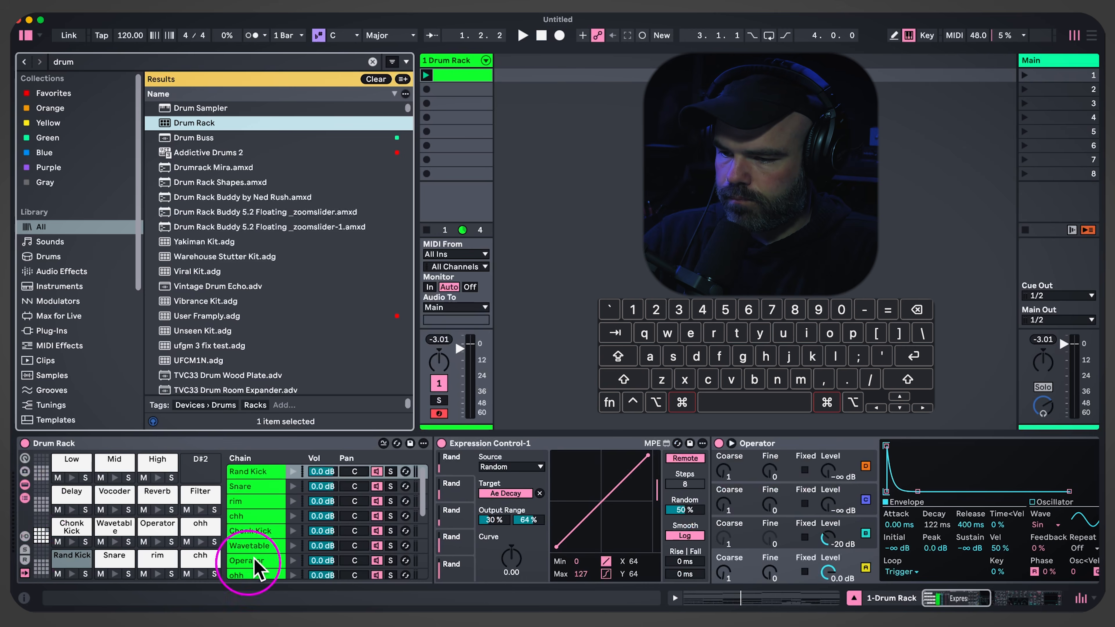
# Show the Drum Rack's input/output, send and return sections, and open the Roar return chain e
pyautogui.click(25, 536)
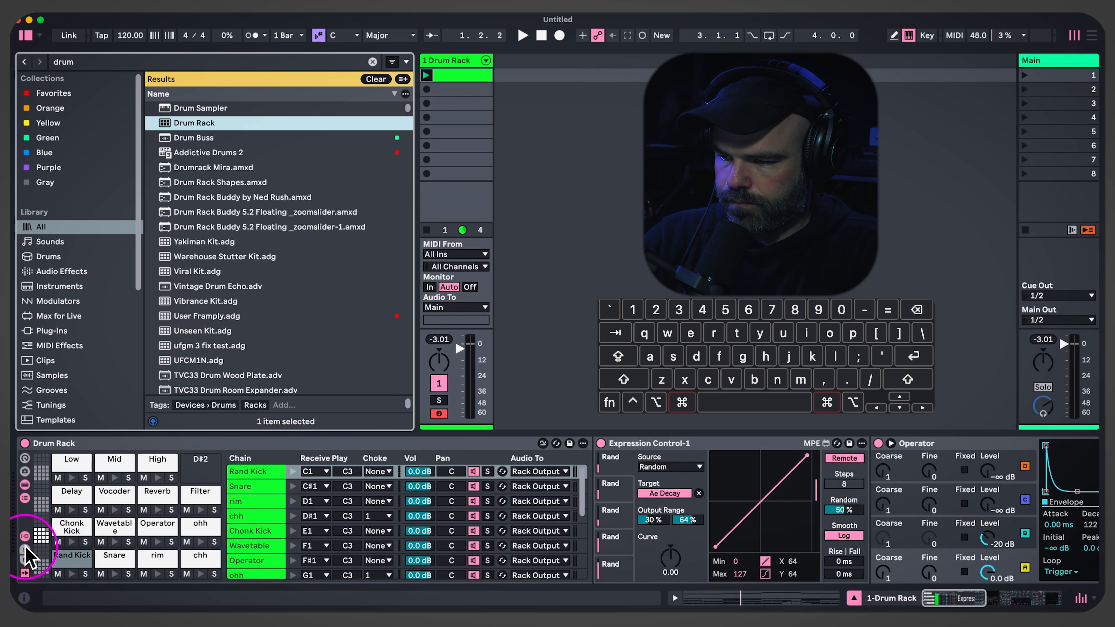
pyautogui.click(25, 549)
pyautogui.click(25, 560)
pyautogui.click(282, 571)
pyautogui.scroll(-3, 281, 564)
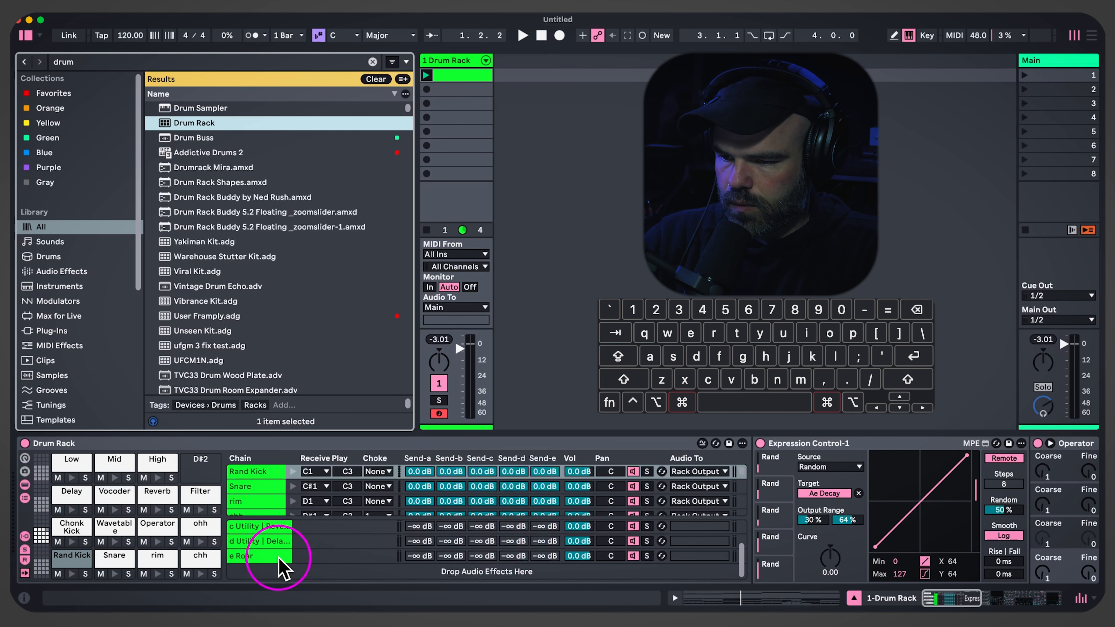
pyautogui.click(272, 555)
pyautogui.hscroll(5, 805, 546)
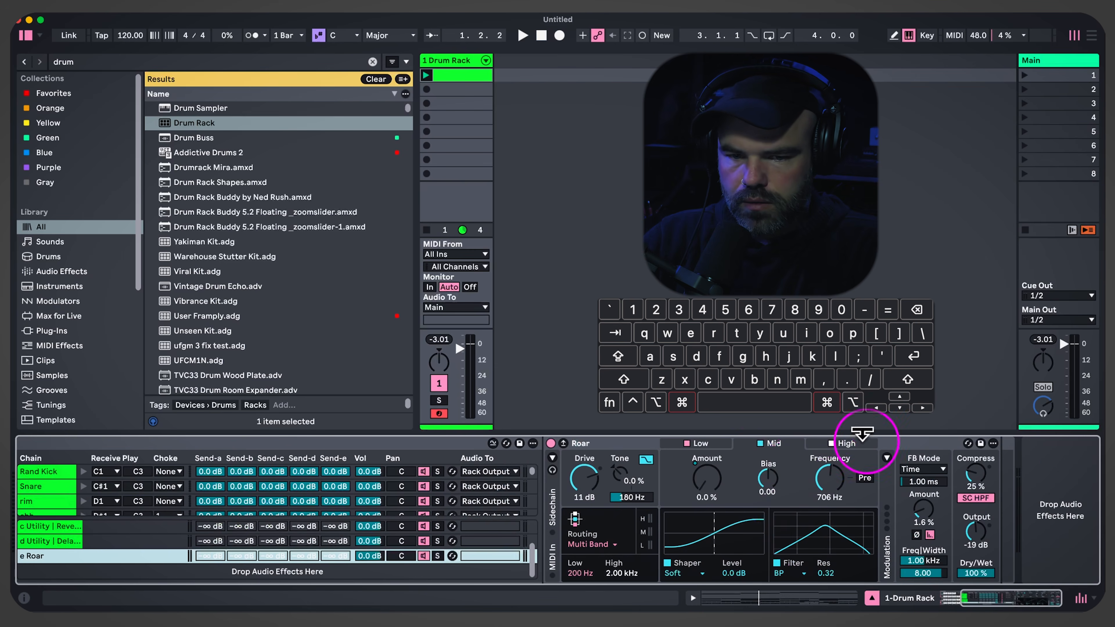
# Insert Drum Buss after Roar on return chain e and start playback
pyautogui.click(184, 139)
pyautogui.moveTo(183, 137); pyautogui.dragTo(983, 490)
pyautogui.press('space')
# Set Drum Buss Drive to 16%, Transients to -0.52 and output to -6.43 dB, and enable its compressor
pyautogui.moveTo(912, 477); pyautogui.dragTo(913, 483)
pyautogui.click(909, 573)
pyautogui.moveTo(959, 561); pyautogui.dragTo(959, 564)
pyautogui.moveTo(957, 525); pyautogui.dragTo(957, 522)
pyautogui.moveTo(910, 482); pyautogui.dragTo(910, 474)
pyautogui.moveTo(1084, 473); pyautogui.dragTo(1084, 485)
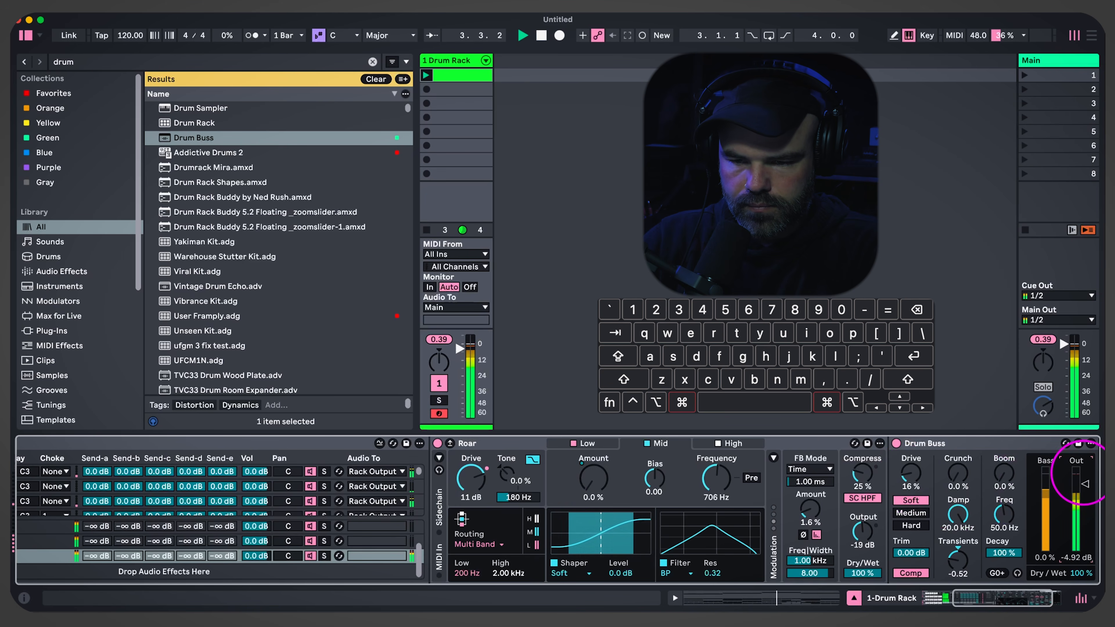
# Set Roar's feedback Amount to 0.0% and feedback time to 13.6 ms, and choose Digital Clip as the Mid band's shaper
pyautogui.moveTo(800, 518); pyautogui.dragTo(799, 523)
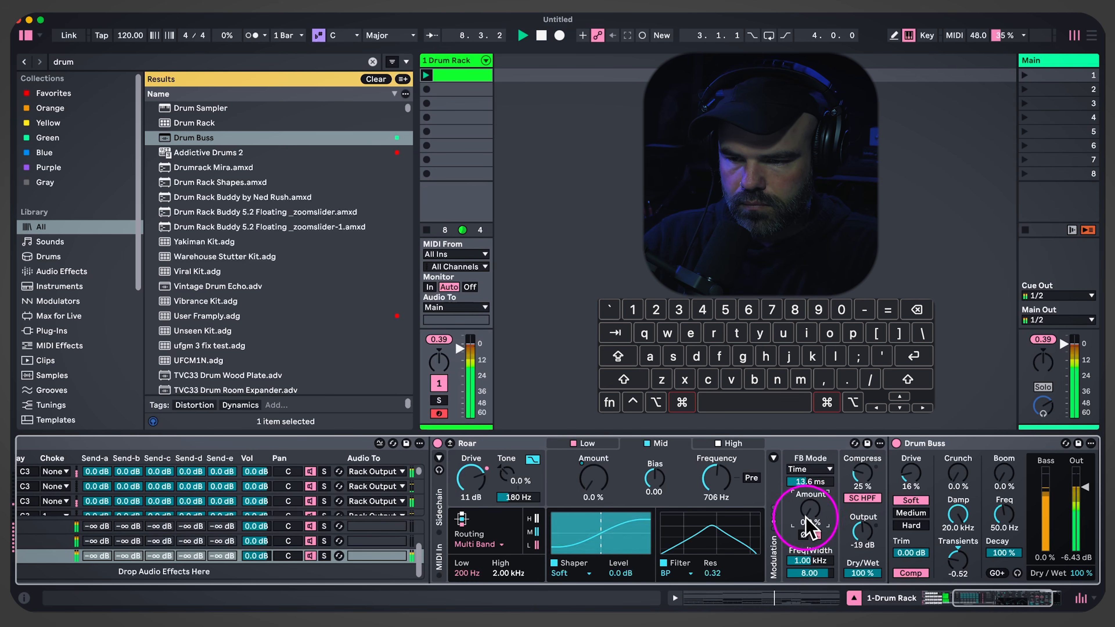
pyautogui.click(585, 577)
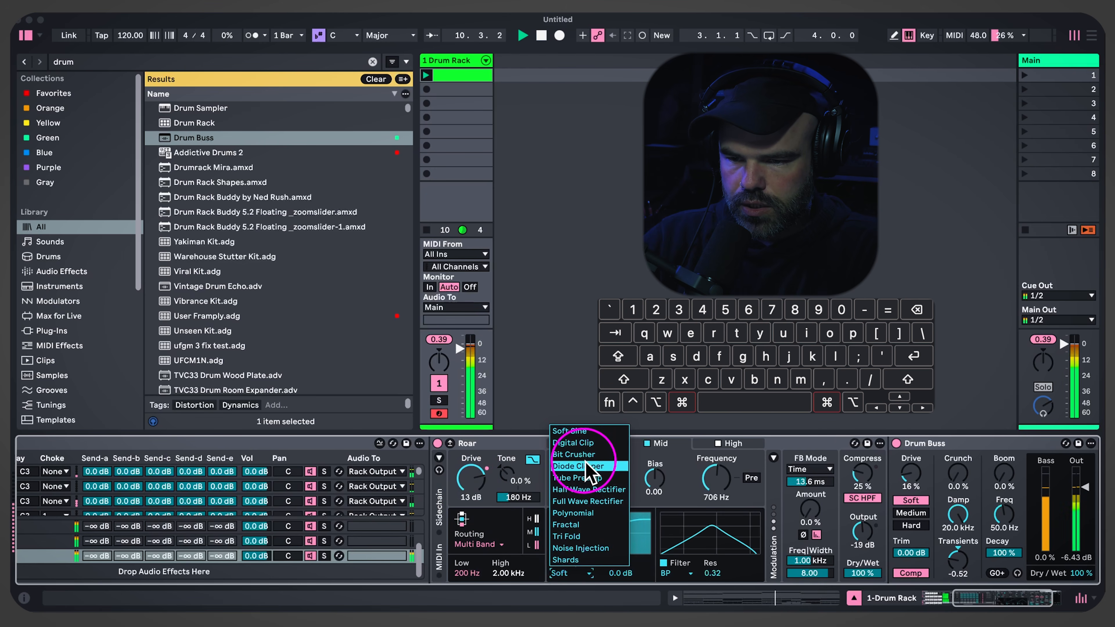
pyautogui.click(584, 445)
# Choose Tube Preamp as the shaper for Roar's Low band and Noise Injection for its High band
pyautogui.click(598, 445)
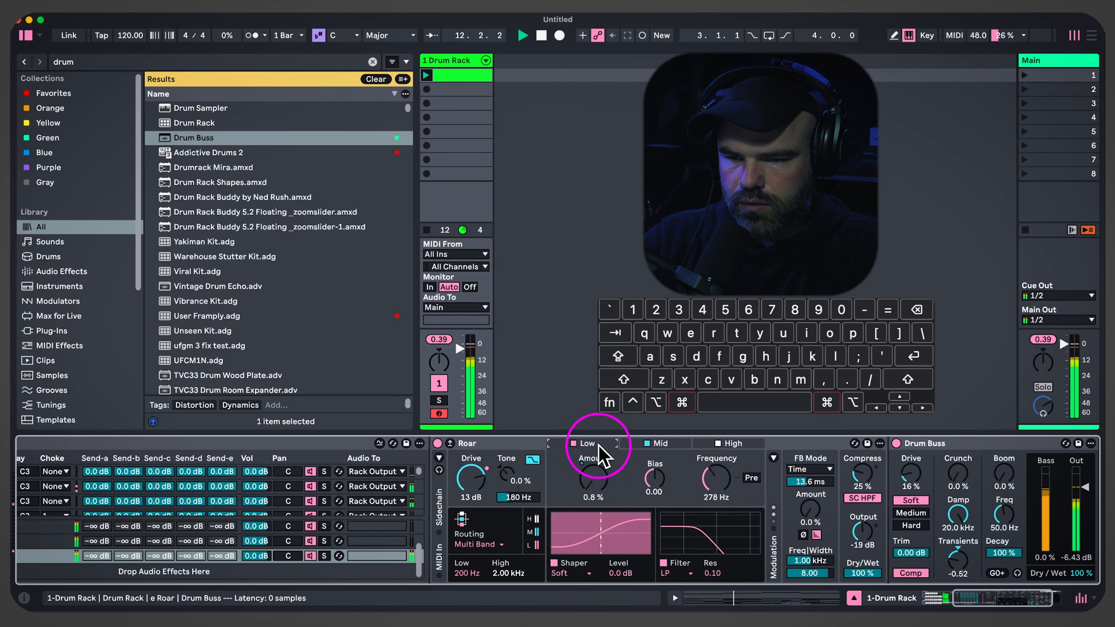
pyautogui.click(568, 573)
pyautogui.click(577, 467)
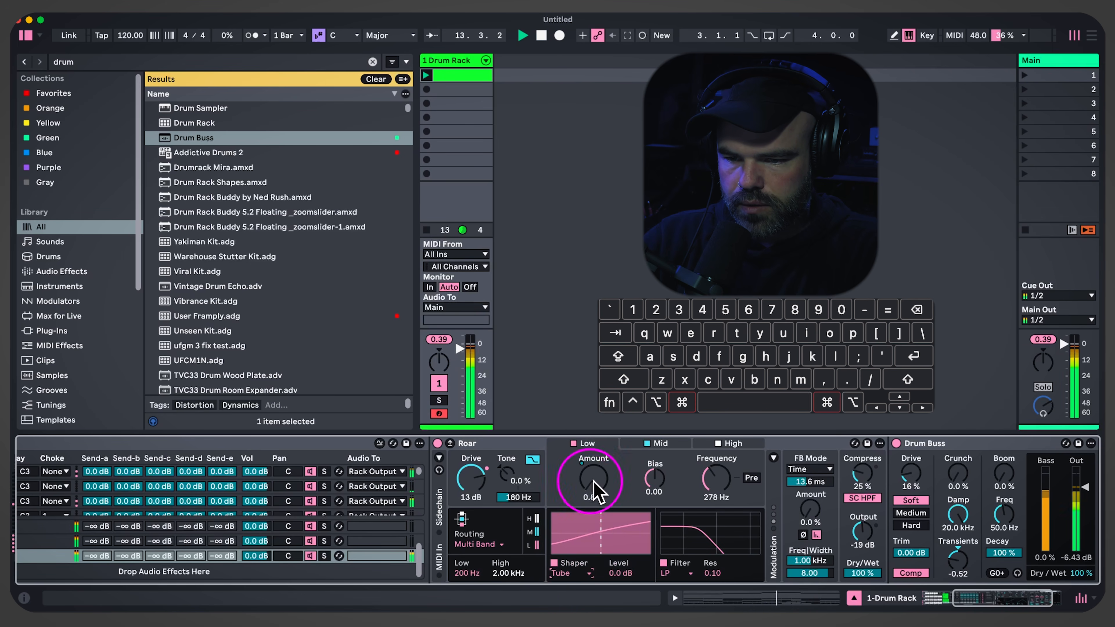
pyautogui.click(732, 445)
pyautogui.click(574, 569)
pyautogui.click(592, 548)
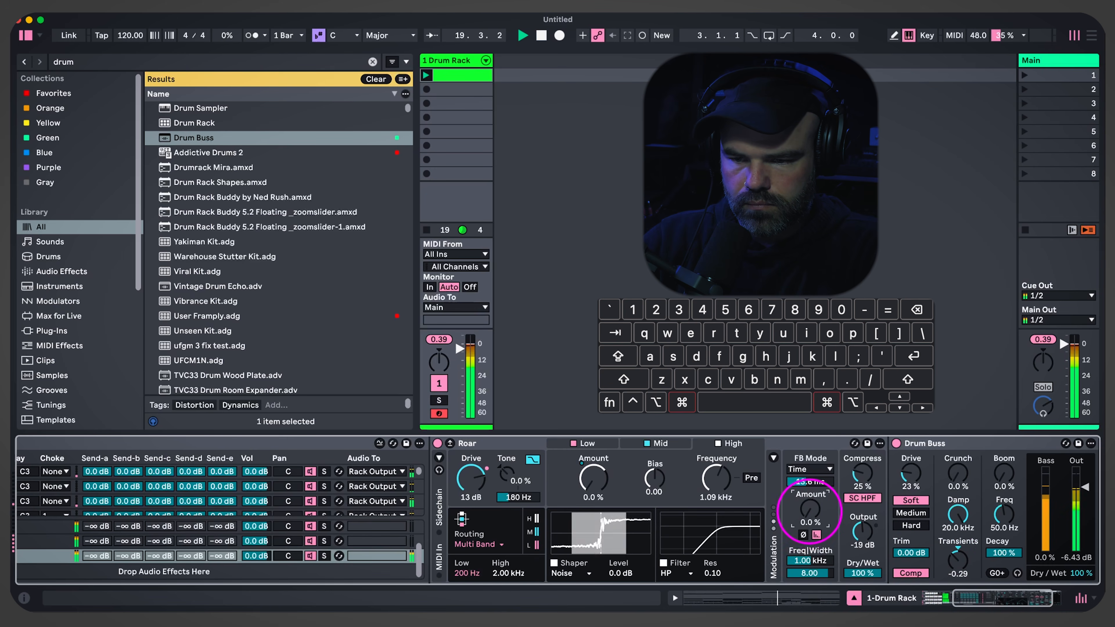
# Open the Drum Rack clip's notes and delete both Mid notes and the High note
pyautogui.hscroll(-5, 711, 534)
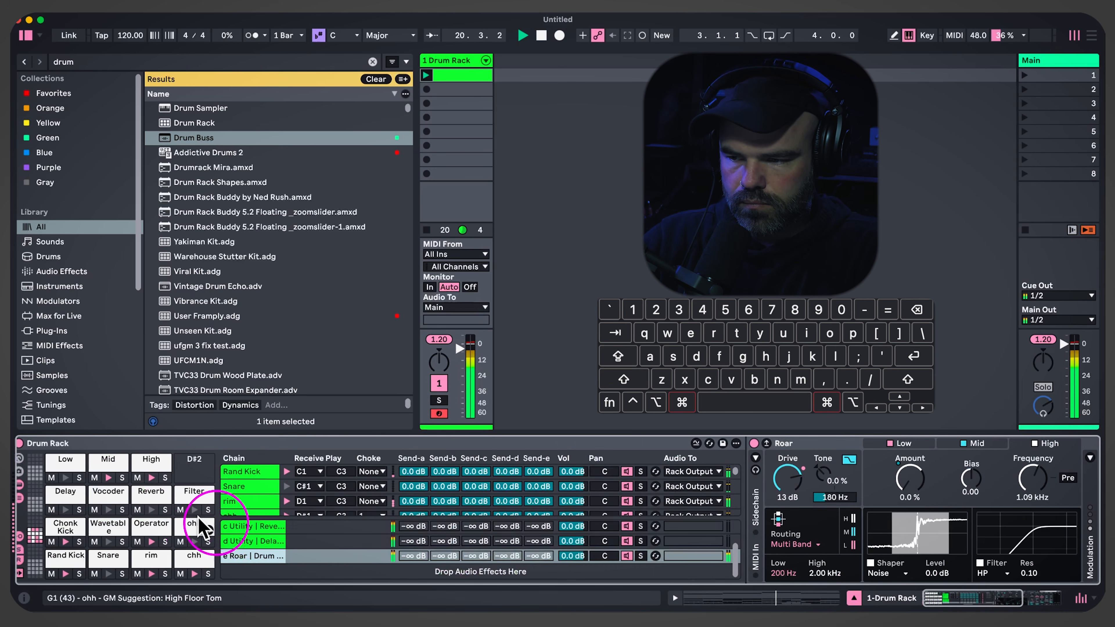
pyautogui.doubleClick(468, 77)
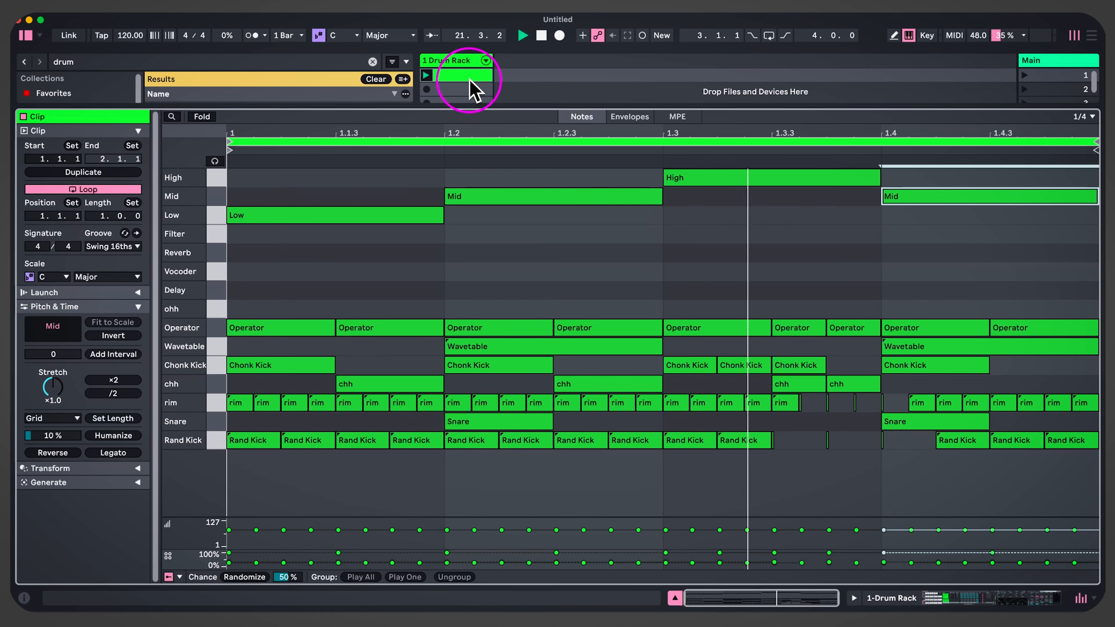
pyautogui.click(594, 199)
pyautogui.press('Delete')
pyautogui.click(725, 175)
pyautogui.press('Delete')
pyautogui.click(913, 198)
pyautogui.press('Delete')
# Narrow the note grid to 1/8 and shorten the Low note at 1.1.1 to an eighth note
pyautogui.click(409, 219)
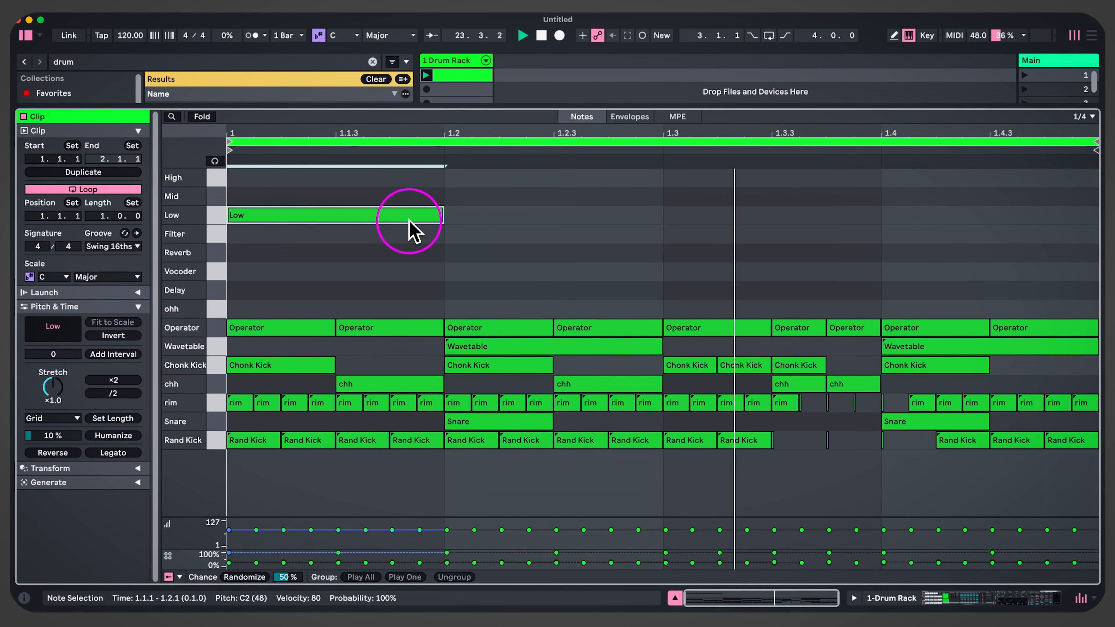
pyautogui.press('Delete')
pyautogui.press('super+1')
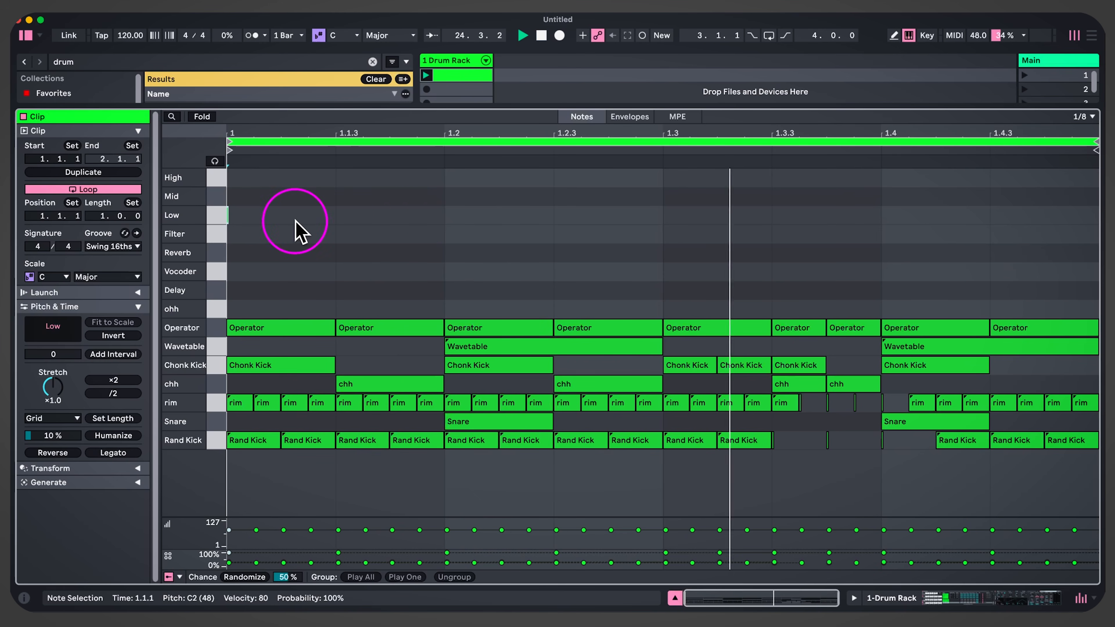
pyautogui.hotkey('shift', 'Right')
# Duplicate the eighth-note Low note onto beats 1.2, 1.3 and 1.4
pyautogui.press('super+d')
pyautogui.press('Right')
pyautogui.press('Right')
pyautogui.press('Left')
pyautogui.press('super+d')
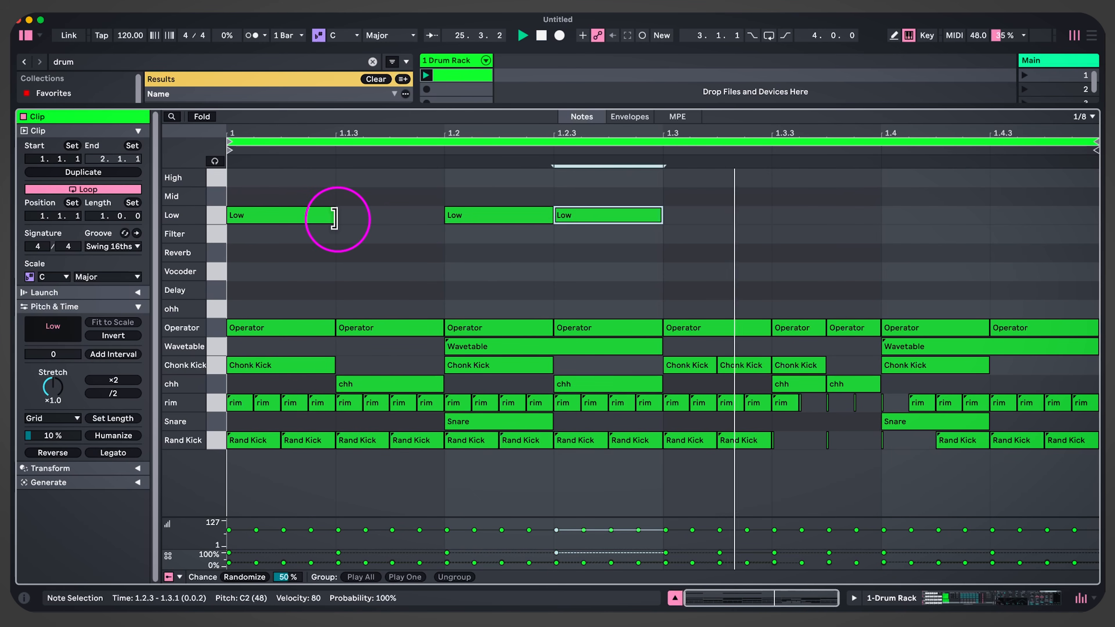
pyautogui.press('Right')
pyautogui.press('Right')
pyautogui.press('Left')
pyautogui.press('super+d')
pyautogui.press('Right')
pyautogui.press('Right')
pyautogui.press('Left')
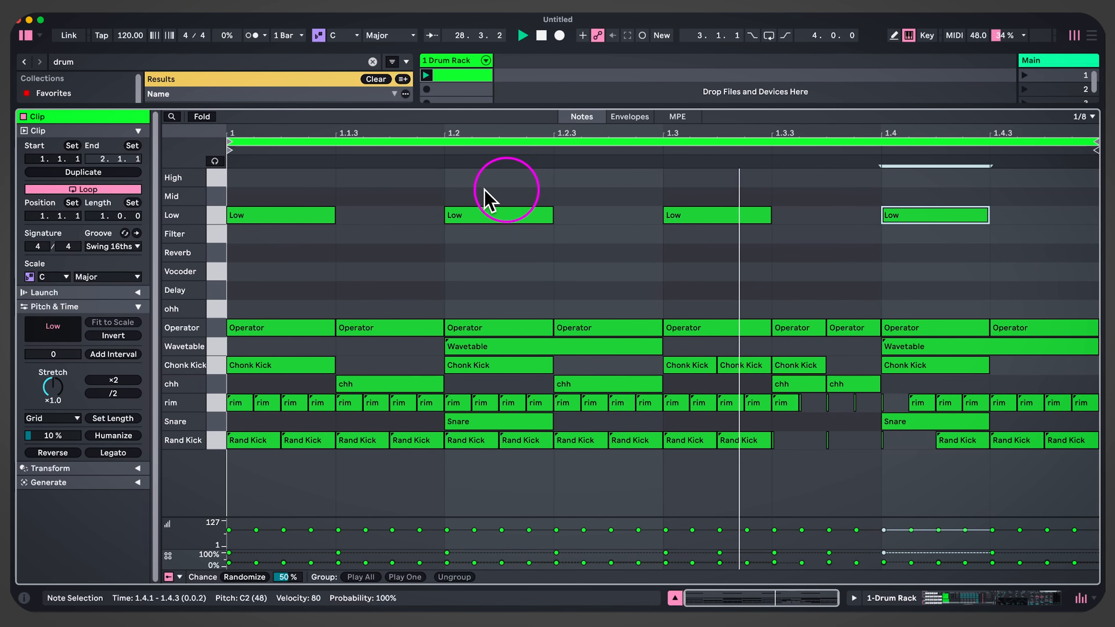
# Add eighth-note High notes on the offbeats at 1.1.3, 1.2.3, 1.3.3 and 1.4.3
pyautogui.doubleClick(406, 179)
pyautogui.doubleClick(656, 178)
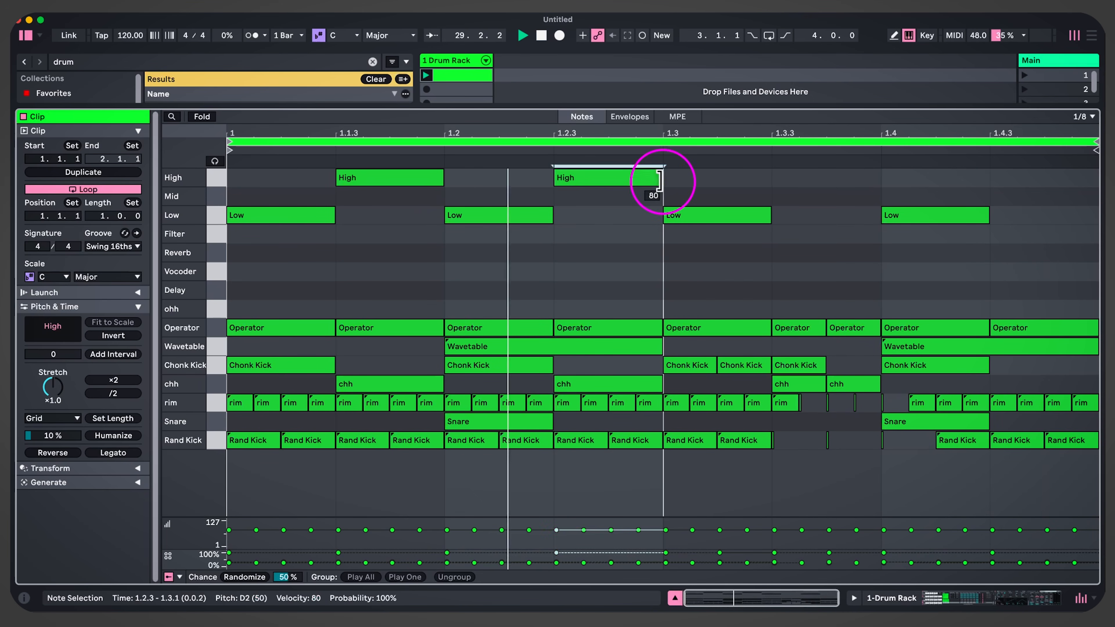
pyautogui.doubleClick(856, 179)
pyautogui.doubleClick(1027, 180)
# Add Mid notes at 1.2 and 1.4, remove the Low note at 1.3, and stop playback
pyautogui.doubleClick(491, 197)
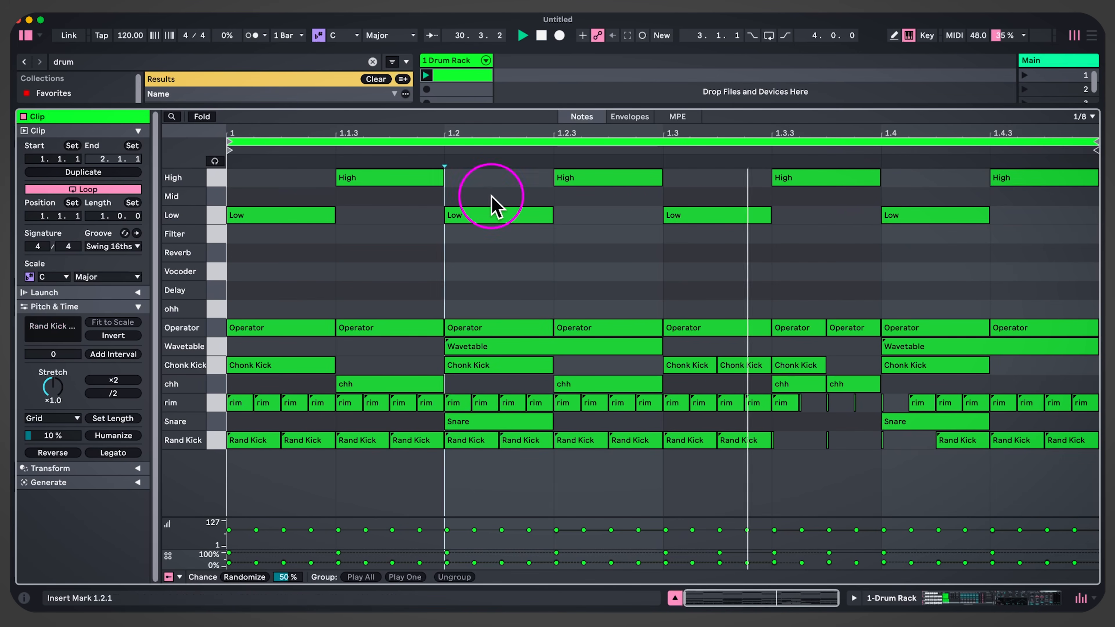
pyautogui.doubleClick(946, 198)
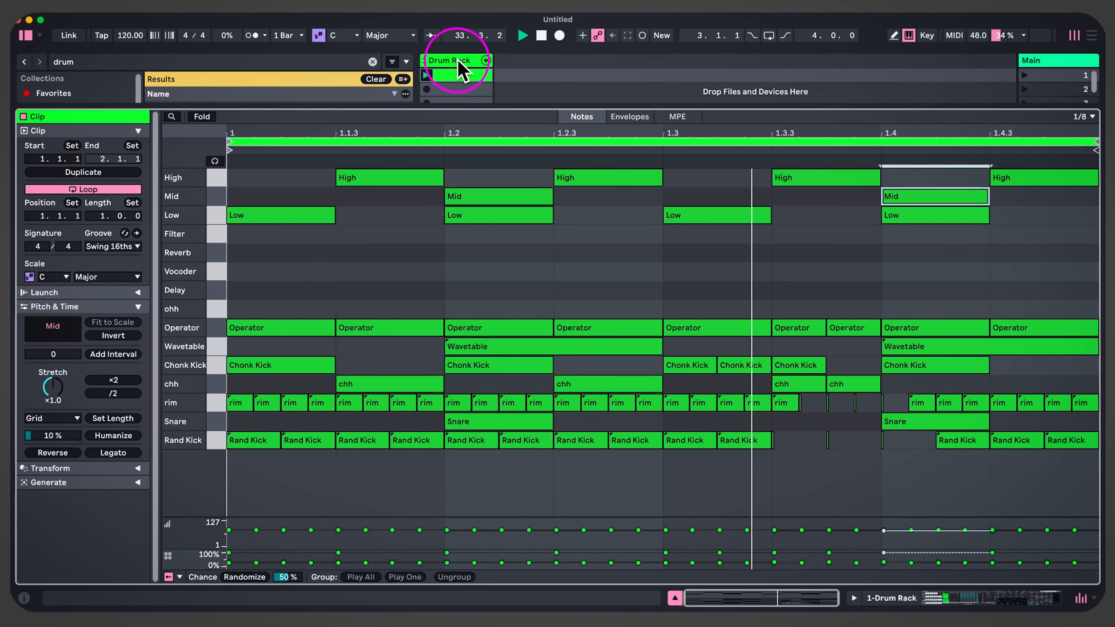
pyautogui.doubleClick(679, 216)
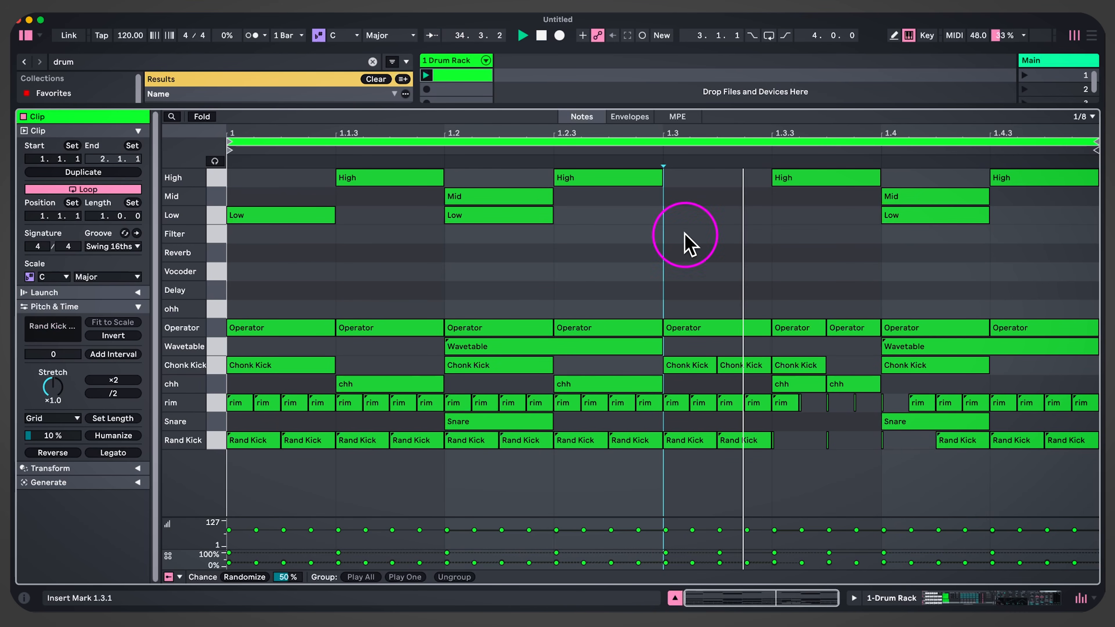
pyautogui.press('space')
# Return to the Drum Rack, search the browser for "envel" and load Envelope MIDI onto the empty D#2 pad
pyautogui.doubleClick(455, 62)
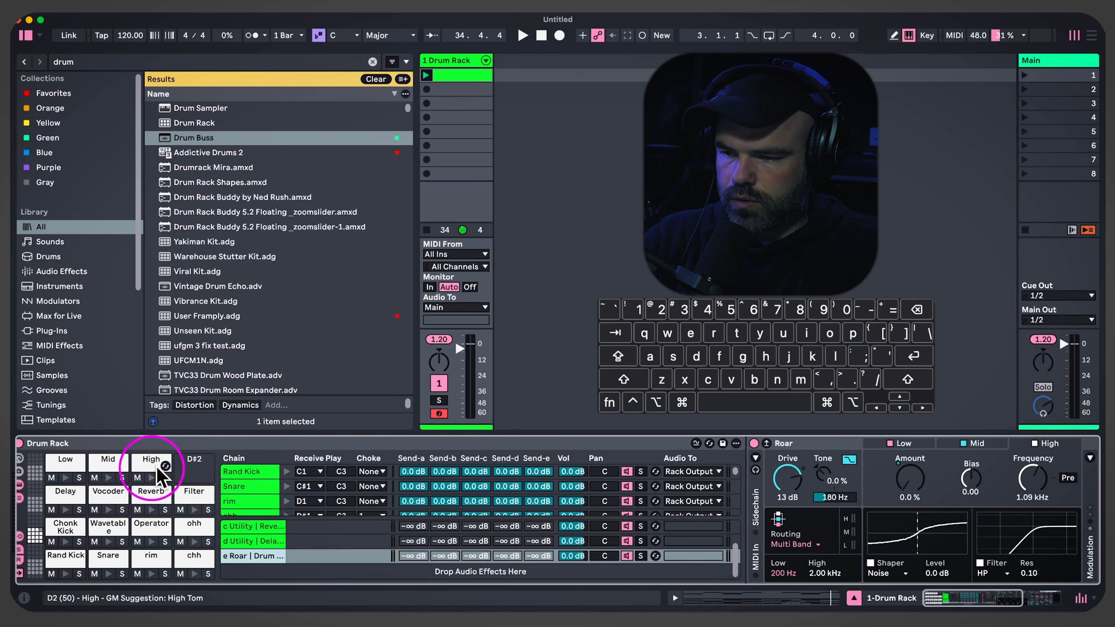
pyautogui.press('super+f')
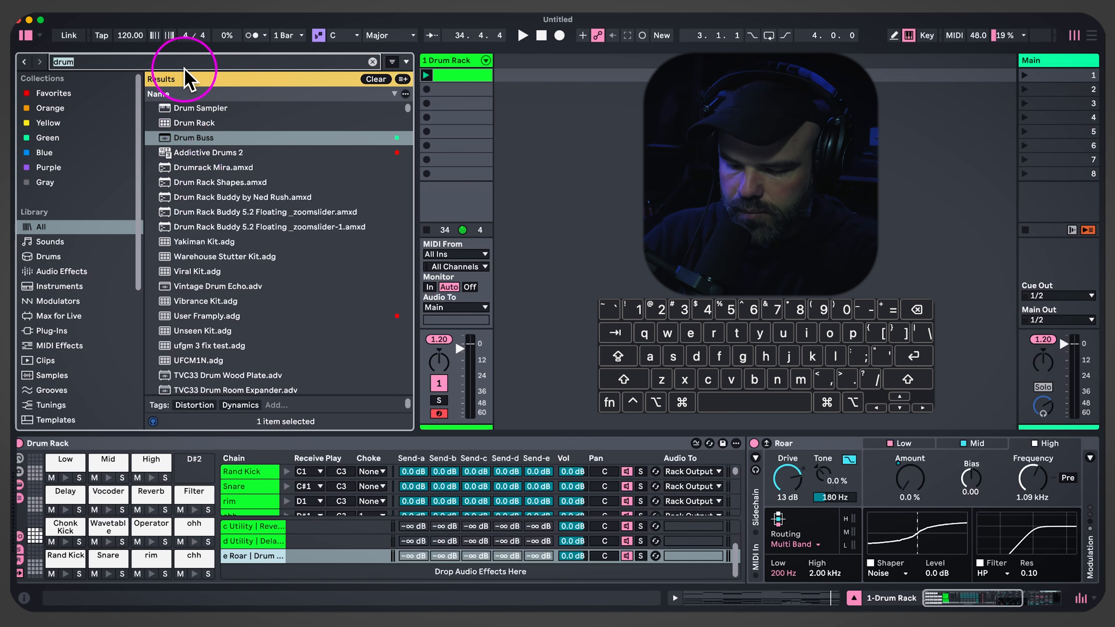
pyautogui.write('envel')
pyautogui.moveTo(193, 122); pyautogui.dragTo(210, 482)
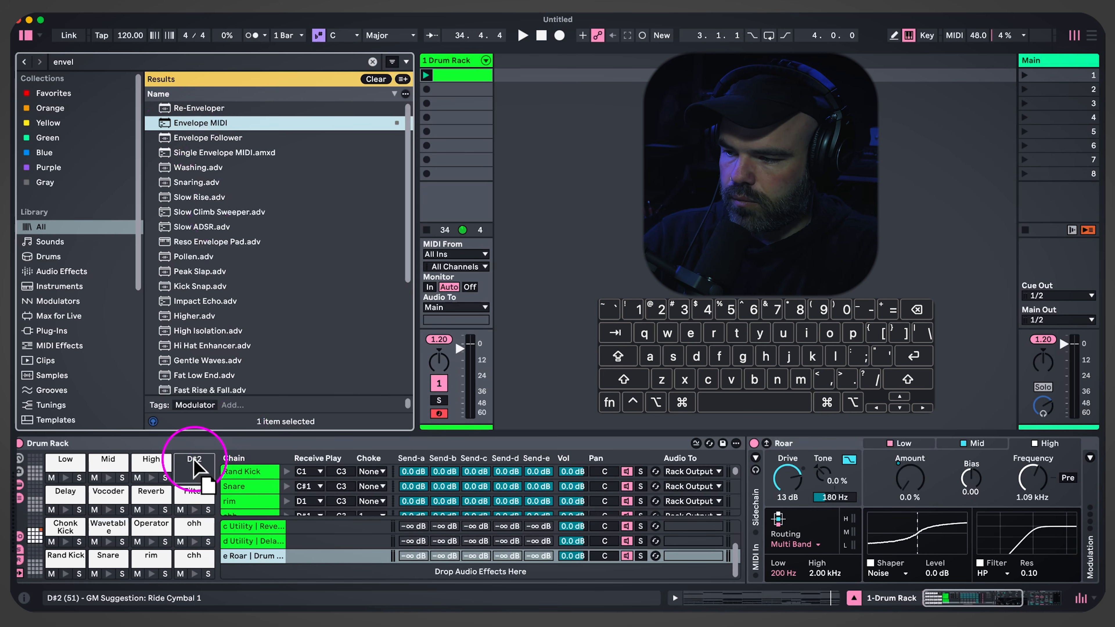
pyautogui.moveTo(192, 459); pyautogui.dragTo(209, 471)
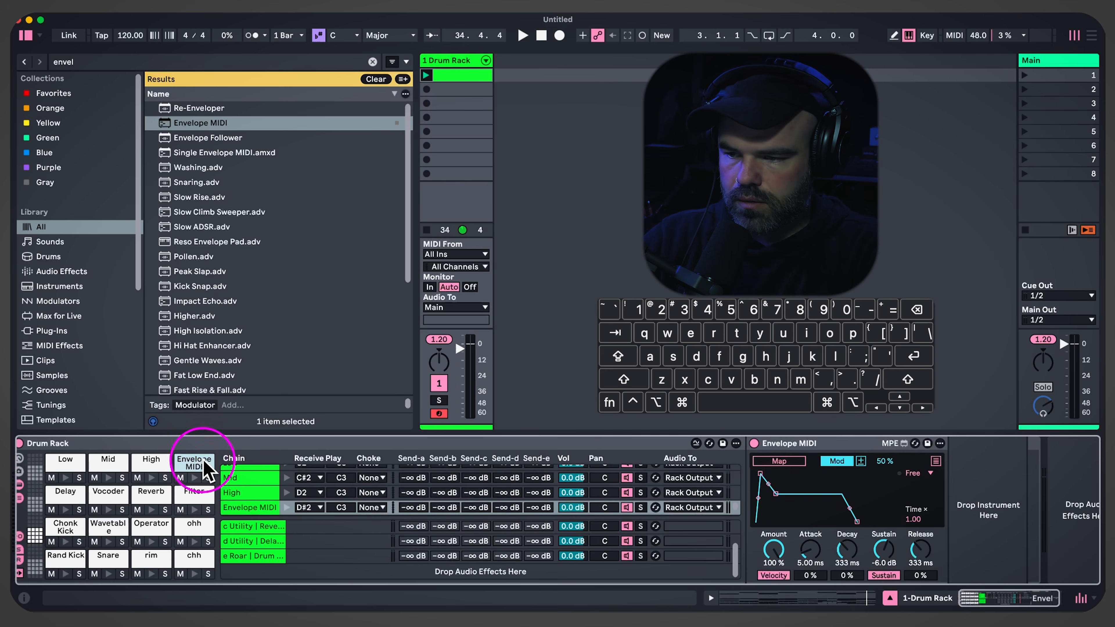
# Map the new Envelope MIDI to Roar's feedback Amount, with Attack 61.5 ms, Decay 735 ms, Sustain 0.0 dB and Release 39.4 ms
pyautogui.click(790, 462)
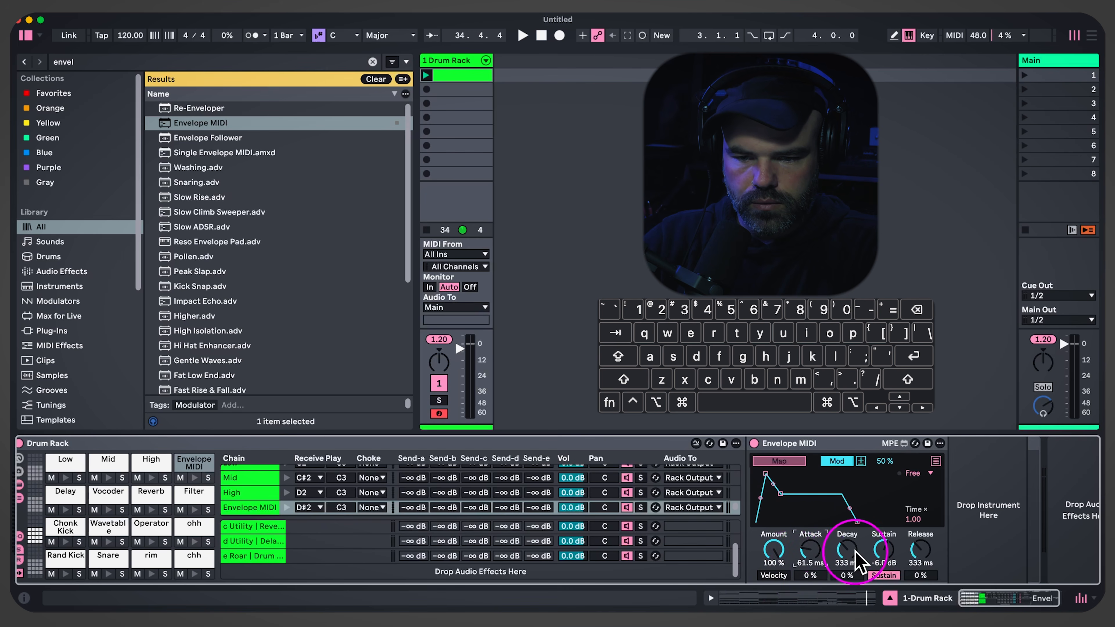
pyautogui.moveTo(893, 548); pyautogui.dragTo(895, 520)
pyautogui.click(918, 547)
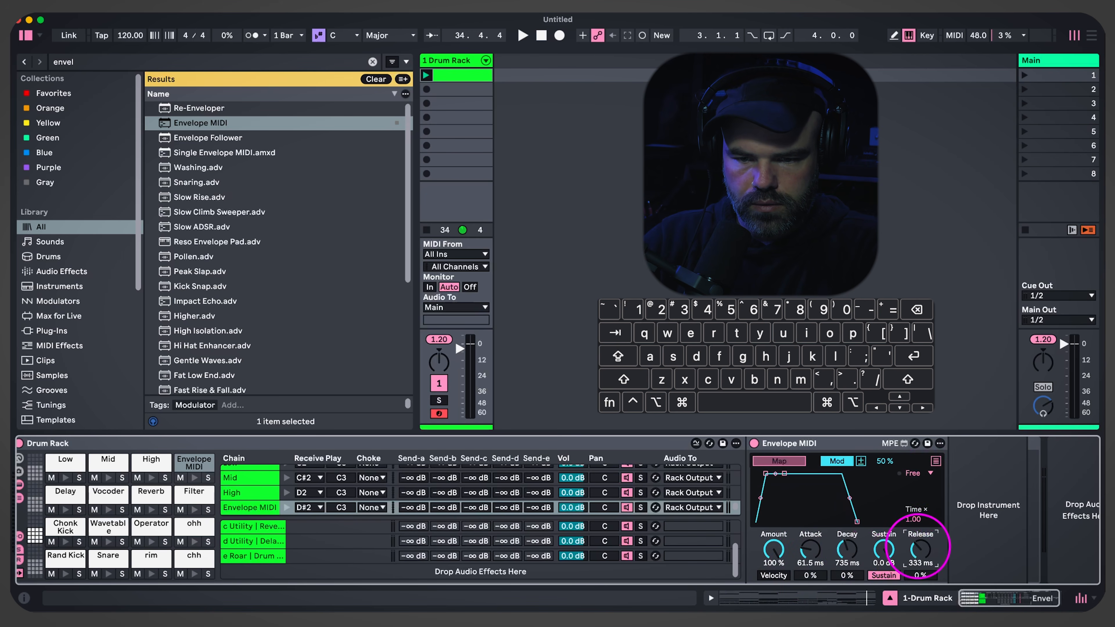
pyautogui.click(253, 555)
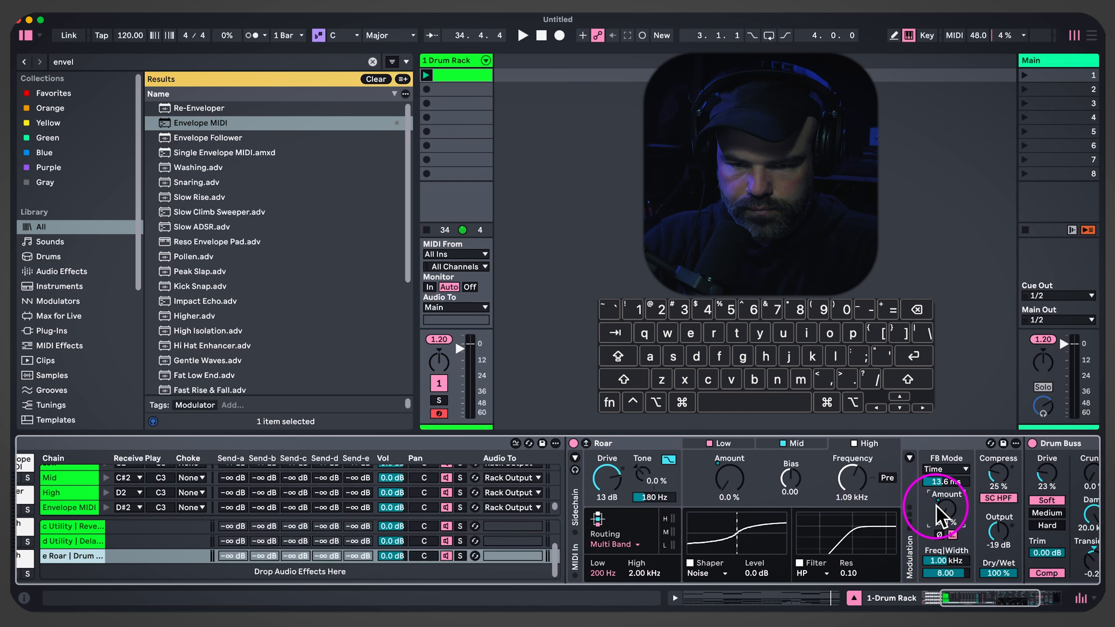
# Add an Envelope MIDI note at 1.1.1 in the playing clip and lengthen it into beat 1.2
pyautogui.doubleClick(457, 75)
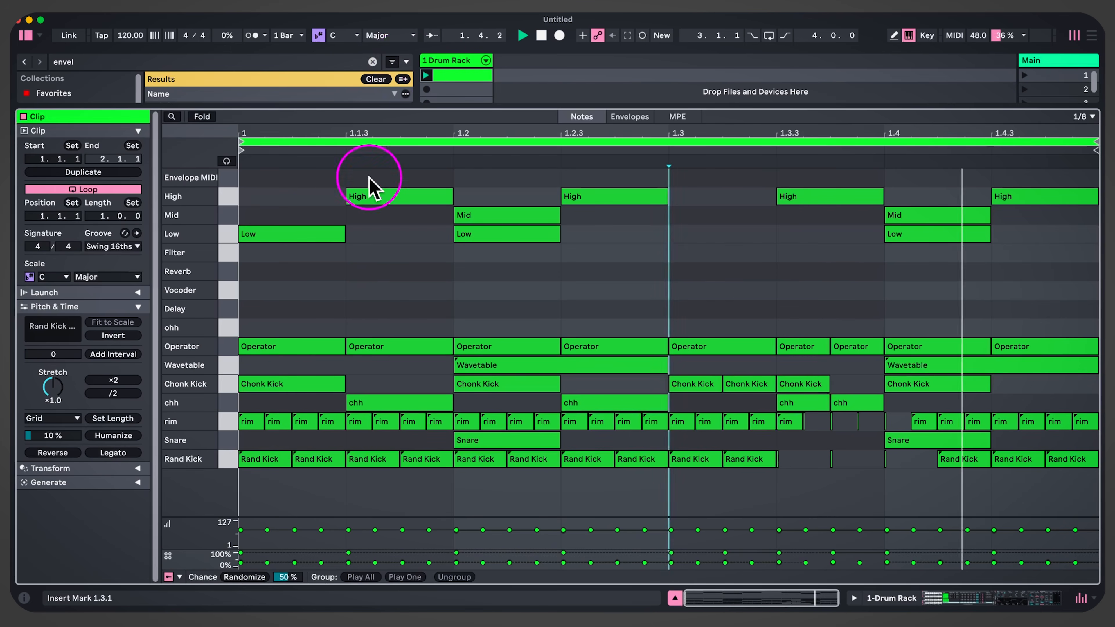
pyautogui.doubleClick(316, 178)
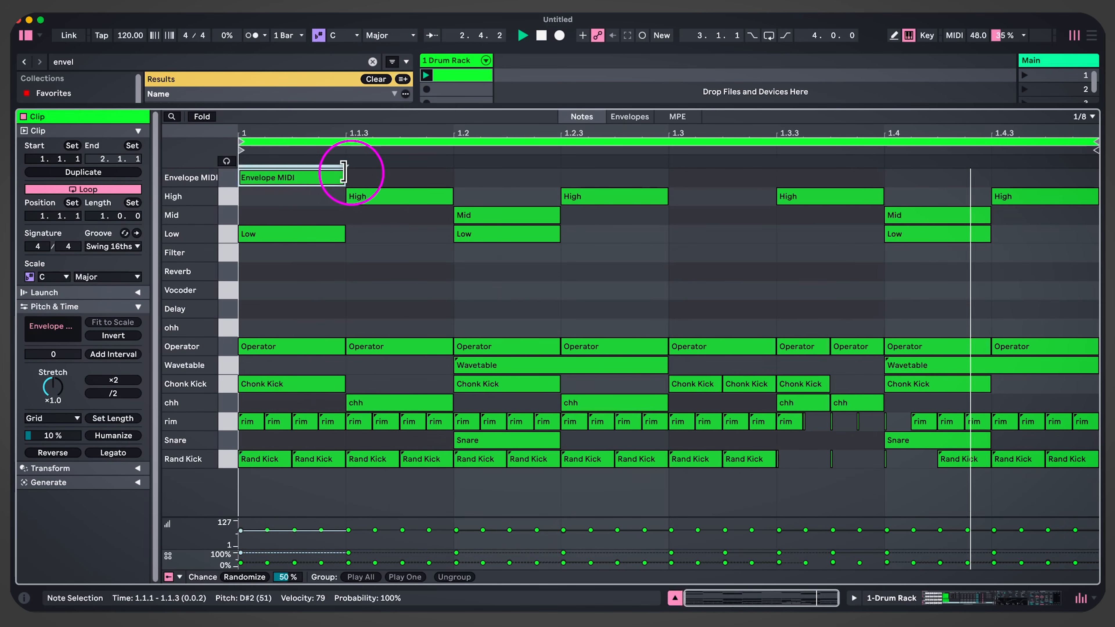
pyautogui.moveTo(348, 172); pyautogui.dragTo(602, 172)
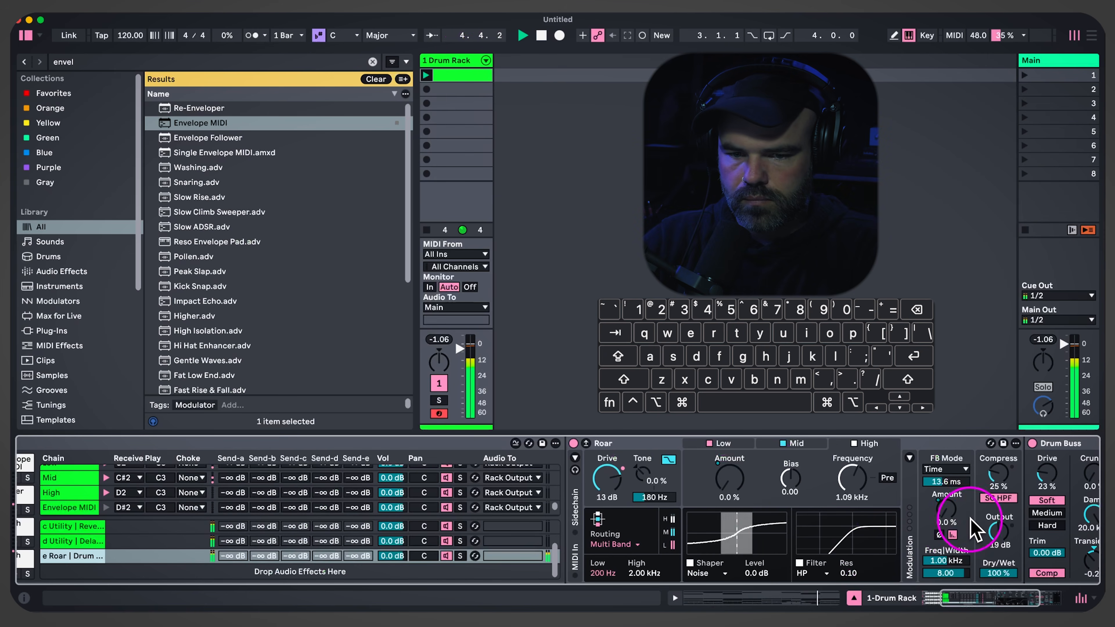
# Set Roar's feedback time to 4.12 ms, stop playback and reopen the Envelope MIDI pad's chain
pyautogui.click(944, 510)
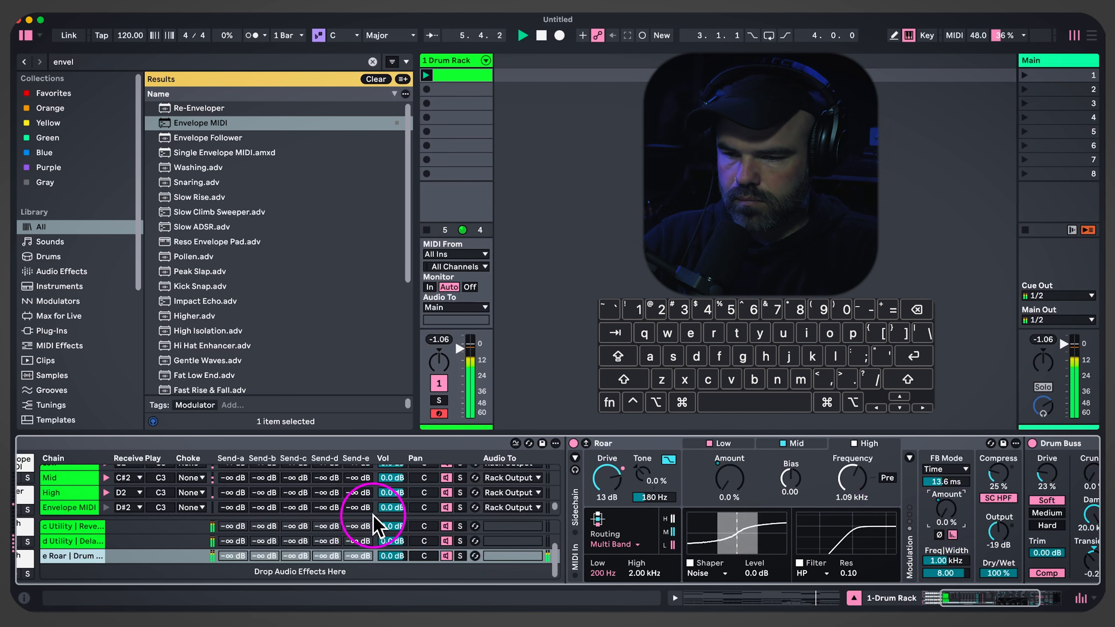
pyautogui.moveTo(943, 480); pyautogui.dragTo(944, 483)
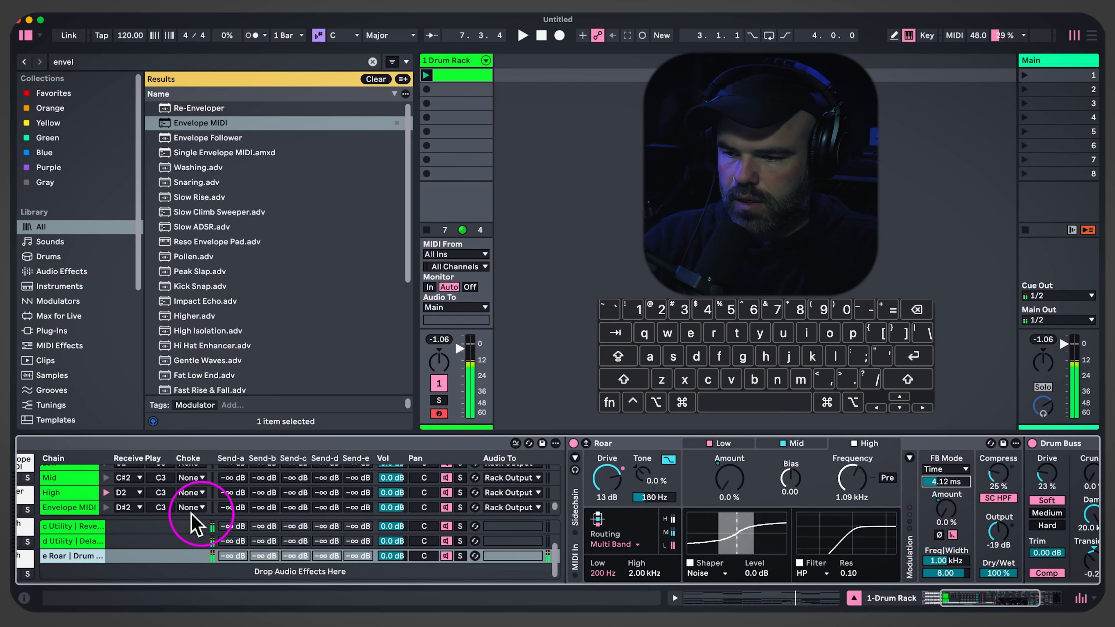
pyautogui.hscroll(-5, 195, 525)
pyautogui.click(200, 462)
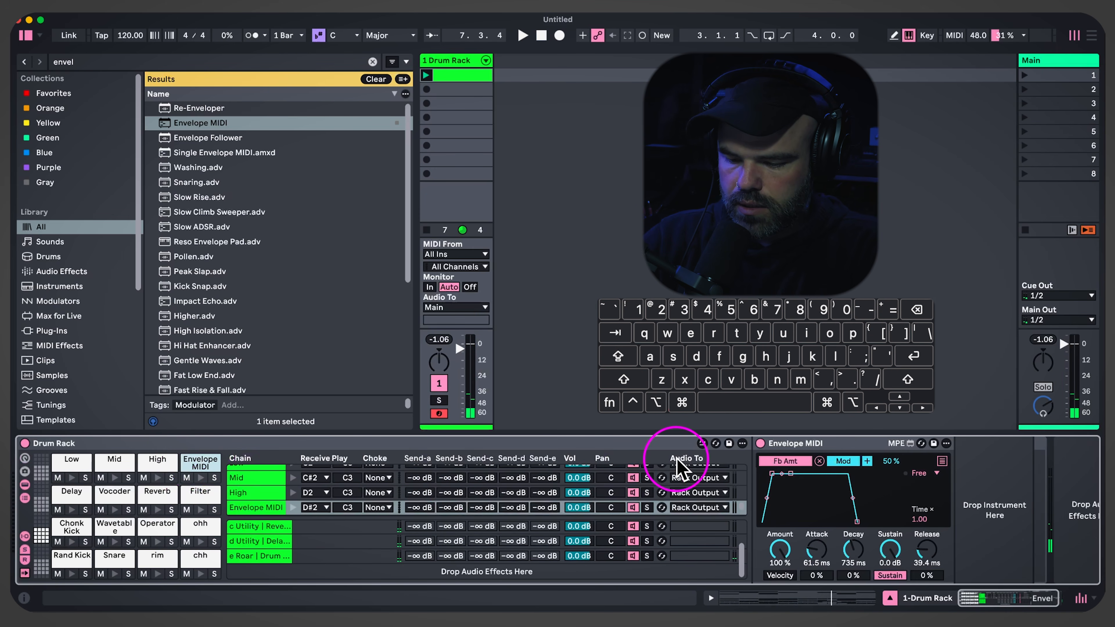
# Search the browser for "expre"
pyautogui.press('super+f')
pyautogui.write('e')
pyautogui.write('xpre')
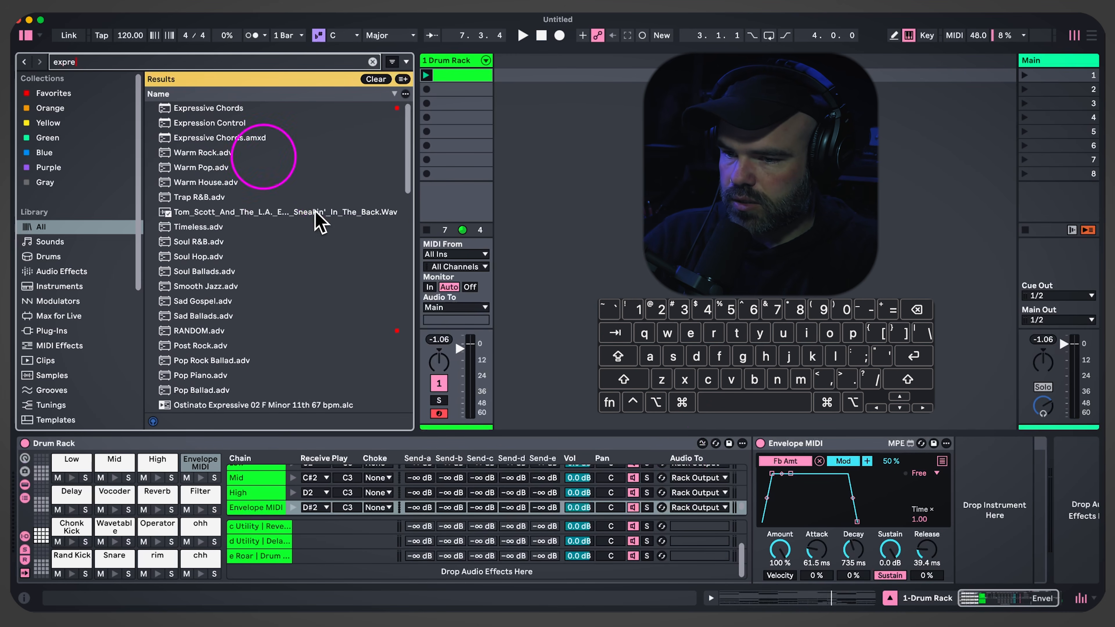
# Open return chain e and expand Roar to show its bands, modulators and Modulation Matrix
pyautogui.click(281, 556)
pyautogui.click(844, 538)
pyautogui.hscroll(5, 821, 486)
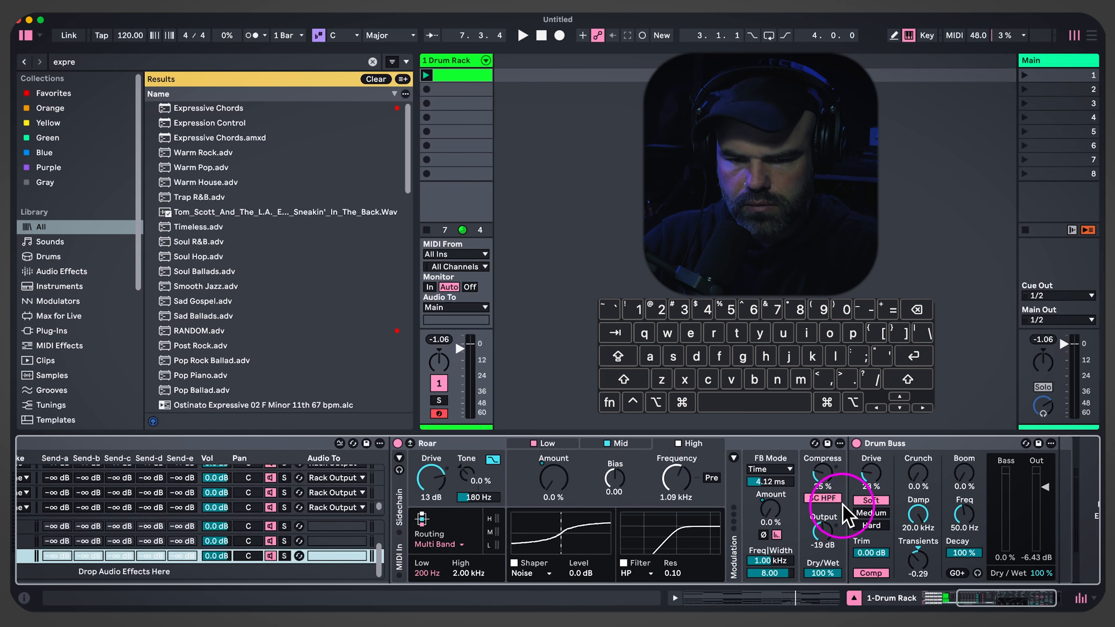
pyautogui.click(411, 443)
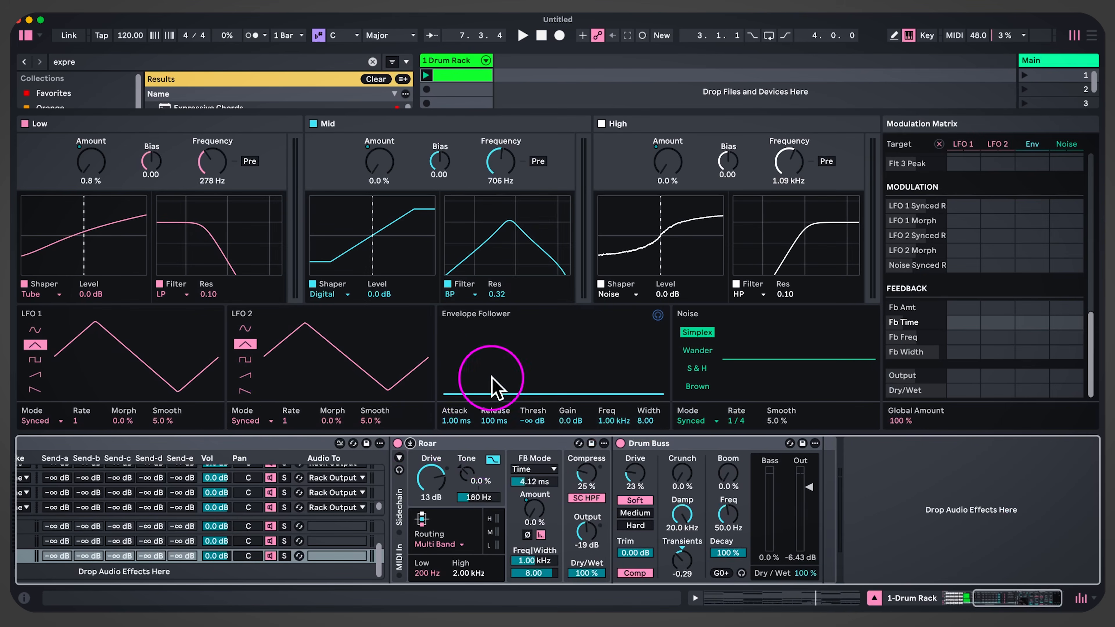
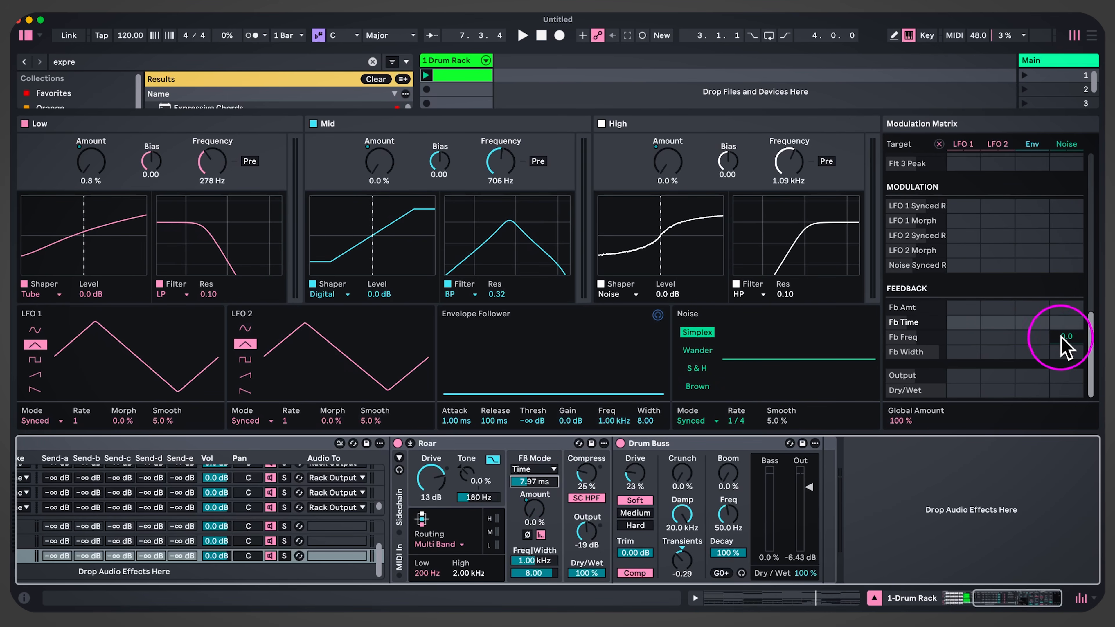
# Modulate Roar's Fb Freq from Noise by 55 and set the feedback time to 6.25 ms during playback
pyautogui.moveTo(1066, 337); pyautogui.dragTo(1066, 324)
pyautogui.press('space')
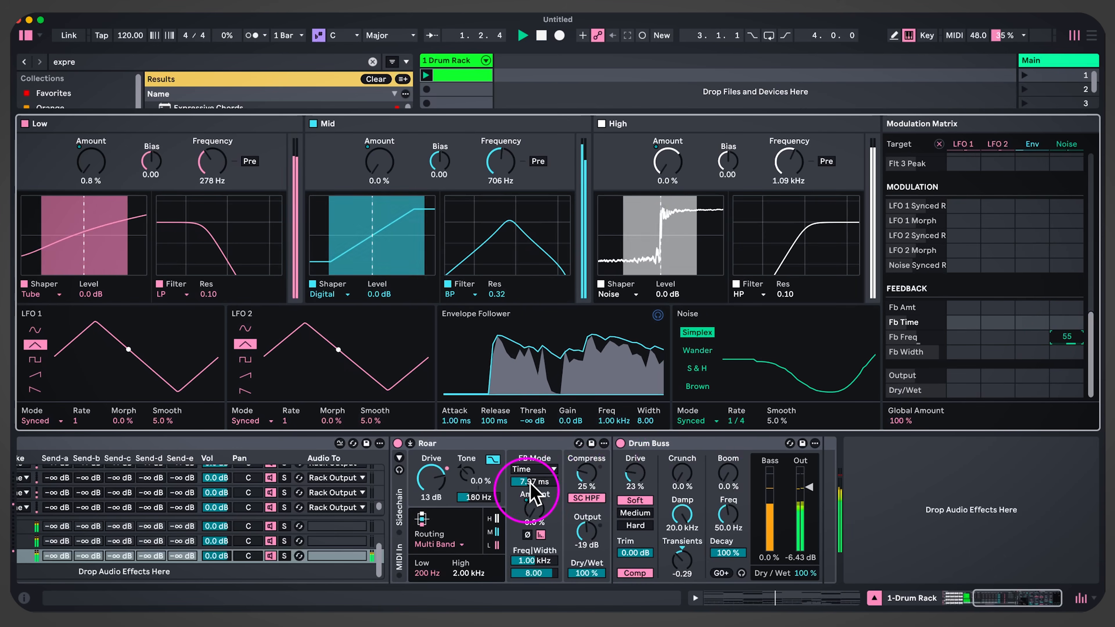
pyautogui.moveTo(546, 488); pyautogui.dragTo(535, 520)
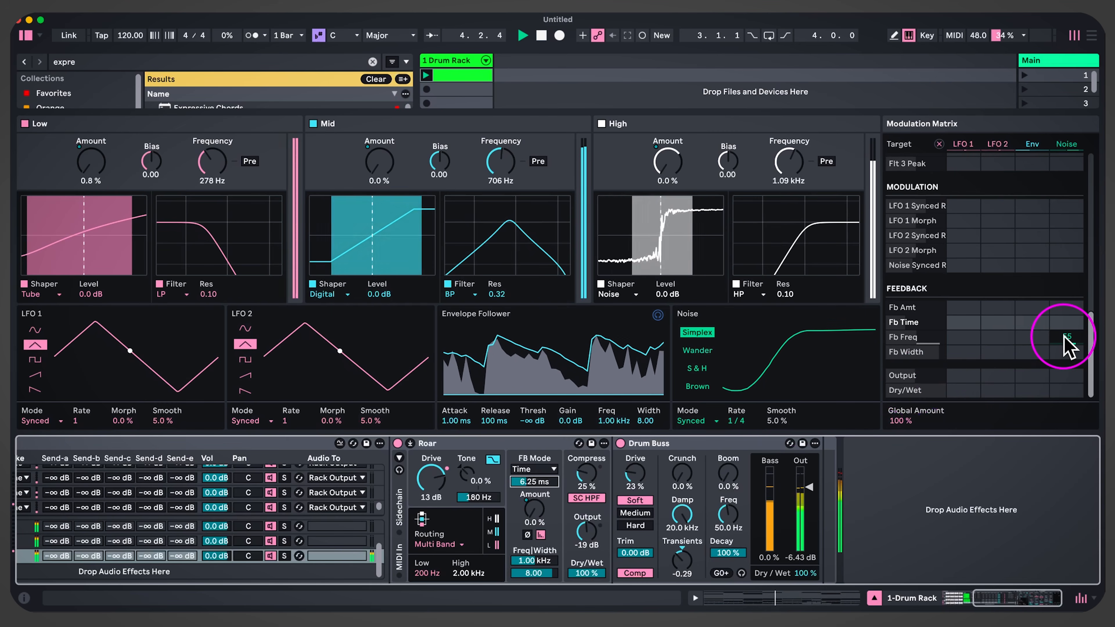
# Switch Roar's Noise modulator to S & H with a synced rate of 1
pyautogui.click(696, 369)
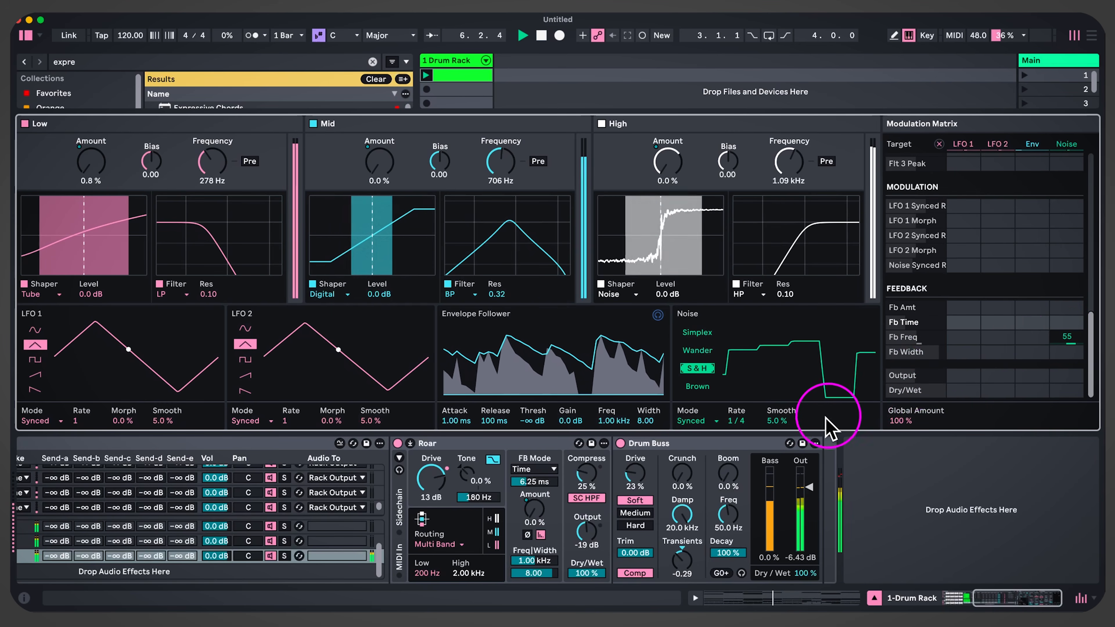
pyautogui.click(744, 420)
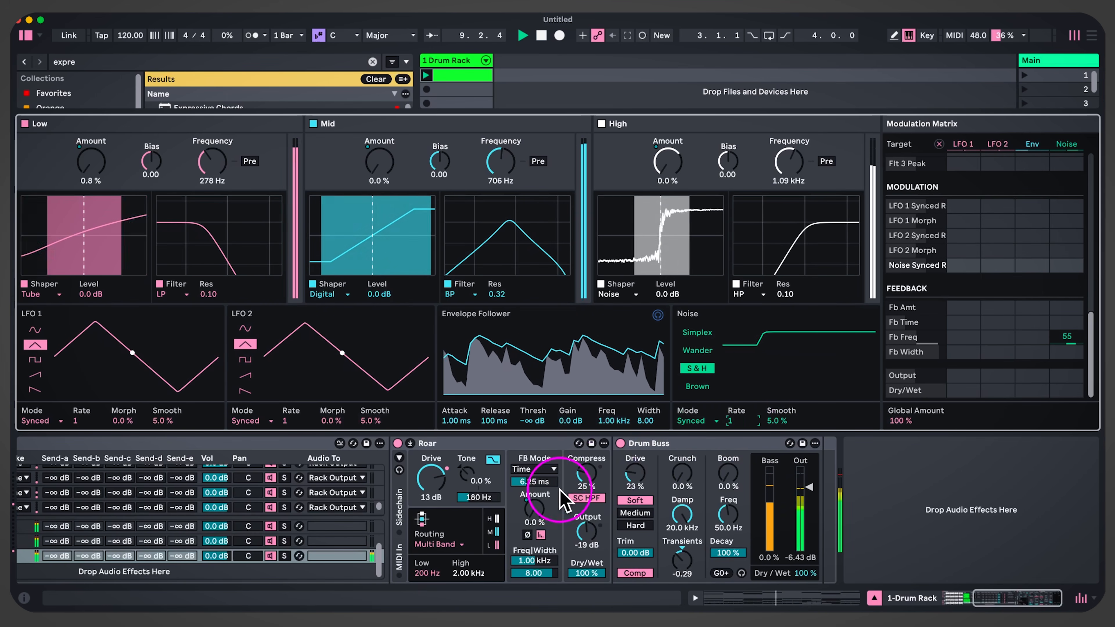
# Try a 14.6 ms feedback time with Noise modulating Fb Freq by 58, and reset that modulation to 0
pyautogui.click(548, 482)
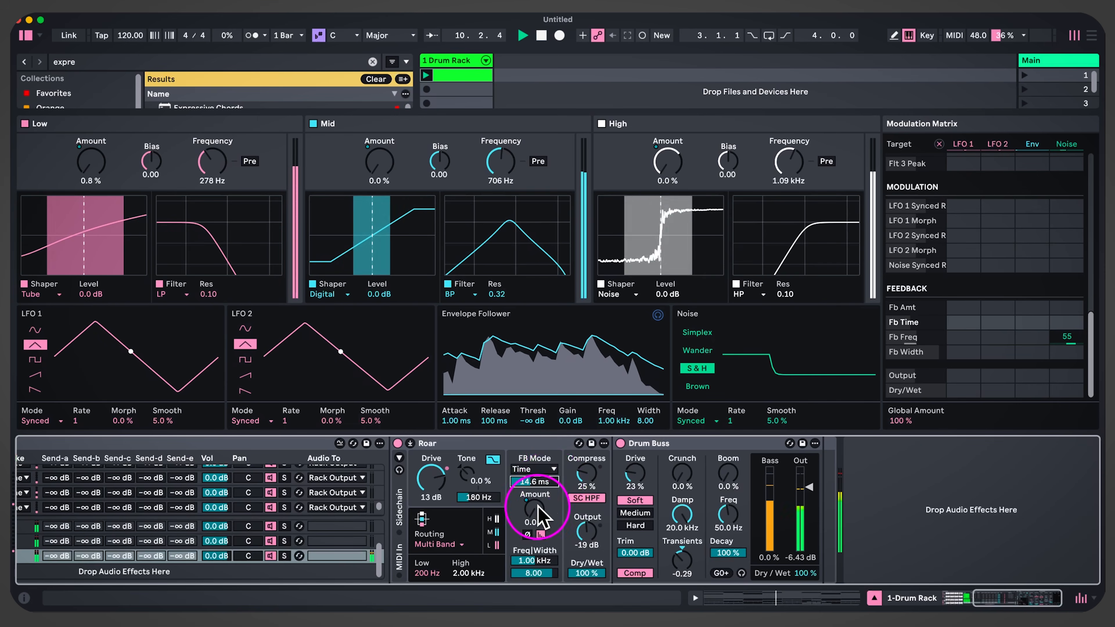
pyautogui.moveTo(1083, 335); pyautogui.dragTo(1083, 325)
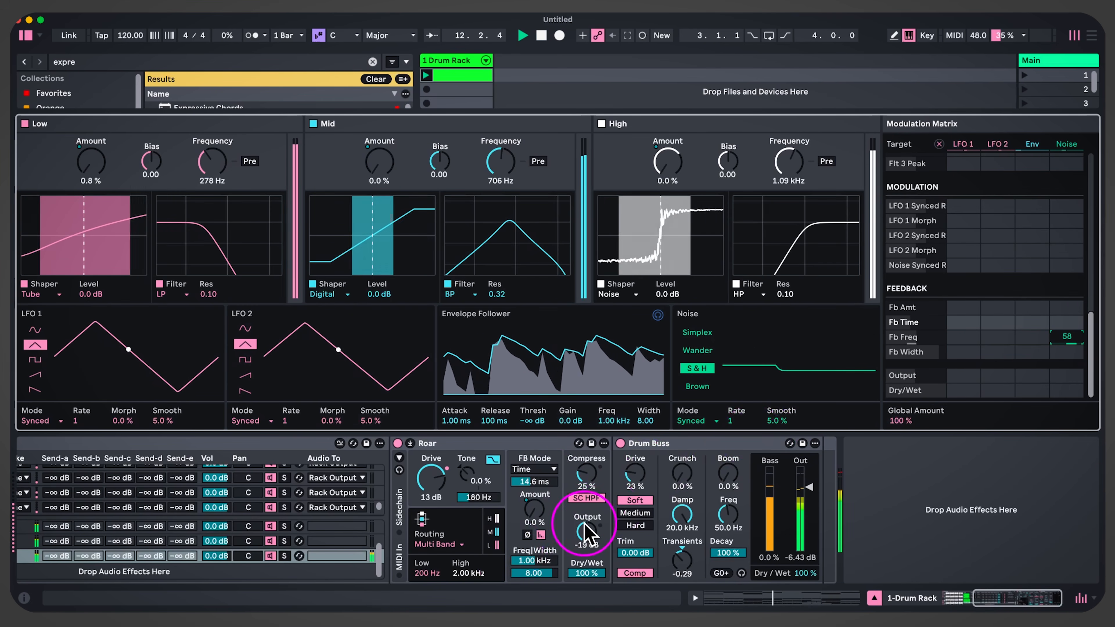
pyautogui.hscroll(-5, 586, 531)
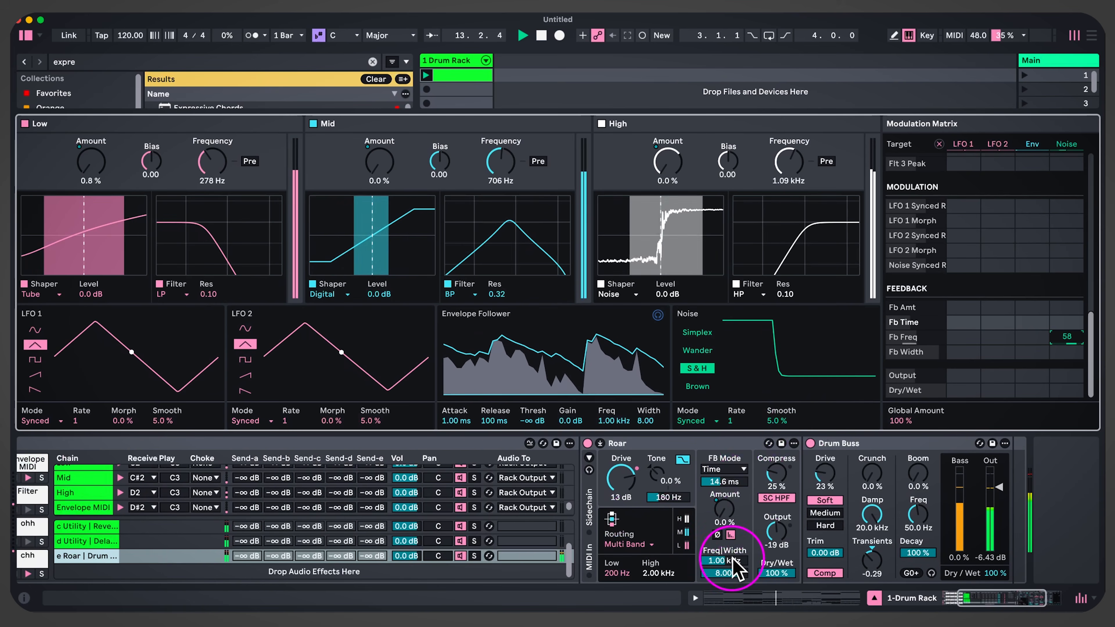
pyautogui.click(733, 557)
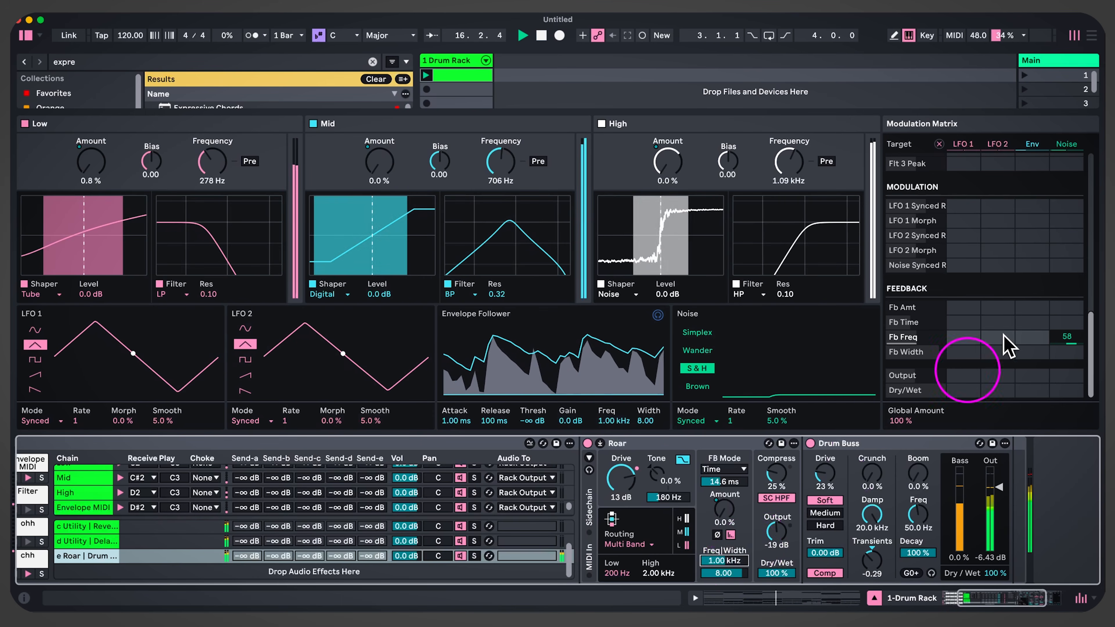
pyautogui.click(1067, 337)
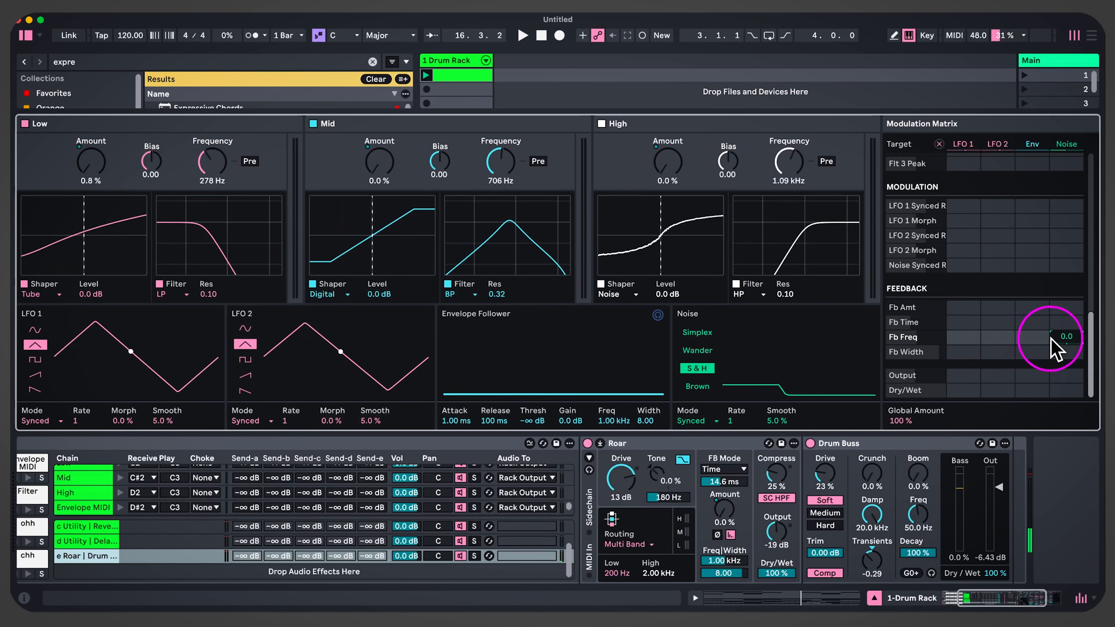
# Modulate Roar's Fb Time from Noise by 25 and set the feedback time to 36.3 ms during playback
pyautogui.press('space')
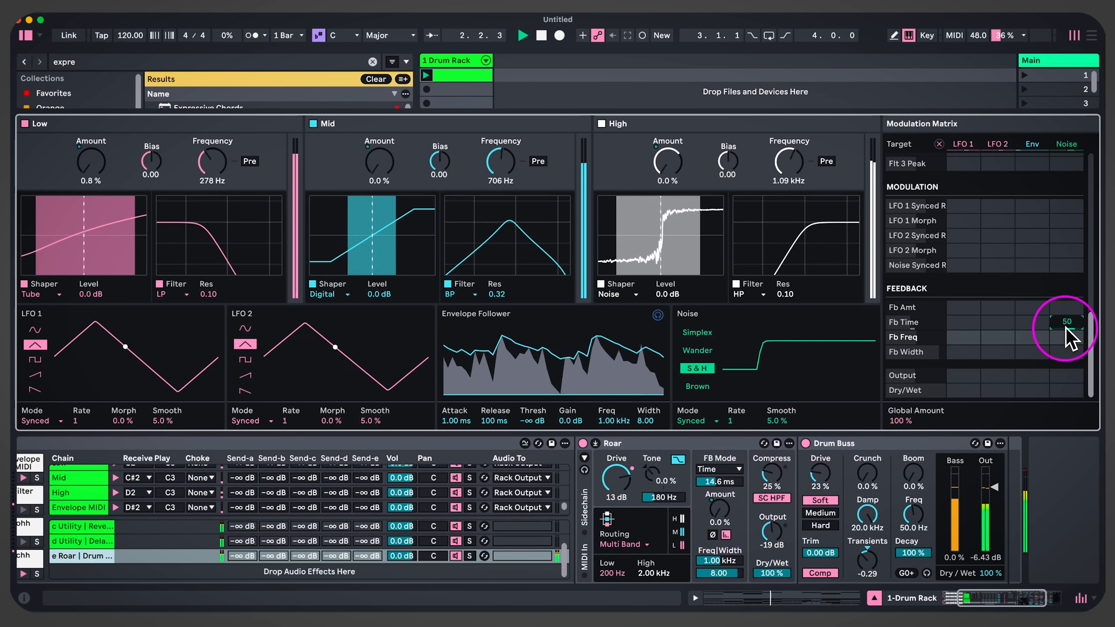
pyautogui.moveTo(730, 478); pyautogui.dragTo(730, 486)
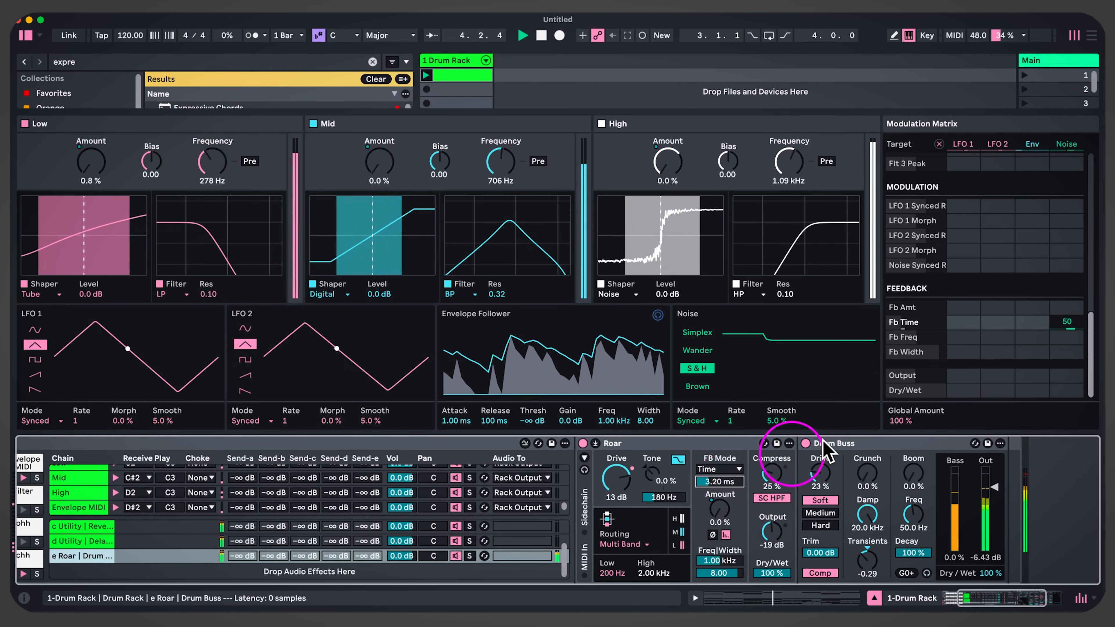
pyautogui.moveTo(1067, 327); pyautogui.dragTo(1067, 320)
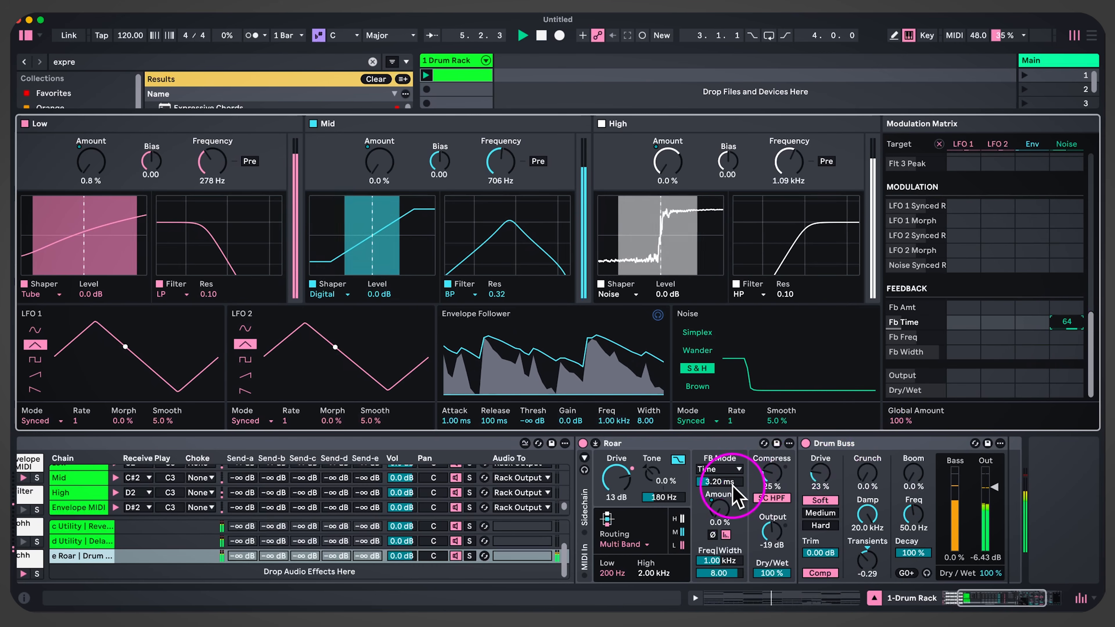
pyautogui.moveTo(737, 494); pyautogui.dragTo(737, 483)
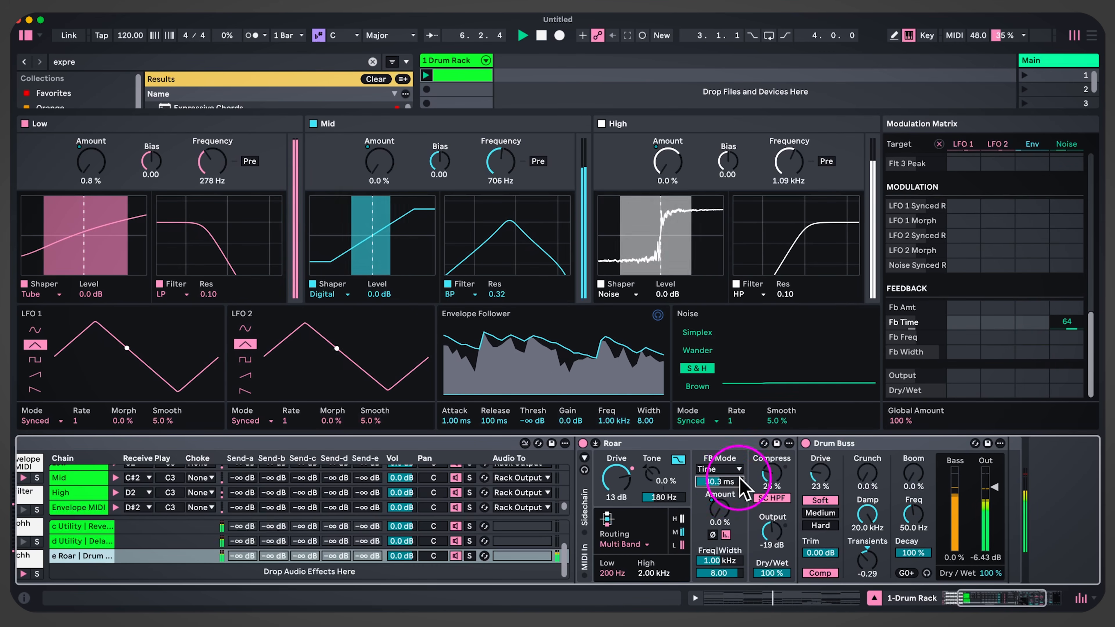
pyautogui.moveTo(1067, 322); pyautogui.dragTo(1067, 327)
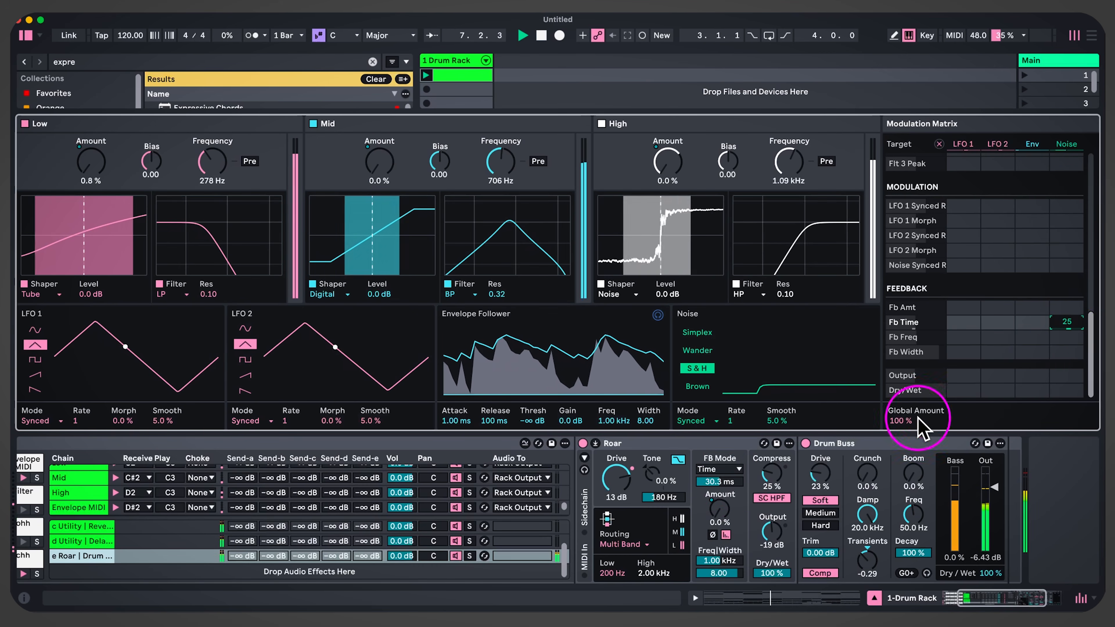
pyautogui.click(616, 479)
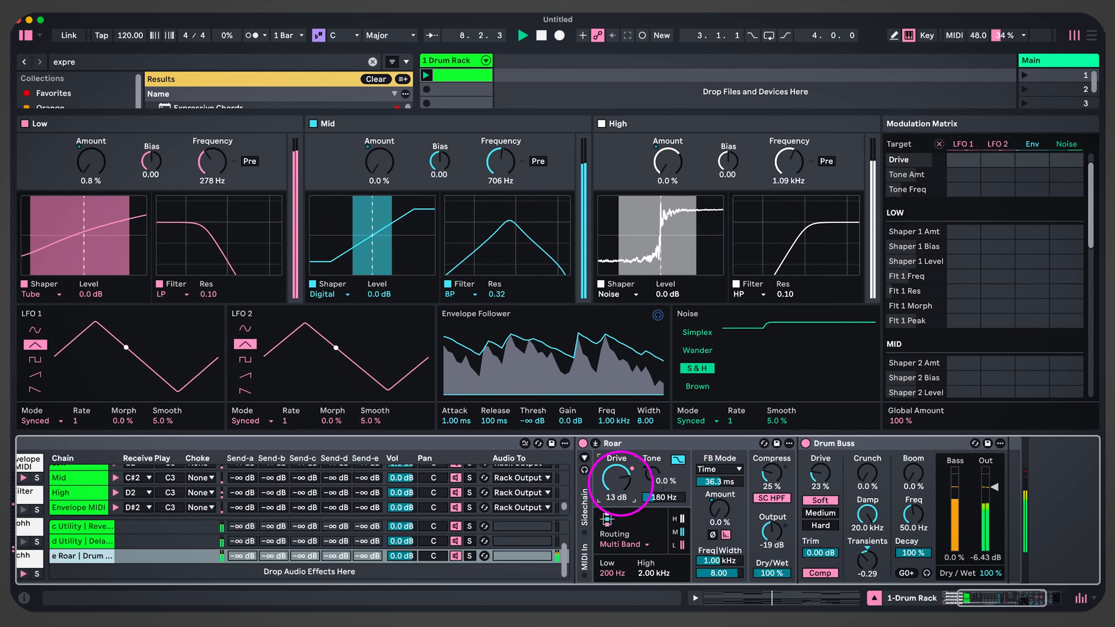
# Fold Roar and Drum Buss and bring return chain e into view in the Drum Rack's chain list
pyautogui.hscroll(-2, 822, 543)
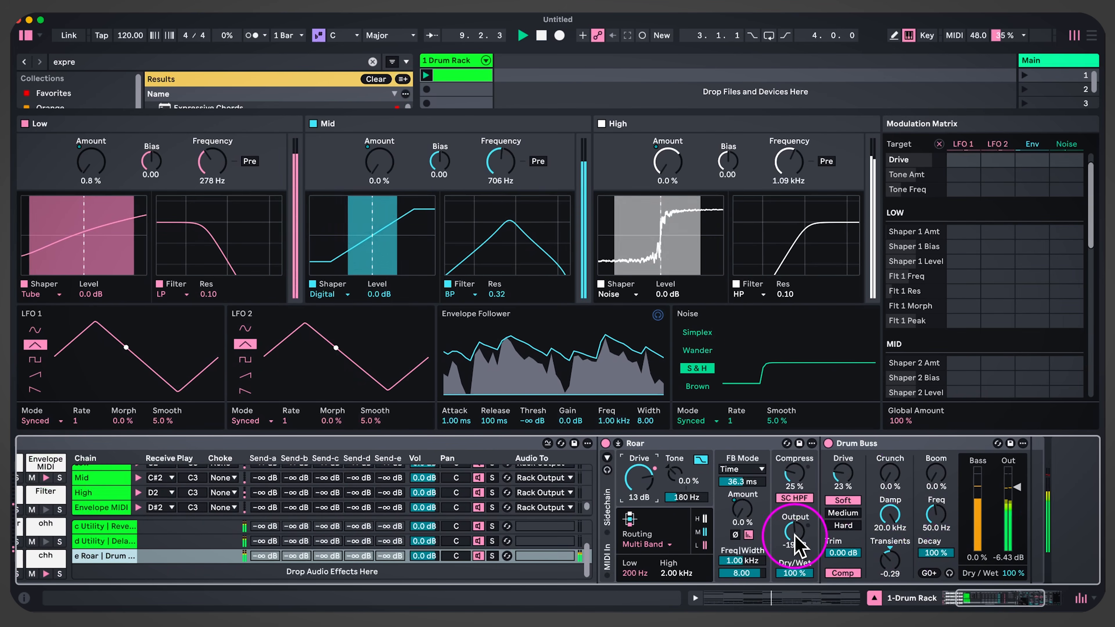
pyautogui.hscroll(-7, 794, 543)
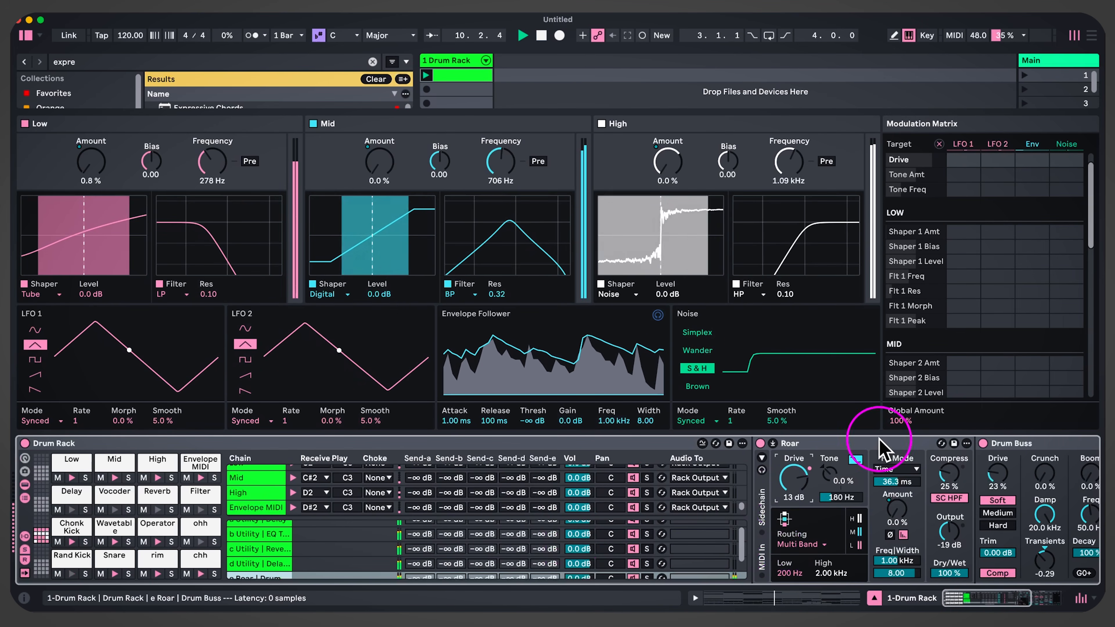
pyautogui.doubleClick(858, 443)
pyautogui.doubleClick(834, 444)
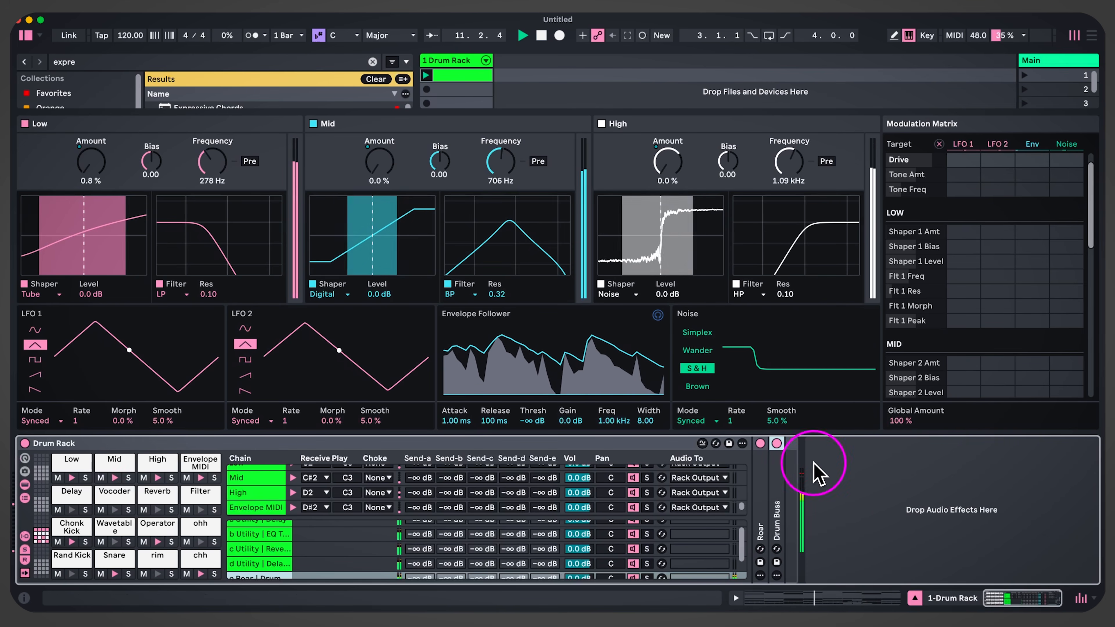
pyautogui.scroll(-2, 364, 551)
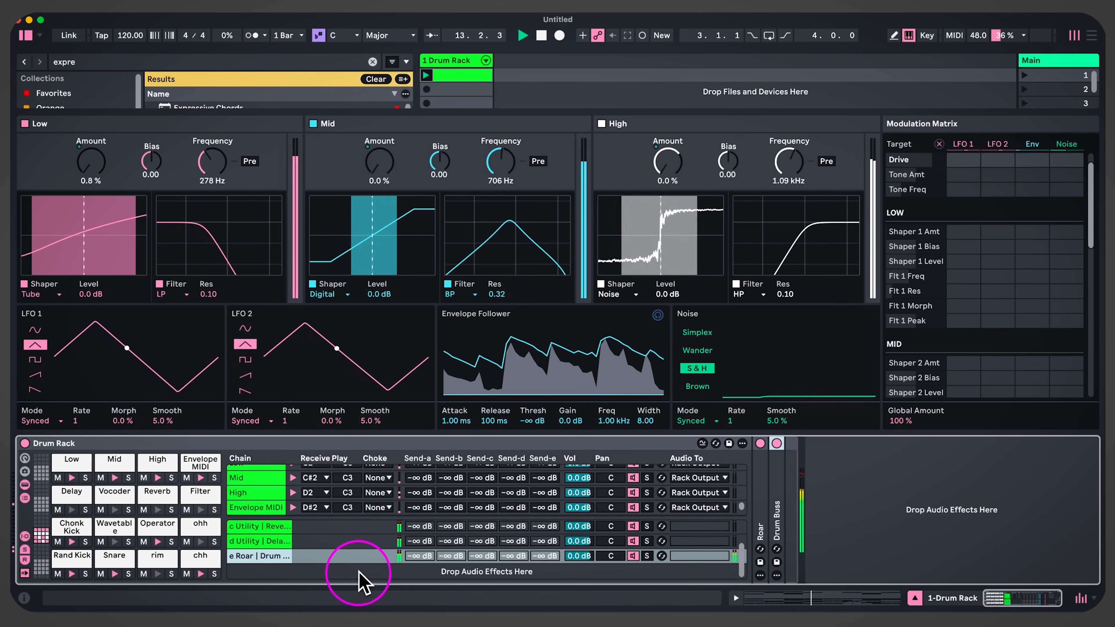
# Solo return chain e briefly during playback to audition it, and turn the solo off
pyautogui.press('space')
pyautogui.click(325, 560)
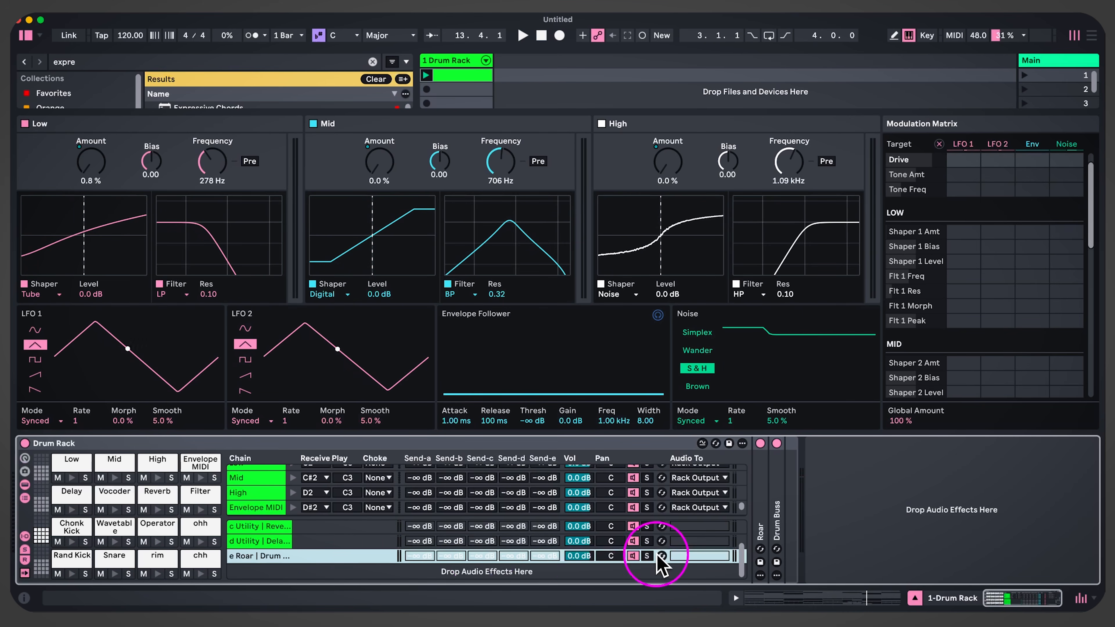
pyautogui.press('space')
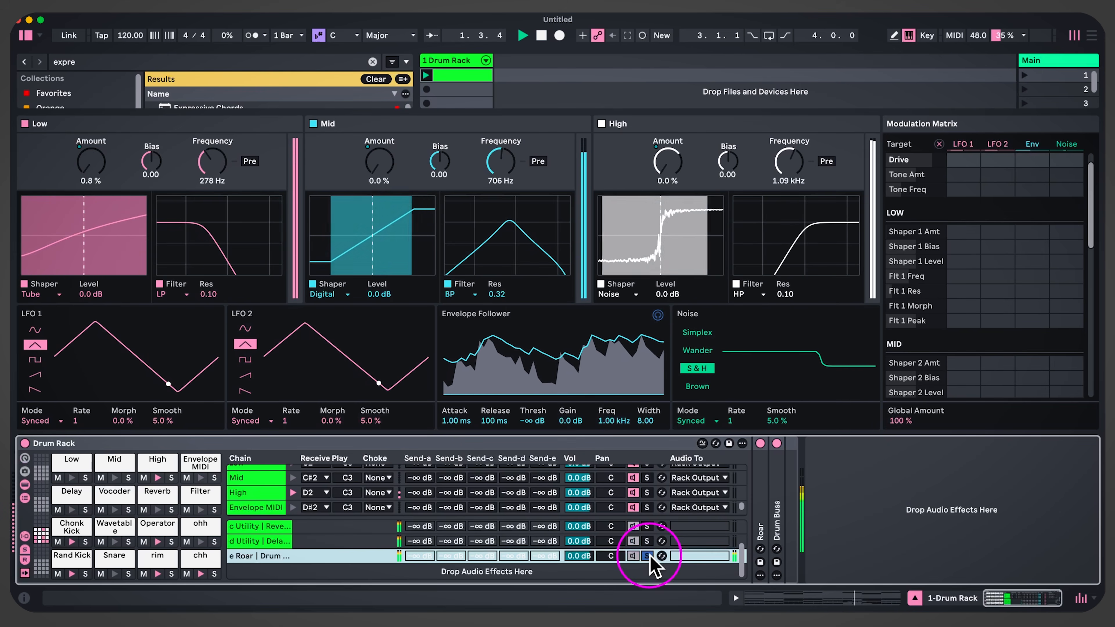
pyautogui.click(650, 556)
pyautogui.press('space')
# Insert EQ Three before Roar on return chain e and set its GainLow to -6.38 dB
pyautogui.doubleClick(762, 504)
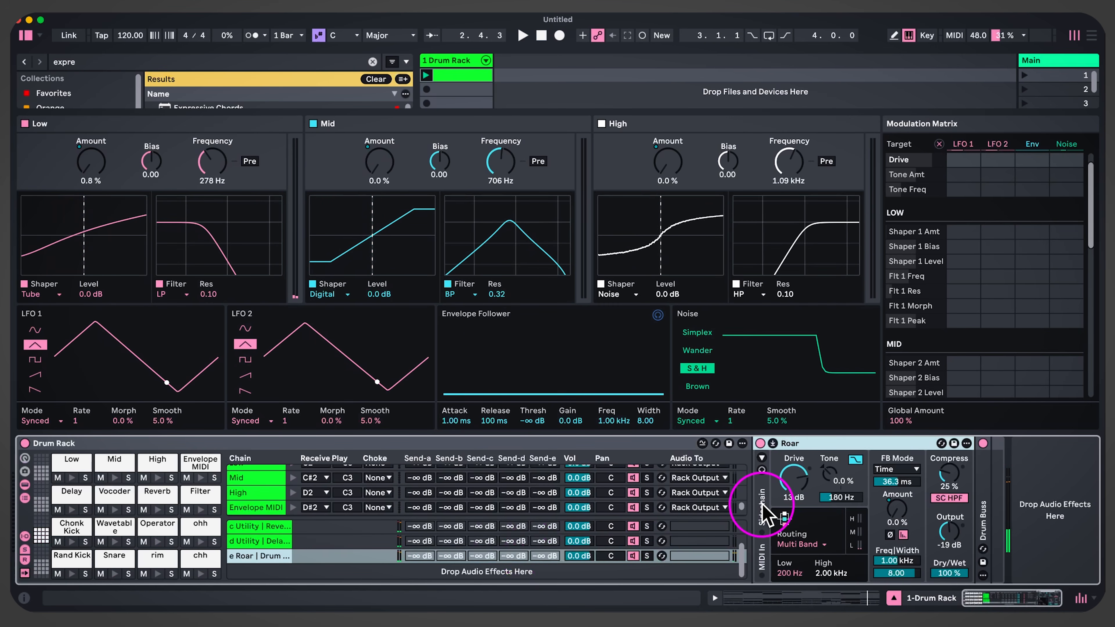
pyautogui.press('super+f')
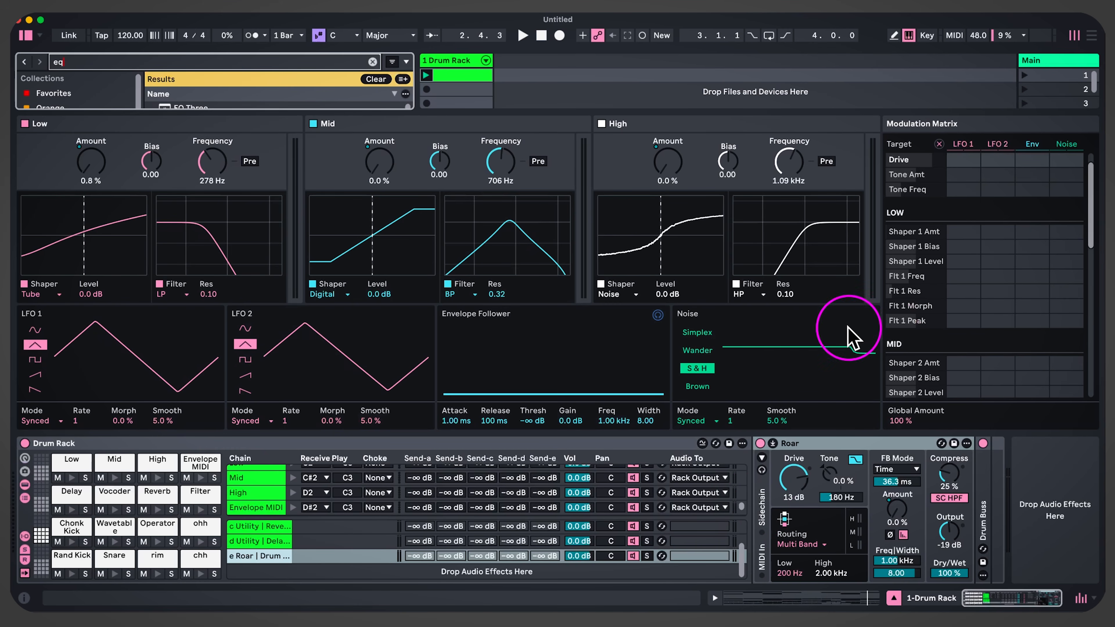
pyautogui.click(772, 443)
pyautogui.moveTo(191, 108); pyautogui.dragTo(773, 492)
pyautogui.press('space')
pyautogui.press('space')
# Search the browser for "drum" and add Drum Buss to the Drum Rack as new return chain f
pyautogui.press('super+f')
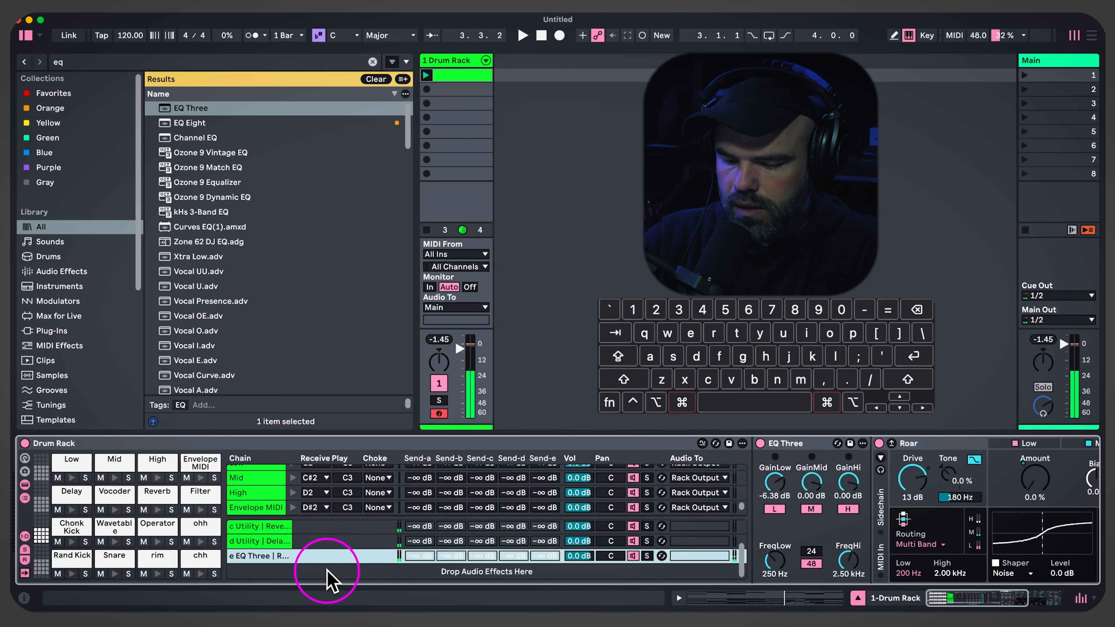
pyautogui.write('drum')
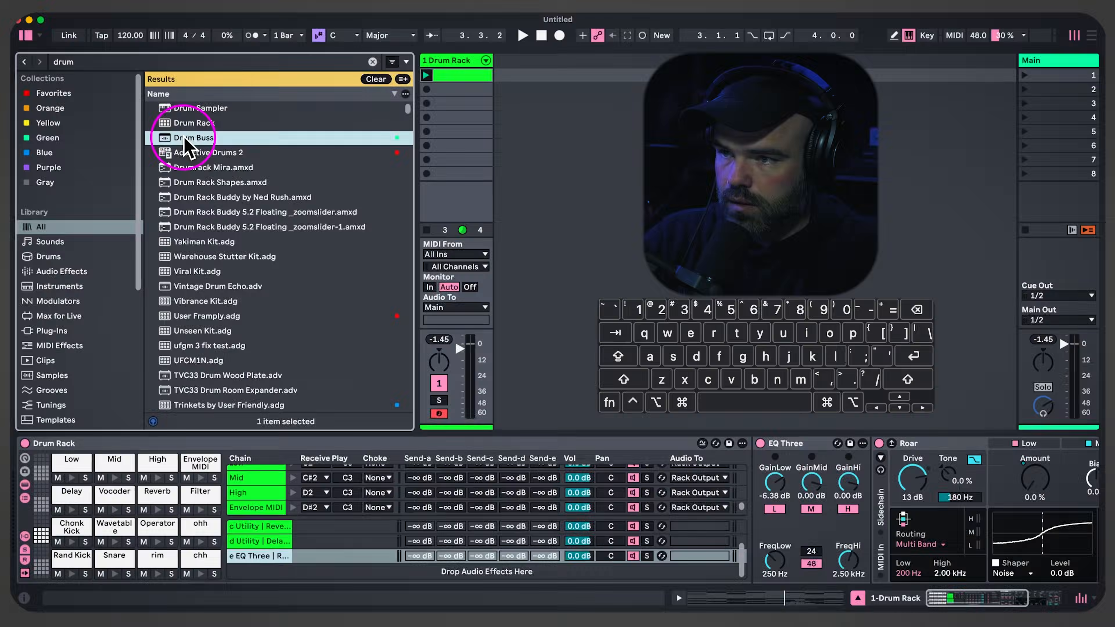
pyautogui.moveTo(187, 137); pyautogui.dragTo(374, 572)
# Route the audio output of the eight sound chains from Rand Kick to ohh to return chain f
pyautogui.scroll(1, 263, 505)
pyautogui.scroll(1, 263, 488)
pyautogui.scroll(3, 261, 476)
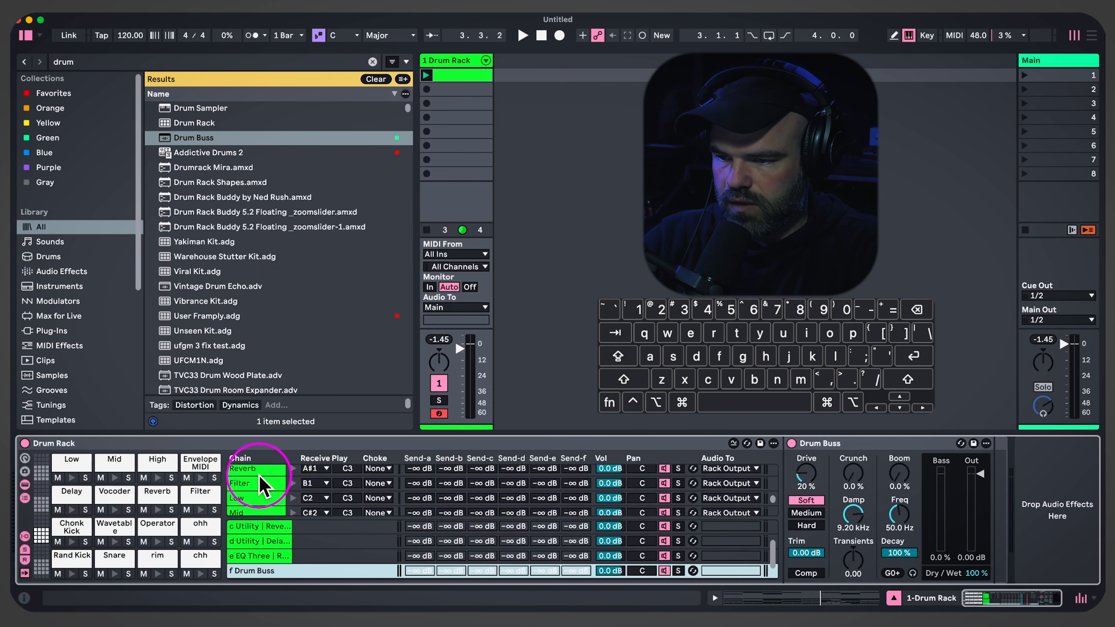
pyautogui.click(261, 474)
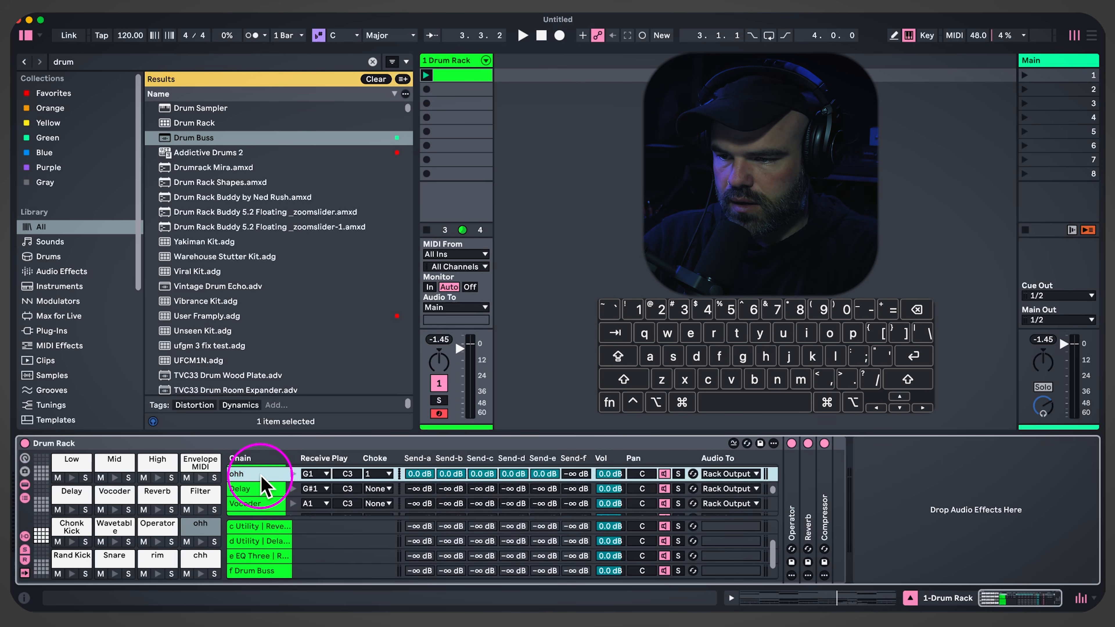
pyautogui.scroll(7, 263, 485)
pyautogui.keyDown('shift'); pyautogui.click(248, 471); pyautogui.keyUp('shift')
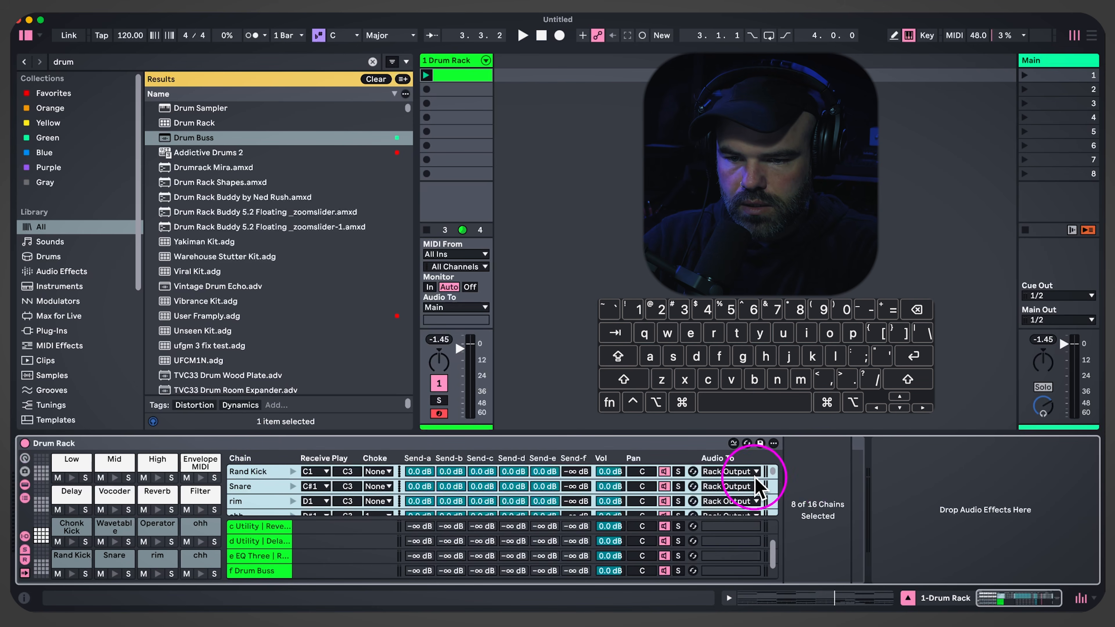
pyautogui.click(762, 487)
pyautogui.click(759, 555)
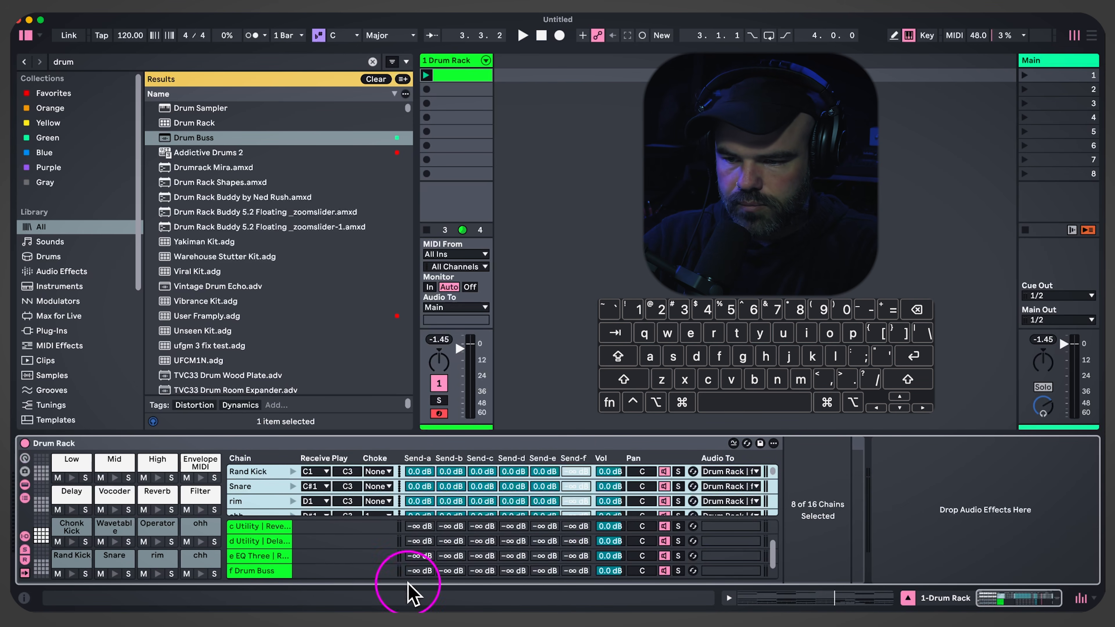
# Set chain f's Drum Buss to 0.0 % Drive, Comp on, Damp 20.0 kHz, Transients -0.27 and output -4.92 dB, auditioning it in playback
pyautogui.click(339, 571)
pyautogui.click(806, 473)
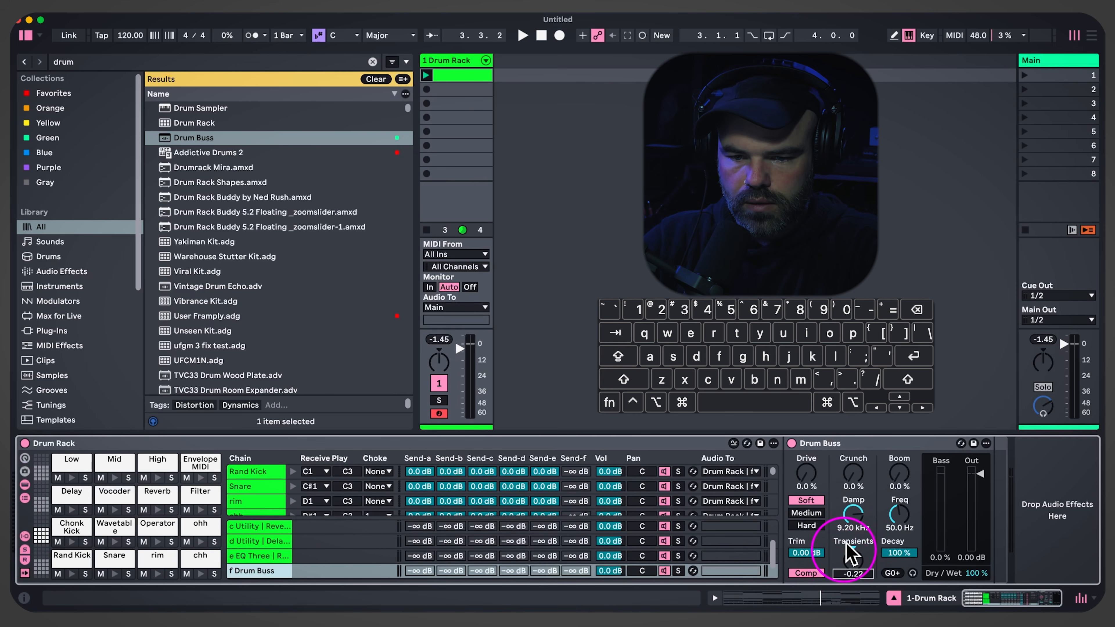
pyautogui.click(851, 565)
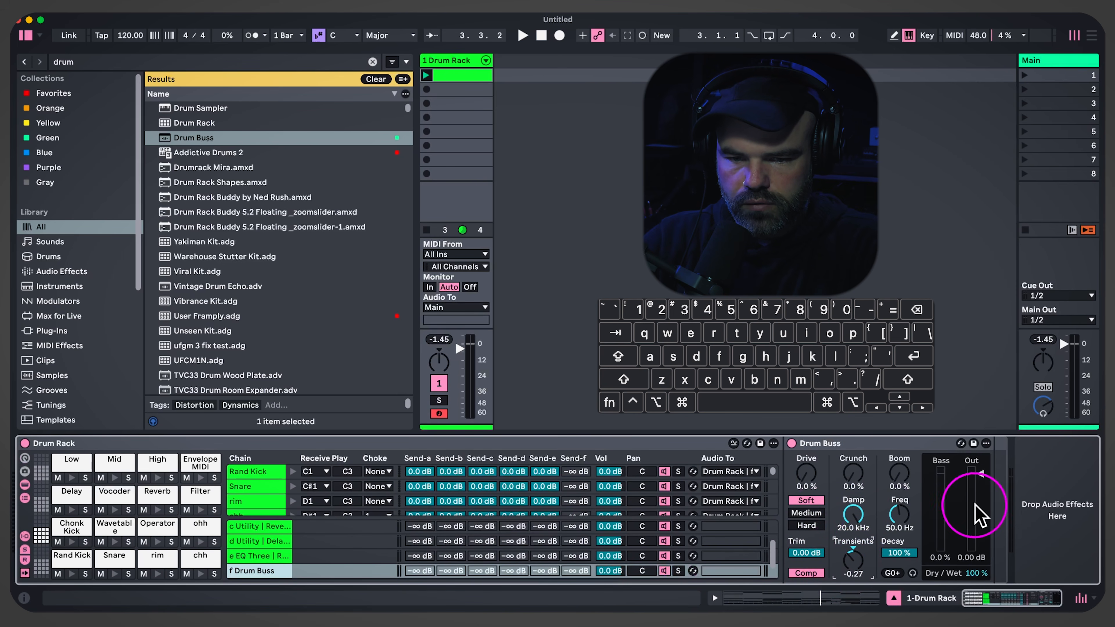
pyautogui.press('space')
pyautogui.moveTo(978, 476); pyautogui.dragTo(978, 482)
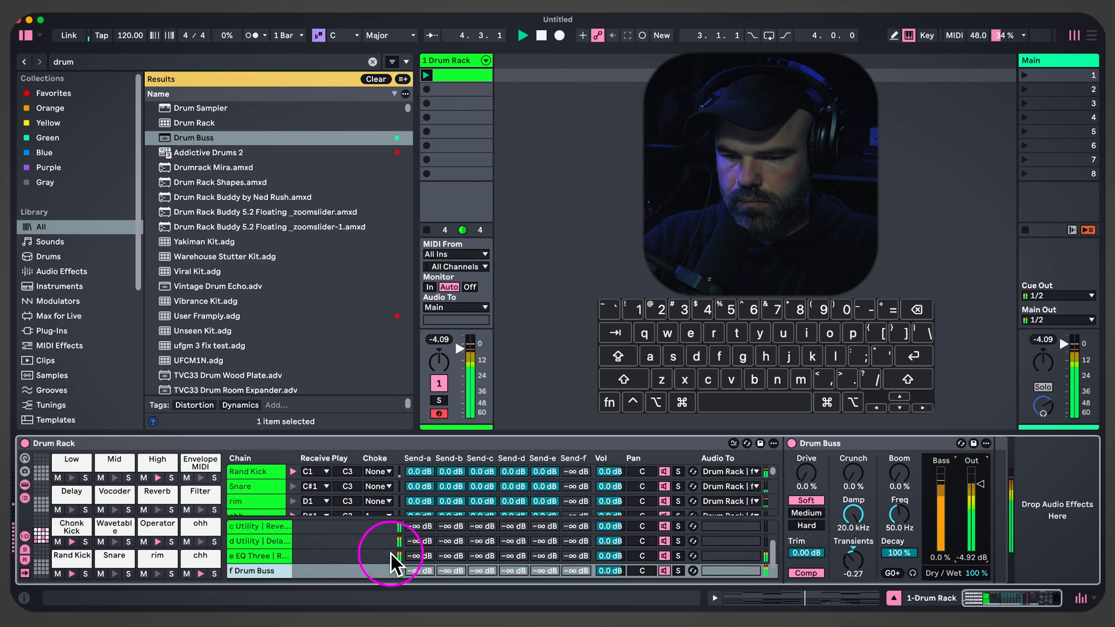
# Open return chain d to inspect its Utility, Delay and Auto Filter, and stop playback
pyautogui.click(349, 545)
pyautogui.hscroll(5, 348, 546)
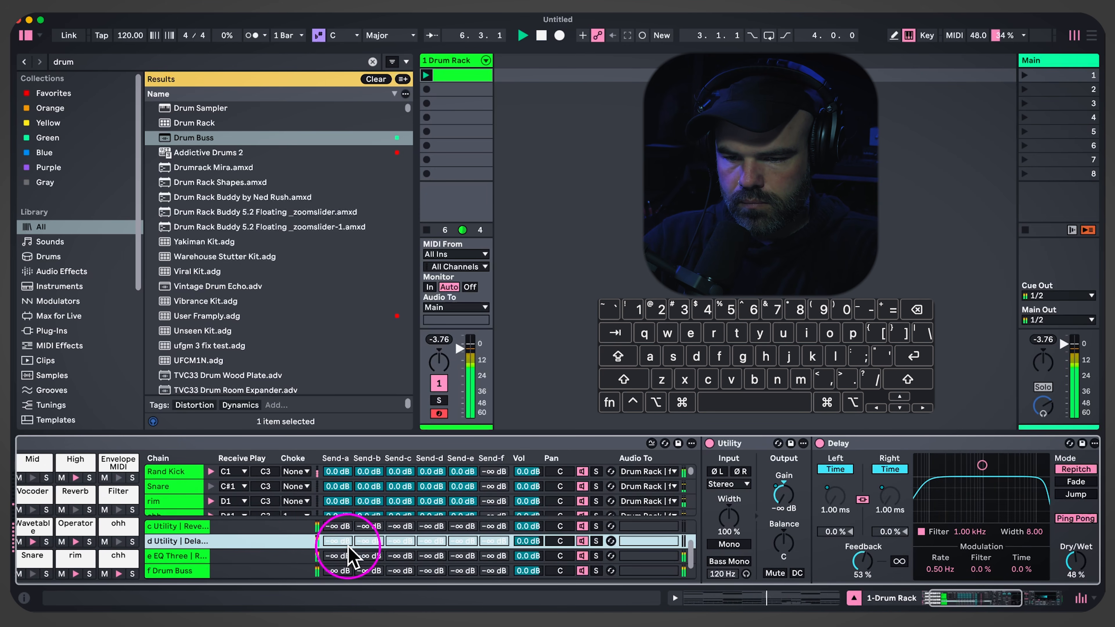
pyautogui.hscroll(1, 348, 546)
pyautogui.press('space')
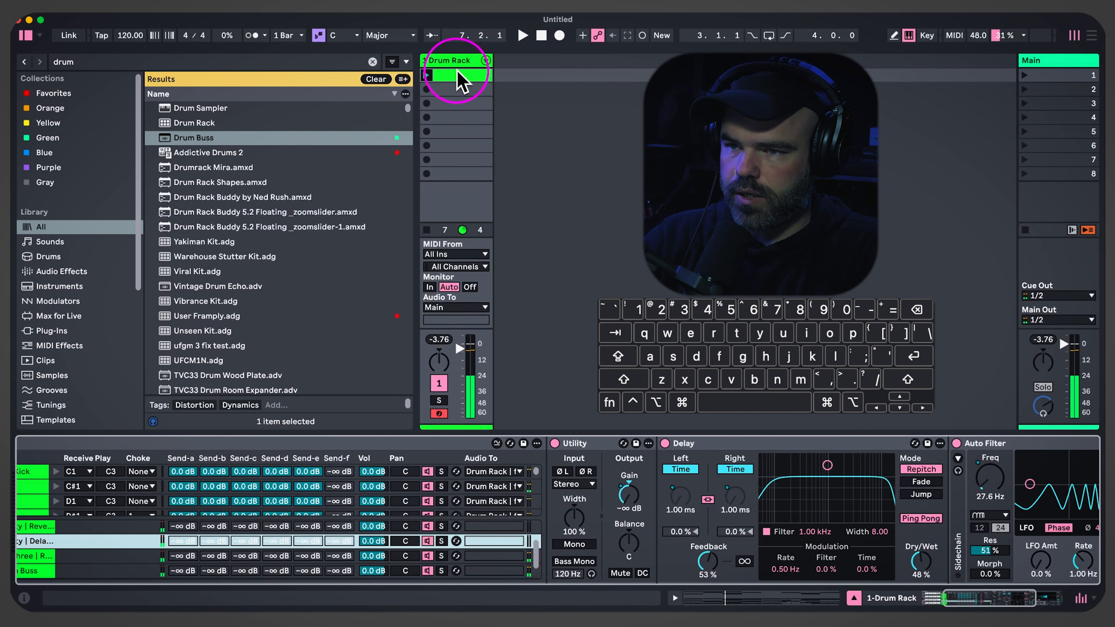
# In the Drum Rack clip, add one-beat Delay, Vocoder, Reverb and Filter notes starting at 1.1.1
pyautogui.doubleClick(458, 77)
pyautogui.click(566, 308)
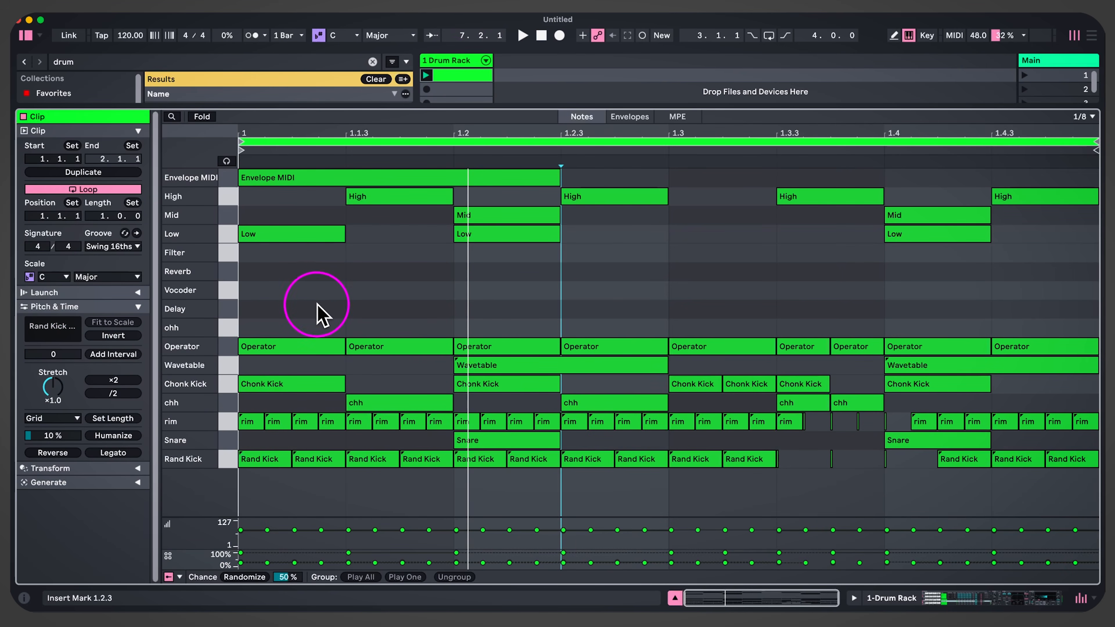
pyautogui.doubleClick(305, 330)
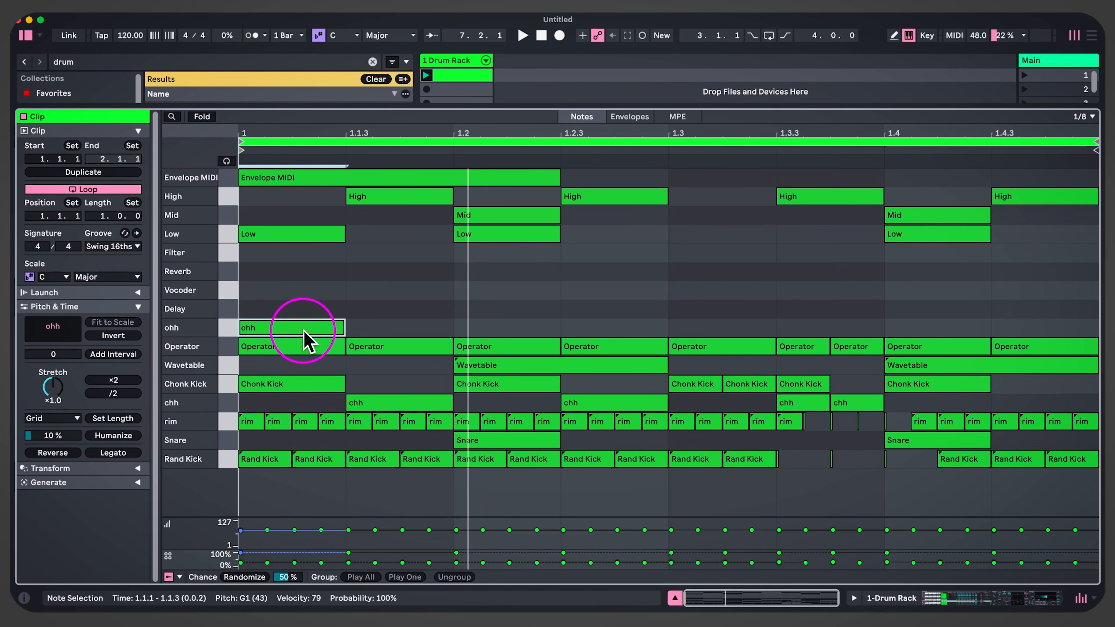
pyautogui.doubleClick(307, 327)
pyautogui.doubleClick(317, 310)
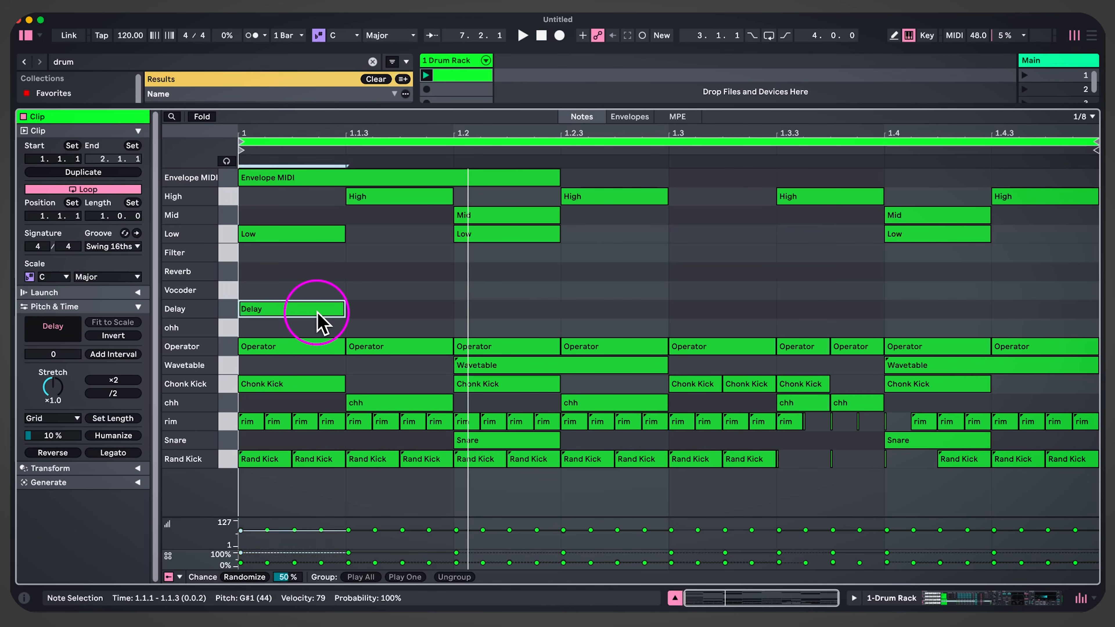
pyautogui.click(395, 292)
pyautogui.doubleClick(336, 290)
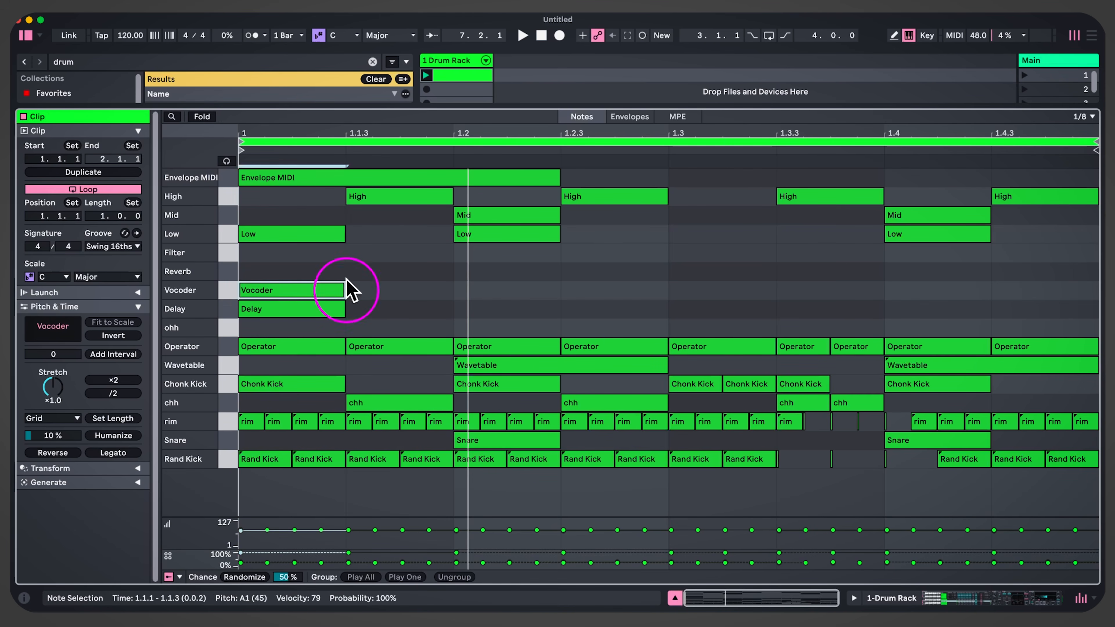
pyautogui.doubleClick(341, 271)
pyautogui.moveTo(329, 249); pyautogui.dragTo(334, 311)
pyautogui.doubleClick(338, 253)
pyautogui.hotkey('shift', 'Right')
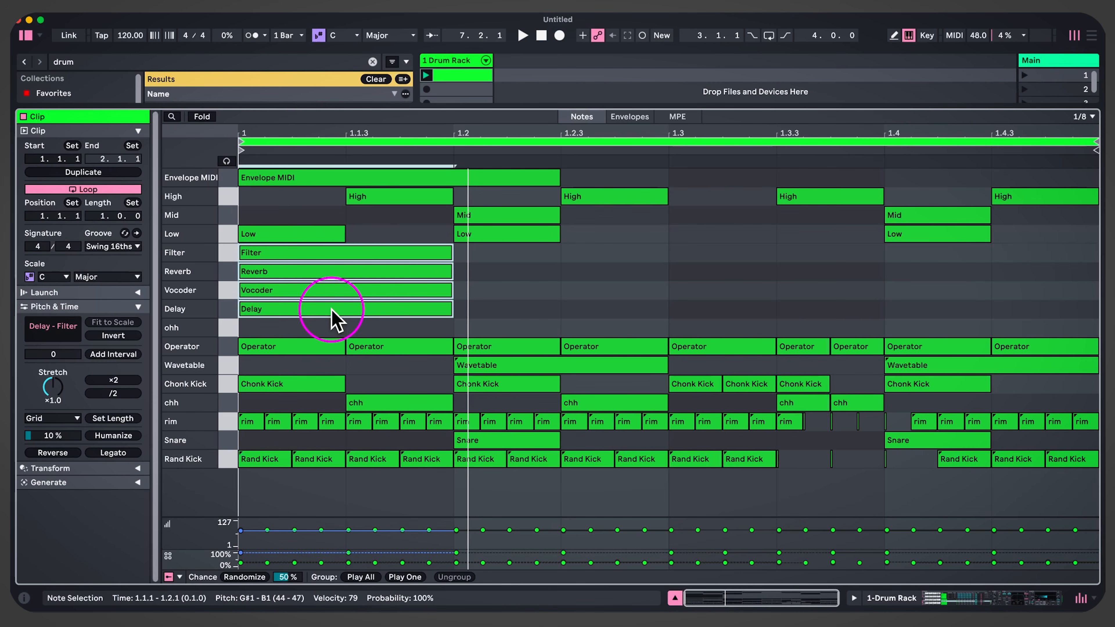
# Set the four effect notes' probability to 26%, duplicate them across the whole bar, and start playback
pyautogui.moveTo(313, 557); pyautogui.dragTo(315, 555)
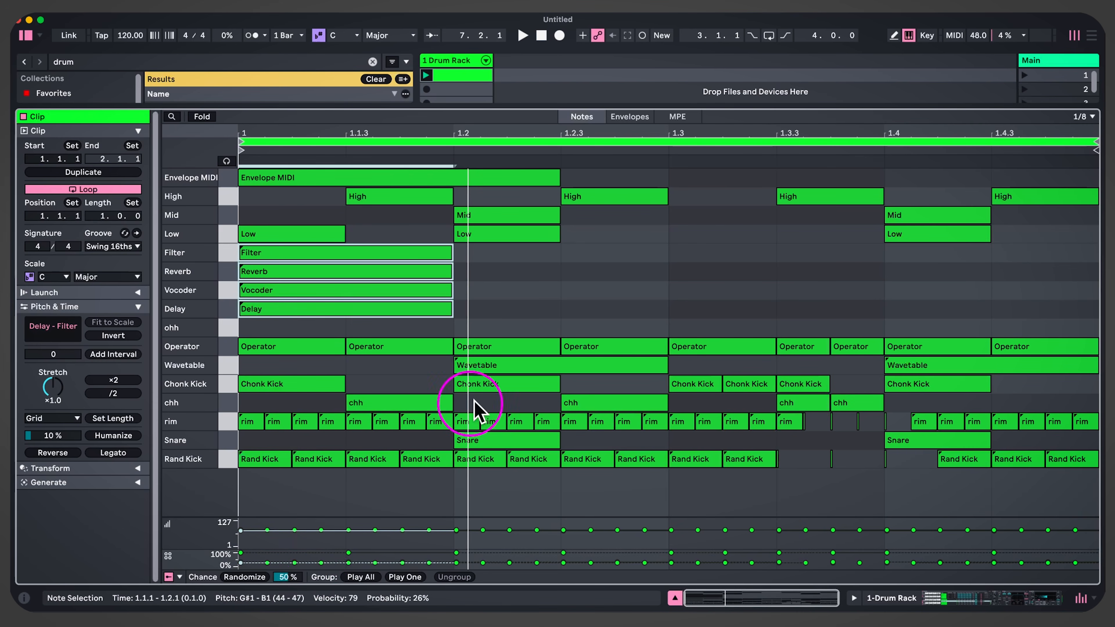
pyautogui.press('super+d')
pyautogui.press('super+d')
pyautogui.press('super+d')
pyautogui.press('space')
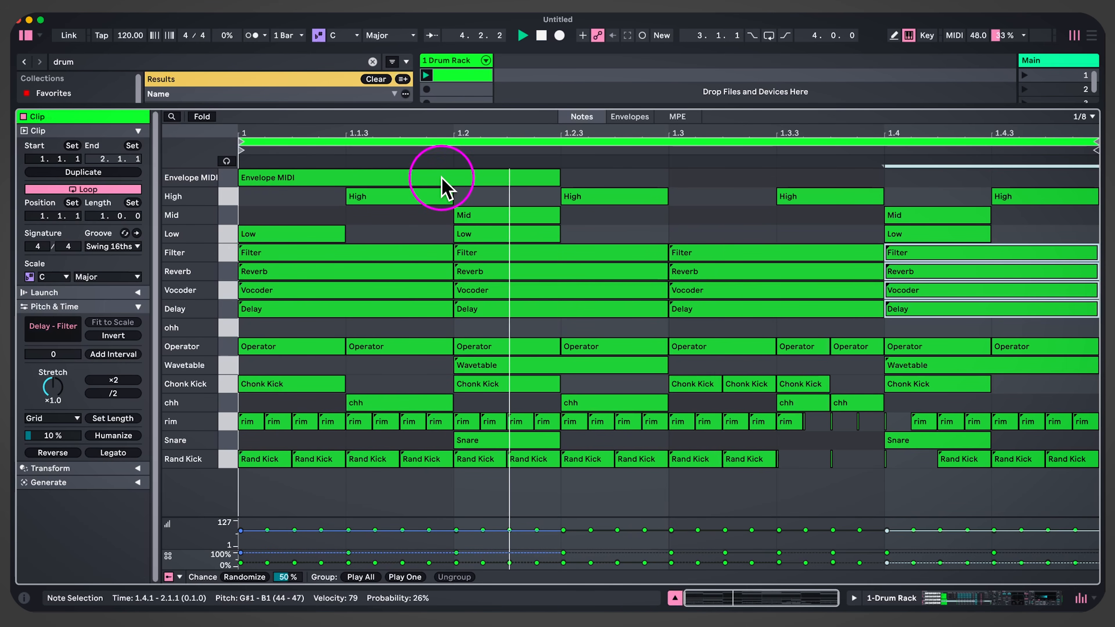
# Replace the Envelope MIDI note with two back-to-back half-bar notes that fill the bar
pyautogui.click(418, 179)
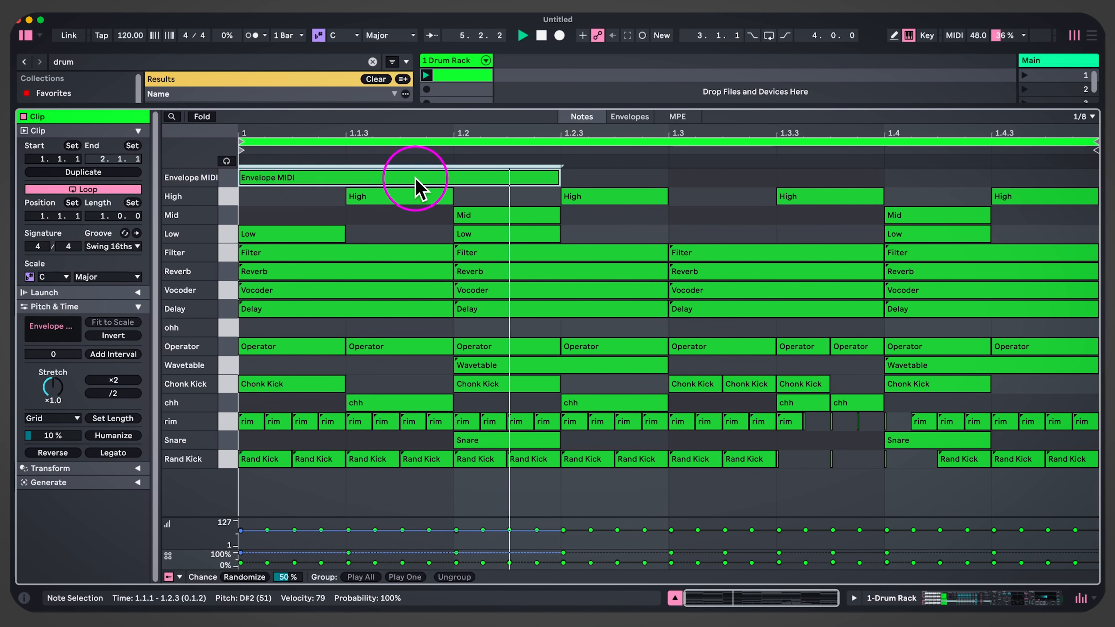
pyautogui.press('Delete')
pyautogui.doubleClick(312, 177)
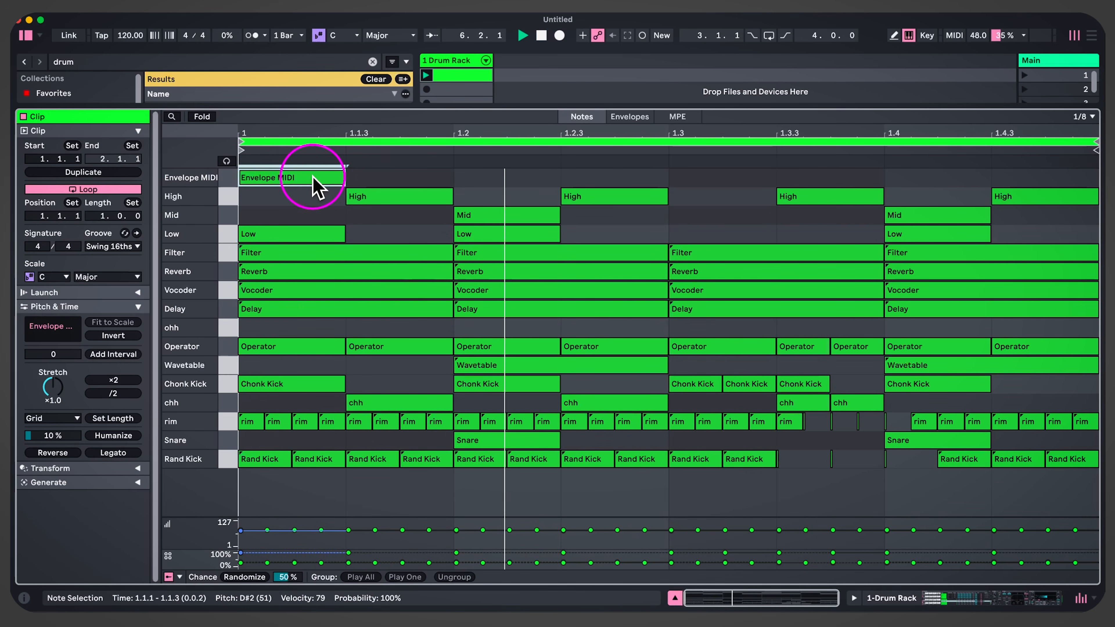
pyautogui.hotkey('shift', 'Right')
pyautogui.hotkey('shift', 'Right')
pyautogui.hotkey('shift', 'Right')
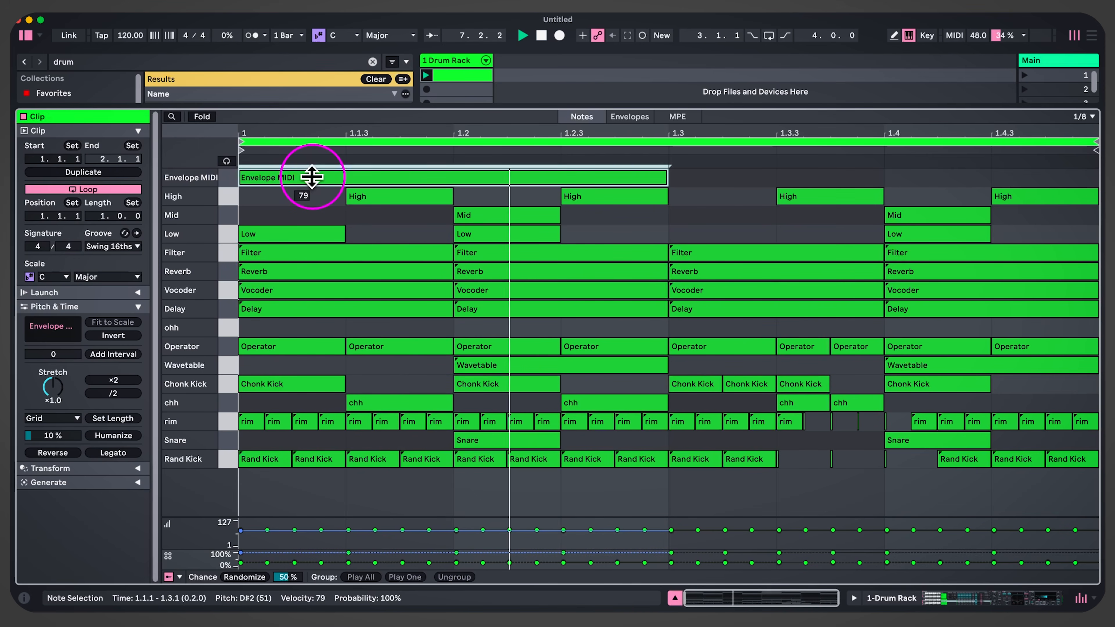
pyautogui.press('super+d')
# Set the probability of both Envelope MIDI notes to 12%
pyautogui.click(704, 177)
pyautogui.keyDown('shift'); pyautogui.click(638, 178); pyautogui.keyUp('shift')
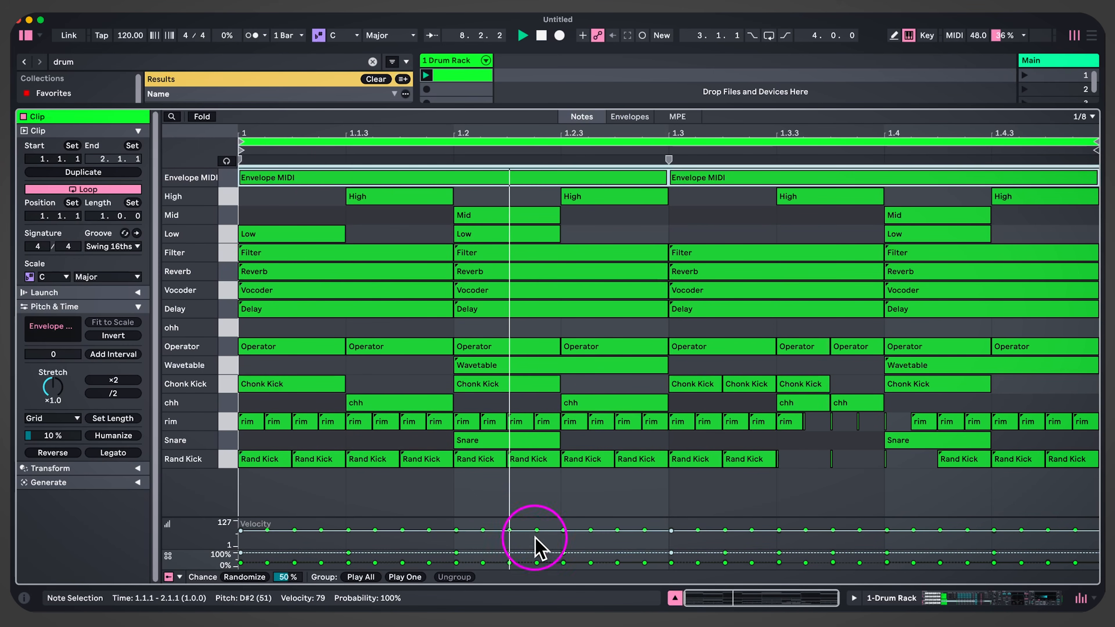
pyautogui.moveTo(495, 553); pyautogui.dragTo(495, 565)
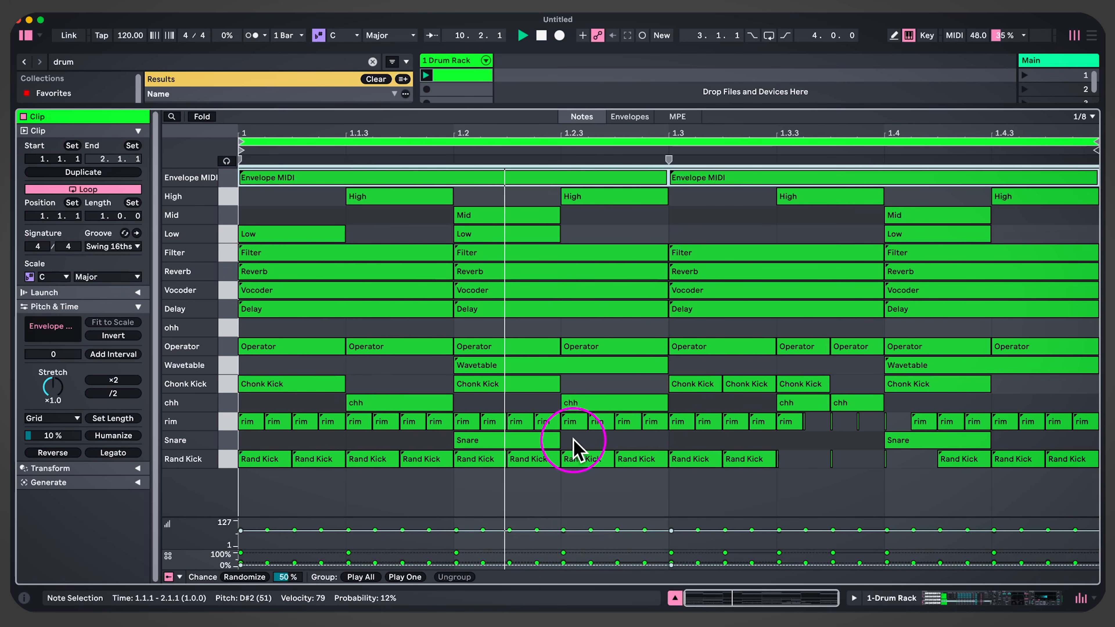
# Add an eighth-note Low note at 1.3 and set all Low, Mid and High notes to 35% probability
pyautogui.click(721, 239)
pyautogui.doubleClick(722, 239)
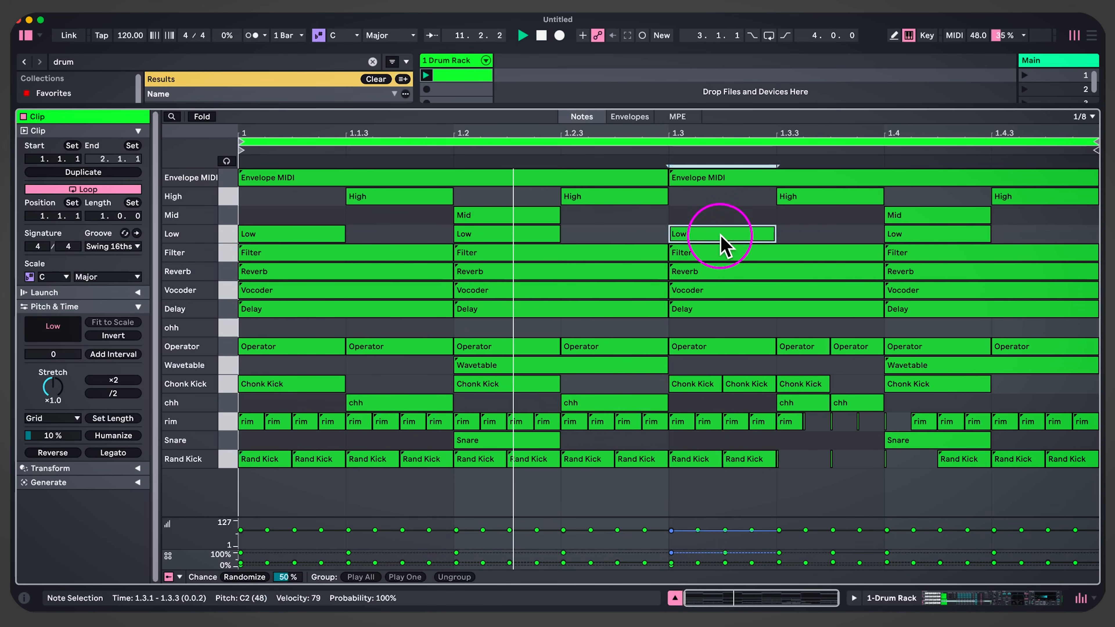
pyautogui.moveTo(1044, 244); pyautogui.dragTo(324, 204)
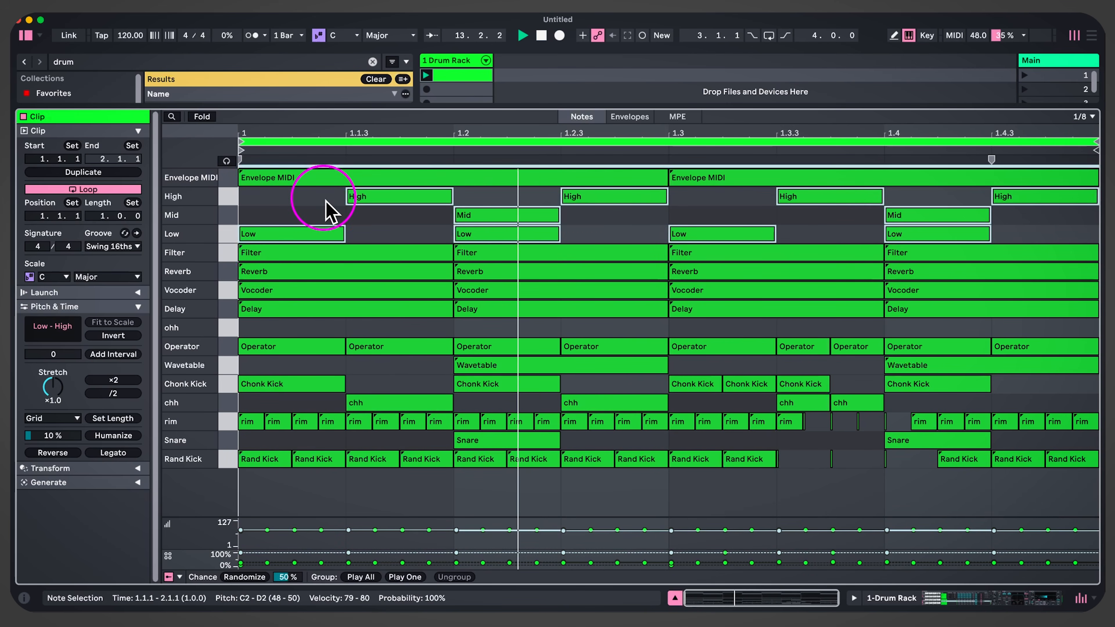
pyautogui.moveTo(393, 544); pyautogui.dragTo(396, 553)
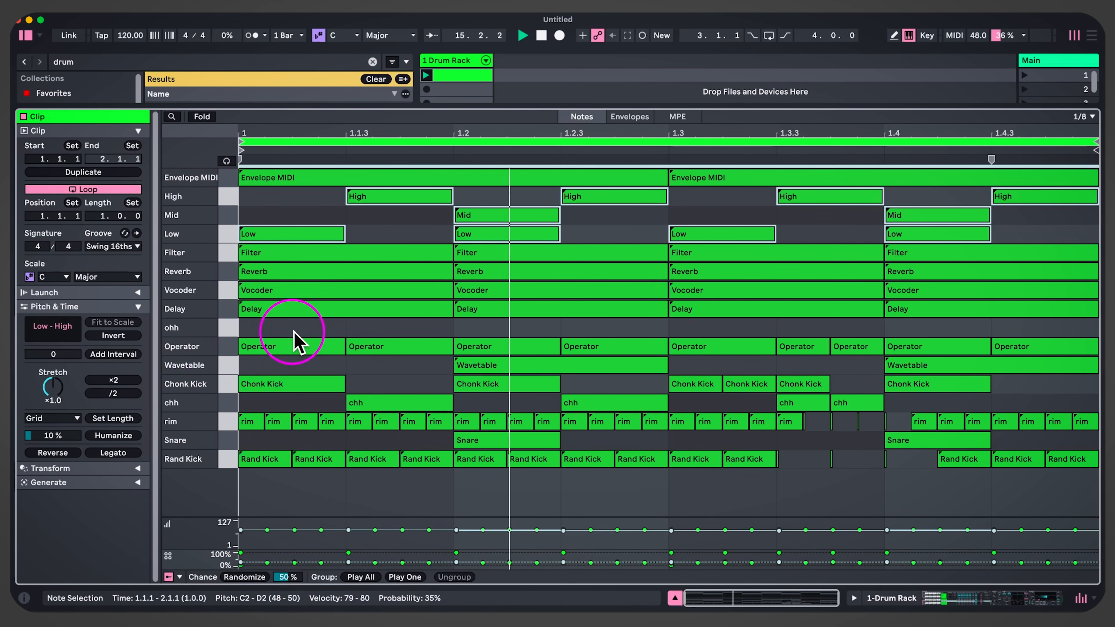
# Return to the Drum Rack and rename the Wavetable pad Glitch and the Operator pad Glitch2
pyautogui.doubleClick(456, 60)
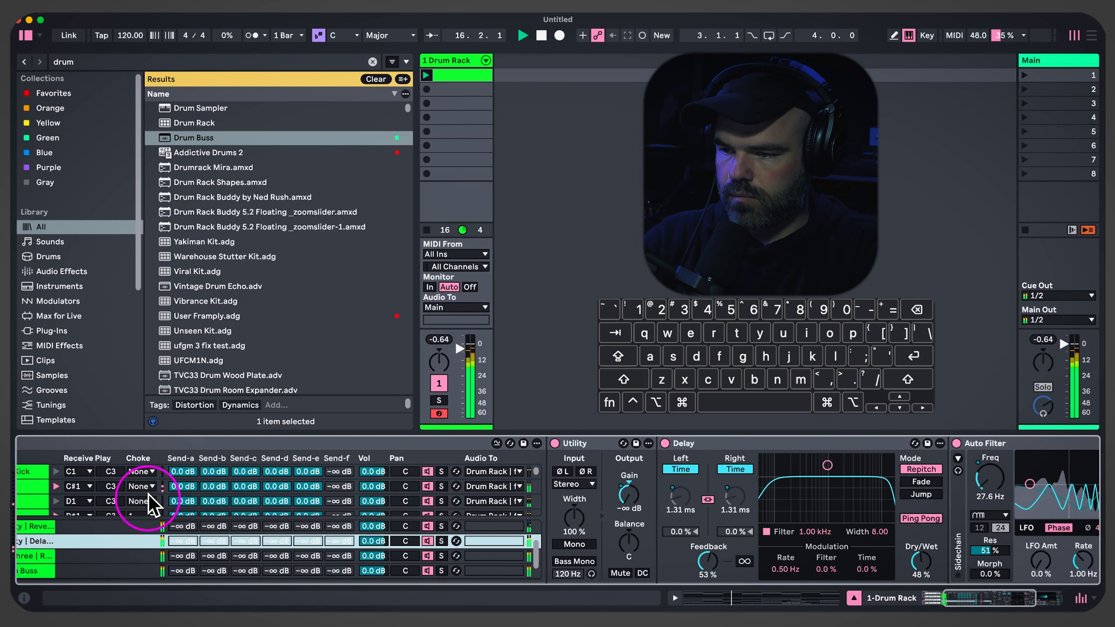
pyautogui.hscroll(-5, 156, 526)
pyautogui.click(105, 526)
pyautogui.press('super+r')
pyautogui.write('Glitch')
pyautogui.click(157, 526)
pyautogui.press('super+r')
pyautogui.write('Glitcx')
pyautogui.press('BackSpace')
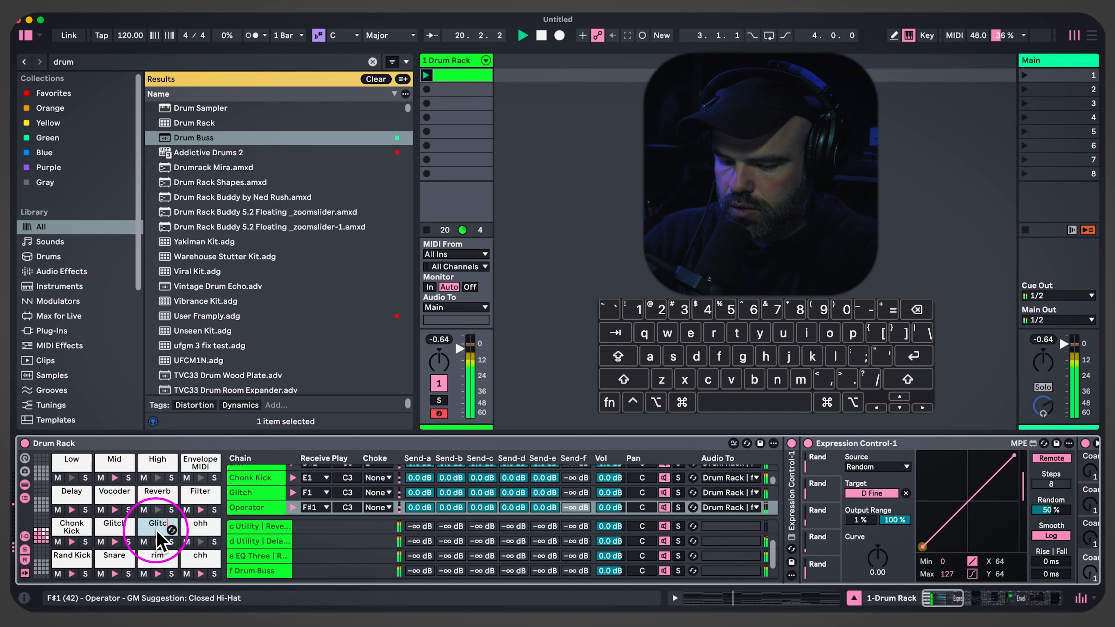
pyautogui.press('Return')
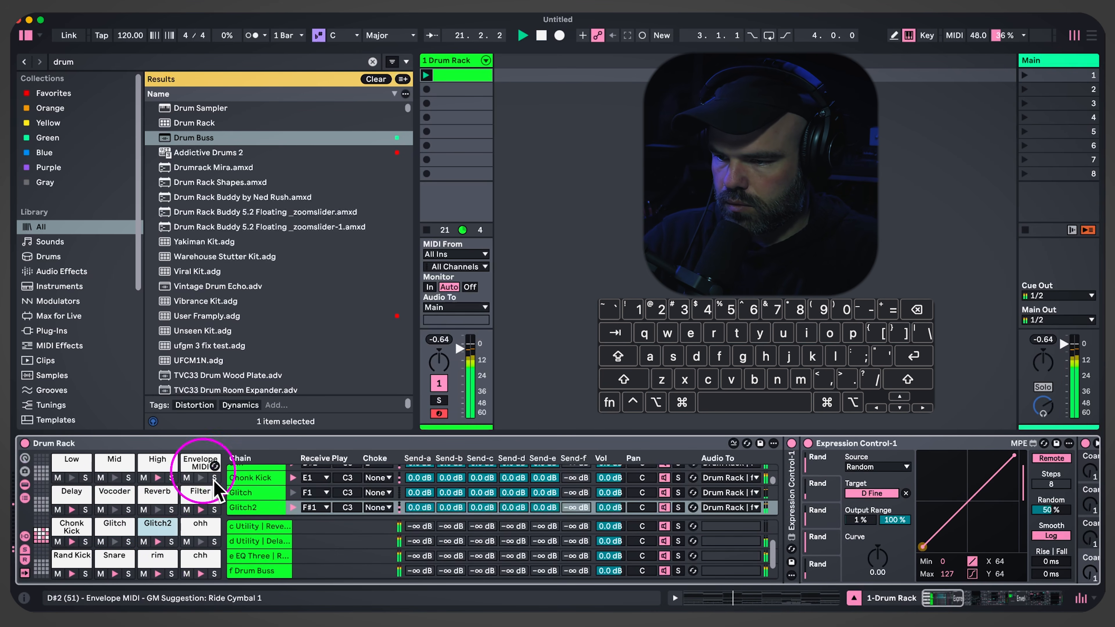
# Rename the Envelope MIDI pad Feedback and set the project tempo to 80 BPM
pyautogui.click(202, 467)
pyautogui.press('super+r')
pyautogui.write('Fe')
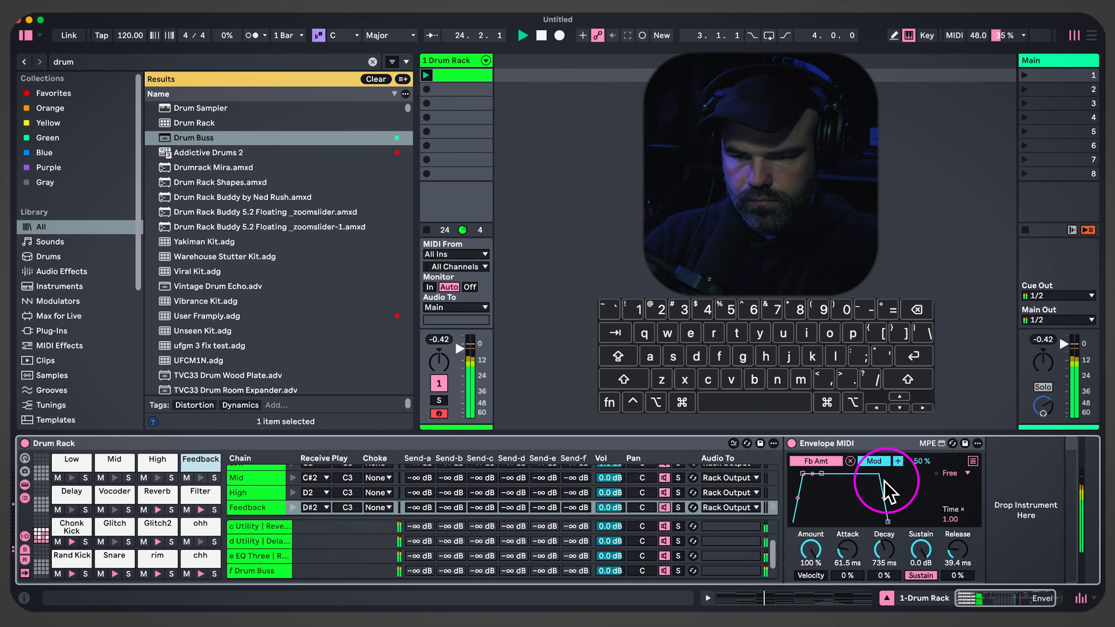
pyautogui.moveTo(138, 34); pyautogui.dragTo(135, 37)
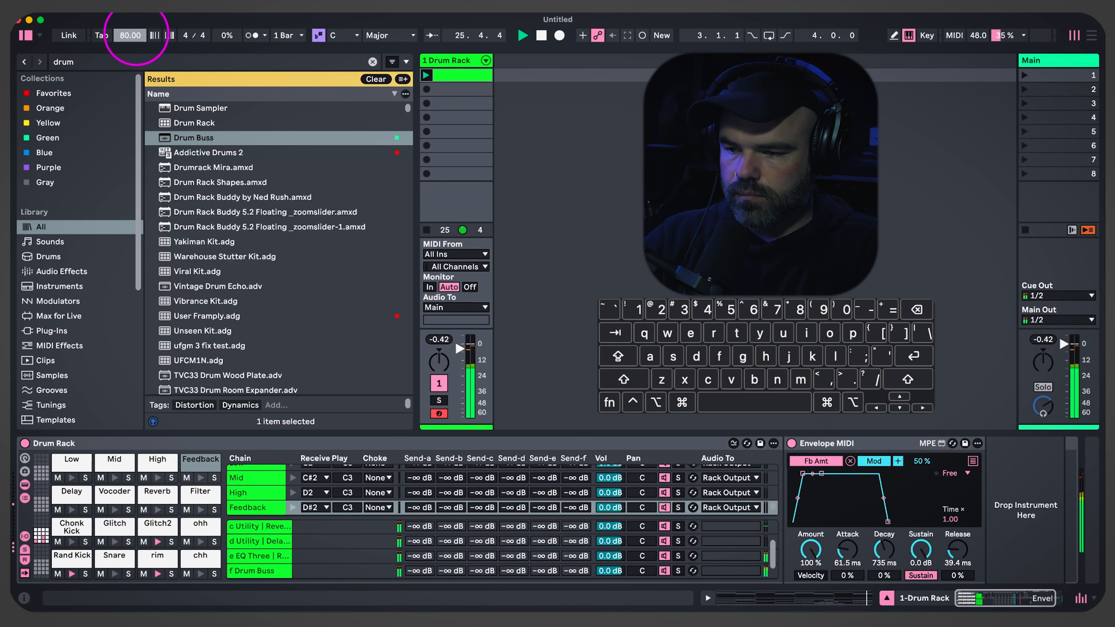
pyautogui.click(472, 58)
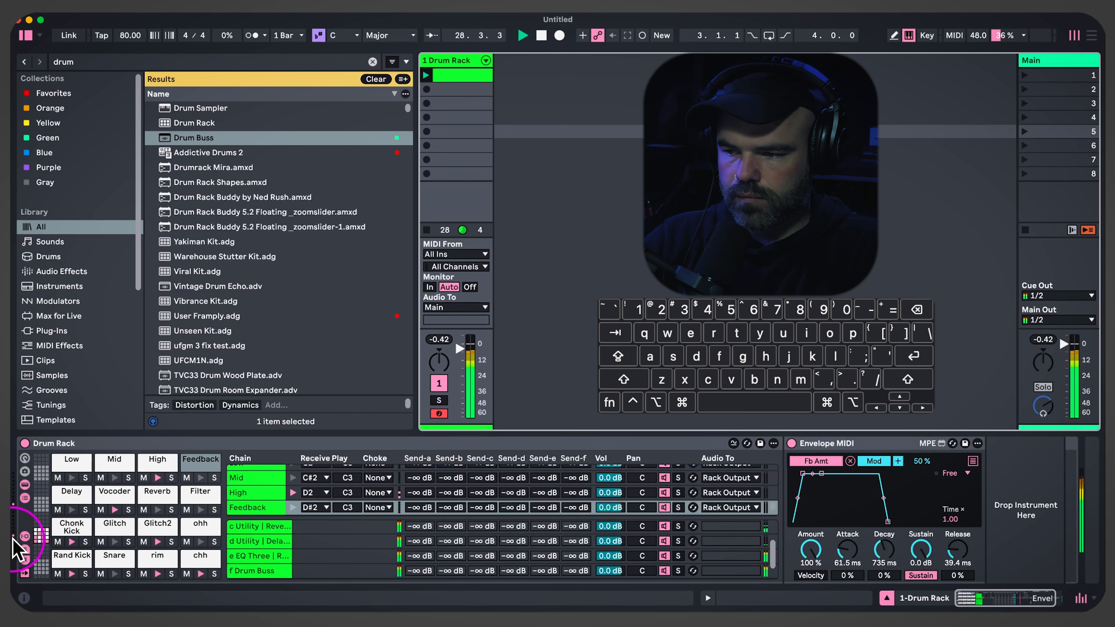
# Hide the Drum Rack's input/output, sends, returns, chain list and devices so only the pads show, and stop playback
pyautogui.click(26, 537)
pyautogui.click(25, 549)
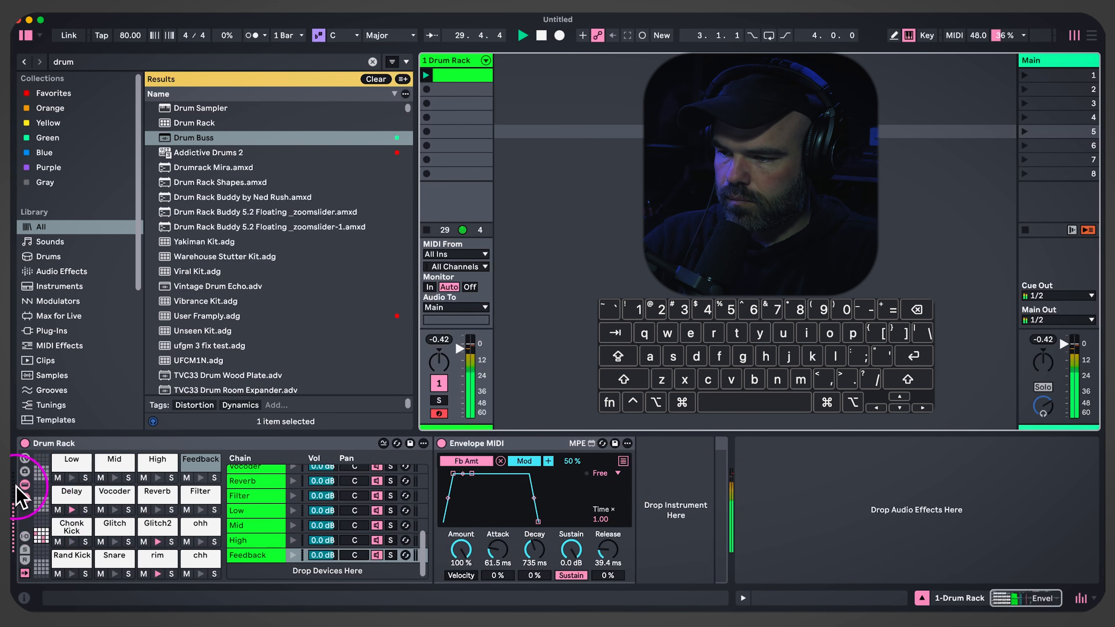
pyautogui.click(25, 498)
pyautogui.click(24, 484)
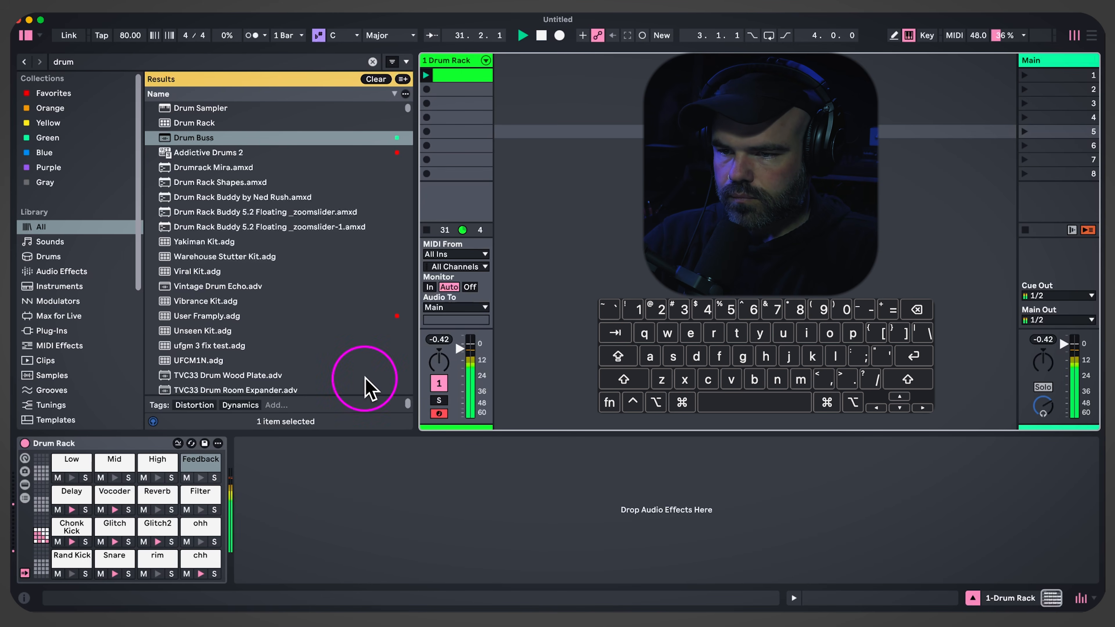
pyautogui.click(339, 474)
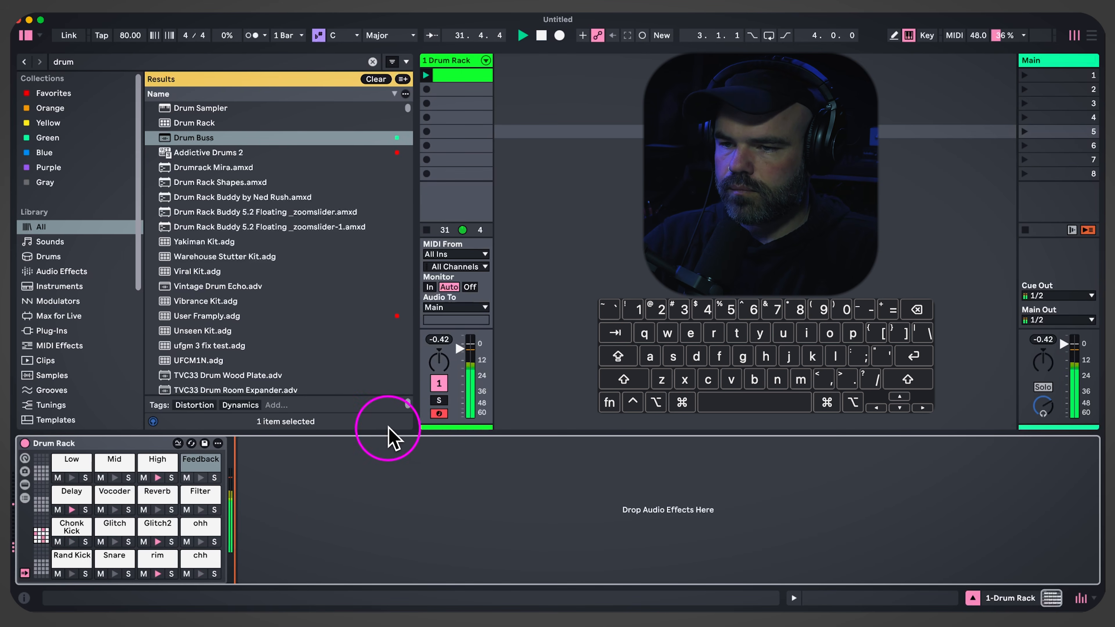
pyautogui.click(455, 71)
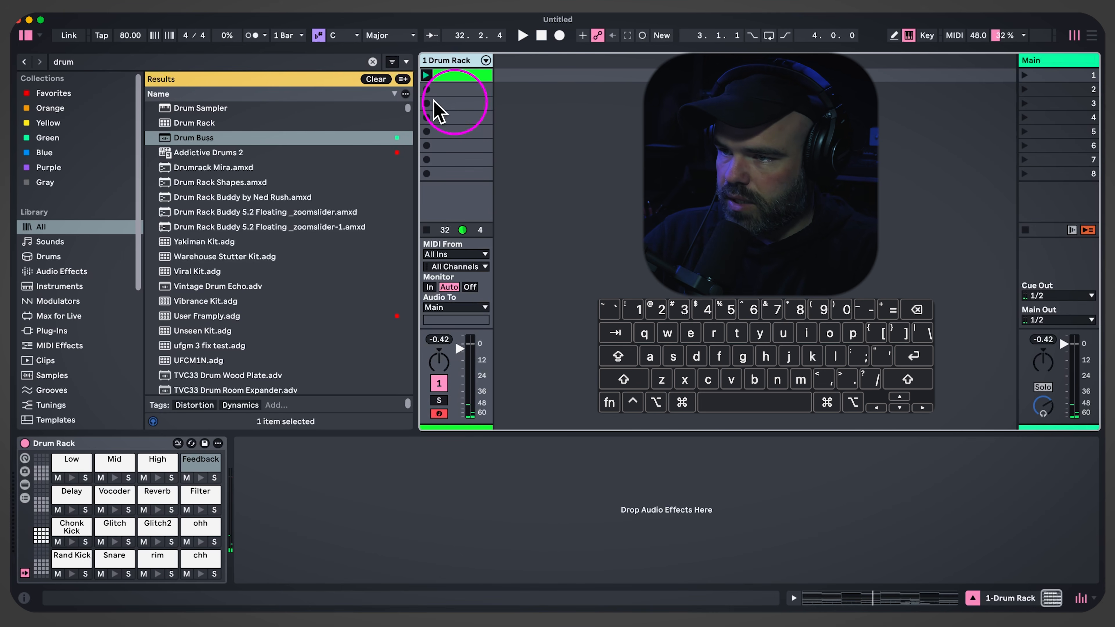
# Clear the browser search, find Boom Bap Kit.adg among the drums, and load it onto a new track
pyautogui.click(71, 258)
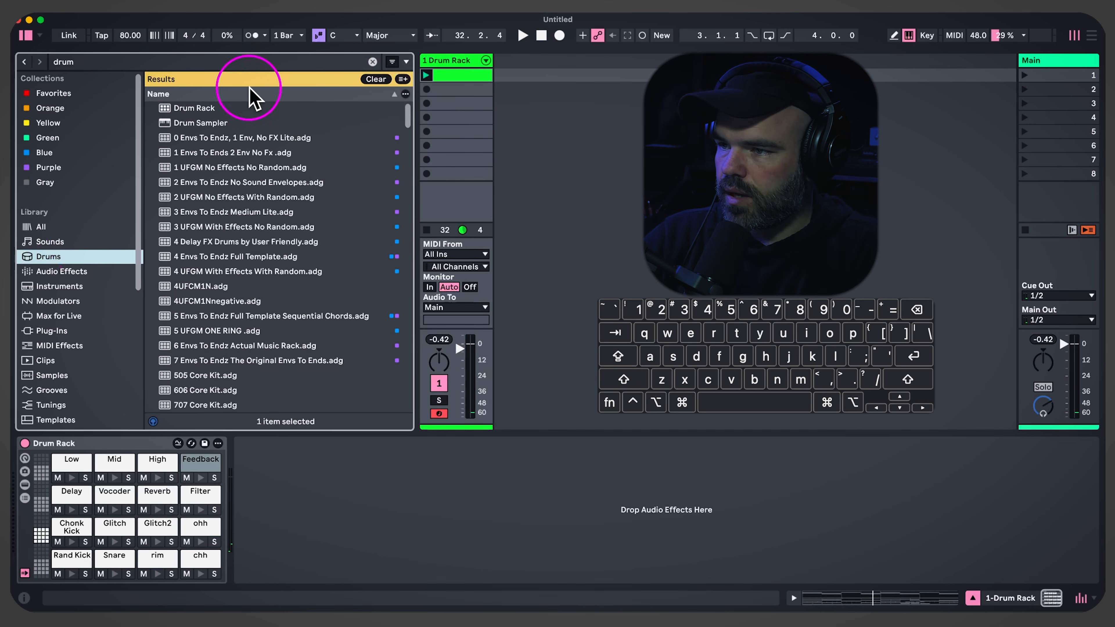
pyautogui.click(372, 61)
pyautogui.scroll(-10, 236, 180)
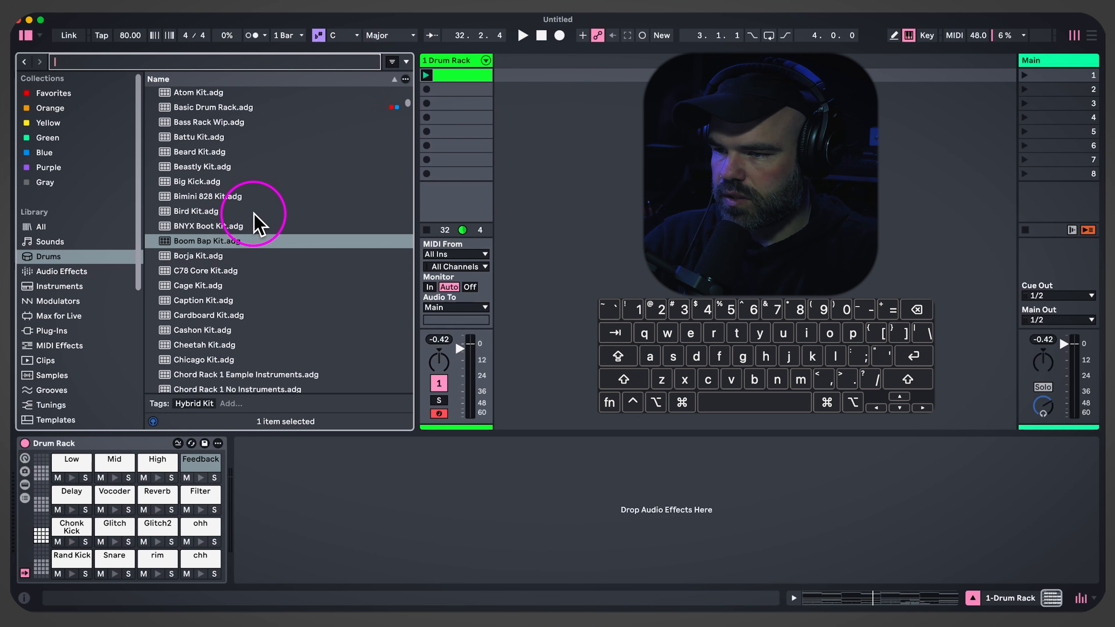
pyautogui.moveTo(193, 242); pyautogui.dragTo(542, 109)
# Create a one-bar clip on the Boom Bap Kit track with a 1/8 grid and add a Kick Shadow note at 1.1.1
pyautogui.doubleClick(531, 75)
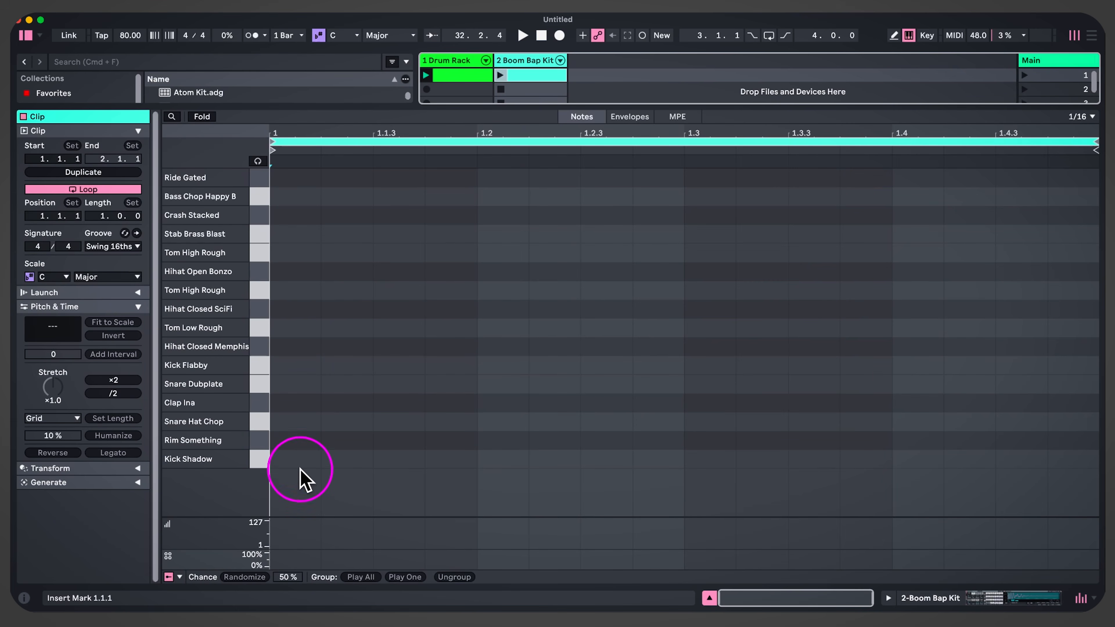
pyautogui.click(342, 456)
pyautogui.press('super+2')
pyautogui.click(356, 465)
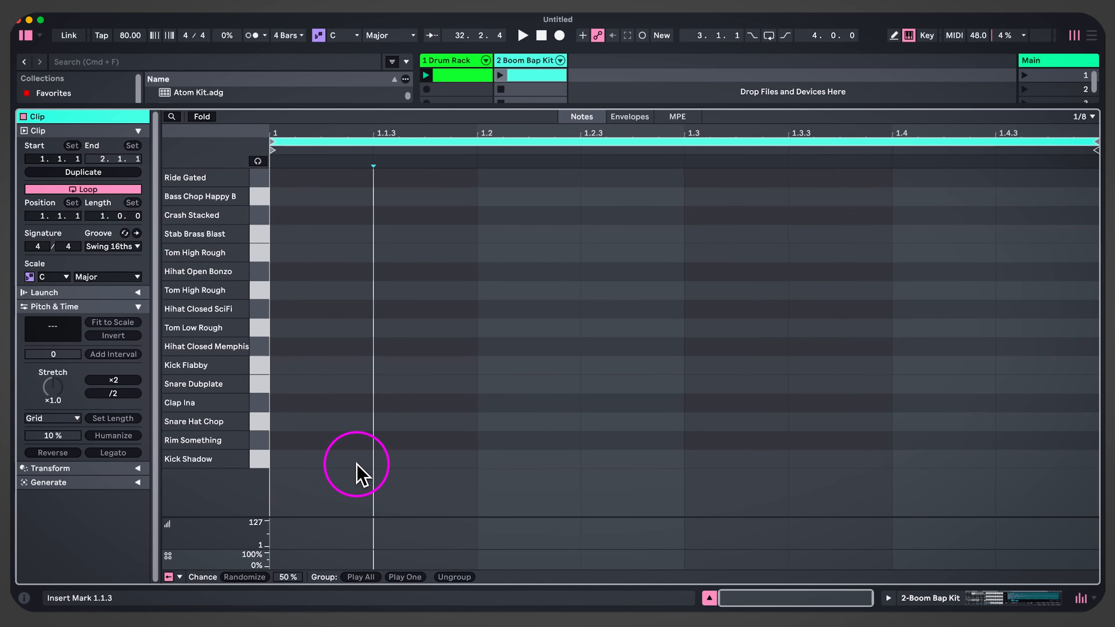
pyautogui.doubleClick(350, 458)
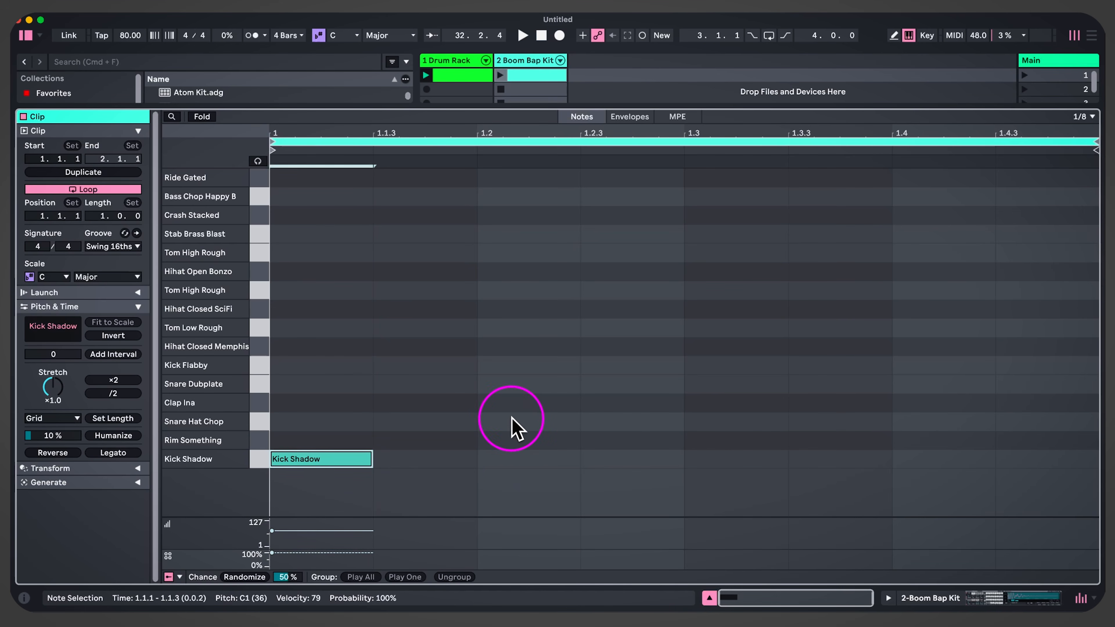
# Layer eighth-note Clap Ina, Snare Hat Chop and Rim Something at 1.2, and duplicate the kick and snare pattern into the bar's second half
pyautogui.doubleClick(538, 403)
pyautogui.doubleClick(533, 439)
pyautogui.doubleClick(525, 421)
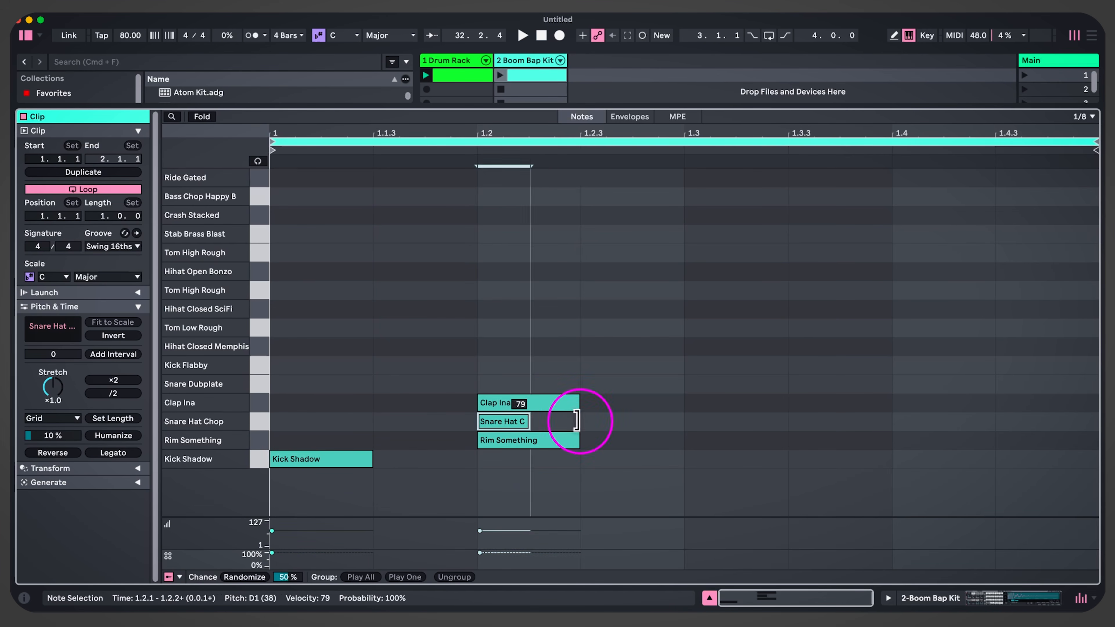
pyautogui.moveTo(649, 362); pyautogui.dragTo(356, 466)
pyautogui.press('super+d')
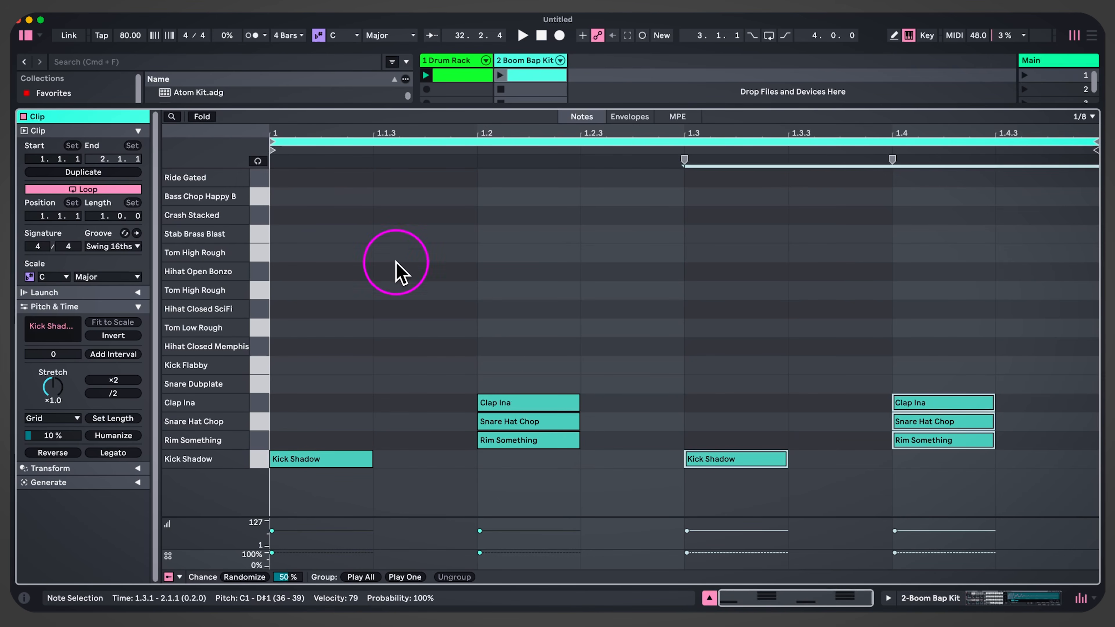
# Add Hihat Closed Memphis notes on the offbeats 1.1.3, 1.2.3, 1.3.3 and 1.4.3, and launch the clip
pyautogui.doubleClick(397, 271)
pyautogui.moveTo(416, 270); pyautogui.dragTo(416, 346)
pyautogui.doubleClick(615, 347)
pyautogui.click(500, 76)
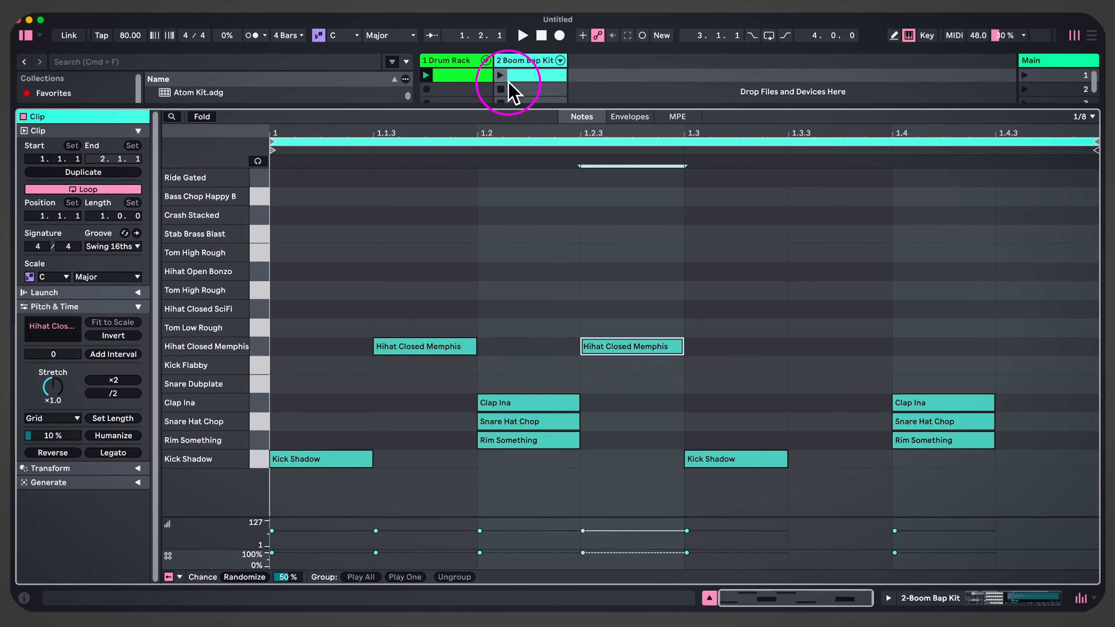
pyautogui.doubleClick(860, 347)
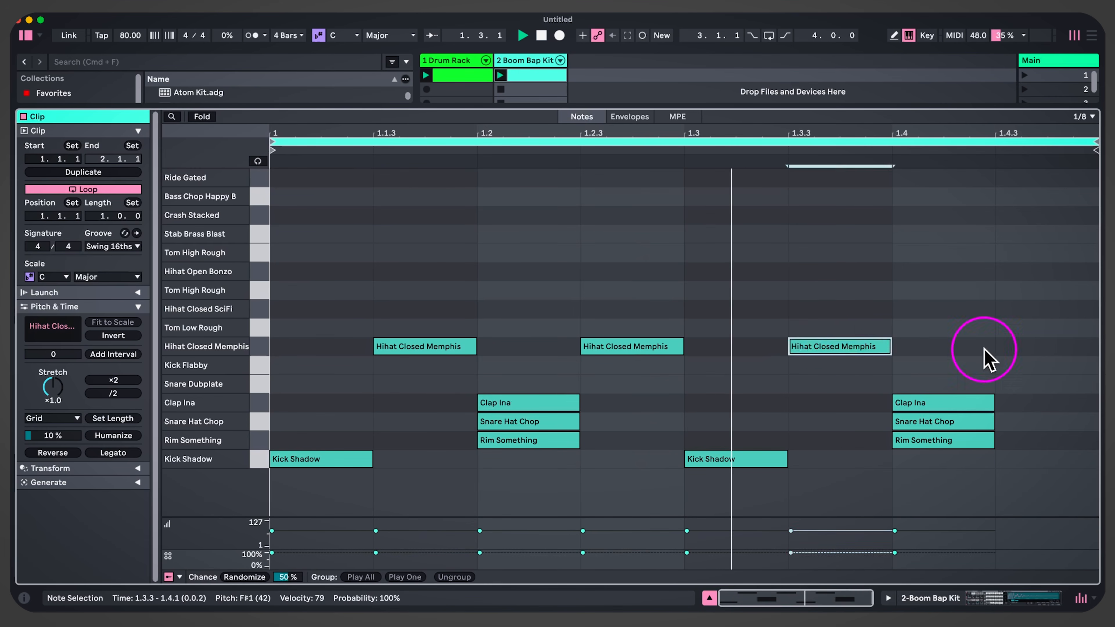
pyautogui.doubleClick(1005, 347)
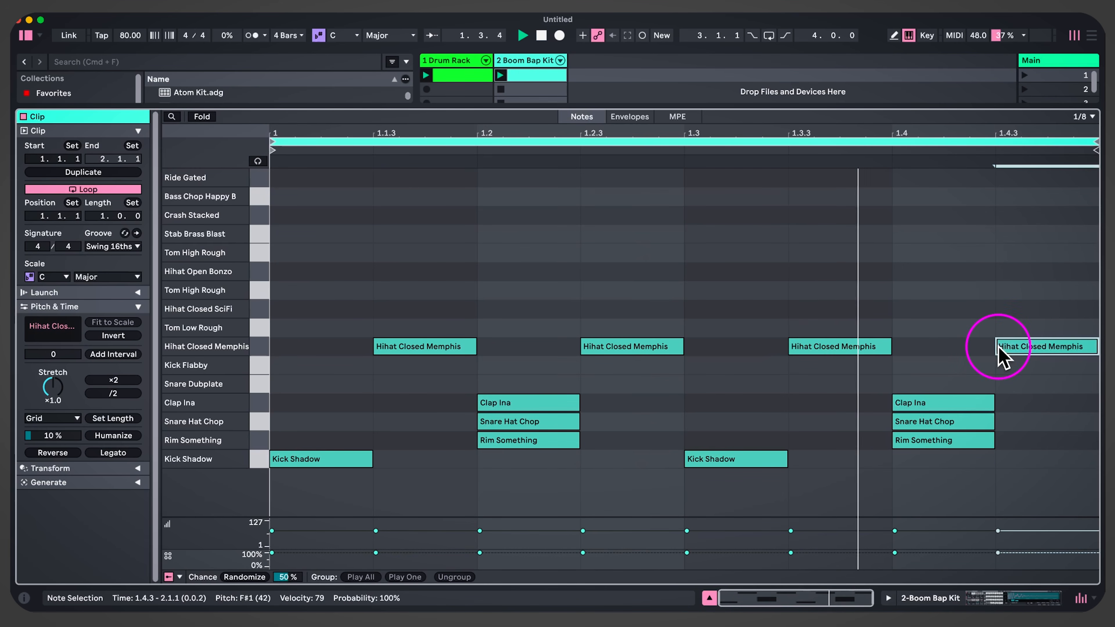
# Duplicate the clip's loop to two bars and add a Kick Shadow note at 2.3.3 and a Kick Flabby note at 2.4.3
pyautogui.click(110, 172)
pyautogui.doubleClick(979, 461)
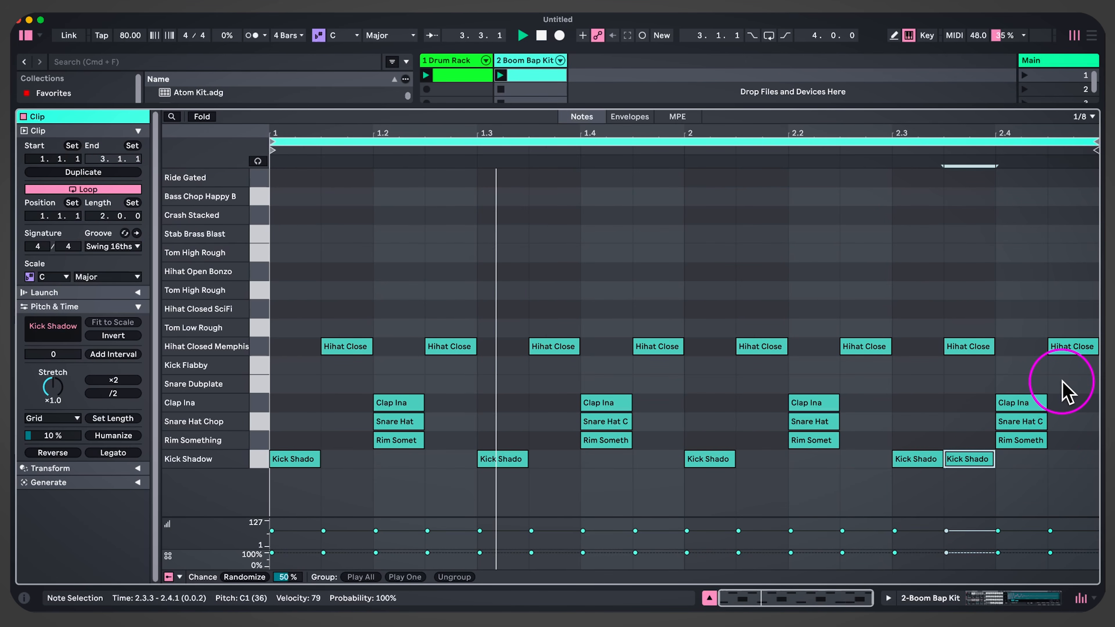
pyautogui.doubleClick(1058, 366)
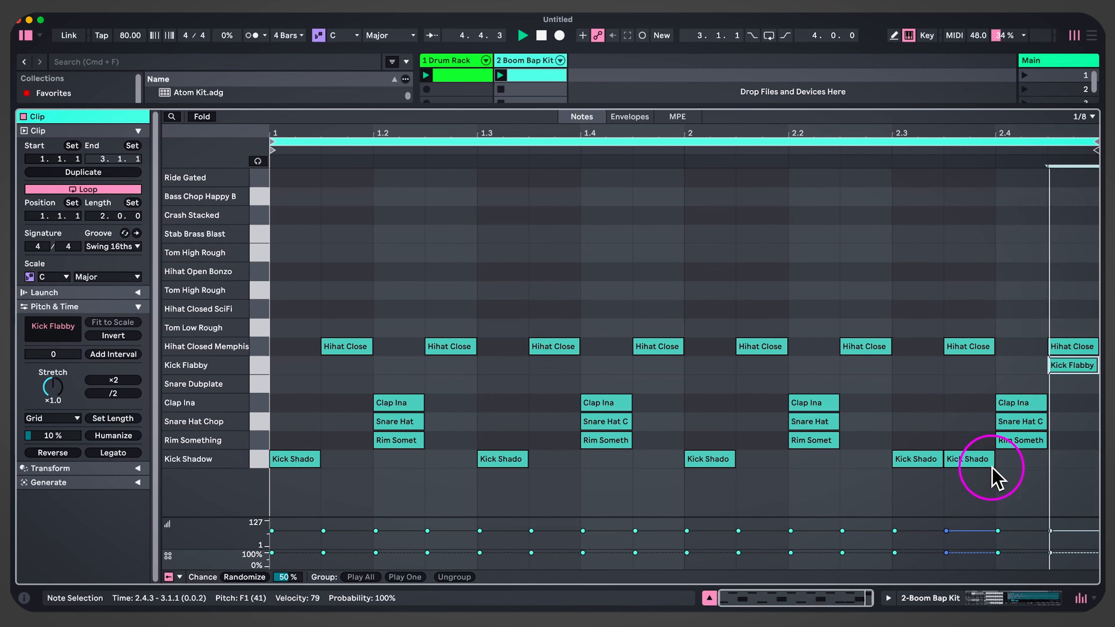
# Replace the Hihat Closed Memphis notes at 1.2.3 and 2.4.3 with Hihat Open Bonzo, and add 1/16 Hihat Closed SciFi notes at 1.1.1 and 1.3.1
pyautogui.click(1070, 347)
pyautogui.moveTo(1071, 346); pyautogui.dragTo(1067, 270)
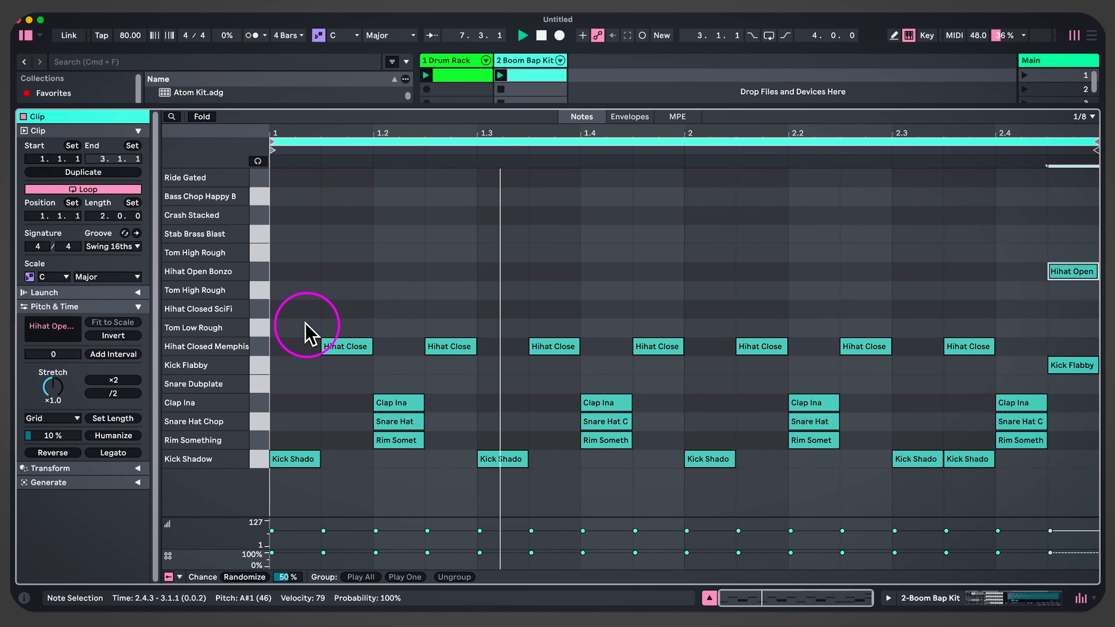
pyautogui.doubleClick(294, 308)
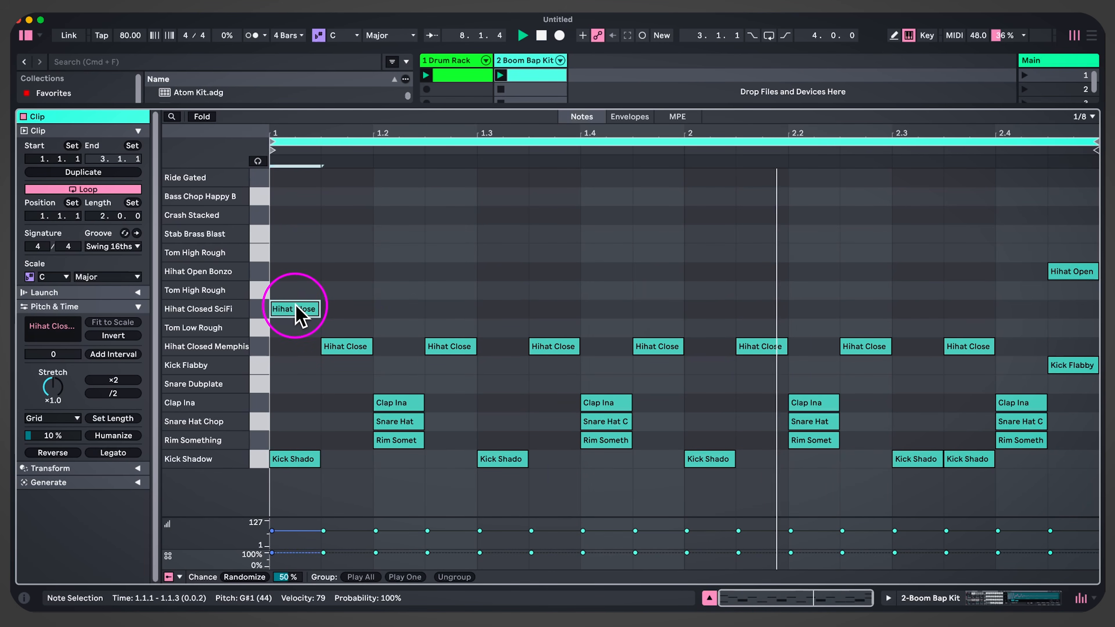
pyautogui.hotkey('shift', 'Left')
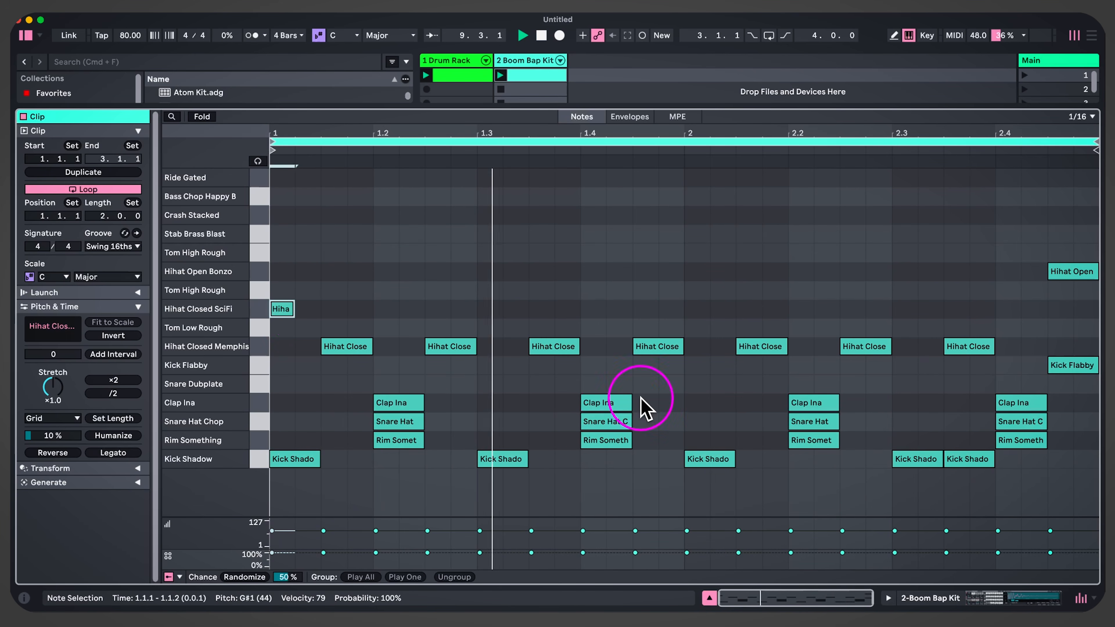
pyautogui.doubleClick(439, 272)
pyautogui.hotkey('shift', 'Right')
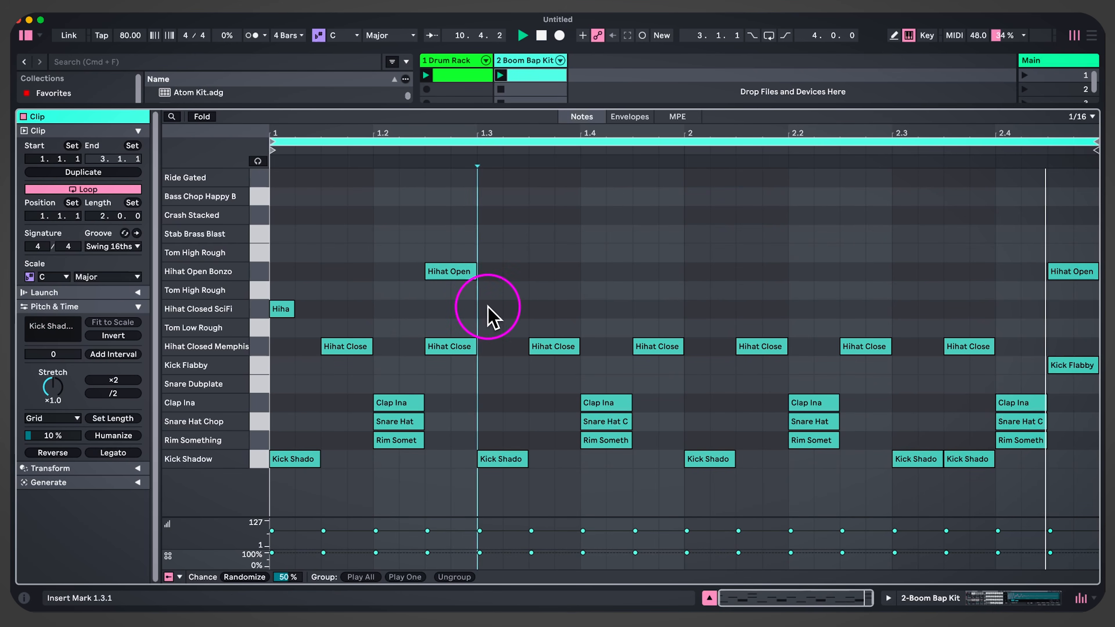
pyautogui.doubleClick(490, 311)
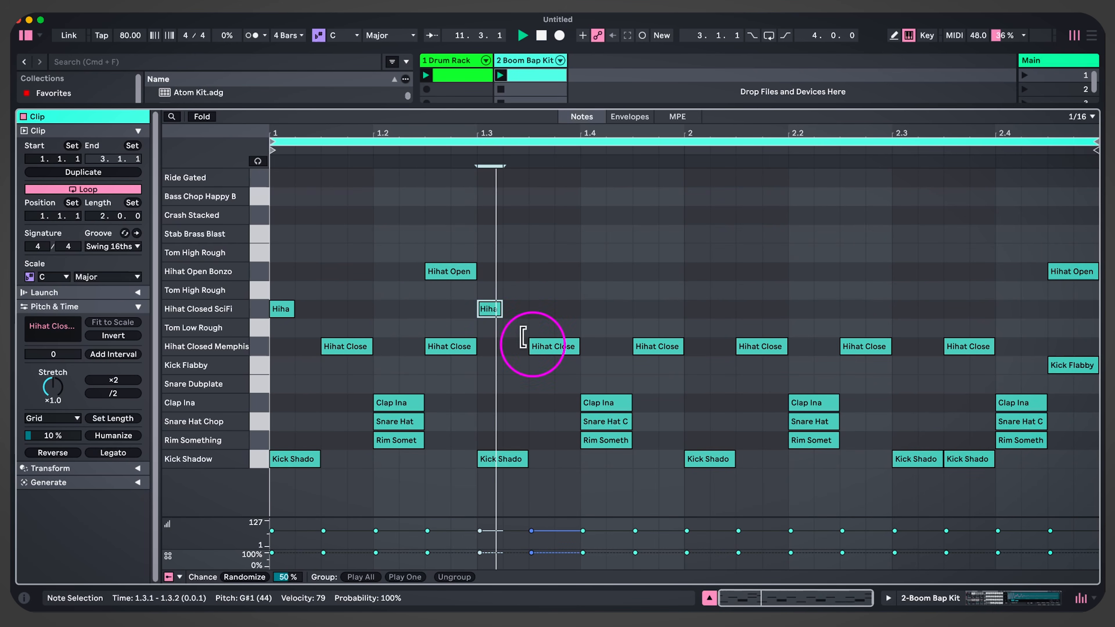
pyautogui.doubleClick(439, 347)
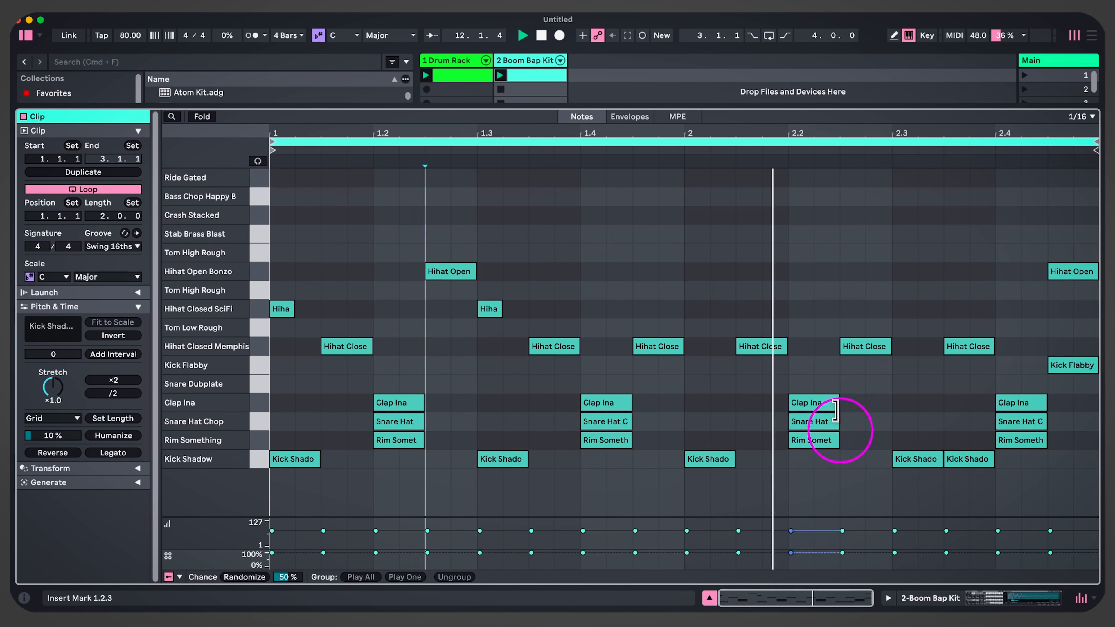
# Try a 1/16 triplet grid with a Clap Ina note and a Snare Dubplate note at the end of bar 1
pyautogui.press('super+3')
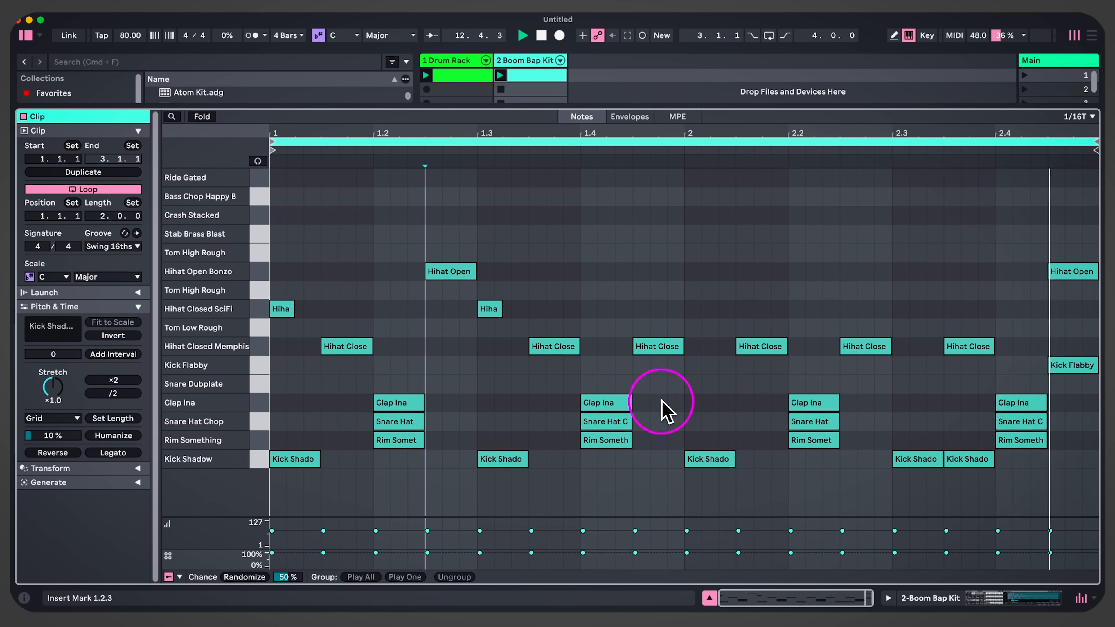
pyautogui.doubleClick(658, 403)
pyautogui.doubleClick(675, 384)
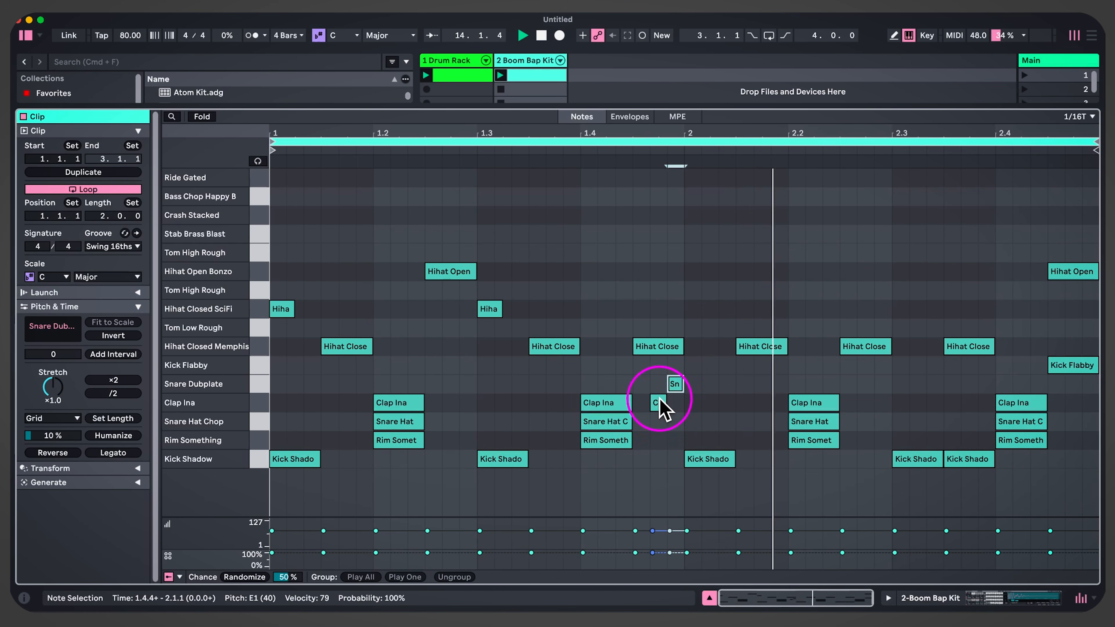
# Return to the straight 1/16 grid and replace the triplet clap and snare notes with one Snare Dubplate note at 1.4.4
pyautogui.press('super+3')
pyautogui.doubleClick(679, 383)
pyautogui.doubleClick(668, 390)
pyautogui.doubleClick(657, 402)
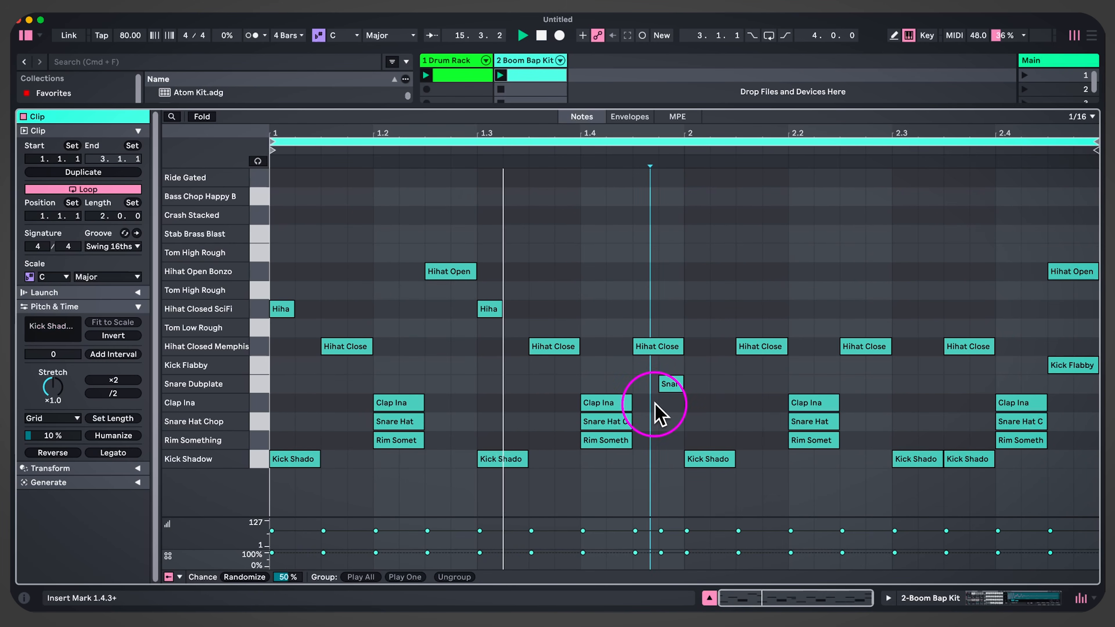
pyautogui.click(650, 386)
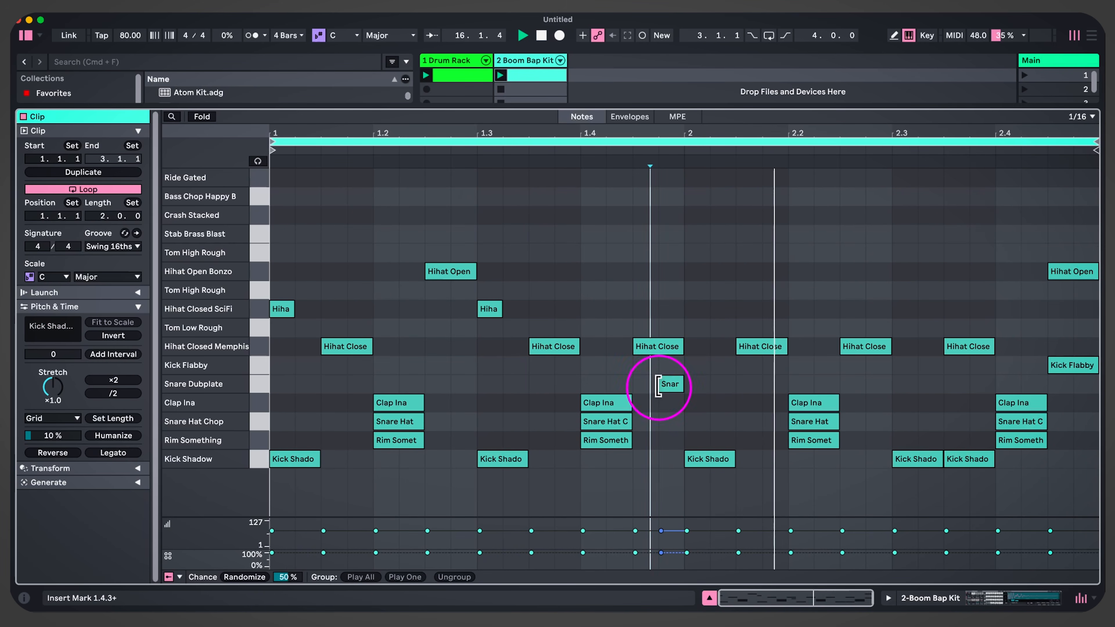
# Show the devices of the Drum Rack track, deactivate the Boom Bap Kit track and stop playback
pyautogui.doubleClick(476, 62)
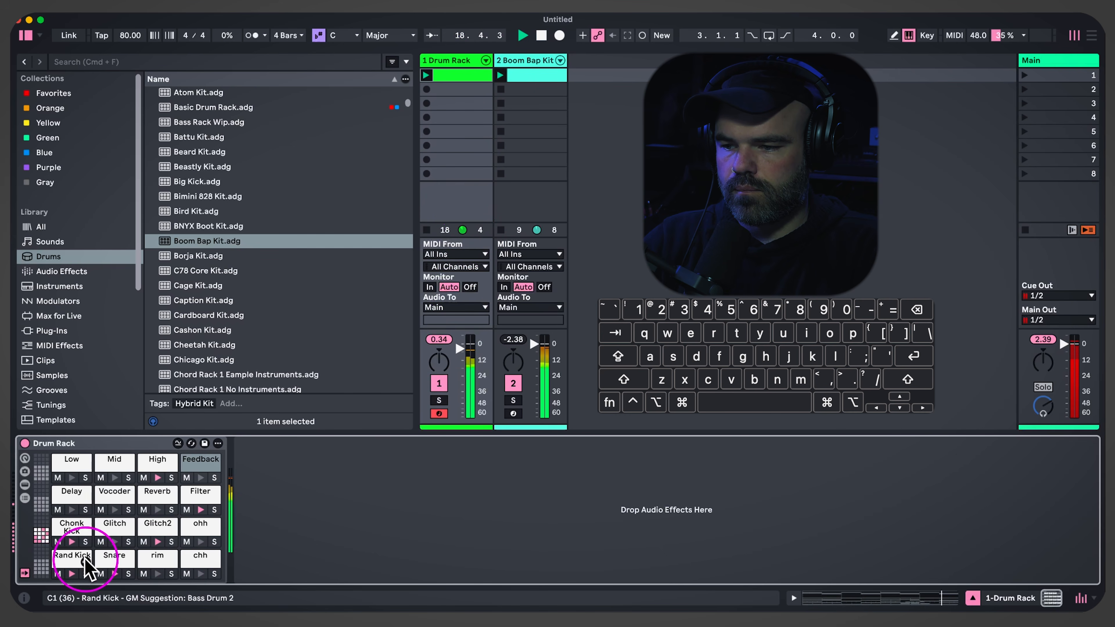
pyautogui.moveTo(91, 531); pyautogui.dragTo(292, 459)
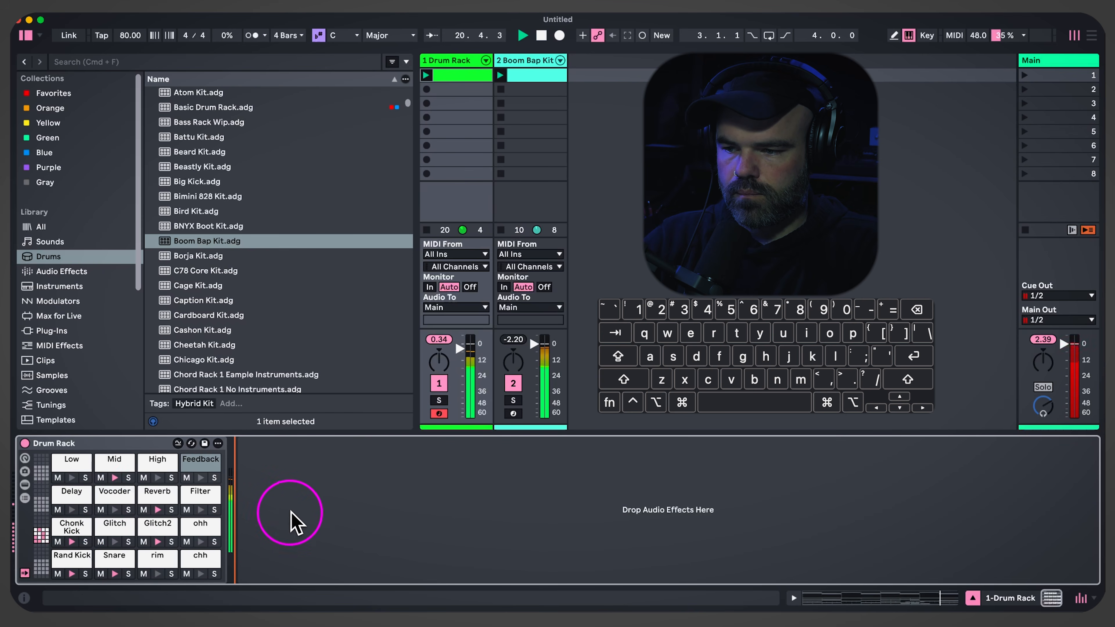
pyautogui.moveTo(295, 508); pyautogui.dragTo(387, 476)
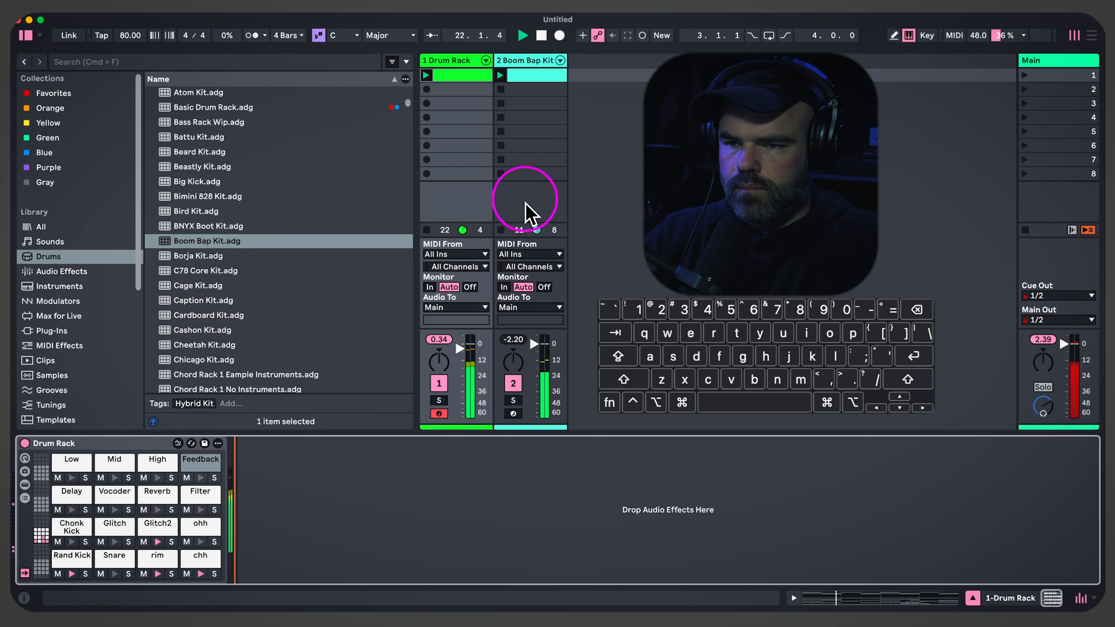
pyautogui.click(513, 383)
pyautogui.press('space')
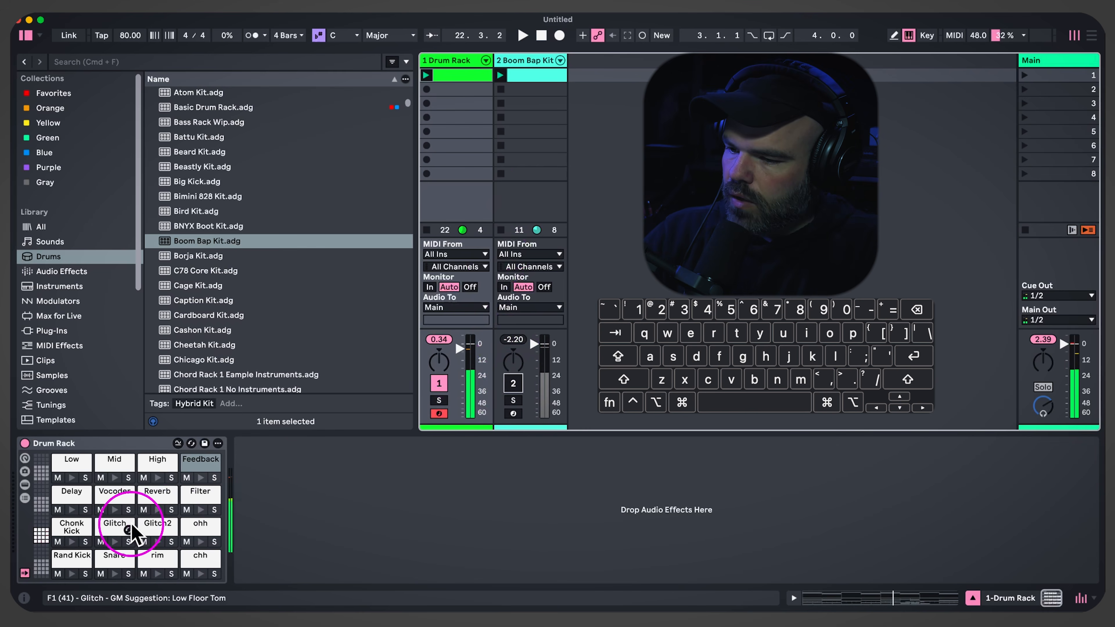
# Display the Drum Rack's chain list with its sends, return chains and input/output settings
pyautogui.click(25, 498)
pyautogui.click(25, 549)
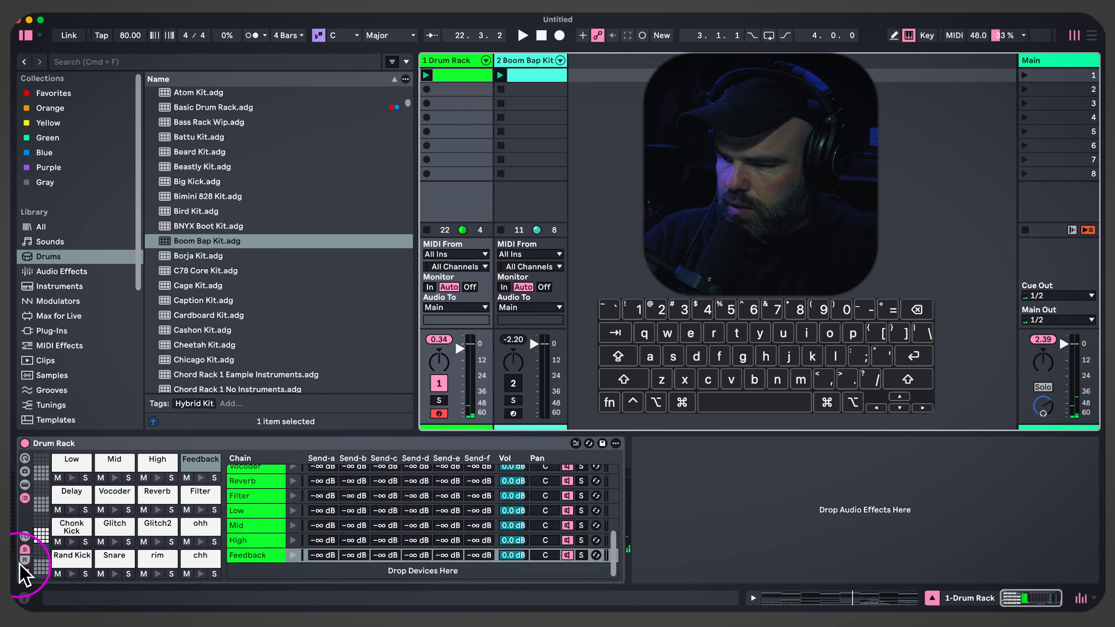
pyautogui.click(24, 561)
pyautogui.click(24, 537)
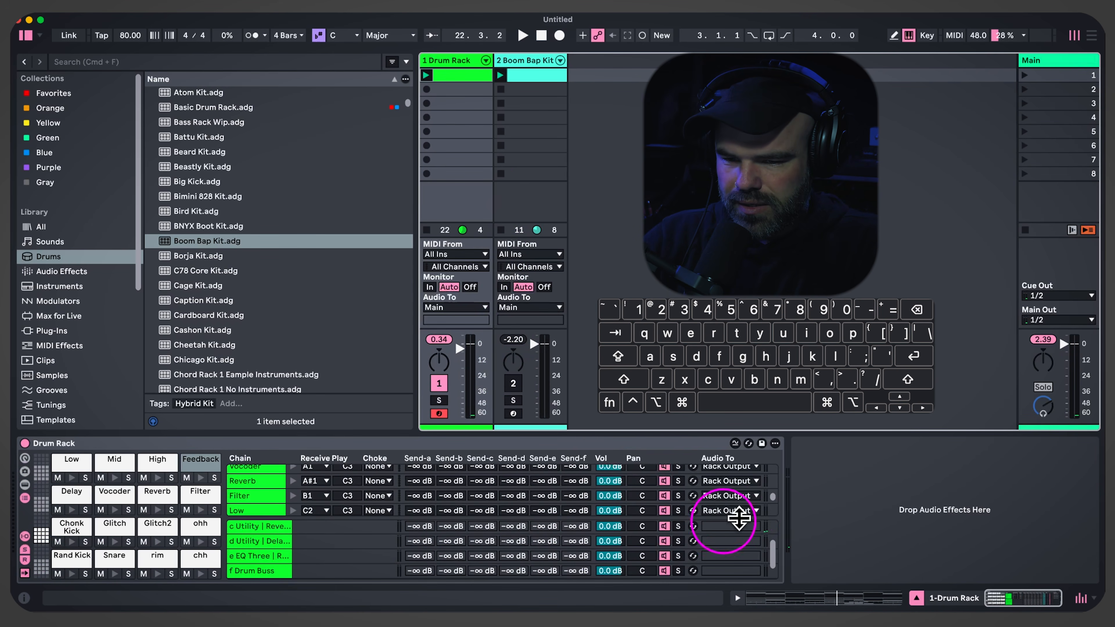
pyautogui.click(743, 527)
# Add a Compressor after the Delay on return chain a, with threshold -17.7 dB, attack 0.13 ms and release 17.5 ms
pyautogui.click(329, 532)
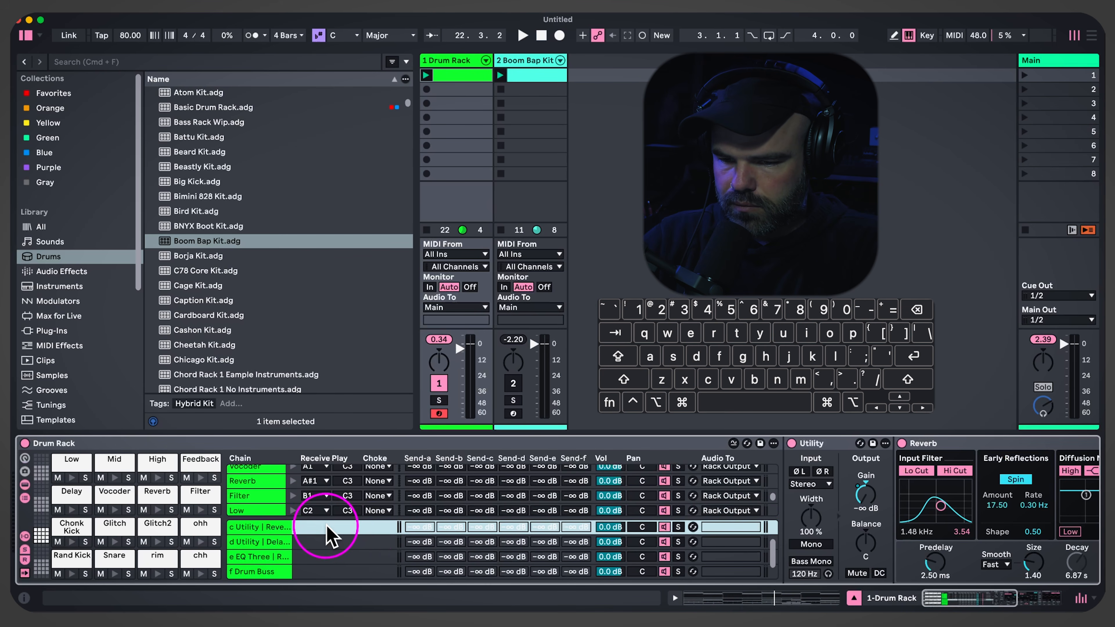
pyautogui.scroll(2, 372, 546)
pyautogui.click(587, 529)
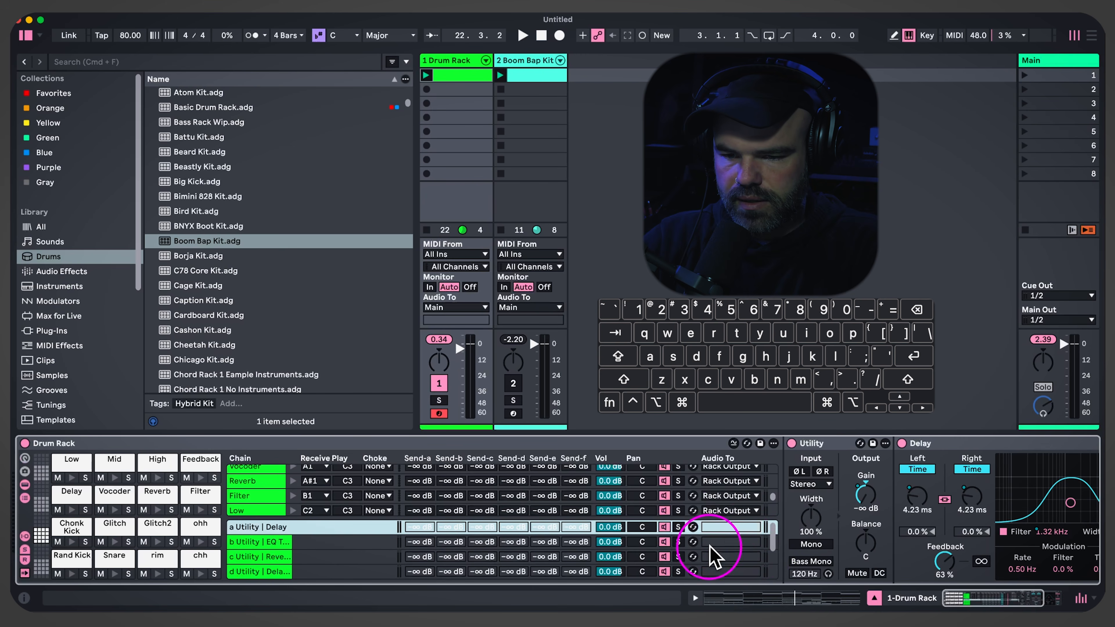
pyautogui.scroll(-1, 359, 555)
pyautogui.hscroll(5, 801, 510)
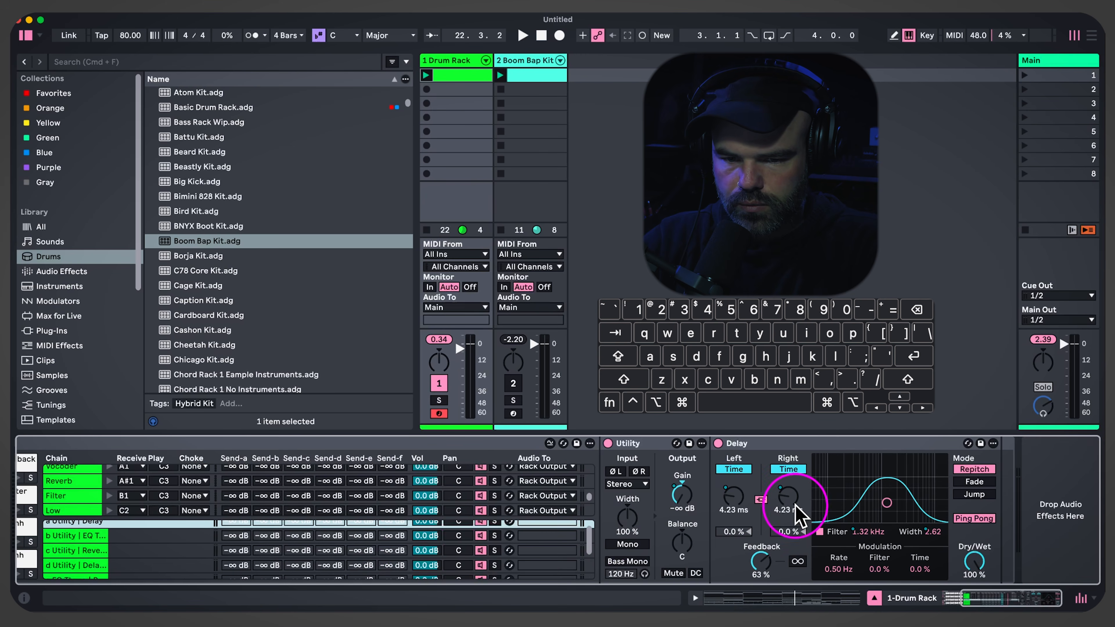
pyautogui.hscroll(-5, 331, 548)
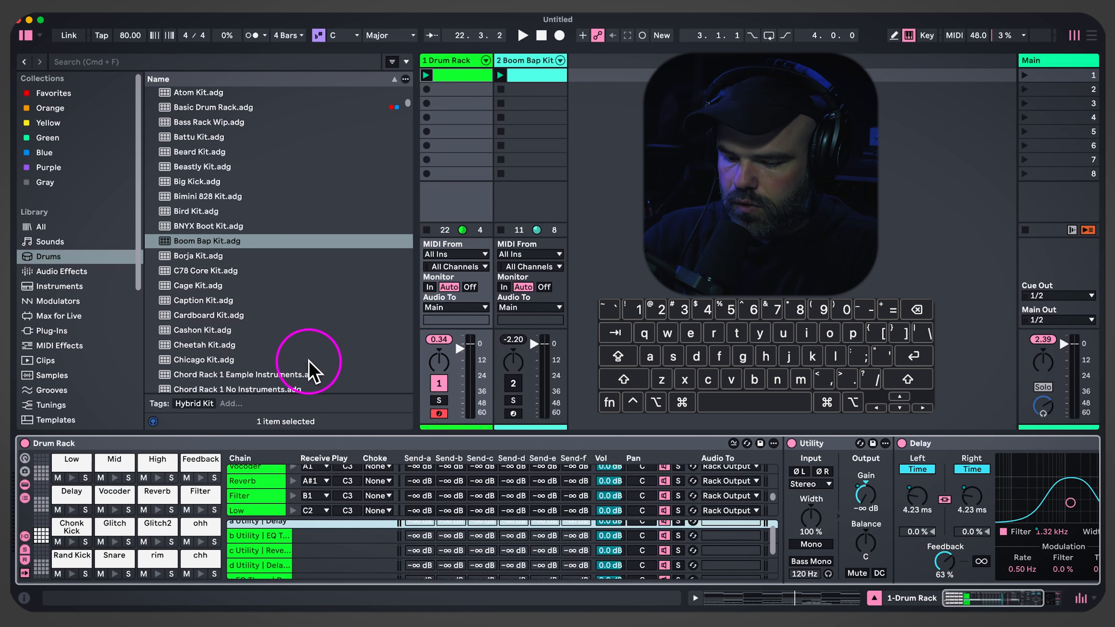
pyautogui.press('super+f')
pyautogui.write('co')
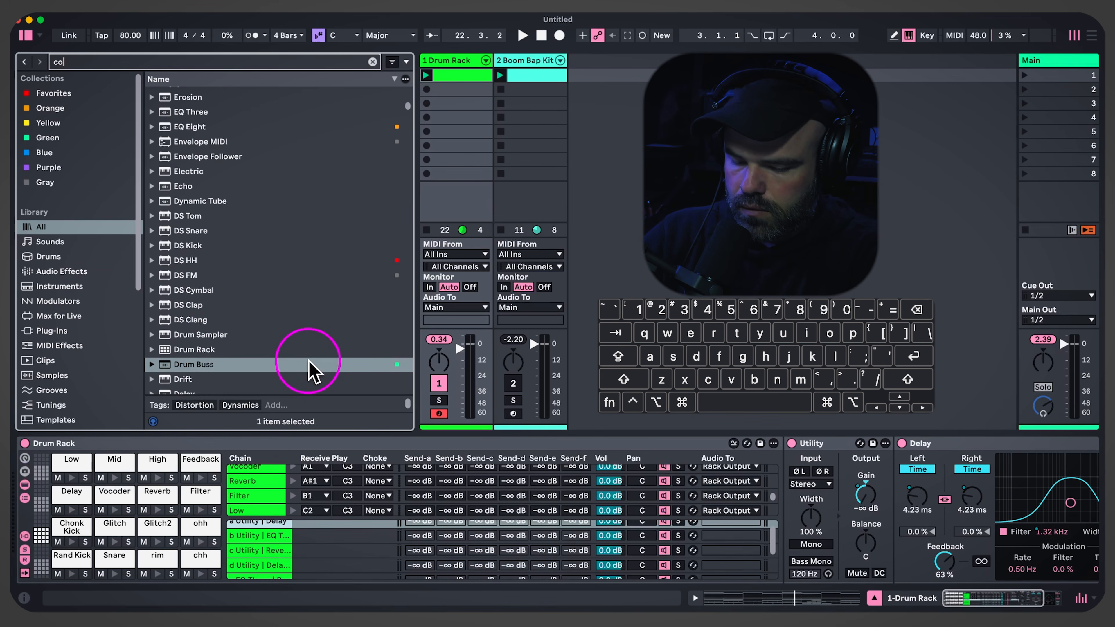
pyautogui.write('mpre')
pyautogui.moveTo(188, 122); pyautogui.dragTo(1062, 525)
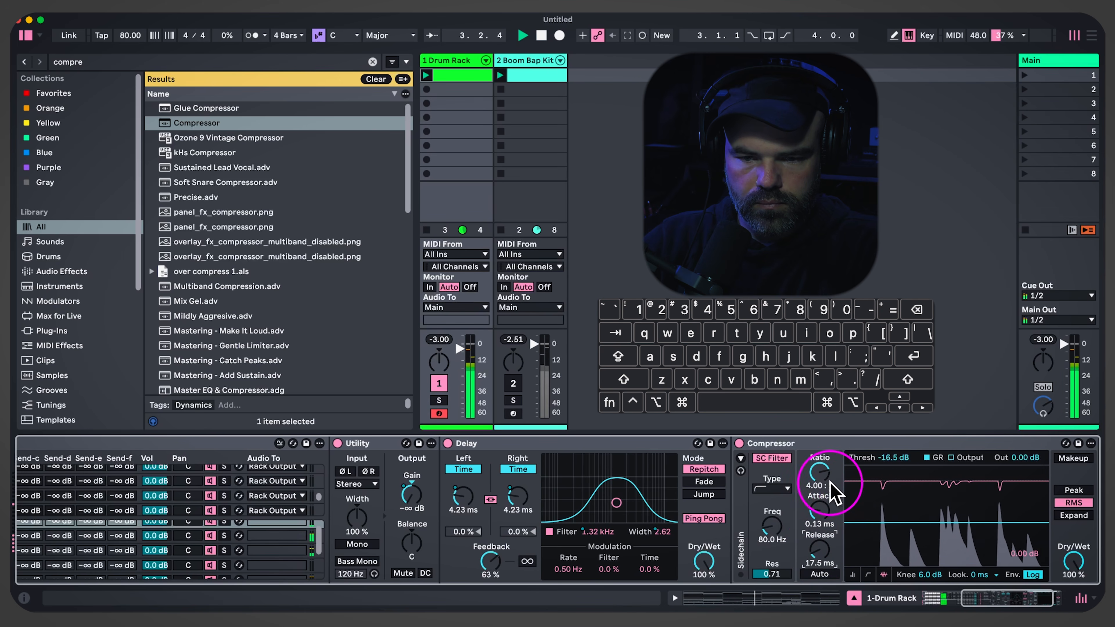
pyautogui.click(868, 468)
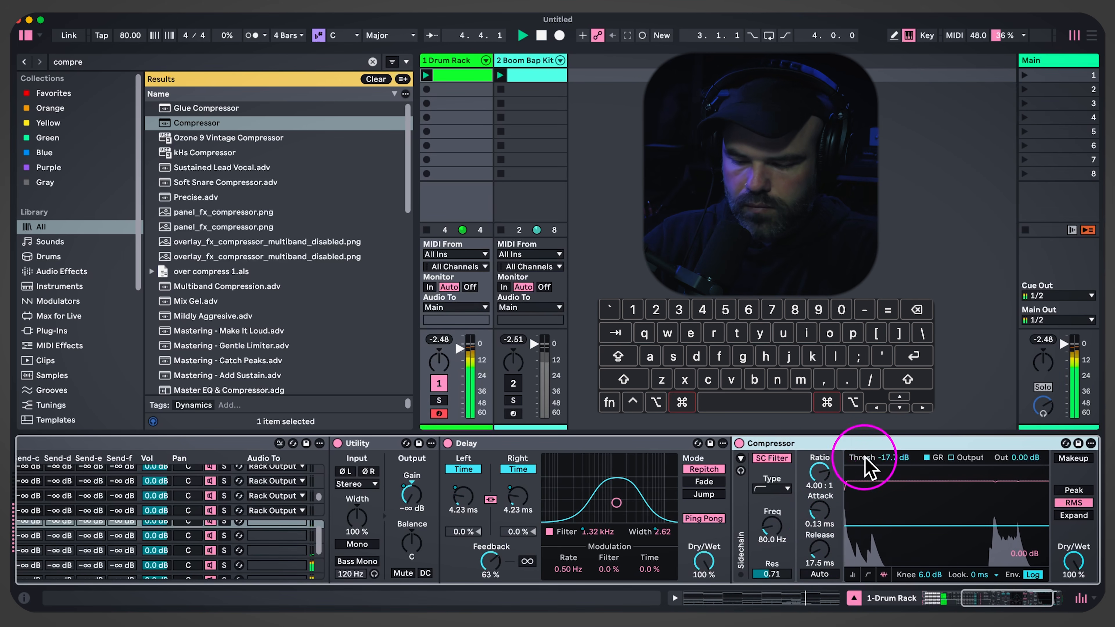
# Paste the Compressor onto return chain c after Auto Pan-Tremolo and lower its threshold to about -28 dB
pyautogui.hscroll(-10, 361, 543)
pyautogui.click(318, 549)
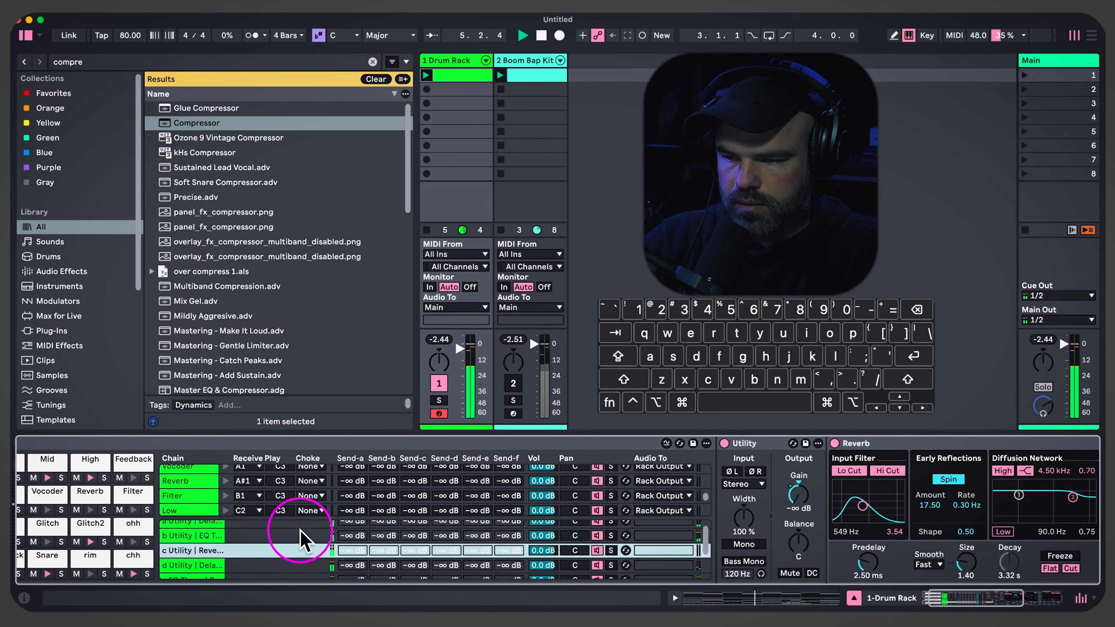
pyautogui.hscroll(15, 816, 518)
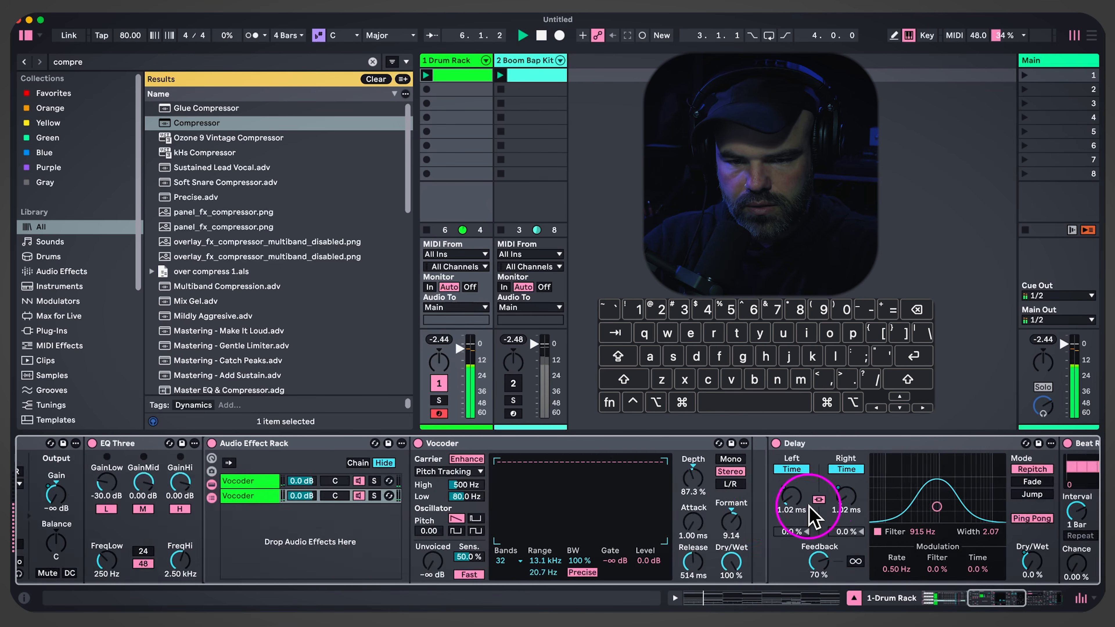
pyautogui.hscroll(6, 812, 518)
pyautogui.hscroll(-20, 746, 518)
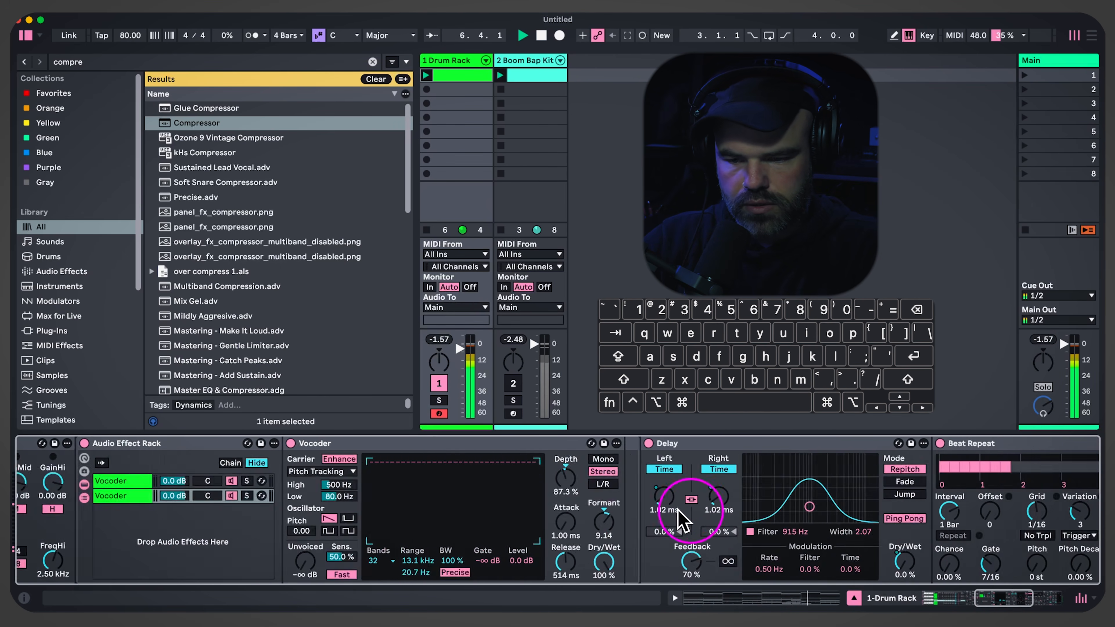
pyautogui.hscroll(15, 781, 510)
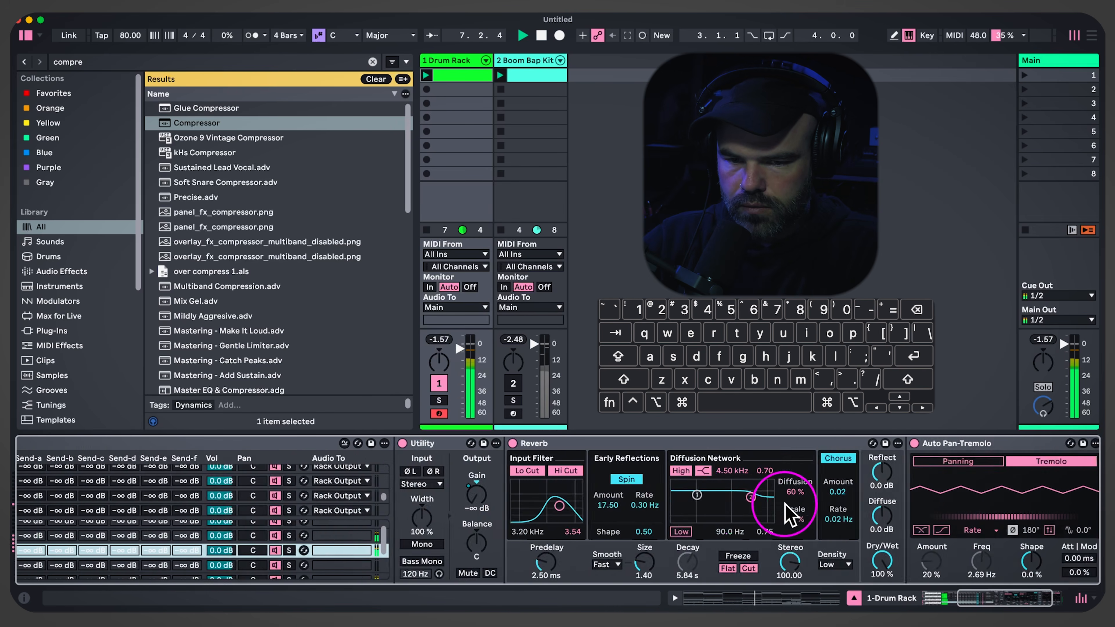
pyautogui.click(900, 444)
pyautogui.press('super+v')
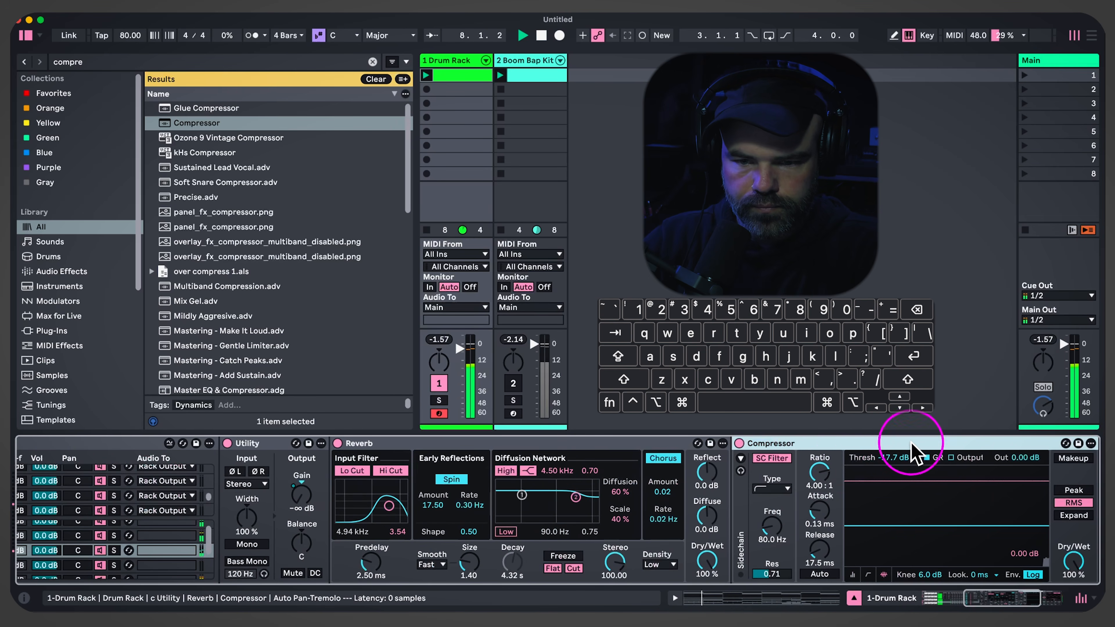
pyautogui.hscroll(7, 852, 472)
pyautogui.moveTo(676, 444); pyautogui.dragTo(989, 469)
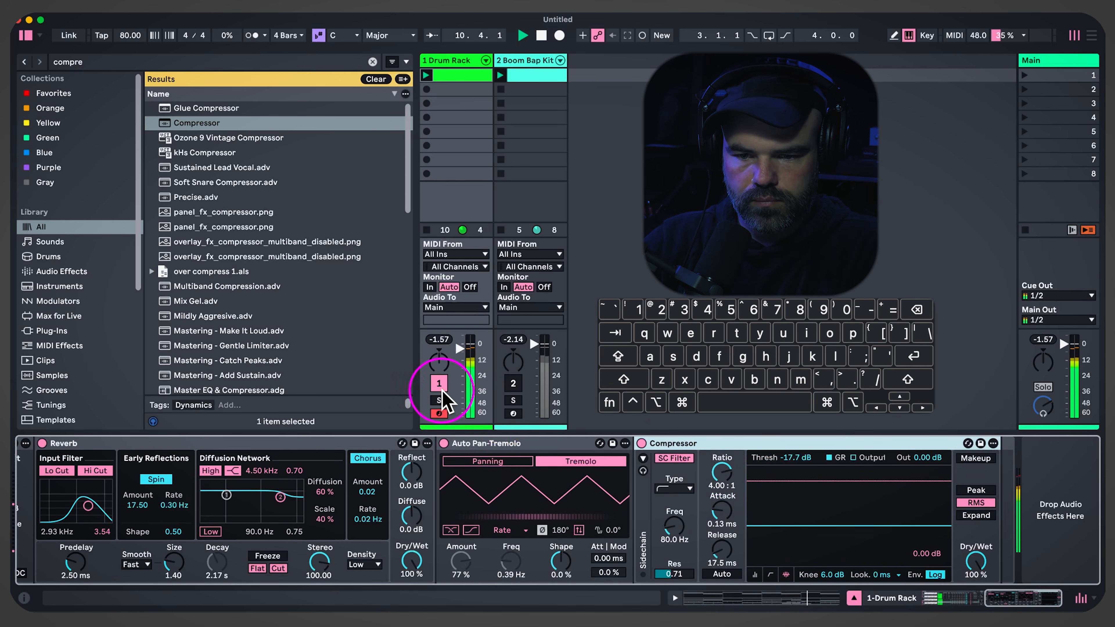
pyautogui.moveTo(795, 457); pyautogui.dragTo(795, 483)
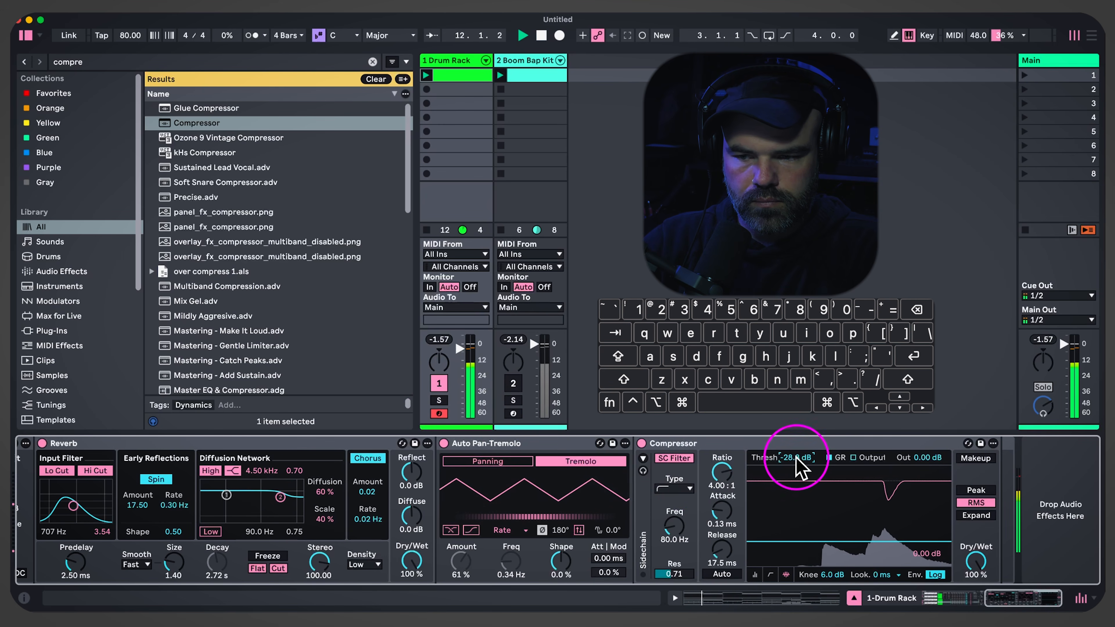
# Paste the Compressor onto return chain d and place it after the Auto Filter
pyautogui.hscroll(-15, 609, 505)
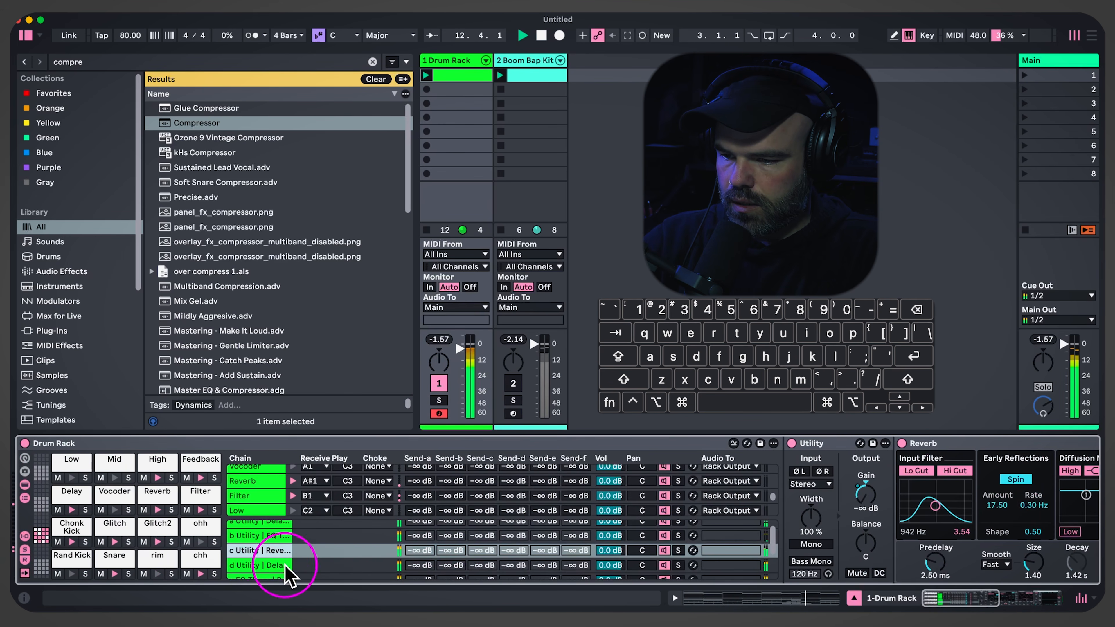
pyautogui.click(281, 566)
pyautogui.hscroll(12, 787, 500)
pyautogui.click(877, 443)
pyautogui.press('super+v')
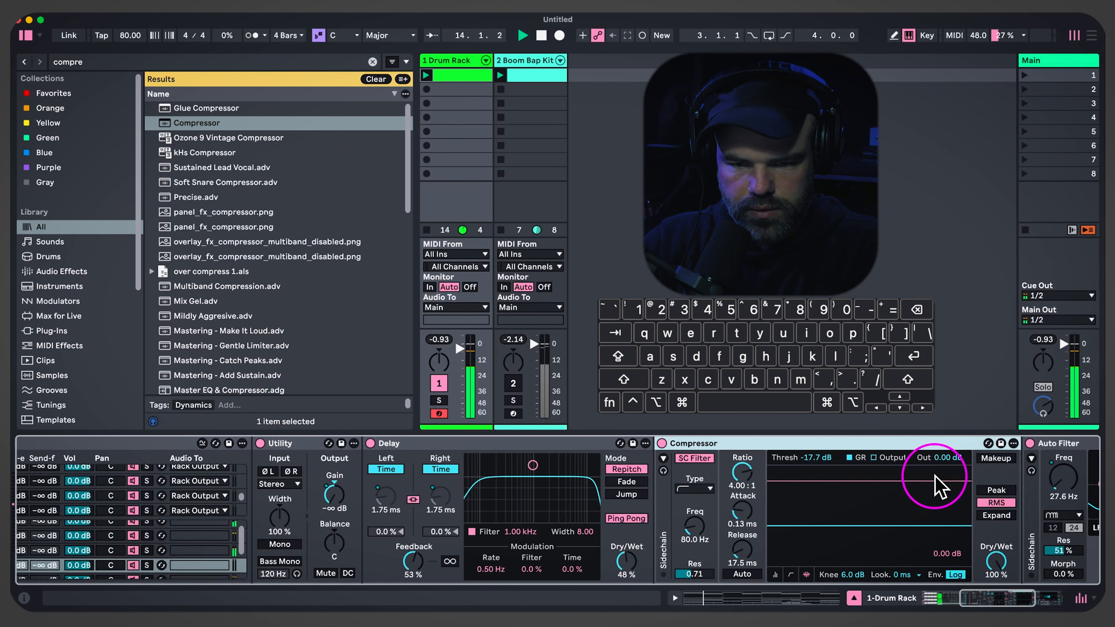
pyautogui.moveTo(555, 445); pyautogui.dragTo(965, 459)
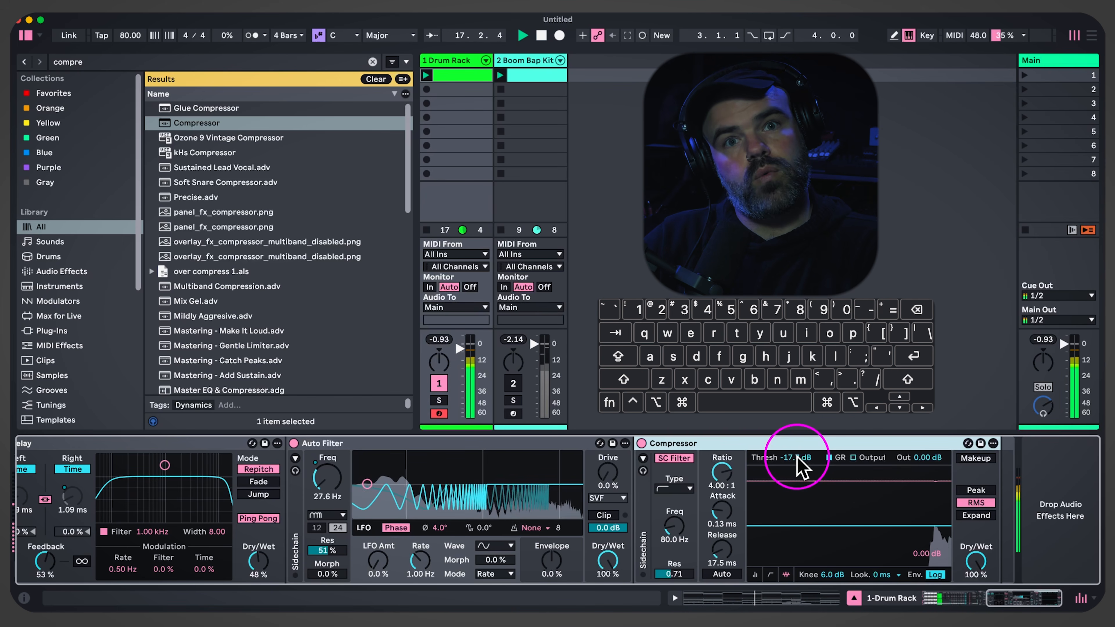
# Lower the threshold of the Compressor on return chain d
pyautogui.moveTo(799, 459); pyautogui.dragTo(798, 499)
pyautogui.hscroll(-15, 505, 527)
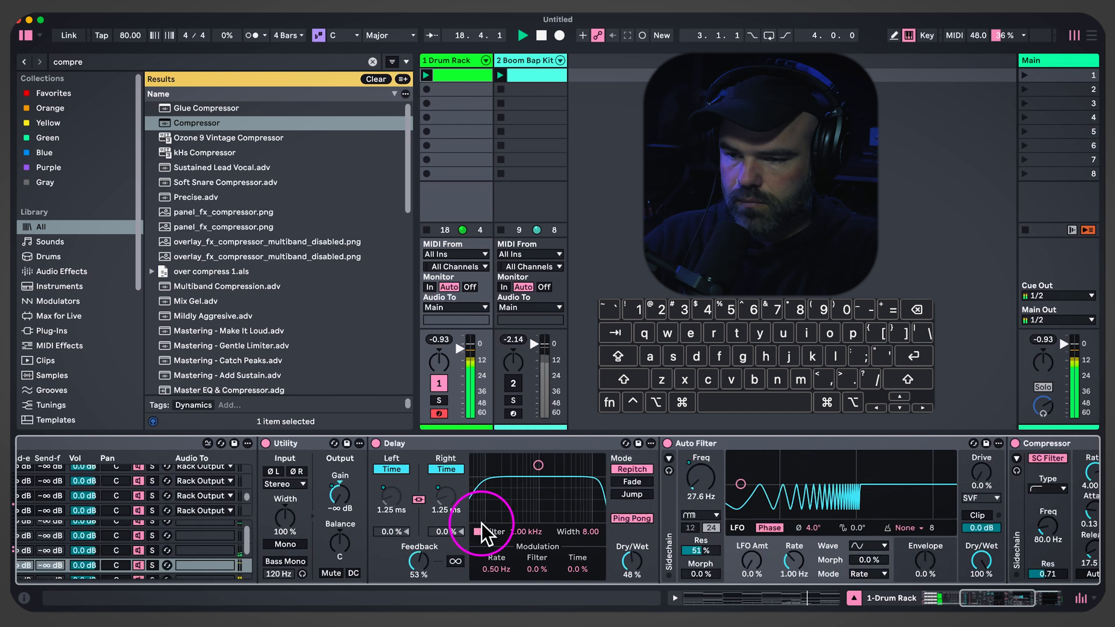
# On return chain e, set Roar's Compress amount to 28 % and the Drum Buss output to about -8.7 dB
pyautogui.scroll(-3, 308, 551)
pyautogui.click(306, 547)
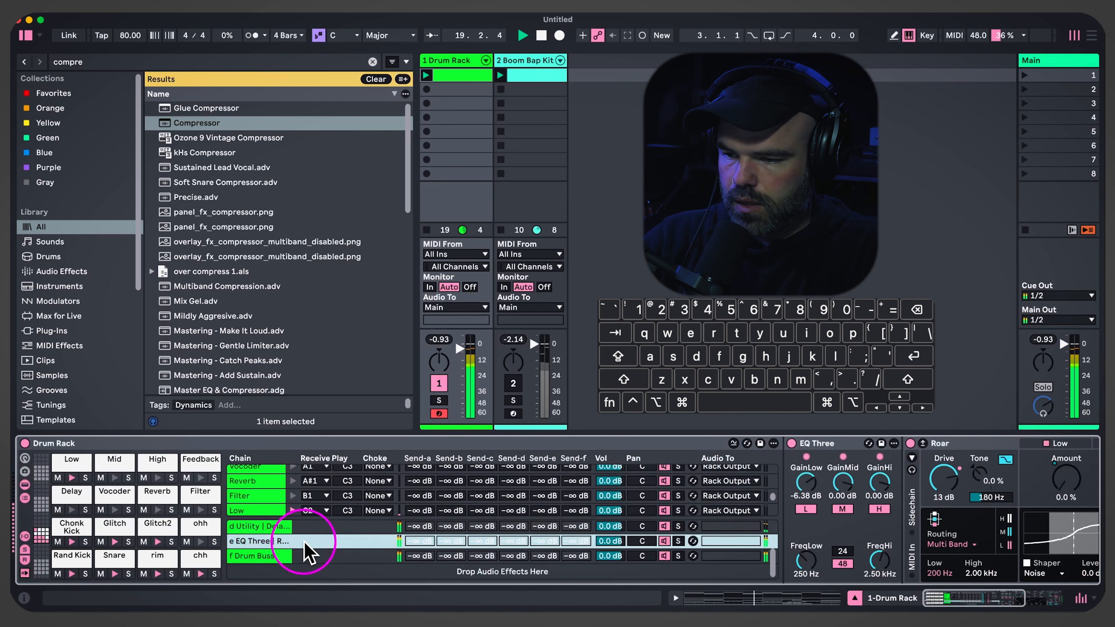
pyautogui.hscroll(15, 858, 528)
pyautogui.moveTo(959, 473); pyautogui.dragTo(959, 459)
pyautogui.moveTo(968, 471); pyautogui.dragTo(997, 483)
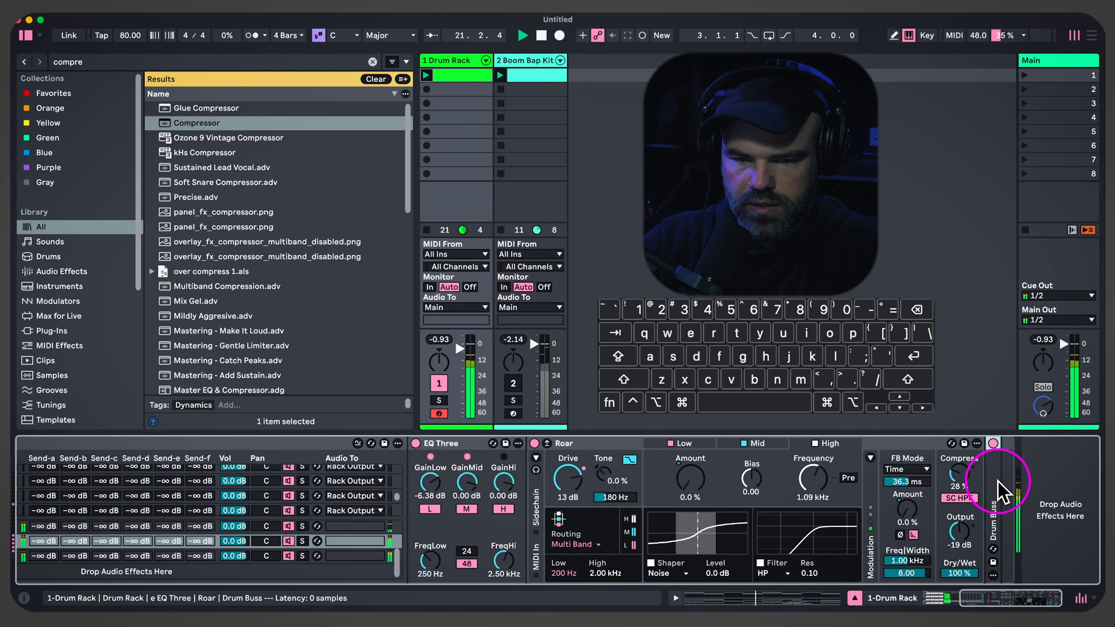
pyautogui.hscroll(5, 988, 488)
pyautogui.moveTo(983, 468); pyautogui.dragTo(985, 483)
# On return chain f, set the Drum Buss output to -3.41 dB, Transients to 0.19 and Drive to 7.9 %
pyautogui.hscroll(-15, 572, 468)
pyautogui.click(331, 555)
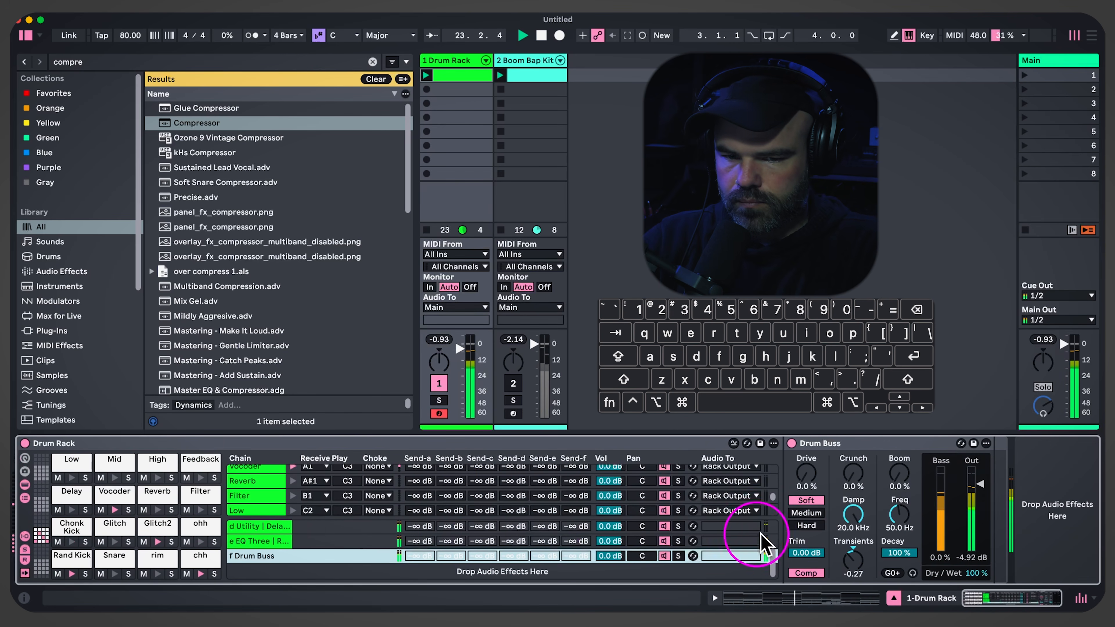
pyautogui.moveTo(983, 494); pyautogui.dragTo(983, 490)
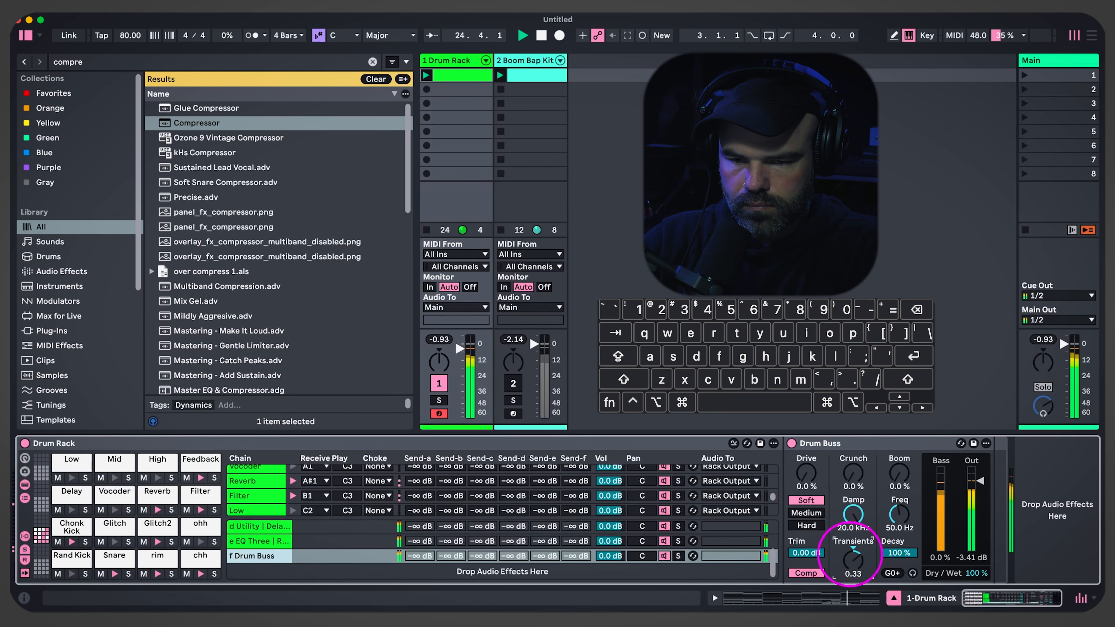
pyautogui.moveTo(851, 554); pyautogui.dragTo(851, 560)
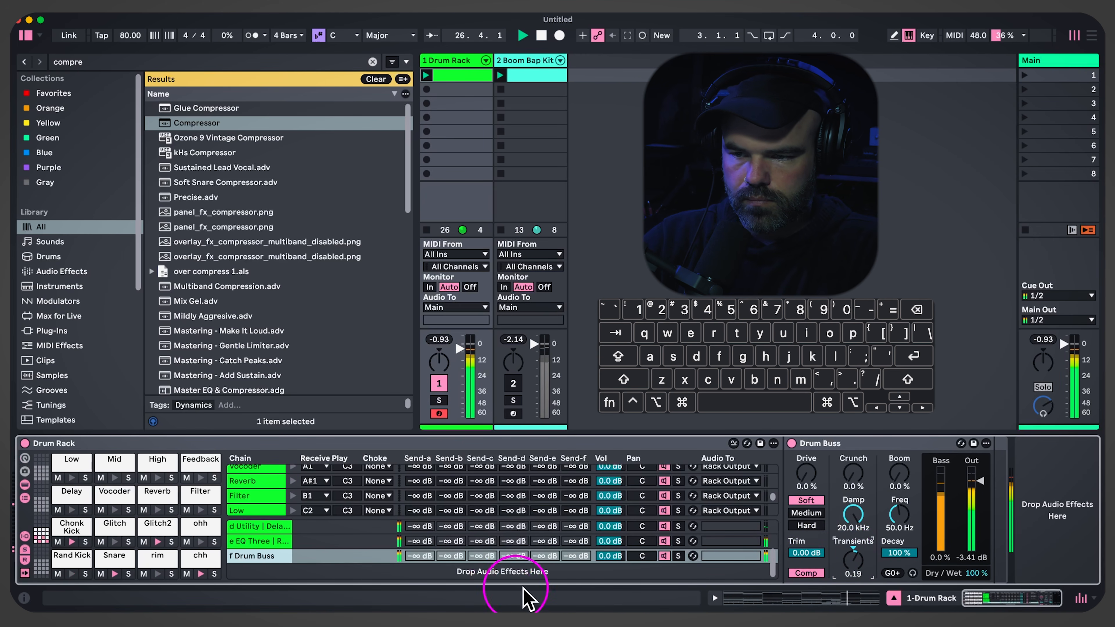
pyautogui.moveTo(806, 475); pyautogui.dragTo(806, 472)
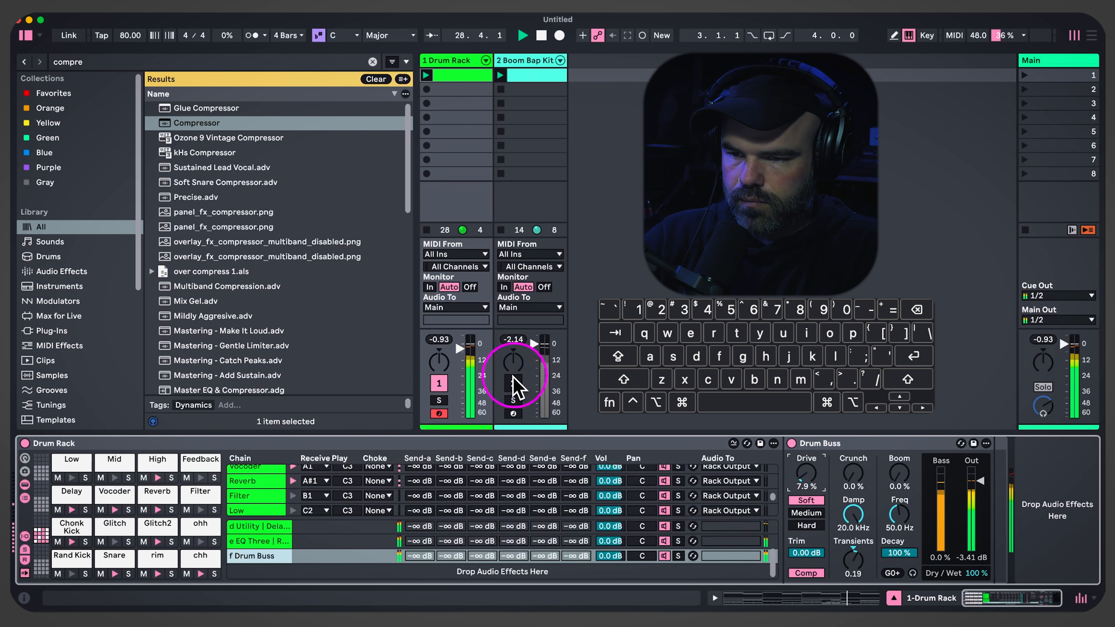
# Try lowering the Drum Buss output on return chain f to about -8.3 dB, and stop playback
pyautogui.doubleClick(466, 359)
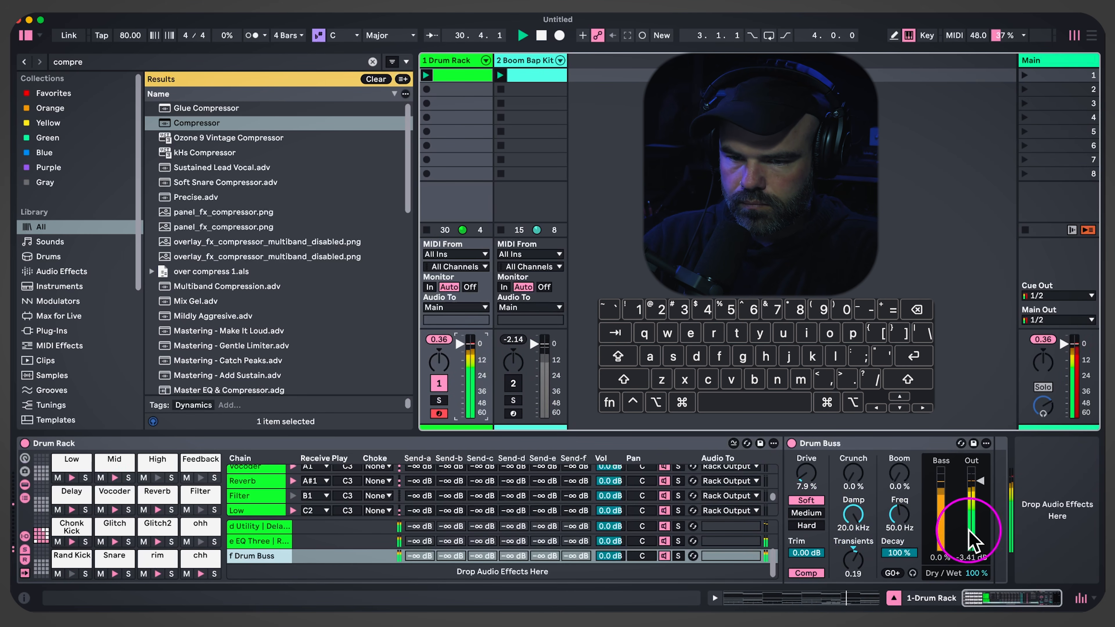
pyautogui.moveTo(983, 492); pyautogui.dragTo(983, 501)
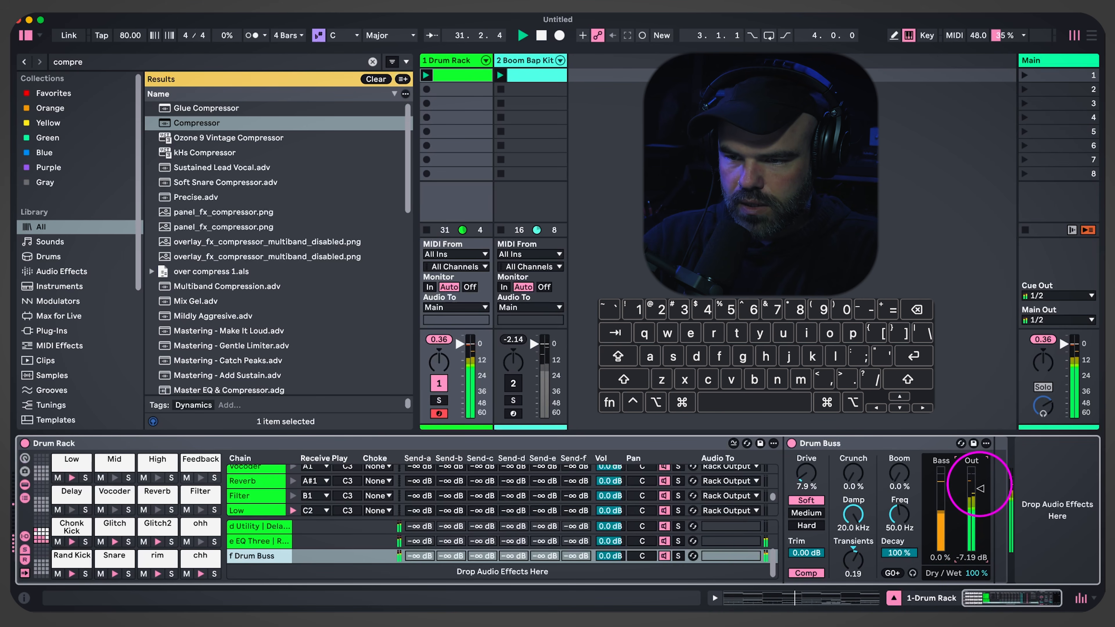
pyautogui.press('space')
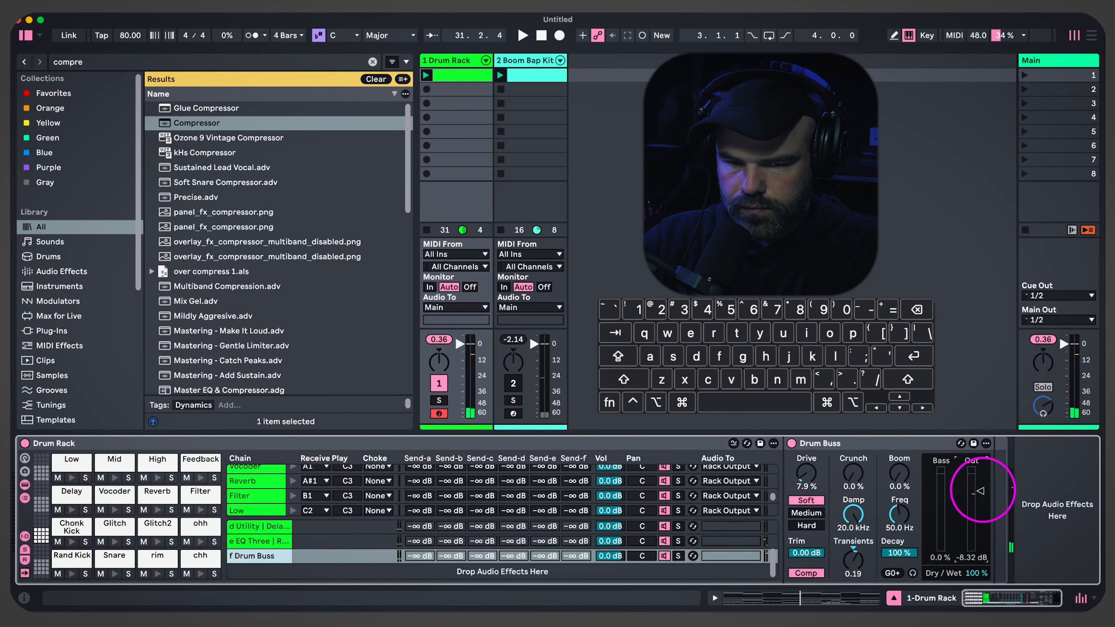
# Reduce the Drum Buss output on return chain e a little further
pyautogui.click(297, 544)
pyautogui.hscroll(13, 894, 533)
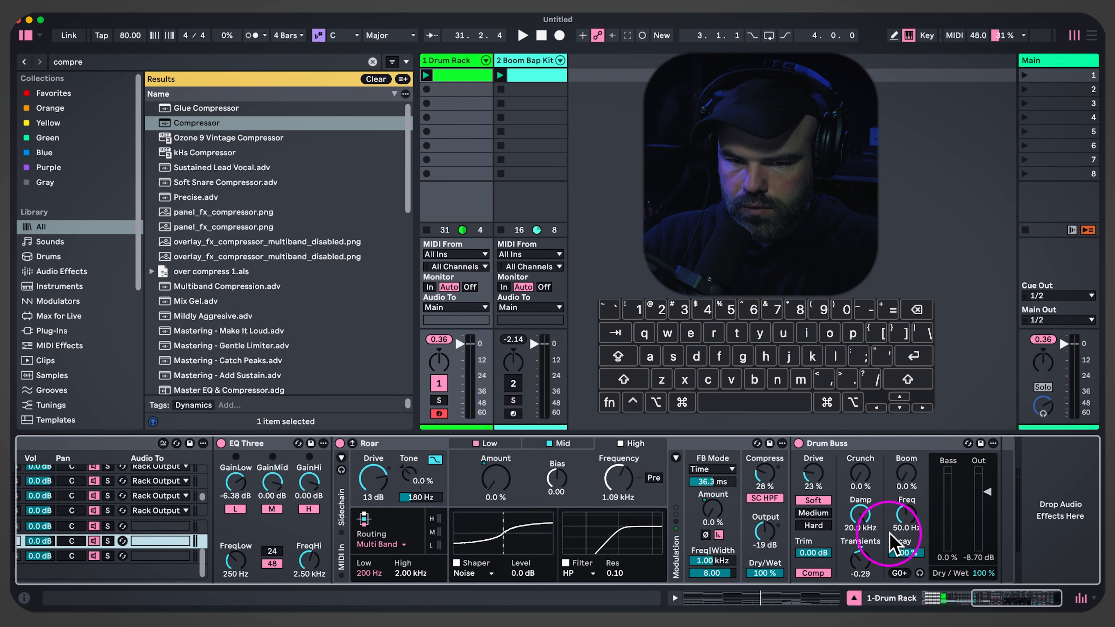
pyautogui.moveTo(999, 510); pyautogui.dragTo(997, 520)
pyautogui.hscroll(-13, 575, 542)
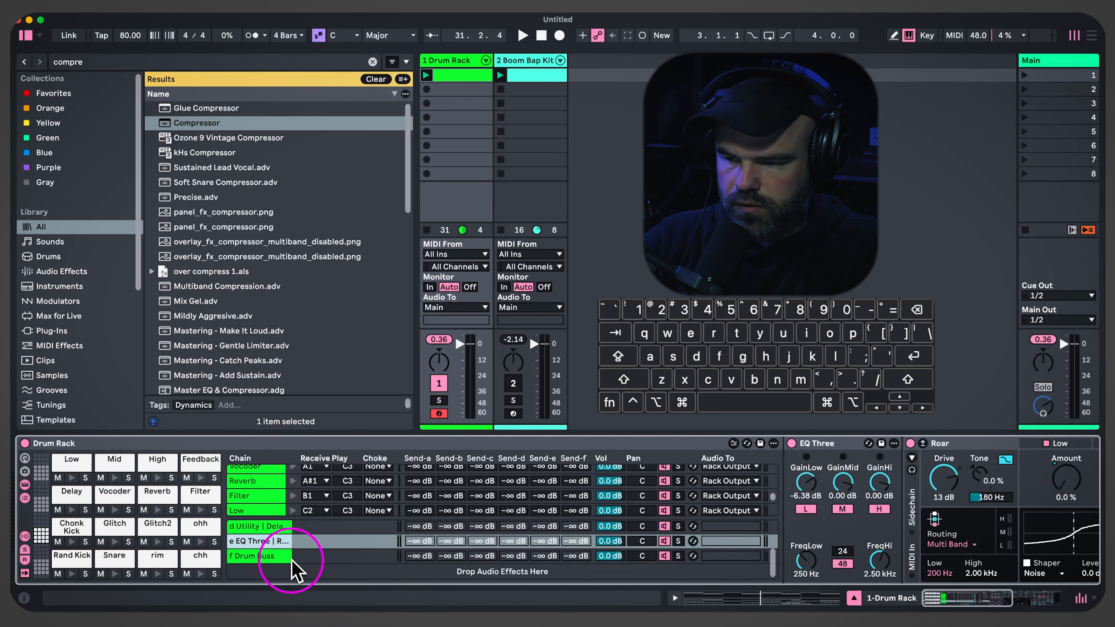
# Select return chain f and briefly play the pattern to check the levels
pyautogui.click(263, 556)
pyautogui.press('space')
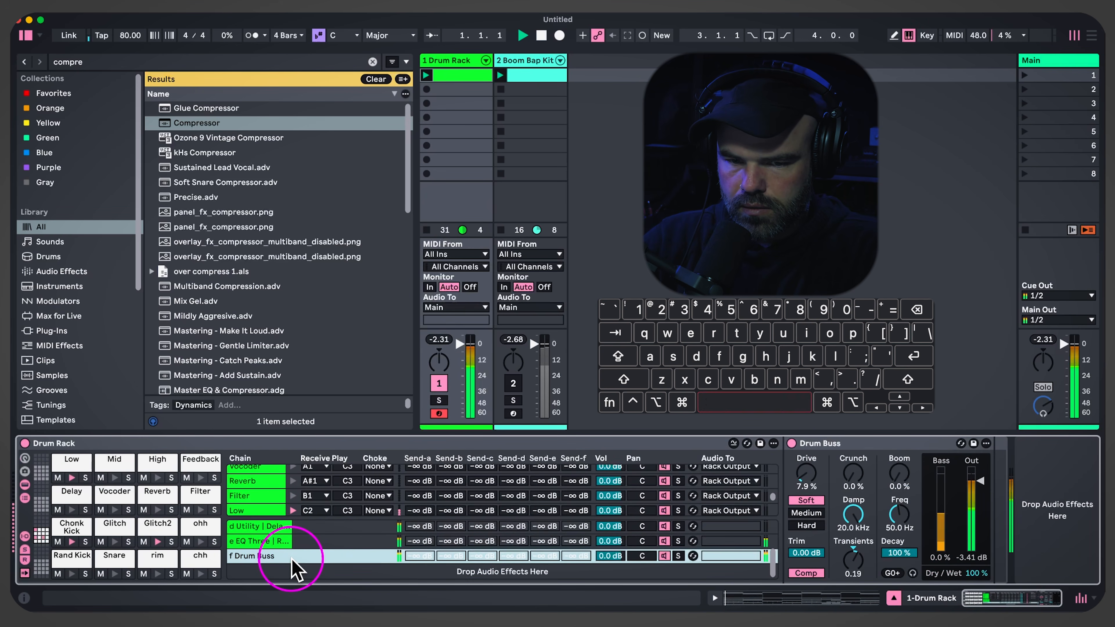
pyautogui.press('space')
# Set the volume of the eight drum chains from Rand Kick to ohh to -10.0 dB together and start playback
pyautogui.scroll(4, 261, 496)
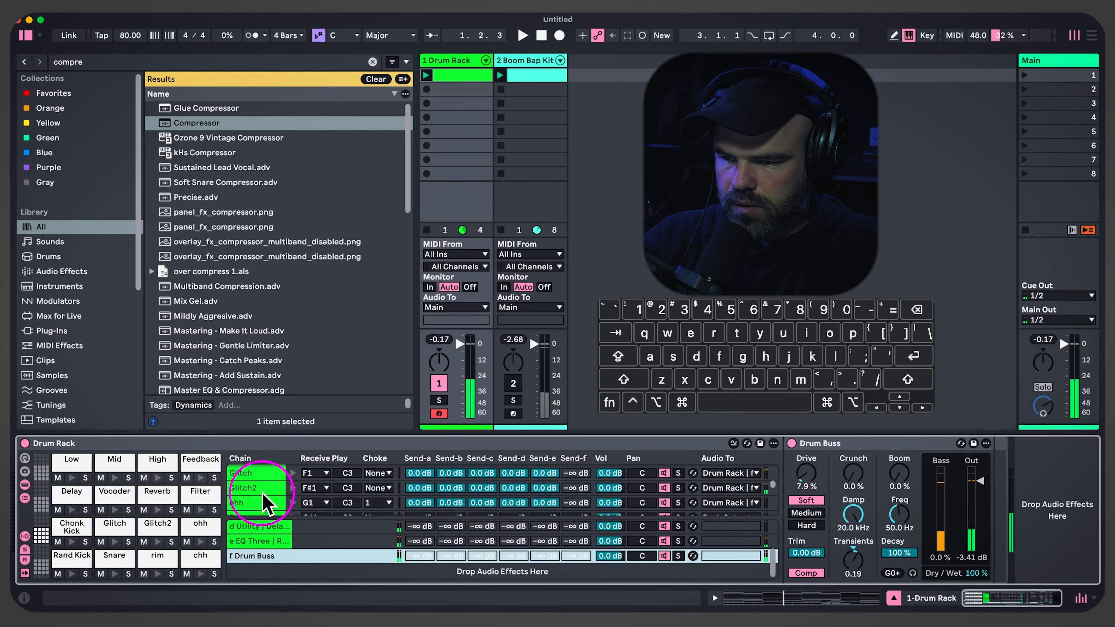
pyautogui.click(264, 499)
pyautogui.scroll(3, 266, 510)
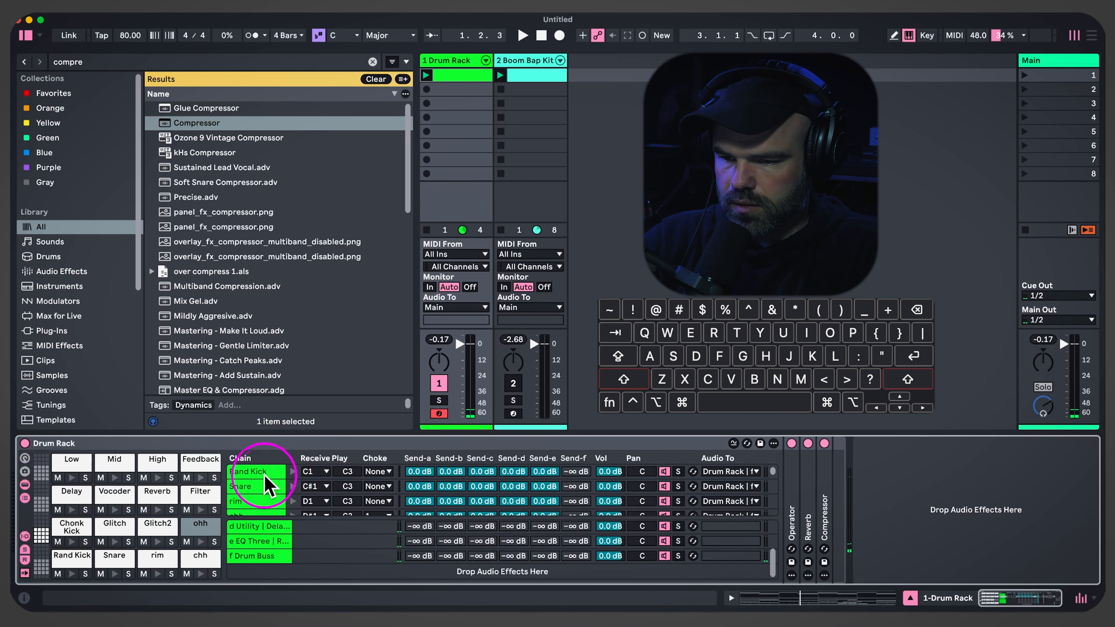
pyautogui.keyDown('shift'); pyautogui.click(250, 471); pyautogui.keyUp('shift')
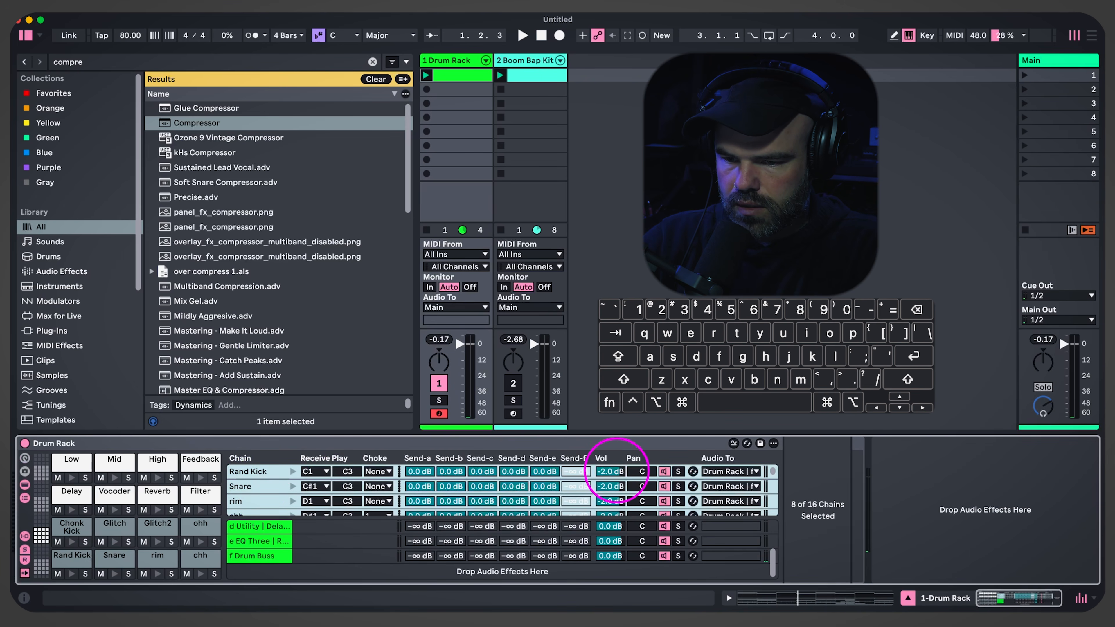
pyautogui.press('space')
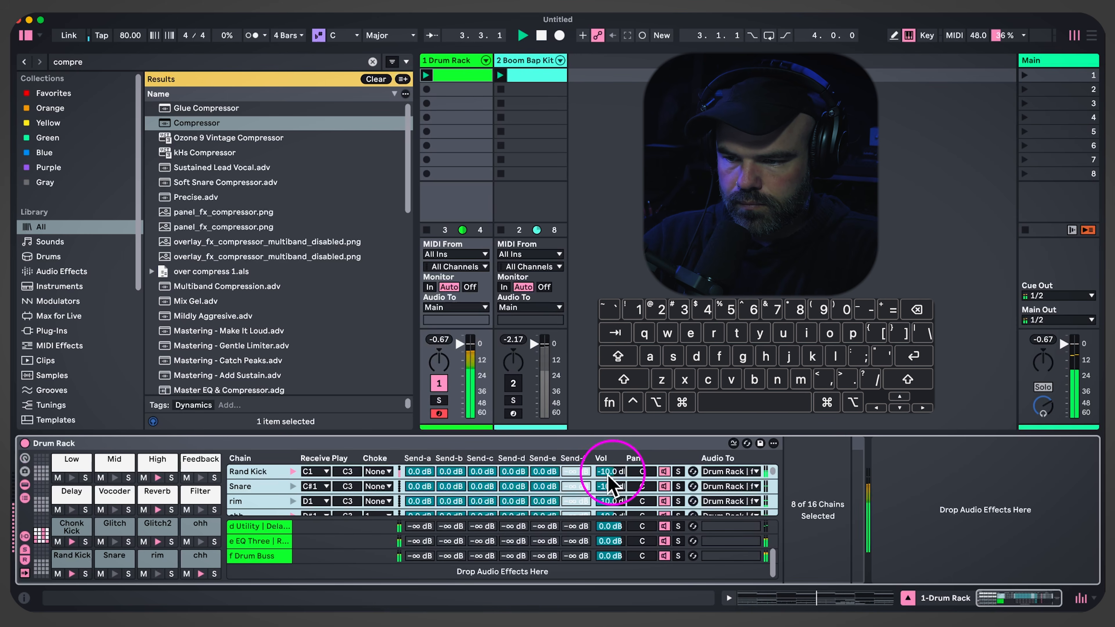
# Set the volume of return chains a through e to -5.0 dB together
pyautogui.click(283, 542)
pyautogui.scroll(3, 299, 536)
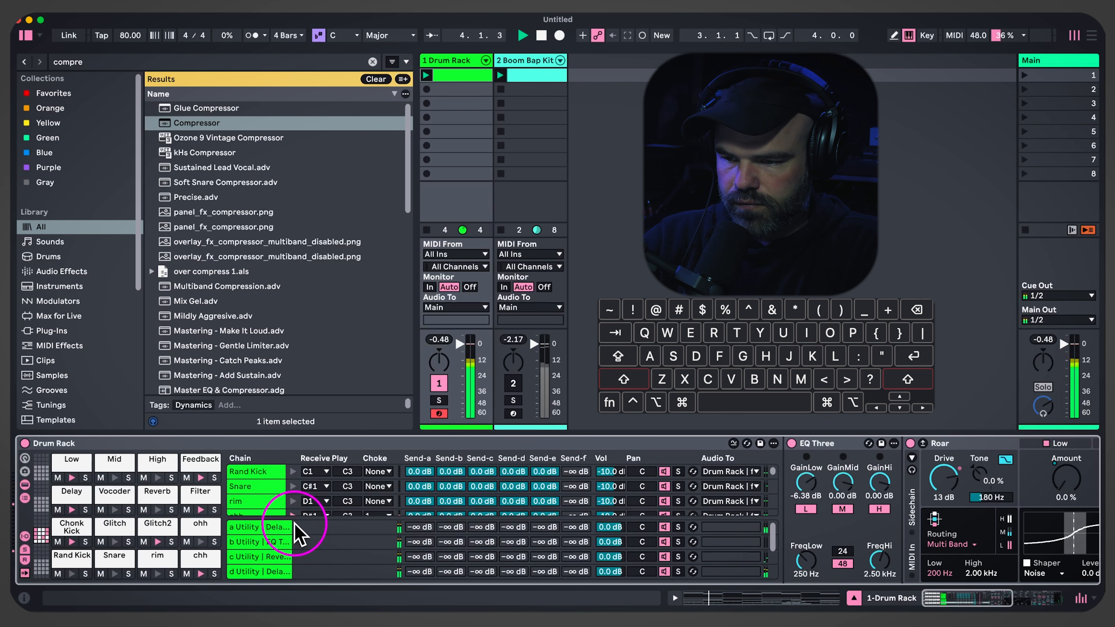
pyautogui.keyDown('shift'); pyautogui.click(295, 525); pyautogui.keyUp('shift')
pyautogui.moveTo(609, 527); pyautogui.dragTo(610, 537)
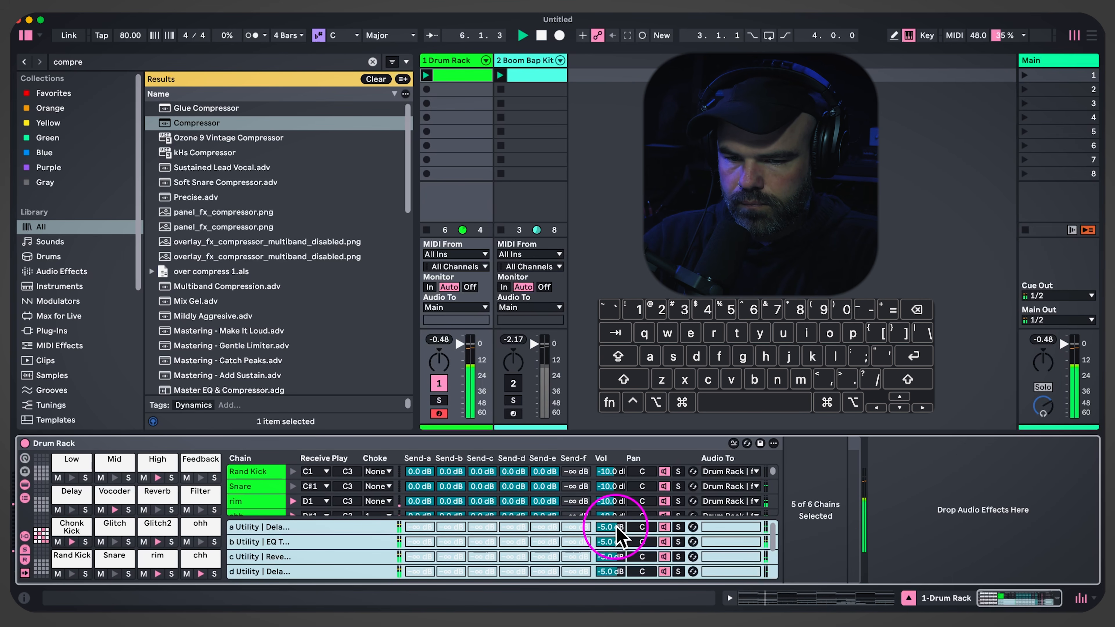
# Activate the Boom Bap Kit track and lower its volume slightly
pyautogui.click(866, 425)
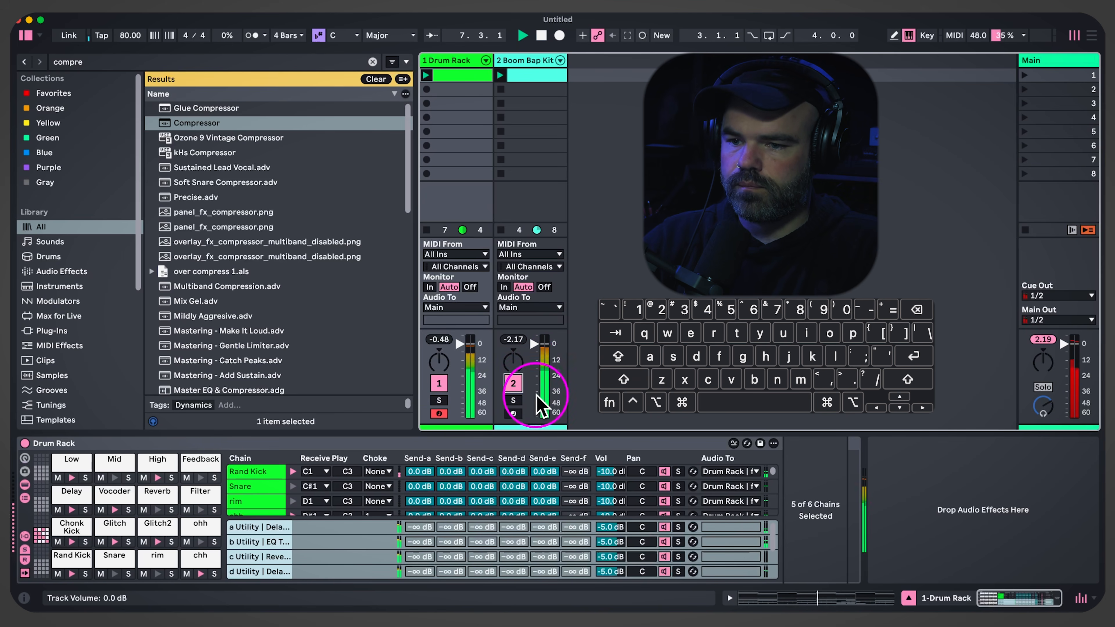
pyautogui.moveTo(536, 355)
pyautogui.mouseDown()
pyautogui.moveTo(541, 338)
pyautogui.moveTo(534, 344)
pyautogui.mouseUp()
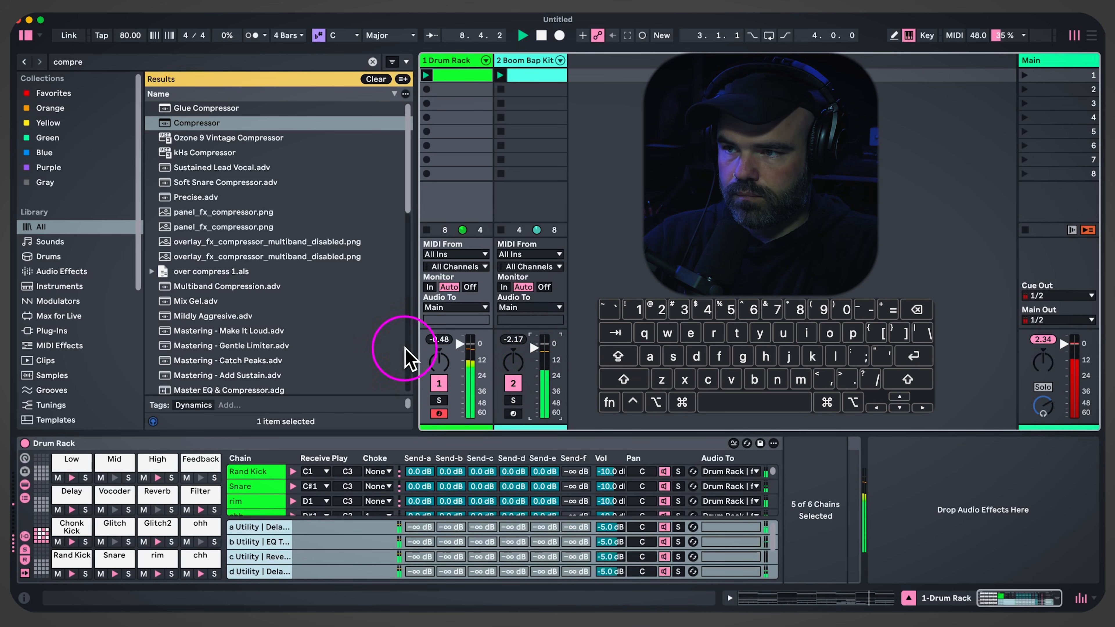
# Clear the browser search, and collapse and re-expand the Drum Rack device
pyautogui.click(373, 62)
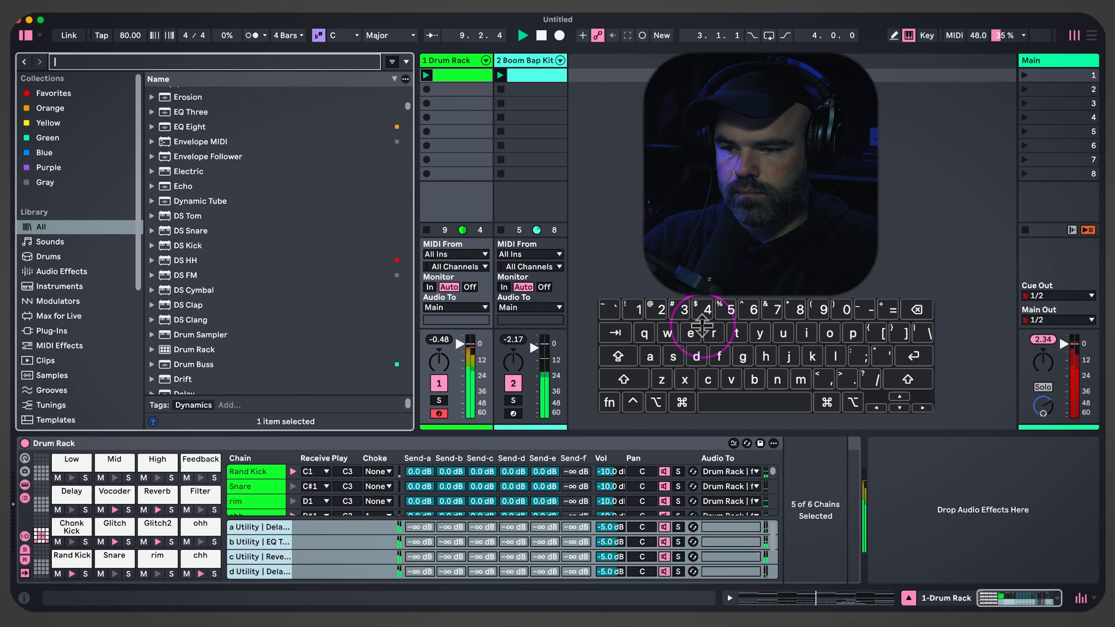
pyautogui.doubleClick(530, 445)
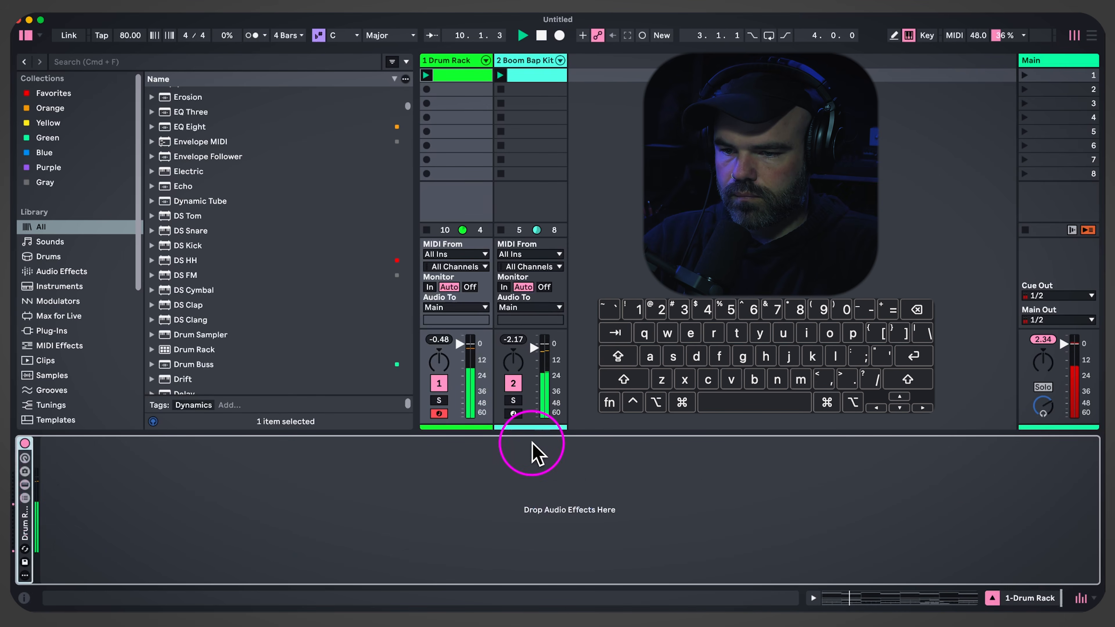
pyautogui.doubleClick(26, 525)
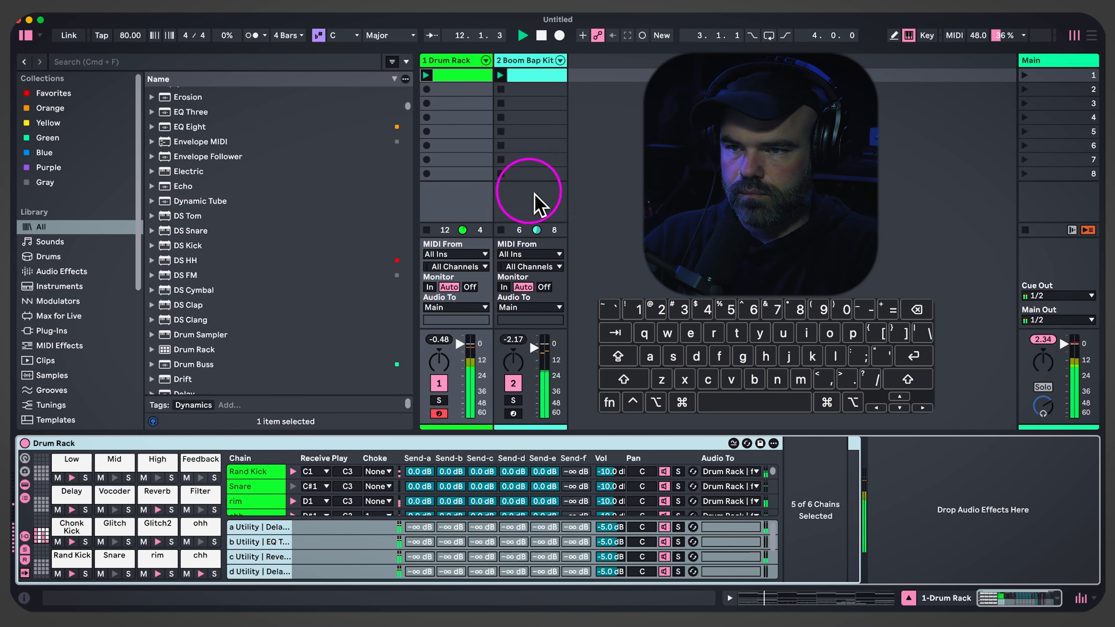
# Stop playback, mute the Boom Bap Kit track and delete every note from the Drum Rack clip
pyautogui.click(531, 61)
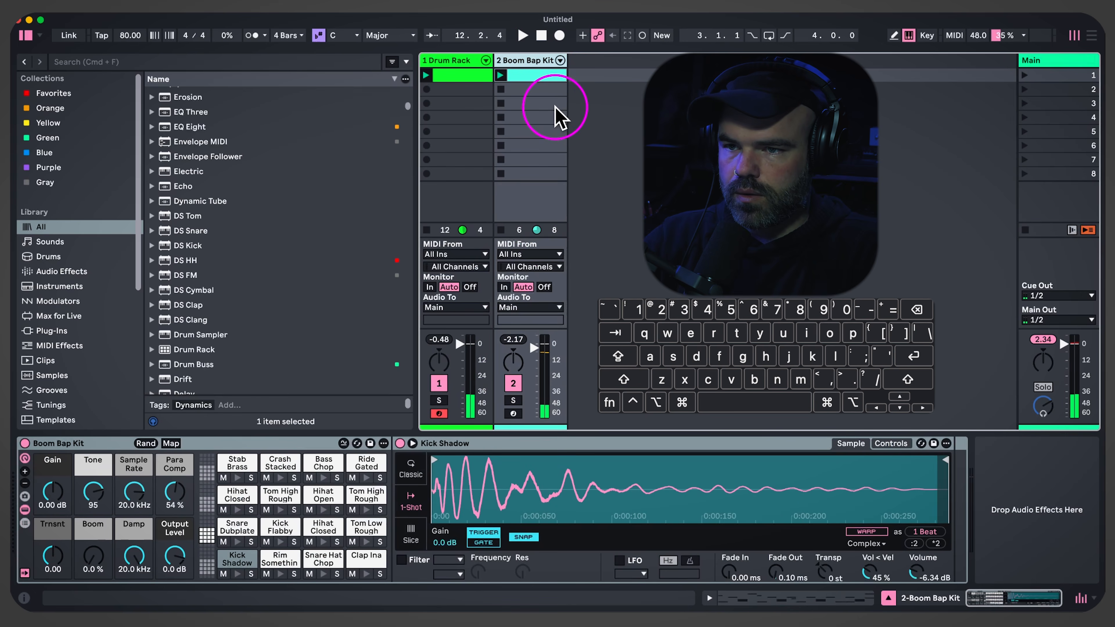
pyautogui.doubleClick(456, 73)
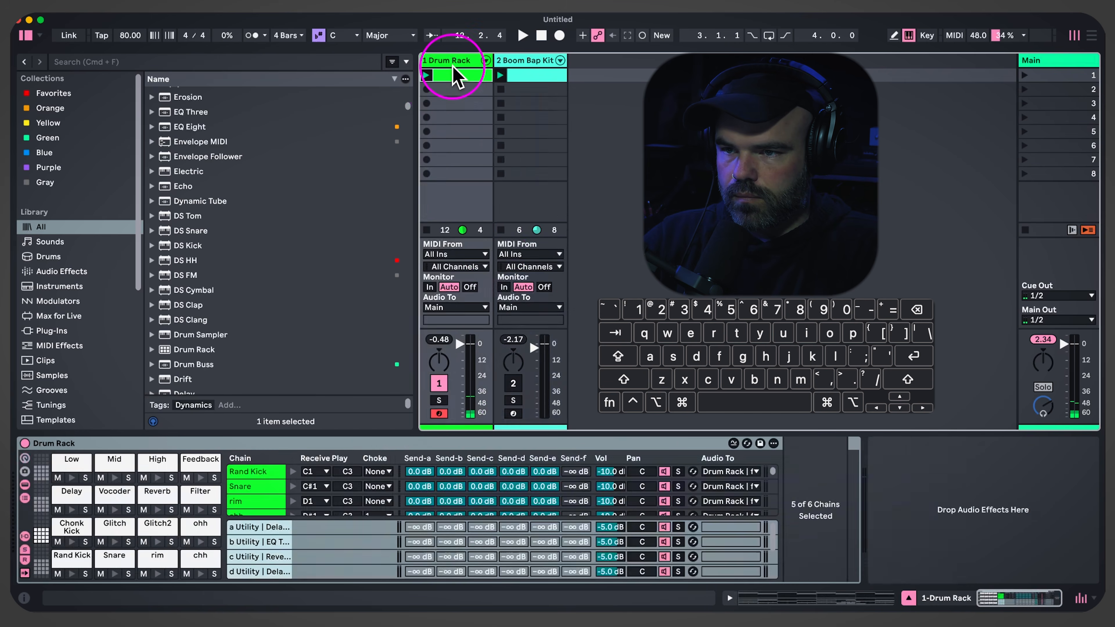
pyautogui.click(577, 509)
pyautogui.press('super+a')
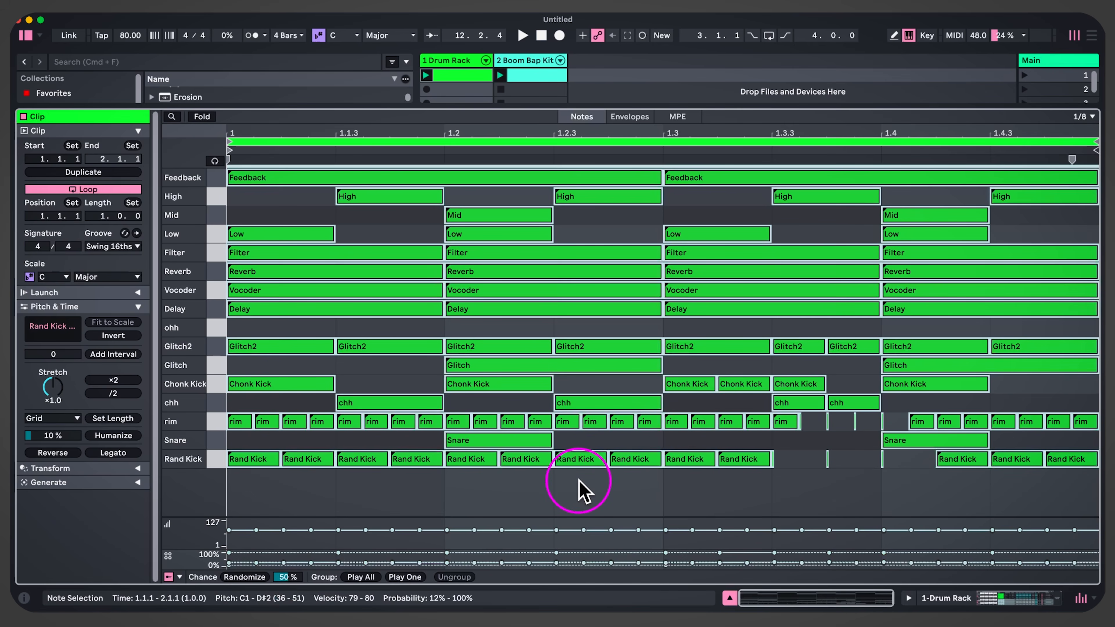
pyautogui.press('Delete')
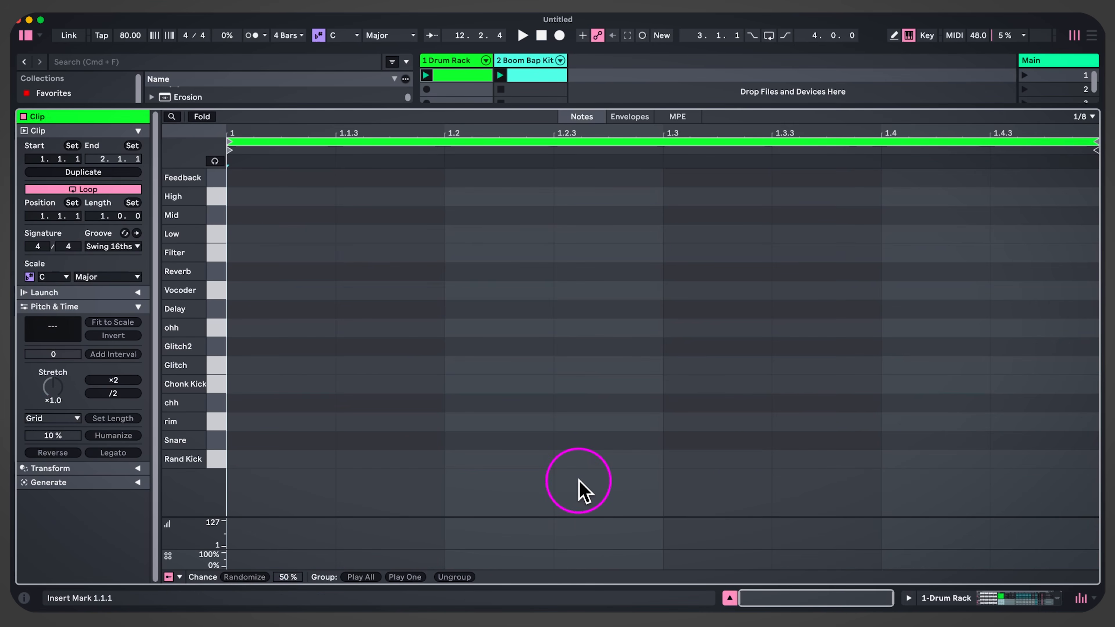
# Add an eighth note at 1.1.1 on all sixteen pad lanes from Rand Kick to Feedback, and select all the notes
pyautogui.doubleClick(286, 458)
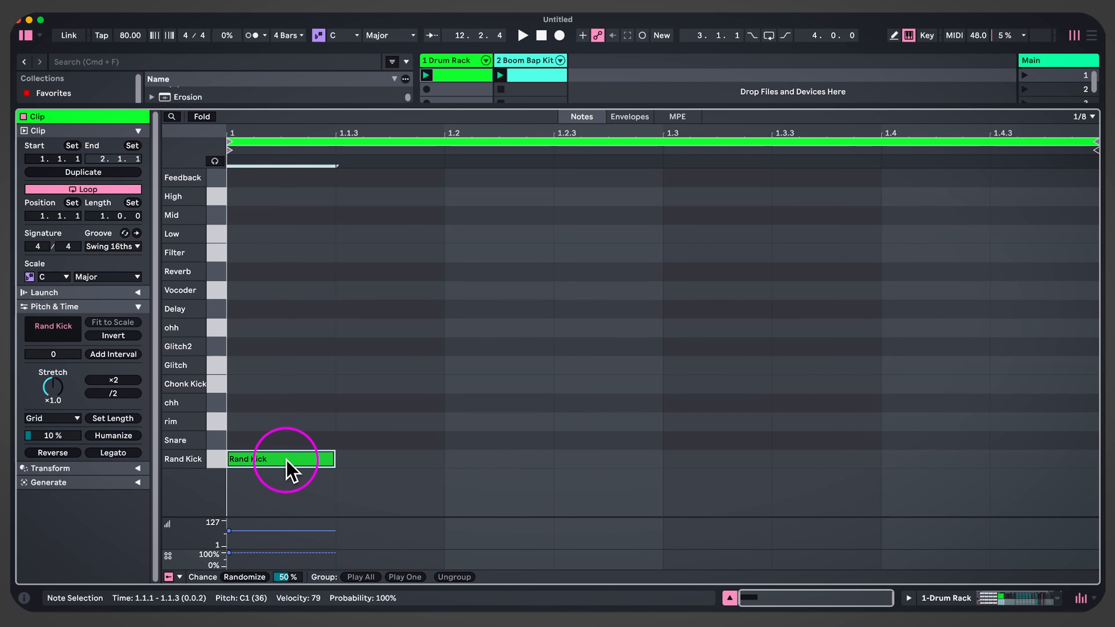
pyautogui.doubleClick(281, 440)
pyautogui.doubleClick(289, 403)
pyautogui.doubleClick(287, 421)
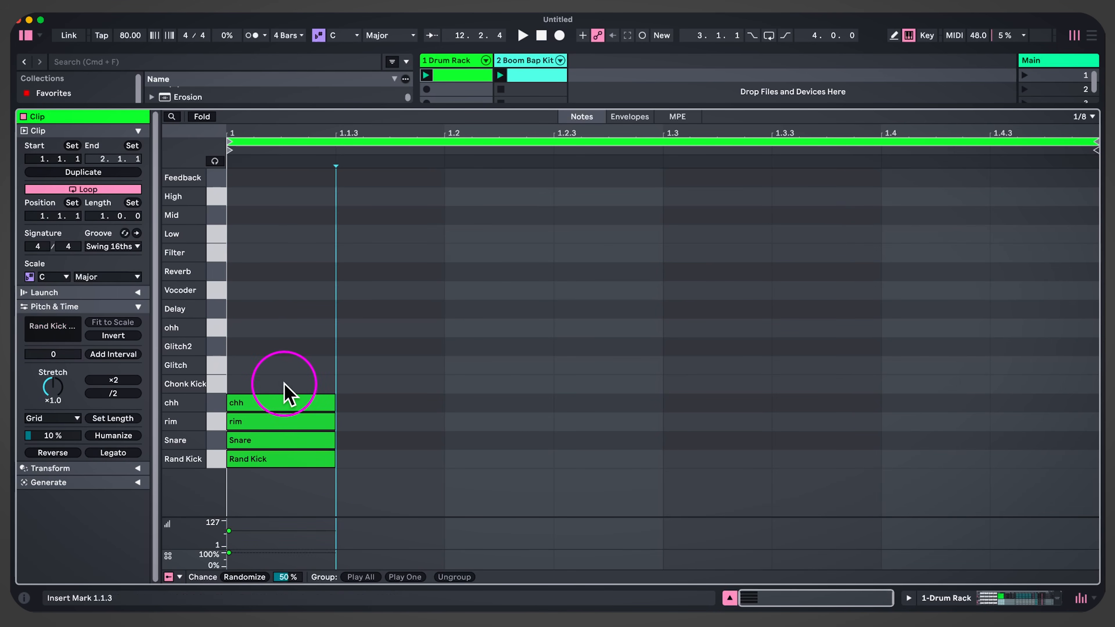
pyautogui.doubleClick(287, 383)
pyautogui.doubleClick(289, 365)
pyautogui.doubleClick(290, 346)
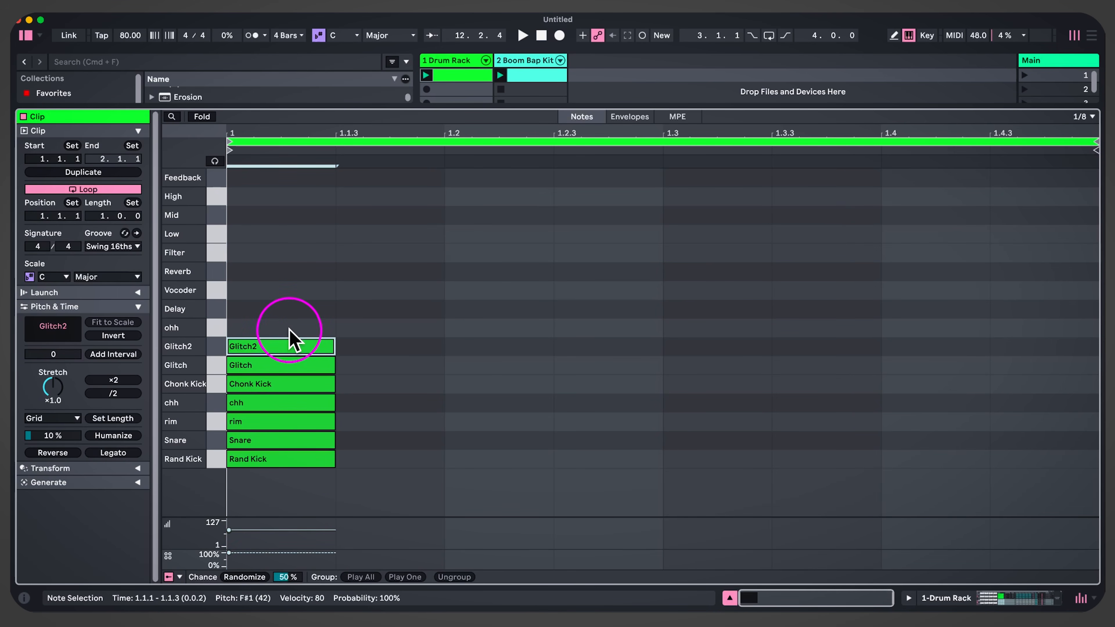
pyautogui.doubleClick(293, 327)
pyautogui.doubleClick(293, 309)
pyautogui.doubleClick(294, 290)
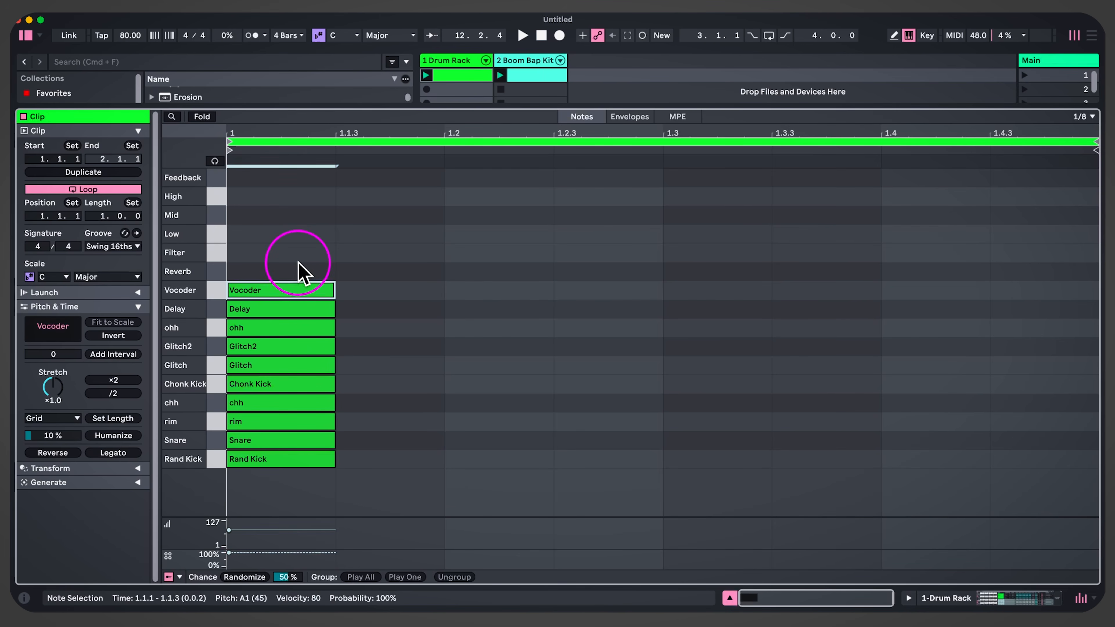
pyautogui.doubleClick(297, 271)
pyautogui.doubleClick(298, 253)
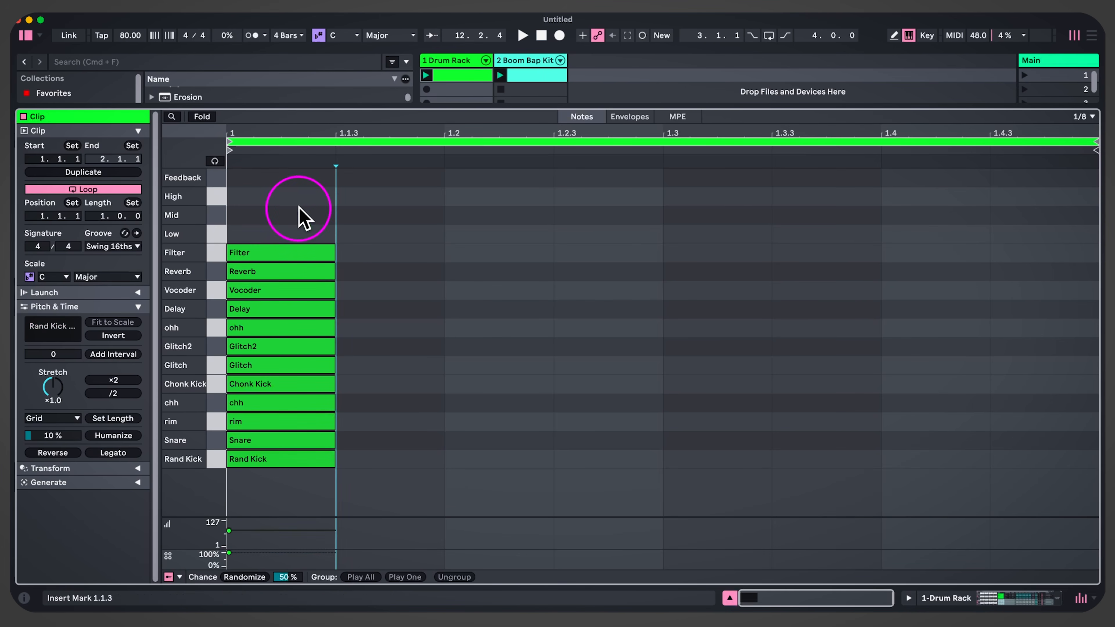
pyautogui.doubleClick(299, 214)
pyautogui.doubleClick(297, 234)
pyautogui.doubleClick(300, 196)
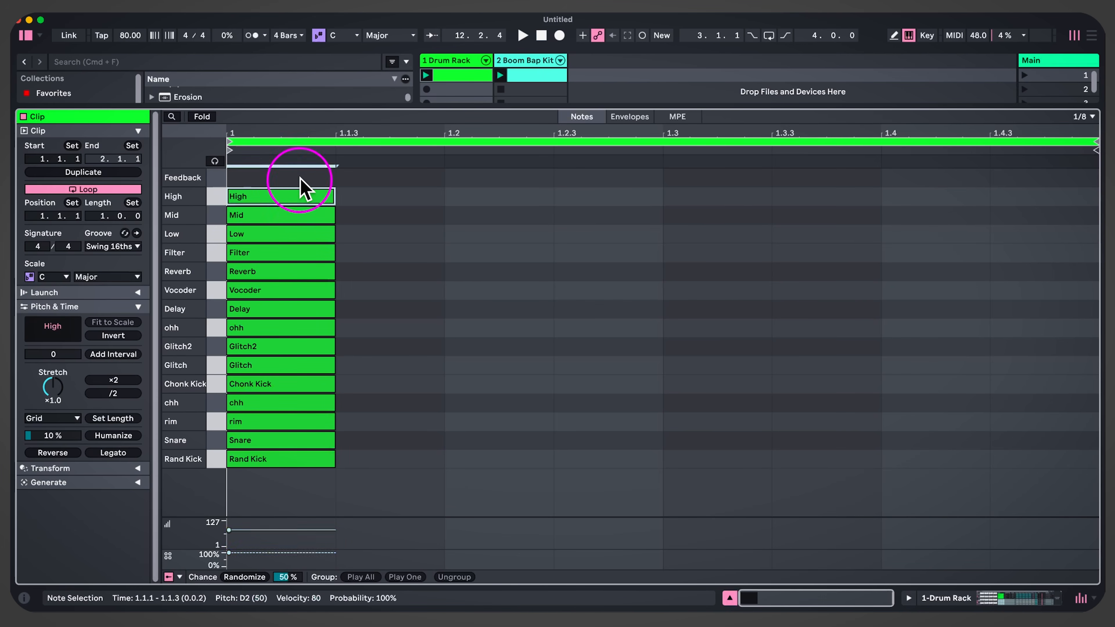
pyautogui.doubleClick(306, 178)
pyautogui.moveTo(340, 182); pyautogui.dragTo(301, 505)
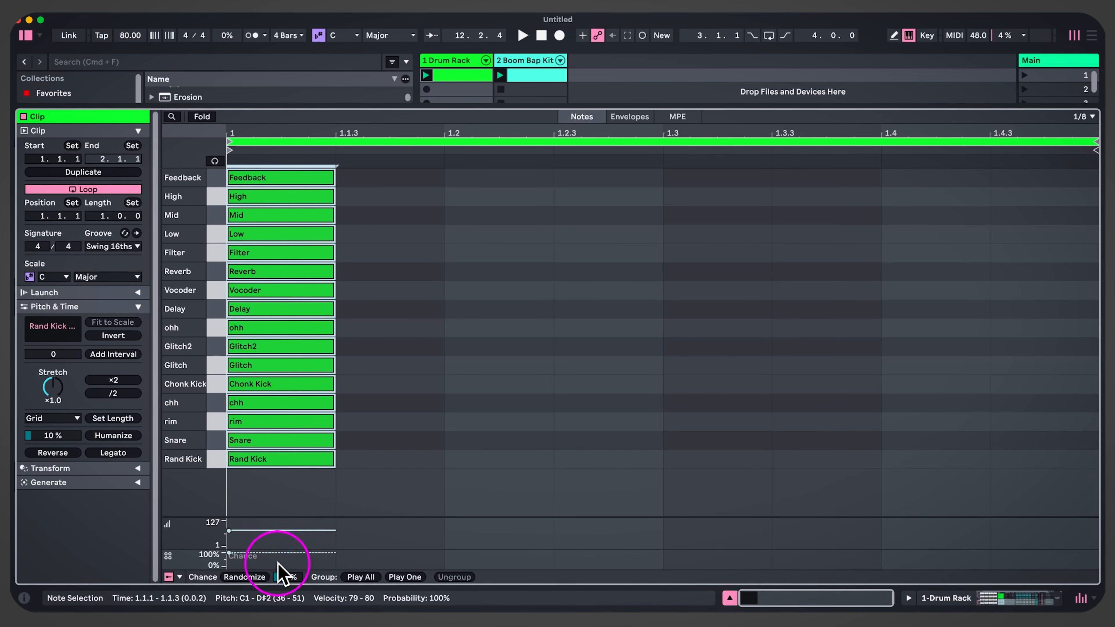
# Lower the selected notes' chance to 27%, duplicate them until eighth notes fill the whole bar, and start playback
pyautogui.moveTo(281, 554); pyautogui.dragTo(281, 562)
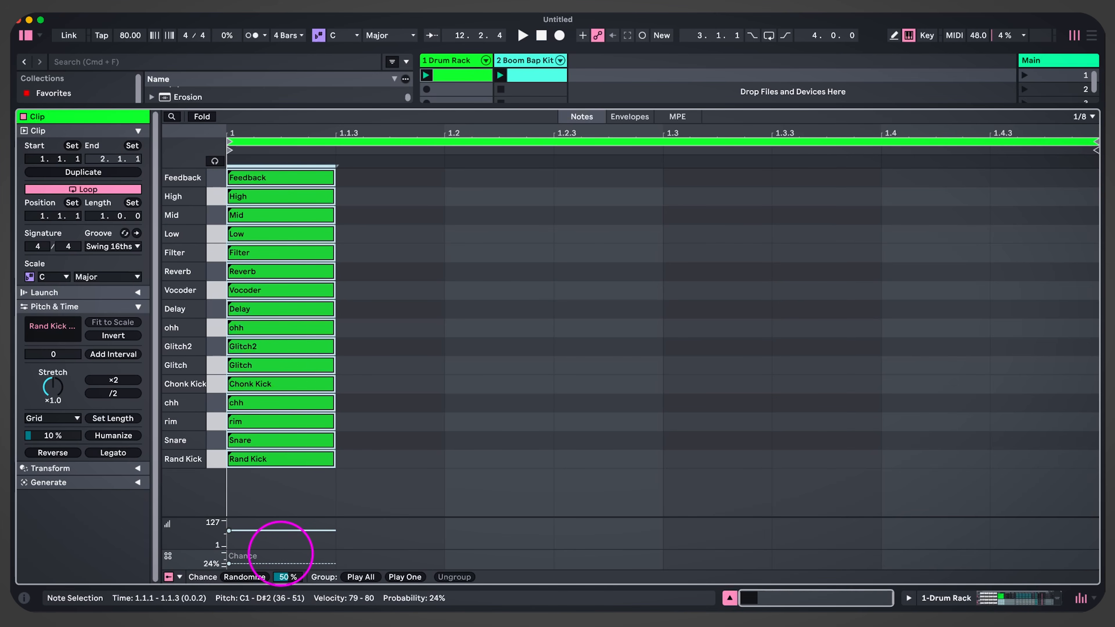
pyautogui.press('super+d')
pyautogui.press('super+d')
pyautogui.press('super+d')
pyautogui.press('super+d')
pyautogui.press('super+d')
pyautogui.press('super+d')
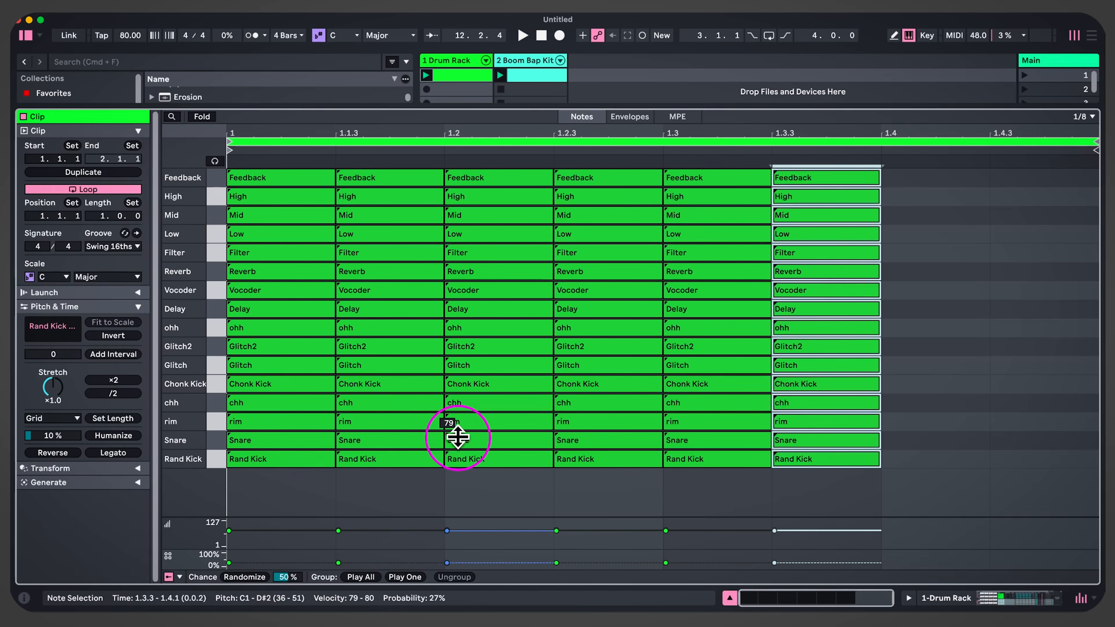
pyautogui.press('super+d')
pyautogui.click(476, 149)
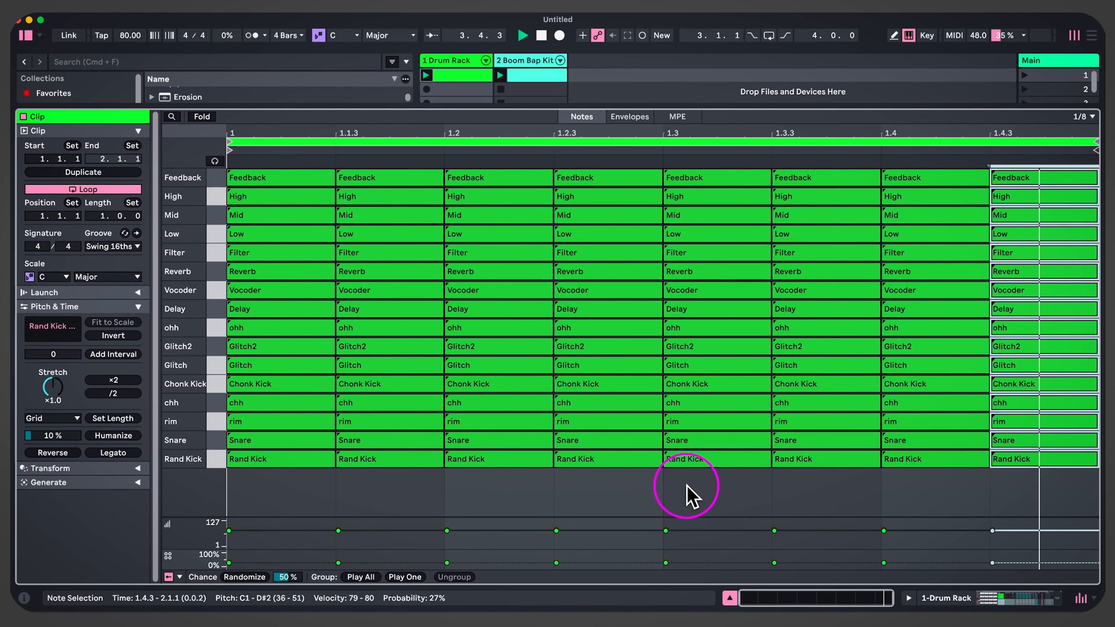
# Shorten all the notes to sixteenths on a 1/16 grid and duplicate them to fill every sixteenth of the bar
pyautogui.press('super+a')
pyautogui.press('super+1')
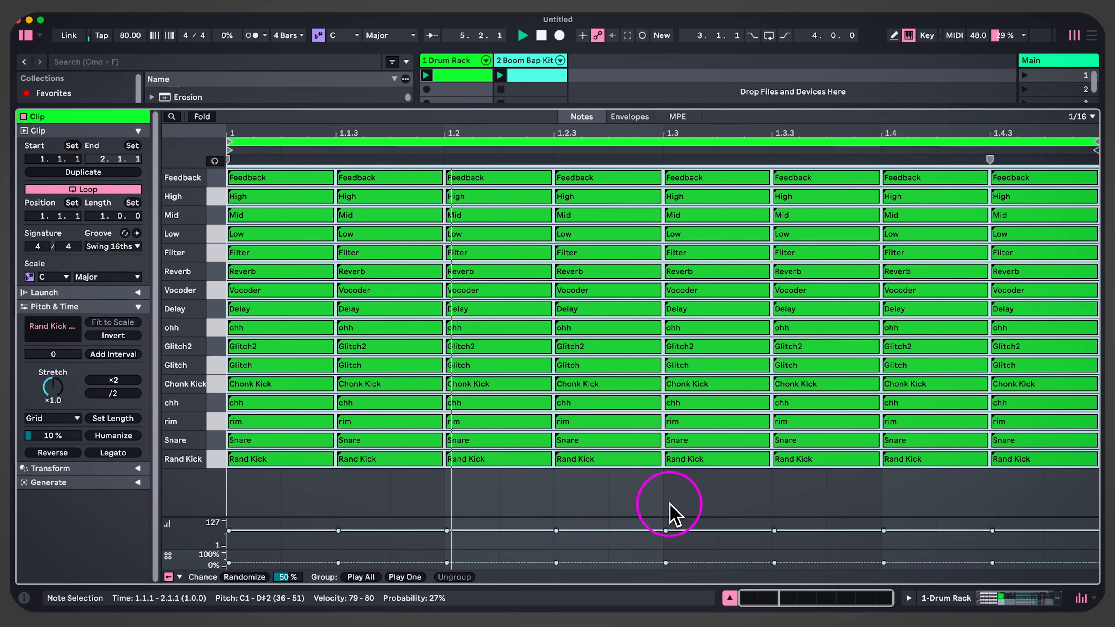
pyautogui.hotkey('shift', 'Left')
pyautogui.press('super+d')
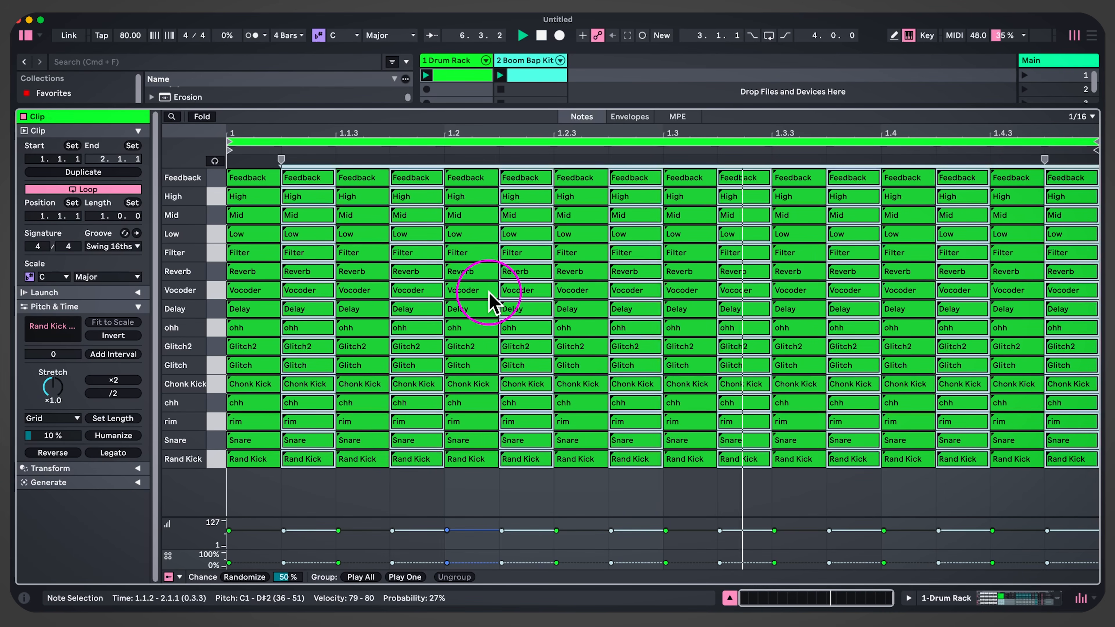
# Show the Drum Rack device again, solo its ohh pad and play the clip
pyautogui.click(413, 329)
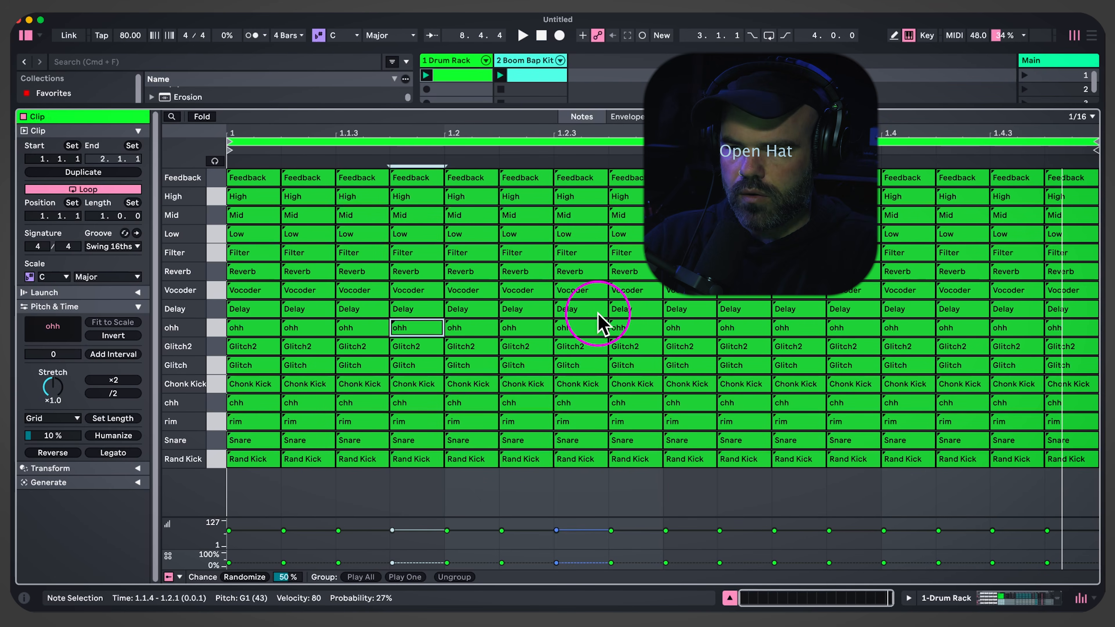
pyautogui.click(474, 62)
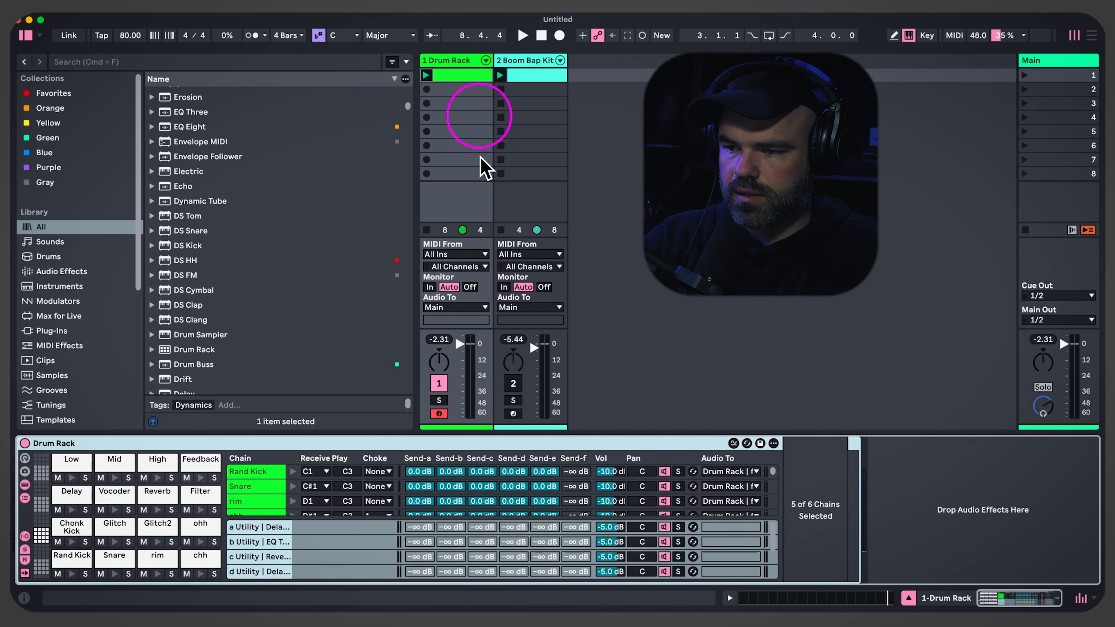
pyautogui.doubleClick(472, 75)
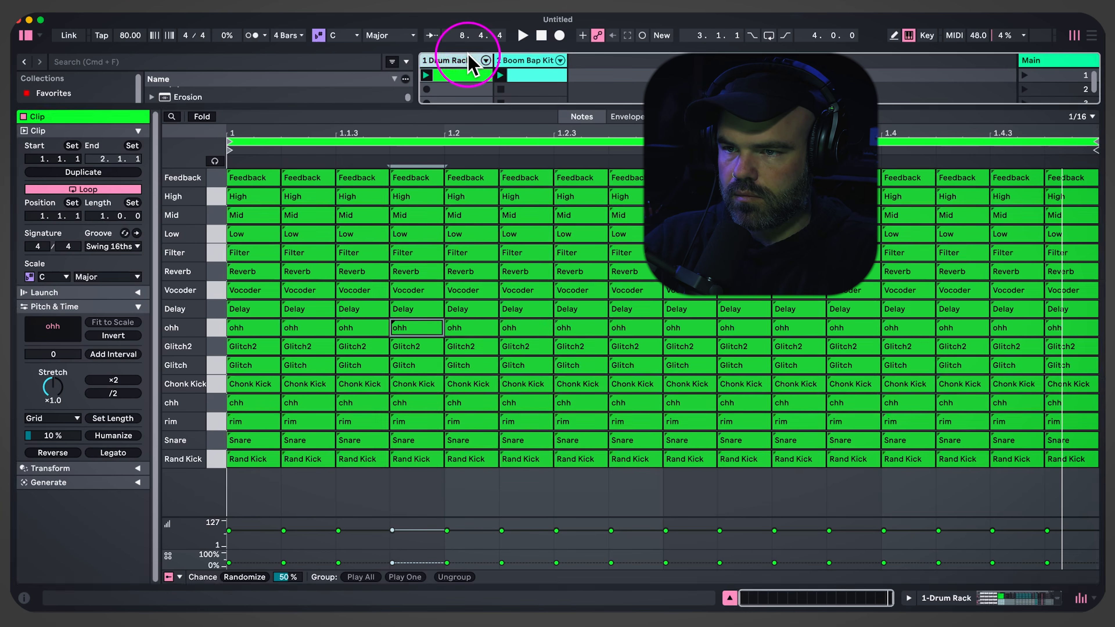
pyautogui.click(457, 61)
pyautogui.click(183, 543)
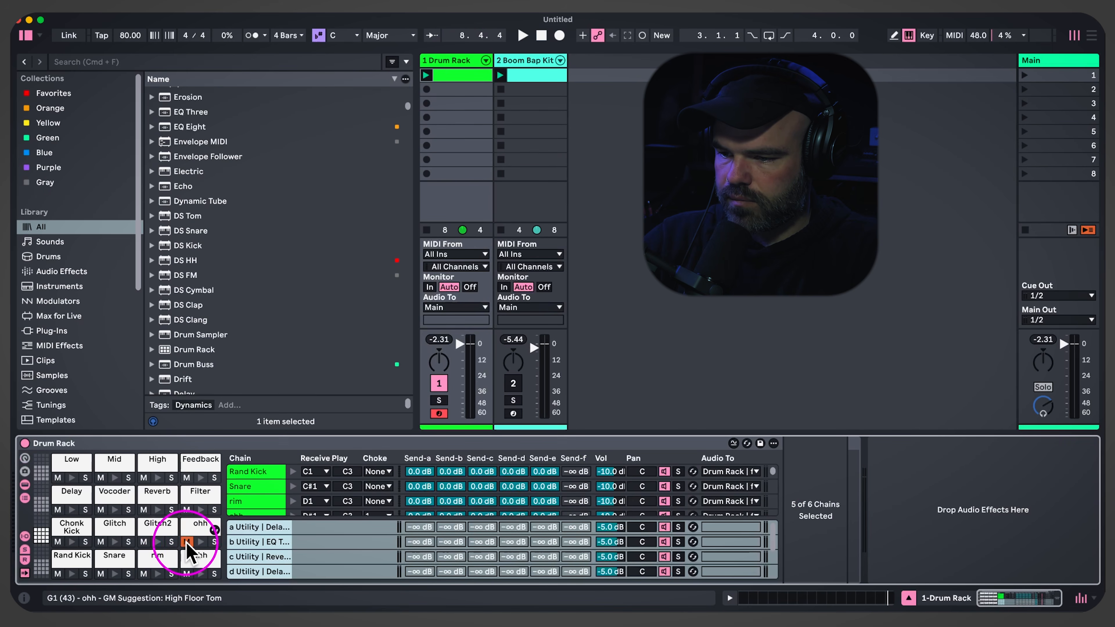
pyautogui.click(187, 543)
pyautogui.click(214, 542)
pyautogui.press('space')
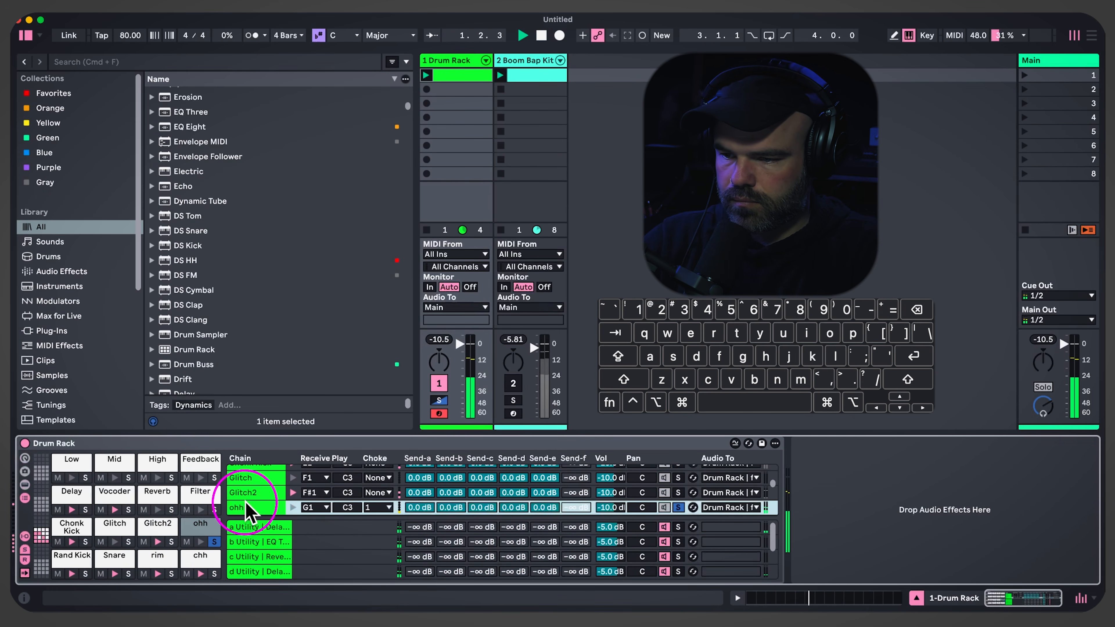
# In the ohh chain's Operator, set the noise oscillator's decay to 376 ms, Spread to 14% and the filter frequency to 471 Hz
pyautogui.doubleClick(257, 507)
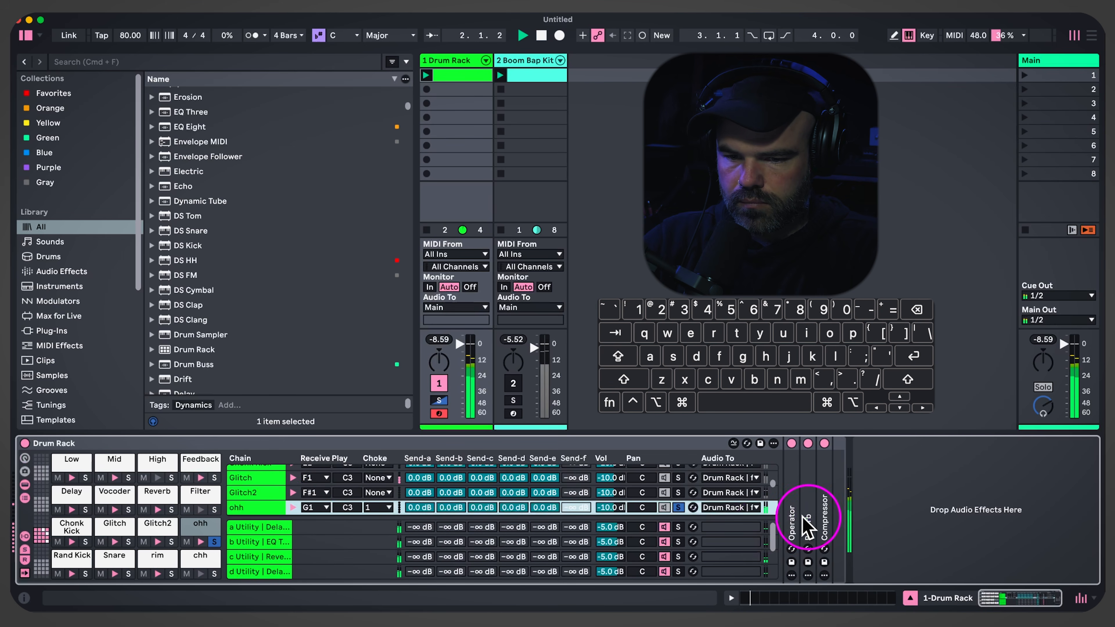
pyautogui.doubleClick(793, 515)
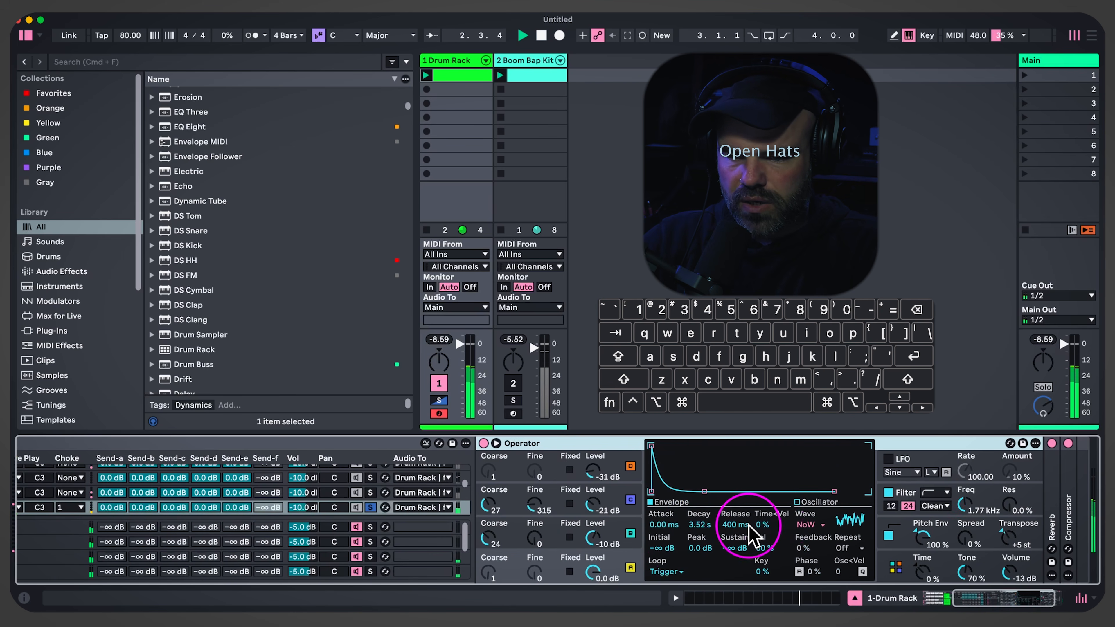
pyautogui.moveTo(700, 524); pyautogui.dragTo(699, 534)
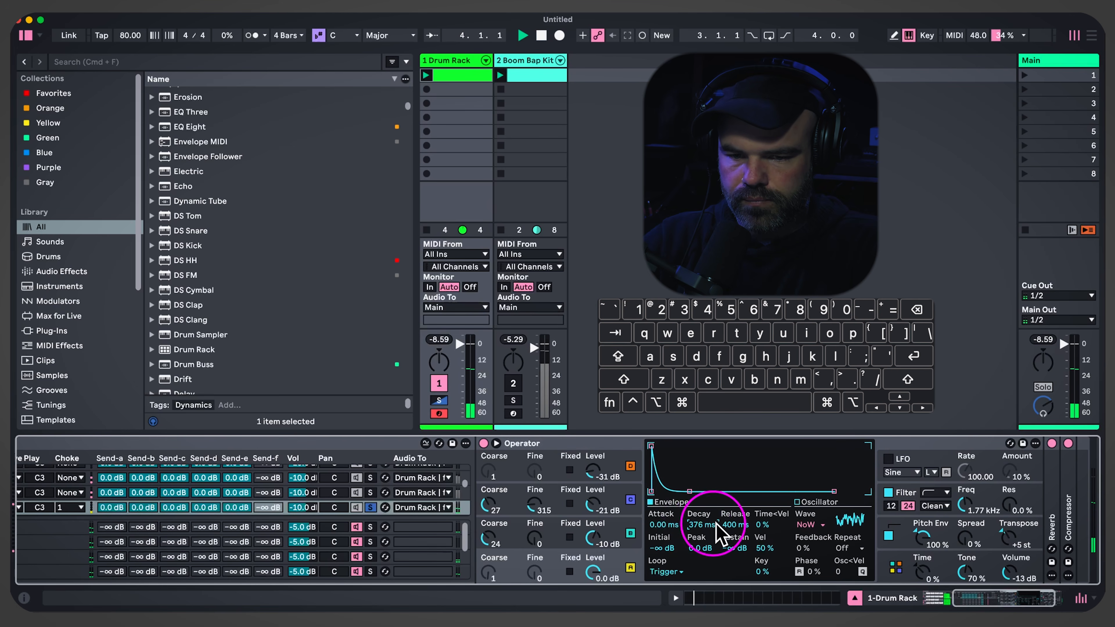
pyautogui.click(965, 539)
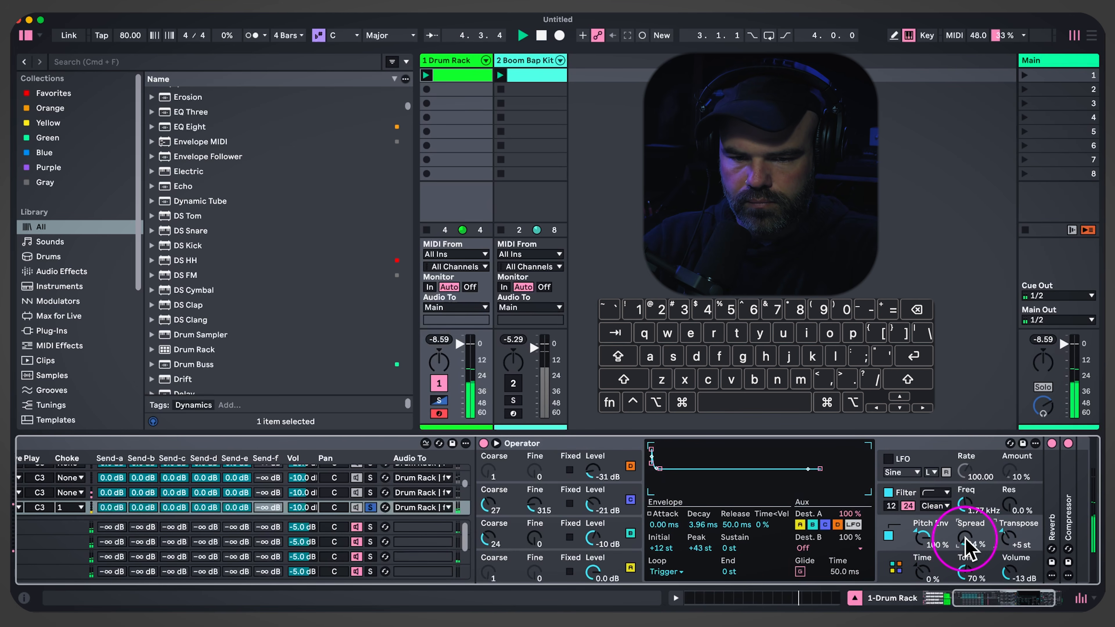
pyautogui.click(964, 503)
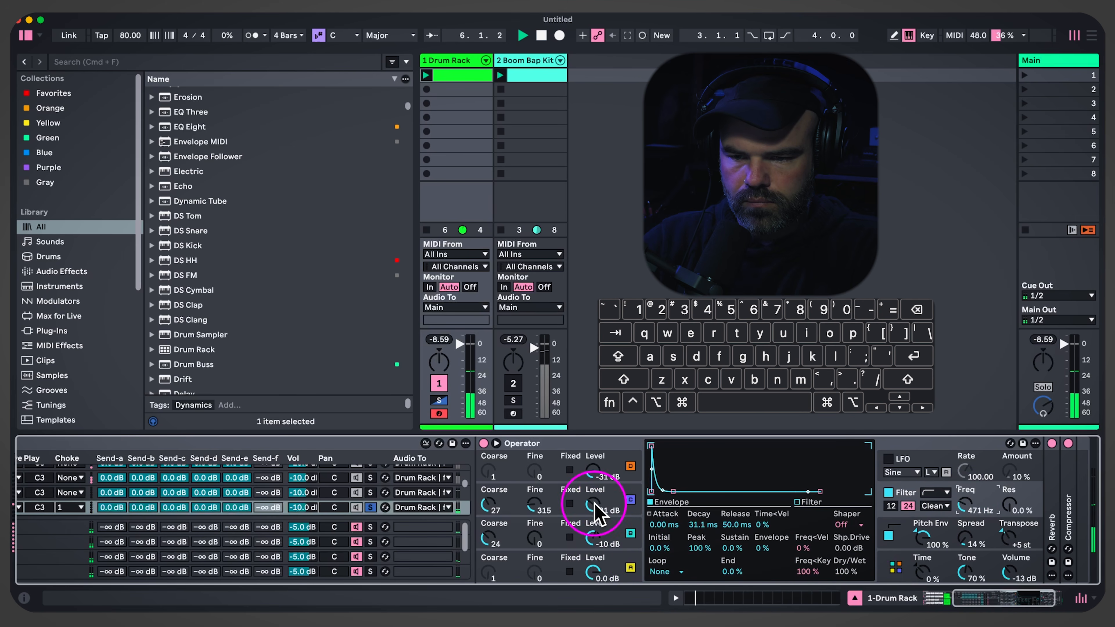
# Turn off Operator's oscillators D and C, and set oscillator B to -7.6 dB with a 113 ms decay and 1.06 s release
pyautogui.click(630, 466)
pyautogui.click(630, 500)
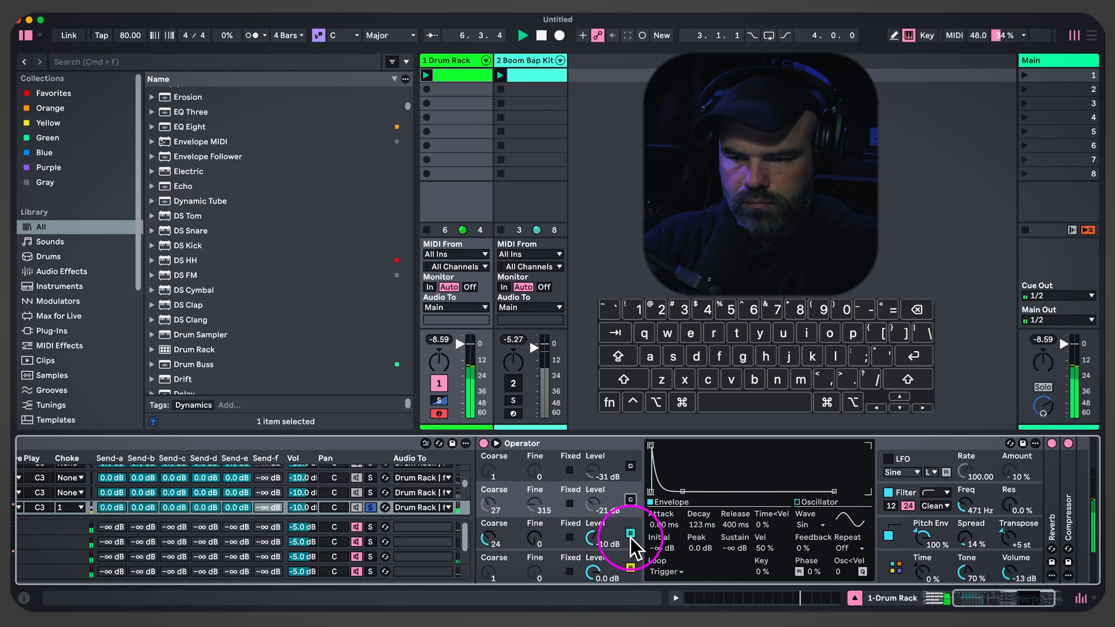
pyautogui.moveTo(592, 540); pyautogui.dragTo(593, 534)
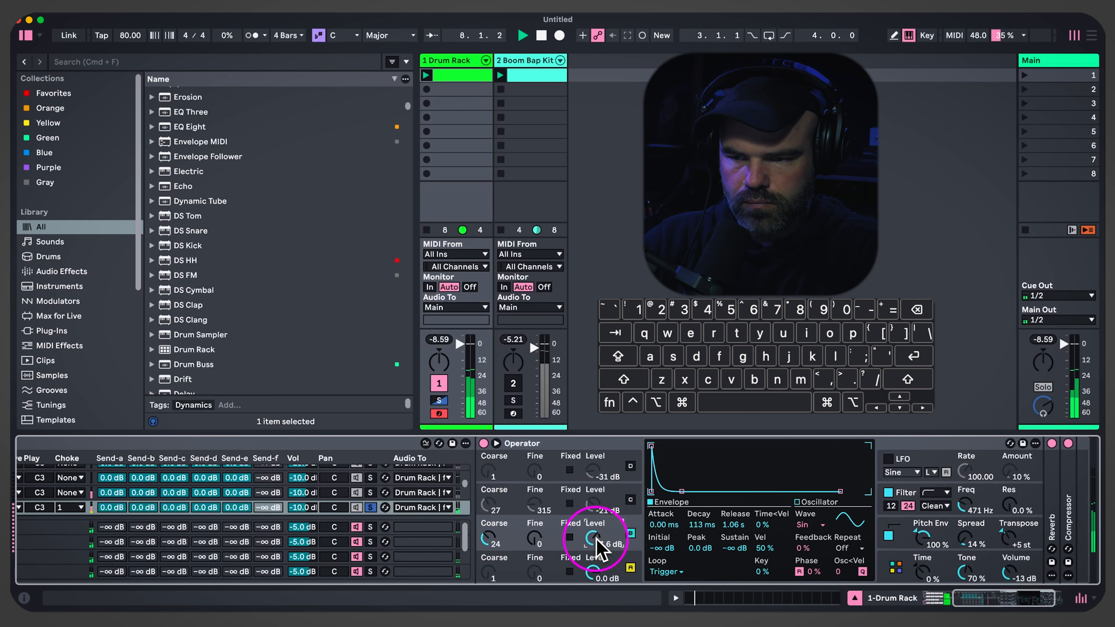
# Unsolo the ohh pad, reactivate the Boom Bap Kit track and open the Drum Rack clip
pyautogui.hscroll(-5, 600, 549)
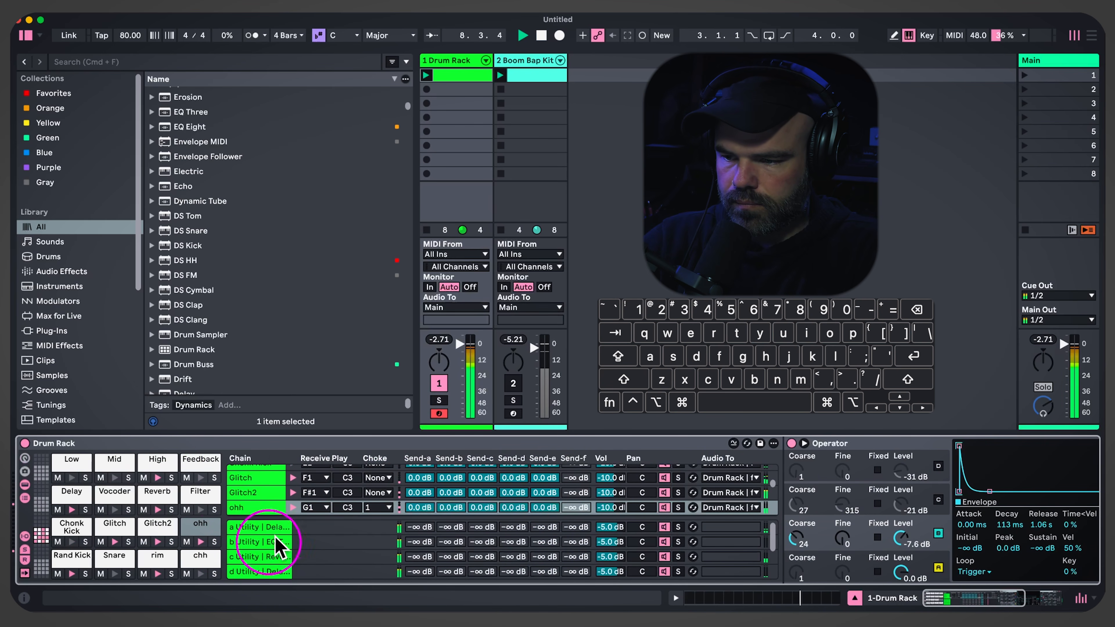
pyautogui.click(513, 383)
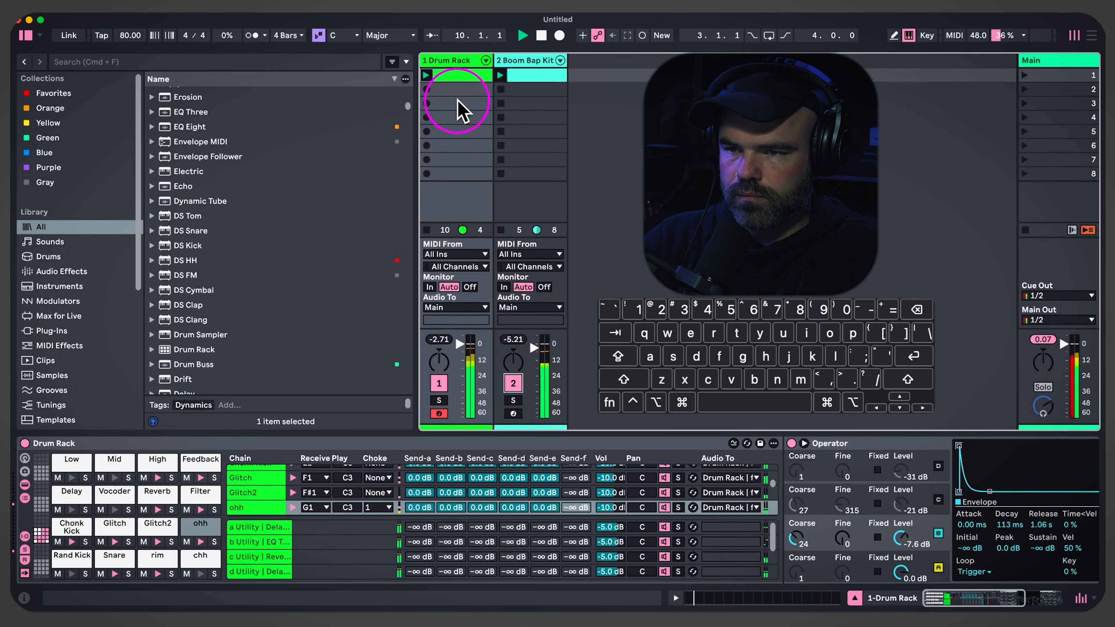
pyautogui.doubleClick(462, 76)
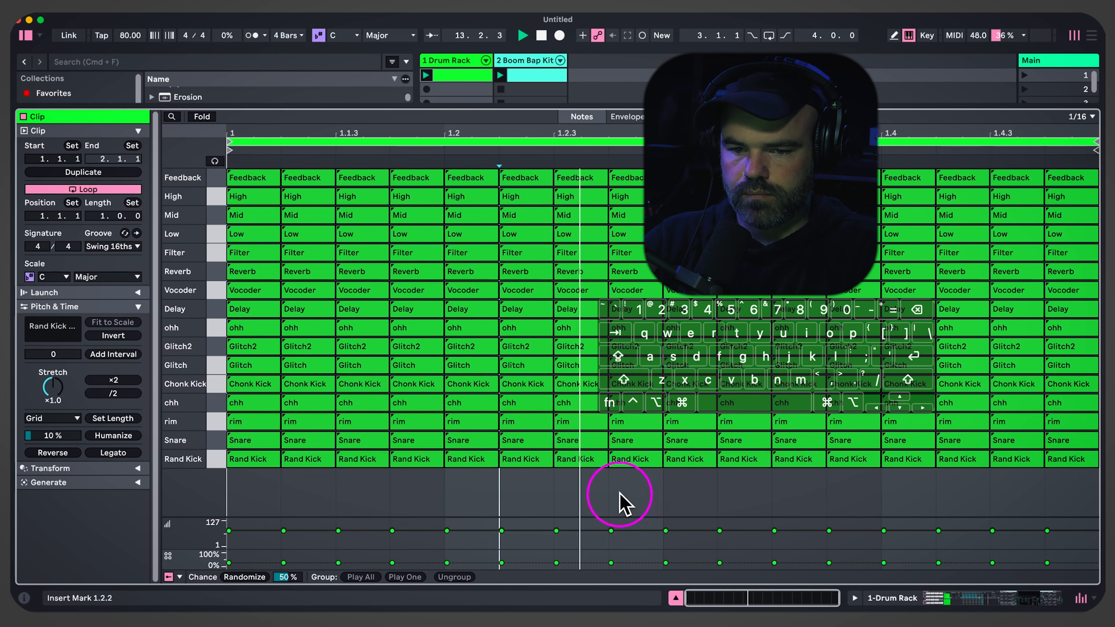
# For the Glitch pad, set the Arpeggiator rate to 69.4 ms and Expression Control's Free Rate output range to 37%
pyautogui.click(458, 61)
pyautogui.click(114, 524)
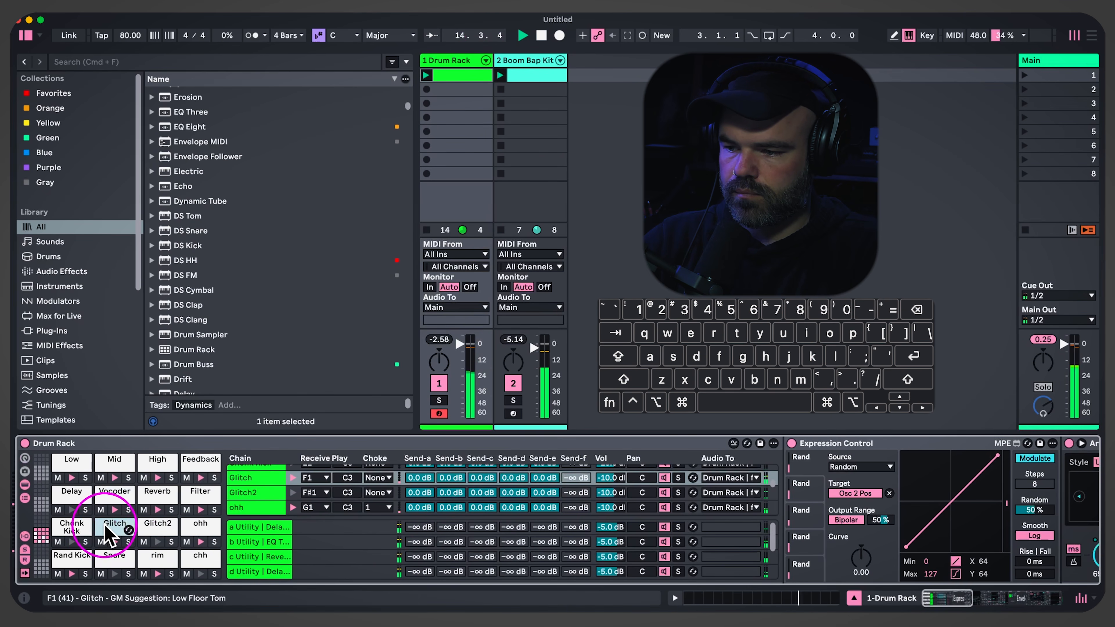
pyautogui.hscroll(5, 748, 557)
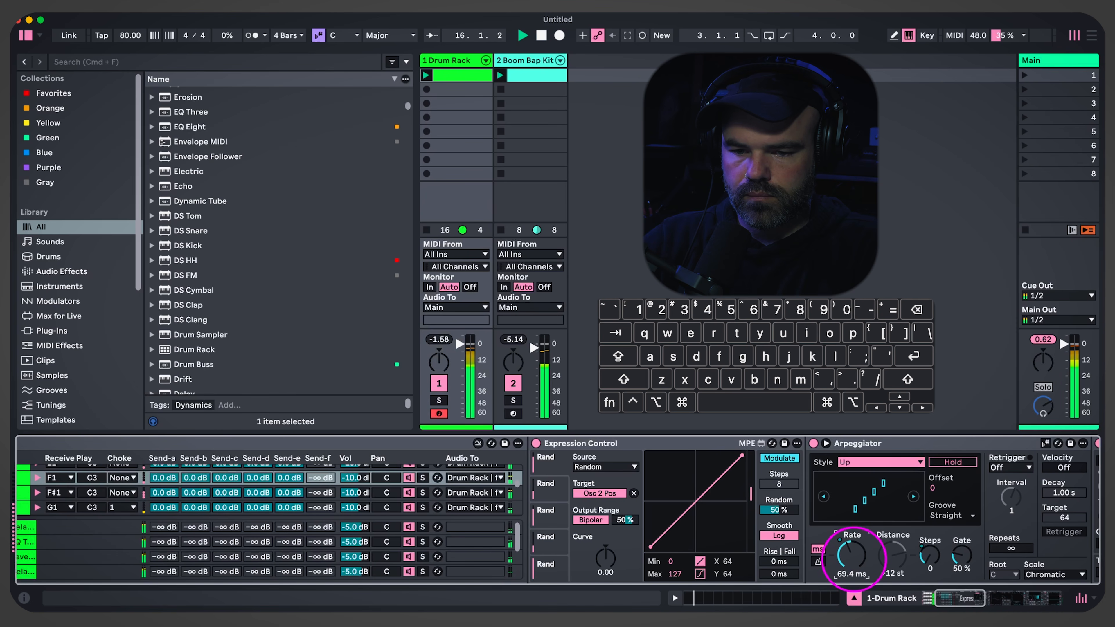
pyautogui.moveTo(852, 555); pyautogui.dragTo(852, 560)
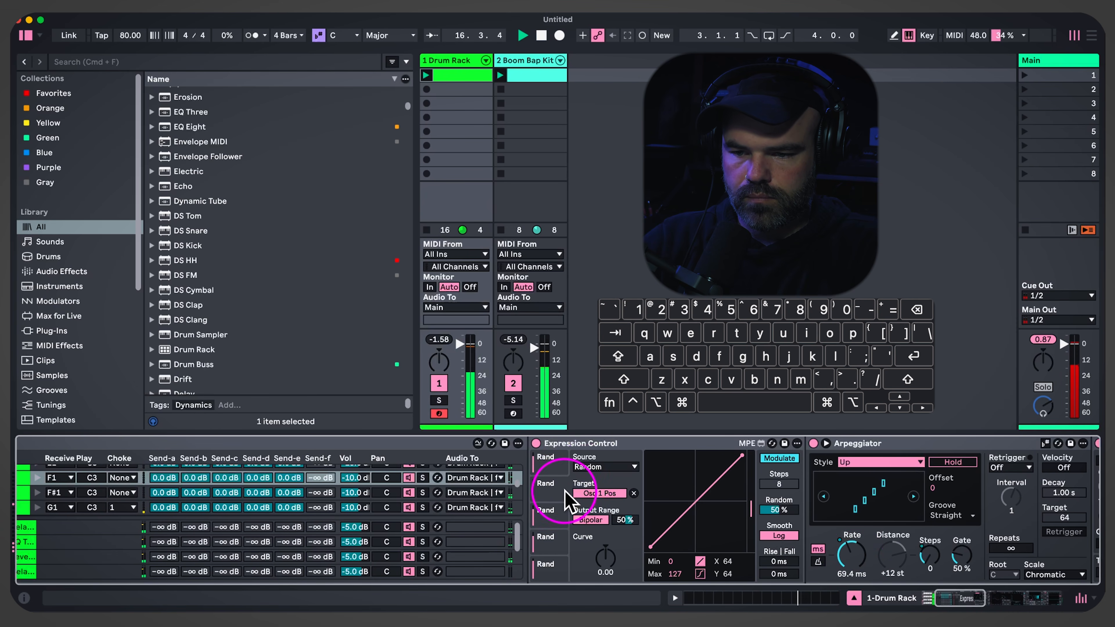
pyautogui.click(544, 537)
pyautogui.click(553, 566)
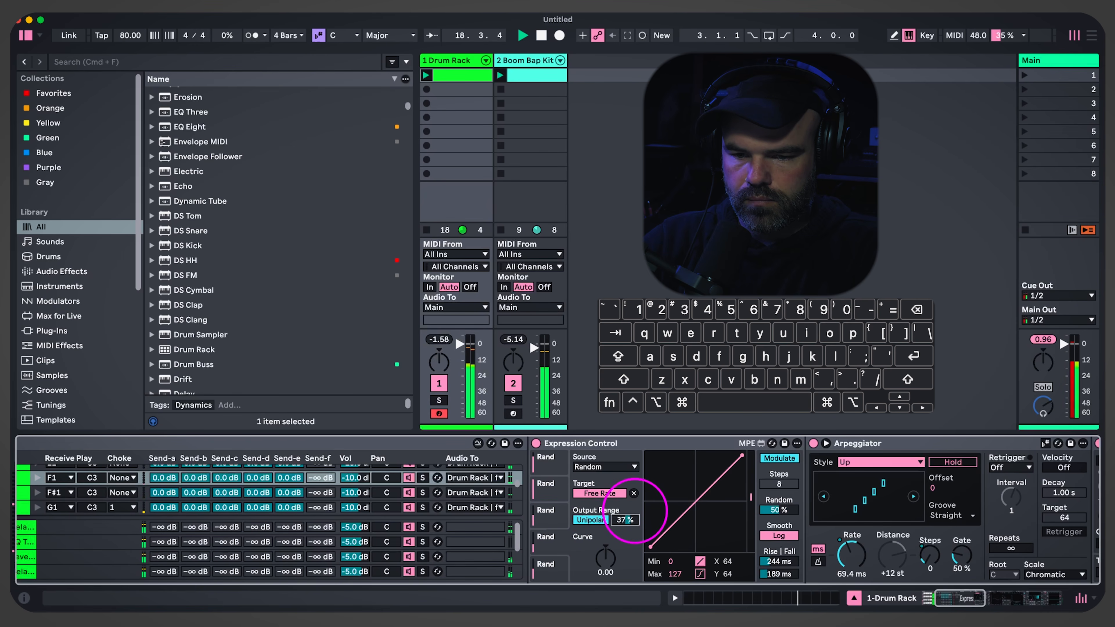
# Reduce the Drum Rack to its pads by hiding the I/O, sends, returns, chain list and chain devices, and stop playback
pyautogui.hscroll(10, 746, 536)
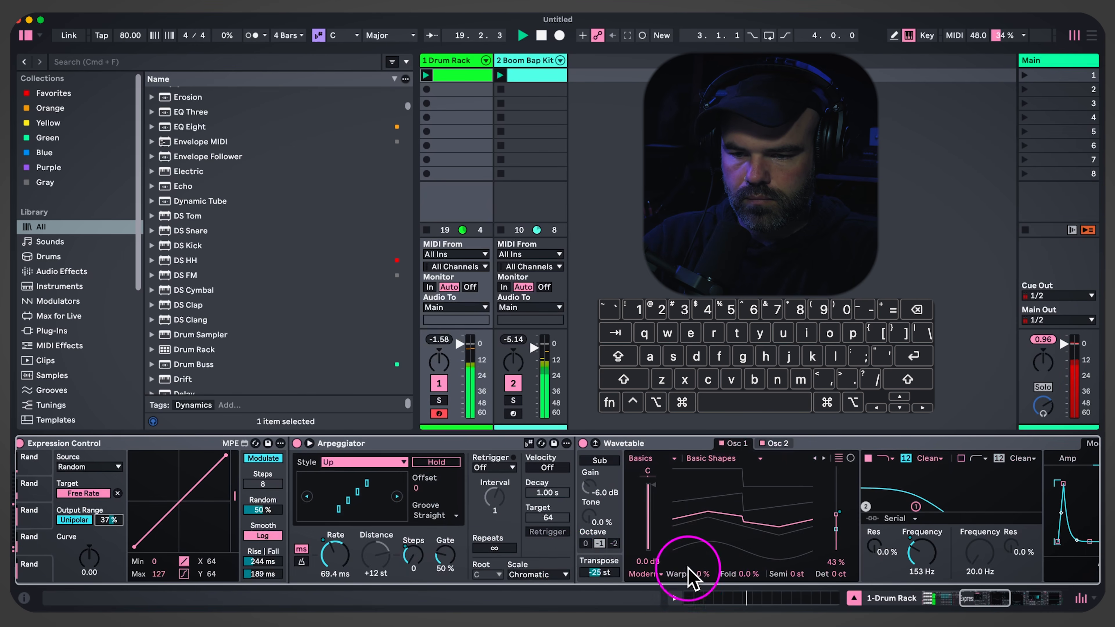
pyautogui.hscroll(3, 518, 576)
pyautogui.hscroll(-10, 519, 567)
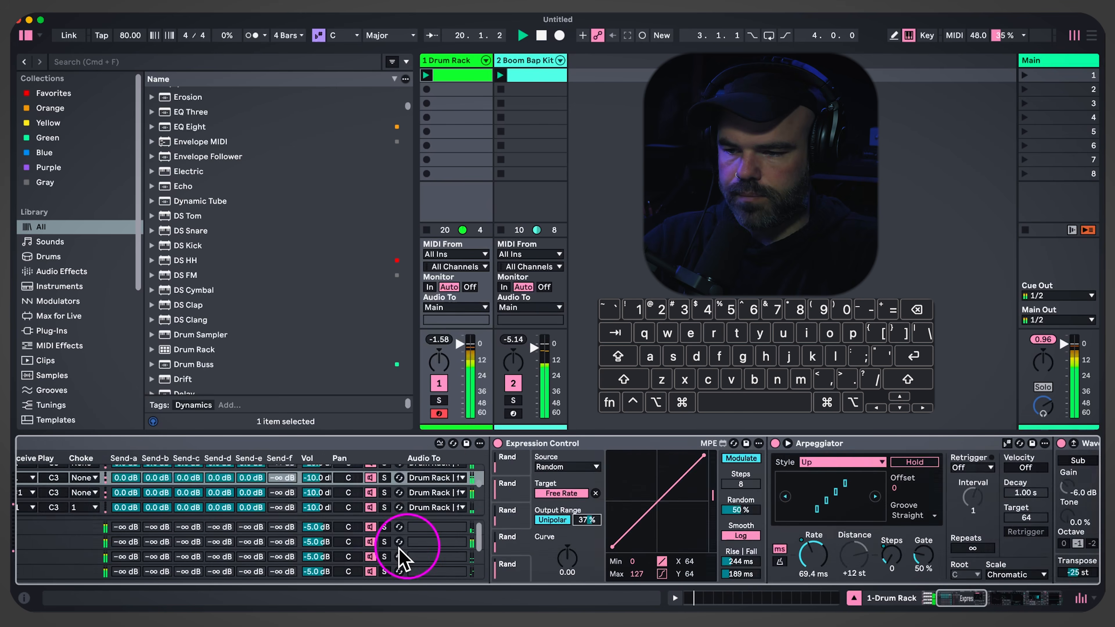
pyautogui.click(25, 535)
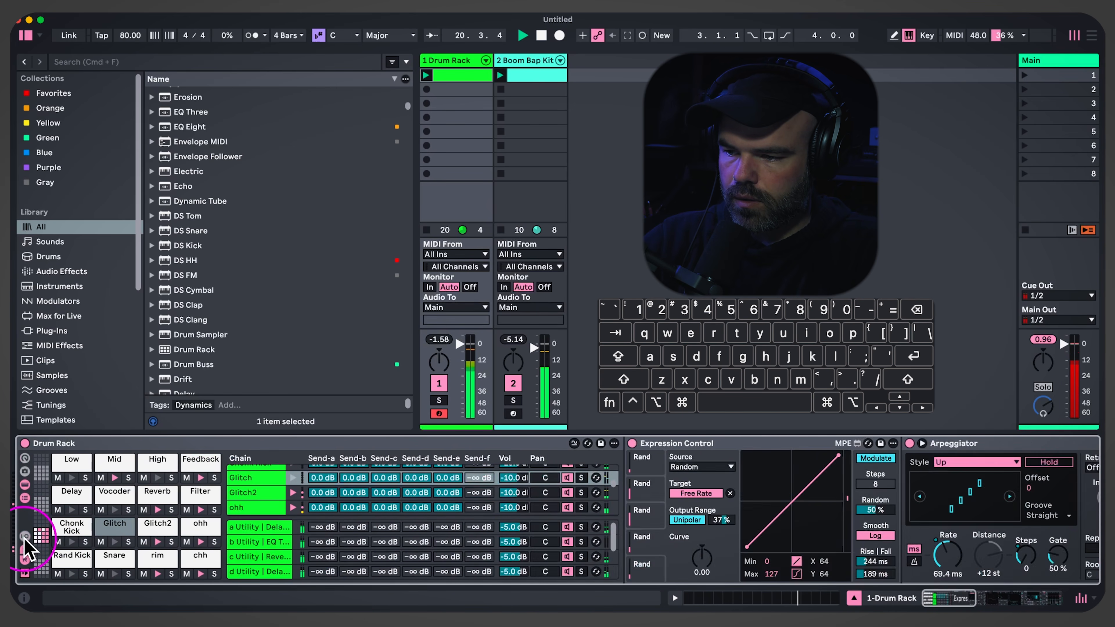
pyautogui.click(25, 549)
pyautogui.click(25, 560)
pyautogui.click(27, 499)
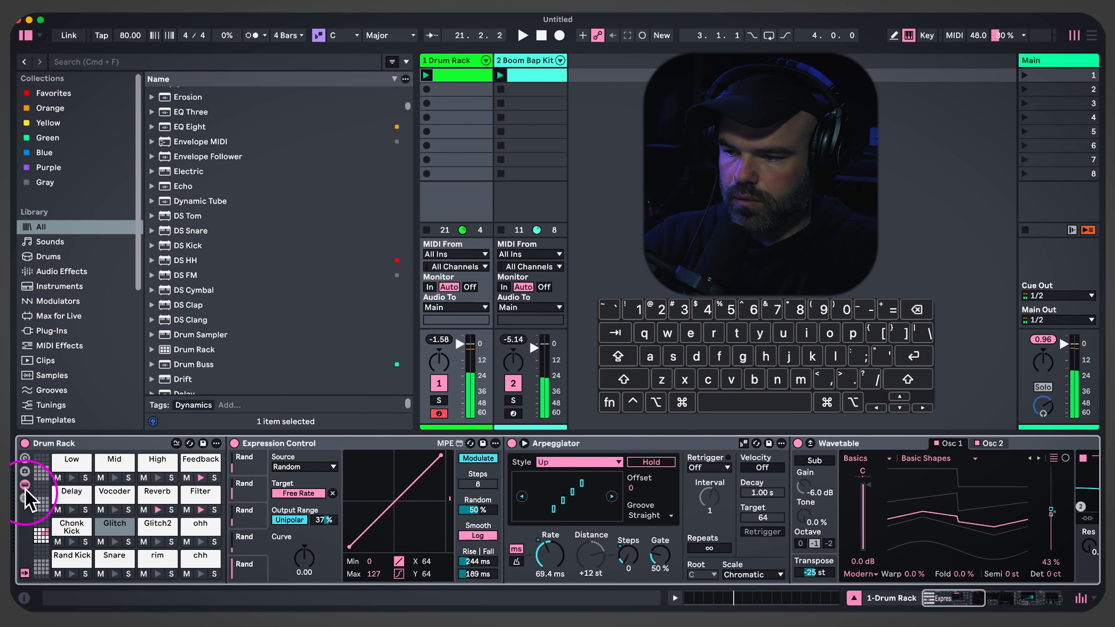
pyautogui.click(25, 484)
pyautogui.click(101, 445)
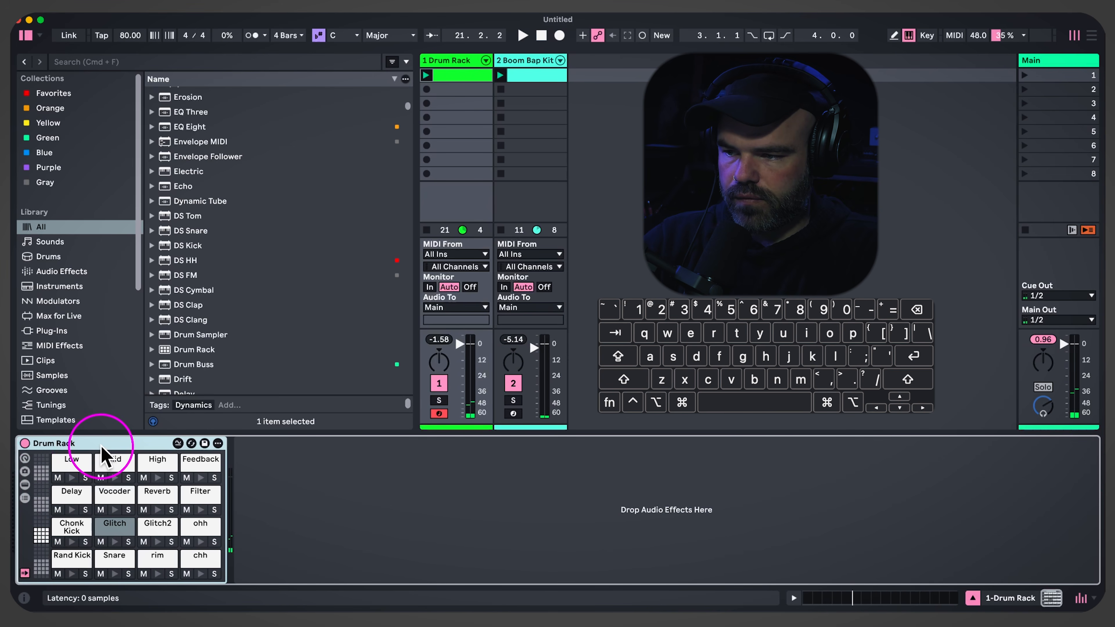